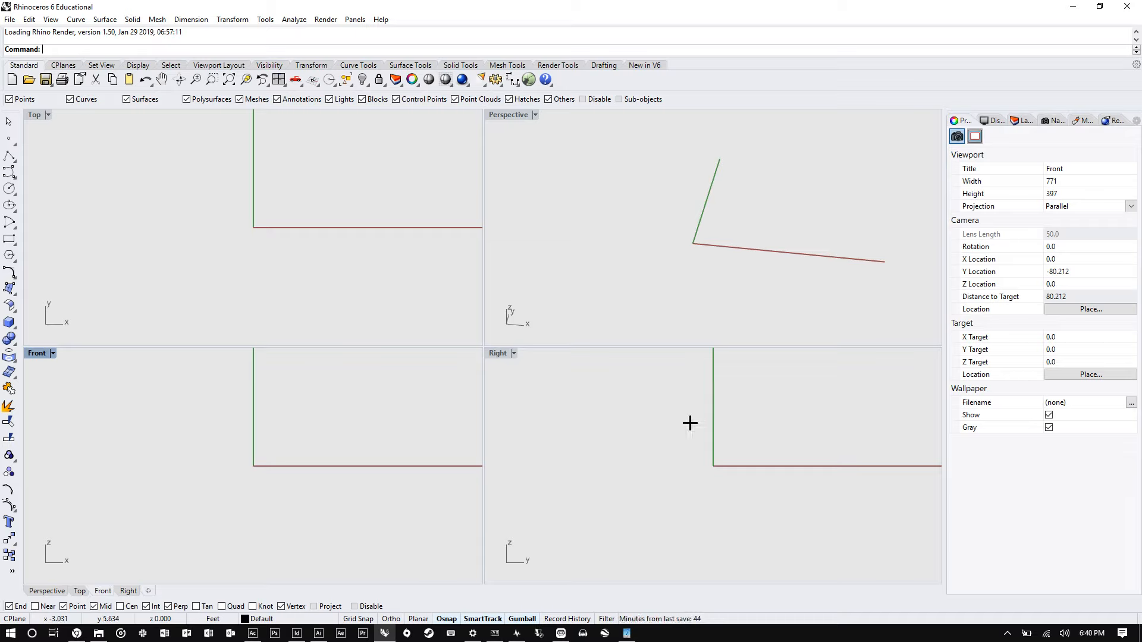
# - Orbit and zoom the Perspective viewport to view the axes from different angles
pyautogui.click(49, 115)
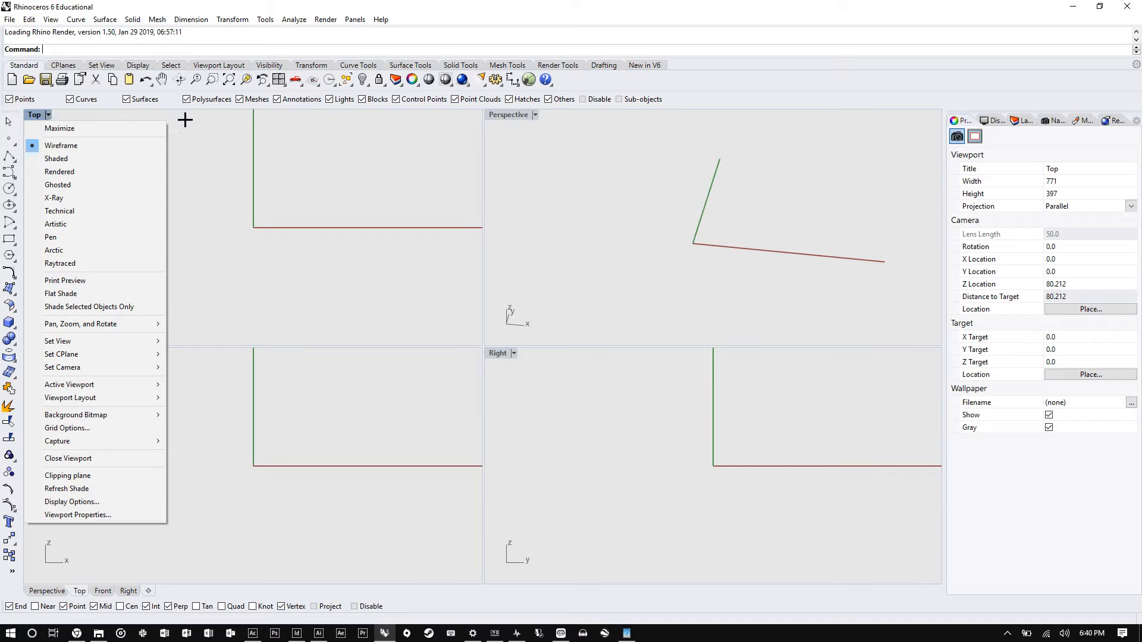
pyautogui.click(692, 220)
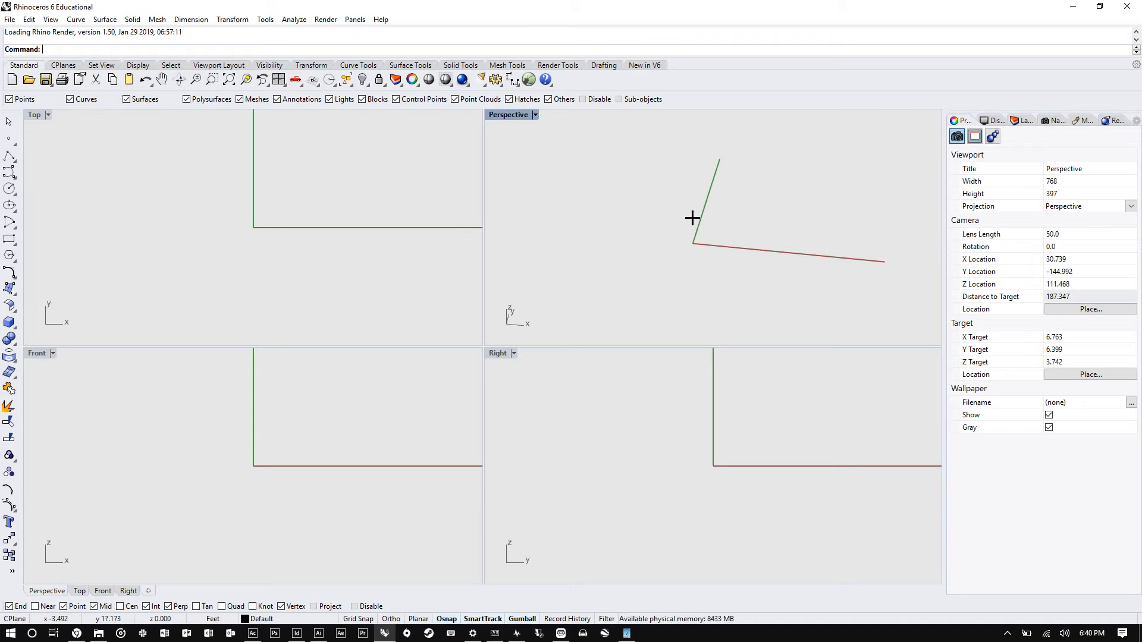
pyautogui.moveTo(650, 237); pyautogui.dragTo(681, 232, button='right')
pyautogui.scroll(-2, 689, 220)
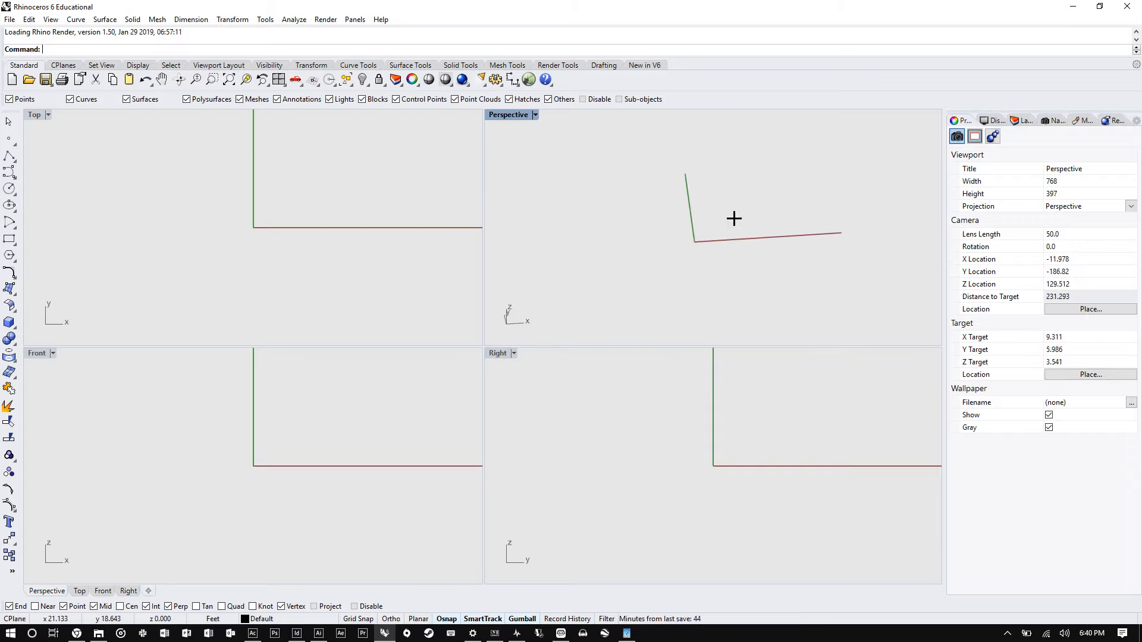
pyautogui.keyDown('shift'); pyautogui.moveTo(678, 229); pyautogui.dragTo(696, 244, button='right'); pyautogui.keyUp('shift')
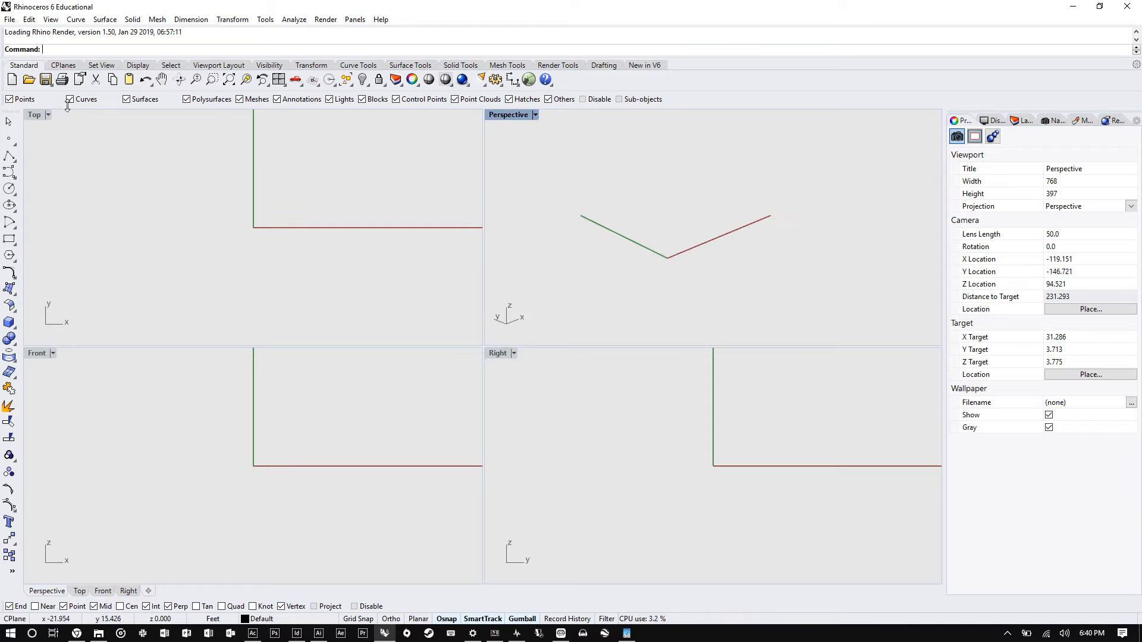
pyautogui.click(47, 115)
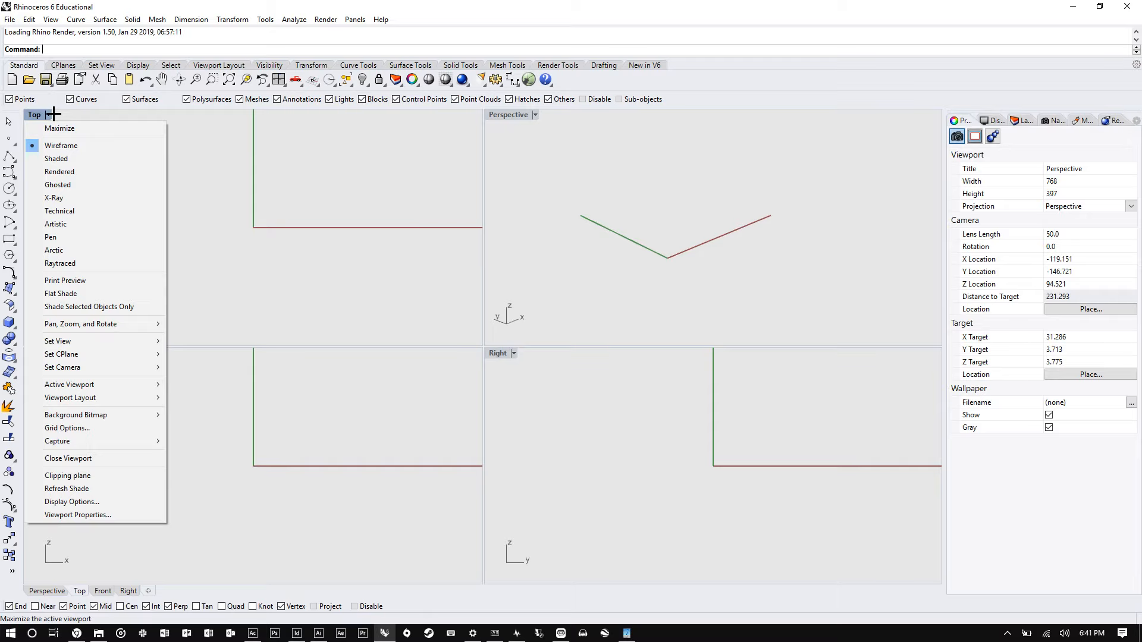
pyautogui.moveTo(106, 339)
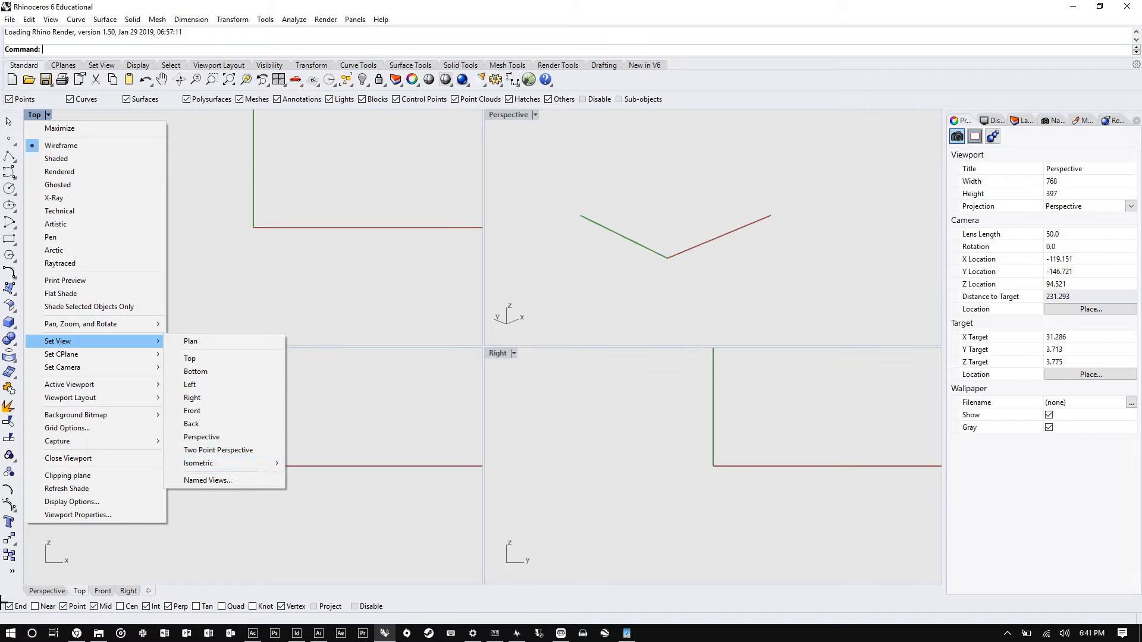
pyautogui.moveTo(259, 465)
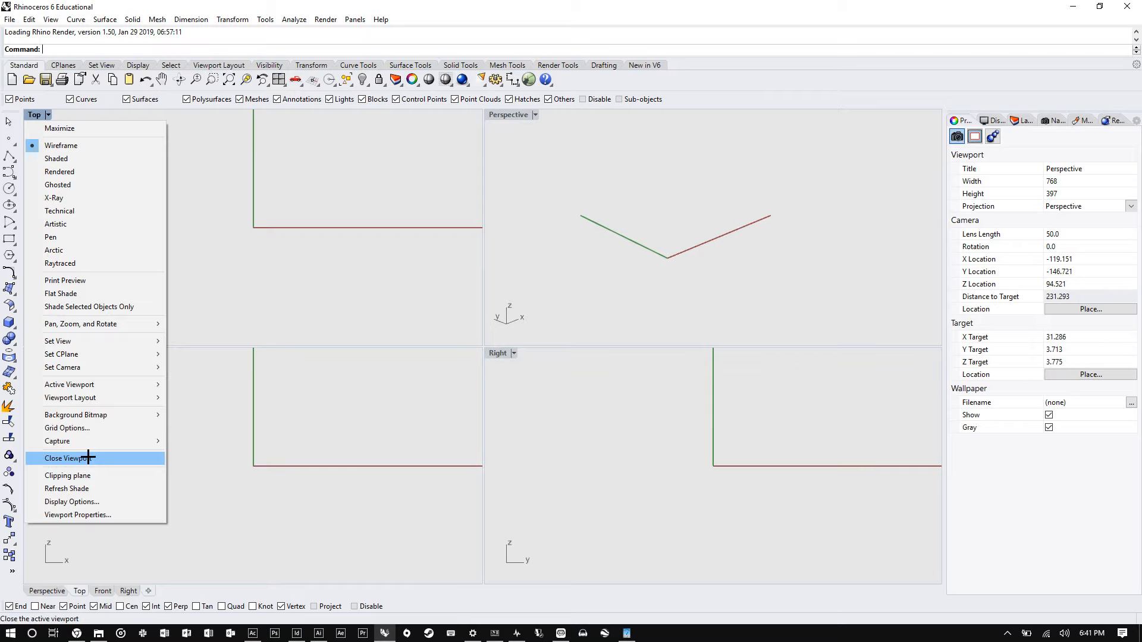
pyautogui.click(234, 194)
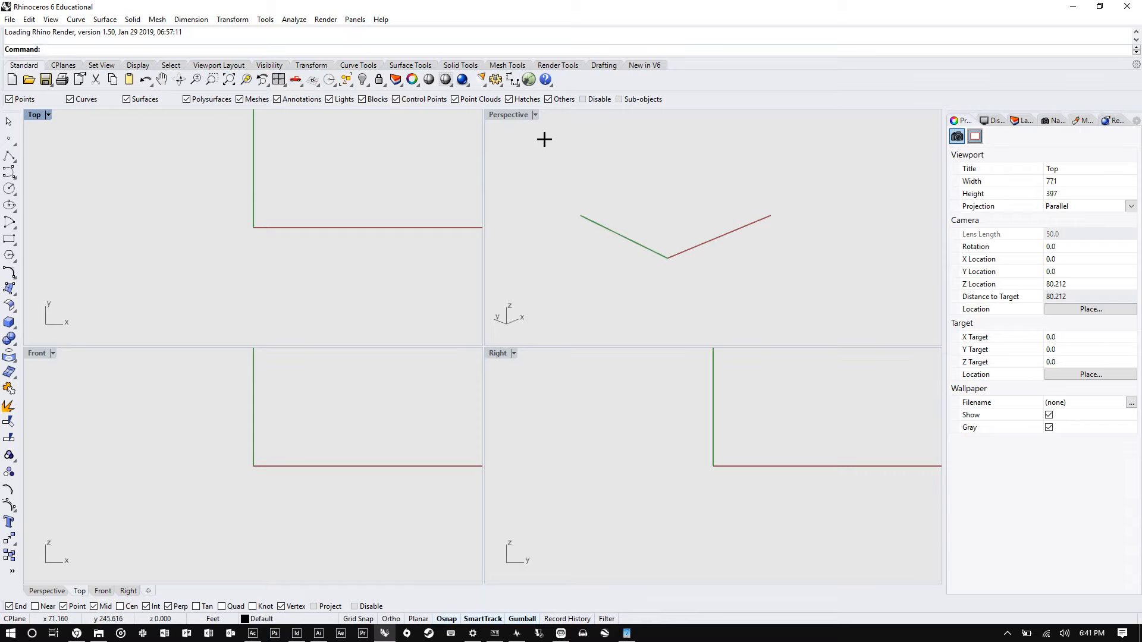
# - Maximize the Perspective viewport and orbit it, then restore the four-viewport layout
pyautogui.doubleClick(507, 115)
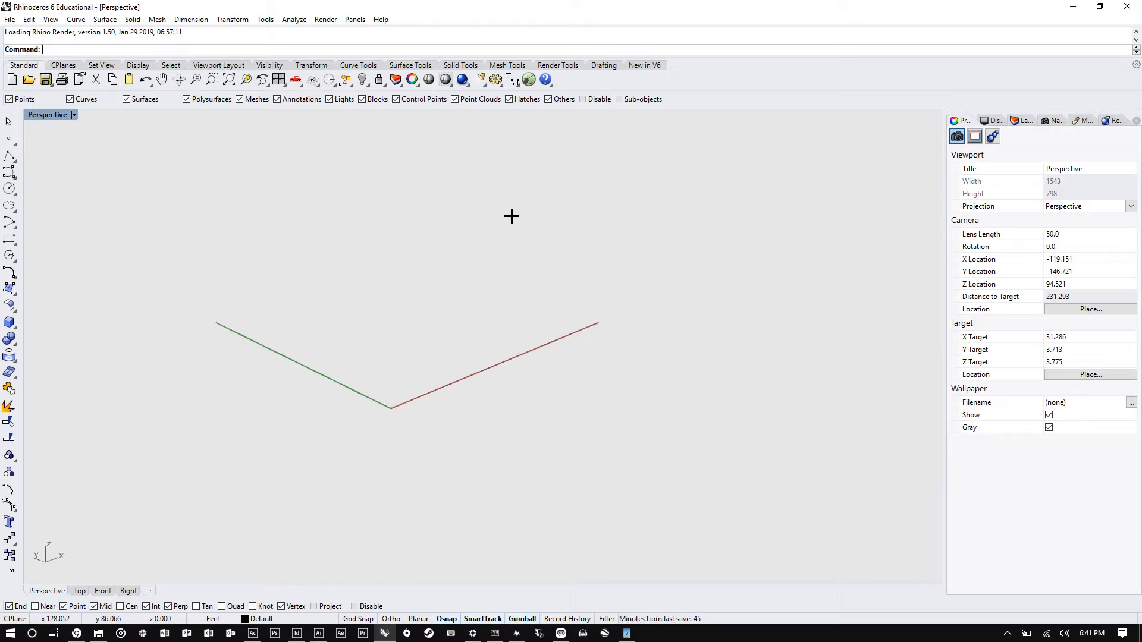
pyautogui.moveTo(464, 296)
pyautogui.mouseDown(button='right')
pyautogui.moveTo(469, 354)
pyautogui.moveTo(462, 298)
pyautogui.mouseUp(button='right')
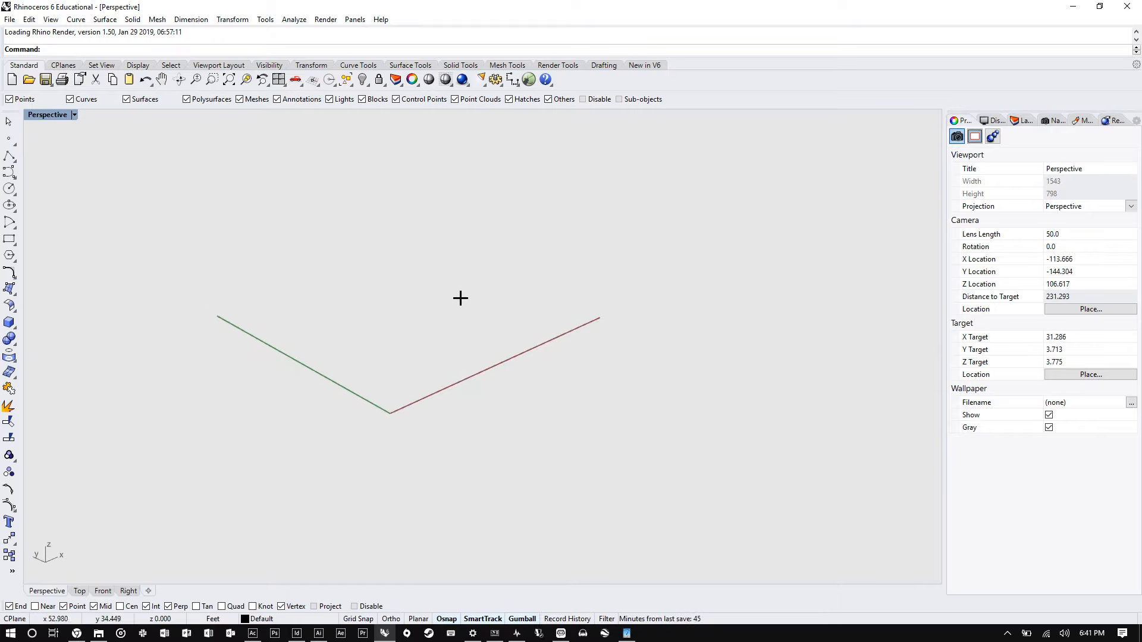
pyautogui.moveTo(78, 634)
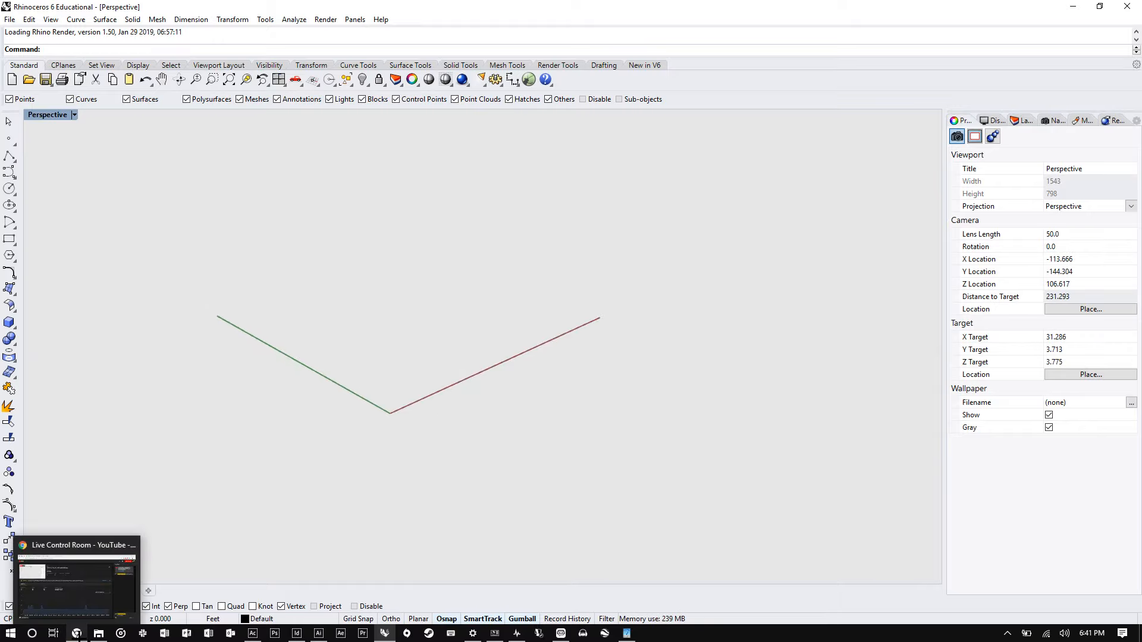
pyautogui.click(79, 602)
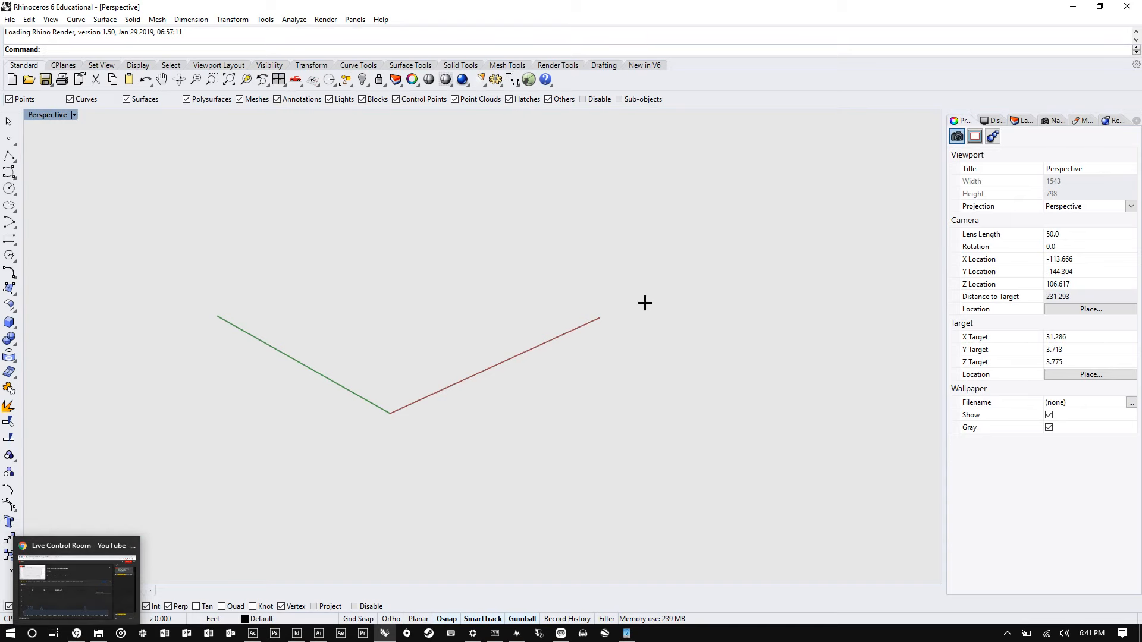
pyautogui.moveTo(431, 353); pyautogui.dragTo(331, 321, button='right')
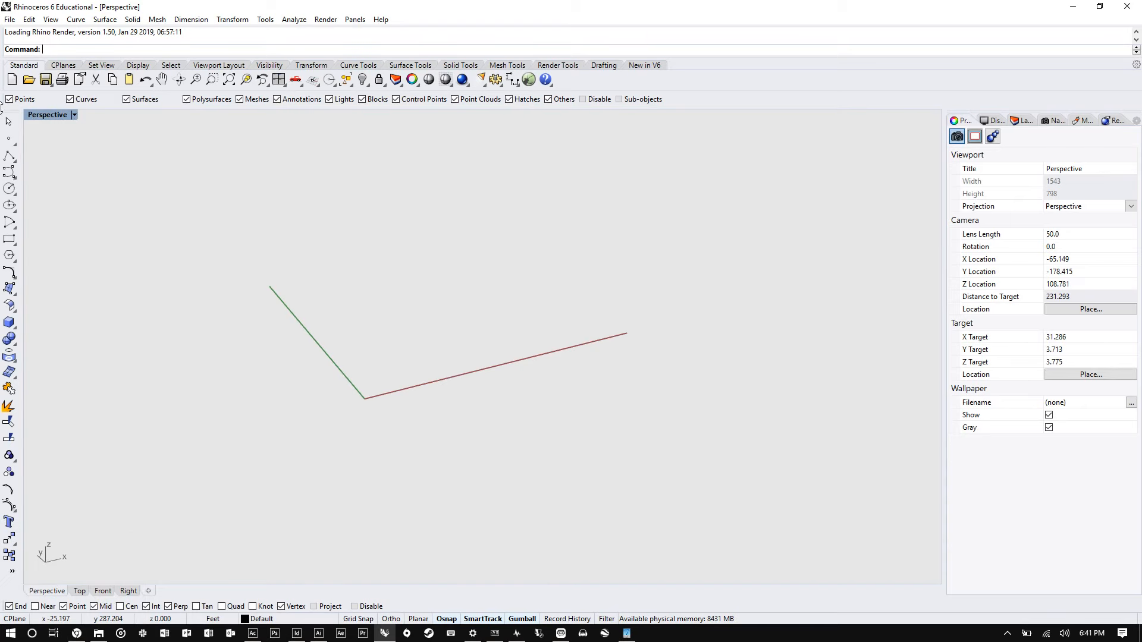
pyautogui.doubleClick(47, 115)
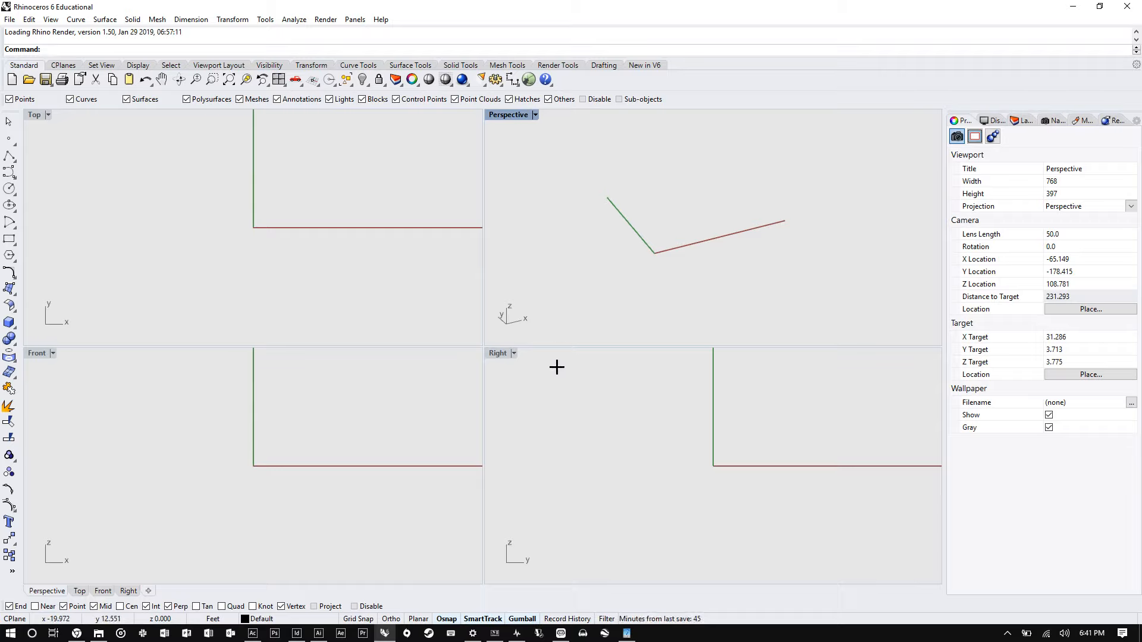
# - Float the Right viewport out of the layout and close it
pyautogui.moveTo(499, 352); pyautogui.dragTo(168, 318)
pyautogui.rightClick(168, 321)
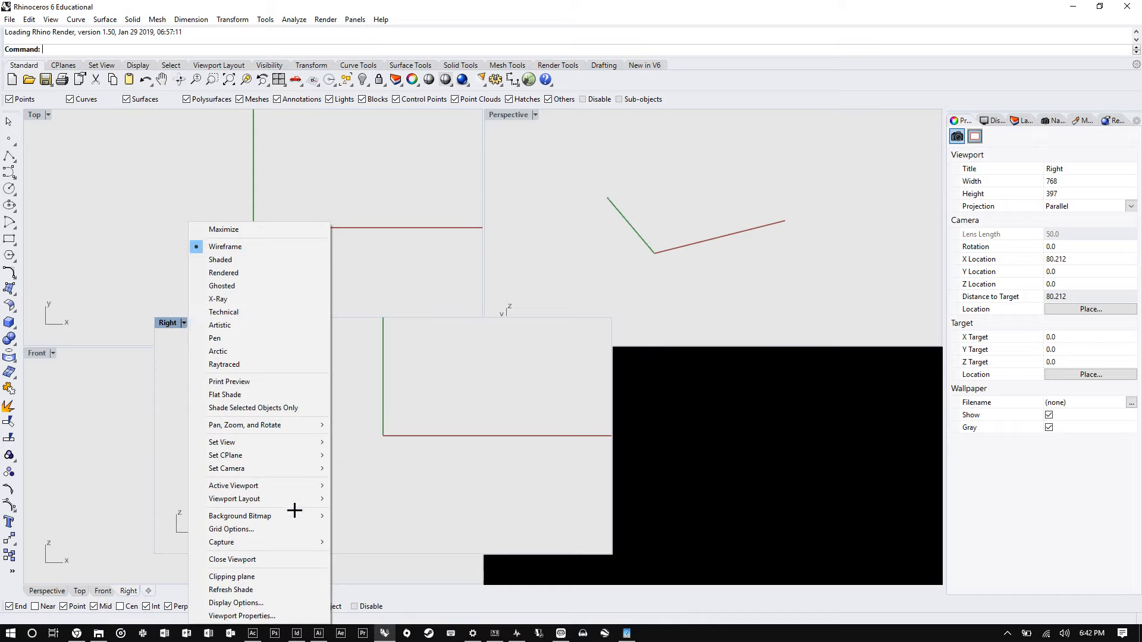
pyautogui.click(260, 560)
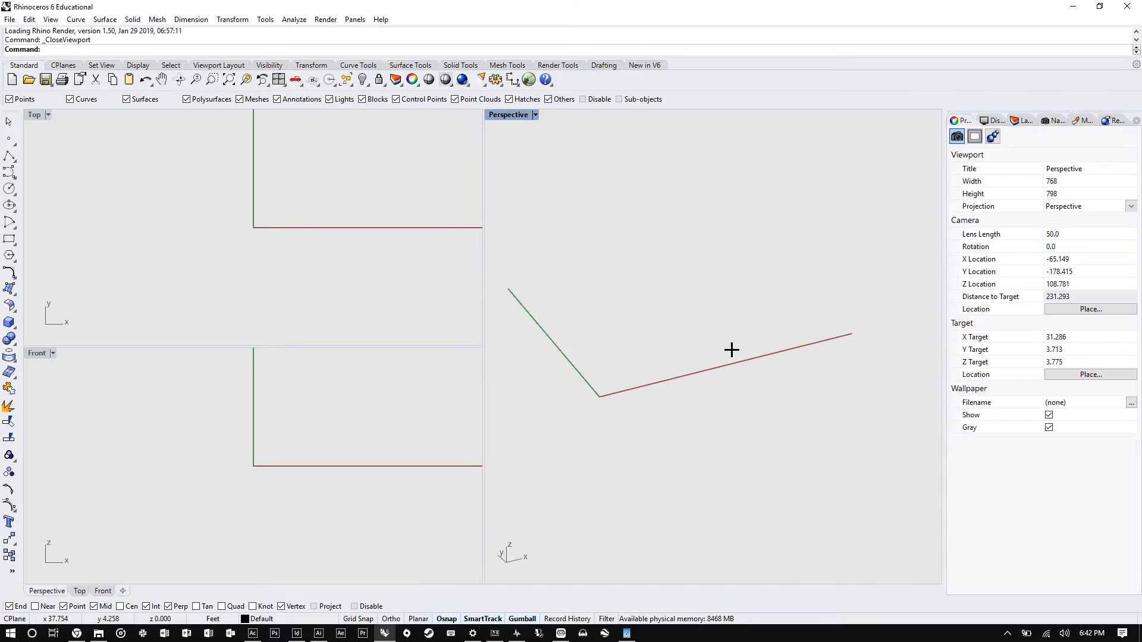
# - Close the Perspective viewport and then the Top viewport
pyautogui.moveTo(732, 349); pyautogui.dragTo(620, 351, button='right')
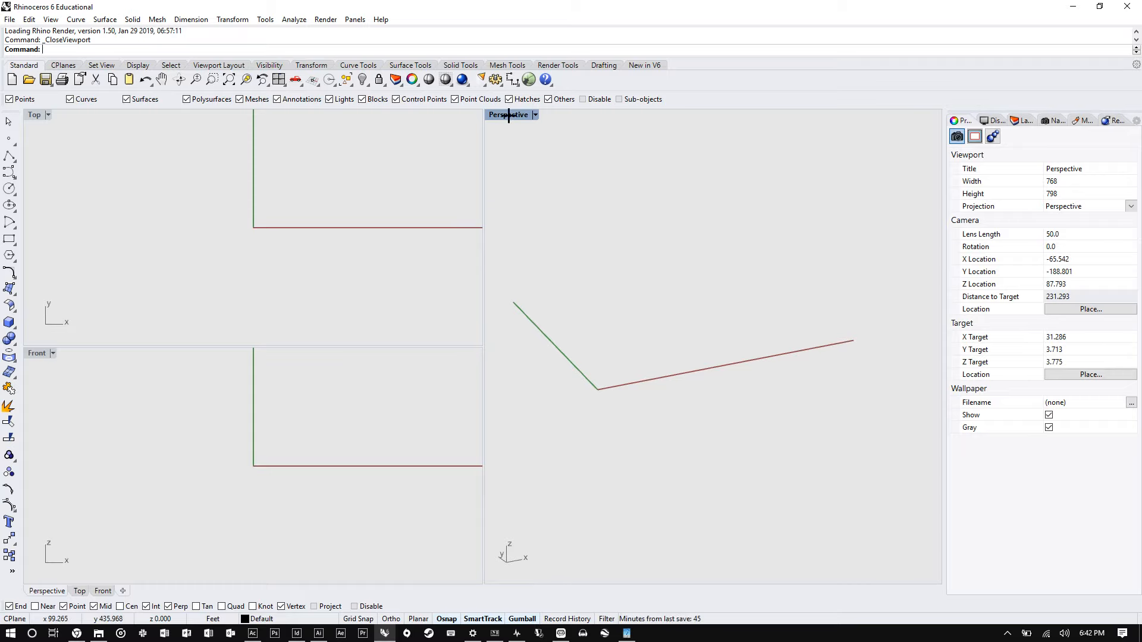
pyautogui.moveTo(510, 115); pyautogui.dragTo(572, 127)
pyautogui.press('Delete')
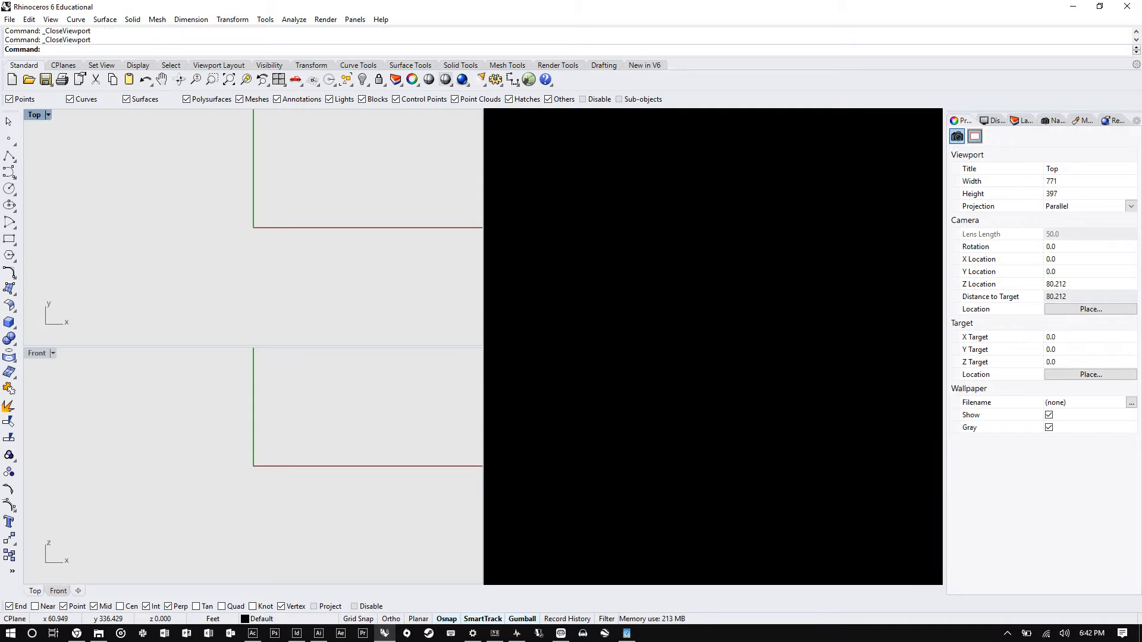
pyautogui.press('Return')
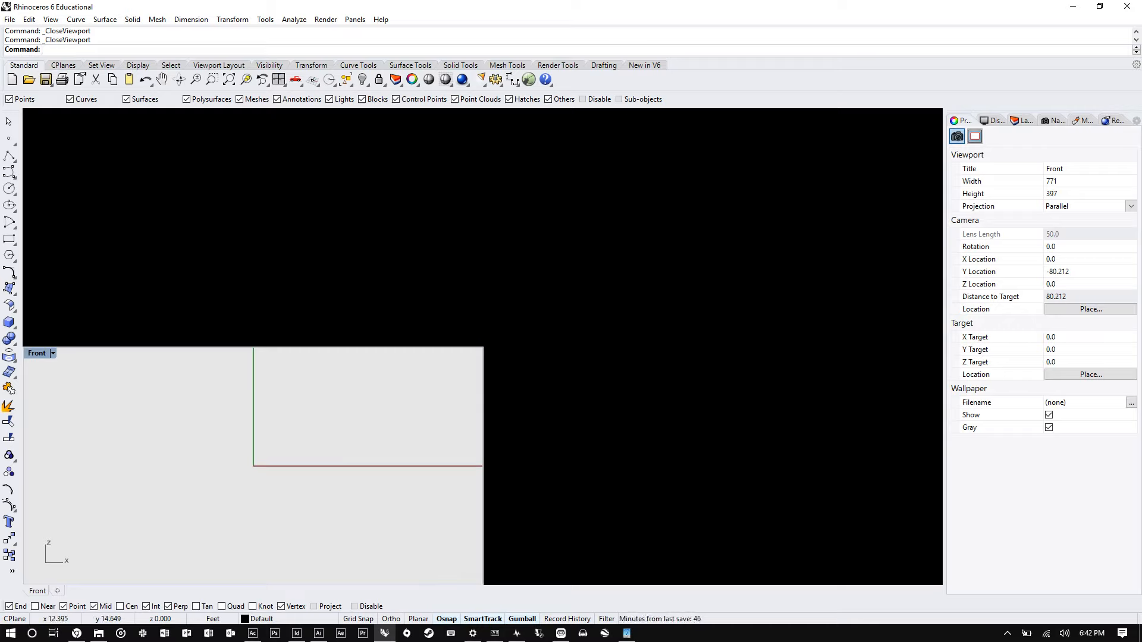
pyautogui.write('Createvire')
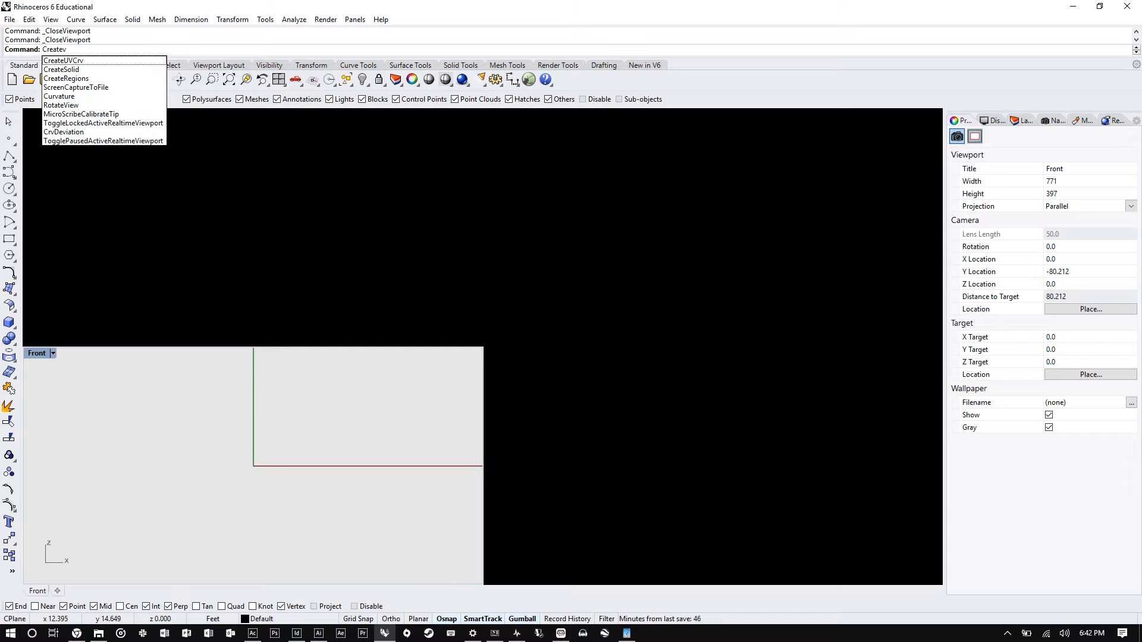
pyautogui.press('BackSpace')
pyautogui.press('BackSpace')
pyautogui.press('BackSpace')
pyautogui.press('BackSpace')
pyautogui.press('BackSpace')
pyautogui.press('BackSpace')
pyautogui.press('BackSpace')
pyautogui.press('BackSpace')
pyautogui.press('BackSpace')
pyautogui.press('BackSpace')
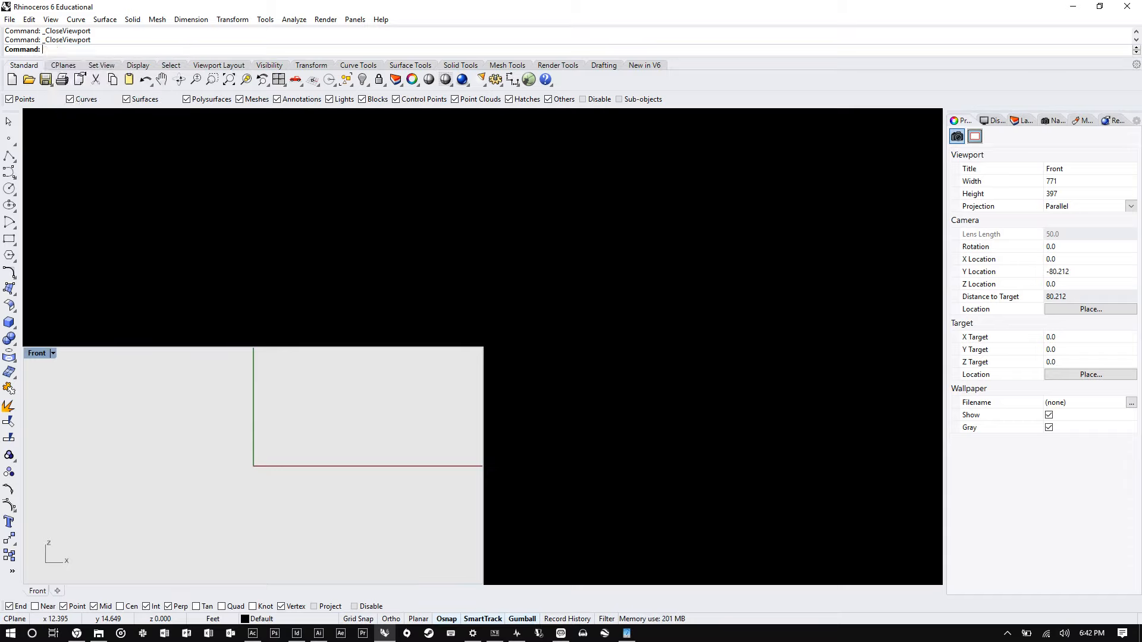
# - Create a new viewport with the NewViewport command and dock it in the upper-left quadrant
pyautogui.write('ViewportProperties')
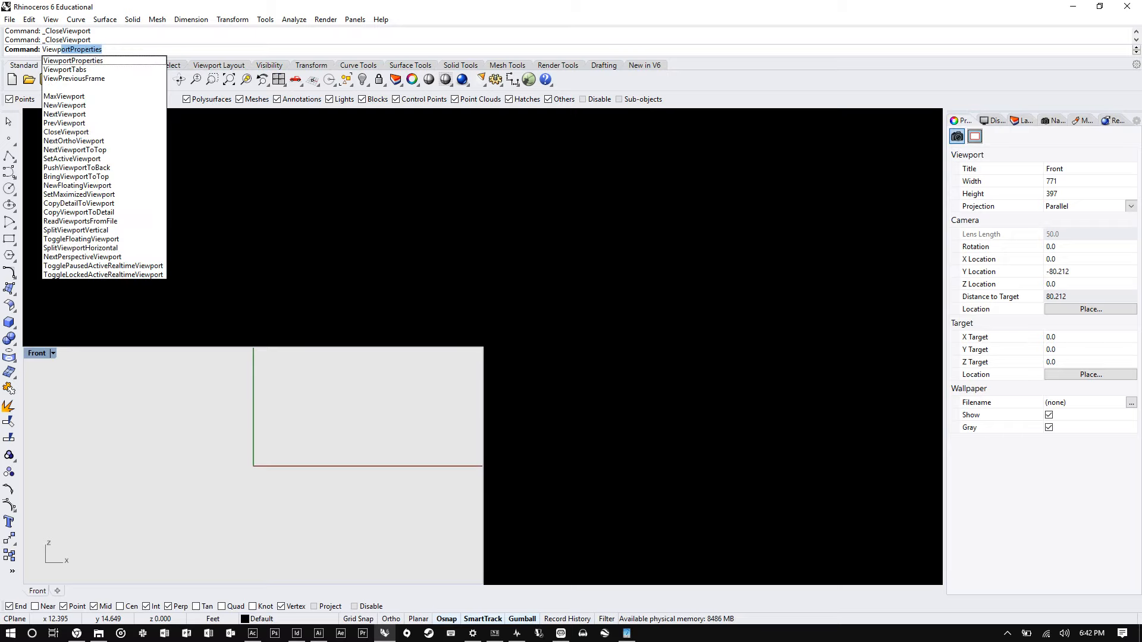
pyautogui.press('Down')
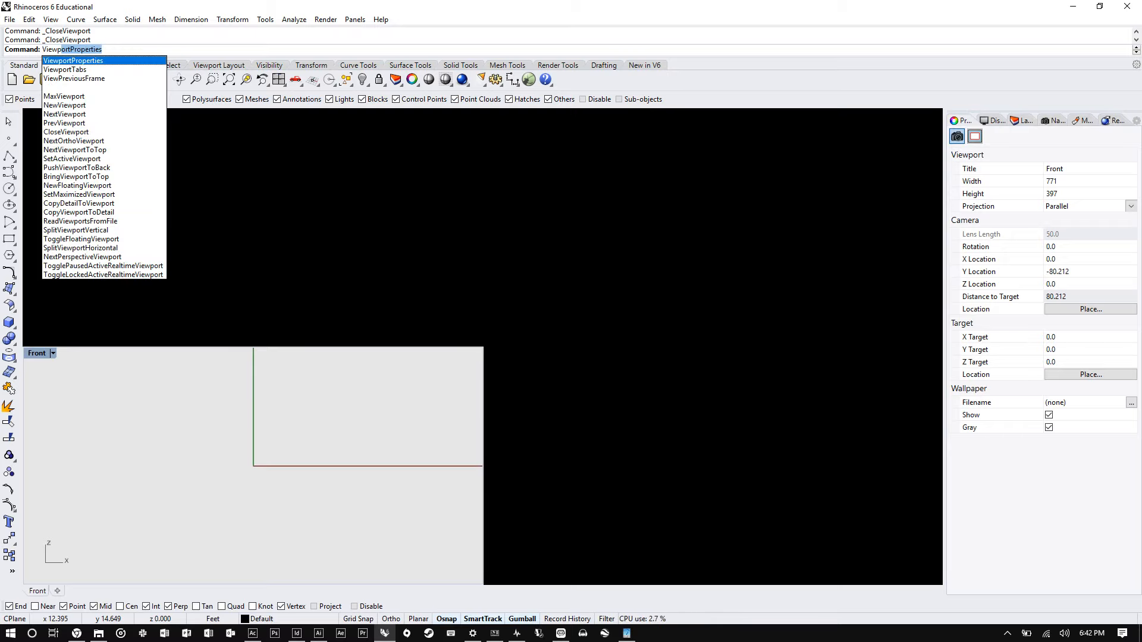
pyautogui.press('Down')
pyautogui.press('Down')
pyautogui.press('Down')
pyautogui.press('Down')
pyautogui.press('Down')
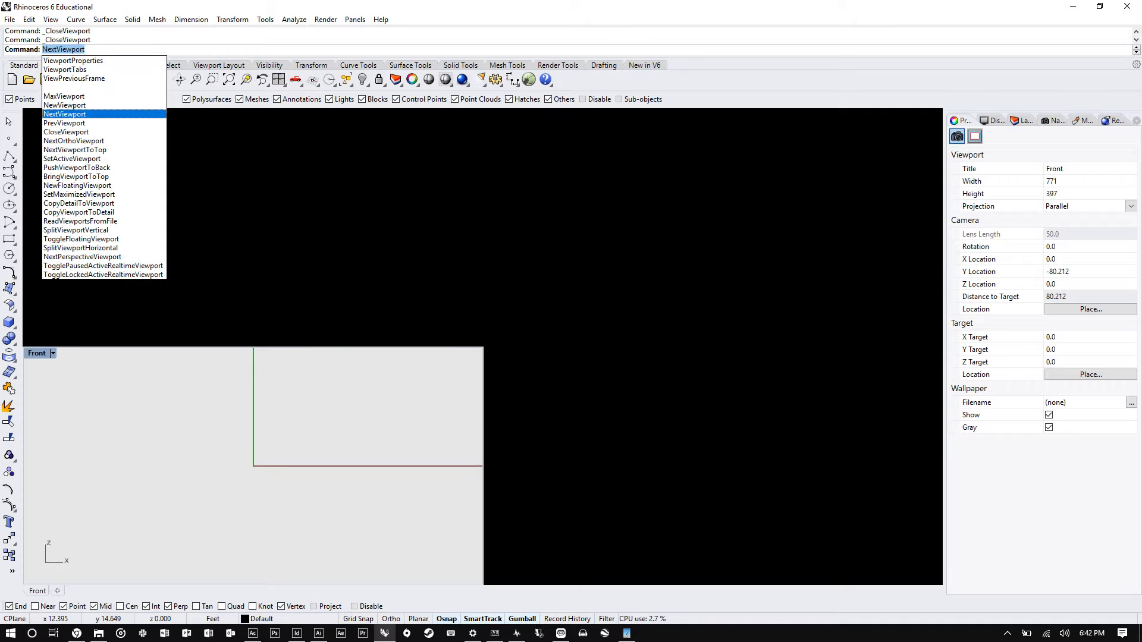
pyautogui.press('Return')
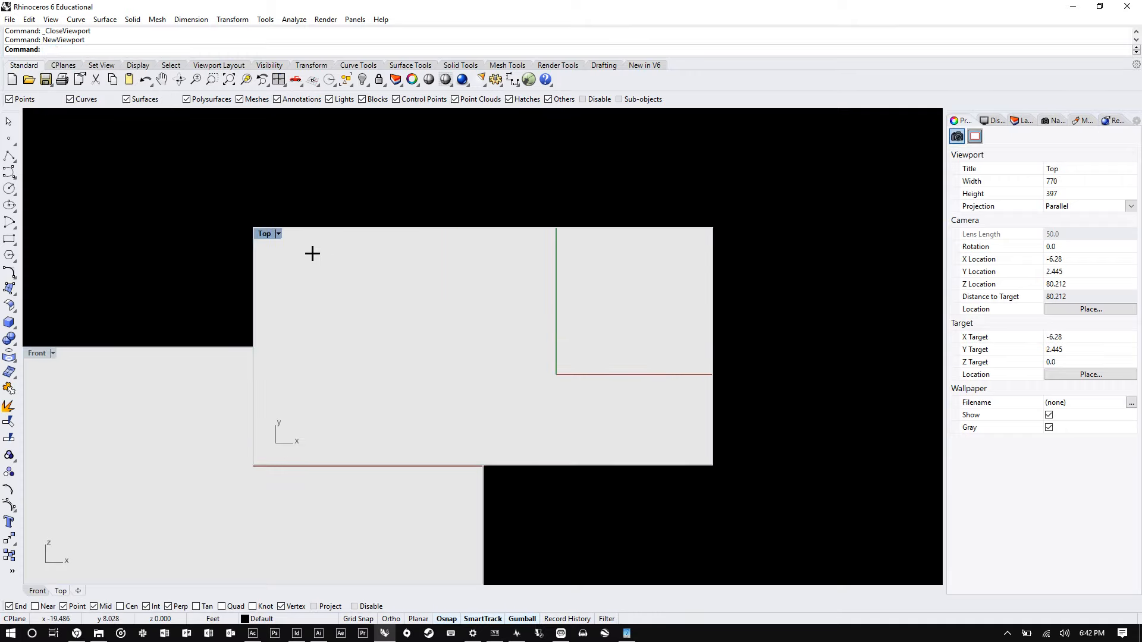
pyautogui.moveTo(265, 233); pyautogui.dragTo(37, 127)
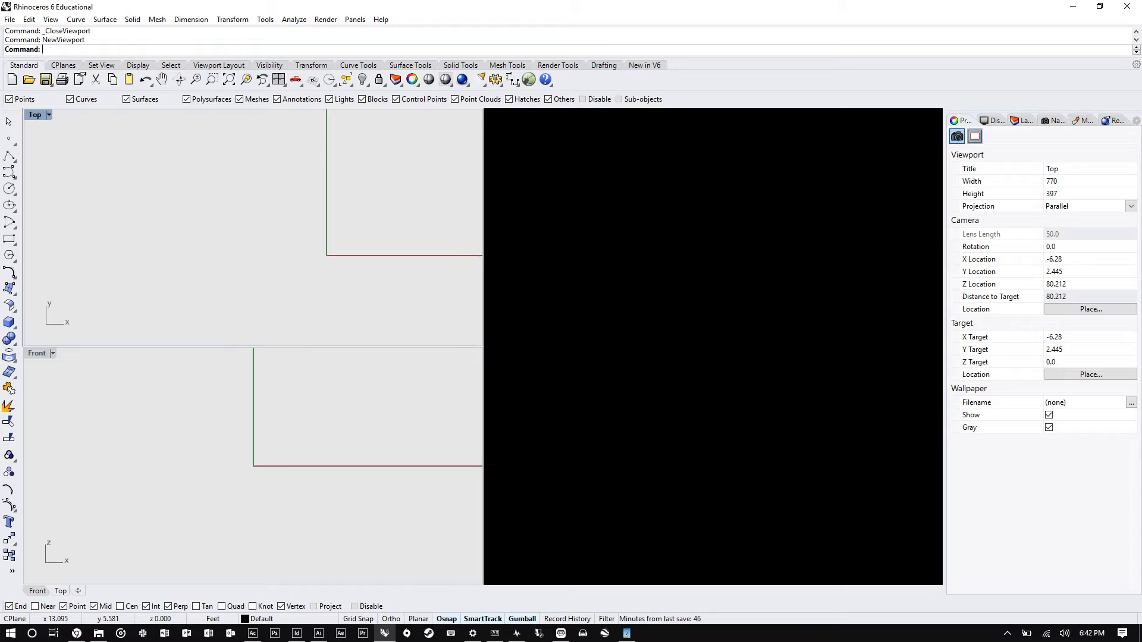
# - Create more new viewports and dock them to fill the upper-right and lower-right quadrants
pyautogui.press('Return')
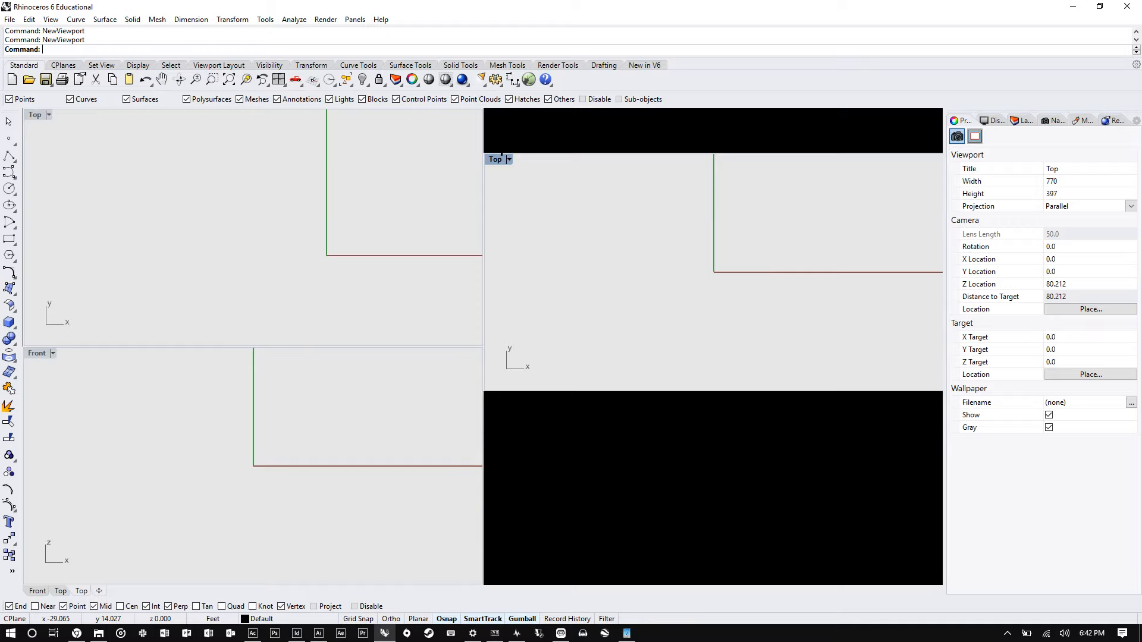
pyautogui.moveTo(502, 154); pyautogui.dragTo(266, 236)
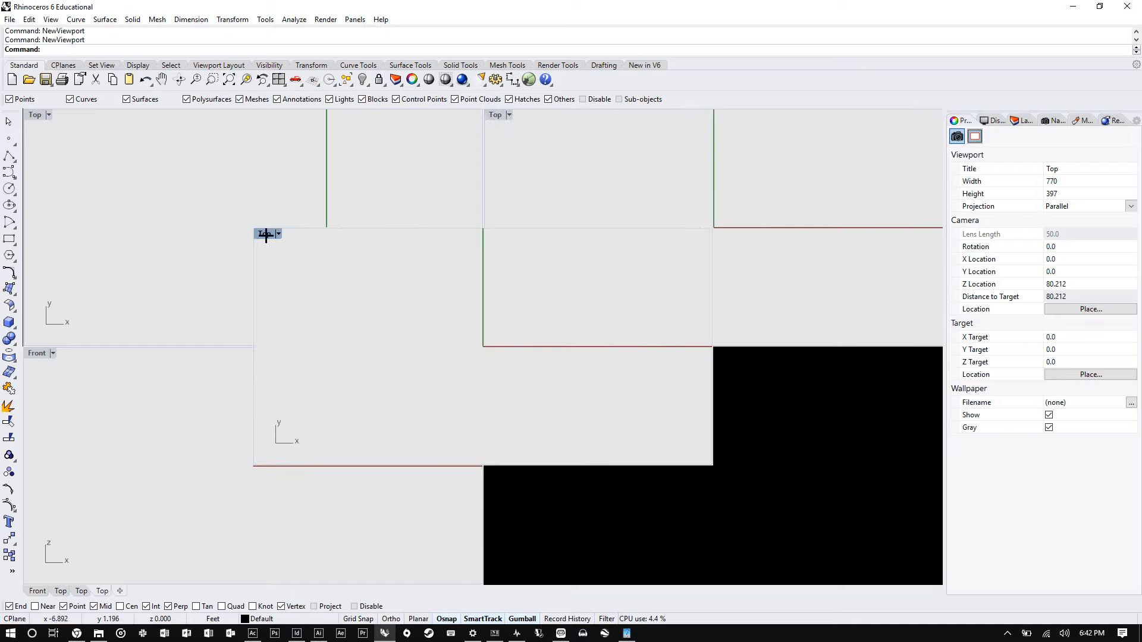
pyautogui.moveTo(266, 235); pyautogui.dragTo(503, 355)
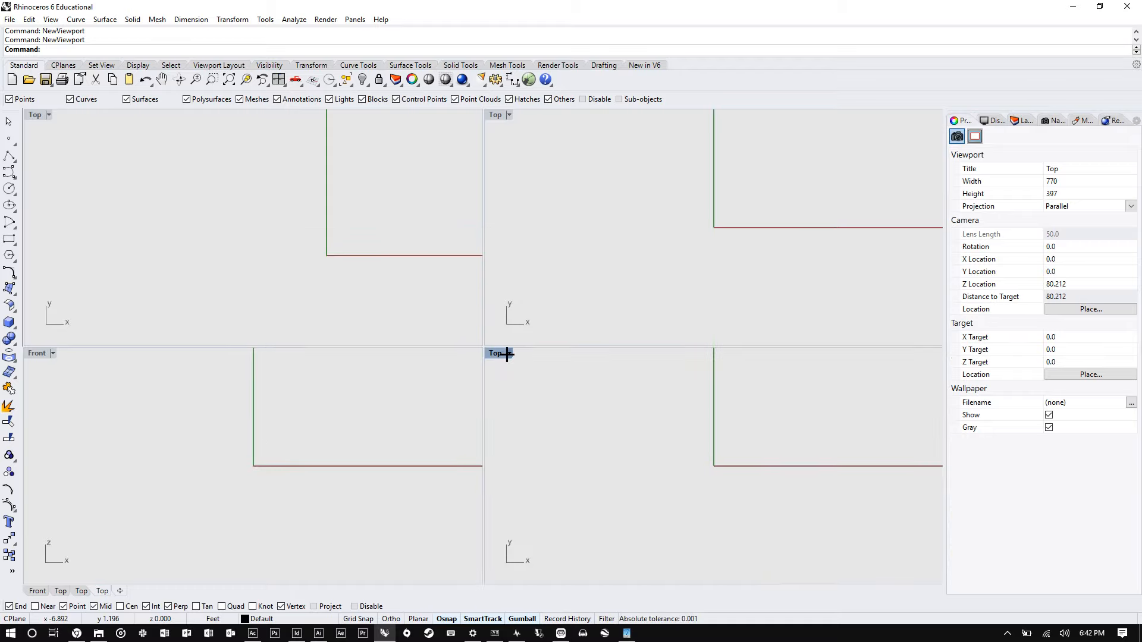
# - Set the upper-right viewport's view to Perspective
pyautogui.click(510, 114)
pyautogui.moveTo(595, 341)
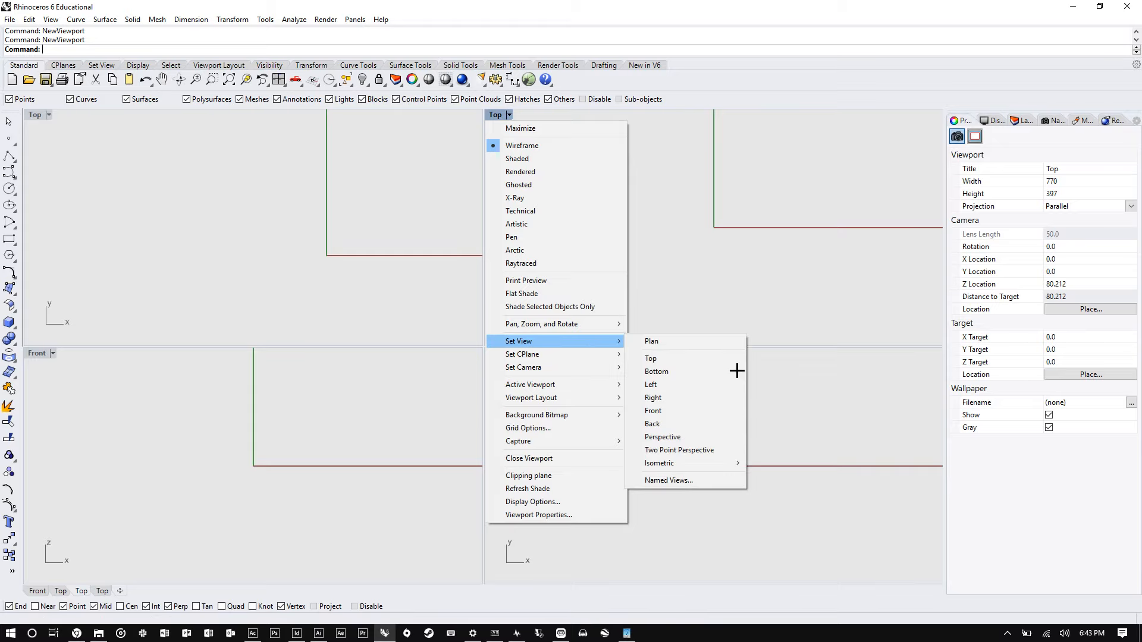
pyautogui.click(662, 437)
# - Set the lower-right viewport's view to Right
pyautogui.click(509, 353)
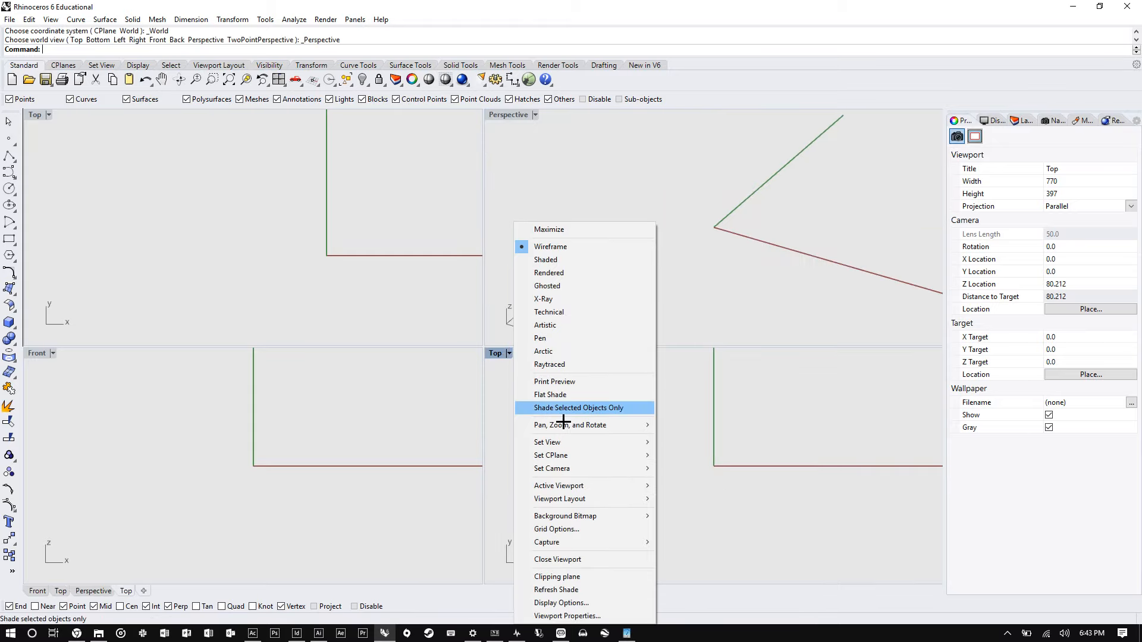
pyautogui.moveTo(589, 442)
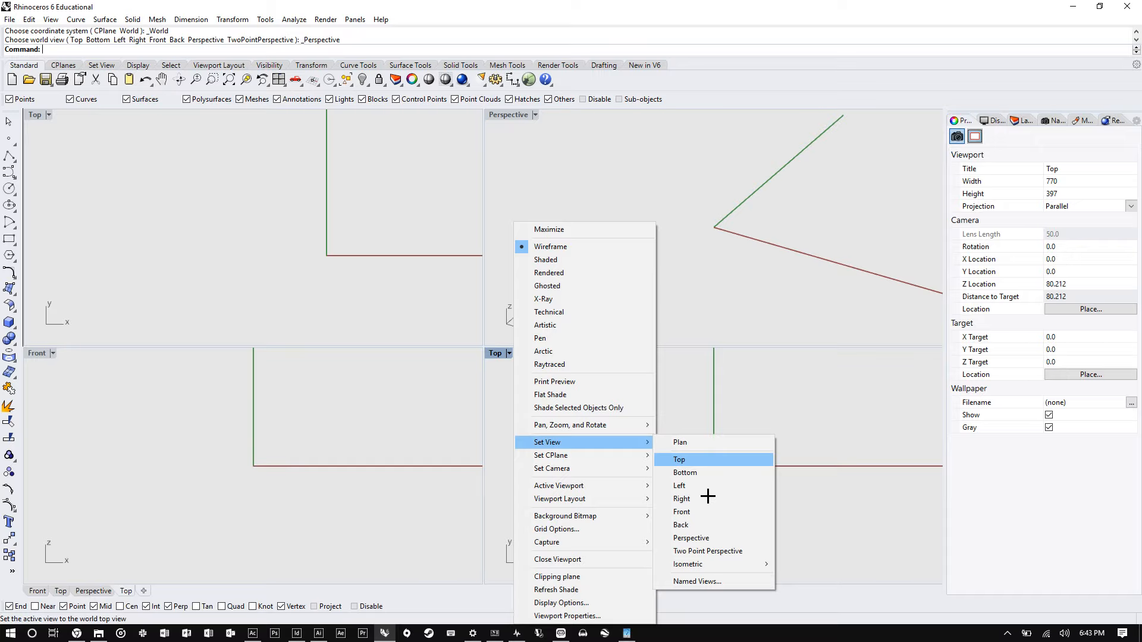
pyautogui.click(681, 499)
# - Orbit the Perspective viewport to inspect the axes
pyautogui.moveTo(650, 171); pyautogui.dragTo(634, 213, button='right')
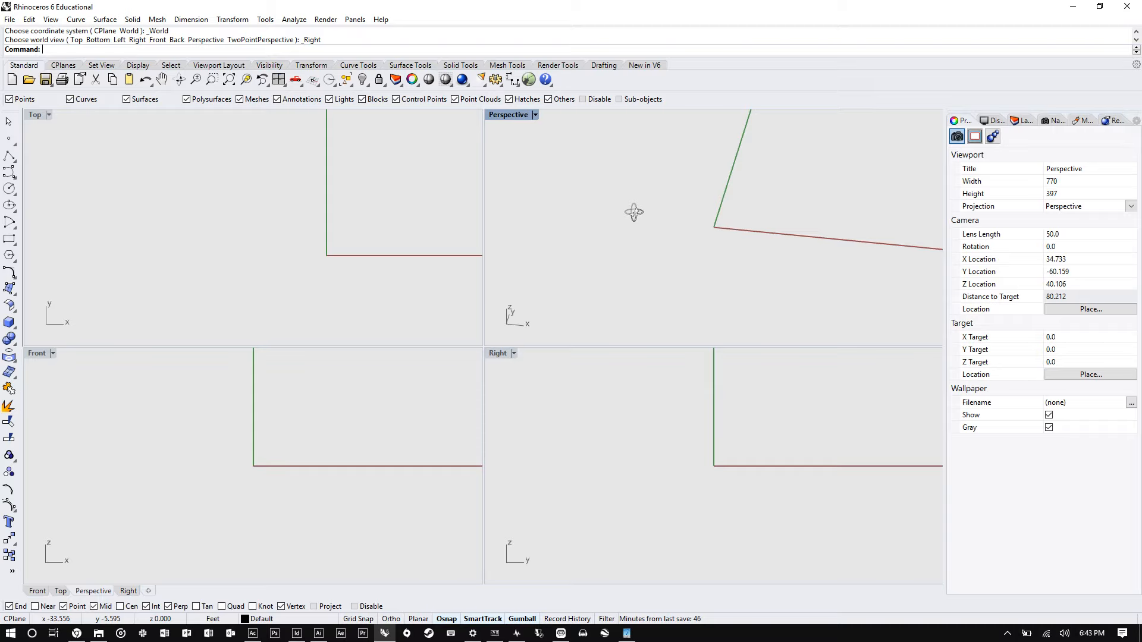
pyautogui.moveTo(634, 212); pyautogui.dragTo(724, 356, button='right')
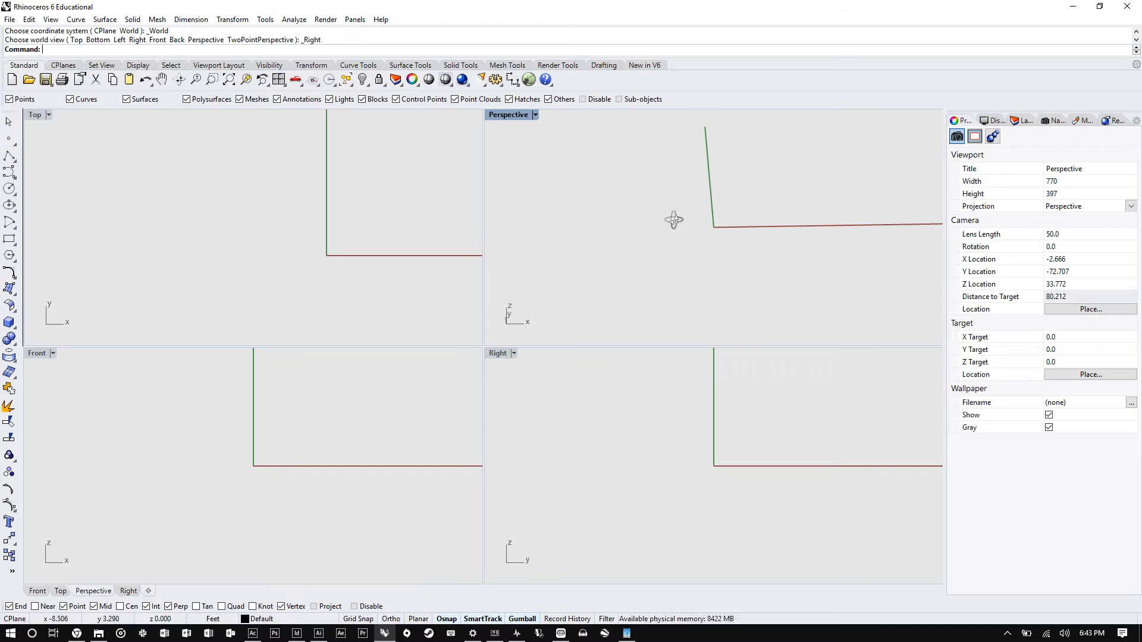
pyautogui.moveTo(674, 220); pyautogui.dragTo(683, 226, button='right')
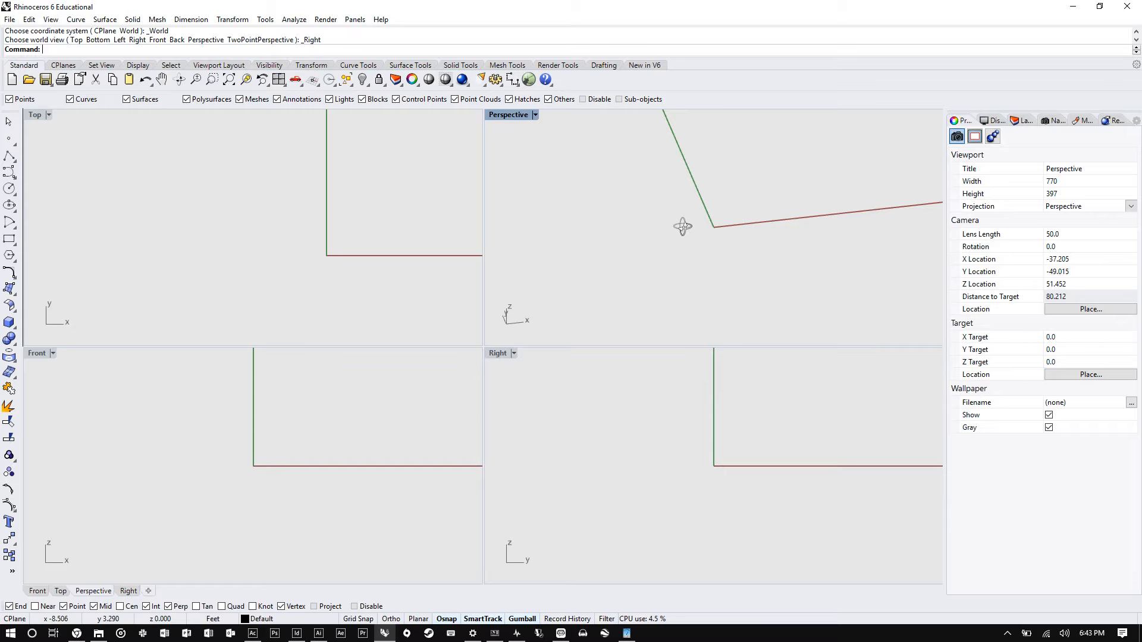
# - Zoom and pan the Perspective, Top and Front viewports to inspect the axes
pyautogui.scroll(-3, 683, 226)
pyautogui.moveTo(683, 226); pyautogui.dragTo(715, 224, button='right')
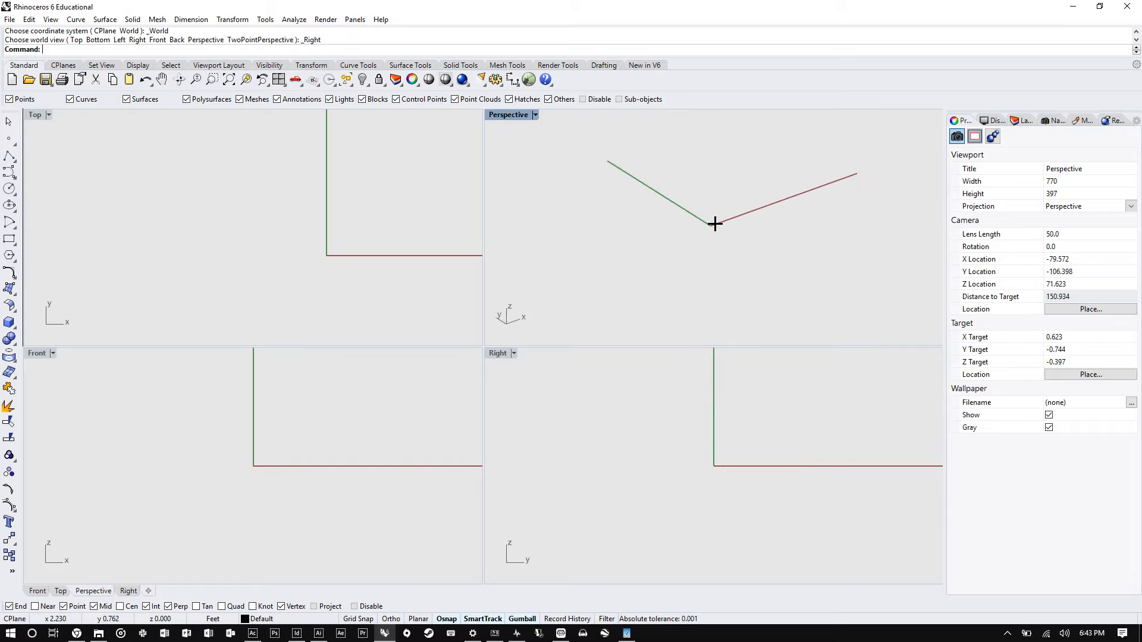
pyautogui.scroll(-3, 236, 250)
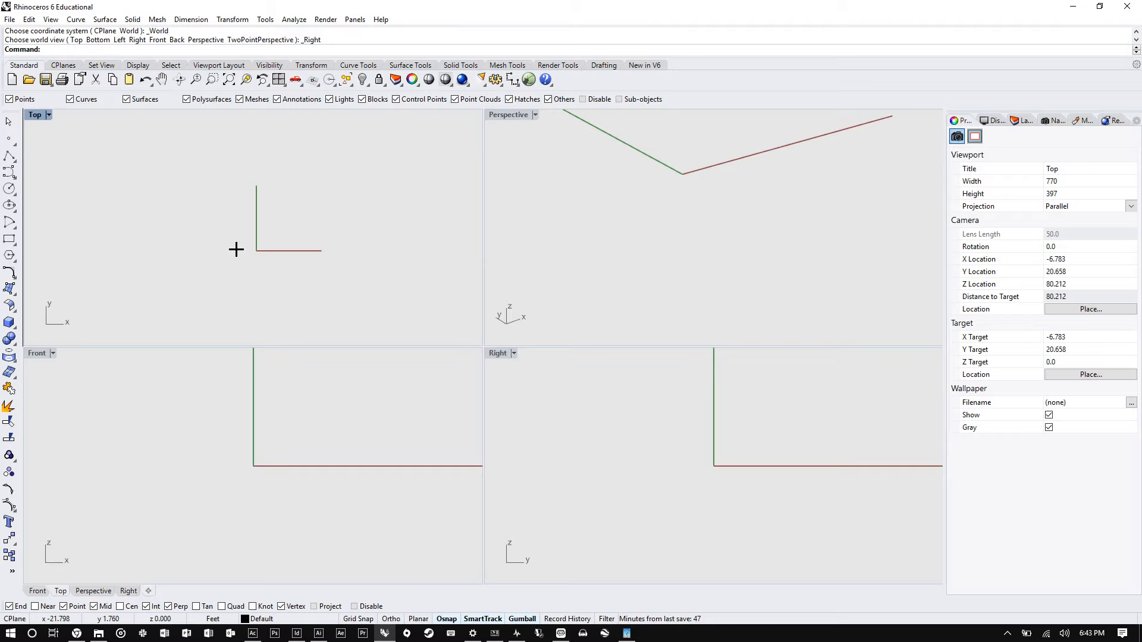
pyautogui.scroll(-3, 669, 253)
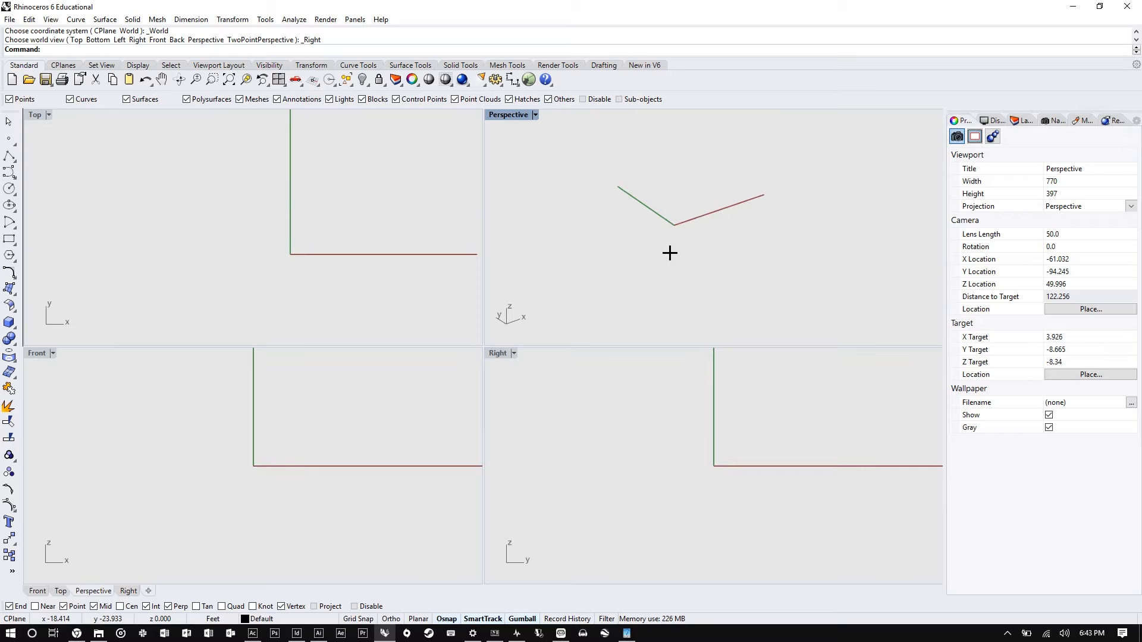
pyautogui.scroll(1, 244, 463)
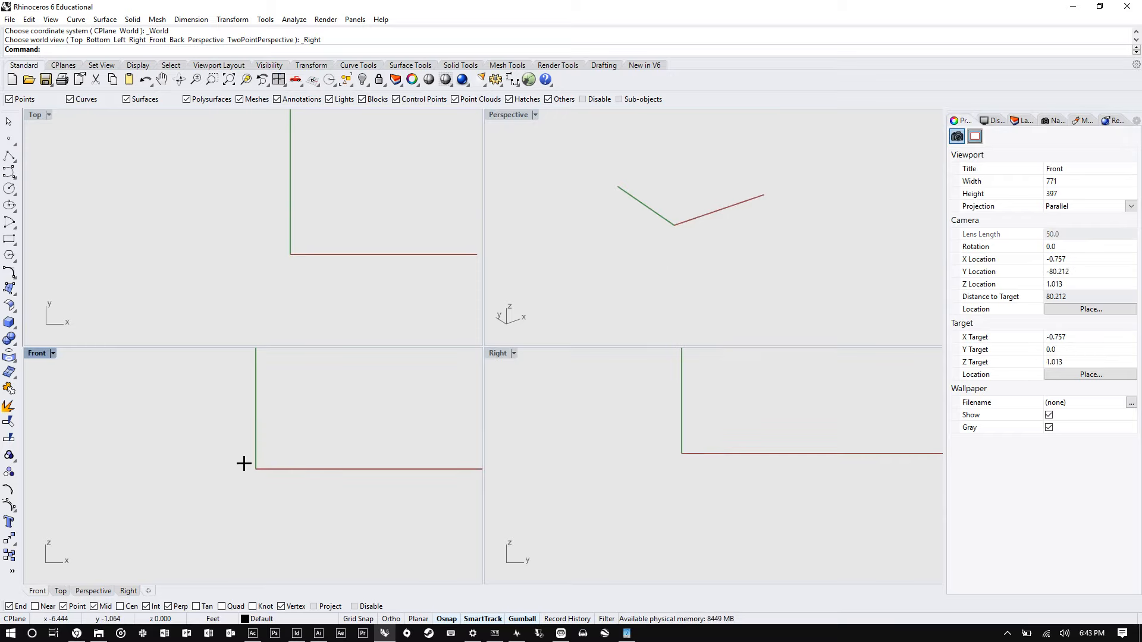
pyautogui.moveTo(244, 464); pyautogui.dragTo(254, 461, button='right')
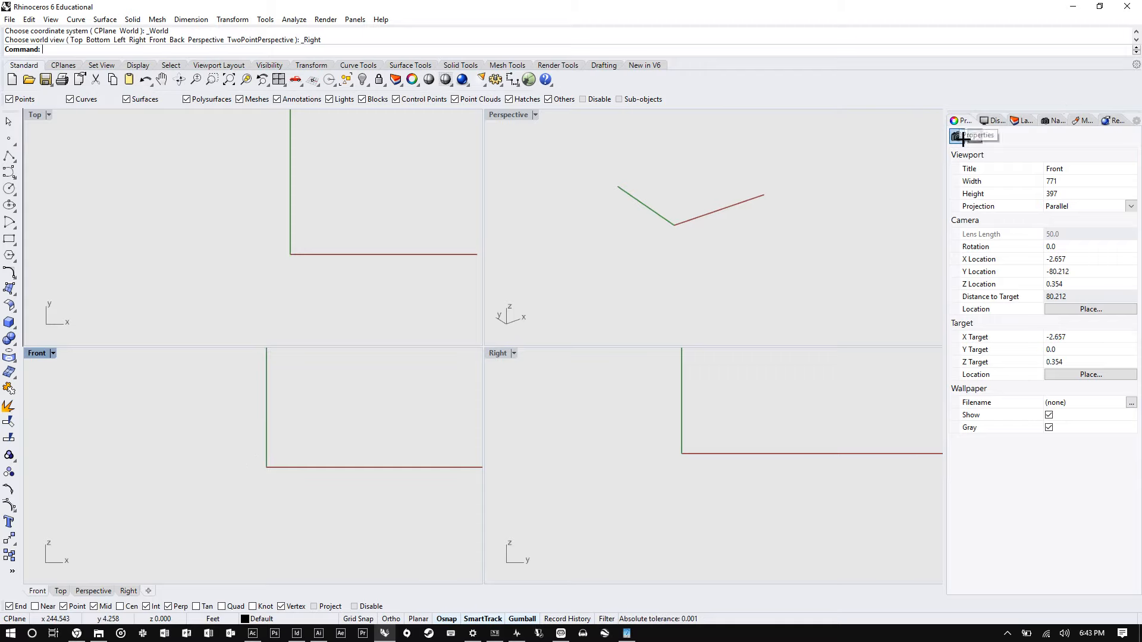
# - Create a four-corner plane surface in the Perspective viewport and deselect it
pyautogui.click(617, 196)
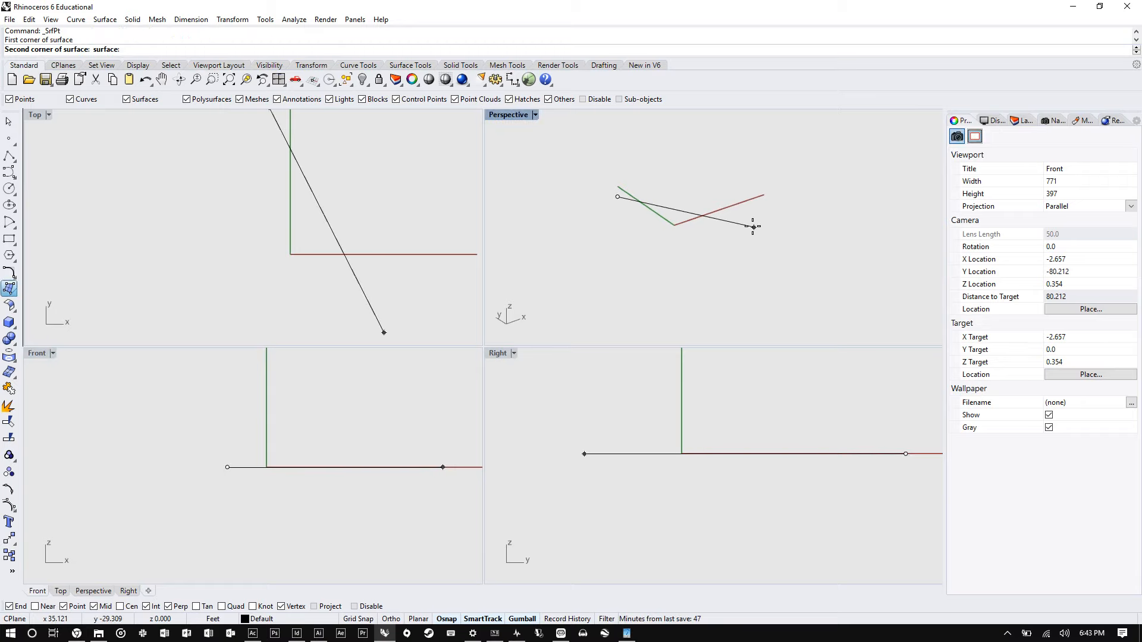
pyautogui.click(753, 226)
pyautogui.click(733, 220)
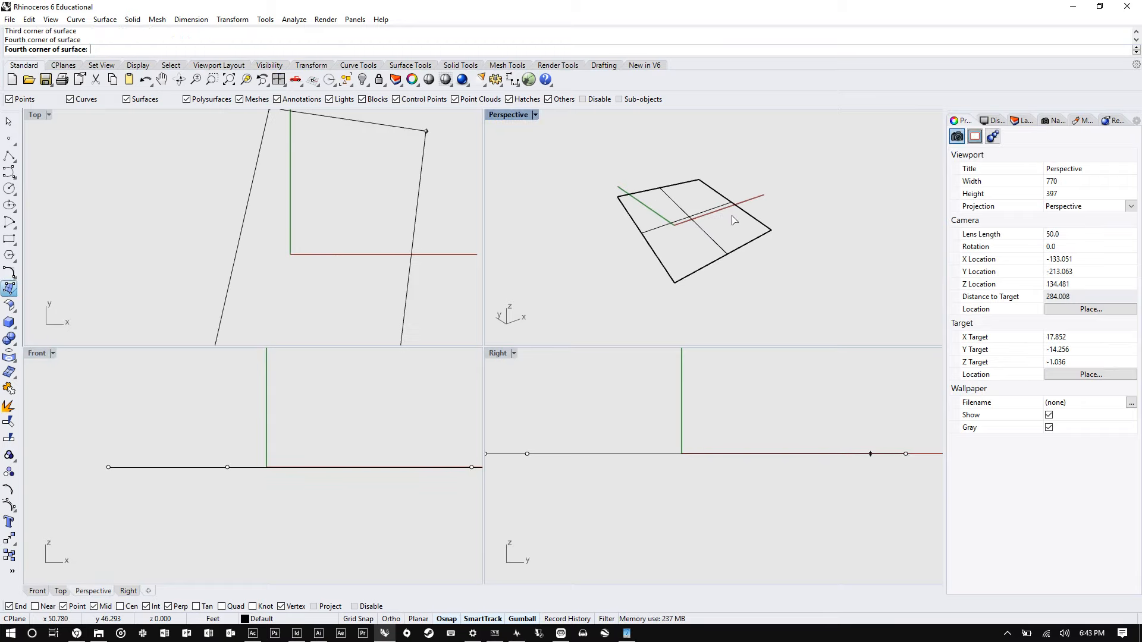
pyautogui.click(733, 220)
pyautogui.click(867, 168)
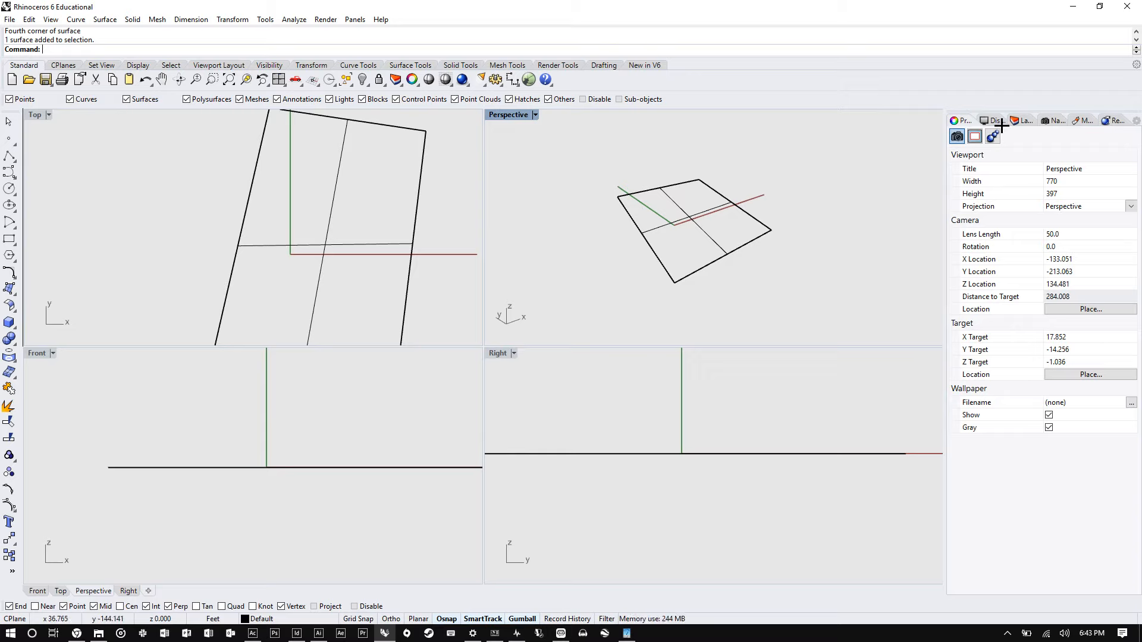
pyautogui.click(704, 180)
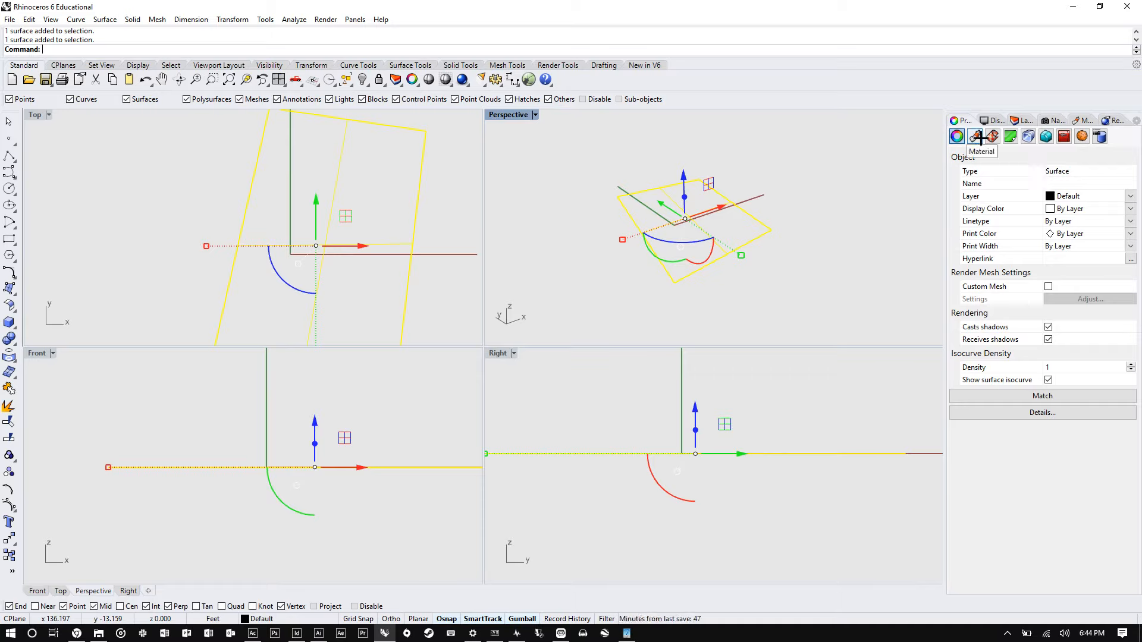
pyautogui.click(830, 175)
# - Set the Perspective viewport's solid background colour to Dark Gray in the display settings
pyautogui.click(993, 122)
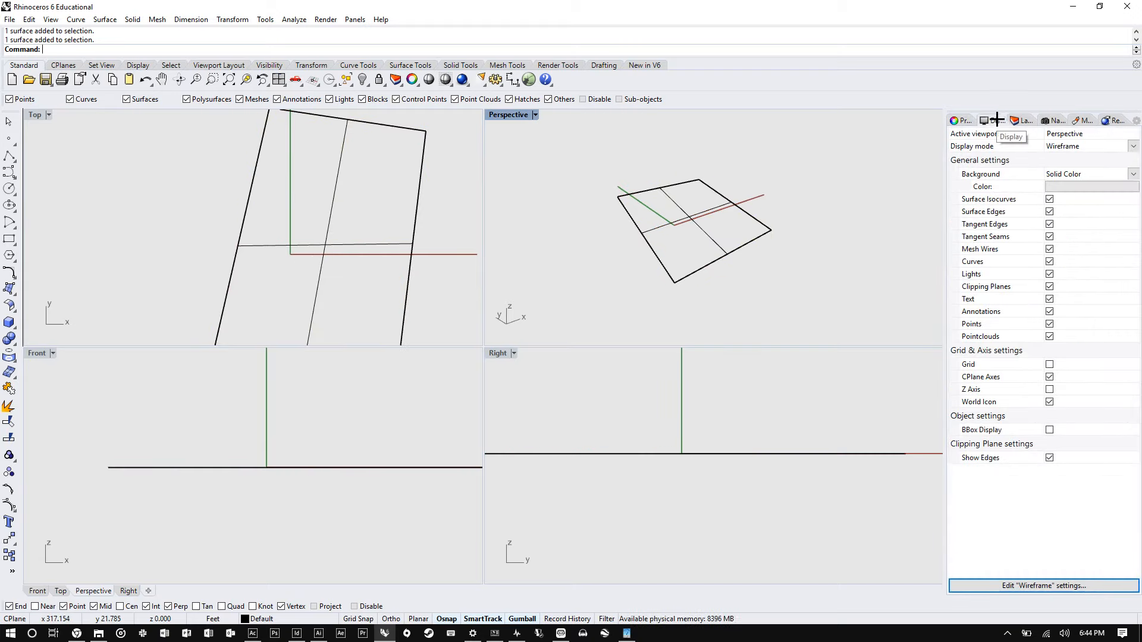
pyautogui.click(1045, 188)
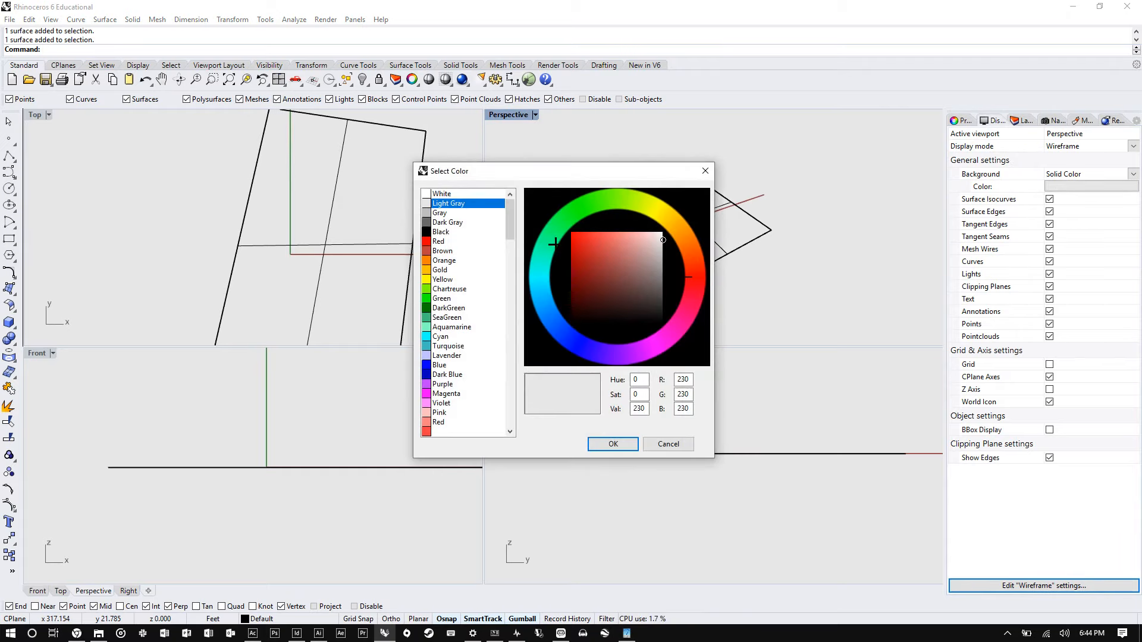
pyautogui.click(443, 222)
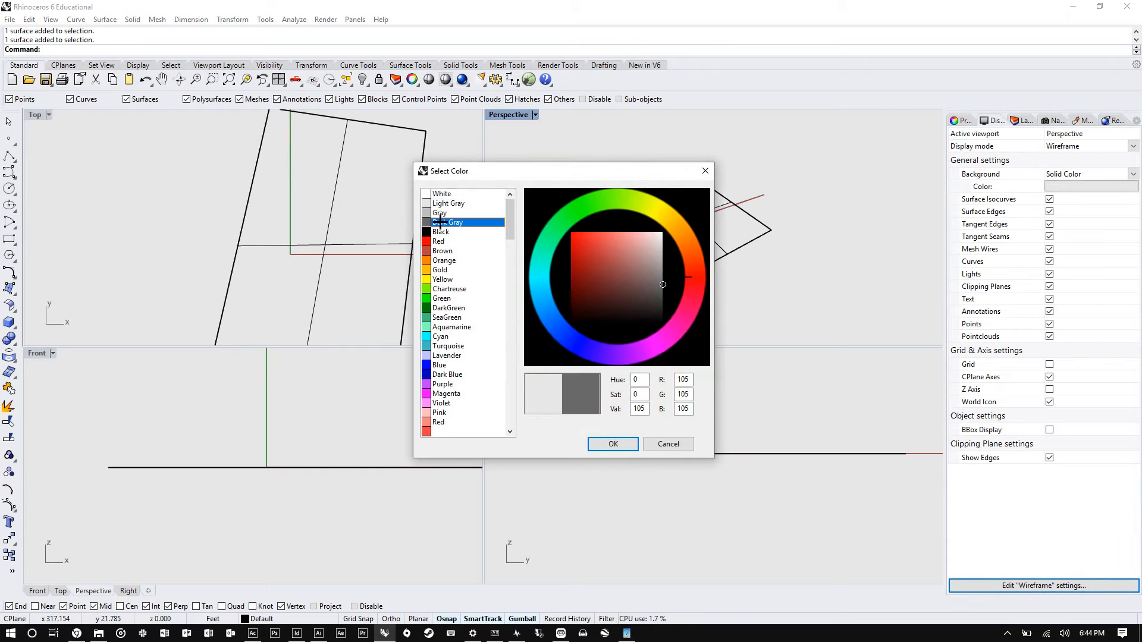
pyautogui.click(619, 443)
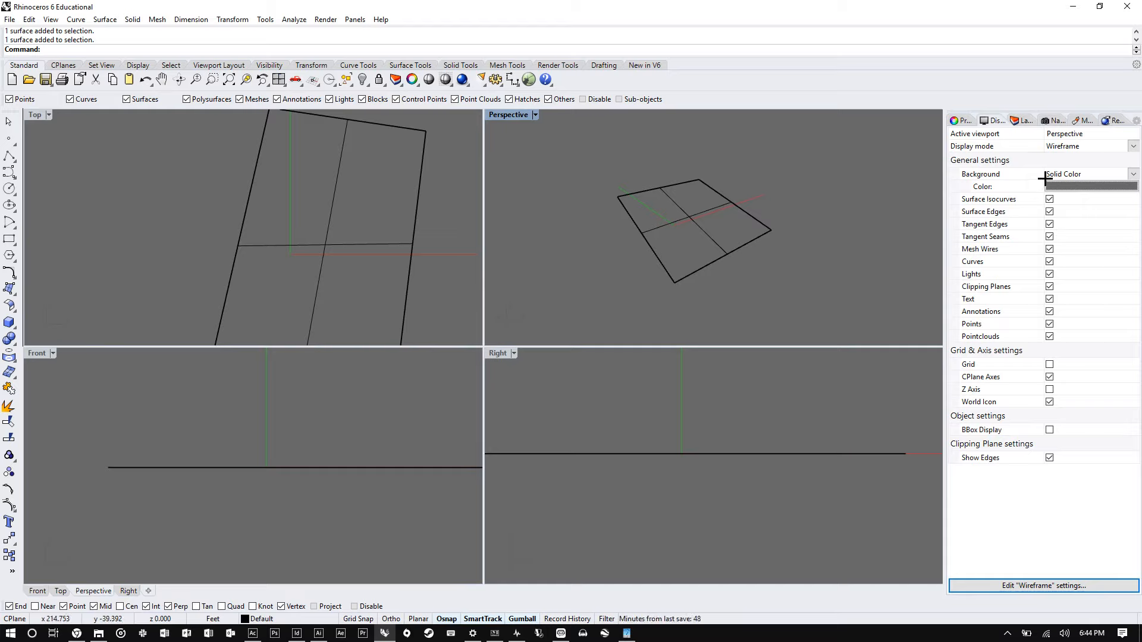
# - Try the Image File background option, then switch the background back to Solid Color
pyautogui.click(1080, 173)
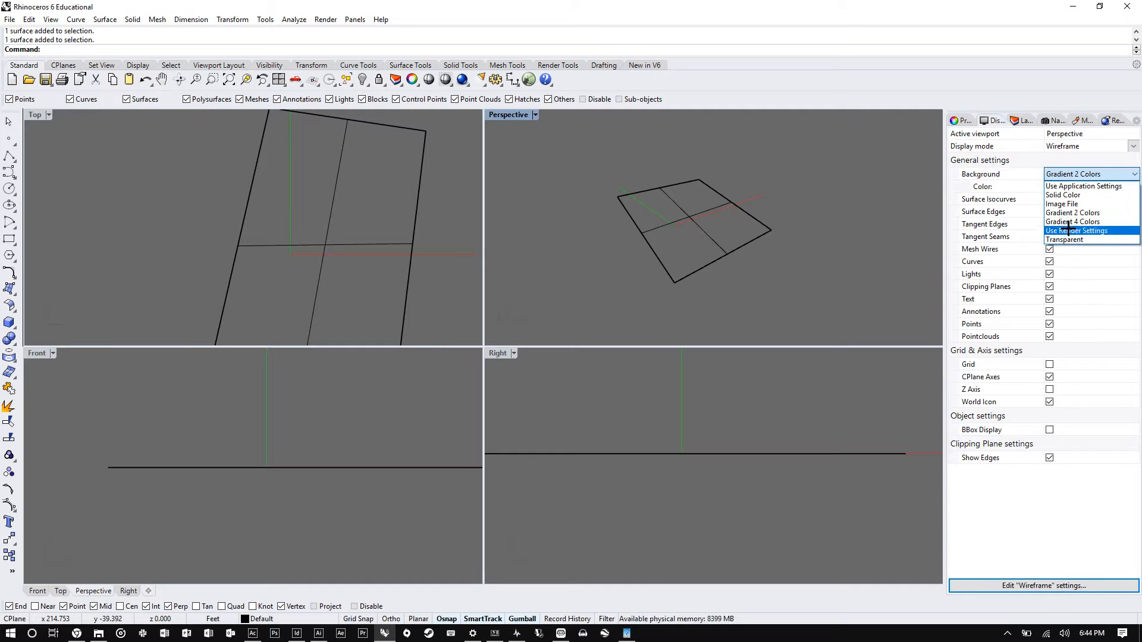
pyautogui.click(1064, 204)
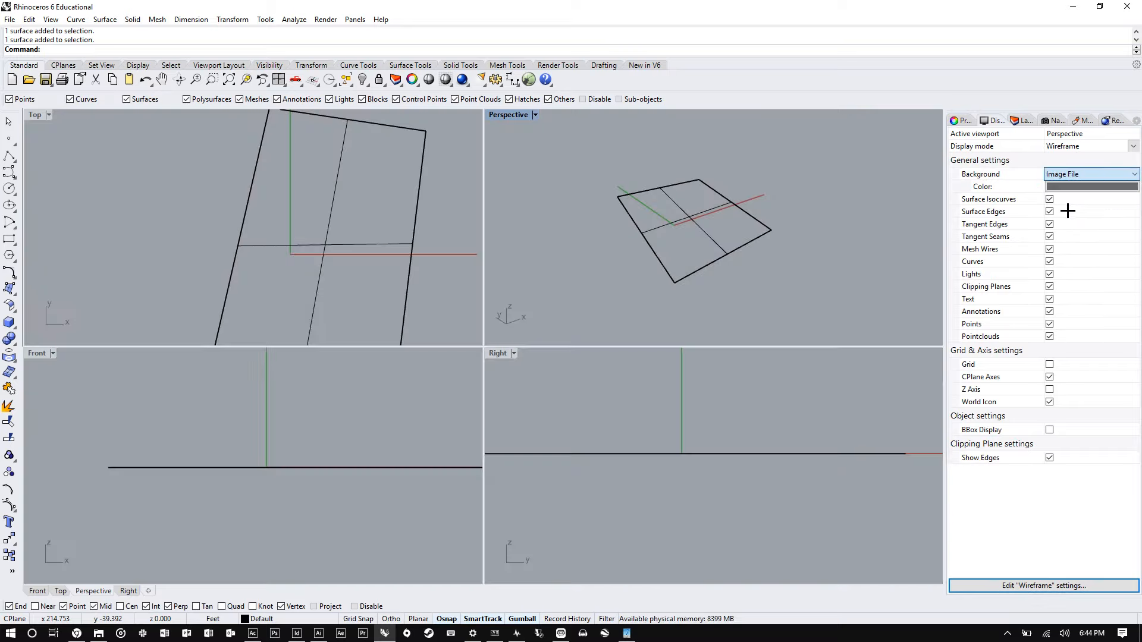
pyautogui.click(1133, 174)
pyautogui.click(1077, 194)
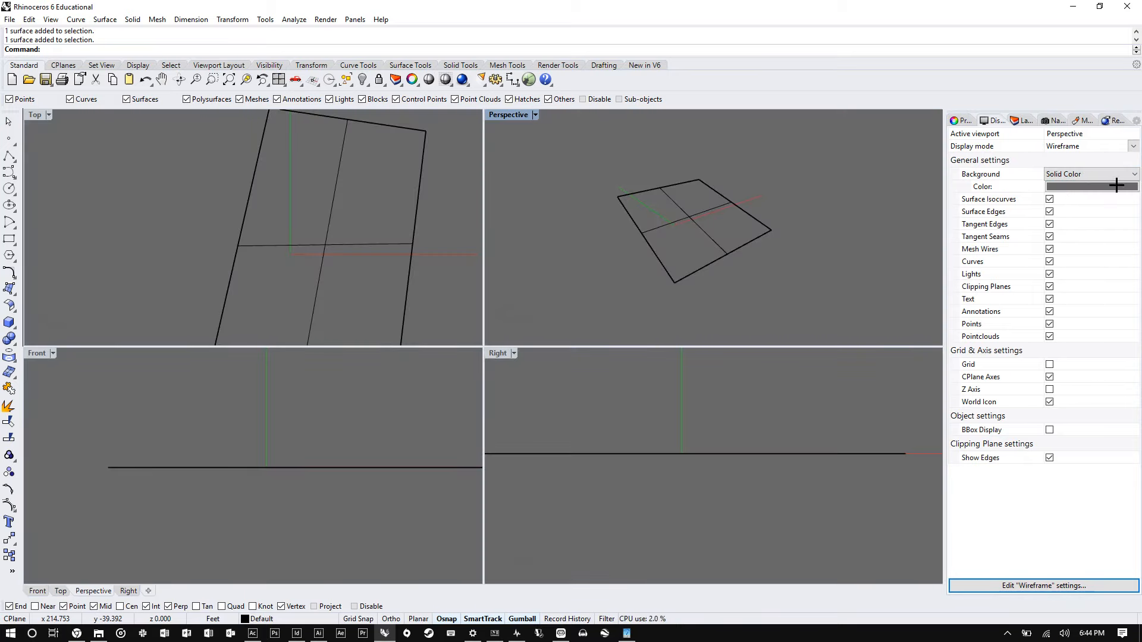
# - Set the background colour back to Light Gray
pyautogui.click(1112, 186)
pyautogui.click(448, 203)
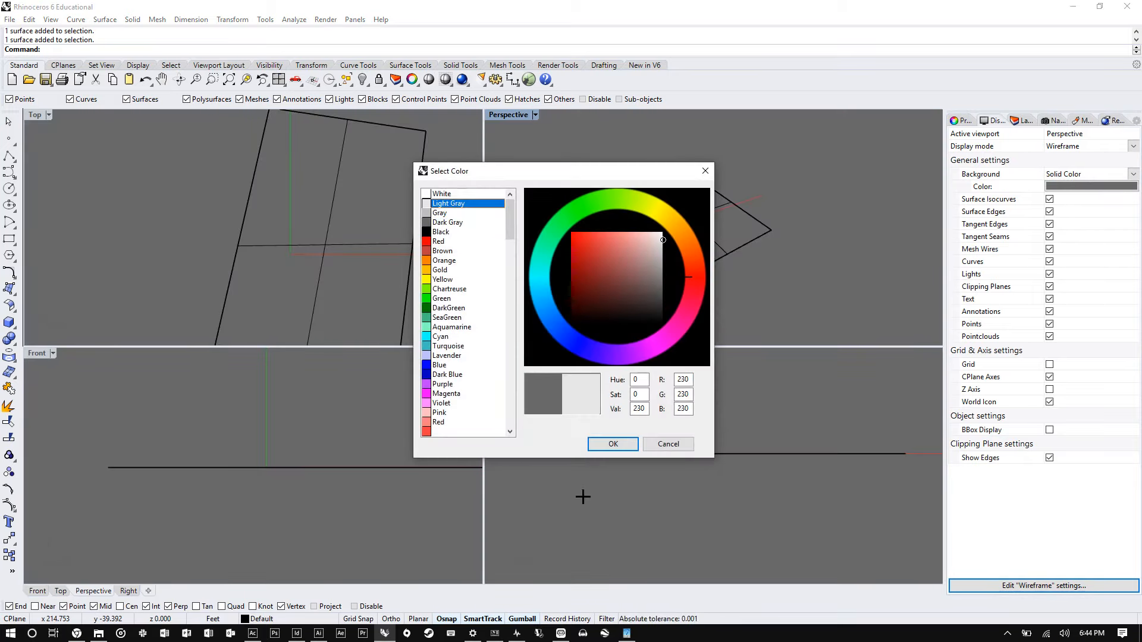
pyautogui.click(612, 444)
# - Select the plane surface in the Perspective viewport and delete it
pyautogui.moveTo(782, 222); pyautogui.dragTo(836, 204, button='right')
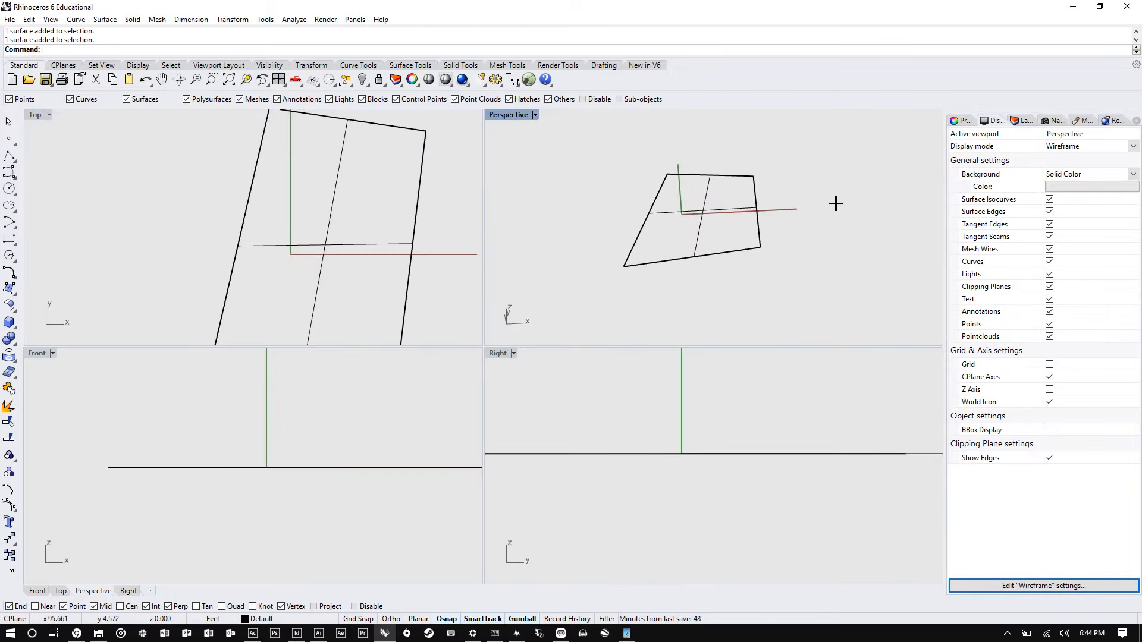
pyautogui.click(751, 179)
pyautogui.press('Delete')
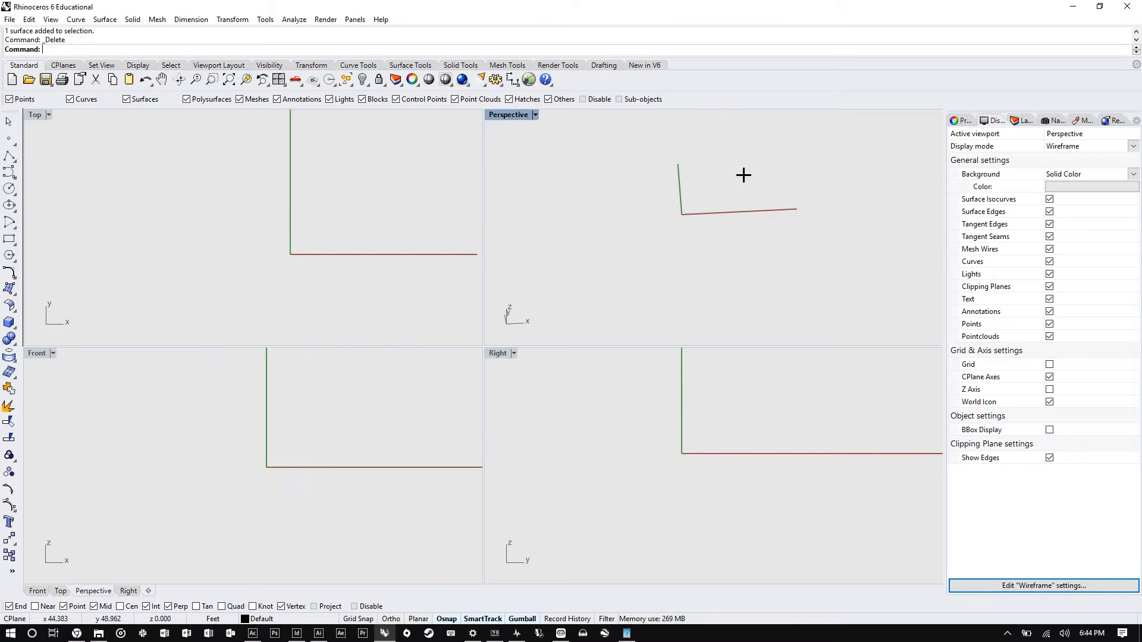
# - Run the Grid command and toggle ShowGrid on and then off for the active Perspective viewport
pyautogui.moveTo(745, 178)
pyautogui.mouseDown(button='right')
pyautogui.moveTo(707, 211)
pyautogui.moveTo(741, 198)
pyautogui.mouseUp(button='right')
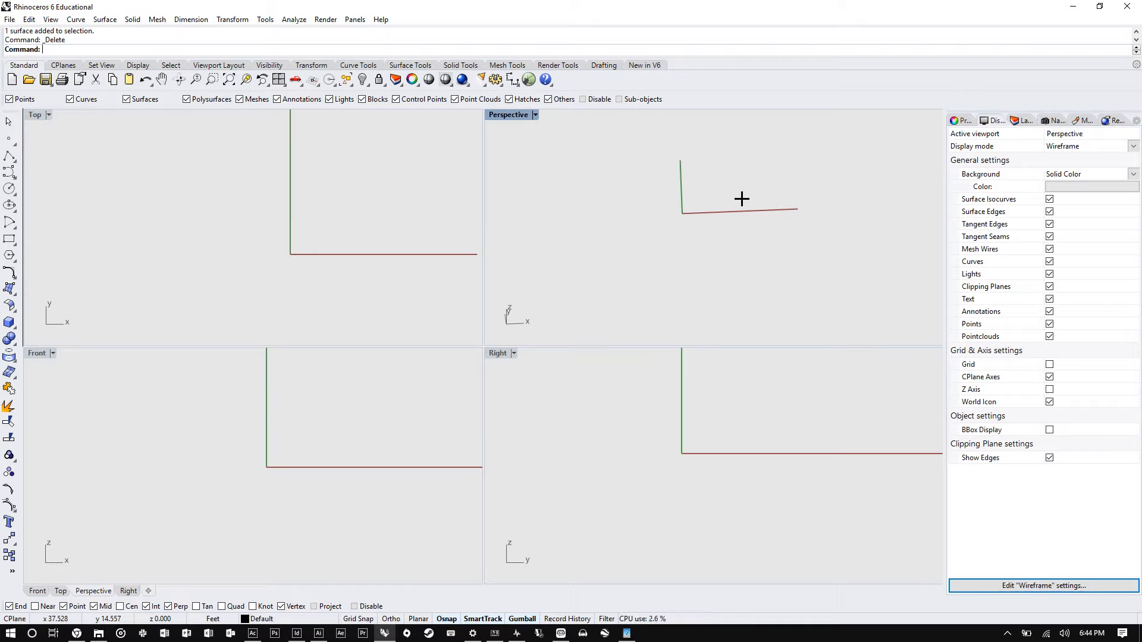
pyautogui.write('Showgr')
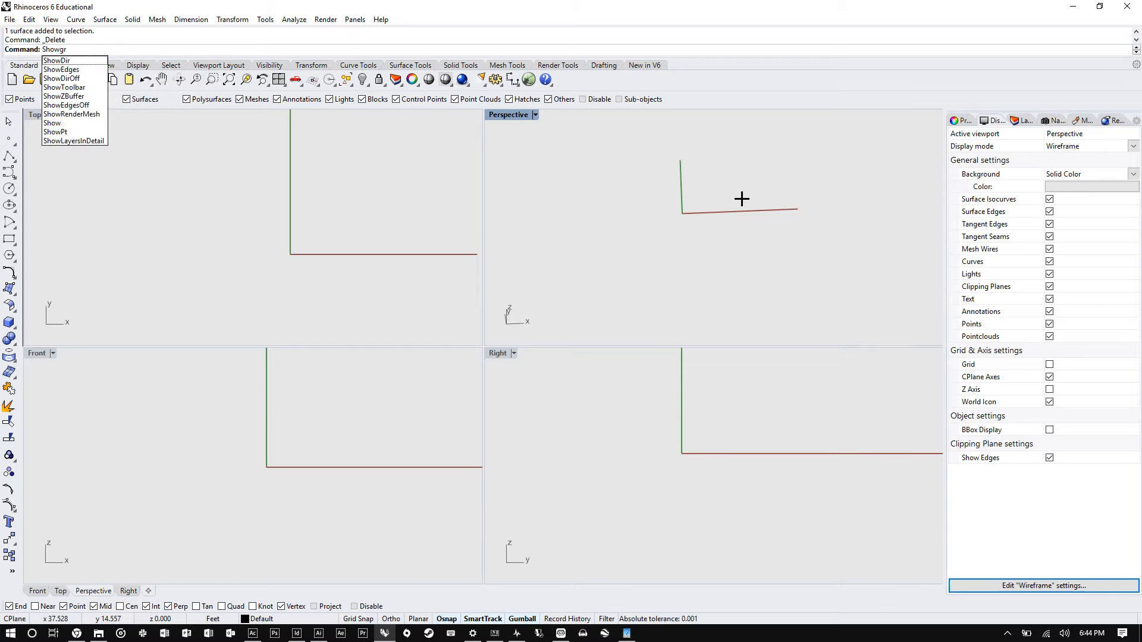
pyautogui.write('id')
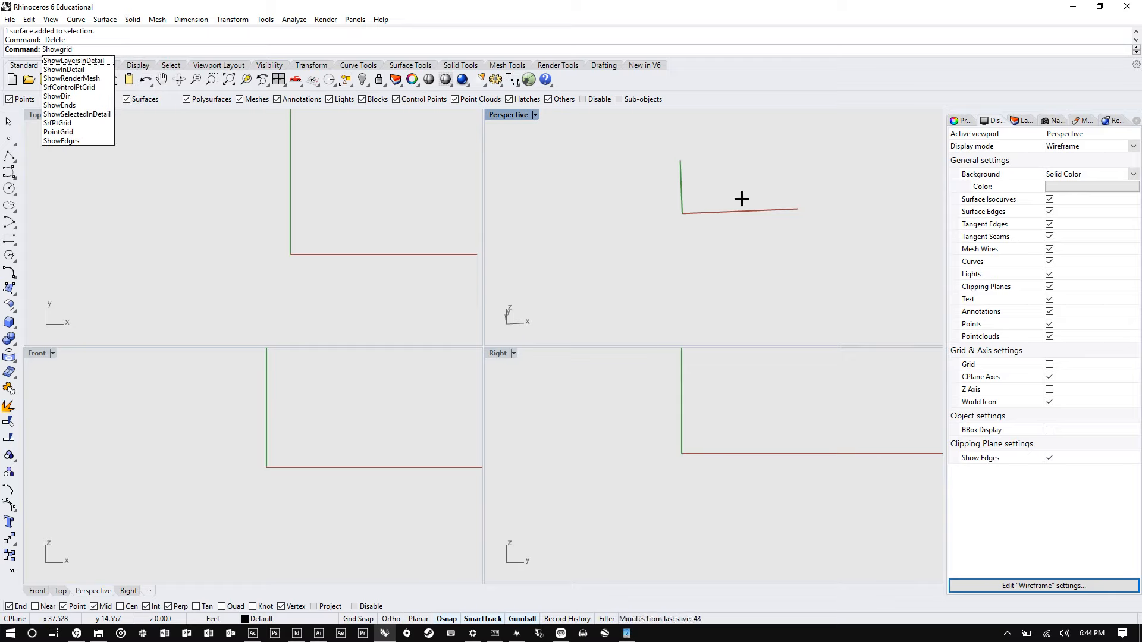
pyautogui.press('BackSpace')
pyautogui.press('BackSpace')
pyautogui.press('BackSpace')
pyautogui.press('BackSpace')
pyautogui.press('BackSpace')
pyautogui.press('BackSpace')
pyautogui.press('BackSpace')
pyautogui.write('Grid')
pyautogui.press('Return')
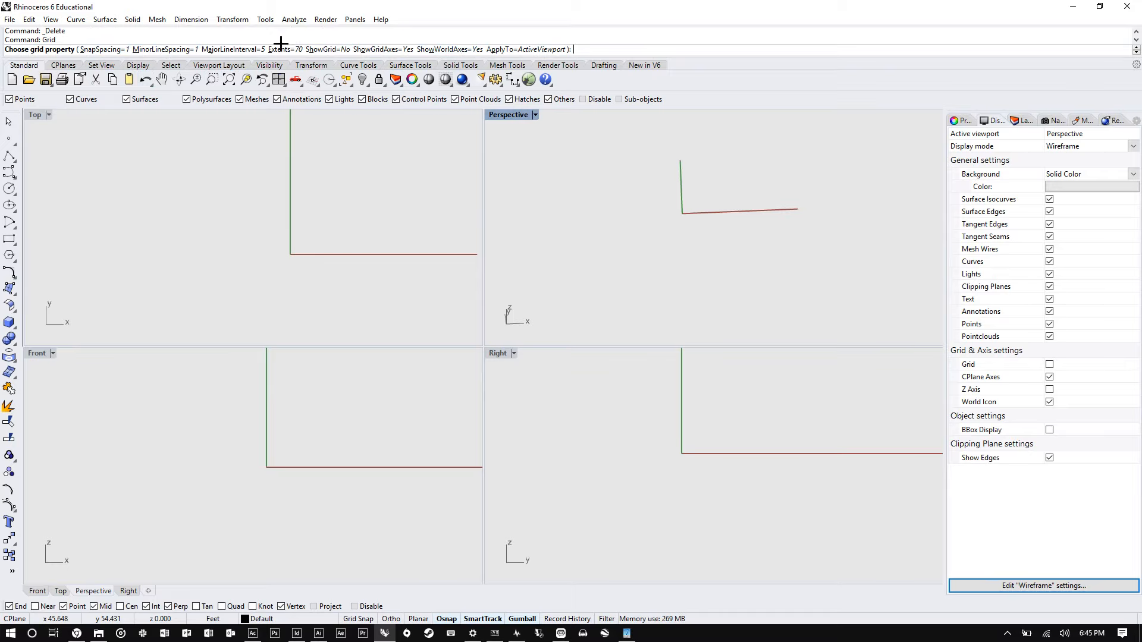
pyautogui.click(344, 50)
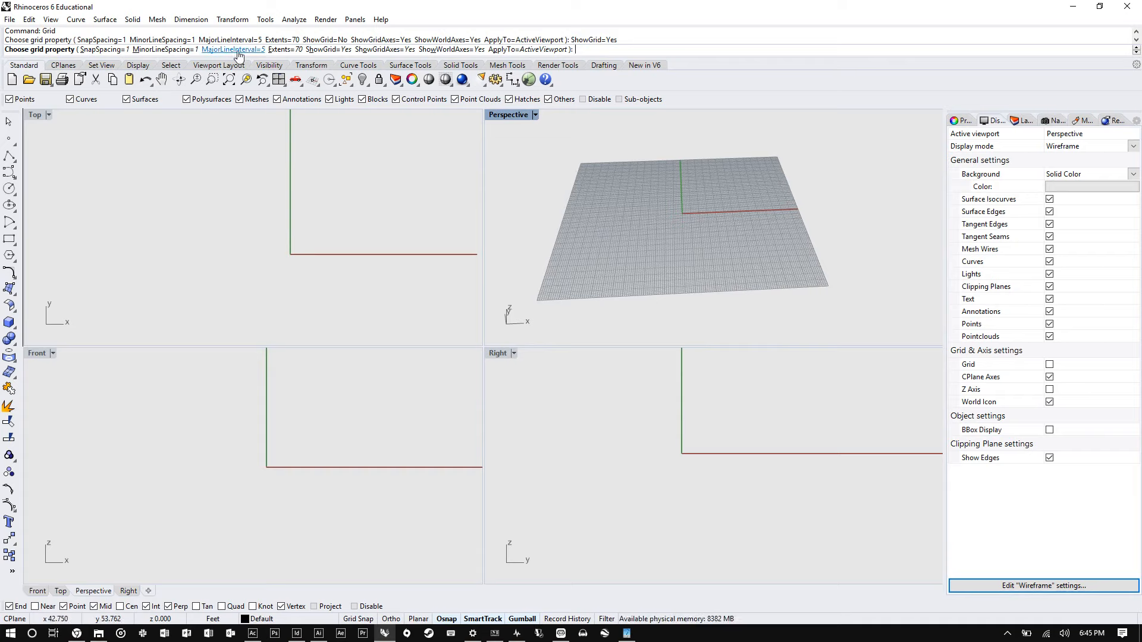
pyautogui.click(324, 49)
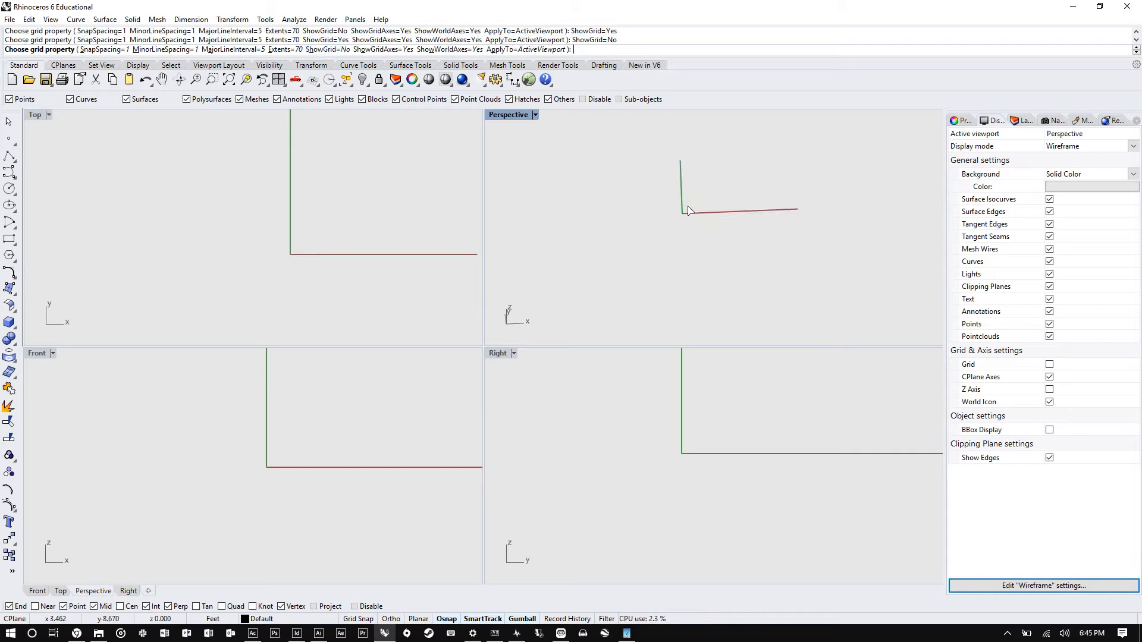
pyautogui.press('Return')
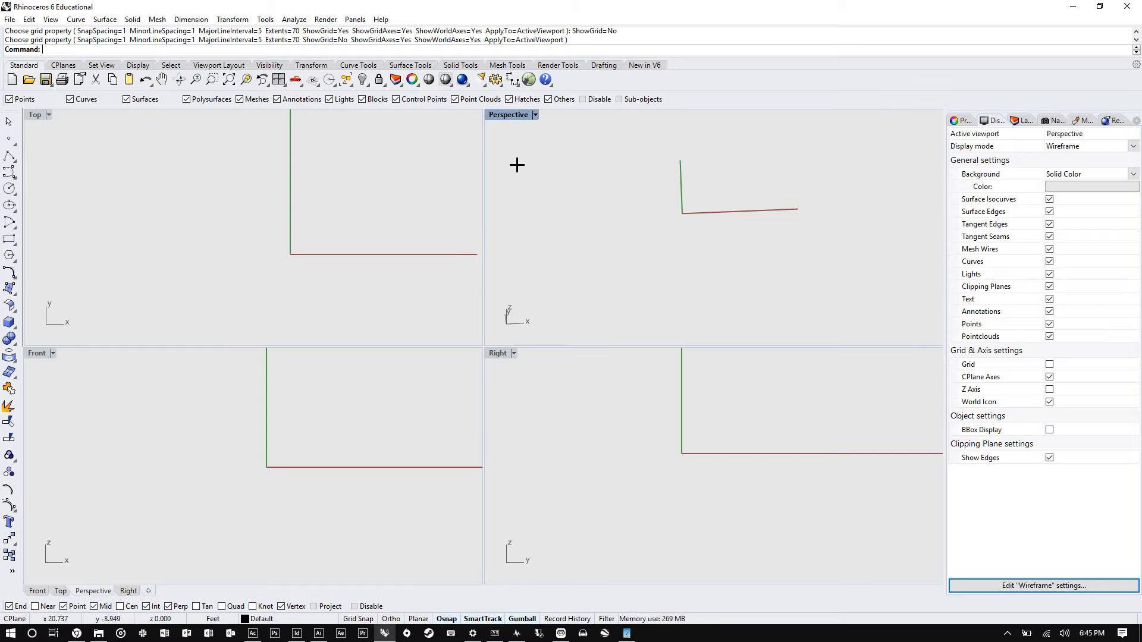
# - Add a new layer in the Layers panel
pyautogui.click(1022, 121)
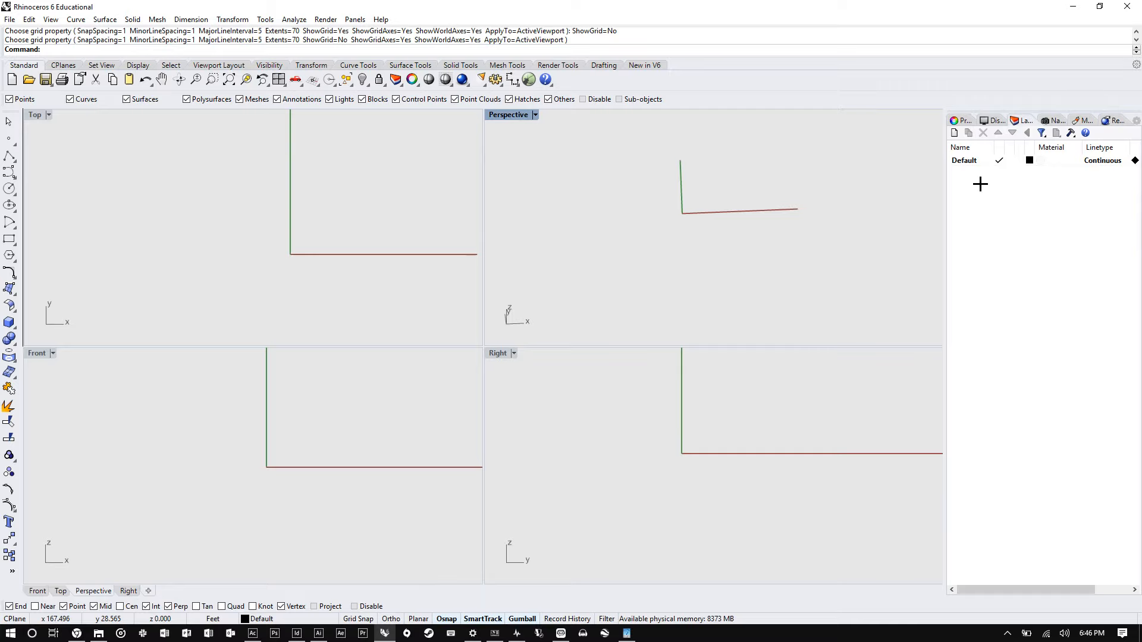
pyautogui.click(954, 132)
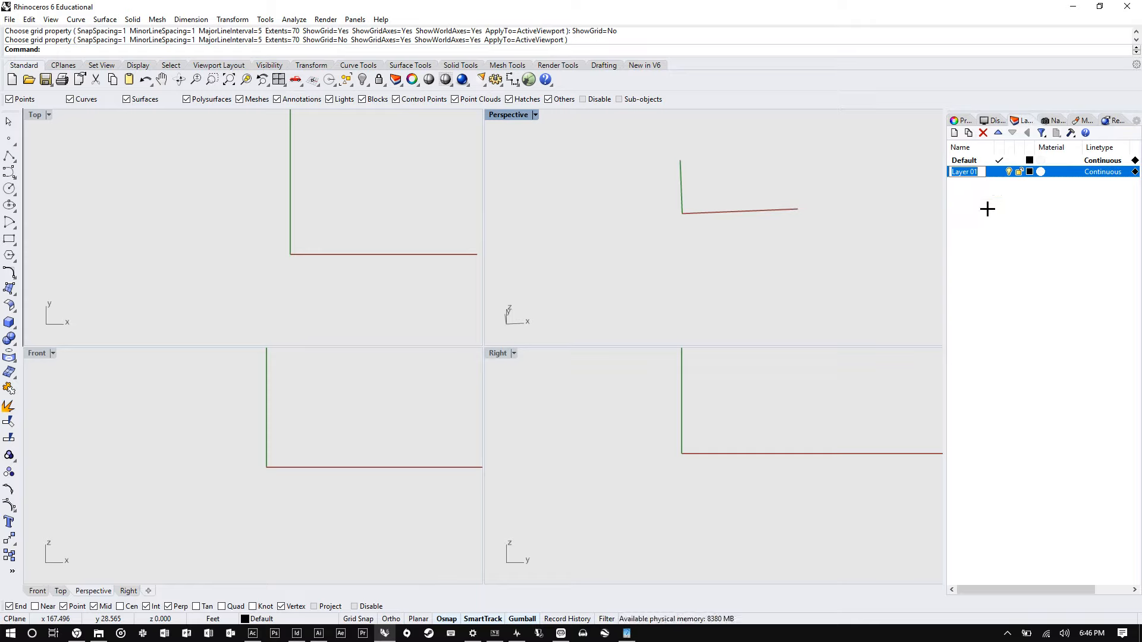
pyautogui.press('Return')
pyautogui.rightClick(975, 170)
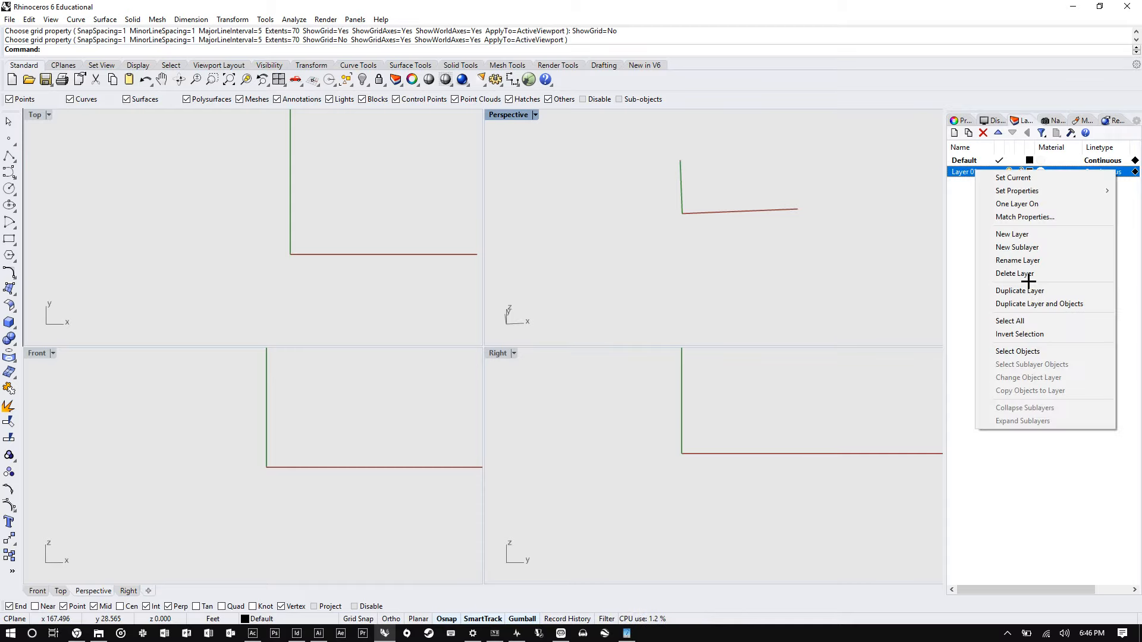
pyautogui.click(953, 188)
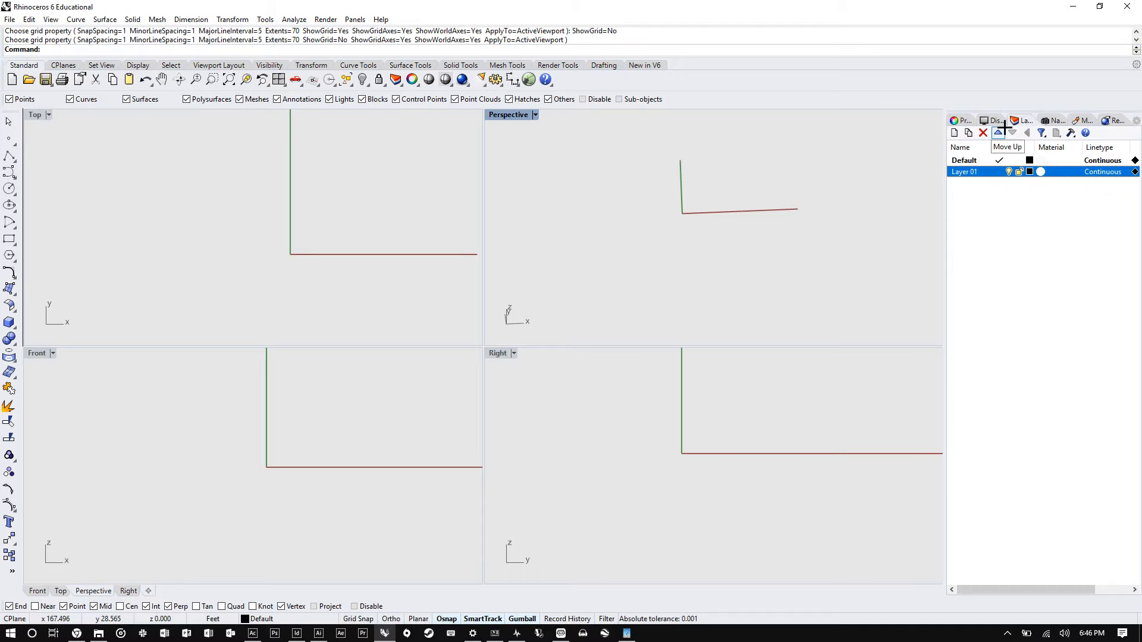
# - Add a second new layer and move it up above the first one
pyautogui.click(954, 133)
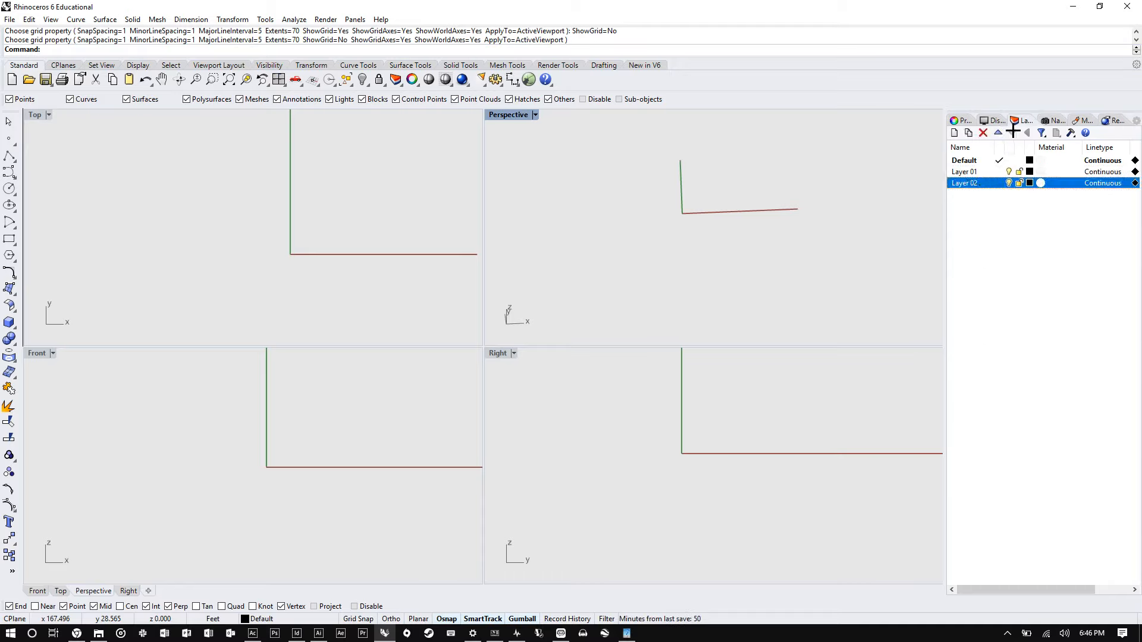
pyautogui.click(998, 133)
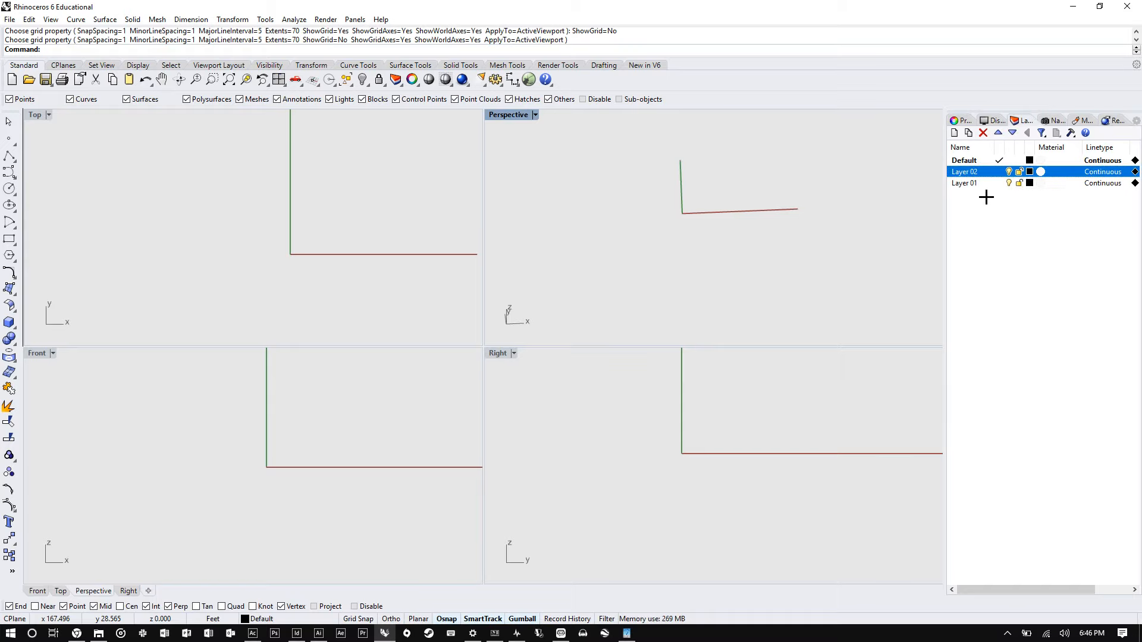
# - Rename the second new layer as dfgdfg
pyautogui.doubleClick(961, 172)
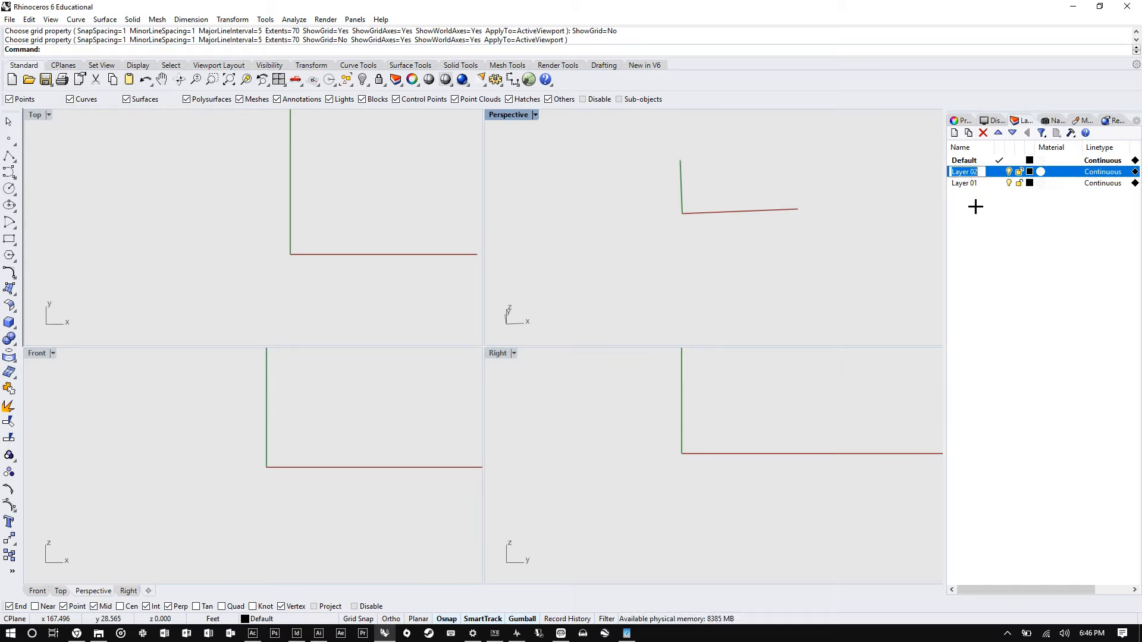
pyautogui.write('dfgdfg')
pyautogui.click(965, 182)
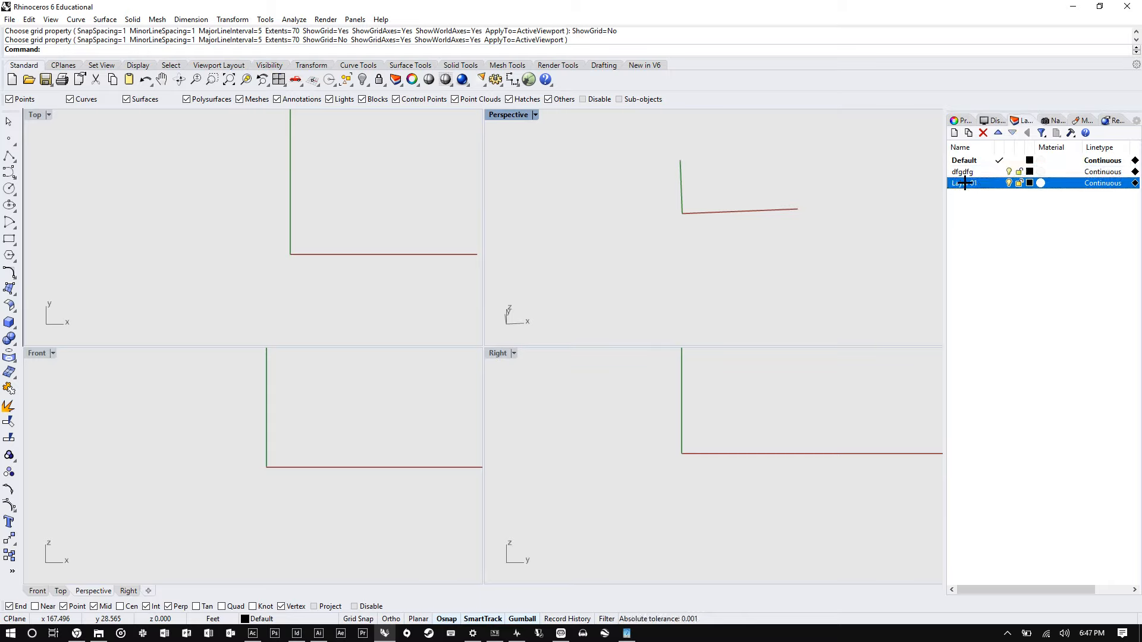
# - Nest the other new layer under dfgdfg and rename the parent layer BLDG
pyautogui.moveTo(964, 182); pyautogui.dragTo(966, 171)
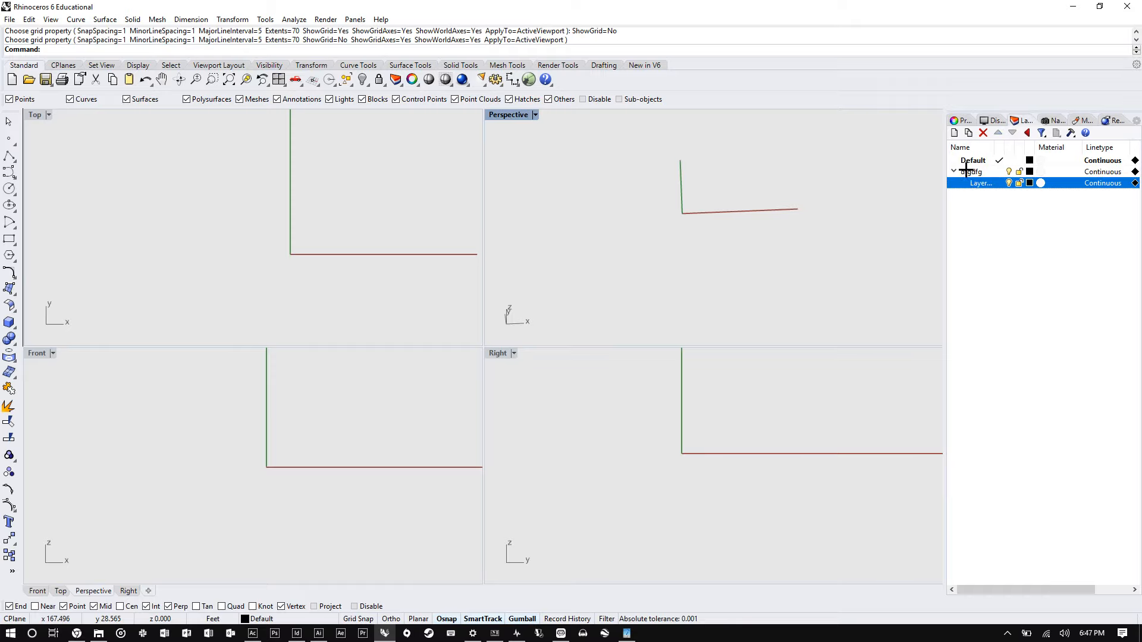
pyautogui.click(975, 171)
pyautogui.click(974, 171)
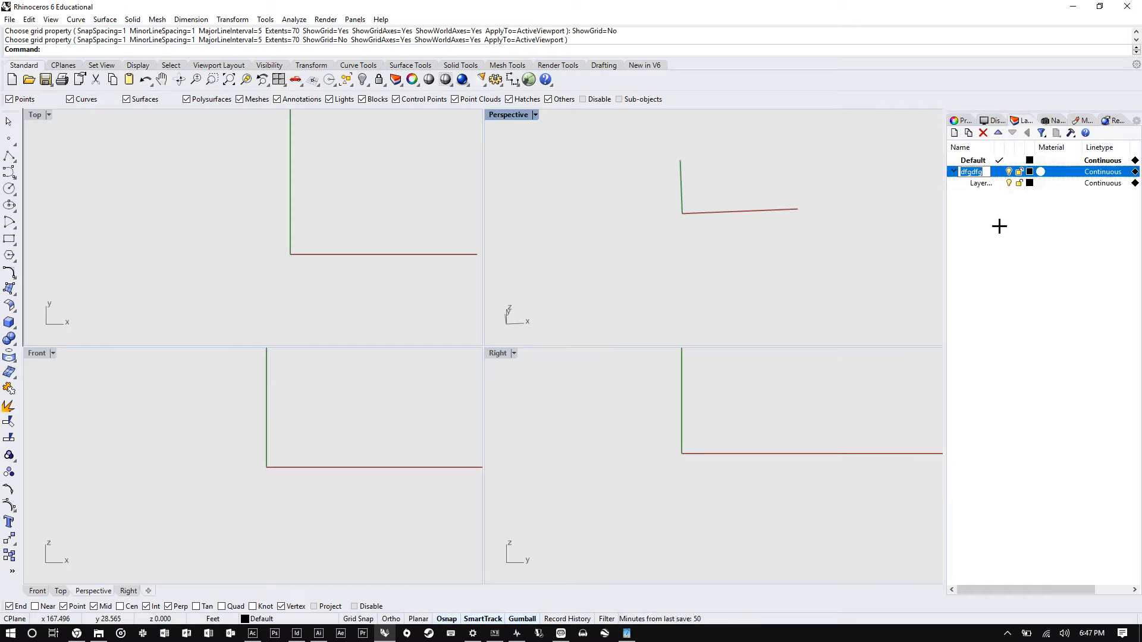
pyautogui.write('BLDG')
pyautogui.press('Return')
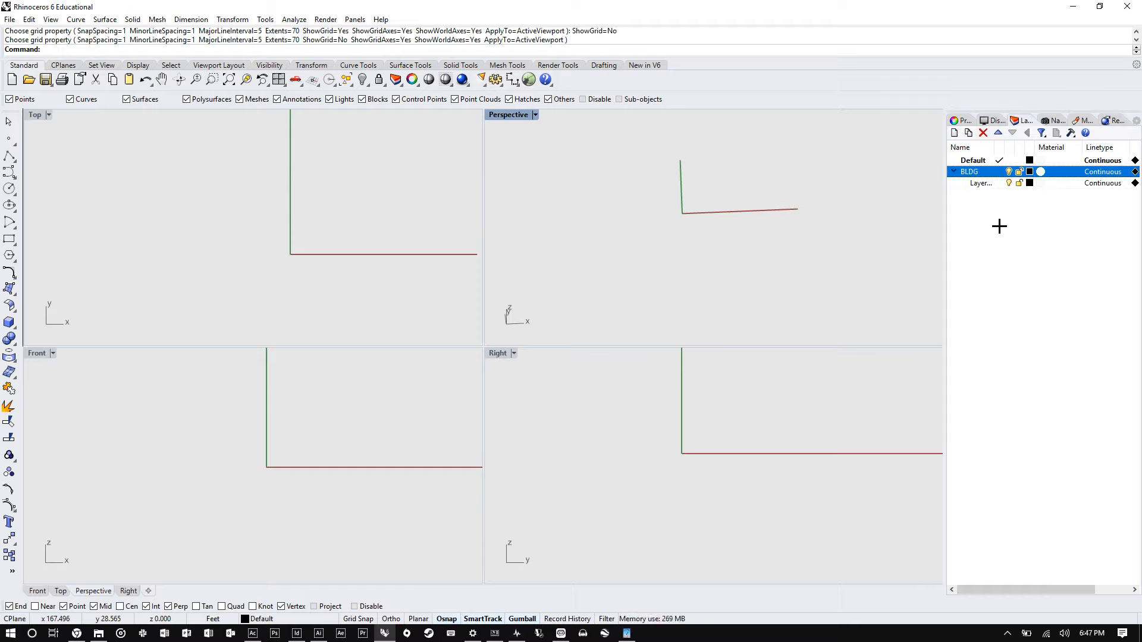
# - Rename the sublayer Walls and add a second sublayer named Floors under BLDG
pyautogui.doubleClick(980, 182)
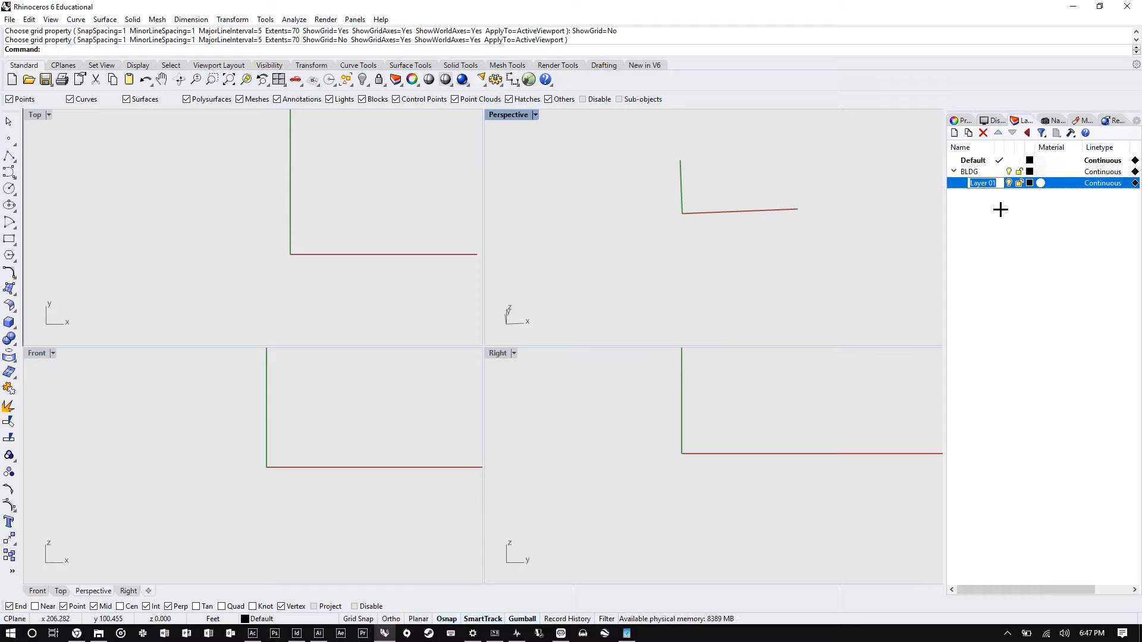
pyautogui.write('Walls')
pyautogui.press('Return')
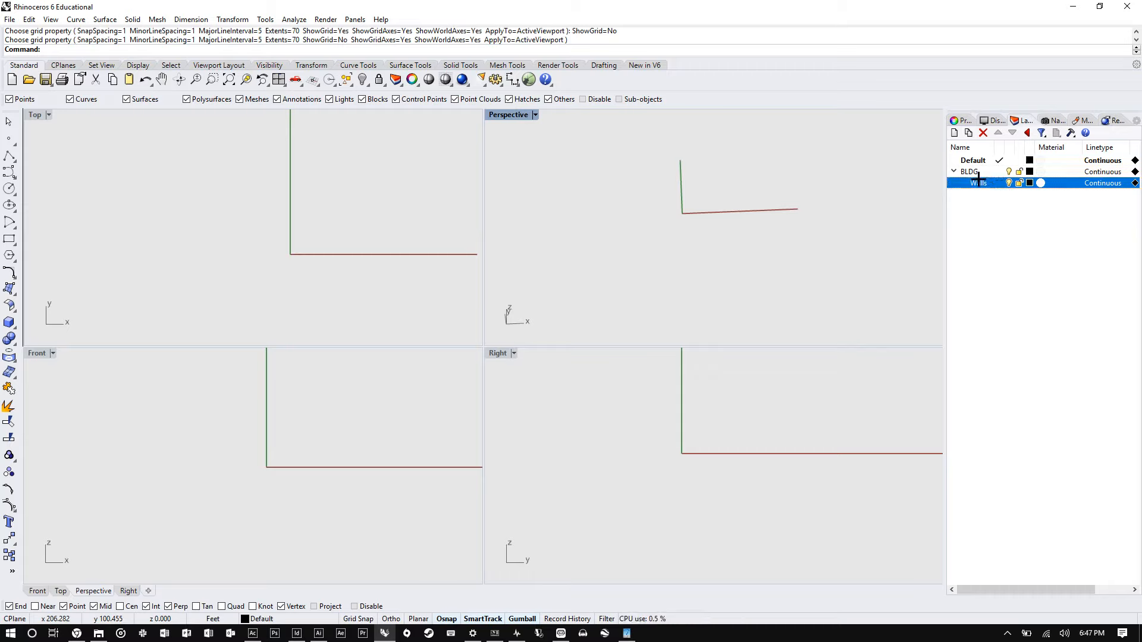
pyautogui.click(954, 132)
pyautogui.write('Floors')
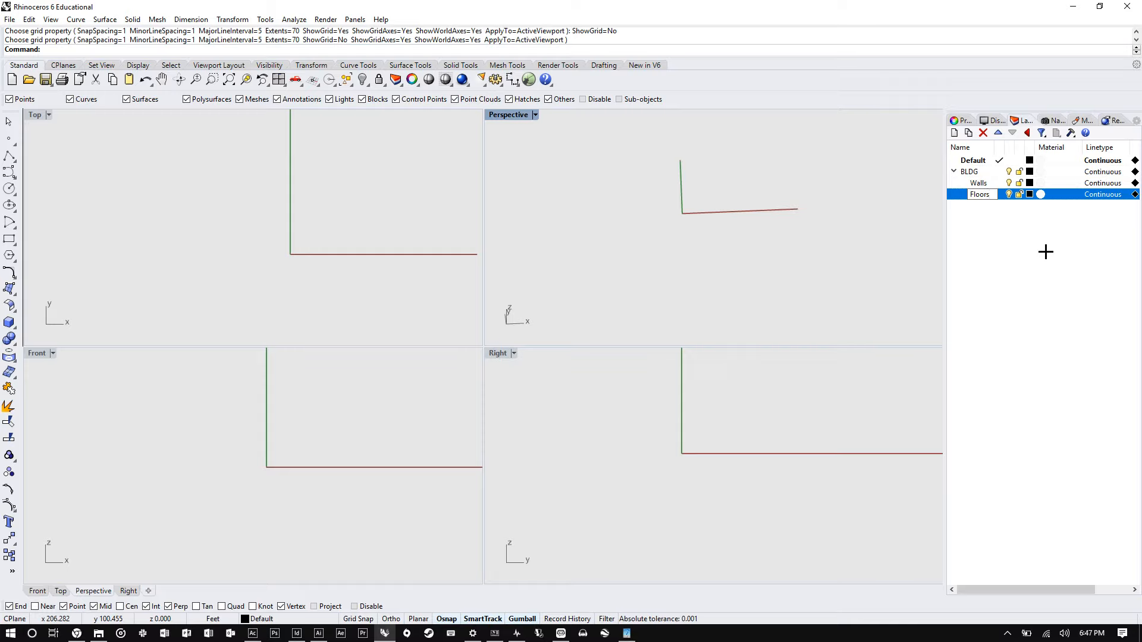
pyautogui.press('Return')
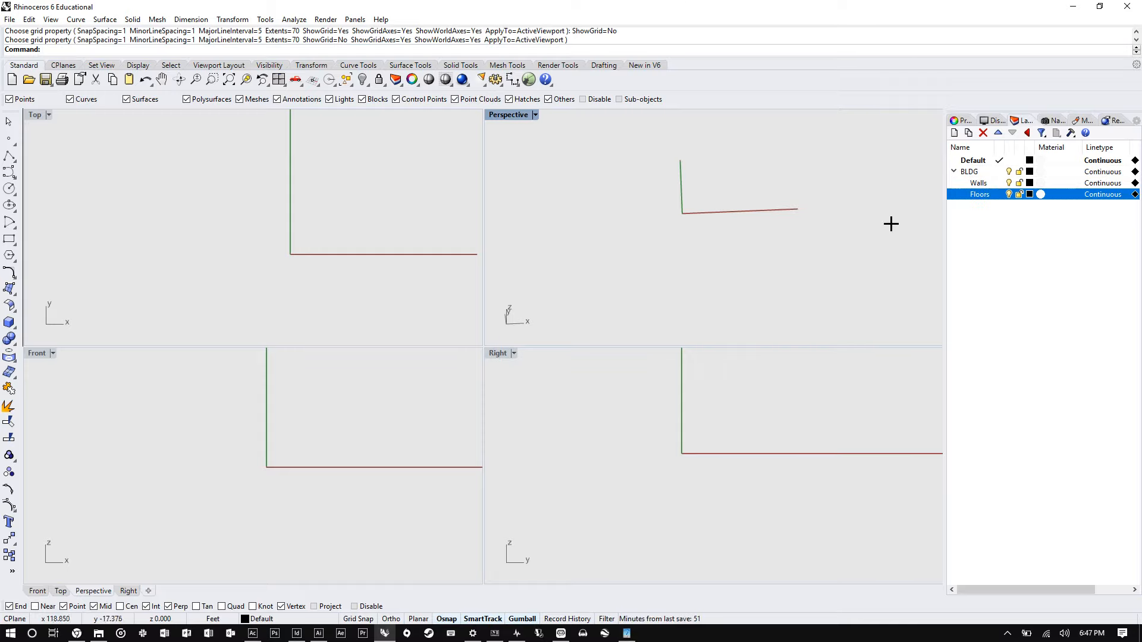
# - Draw a box in the Perspective viewport with the Box command
pyautogui.click(9, 322)
pyautogui.click(645, 210)
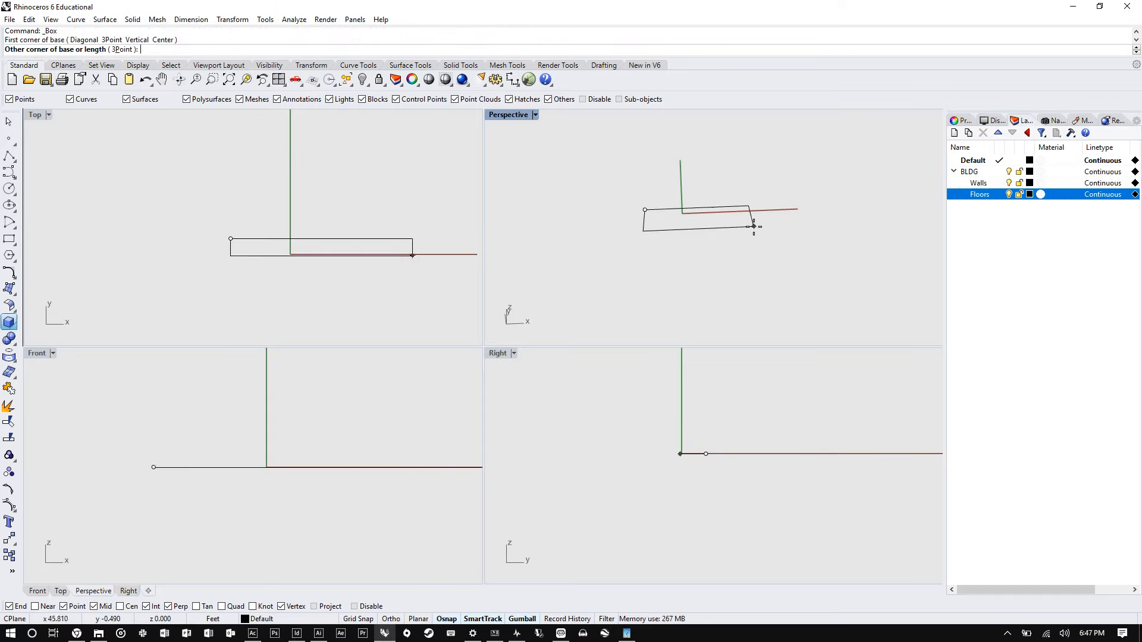
pyautogui.click(752, 260)
pyautogui.click(757, 177)
# - Repeat the Box command to draw a second, longer box beside the first
pyautogui.press('Return')
pyautogui.click(798, 212)
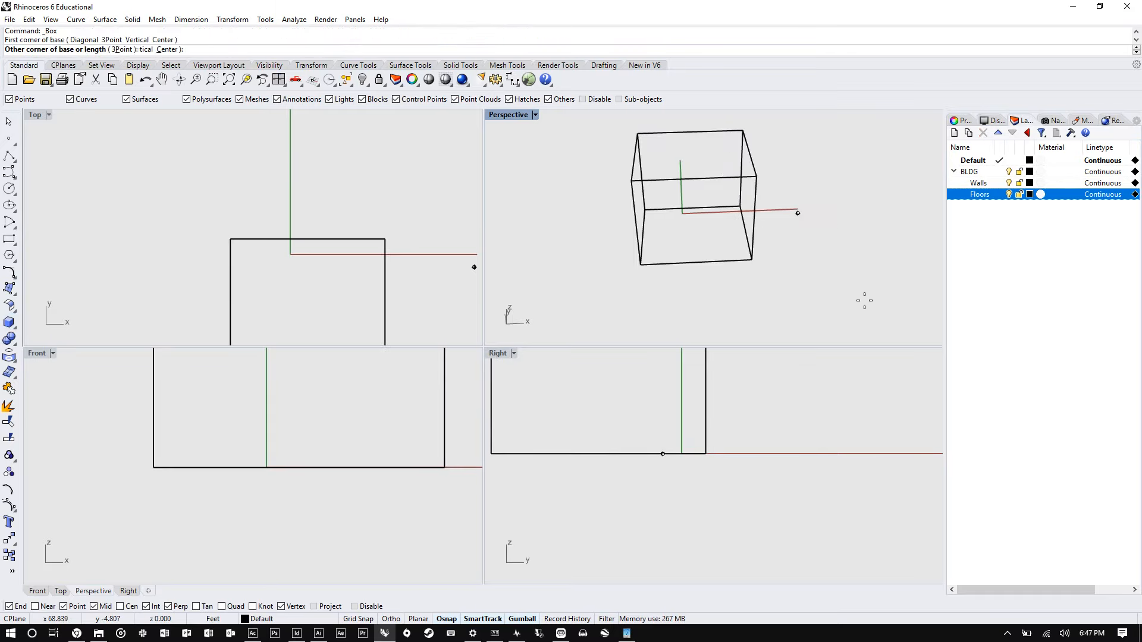
pyautogui.click(897, 302)
pyautogui.click(919, 226)
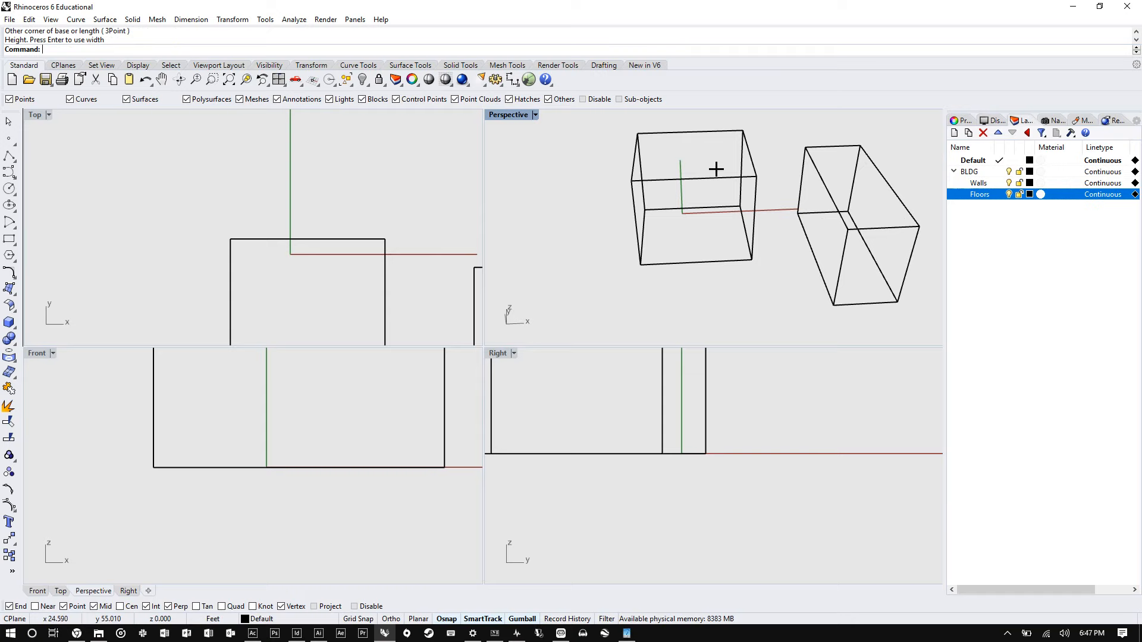
# - Move the first box onto the Walls layer
pyautogui.click(745, 140)
pyautogui.rightClick(972, 184)
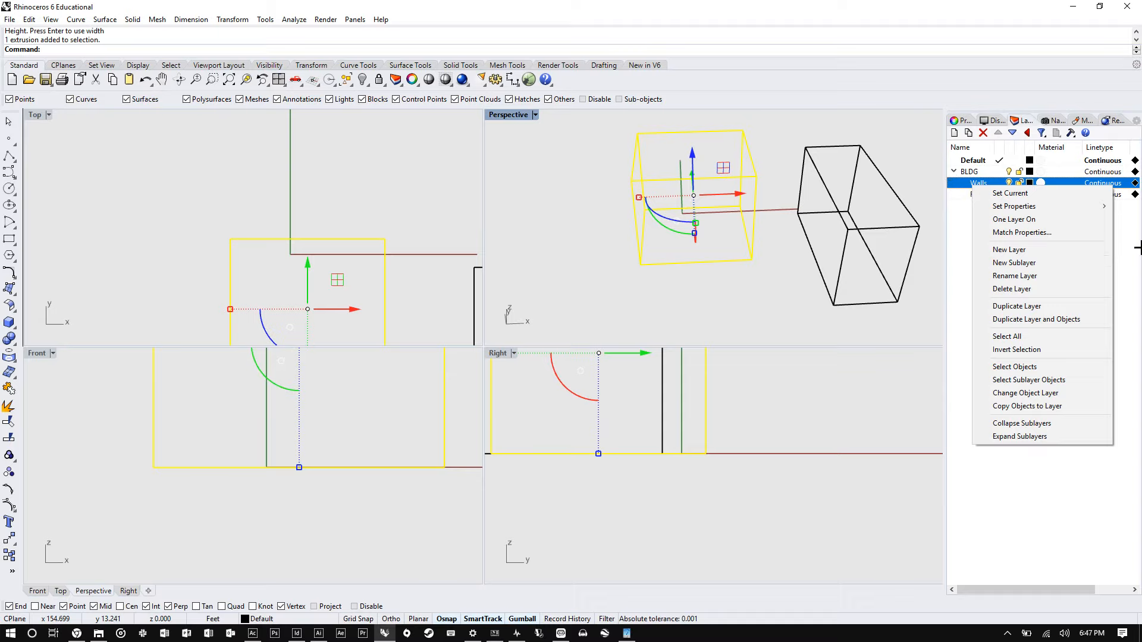
pyautogui.click(1038, 394)
pyautogui.click(804, 326)
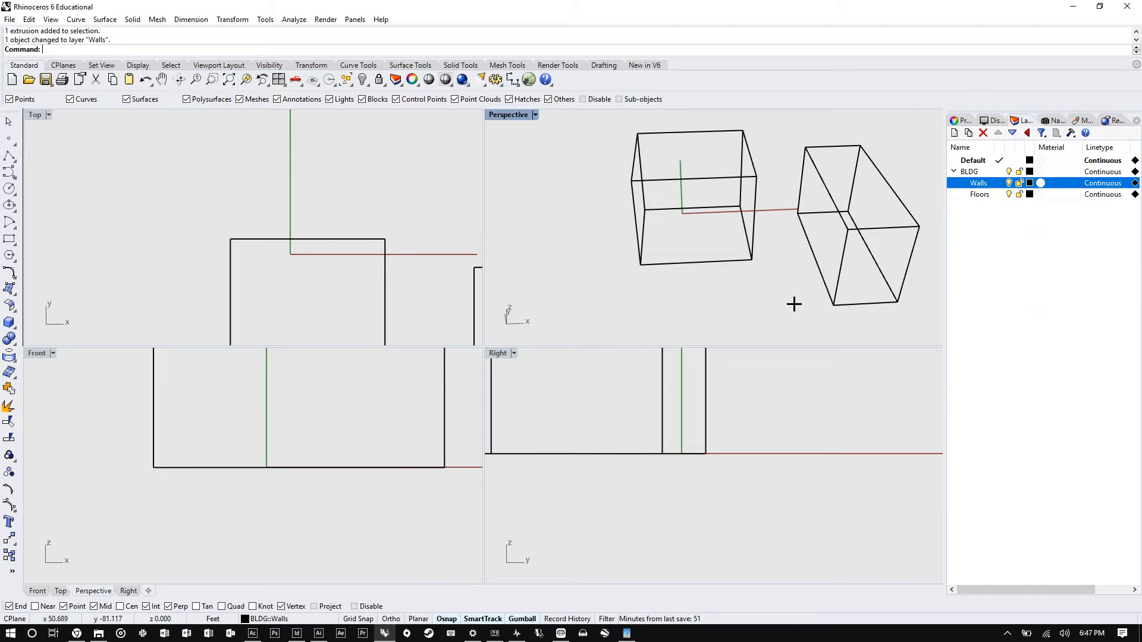
# - Select the first box and inspect its object properties, including its layer
pyautogui.moveTo(793, 303); pyautogui.dragTo(729, 293, button='right')
pyautogui.click(718, 178)
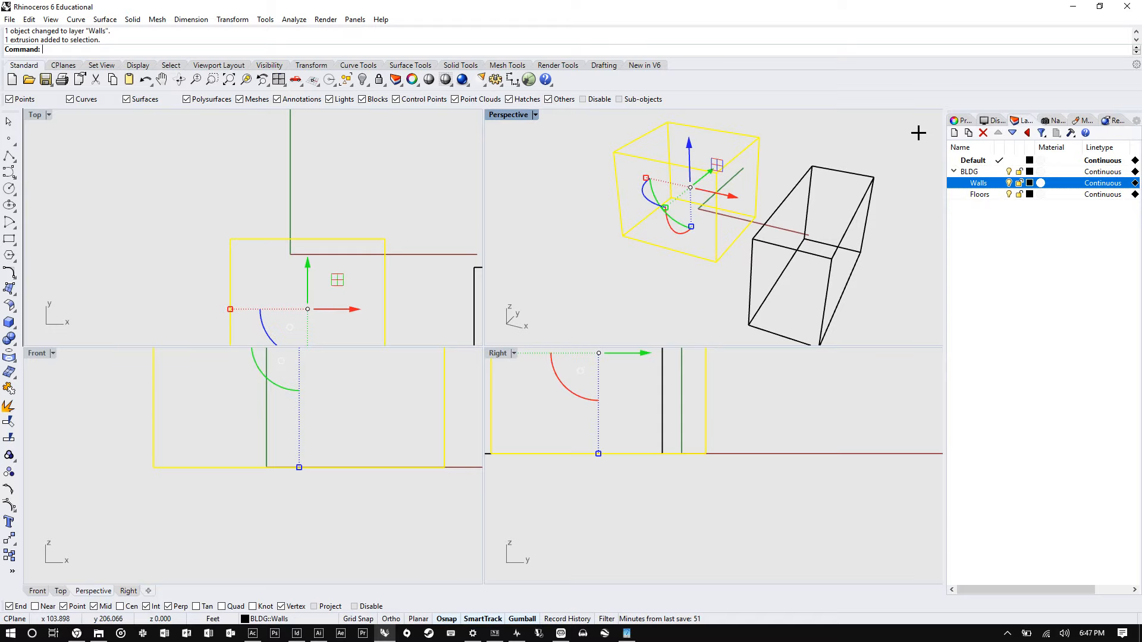
pyautogui.click(964, 120)
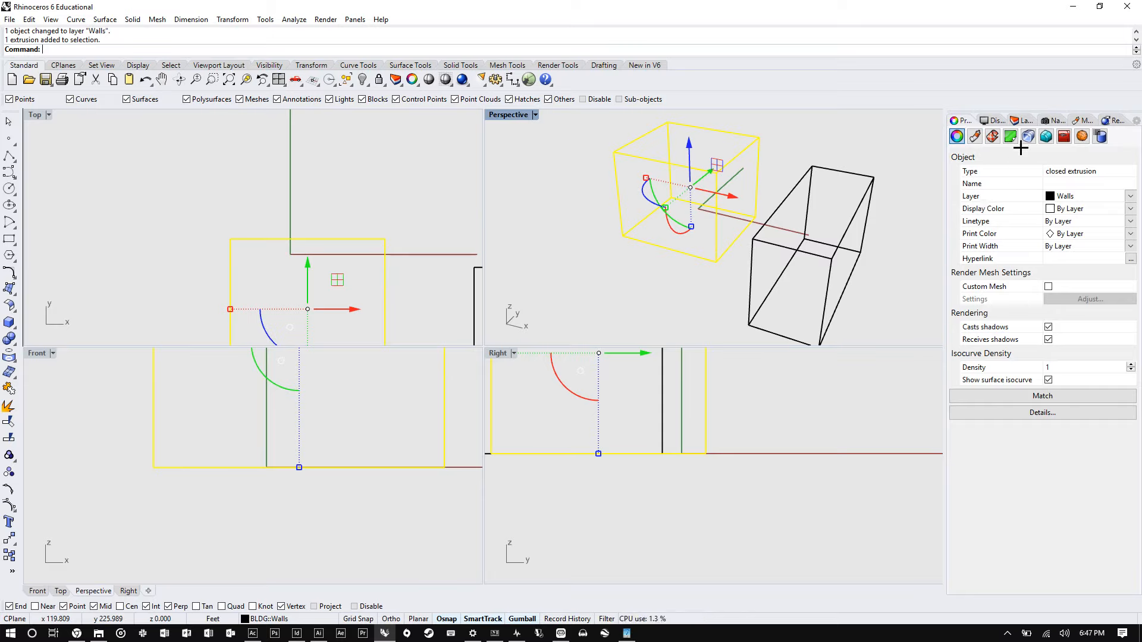
pyautogui.click(1016, 122)
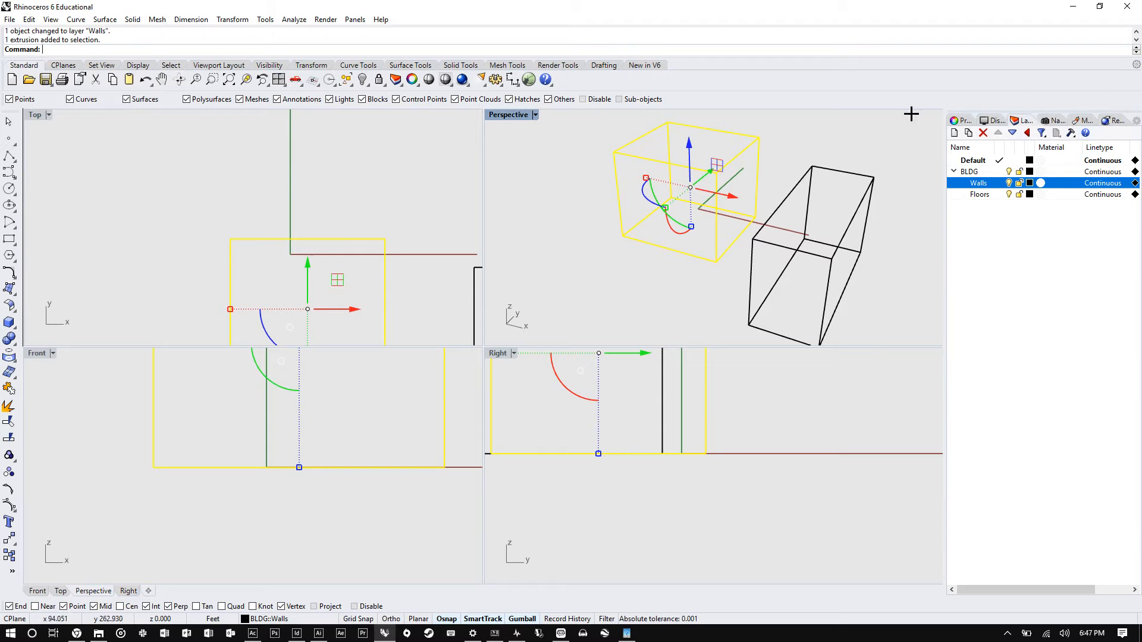
pyautogui.click(1130, 117)
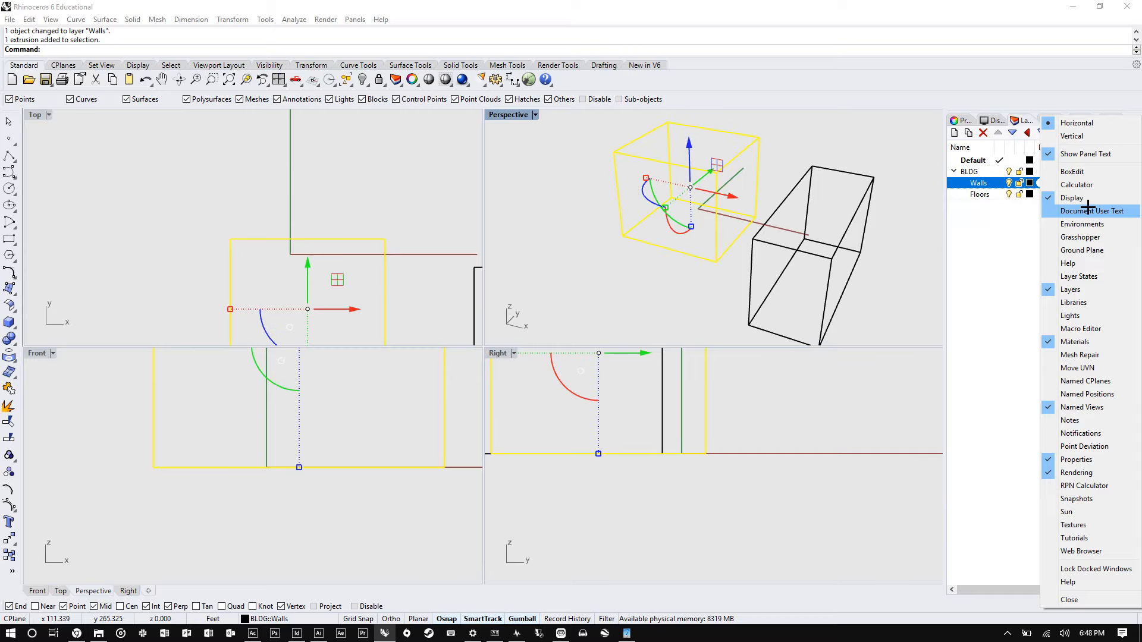
pyautogui.click(1068, 403)
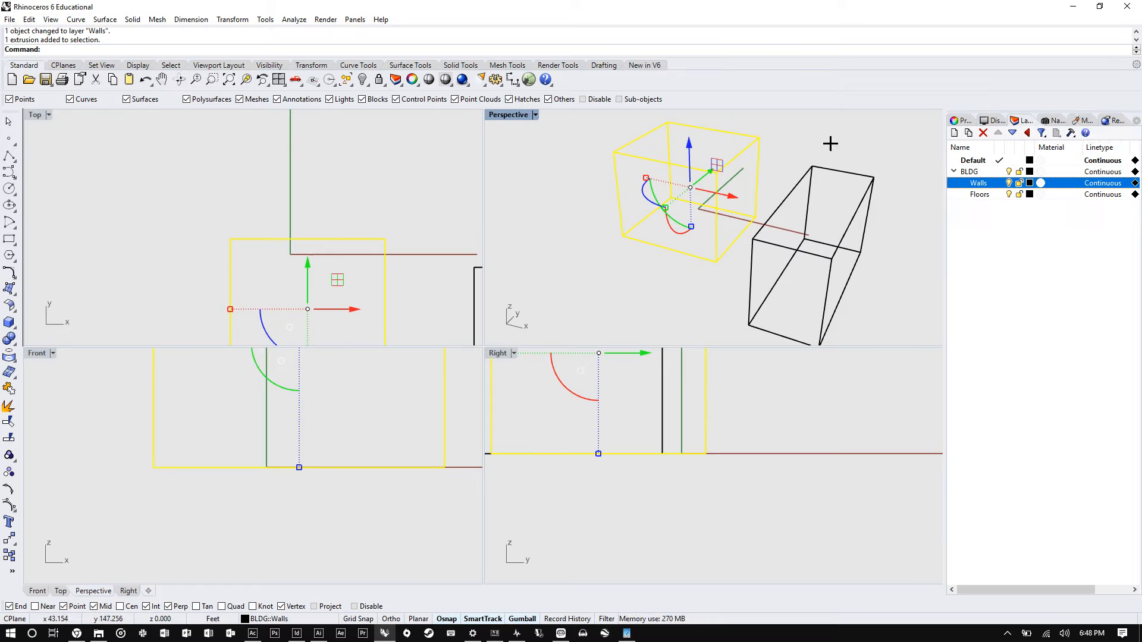
# - Move the second box onto the Floors layer
pyautogui.moveTo(650, 252); pyautogui.dragTo(754, 248, button='right')
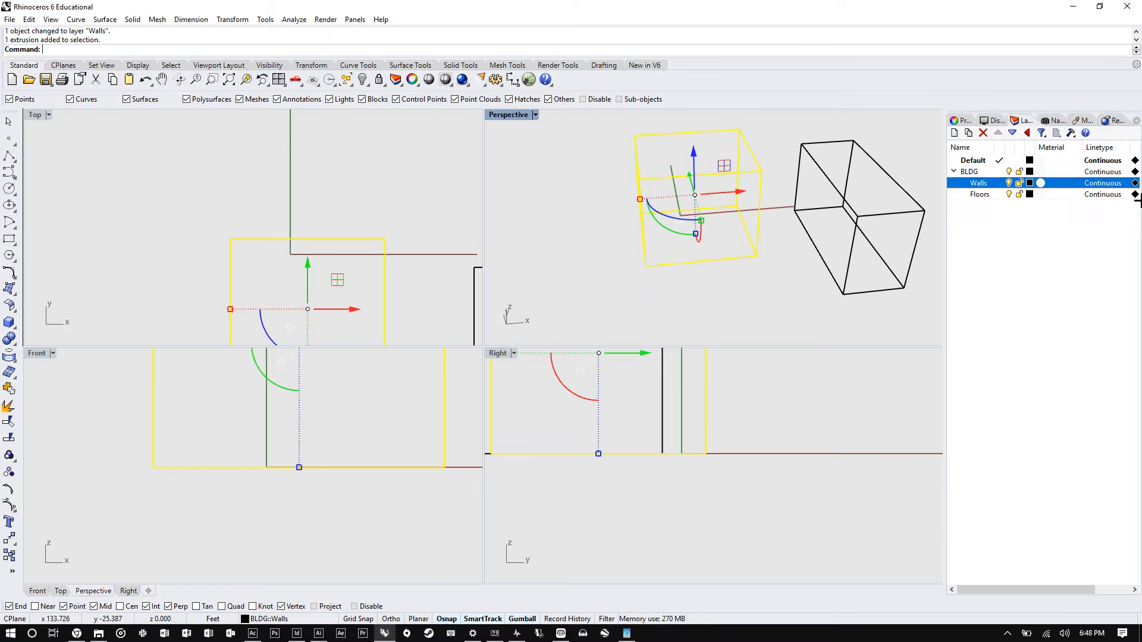
pyautogui.moveTo(875, 234); pyautogui.dragTo(763, 228, button='right')
pyautogui.click(773, 157)
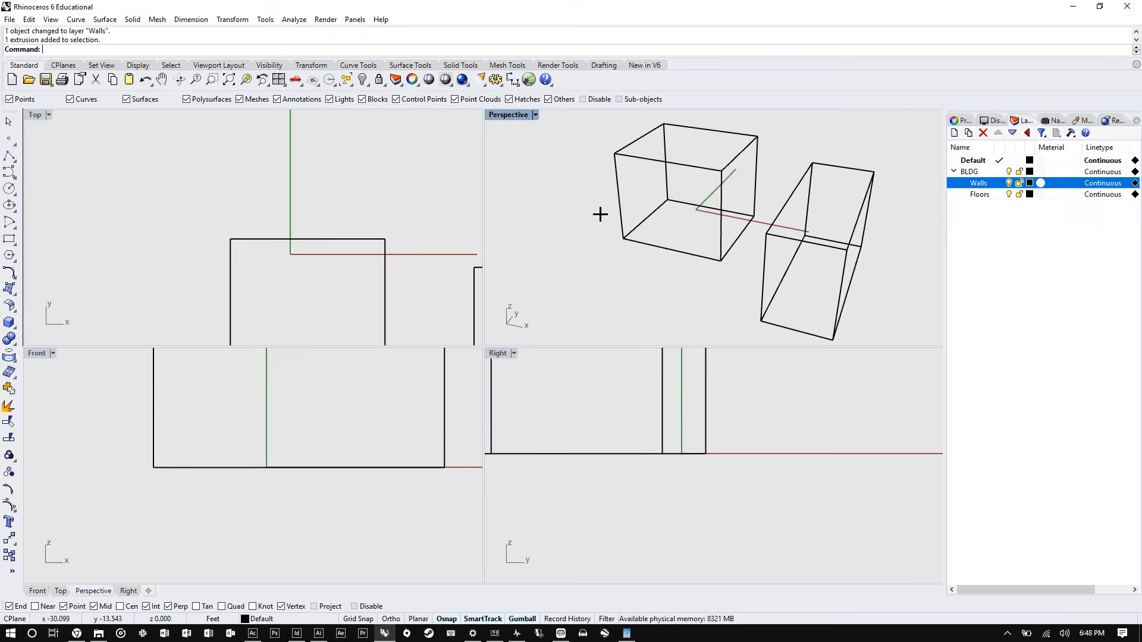
pyautogui.click(867, 189)
pyautogui.click(985, 194)
pyautogui.rightClick(985, 194)
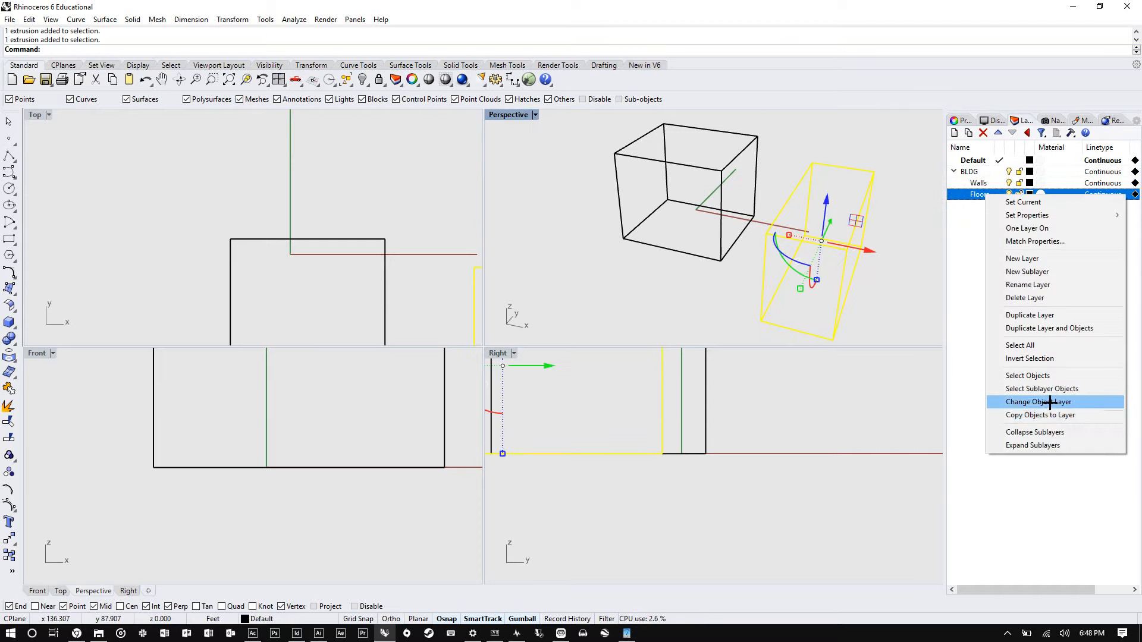
pyautogui.click(1038, 399)
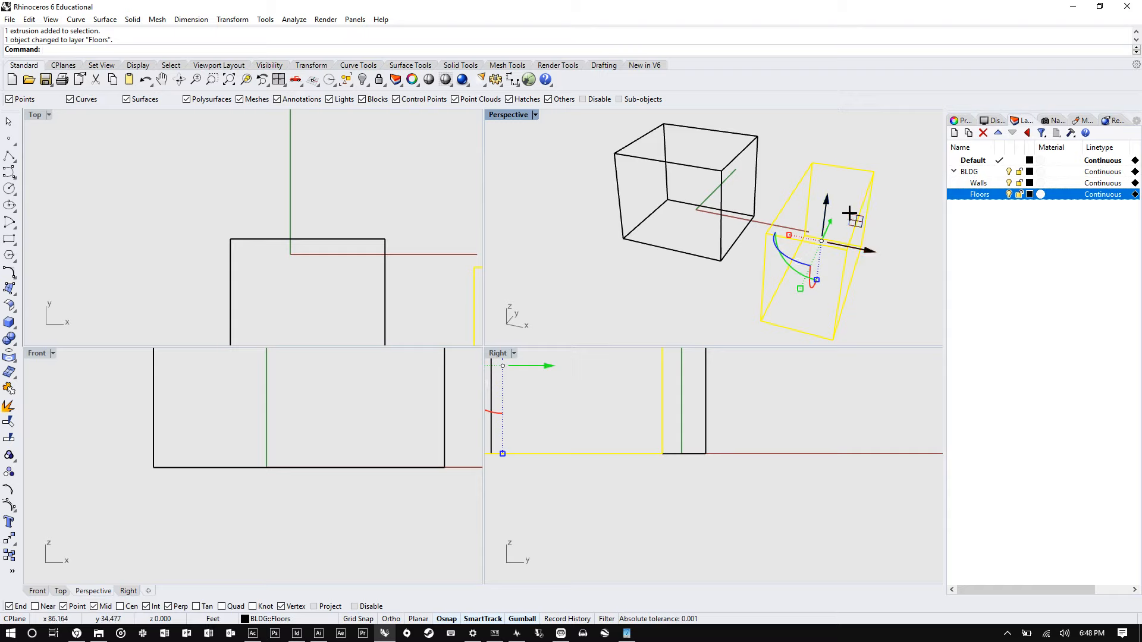
pyautogui.rightClick(973, 192)
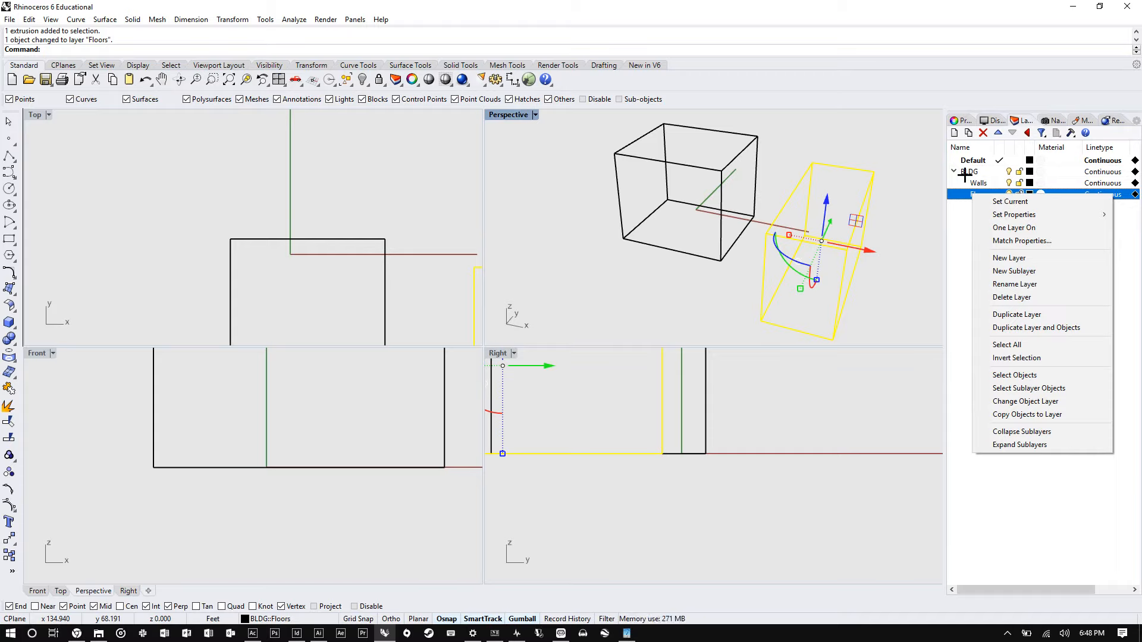
pyautogui.click(965, 213)
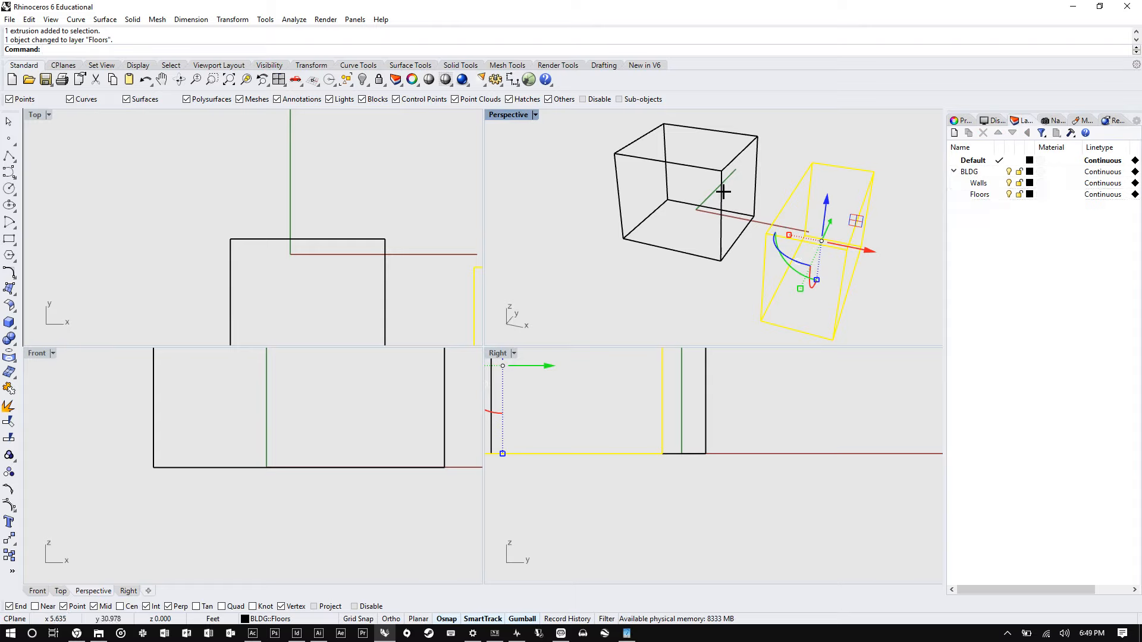
# - Open the Named Views panel and maximize the Perspective viewport
pyautogui.moveTo(797, 159); pyautogui.dragTo(916, 163, button='right')
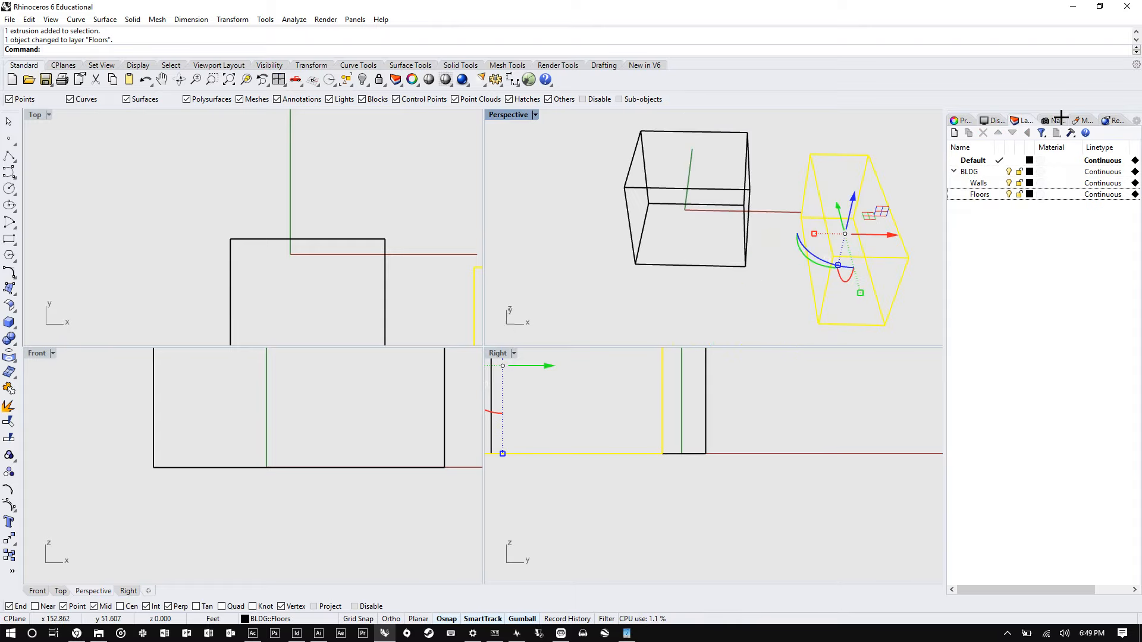
pyautogui.click(1056, 118)
pyautogui.moveTo(850, 219); pyautogui.dragTo(785, 188, button='right')
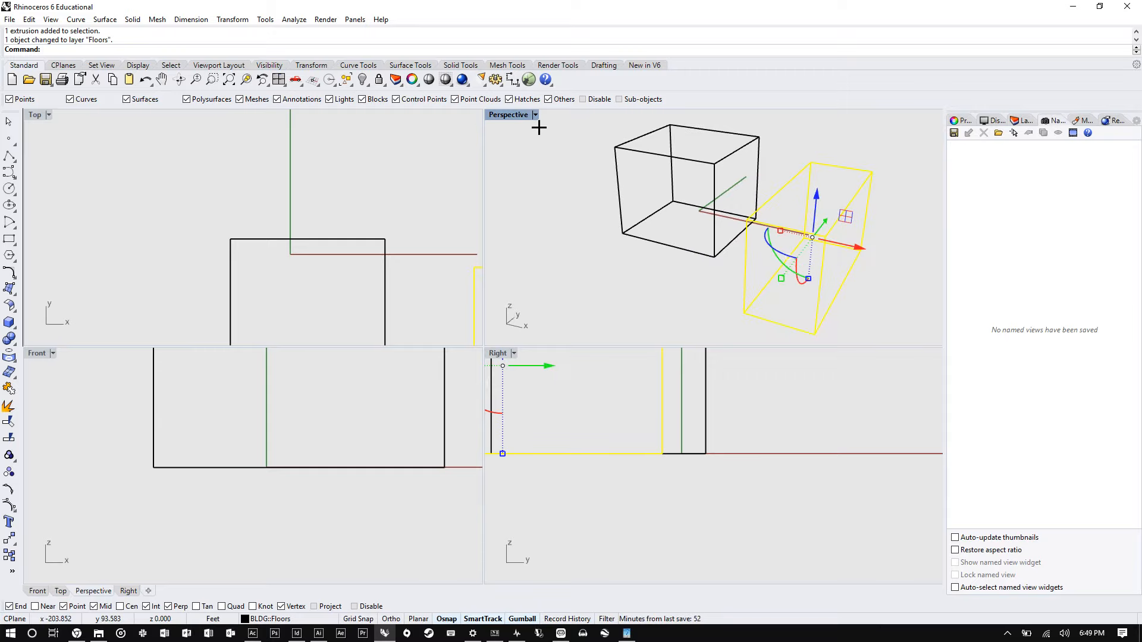
pyautogui.doubleClick(518, 115)
pyautogui.moveTo(499, 319); pyautogui.dragTo(711, 275, button='right')
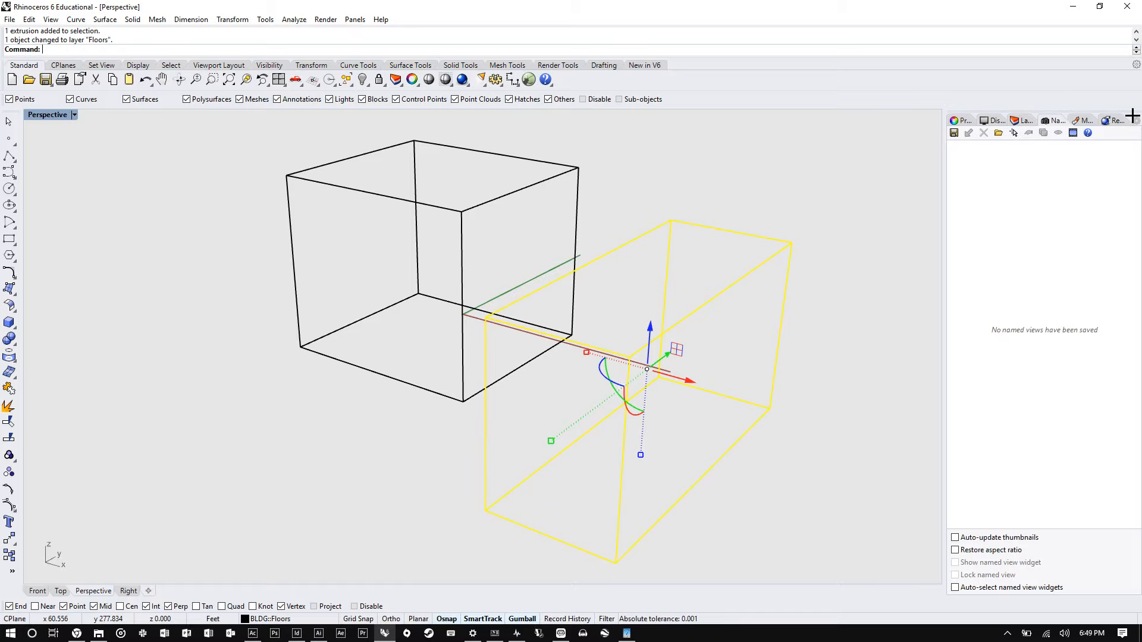
# - Save the current Perspective view as the named view Perspective 01
pyautogui.moveTo(1132, 115); pyautogui.dragTo(1126, 114)
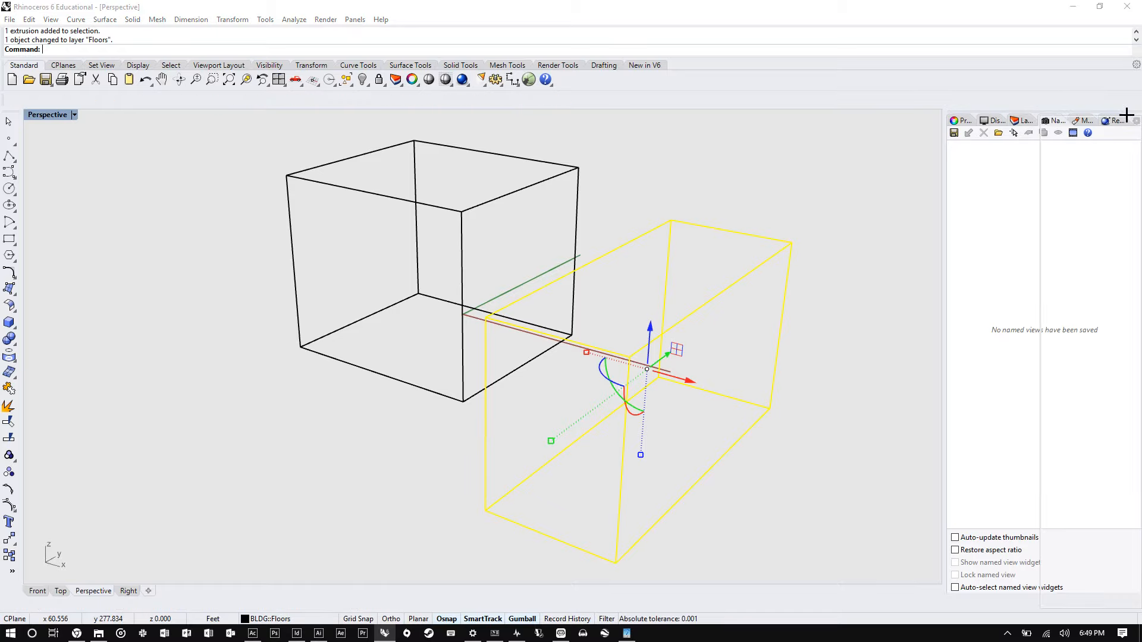
pyautogui.rightClick(1127, 115)
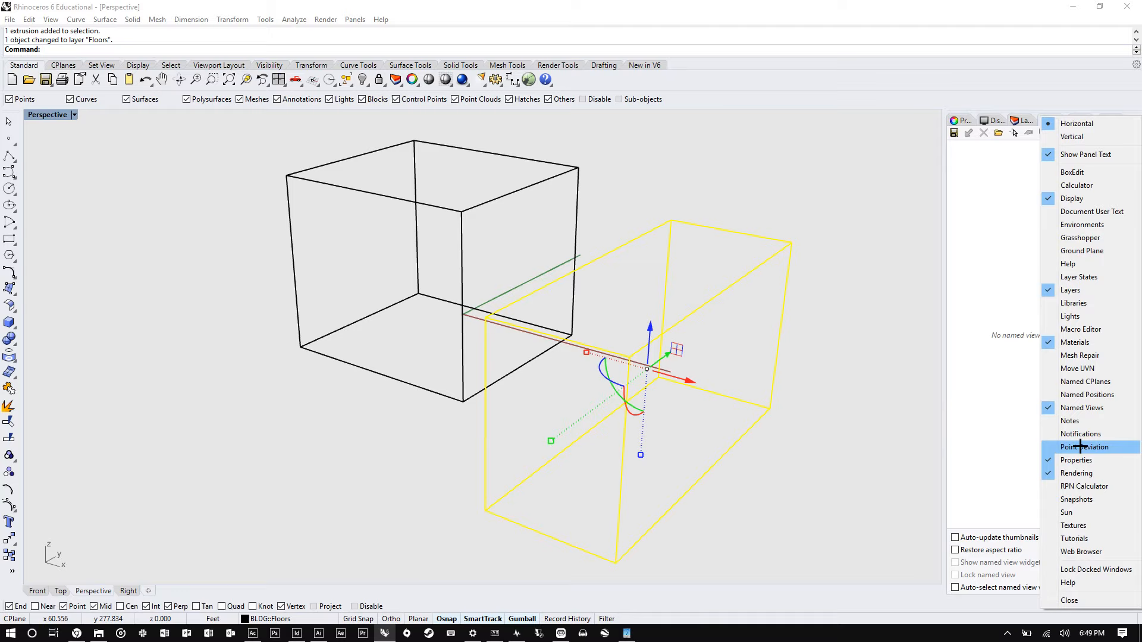
pyautogui.click(809, 197)
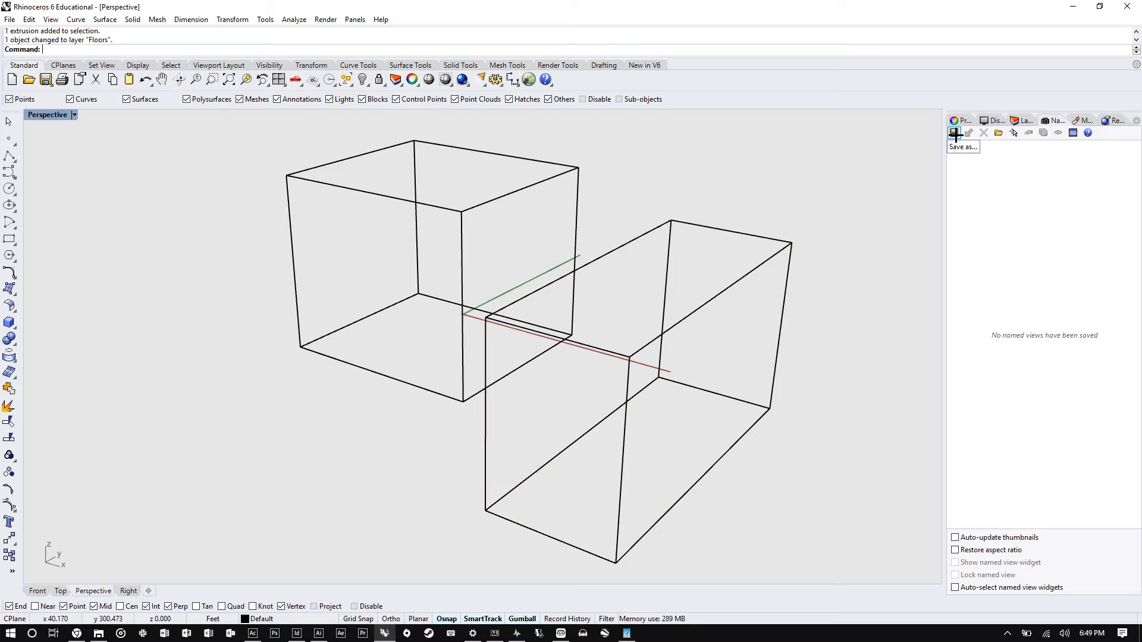
pyautogui.click(954, 133)
pyautogui.press('End')
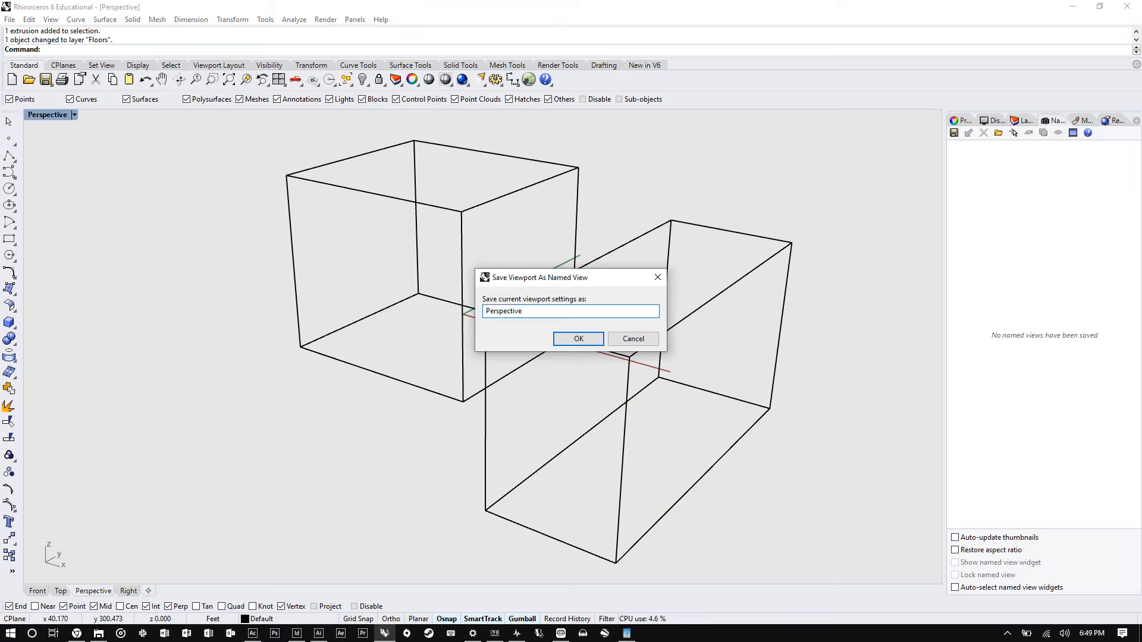
pyautogui.write('01')
pyautogui.press('Return')
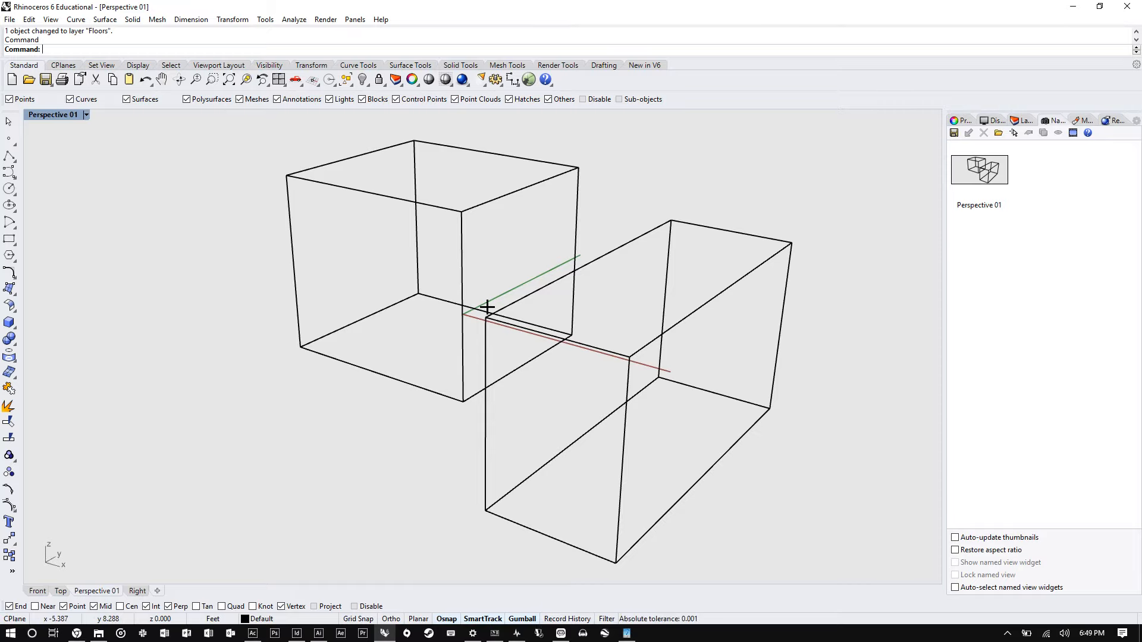
# - Restore the Perspective 01 named view after orbiting away from it
pyautogui.moveTo(488, 307); pyautogui.dragTo(552, 266, button='right')
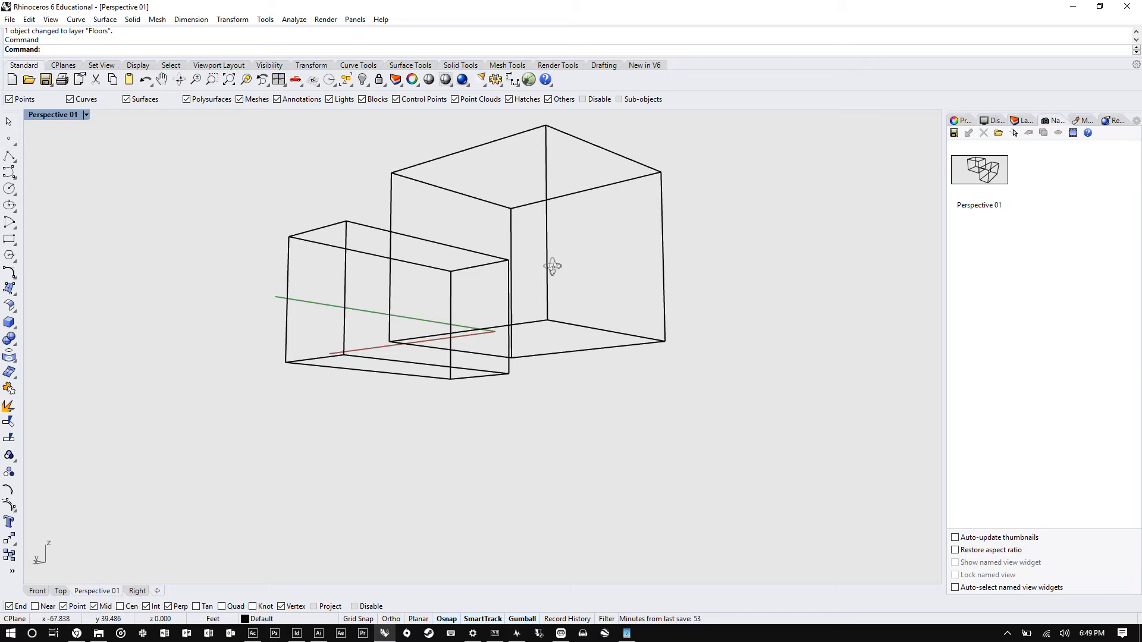
pyautogui.doubleClick(954, 175)
pyautogui.doubleClick(980, 169)
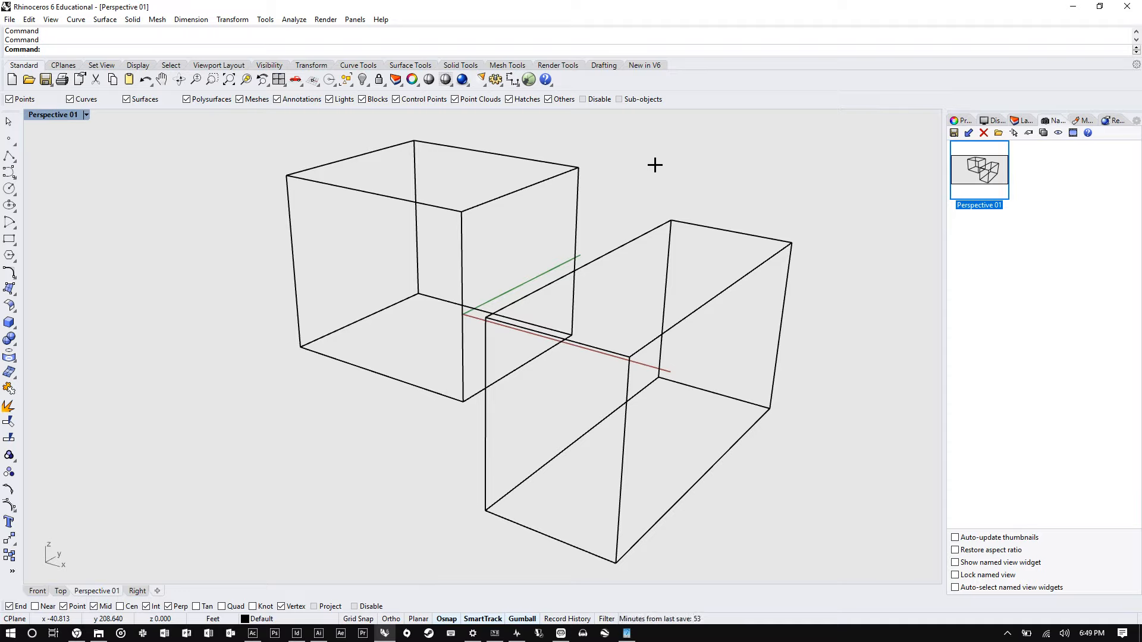
# - Open the Properties panel and then the Materials panel
pyautogui.click(958, 121)
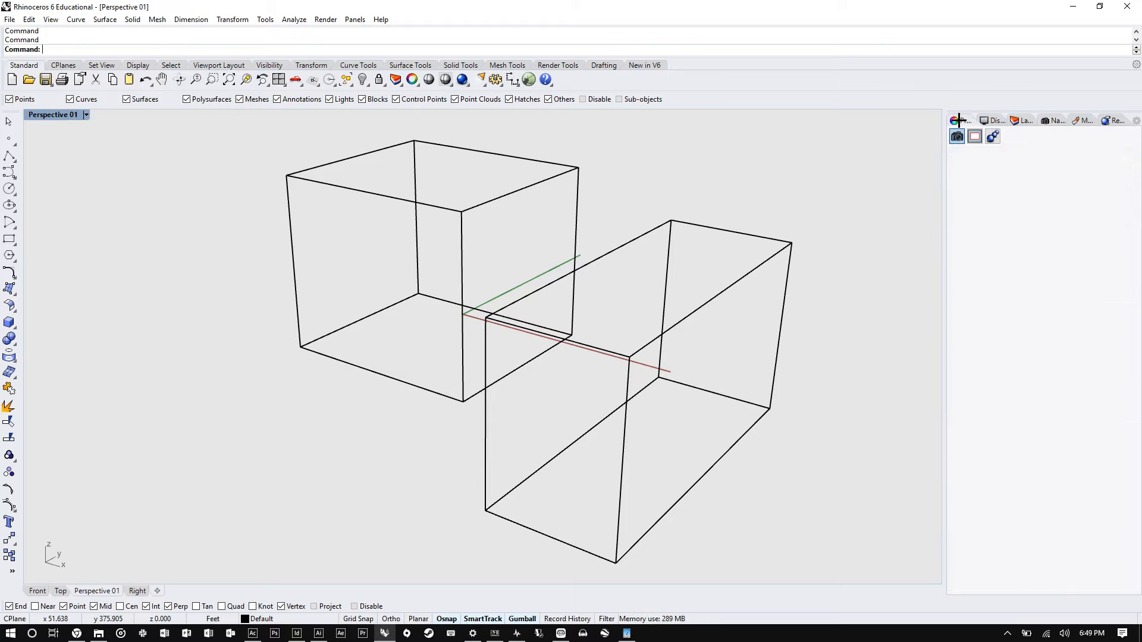
pyautogui.click(1077, 121)
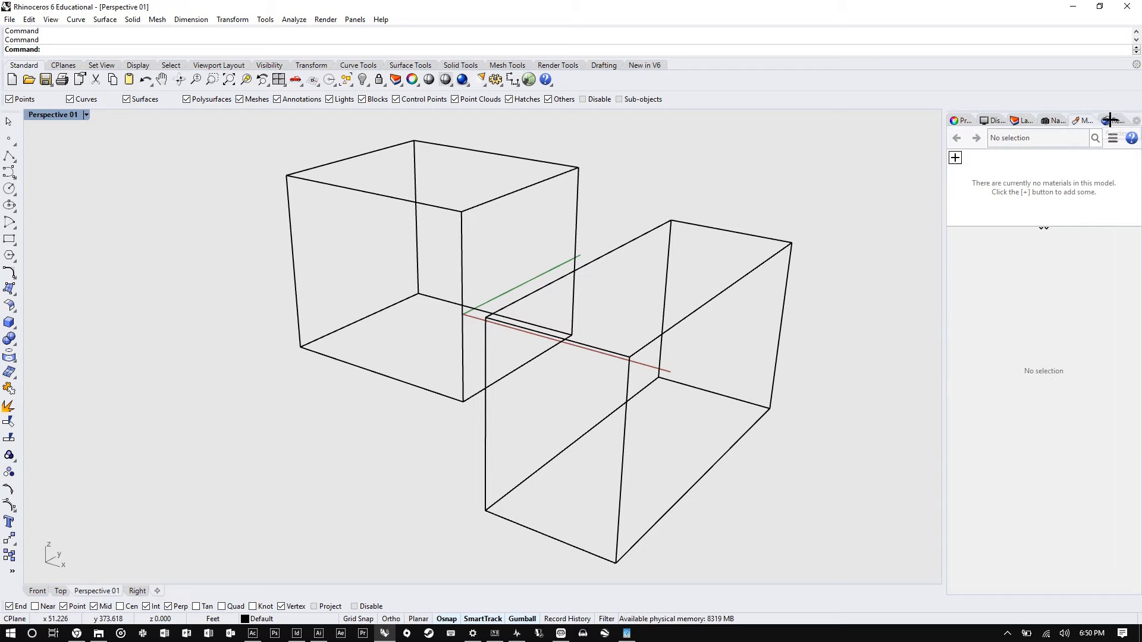
# - Switch between the Rendering and Materials panels, then open the Properties panel with the Properties command
pyautogui.click(1110, 121)
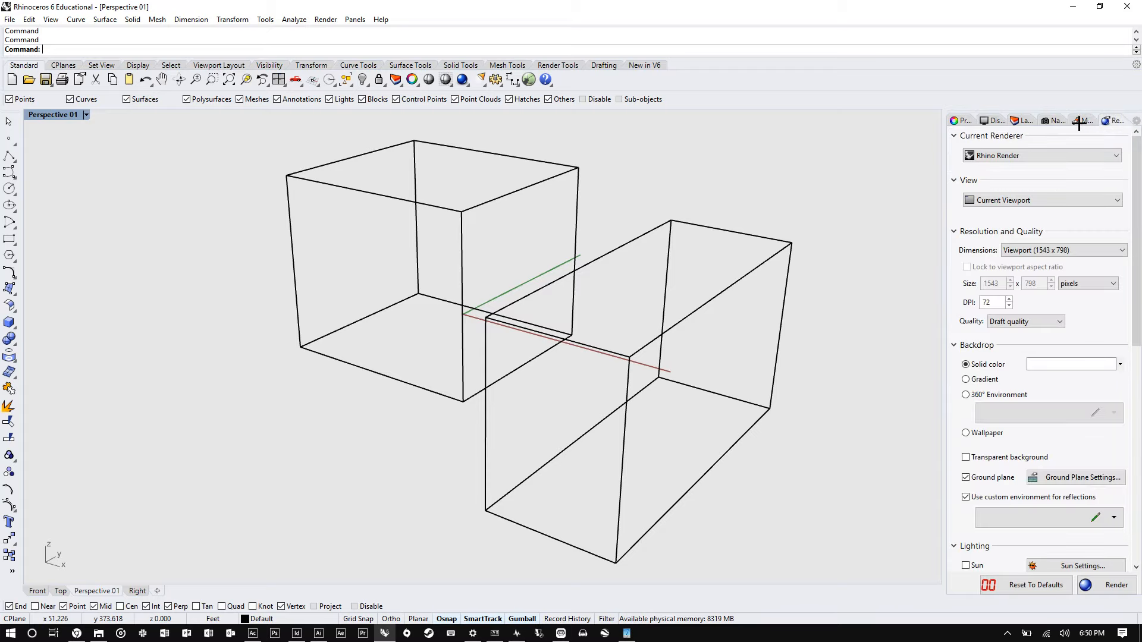
pyautogui.click(1079, 122)
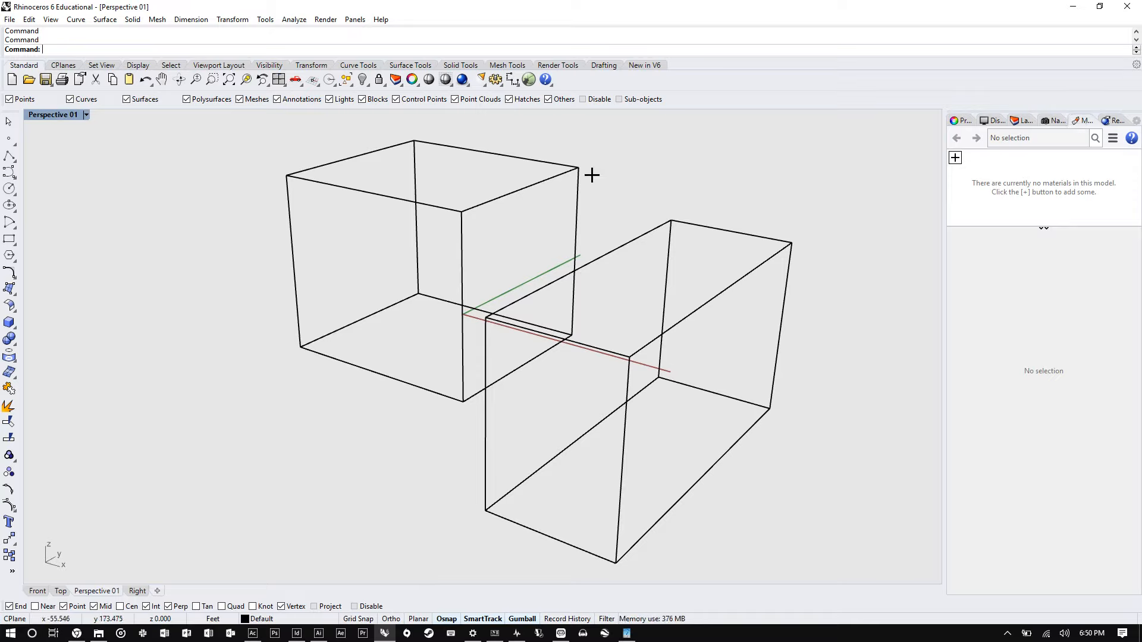
pyautogui.write('Proj')
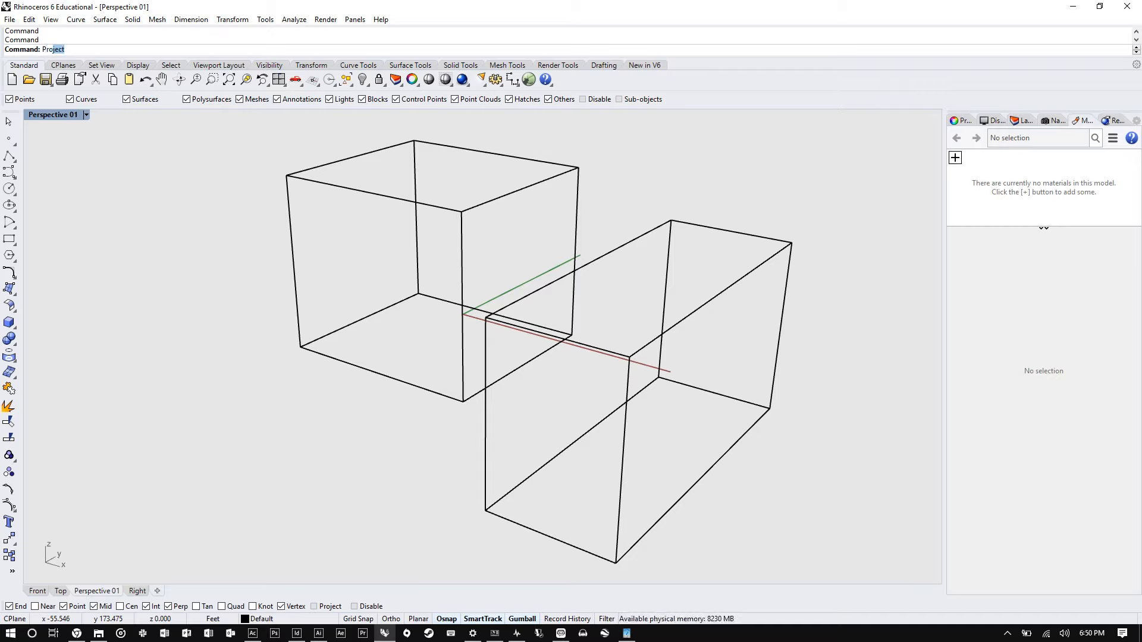
pyautogui.press('BackSpace')
pyautogui.press('BackSpace')
pyautogui.write('pert')
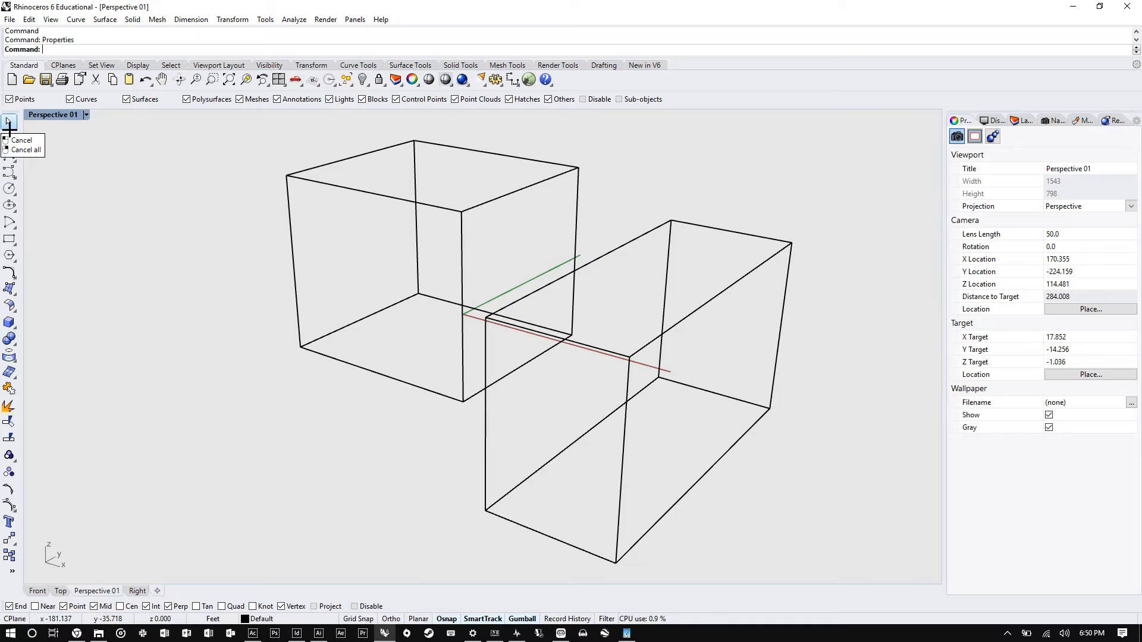
# - Select each box in turn to inspect its object properties, including layer, in the Properties panel
pyautogui.click(9, 126)
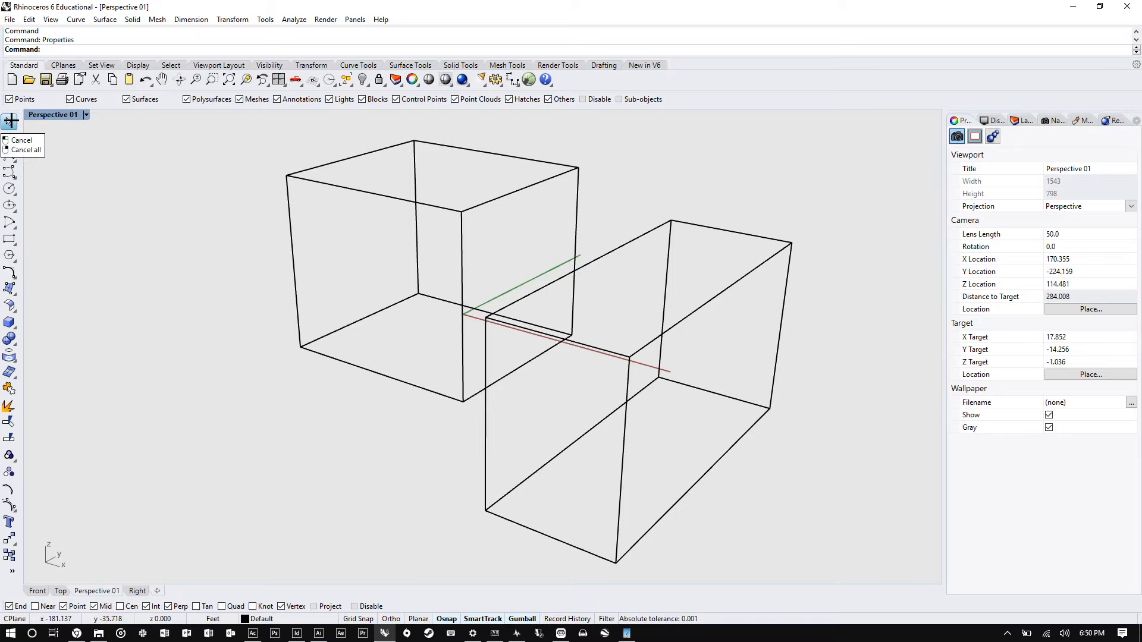
pyautogui.click(299, 180)
pyautogui.click(657, 231)
pyautogui.scroll(-3, 561, 263)
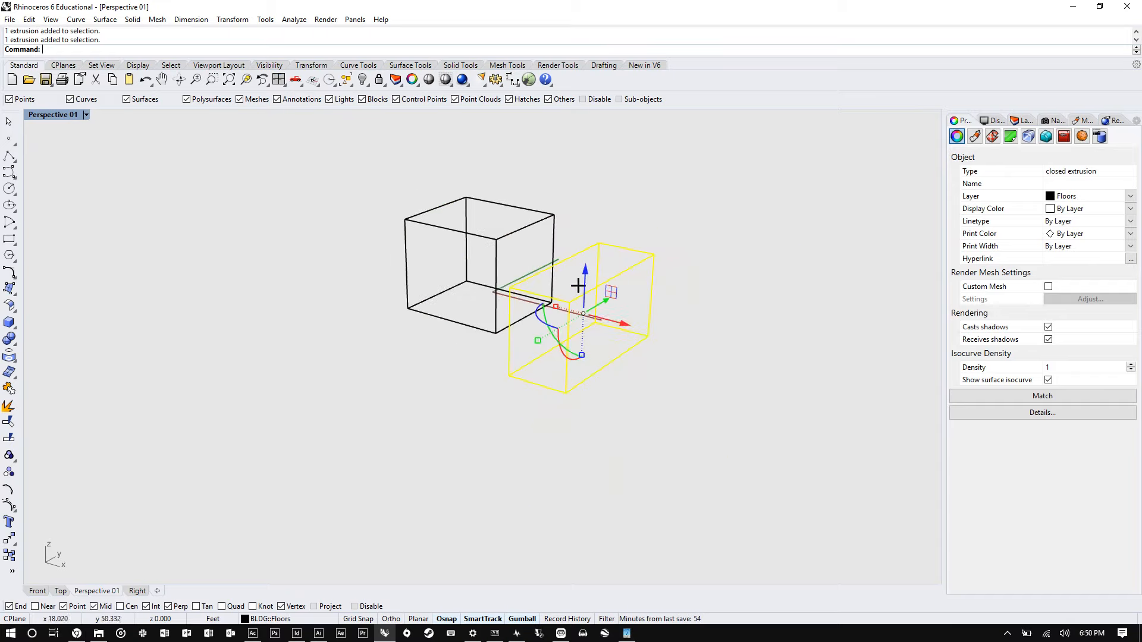
pyautogui.click(763, 441)
pyautogui.moveTo(760, 460); pyautogui.dragTo(559, 355)
pyautogui.click(285, 165)
pyautogui.click(559, 355)
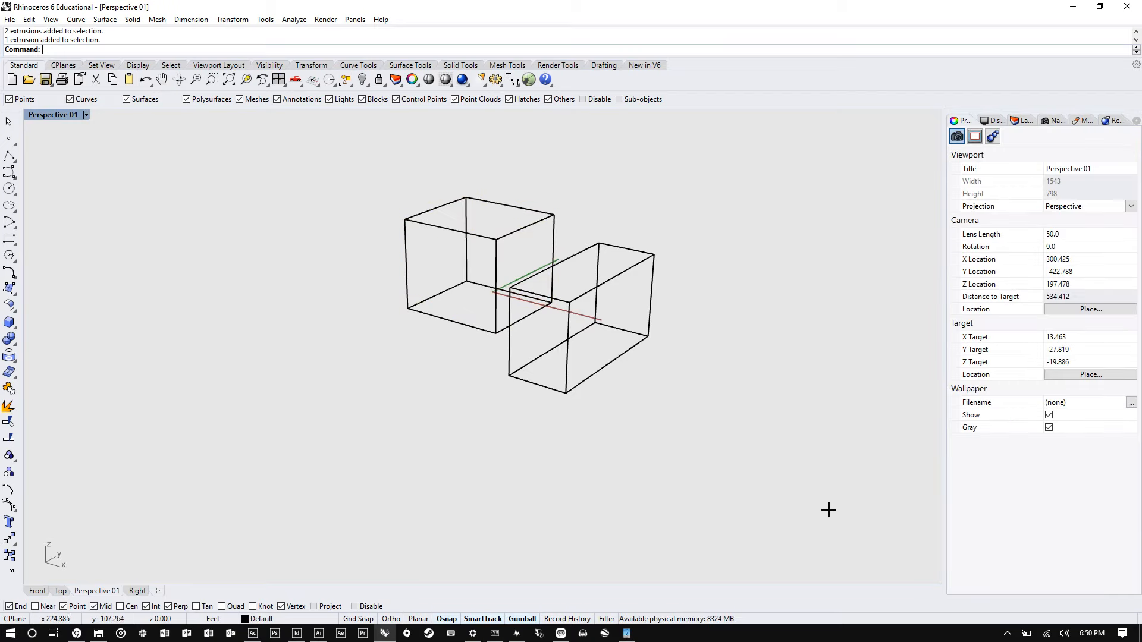
# - Compare crossing and window selections on the two boxes and review their properties
pyautogui.moveTo(823, 502); pyautogui.dragTo(205, 168)
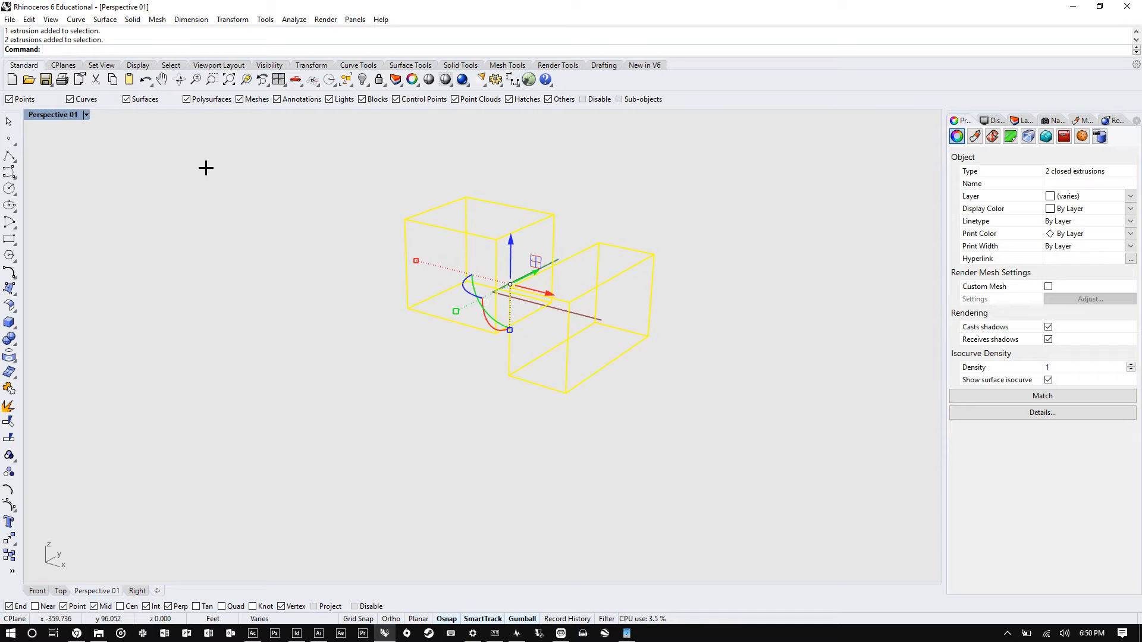
pyautogui.click(205, 168)
pyautogui.moveTo(224, 132); pyautogui.dragTo(593, 359)
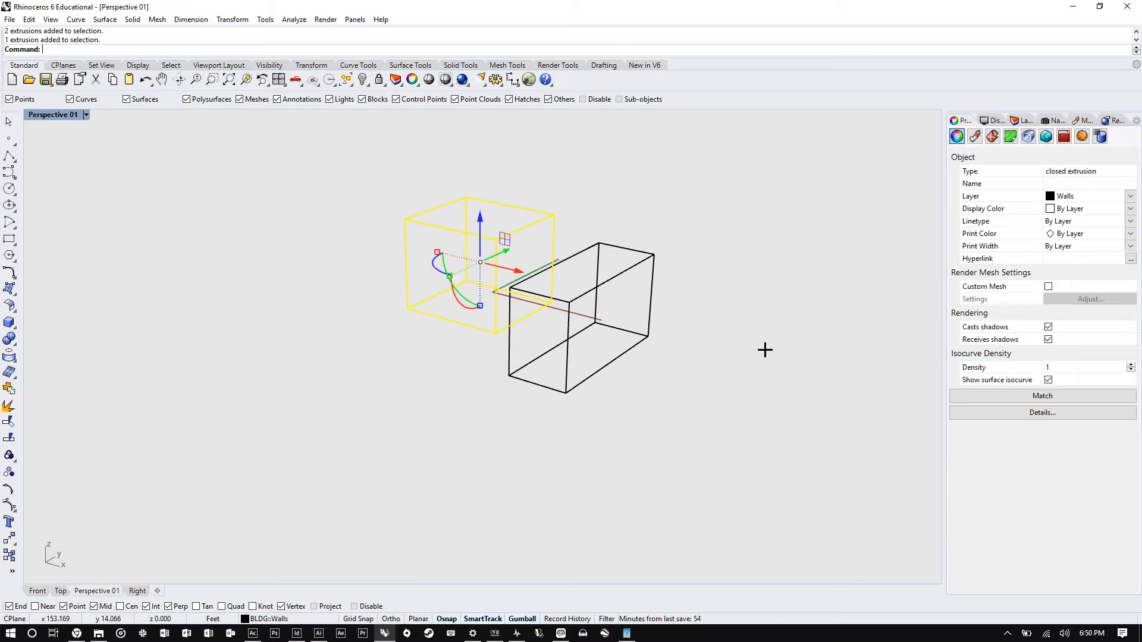
pyautogui.click(720, 327)
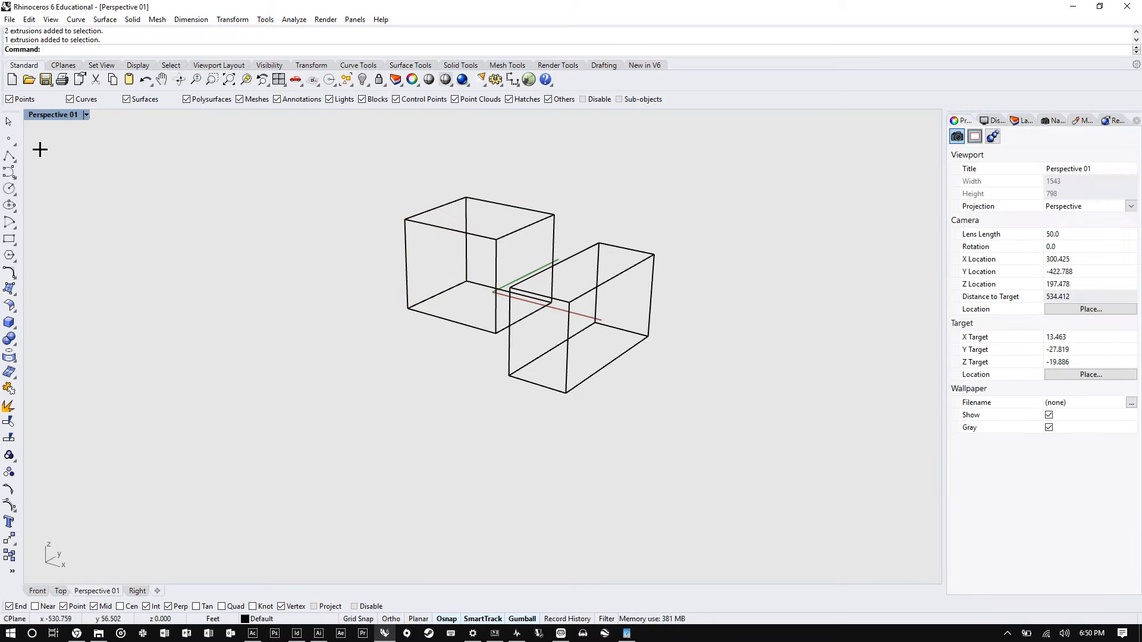
# - Place a single point, then about eleven scattered points with the Multiple Points command left of the boxes
pyautogui.click(9, 139)
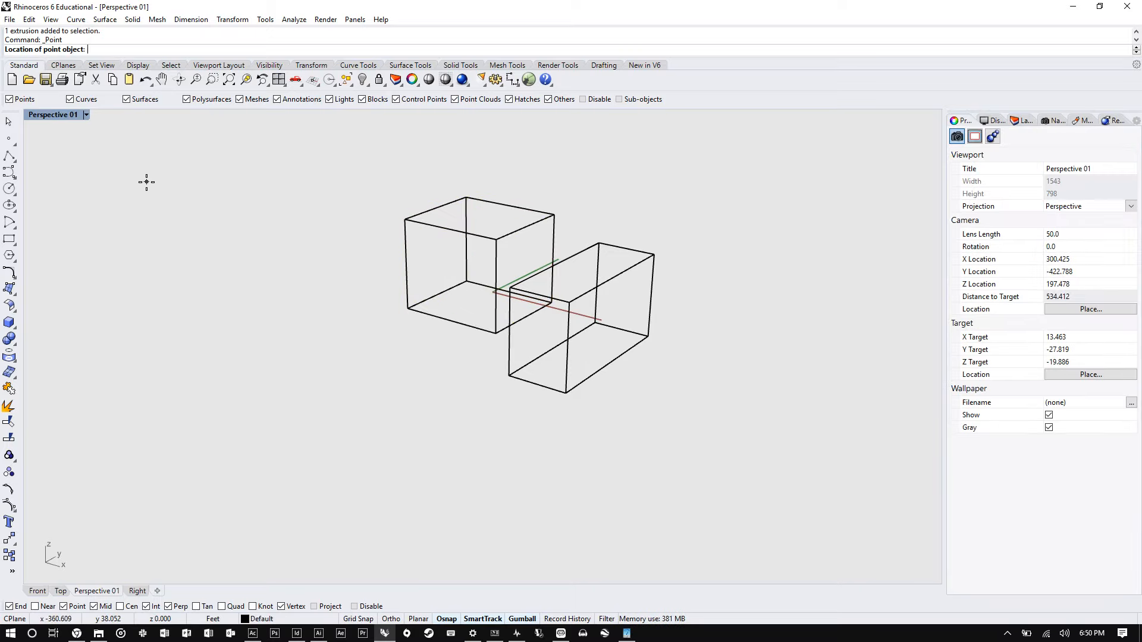
pyautogui.click(185, 236)
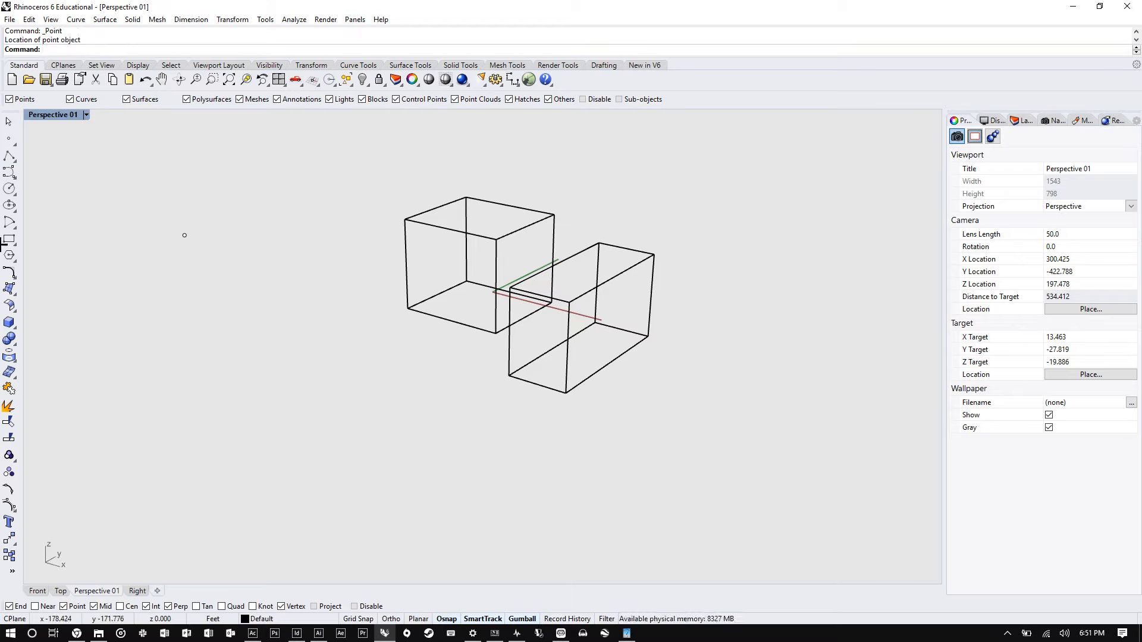
pyautogui.click(12, 143)
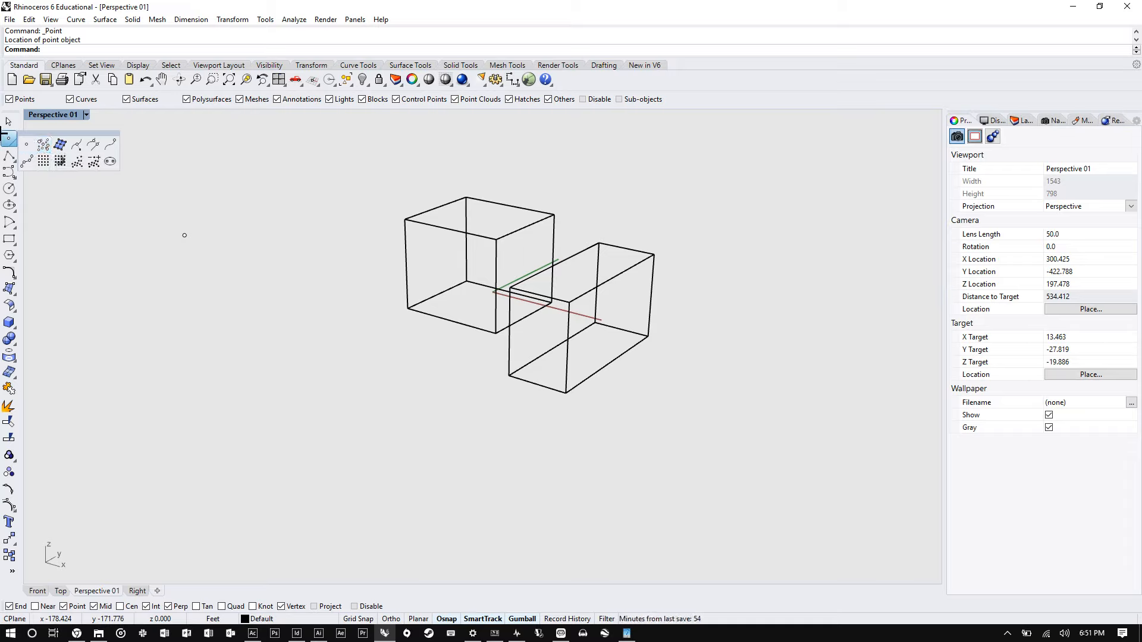
pyautogui.click(38, 145)
pyautogui.click(219, 205)
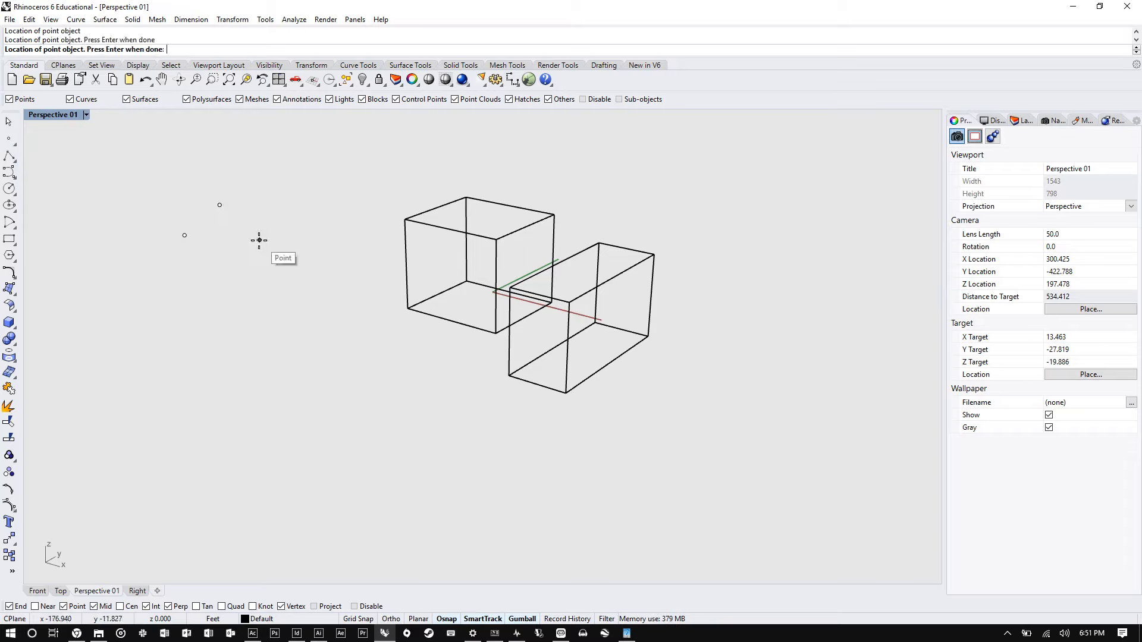
pyautogui.click(260, 240)
pyautogui.click(205, 269)
pyautogui.click(64, 414)
pyautogui.click(226, 311)
pyautogui.click(127, 304)
pyautogui.click(141, 252)
pyautogui.click(279, 196)
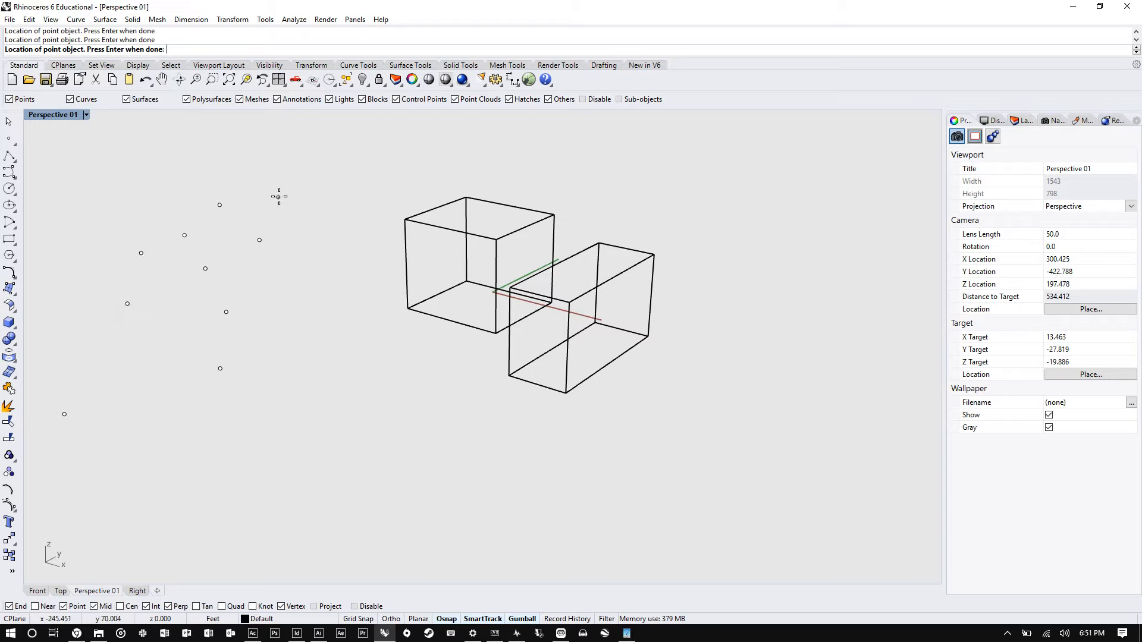
pyautogui.click(313, 177)
pyautogui.click(331, 265)
pyautogui.click(324, 302)
pyautogui.press('Return')
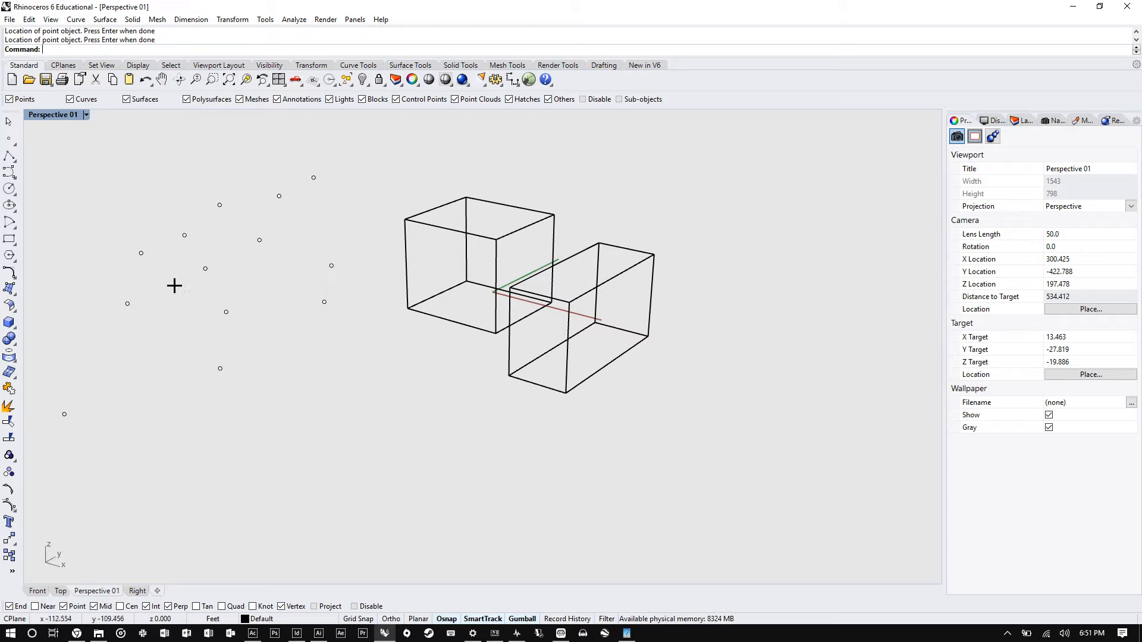
# - Draw an open five-point polyline below the boxes
pyautogui.click(8, 156)
pyautogui.click(266, 428)
pyautogui.click(466, 512)
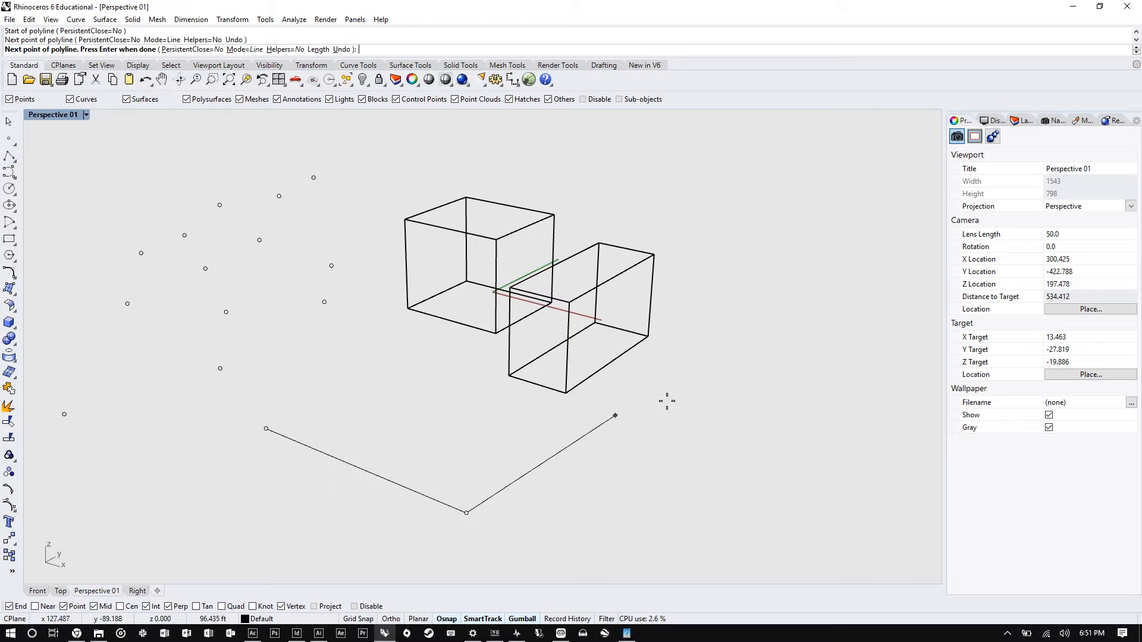
pyautogui.click(667, 401)
pyautogui.click(810, 426)
pyautogui.click(849, 541)
pyautogui.press('Return')
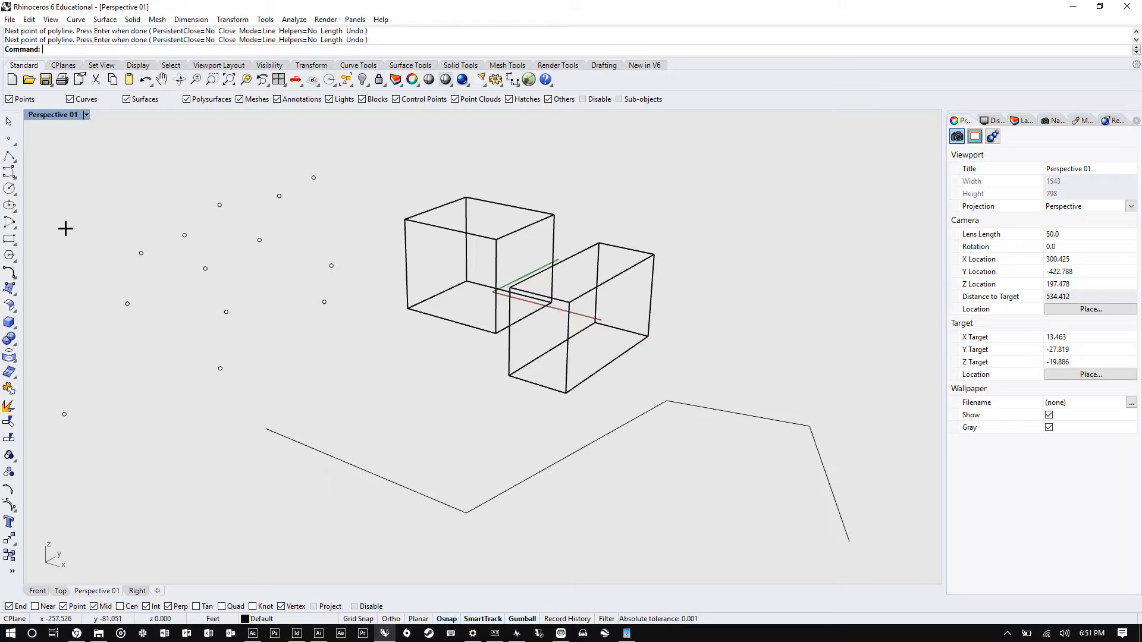
# - Draw a freeform control-point curve looping from lower left around to the right of the boxes
pyautogui.click(9, 172)
pyautogui.scroll(-4, 284, 333)
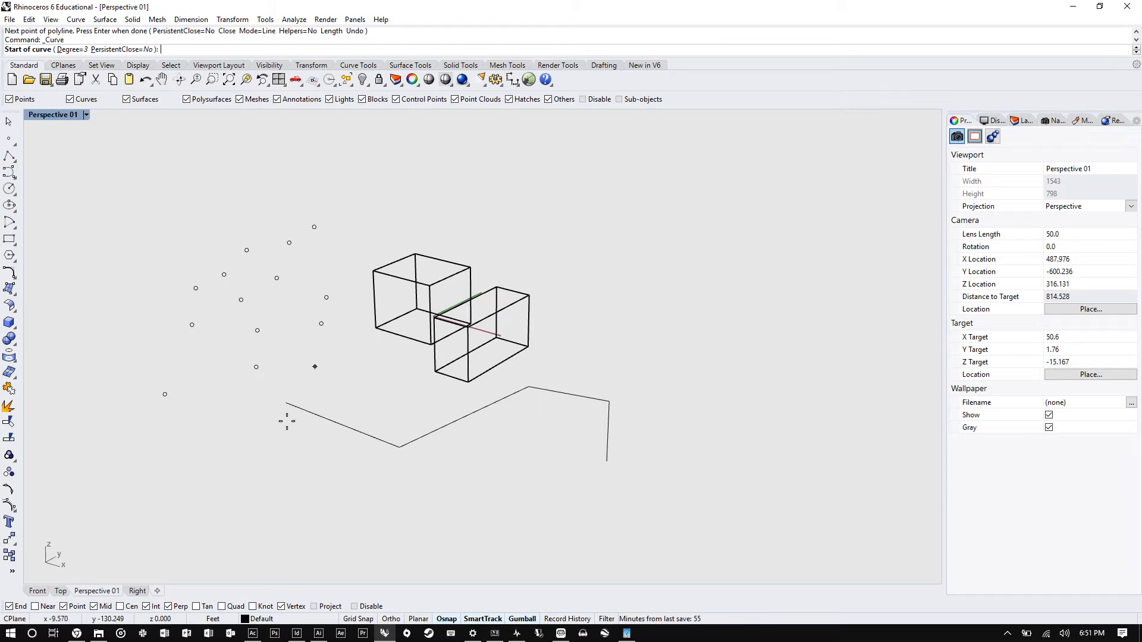
pyautogui.click(251, 437)
pyautogui.click(254, 489)
pyautogui.click(353, 523)
pyautogui.click(455, 497)
pyautogui.click(549, 474)
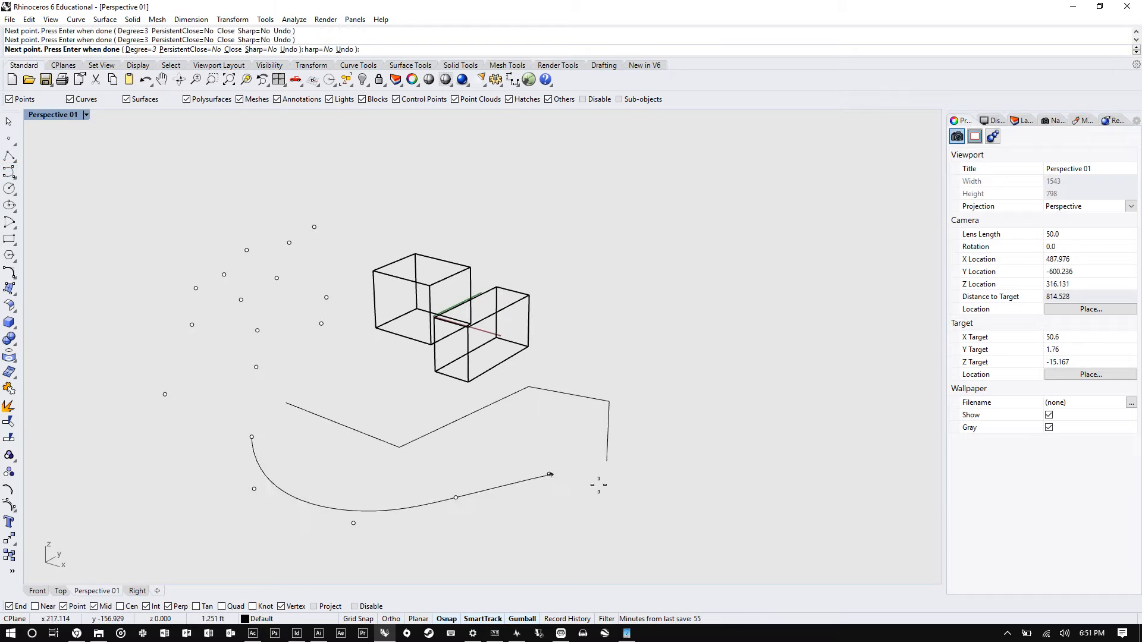
pyautogui.click(650, 497)
pyautogui.click(726, 544)
pyautogui.click(814, 495)
pyautogui.click(835, 443)
pyautogui.click(785, 347)
pyautogui.click(659, 270)
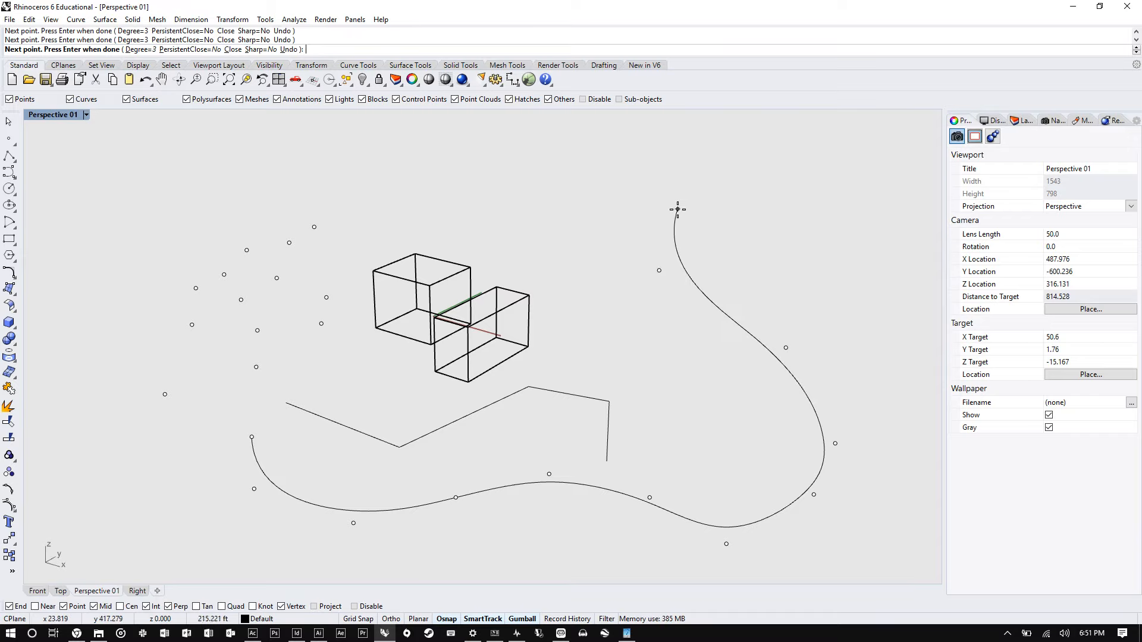
pyautogui.click(677, 208)
pyautogui.click(807, 214)
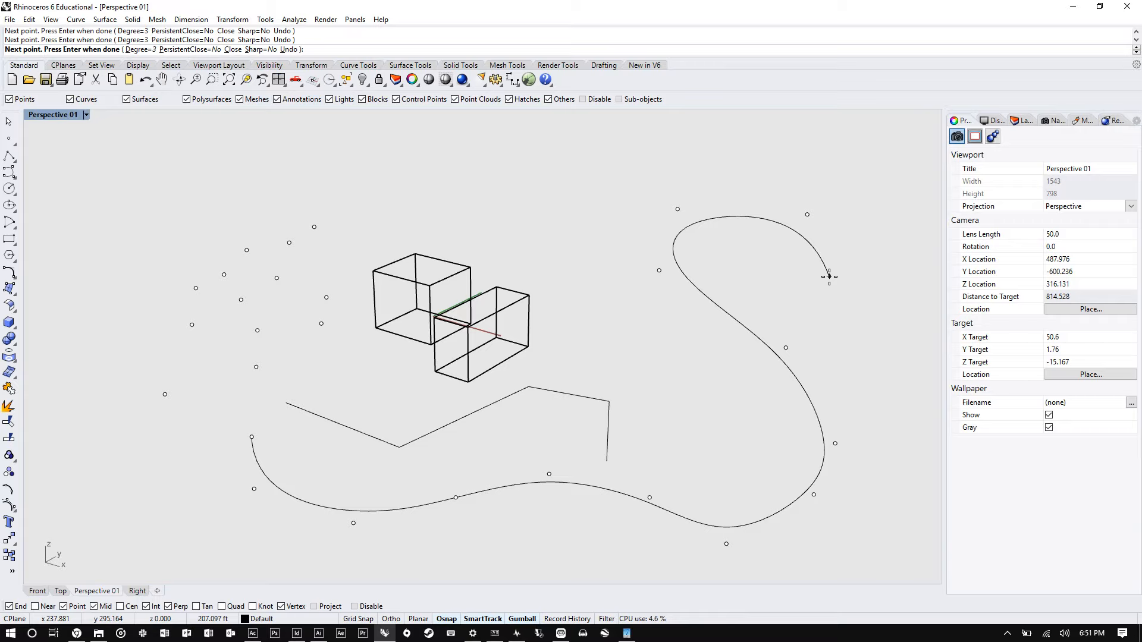
pyautogui.click(829, 276)
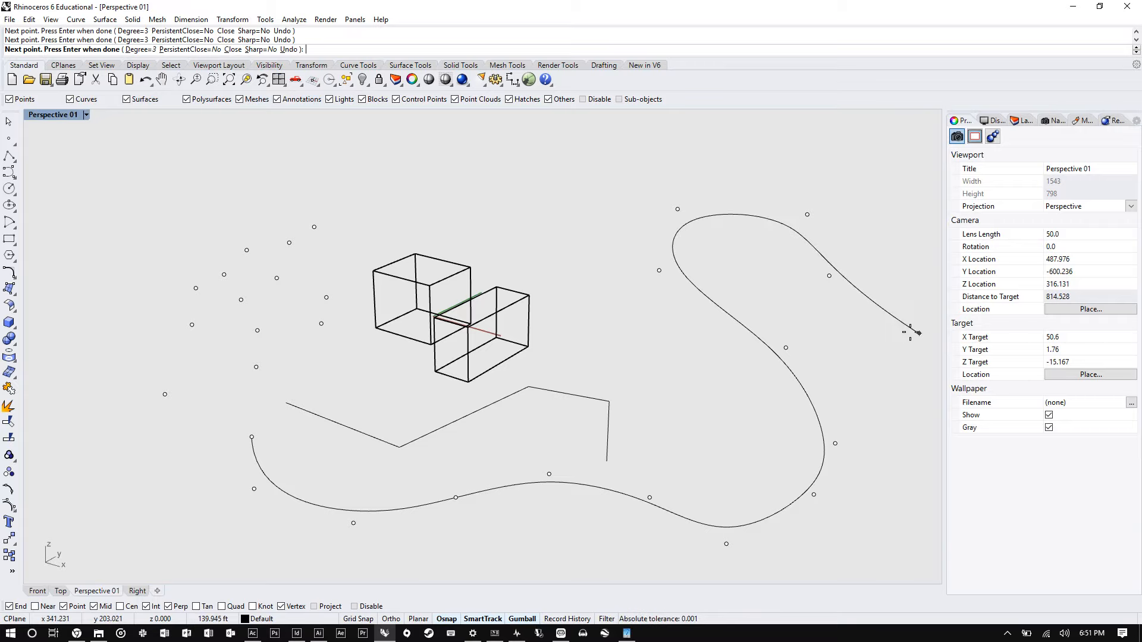
pyautogui.press('Return')
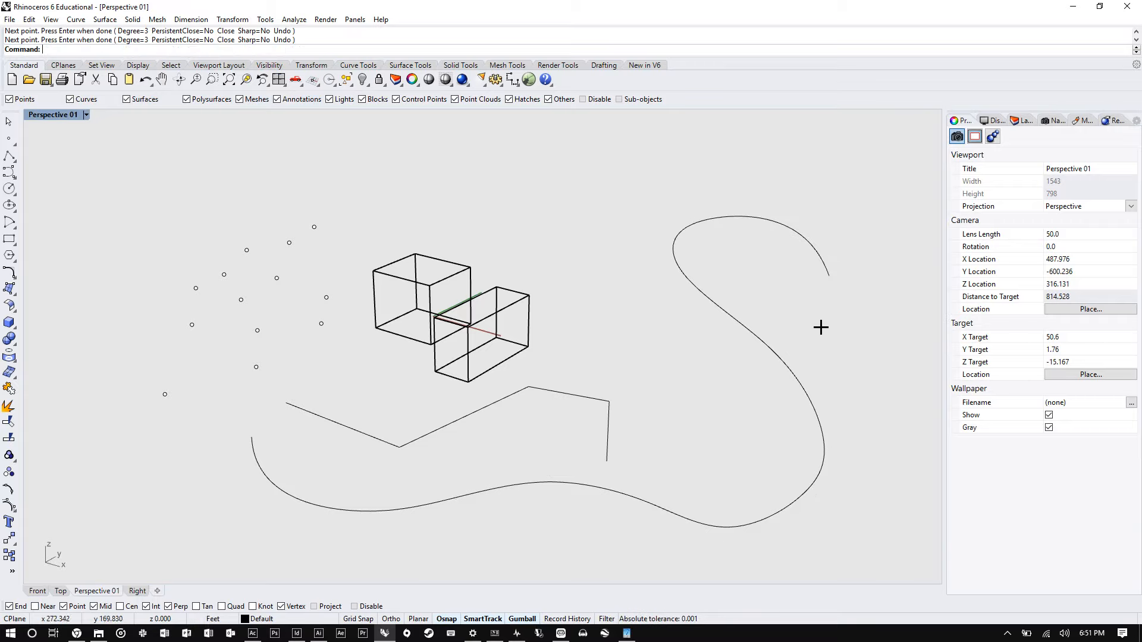
# - Draw a large circle by center and radius in the upper left of the view
pyautogui.click(10, 187)
pyautogui.click(183, 158)
pyautogui.click(303, 186)
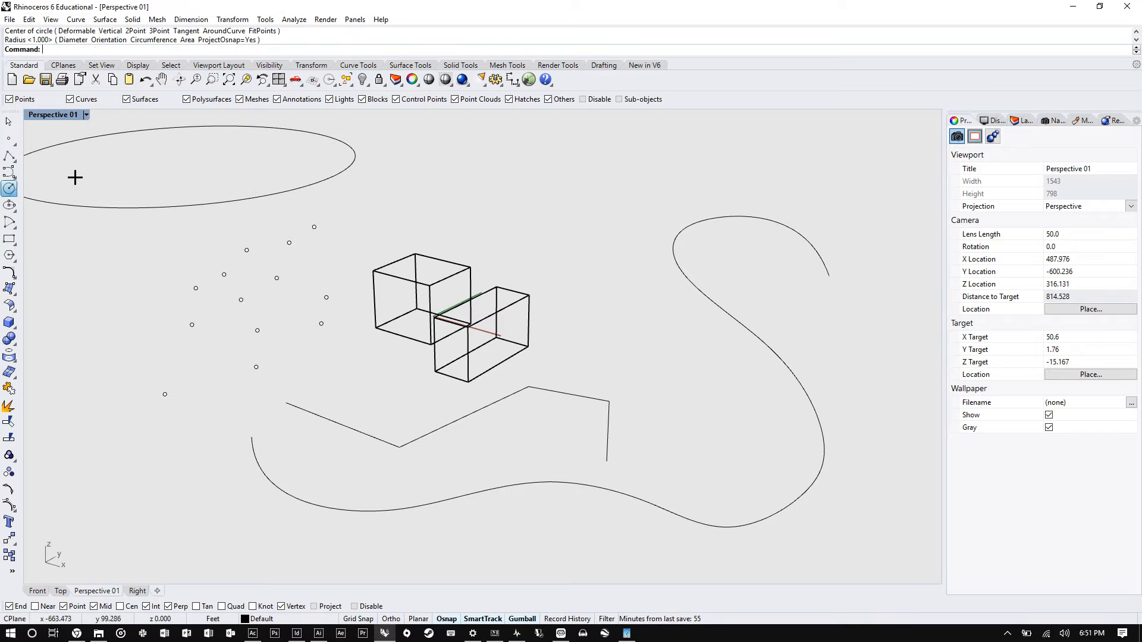
# - Draw a circle by its diameter endpoints above the boxes
pyautogui.click(10, 189)
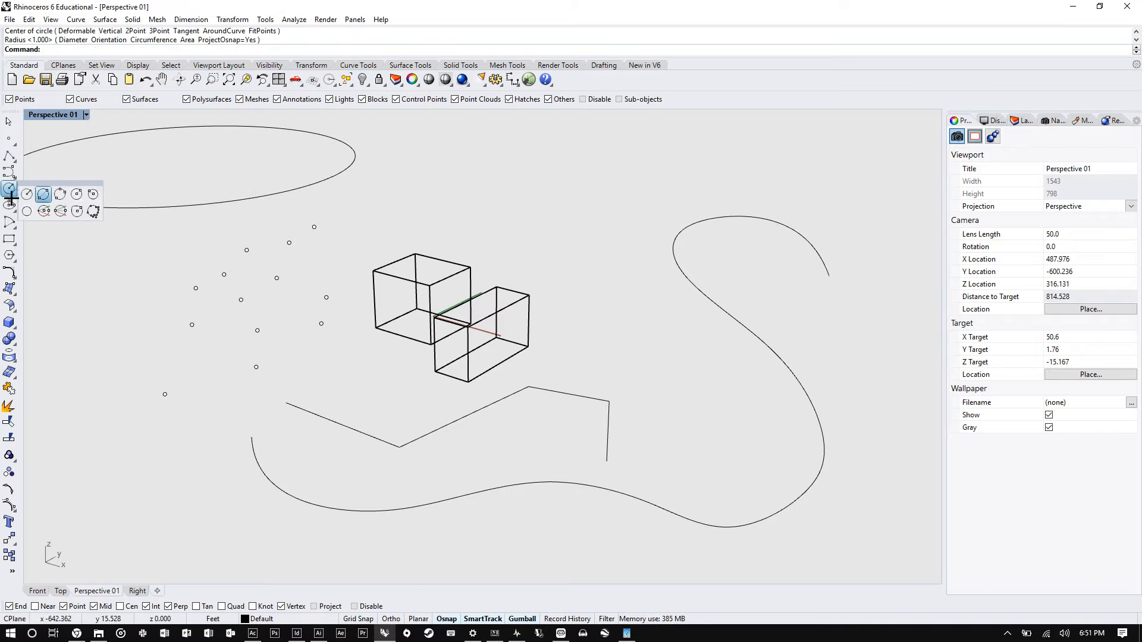
pyautogui.click(64, 194)
pyautogui.click(485, 161)
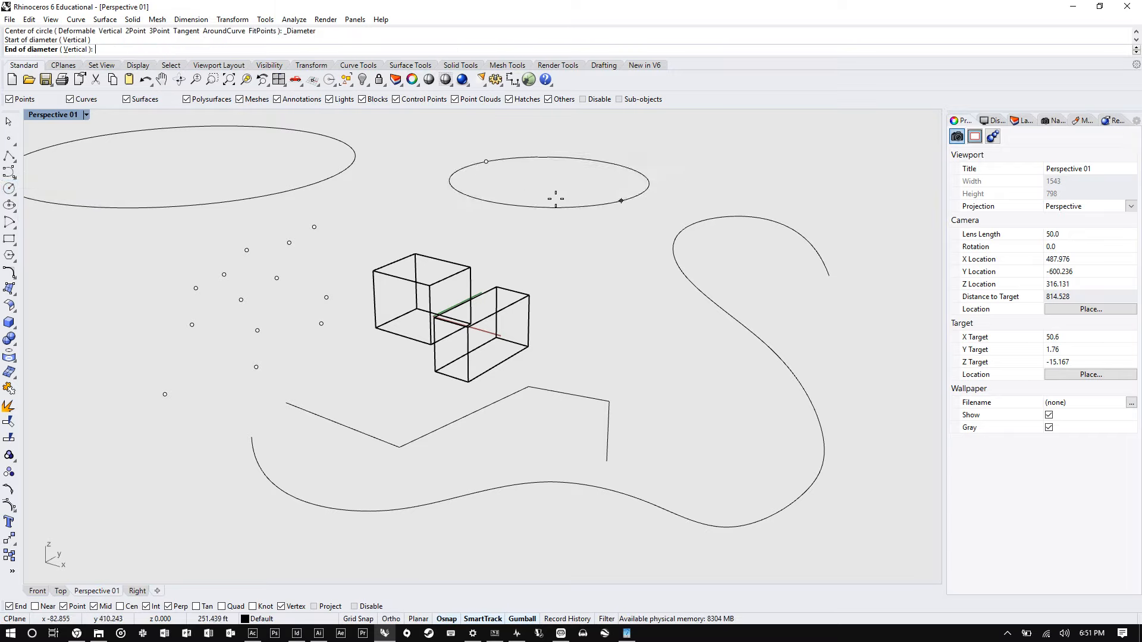
pyautogui.click(633, 183)
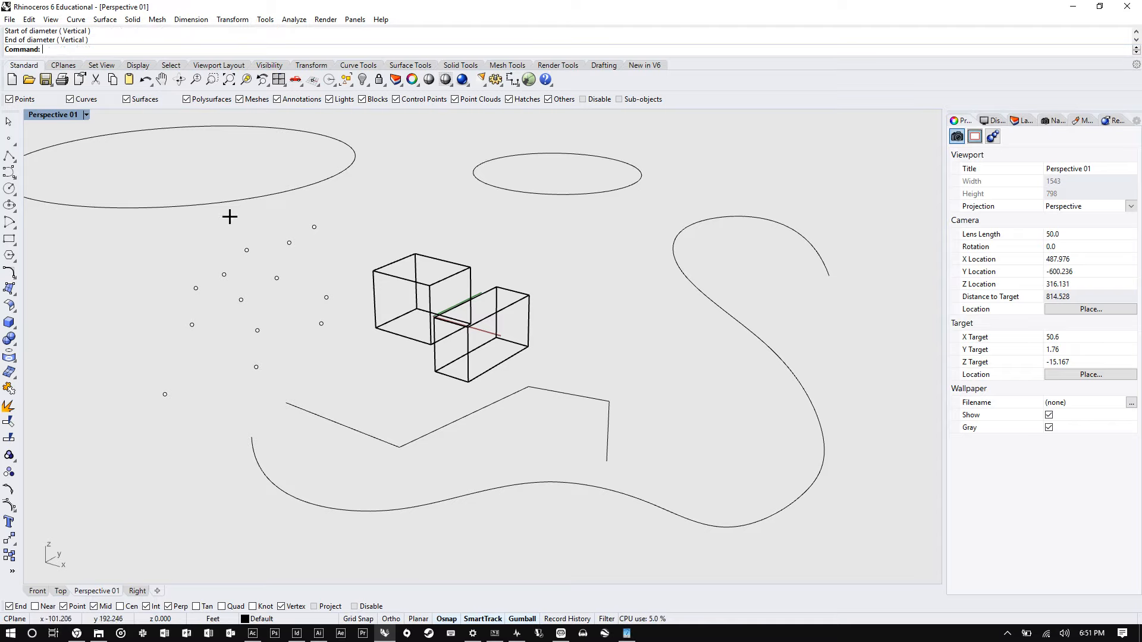
# - Draw two corner-to-corner rectangles left of the points
pyautogui.click(9, 238)
pyautogui.click(87, 275)
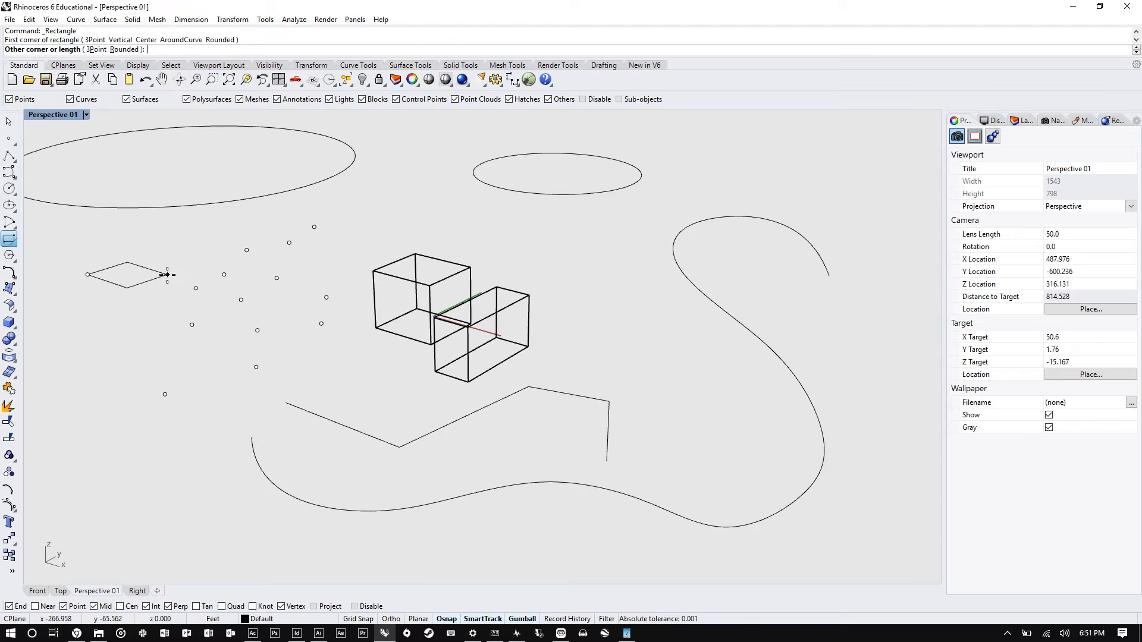
pyautogui.click(167, 274)
pyautogui.click(9, 238)
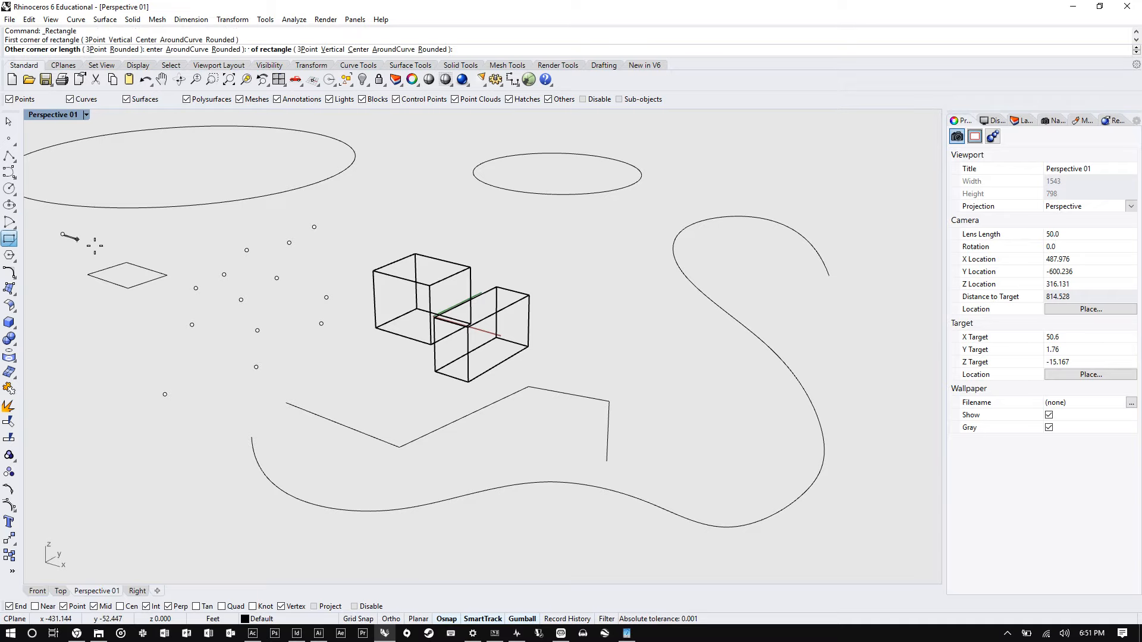
pyautogui.click(142, 245)
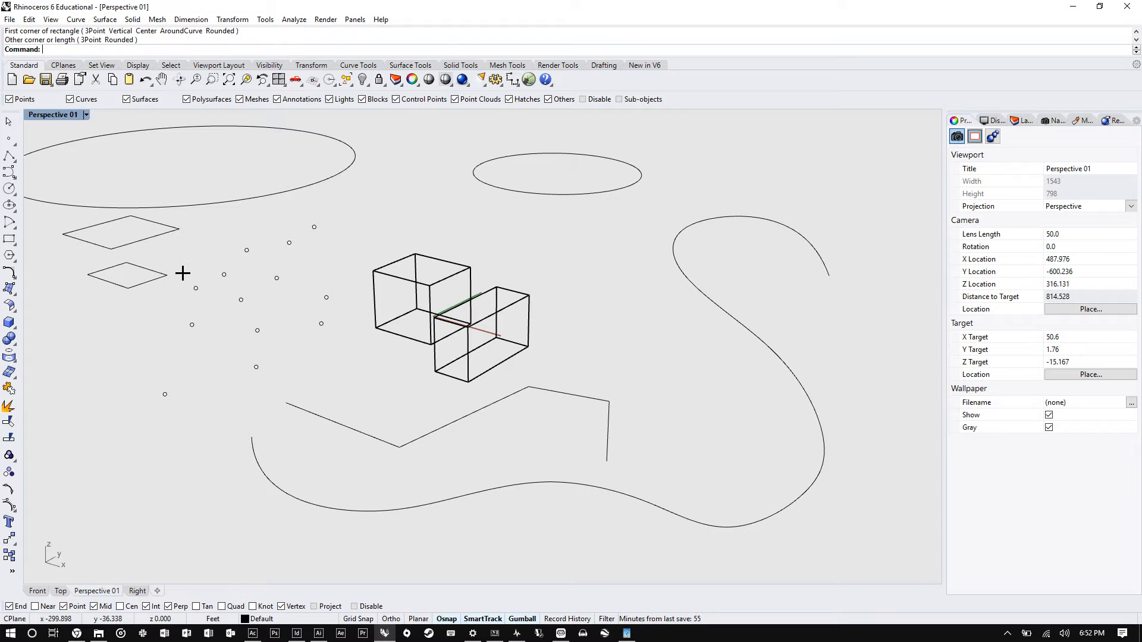
# - Create a three-corner planar surface from corner points in the lower left of the view
pyautogui.click(9, 288)
pyautogui.scroll(-1, 542, 287)
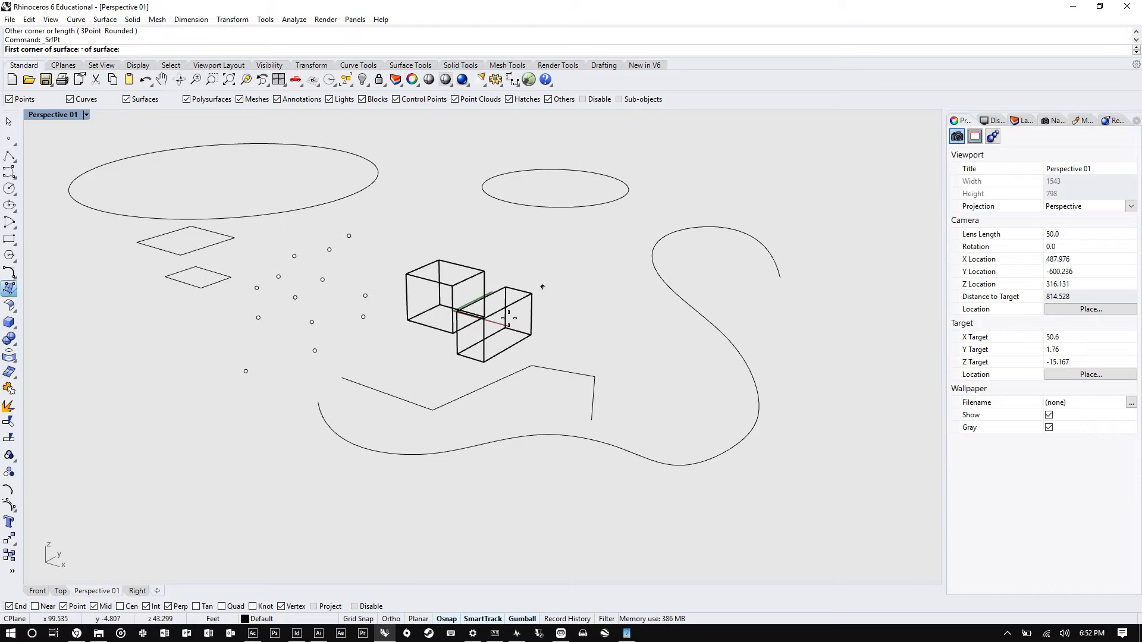
pyautogui.scroll(-3, 542, 287)
pyautogui.click(122, 386)
pyautogui.click(212, 338)
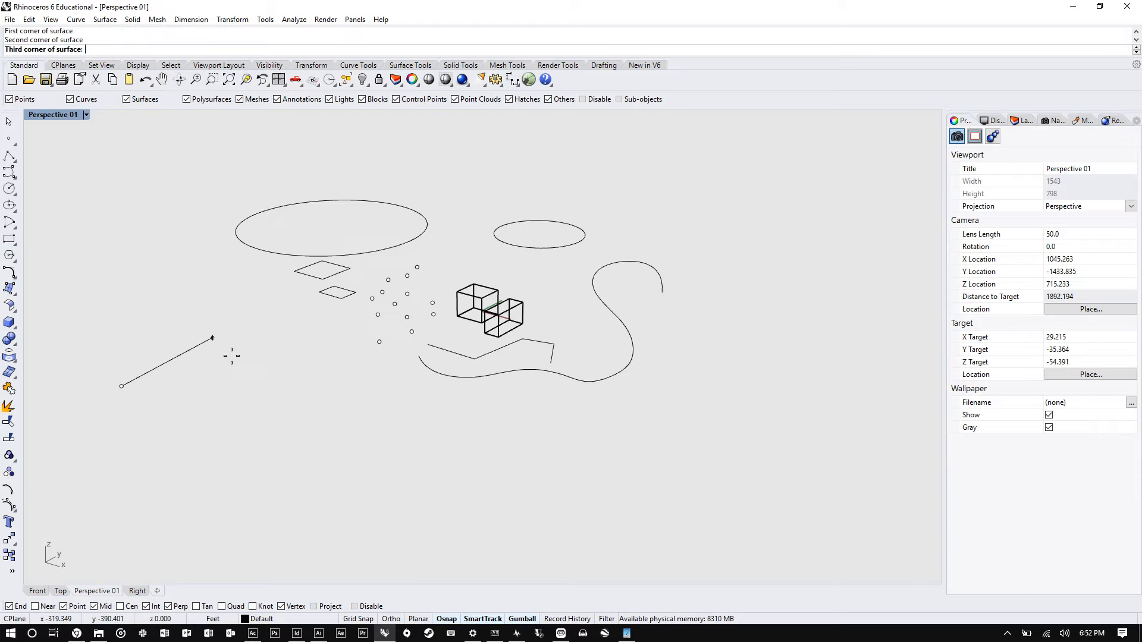
pyautogui.click(302, 418)
pyautogui.press('Return')
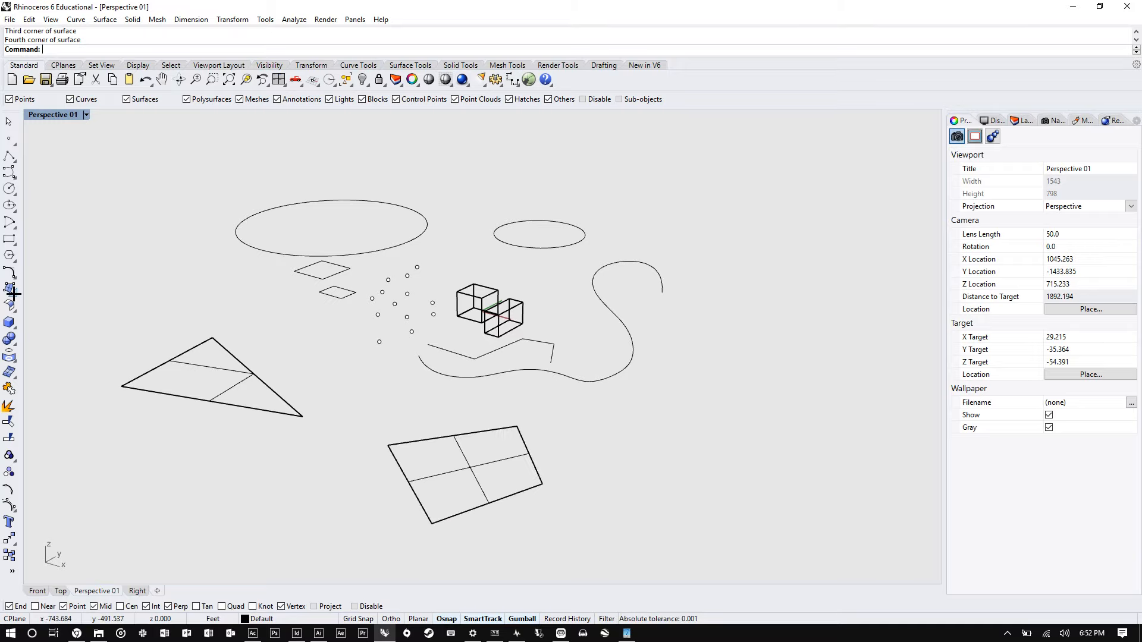
# - Create a corner-to-corner plane surface to the right of the existing surfaces
pyautogui.click(13, 292)
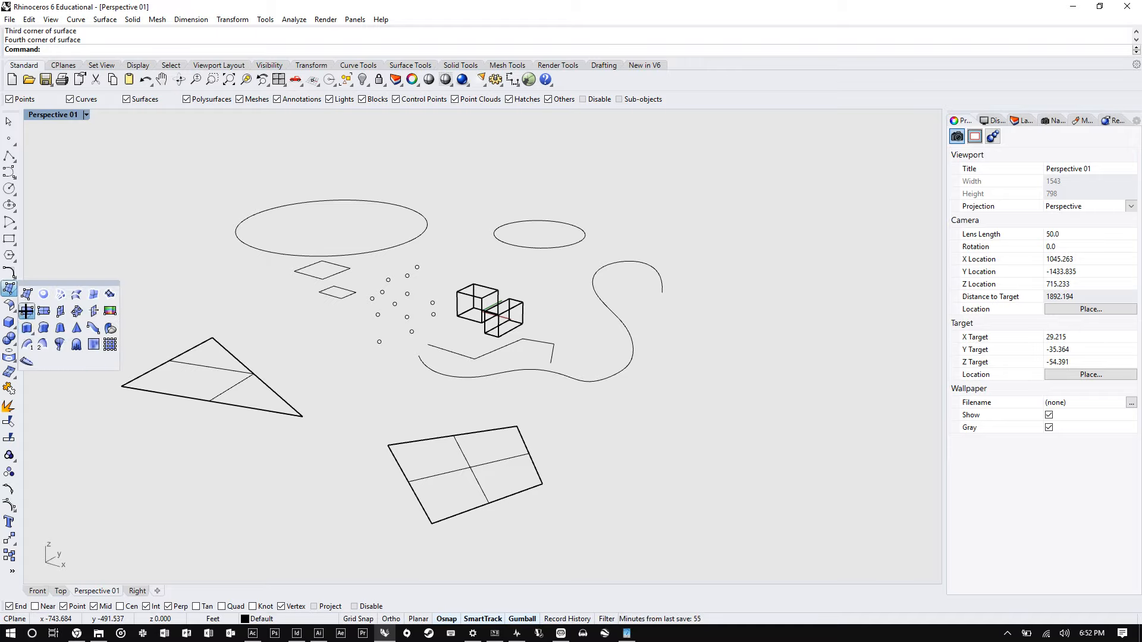
pyautogui.click(26, 311)
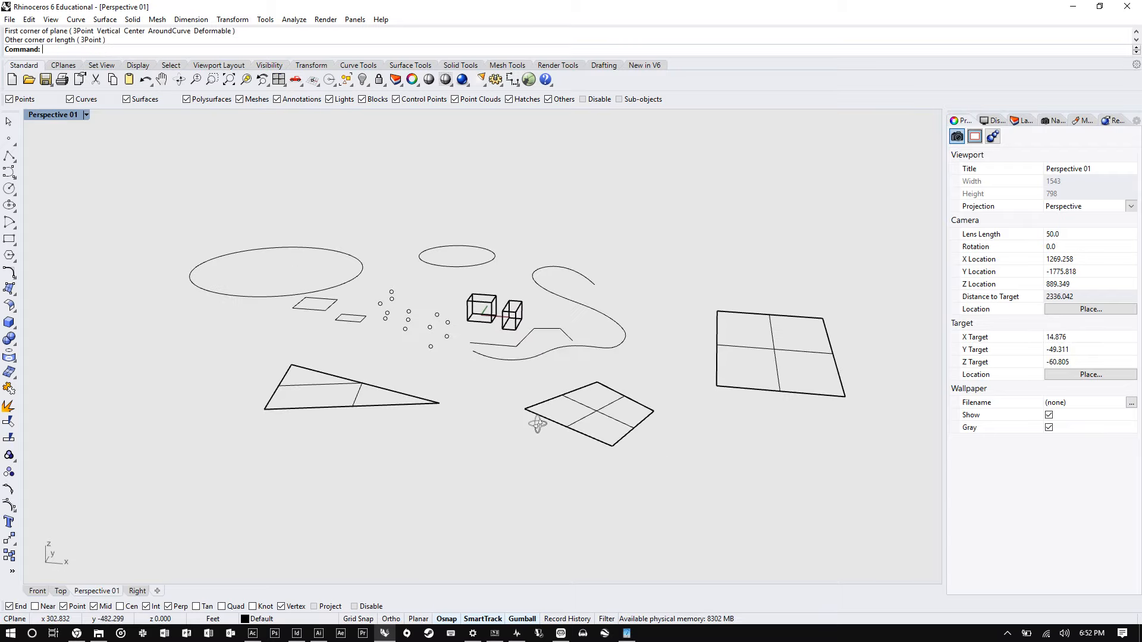
pyautogui.moveTo(538, 424); pyautogui.dragTo(580, 240, button='right')
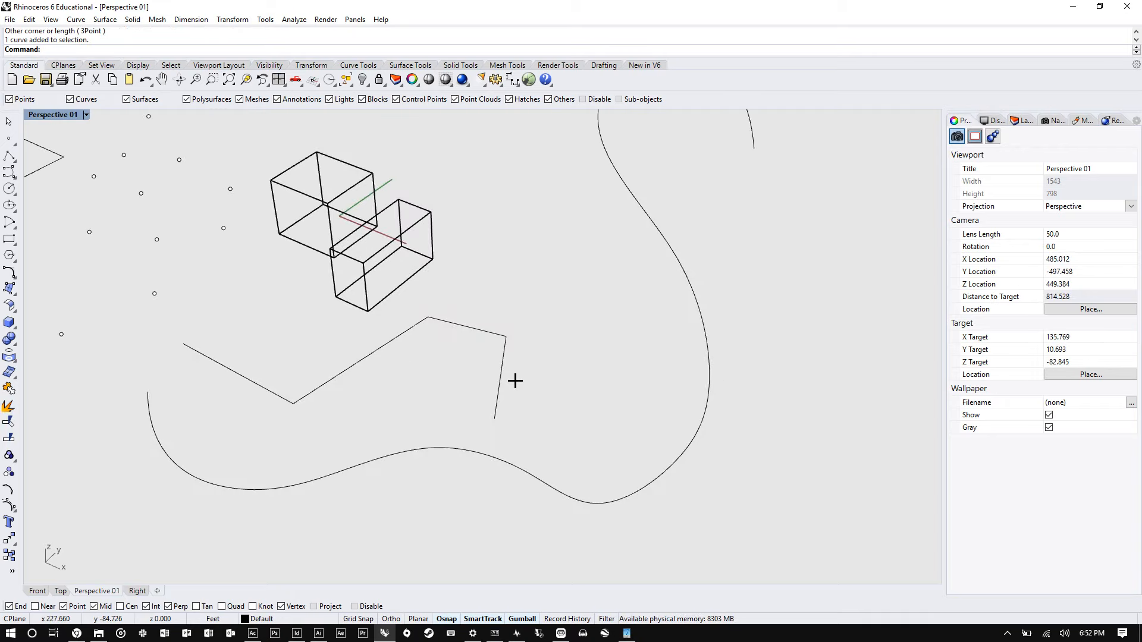
# - Turn on the polyline's control points and move its upper-right vertex outward
pyautogui.moveTo(526, 374); pyautogui.dragTo(451, 351)
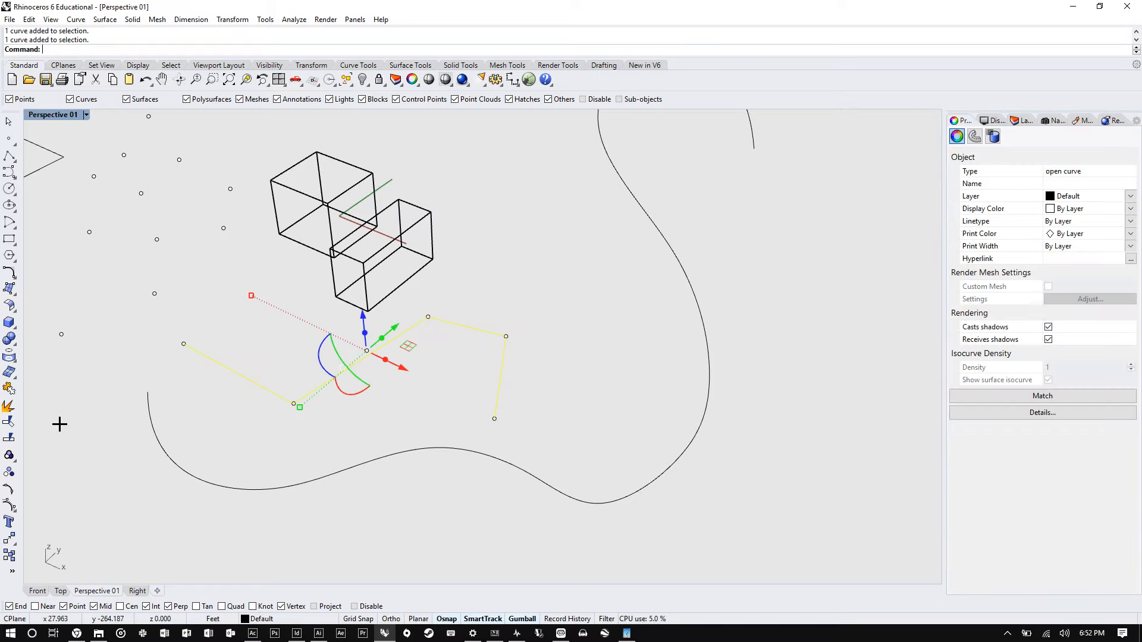
pyautogui.press('F10')
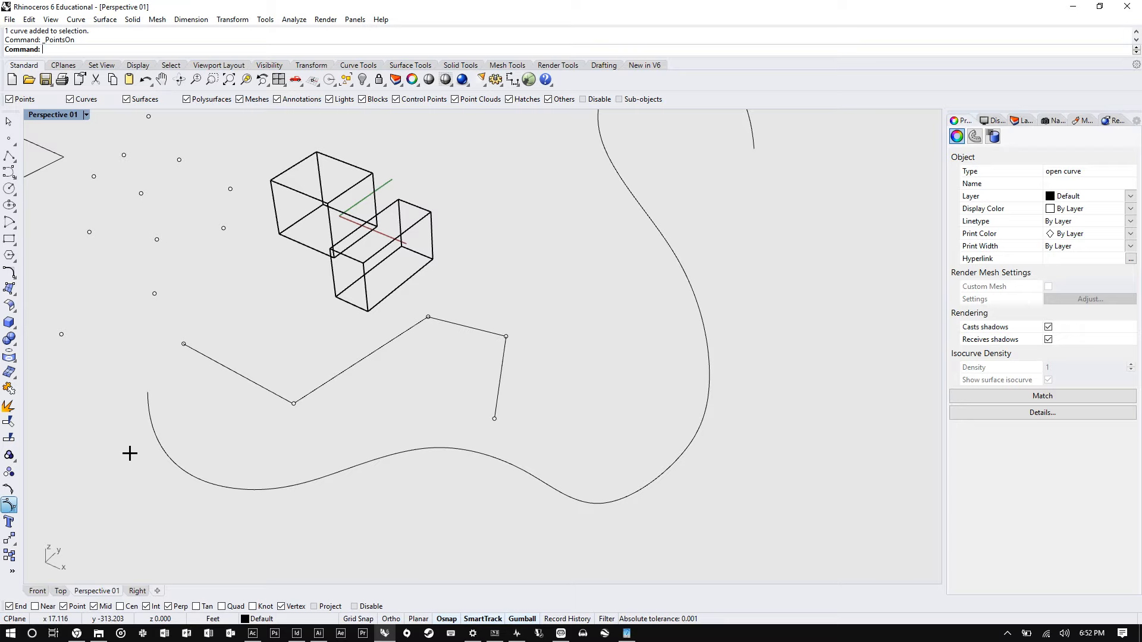
pyautogui.moveTo(506, 336); pyautogui.dragTo(576, 330)
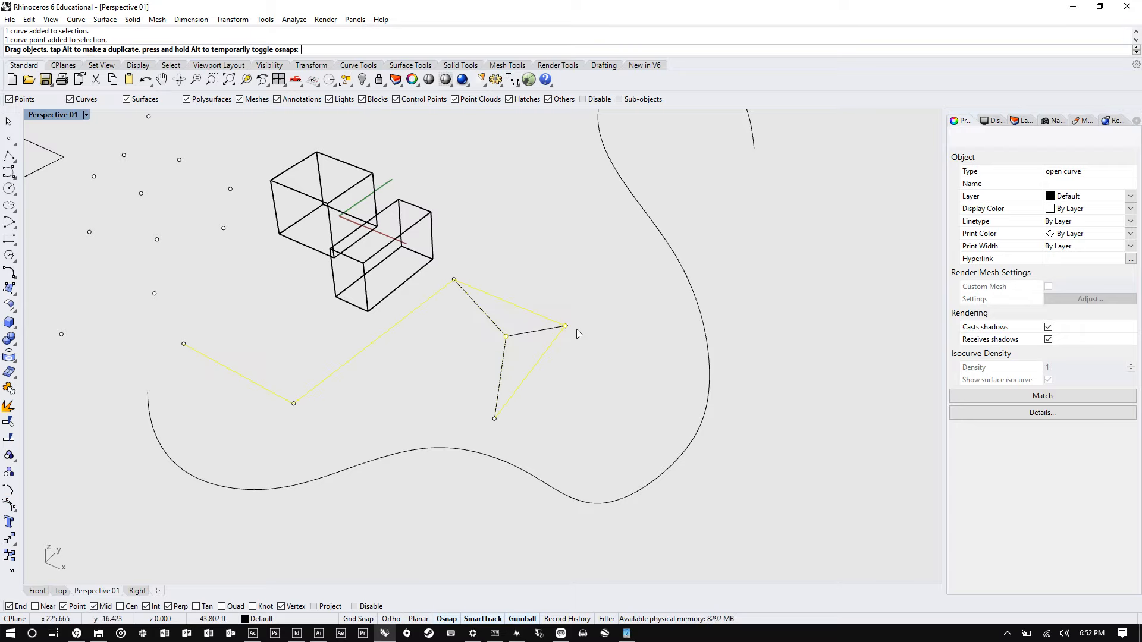
pyautogui.moveTo(576, 333); pyautogui.dragTo(577, 333)
# - Move a control point on the freeform curve's upper right bend outward to reshape it
pyautogui.click(693, 259)
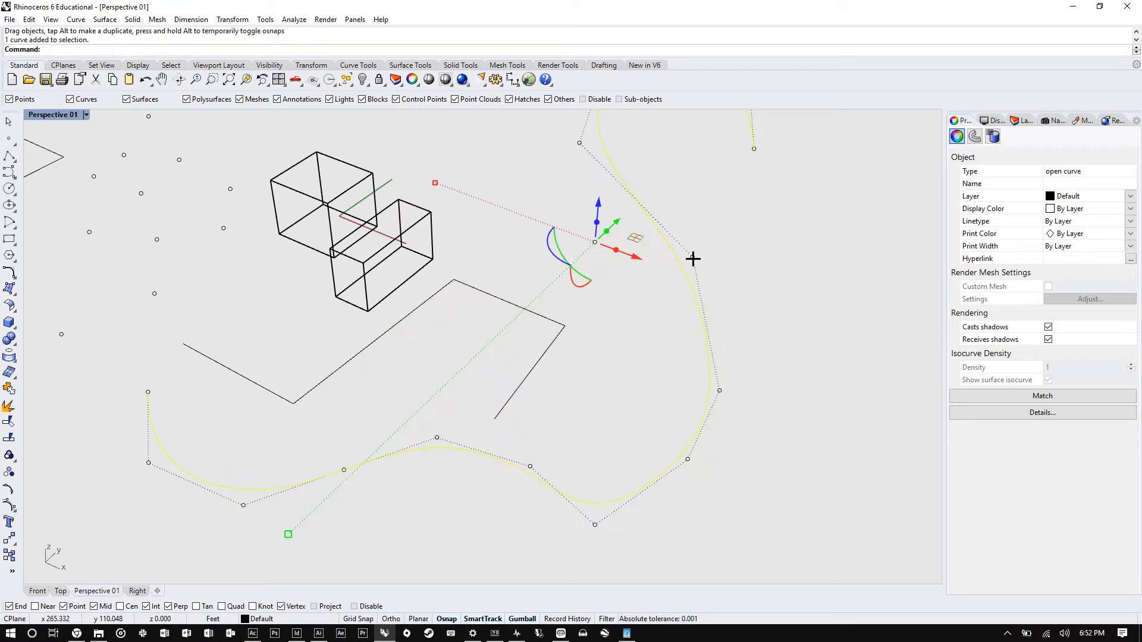
pyautogui.moveTo(693, 259); pyautogui.dragTo(731, 248)
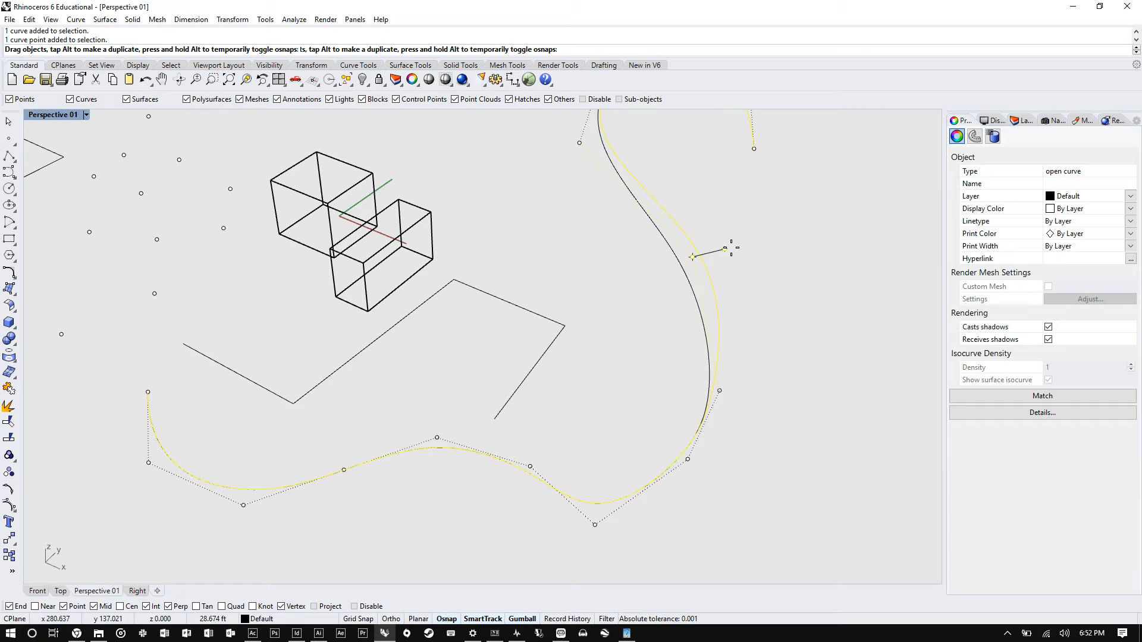
pyautogui.moveTo(731, 248); pyautogui.dragTo(785, 262)
pyautogui.click(772, 401)
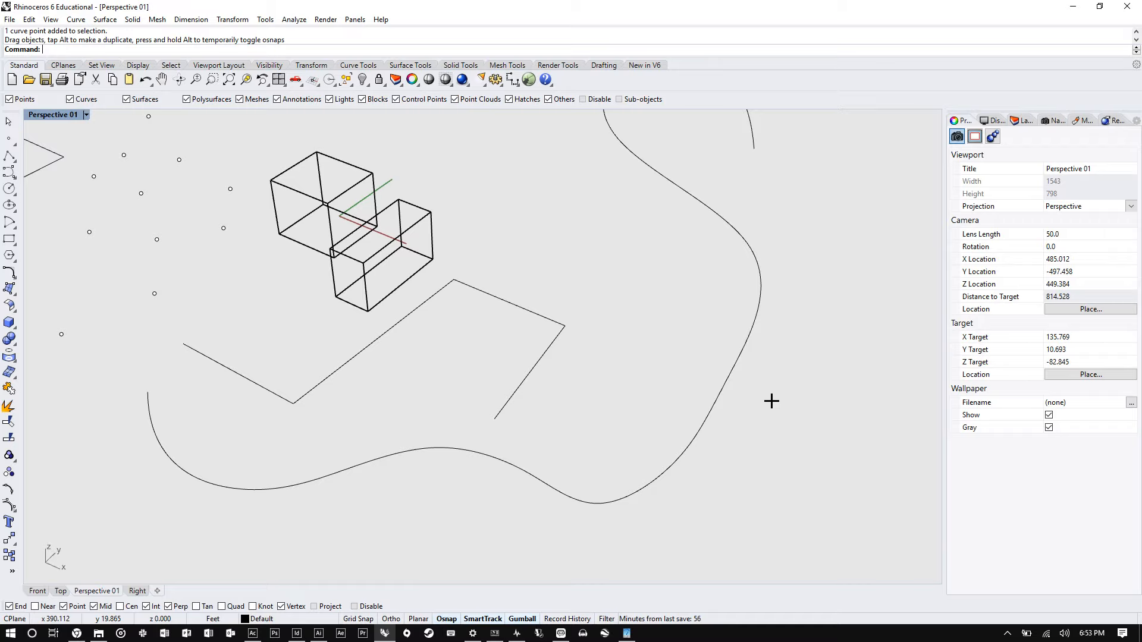
# - Browse the toolbar tabs from Set View through New in V6 and back to Standard
pyautogui.click(101, 65)
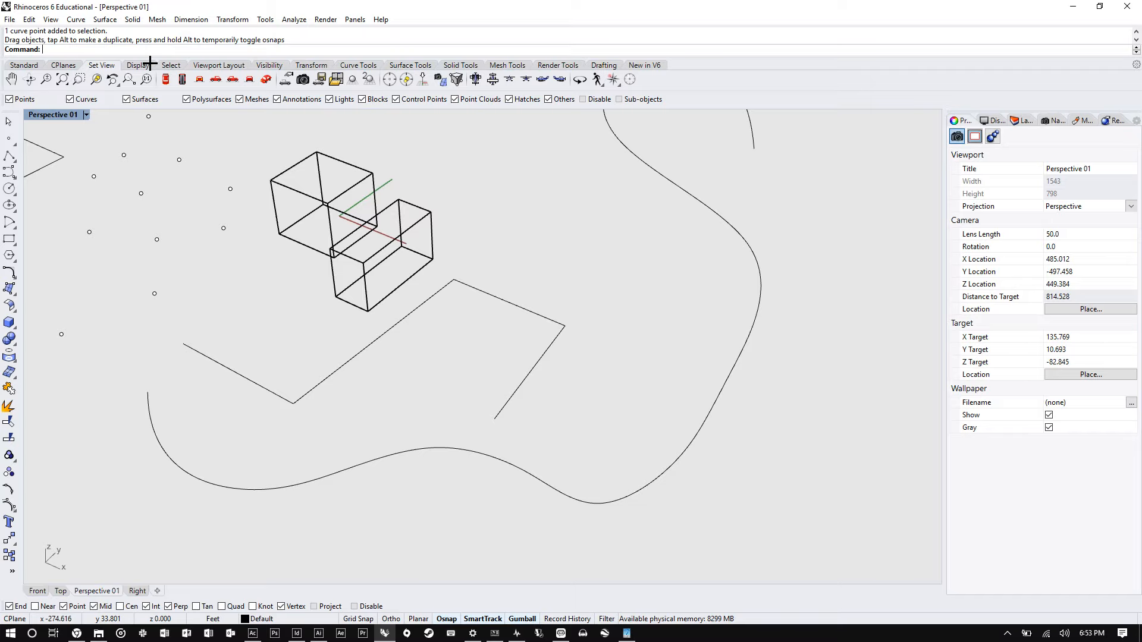
pyautogui.click(171, 65)
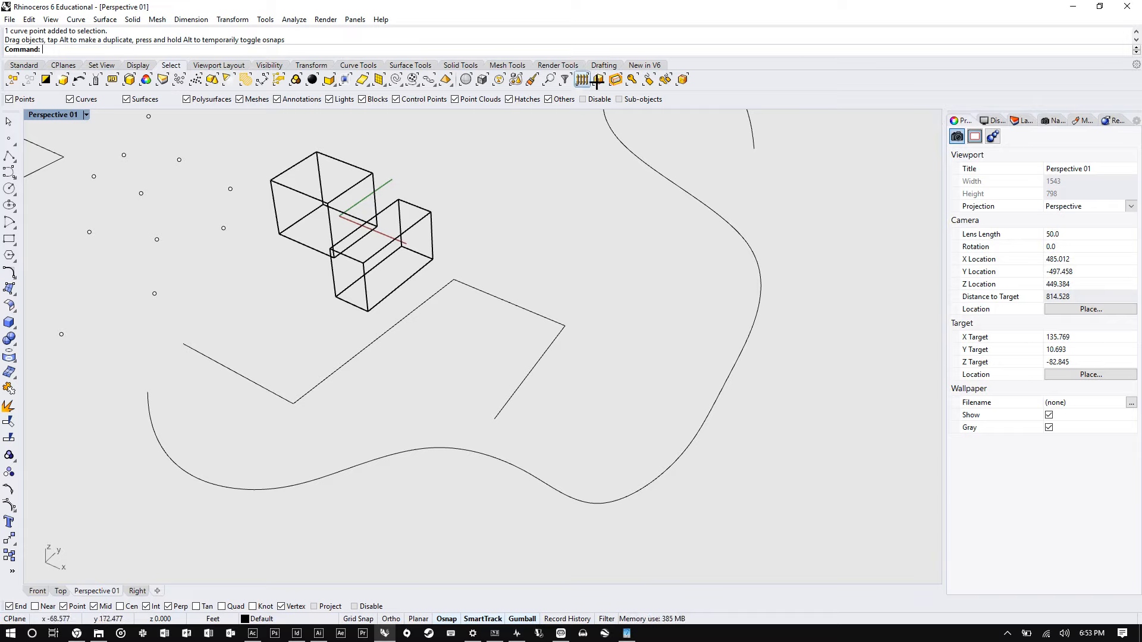
pyautogui.click(645, 65)
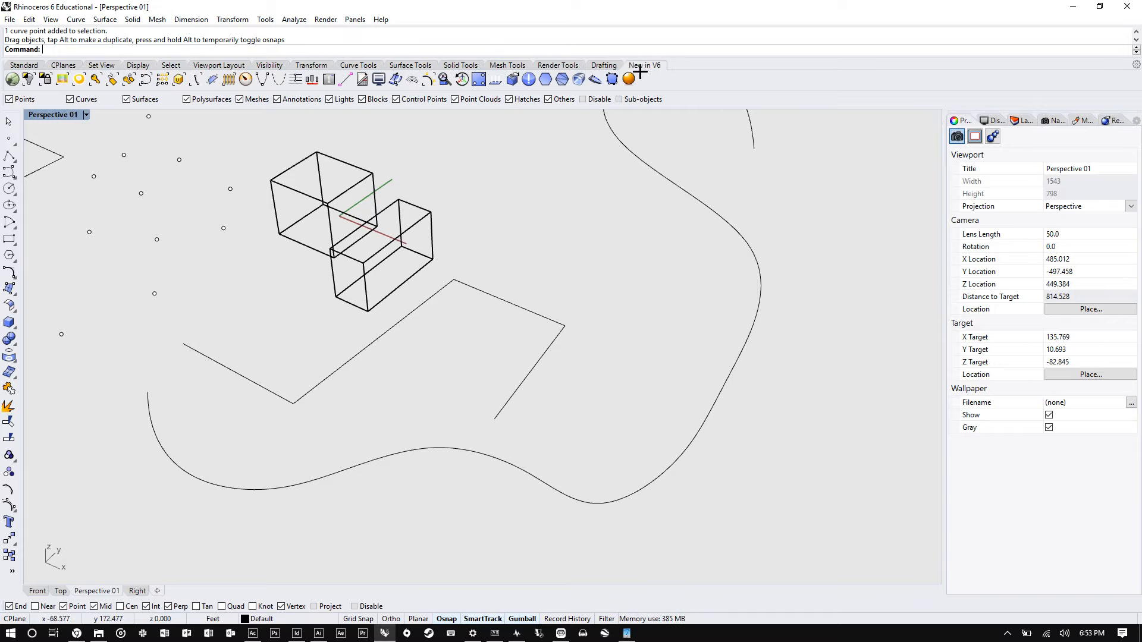
pyautogui.click(602, 65)
pyautogui.click(557, 65)
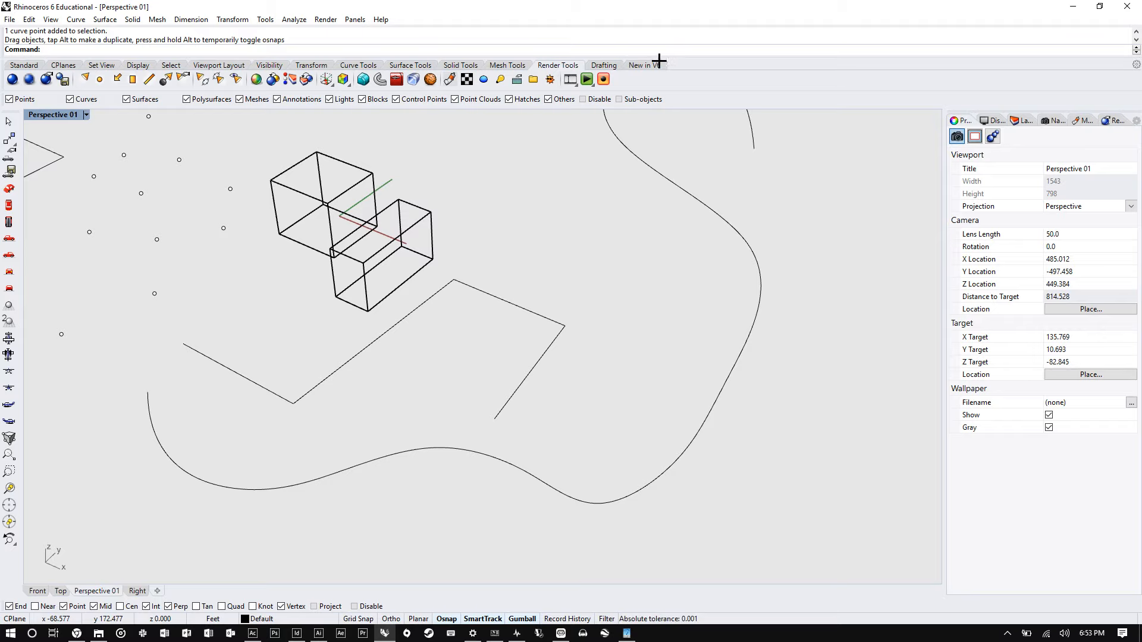
pyautogui.click(637, 63)
pyautogui.moveTo(638, 64)
pyautogui.mouseDown()
pyautogui.moveTo(541, 194)
pyautogui.moveTo(658, 63)
pyautogui.mouseUp()
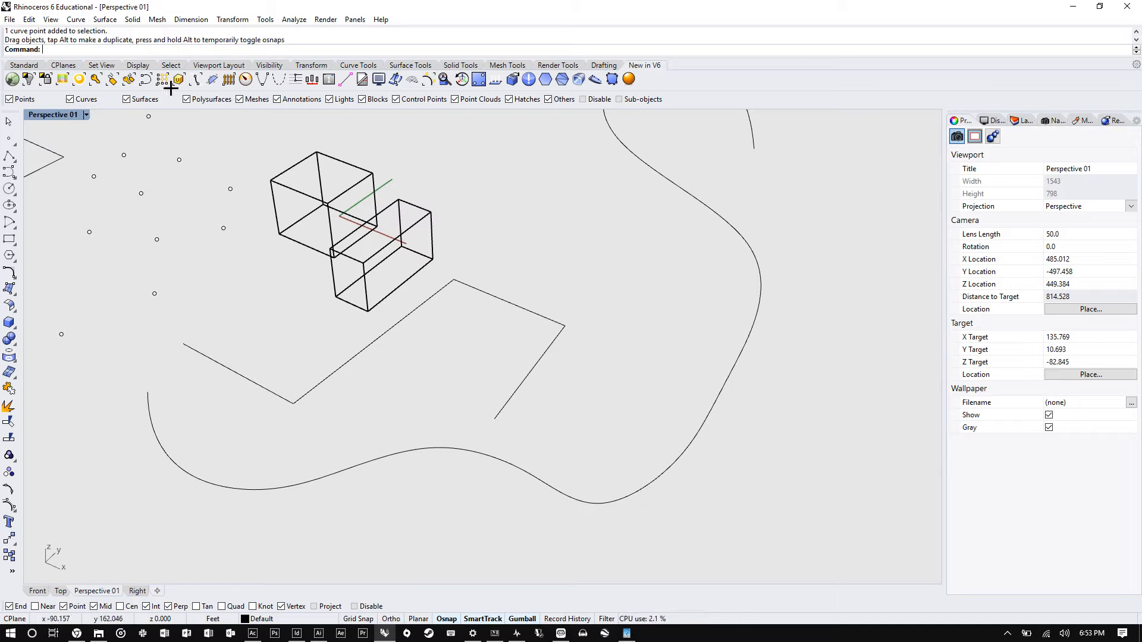
pyautogui.click(18, 66)
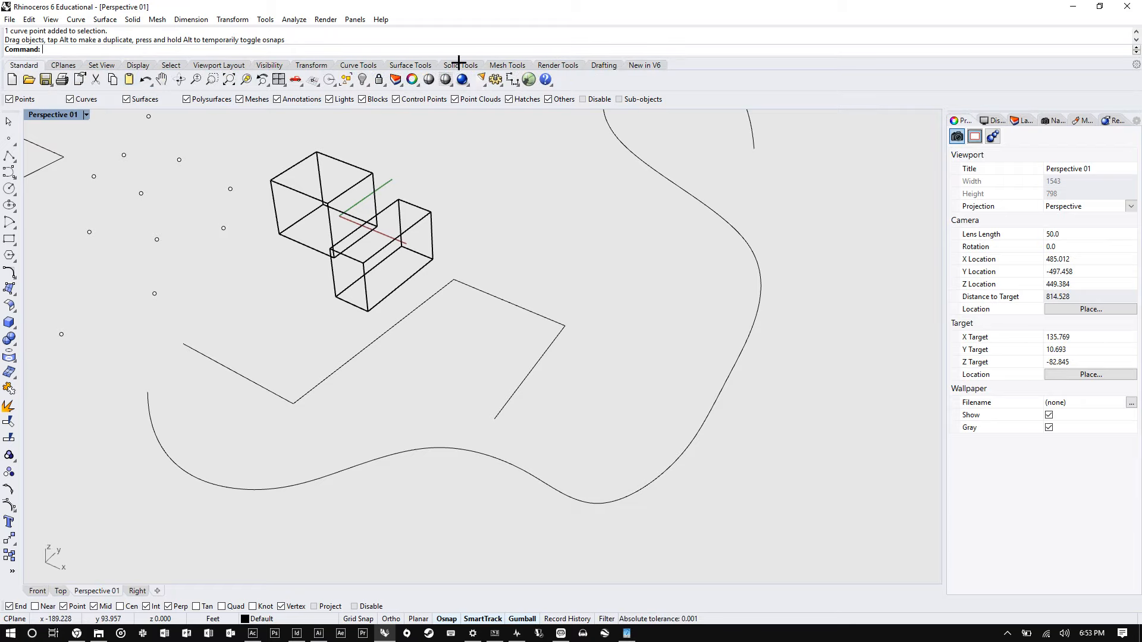
# - Navigate the view with the window zoom, pan and rotate view tools around the boxes
pyautogui.click(212, 80)
pyautogui.moveTo(210, 126); pyautogui.dragTo(543, 423)
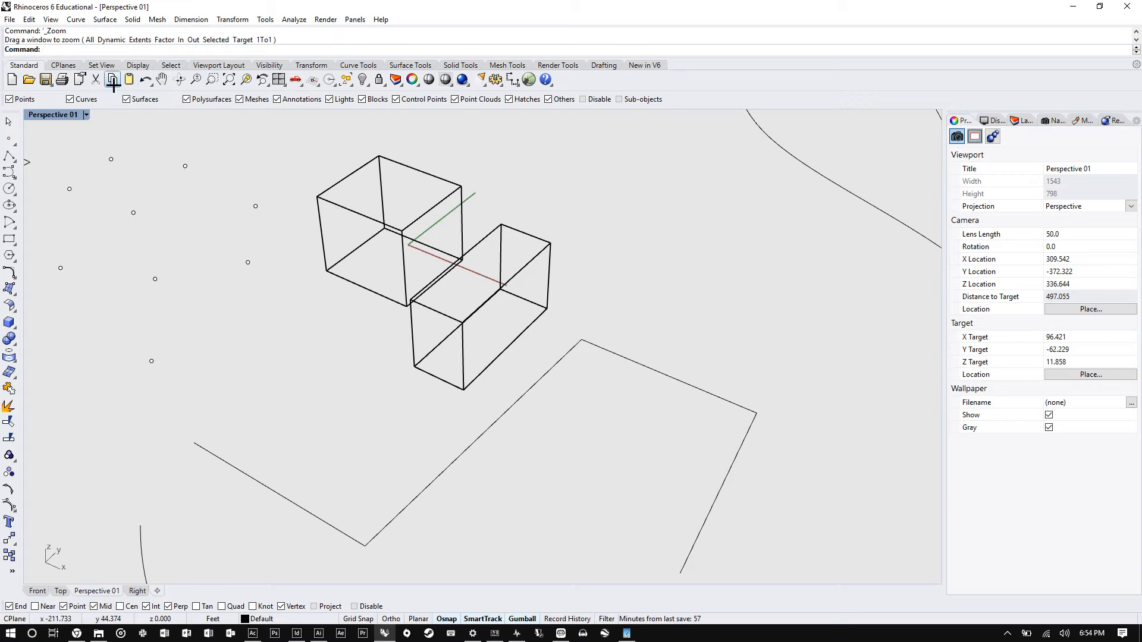
pyautogui.click(161, 79)
pyautogui.moveTo(290, 234); pyautogui.dragTo(540, 251)
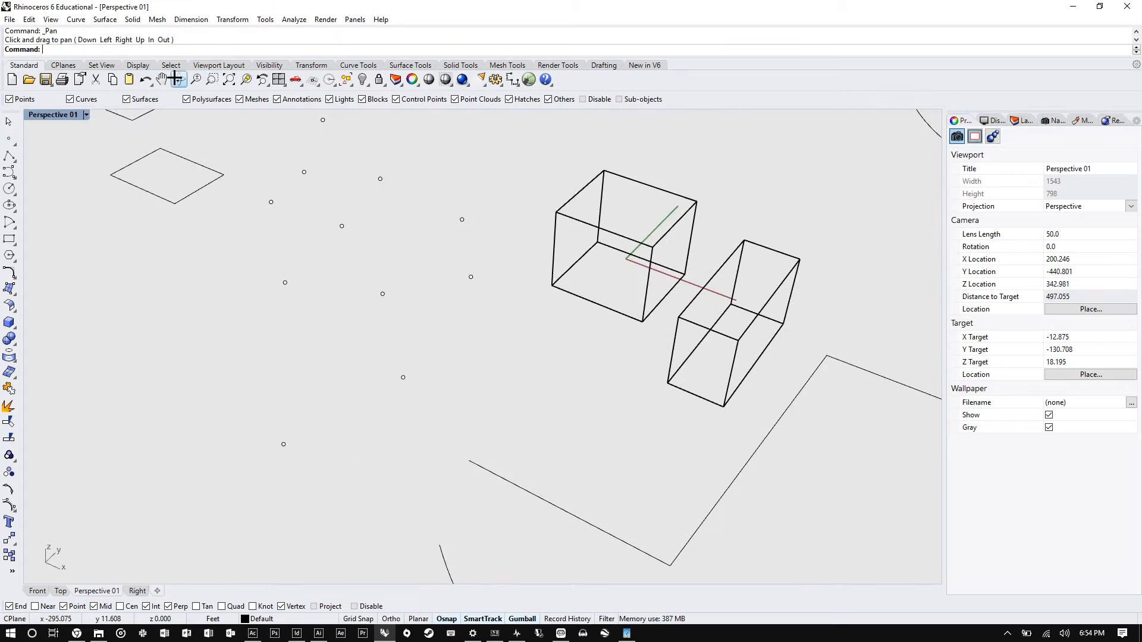
pyautogui.click(178, 79)
pyautogui.moveTo(277, 256); pyautogui.dragTo(467, 248)
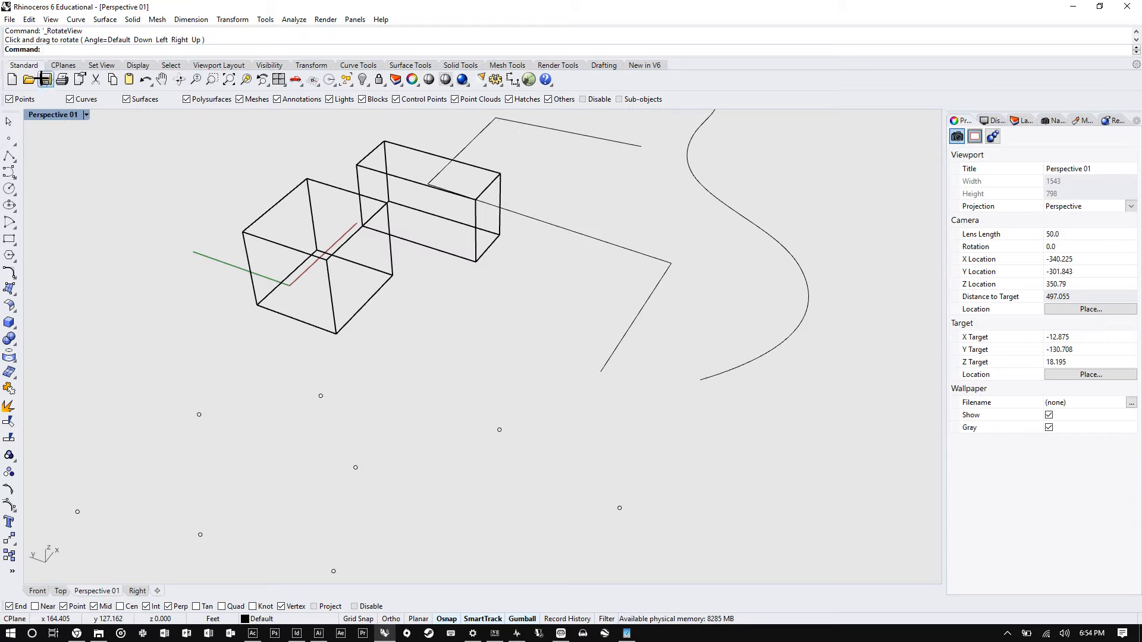
# - Browse the save options and the File, Curve, Surface and Curve from Objects menus
pyautogui.click(45, 79)
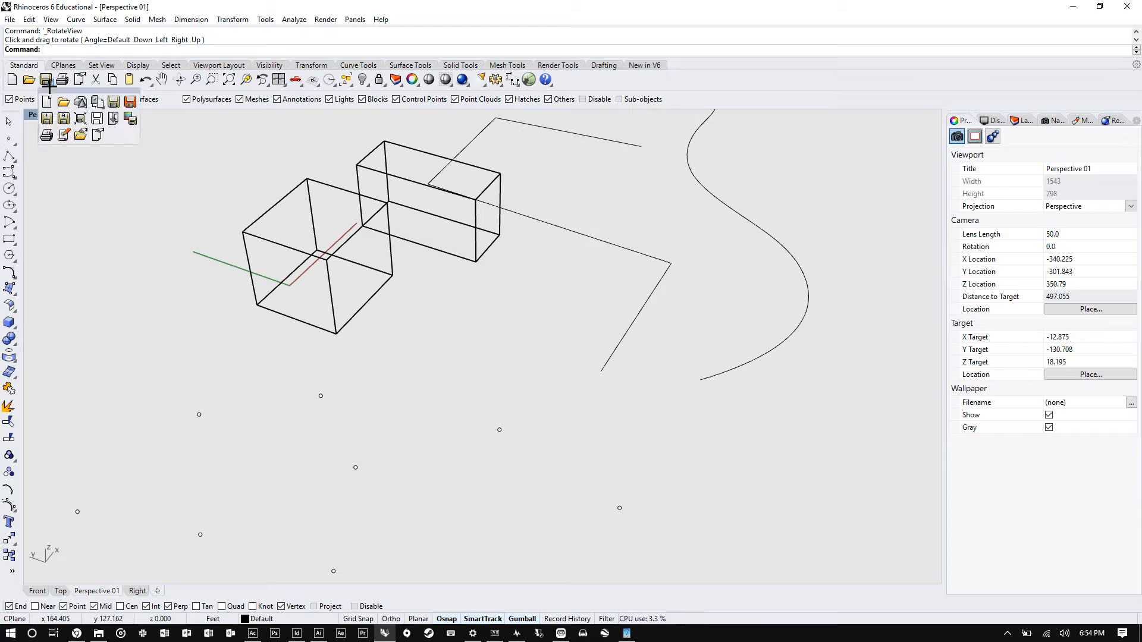
pyautogui.click(10, 19)
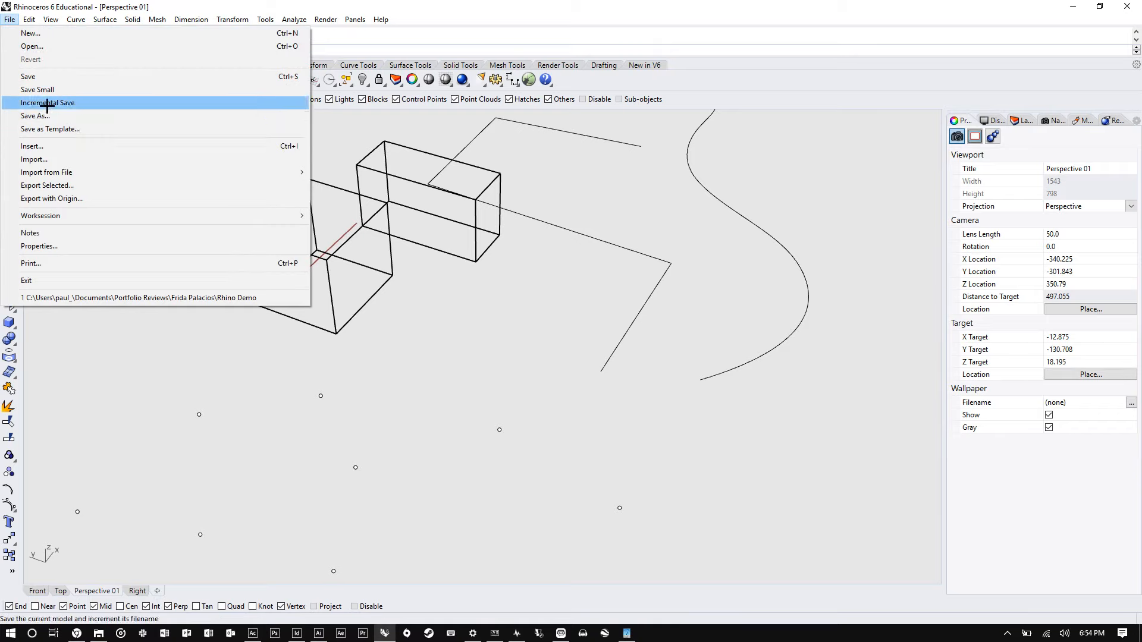
pyautogui.click(552, 127)
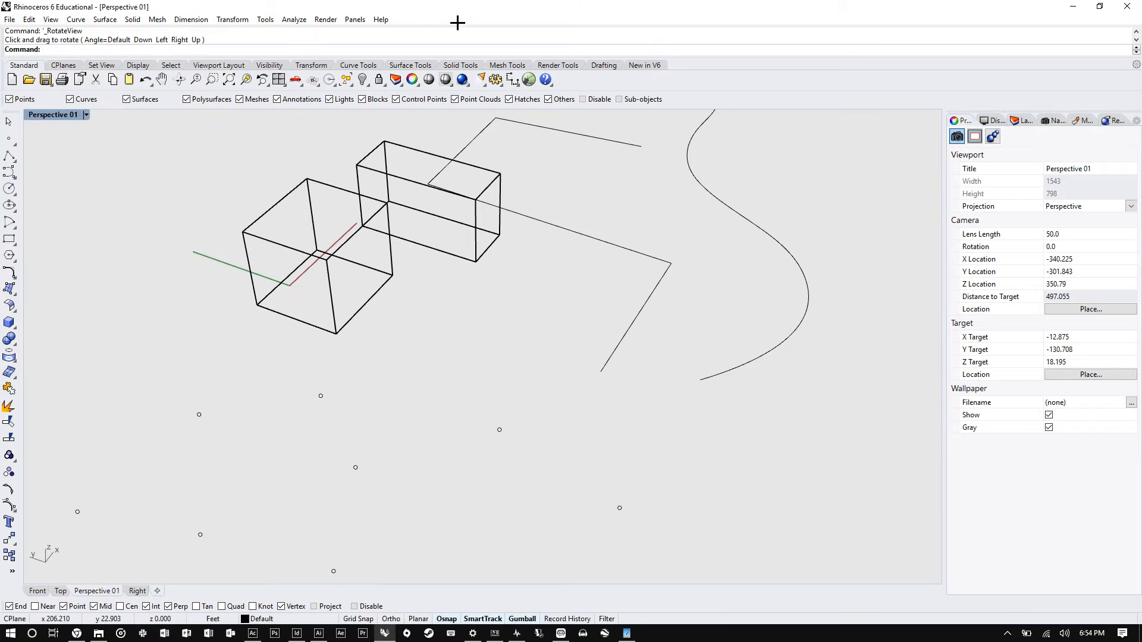
pyautogui.click(71, 18)
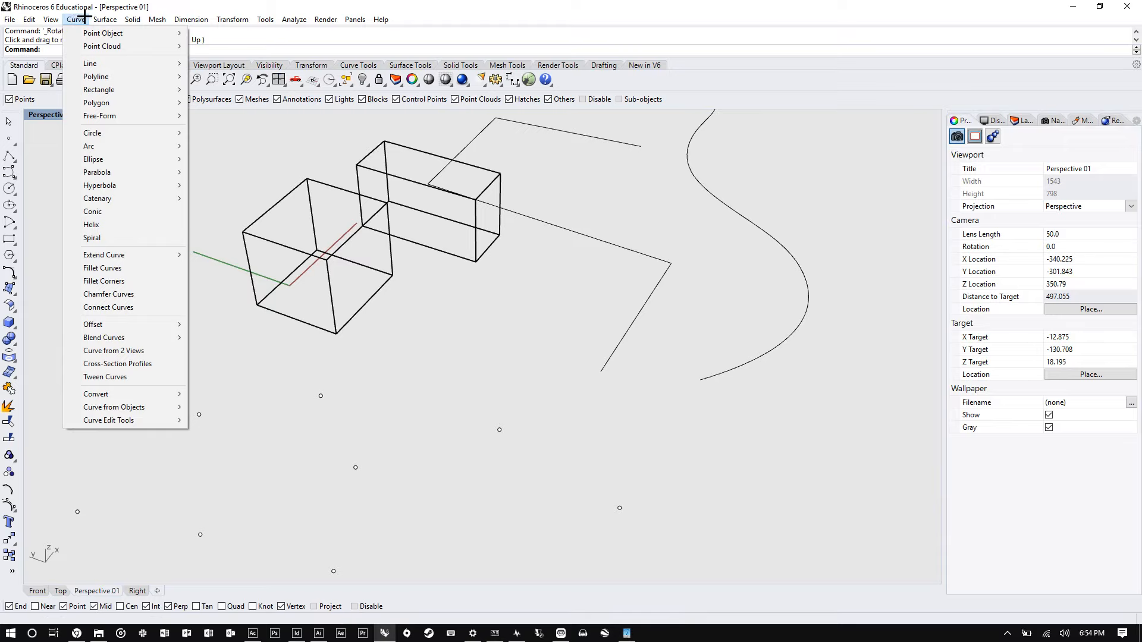
pyautogui.moveTo(127, 20)
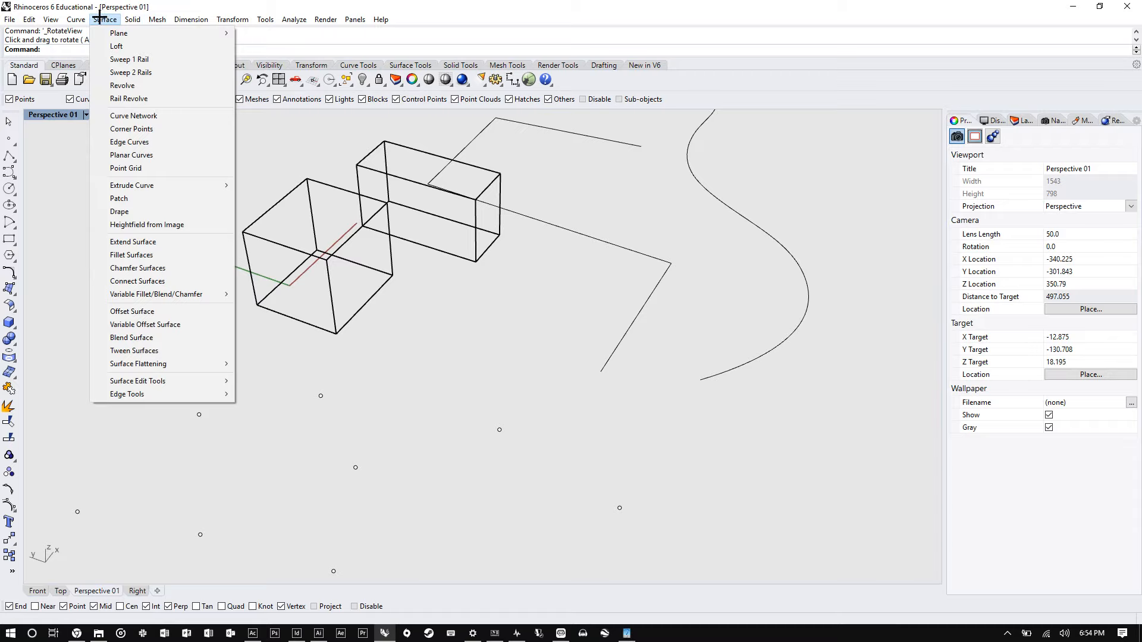
pyautogui.moveTo(40, 20)
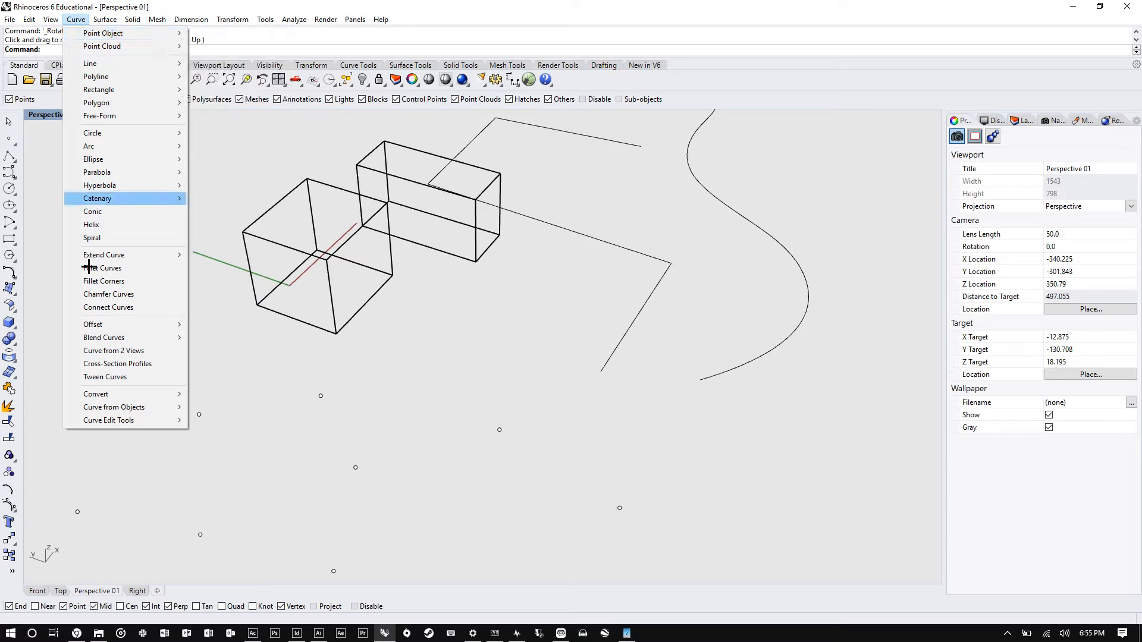
pyautogui.moveTo(149, 408)
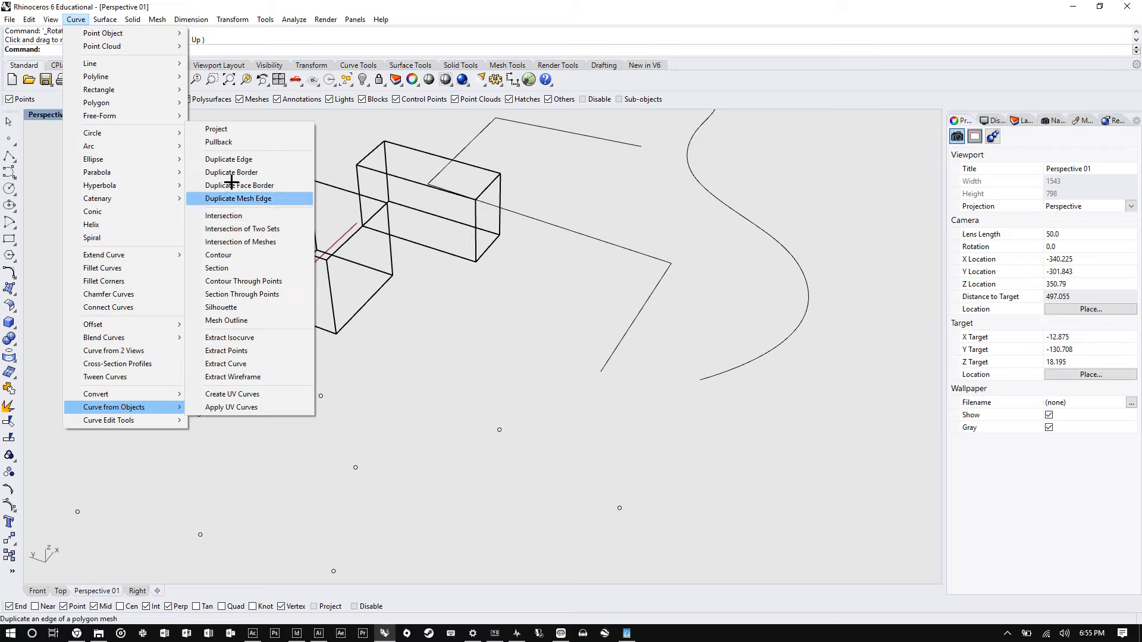
# - Duplicate the top edge of the left box and move the copied curve away from the box
pyautogui.click(252, 160)
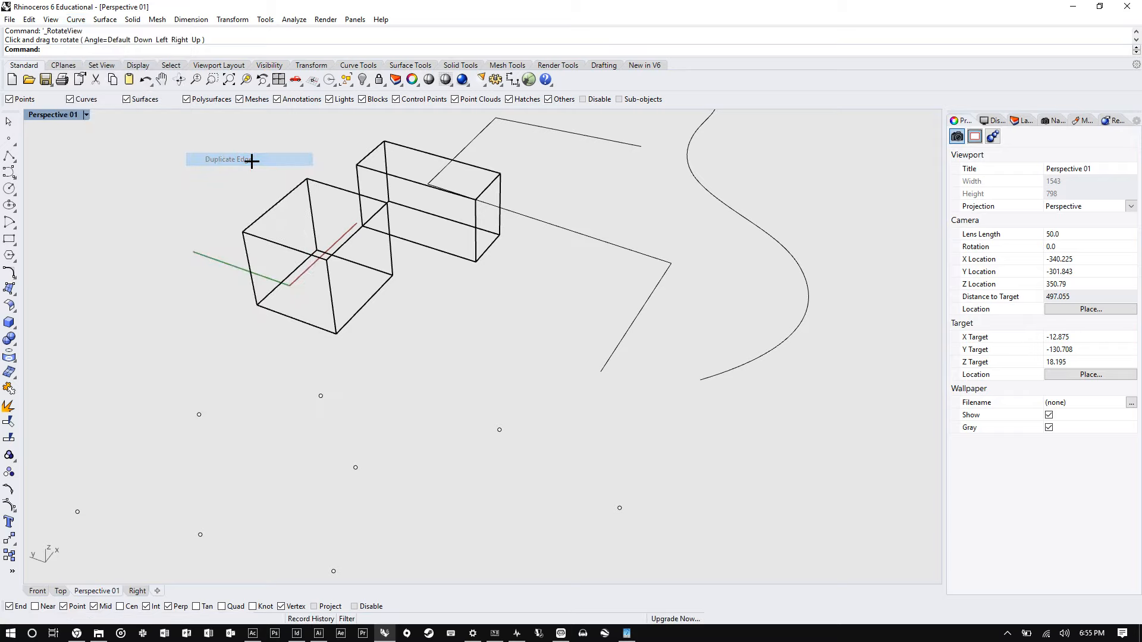
pyautogui.click(276, 209)
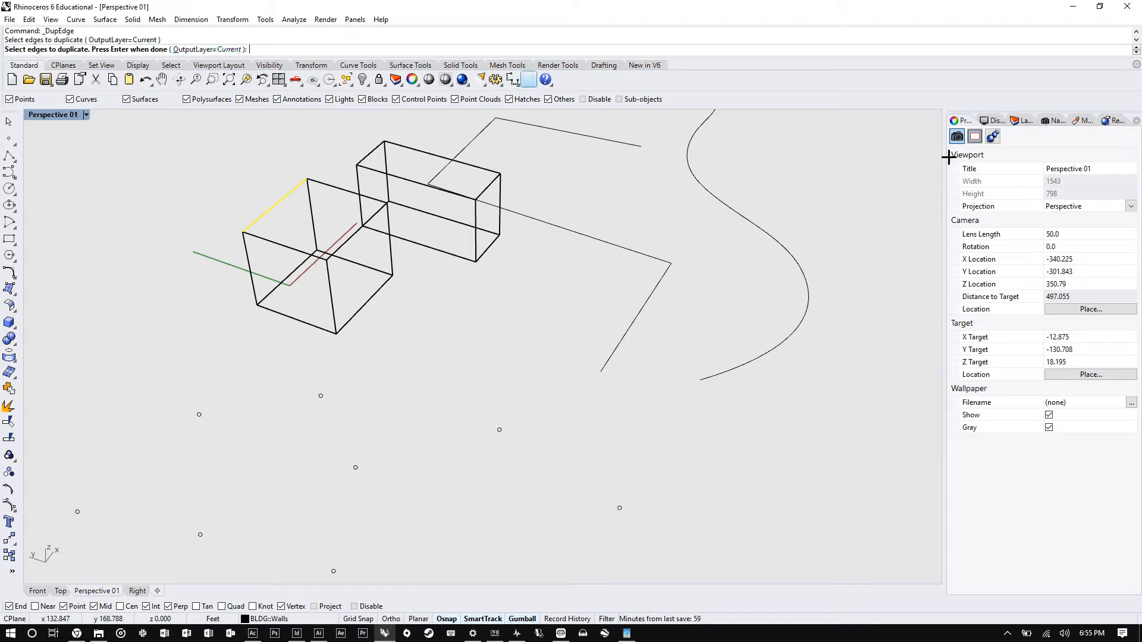
pyautogui.click(1021, 121)
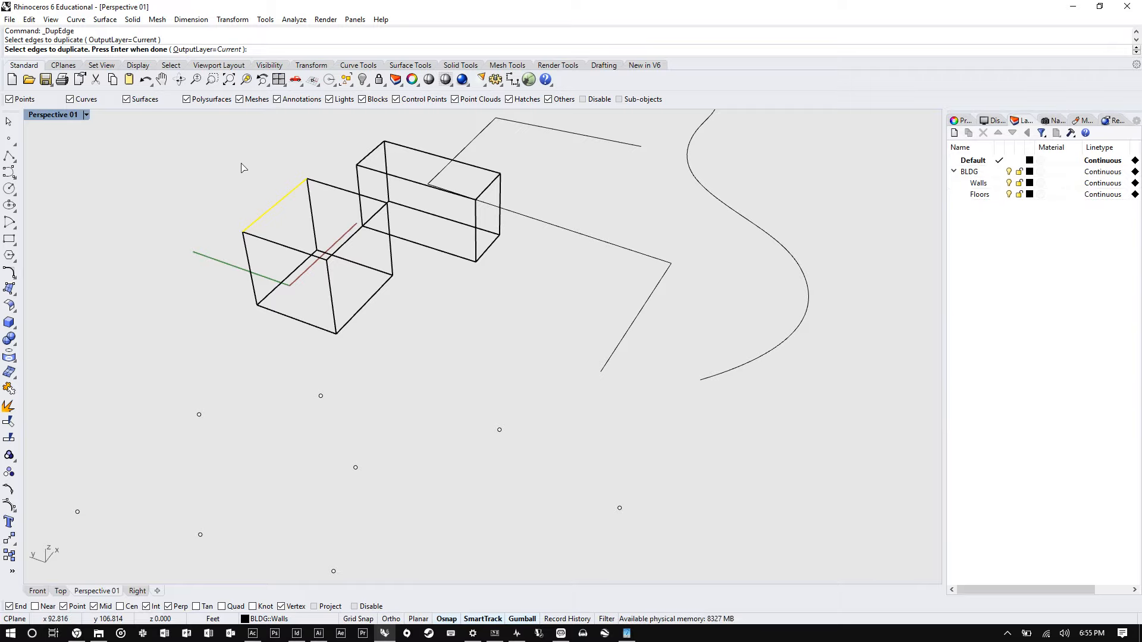
pyautogui.press('Return')
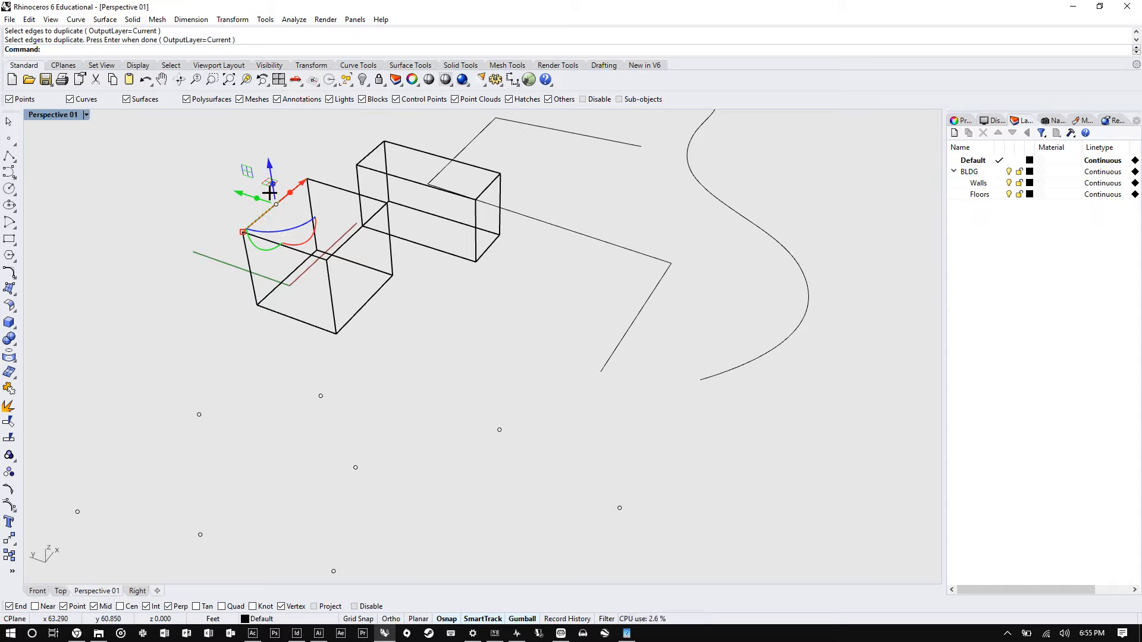
pyautogui.moveTo(270, 192); pyautogui.dragTo(257, 179)
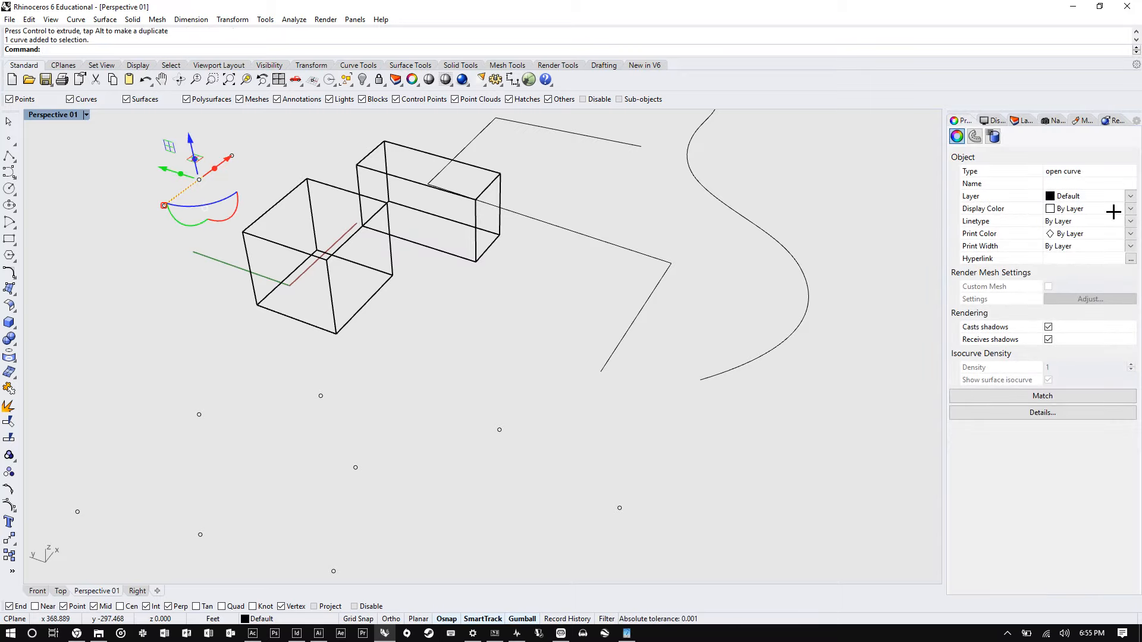
pyautogui.click(276, 204)
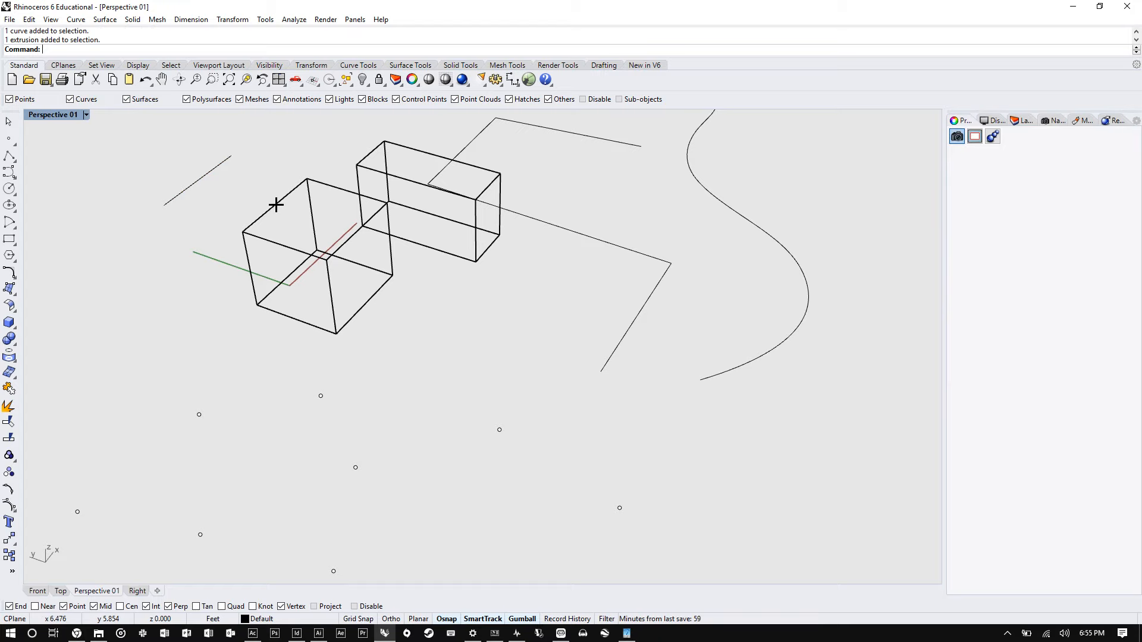
# - Start Duplicate Face Border and switch the Perspective viewport to Shaded display
pyautogui.click(75, 20)
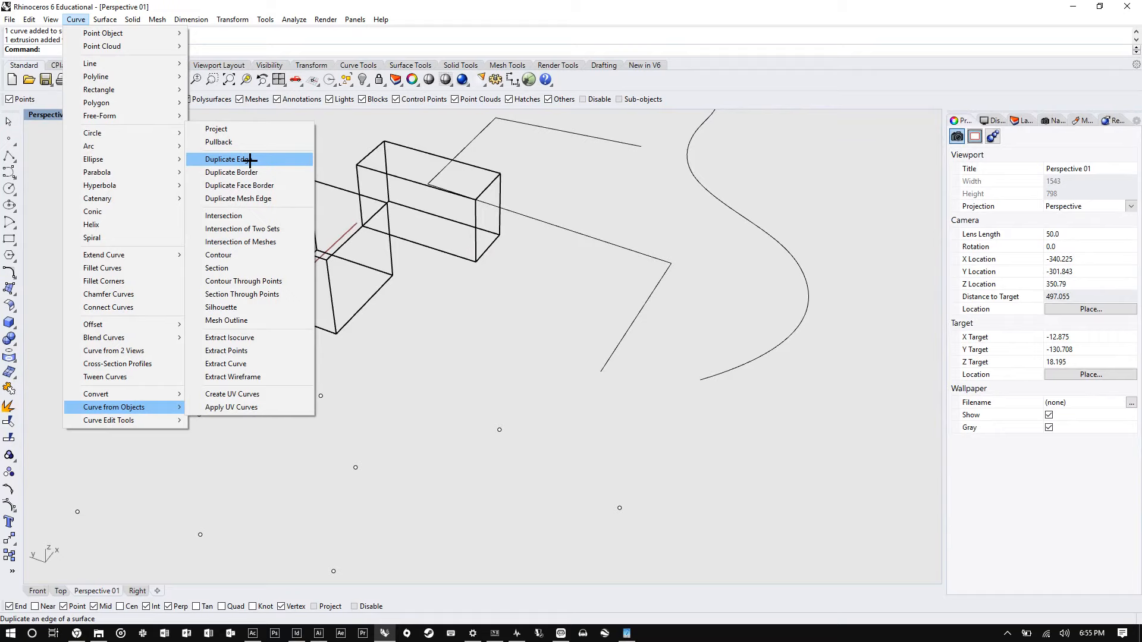
pyautogui.click(256, 185)
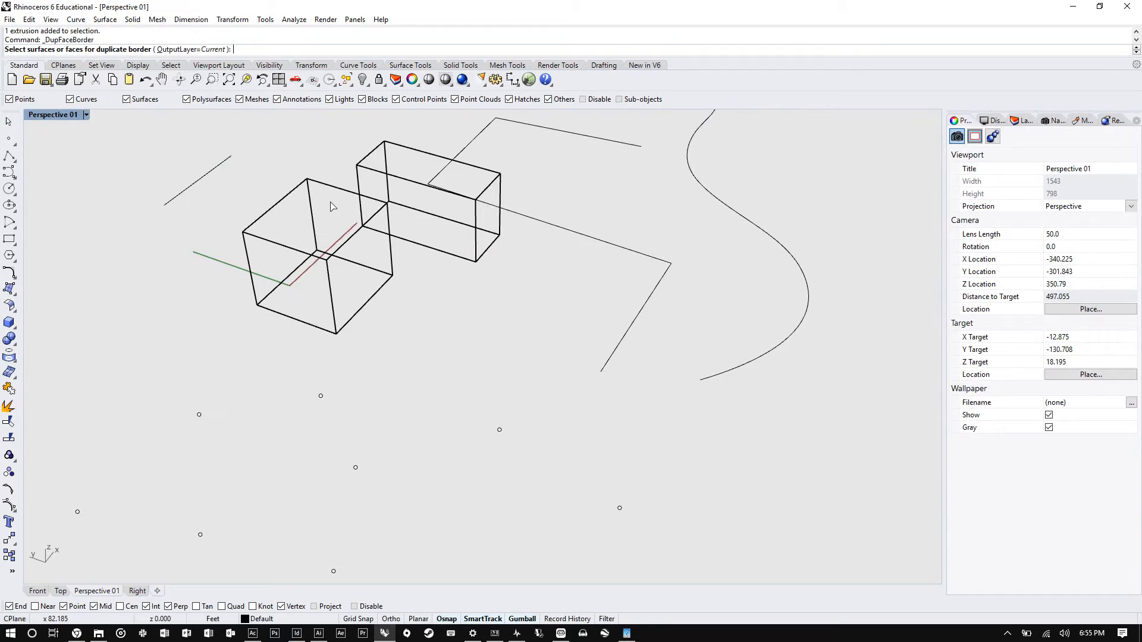
pyautogui.click(316, 186)
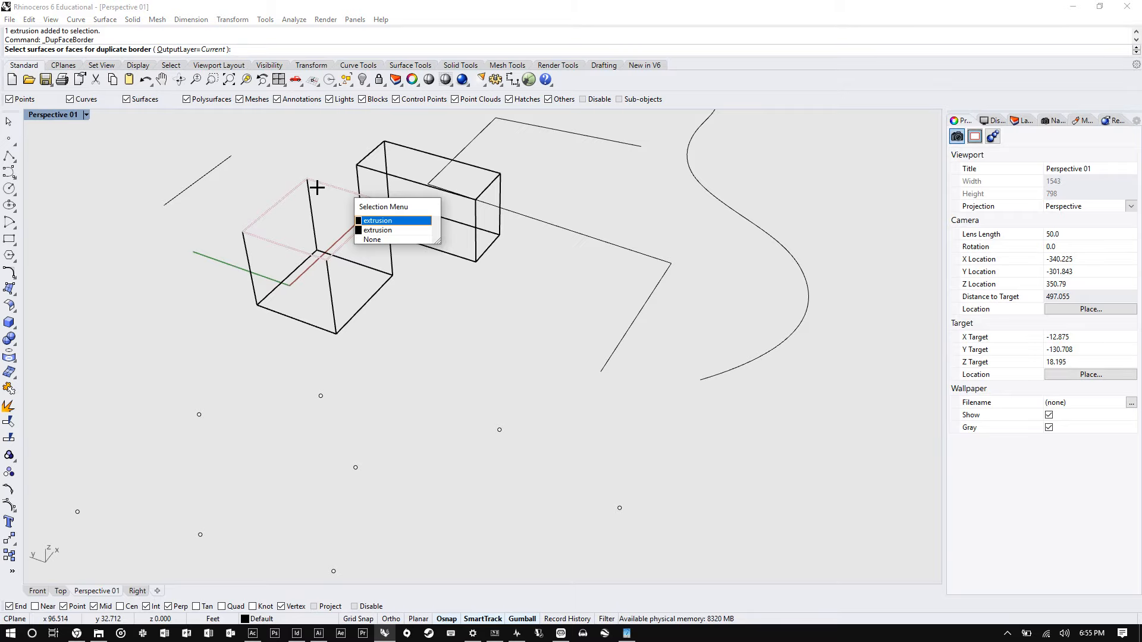
pyautogui.click(87, 114)
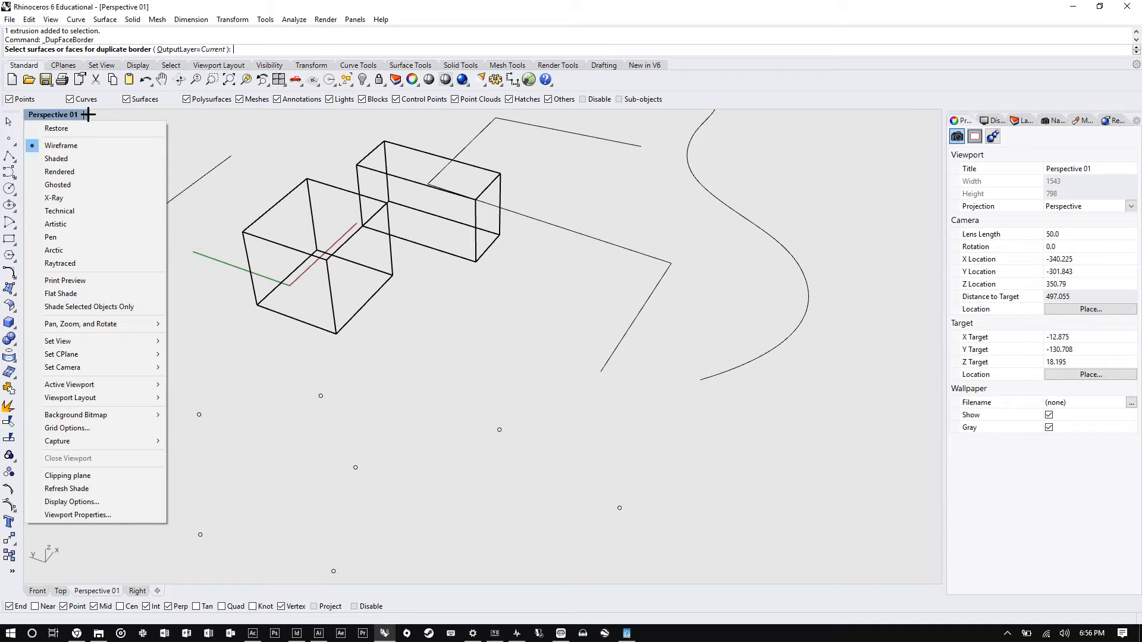
pyautogui.click(78, 159)
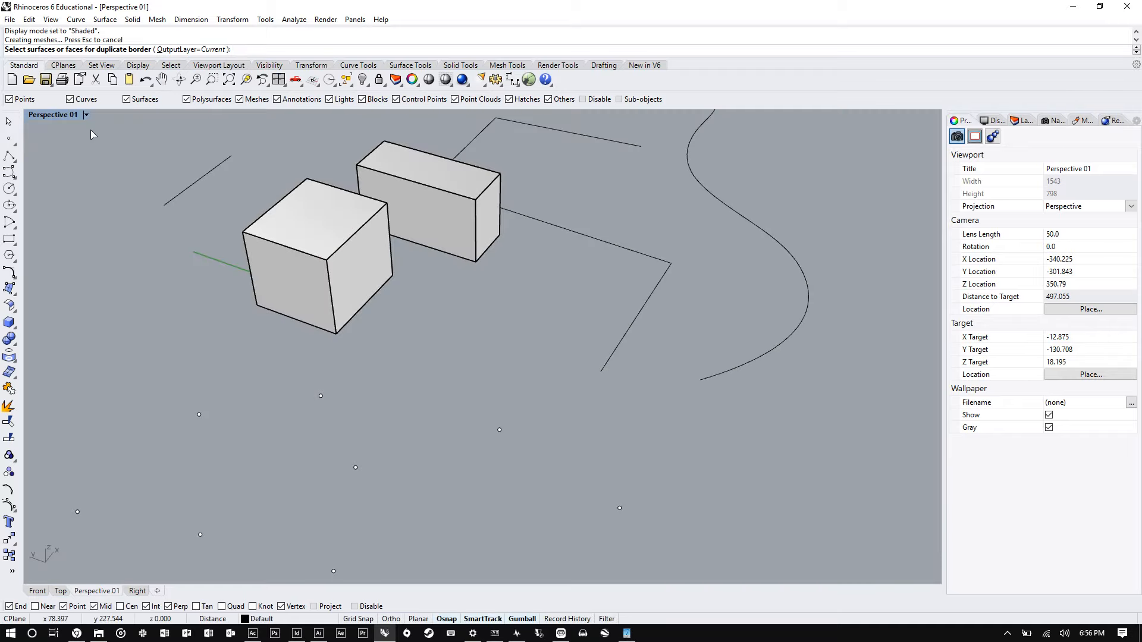
# - Select the top and side faces of both boxes for border duplication
pyautogui.moveTo(91, 130); pyautogui.dragTo(479, 308, button='right')
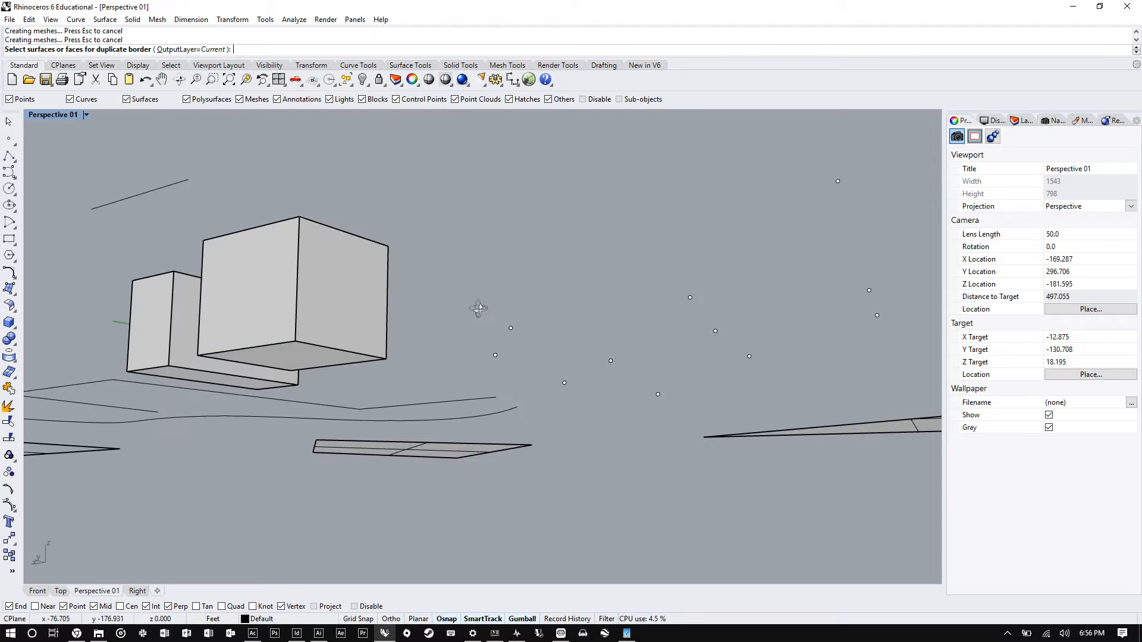
pyautogui.click(350, 230)
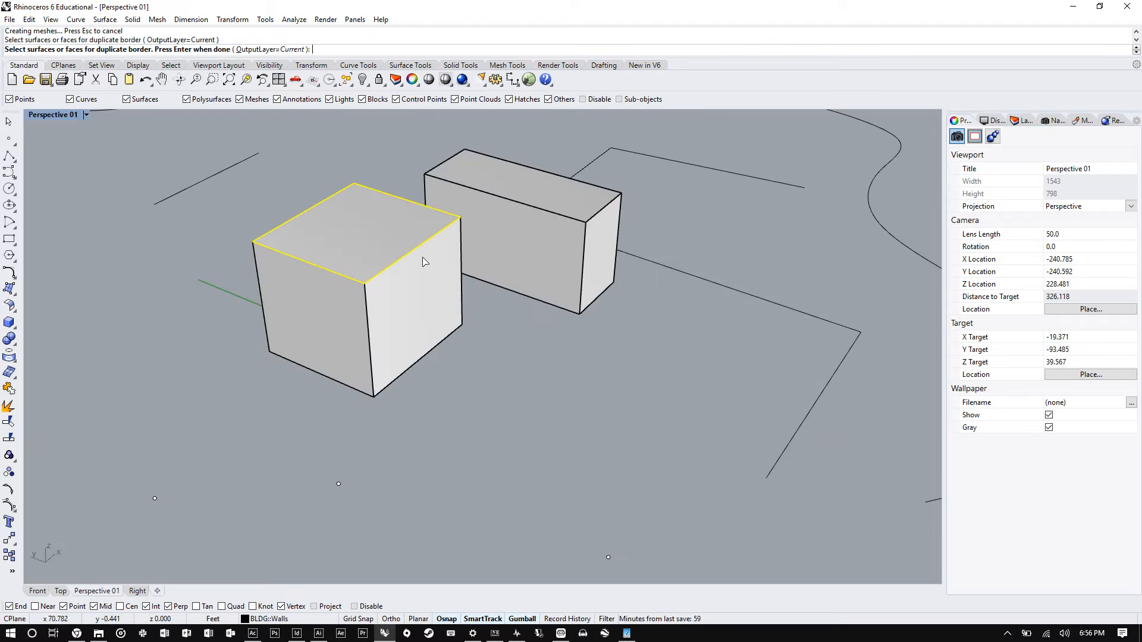
pyautogui.click(423, 262)
pyautogui.click(531, 230)
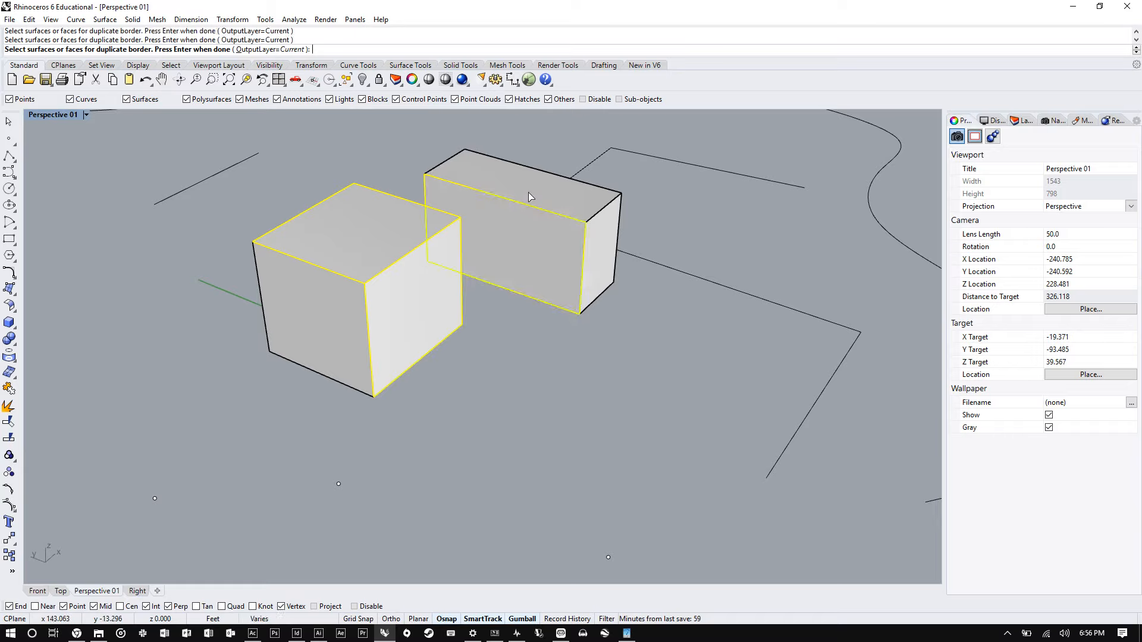
pyautogui.click(527, 185)
pyautogui.click(605, 271)
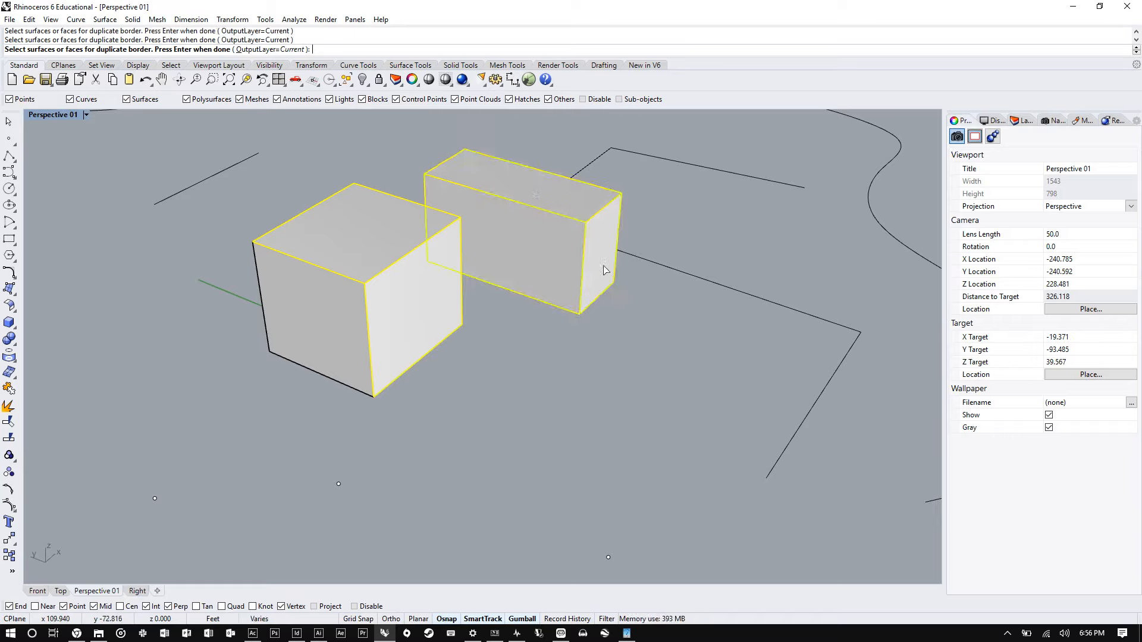
pyautogui.click(322, 313)
pyautogui.moveTo(557, 312); pyautogui.dragTo(349, 247, button='right')
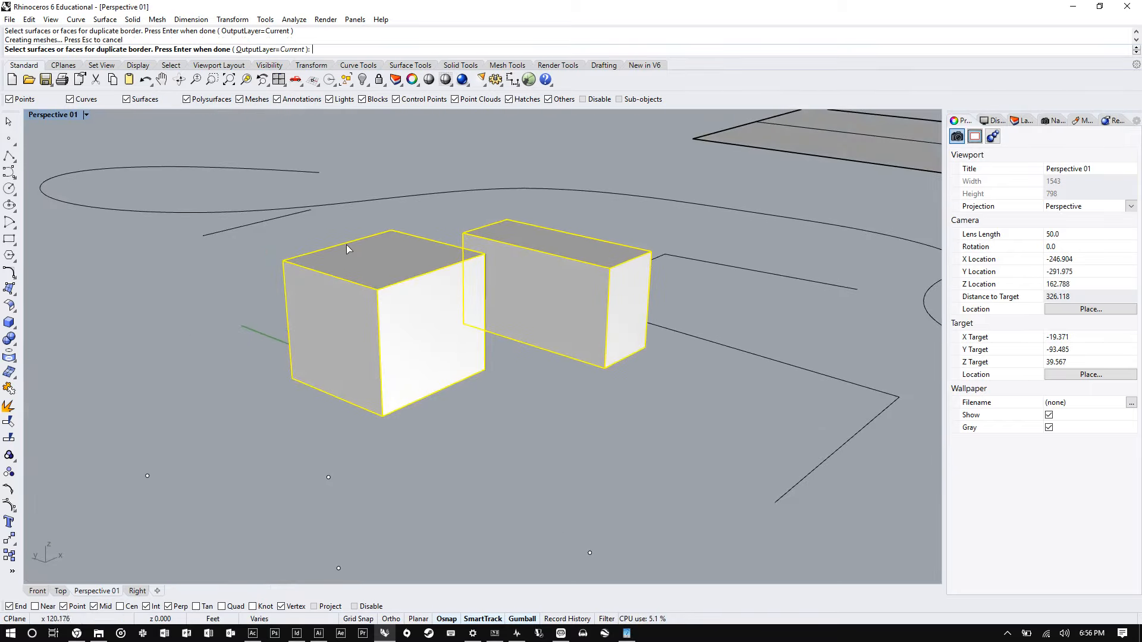
# - Set the output layer to Input and duplicate the borders of the left box's top and front faces
pyautogui.click(255, 50)
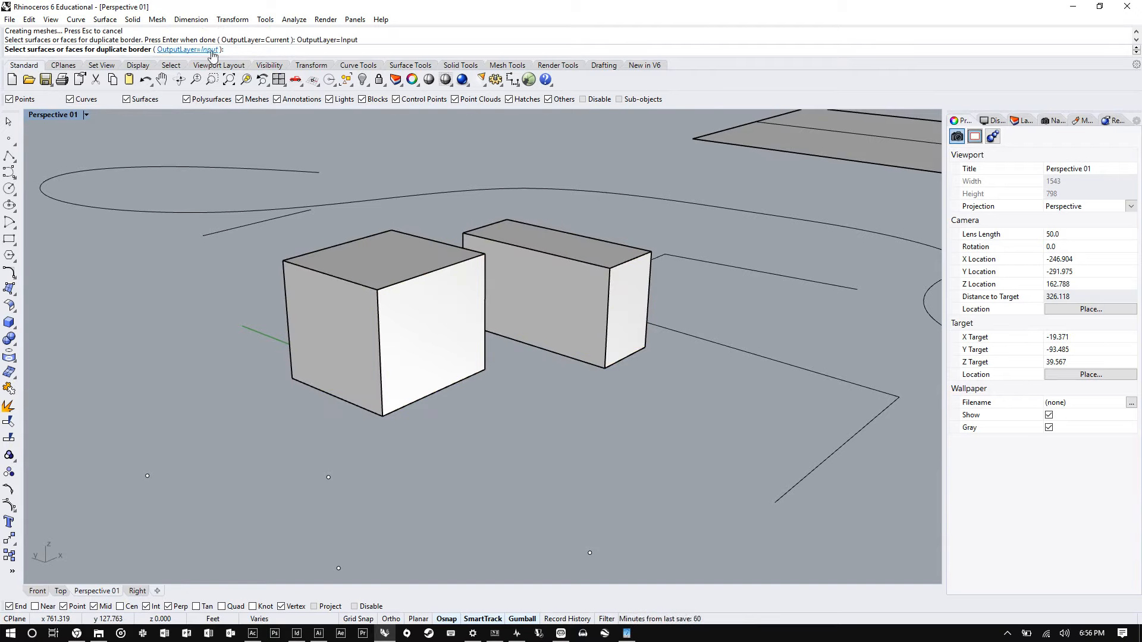
pyautogui.click(375, 280)
pyautogui.click(425, 305)
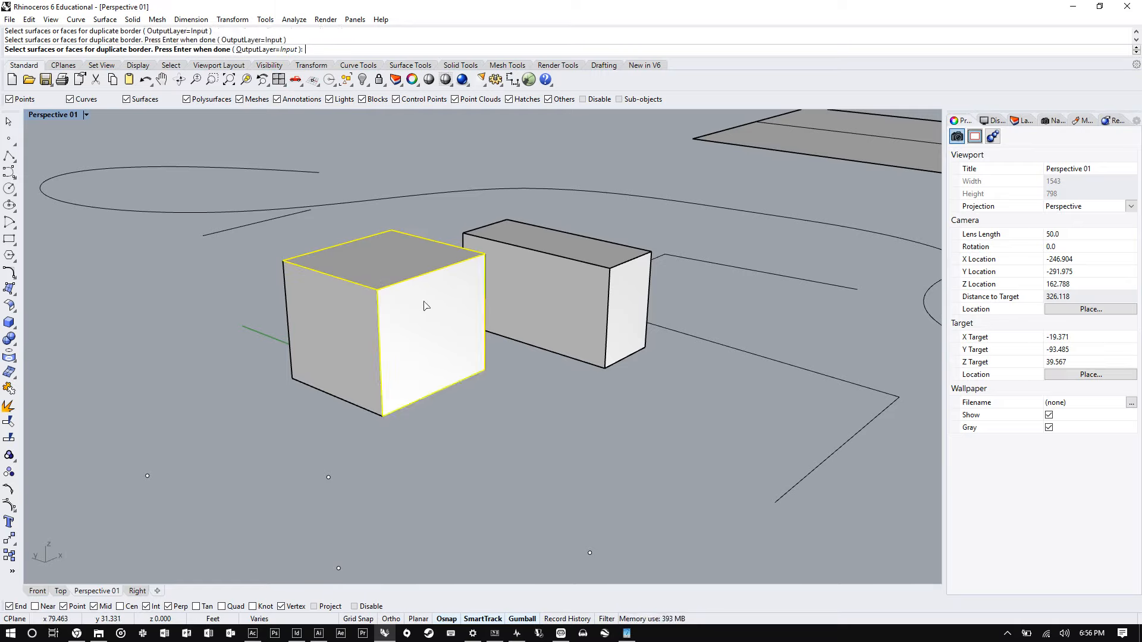
pyautogui.click(1022, 122)
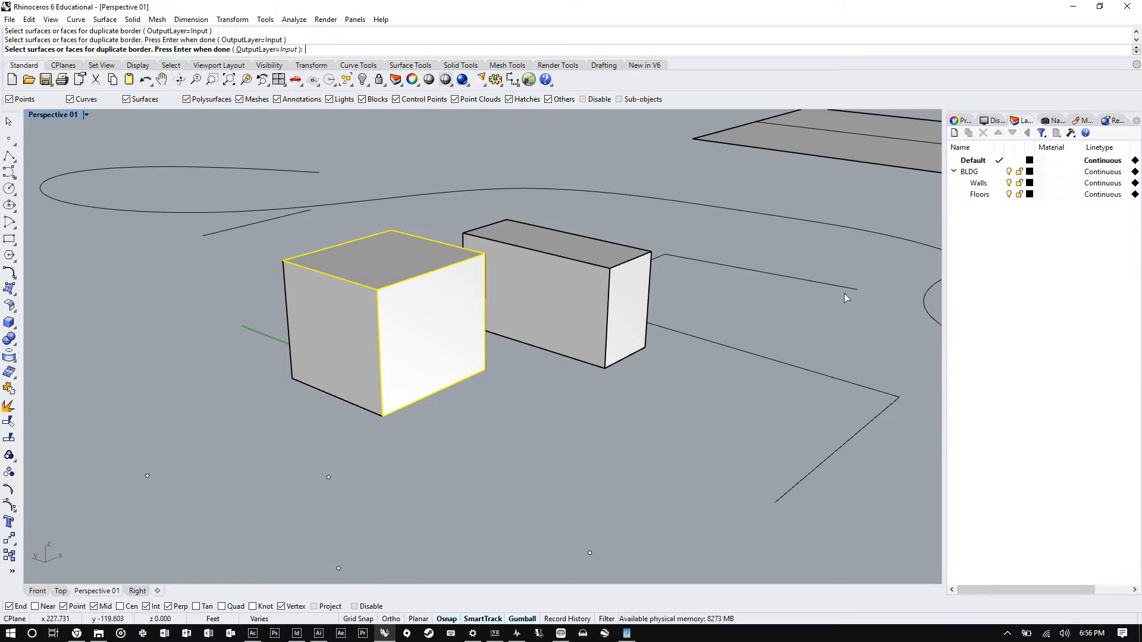
pyautogui.press('Return')
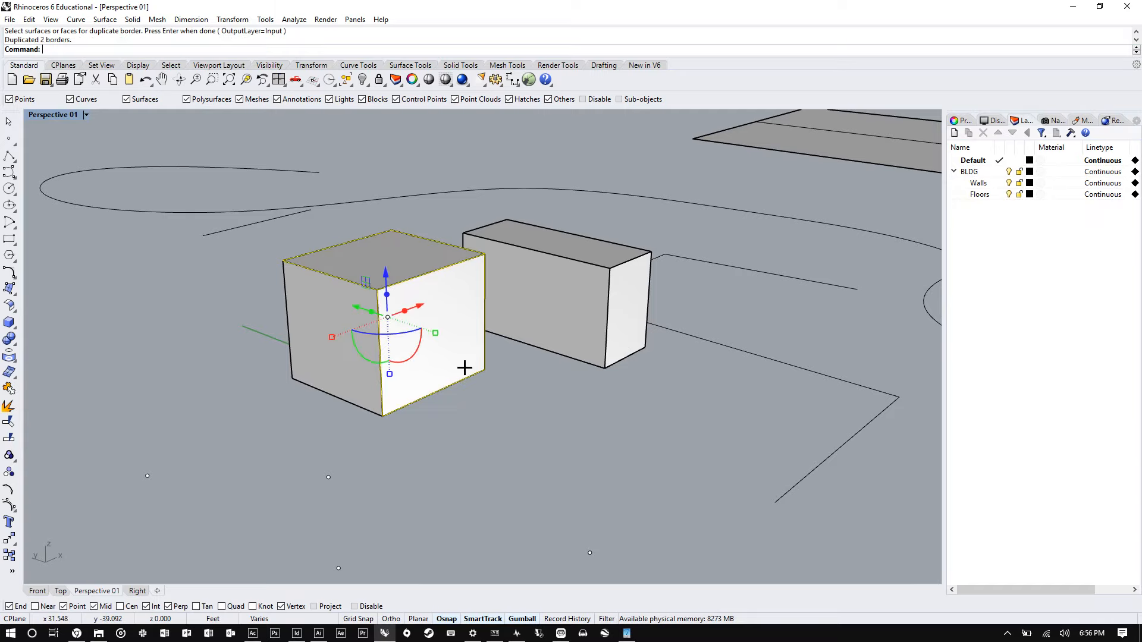
# - Move the two duplicated border curves away from the left box and view their object properties
pyautogui.moveTo(363, 270); pyautogui.dragTo(361, 280, button='right')
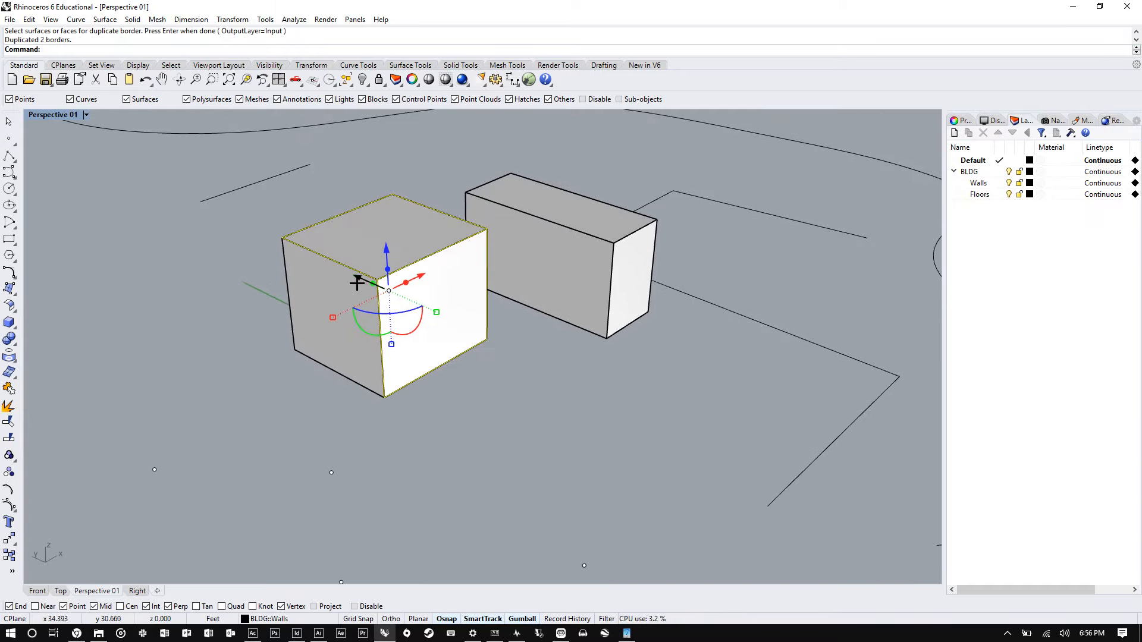
pyautogui.moveTo(360, 278); pyautogui.dragTo(625, 408)
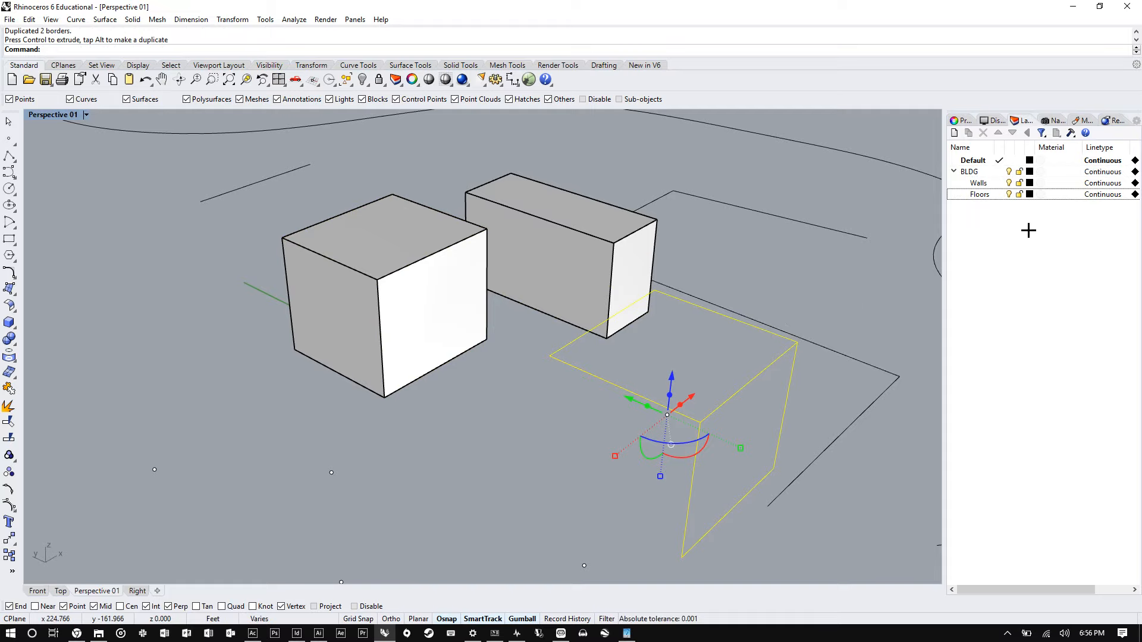
pyautogui.click(961, 122)
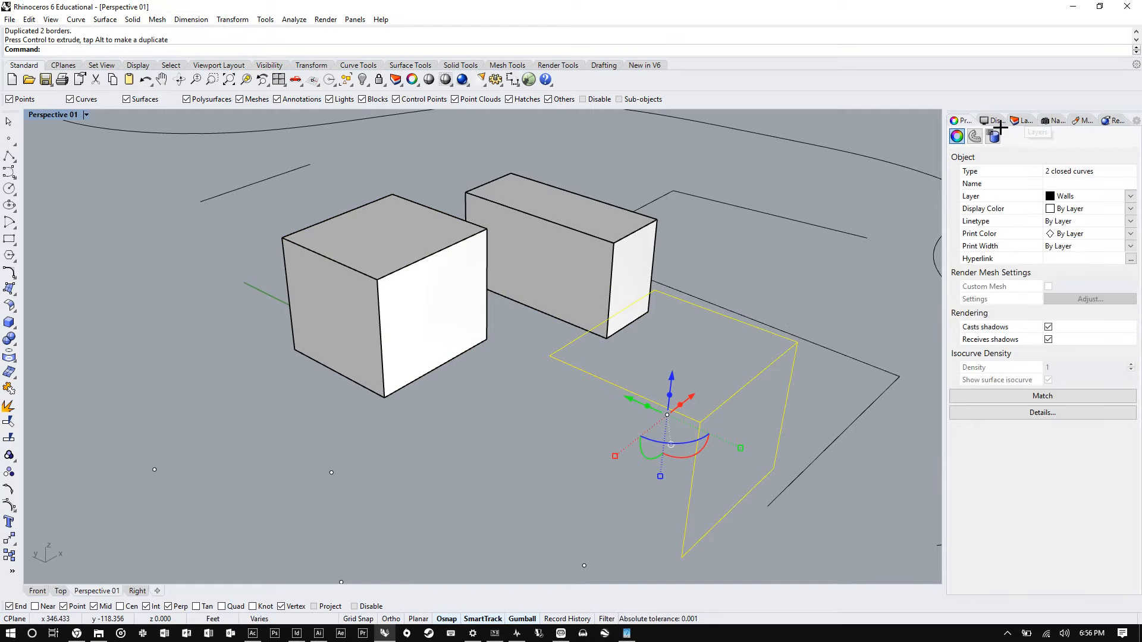
pyautogui.moveTo(484, 304); pyautogui.dragTo(505, 301, button='right')
pyautogui.moveTo(736, 373); pyautogui.dragTo(533, 411, button='right')
pyautogui.click(533, 410)
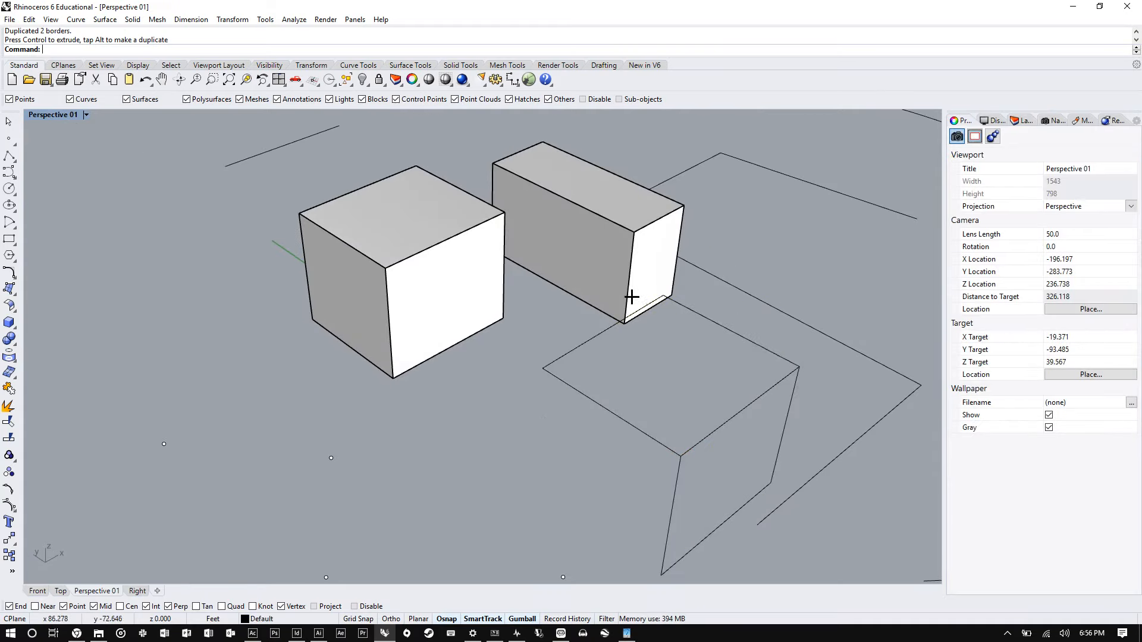
pyautogui.moveTo(627, 301)
pyautogui.mouseDown(button='right')
pyautogui.moveTo(687, 369)
pyautogui.moveTo(612, 304)
pyautogui.mouseUp(button='right')
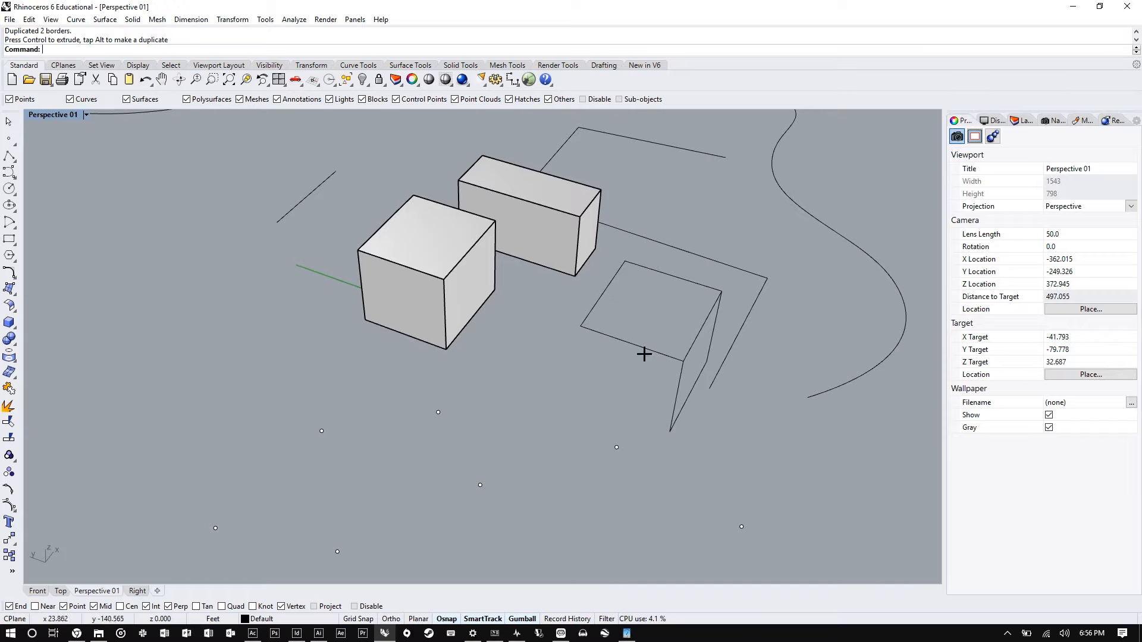
pyautogui.moveTo(644, 354); pyautogui.dragTo(609, 351, button='right')
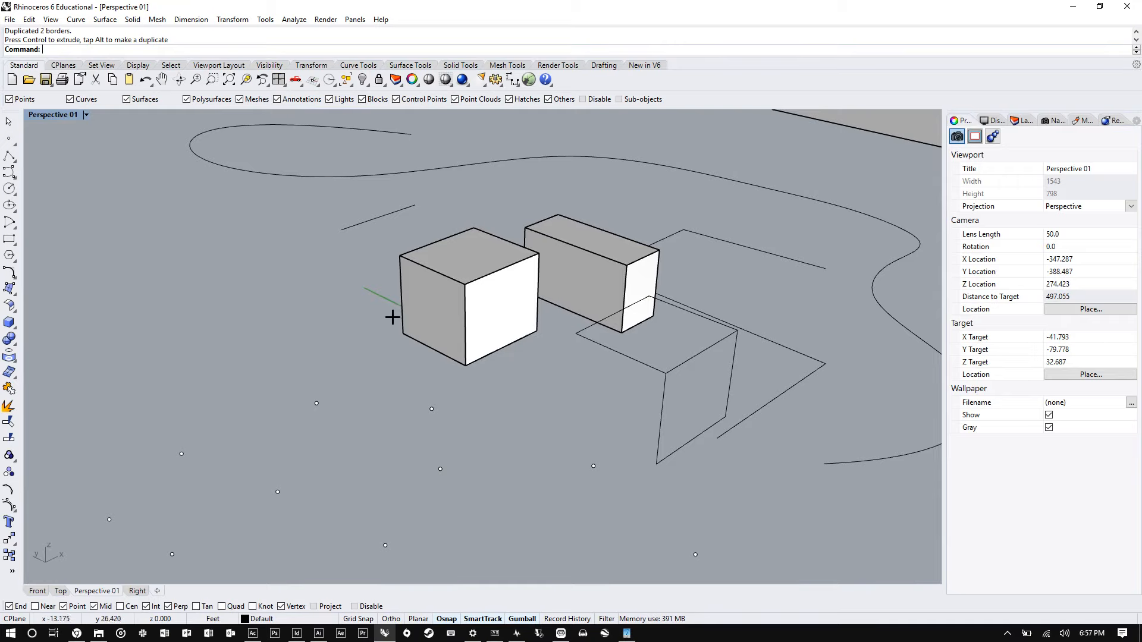
pyautogui.scroll(-10, 390, 316)
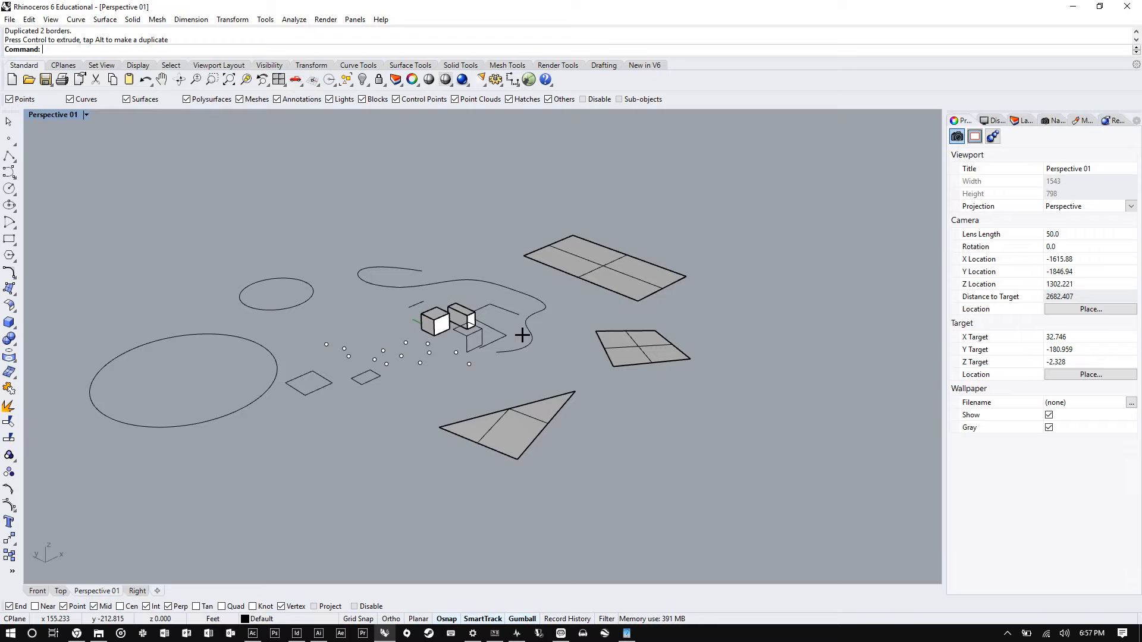
pyautogui.scroll(8, 506, 334)
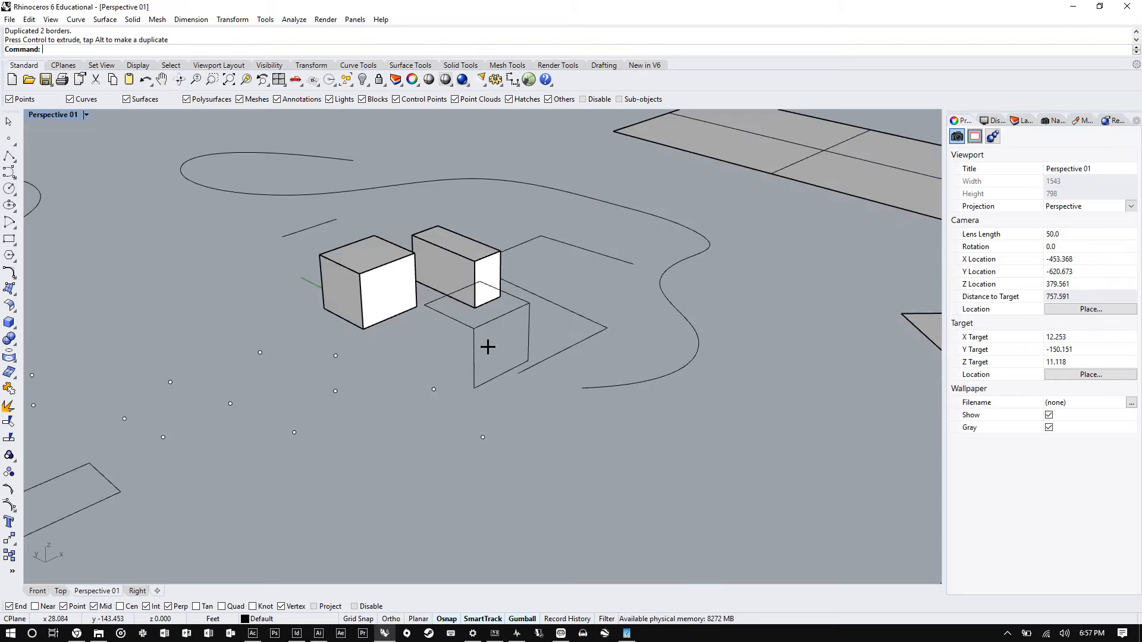
pyautogui.scroll(3, 357, 264)
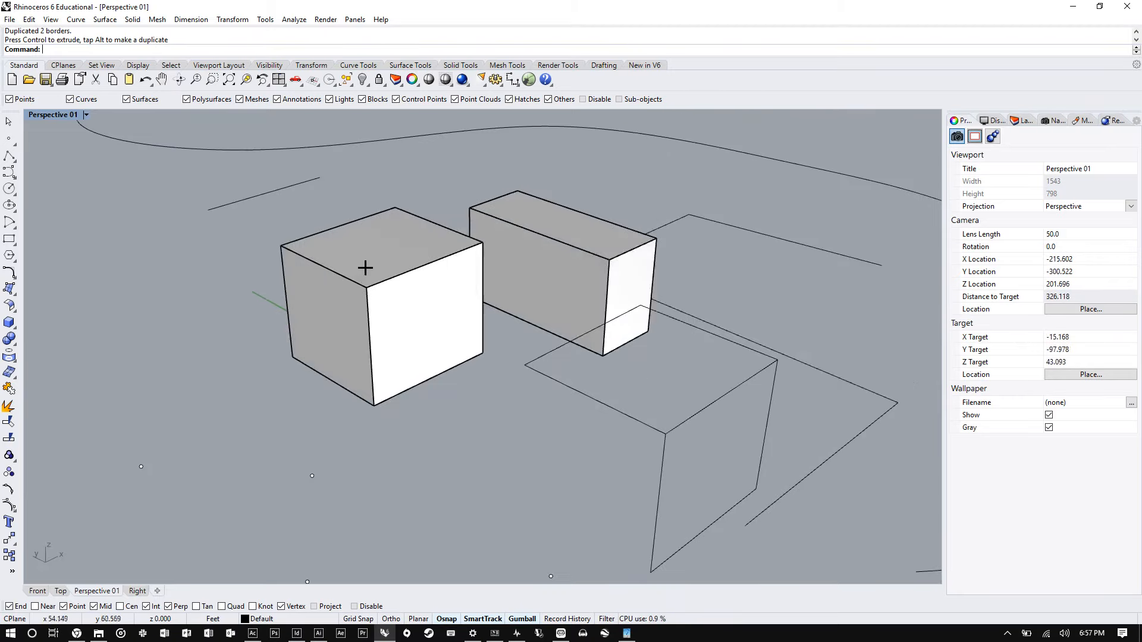
pyautogui.click(367, 265)
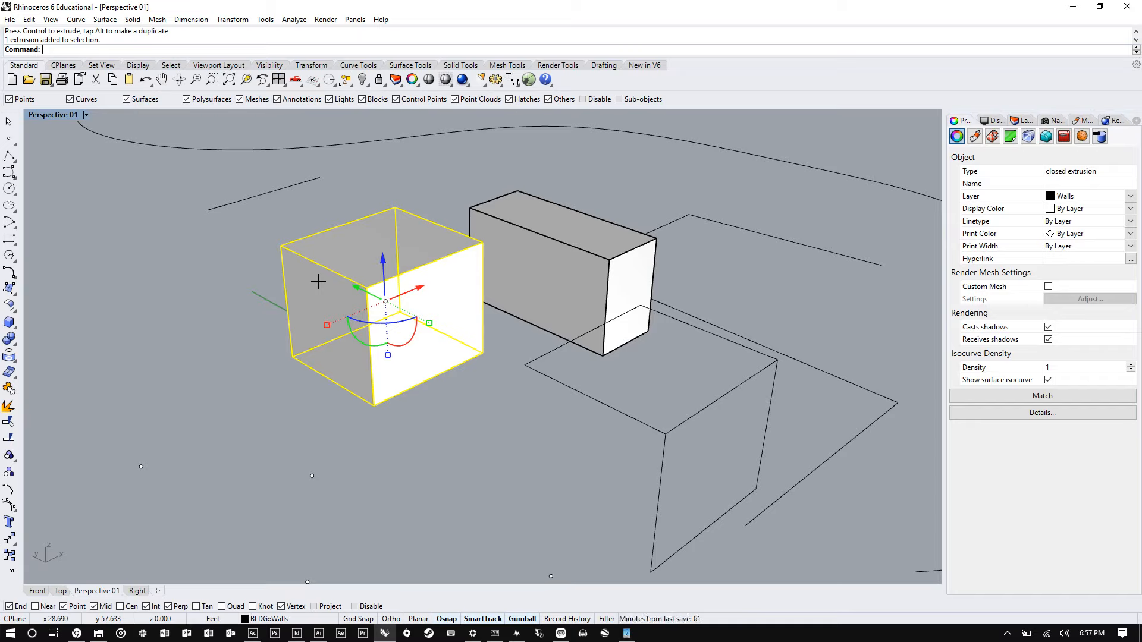
pyautogui.click(75, 20)
pyautogui.moveTo(137, 409)
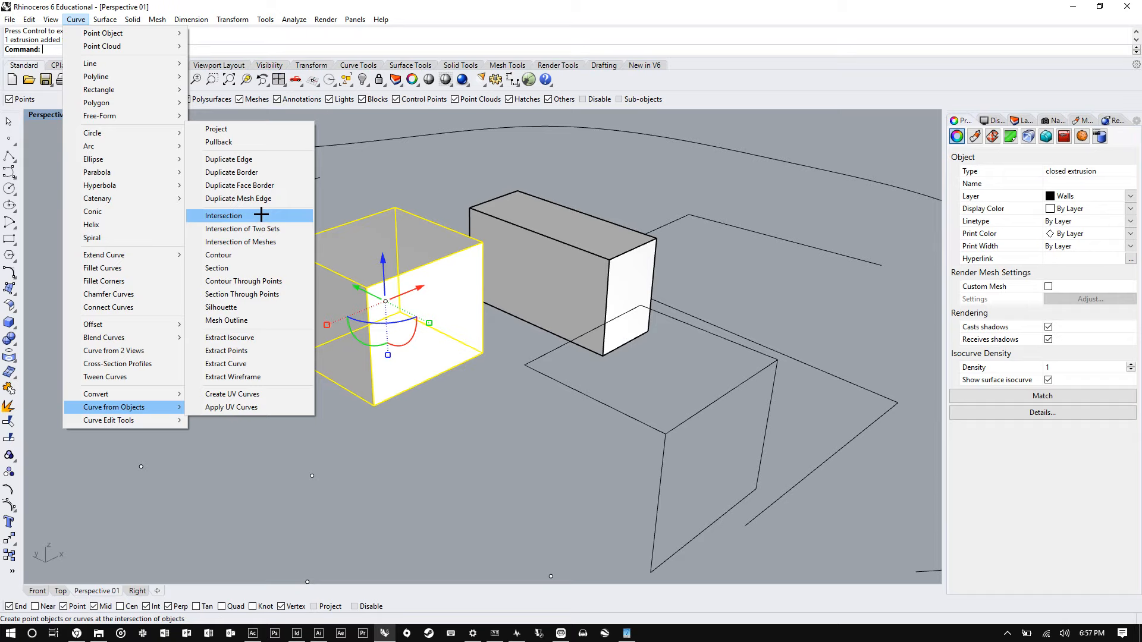
pyautogui.click(413, 176)
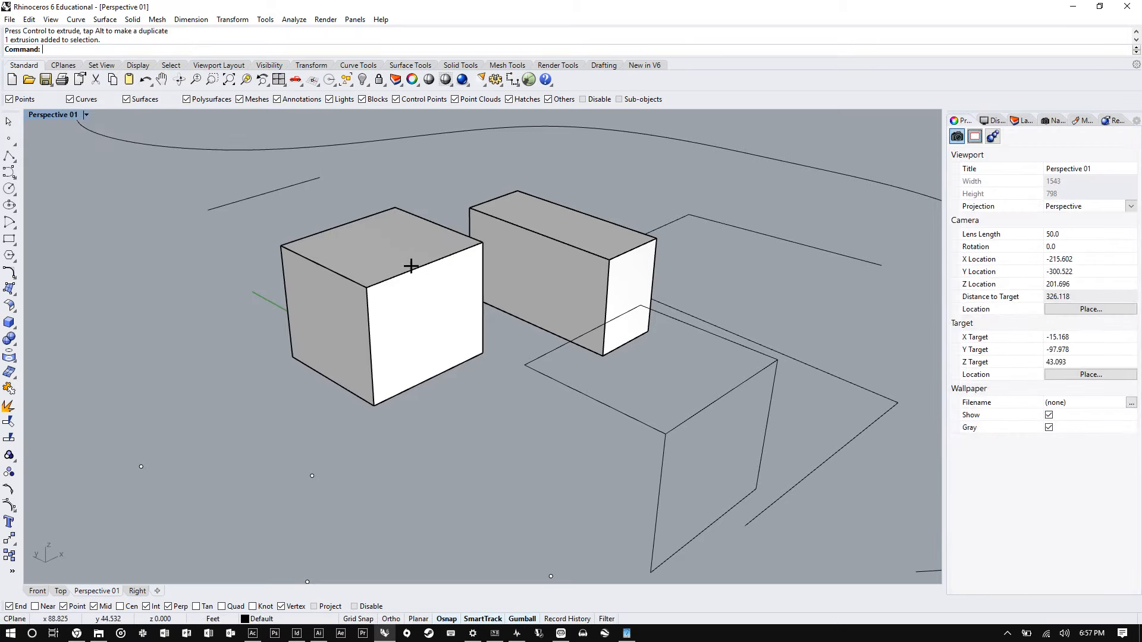
# - Move the left box upward and across so it overlaps the other box
pyautogui.click(406, 267)
pyautogui.moveTo(417, 287); pyautogui.dragTo(499, 241)
pyautogui.moveTo(523, 229); pyautogui.dragTo(336, 230, button='right')
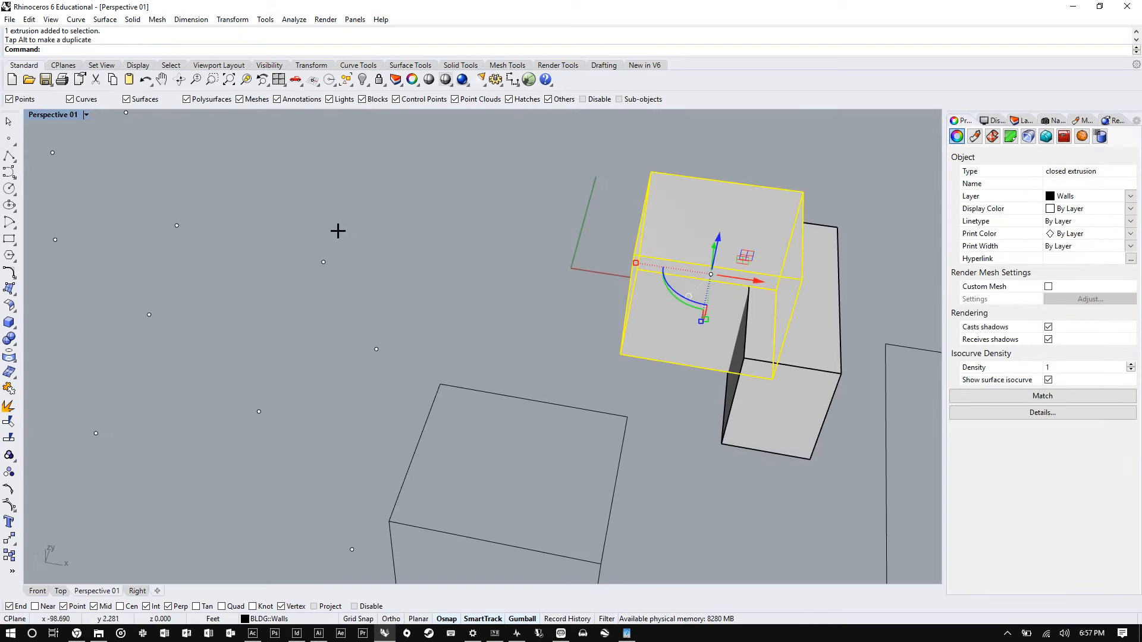
pyautogui.keyDown('shift'); pyautogui.moveTo(797, 286); pyautogui.dragTo(555, 260, button='right'); pyautogui.keyUp('shift')
pyautogui.scroll(6, 555, 259)
pyautogui.moveTo(357, 359); pyautogui.dragTo(351, 471, button='right')
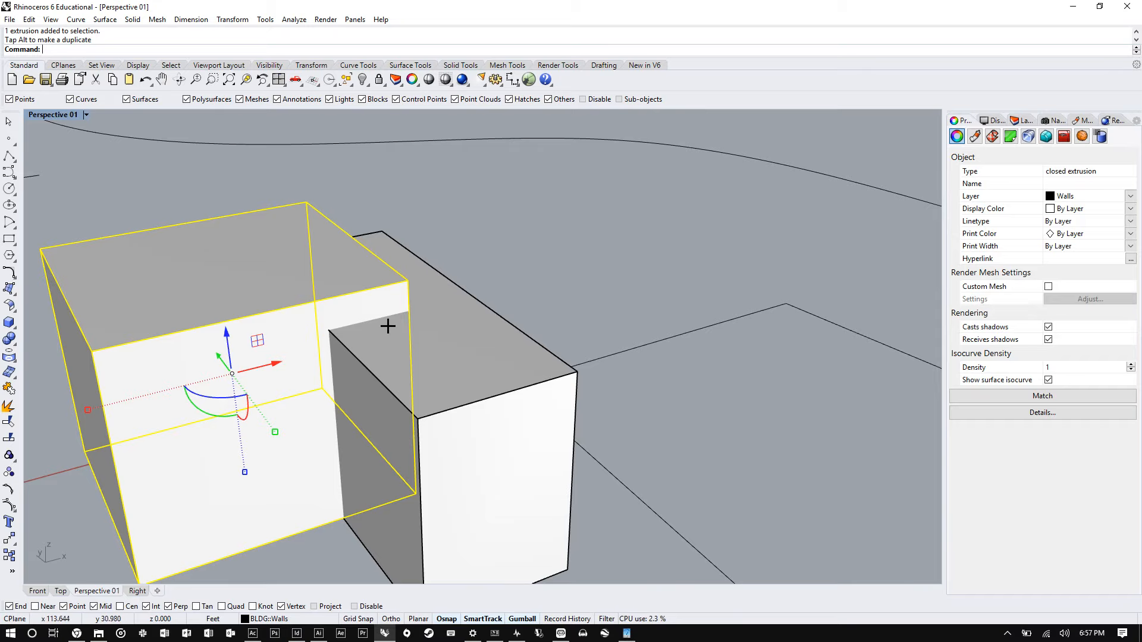
pyautogui.moveTo(390, 324); pyautogui.dragTo(332, 360, button='right')
pyautogui.scroll(-3, 332, 362)
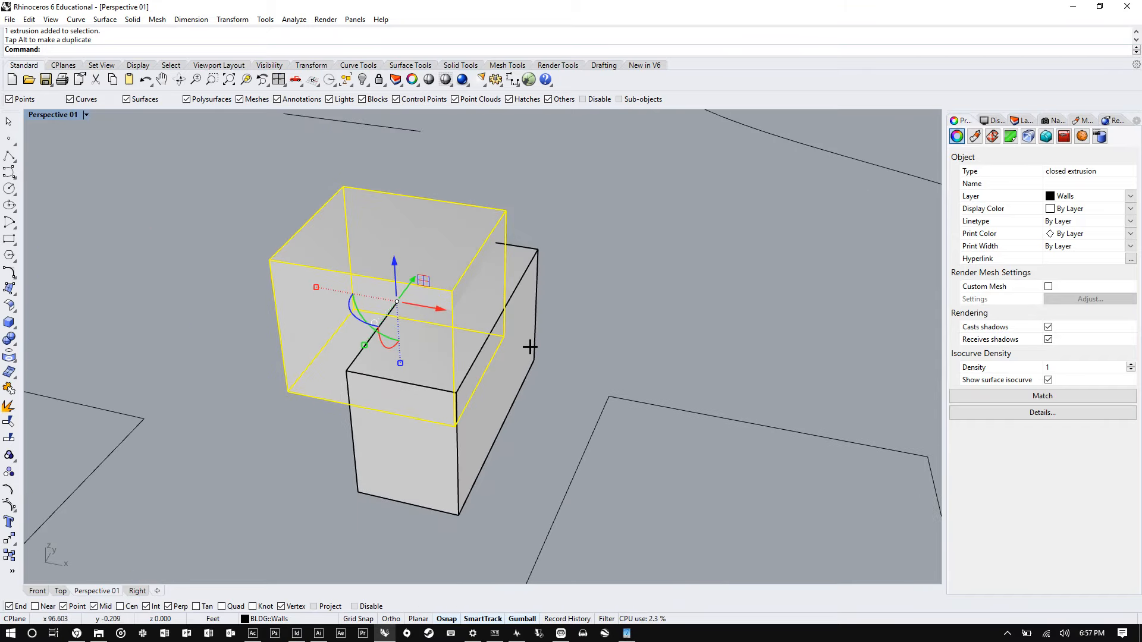
# - Select both boxes and create curves at their intersection
pyautogui.keyDown('shift'); pyautogui.click(535, 321); pyautogui.keyUp('shift')
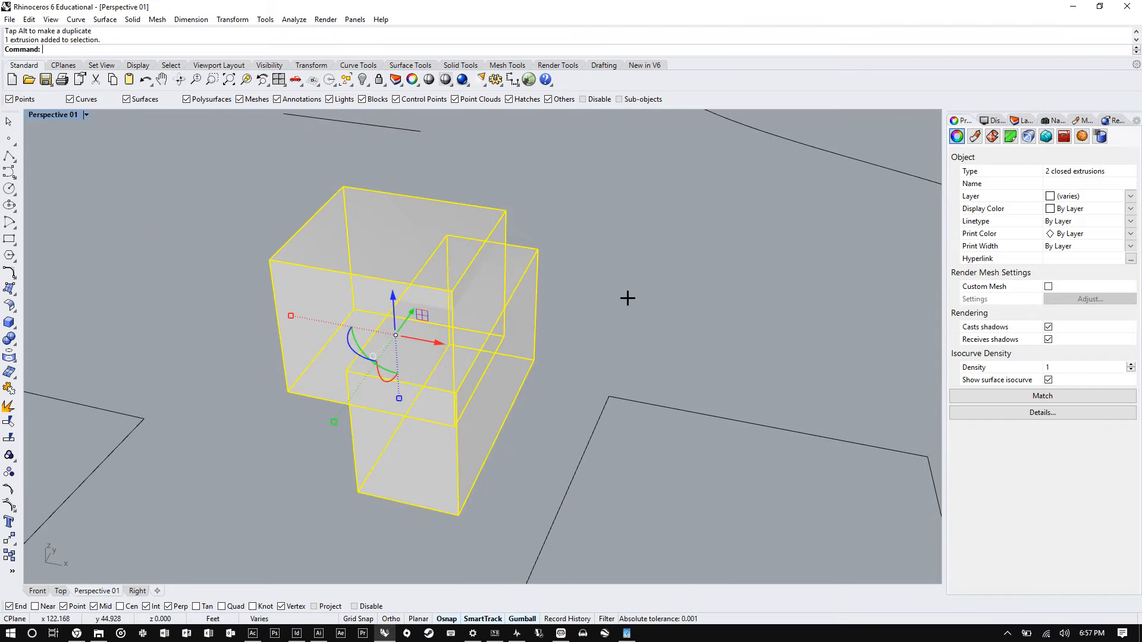
pyautogui.click(76, 19)
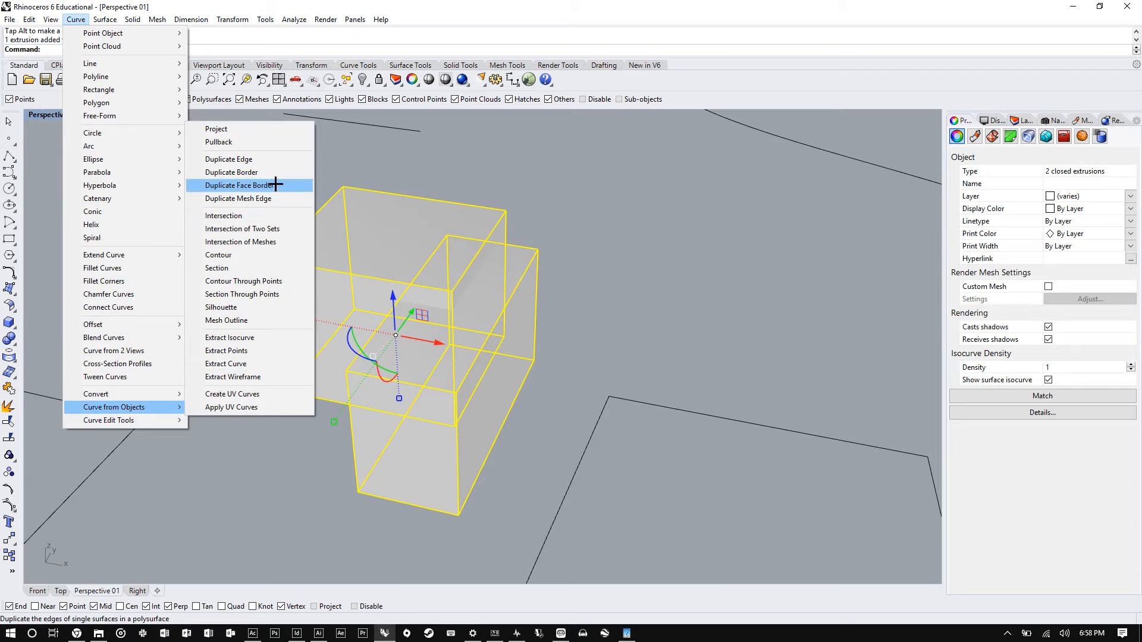
pyautogui.click(268, 216)
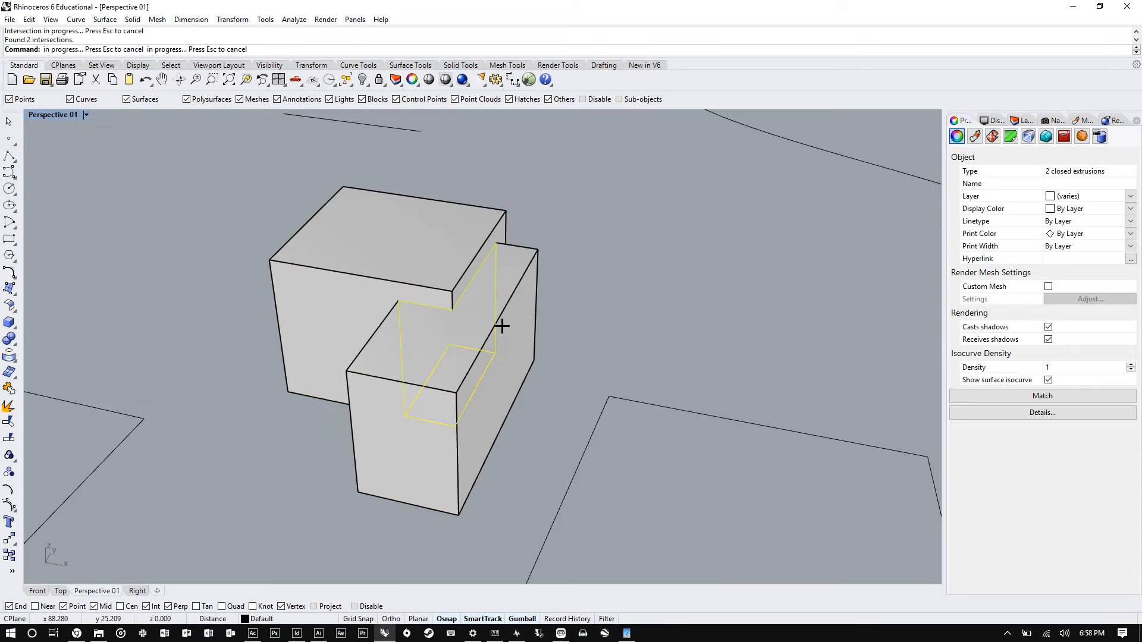
# - Copy both overlapping boxes to the clipboard and paste them back in place
pyautogui.moveTo(427, 365); pyautogui.dragTo(558, 339, button='right')
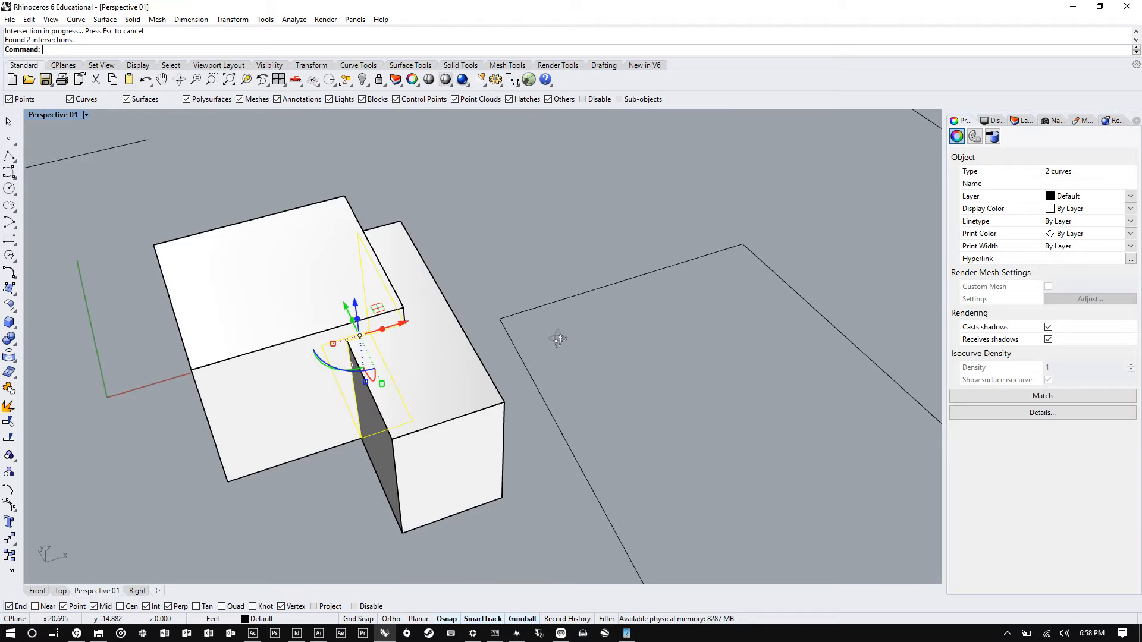
pyautogui.scroll(-5, 179, 253)
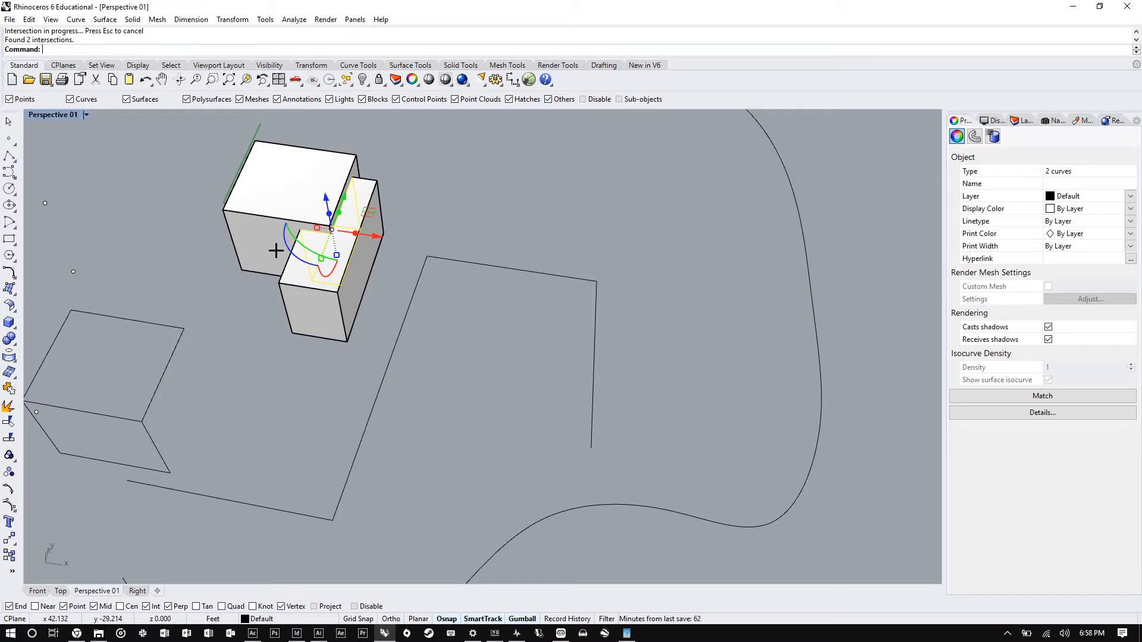
pyautogui.click(276, 250)
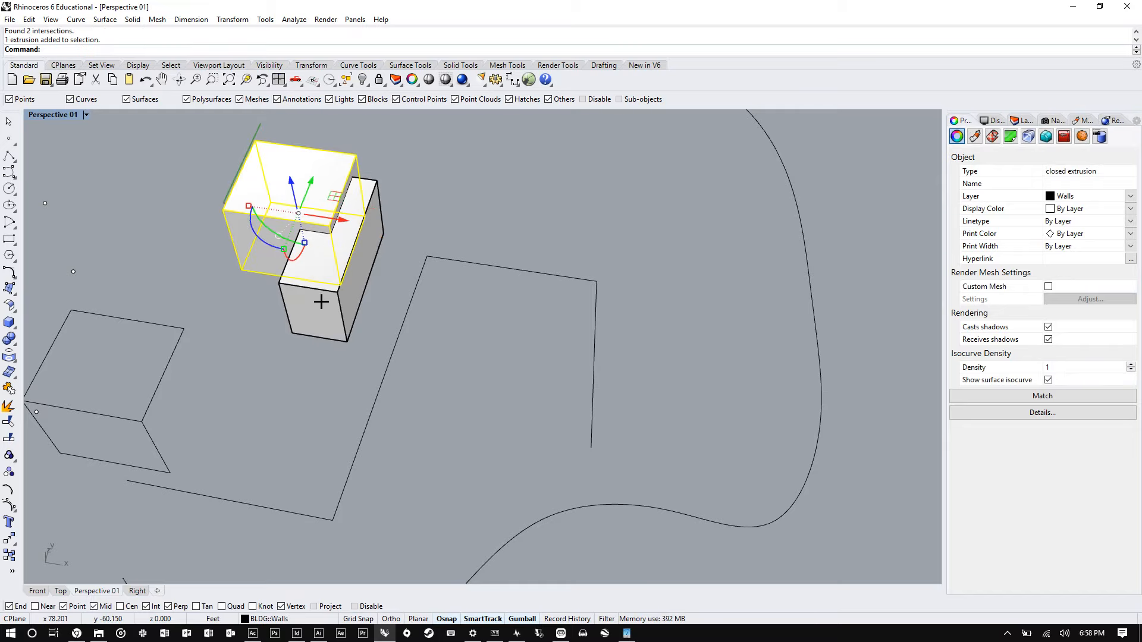
pyautogui.keyDown('shift'); pyautogui.click(321, 302); pyautogui.keyUp('shift')
pyautogui.hotkey('ctrl', 'c')
pyautogui.scroll(-2, 267, 373)
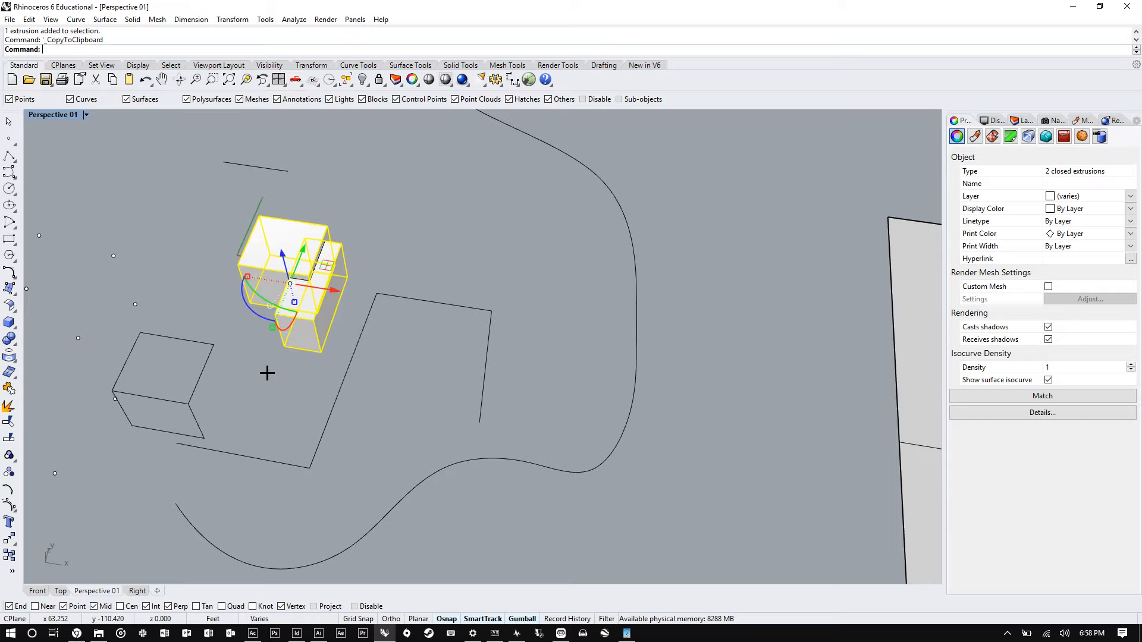
pyautogui.hotkey('ctrl', 'v')
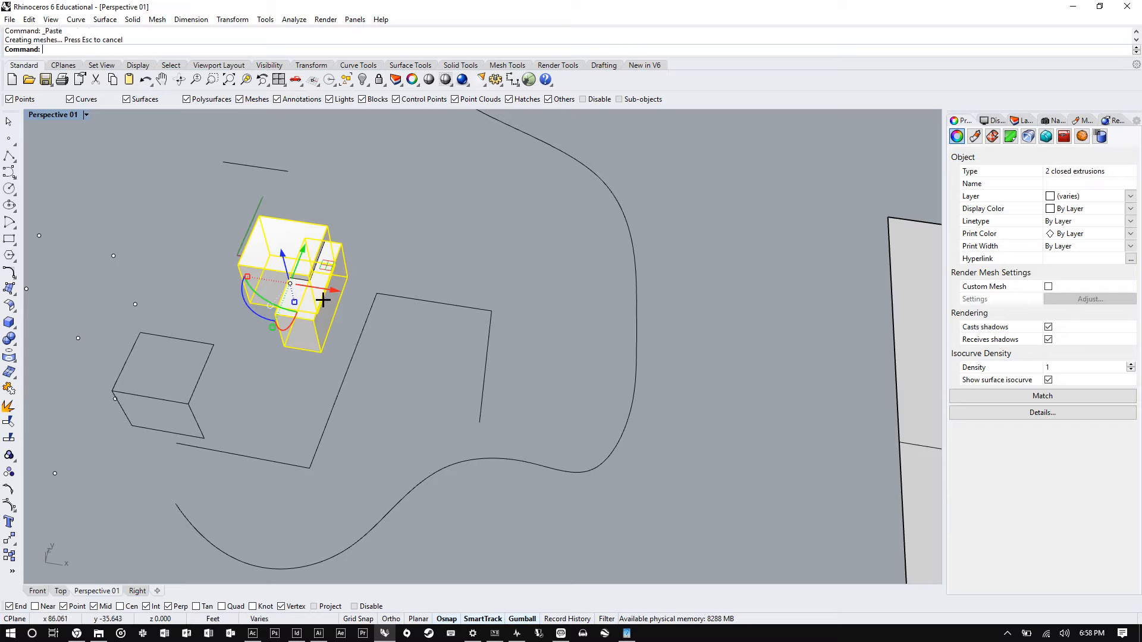
# - Start the Copy command, select both boxes, and place a duplicate at a point farther along the site
pyautogui.moveTo(323, 300); pyautogui.dragTo(812, 349)
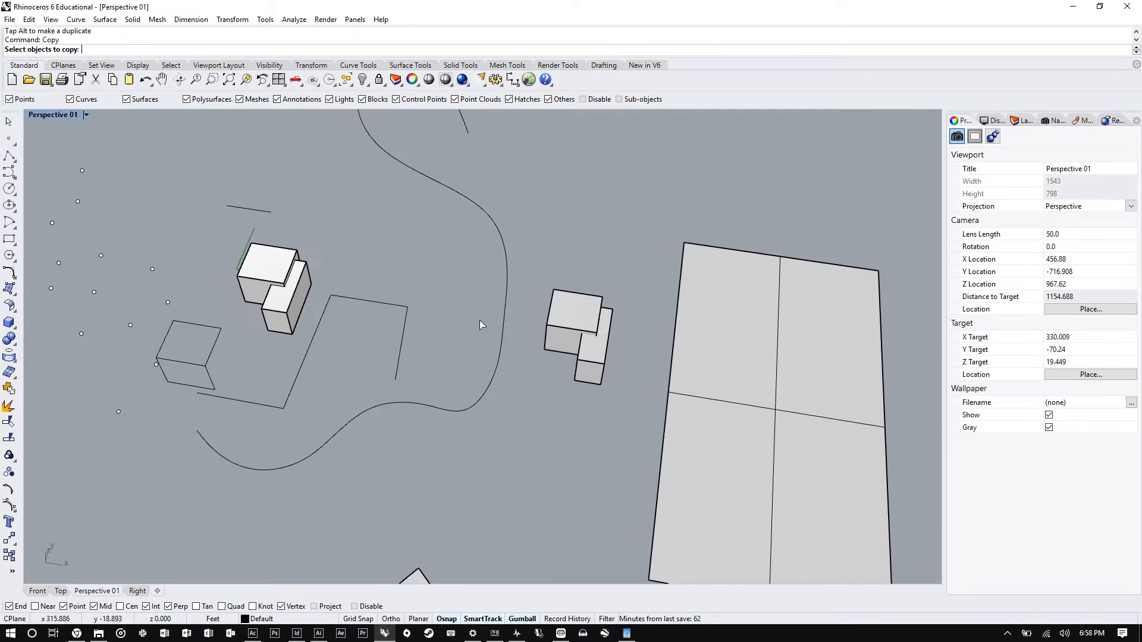
pyautogui.click(273, 313)
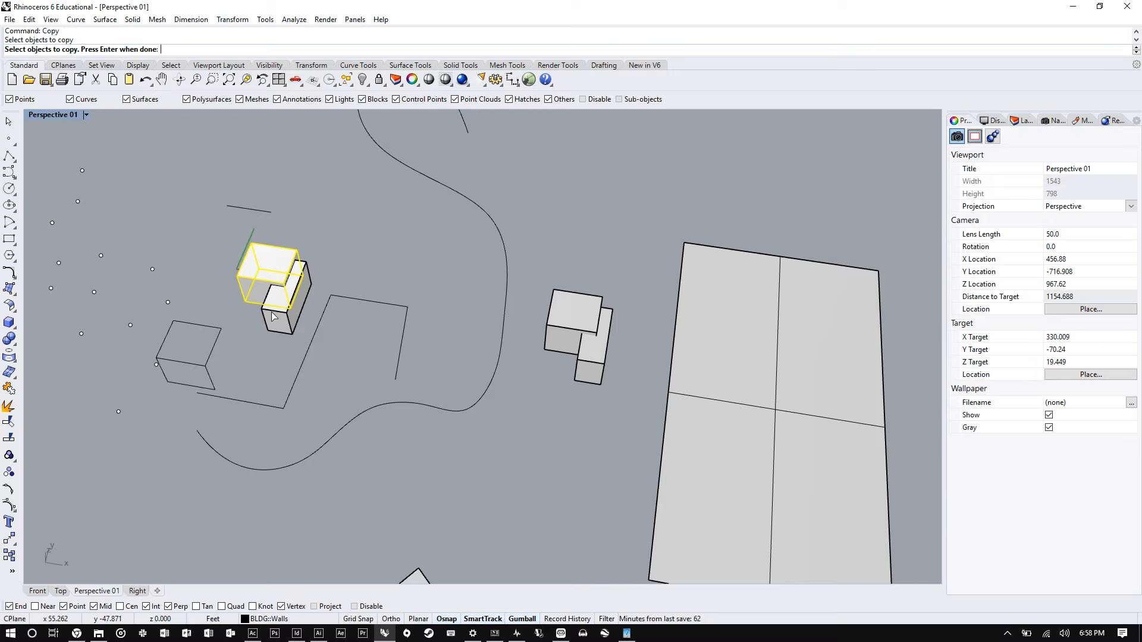
pyautogui.click(273, 315)
pyautogui.press('Return')
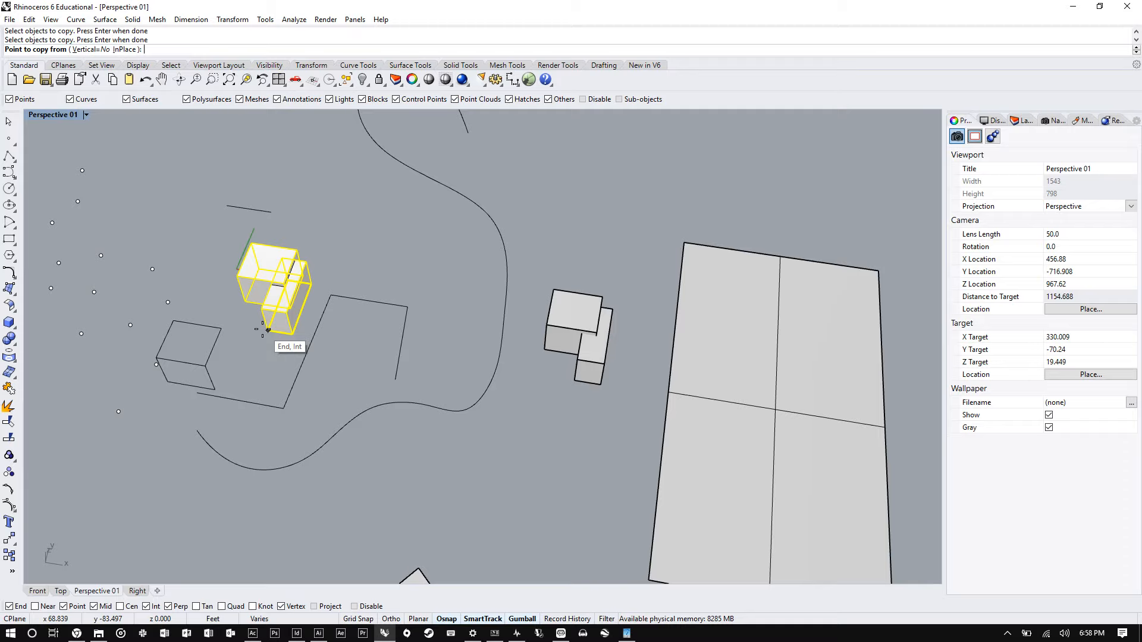
pyautogui.click(267, 330)
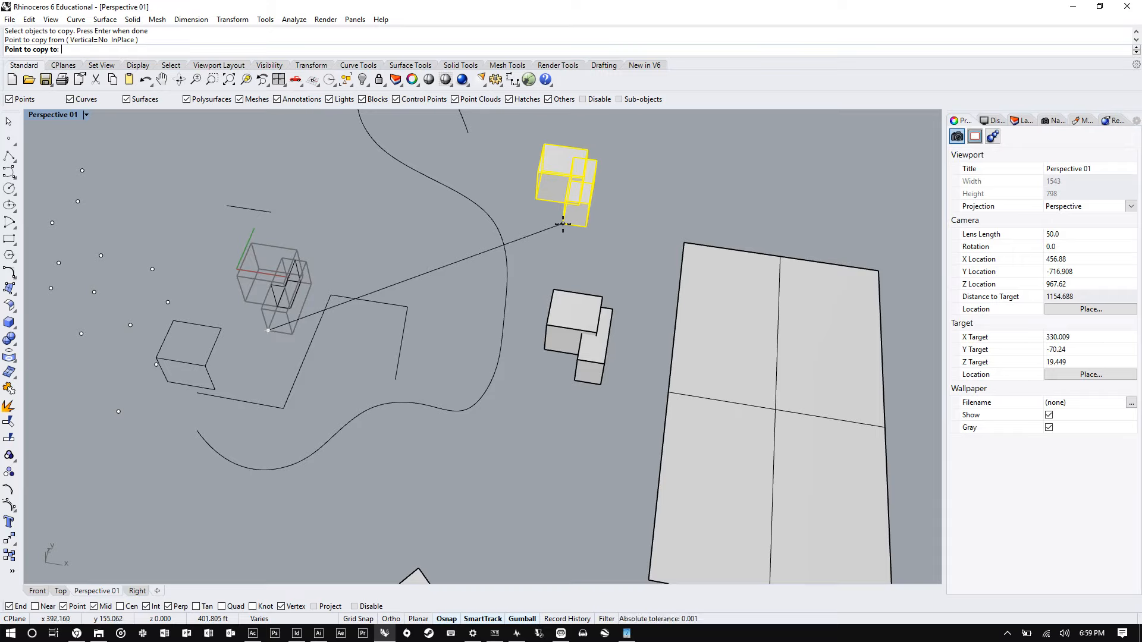
pyautogui.click(562, 223)
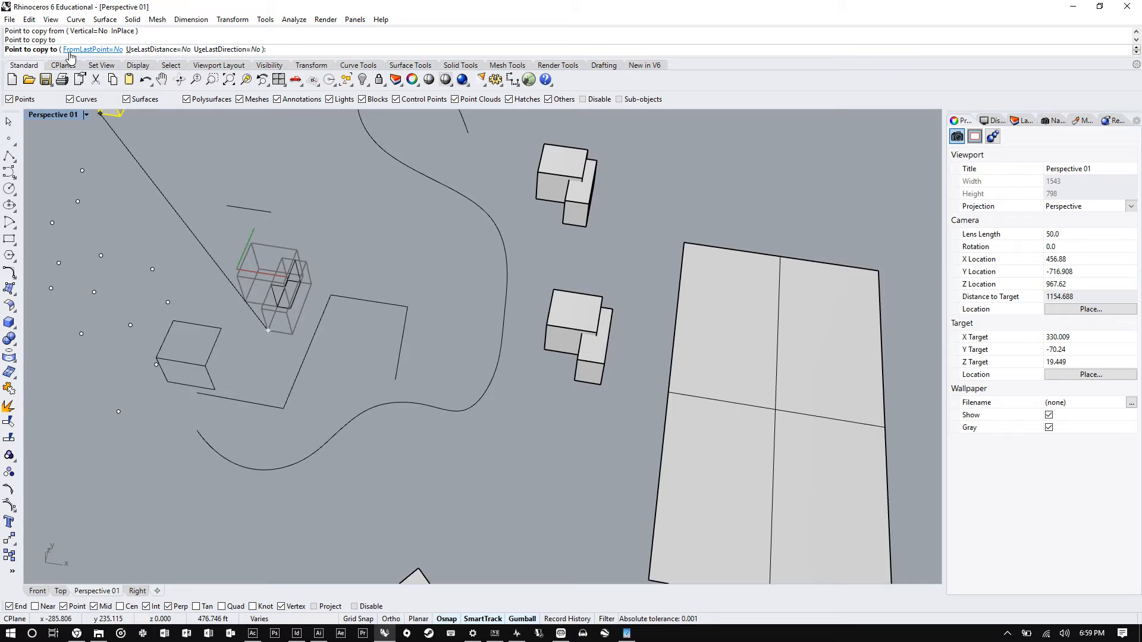
# - Turn on the FromLastPoint option and place several more copies of the boxes, each measured from the previous point
pyautogui.click(104, 49)
pyautogui.scroll(-5, 464, 285)
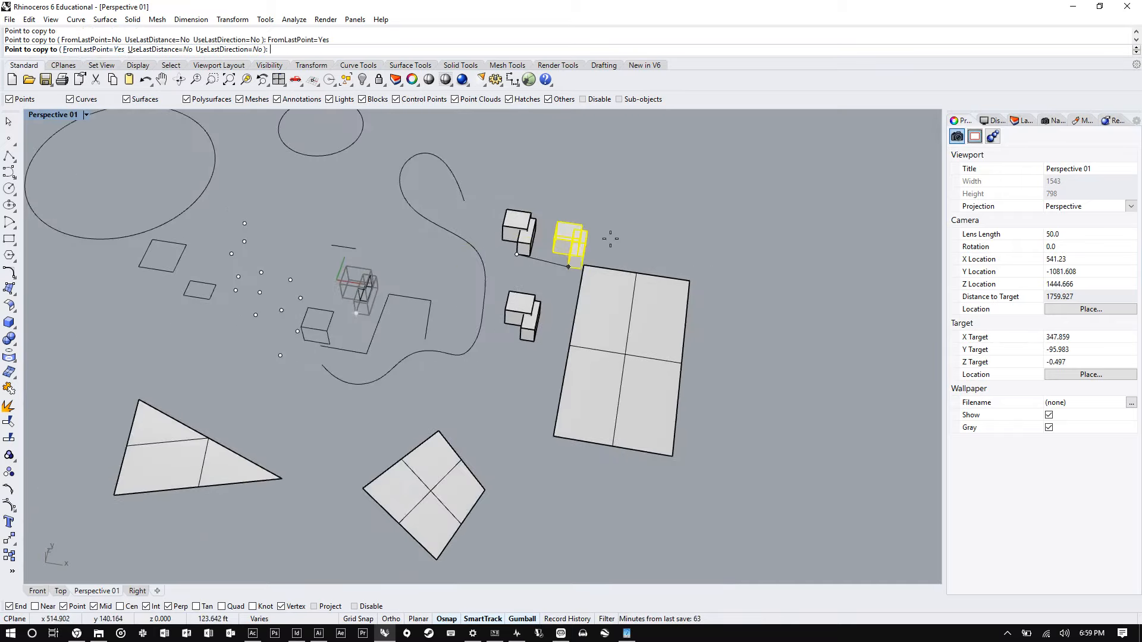
pyautogui.scroll(2, 671, 192)
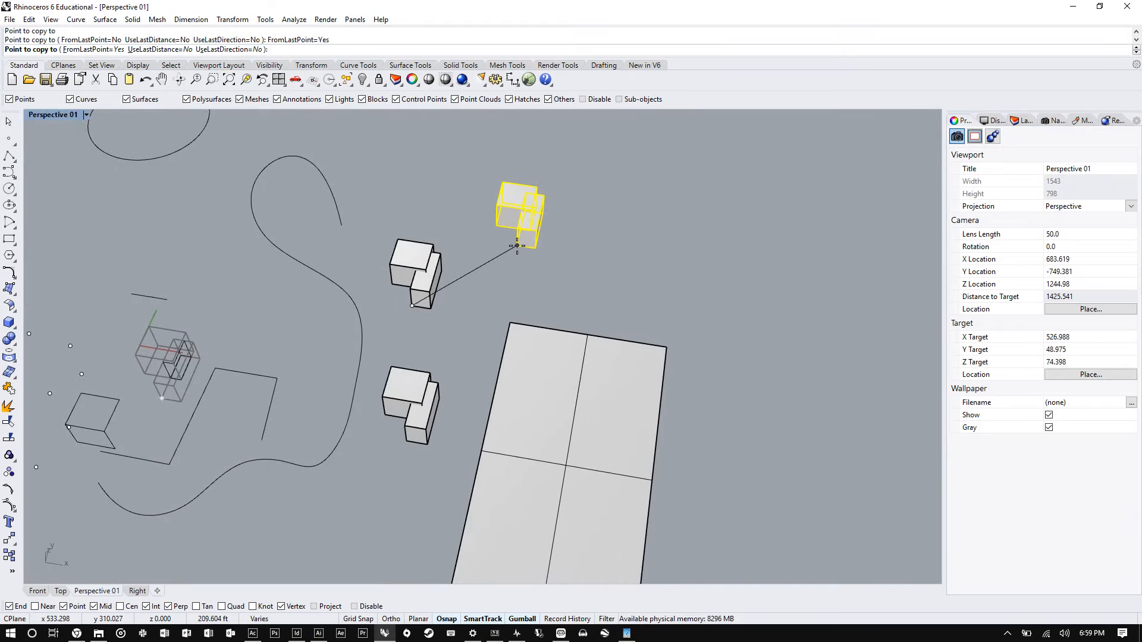
pyautogui.click(517, 245)
pyautogui.click(618, 205)
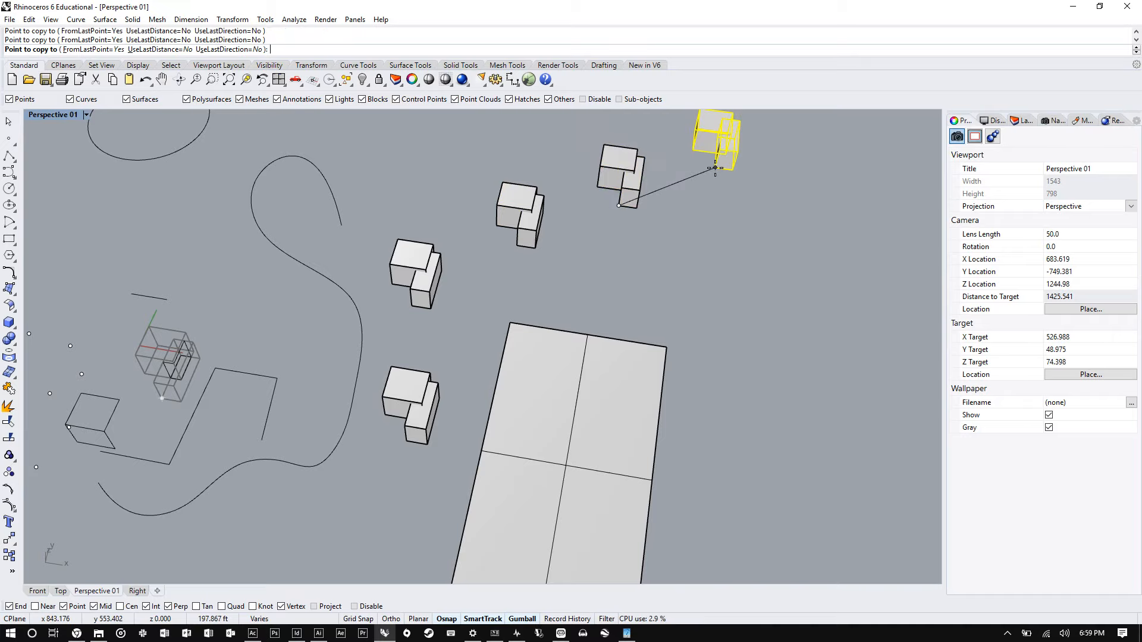
pyautogui.click(725, 165)
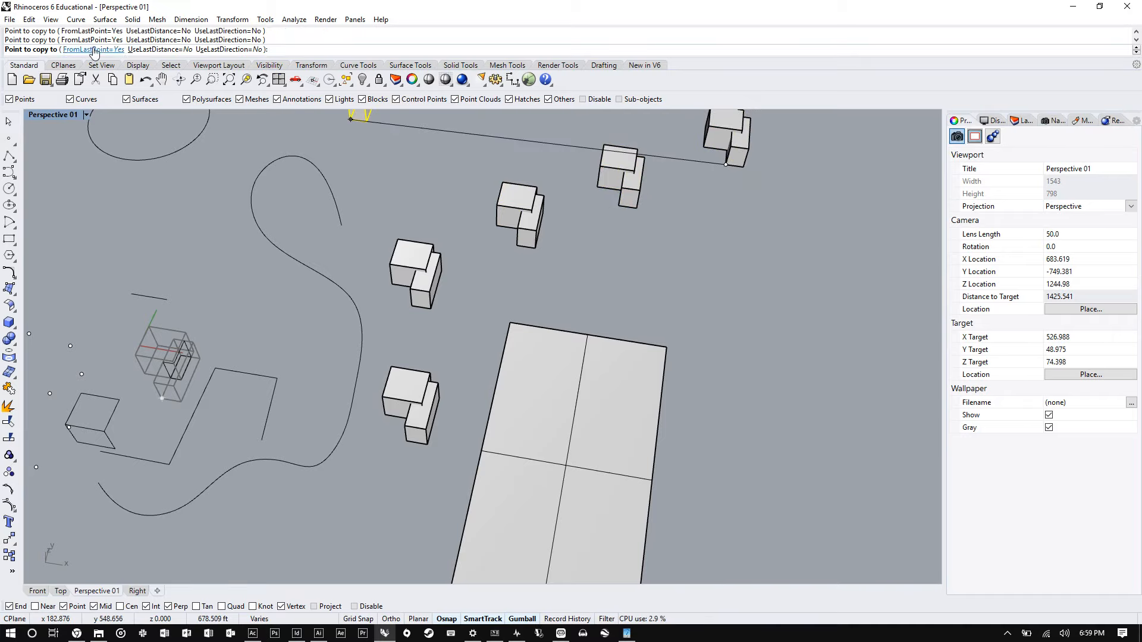
# - Turn FromLastPoint off, switch on Ortho, and place a copy of the boxes at a distance of 20
pyautogui.click(94, 49)
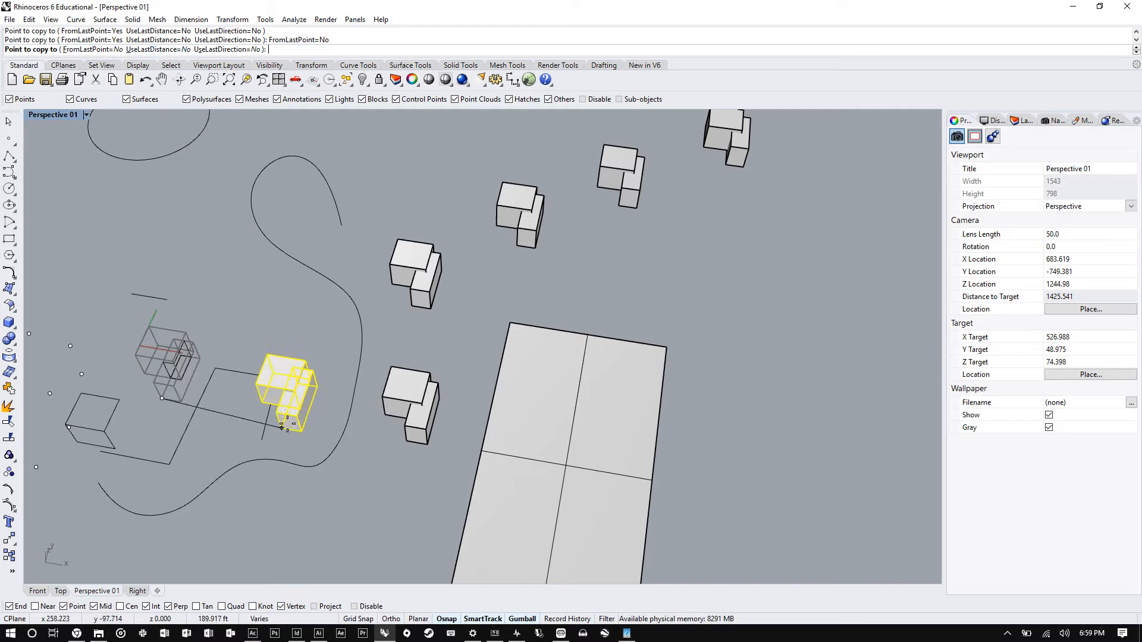
pyautogui.press('F8')
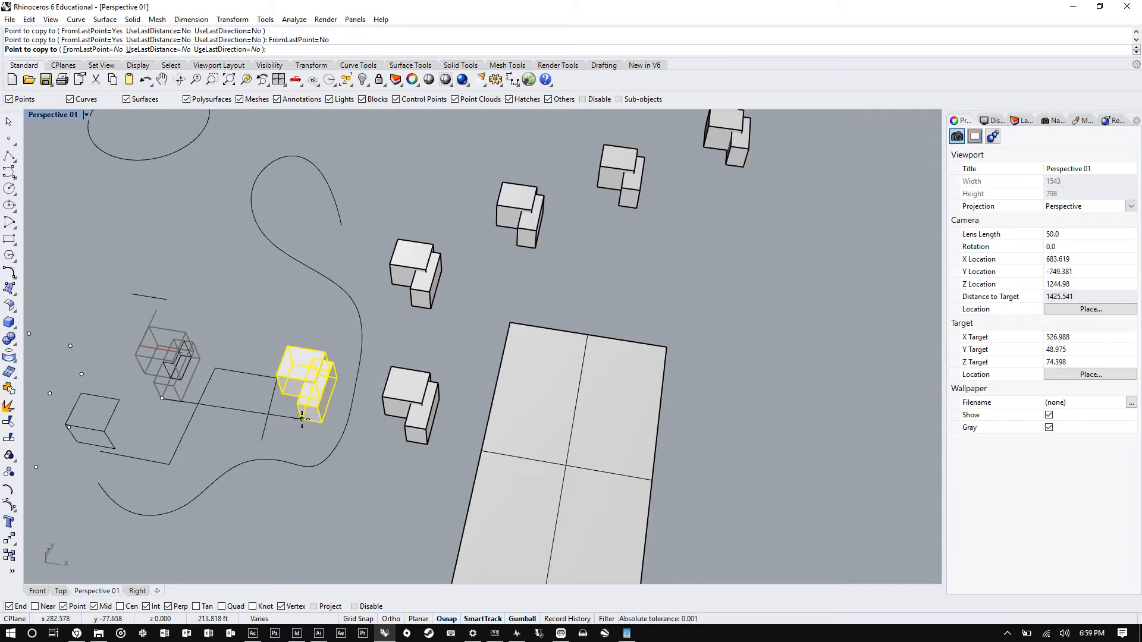
pyautogui.write('10')
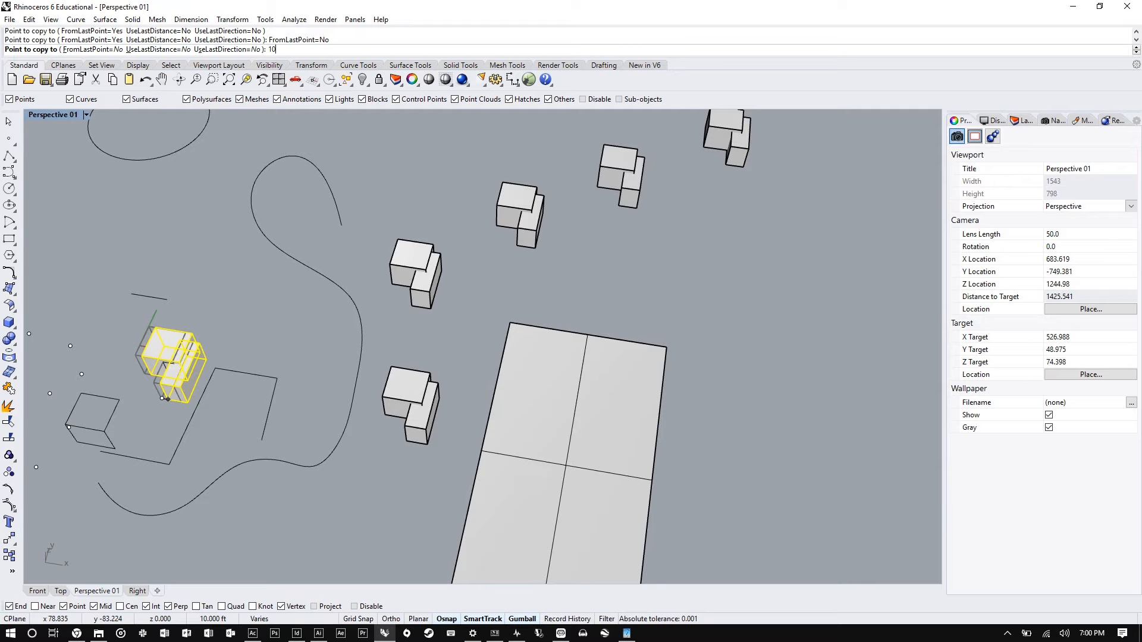
pyautogui.scroll(10, 172, 401)
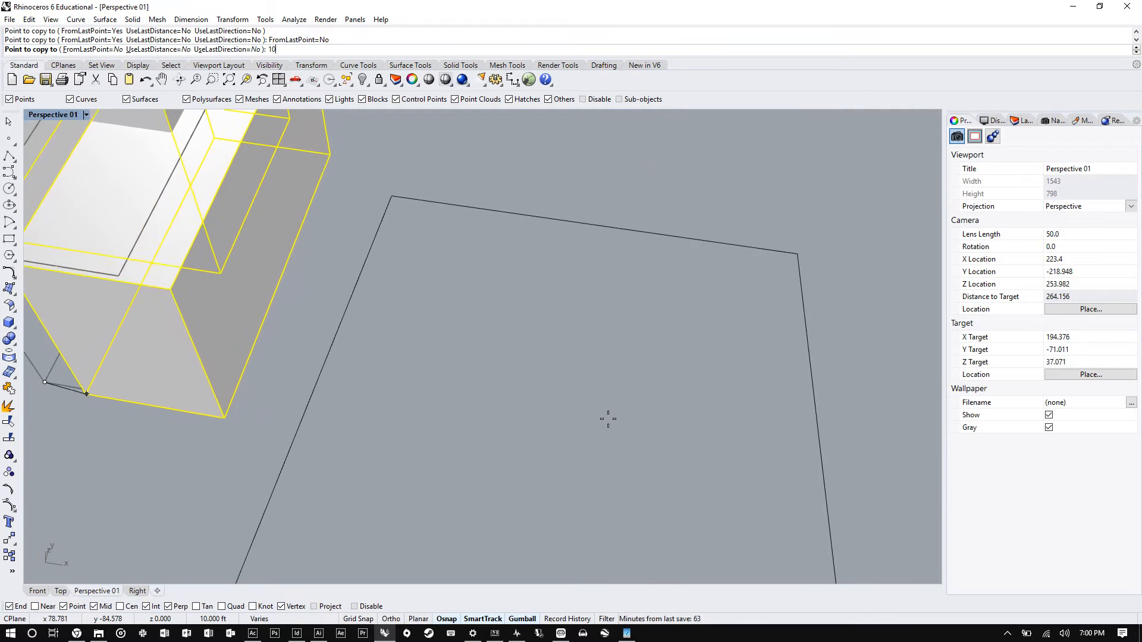
pyautogui.write('20')
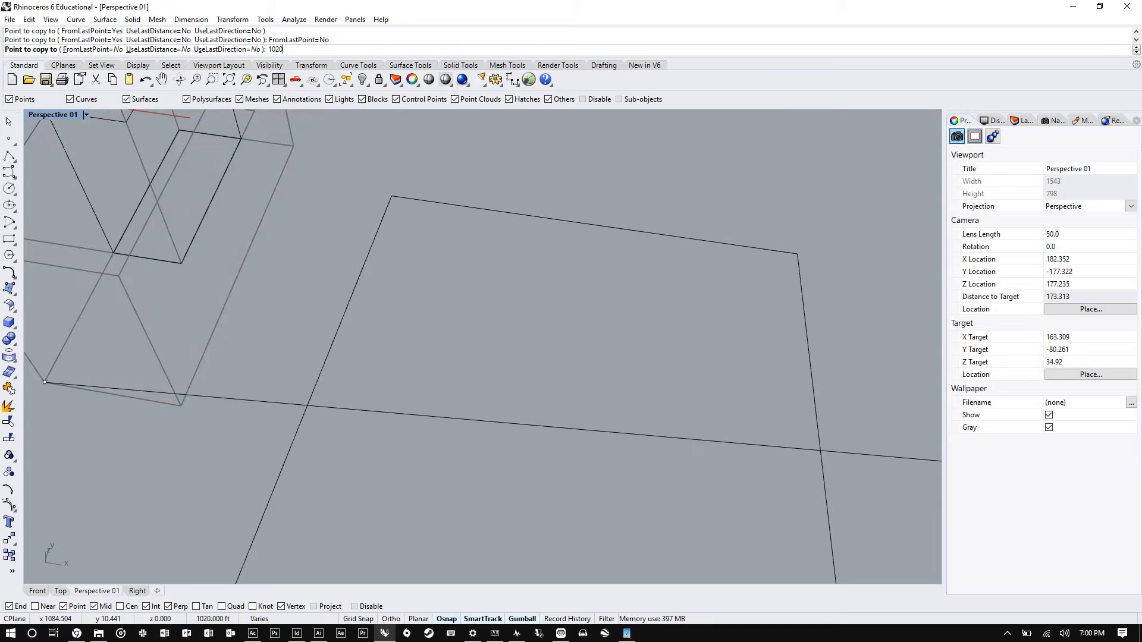
pyautogui.scroll(-5, 651, 428)
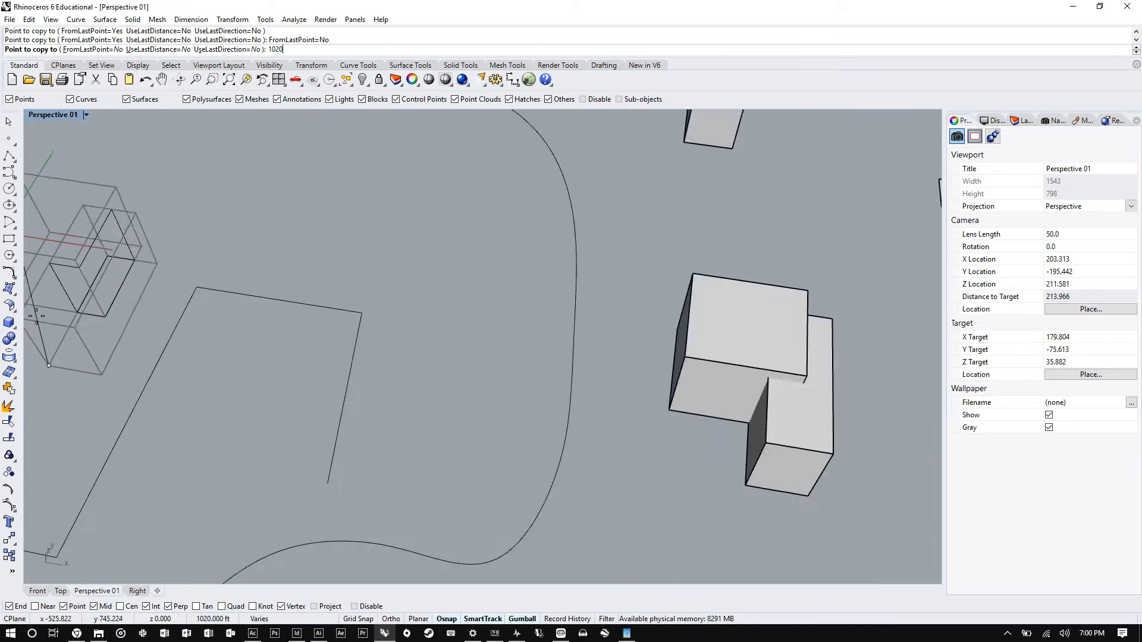
pyautogui.scroll(-2, 167, 307)
pyautogui.press('BackSpace')
pyautogui.press('BackSpace')
pyautogui.press('BackSpace')
pyautogui.press('BackSpace')
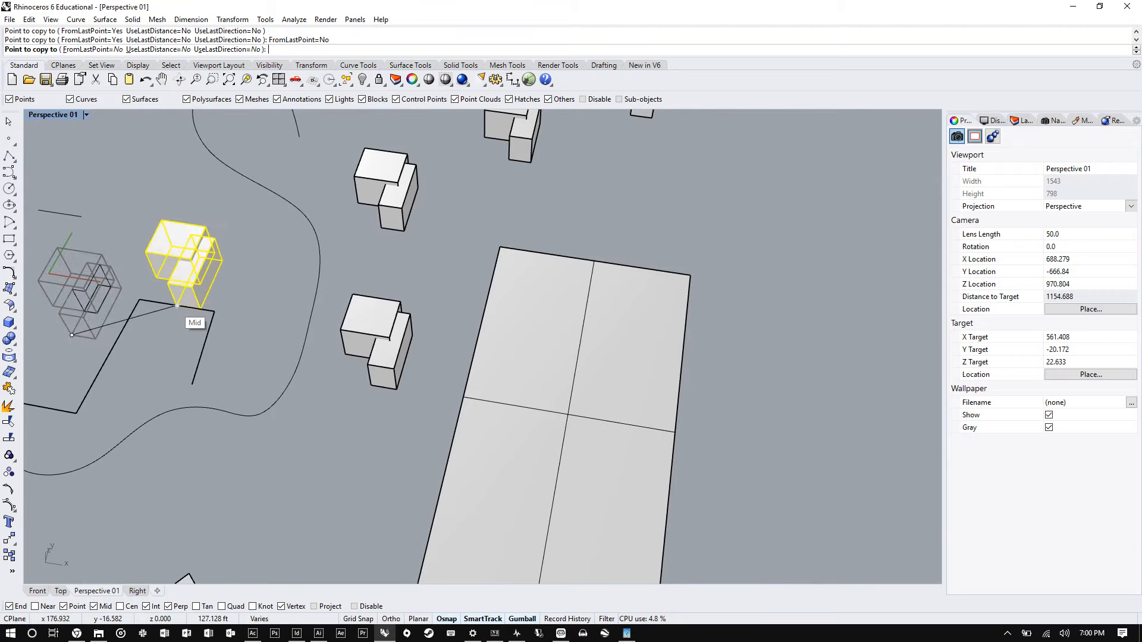
pyautogui.write('20')
pyautogui.press('Return')
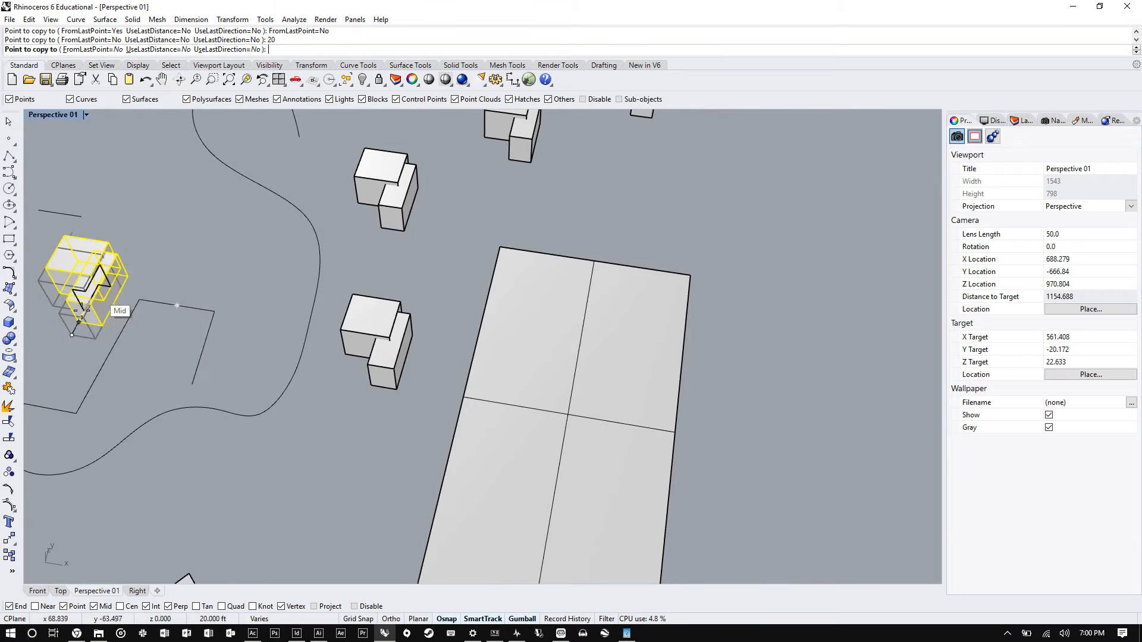
# - Toggle Ortho and place another copy of the boxes at a distance of 100
pyautogui.scroll(4, 164, 374)
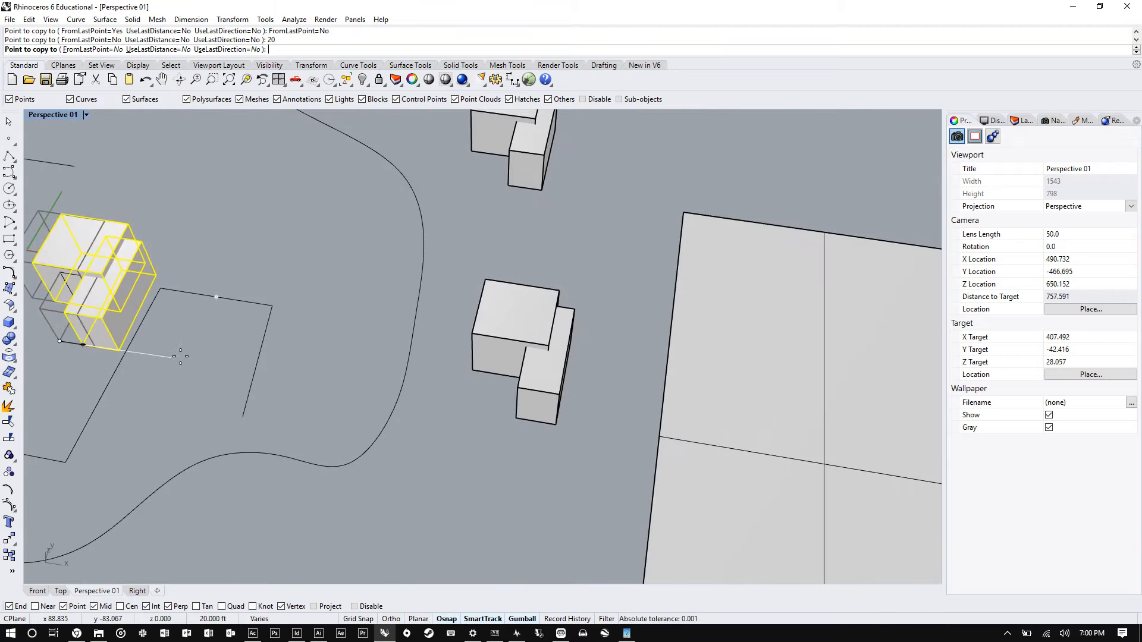
pyautogui.press('F8')
pyautogui.scroll(-5, 192, 357)
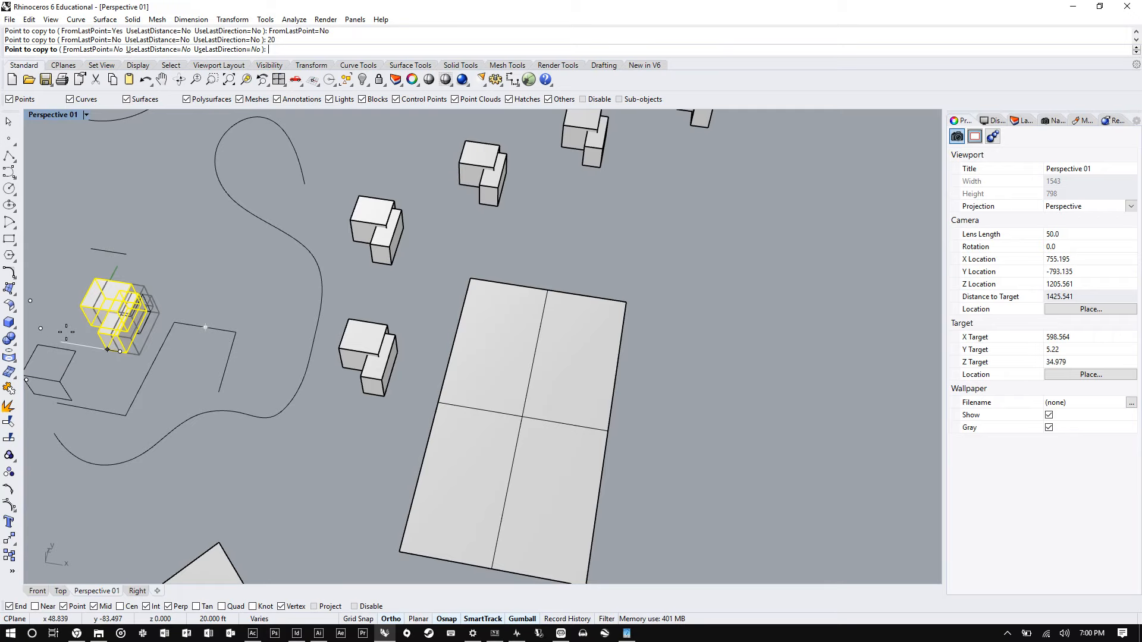
pyautogui.scroll(10, 85, 348)
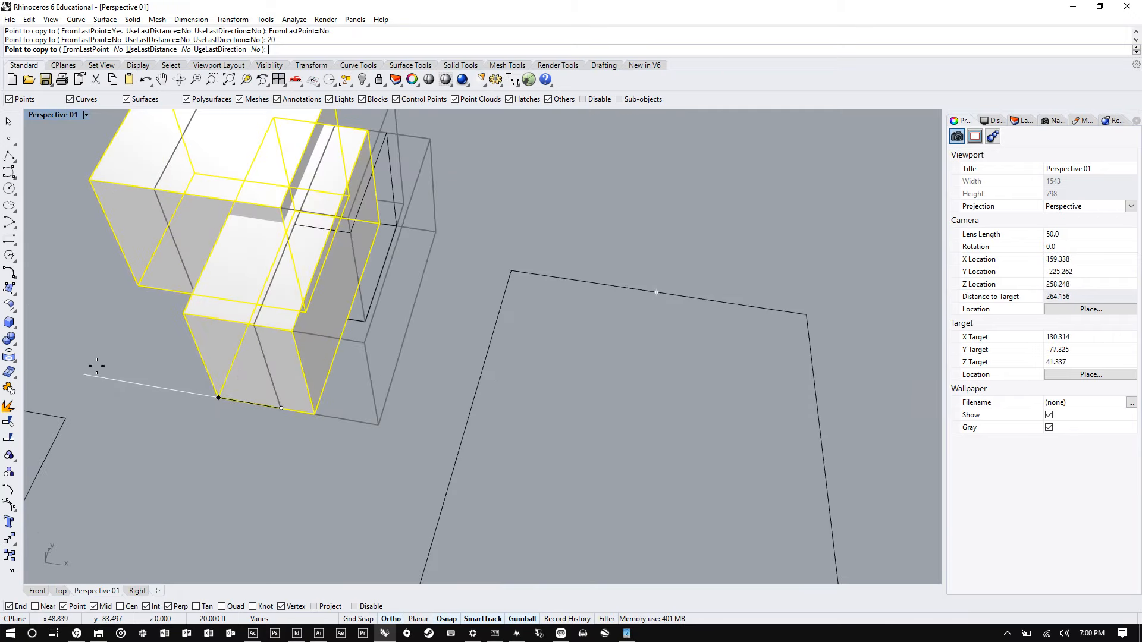
pyautogui.scroll(-4, 119, 365)
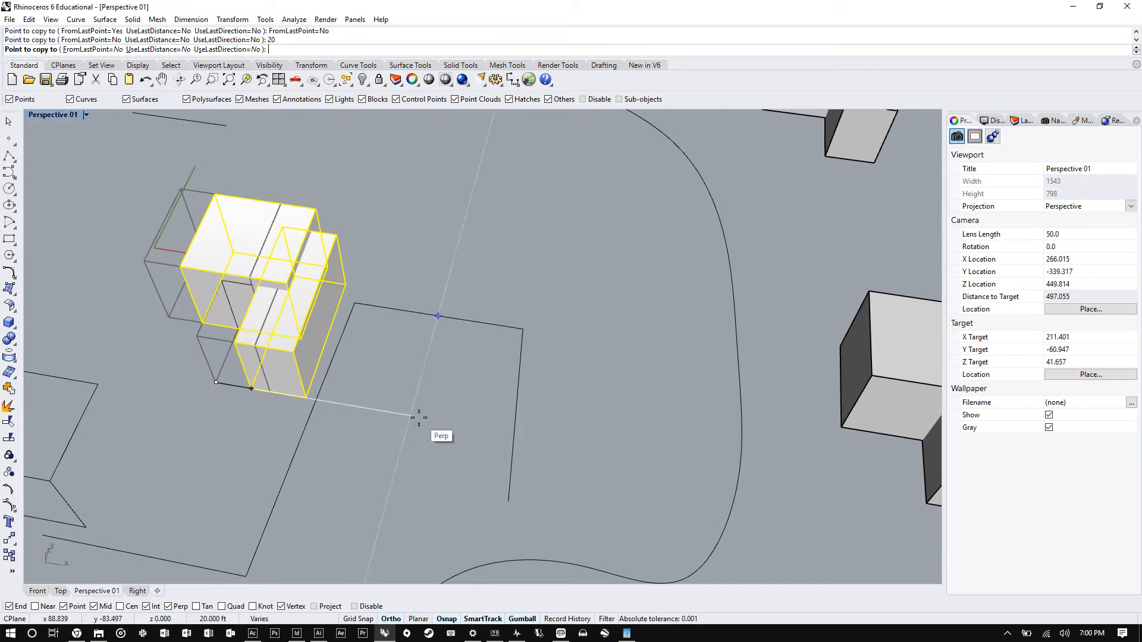
pyautogui.scroll(-6, 237, 339)
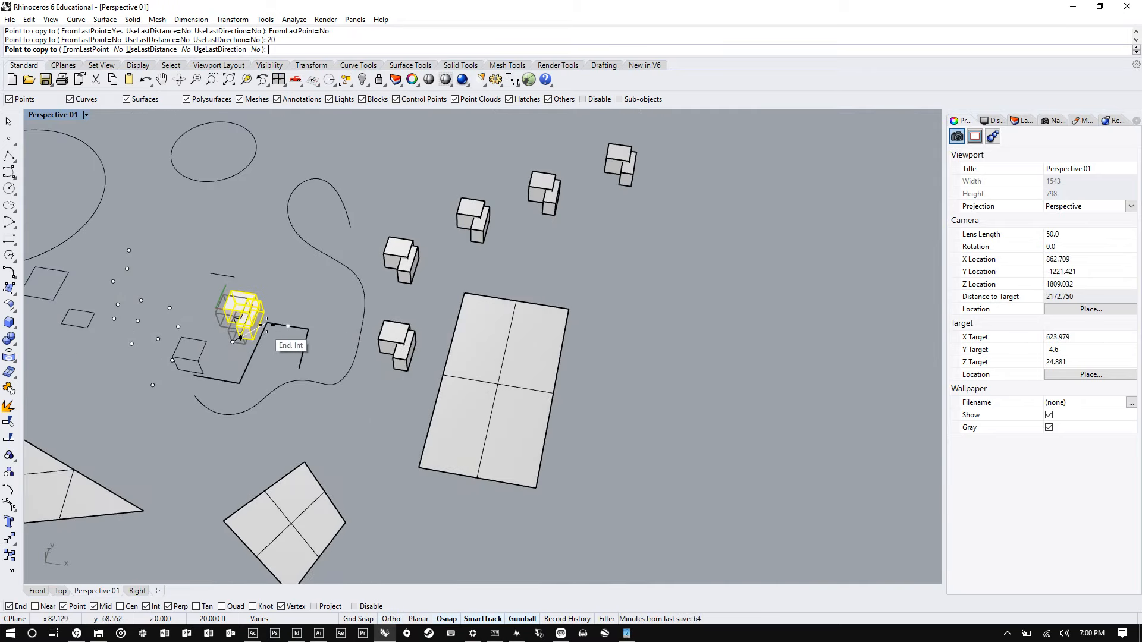
pyautogui.scroll(2, 240, 338)
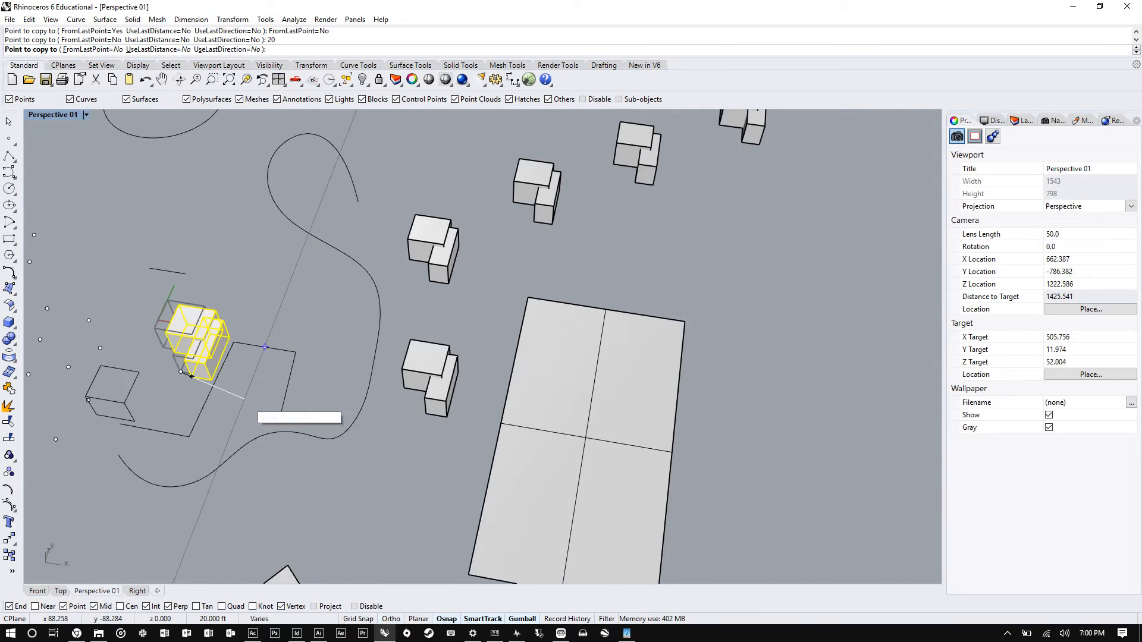
pyautogui.write('100')
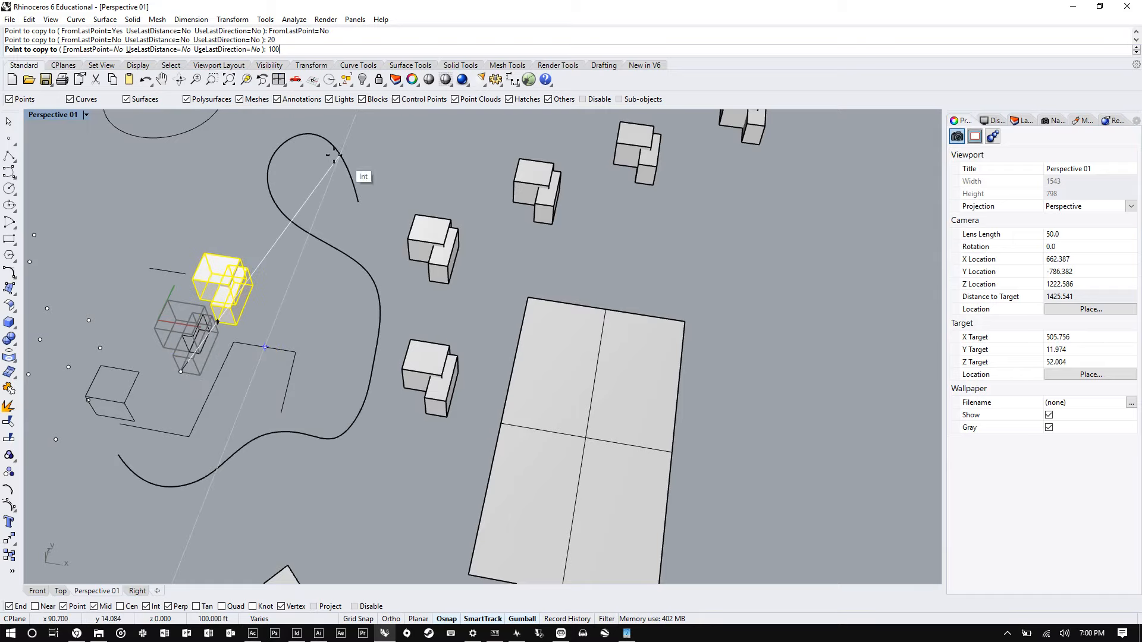
pyautogui.click(323, 396)
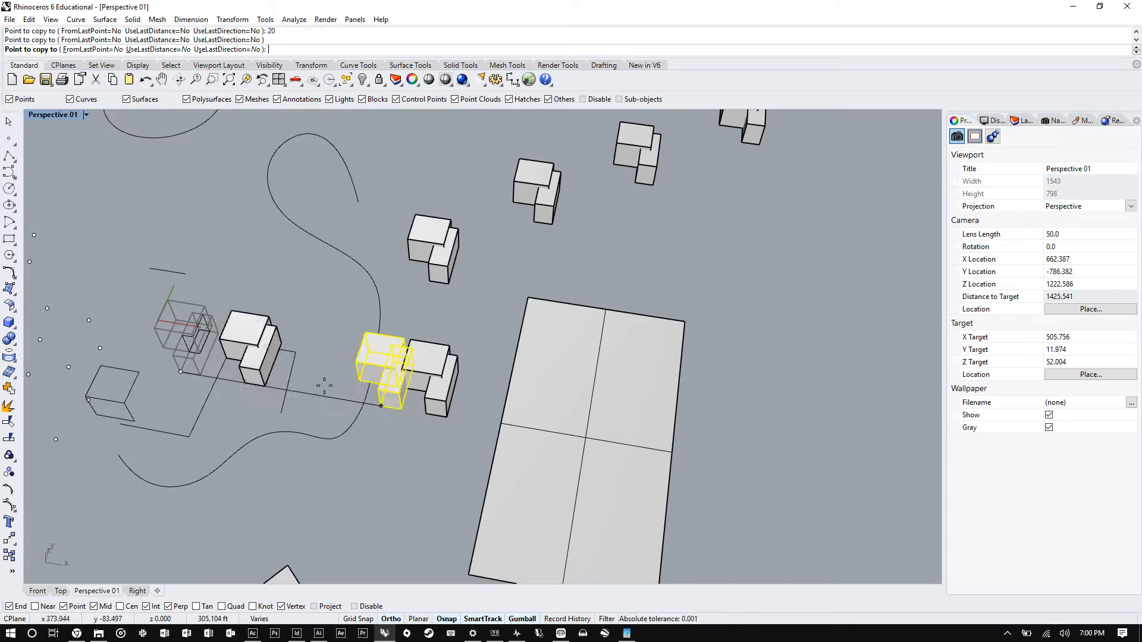
# - Turn on UseLastDistance and FromLastPoint, place several evenly spaced copies of the boxes along the site, and finish the Copy command
pyautogui.click(159, 49)
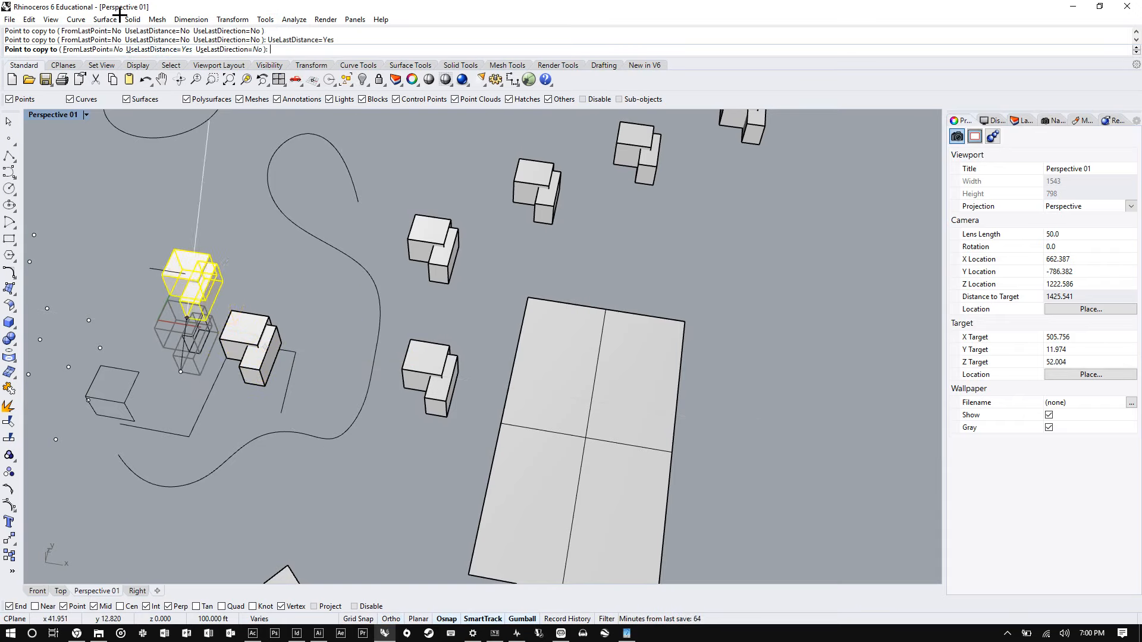
pyautogui.click(92, 50)
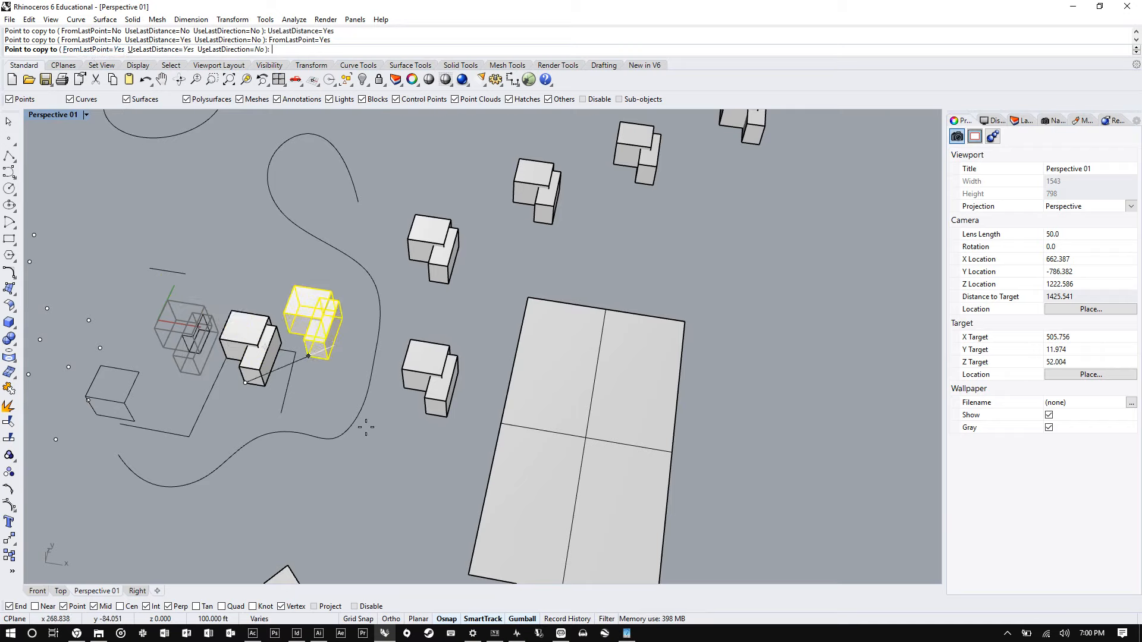
pyautogui.click(354, 398)
pyautogui.press('F8')
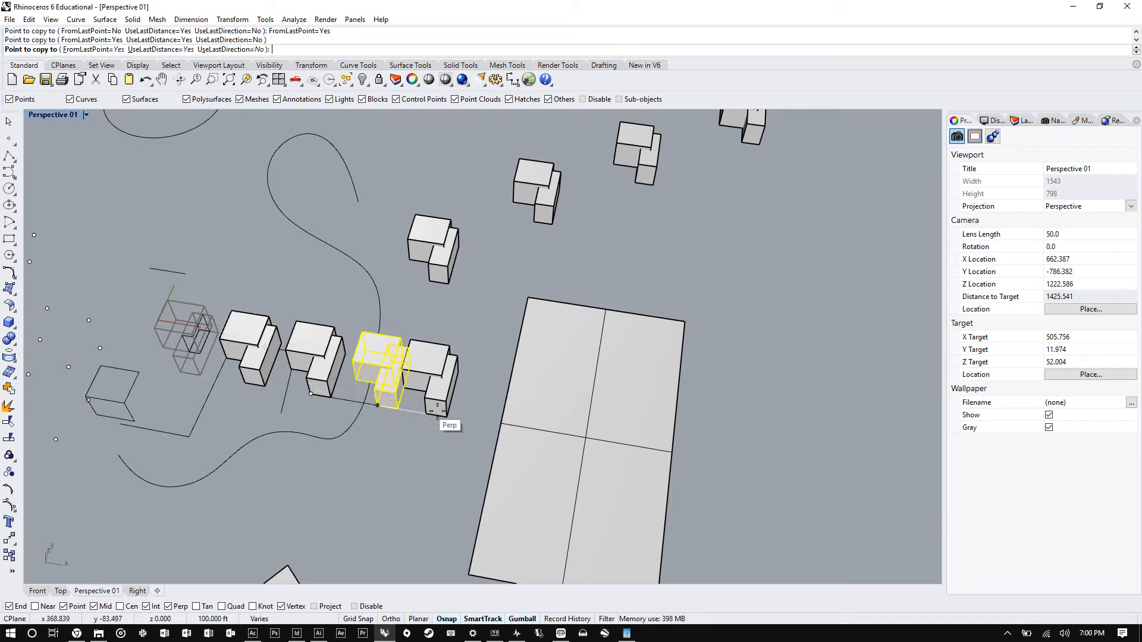
pyautogui.click(449, 423)
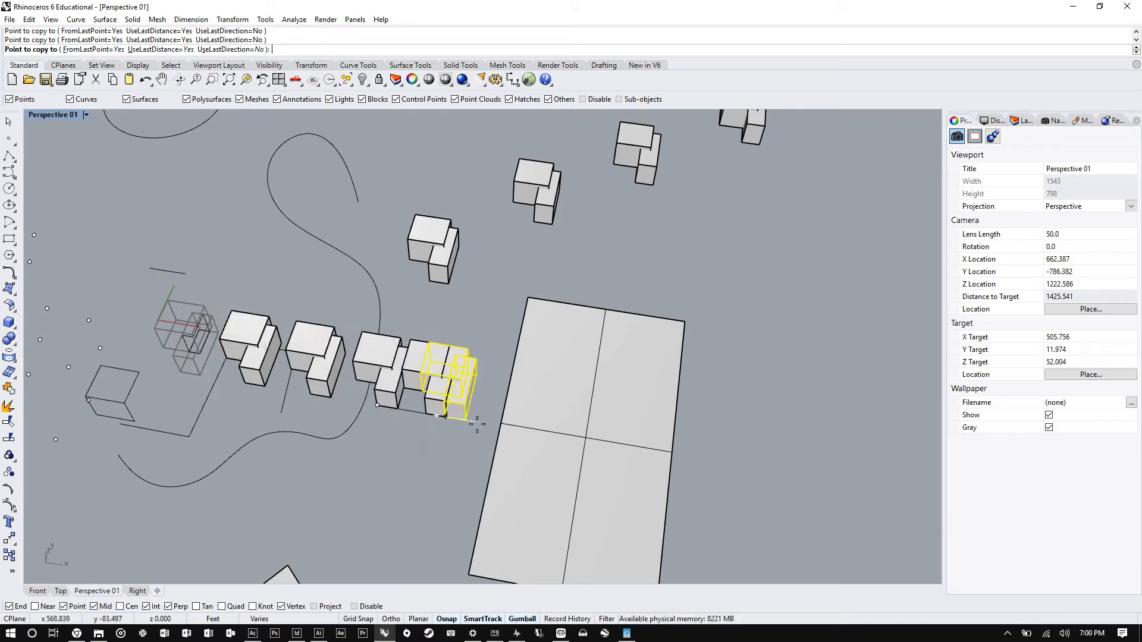
pyautogui.click(733, 446)
pyautogui.scroll(-4, 250, 384)
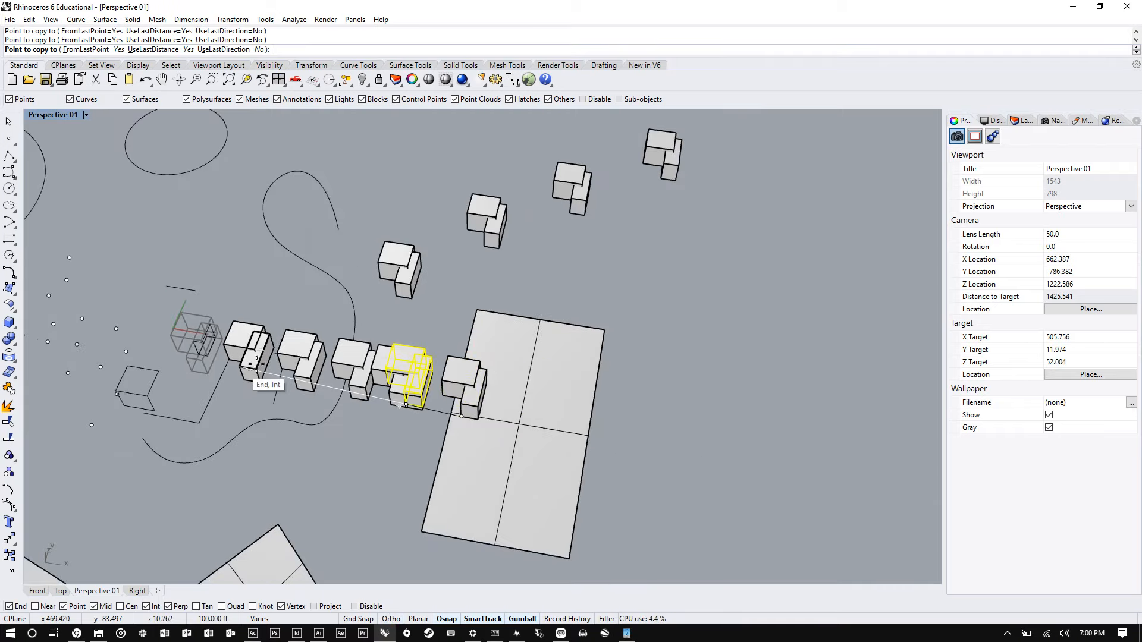
pyautogui.scroll(3, 372, 322)
pyautogui.press('Return')
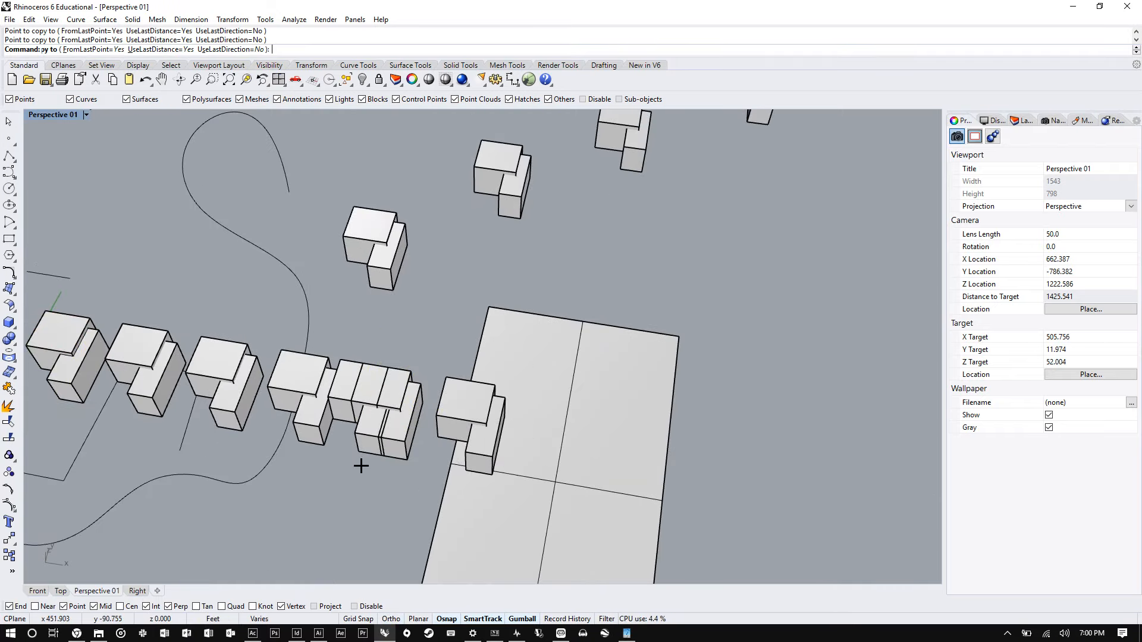
# - Select the recently placed copies of the boxes near the site rectangle and delete them
pyautogui.scroll(2, 360, 464)
pyautogui.scroll(2, 408, 470)
pyautogui.moveTo(418, 508); pyautogui.dragTo(371, 385)
pyautogui.press('Delete')
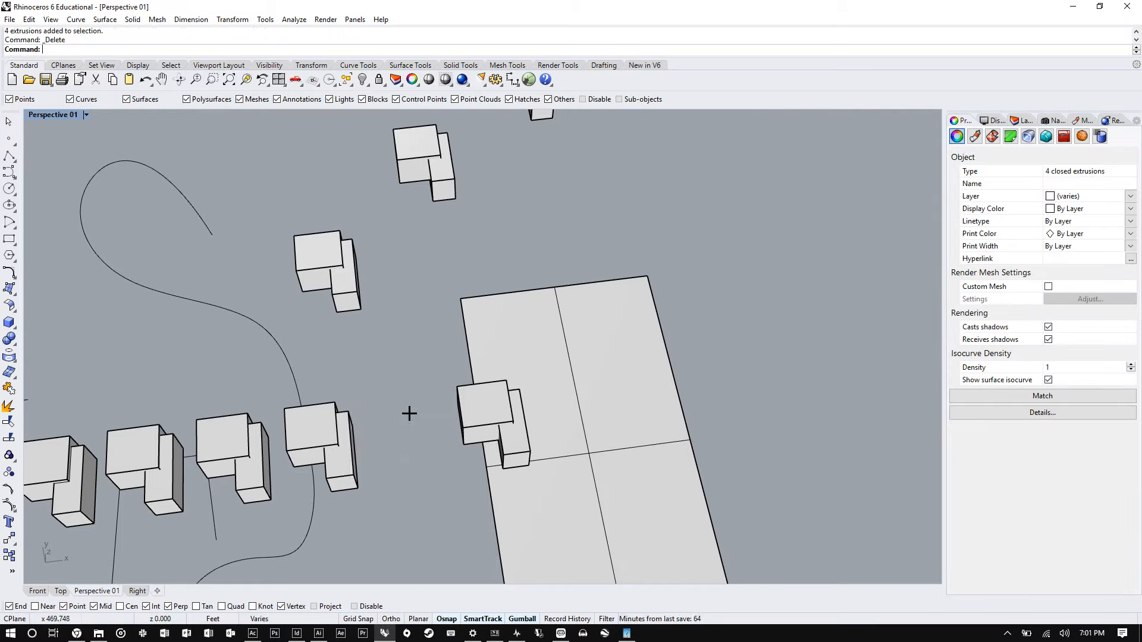
pyautogui.moveTo(421, 339); pyautogui.dragTo(566, 500)
pyautogui.press('Delete')
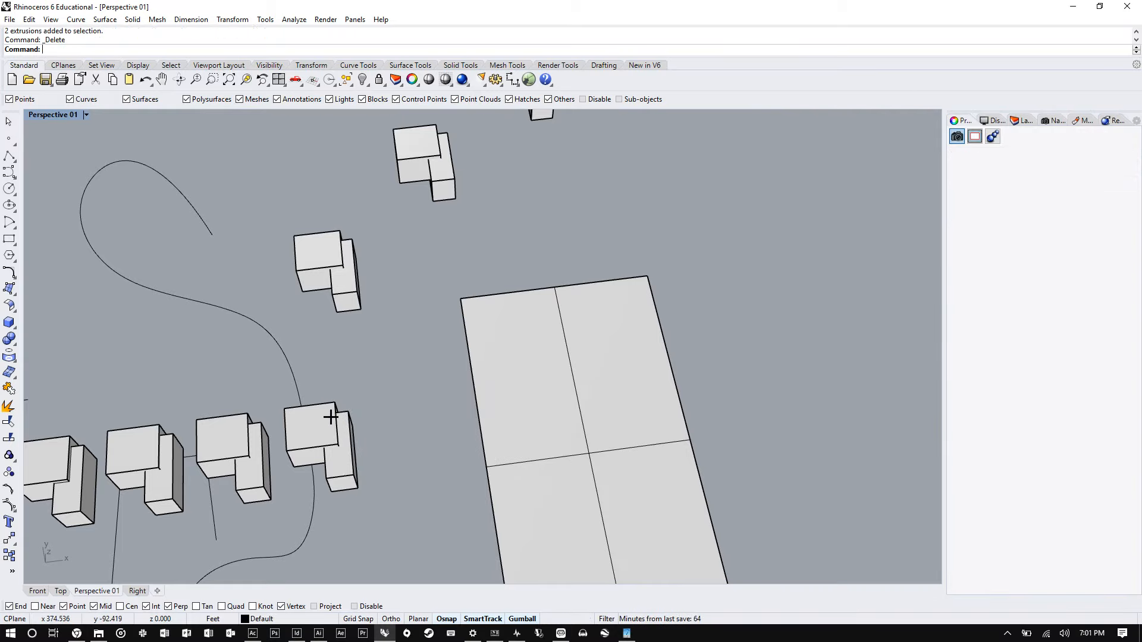
pyautogui.click(333, 413)
pyautogui.press('Delete')
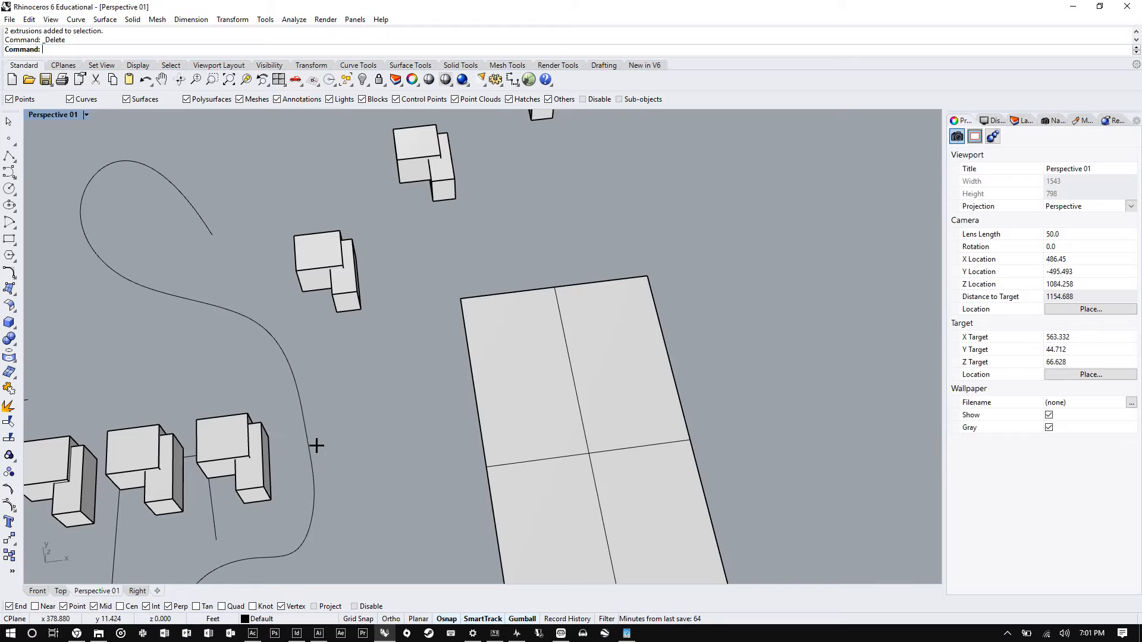
# - Delete the remaining copied box pairs along the row, leaving only the original boxes
pyautogui.click(240, 428)
pyautogui.press('Delete')
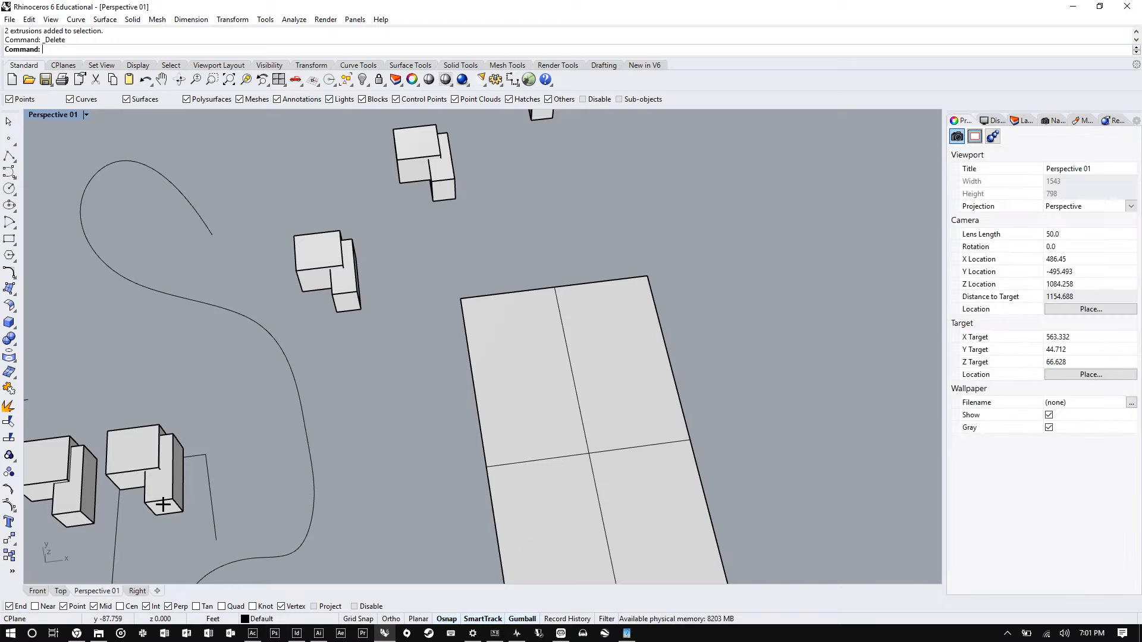
pyautogui.moveTo(164, 519); pyautogui.dragTo(138, 469)
pyautogui.press('Delete')
pyautogui.scroll(-11, 351, 360)
pyautogui.click(350, 335)
pyautogui.press('Delete')
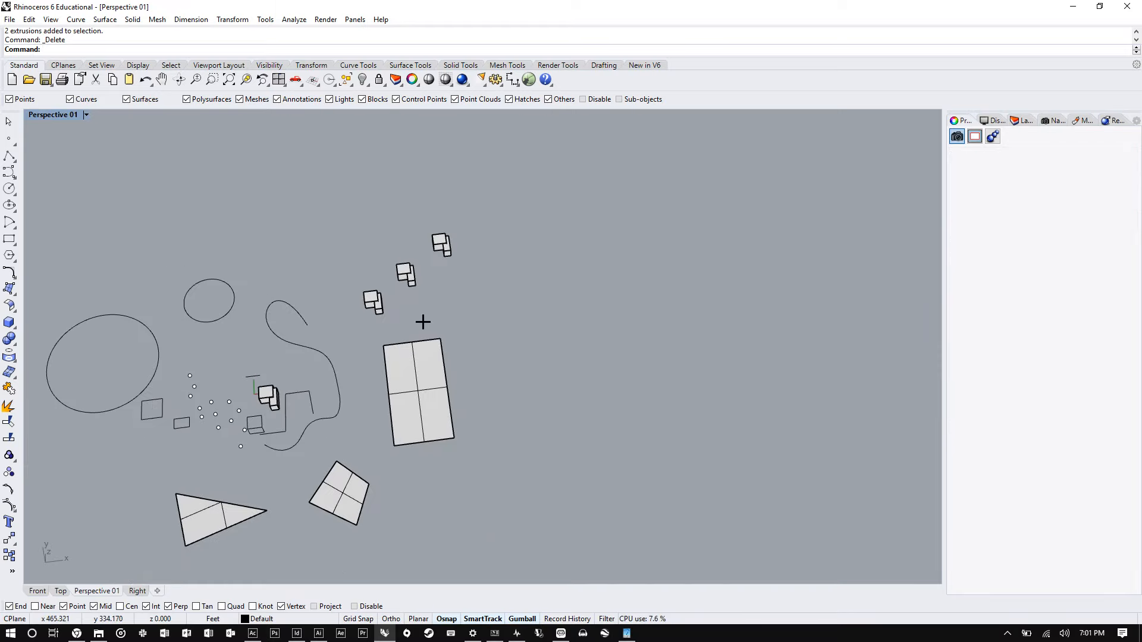
# - Select the extra box copies placed farther out in the scene and delete them
pyautogui.moveTo(423, 322); pyautogui.dragTo(345, 239)
pyautogui.scroll(10, 336, 337)
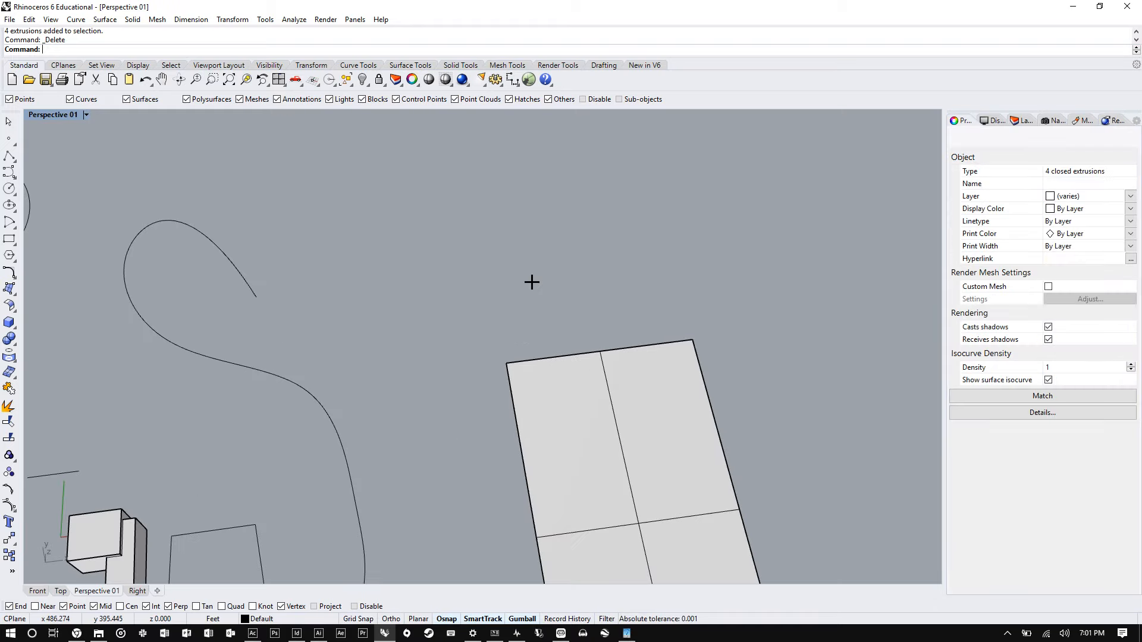
pyautogui.scroll(-10, 532, 282)
pyautogui.click(591, 279)
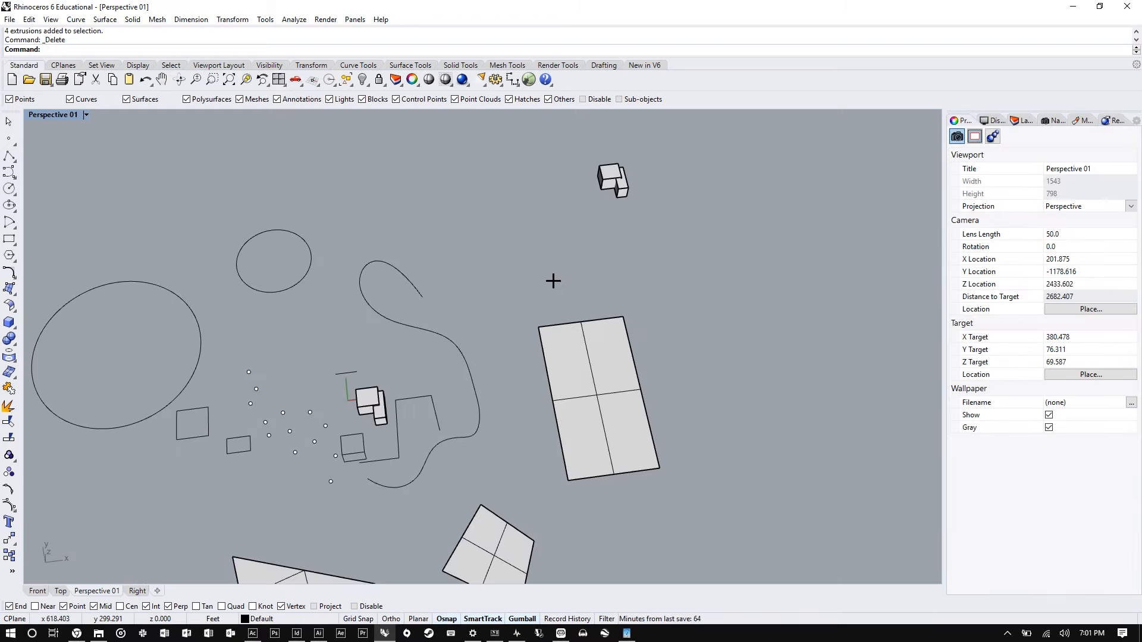
# - Select the isolated pair of boxes and zoom the view to fit the selection
pyautogui.scroll(8, 402, 393)
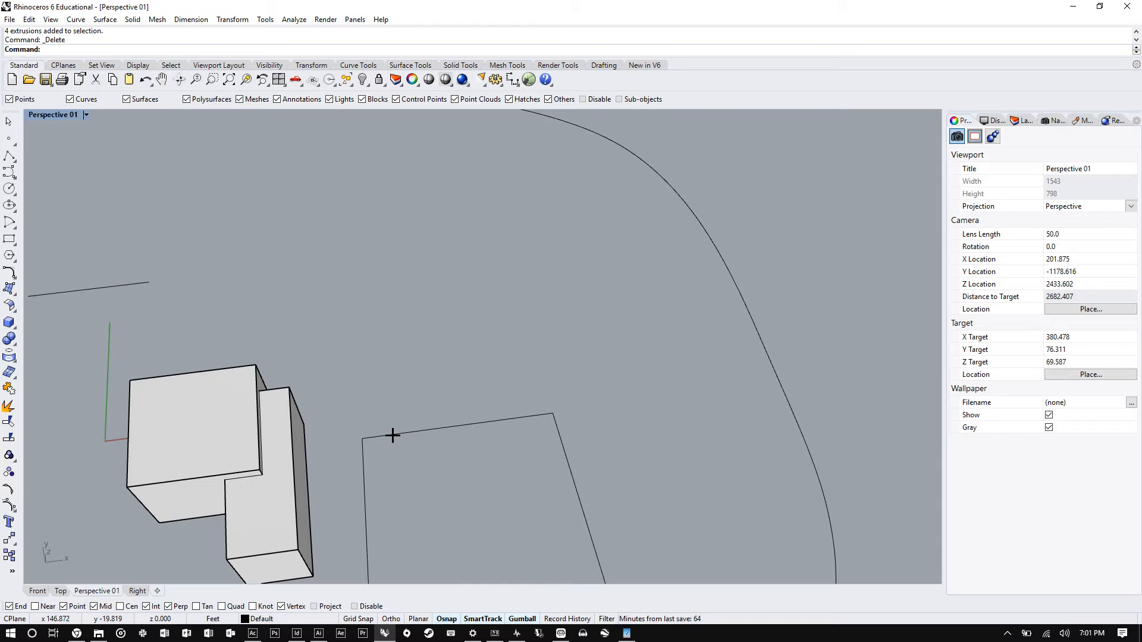
pyautogui.scroll(-7, 392, 435)
pyautogui.moveTo(393, 436); pyautogui.dragTo(553, 353, button='right')
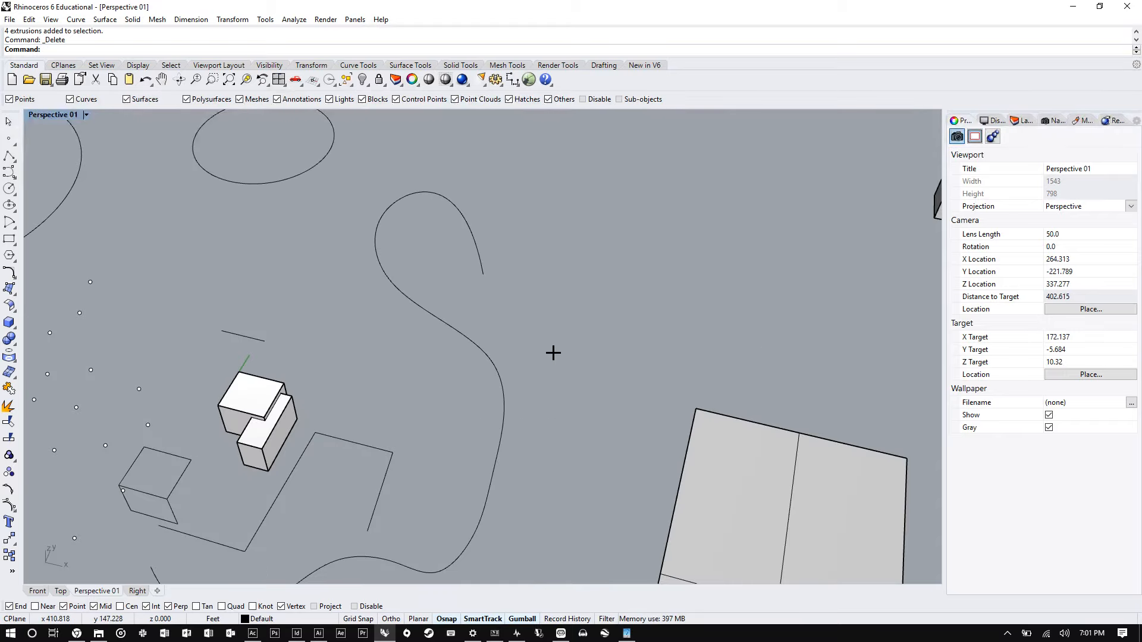
pyautogui.scroll(-6, 563, 342)
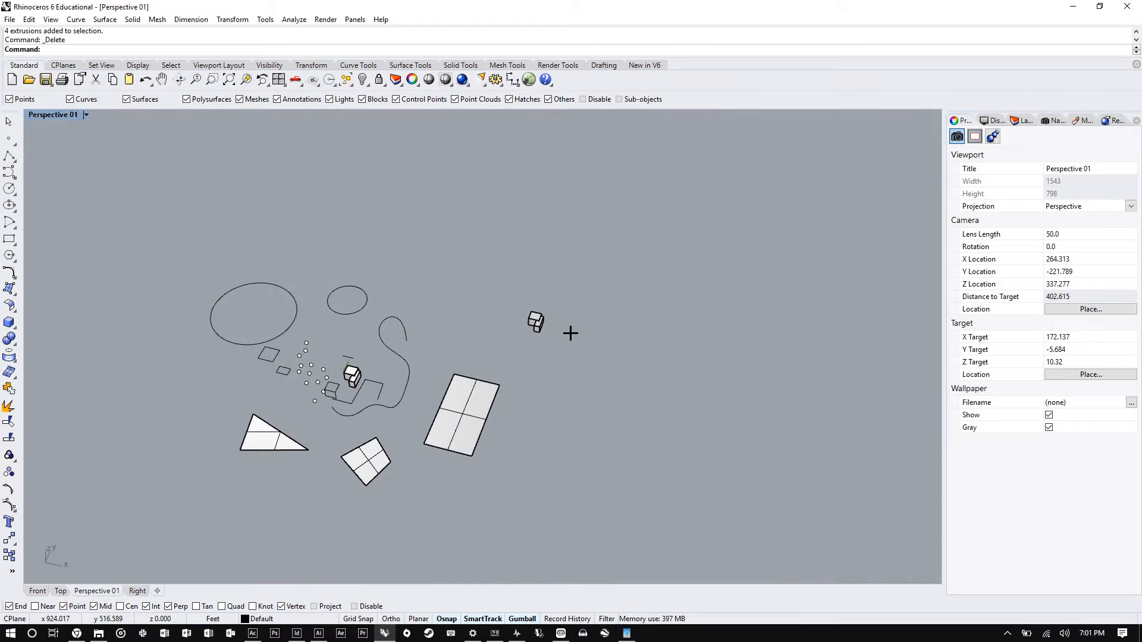
pyautogui.scroll(3, 577, 330)
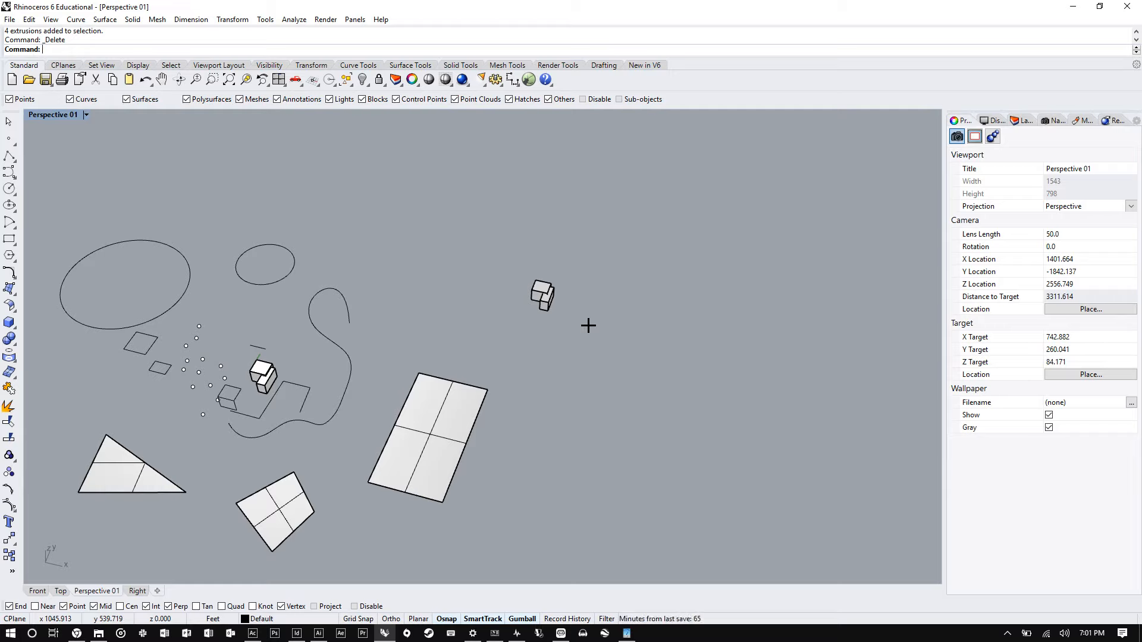
pyautogui.scroll(10, 559, 316)
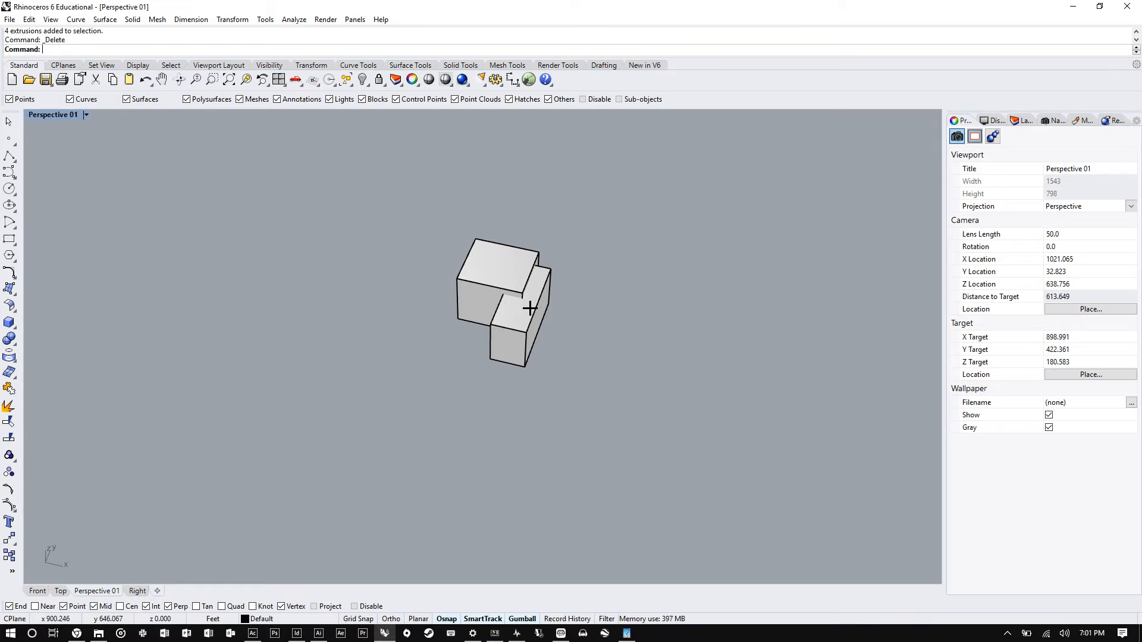
pyautogui.scroll(4, 568, 240)
pyautogui.moveTo(573, 231); pyautogui.dragTo(464, 422)
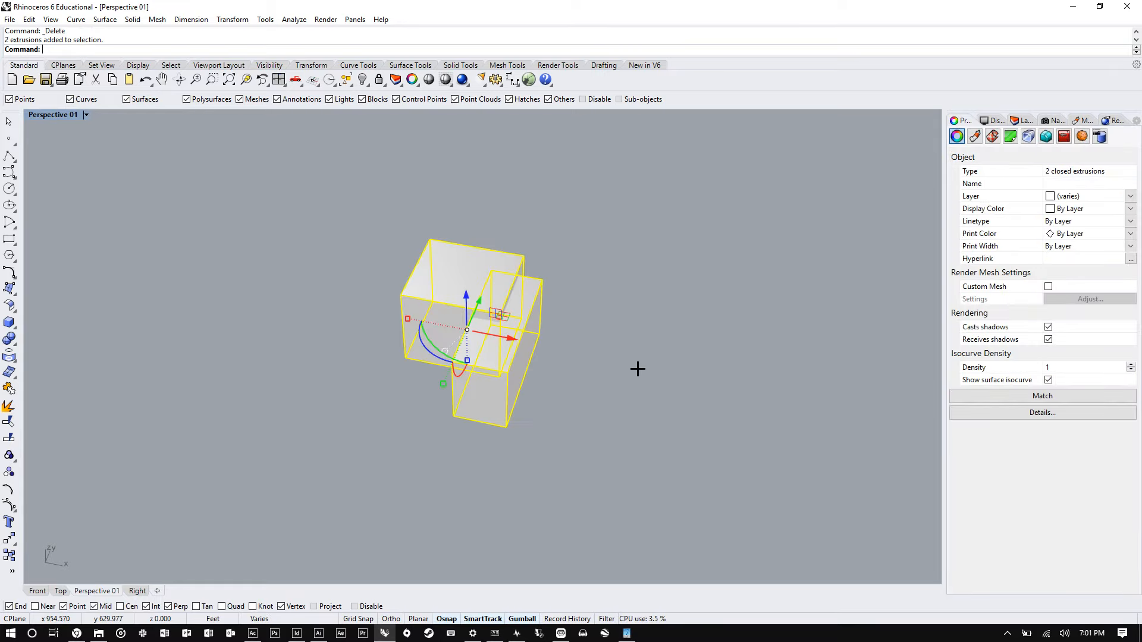
pyautogui.write('ZSA')
pyautogui.press('Return')
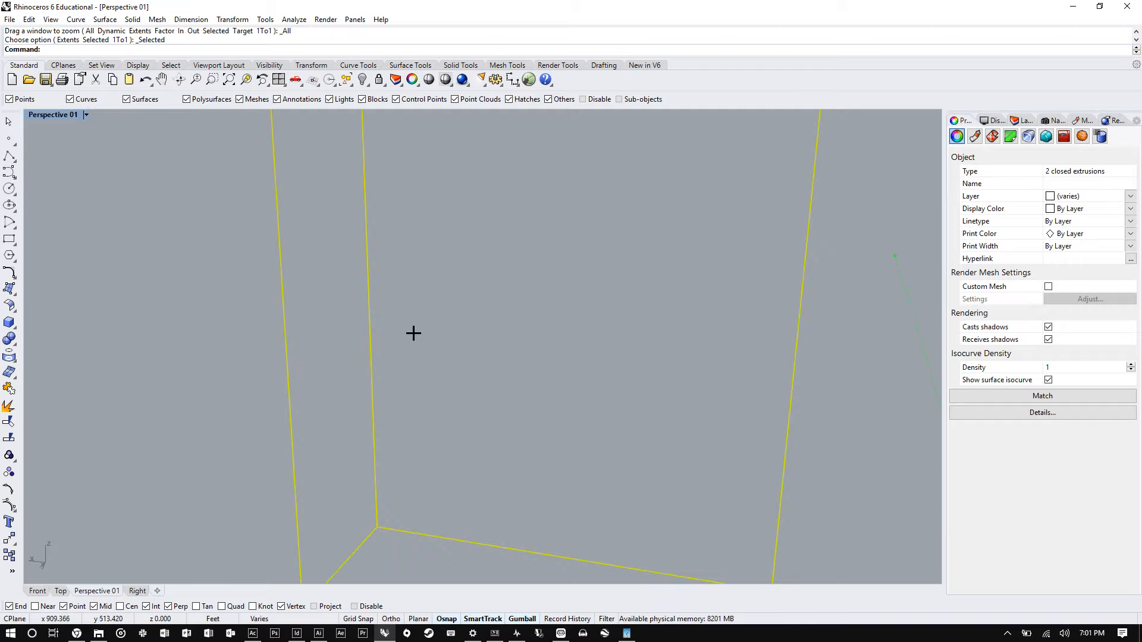
pyautogui.scroll(-5, 434, 347)
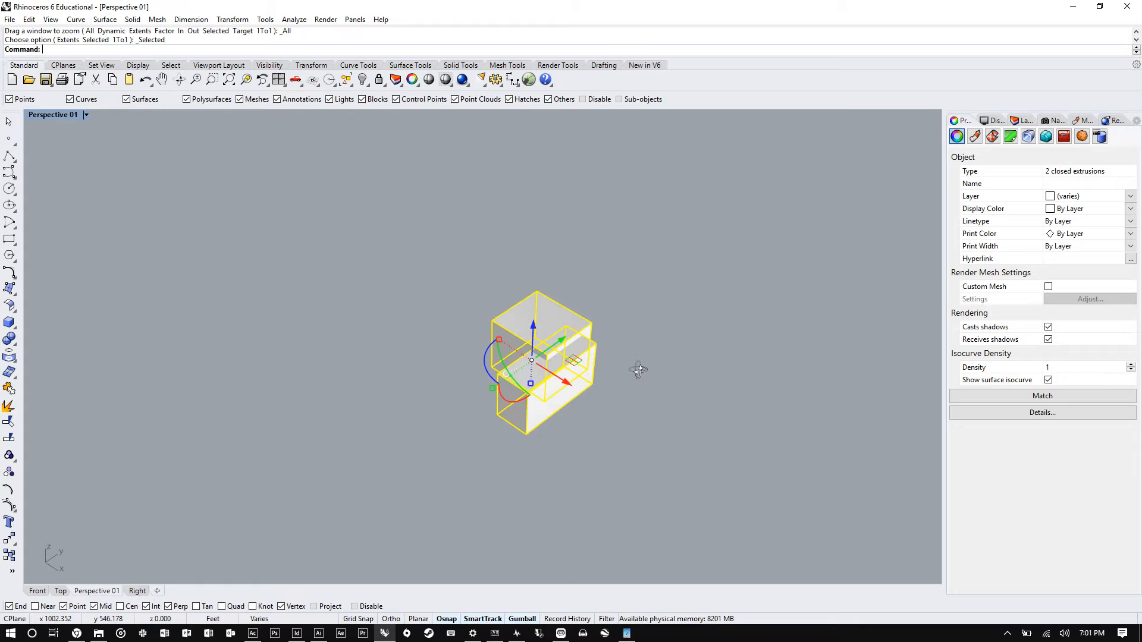
# - Start a Boolean command on the two selected boxes
pyautogui.write('Bool')
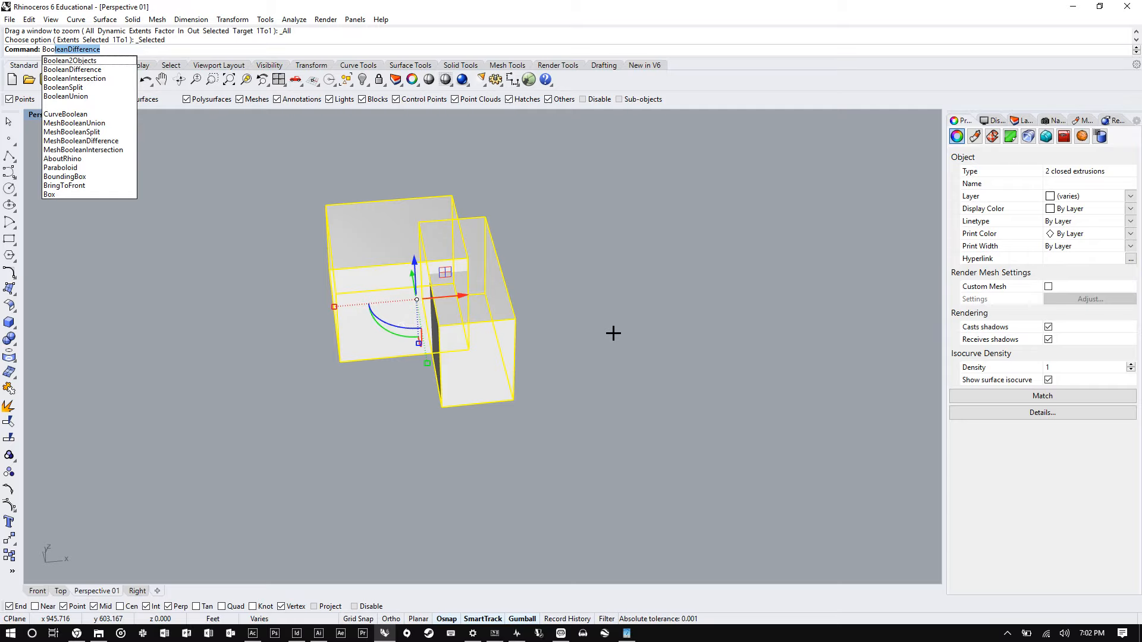
pyautogui.write('ean')
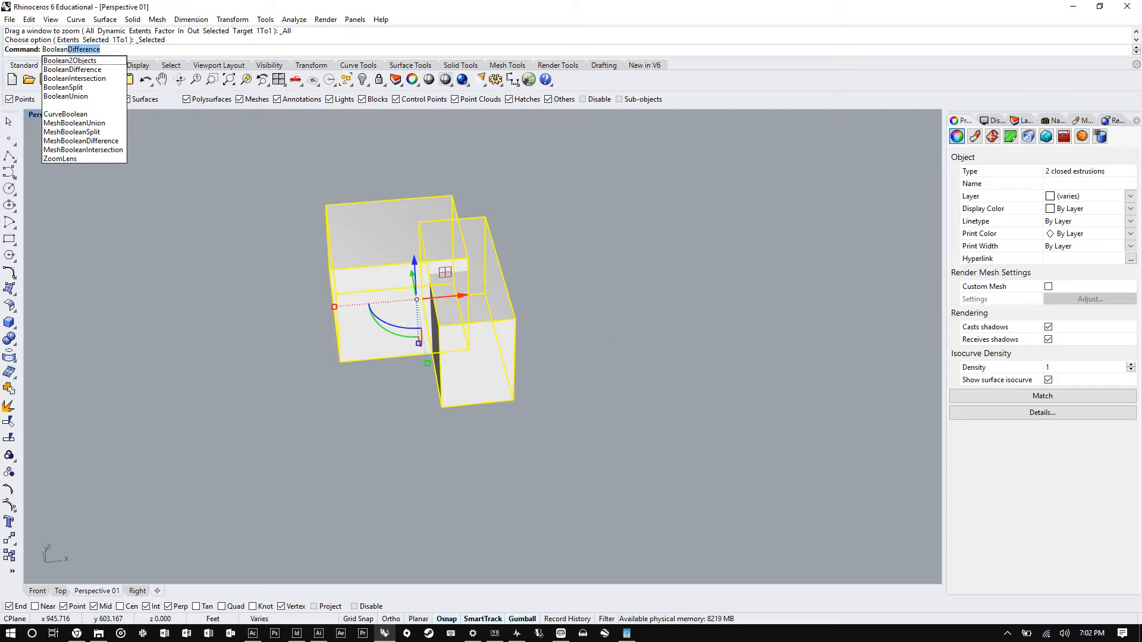
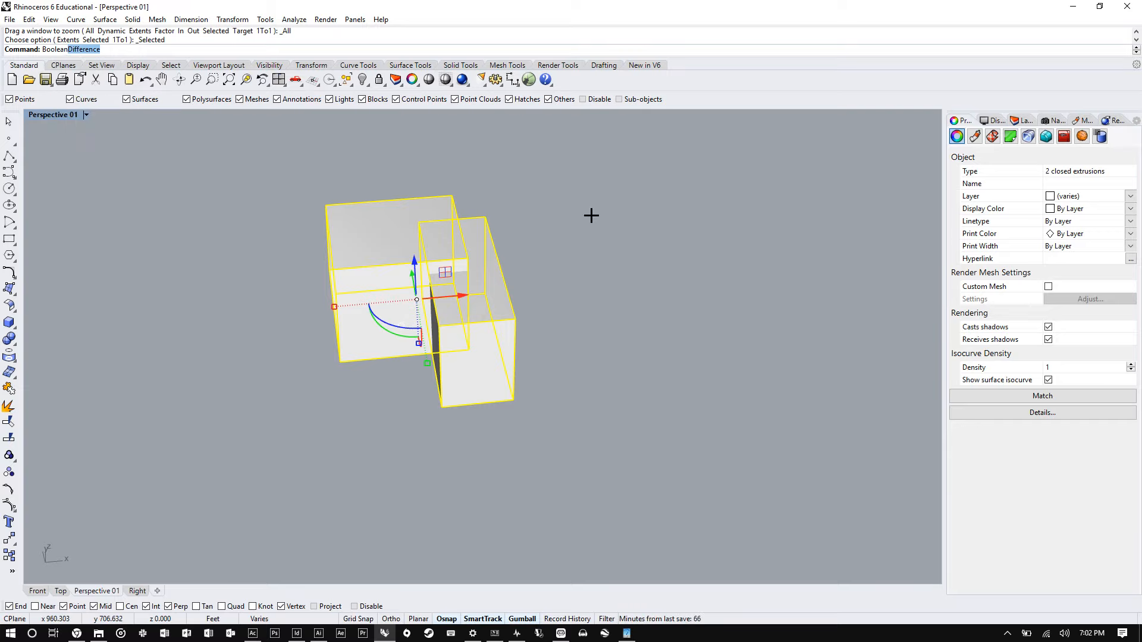
pyautogui.write('co')
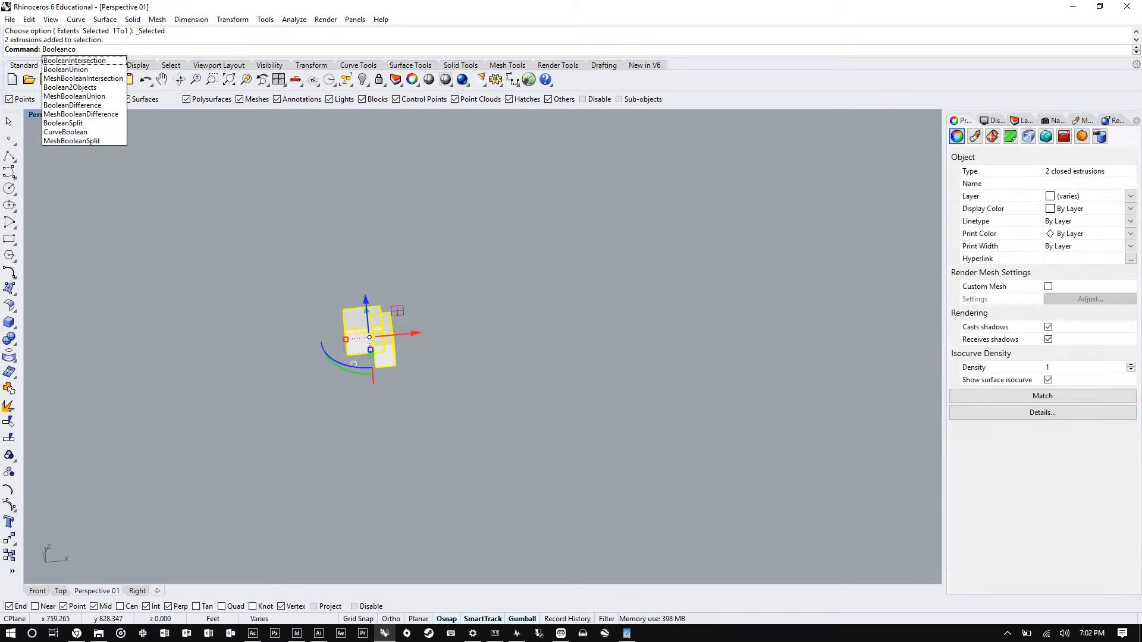
pyautogui.press('Escape')
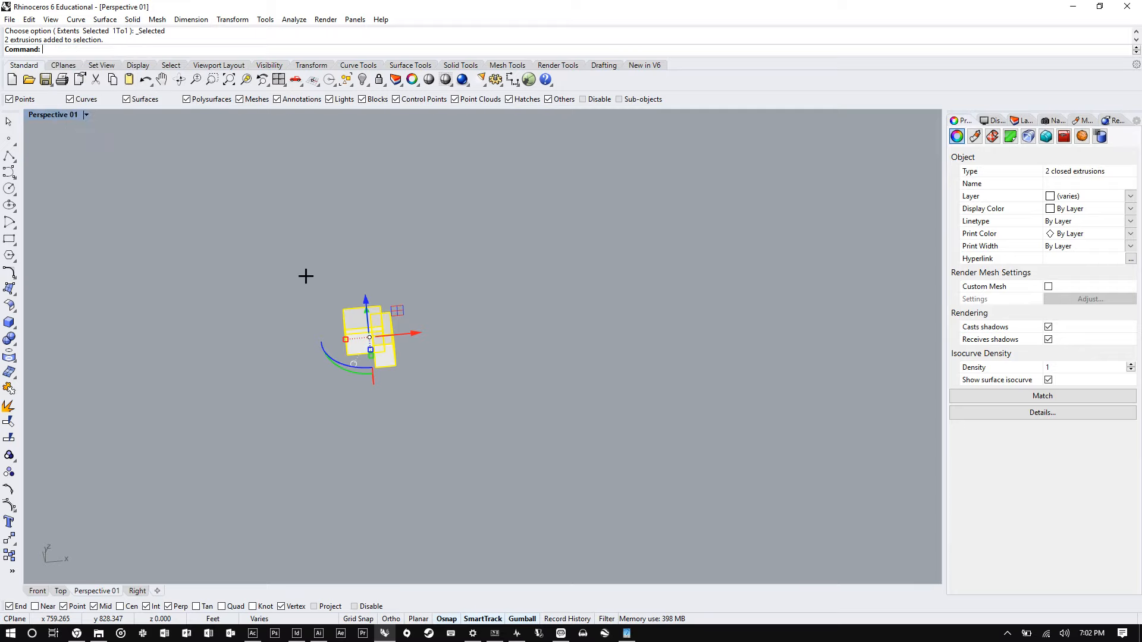
pyautogui.press('Escape')
# - Copy the overlapping box pair twice along a straight line to the right, making two new pairs
pyautogui.write('copy')
pyautogui.press('Return')
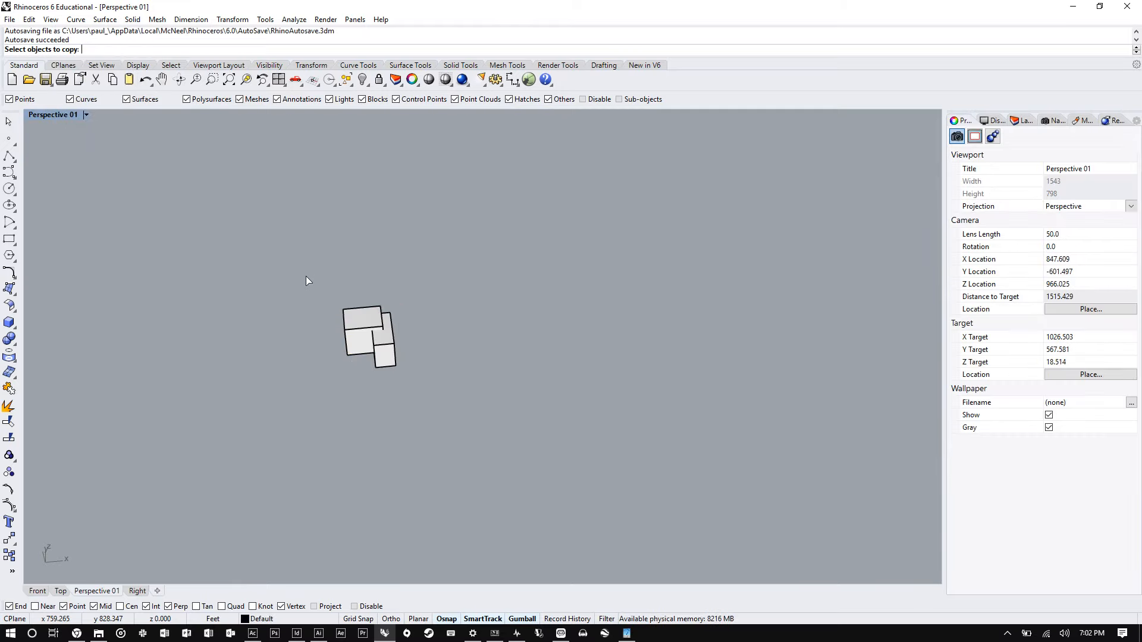
pyautogui.moveTo(451, 390); pyautogui.dragTo(240, 249)
pyautogui.press('Return')
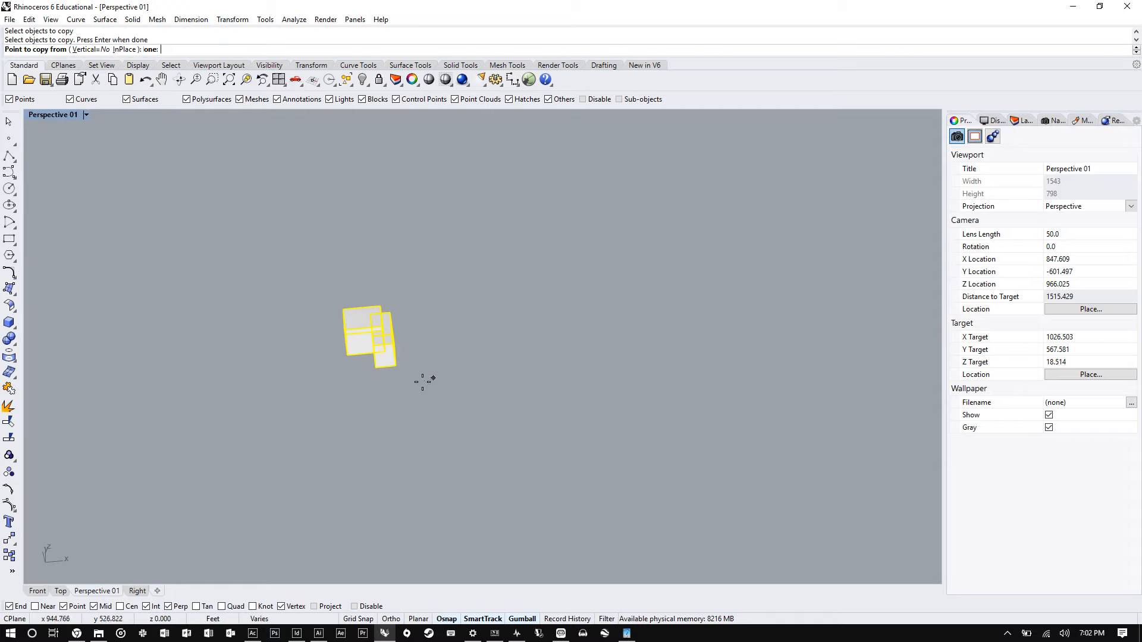
pyautogui.click(374, 373)
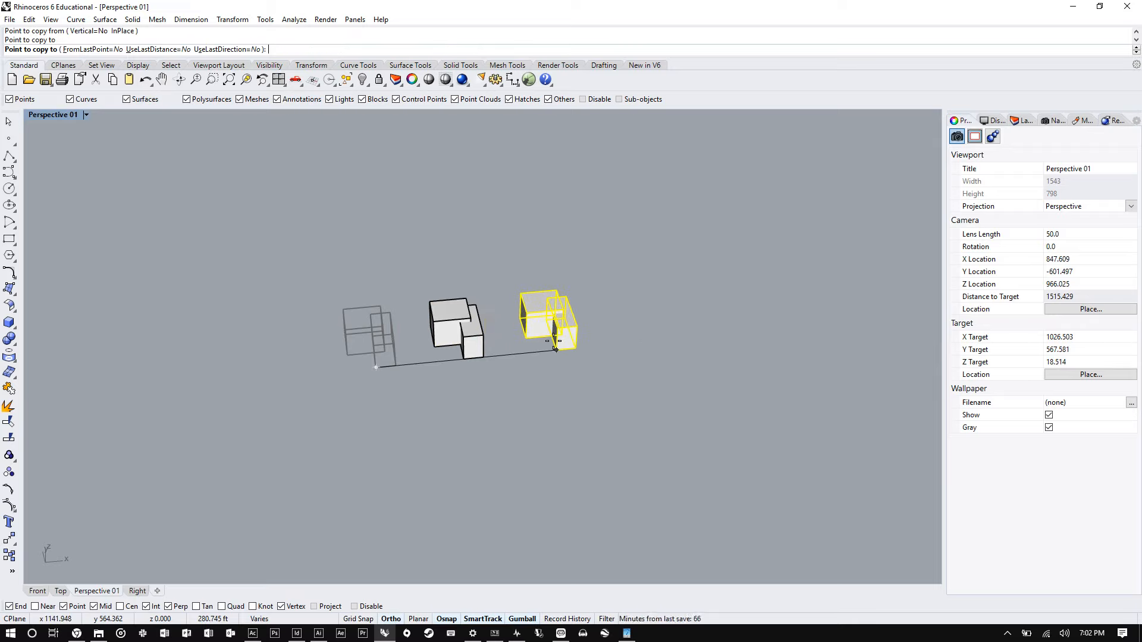
pyautogui.click(555, 350)
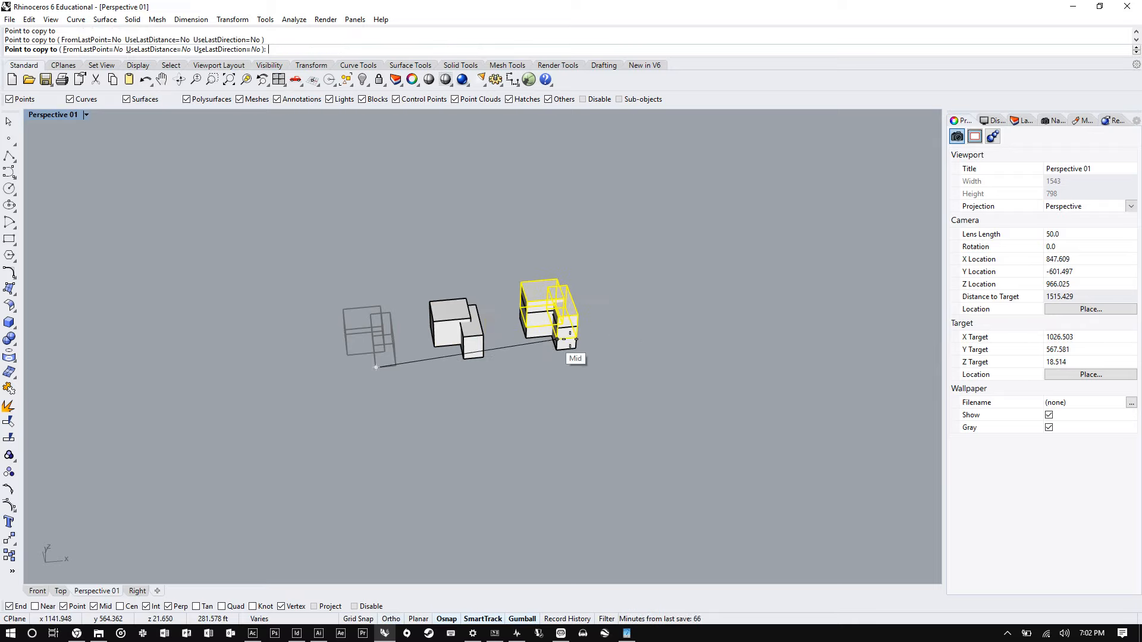
pyautogui.click(634, 344)
pyautogui.press('Return')
# - Subtract the second box from the first box of the original pair with BooleanDifference
pyautogui.scroll(6, 387, 354)
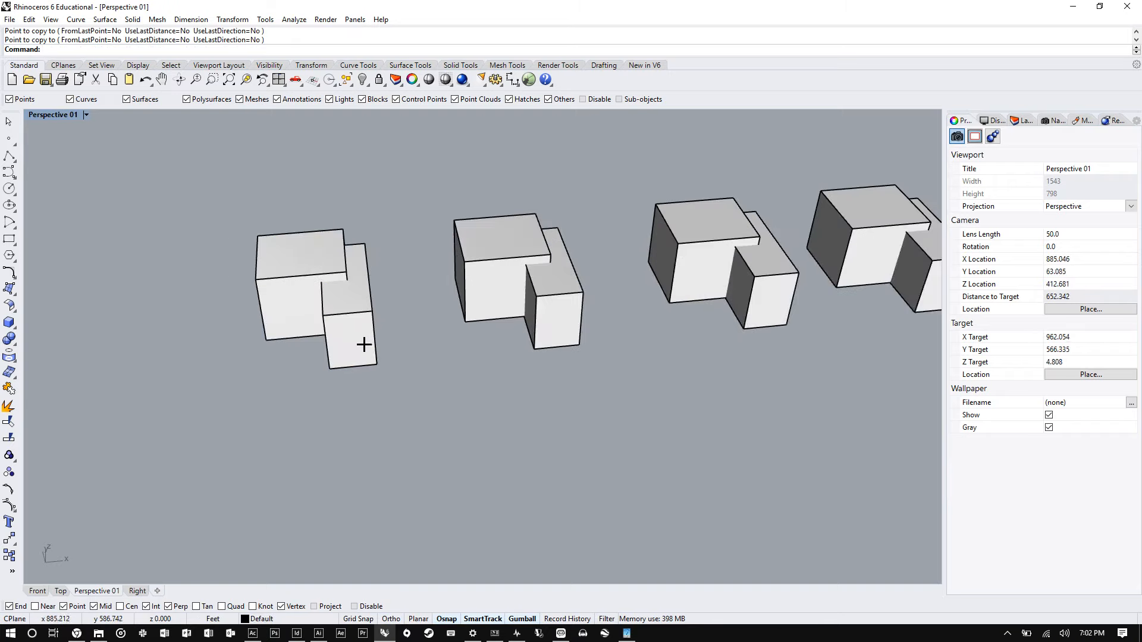
pyautogui.write('BooleanDifference')
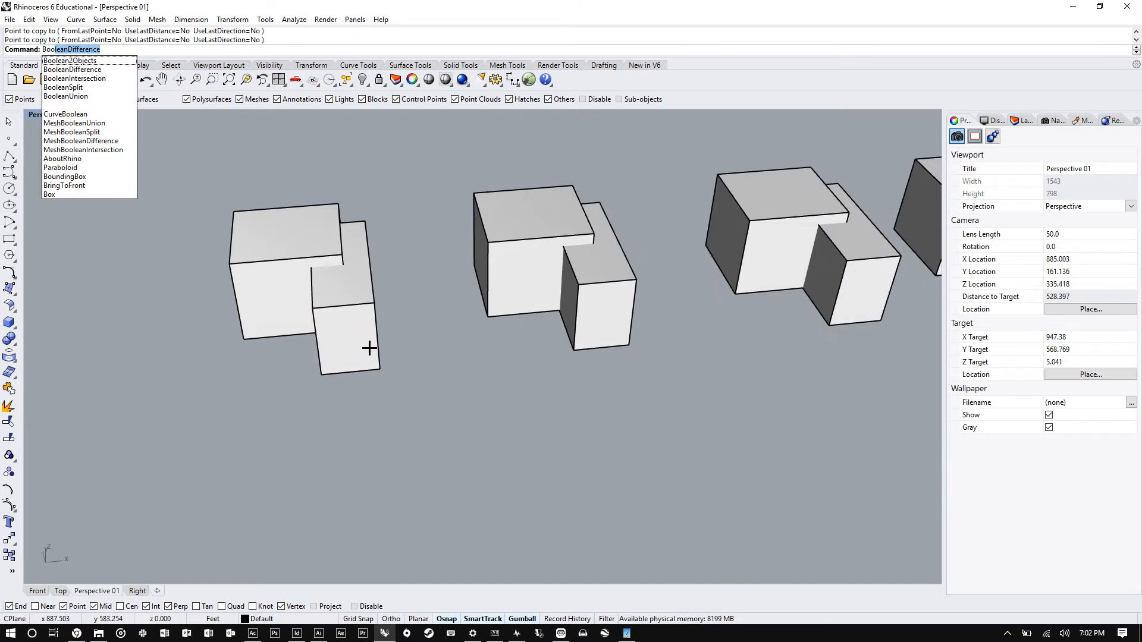
pyautogui.press('Return')
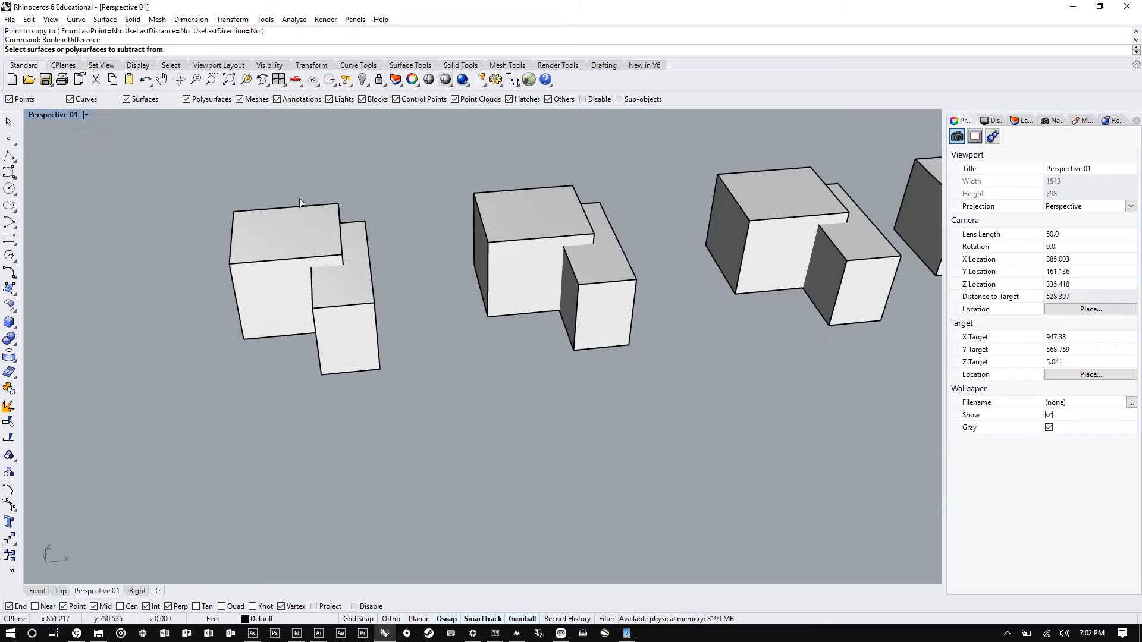
pyautogui.click(236, 218)
pyautogui.press('Return')
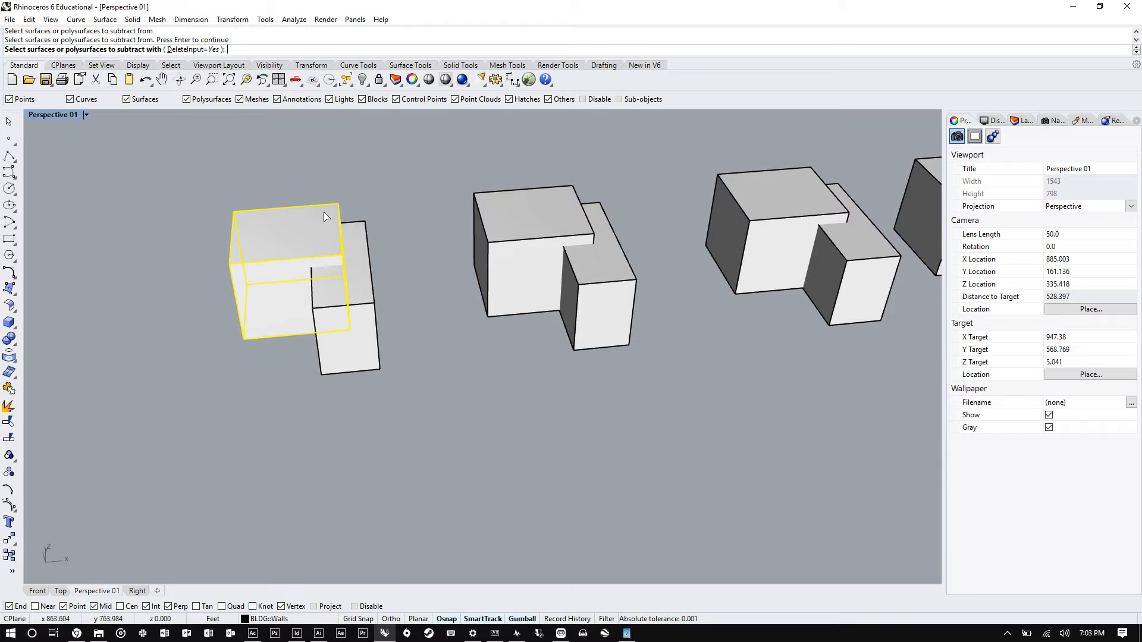
pyautogui.click(374, 306)
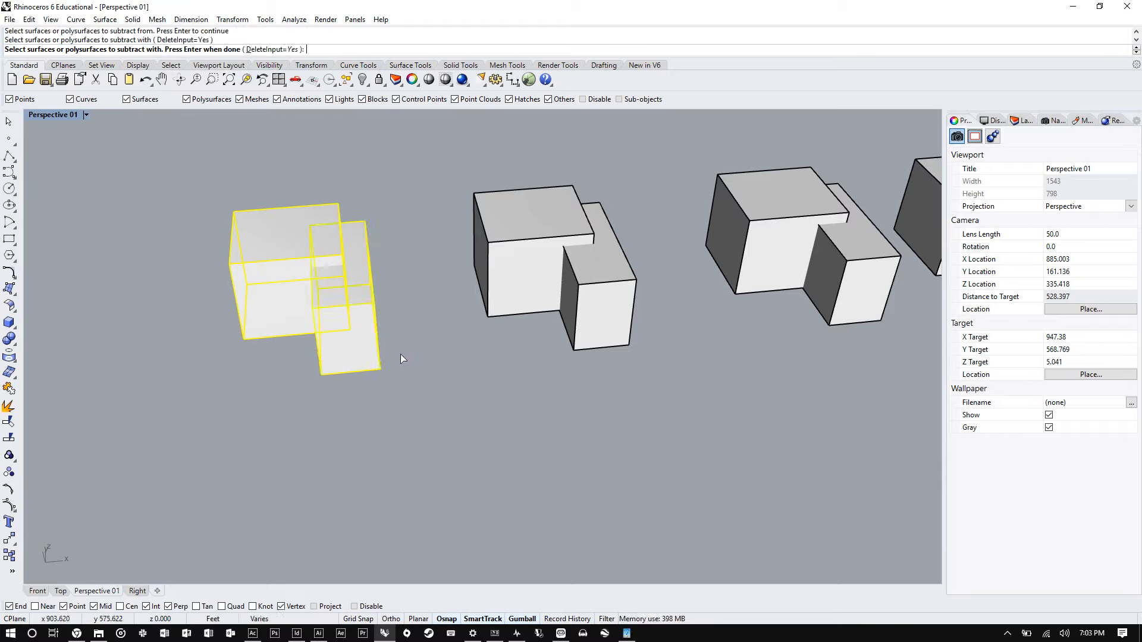
pyautogui.press('Return')
# - Orbit and zoom around the subtracted box to inspect the resulting cut
pyautogui.moveTo(375, 356); pyautogui.dragTo(369, 413, button='right')
pyautogui.scroll(10, 492, 232)
pyautogui.scroll(-5, 433, 412)
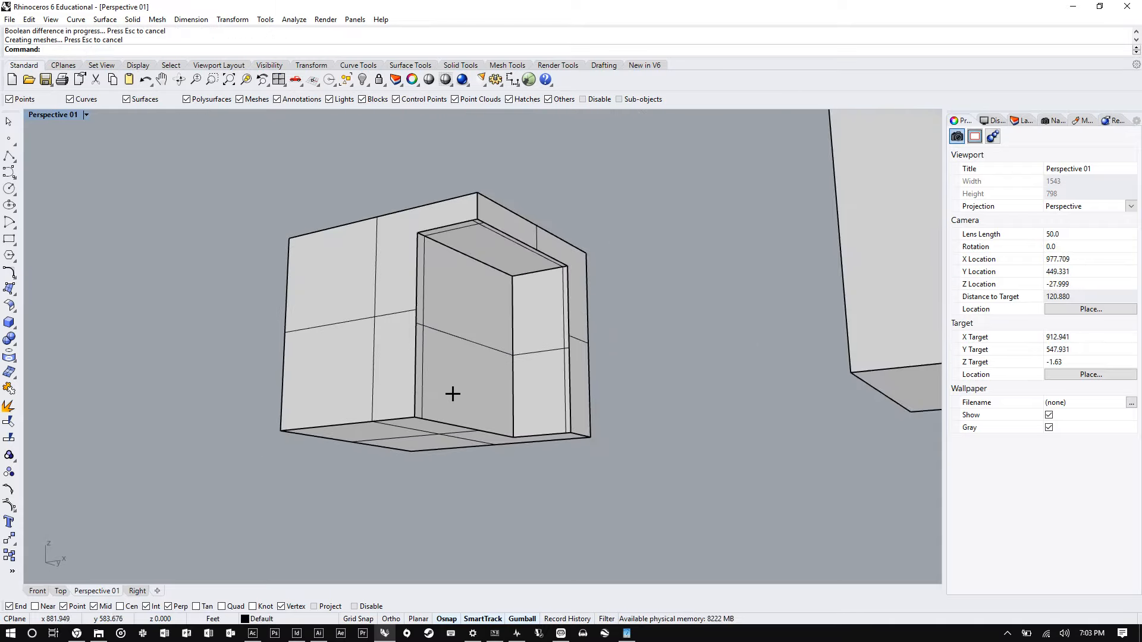
pyautogui.moveTo(448, 393); pyautogui.dragTo(365, 377, button='right')
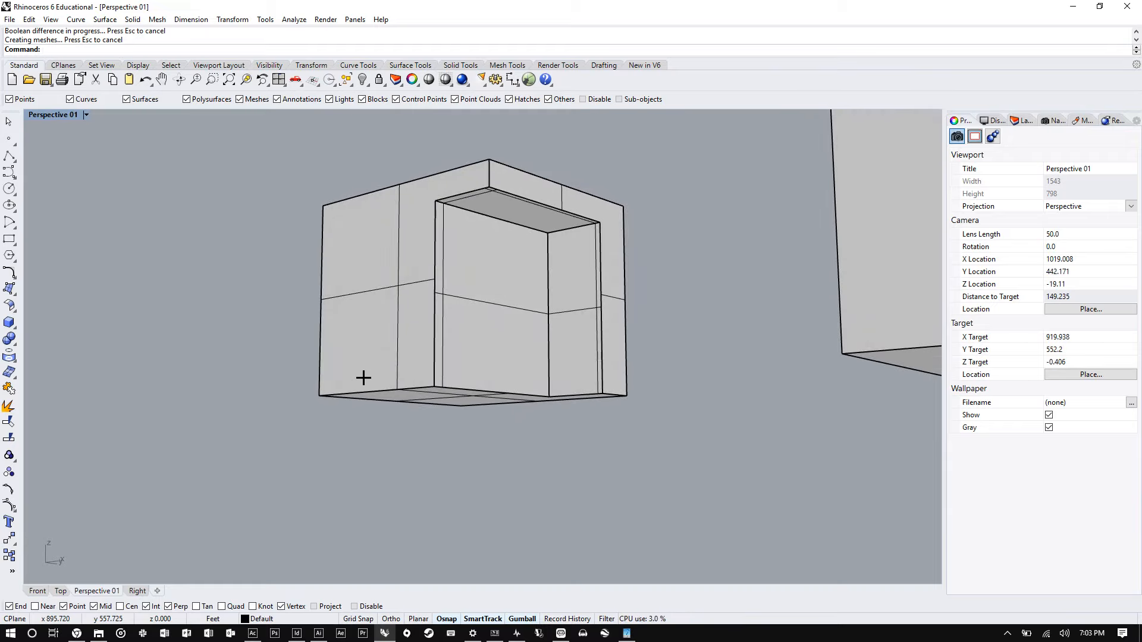
pyautogui.scroll(-10, 375, 263)
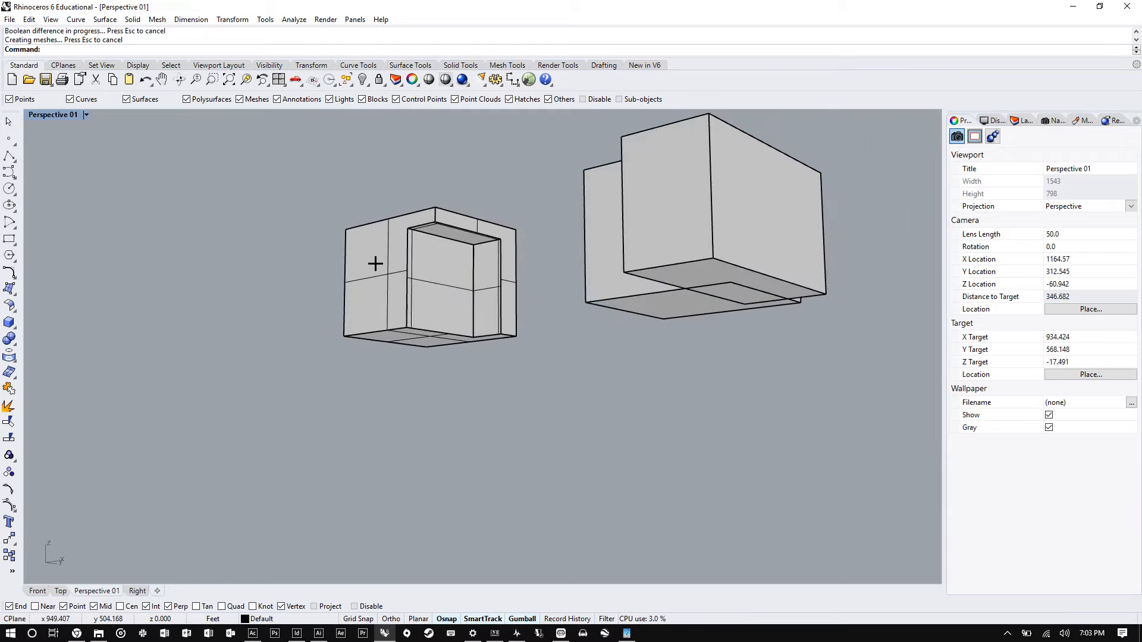
pyautogui.moveTo(374, 262); pyautogui.dragTo(502, 356, button='right')
pyautogui.scroll(-5, 502, 357)
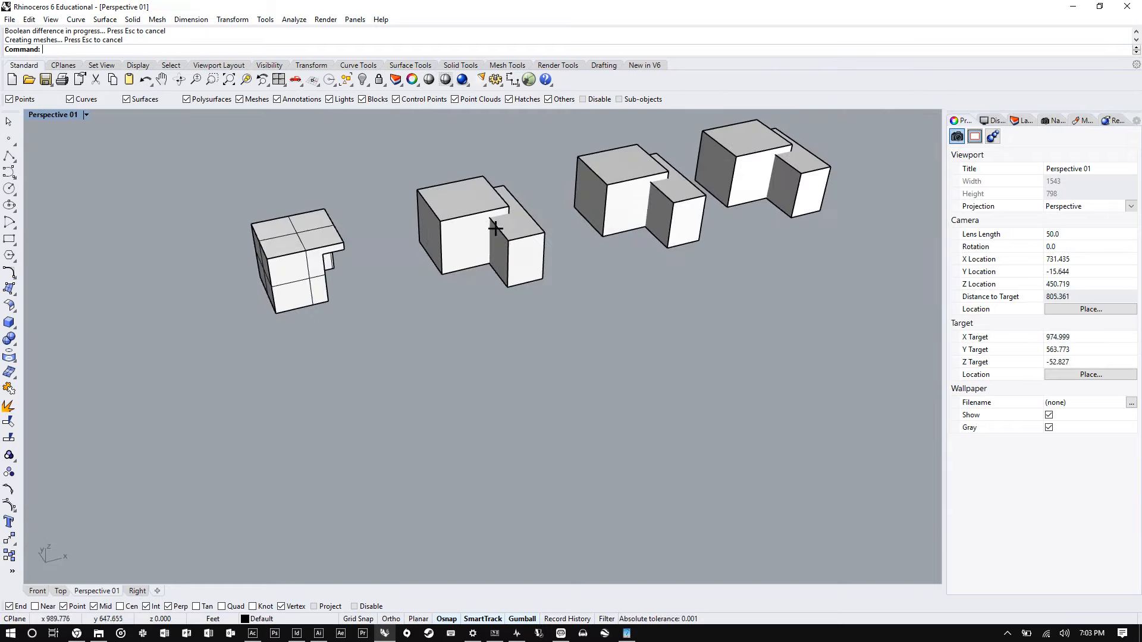
pyautogui.scroll(8, 472, 232)
pyautogui.scroll(-1, 374, 249)
pyautogui.scroll(-4, 378, 268)
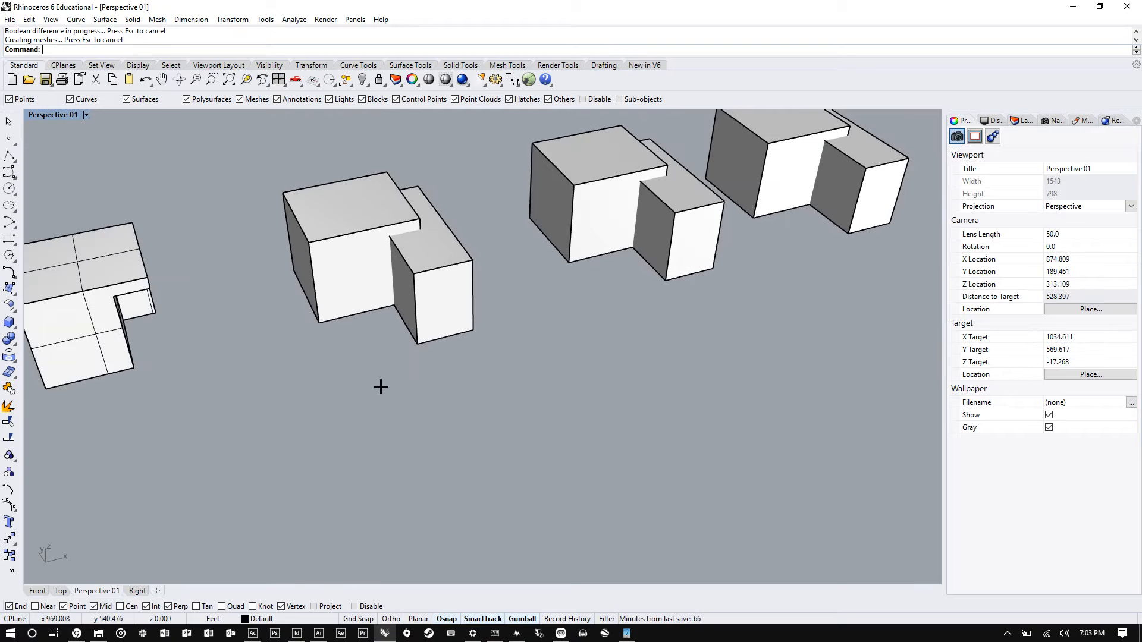
# - Merge the second box pair into one solid with BooleanUnion
pyautogui.press('Up')
pyautogui.write('Boo')
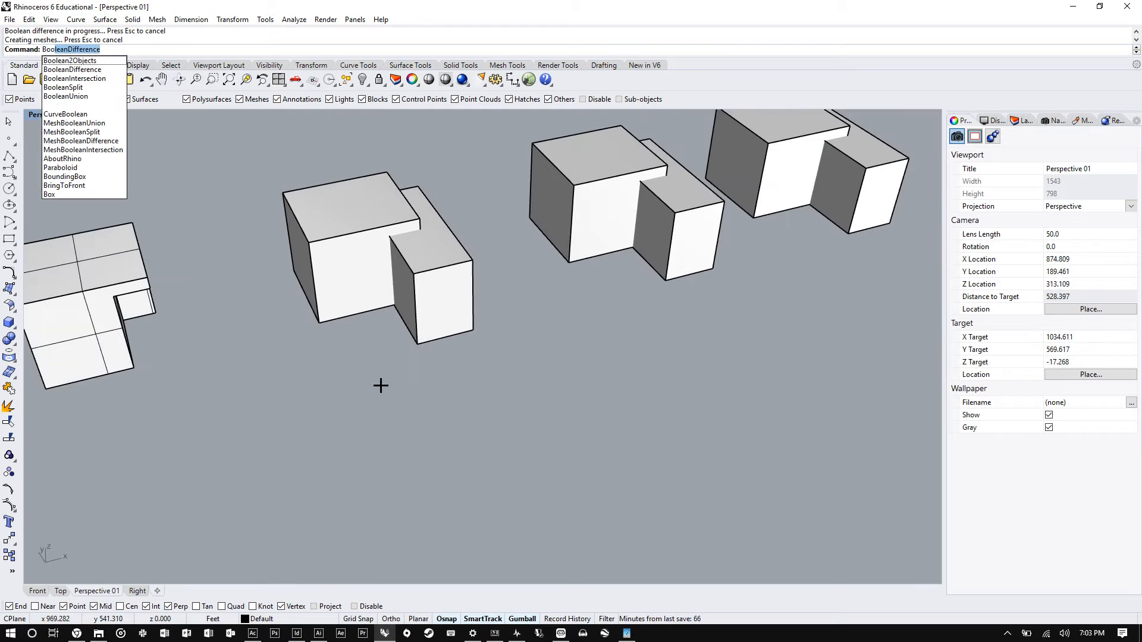
pyautogui.click(89, 95)
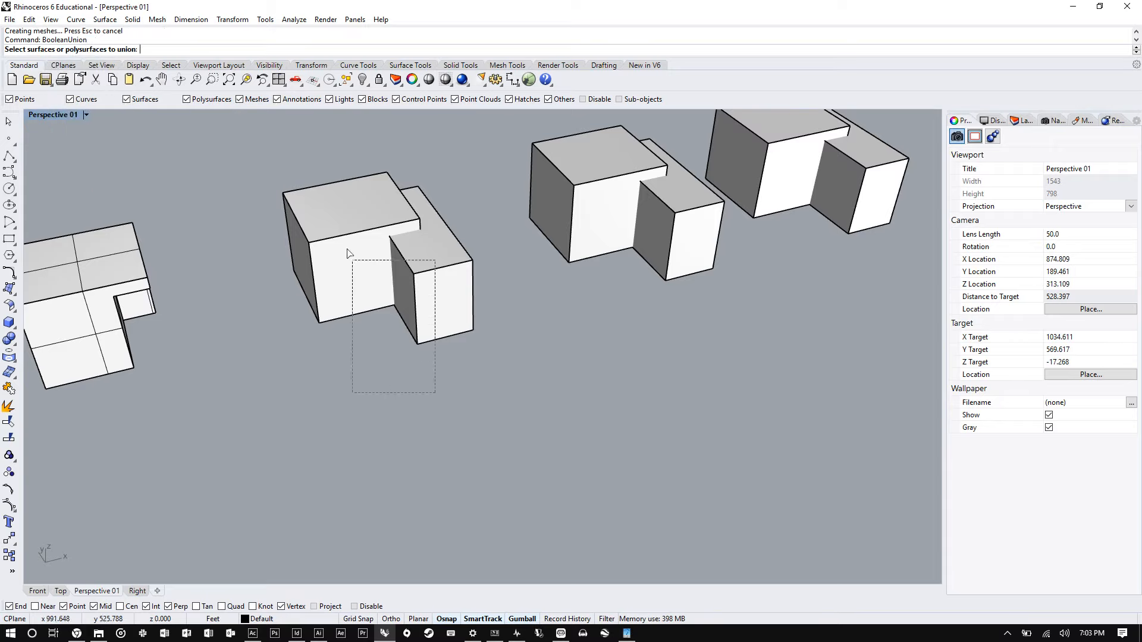
pyautogui.click(407, 330)
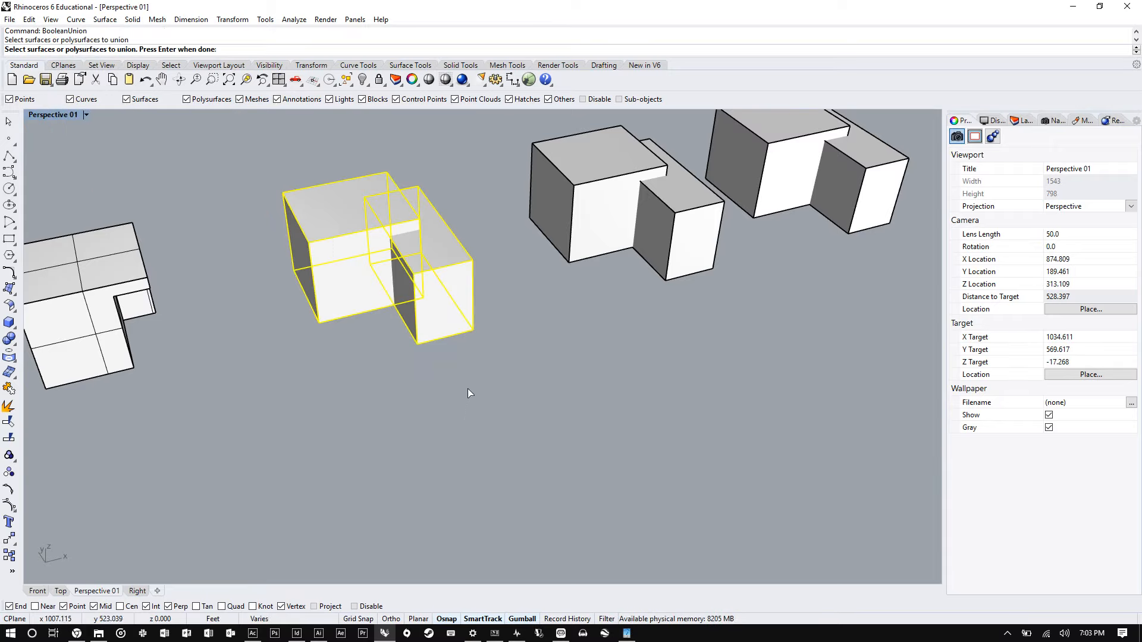
pyautogui.press('Return')
# - Switch the perspective viewport to Wireframe display mode
pyautogui.scroll(10, 402, 217)
pyautogui.scroll(5, 287, 307)
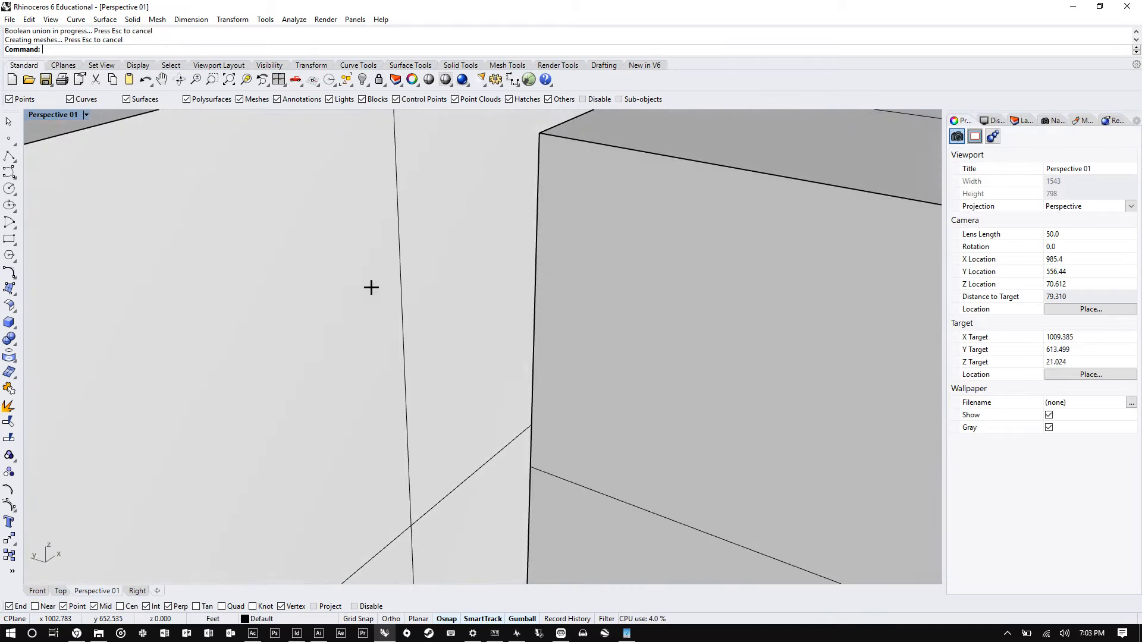
pyautogui.moveTo(370, 285); pyautogui.dragTo(700, 372, button='right')
pyautogui.scroll(5, 617, 273)
pyautogui.scroll(-10, 522, 326)
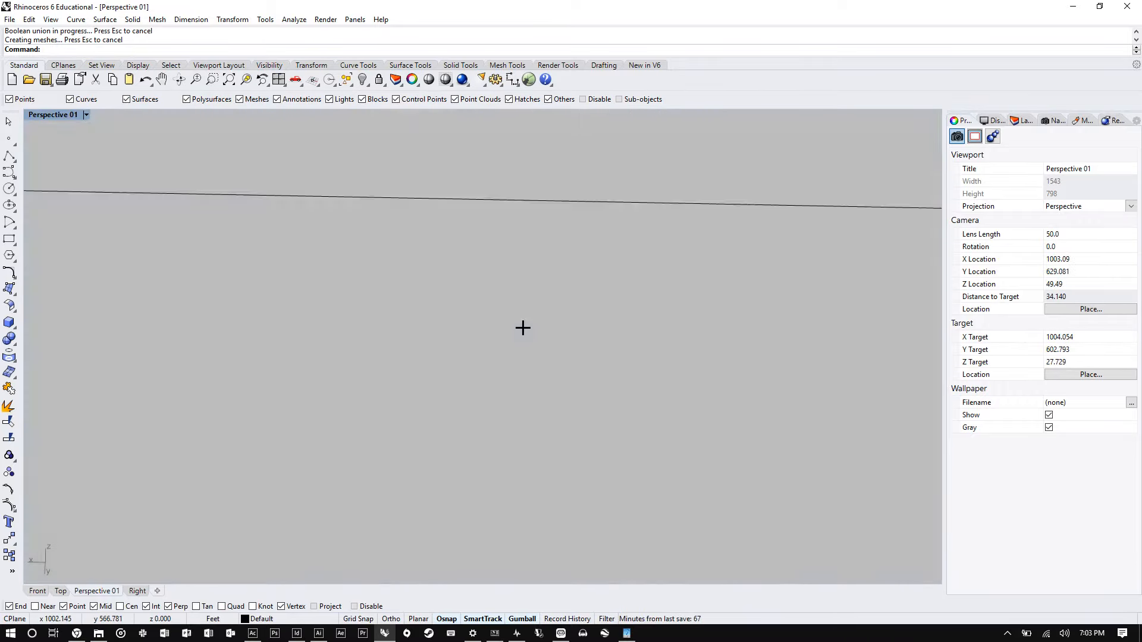
pyautogui.moveTo(619, 326); pyautogui.dragTo(356, 297, button='right')
pyautogui.click(86, 114)
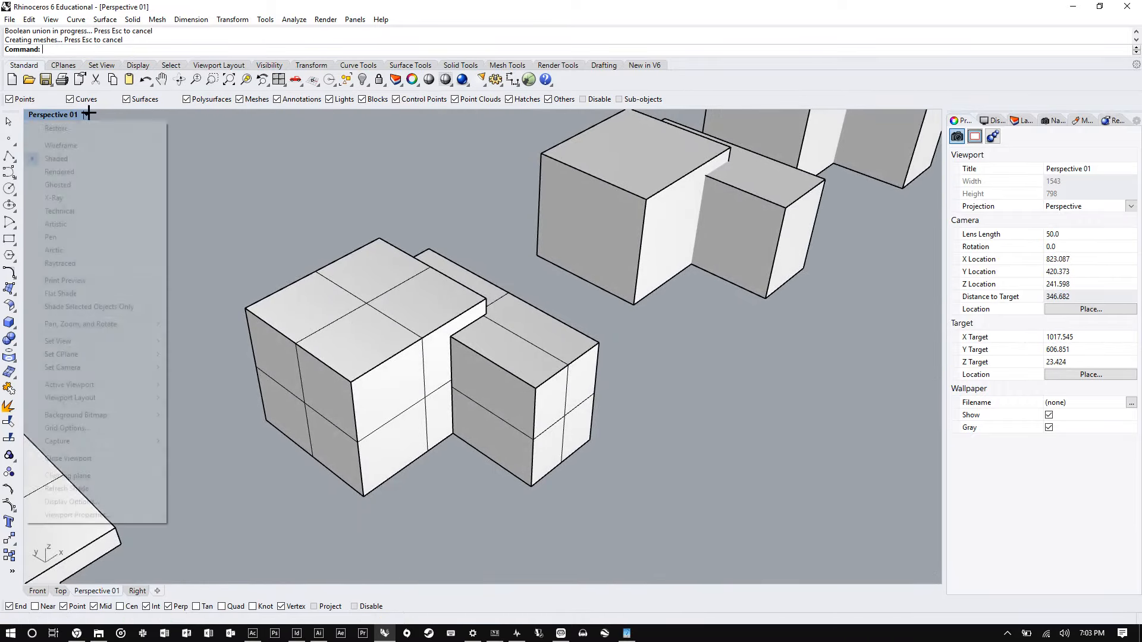
pyautogui.click(67, 146)
# - Intersect the third box pair with BooleanIntersection to keep only their shared volume
pyautogui.moveTo(518, 301); pyautogui.dragTo(618, 241, button='right')
pyautogui.scroll(5, 591, 272)
pyautogui.moveTo(597, 258); pyautogui.dragTo(548, 262, button='right')
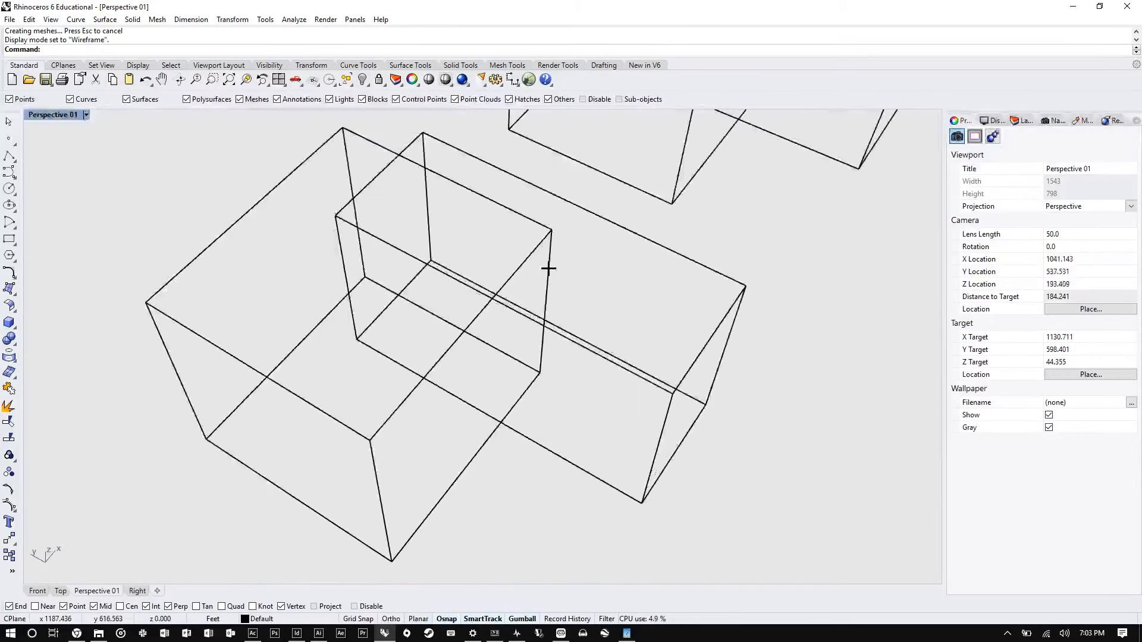
pyautogui.scroll(-2, 452, 273)
pyautogui.scroll(8, 452, 273)
pyautogui.moveTo(452, 274); pyautogui.dragTo(435, 266, button='right')
pyautogui.write('boo')
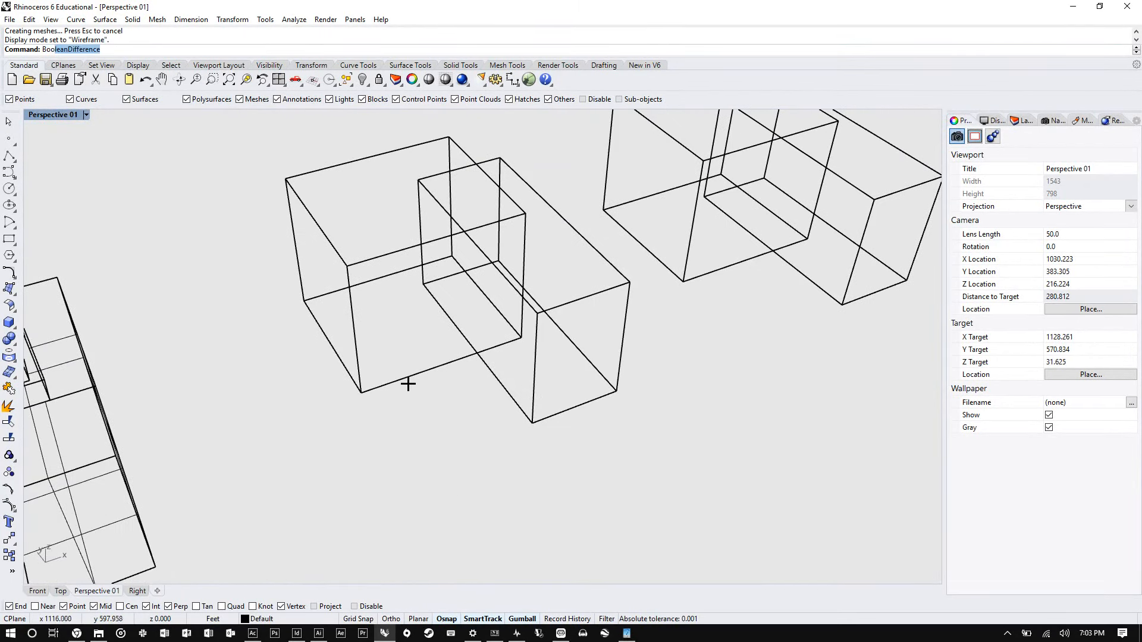
pyautogui.click(101, 79)
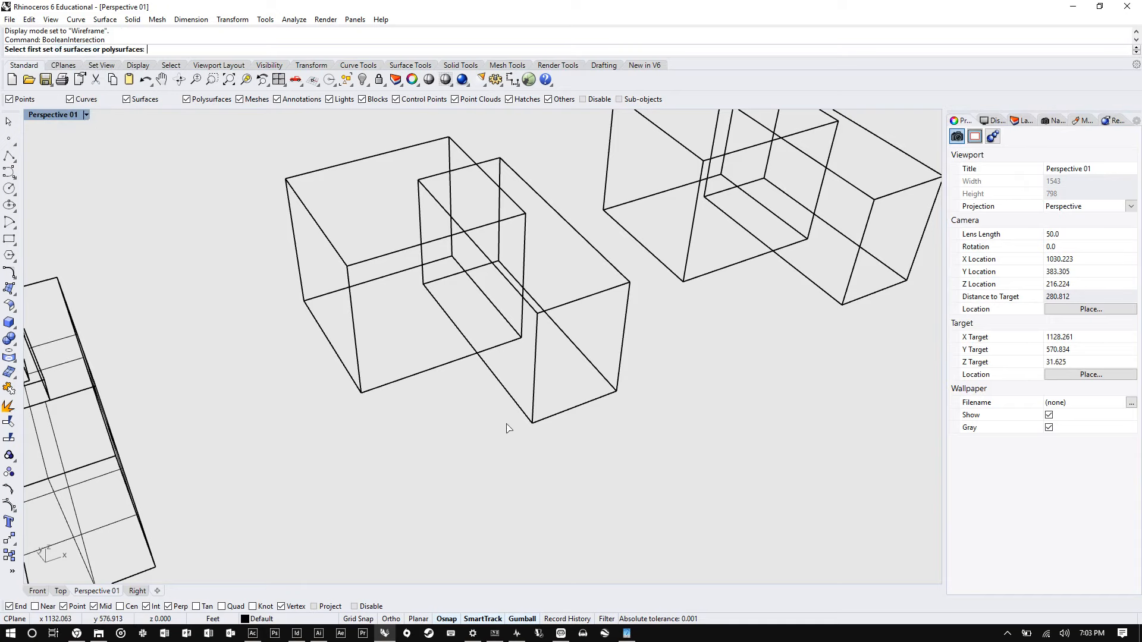
pyautogui.click(394, 248)
pyautogui.press('Return')
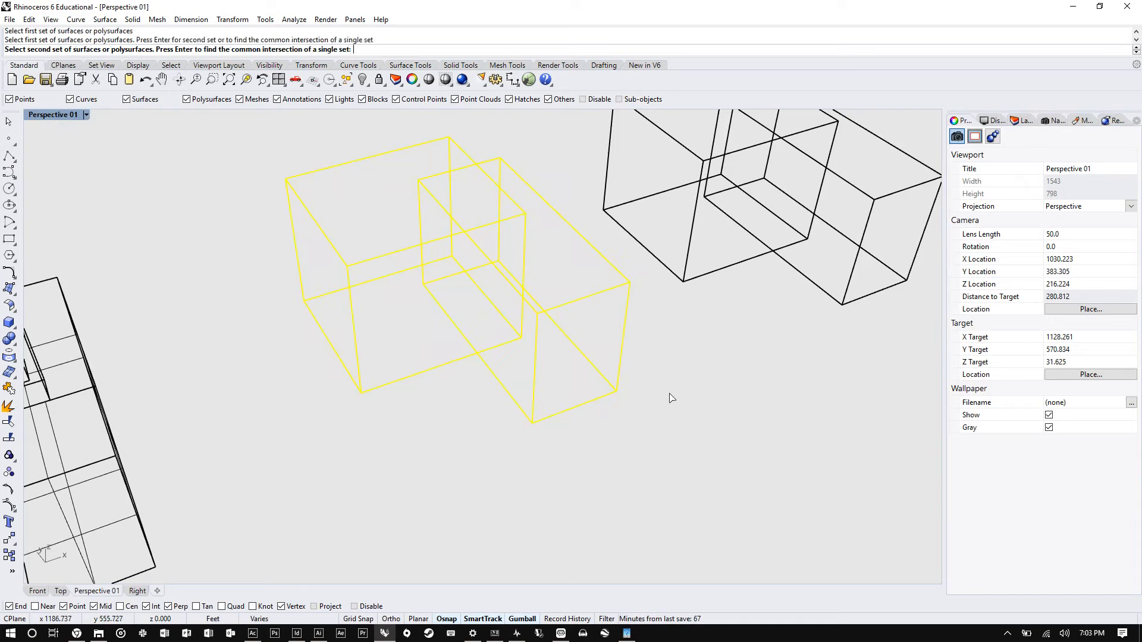
pyautogui.press('Return')
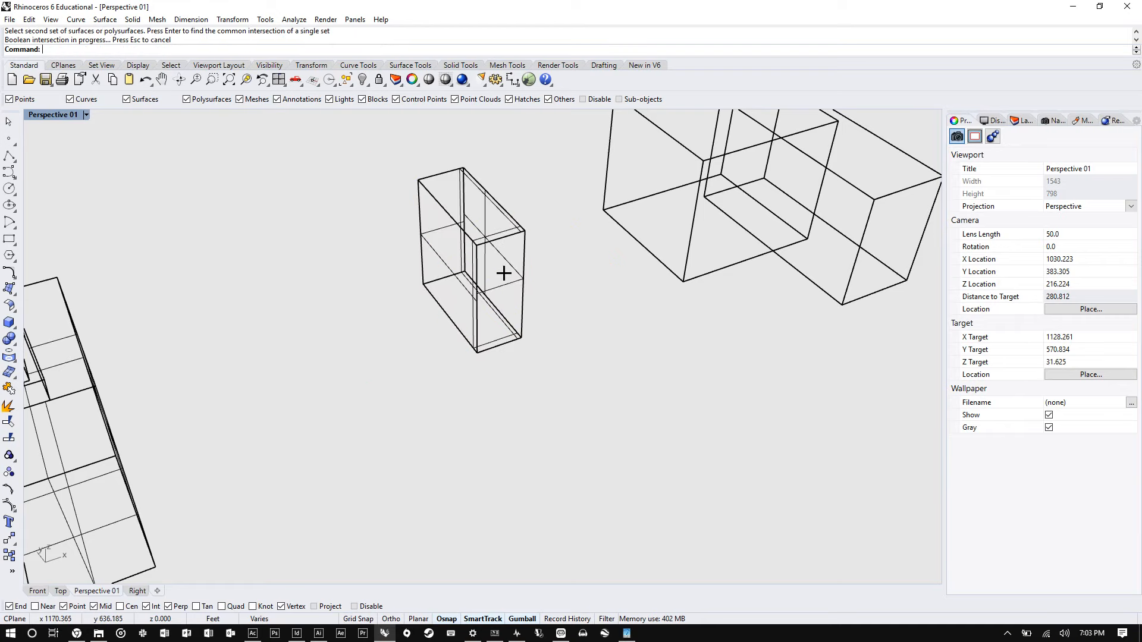
# - Orbit and zoom the view to inspect the intersection result and the last box pair
pyautogui.moveTo(408, 285); pyautogui.dragTo(453, 285, button='right')
pyautogui.keyDown('shift'); pyautogui.moveTo(379, 464); pyautogui.dragTo(423, 382, button='right'); pyautogui.keyUp('shift')
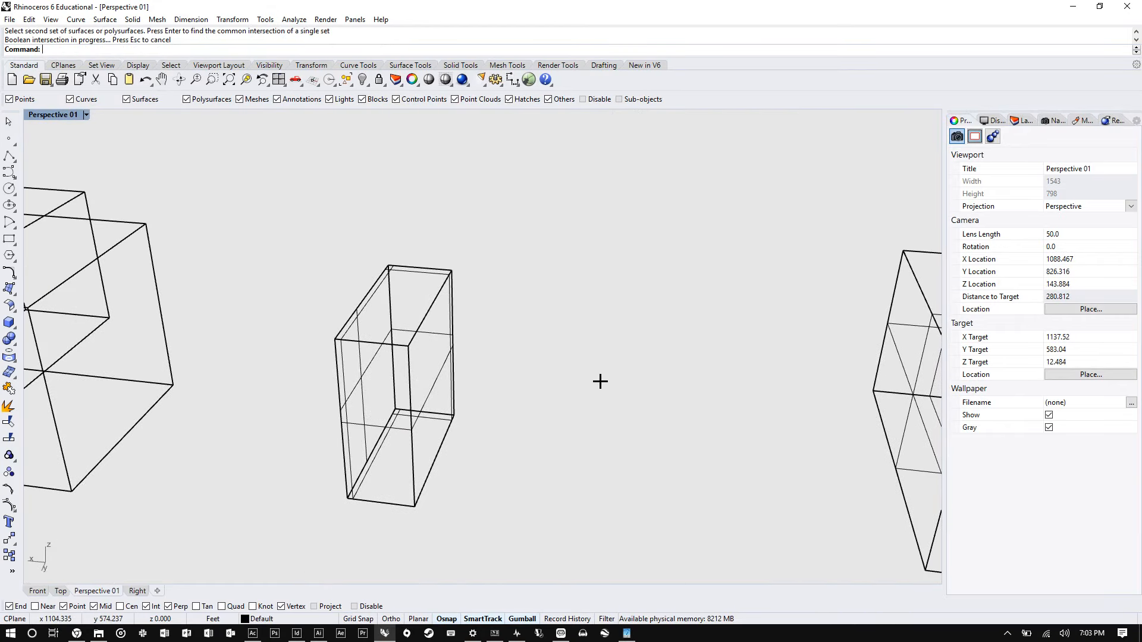
pyautogui.moveTo(601, 382); pyautogui.dragTo(437, 344, button='right')
pyautogui.scroll(-5, 559, 293)
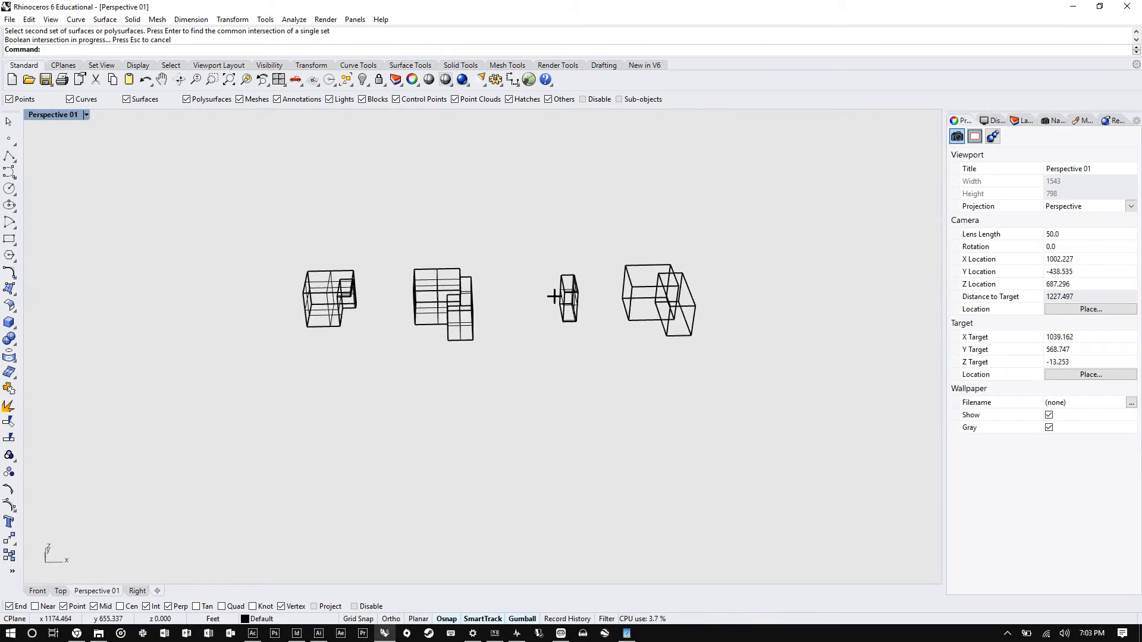
pyautogui.moveTo(559, 293); pyautogui.dragTo(651, 253, button='right')
pyautogui.scroll(12, 650, 253)
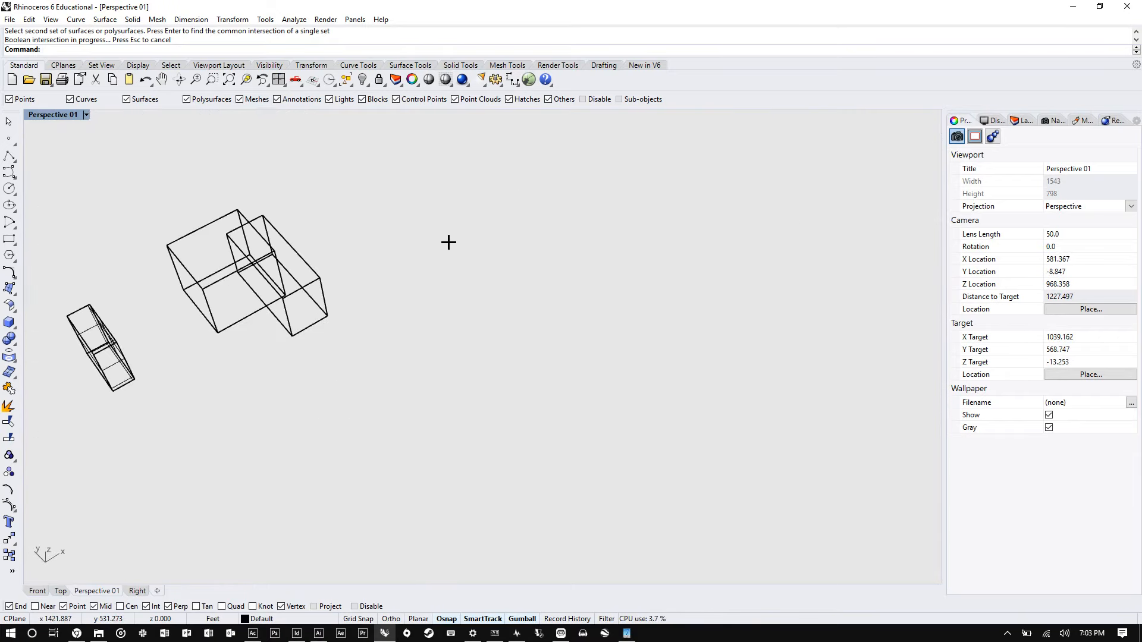
pyautogui.scroll(-3, 617, 301)
pyautogui.scroll(4, 232, 255)
pyautogui.scroll(3, 141, 263)
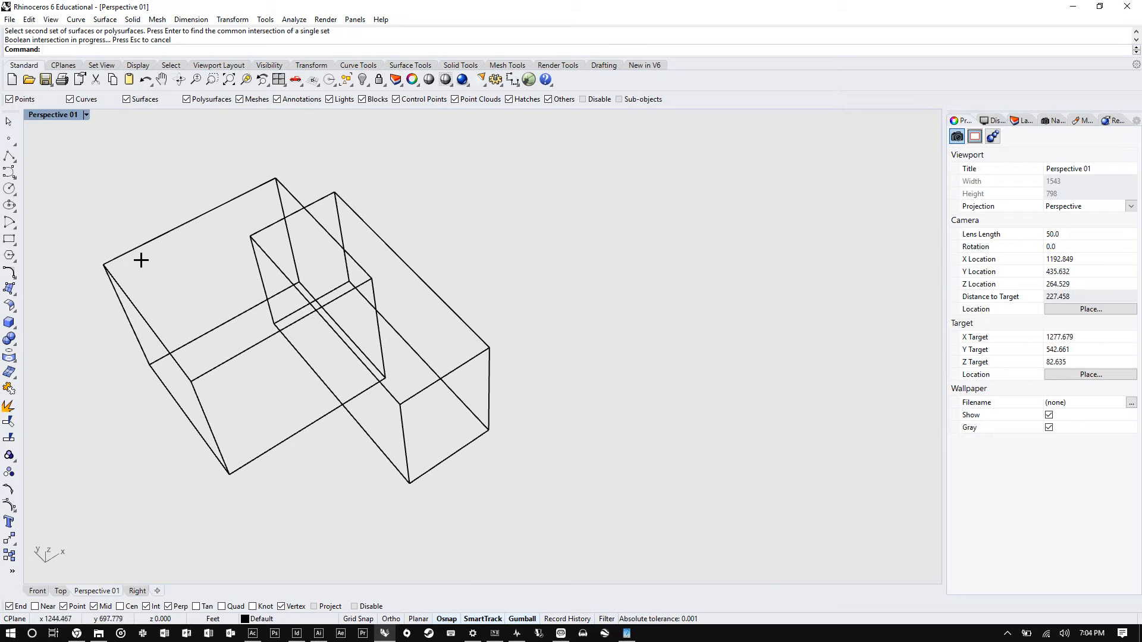
# - Split the fourth box pair with BooleanSplit, using one box as the object to split and the other as the cutter
pyautogui.write('booleanDifference')
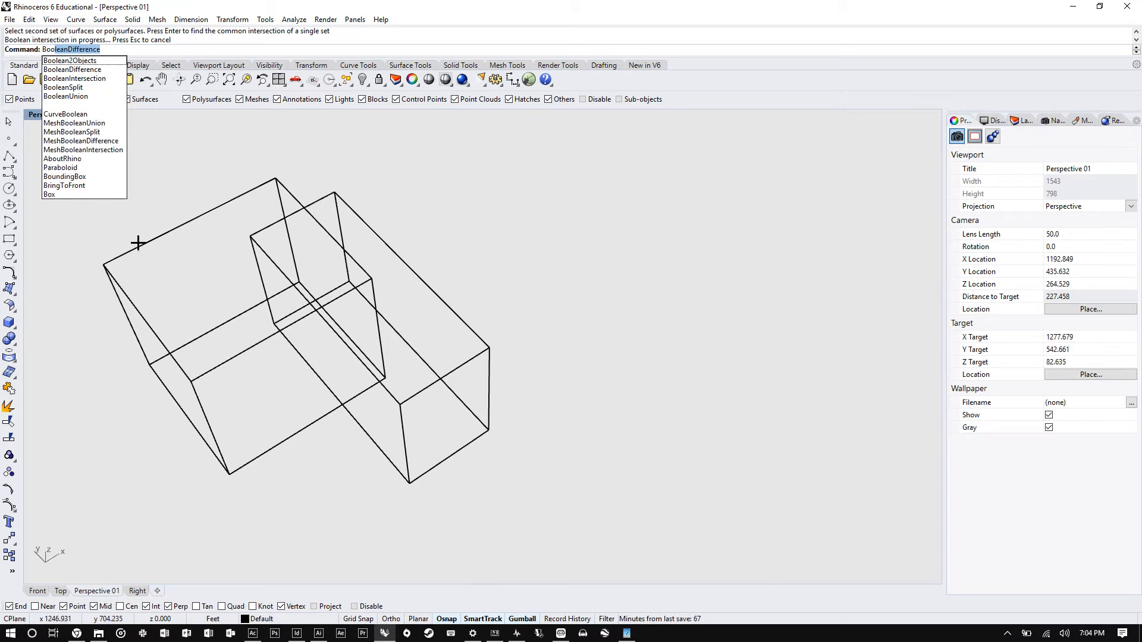
pyautogui.click(77, 88)
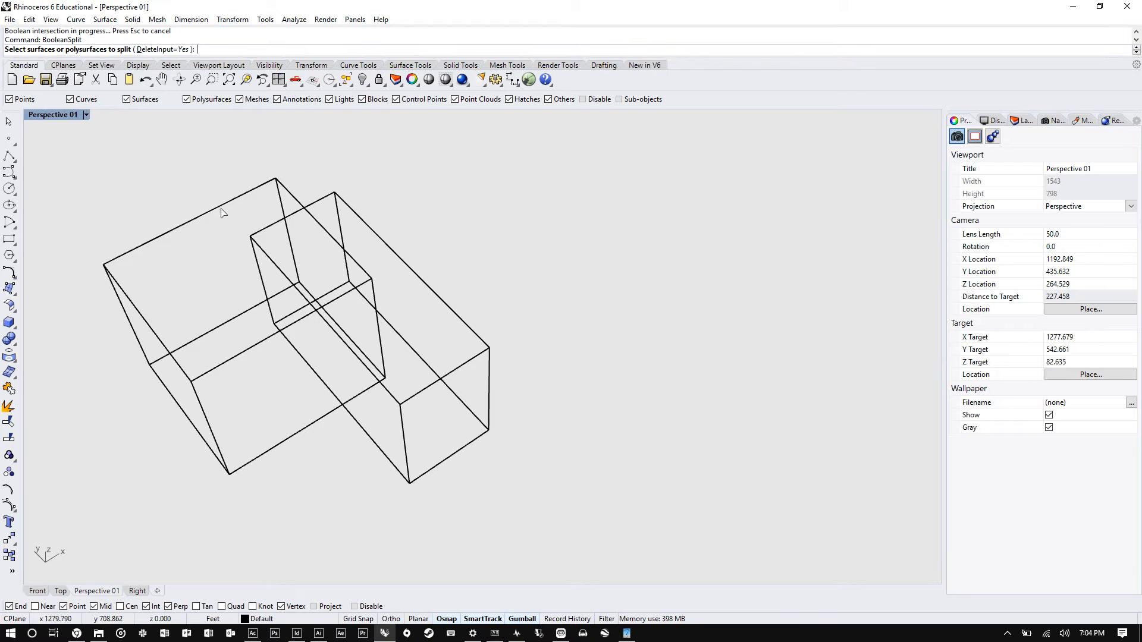
pyautogui.click(315, 208)
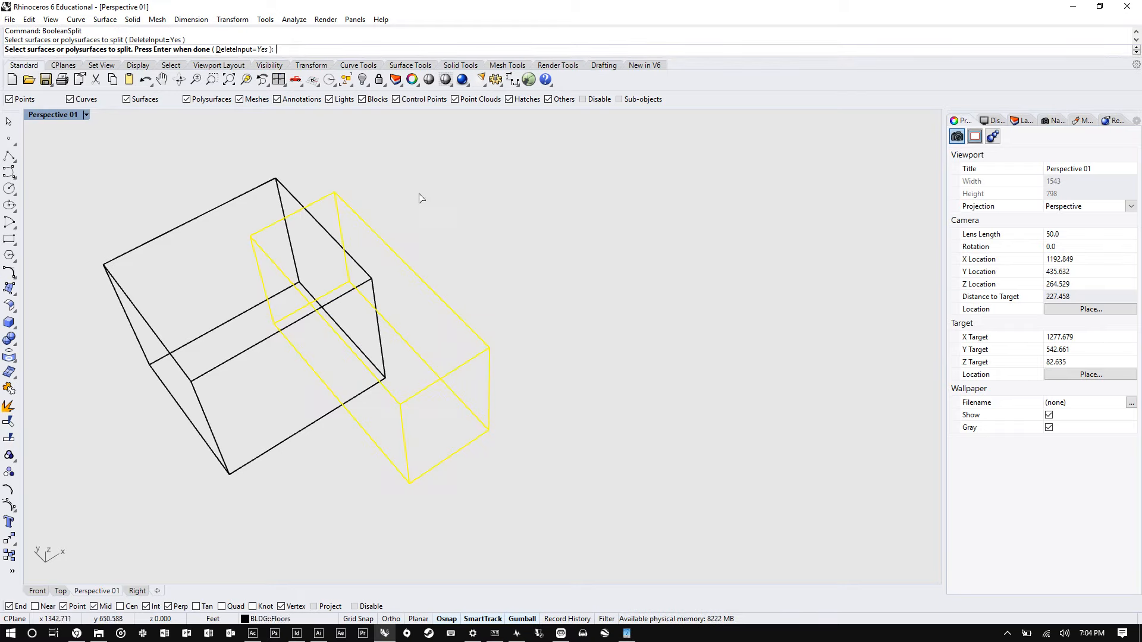
pyautogui.press('Return')
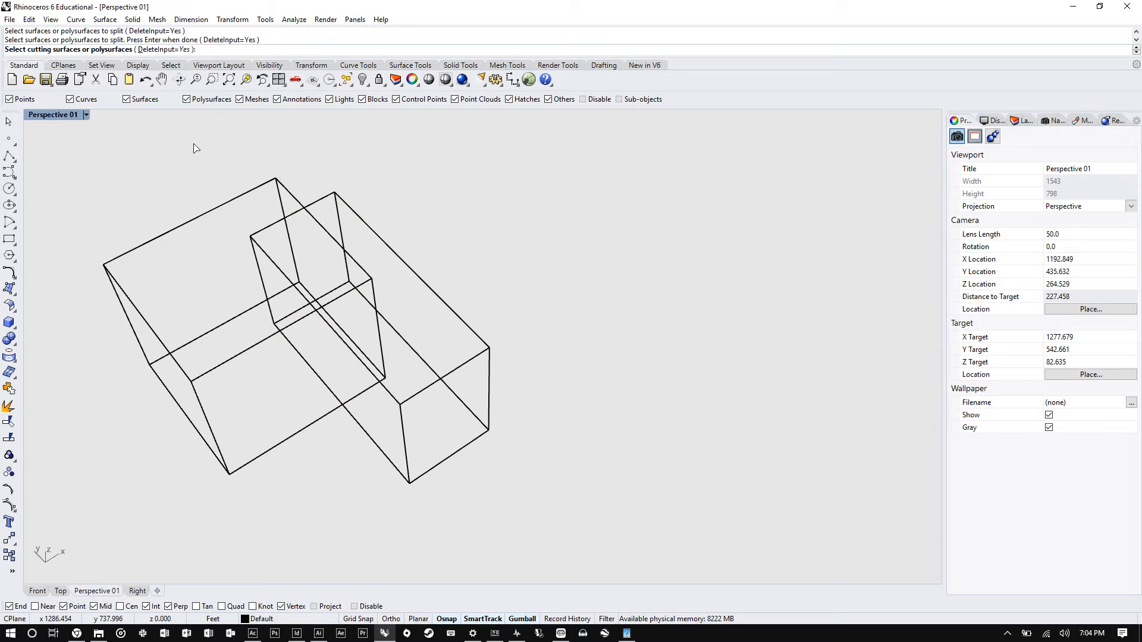
pyautogui.click(214, 217)
pyautogui.press('Return')
# - Select two of the split pieces and move them away from the remaining box to separate the parts
pyautogui.moveTo(413, 215); pyautogui.dragTo(301, 301, button='right')
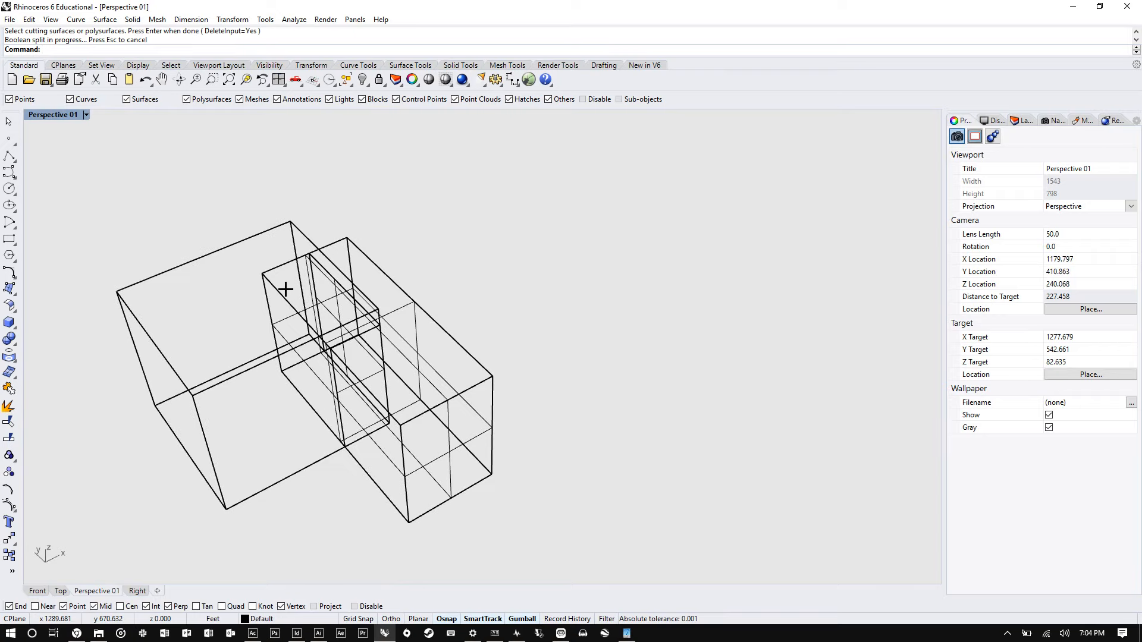
pyautogui.click(273, 276)
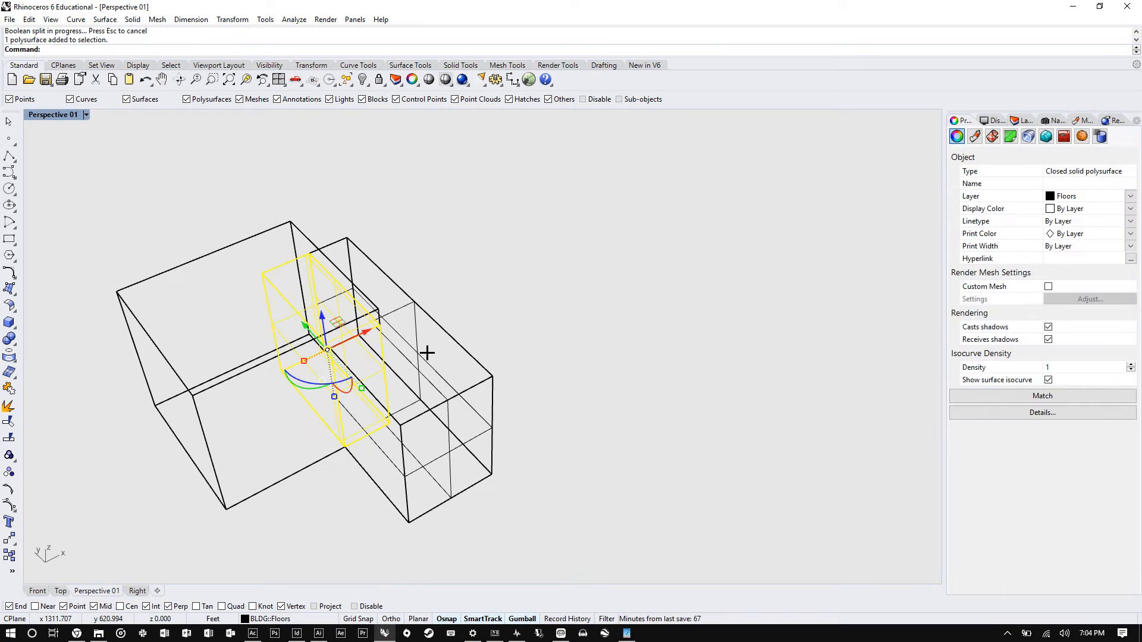
pyautogui.keyDown('shift'); pyautogui.click(427, 317); pyautogui.keyUp('shift')
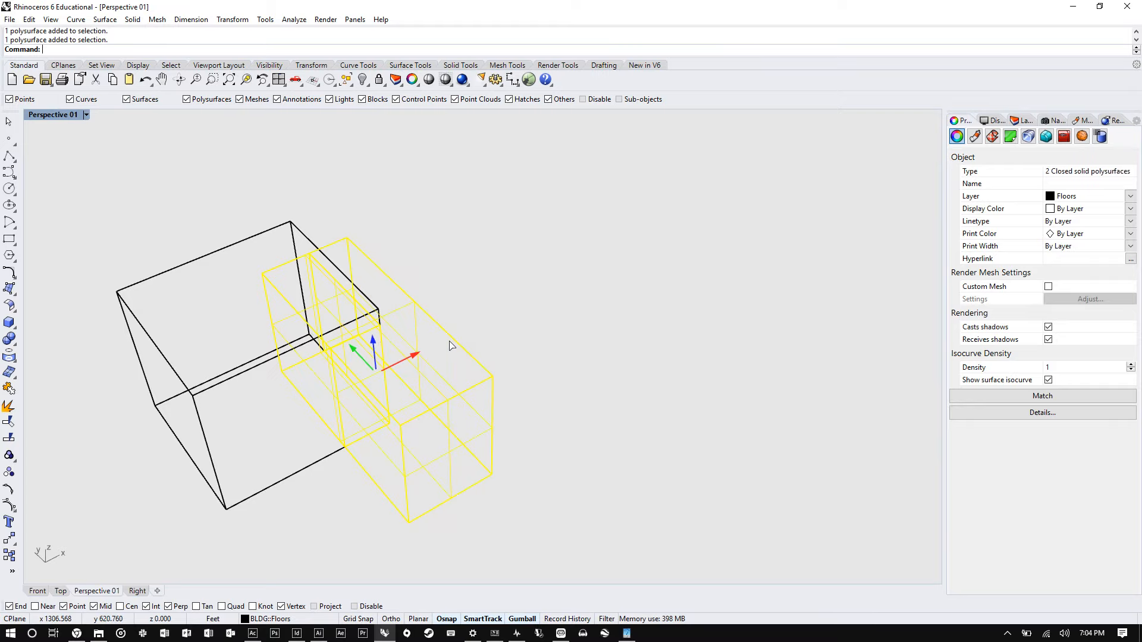
pyautogui.moveTo(449, 339); pyautogui.dragTo(697, 250)
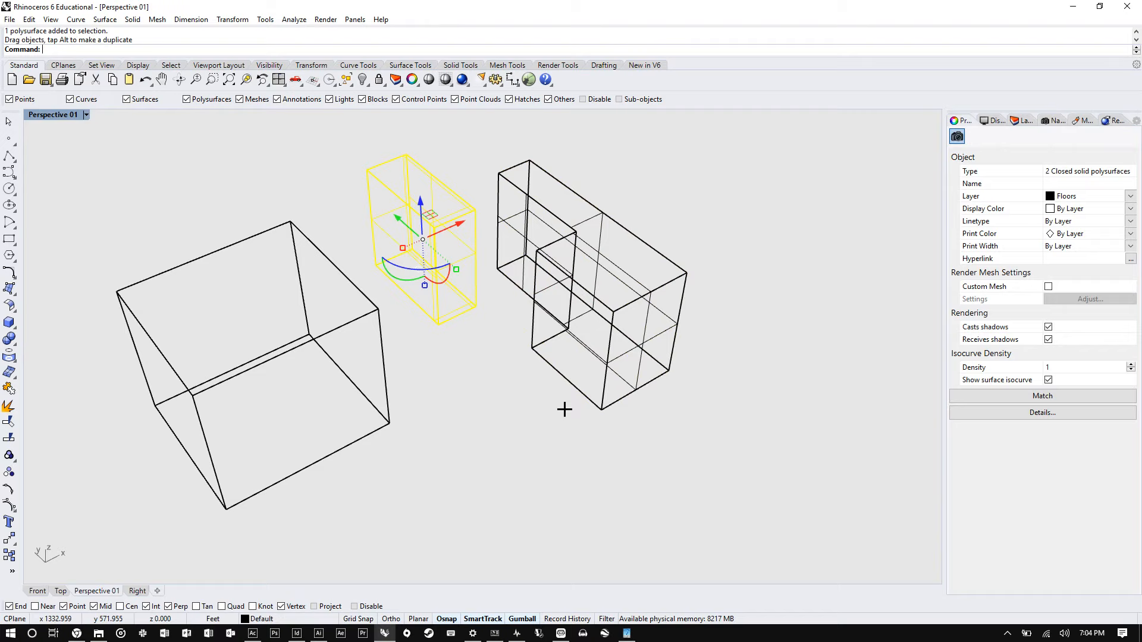
pyautogui.click(564, 409)
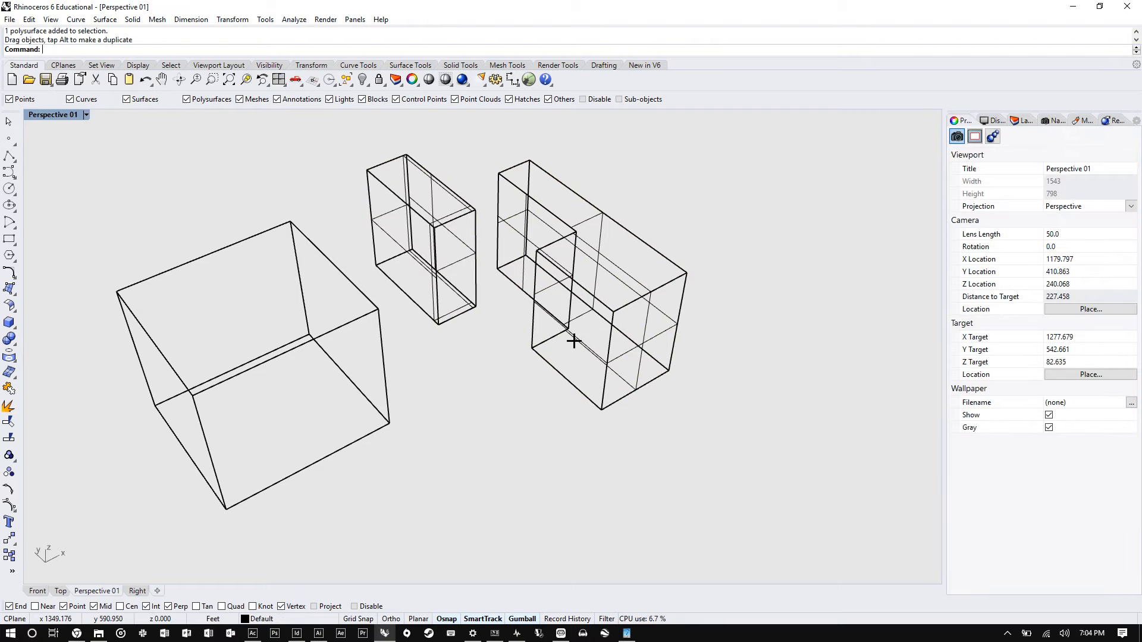
# - Orbit, pan and zoom around the model to review all the boolean results
pyautogui.scroll(-12, 574, 341)
pyautogui.moveTo(574, 341); pyautogui.dragTo(634, 312, button='right')
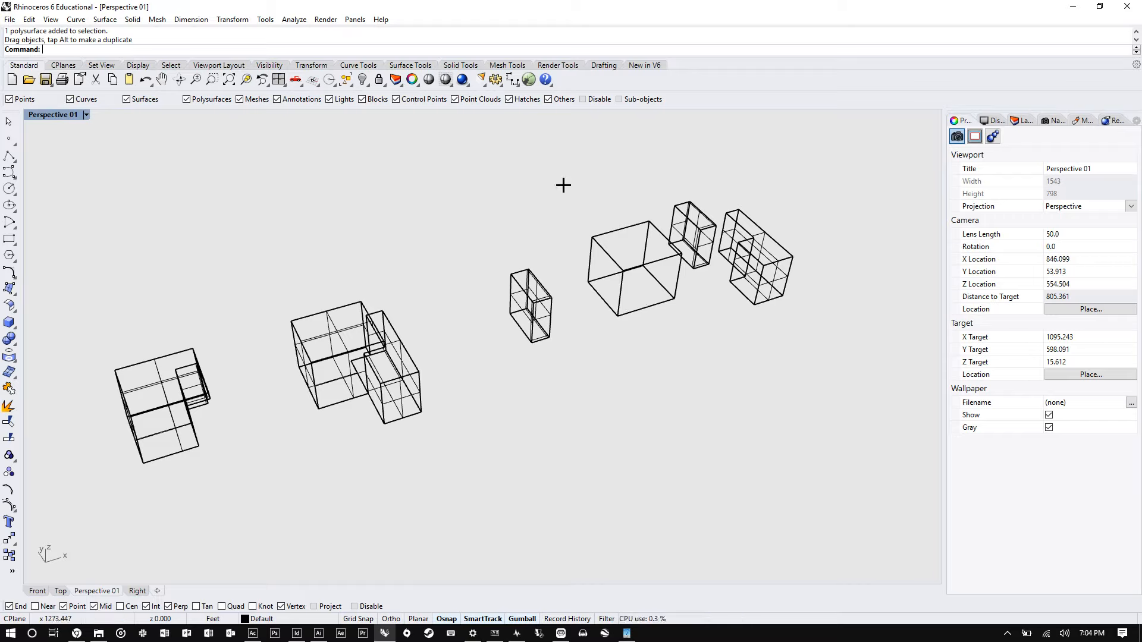
pyautogui.scroll(-10, 650, 238)
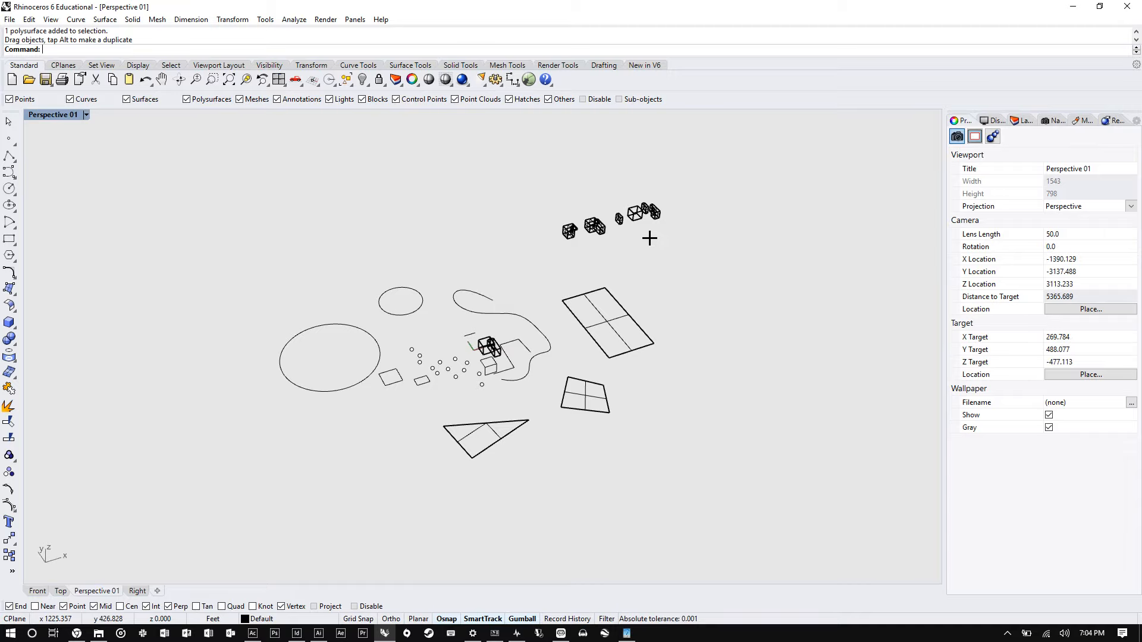
pyautogui.scroll(10, 676, 229)
pyautogui.scroll(-3, 676, 252)
pyautogui.moveTo(678, 253); pyautogui.dragTo(579, 258, button='right')
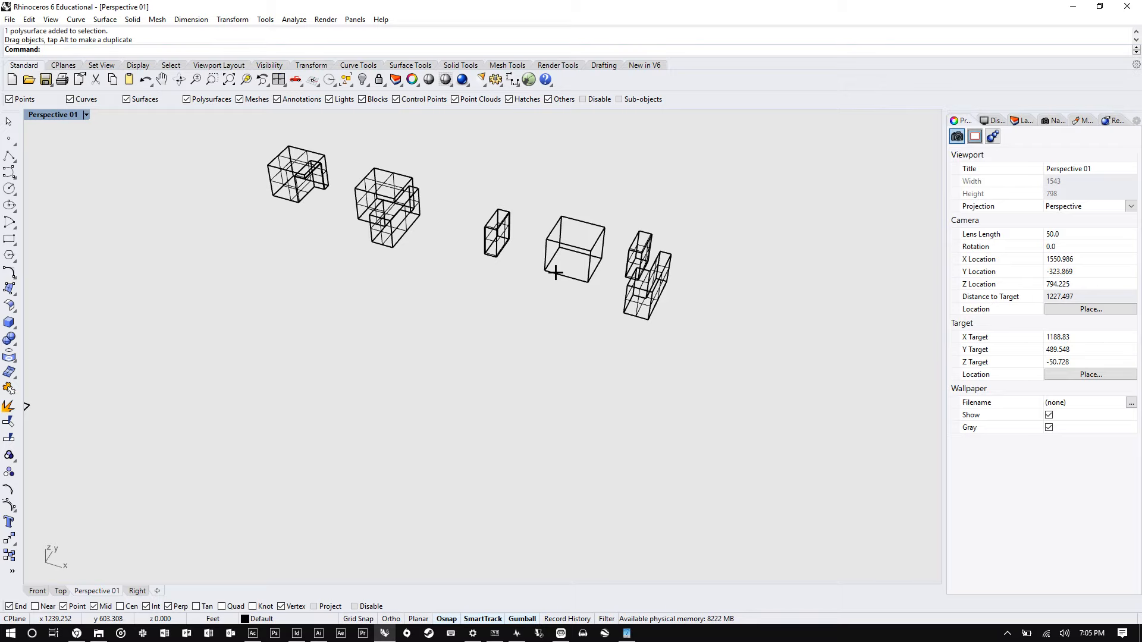
pyautogui.scroll(6, 555, 272)
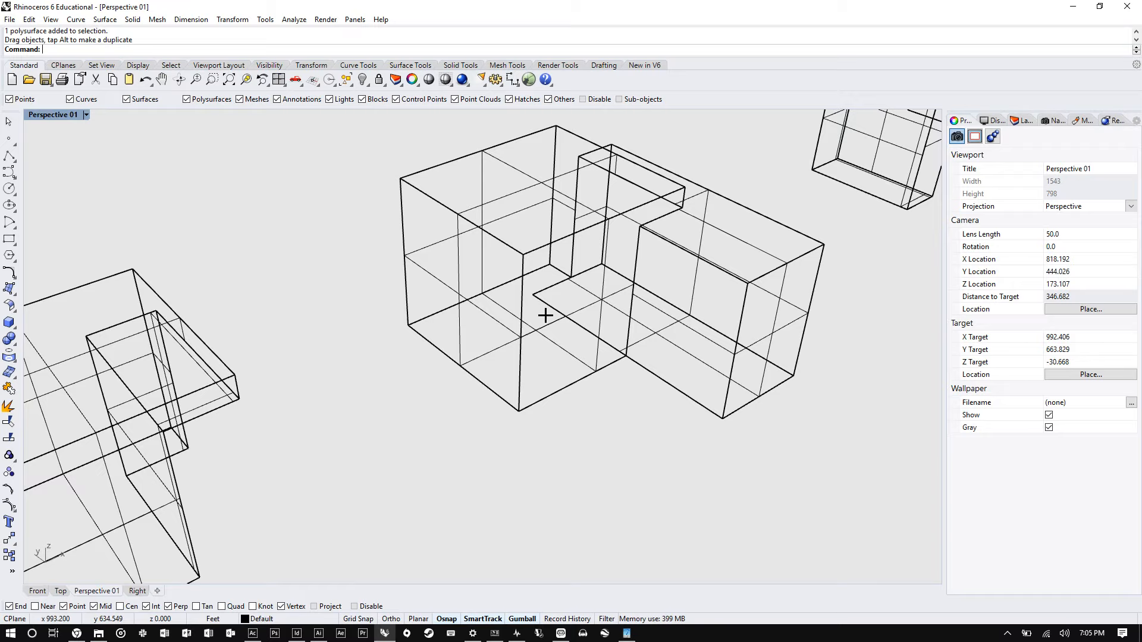
pyautogui.press('Return')
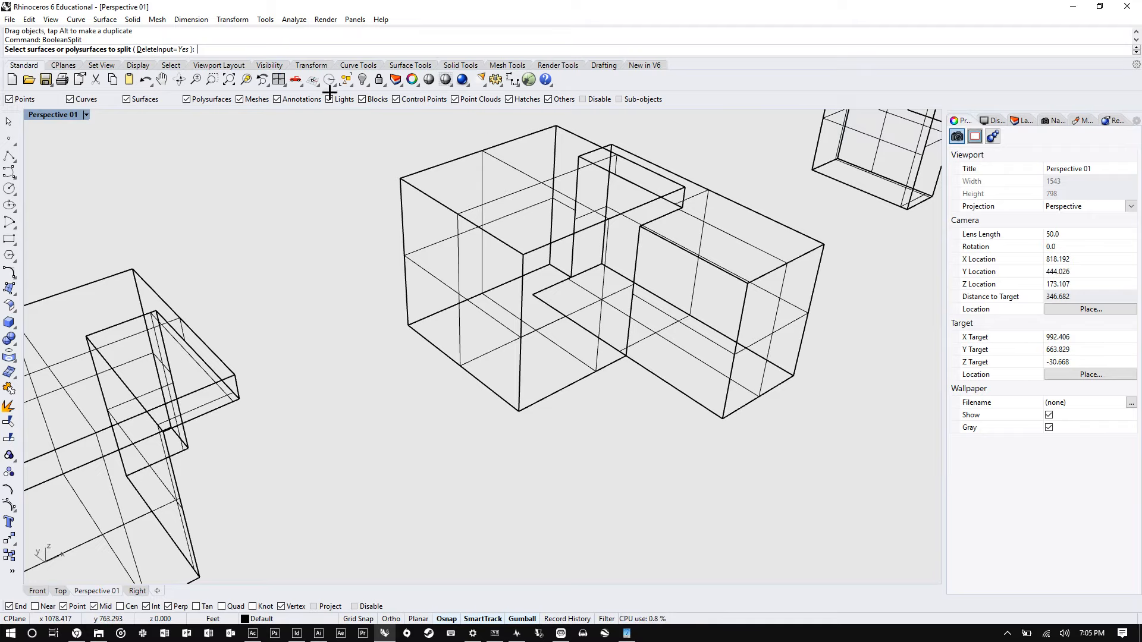
pyautogui.scroll(-10, 666, 291)
pyautogui.moveTo(679, 285); pyautogui.dragTo(565, 277, button='right')
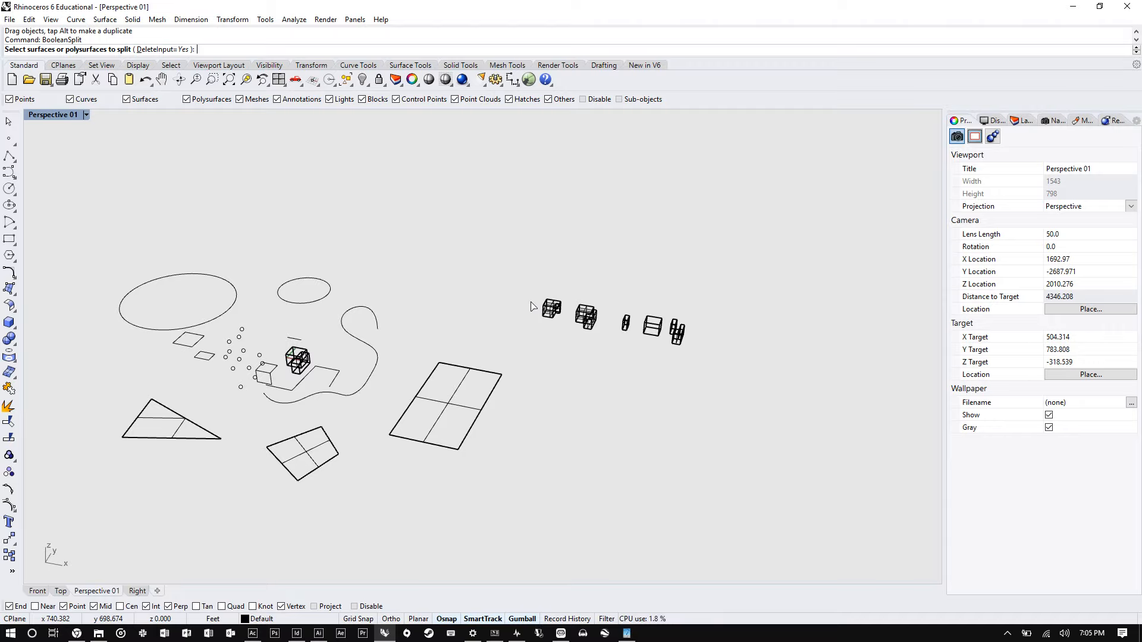
pyautogui.scroll(5, 558, 337)
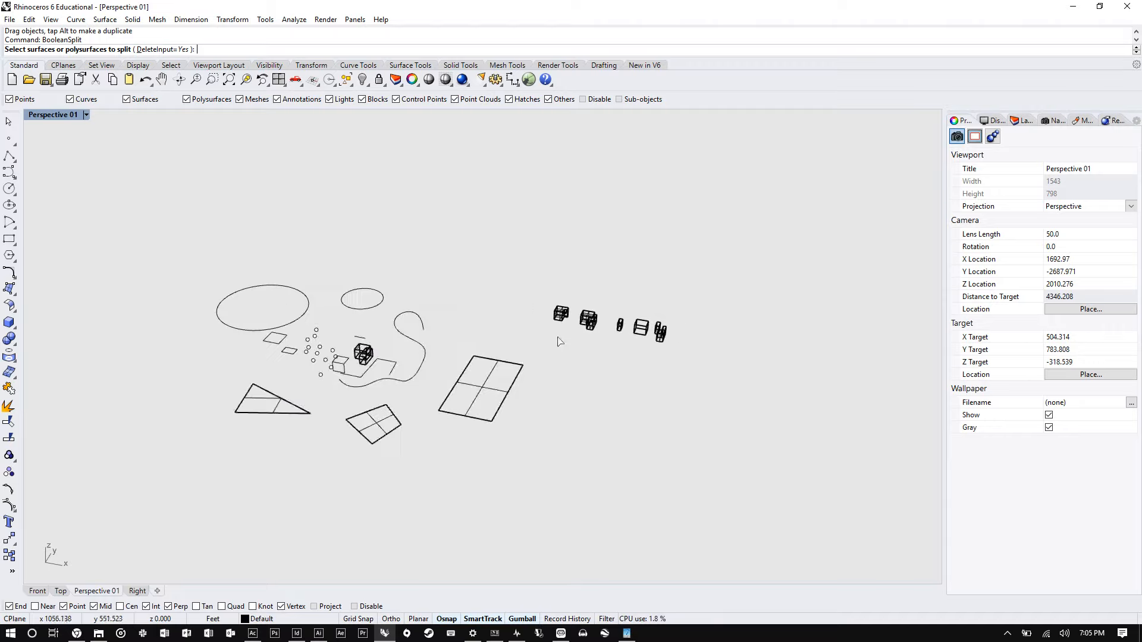
pyautogui.scroll(10, 541, 352)
pyautogui.moveTo(432, 323); pyautogui.dragTo(399, 329, button='right')
pyautogui.scroll(-10, 400, 329)
pyautogui.scroll(-5, 449, 326)
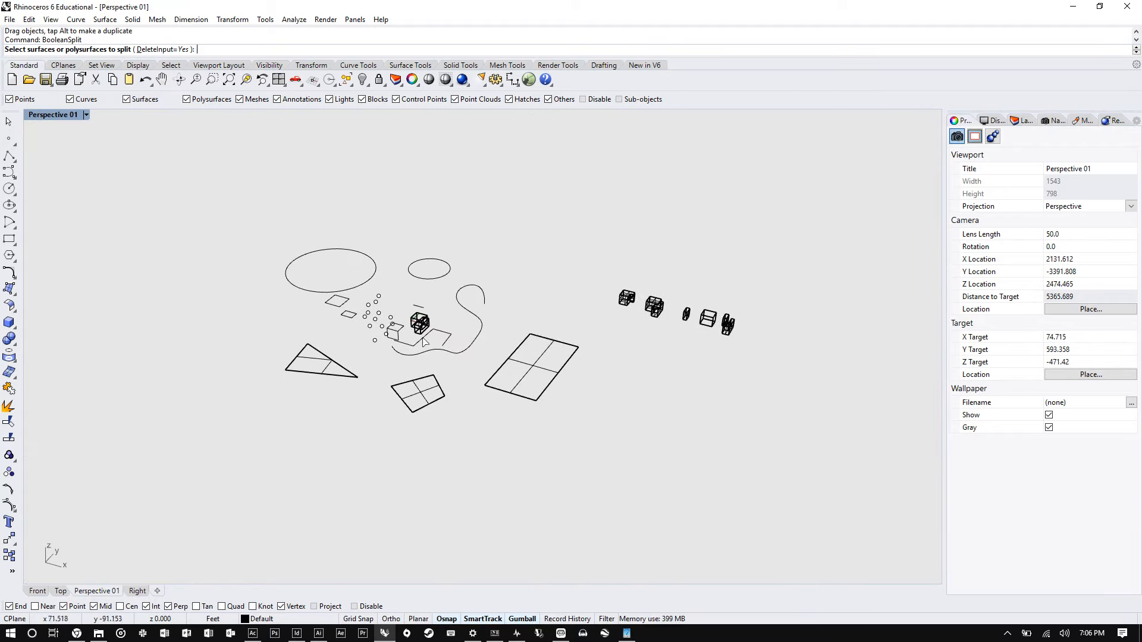
pyautogui.moveTo(500, 342); pyautogui.dragTo(494, 363, button='right')
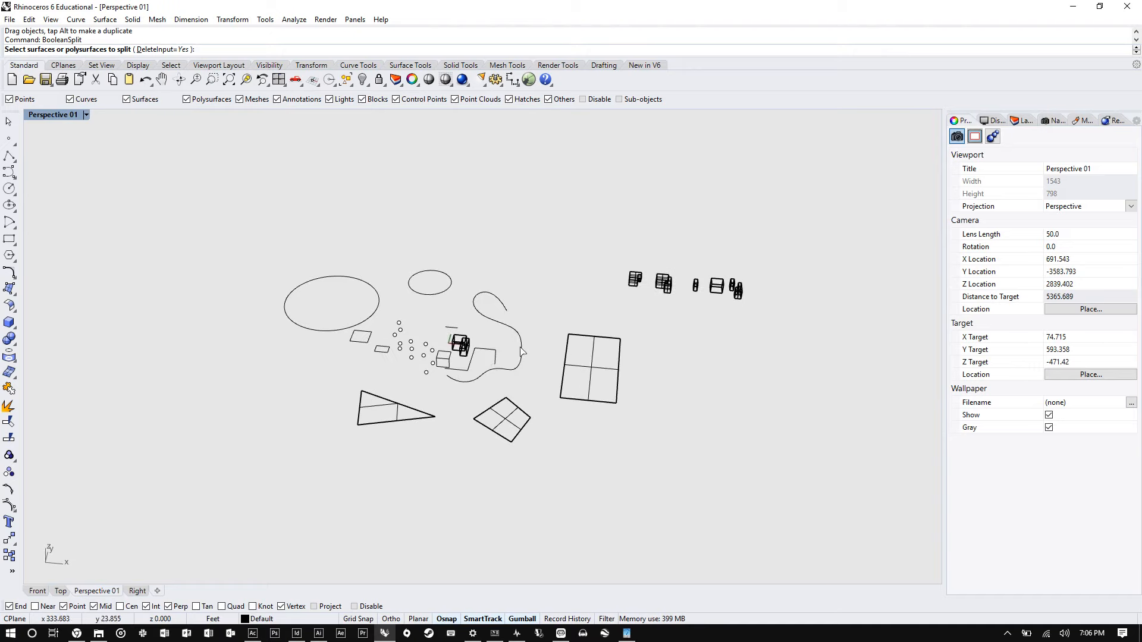
pyautogui.scroll(3, 543, 351)
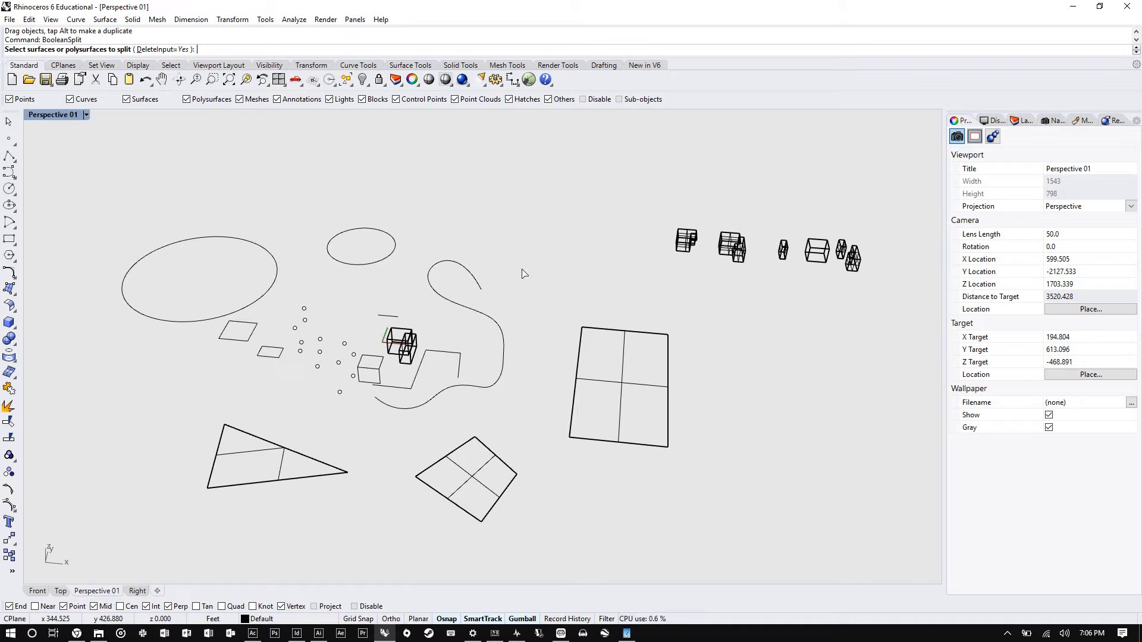
pyautogui.scroll(-3, 379, 293)
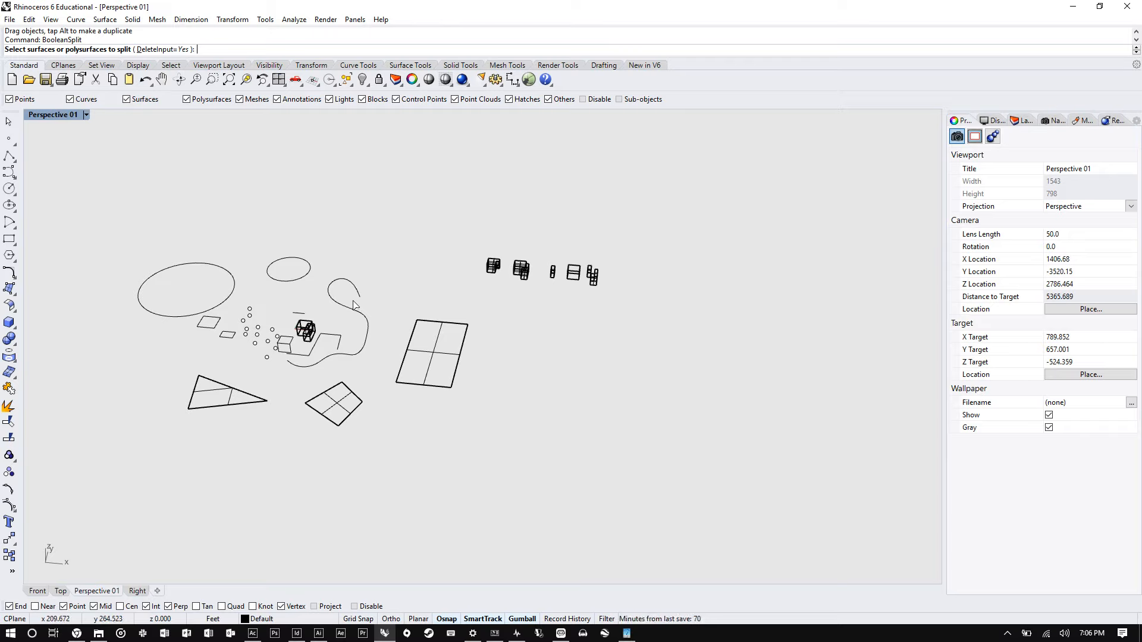
pyautogui.scroll(-2, 357, 324)
pyautogui.scroll(5, 773, 408)
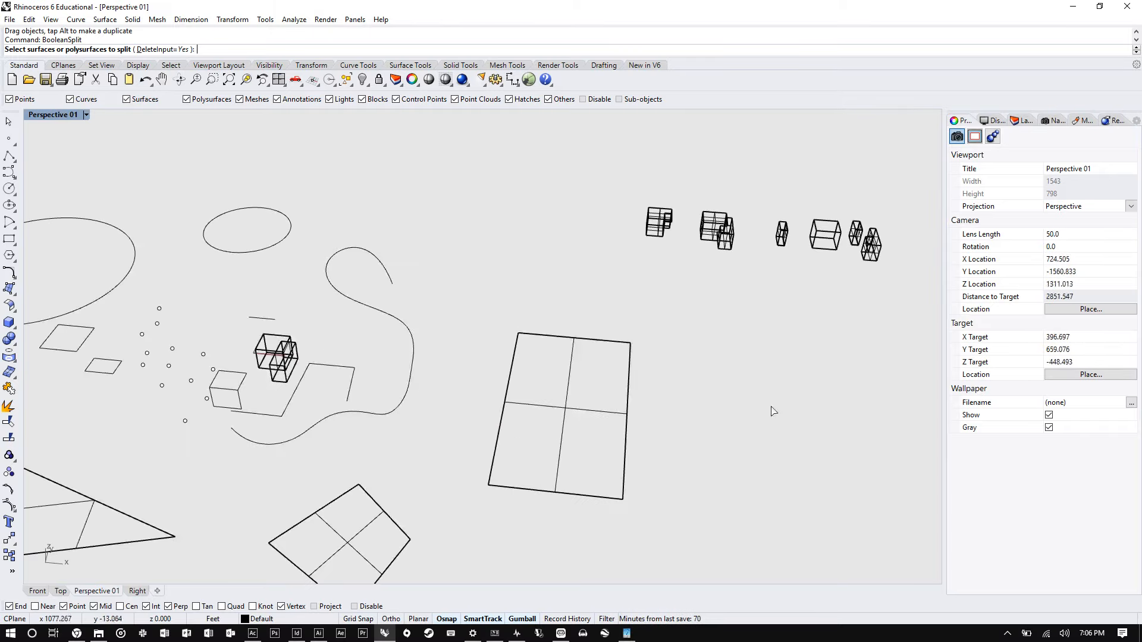
pyautogui.moveTo(641, 378); pyautogui.dragTo(684, 359, button='right')
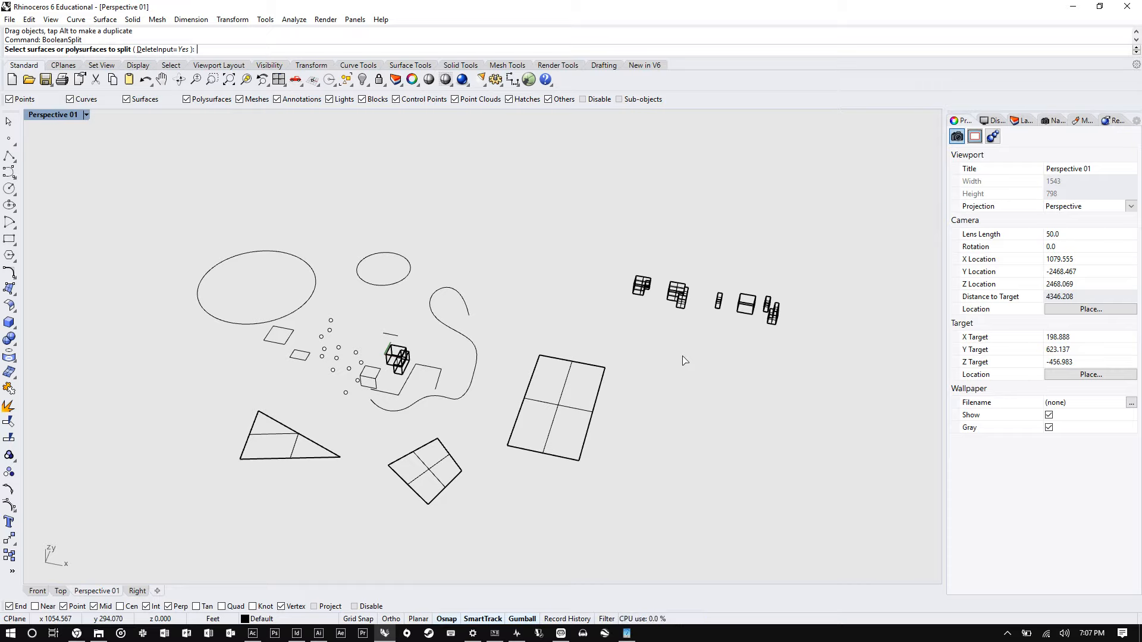
# - Launch the Grasshopper plug-in from the command line
pyautogui.write('gra')
pyautogui.press('Escape')
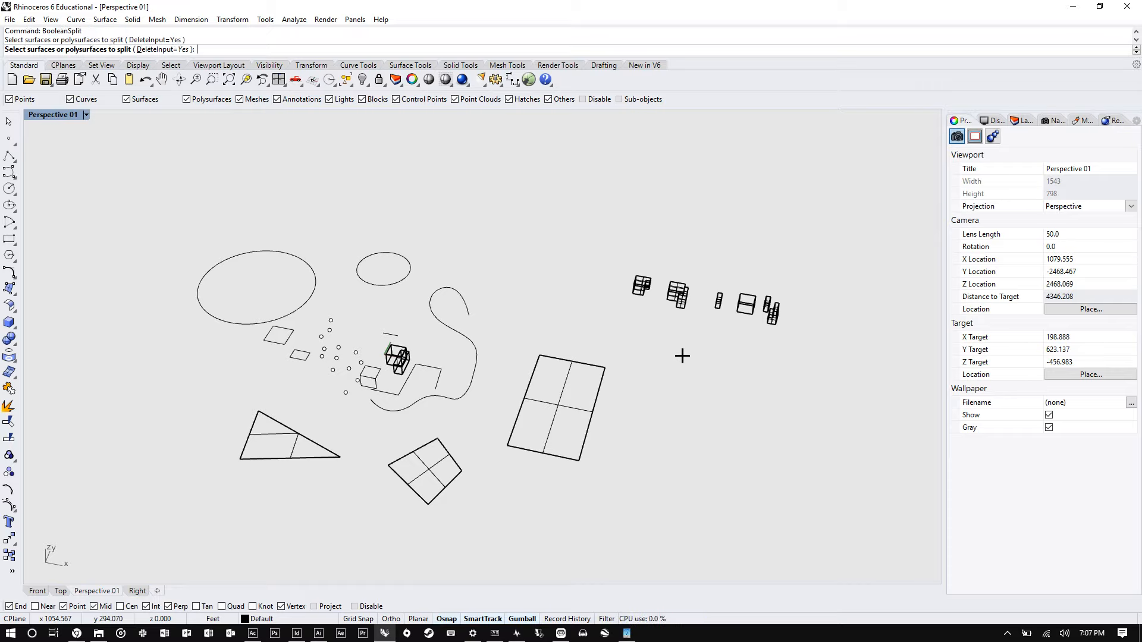
pyautogui.write('gra')
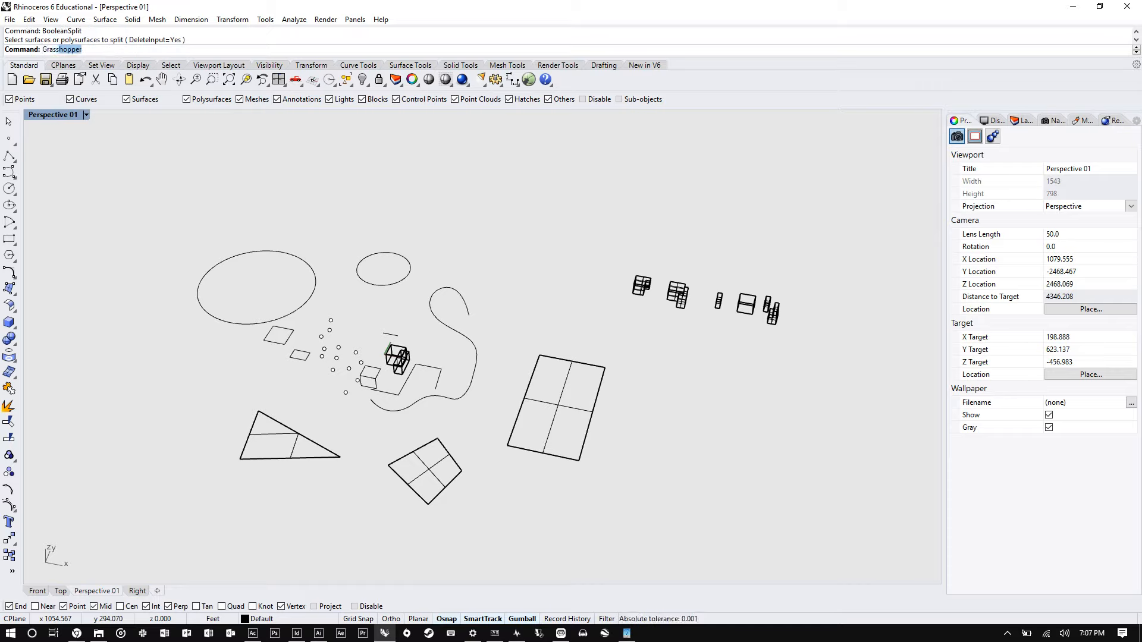
pyautogui.press('Return')
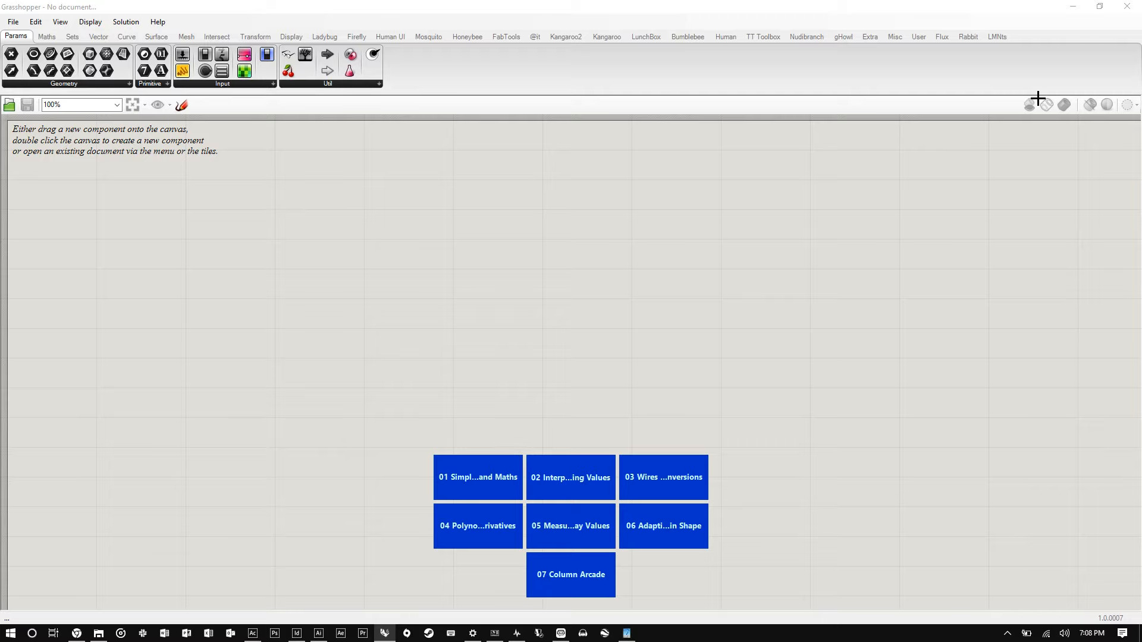
# - Snap the Grasshopper window to the left half of the screen and Rhino to the right half
pyautogui.moveTo(982, 7); pyautogui.dragTo(427, 126)
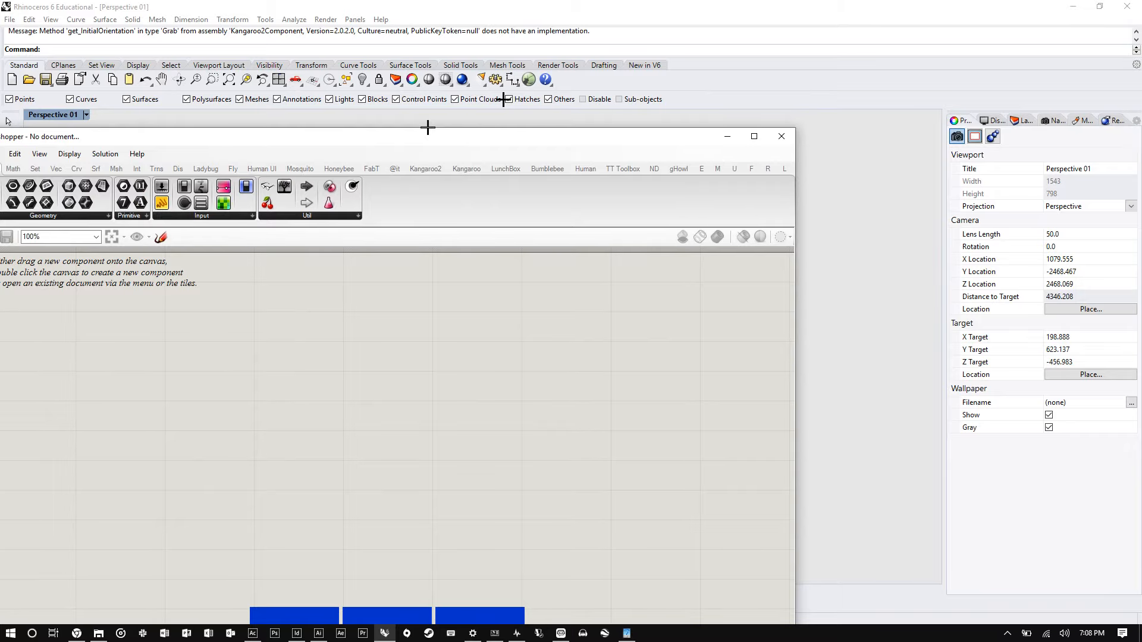
pyautogui.moveTo(427, 127); pyautogui.dragTo(593, 107)
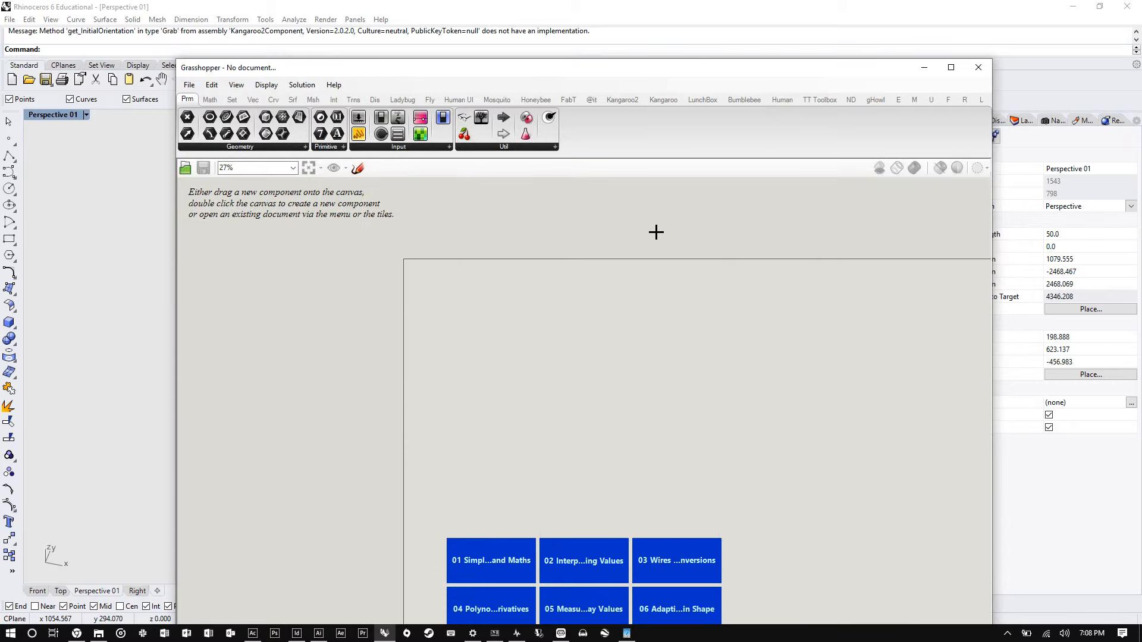
pyautogui.moveTo(743, 71); pyautogui.dragTo(565, 138)
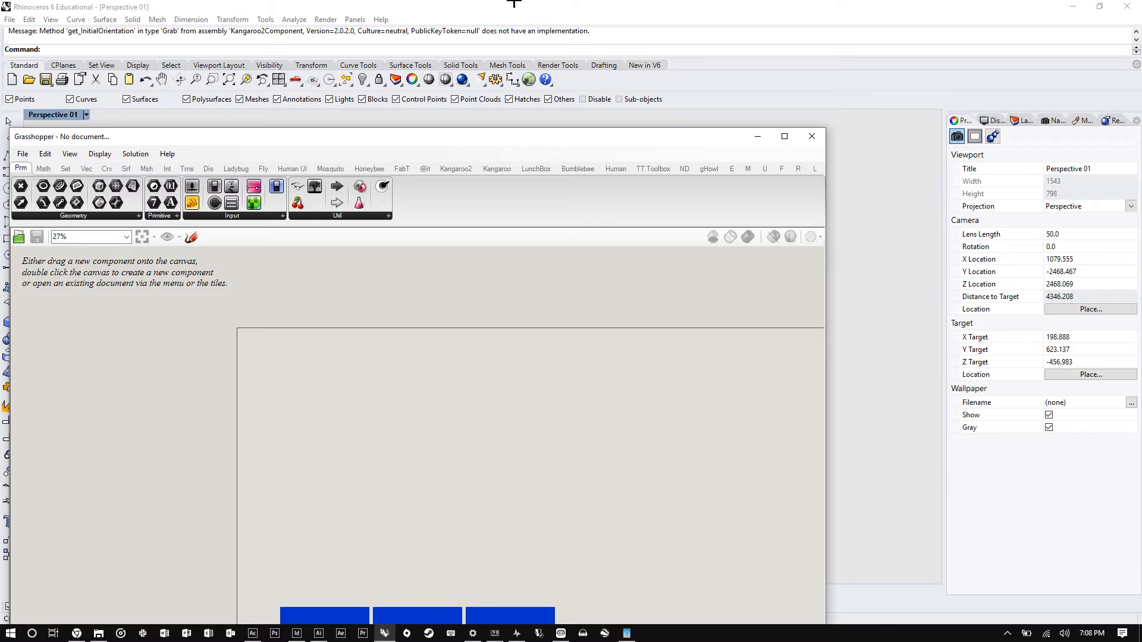
pyautogui.moveTo(462, 133); pyautogui.dragTo(1, 156)
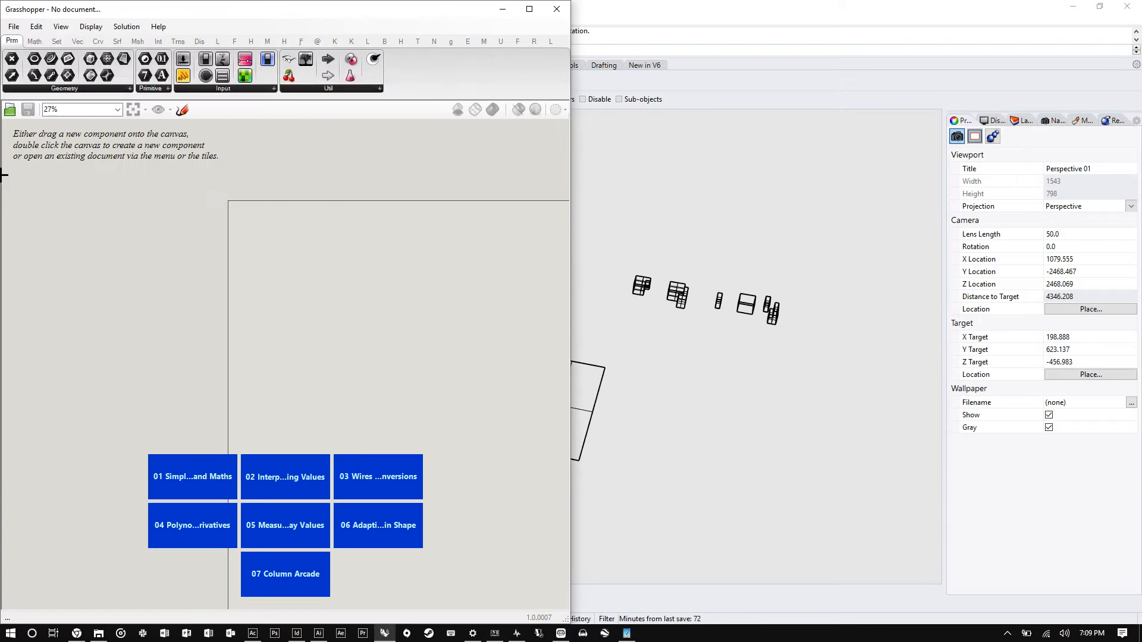
pyautogui.moveTo(747, 3); pyautogui.dragTo(1141, 232)
pyautogui.click(778, 237)
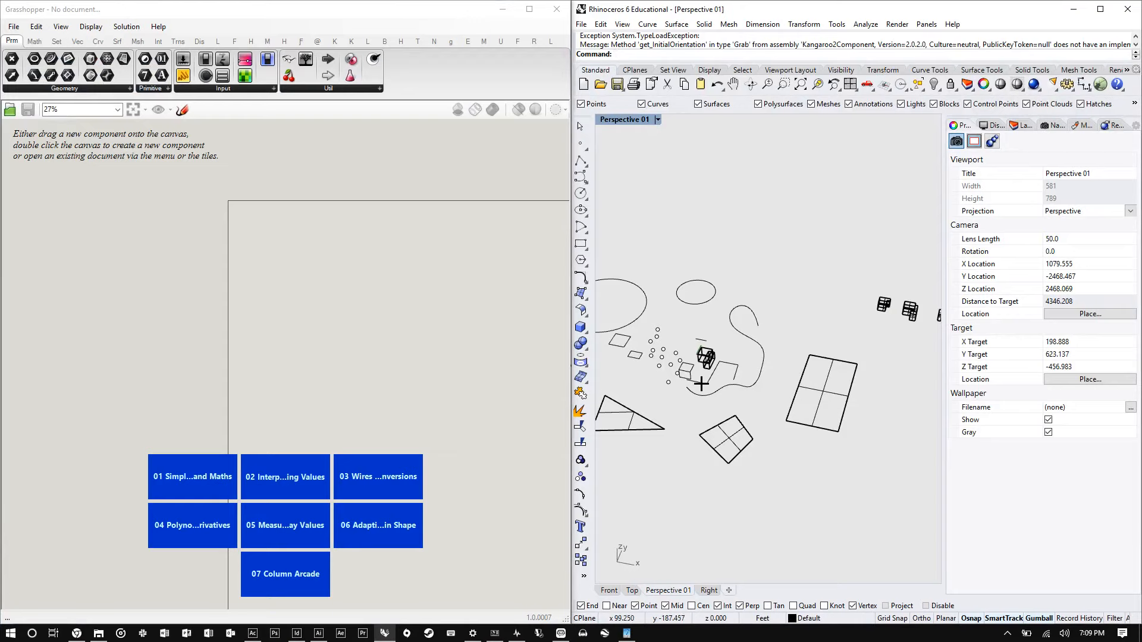
pyautogui.scroll(5, 744, 305)
pyautogui.scroll(-4, 848, 255)
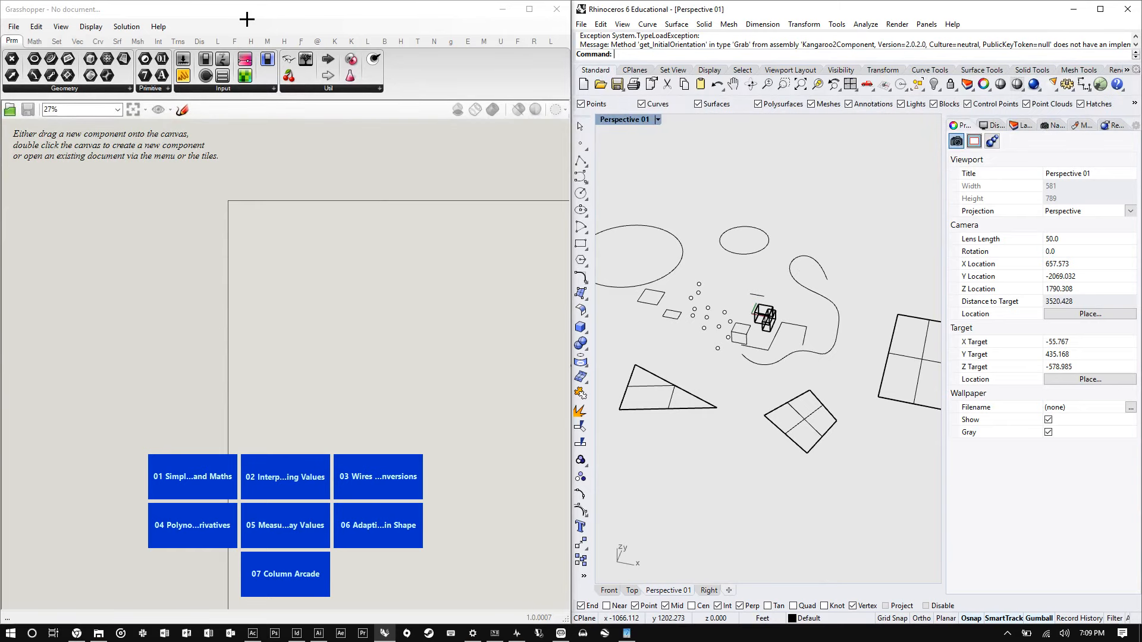
pyautogui.moveTo(247, 19); pyautogui.dragTo(0, 195)
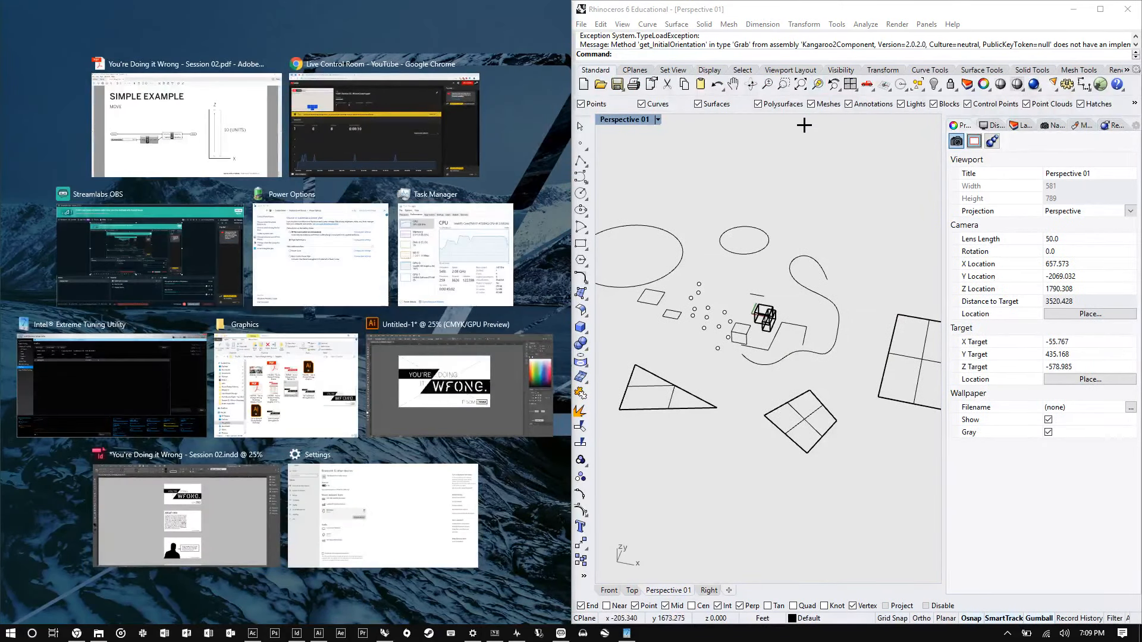
pyautogui.click(800, 148)
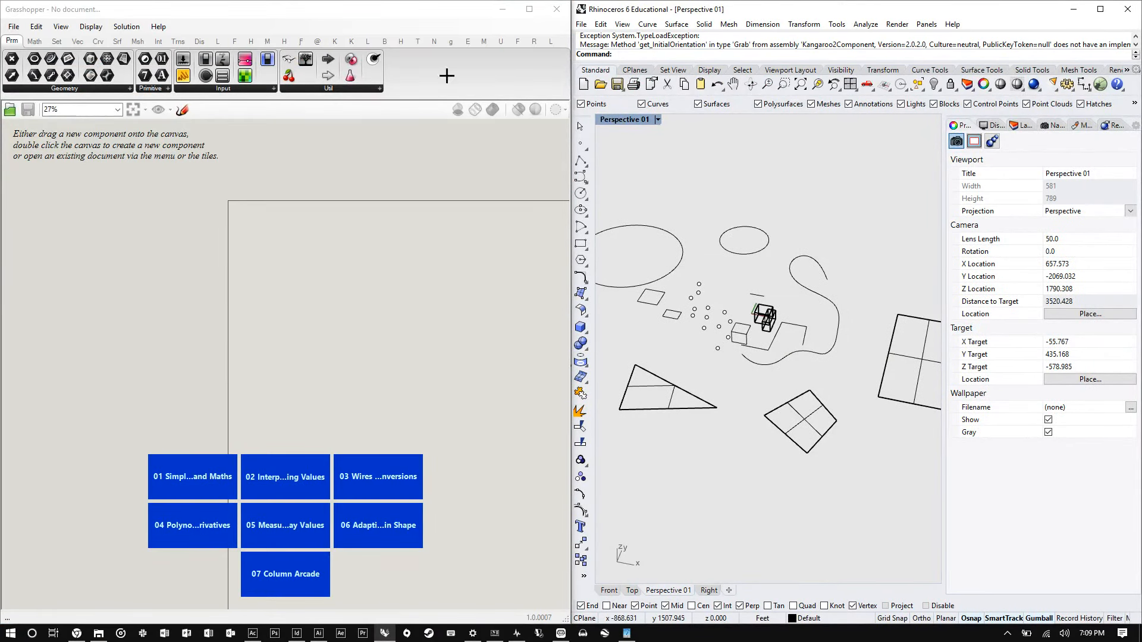
# - Maximize the Grasshopper window and browse the Maths, Sets, Vector and Curve component tabs
pyautogui.moveTo(308, 13); pyautogui.dragTo(755, 0)
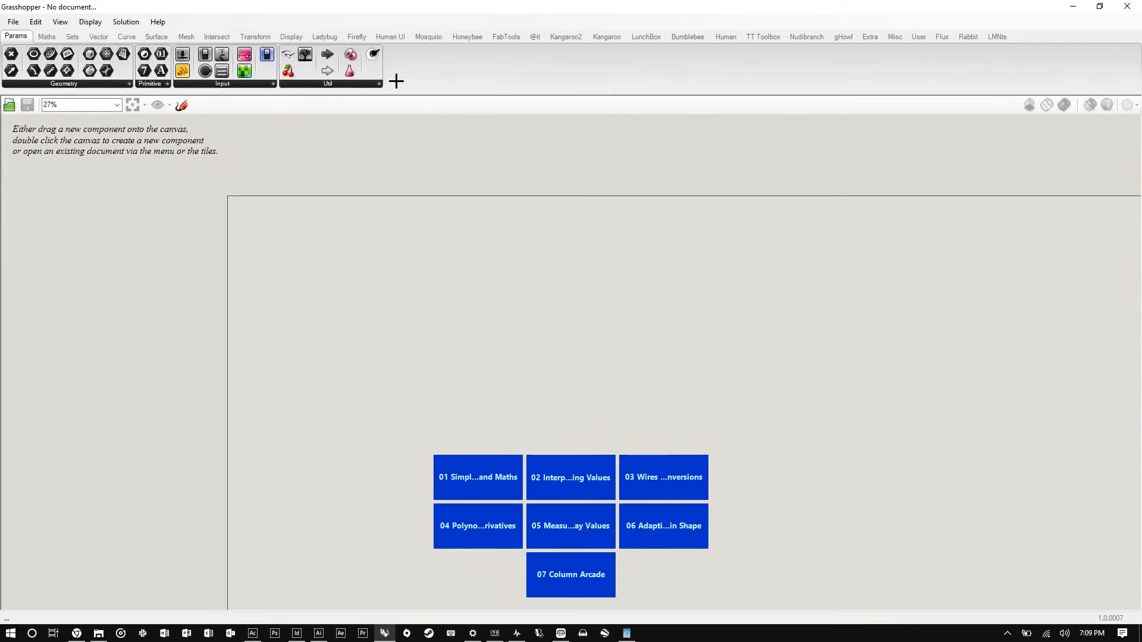
pyautogui.click(52, 37)
pyautogui.click(73, 36)
pyautogui.click(99, 36)
pyautogui.click(126, 37)
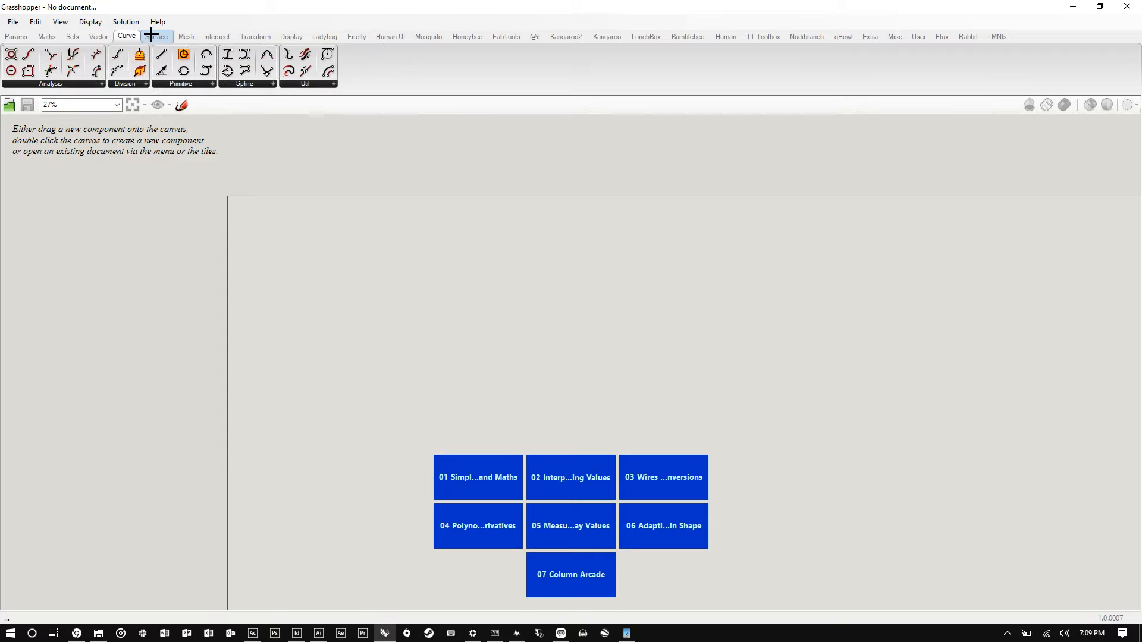
# - Browse the Surface, Mesh, Intersect, Transform and Display component tabs
pyautogui.click(156, 36)
pyautogui.click(185, 36)
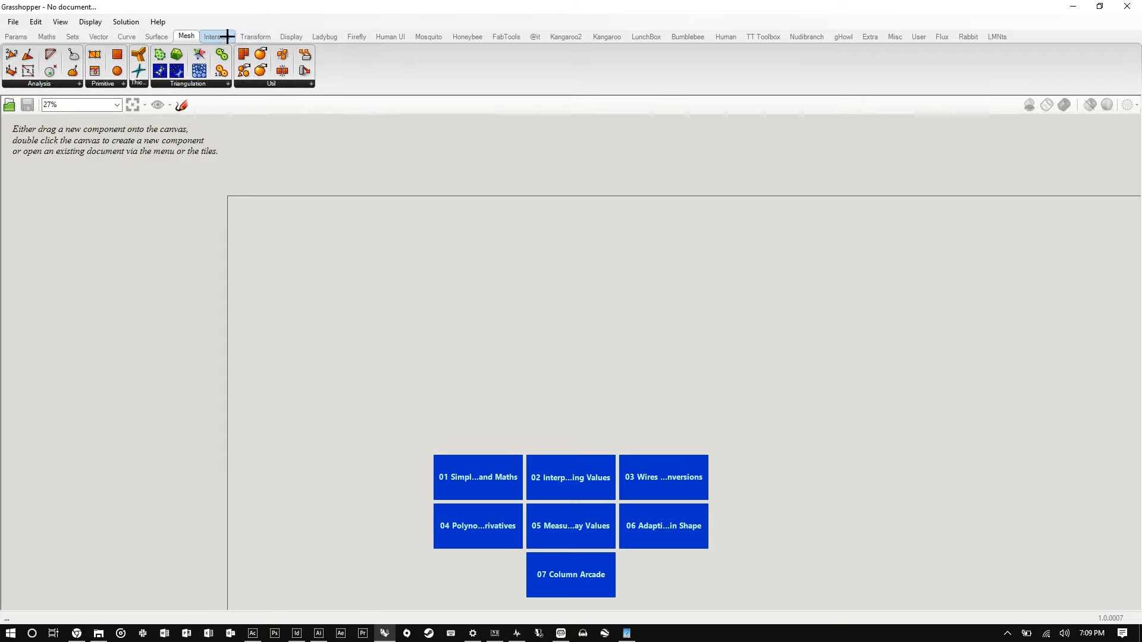
pyautogui.click(225, 36)
pyautogui.click(252, 36)
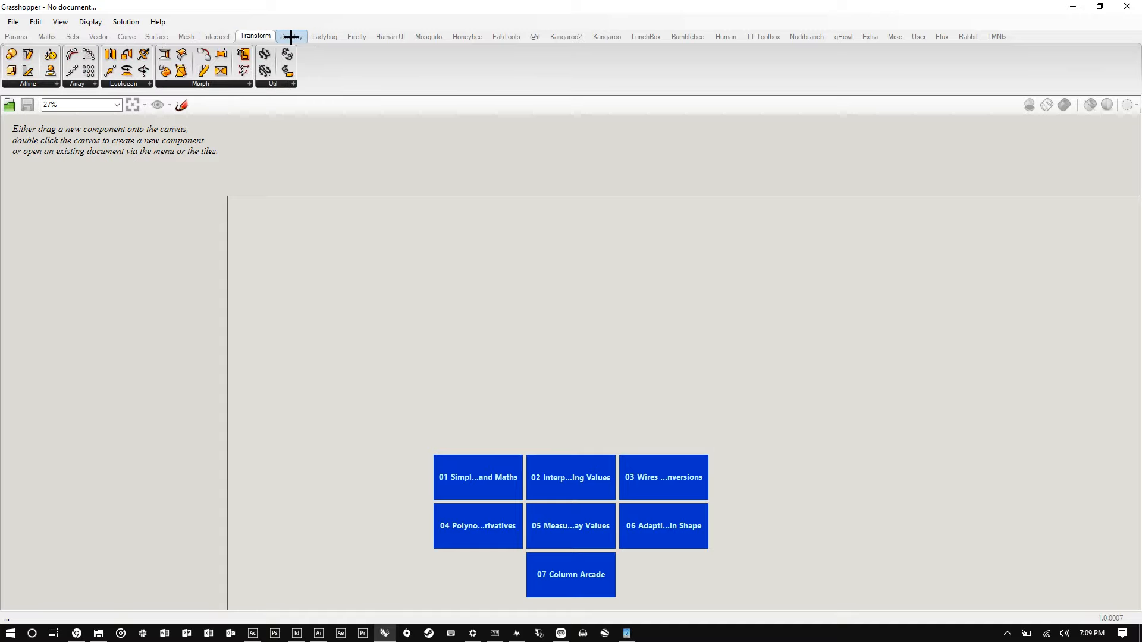
pyautogui.click(292, 36)
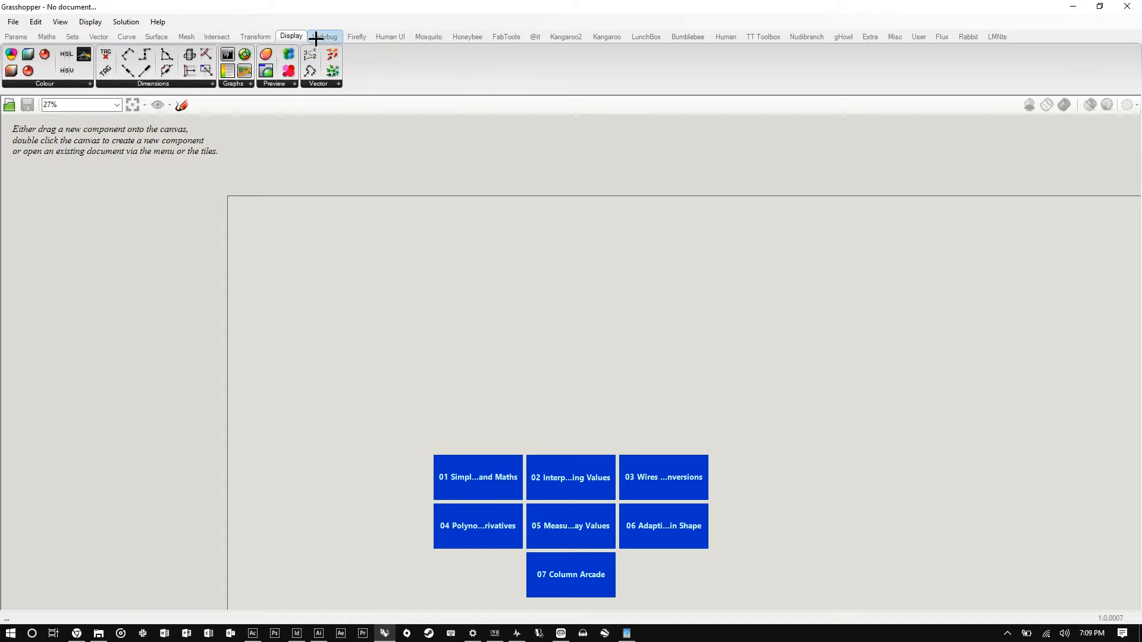
# - Browse the plug-in component tabs from Ladybug and Firefly through Honeybee, Kangaroo, Human and TT Toolbox to Extra
pyautogui.click(320, 36)
pyautogui.click(354, 36)
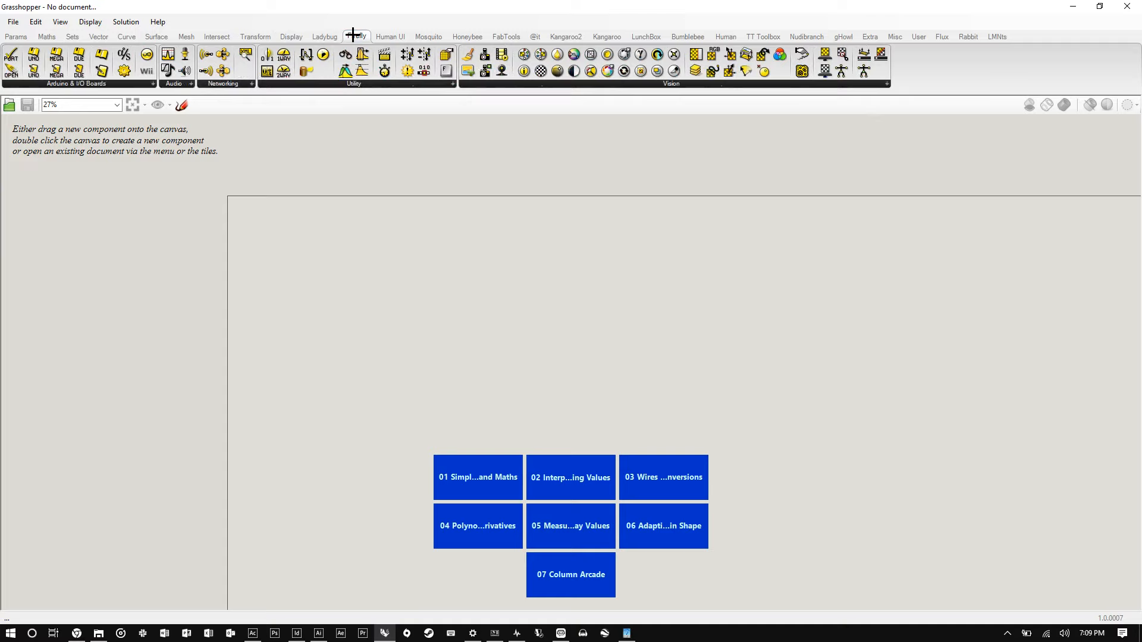
pyautogui.click(403, 35)
pyautogui.click(428, 36)
pyautogui.click(467, 36)
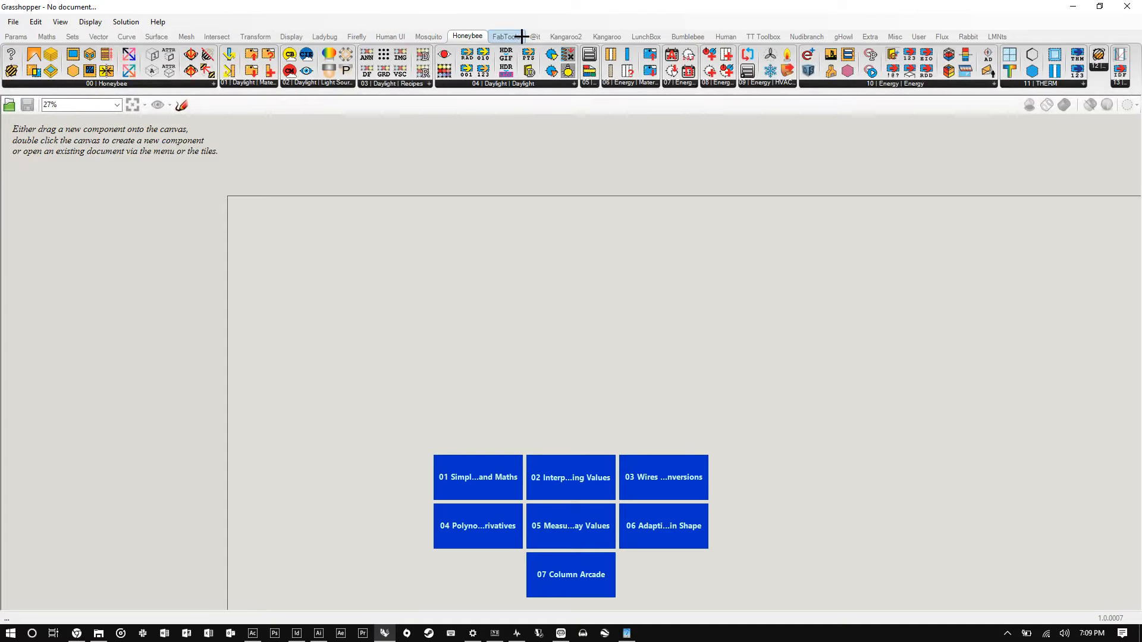
pyautogui.click(510, 37)
pyautogui.click(563, 36)
pyautogui.click(607, 36)
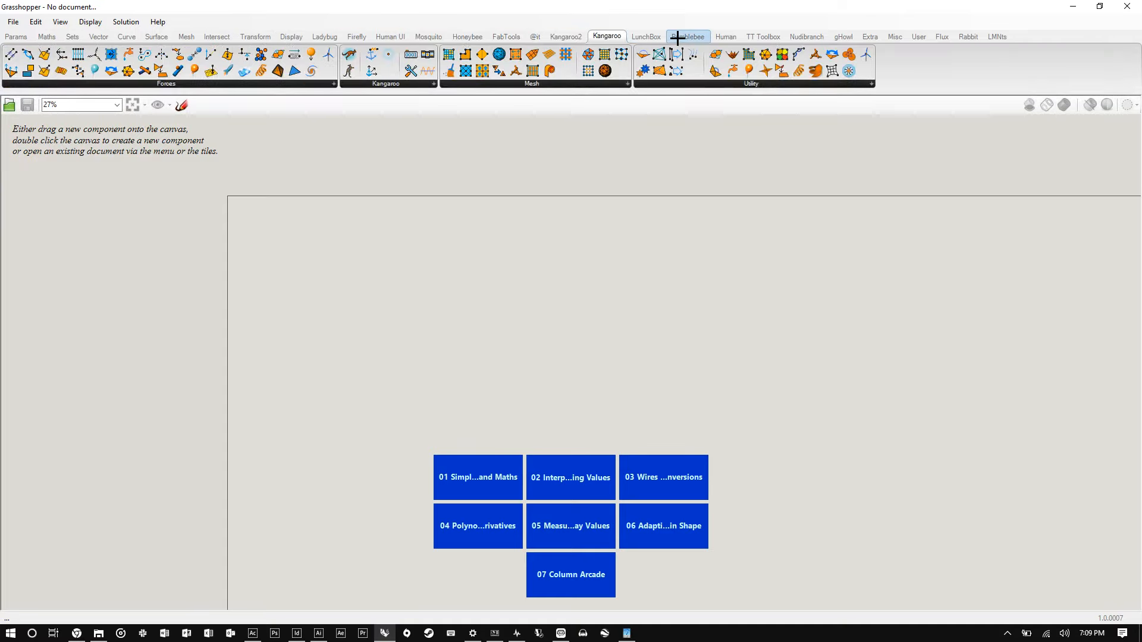
pyautogui.click(646, 36)
pyautogui.click(690, 36)
pyautogui.click(732, 37)
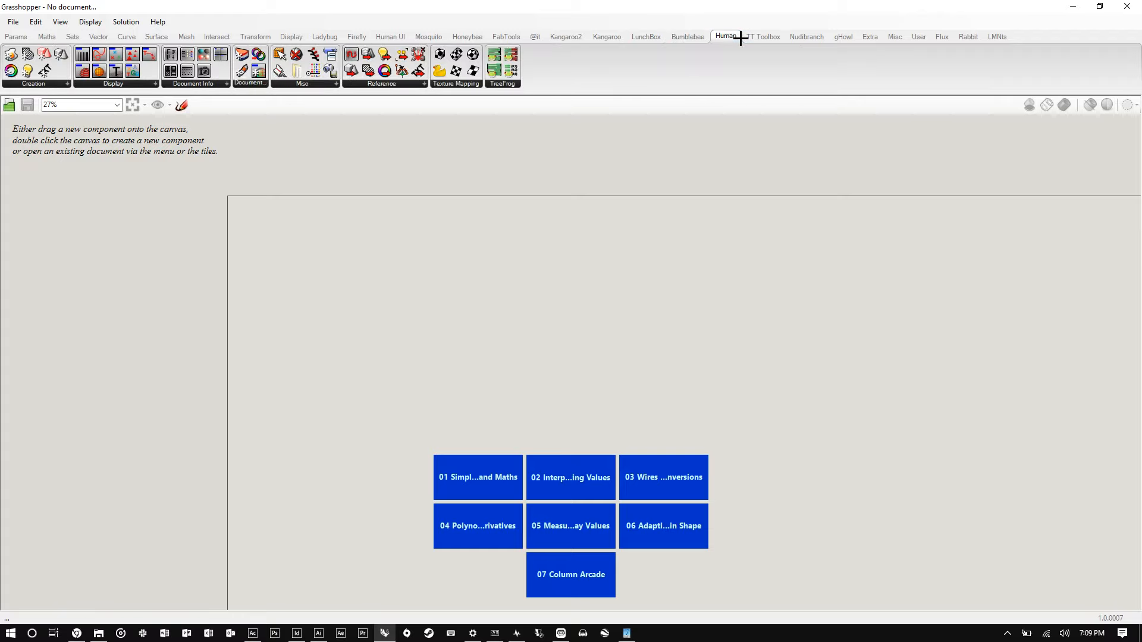
pyautogui.click(774, 36)
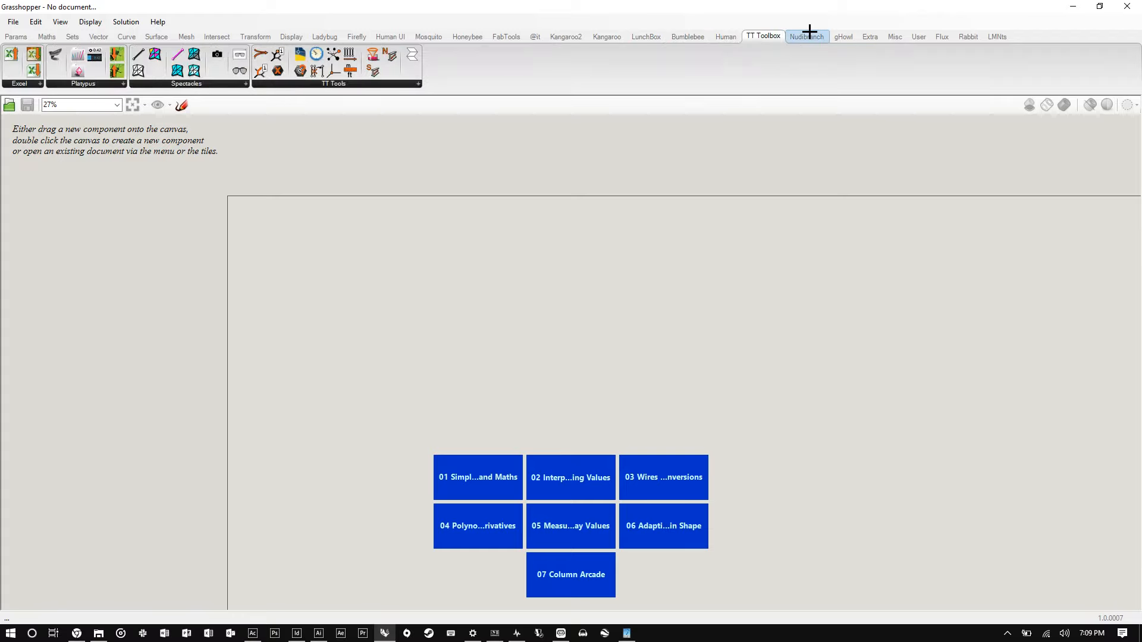
pyautogui.click(806, 37)
pyautogui.click(869, 37)
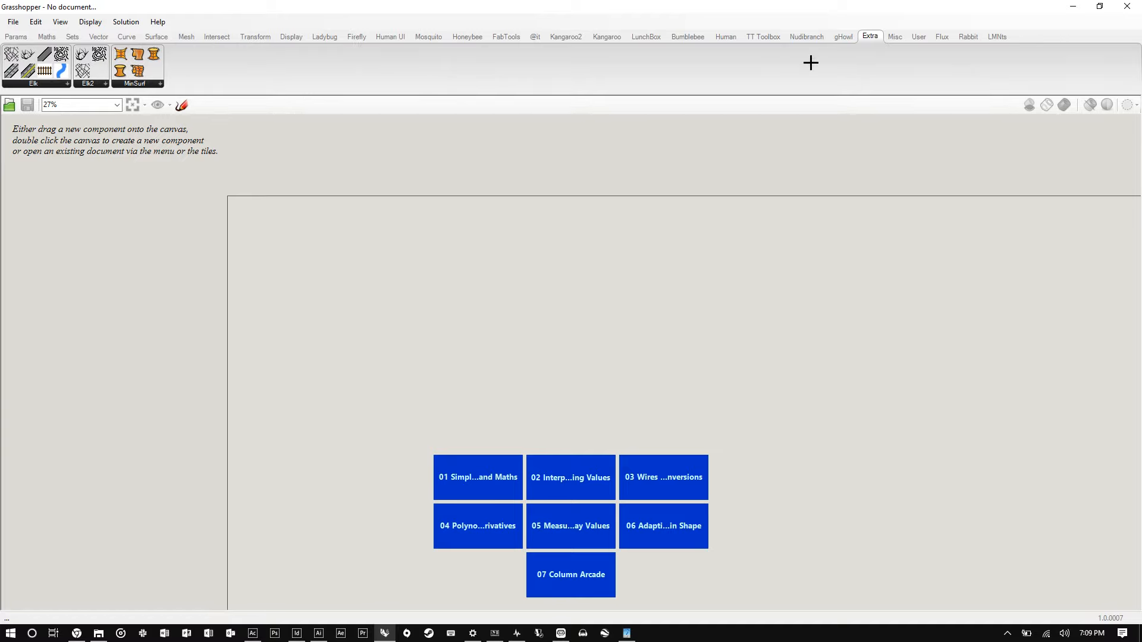
# - Expand the Params Geometry group and the Maths Operators group to see their full component lists
pyautogui.click(24, 36)
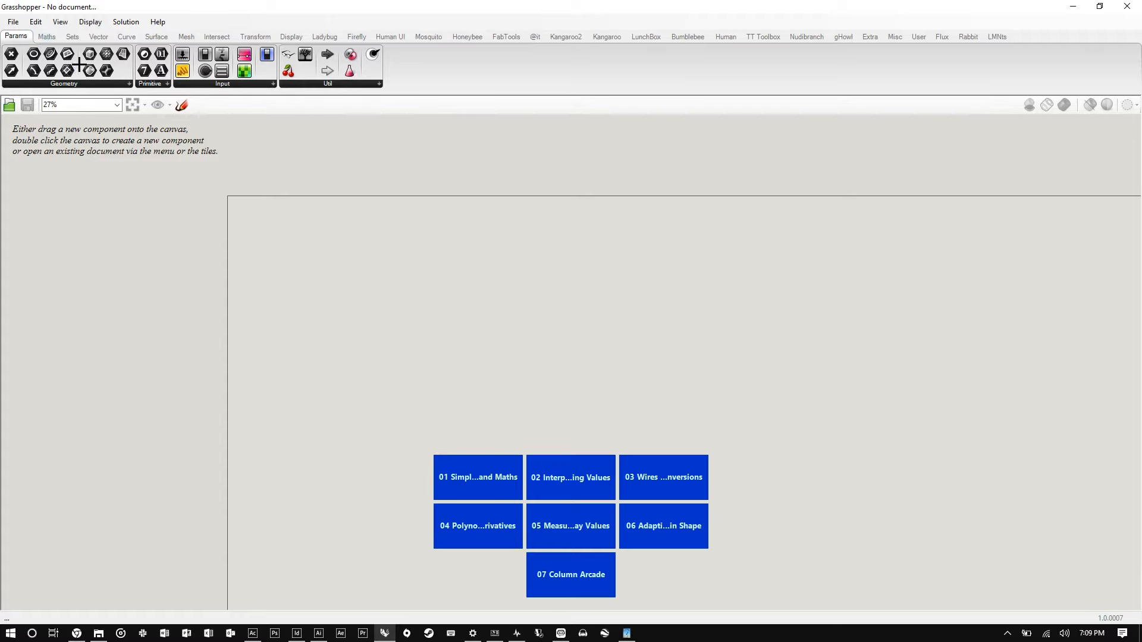
pyautogui.click(130, 84)
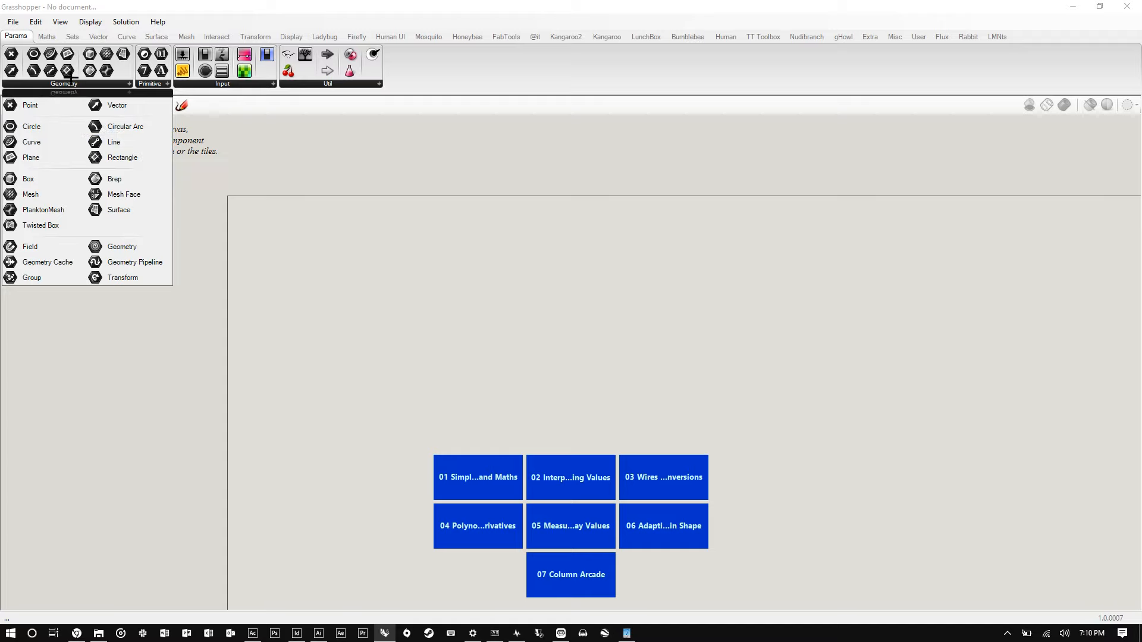
pyautogui.click(46, 37)
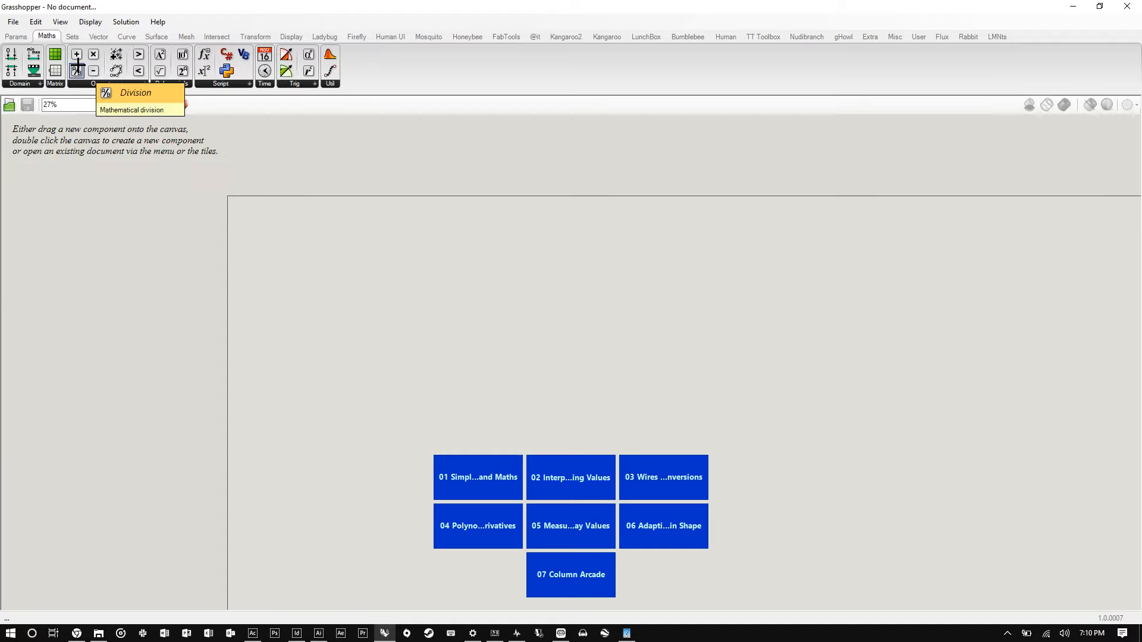
pyautogui.click(146, 84)
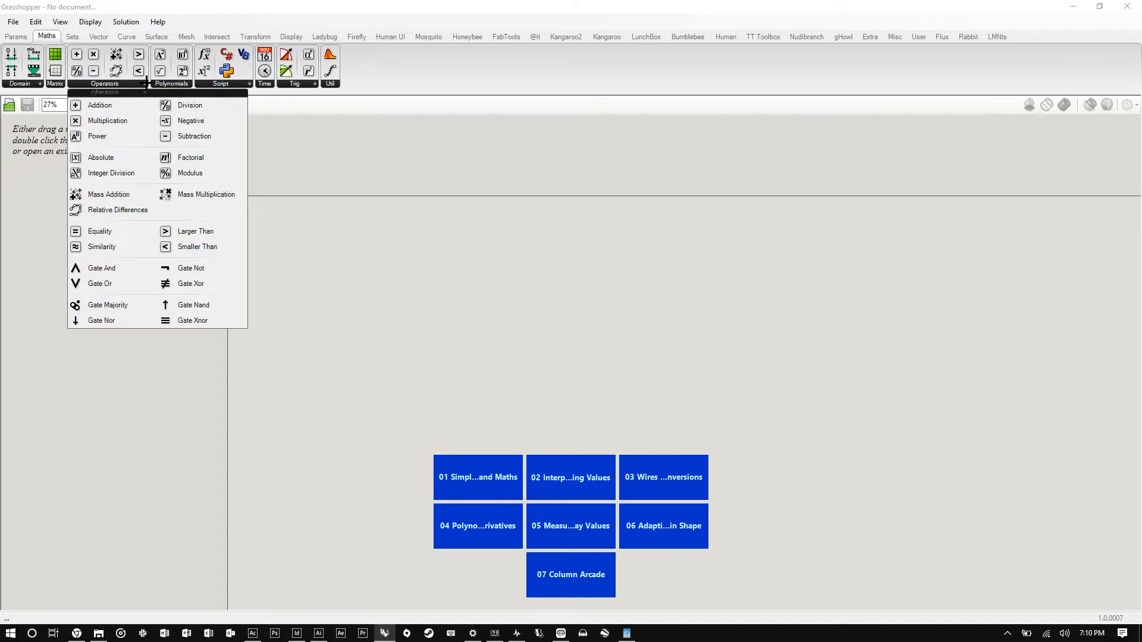
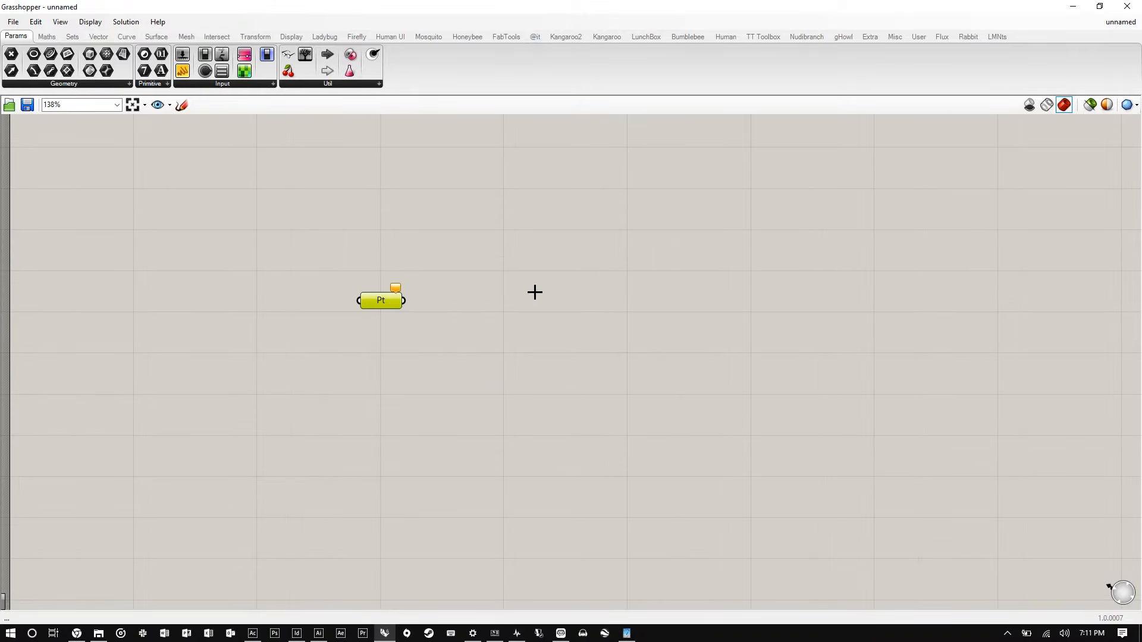
pyautogui.doubleClick(535, 292)
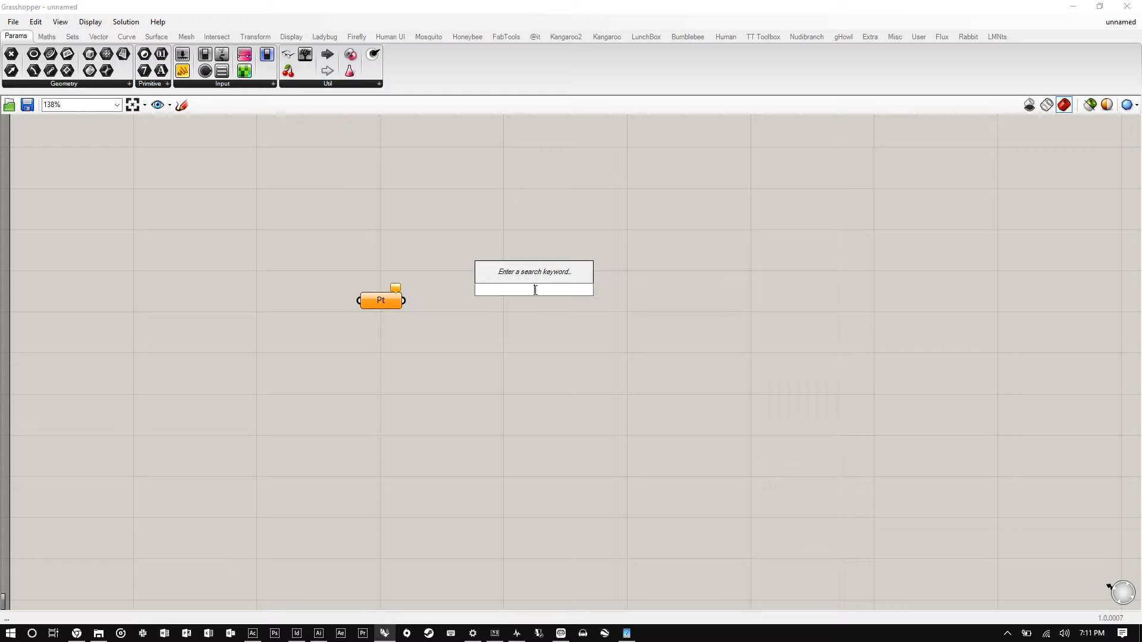
pyautogui.write('point')
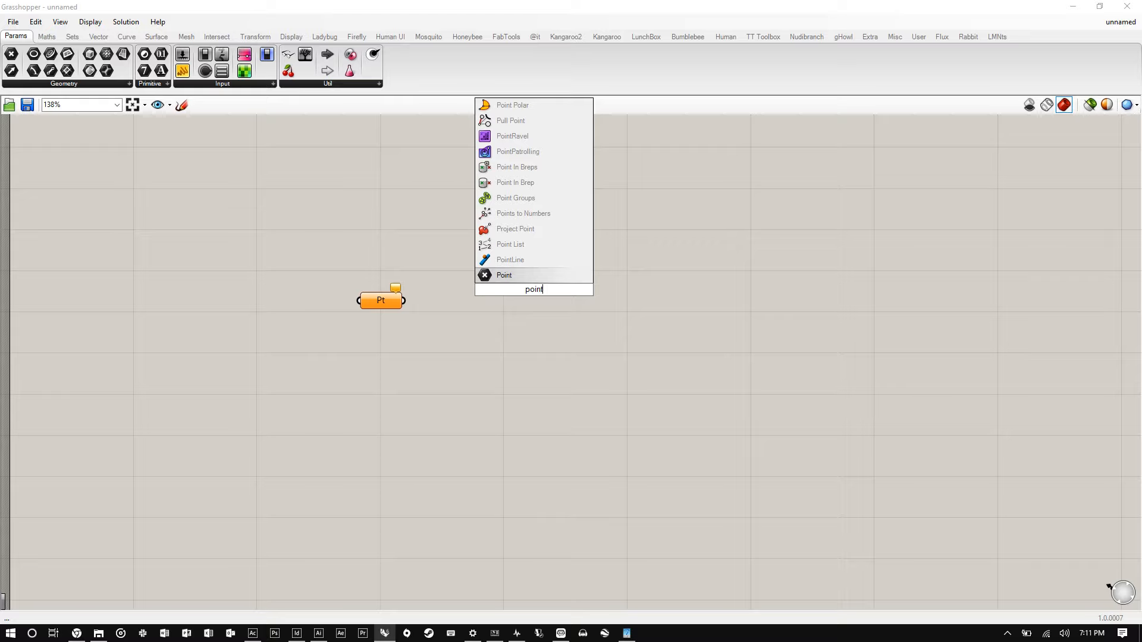
pyautogui.click(518, 120)
pyautogui.press('Delete')
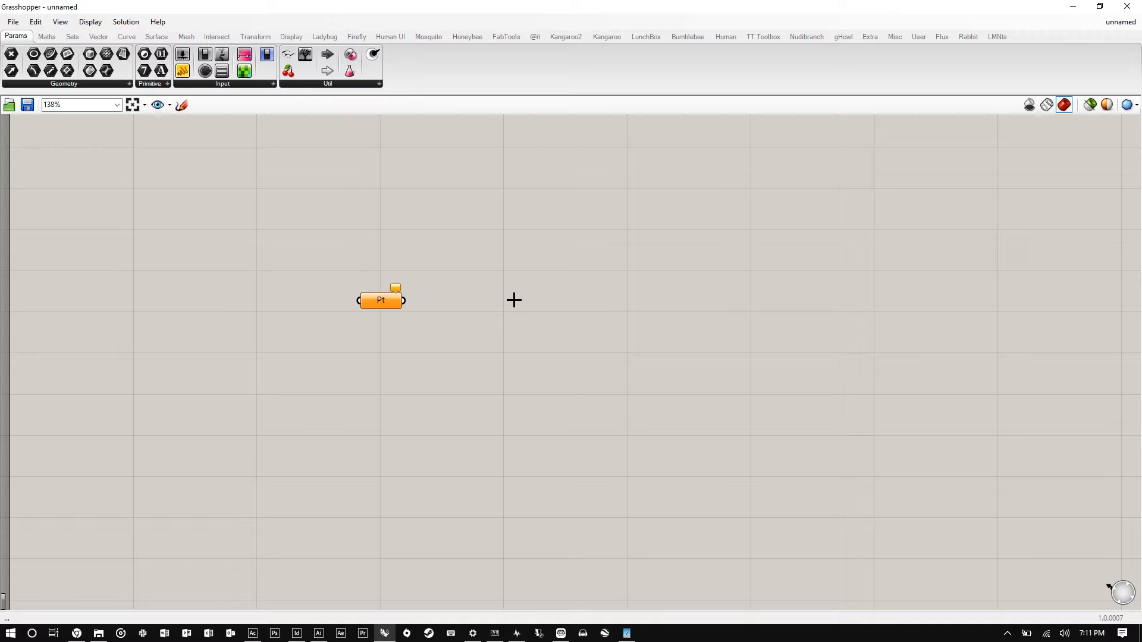
# - Search for and place a second Point parameter on the canvas
pyautogui.doubleClick(514, 300)
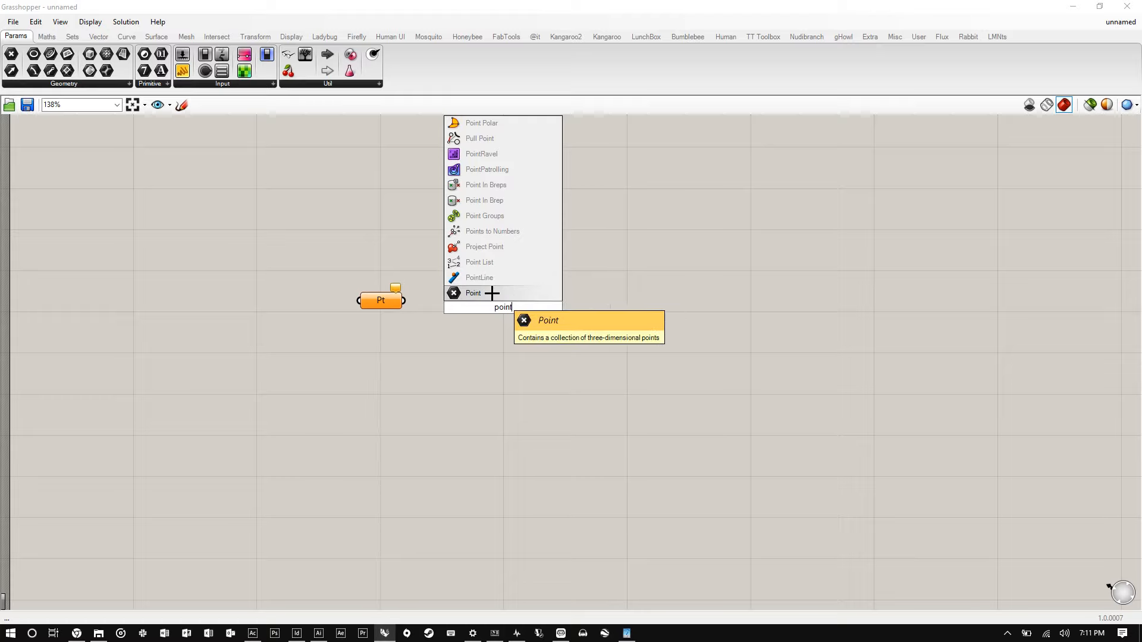
pyautogui.click(492, 293)
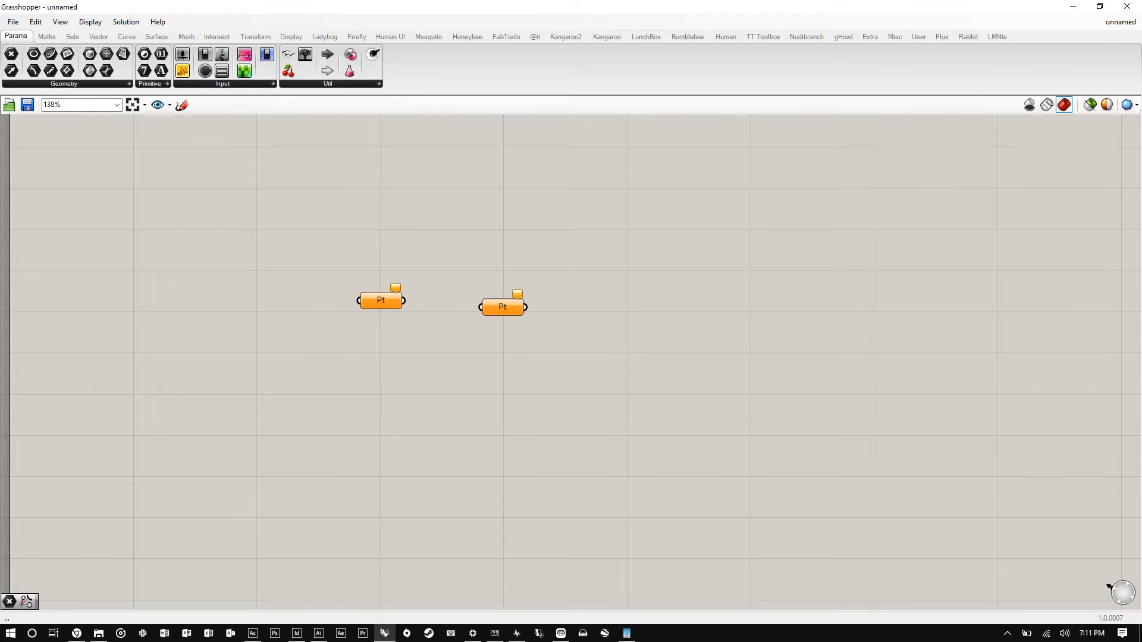
# - Snap Grasshopper to the left half of the screen beside Rhino and clear Rhino's command line
pyautogui.press('super+Left')
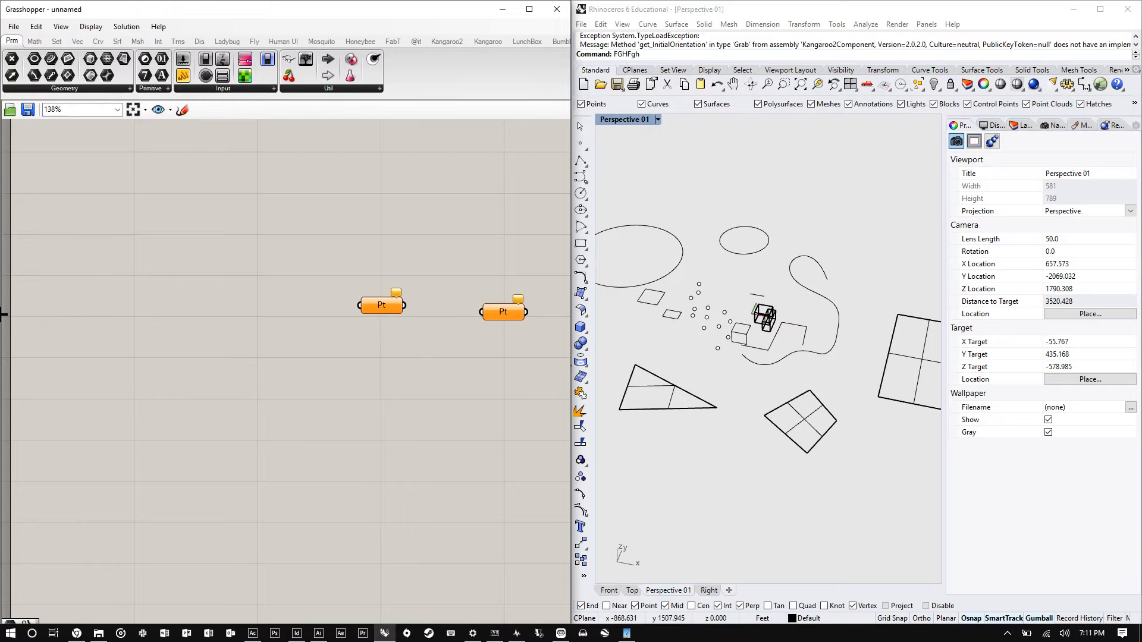
pyautogui.press('BackSpace')
pyautogui.press('BackSpace')
pyautogui.press('BackSpace')
pyautogui.press('BackSpace')
pyautogui.press('BackSpace')
pyautogui.press('BackSpace')
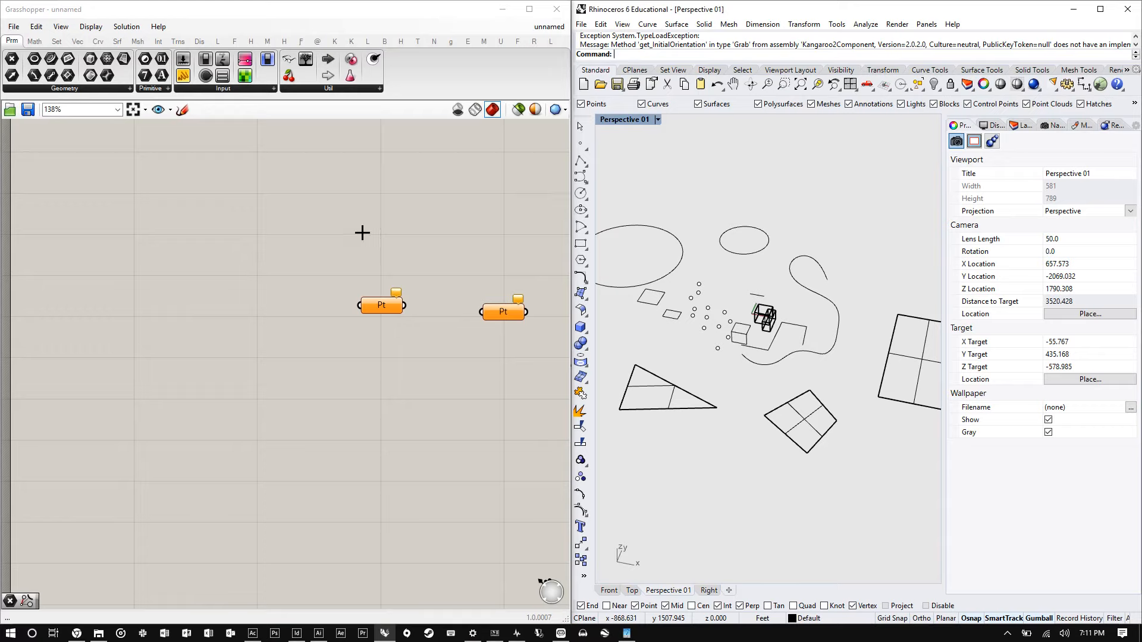
# - Window-select and delete the second Point parameter
pyautogui.doubleClick(362, 233)
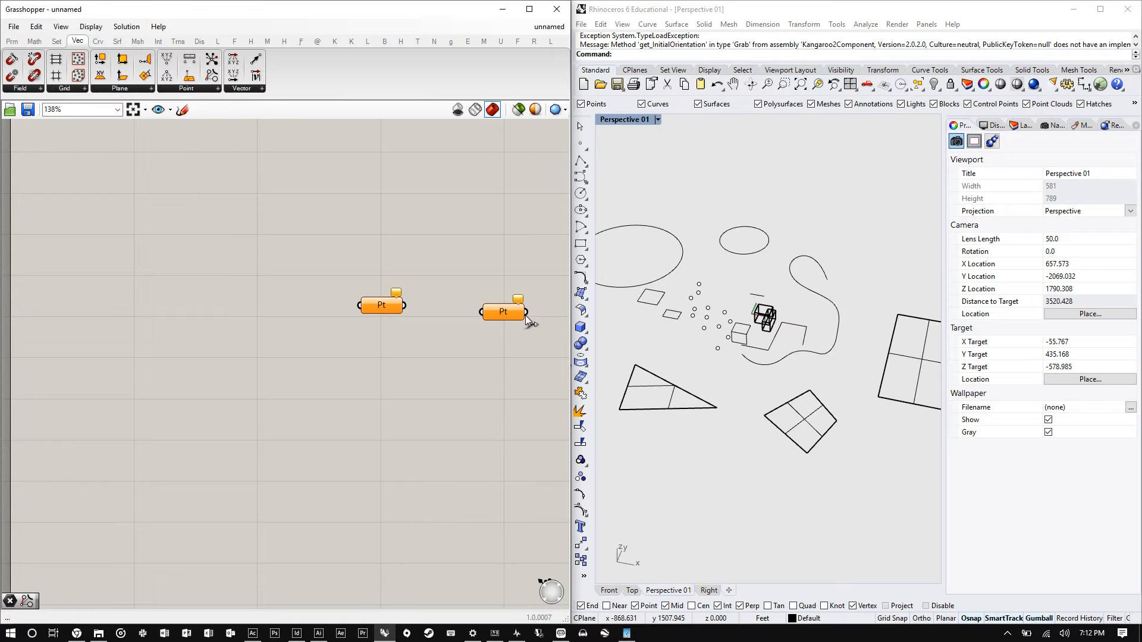
pyautogui.moveTo(540, 341); pyautogui.dragTo(467, 280)
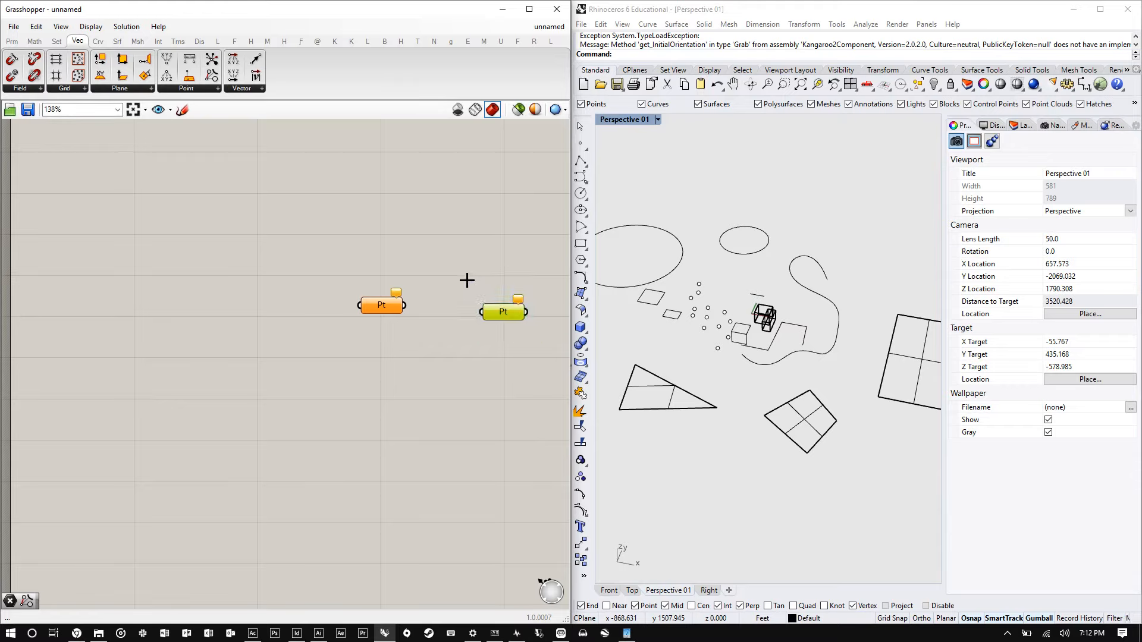
pyautogui.press('Delete')
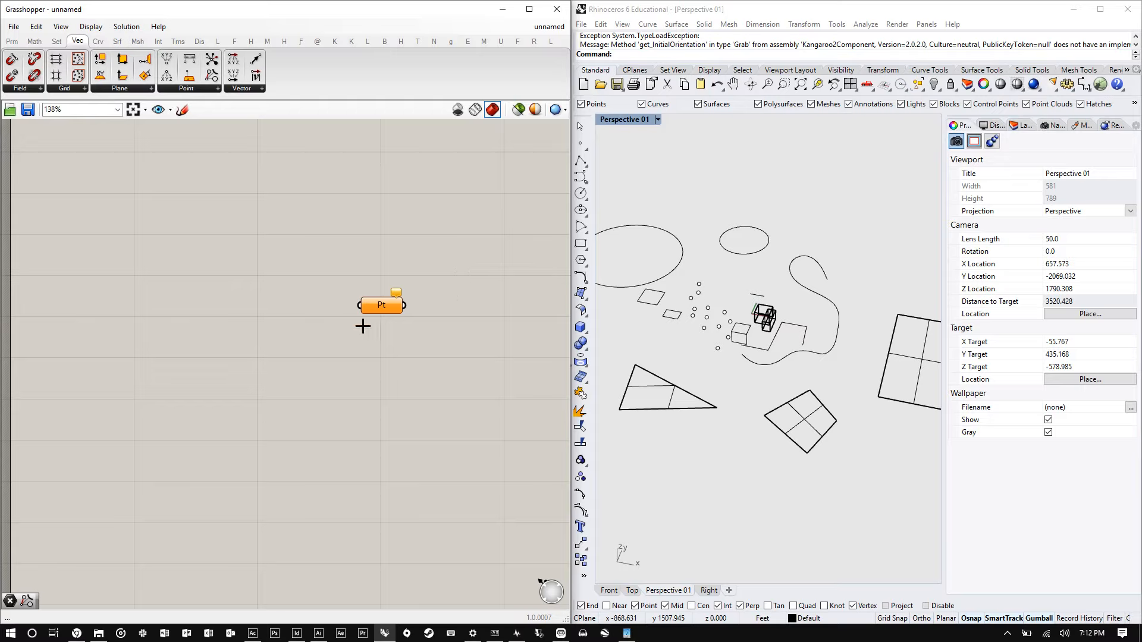
# - Move the remaining Point parameter toward the upper left of the canvas
pyautogui.moveTo(397, 293); pyautogui.dragTo(132, 173)
pyautogui.scroll(-4, 190, 254)
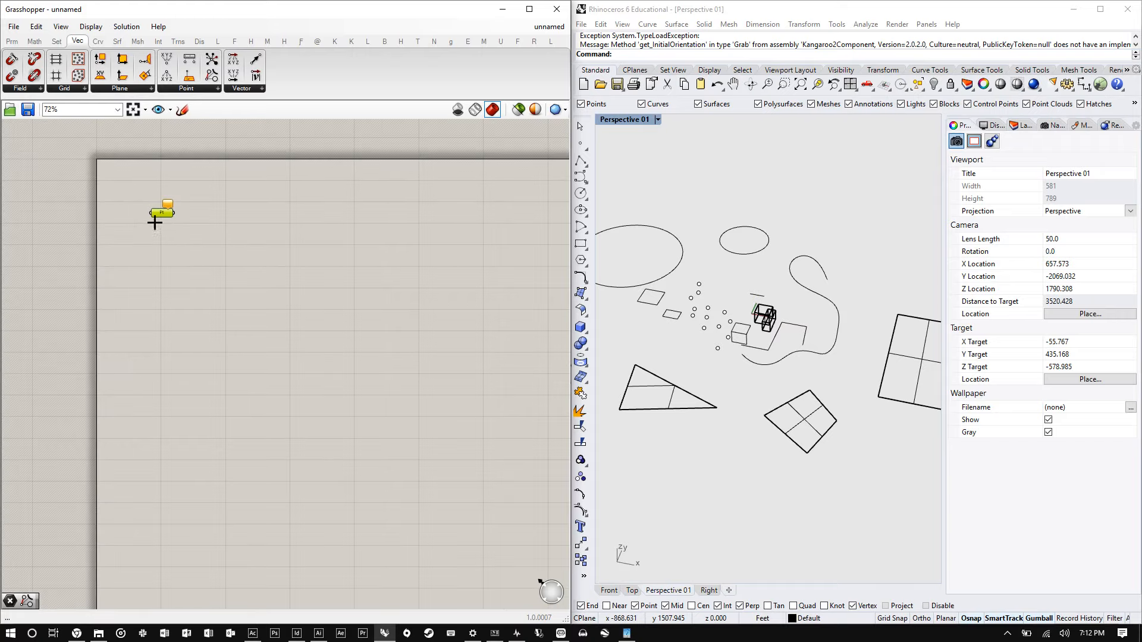
pyautogui.scroll(6, 155, 219)
pyautogui.moveTo(166, 225); pyautogui.dragTo(223, 193)
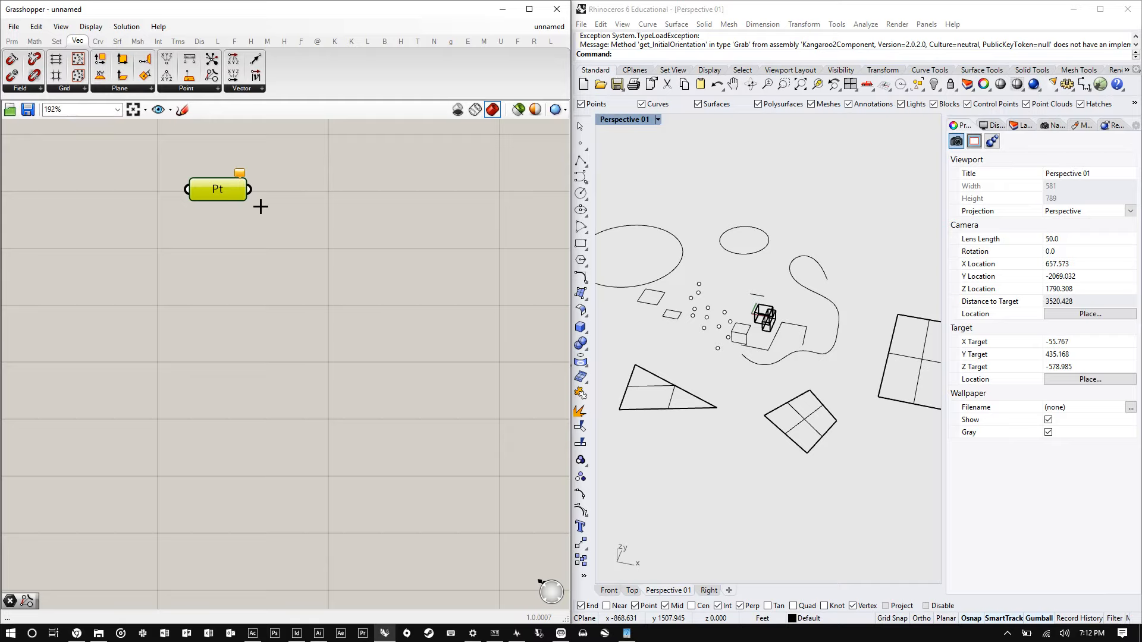
# - Search for and add a Move component to the right of the Point parameter
pyautogui.doubleClick(329, 262)
pyautogui.write('mo')
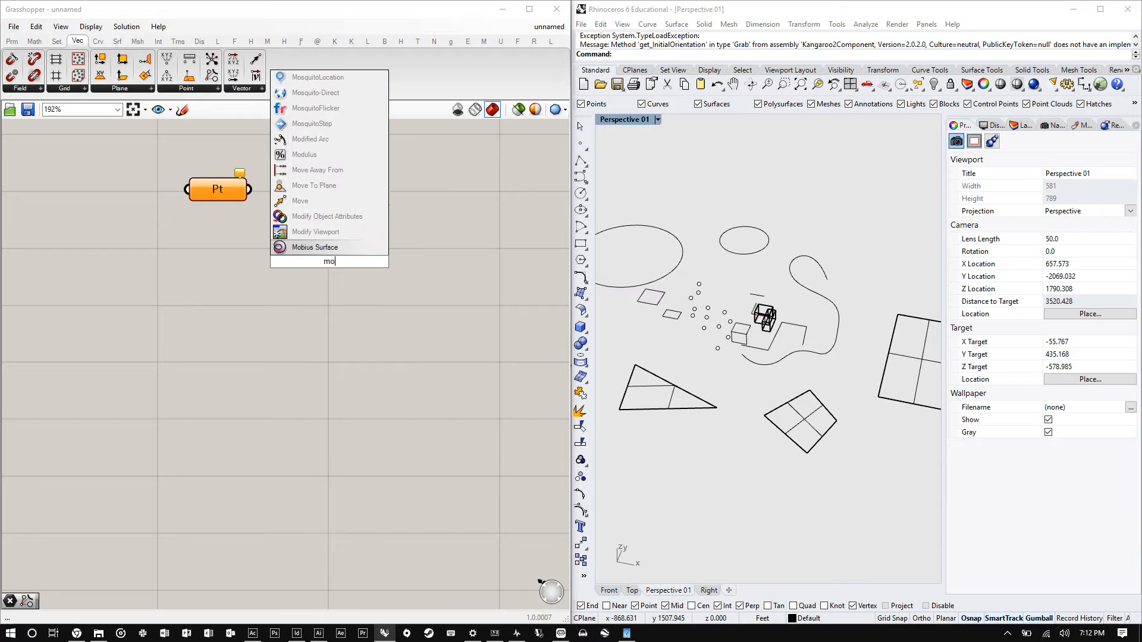
pyautogui.write('ve')
pyautogui.click(333, 247)
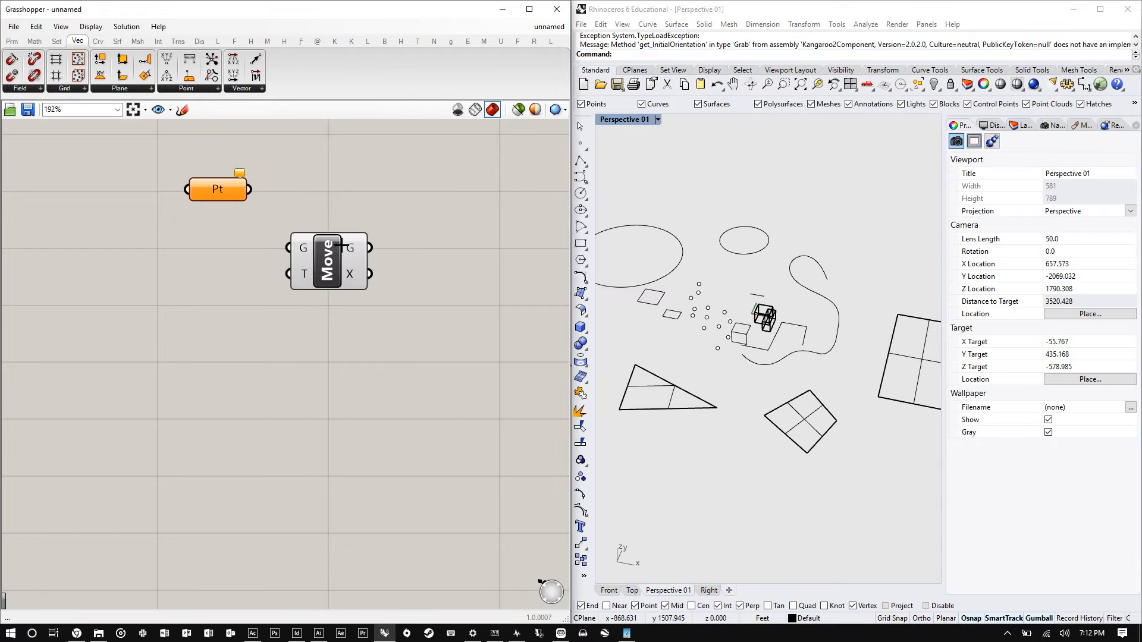
pyautogui.moveTo(322, 251); pyautogui.dragTo(355, 184)
pyautogui.scroll(3, 338, 180)
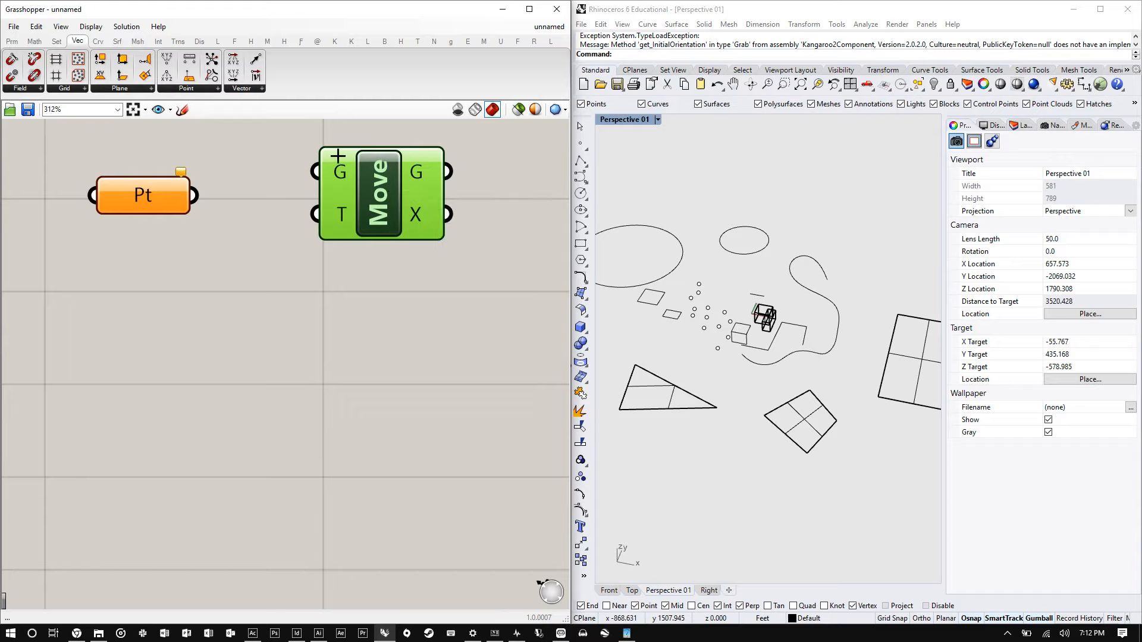
# - Switch component display to icons and back to text labels
pyautogui.click(97, 26)
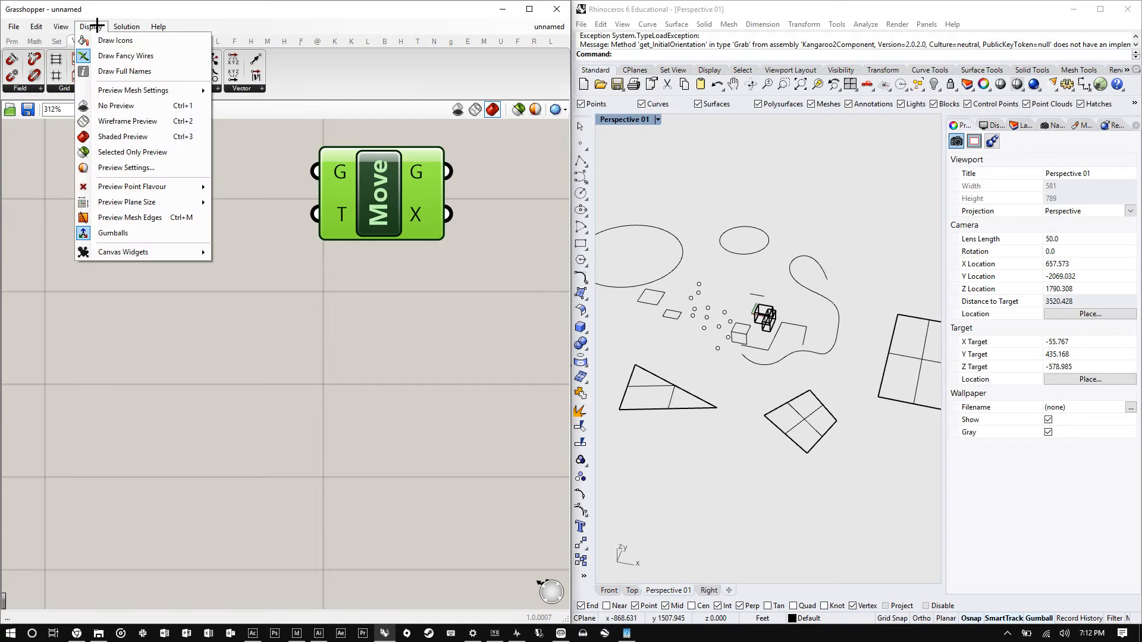
pyautogui.click(154, 40)
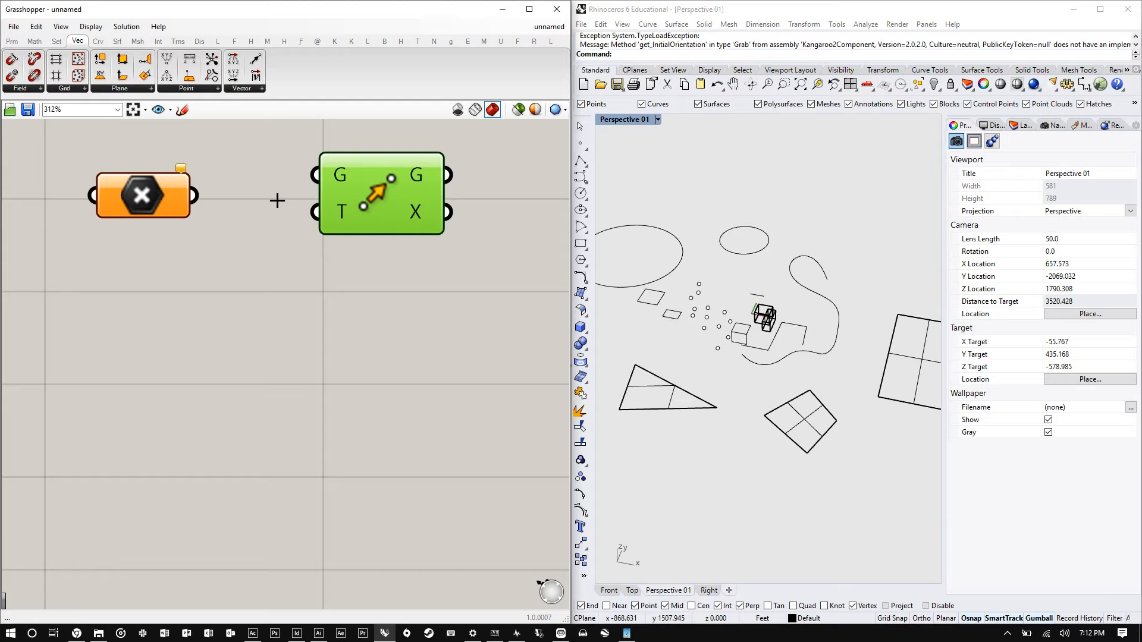
pyautogui.click(83, 26)
pyautogui.click(115, 39)
# - Turn on full names for component labels and nudge the Point parameter slightly upward
pyautogui.click(90, 26)
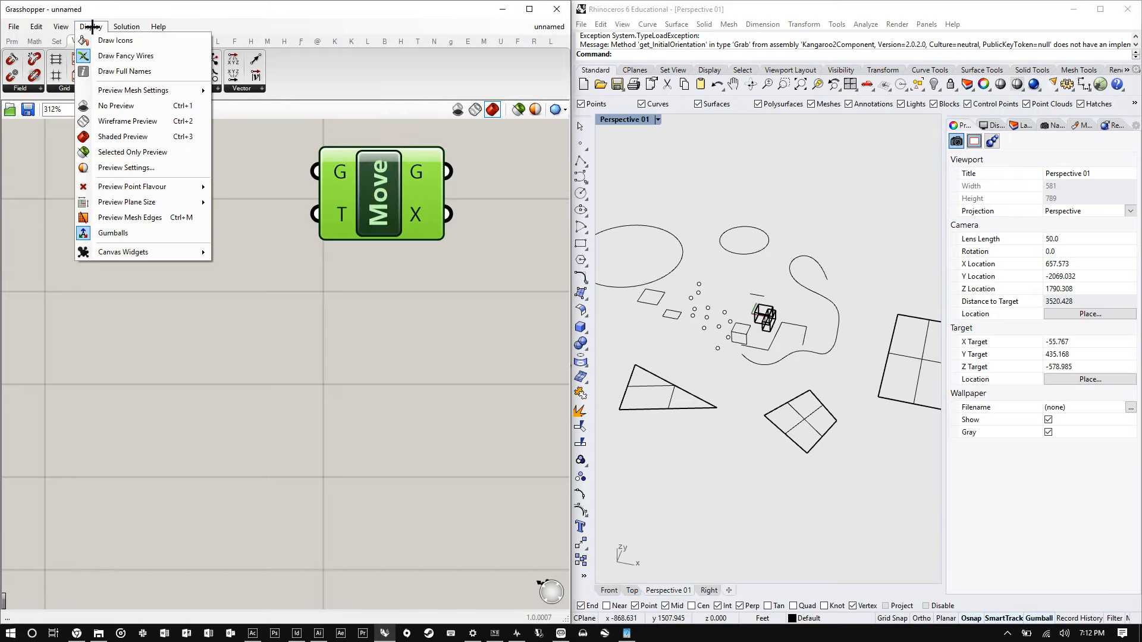
pyautogui.click(132, 71)
pyautogui.click(136, 178)
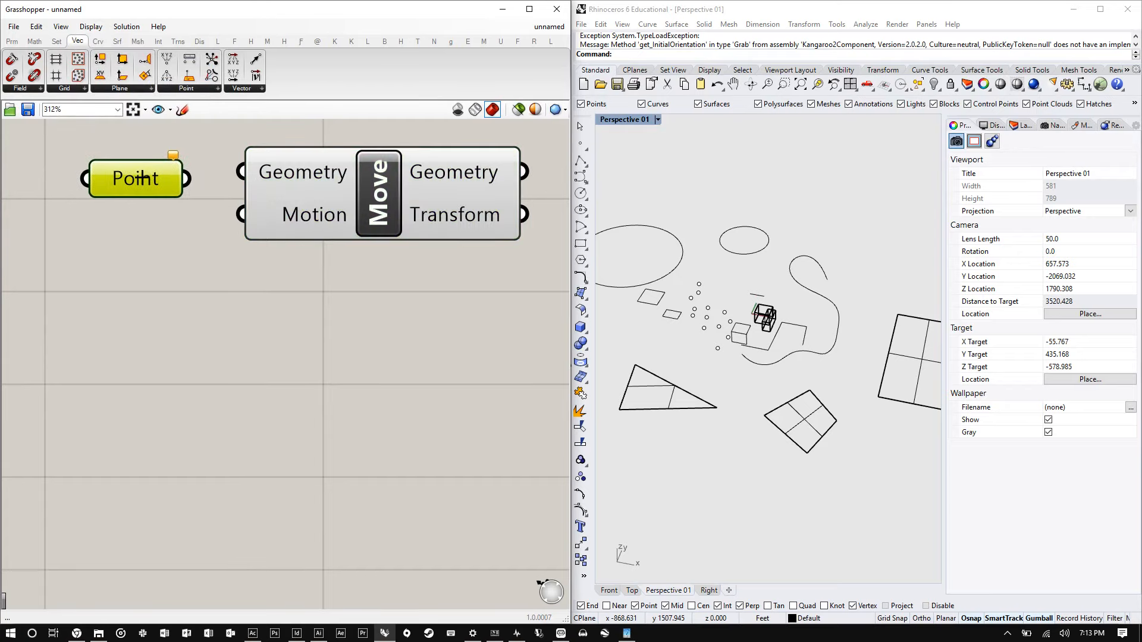
pyautogui.moveTo(138, 178); pyautogui.dragTo(142, 175)
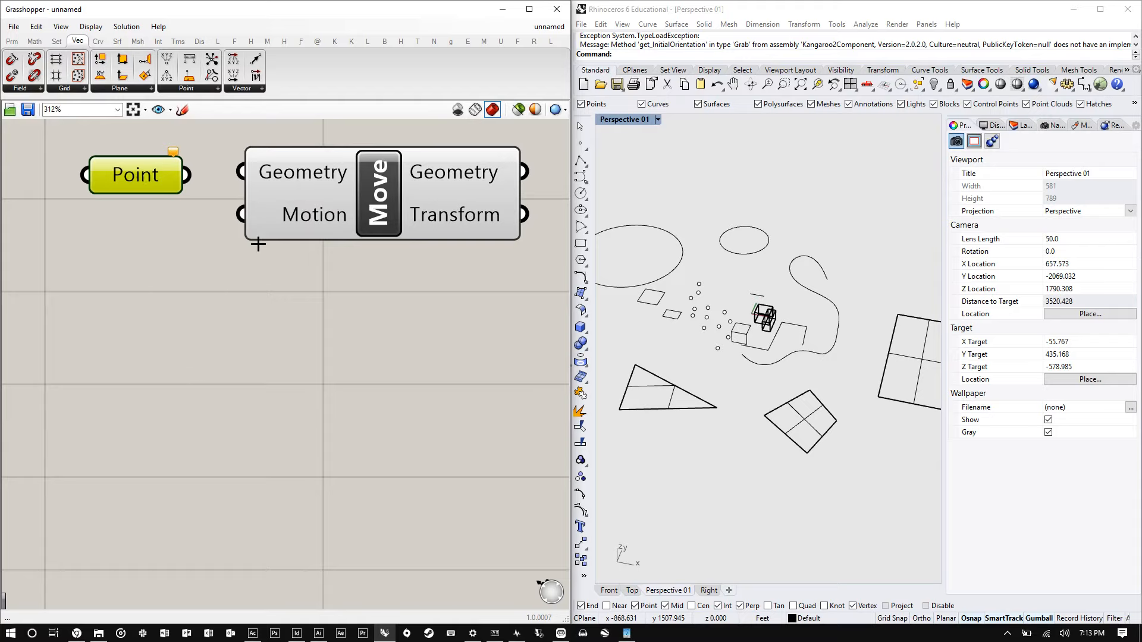
pyautogui.moveTo(158, 175); pyautogui.dragTo(159, 170)
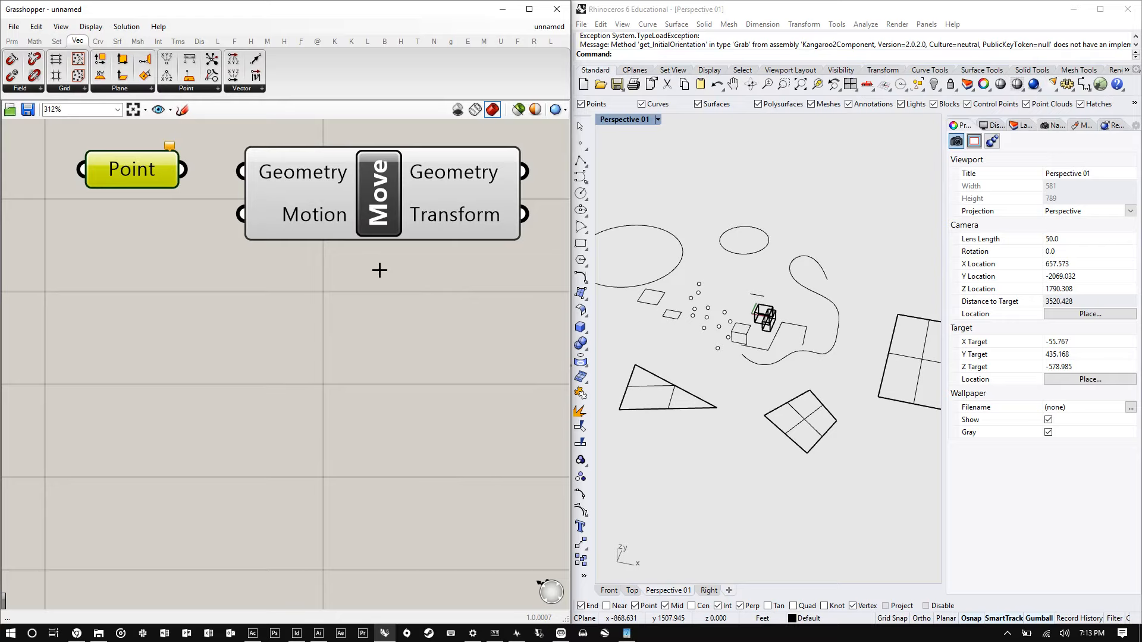
pyautogui.moveTo(288, 204)
pyautogui.moveTo(140, 177); pyautogui.dragTo(139, 176)
pyautogui.moveTo(140, 176)
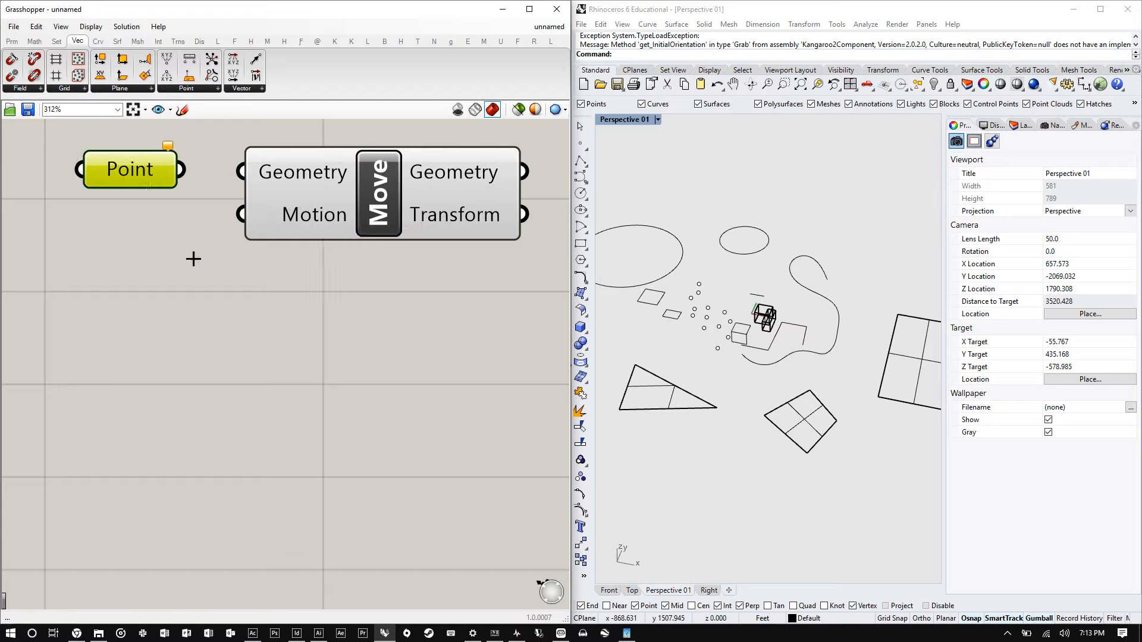
# - Shift the Move component rightward and select a single point in the Rhino viewport
pyautogui.moveTo(329, 210); pyautogui.dragTo(464, 221)
pyautogui.scroll(10, 691, 327)
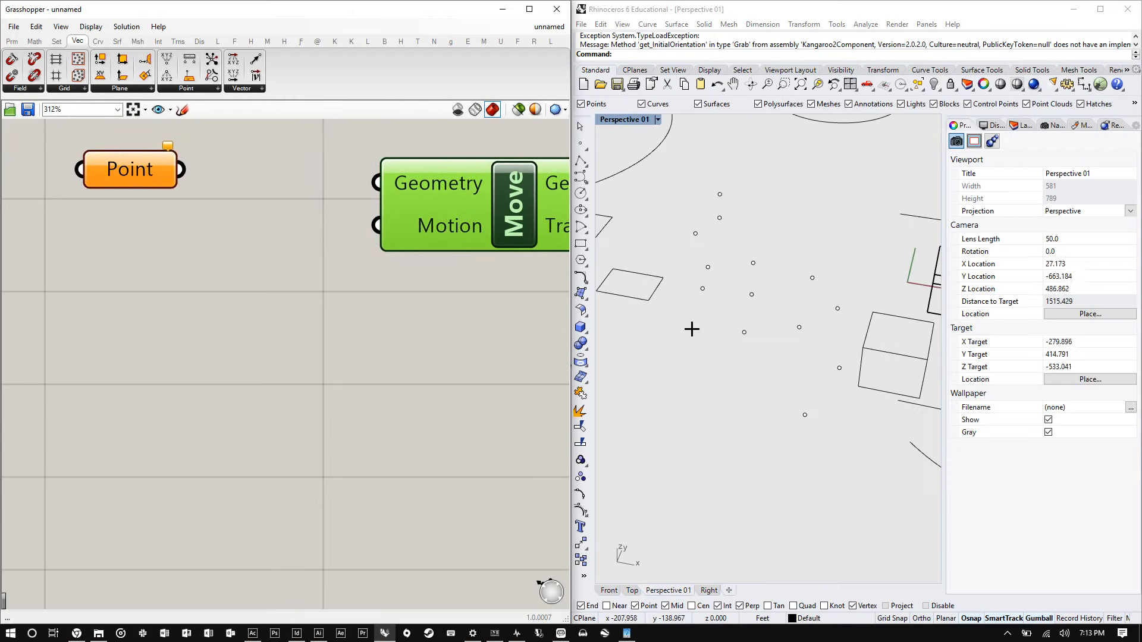
pyautogui.moveTo(828, 472); pyautogui.dragTo(762, 423)
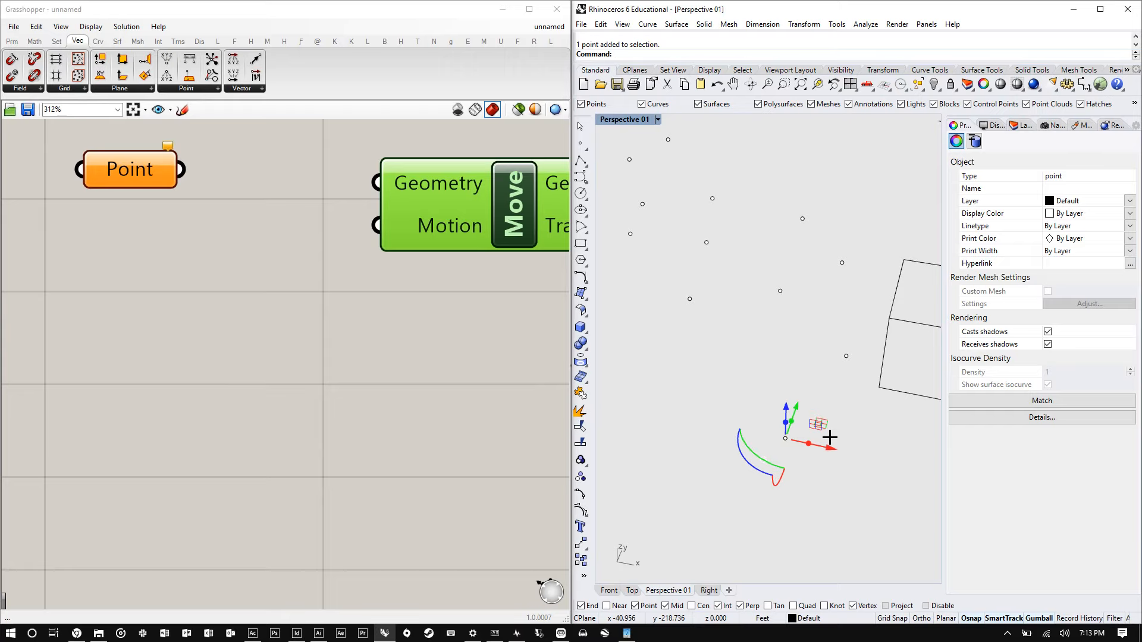
# - Rearrange the Move component and Point parameter closer together on the canvas
pyautogui.scroll(-3, 214, 248)
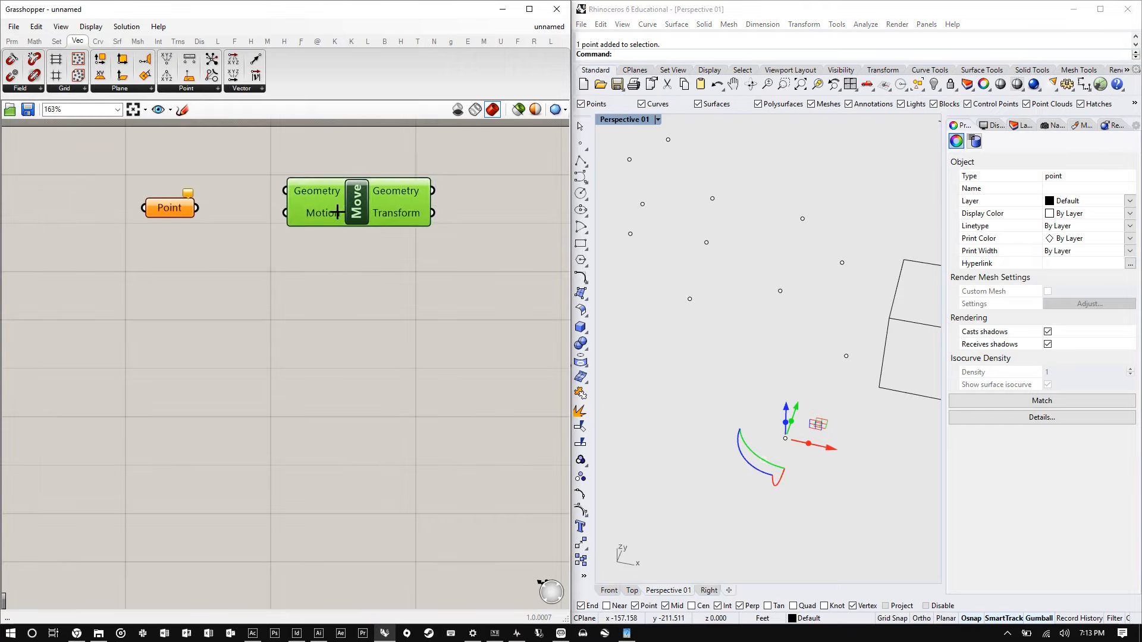
pyautogui.moveTo(337, 212); pyautogui.dragTo(382, 233)
pyautogui.scroll(2, 170, 202)
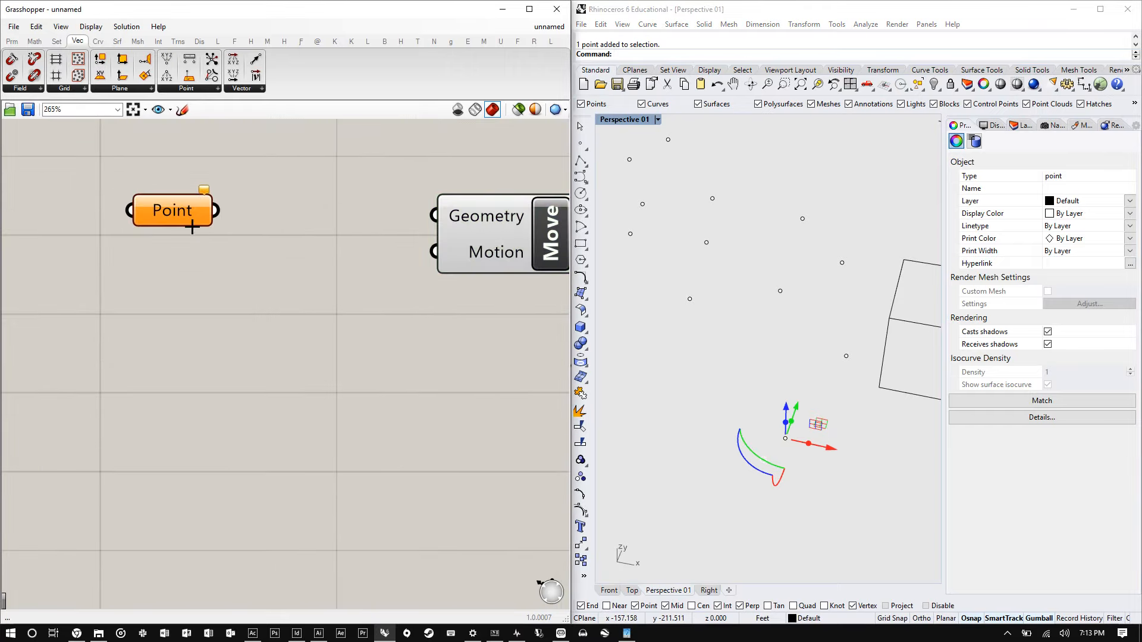
pyautogui.moveTo(170, 209); pyautogui.dragTo(222, 220)
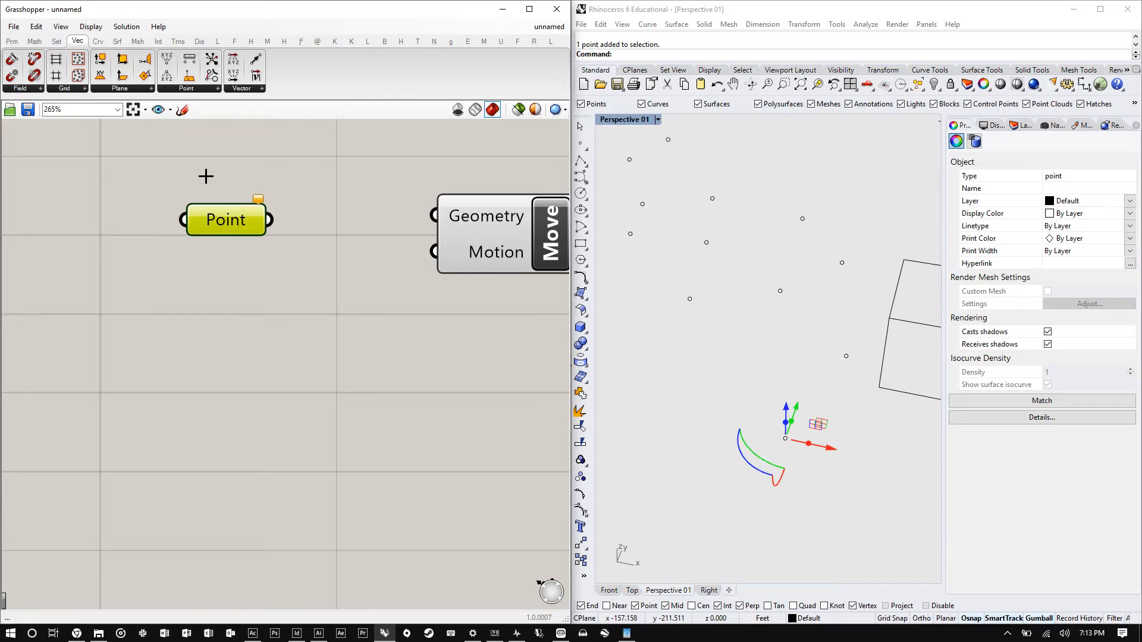
# - Zoom in to examine the warning on the Point parameter
pyautogui.scroll(3, 230, 203)
pyautogui.moveTo(286, 195)
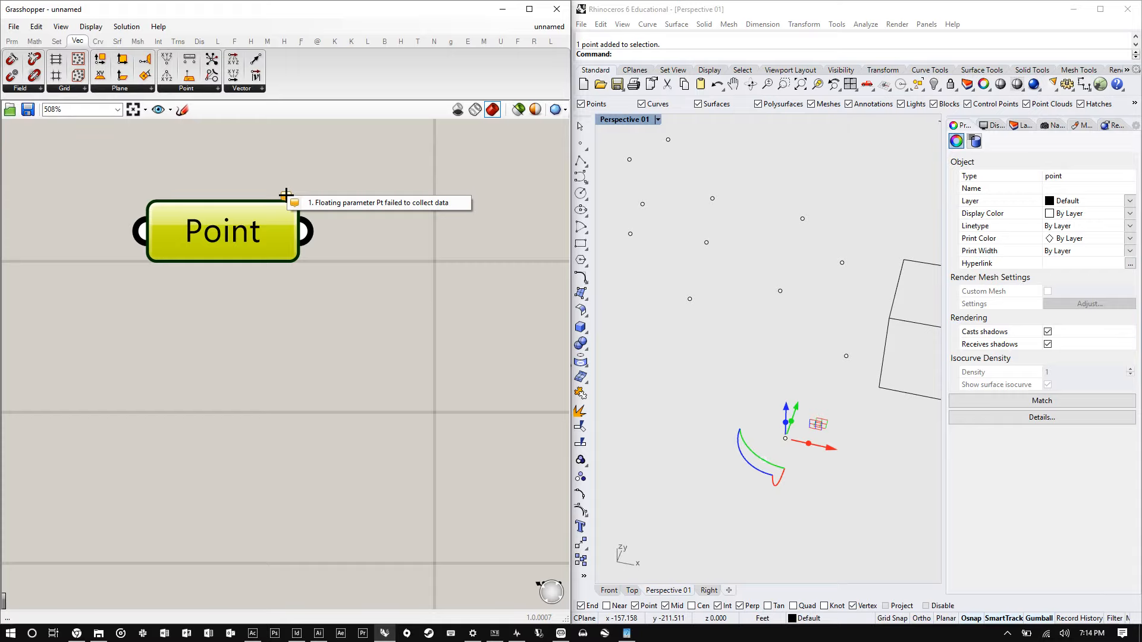
pyautogui.click(242, 297)
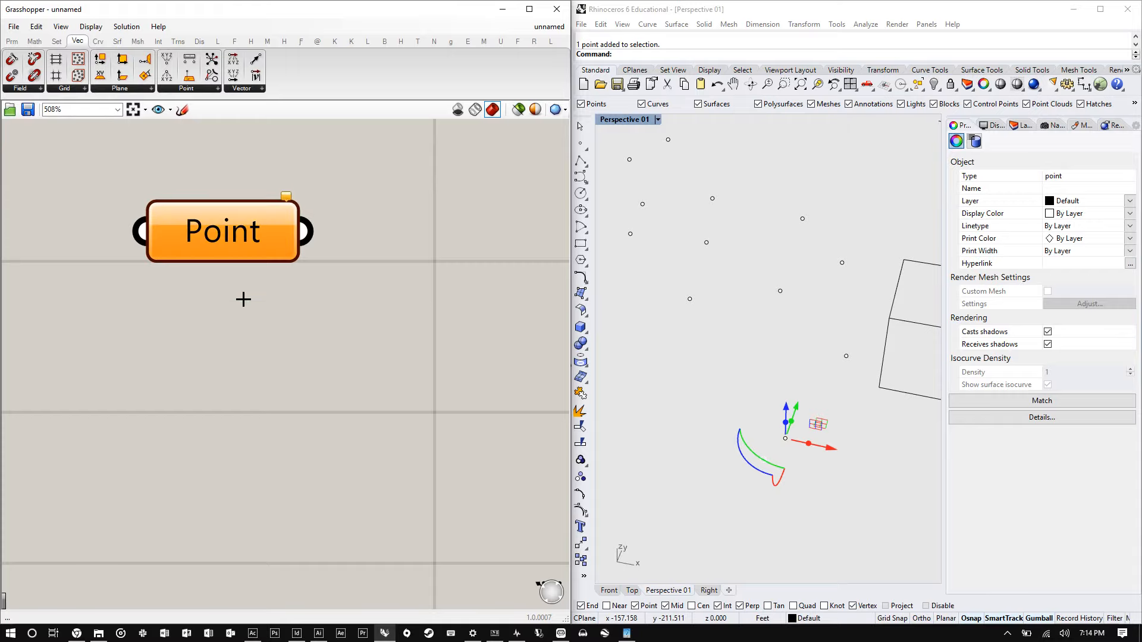
# - Reposition the Move component lower and the Point parameter beside it, adjusting the Rhino view
pyautogui.scroll(-4, 243, 296)
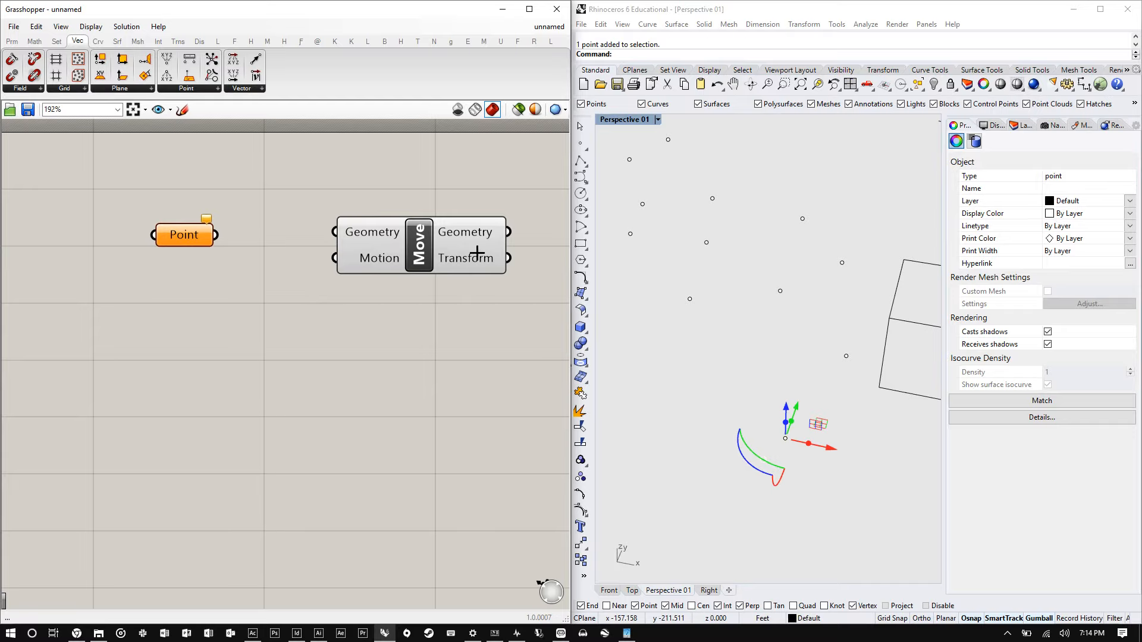
pyautogui.moveTo(432, 232); pyautogui.dragTo(446, 250)
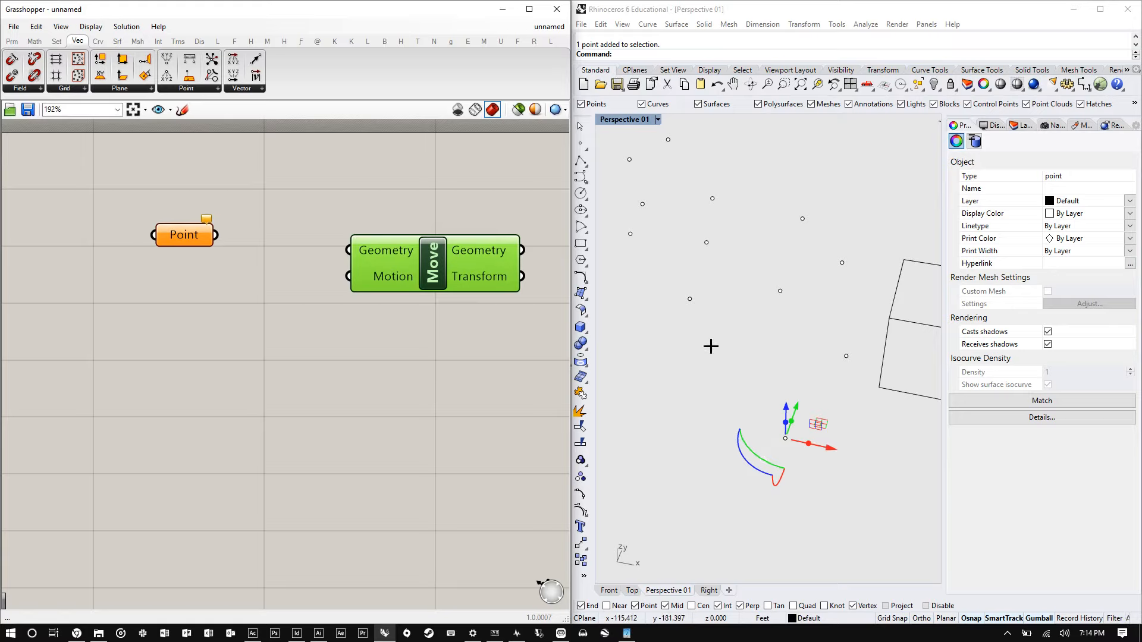
pyautogui.scroll(-5, 711, 346)
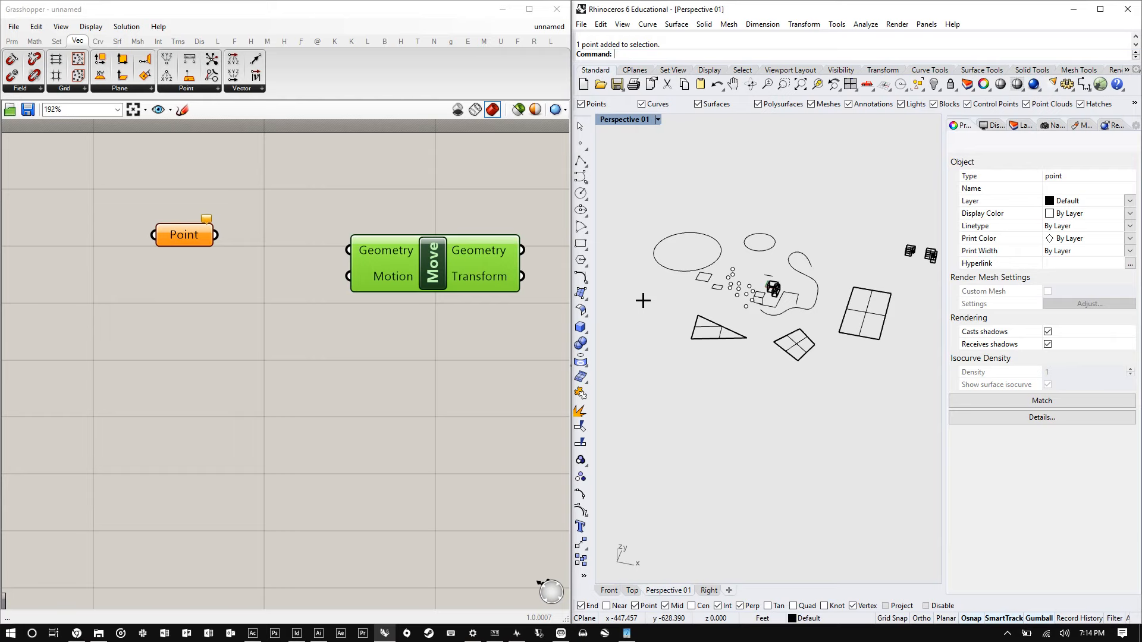
pyautogui.scroll(3, 643, 300)
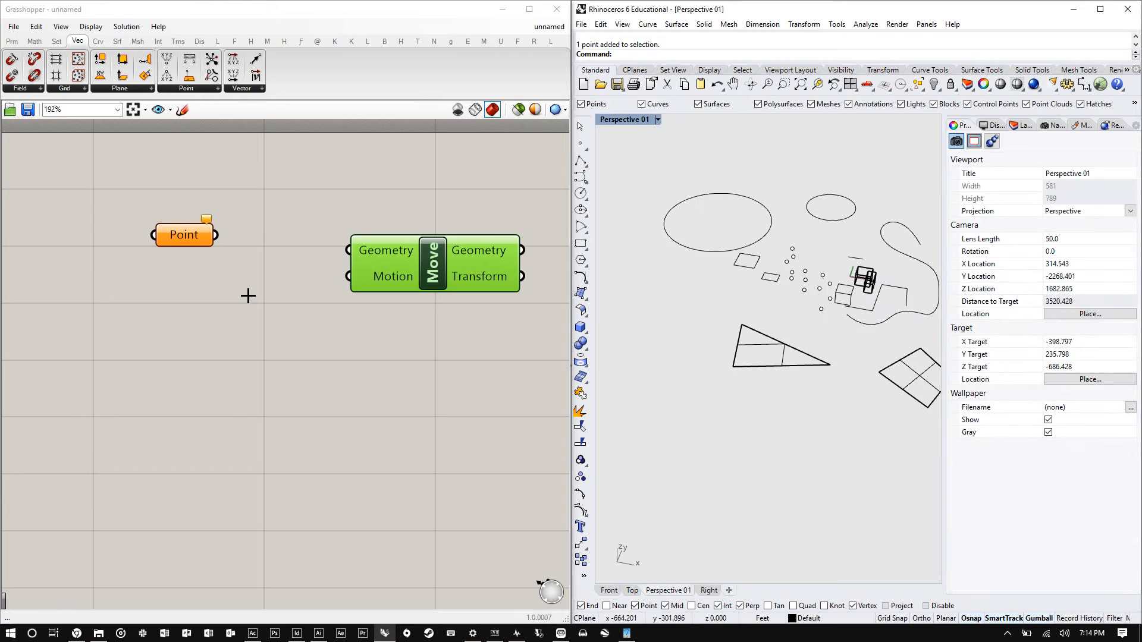
pyautogui.click(248, 295)
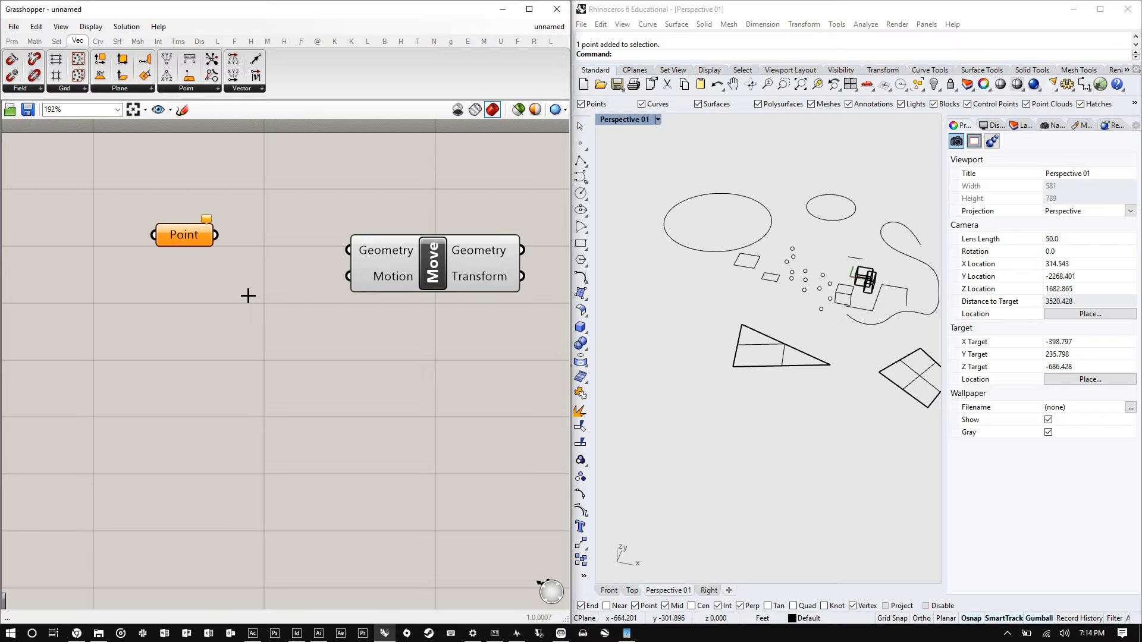
pyautogui.moveTo(182, 237); pyautogui.dragTo(215, 253)
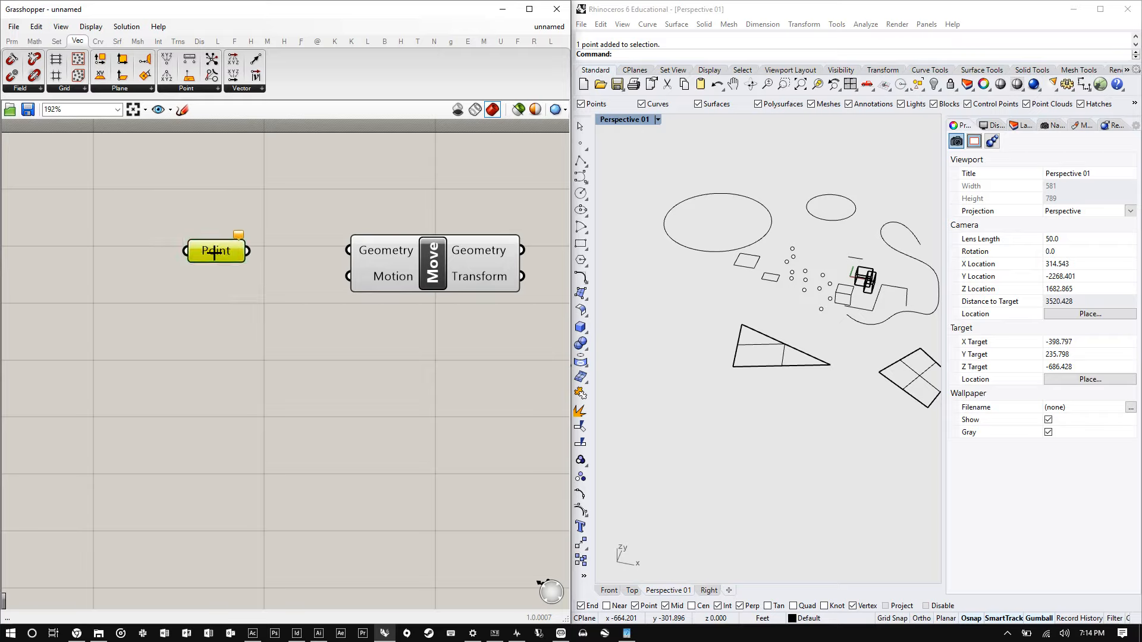
pyautogui.click(236, 266)
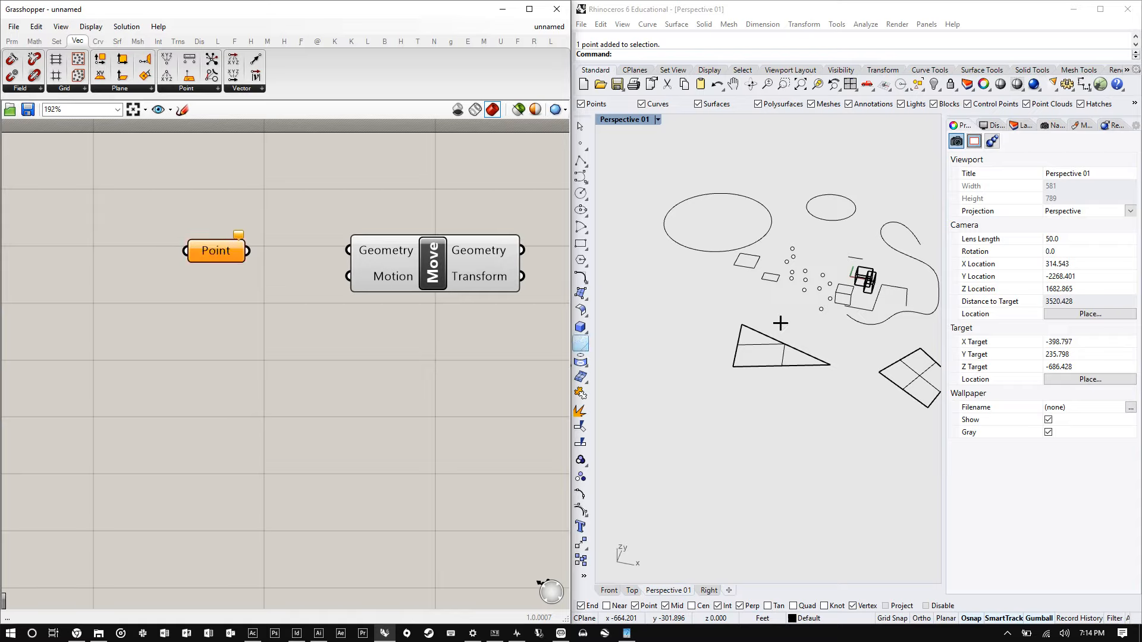
# - Add a Curve parameter to the canvas below the Point parameter
pyautogui.doubleClick(204, 303)
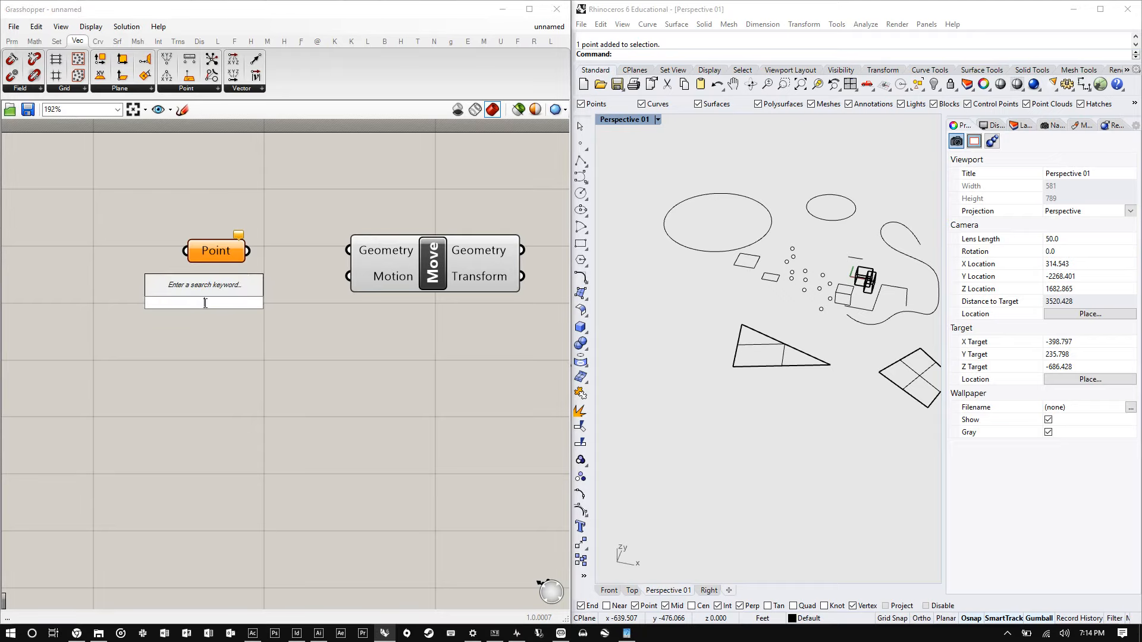
pyautogui.write('curve')
pyautogui.press('Return')
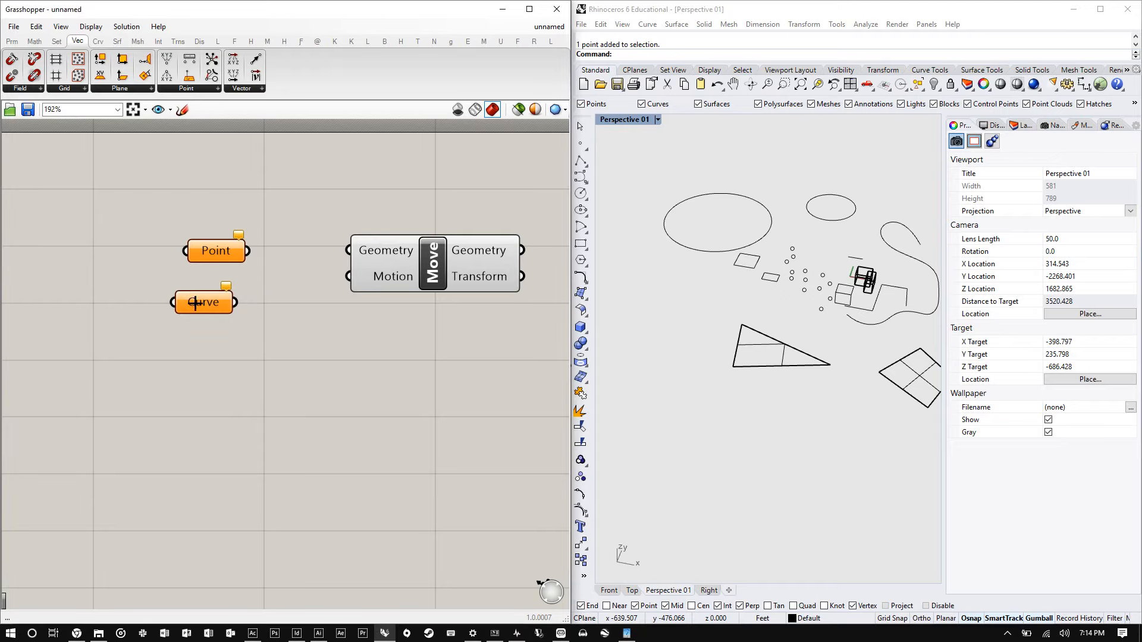
pyautogui.click(214, 309)
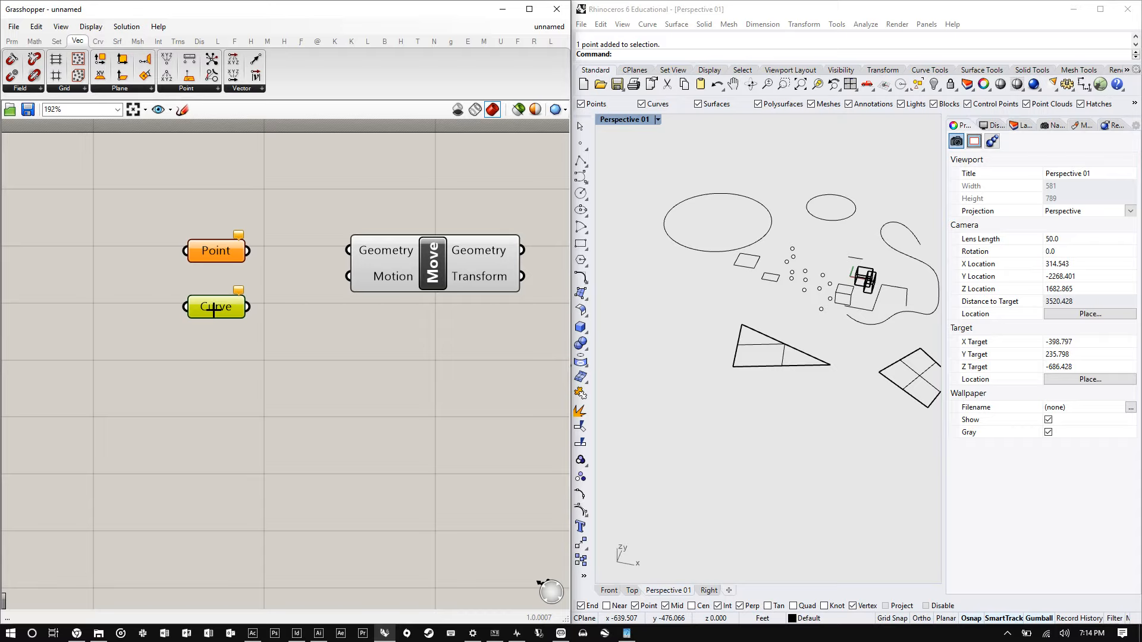
# - Add a Surface parameter below the Curve parameter
pyautogui.write('surfa')
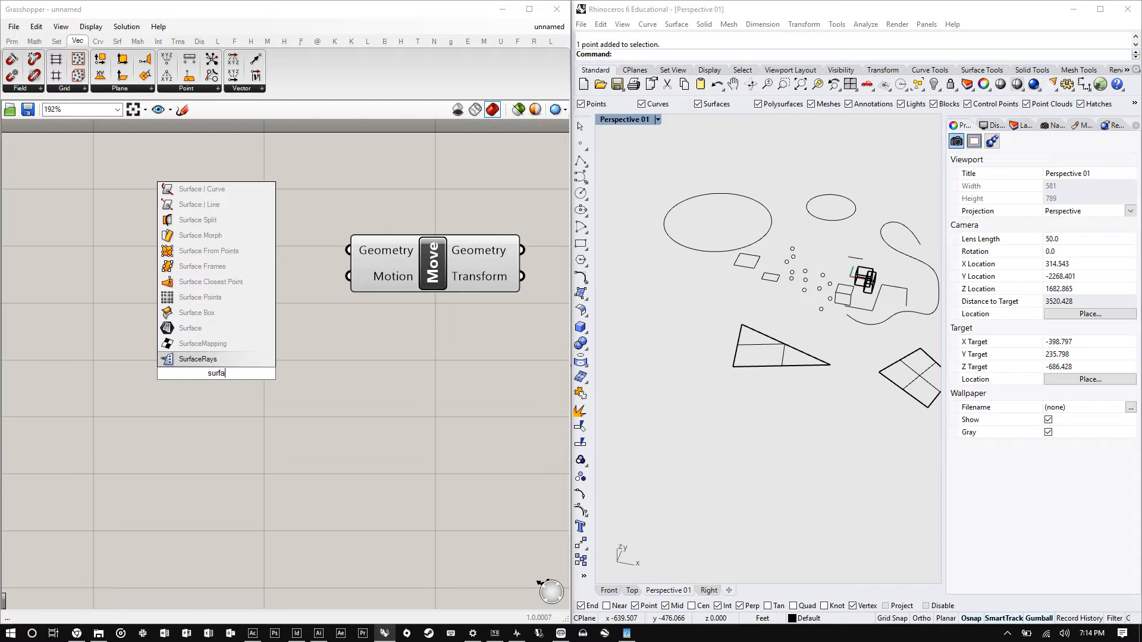
pyautogui.write('ce')
pyautogui.press('Return')
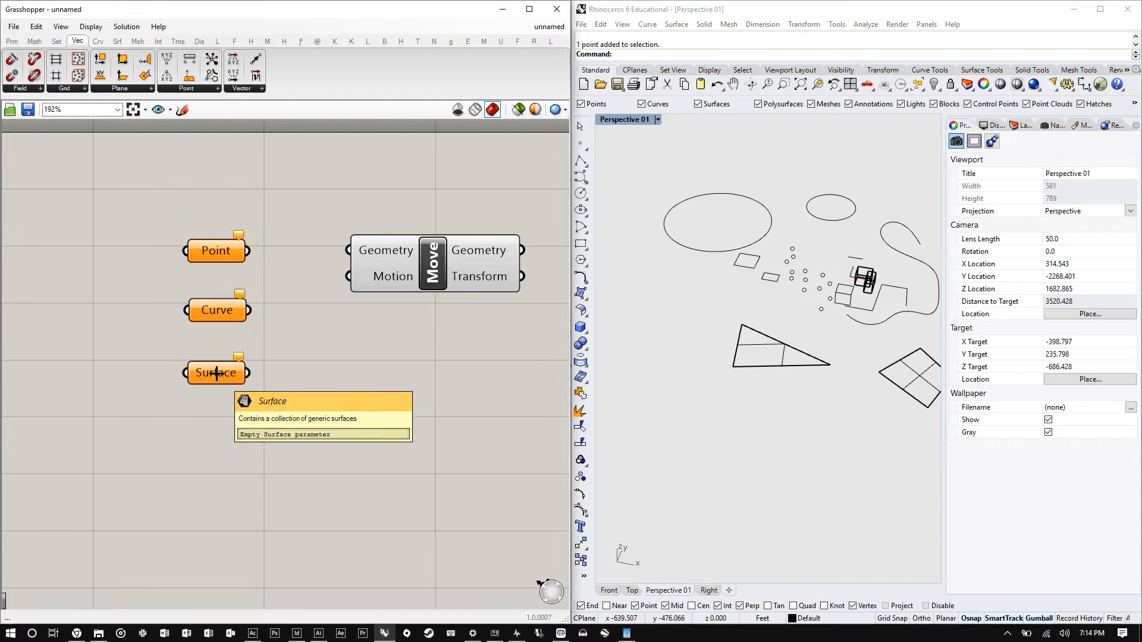
# - Add a Geometry parameter below the Surface parameter
pyautogui.doubleClick(188, 360)
pyautogui.write('geo')
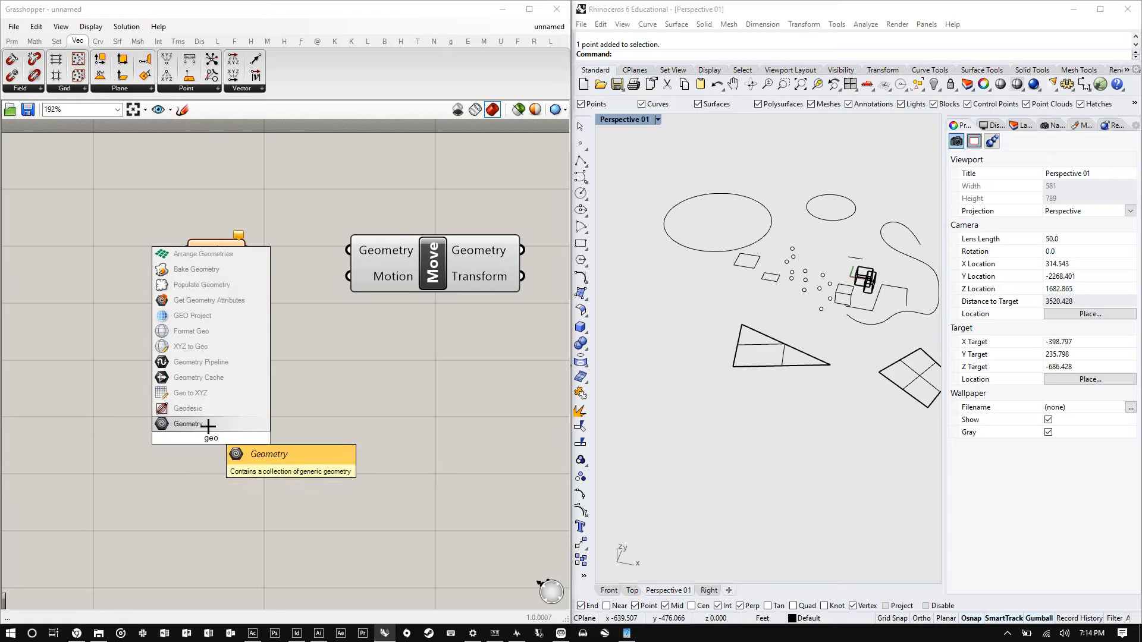
pyautogui.click(208, 424)
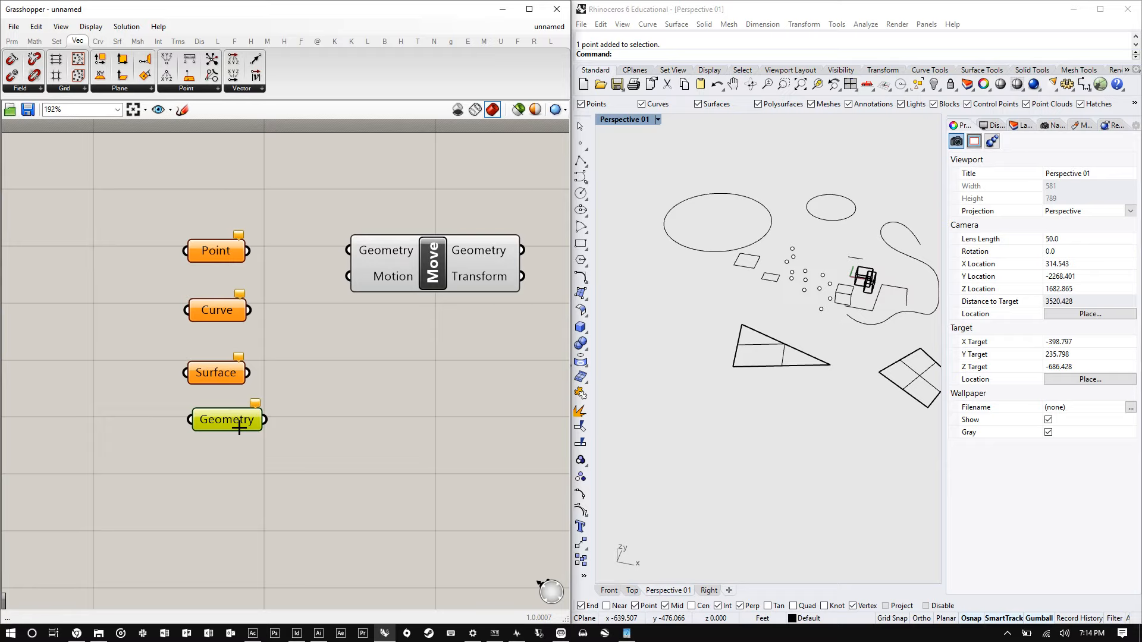
# - Add a Brep parameter below the Geometry parameter and a Data parameter beside it
pyautogui.click(232, 465)
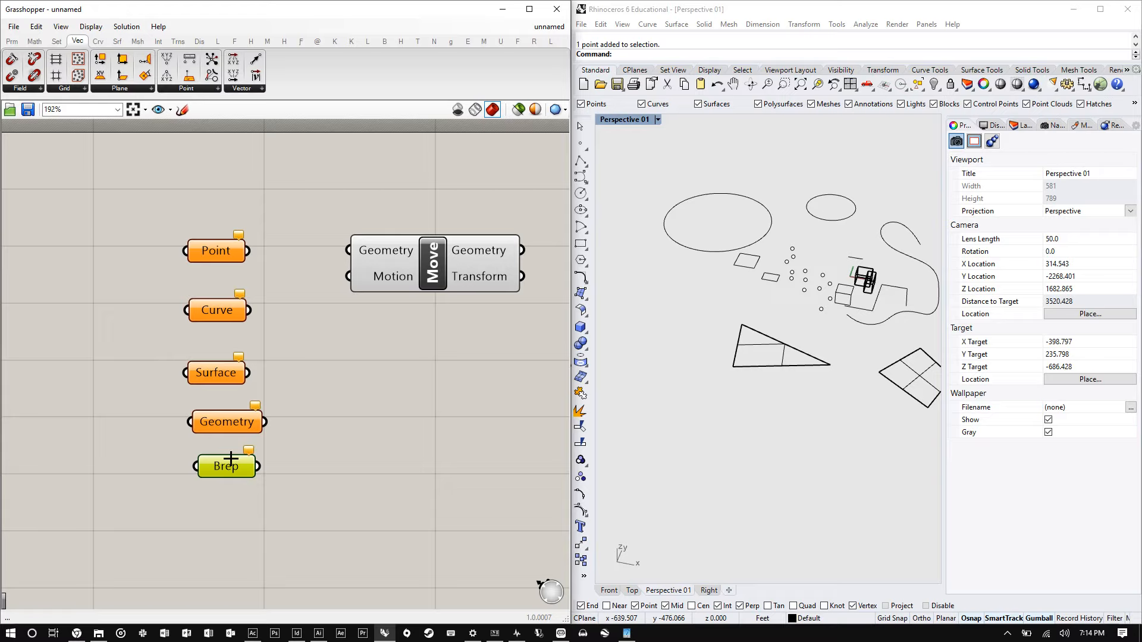
pyautogui.moveTo(220, 465); pyautogui.dragTo(216, 483)
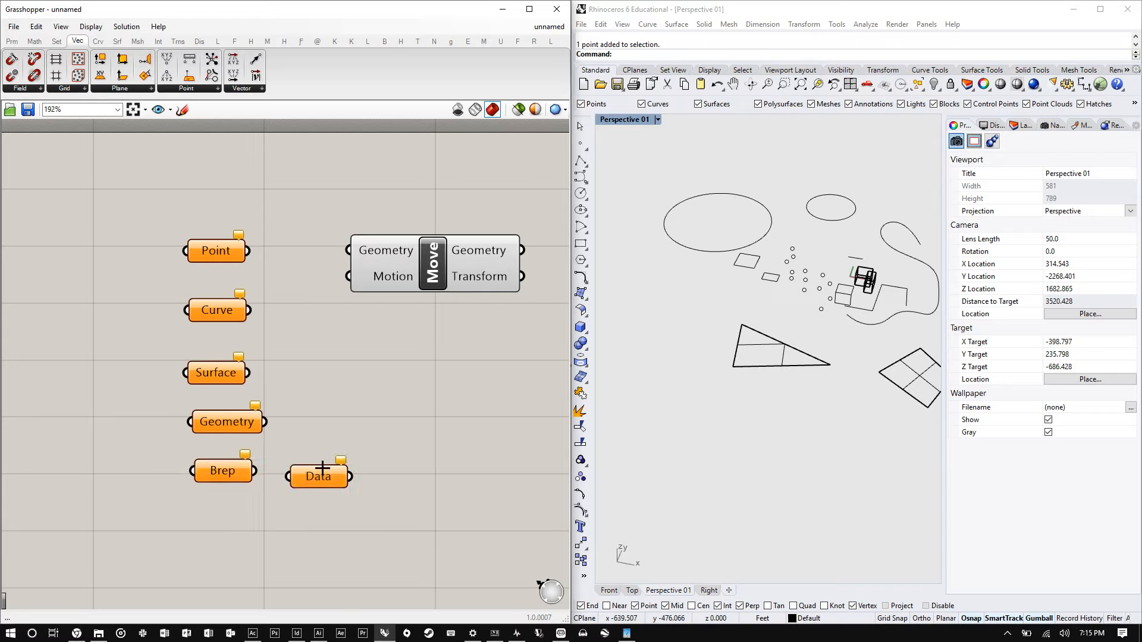
pyautogui.moveTo(322, 468); pyautogui.dragTo(332, 412)
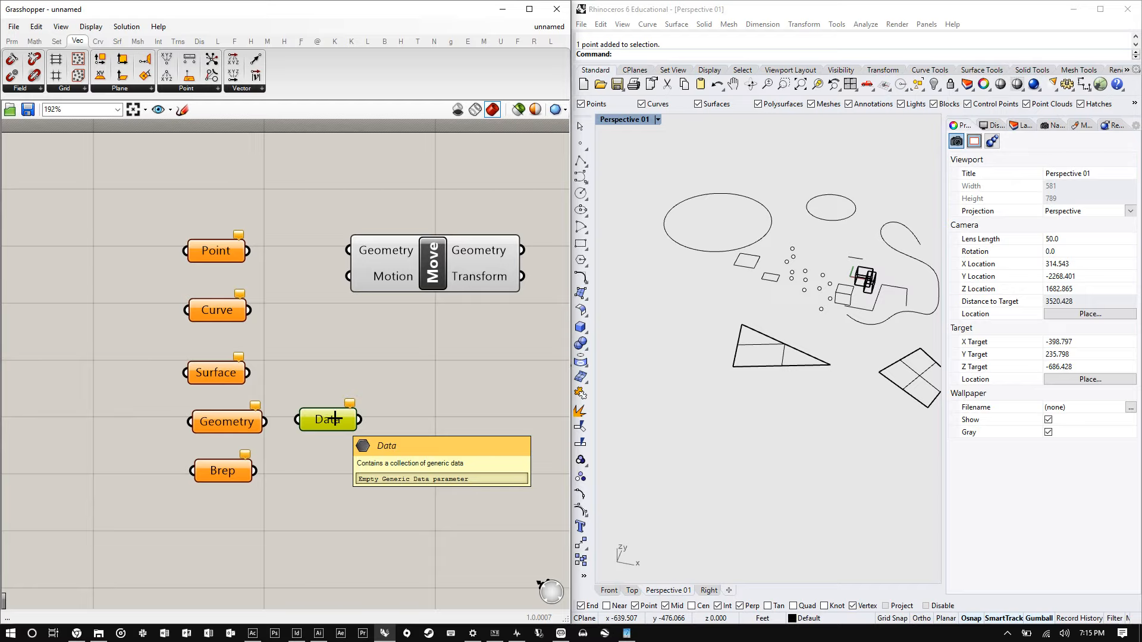
pyautogui.moveTo(334, 419); pyautogui.dragTo(341, 421)
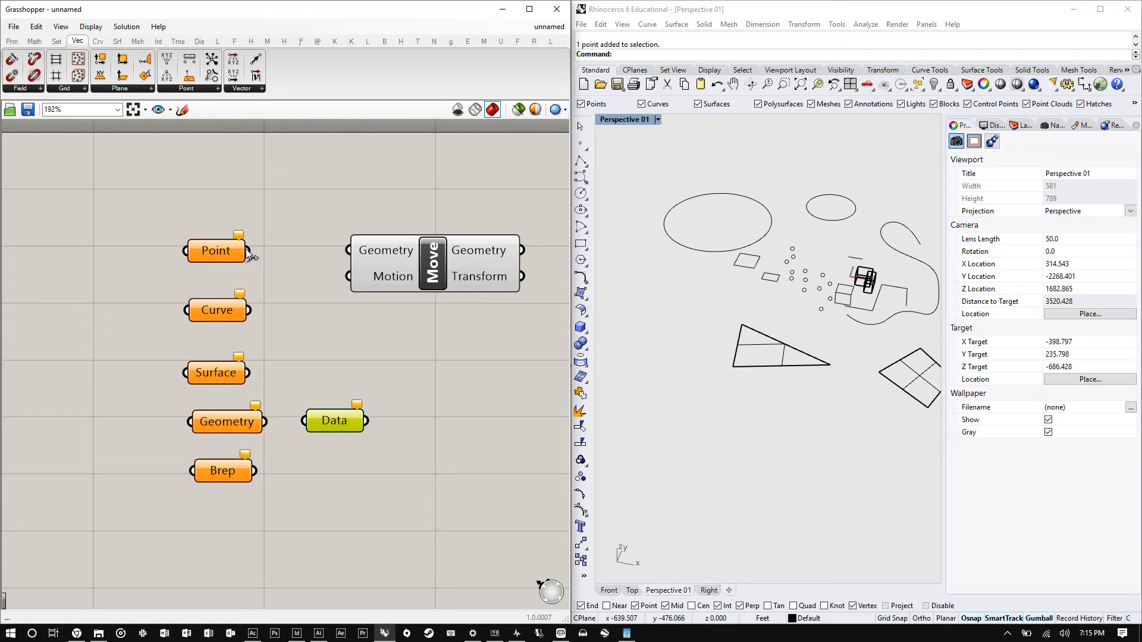
# - Reference a single point from the Rhino viewport into the Point parameter with Set one Point
pyautogui.moveTo(794, 330); pyautogui.dragTo(719, 276)
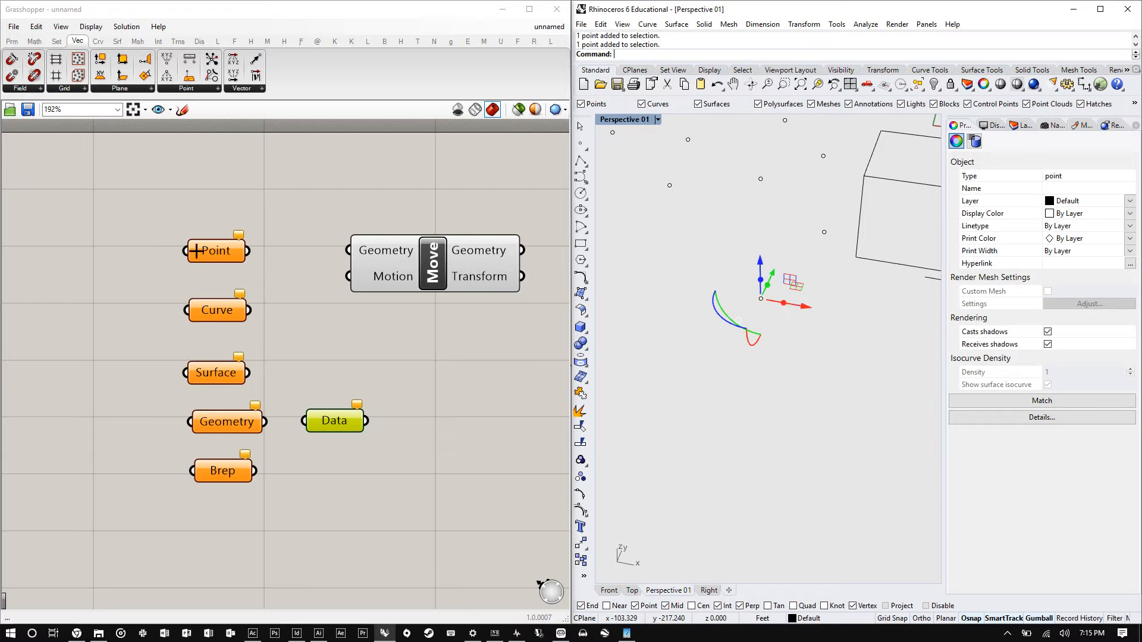
pyautogui.rightClick(224, 249)
pyautogui.rightClick(224, 249)
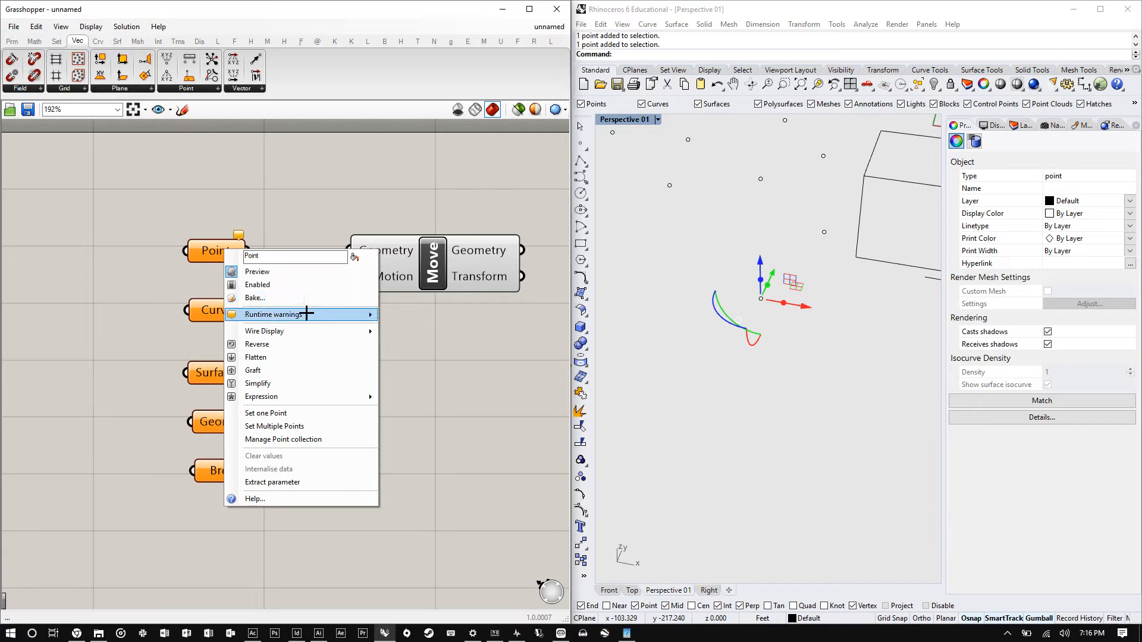
pyautogui.moveTo(306, 314)
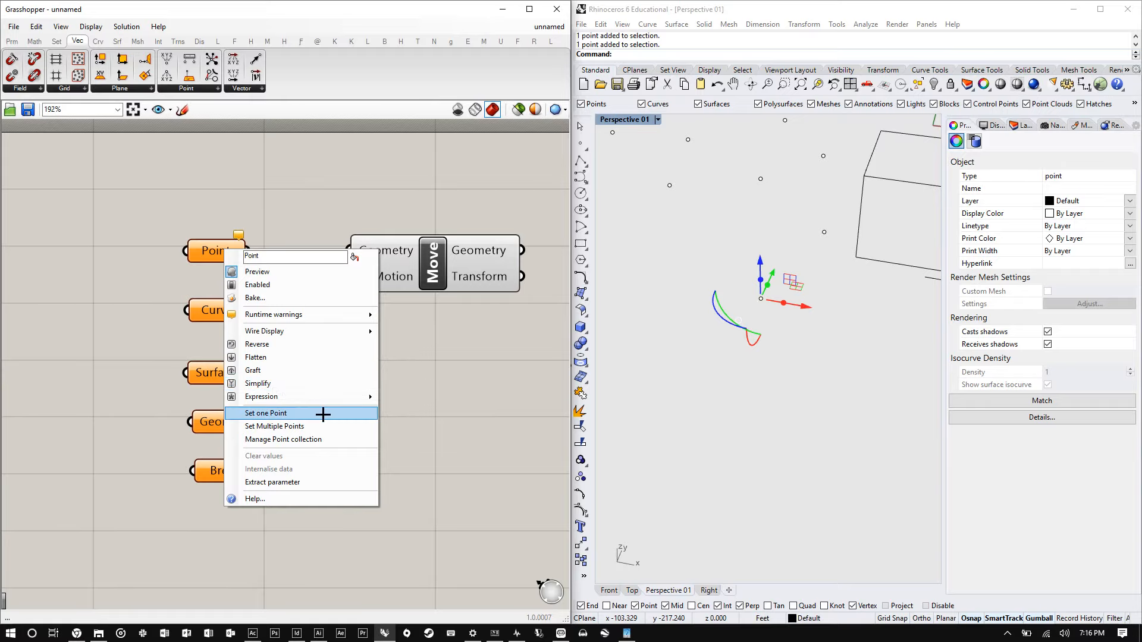
pyautogui.click(291, 411)
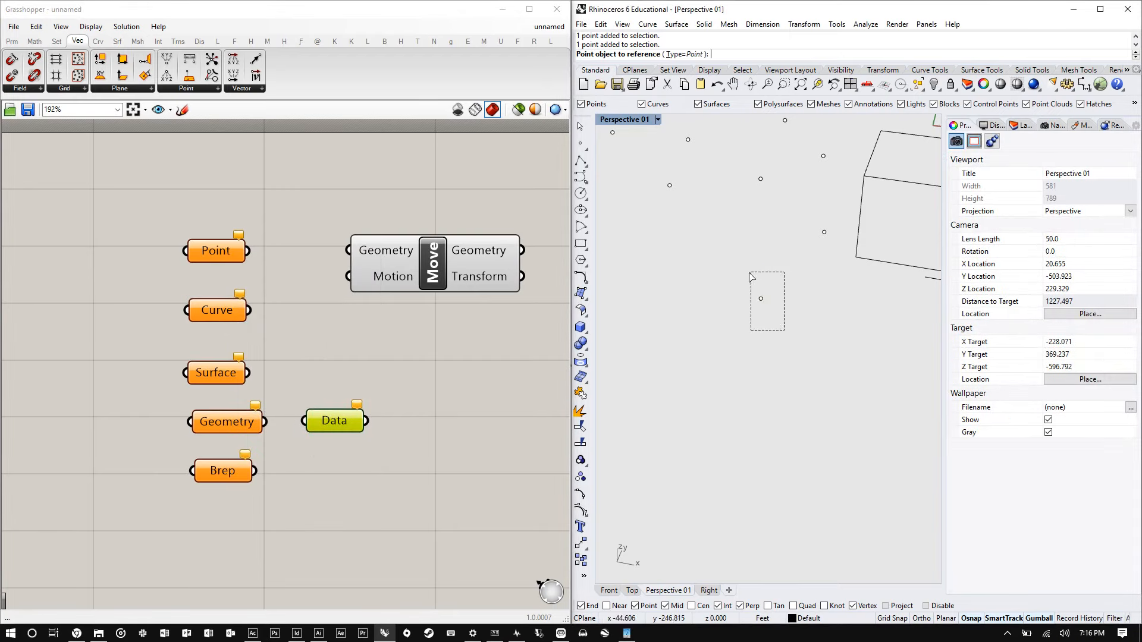
pyautogui.click(761, 299)
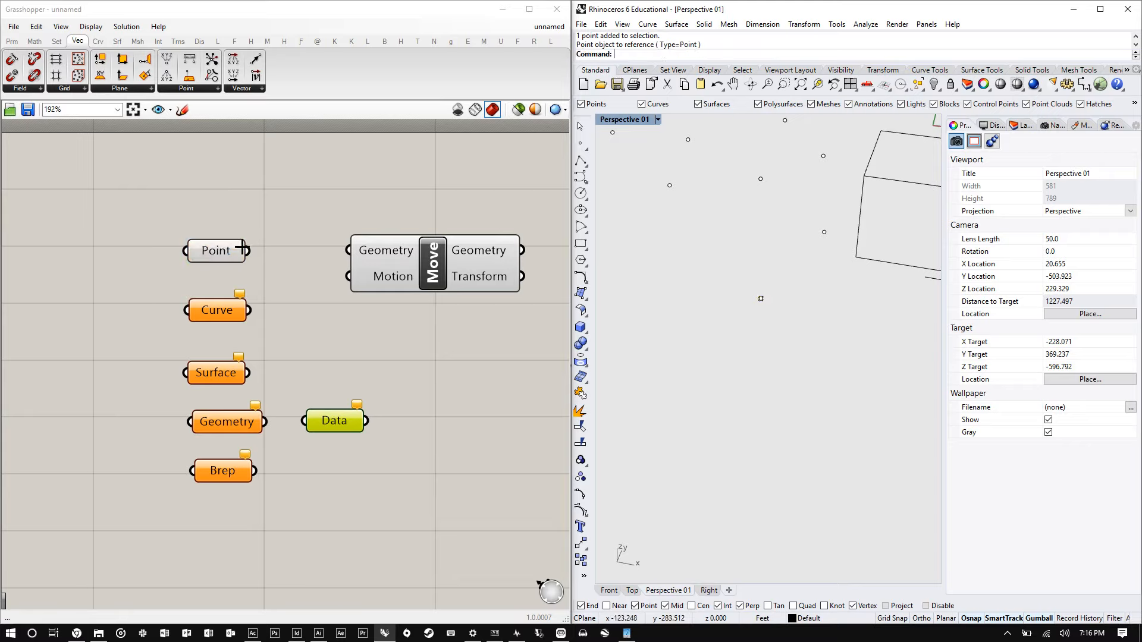
# - Zoom to the referenced point and hide it in the Rhino viewport
pyautogui.scroll(7, 734, 302)
pyautogui.scroll(-5, 738, 312)
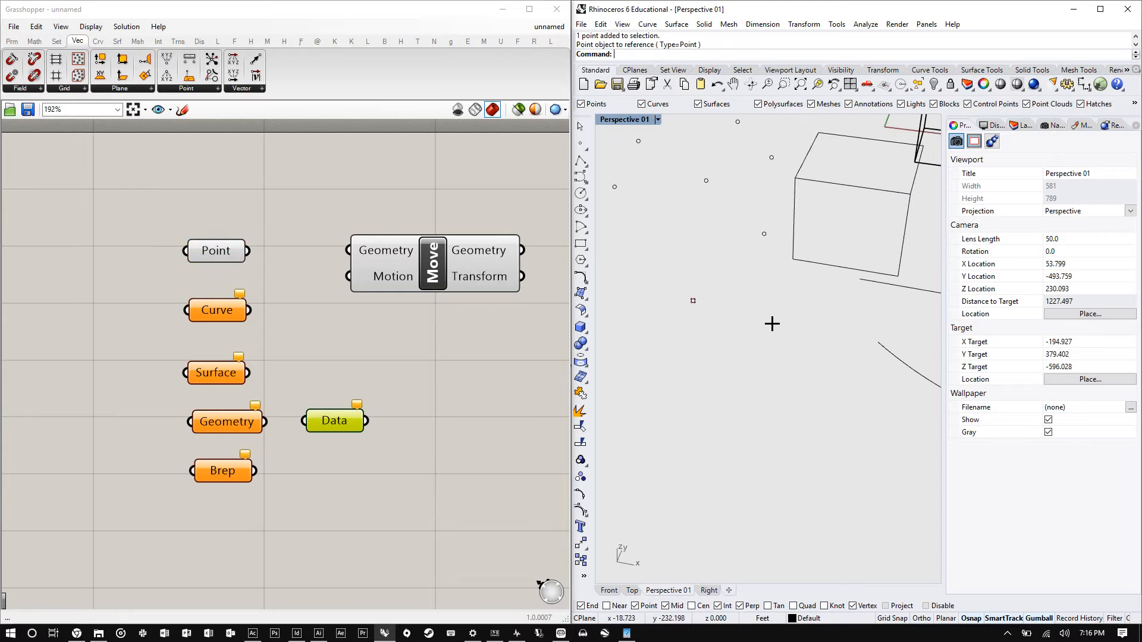
pyautogui.click(693, 301)
pyautogui.write('zsa')
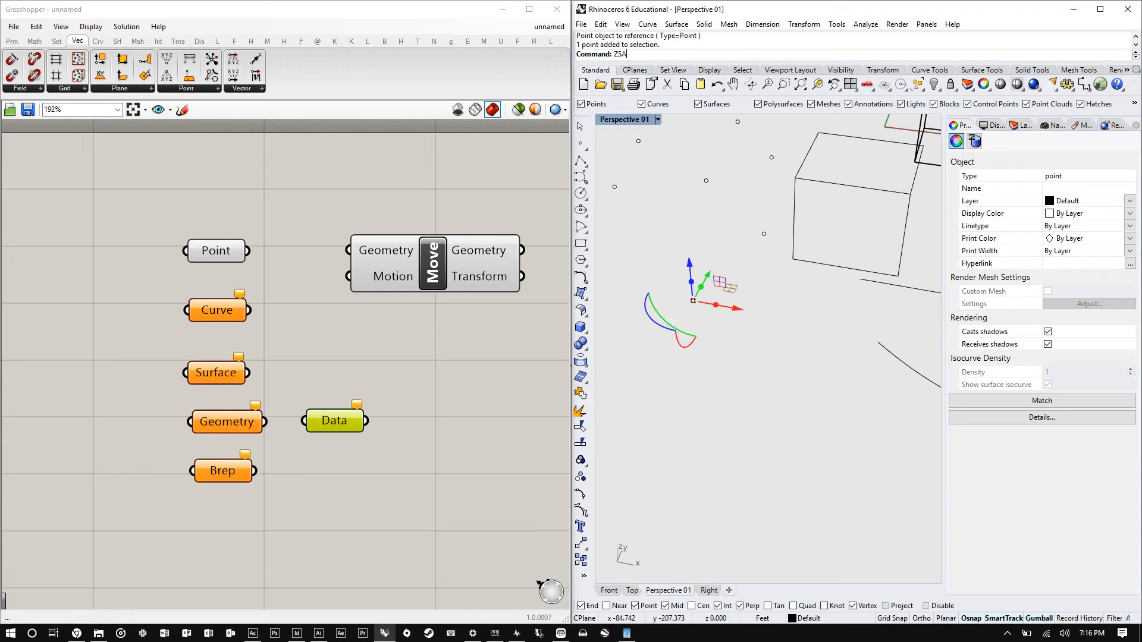
pyautogui.press('Return')
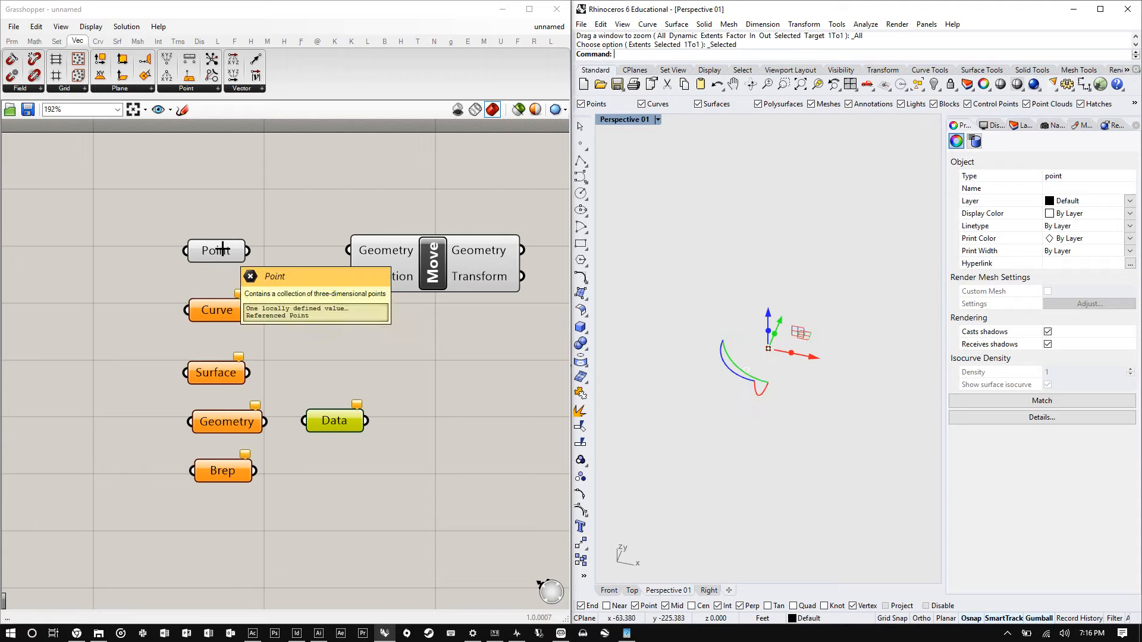
pyautogui.click(260, 209)
pyautogui.click(216, 252)
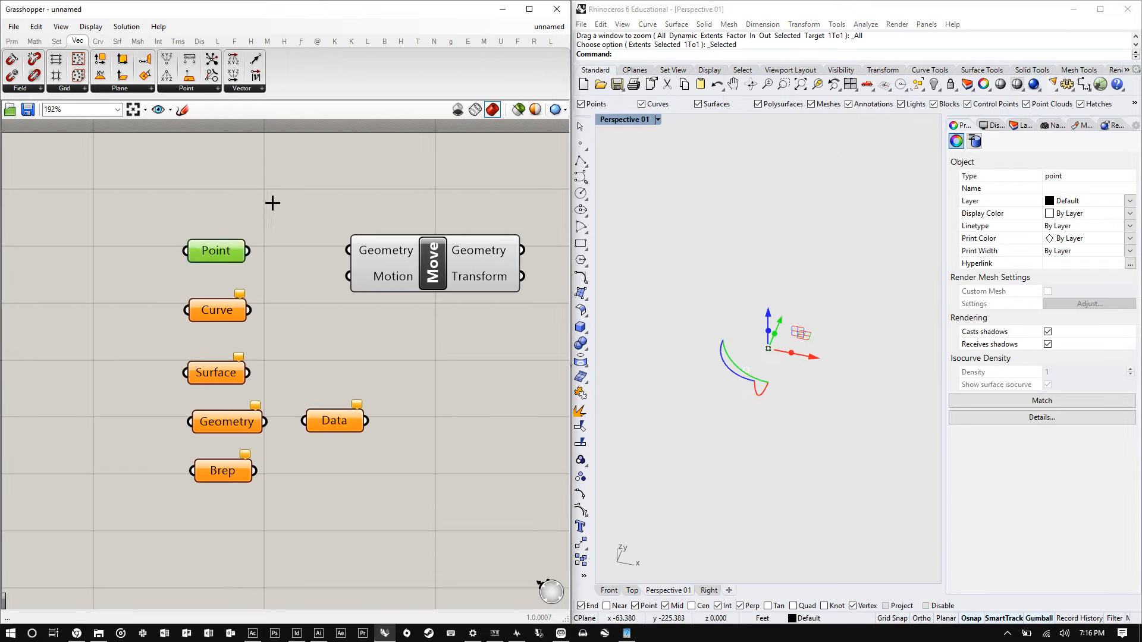
pyautogui.click(272, 202)
pyautogui.click(761, 245)
pyautogui.scroll(10, 767, 350)
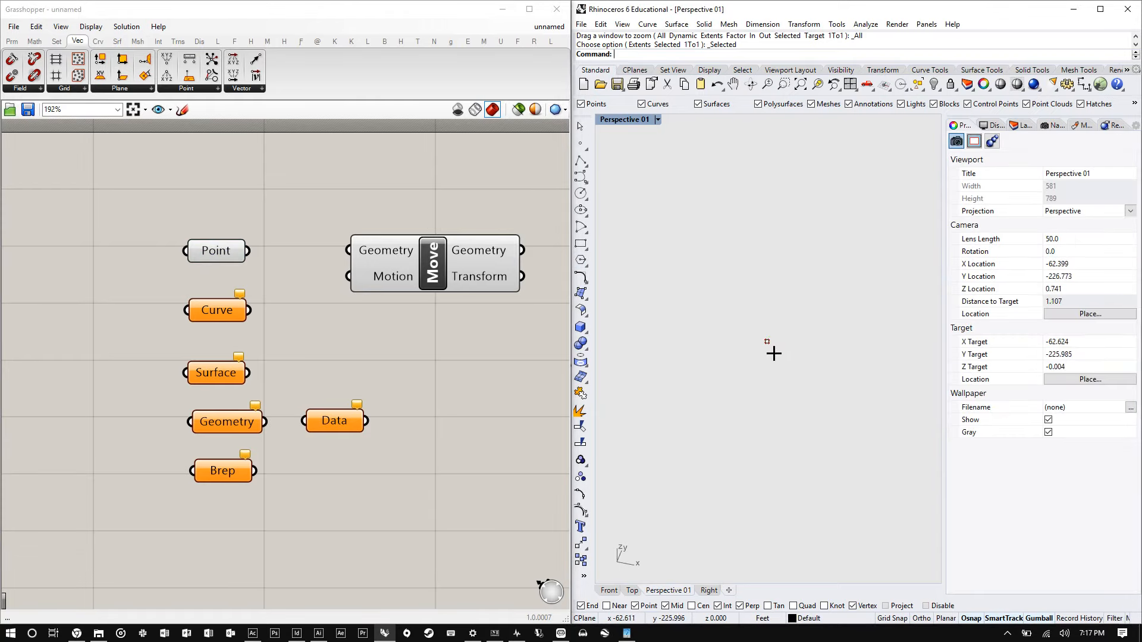
pyautogui.scroll(5, 773, 354)
pyautogui.moveTo(788, 392); pyautogui.dragTo(717, 314)
pyautogui.write('hide')
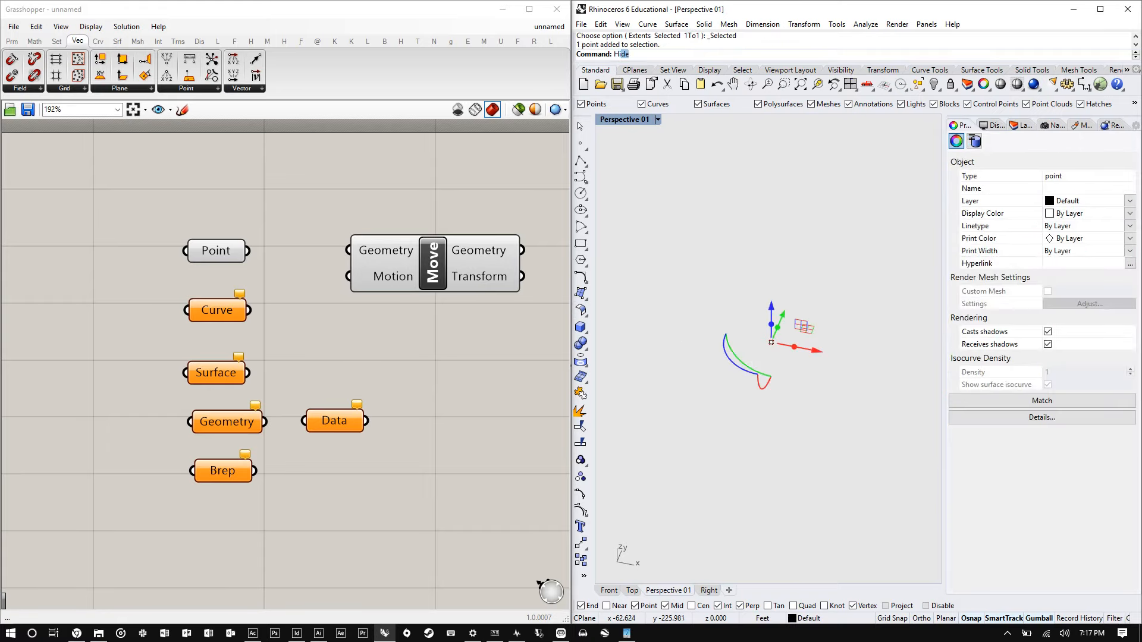
pyautogui.press('Return')
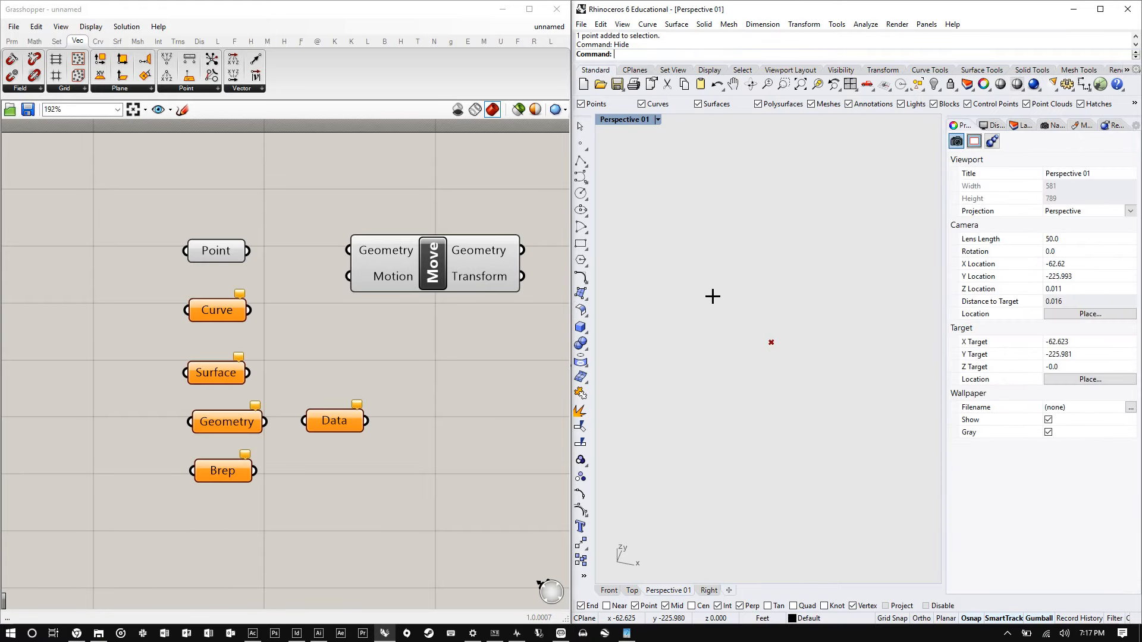
# - Reposition the Point parameter slightly higher on the canvas
pyautogui.moveTo(812, 375); pyautogui.dragTo(737, 301)
pyautogui.moveTo(796, 403); pyautogui.dragTo(733, 310)
pyautogui.moveTo(803, 370); pyautogui.dragTo(747, 313)
pyautogui.moveTo(815, 396); pyautogui.dragTo(754, 304)
pyautogui.moveTo(209, 250); pyautogui.dragTo(206, 222)
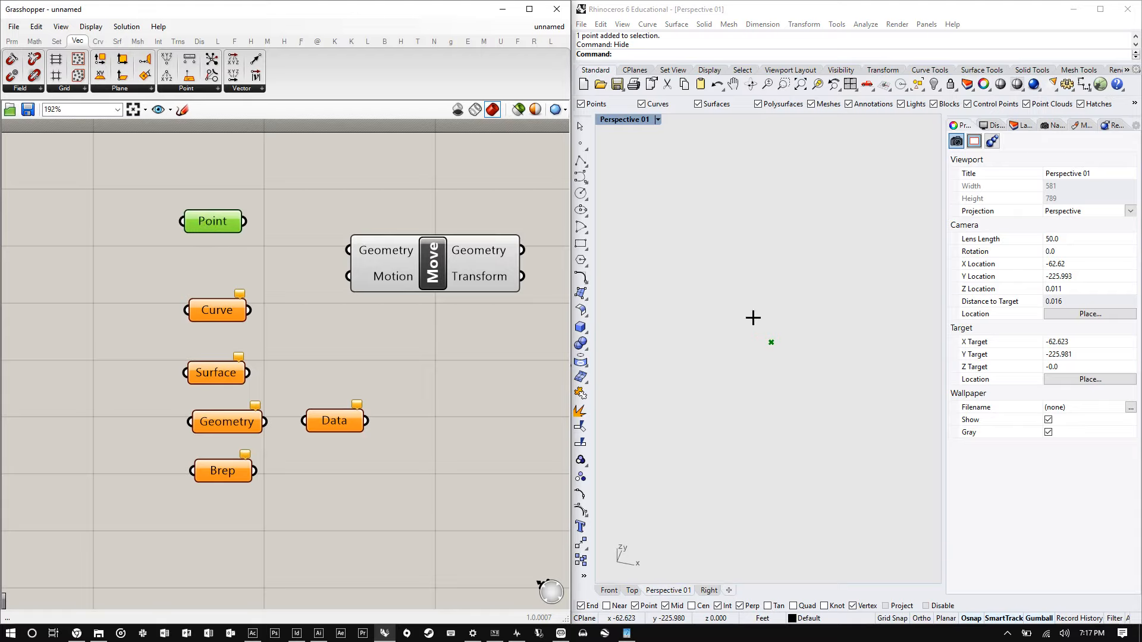
pyautogui.moveTo(210, 220); pyautogui.dragTo(211, 239)
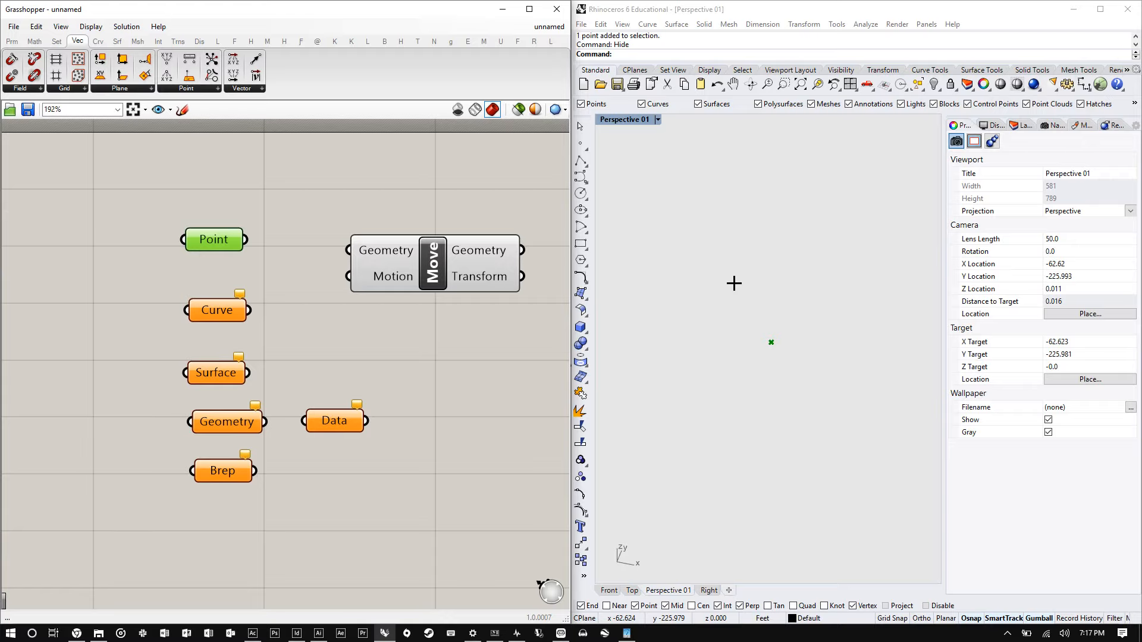
pyautogui.click(357, 192)
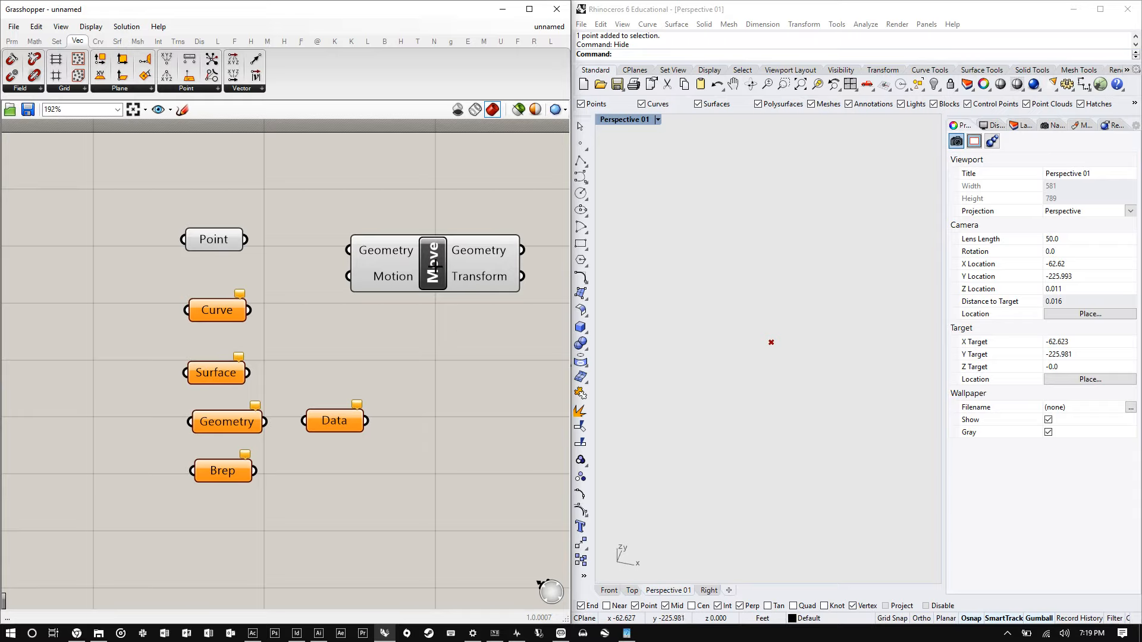
# - Connect the Point parameter's output to the Move component's Geometry input
pyautogui.moveTo(402, 266); pyautogui.dragTo(406, 258)
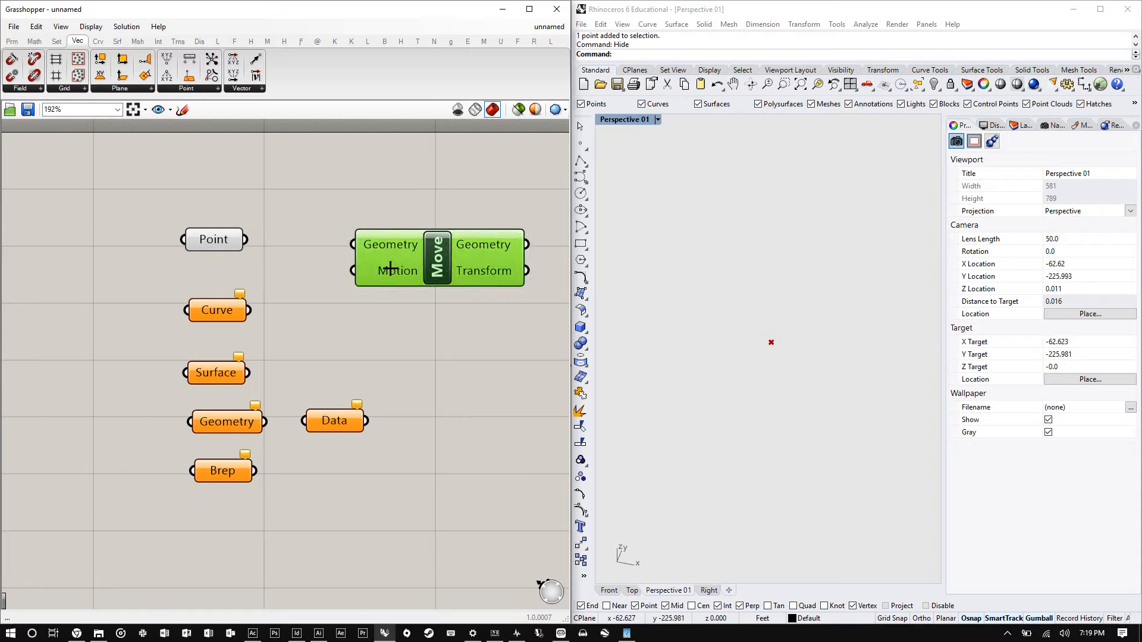
pyautogui.moveTo(247, 239); pyautogui.dragTo(386, 255)
# - Show the hidden point again in the Rhino viewport
pyautogui.click(833, 380)
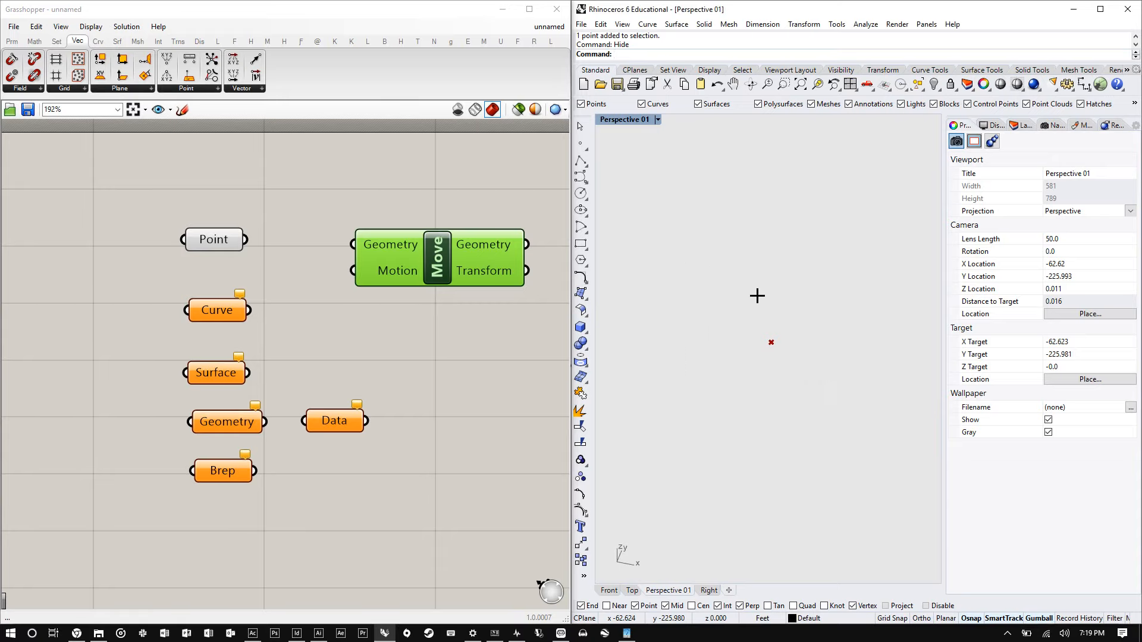
pyautogui.write('show')
pyautogui.press('Return')
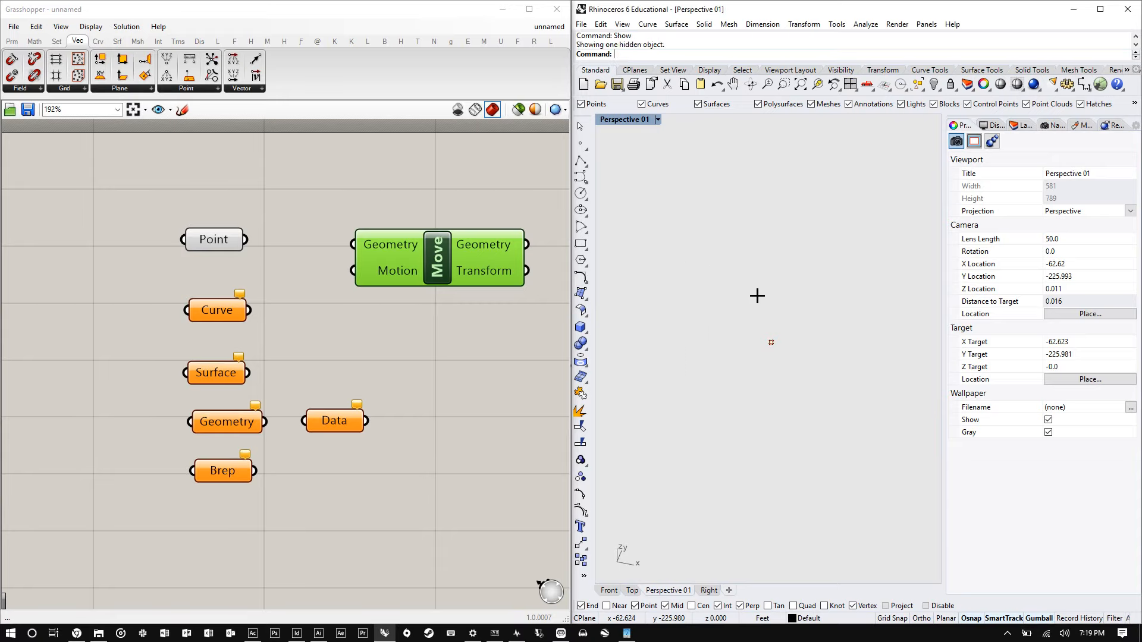
# - Select the referenced point in Rhino and drag it with its gumball
pyautogui.moveTo(839, 394); pyautogui.dragTo(601, 273)
pyautogui.moveTo(848, 450); pyautogui.dragTo(670, 263)
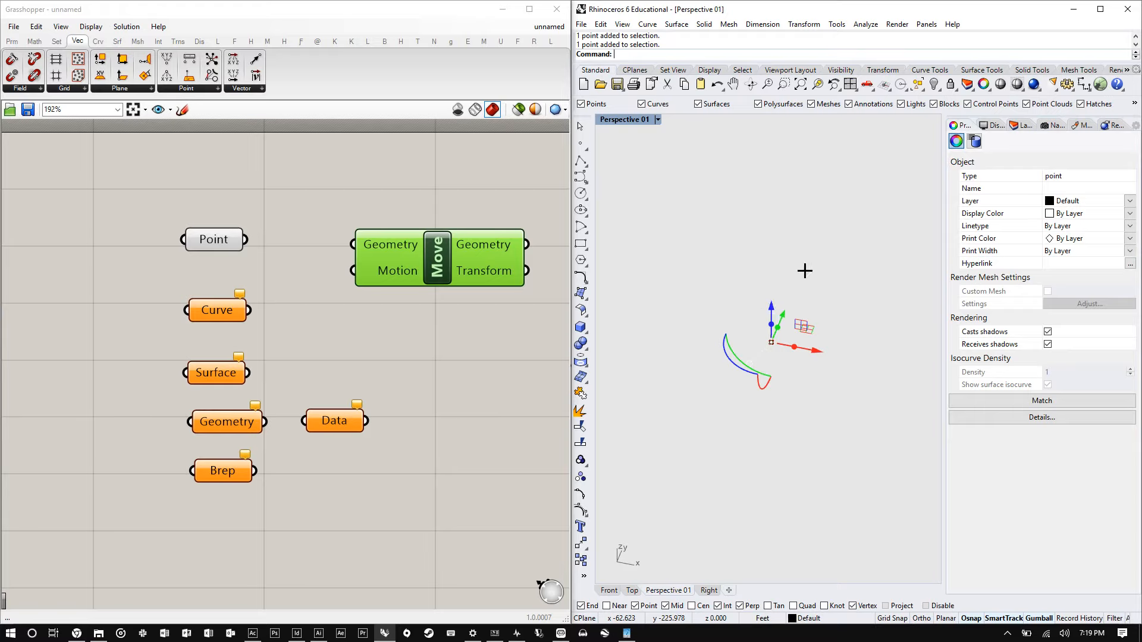
pyautogui.moveTo(785, 316); pyautogui.dragTo(820, 259)
pyautogui.moveTo(864, 304); pyautogui.dragTo(826, 296)
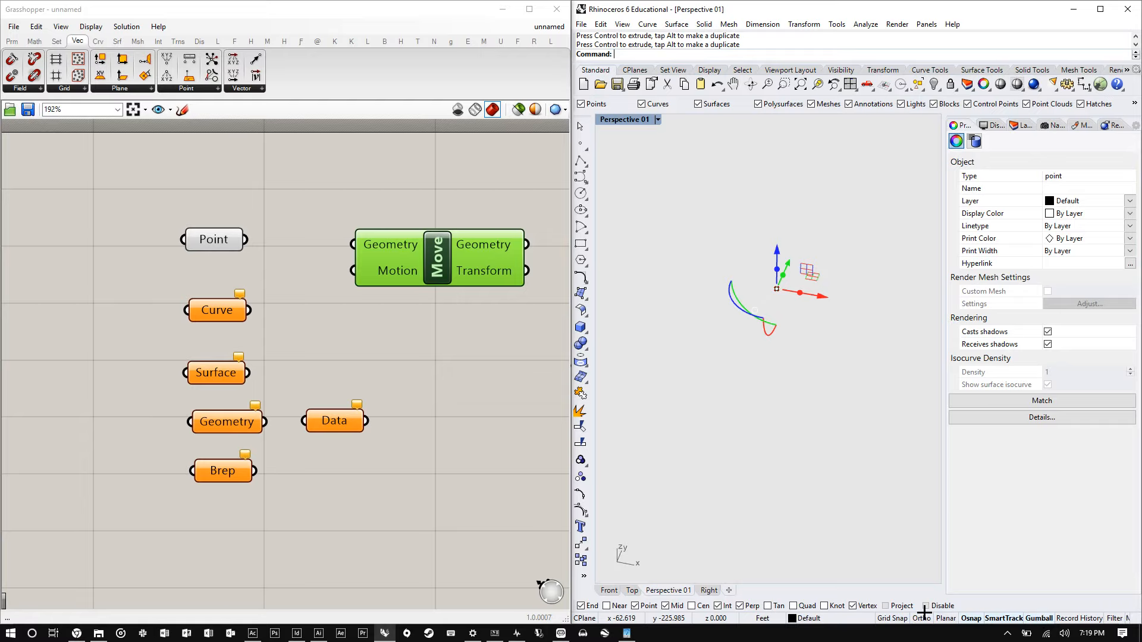
pyautogui.click(971, 618)
pyautogui.moveTo(740, 314); pyautogui.dragTo(795, 331, button='right')
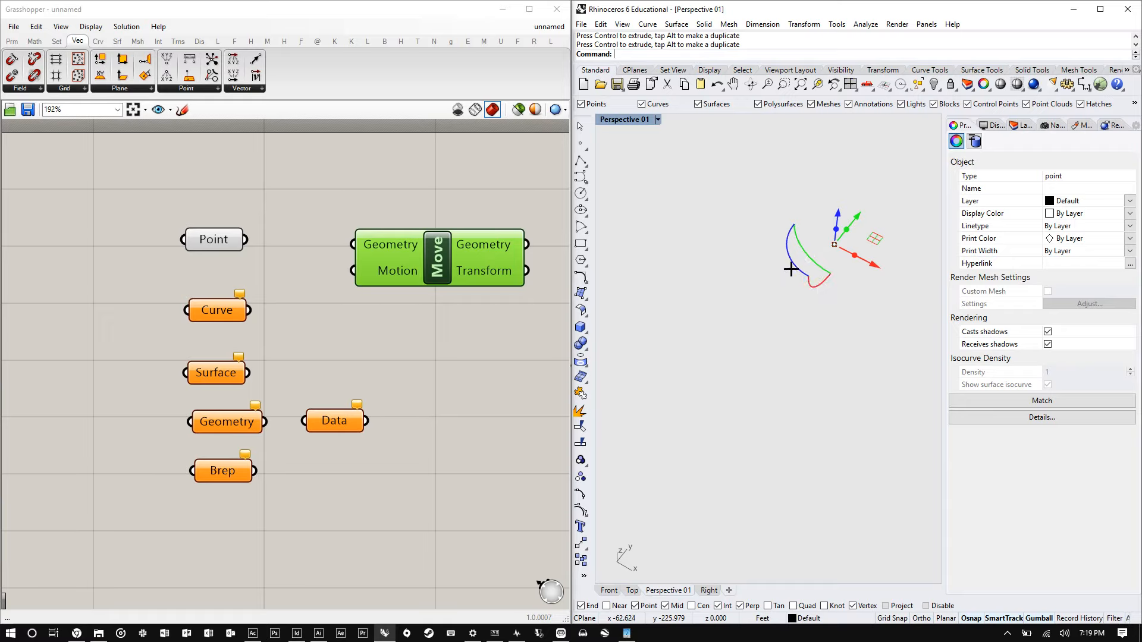
pyautogui.click(801, 248)
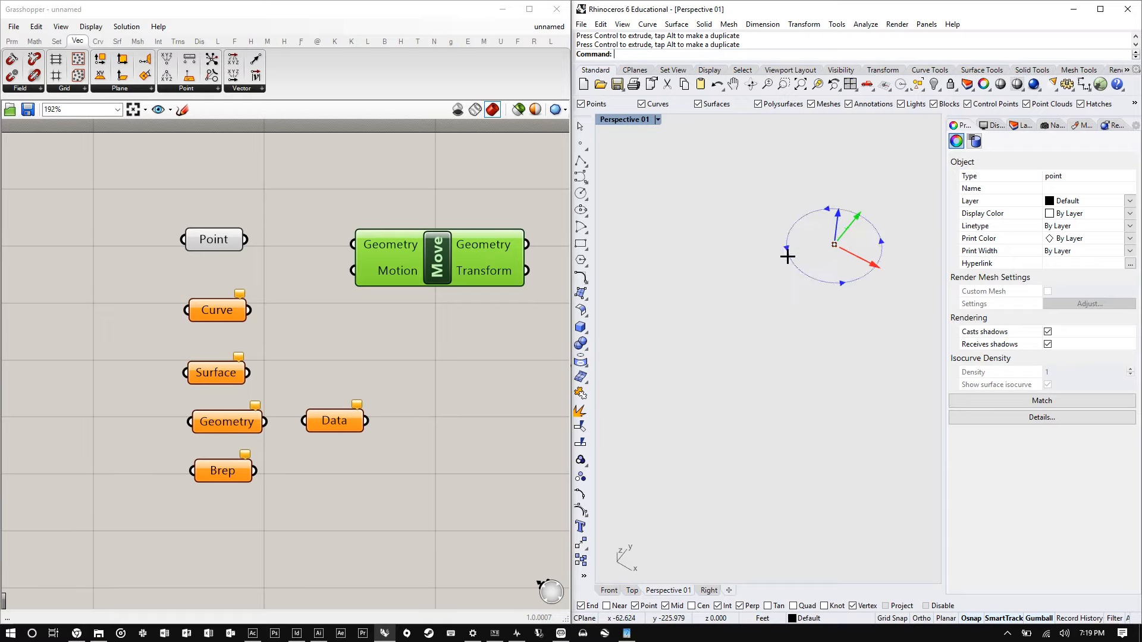
pyautogui.click(800, 320)
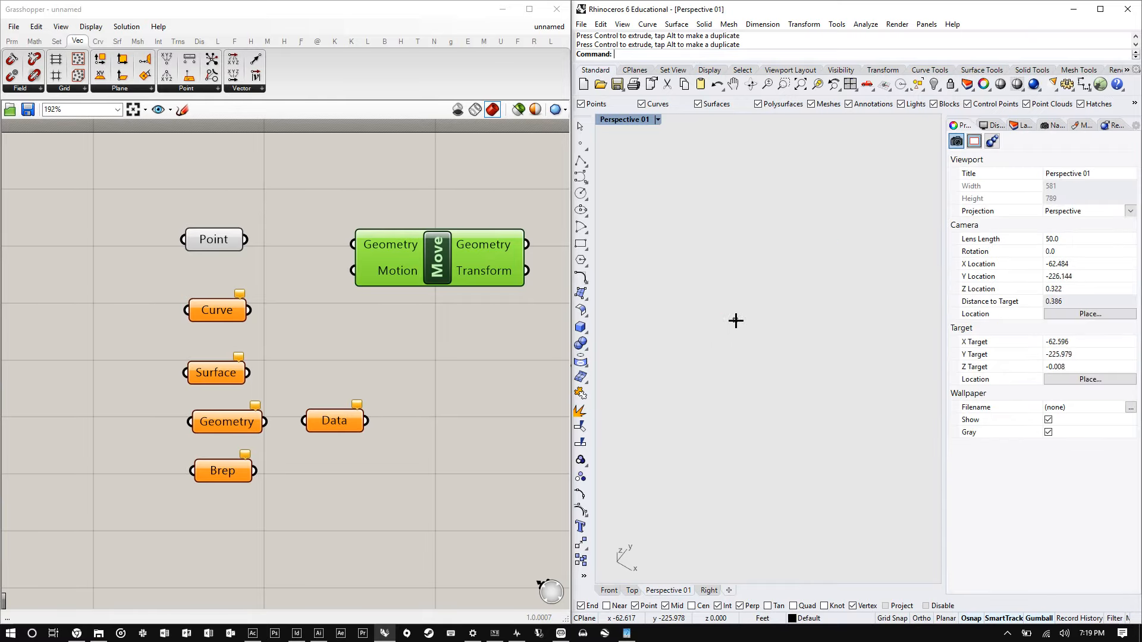
pyautogui.scroll(-15, 714, 353)
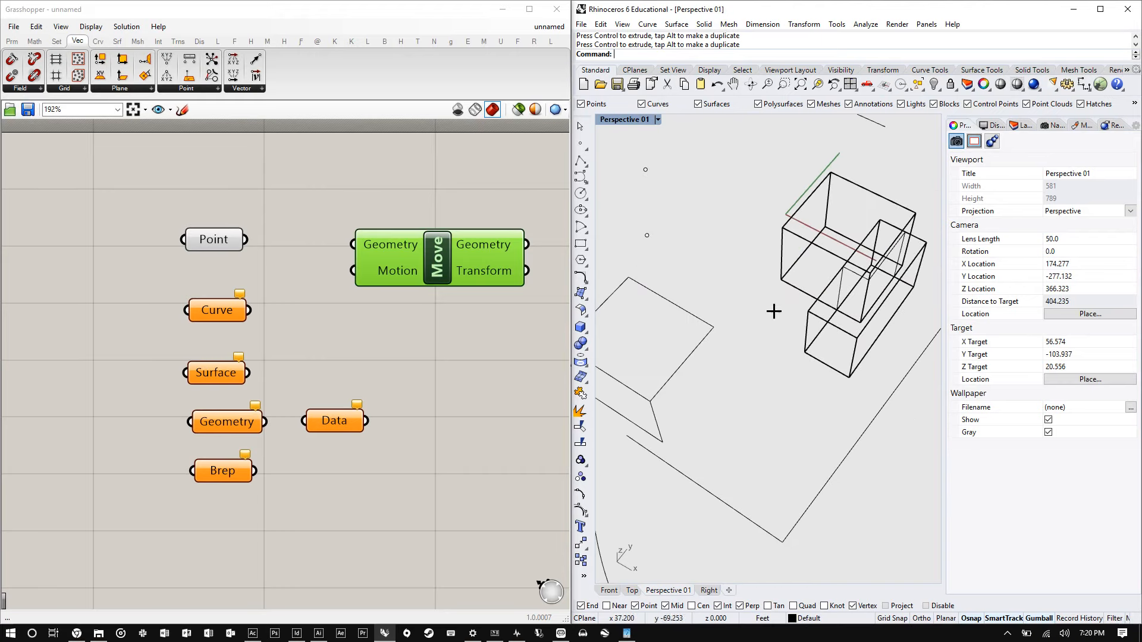
# - Select the surface in the Rhino viewport and rotate it 180 degrees with its gumball
pyautogui.scroll(10, 799, 311)
pyautogui.click(816, 339)
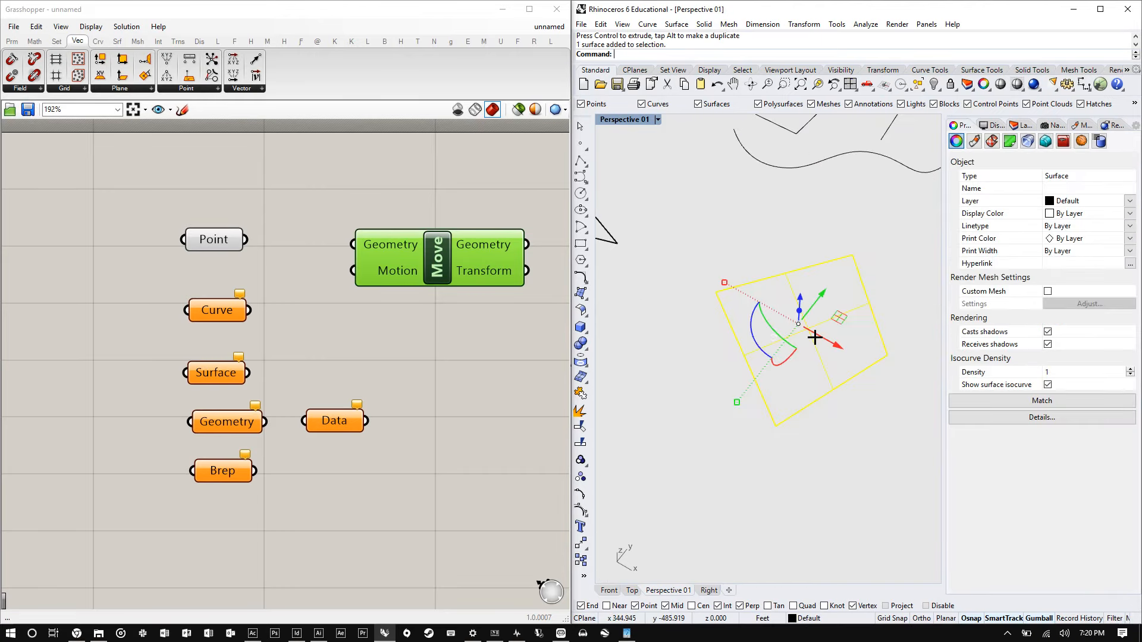
pyautogui.click(754, 342)
pyautogui.write('0')
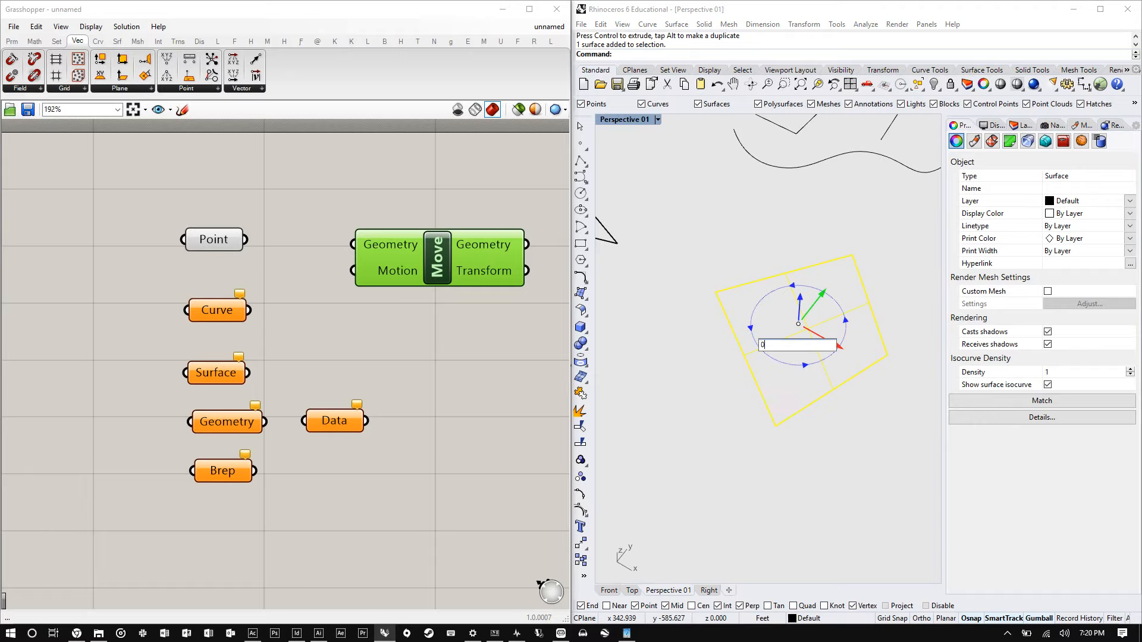
pyautogui.press('BackSpace')
pyautogui.write('180')
pyautogui.press('Return')
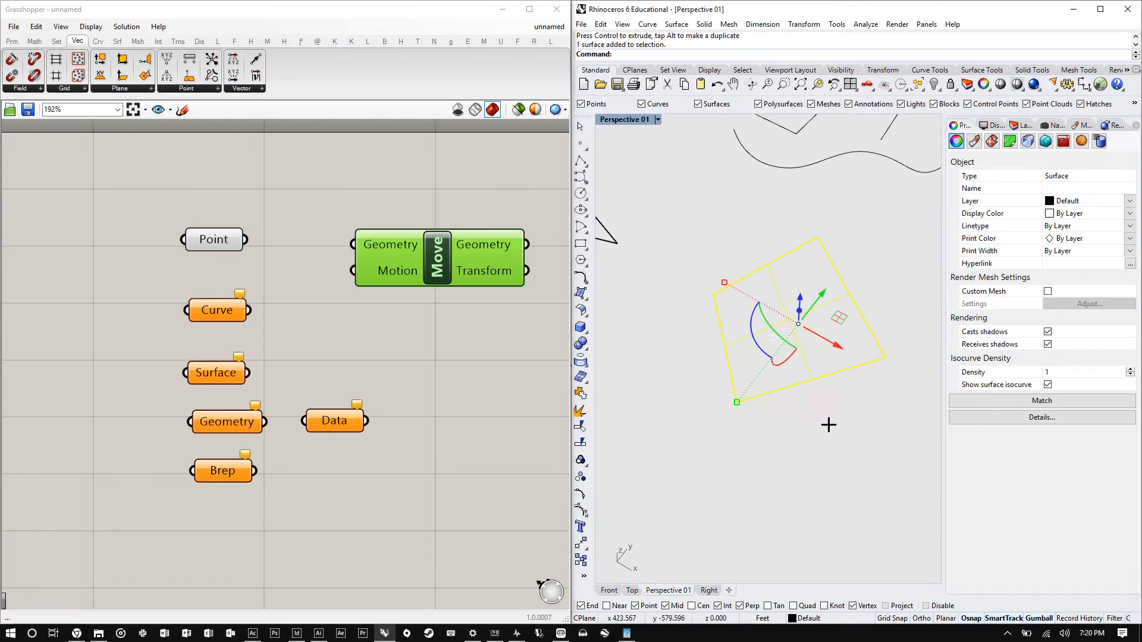
# - Rotate the surface further with its gumball and then deselect it
pyautogui.moveTo(760, 354); pyautogui.dragTo(841, 423)
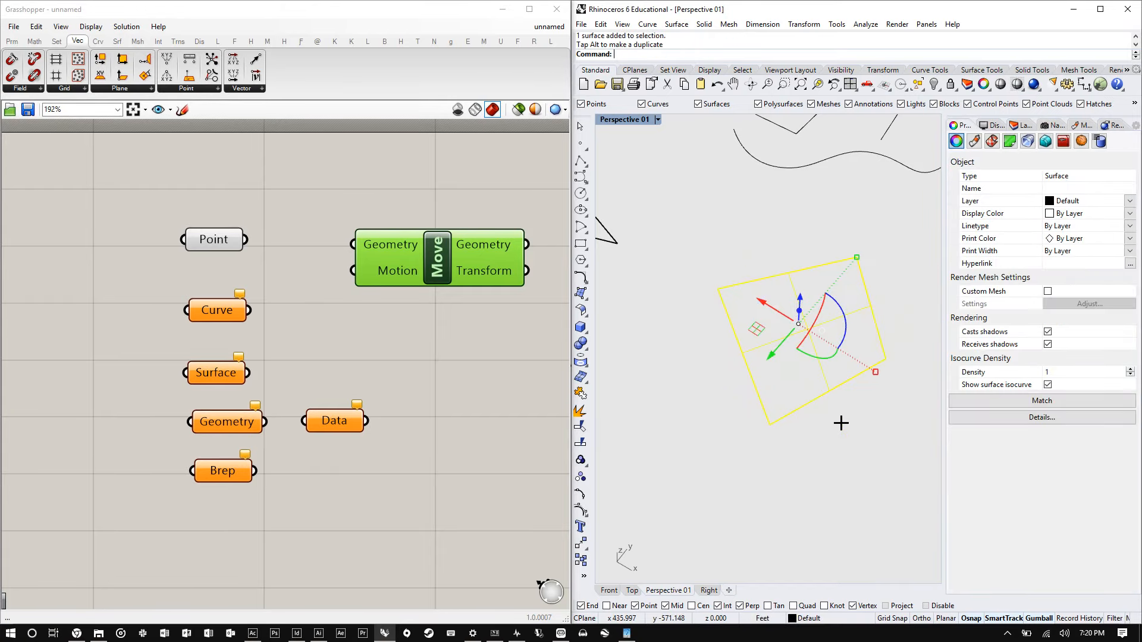
pyautogui.moveTo(841, 421); pyautogui.dragTo(777, 382, button='right')
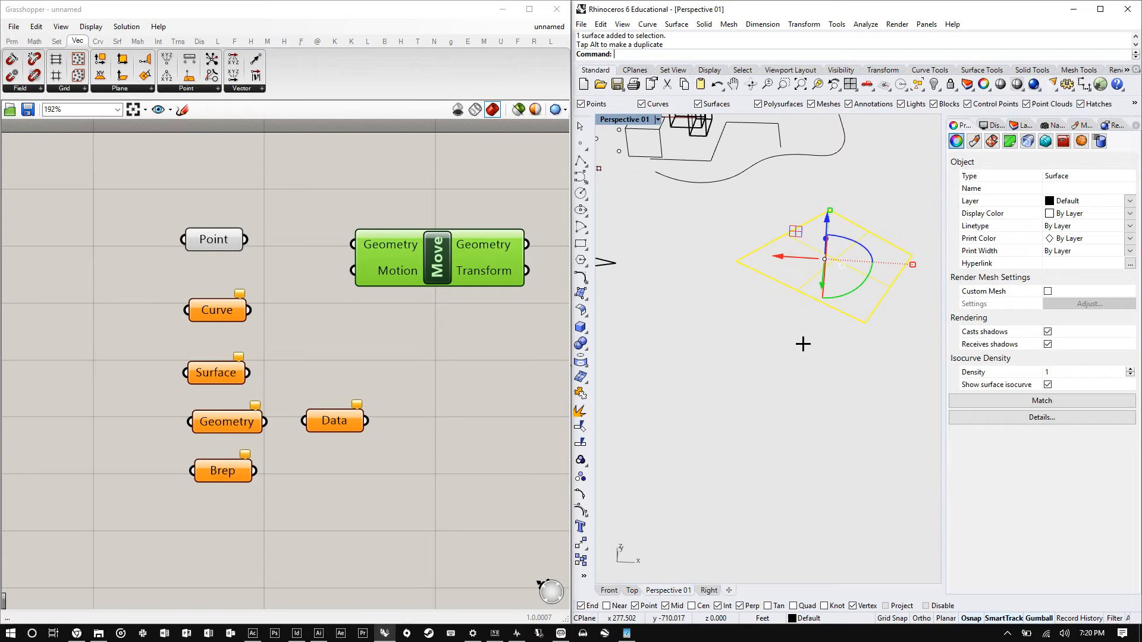
pyautogui.moveTo(782, 257); pyautogui.dragTo(744, 256)
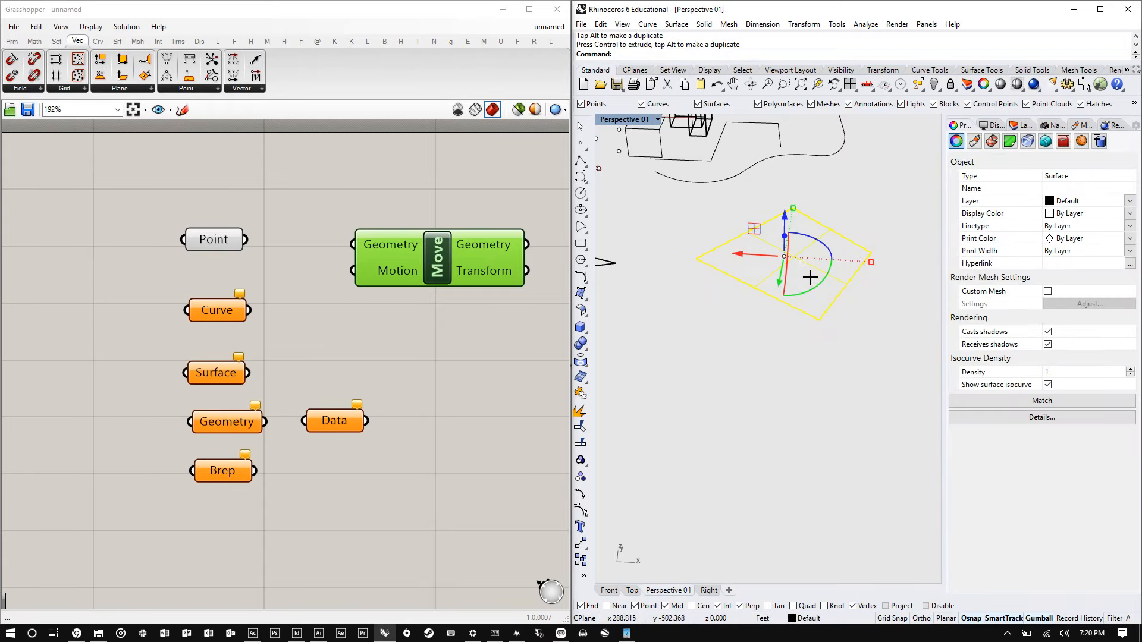
pyautogui.moveTo(810, 277); pyautogui.dragTo(777, 311, button='right')
pyautogui.moveTo(753, 336); pyautogui.dragTo(737, 380)
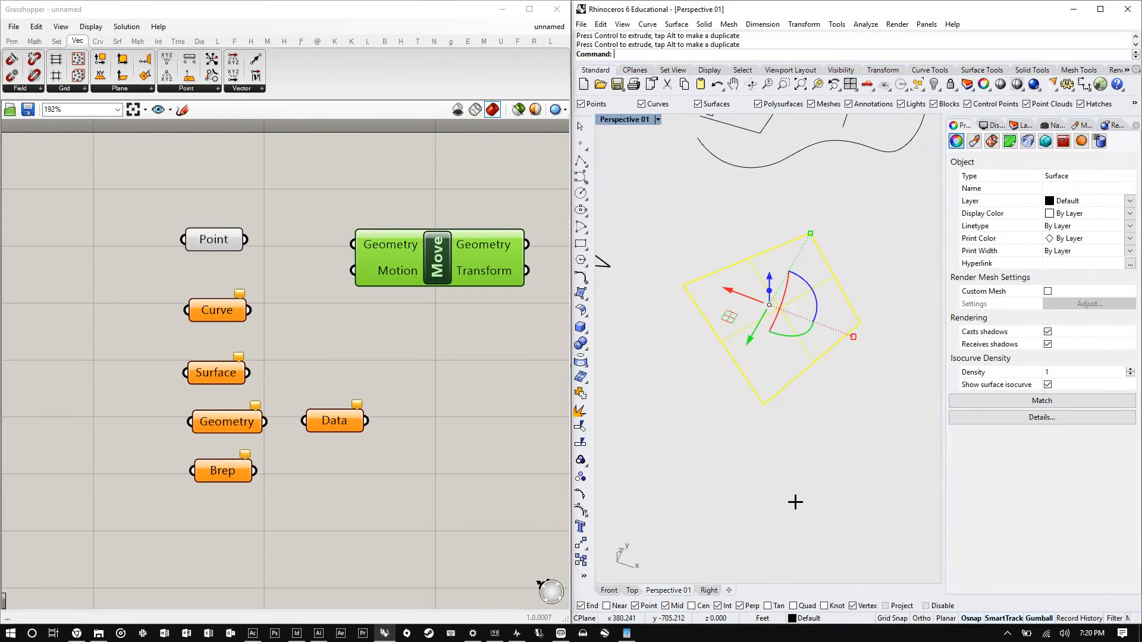
pyautogui.click(796, 499)
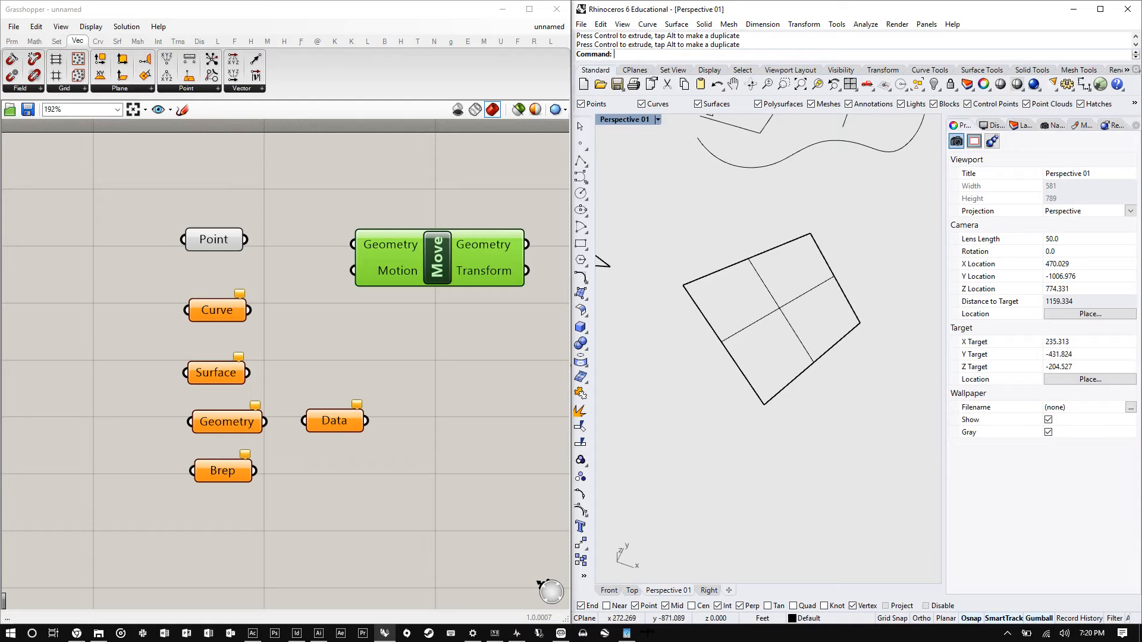
# - Select the Curve, Surface, Geometry, Data and Brep parameters and move them aside on the canvas
pyautogui.scroll(-8, 833, 396)
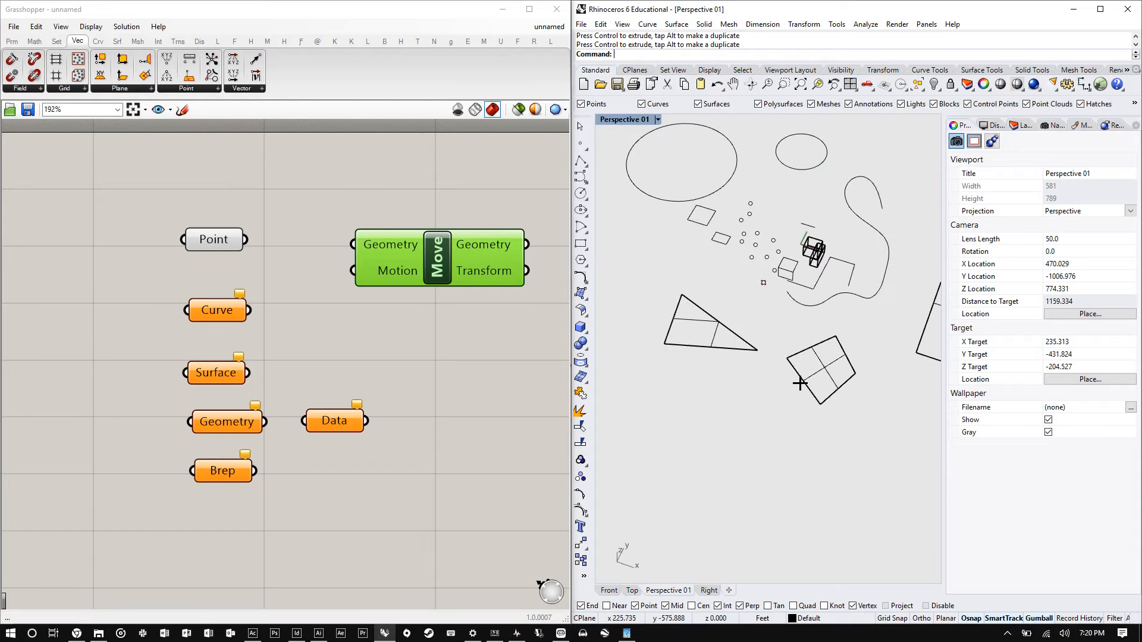
pyautogui.scroll(4, 798, 377)
pyautogui.moveTo(672, 351); pyautogui.dragTo(454, 293, button='right')
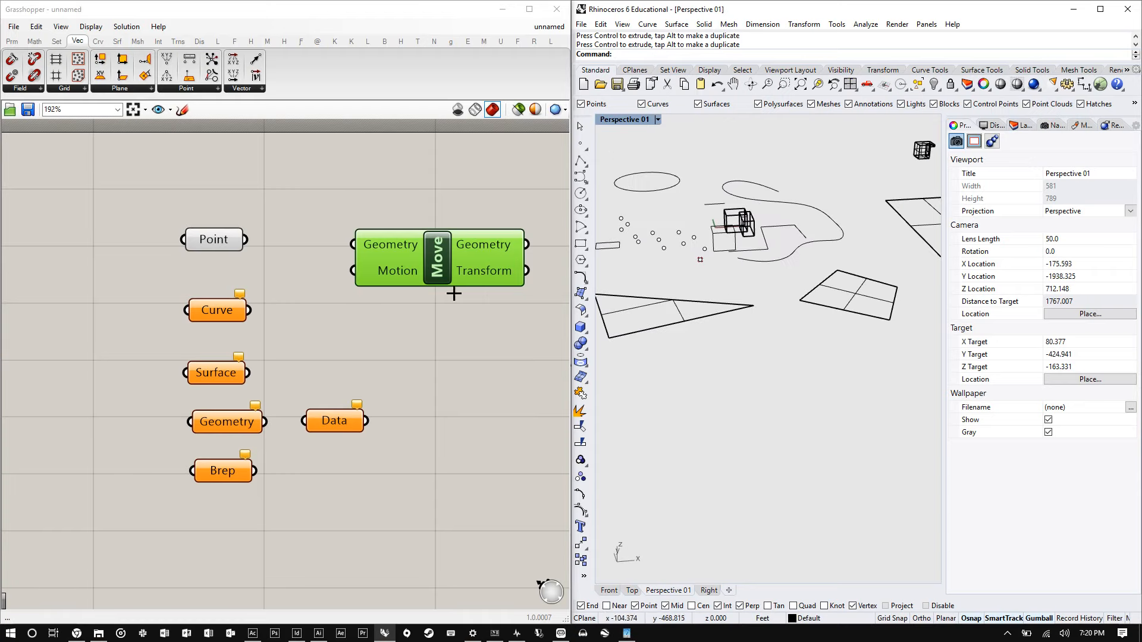
pyautogui.moveTo(387, 545); pyautogui.dragTo(119, 291)
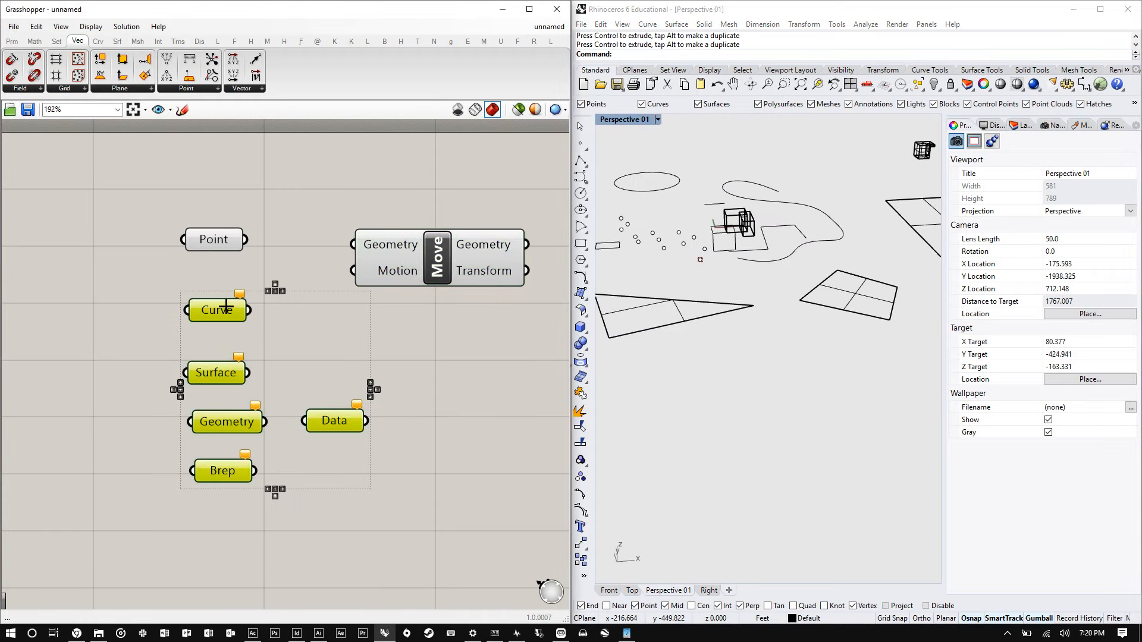
pyautogui.click(77, 633)
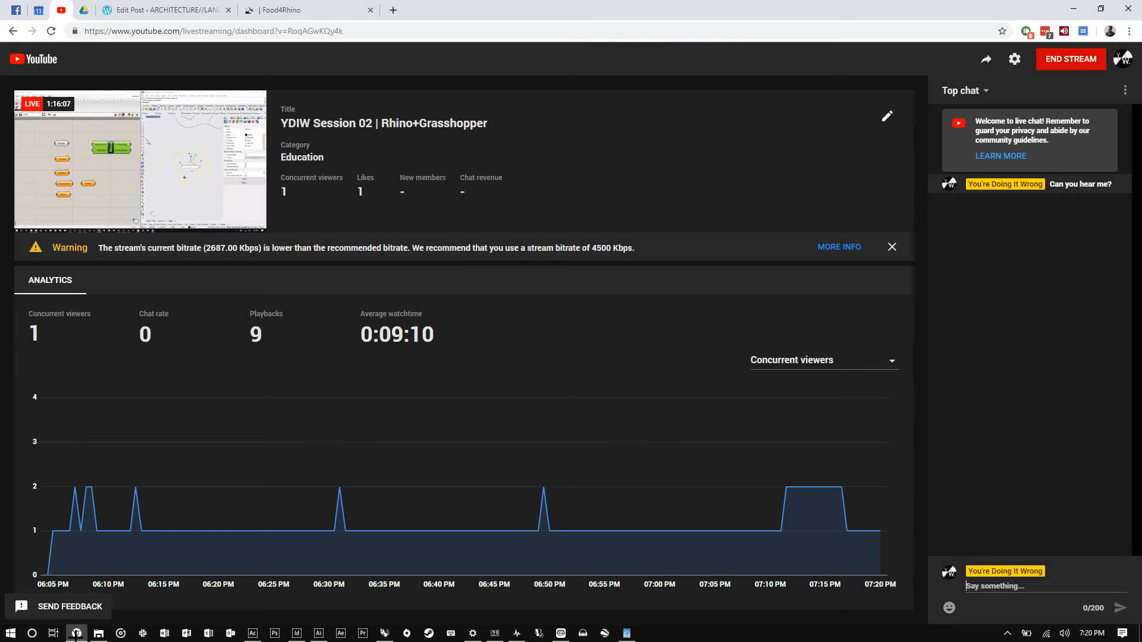
pyautogui.click(1073, 8)
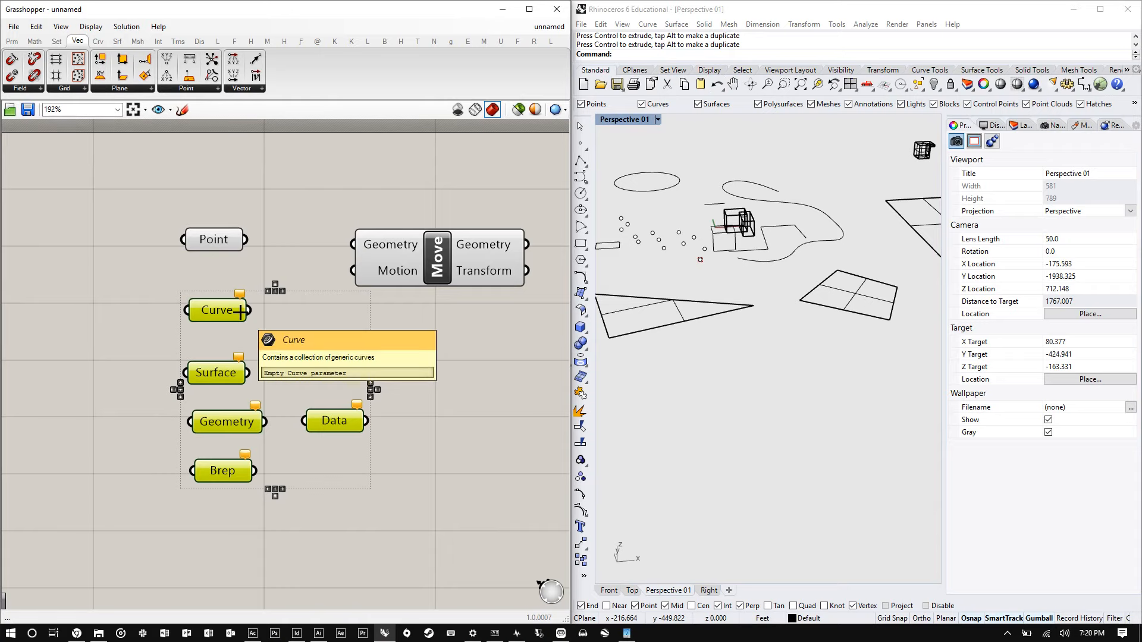
pyautogui.scroll(-5, 253, 299)
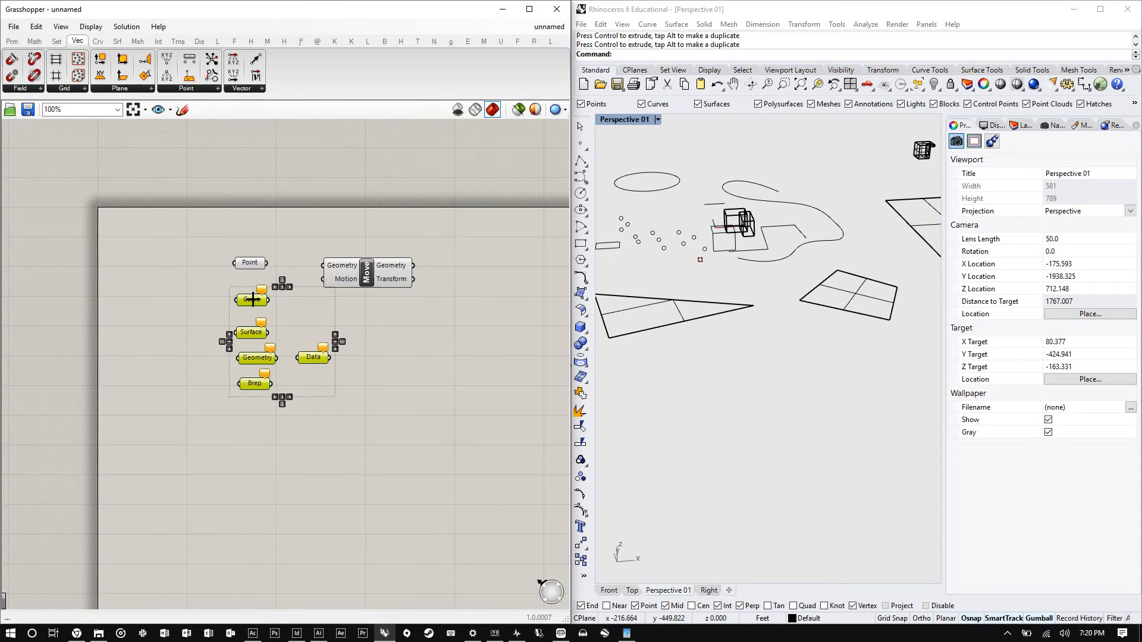
pyautogui.moveTo(253, 299); pyautogui.dragTo(87, 342)
# - Reposition the Move component and the Point parameter on the canvas
pyautogui.moveTo(330, 279); pyautogui.dragTo(352, 274)
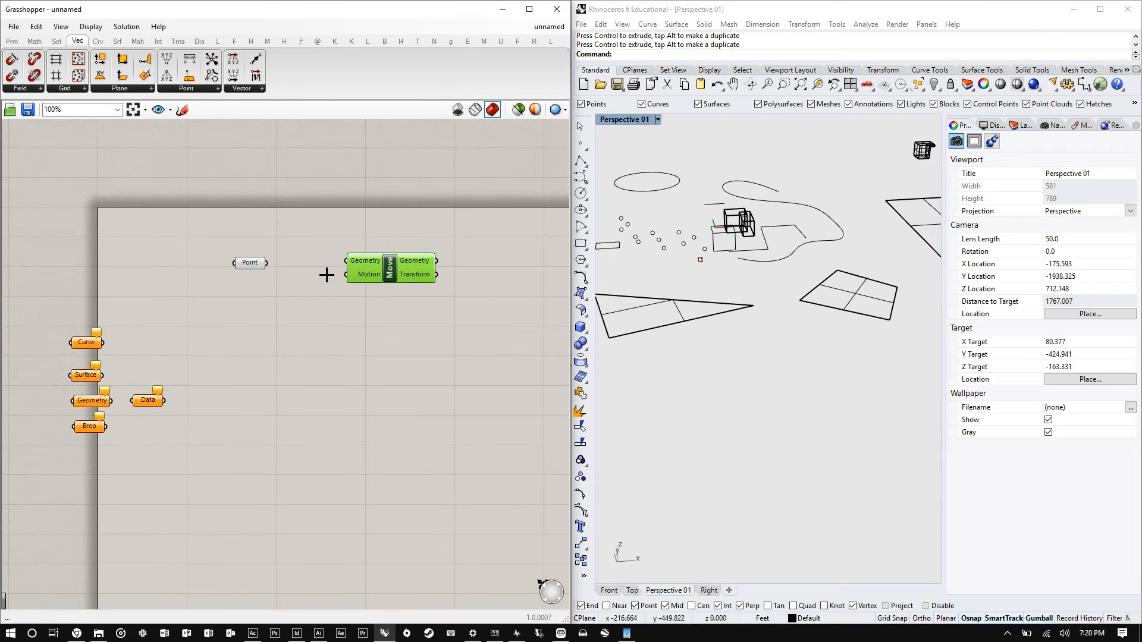
pyautogui.moveTo(266, 265); pyautogui.dragTo(273, 260)
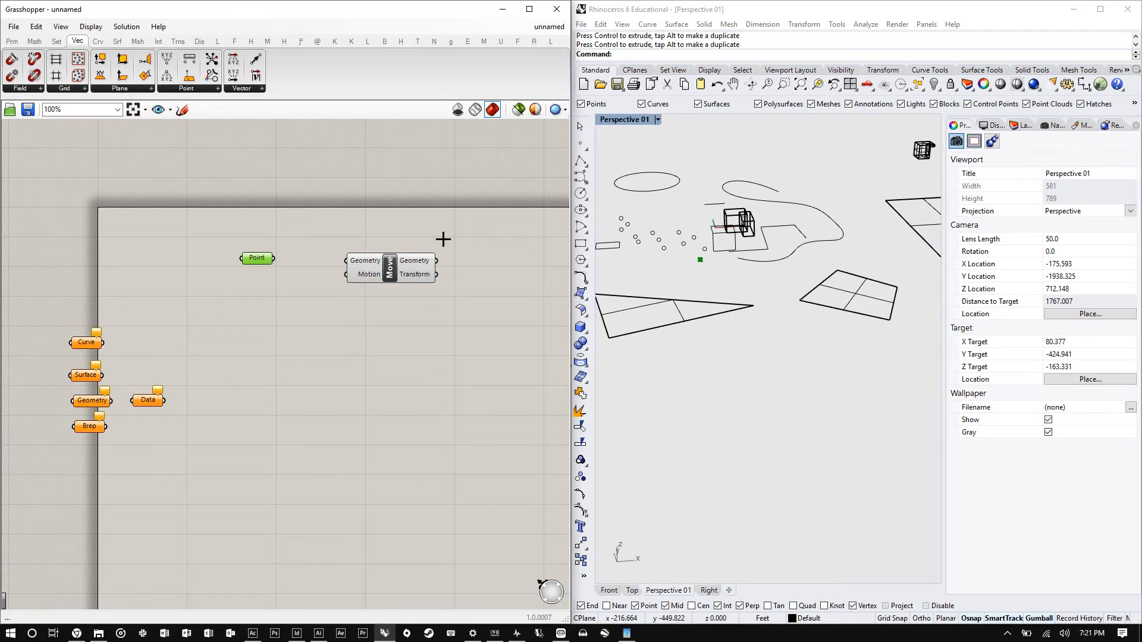
pyautogui.scroll(5, 364, 256)
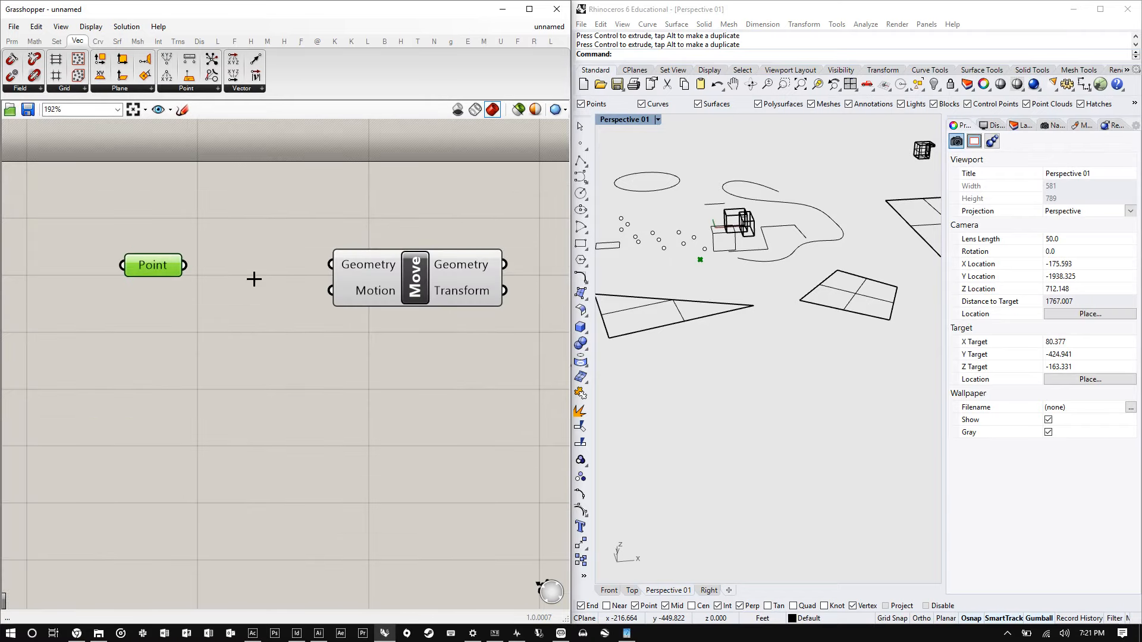
pyautogui.moveTo(415, 285); pyautogui.dragTo(433, 297)
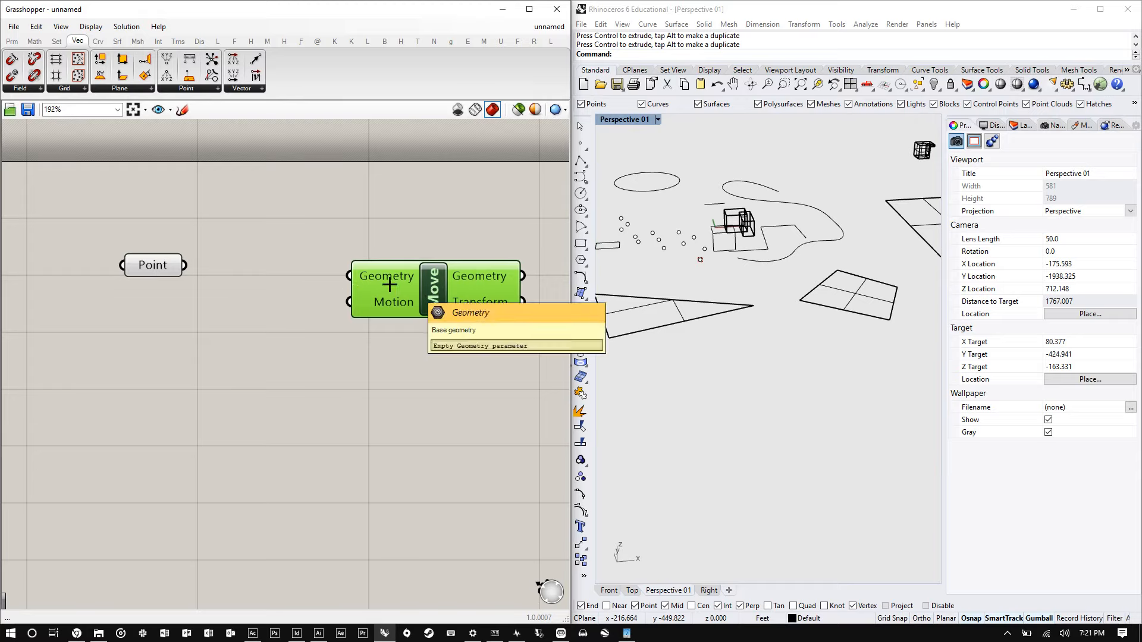
# - Connect the Point parameter's output to the Move component's Geometry input
pyautogui.click(174, 266)
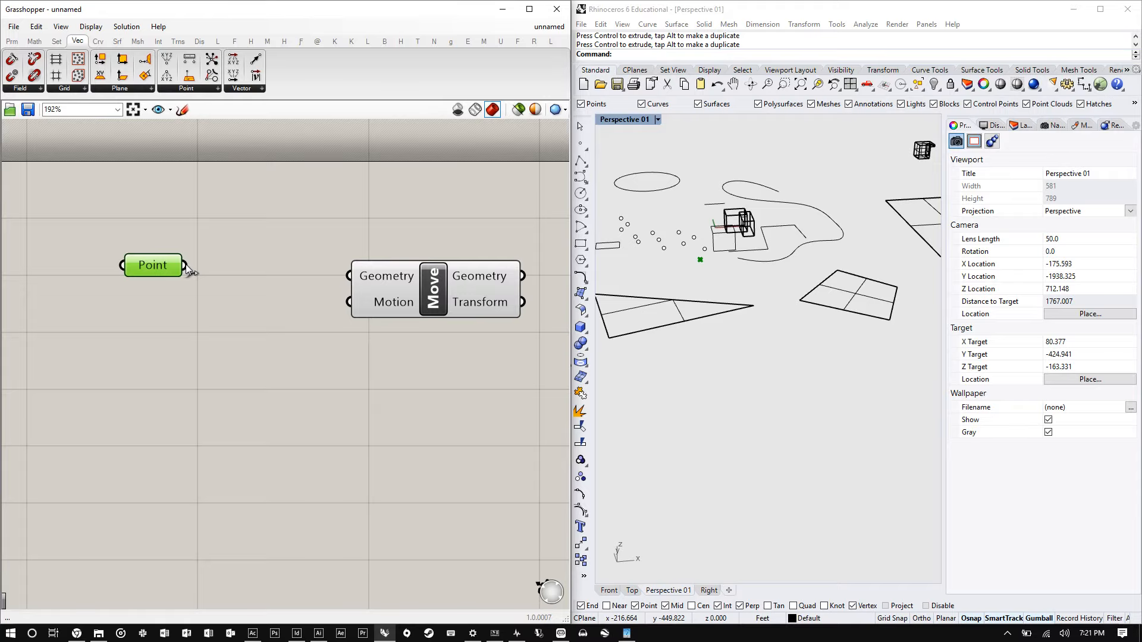
pyautogui.moveTo(186, 266); pyautogui.dragTo(347, 277)
pyautogui.moveTo(402, 273); pyautogui.dragTo(396, 265)
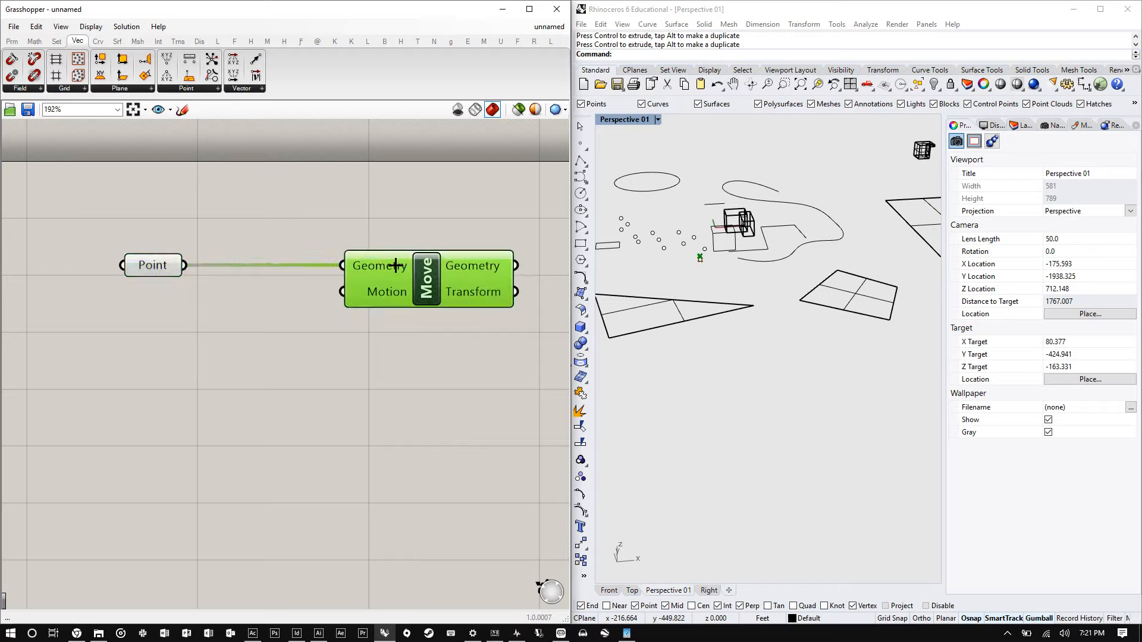
# - Inspect the referenced point and the Move component's Geometry input, nudging the Move component slightly
pyautogui.scroll(2, 717, 260)
pyautogui.scroll(3, 717, 260)
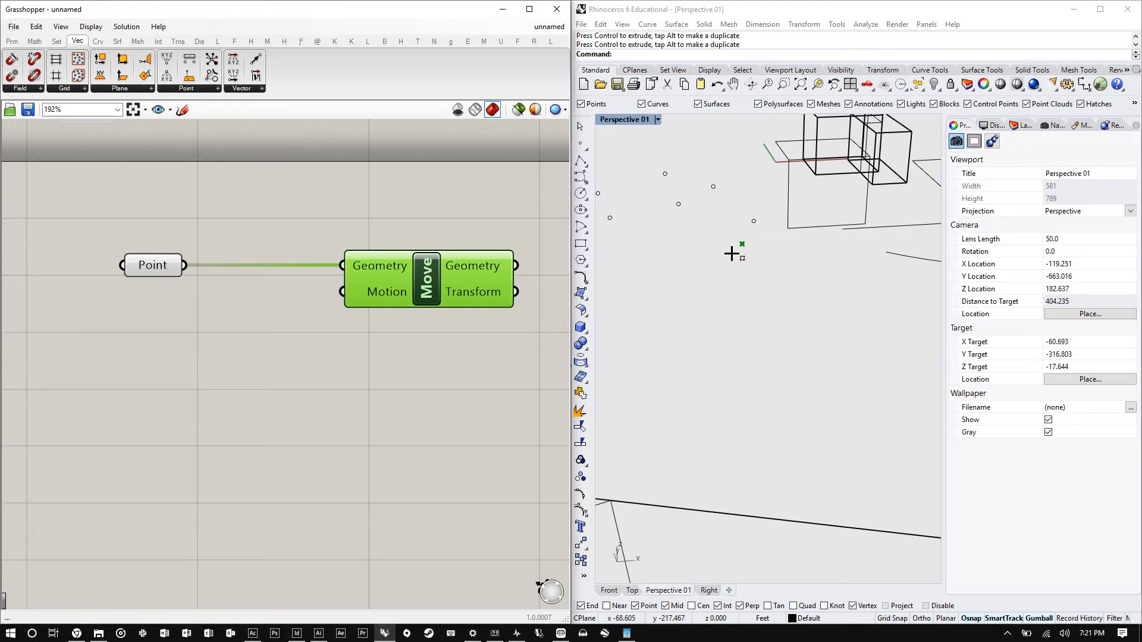
pyautogui.scroll(4, 731, 254)
pyautogui.scroll(2, 762, 227)
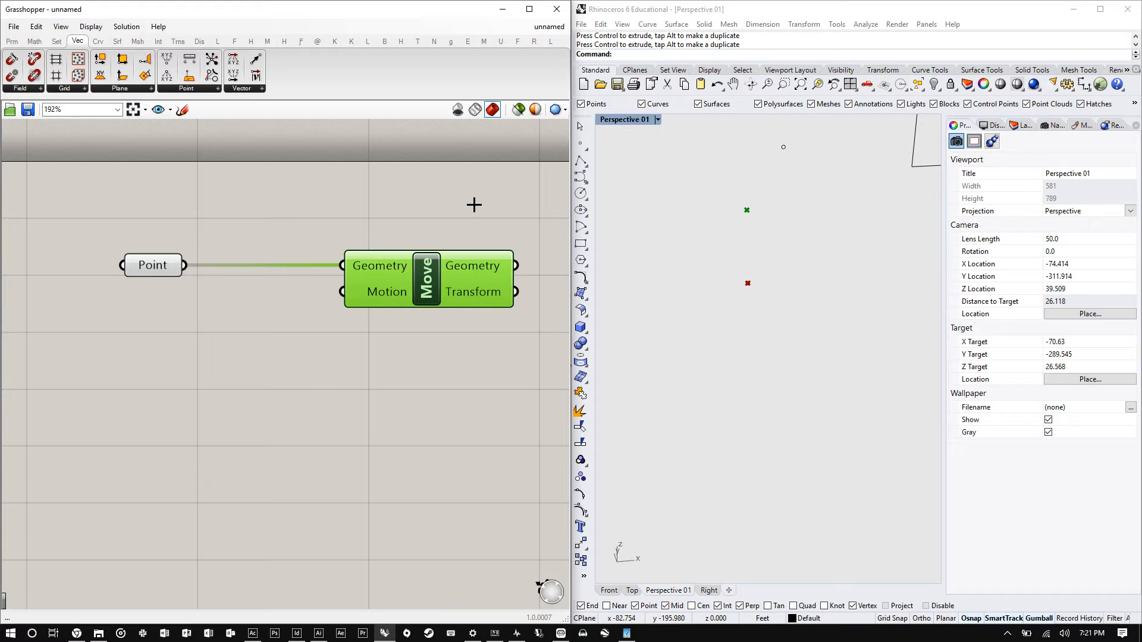
pyautogui.moveTo(406, 260)
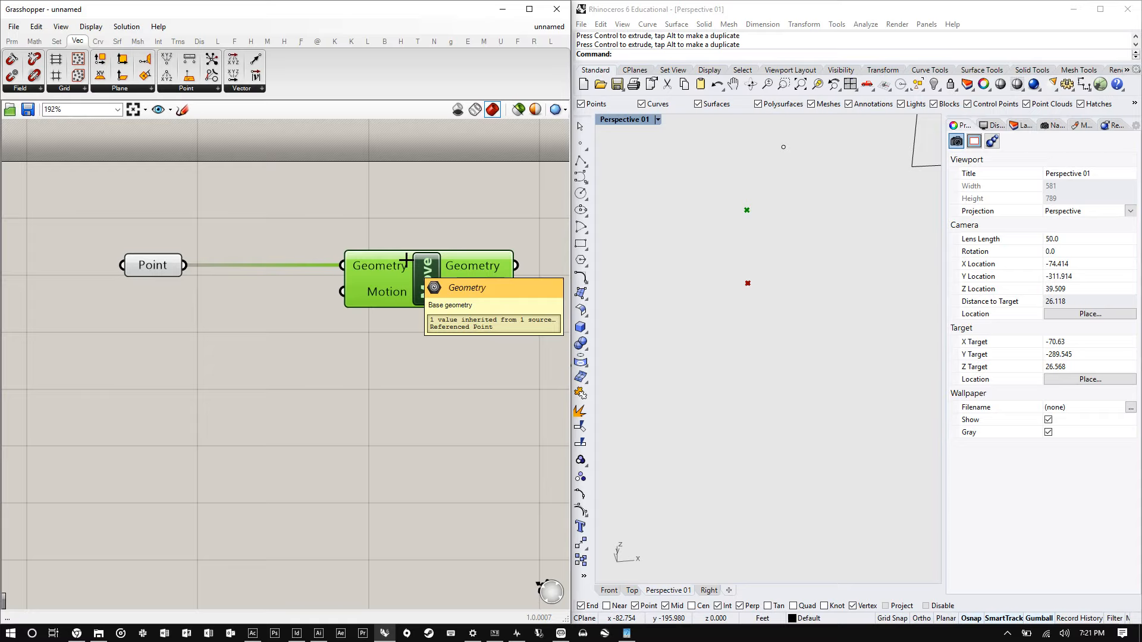
pyautogui.moveTo(441, 256); pyautogui.dragTo(430, 270)
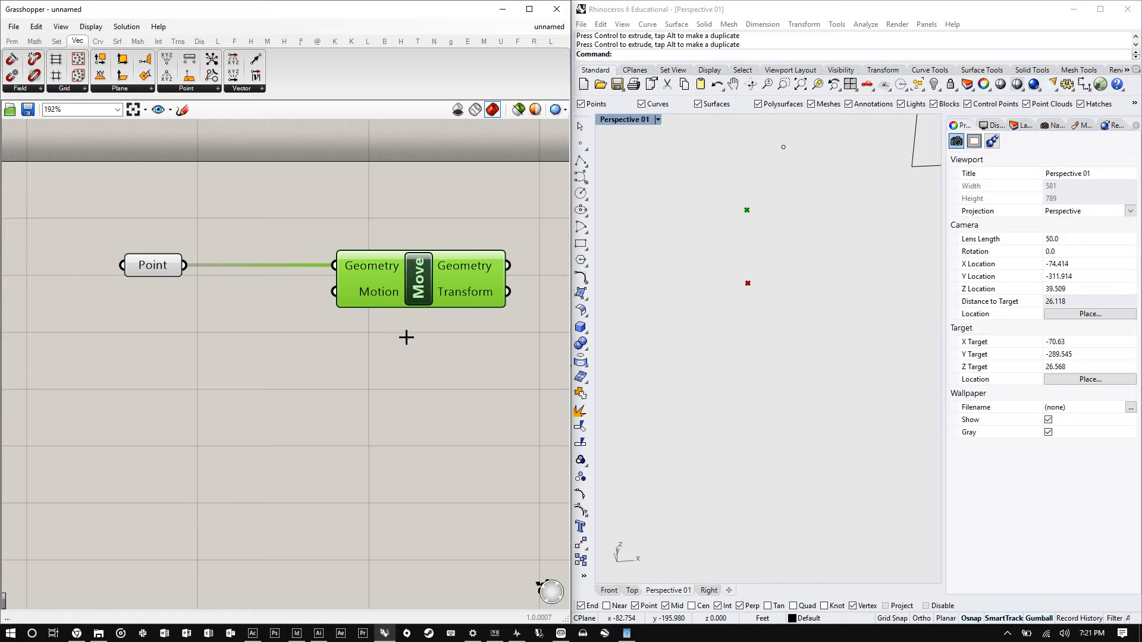
# - Search for "unit" and place a Unit Z component below the Move component
pyautogui.doubleClick(276, 376)
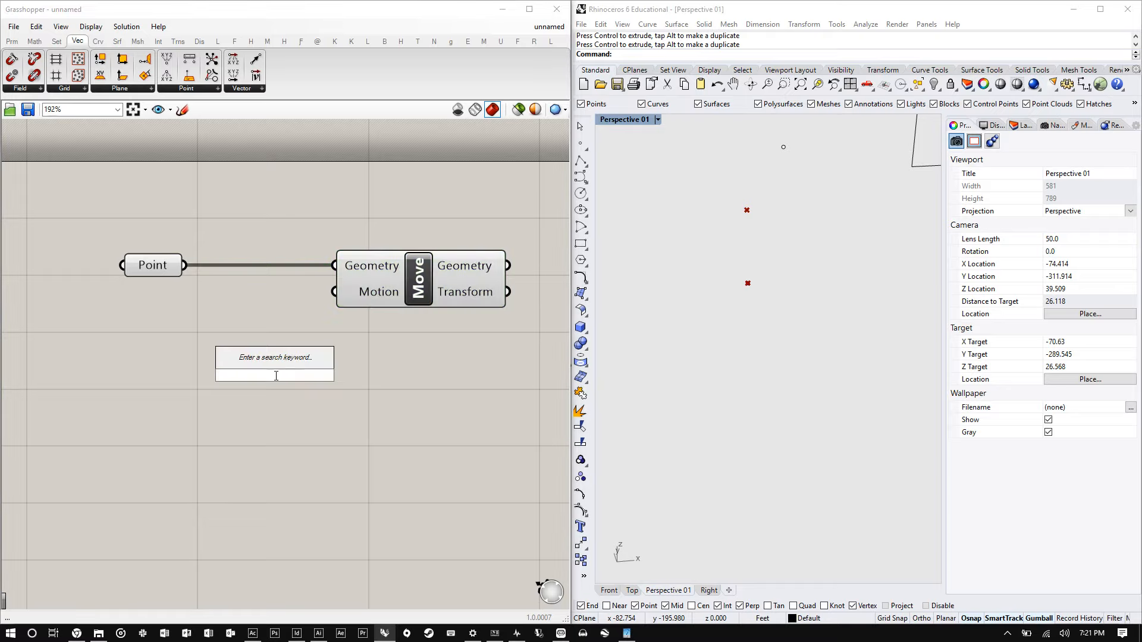
pyautogui.write('unit')
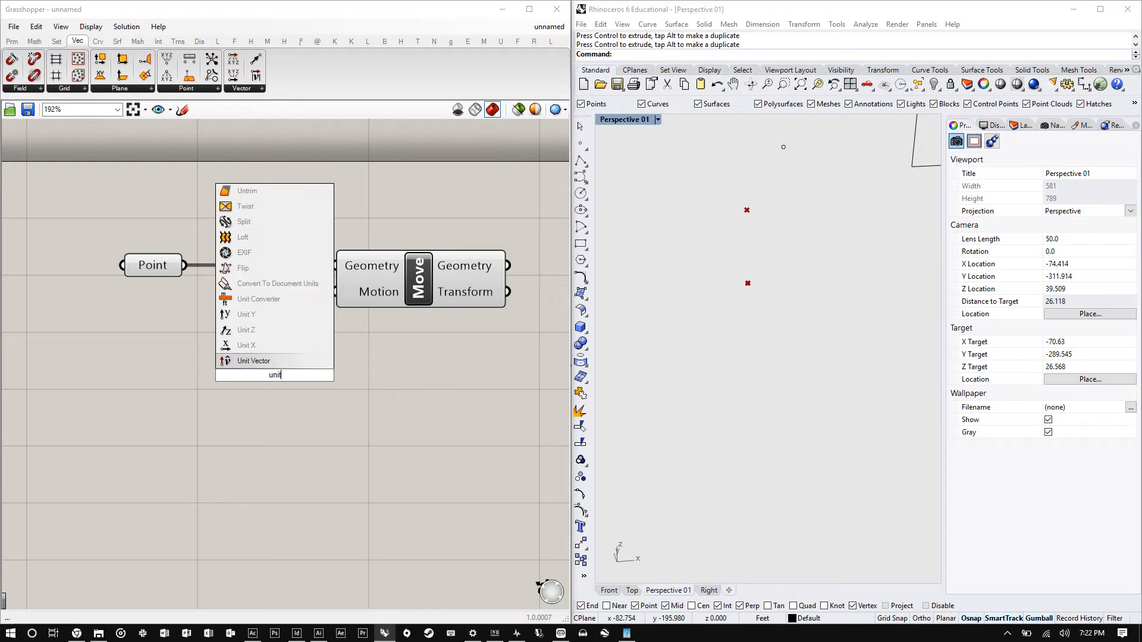
pyautogui.press('Up')
pyautogui.press('Up')
pyautogui.press('Up')
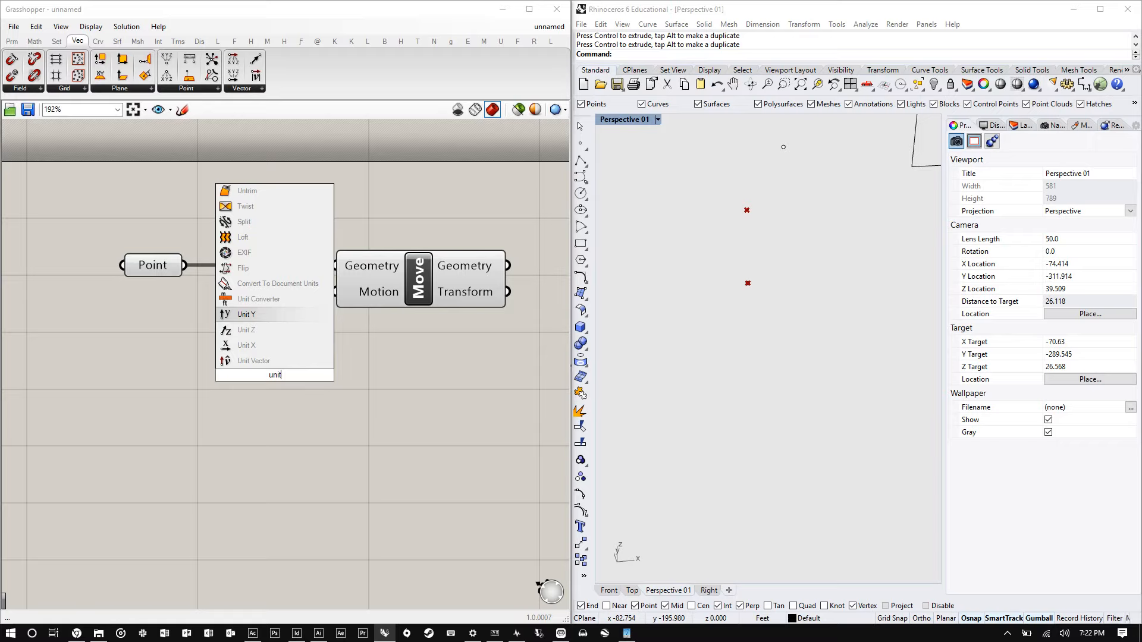
pyautogui.press('Down')
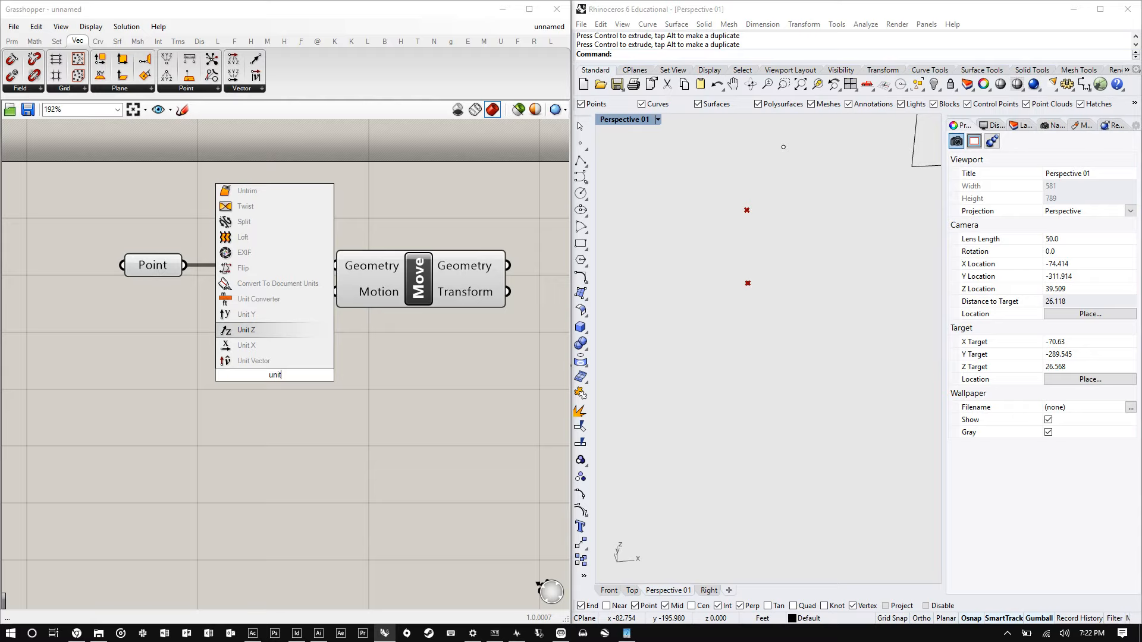
pyautogui.press('Return')
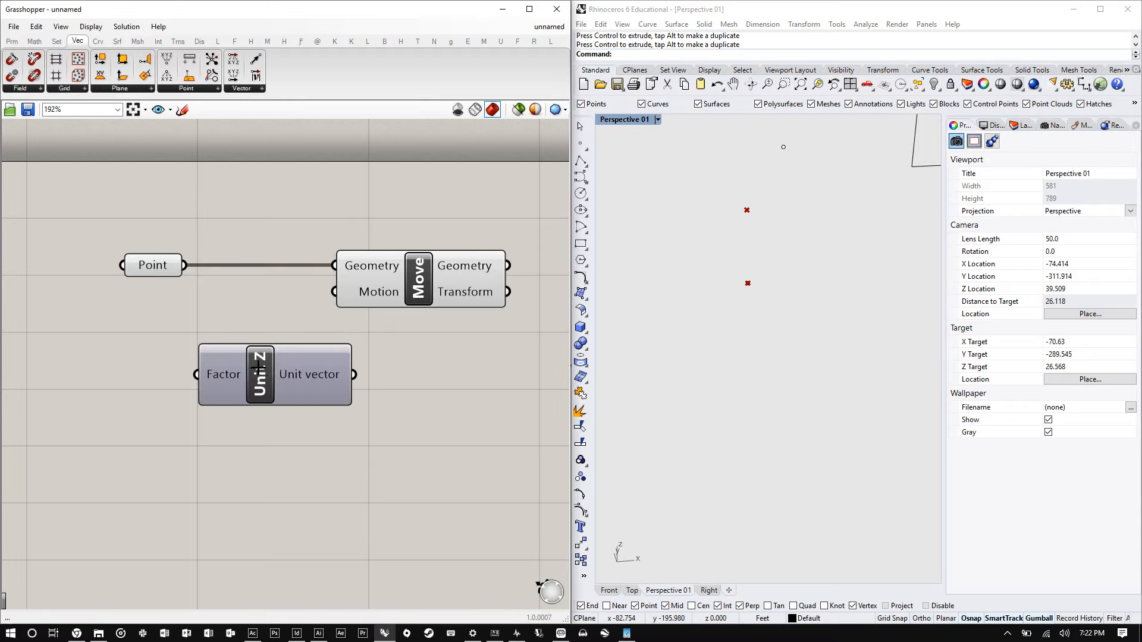
pyautogui.moveTo(258, 371); pyautogui.dragTo(217, 354)
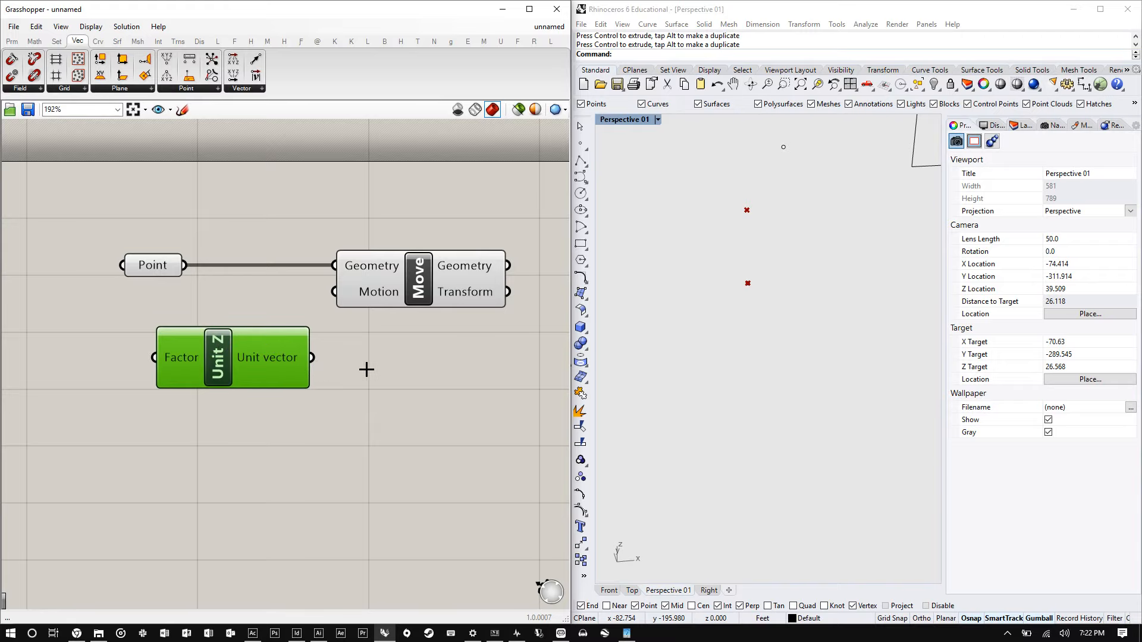
# - Add a number slider set to 10 next to the Unit Z component
pyautogui.scroll(-2, 309, 372)
pyautogui.doubleClick(125, 363)
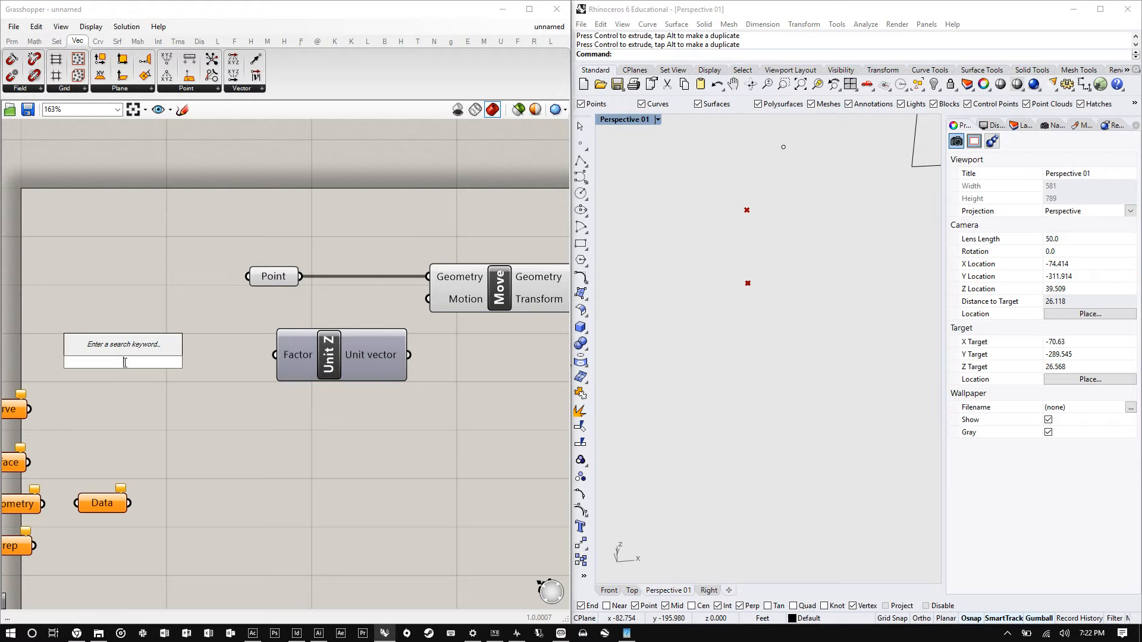
pyautogui.write('10')
pyautogui.press('Return')
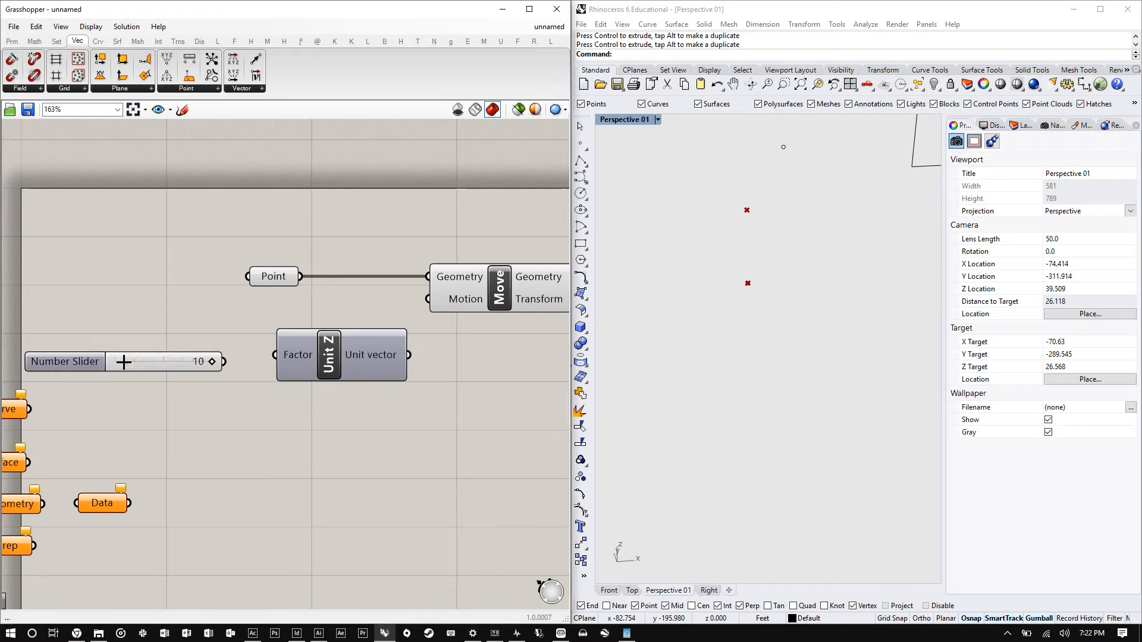
# - Search for "number" and place another Number Slider below the first one
pyautogui.doubleClick(131, 422)
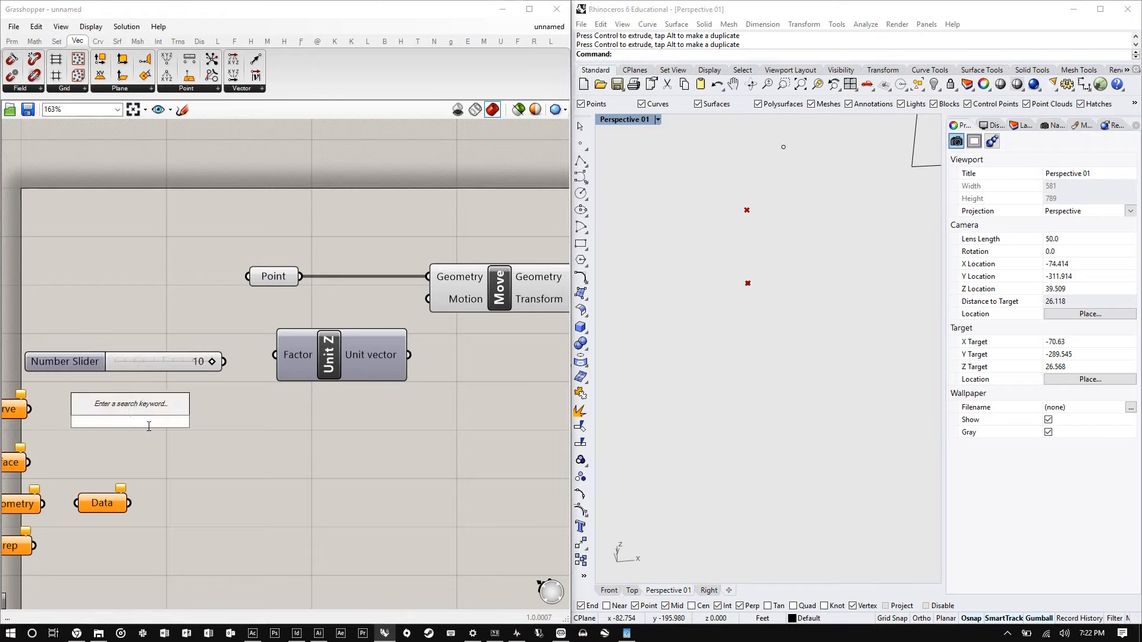
pyautogui.write('numb')
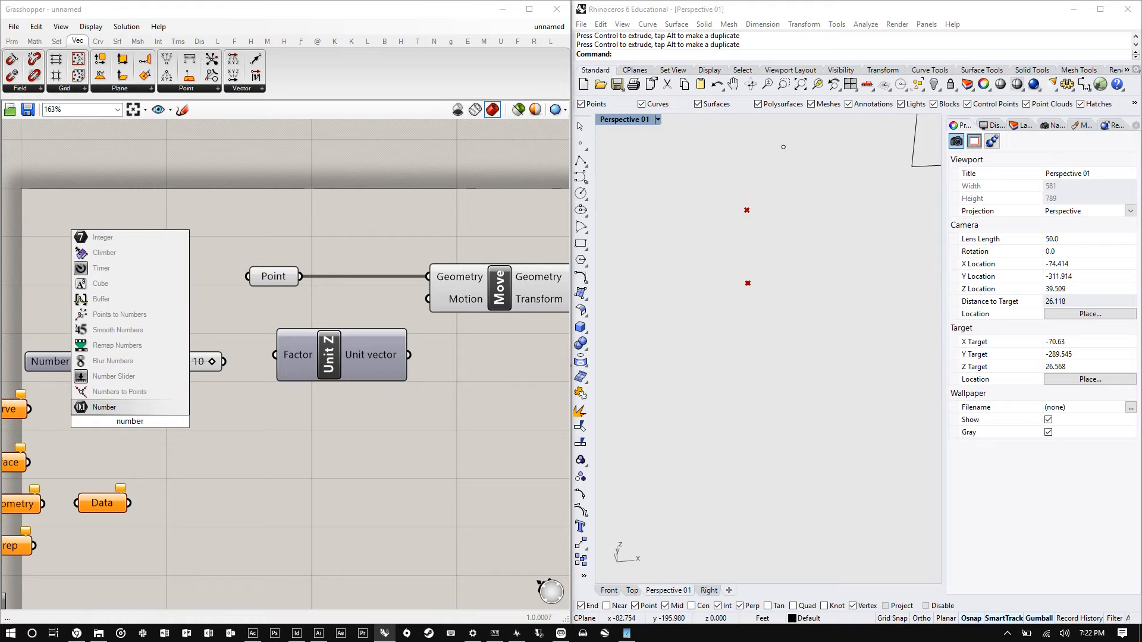
pyautogui.write('er')
pyautogui.press('Return')
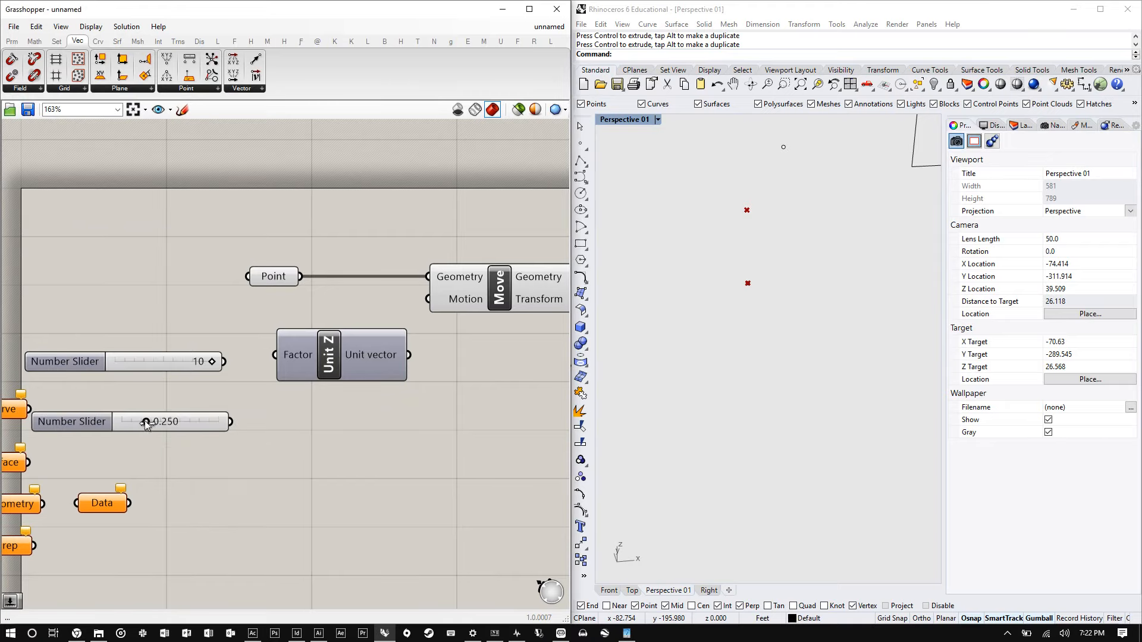
# - Set the second number slider to integer rounding with a range of -10 to 10 and a value of 10
pyautogui.scroll(4, 209, 412)
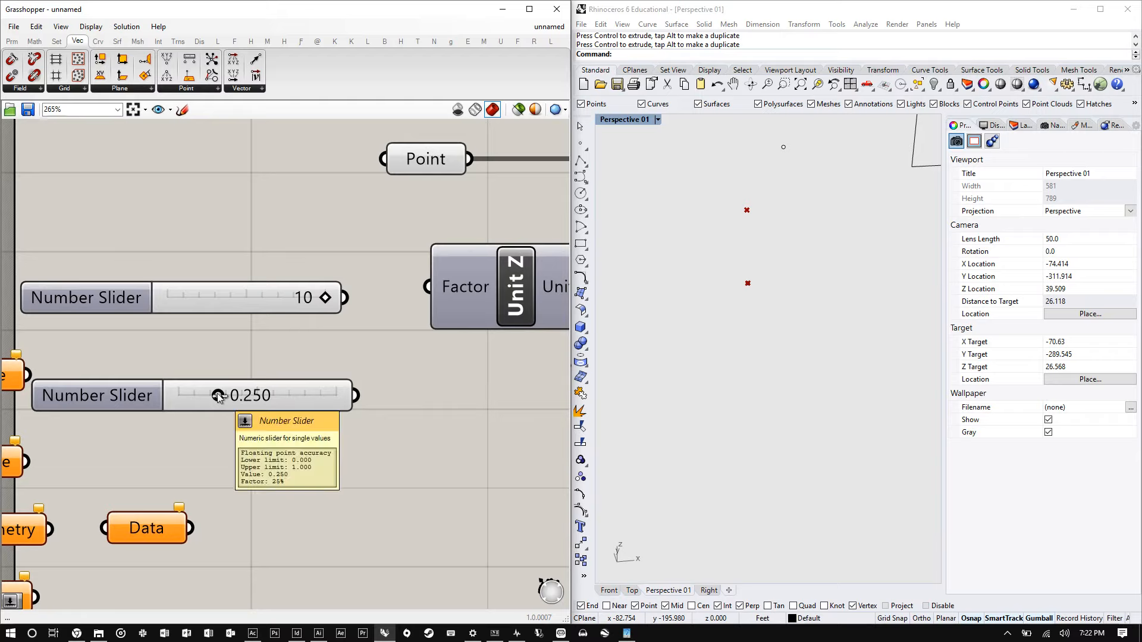
pyautogui.moveTo(218, 396)
pyautogui.mouseDown()
pyautogui.moveTo(170, 405)
pyautogui.moveTo(360, 409)
pyautogui.moveTo(245, 397)
pyautogui.moveTo(288, 396)
pyautogui.moveTo(149, 404)
pyautogui.moveTo(255, 396)
pyautogui.moveTo(210, 402)
pyautogui.mouseUp()
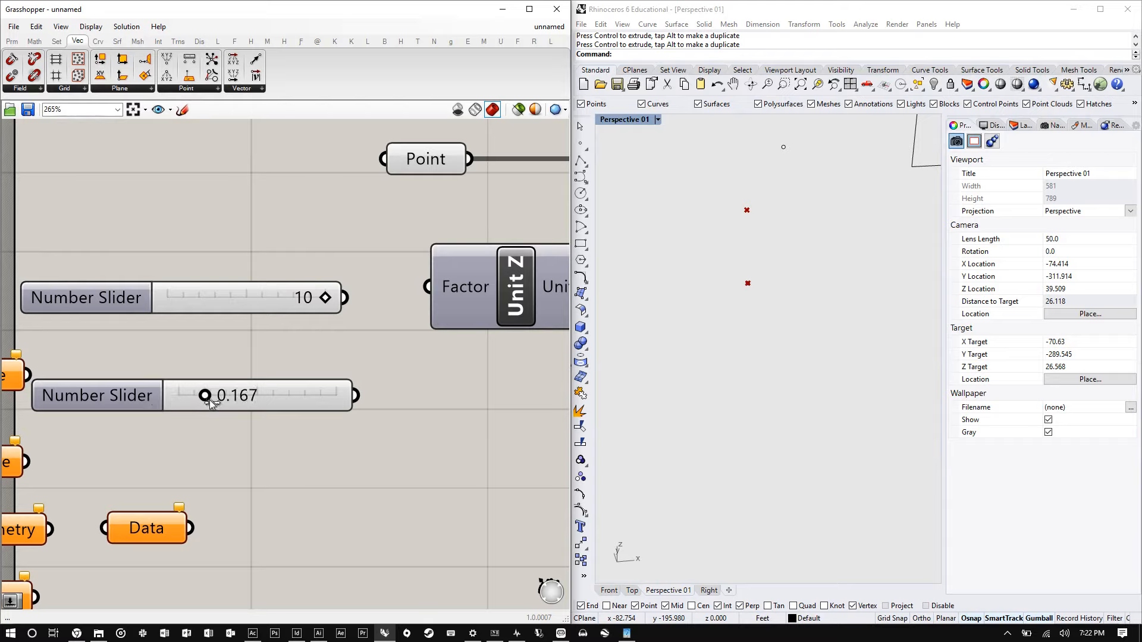
pyautogui.doubleClick(95, 397)
pyautogui.moveTo(121, 274); pyautogui.dragTo(200, 148)
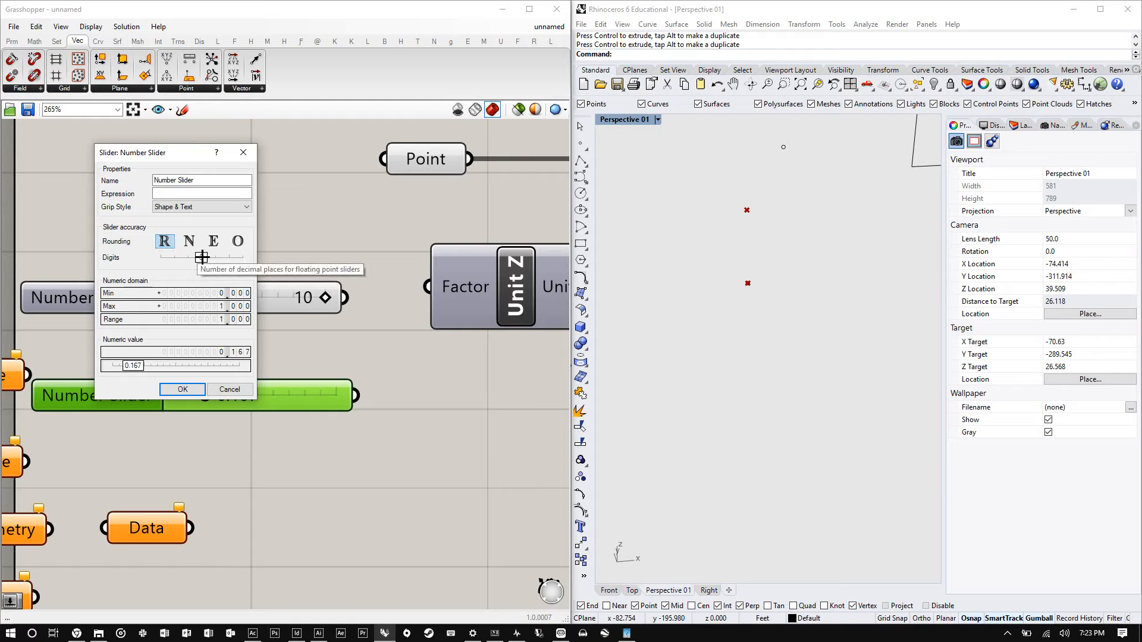
pyautogui.moveTo(202, 257)
pyautogui.mouseDown()
pyautogui.moveTo(166, 257)
pyautogui.moveTo(242, 267)
pyautogui.moveTo(191, 267)
pyautogui.mouseUp()
pyautogui.click(189, 241)
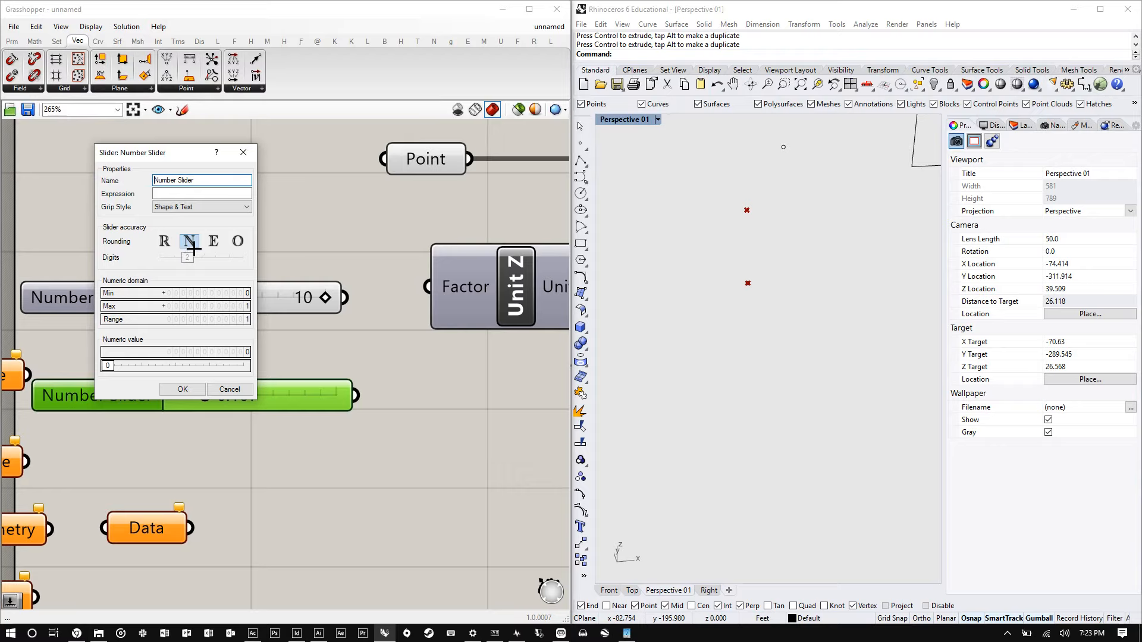
pyautogui.click(212, 242)
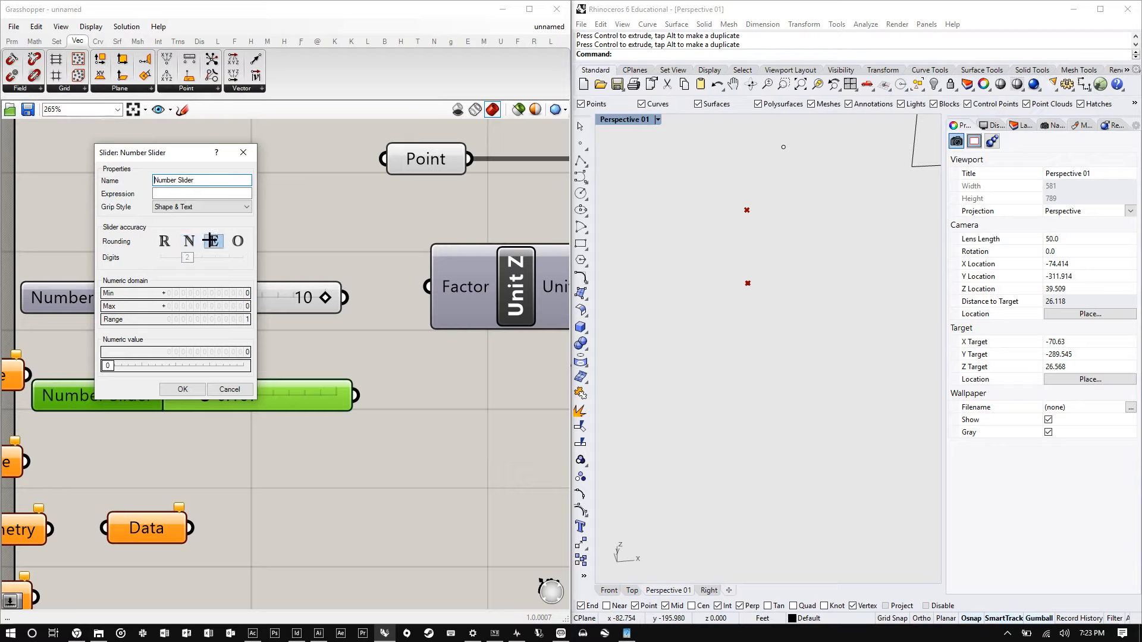
pyautogui.click(238, 241)
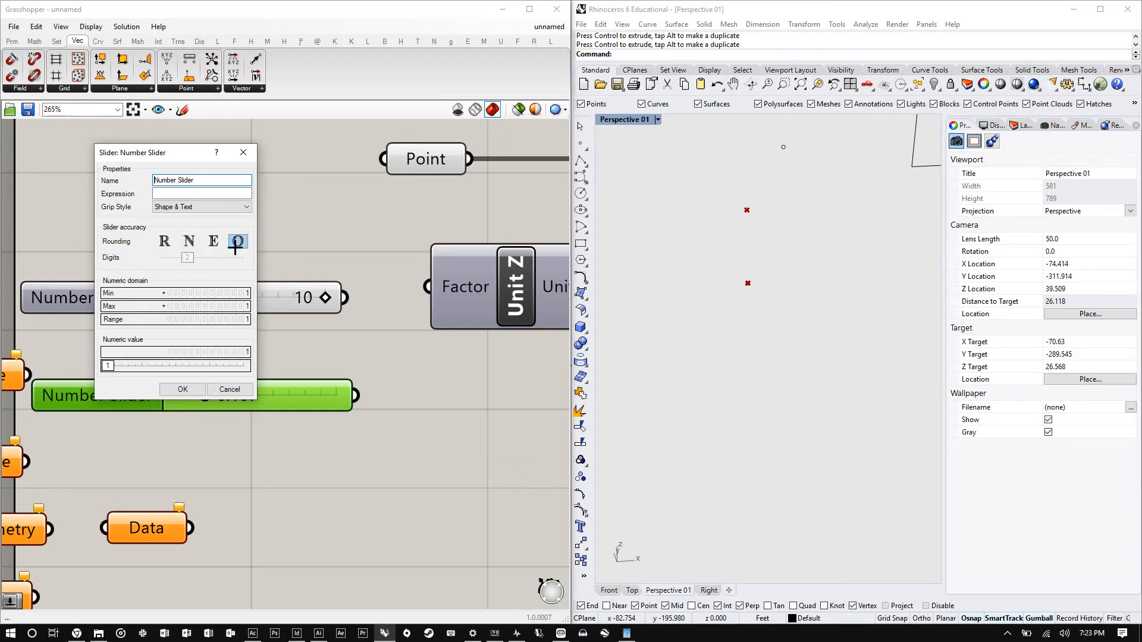
pyautogui.click(187, 240)
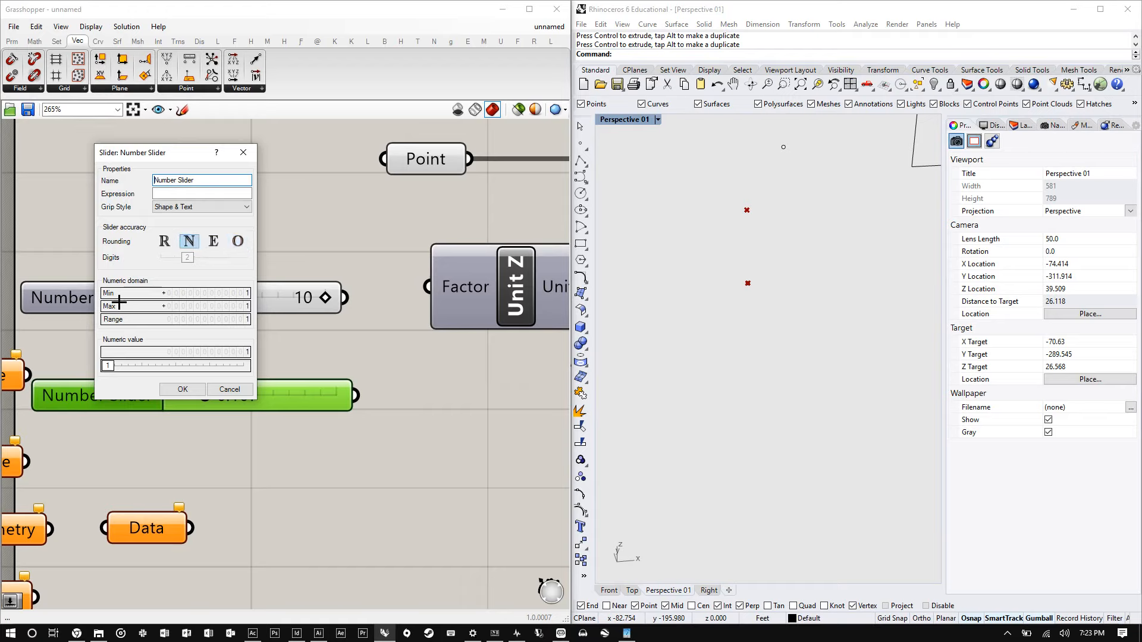
pyautogui.doubleClick(195, 293)
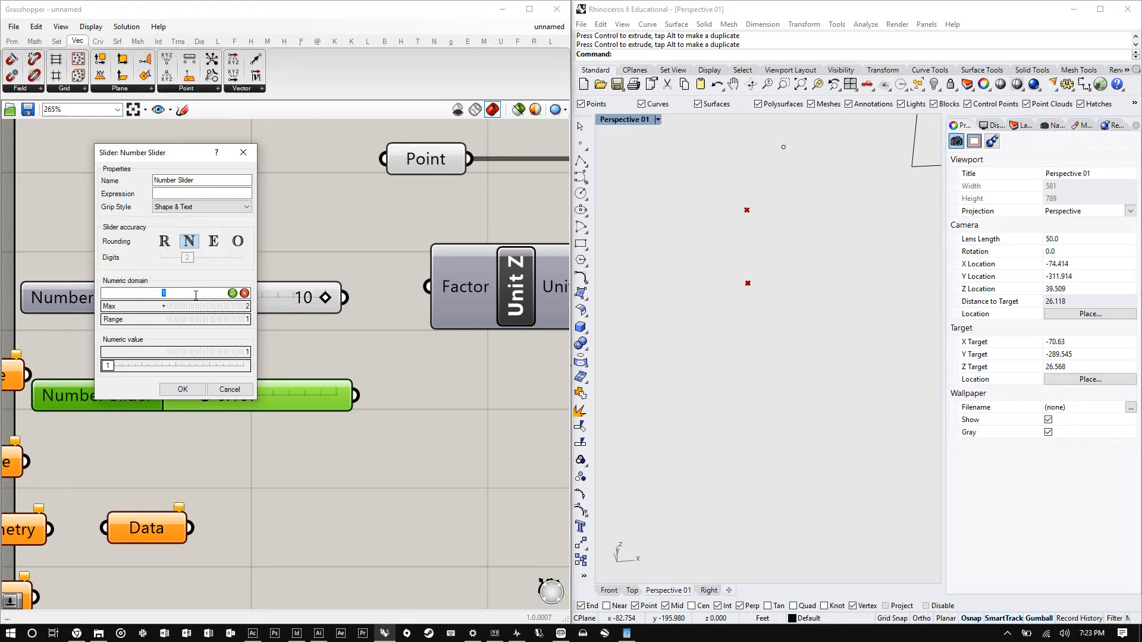
pyautogui.write('-10')
pyautogui.press('Return')
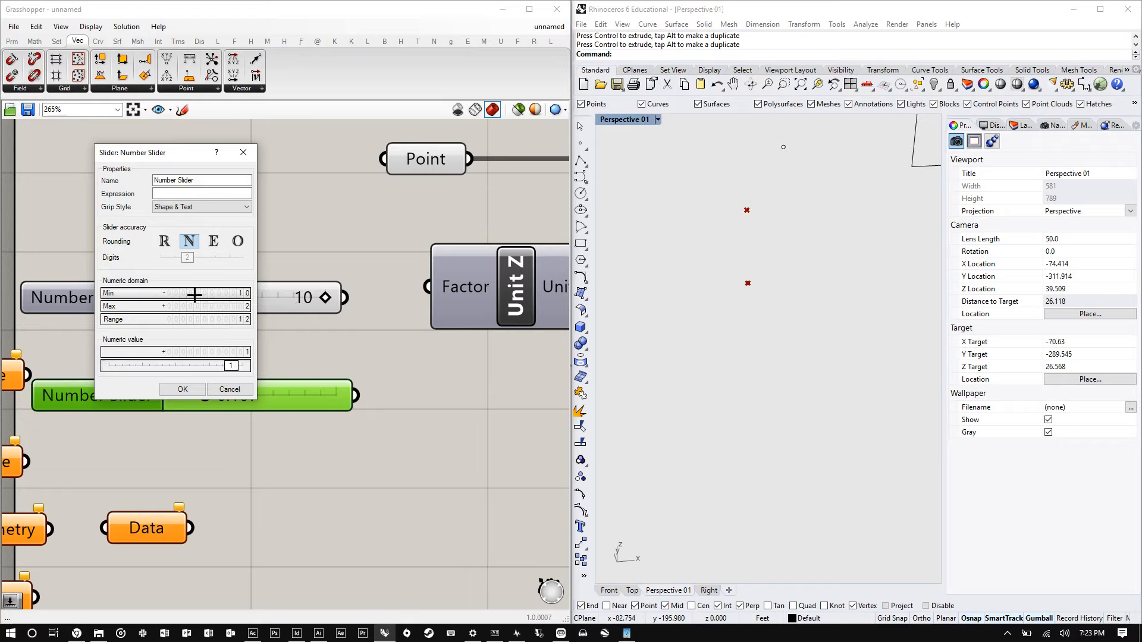
pyautogui.doubleClick(194, 305)
pyautogui.write('1')
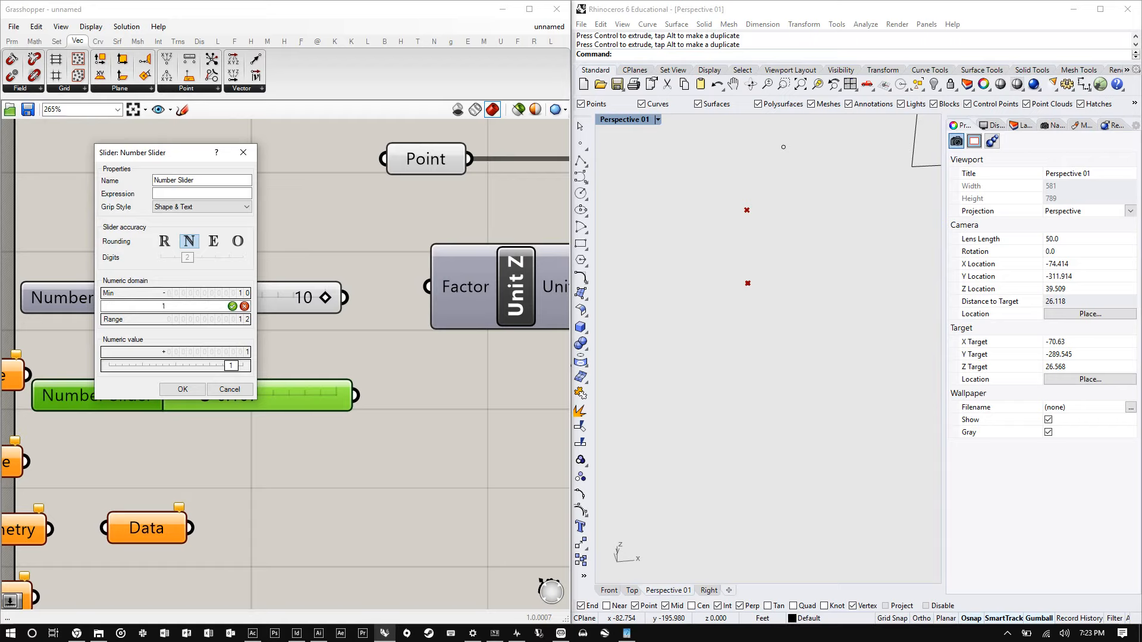
pyautogui.write('0')
pyautogui.press('Return')
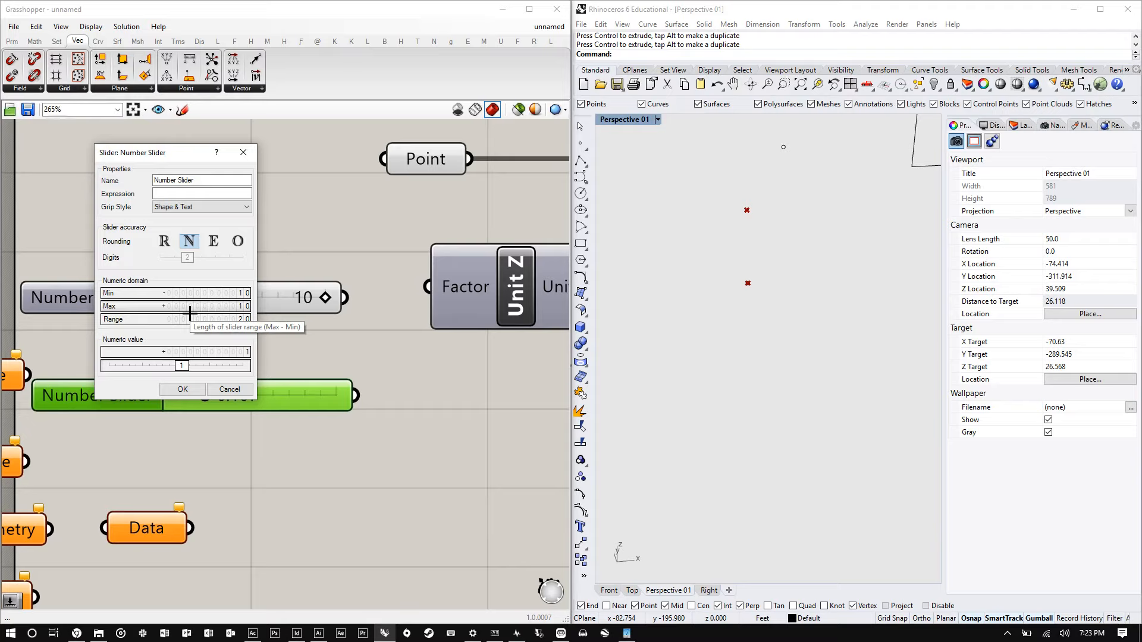
pyautogui.moveTo(182, 366); pyautogui.dragTo(152, 367)
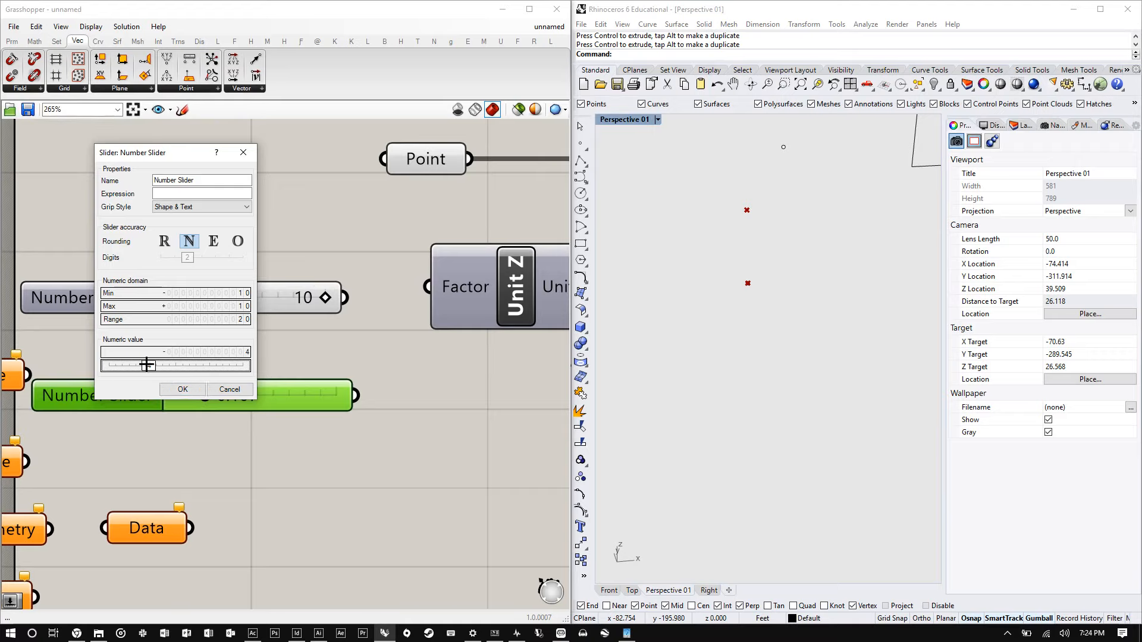
pyautogui.moveTo(149, 365); pyautogui.dragTo(188, 366)
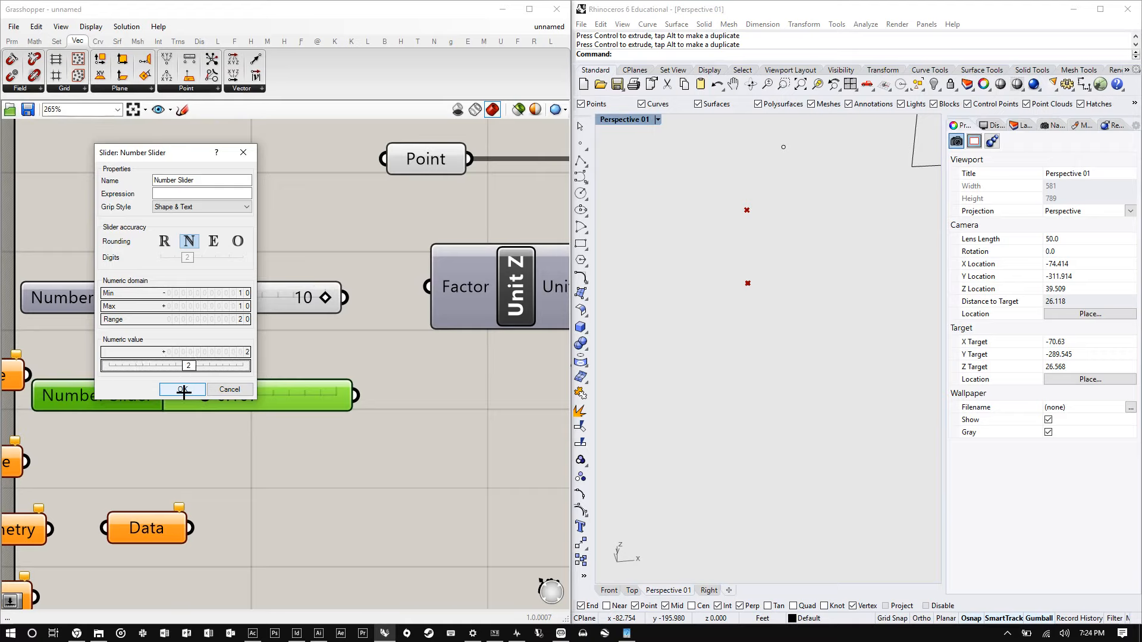
pyautogui.click(186, 388)
pyautogui.moveTo(273, 396); pyautogui.dragTo(357, 388)
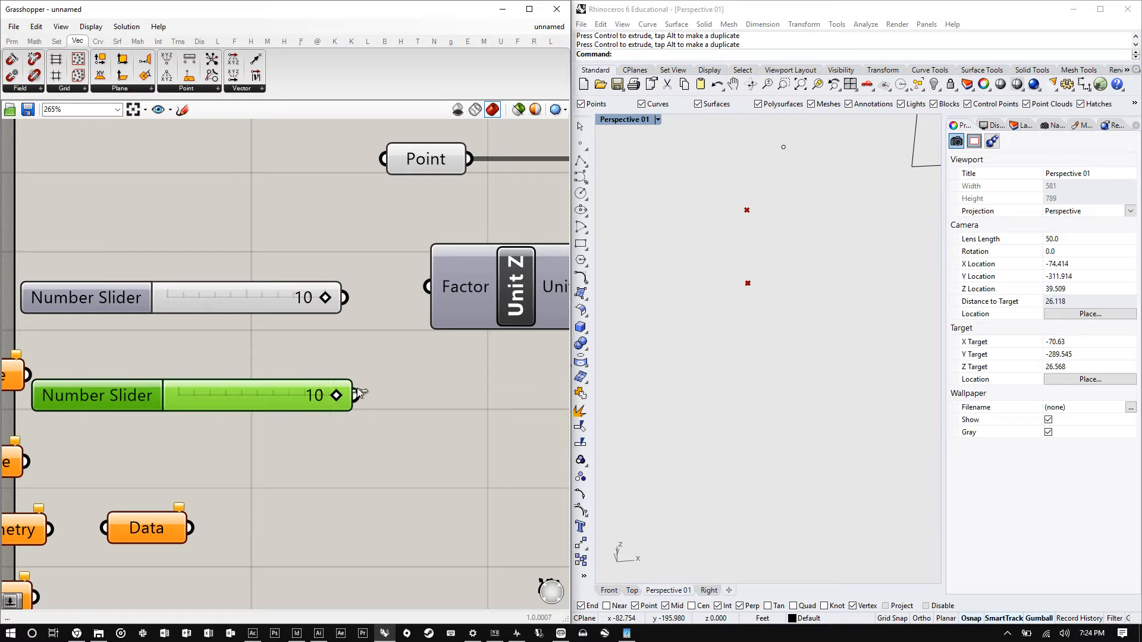
# - Move the configured slider beside the Unit Z Factor input and delete the duplicate slider
pyautogui.moveTo(270, 394); pyautogui.dragTo(277, 277)
pyautogui.click(255, 295)
pyautogui.press('Delete')
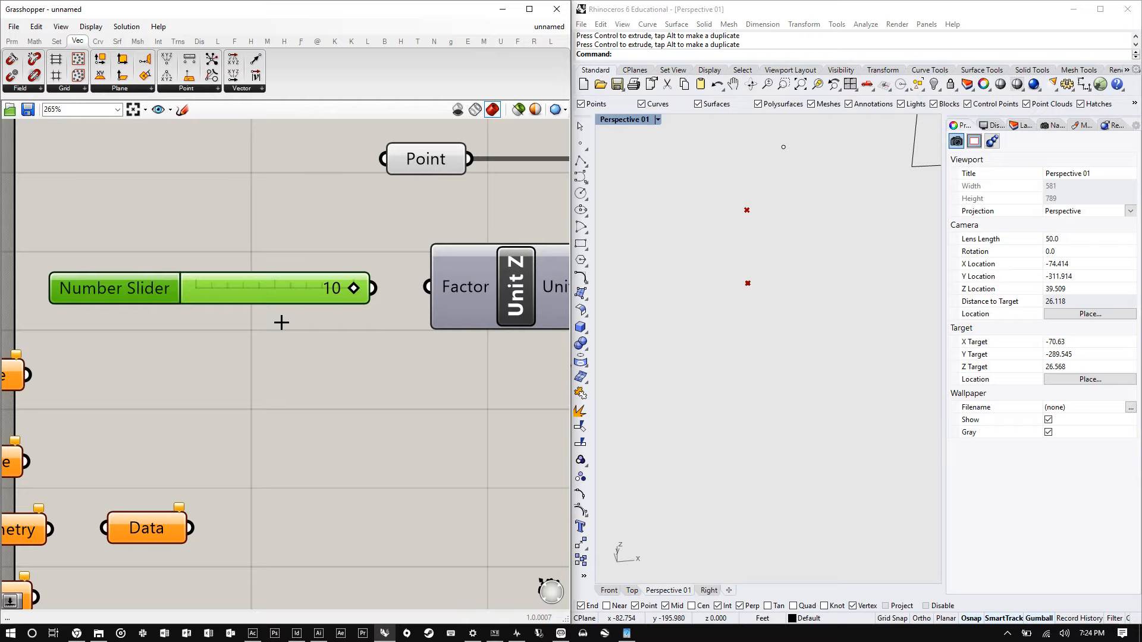
# - Create a number slider with value 20 by entering the number in the canvas search
pyautogui.click(319, 428)
pyautogui.doubleClick(320, 428)
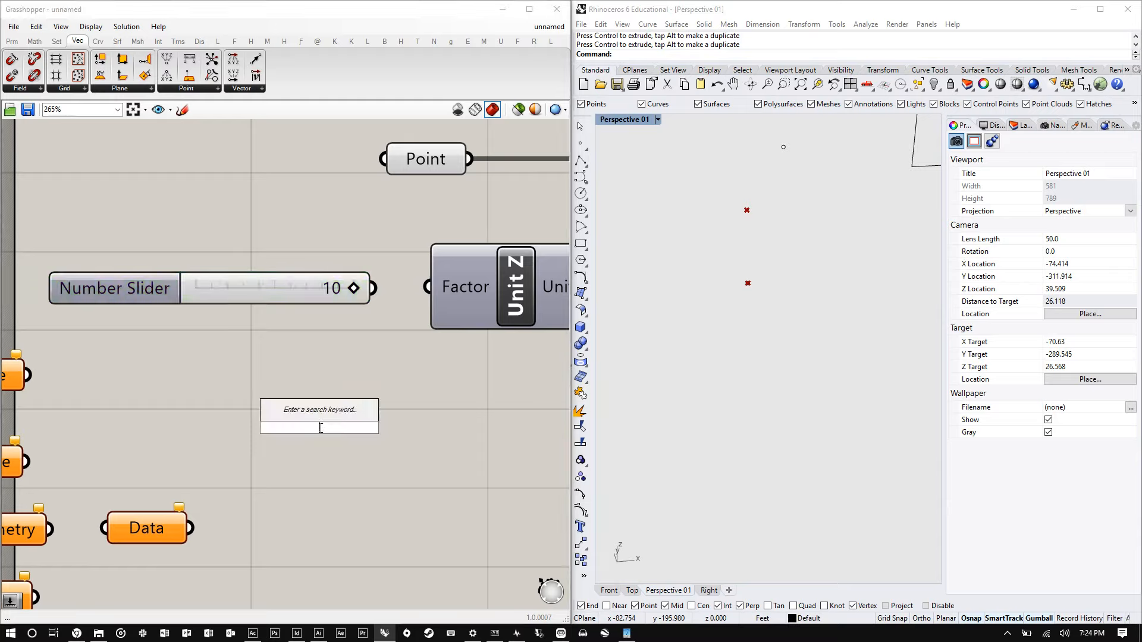
pyautogui.write('29')
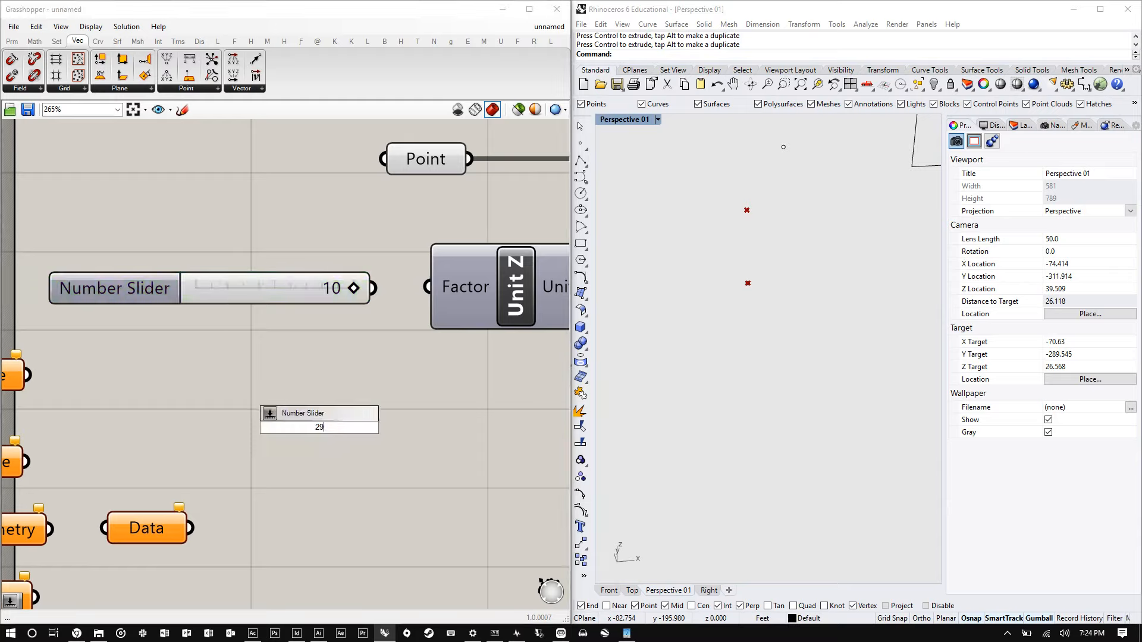
pyautogui.press('Return')
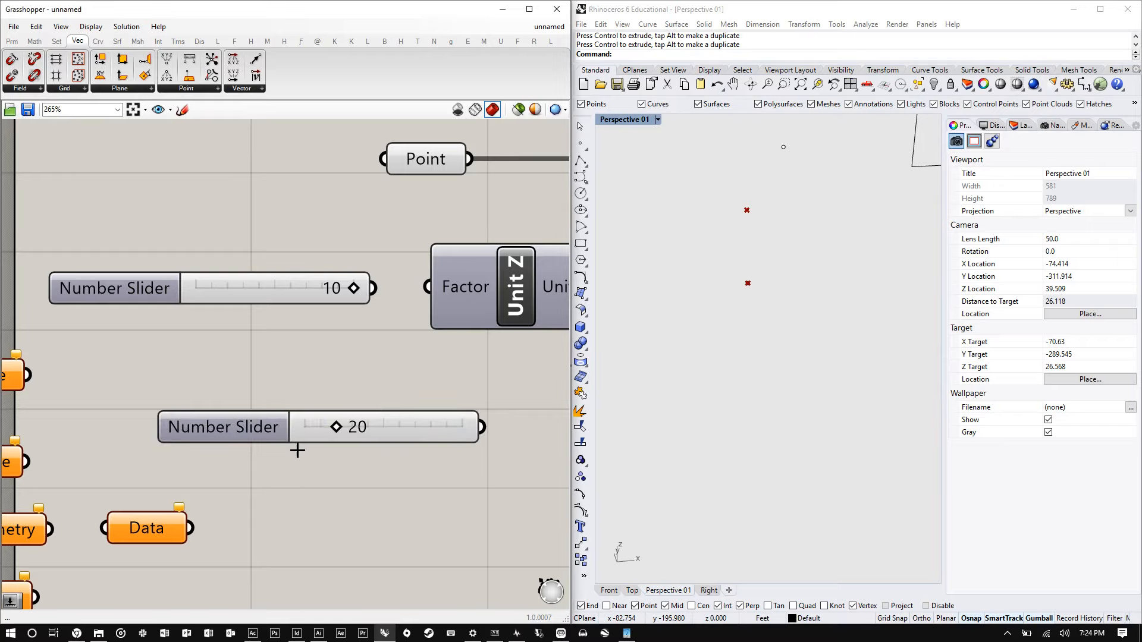
# - Place another Number Slider, slide it to 1.000, then delete it along with the 20 slider
pyautogui.doubleClick(339, 510)
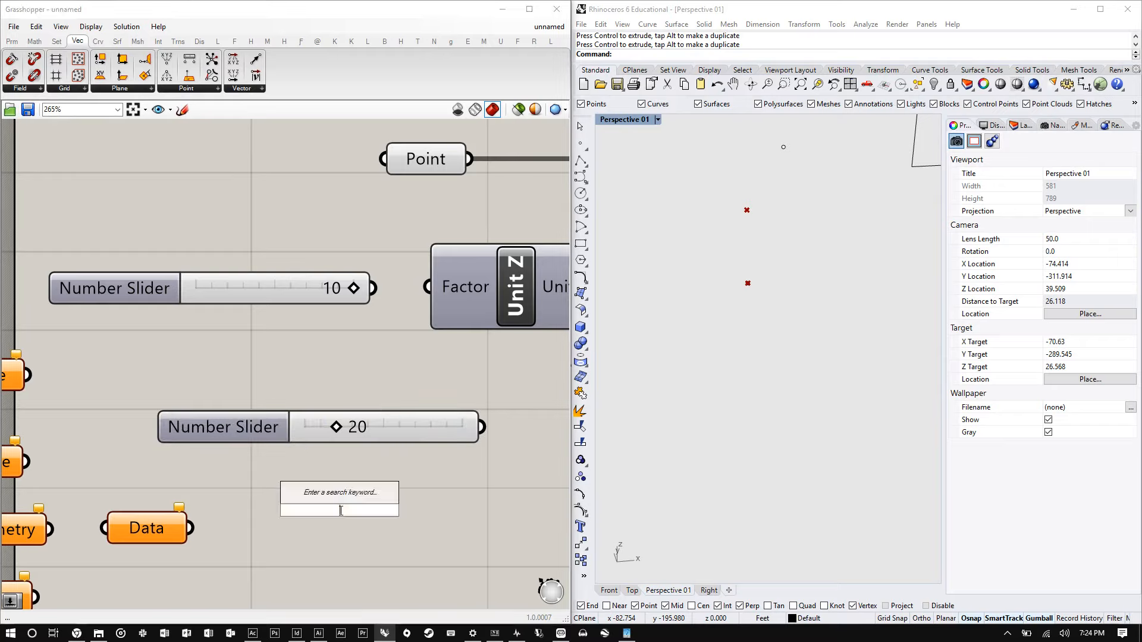
pyautogui.write('mbe')
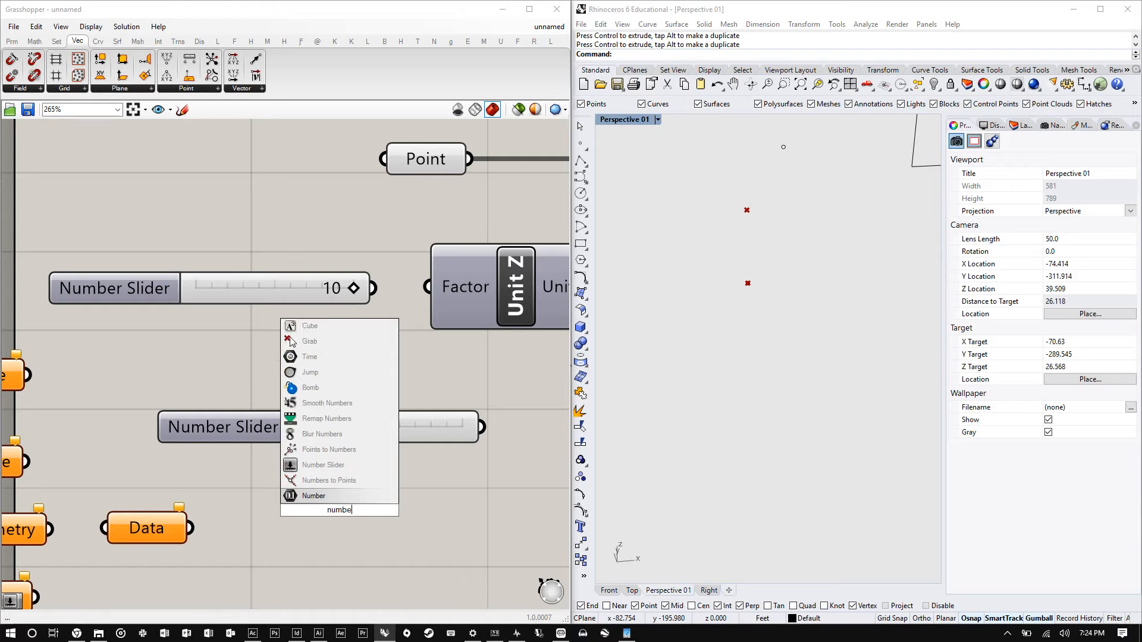
pyautogui.write('r s')
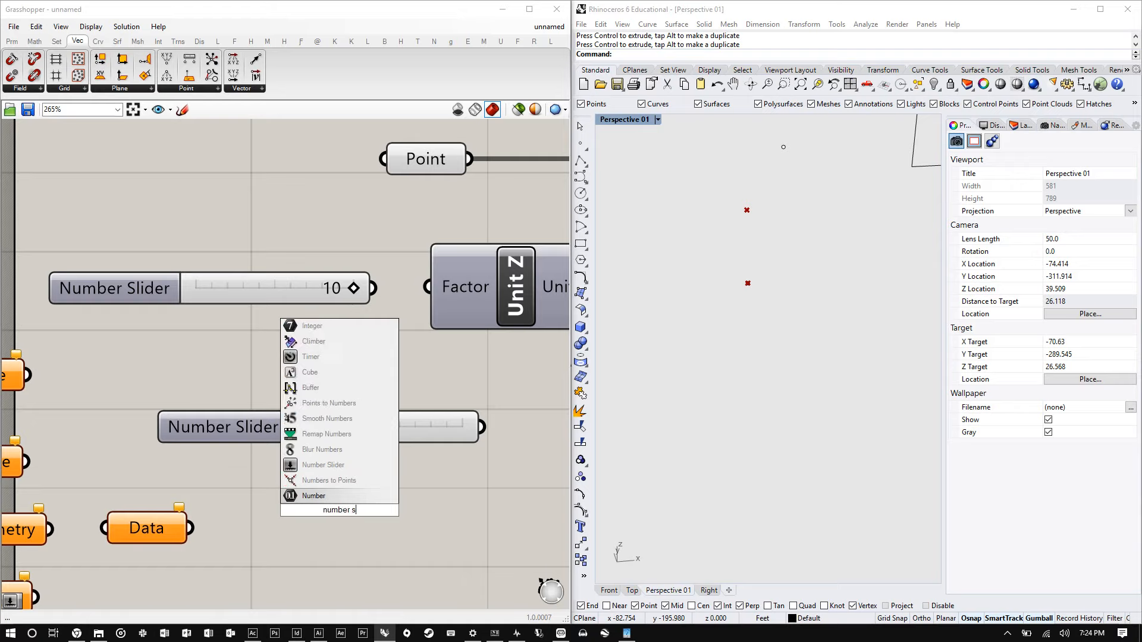
pyautogui.write('lider')
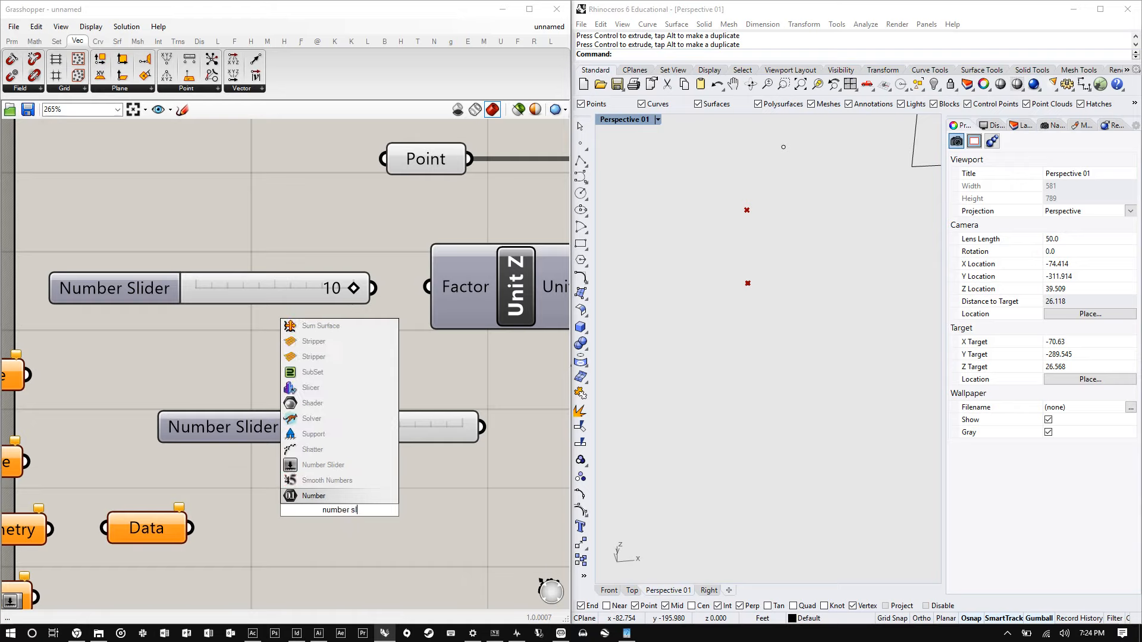
pyautogui.press('Return')
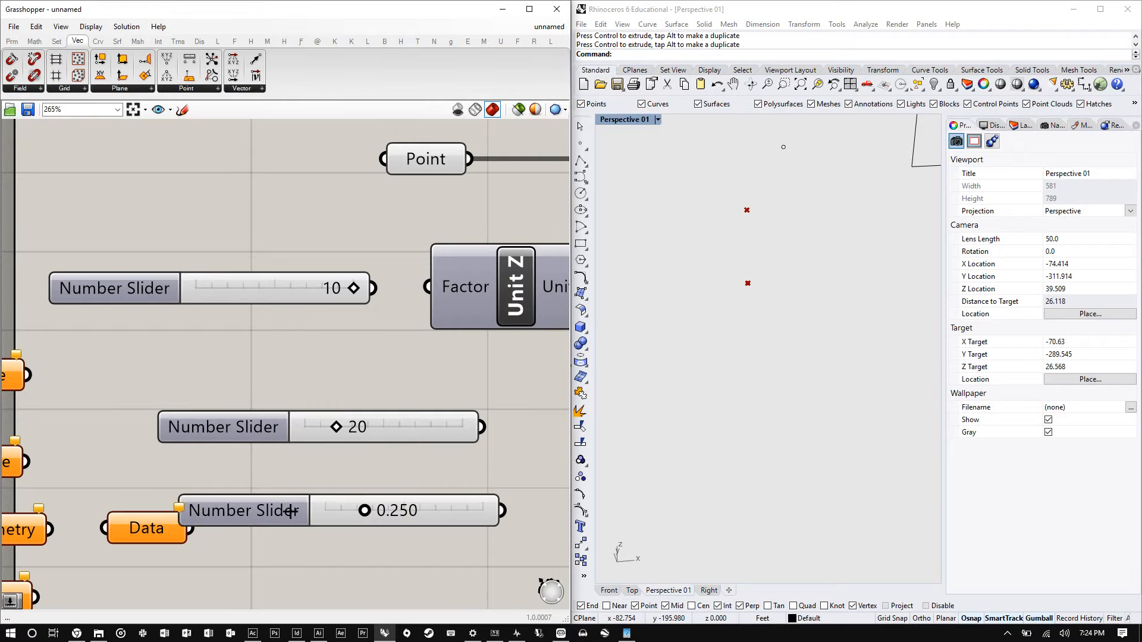
pyautogui.moveTo(240, 508); pyautogui.dragTo(224, 470)
pyautogui.moveTo(349, 474); pyautogui.dragTo(476, 472)
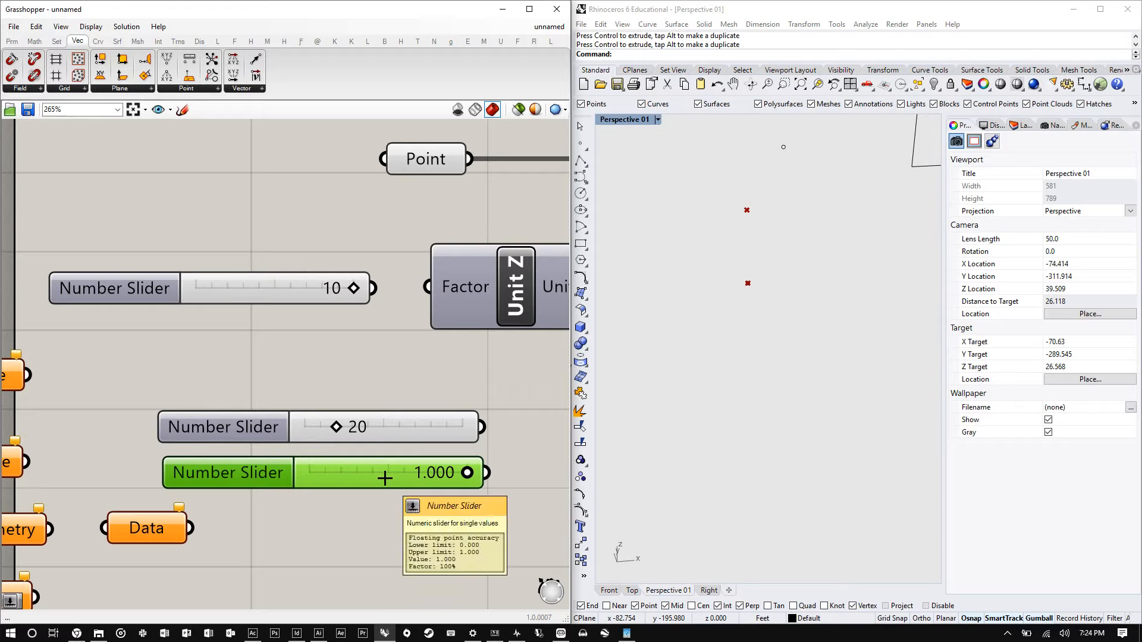
pyautogui.press('Delete')
pyautogui.click(377, 432)
pyautogui.press('Delete')
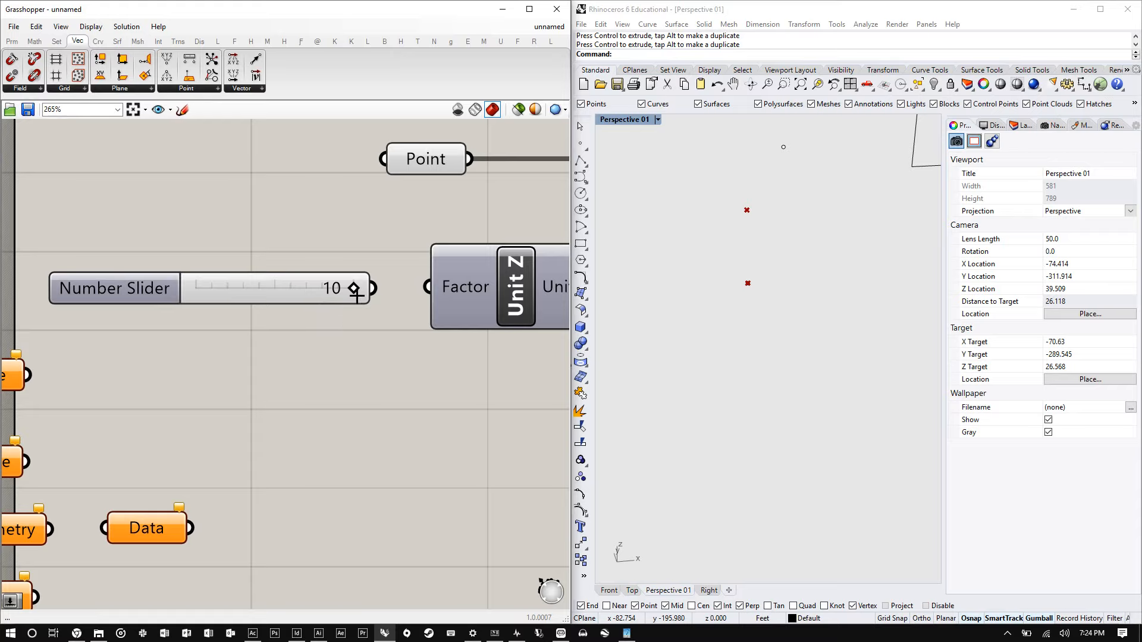
# - Connect the slider to the Unit Z Factor input and select the Move component to preview the moved point
pyautogui.moveTo(428, 276); pyautogui.dragTo(429, 277)
pyautogui.scroll(-6, 259, 324)
pyautogui.scroll(4, 431, 305)
pyautogui.moveTo(374, 317); pyautogui.dragTo(401, 251)
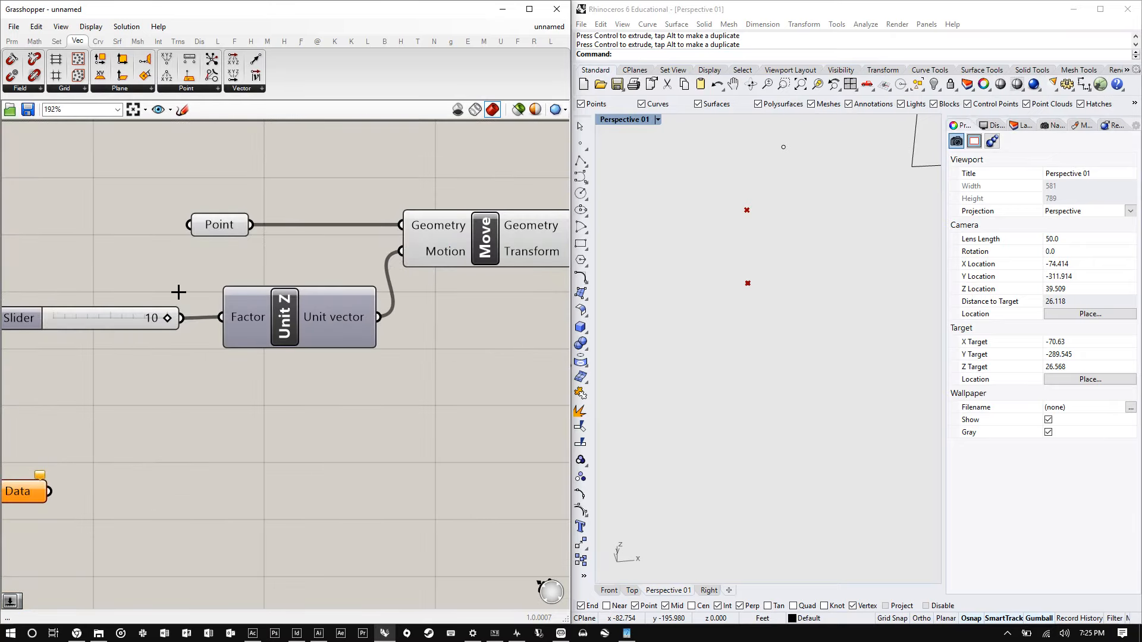
pyautogui.moveTo(178, 293); pyautogui.dragTo(55, 317, button='right')
pyautogui.click(334, 258)
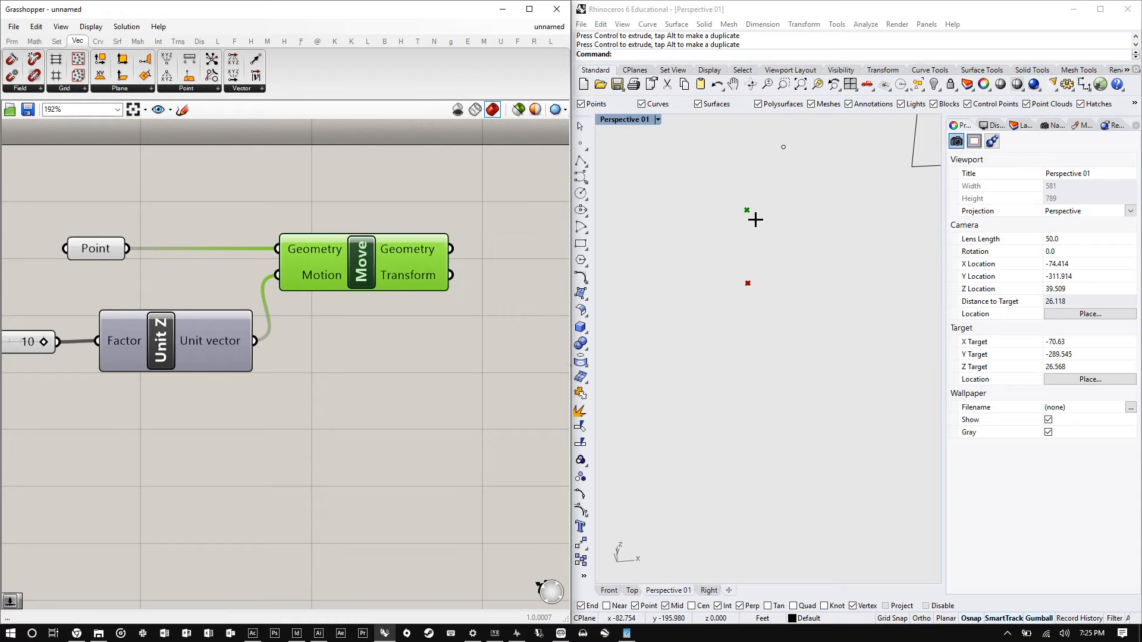
# - Open Rhino's Units document properties to inspect the model units, then cancel the dialog
pyautogui.scroll(-1, 79, 340)
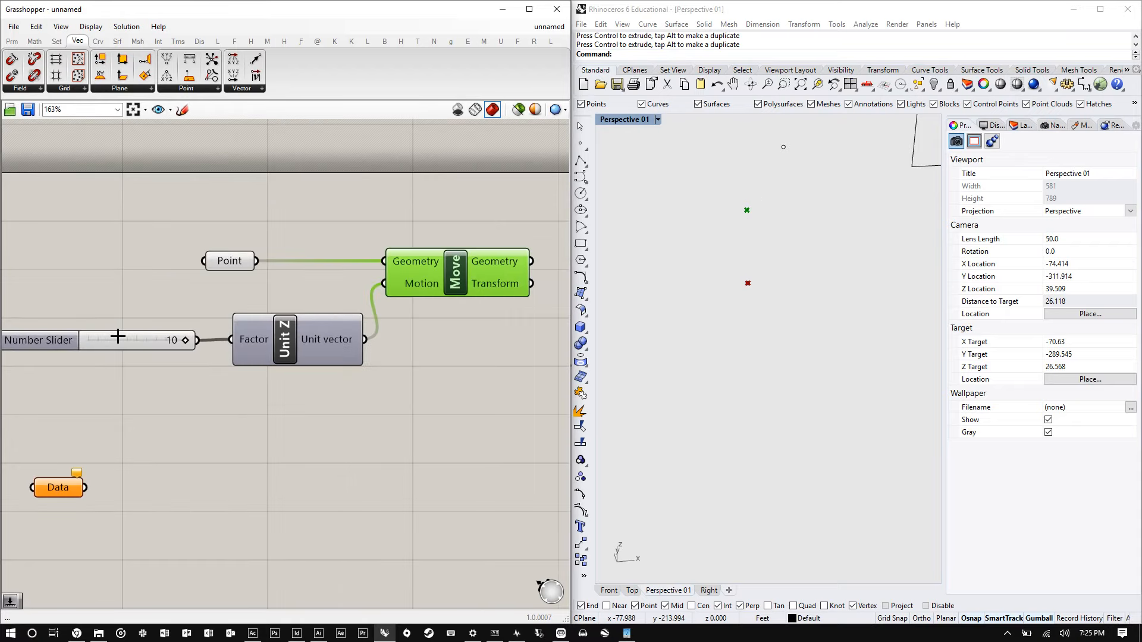
pyautogui.click(797, 408)
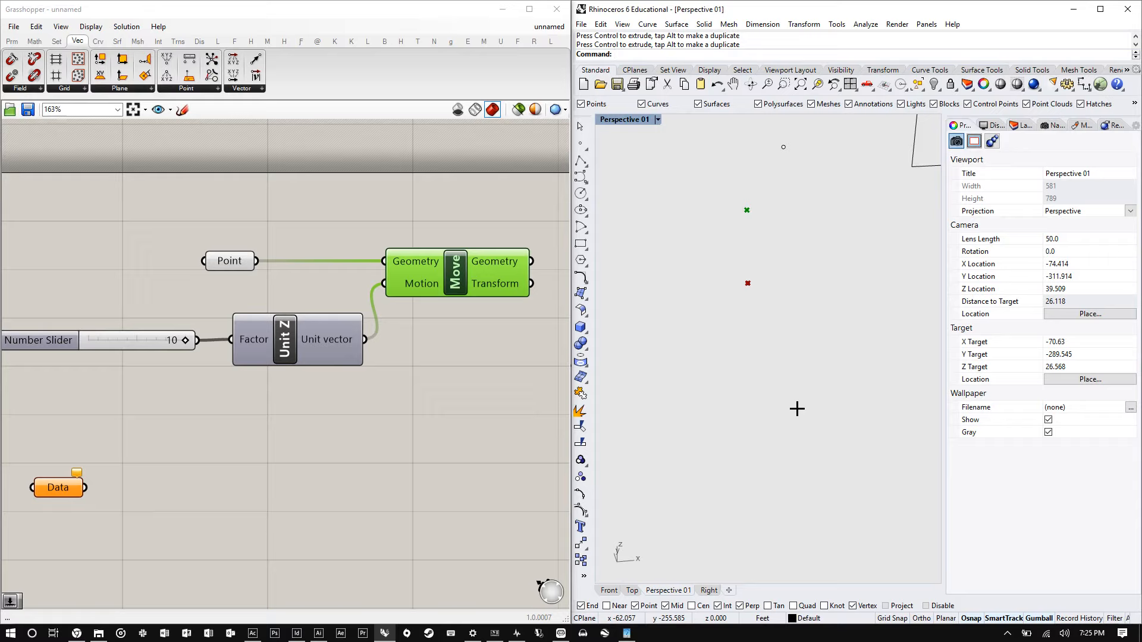
pyautogui.write('Units')
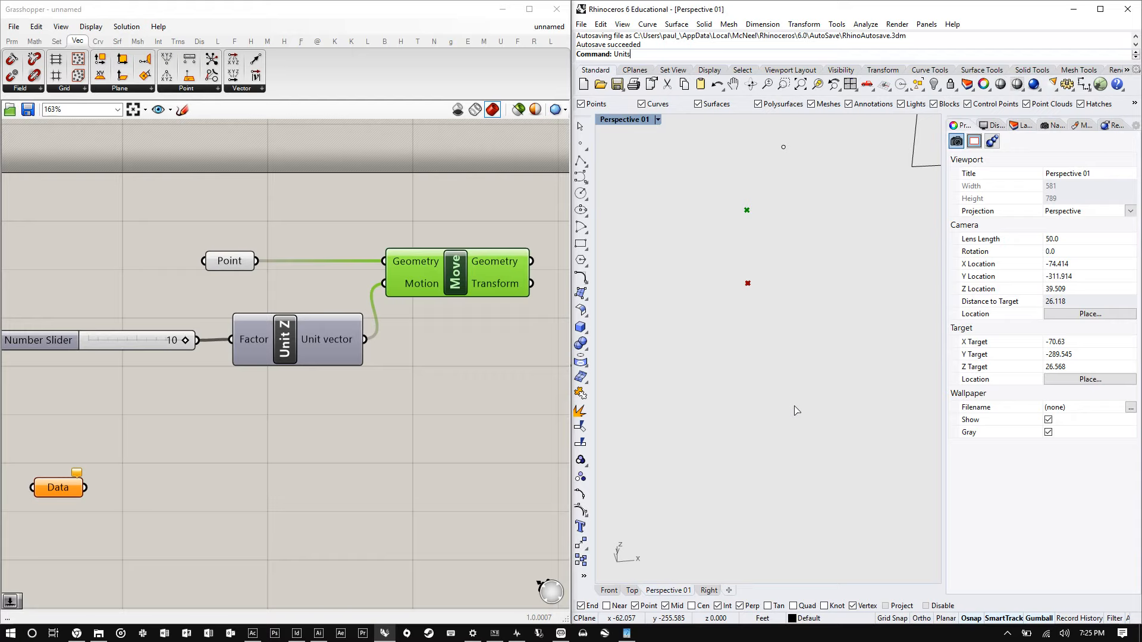
pyautogui.press('Return')
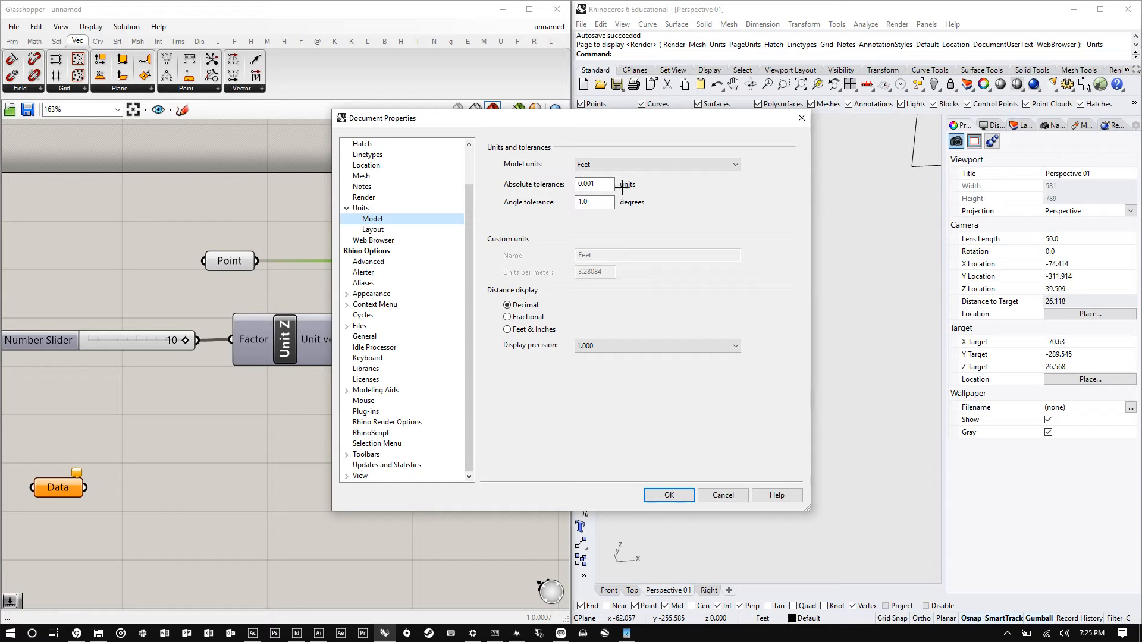
pyautogui.click(589, 182)
pyautogui.click(638, 162)
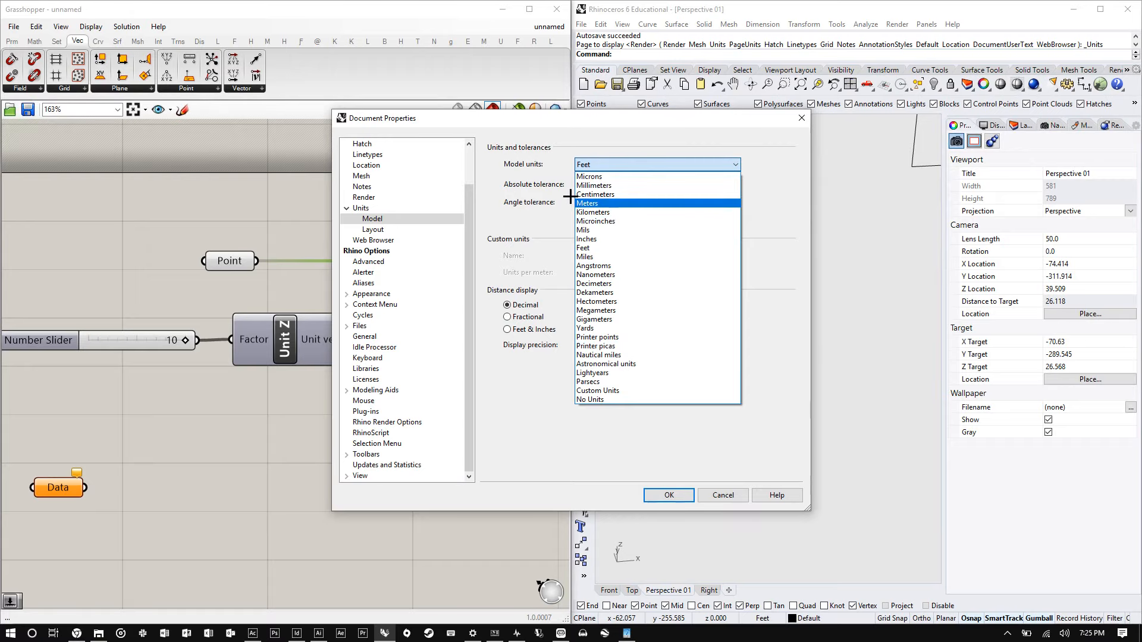
pyautogui.click(518, 223)
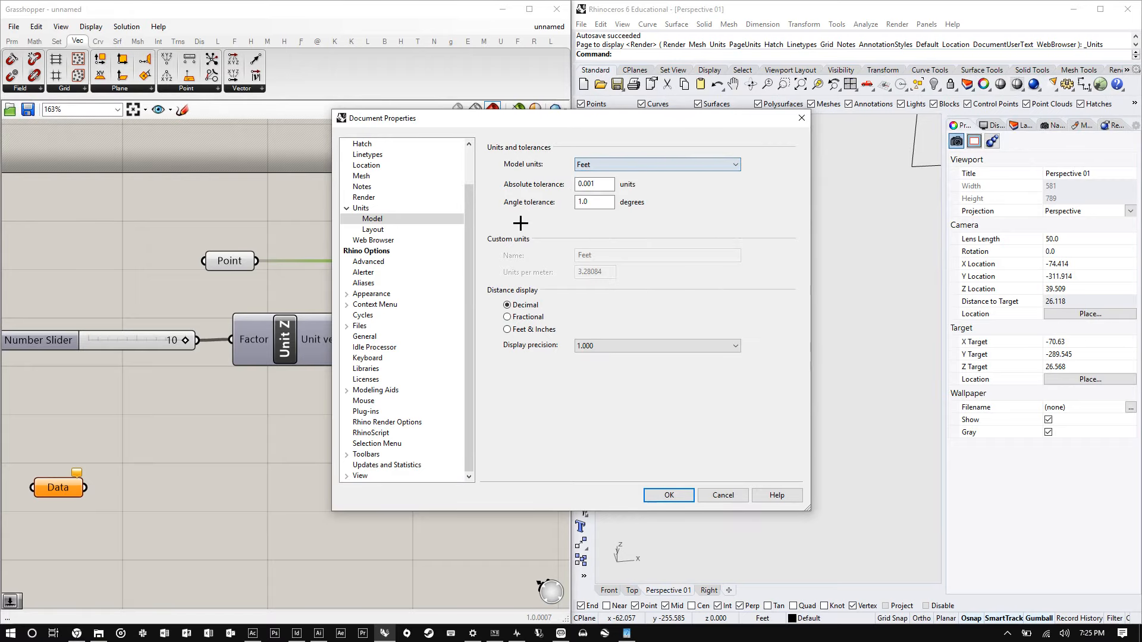
pyautogui.click(733, 496)
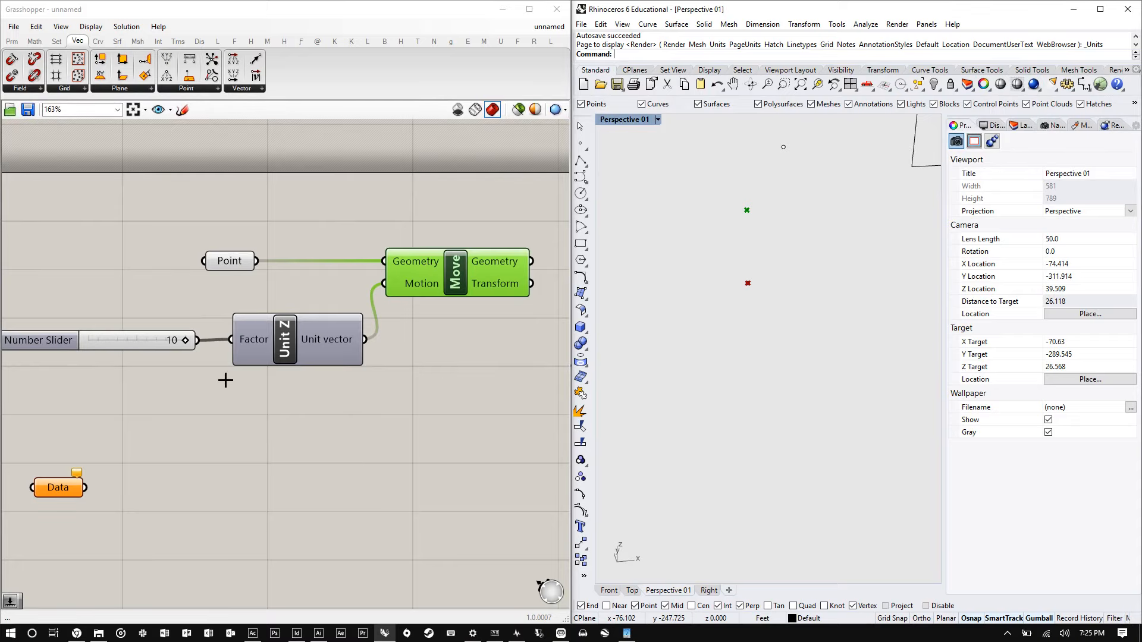
pyautogui.scroll(2, 229, 270)
pyautogui.scroll(-3, 122, 215)
pyautogui.scroll(1, 188, 286)
pyautogui.scroll(-1, 188, 305)
pyautogui.scroll(2, 125, 293)
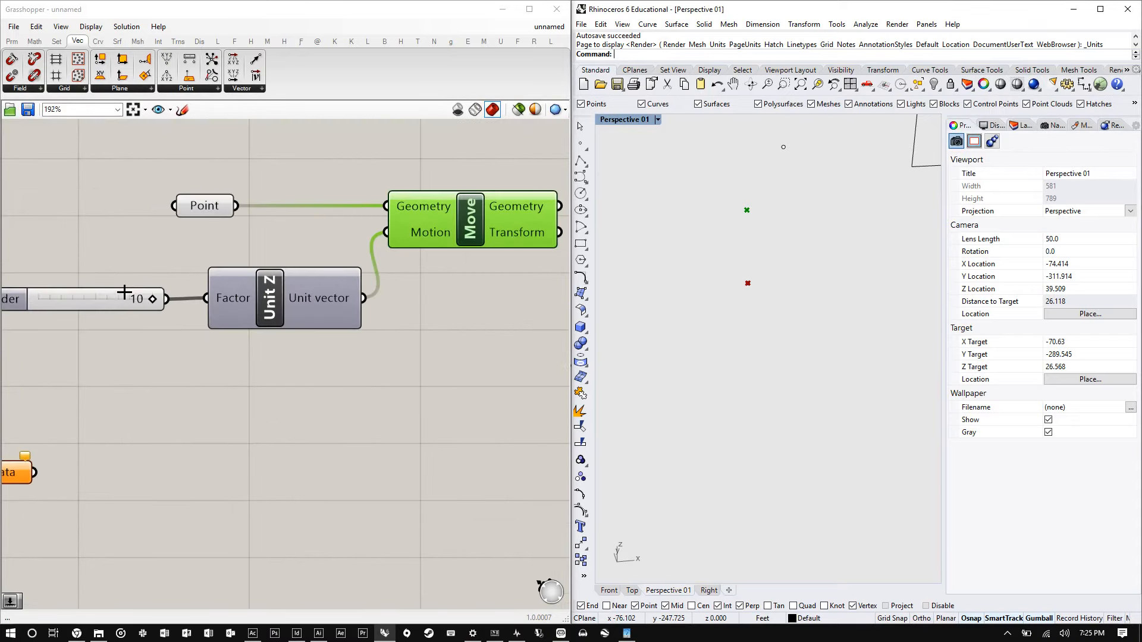
# - Set the Unit Z slider to 1 and reposition the Point and Move components on the canvas
pyautogui.moveTo(153, 299); pyautogui.dragTo(101, 299)
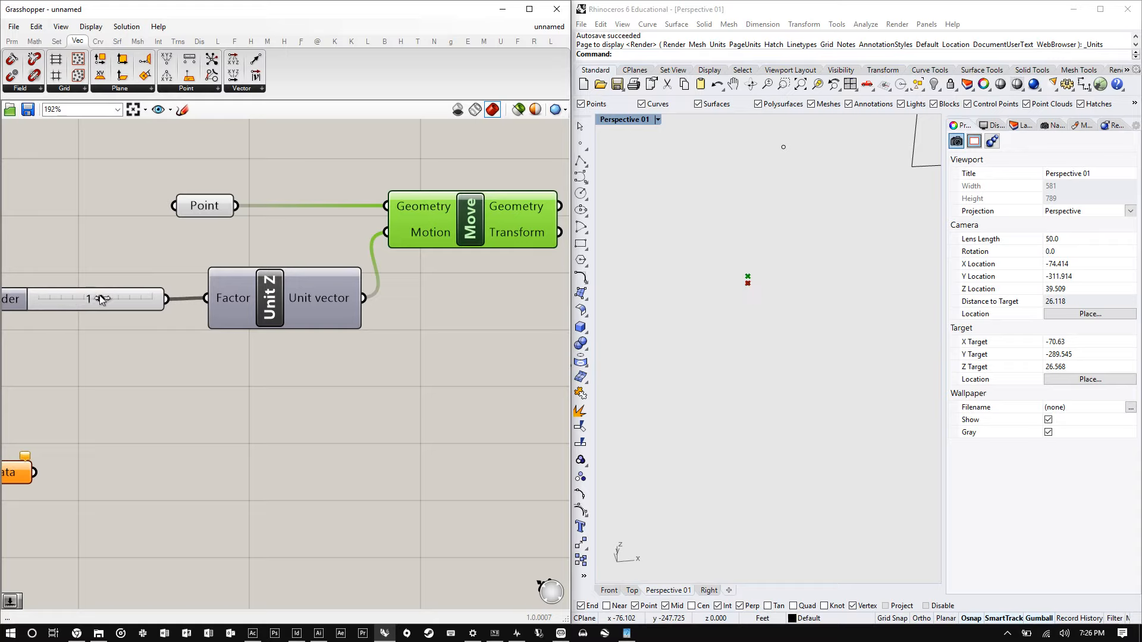
pyautogui.click(197, 213)
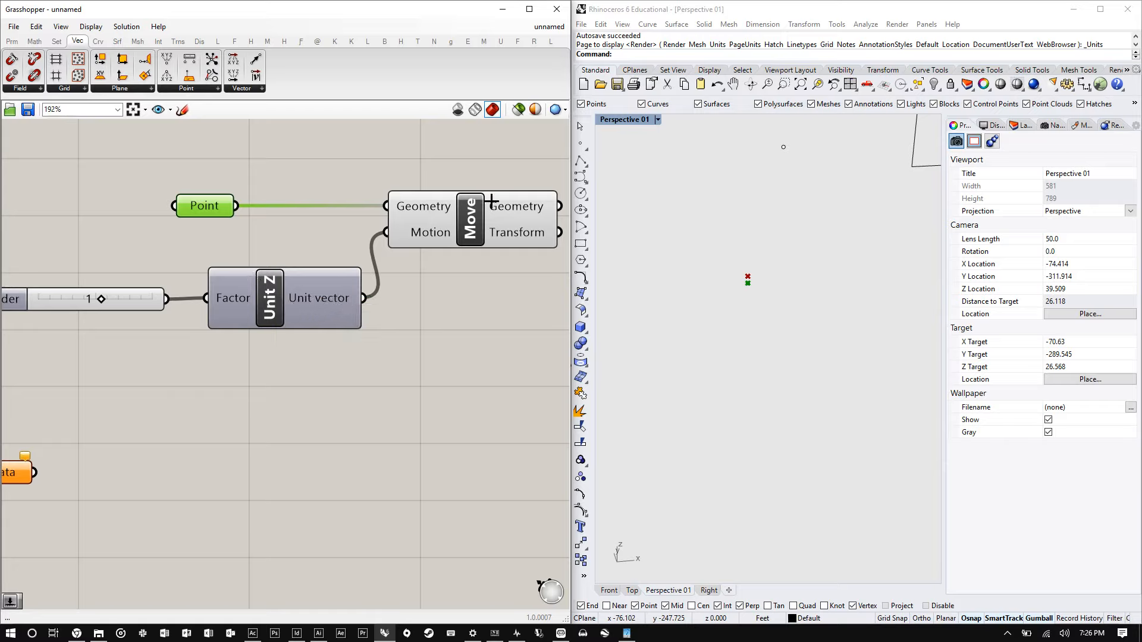
pyautogui.scroll(-3, 12, 326)
pyautogui.scroll(2, 264, 250)
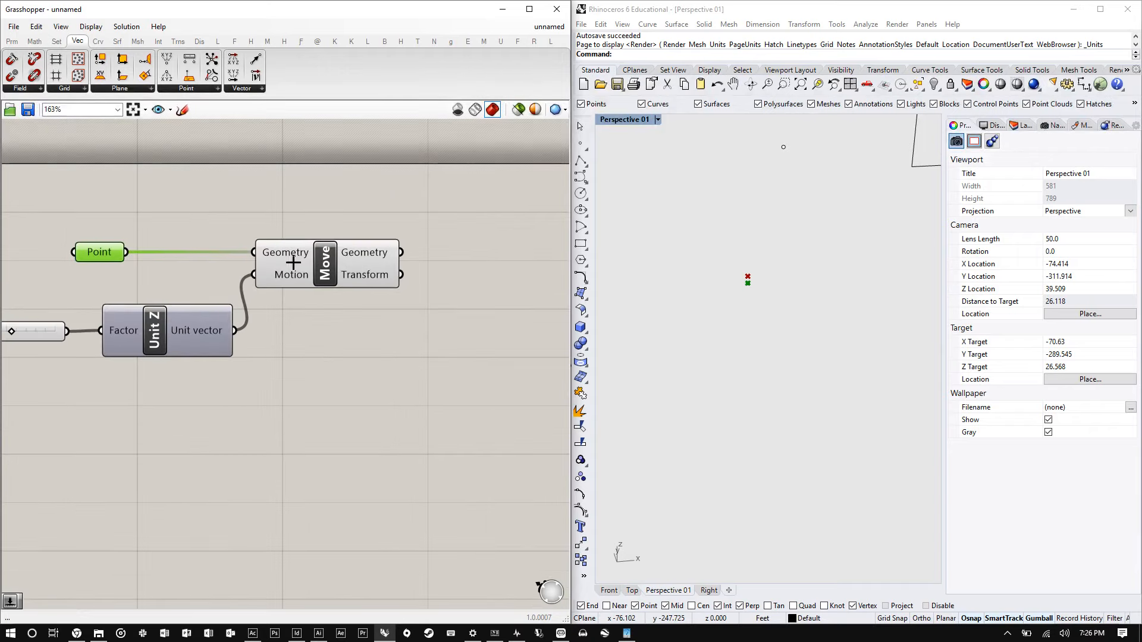
pyautogui.moveTo(312, 279)
pyautogui.mouseDown()
pyautogui.moveTo(289, 302)
pyautogui.moveTo(303, 281)
pyautogui.moveTo(326, 295)
pyautogui.mouseUp()
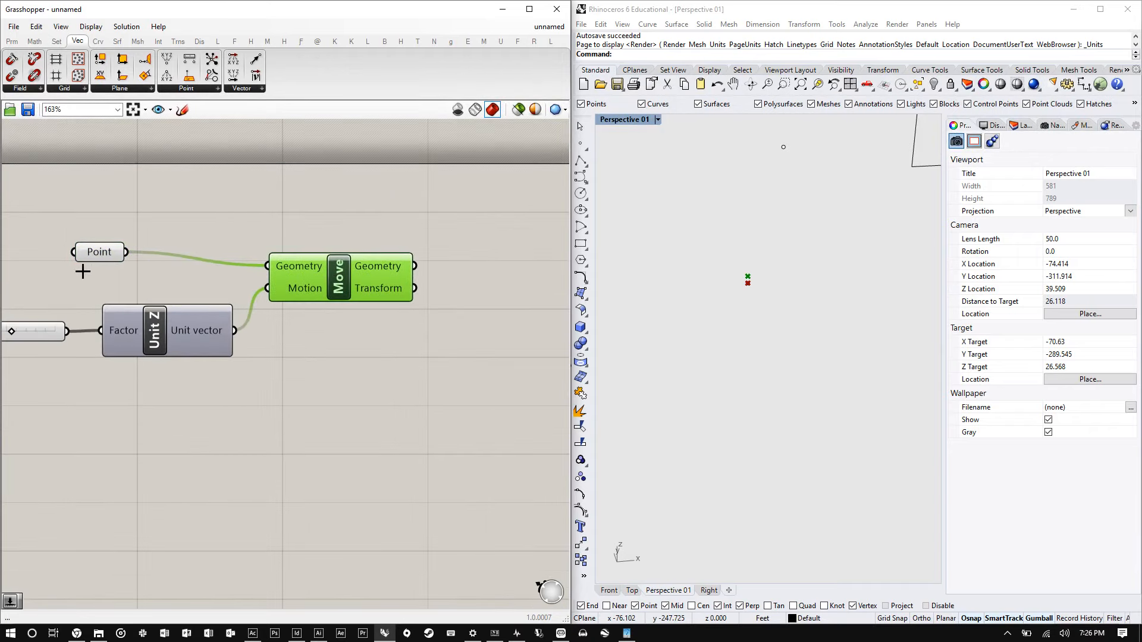
pyautogui.moveTo(102, 245); pyautogui.dragTo(226, 206)
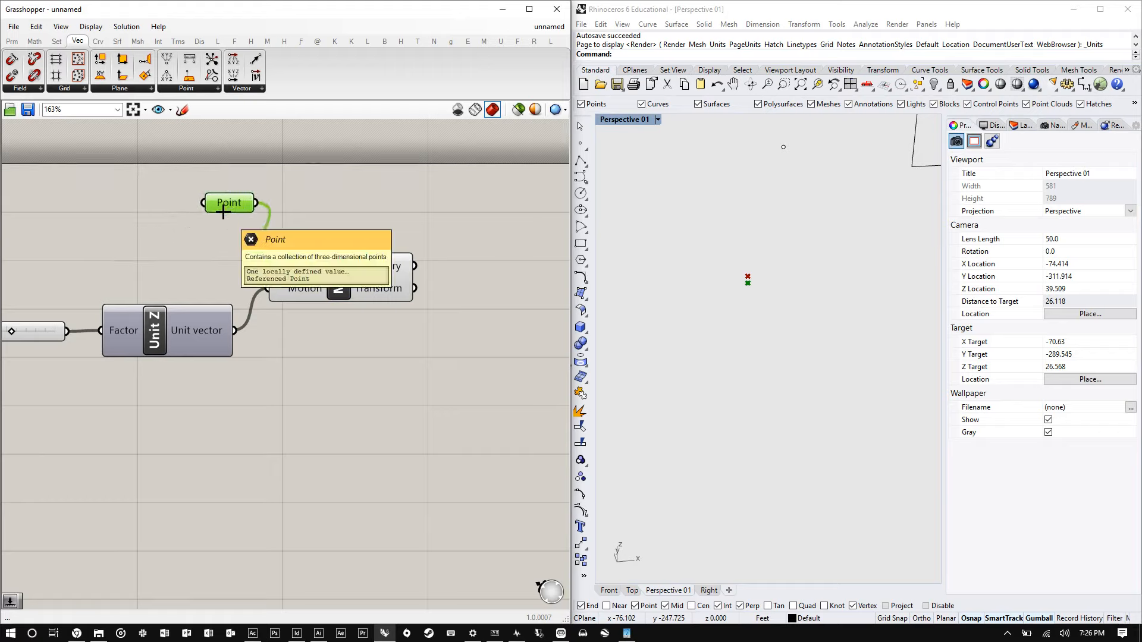
# - Add a new Point parameter from the canvas search and connect the Move component's Geometry output to it
pyautogui.doubleClick(480, 254)
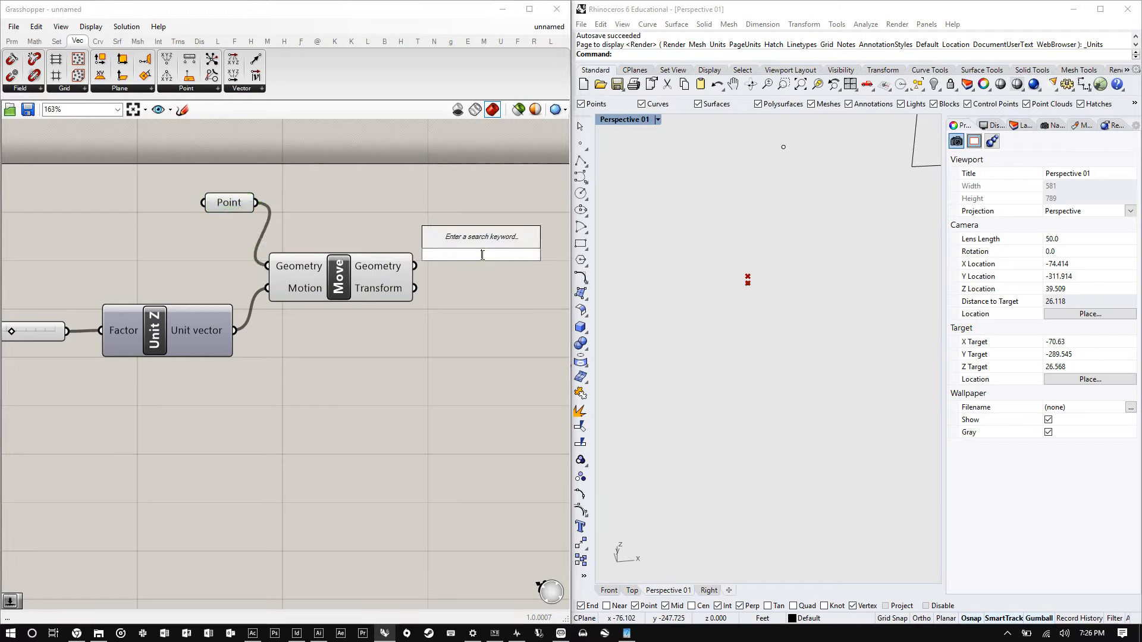
pyautogui.write('point')
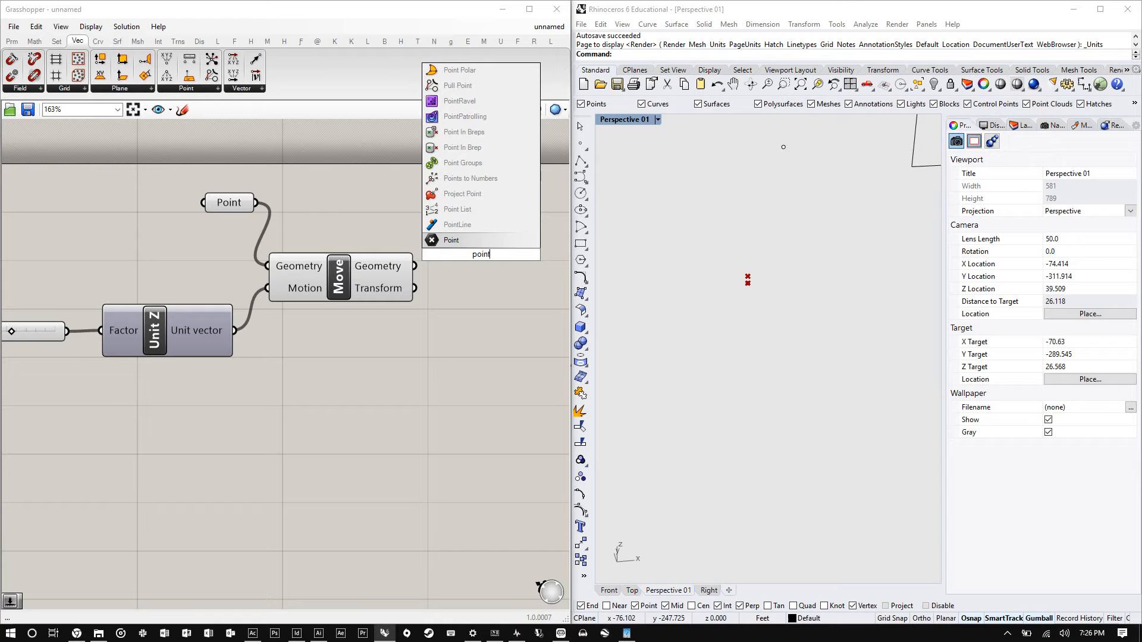
pyautogui.click(451, 163)
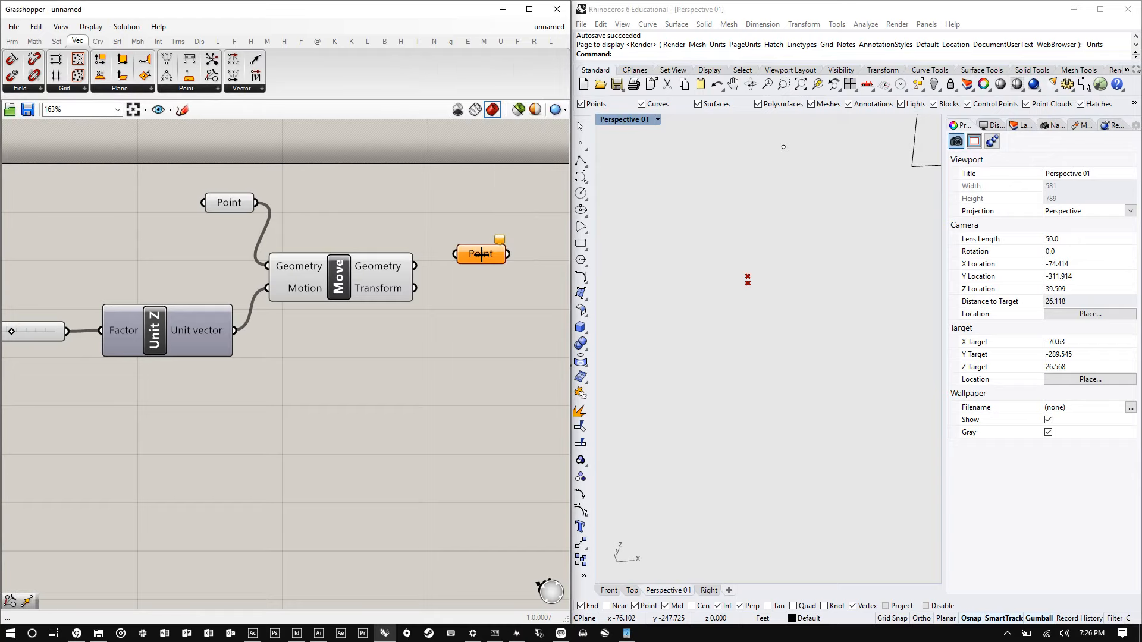
pyautogui.moveTo(416, 266); pyautogui.dragTo(480, 235)
# - Add a Line parameter from a canvas search for "line" and place it below the moved point
pyautogui.click(232, 201)
pyautogui.moveTo(232, 201); pyautogui.dragTo(255, 169)
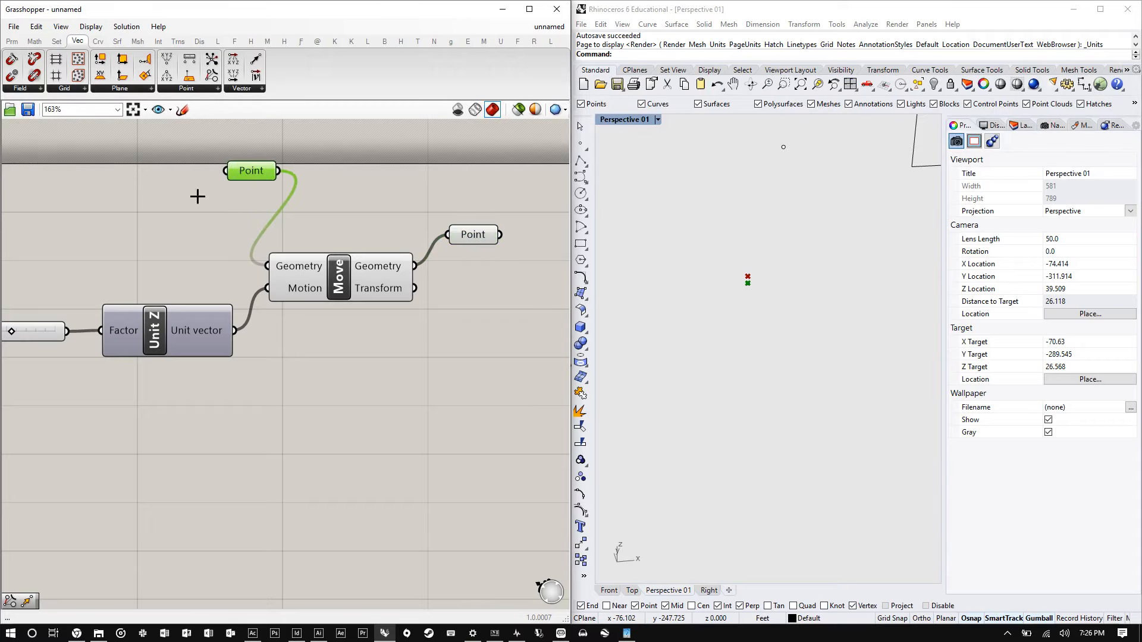
pyautogui.scroll(-5, 250, 204)
pyautogui.scroll(6, 359, 185)
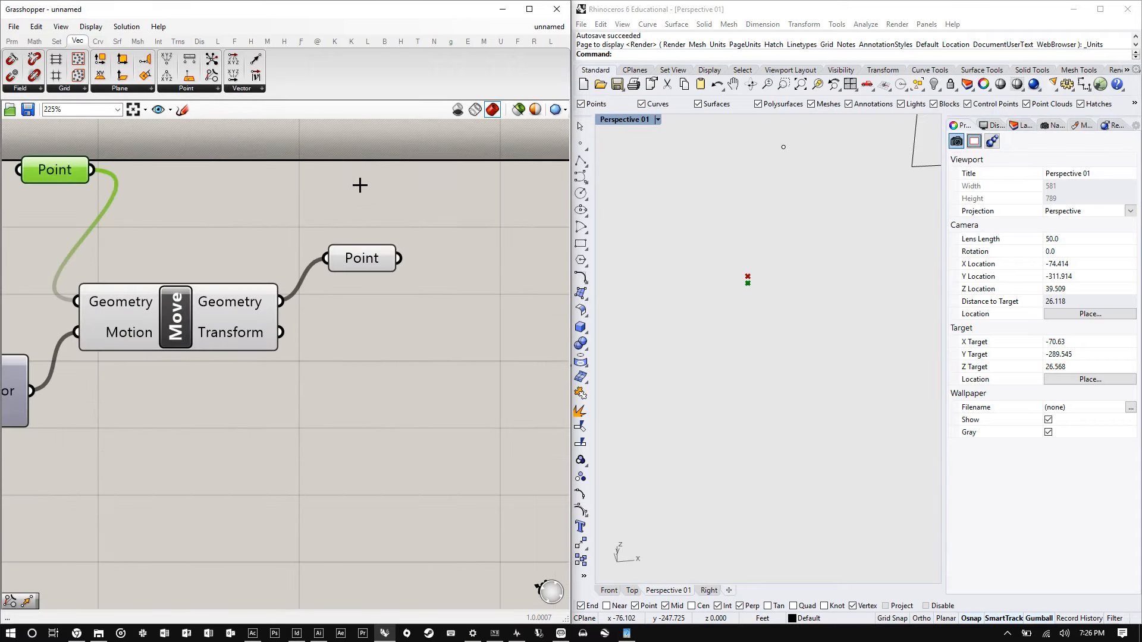
pyautogui.doubleClick(469, 182)
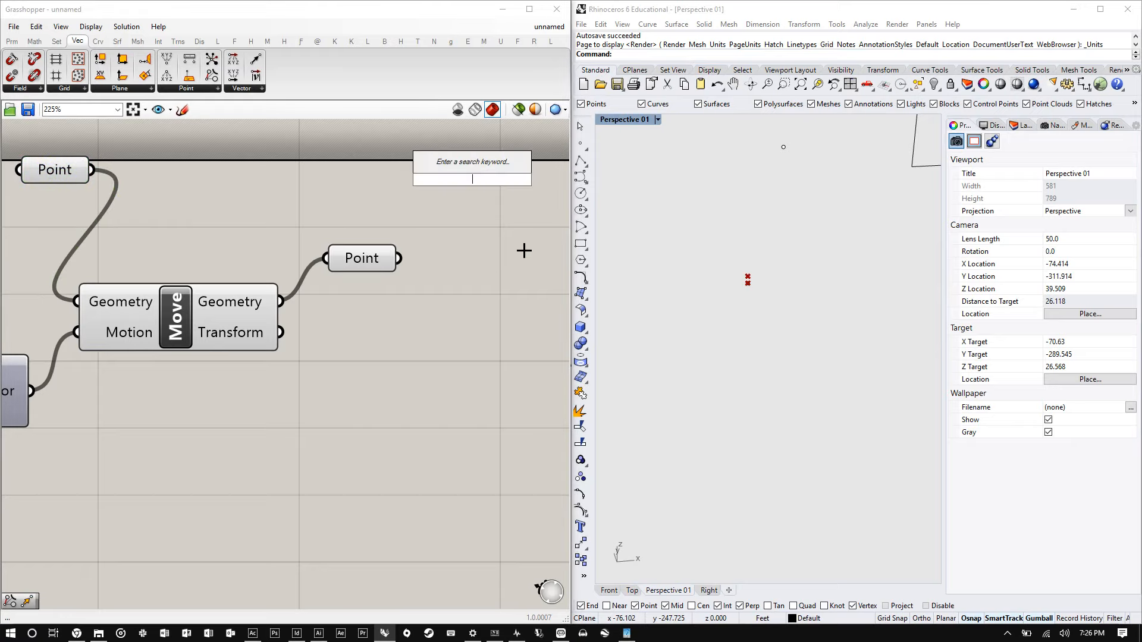
pyautogui.write('line')
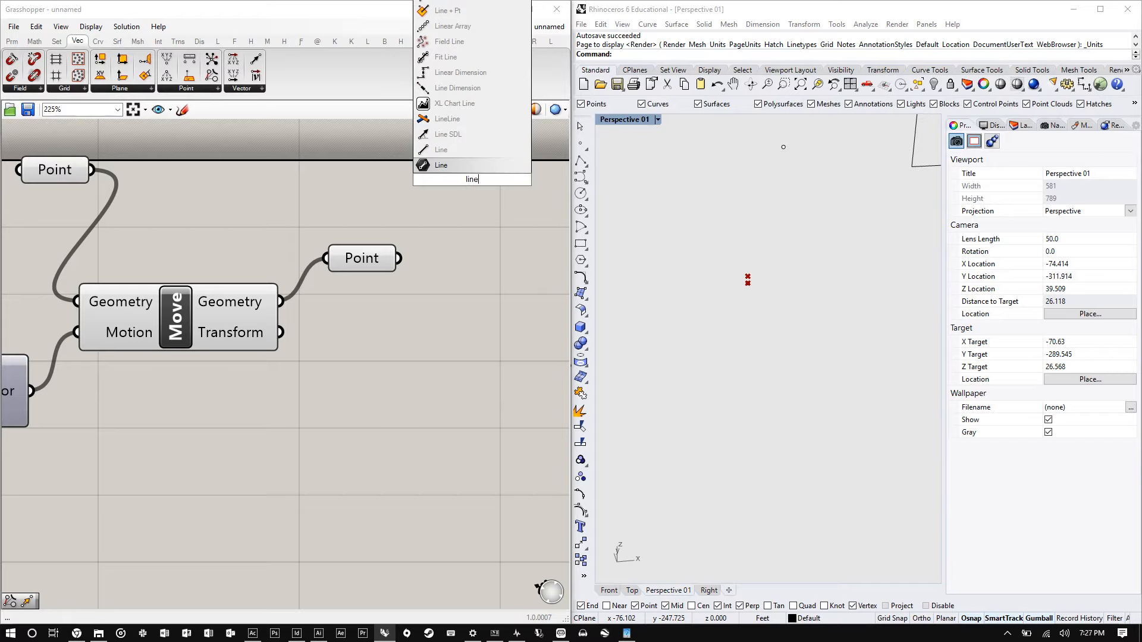
pyautogui.press('Return')
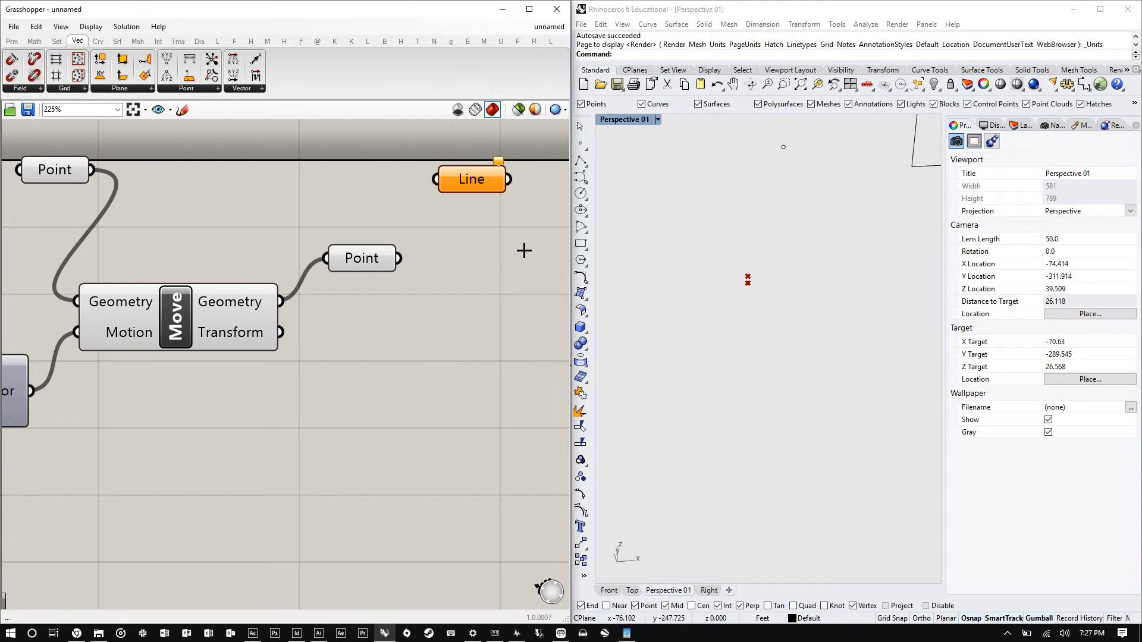
pyautogui.moveTo(481, 168); pyautogui.dragTo(484, 250)
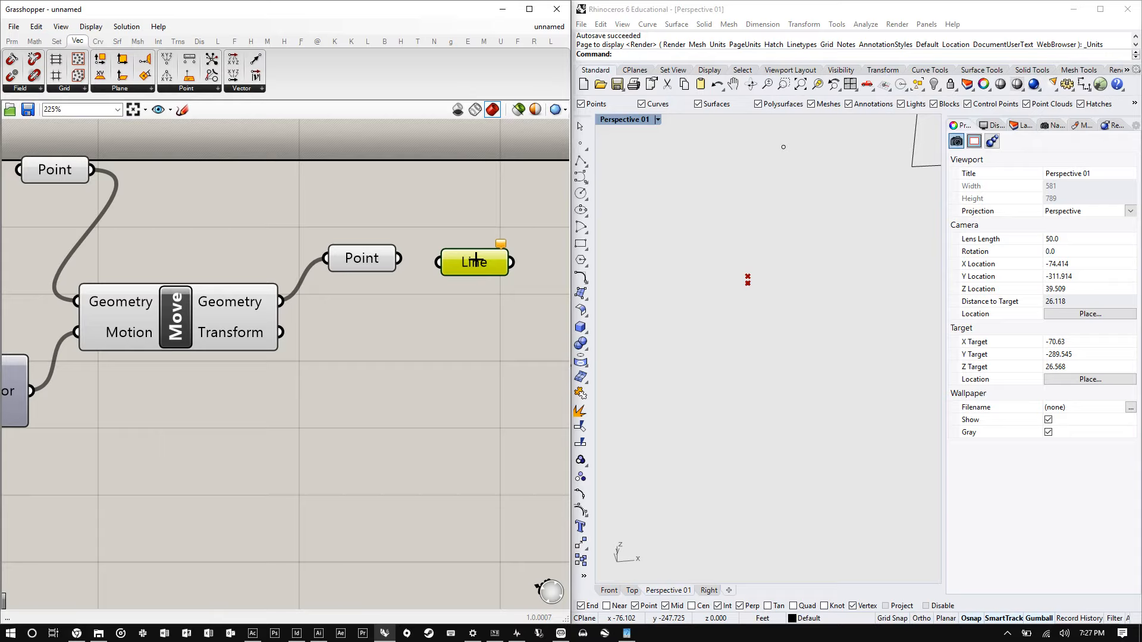
pyautogui.moveTo(475, 260); pyautogui.dragTo(468, 330)
# - Add a two-point Line component with Start Point and End Point inputs via the canvas search
pyautogui.doubleClick(484, 207)
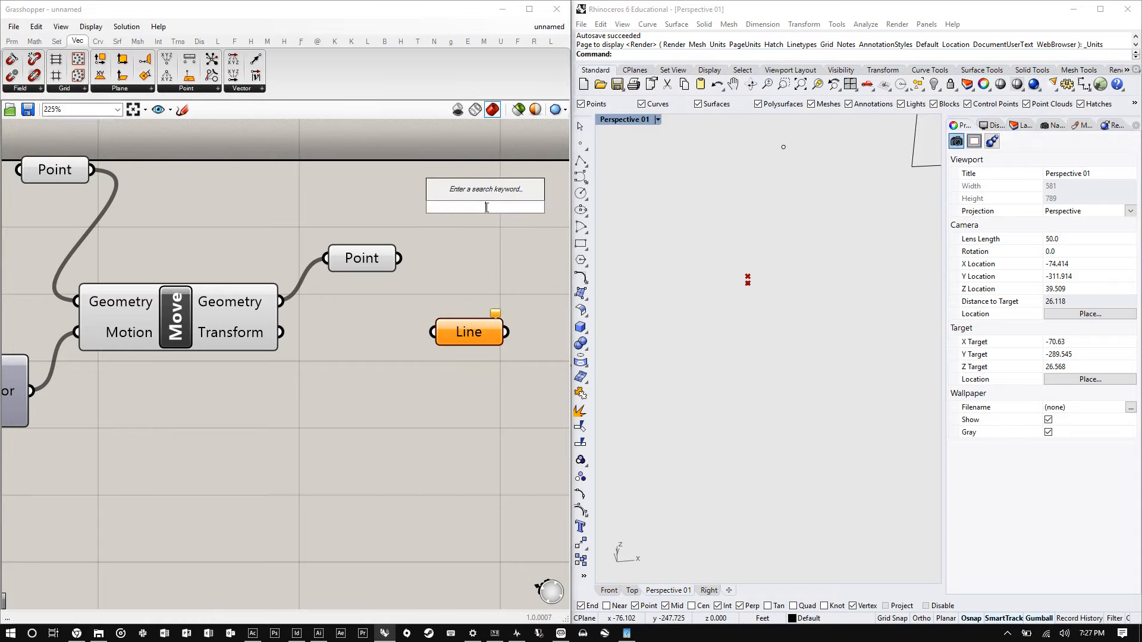
pyautogui.write('line')
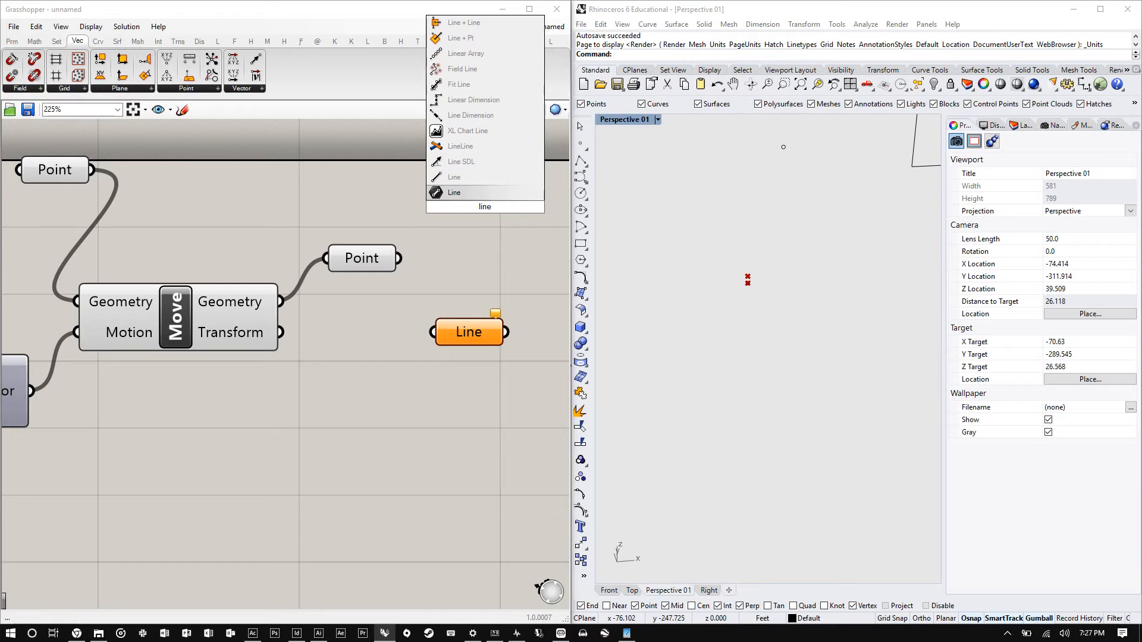
pyautogui.click(470, 192)
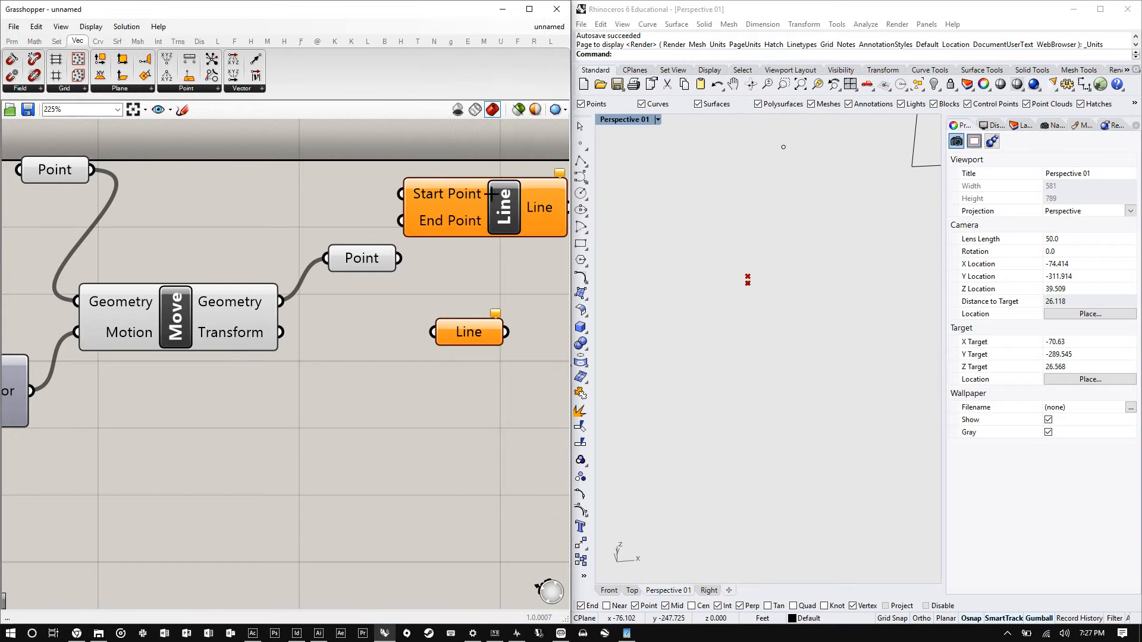
pyautogui.scroll(-3, 283, 245)
pyautogui.scroll(3, 350, 231)
pyautogui.click(433, 221)
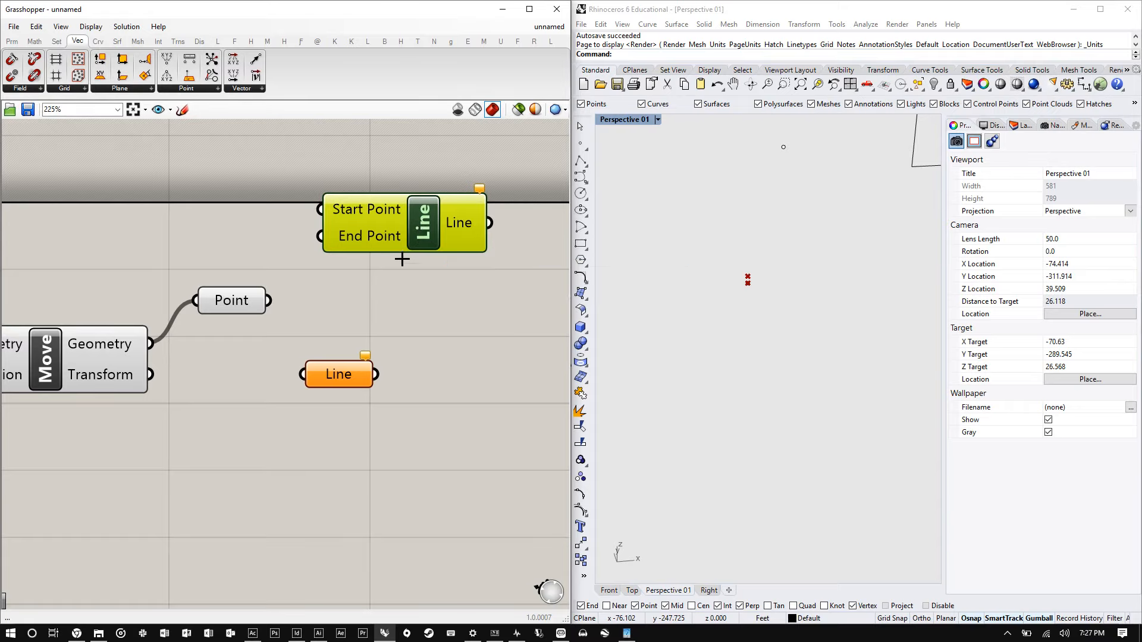
pyautogui.scroll(-3, 393, 285)
pyautogui.scroll(3, 393, 284)
pyautogui.moveTo(406, 266); pyautogui.dragTo(406, 302)
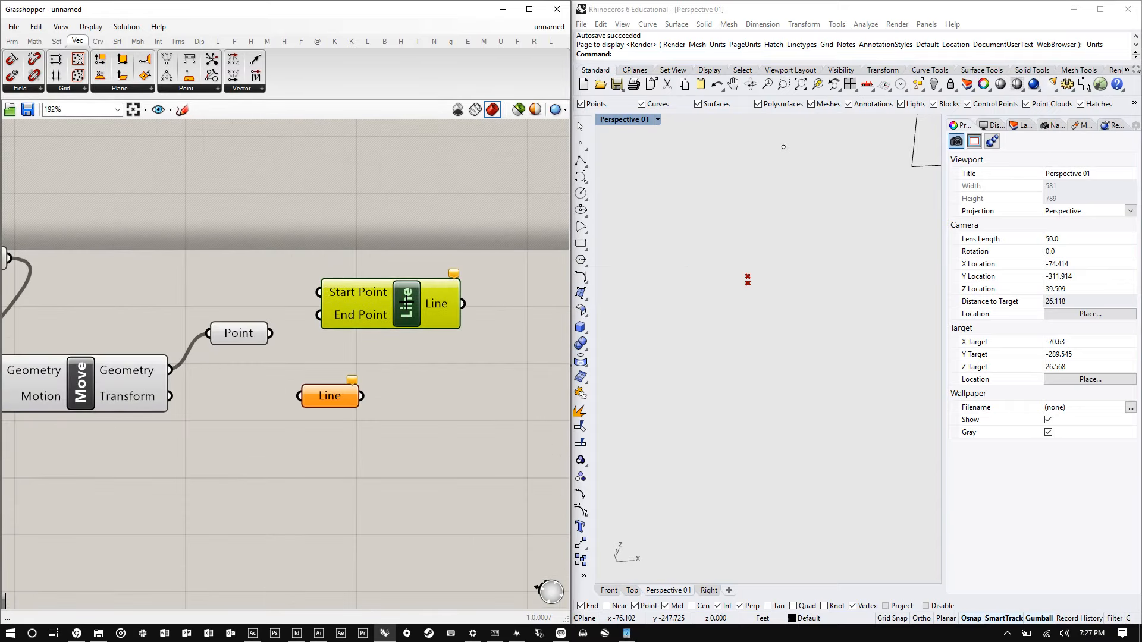
# - Add a Line SDL component via canvas search, then open the Line component's runtime warnings
pyautogui.doubleClick(391, 226)
pyautogui.write('line')
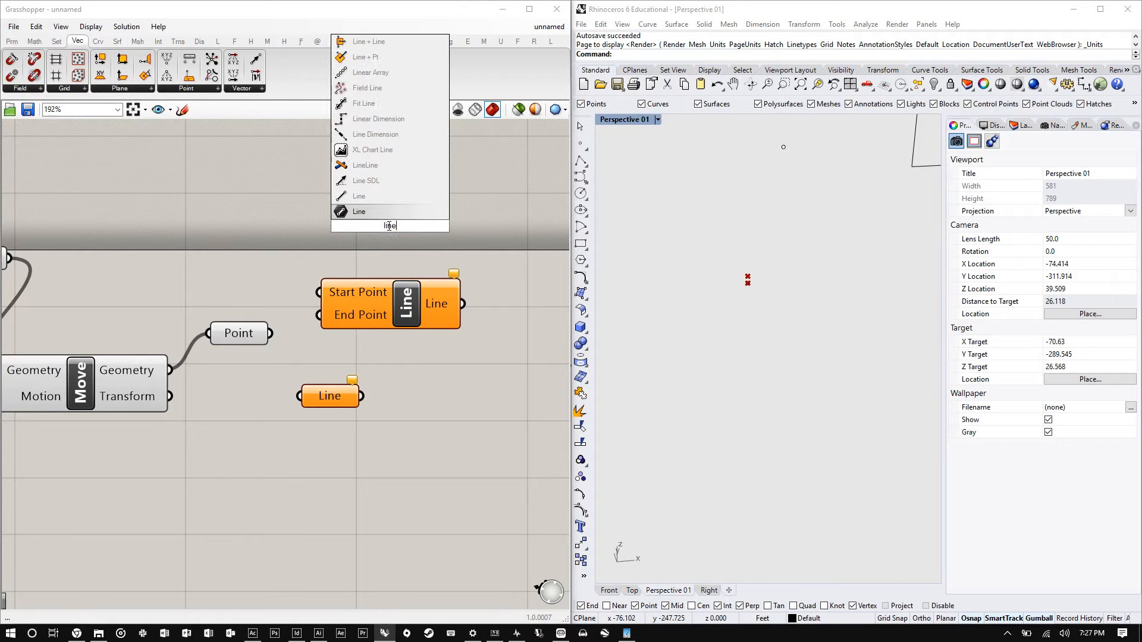
pyautogui.click(387, 181)
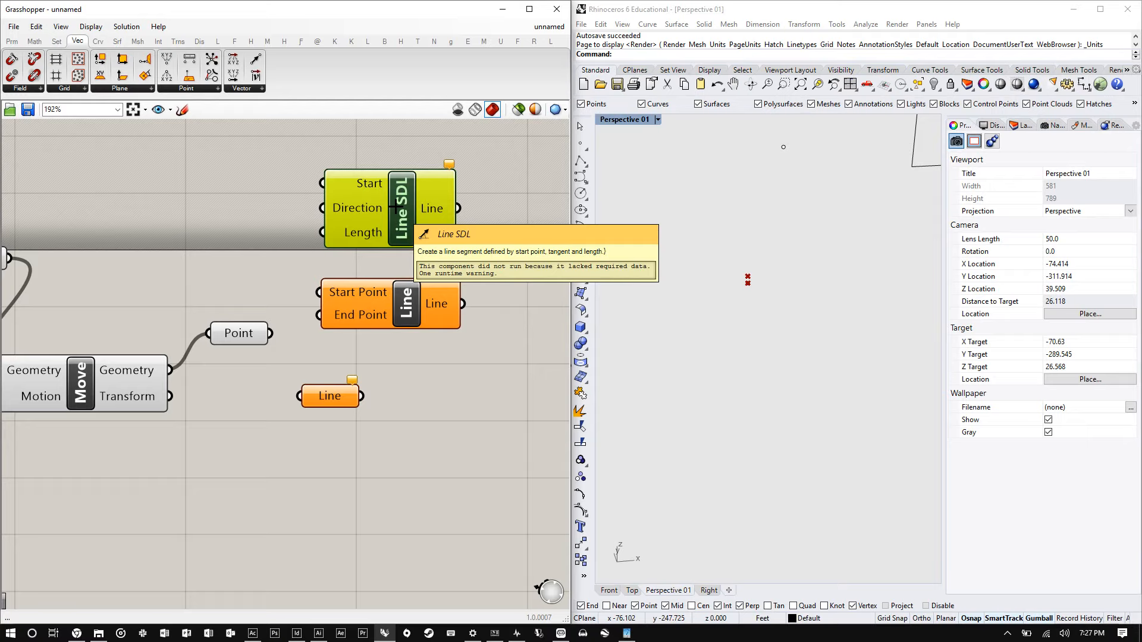
pyautogui.rightClick(404, 307)
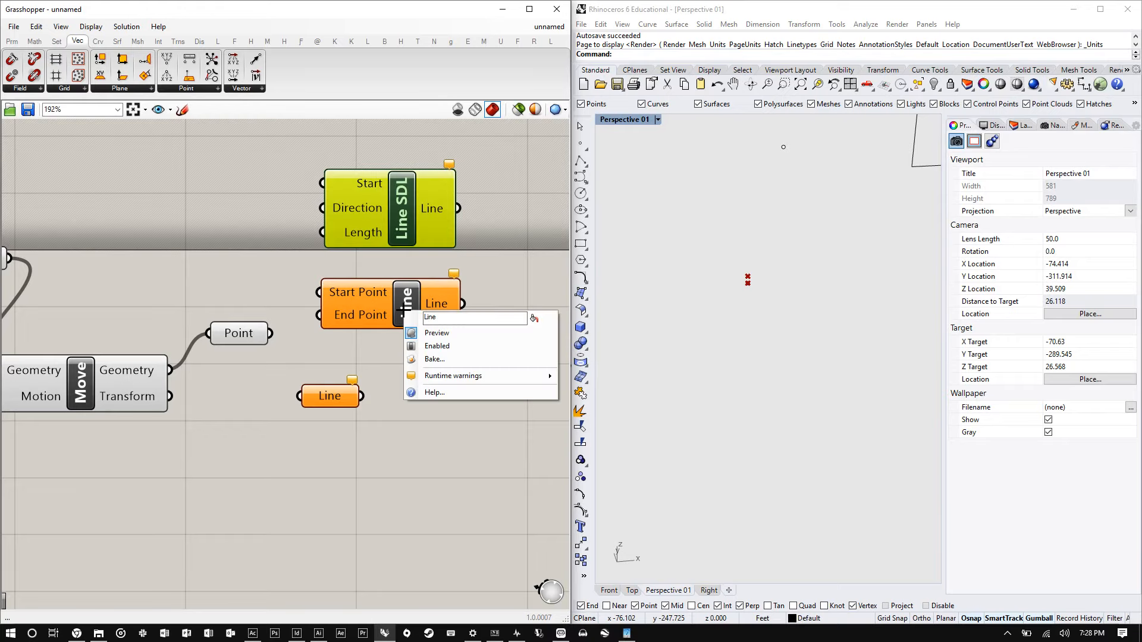
pyautogui.click(397, 372)
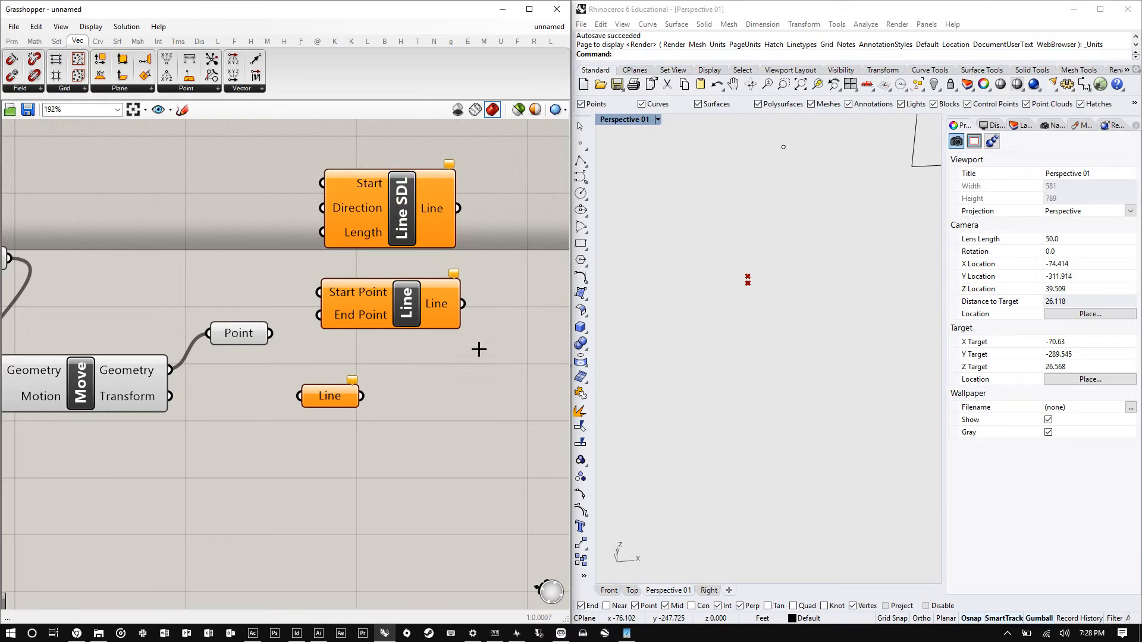
# - Connect the referenced Point to the Line's Start Point and the moved Point to its End Point
pyautogui.scroll(-3, 469, 324)
pyautogui.click(180, 283)
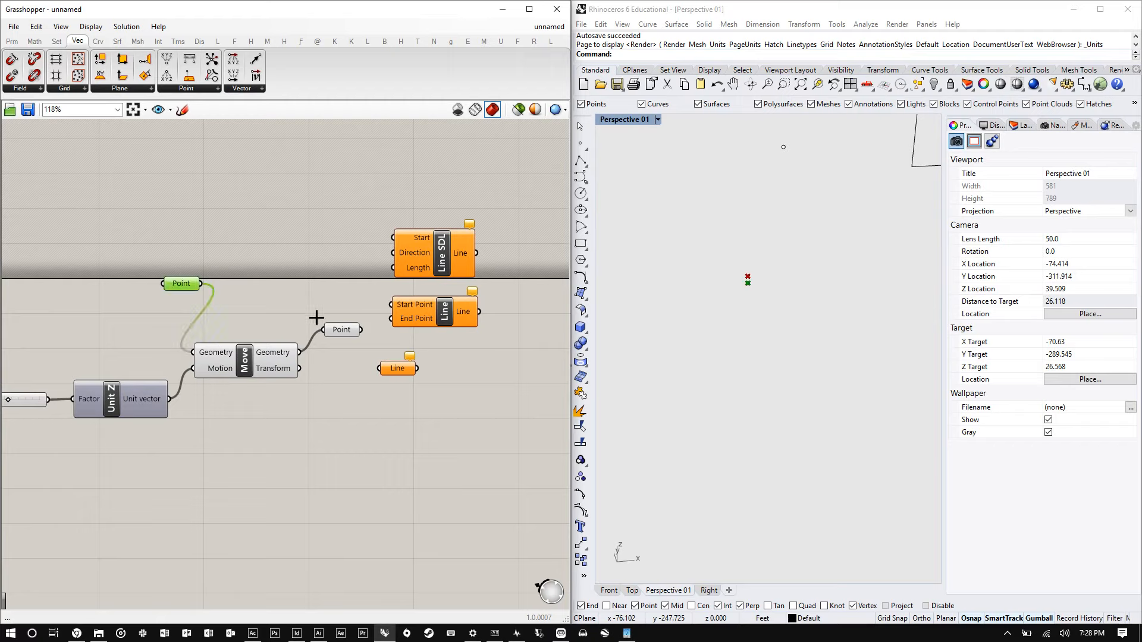
pyautogui.click(332, 324)
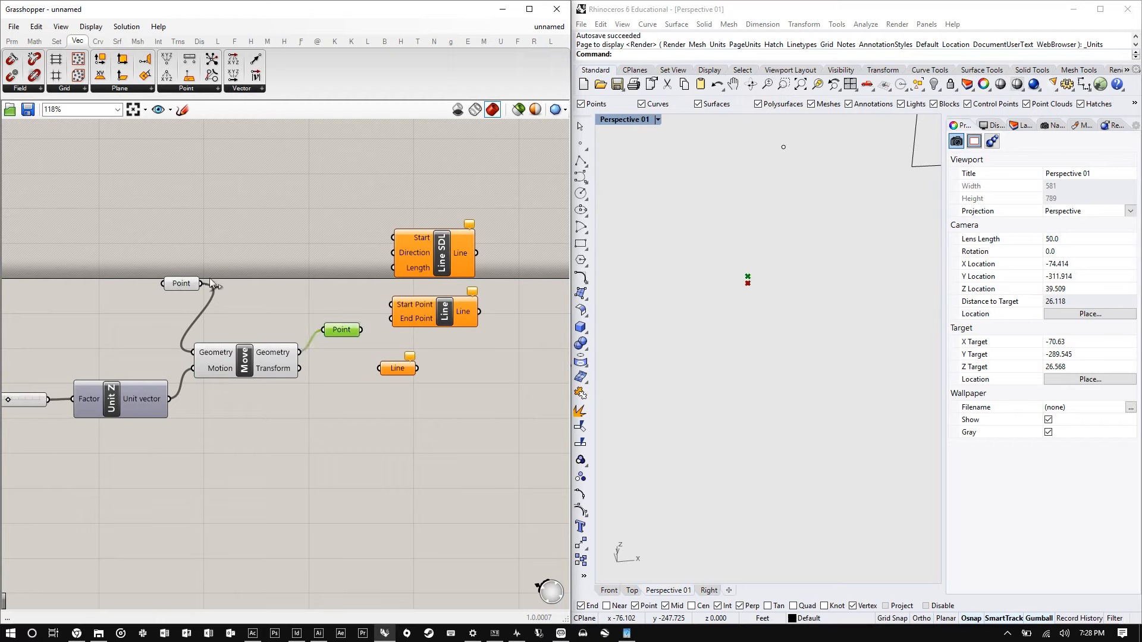
pyautogui.moveTo(202, 284); pyautogui.dragTo(398, 320)
pyautogui.scroll(3, 452, 321)
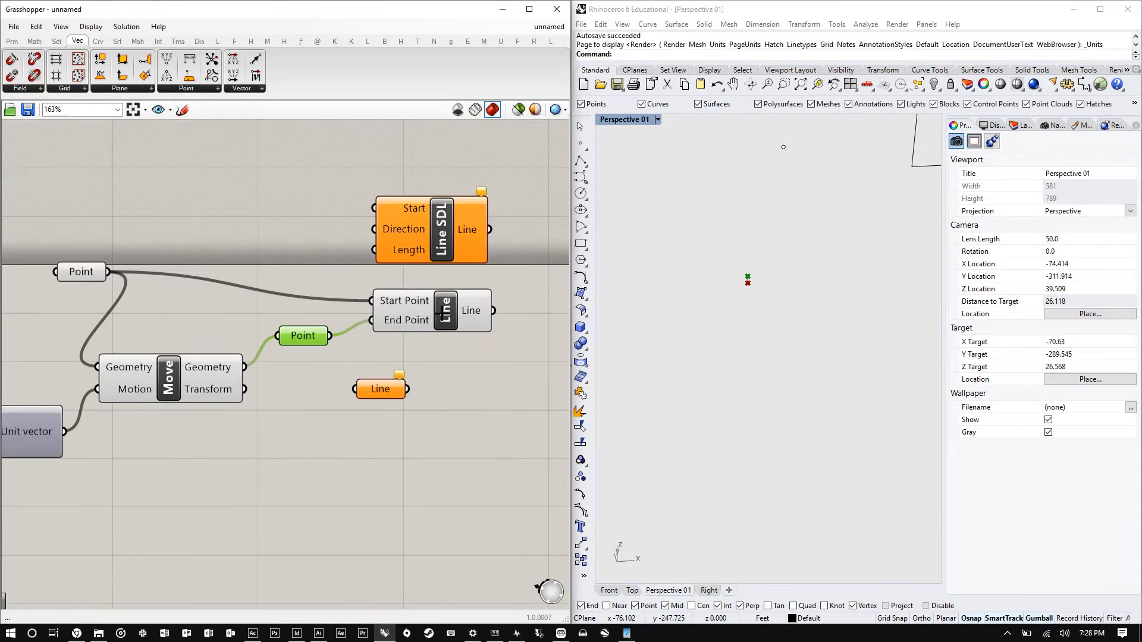
# - Select the Line component and zoom the Rhino viewport to the selected point to view the line
pyautogui.click(454, 315)
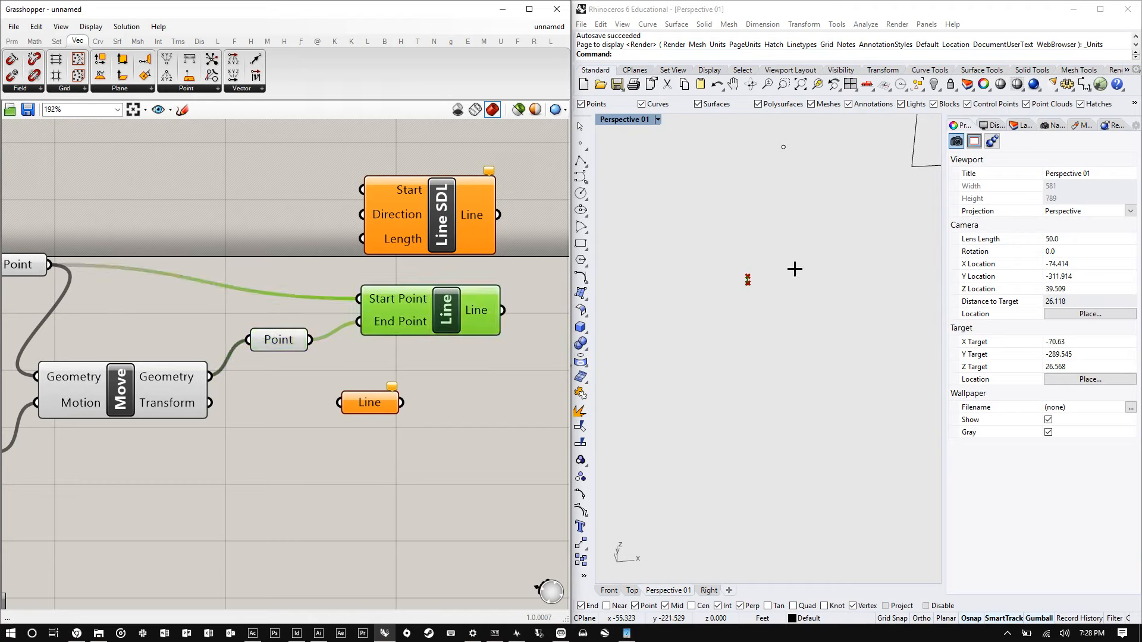
pyautogui.scroll(5, 762, 283)
pyautogui.moveTo(766, 302); pyautogui.dragTo(695, 211)
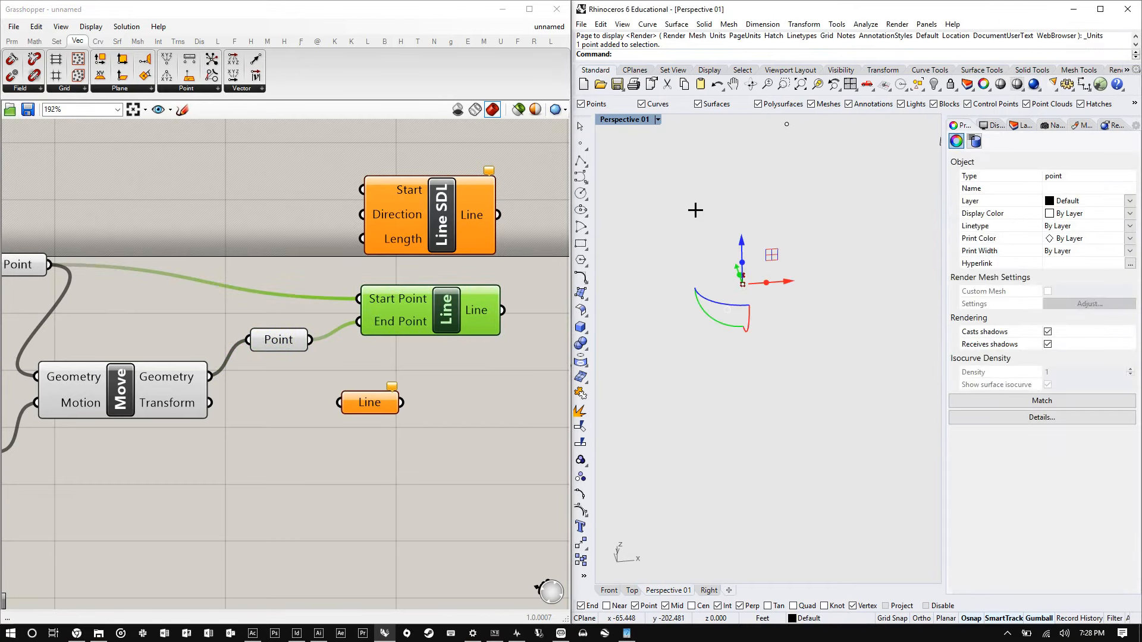
pyautogui.write('ZSA')
pyautogui.press('Return')
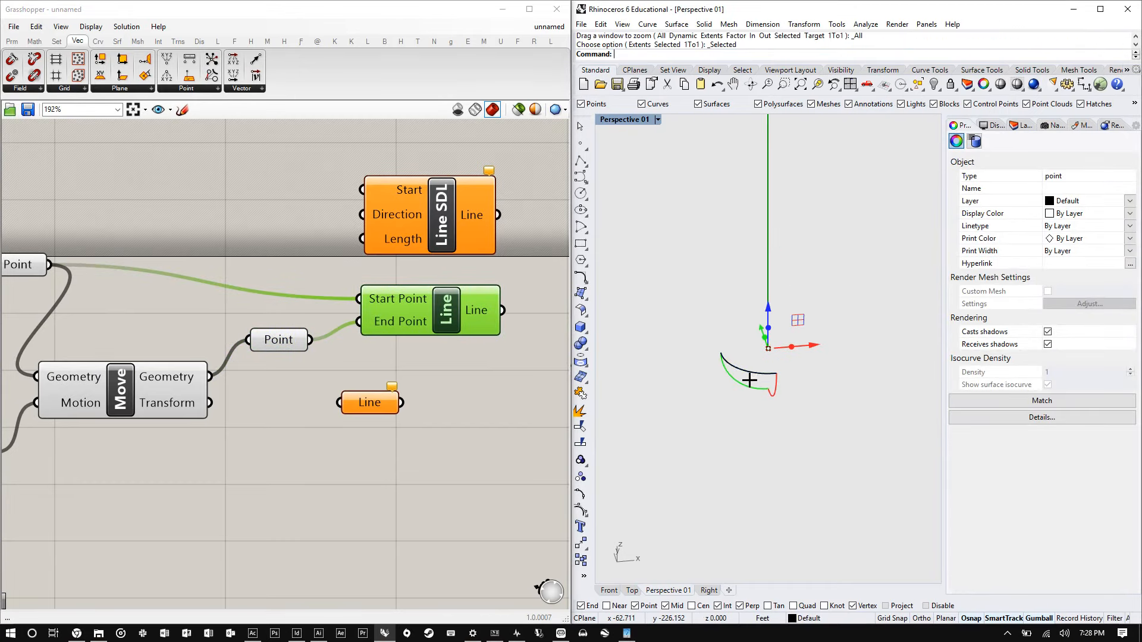
pyautogui.scroll(-3, 749, 379)
pyautogui.scroll(-5, 859, 403)
pyautogui.click(704, 298)
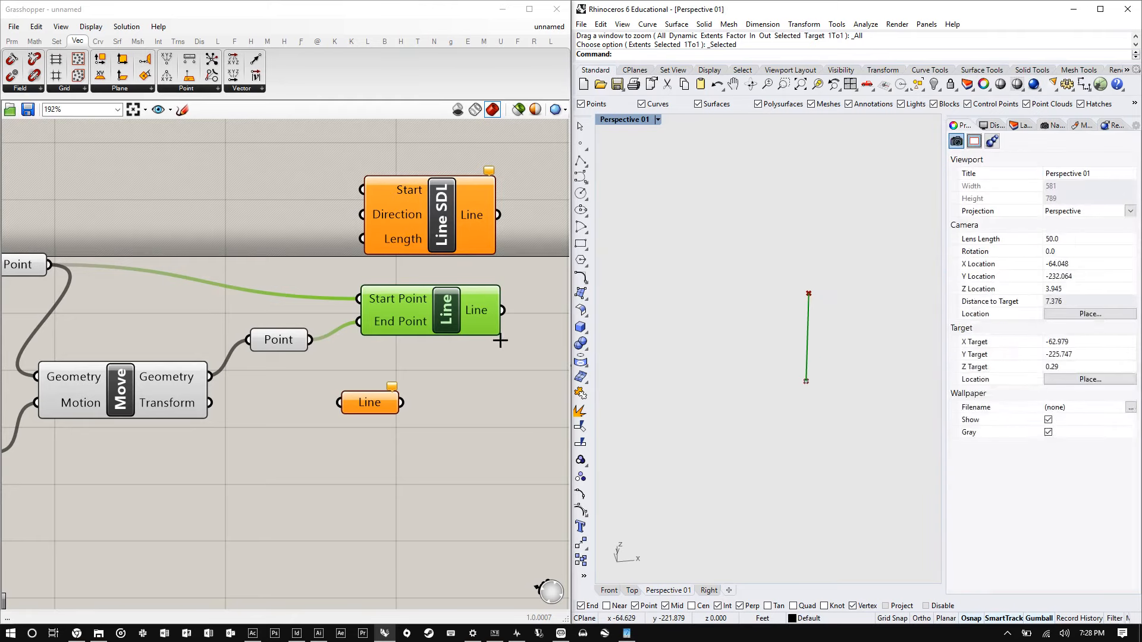
# - Reposition the referenced Point component on the canvas next to the slider chain
pyautogui.scroll(-2, 437, 377)
pyautogui.scroll(-2, 283, 395)
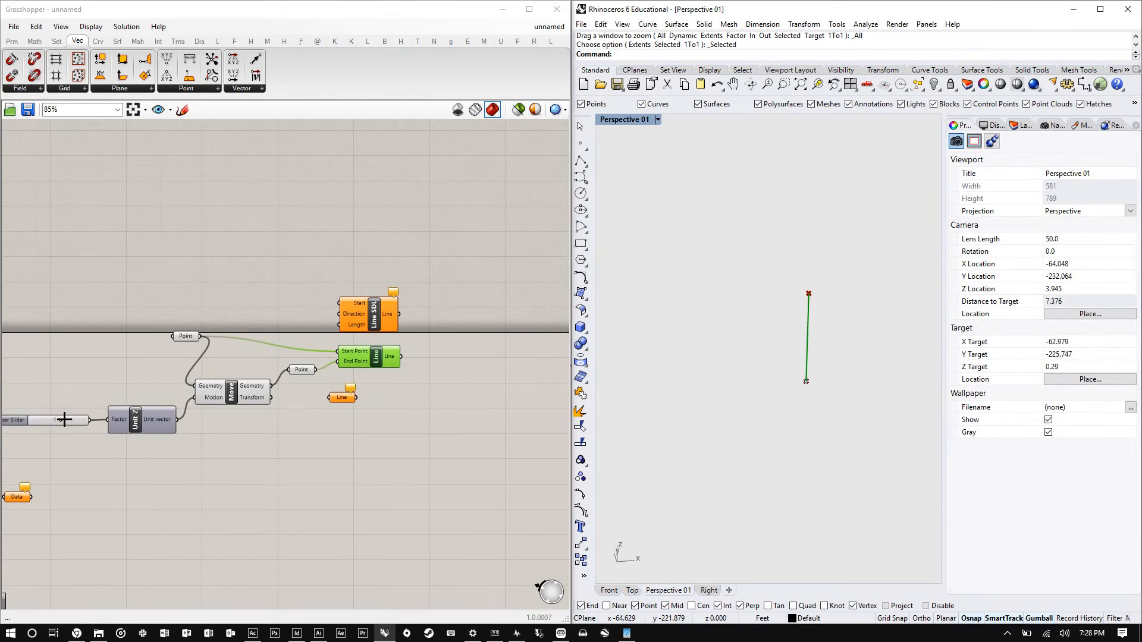
pyautogui.moveTo(64, 420)
pyautogui.mouseDown()
pyautogui.moveTo(74, 420)
pyautogui.moveTo(60, 421)
pyautogui.mouseUp()
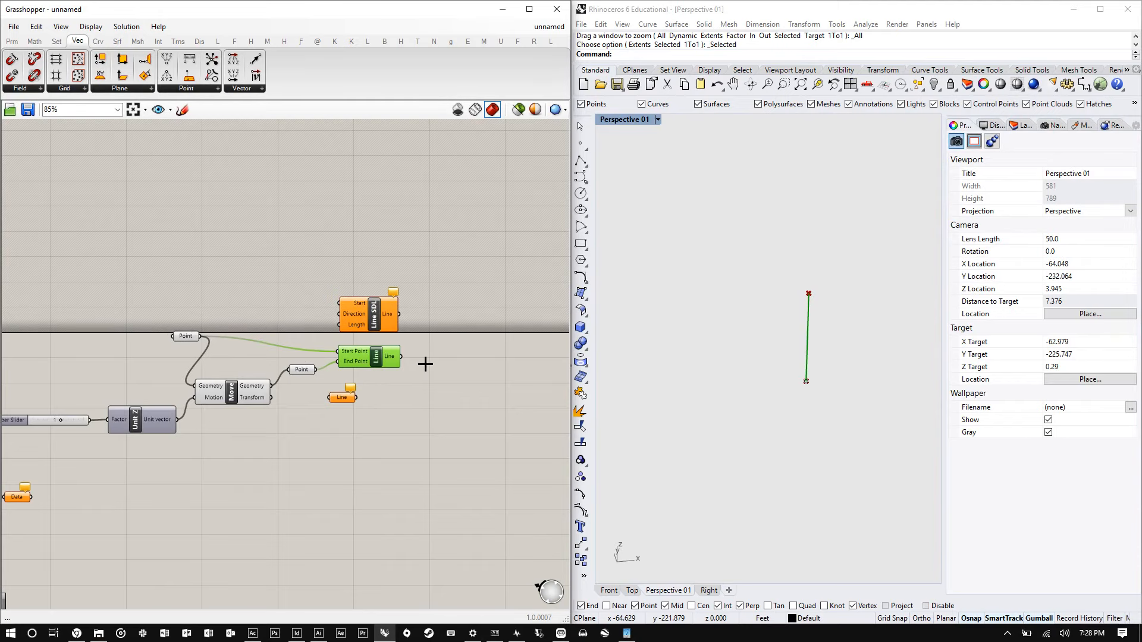
pyautogui.scroll(-1, 426, 362)
pyautogui.scroll(-1, 366, 395)
pyautogui.scroll(2, 390, 381)
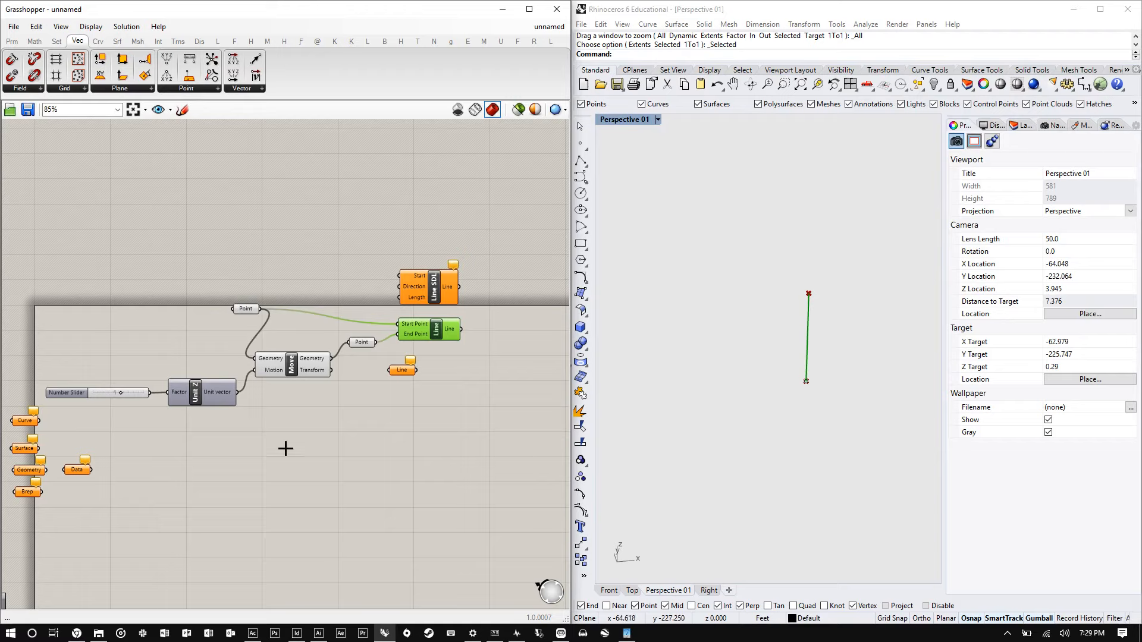
pyautogui.moveTo(254, 315); pyautogui.dragTo(169, 320)
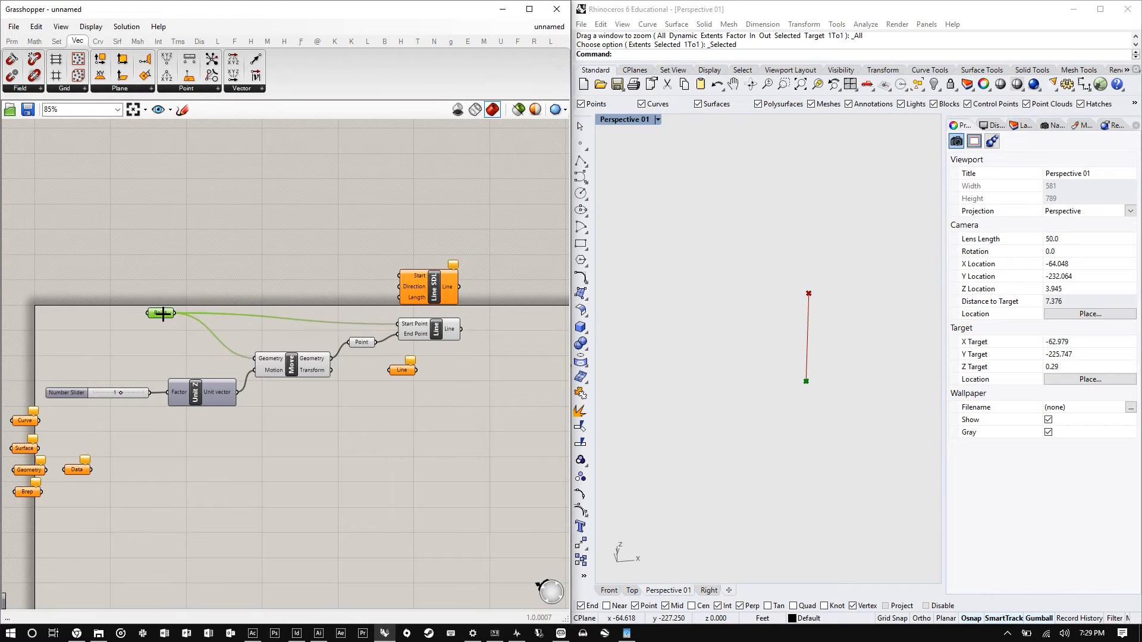
pyautogui.scroll(-15, 744, 358)
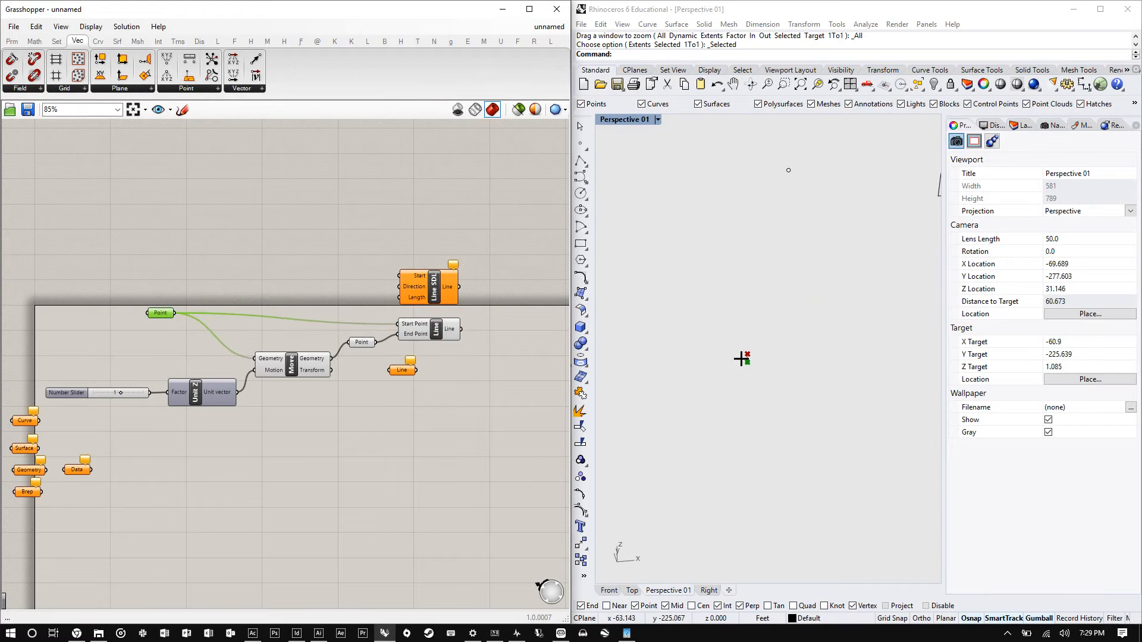
# - Set the slider driving Unit Z to 10
pyautogui.scroll(-5, 745, 361)
pyautogui.scroll(3, 140, 395)
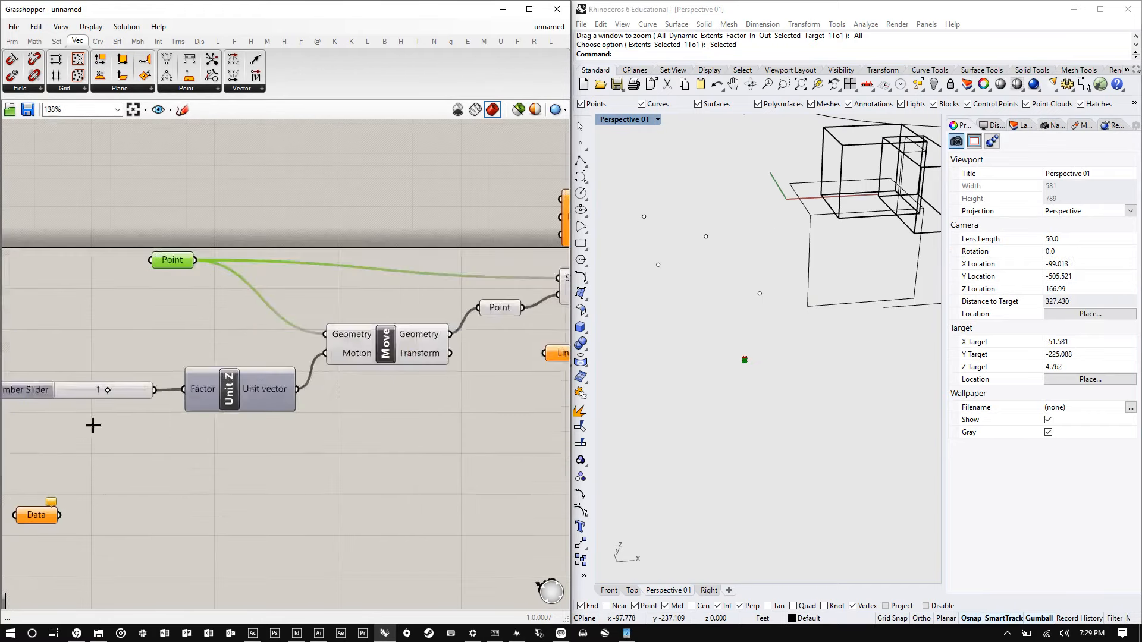
pyautogui.moveTo(107, 392); pyautogui.dragTo(473, 385)
pyautogui.scroll(-1, 663, 351)
# - Reference five Rhino points into the Point component with Set Multiple Points, then clear the Rhino selection
pyautogui.moveTo(752, 382); pyautogui.dragTo(628, 206)
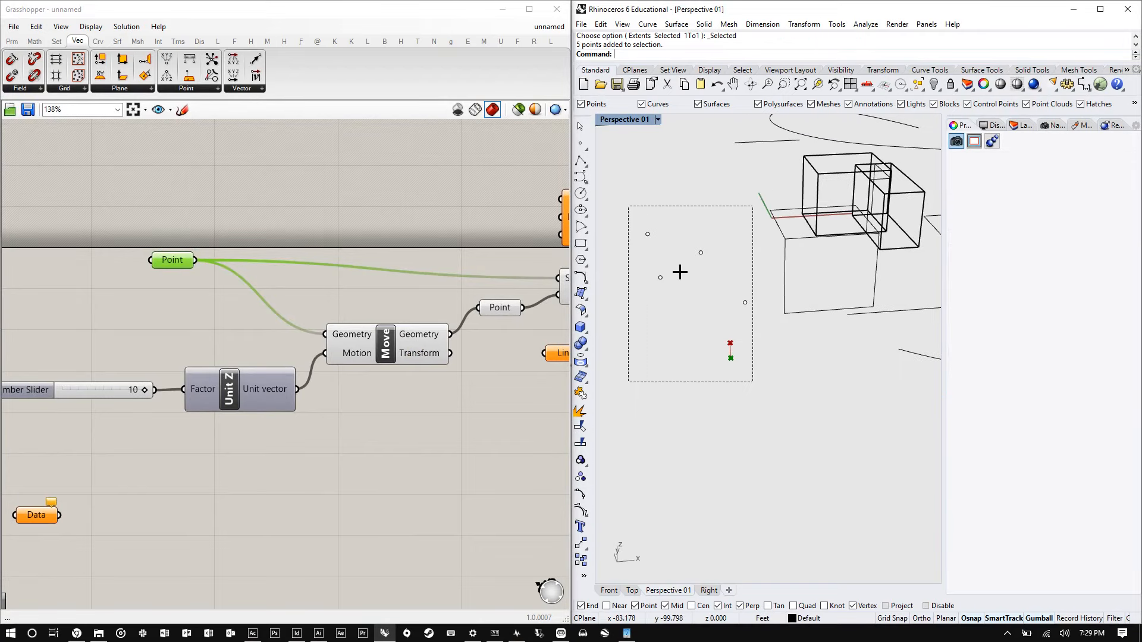
pyautogui.rightClick(164, 260)
pyautogui.click(257, 434)
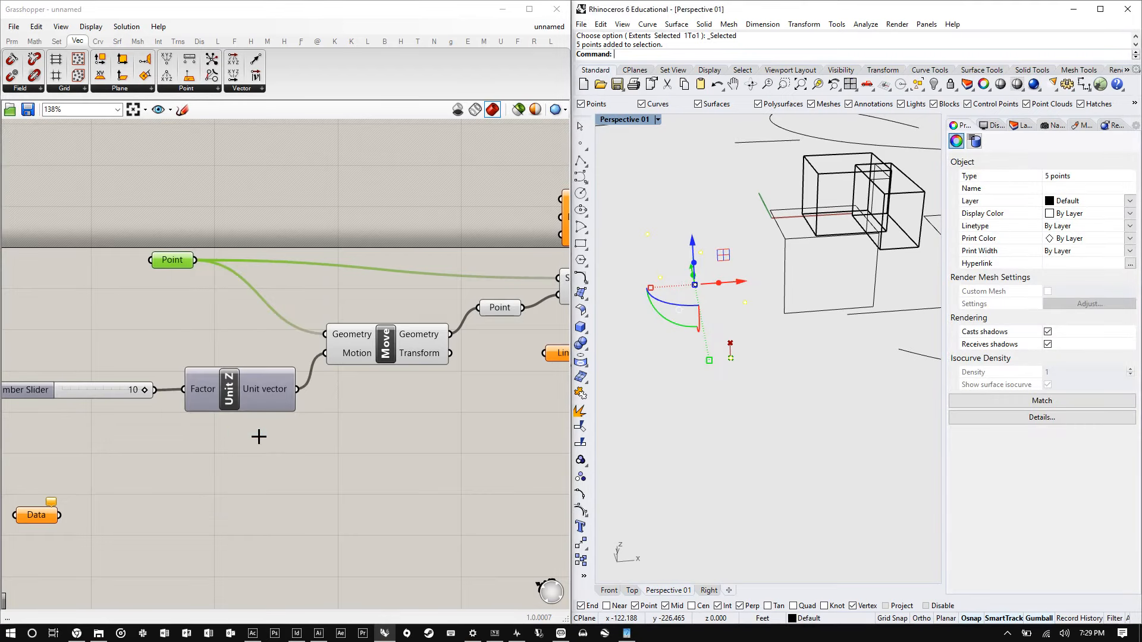
pyautogui.click(752, 406)
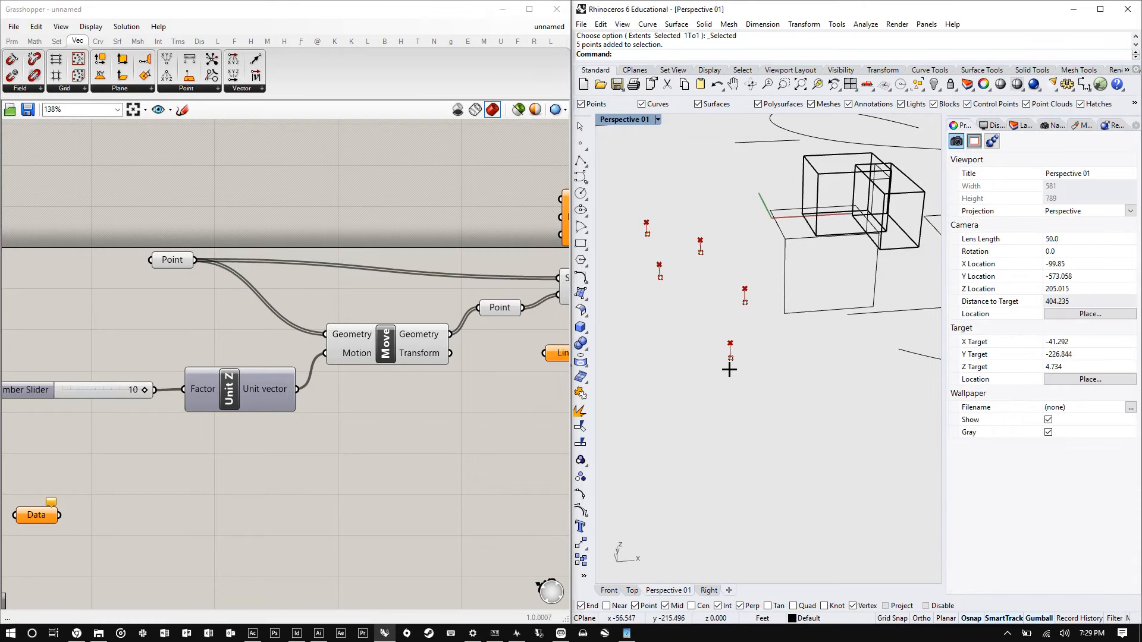
# - Test the Unit Z slider at -10 and restore it to 10
pyautogui.moveTo(144, 390)
pyautogui.mouseDown()
pyautogui.moveTo(51, 395)
pyautogui.moveTo(191, 394)
pyautogui.moveTo(238, 378)
pyautogui.moveTo(140, 388)
pyautogui.mouseUp()
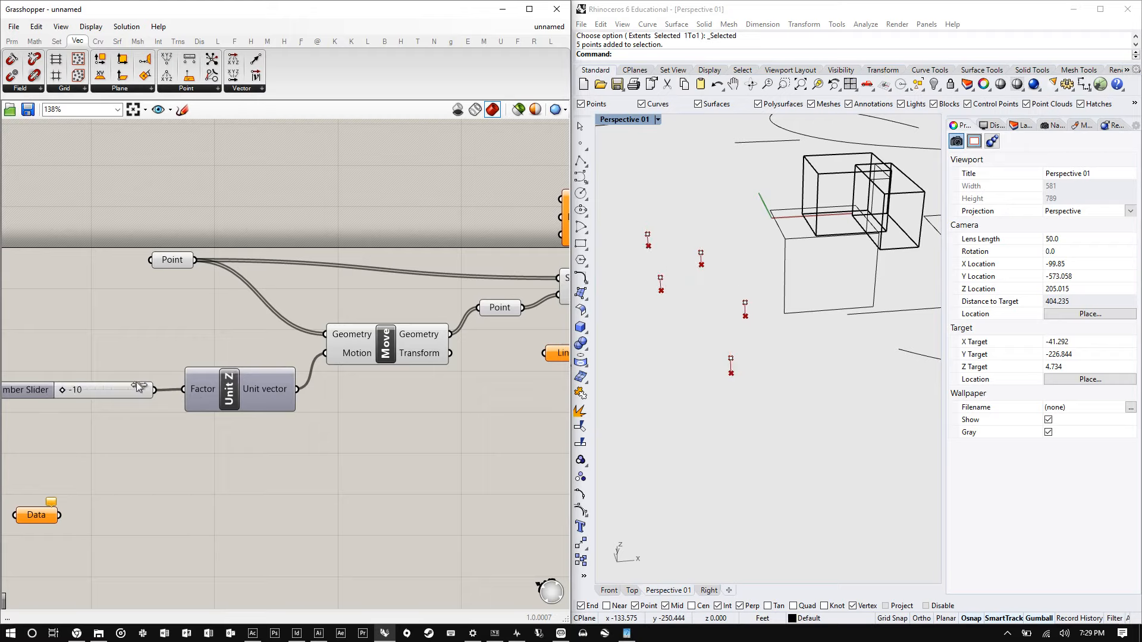
pyautogui.moveTo(72, 396); pyautogui.dragTo(390, 378)
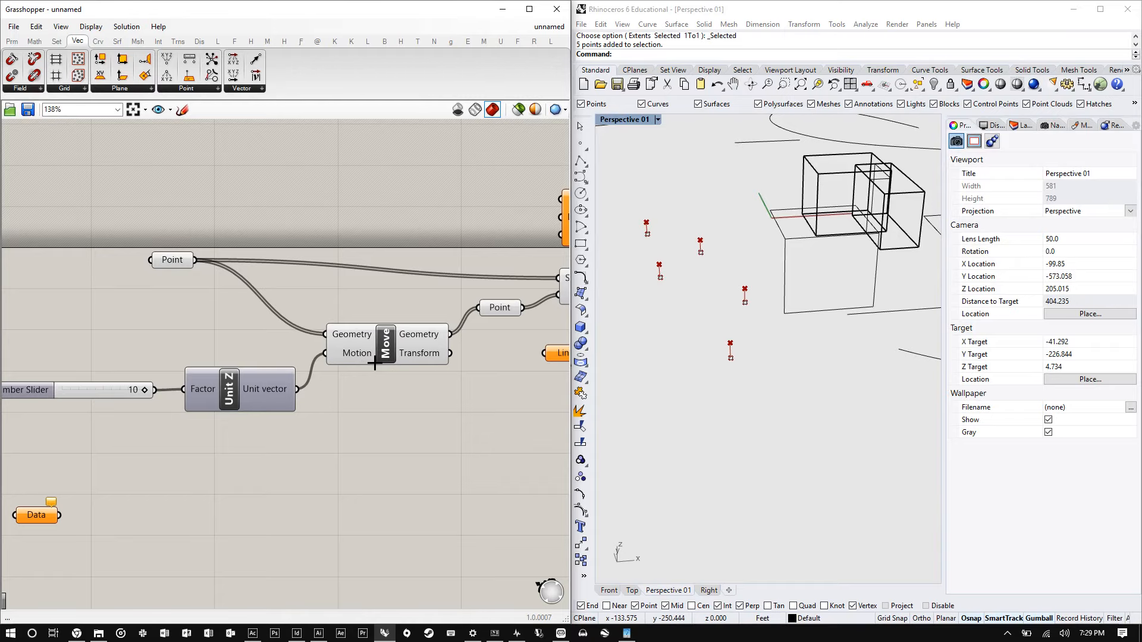
pyautogui.scroll(-6, 245, 313)
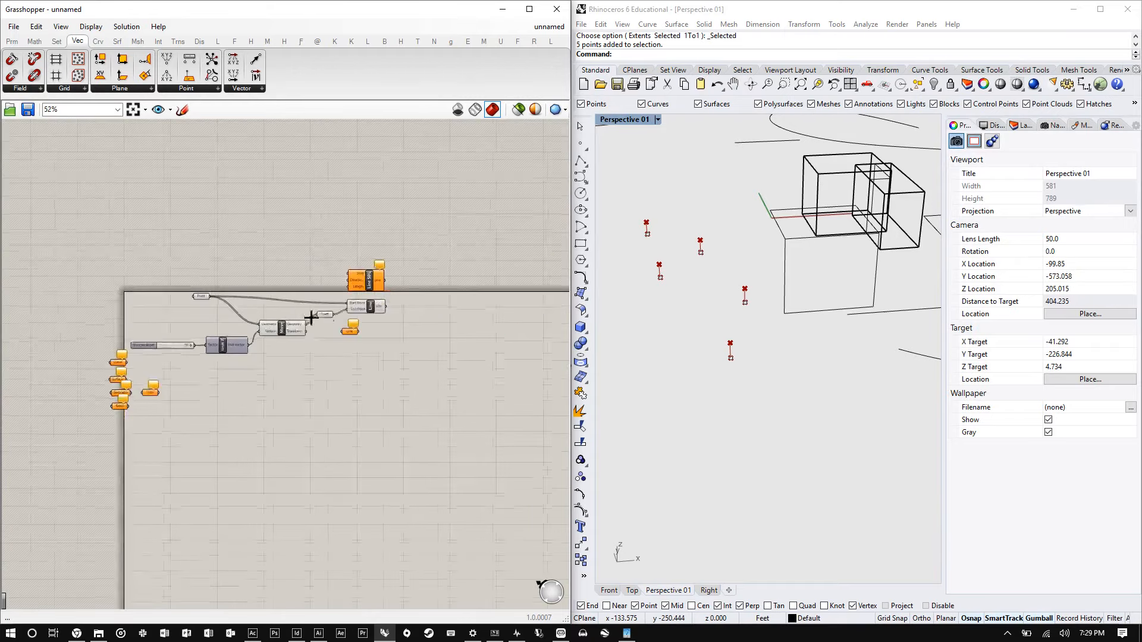
pyautogui.scroll(5, 347, 330)
pyautogui.moveTo(406, 271); pyautogui.dragTo(401, 257)
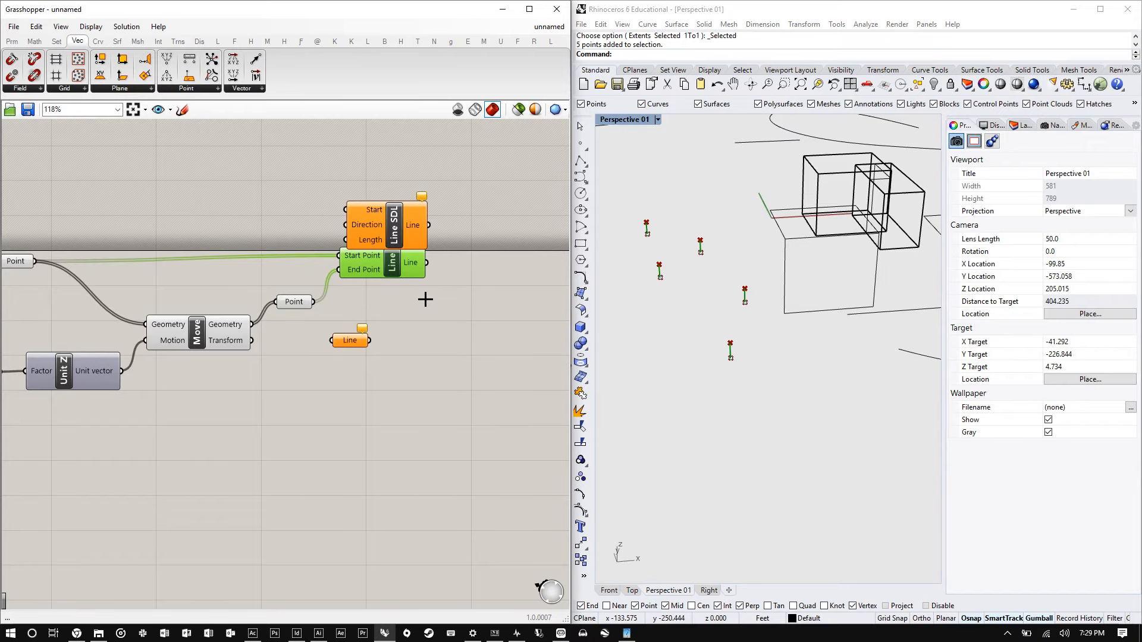
pyautogui.scroll(-2, 425, 300)
pyautogui.scroll(1, 301, 306)
pyautogui.moveTo(400, 273); pyautogui.dragTo(402, 276)
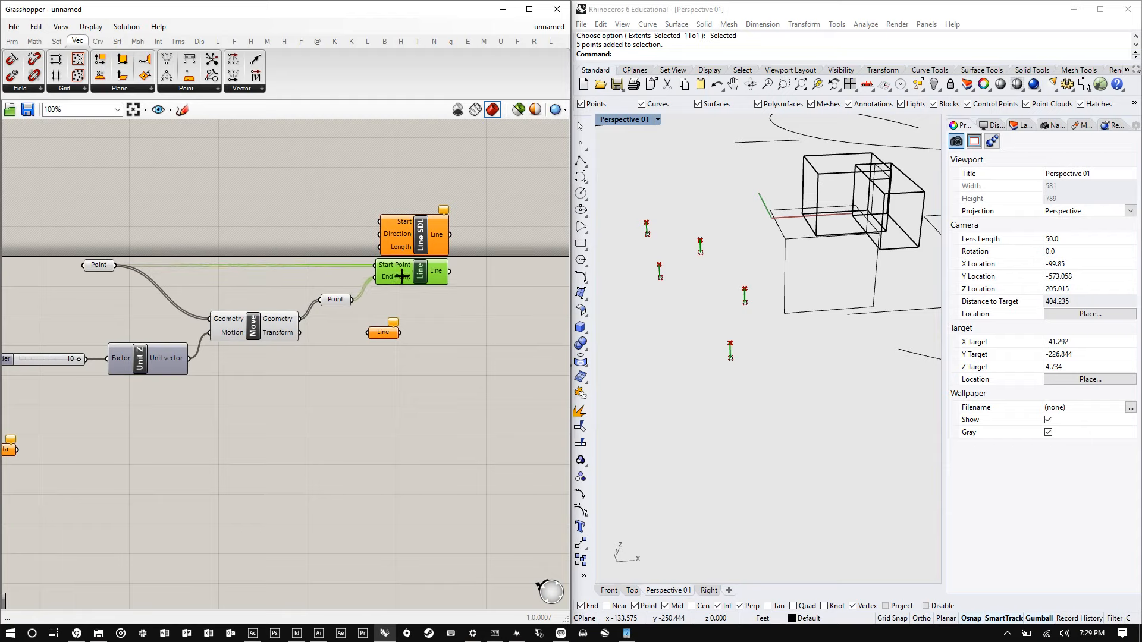
pyautogui.click(446, 299)
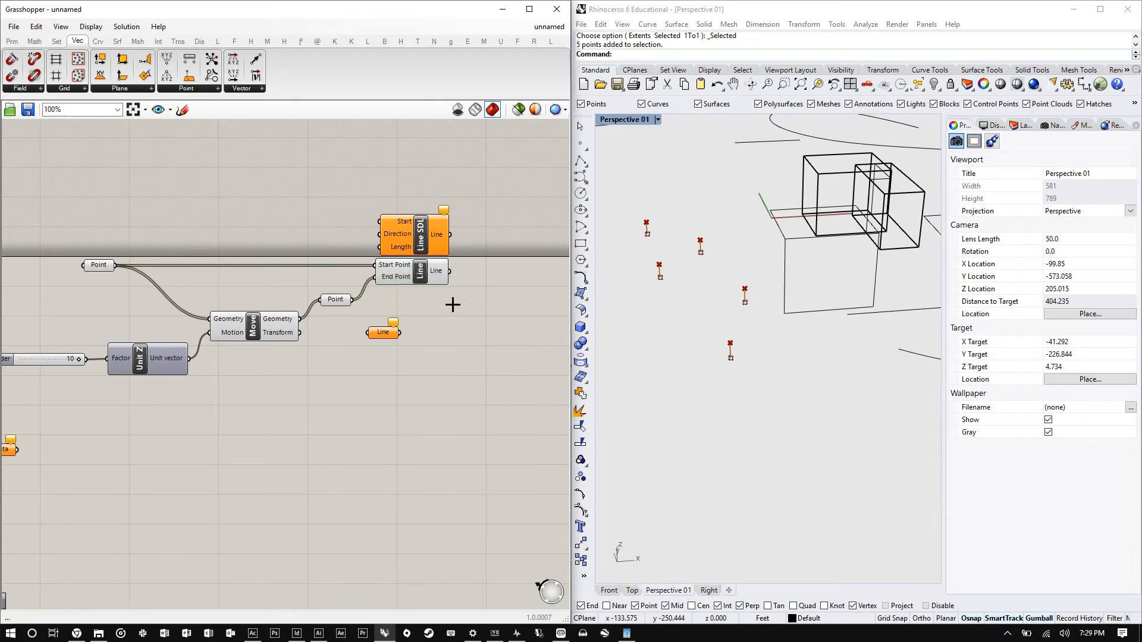
pyautogui.moveTo(426, 270); pyautogui.dragTo(421, 272)
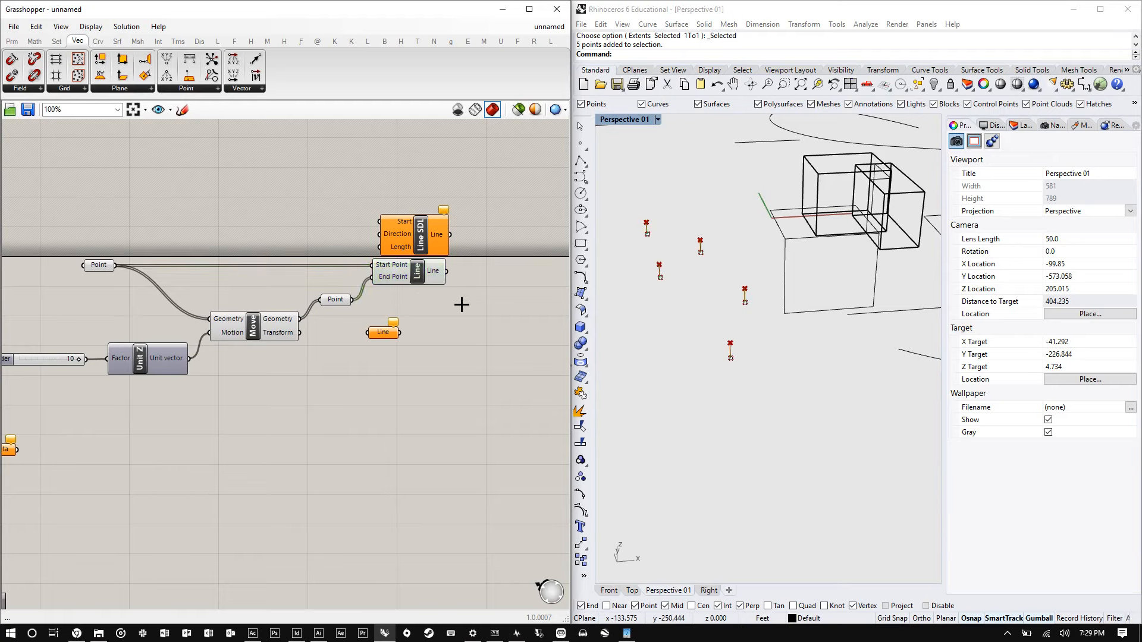
# - Try to add another Line SDL component through canvas search
pyautogui.doubleClick(463, 304)
pyautogui.write('line')
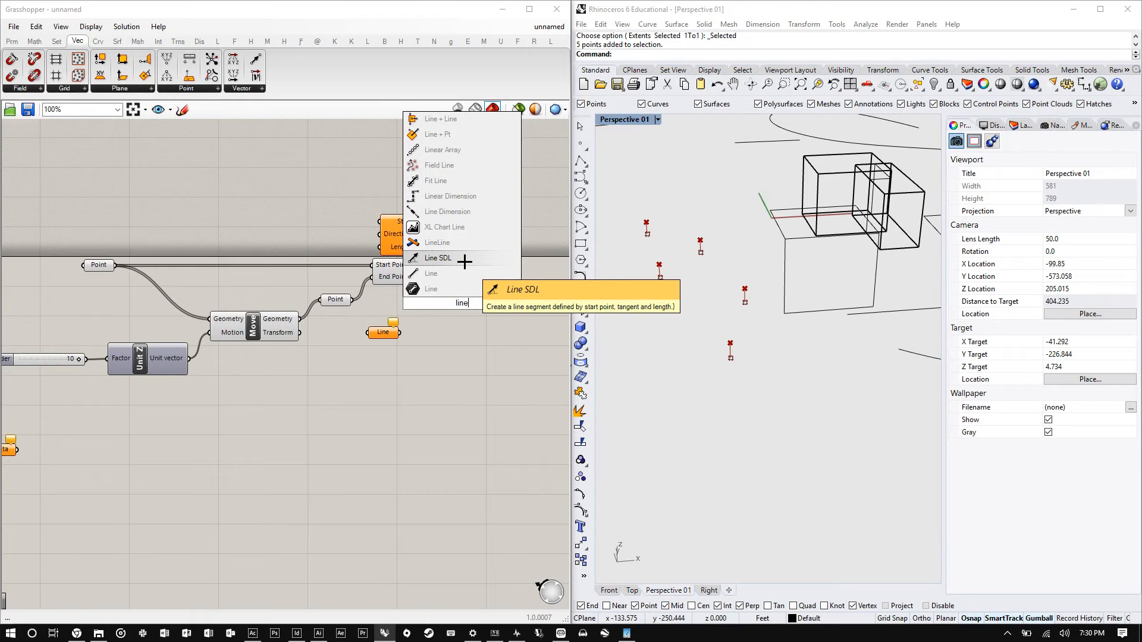
pyautogui.click(465, 262)
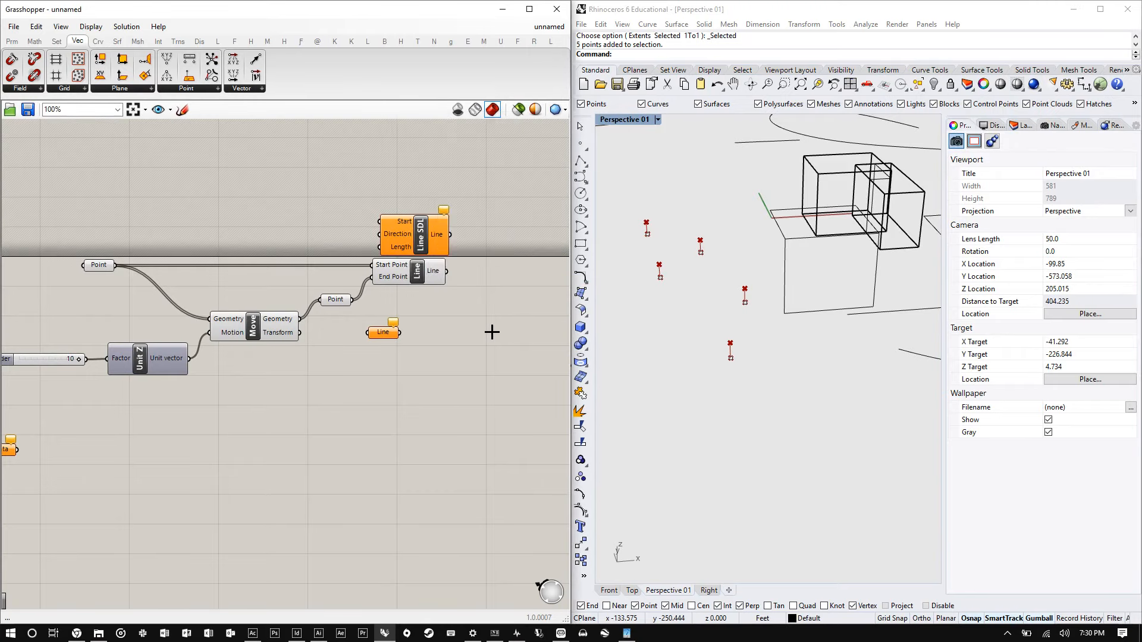
# - Rearrange the Line parameter and the Line SDL component on the canvas
pyautogui.scroll(-3, 327, 298)
pyautogui.scroll(-7, 707, 343)
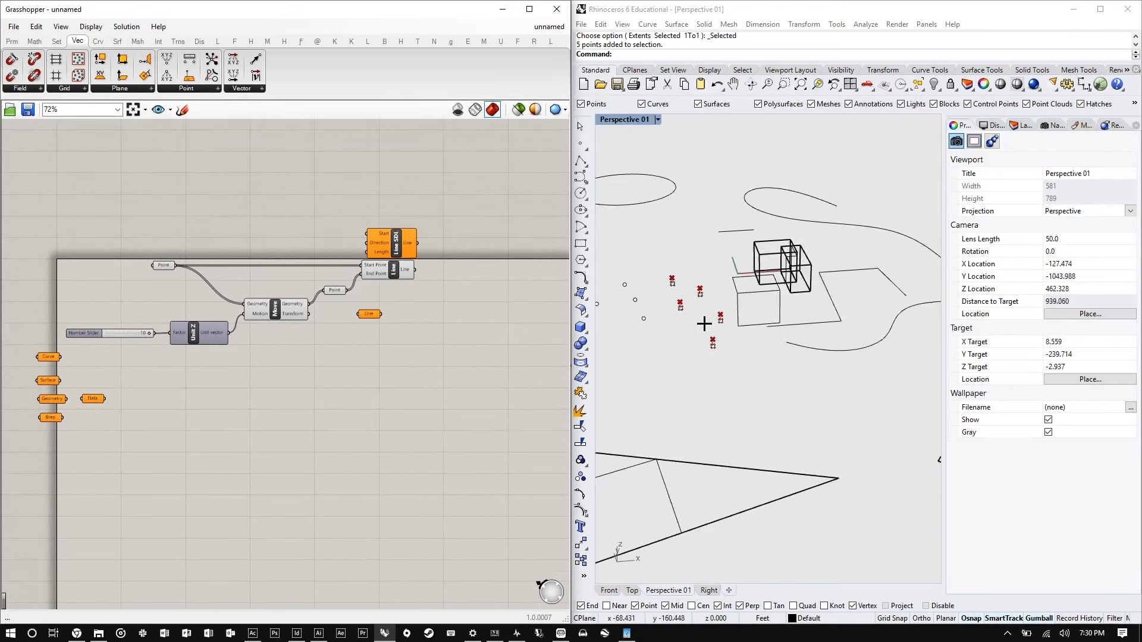
pyautogui.scroll(7, 711, 329)
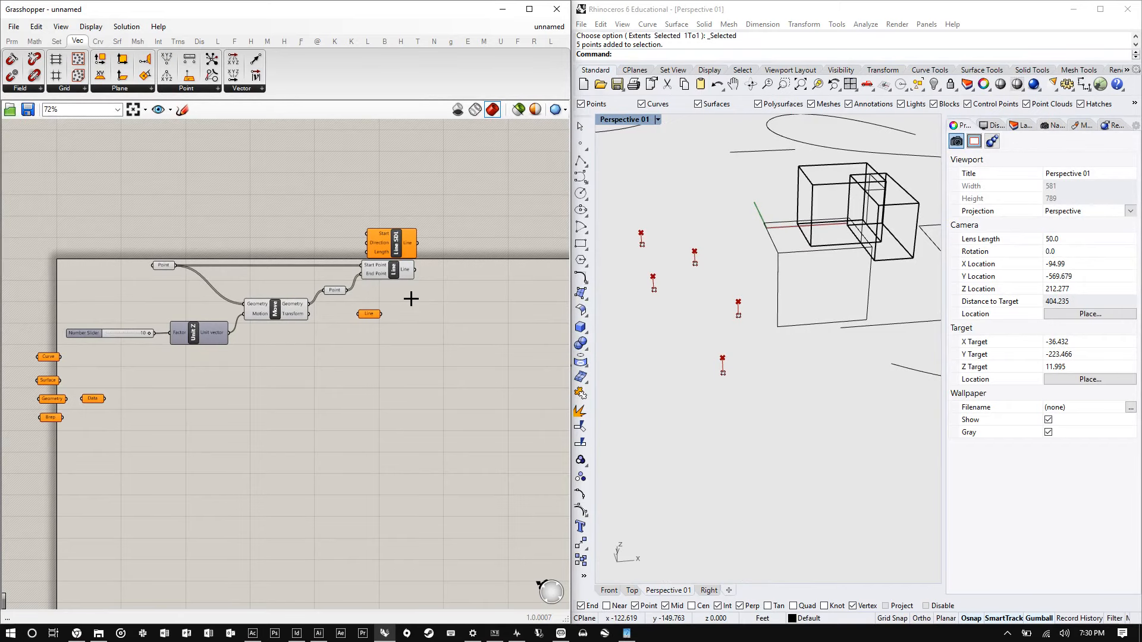
pyautogui.scroll(2, 410, 295)
pyautogui.scroll(5, 454, 279)
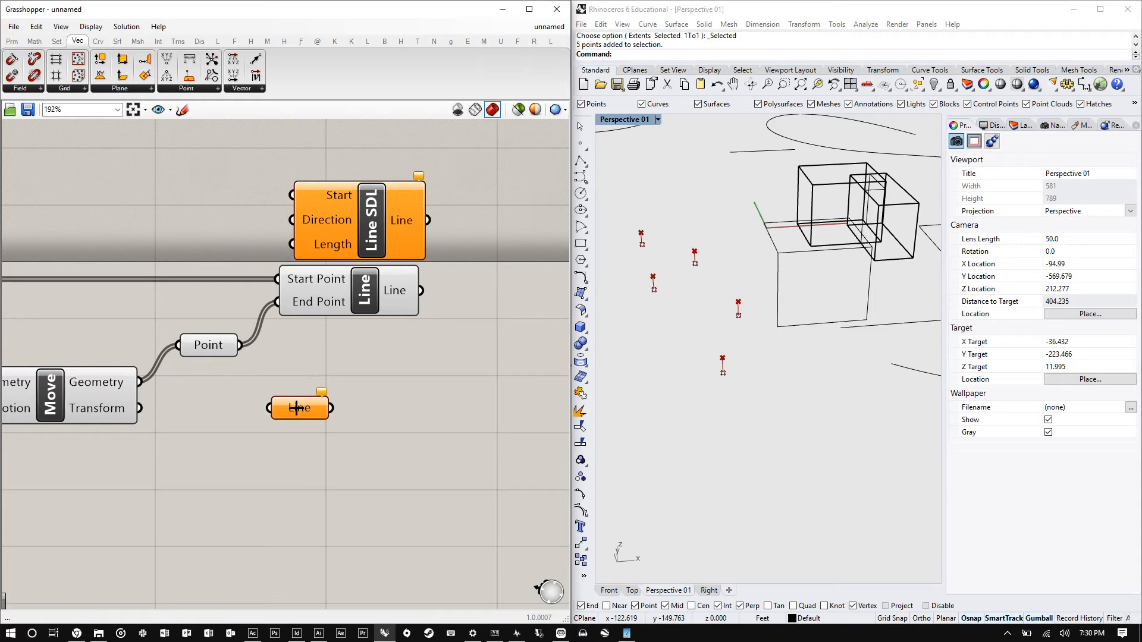
pyautogui.moveTo(295, 409); pyautogui.dragTo(338, 367)
pyautogui.moveTo(356, 202); pyautogui.dragTo(348, 163)
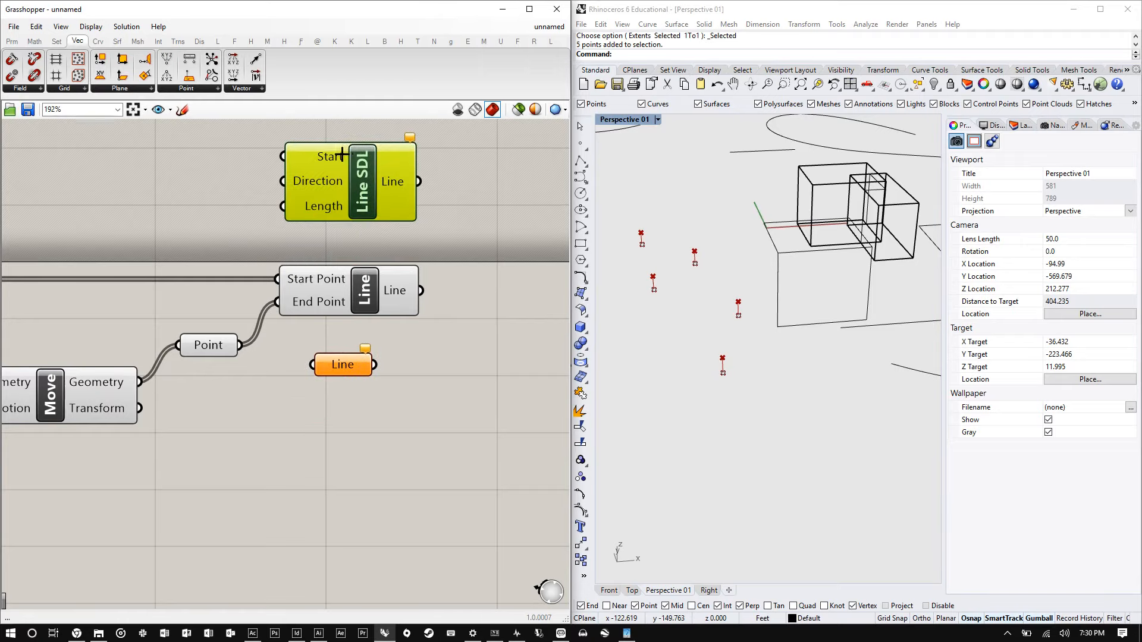
# - Connect the referenced Point to the Line SDL component's Start input
pyautogui.scroll(-5, 350, 261)
pyautogui.scroll(2, 179, 292)
pyautogui.moveTo(188, 296); pyautogui.dragTo(482, 232)
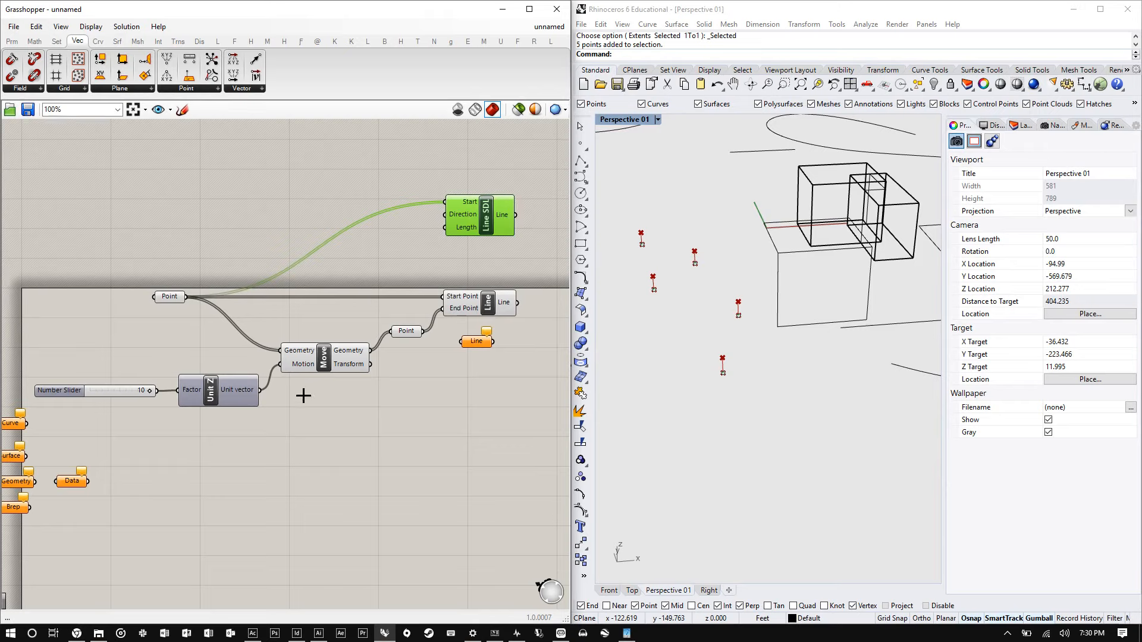
# - Add a Unit Y component via canvas search and connect its vector to the Line SDL's Direction input
pyautogui.click(336, 252)
pyautogui.doubleClick(336, 252)
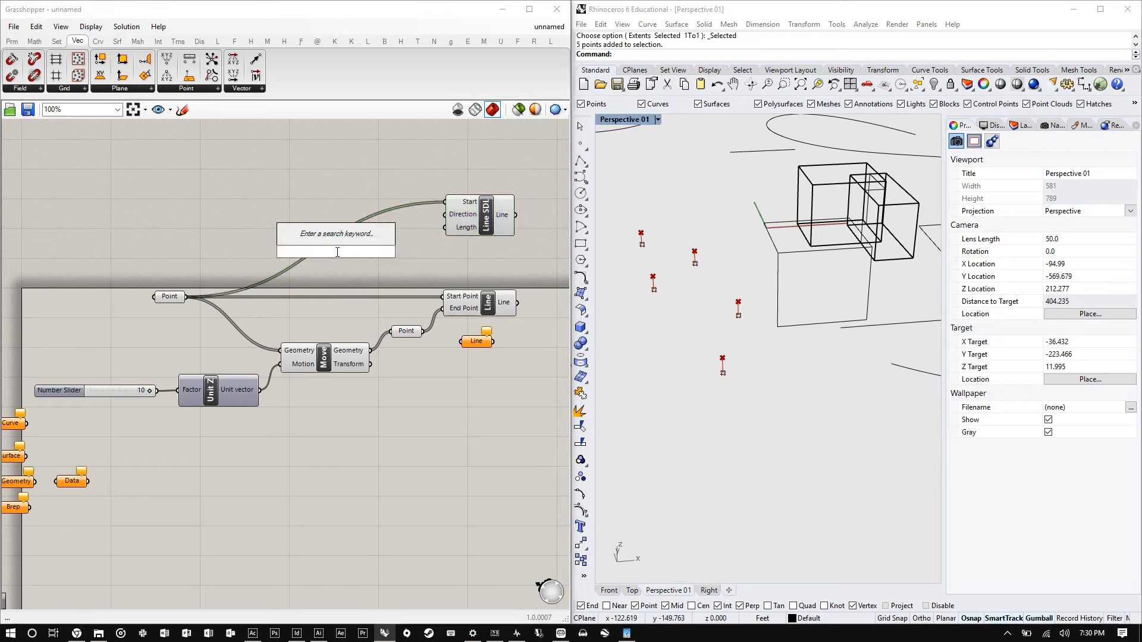
pyautogui.write('unit')
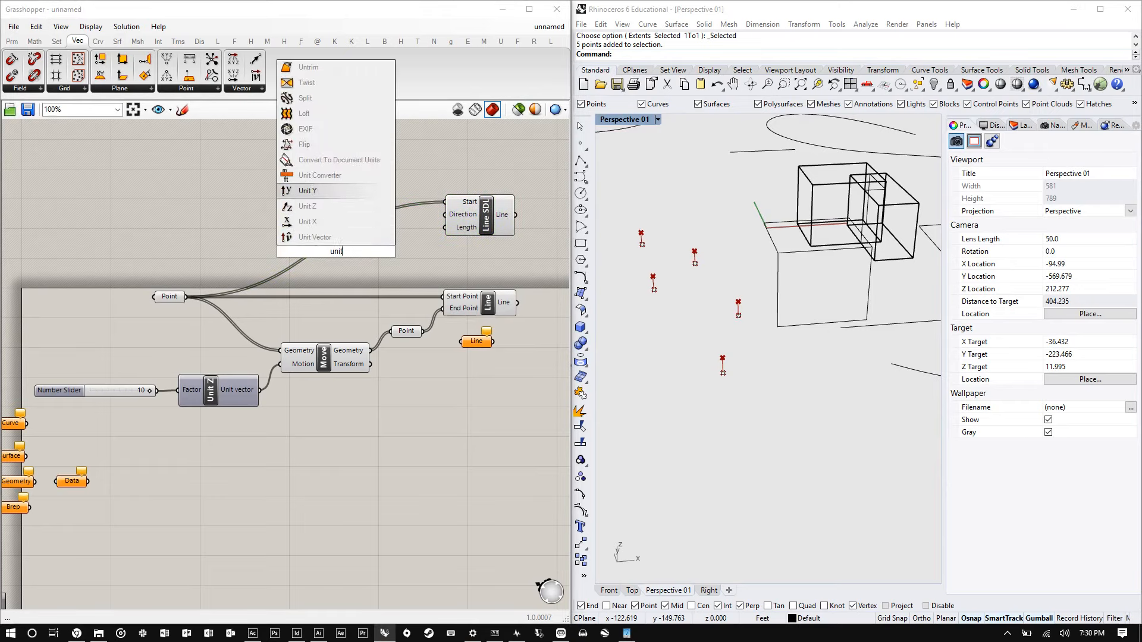
pyautogui.press('Return')
pyautogui.moveTo(367, 245); pyautogui.dragTo(445, 214)
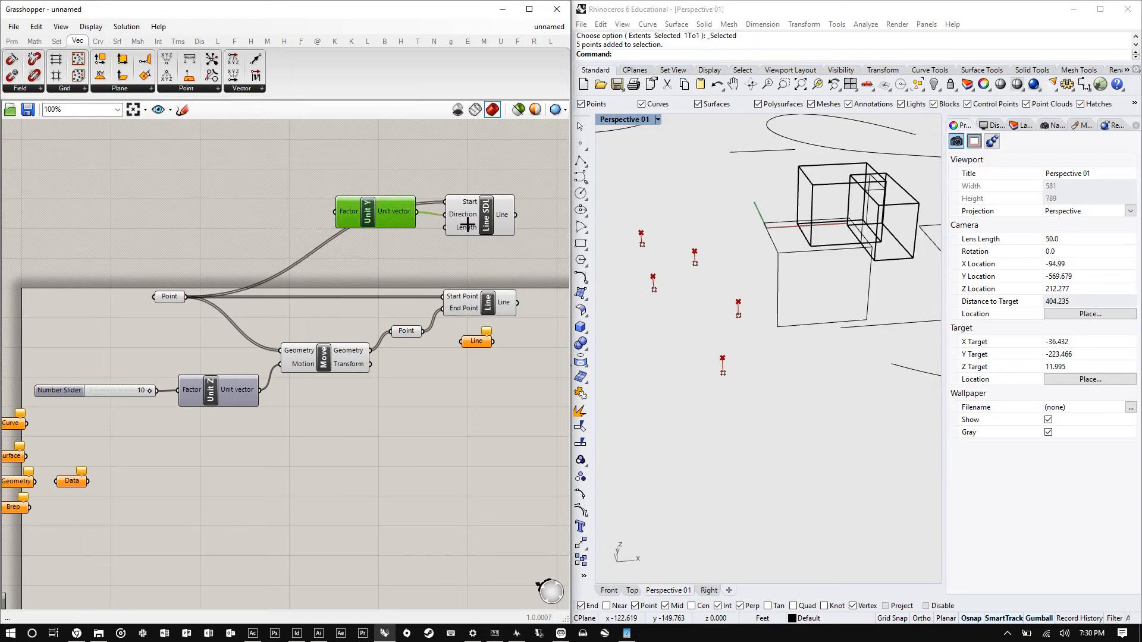
# - Add a number slider with value 100 and connect it to the Line SDL's Length input
pyautogui.doubleClick(381, 251)
pyautogui.write('100')
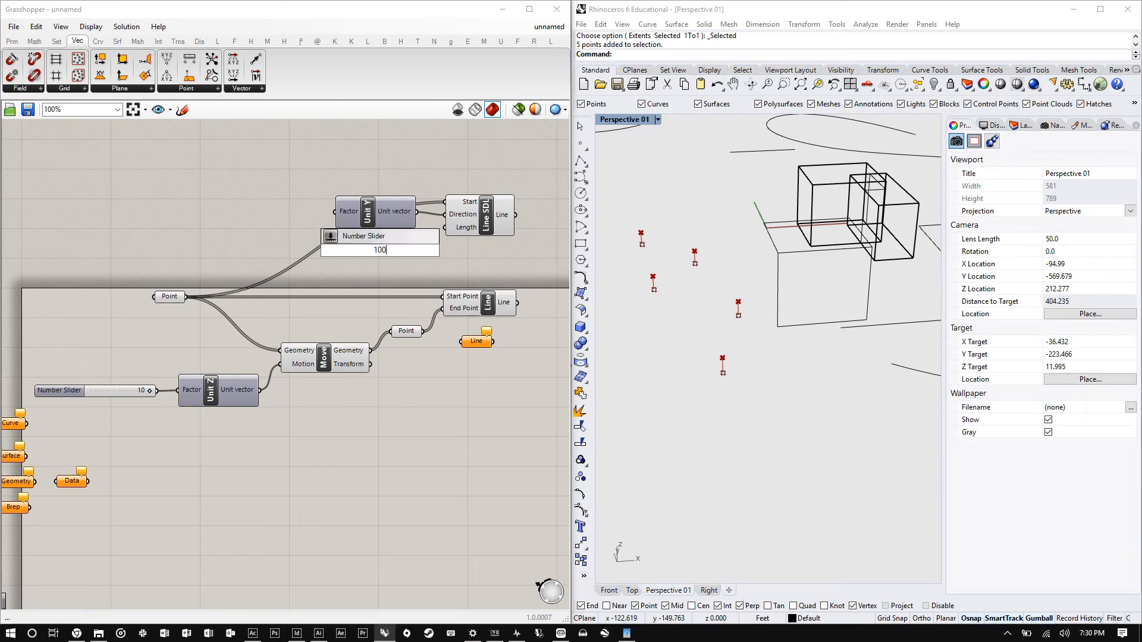
pyautogui.press('Return')
pyautogui.press('super')
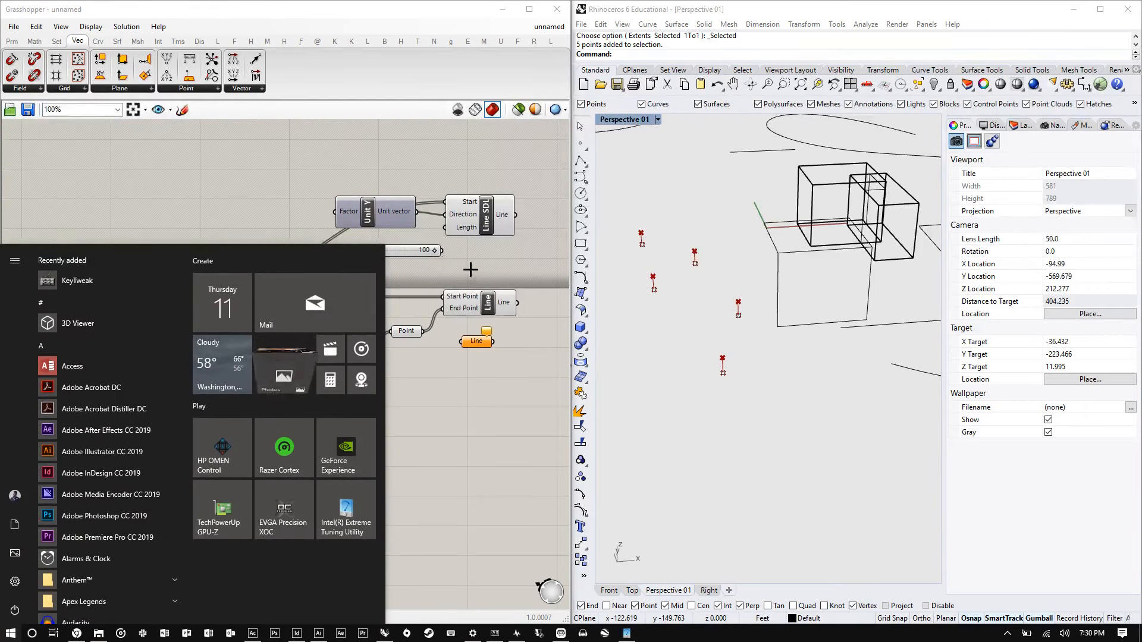
pyautogui.press('Escape')
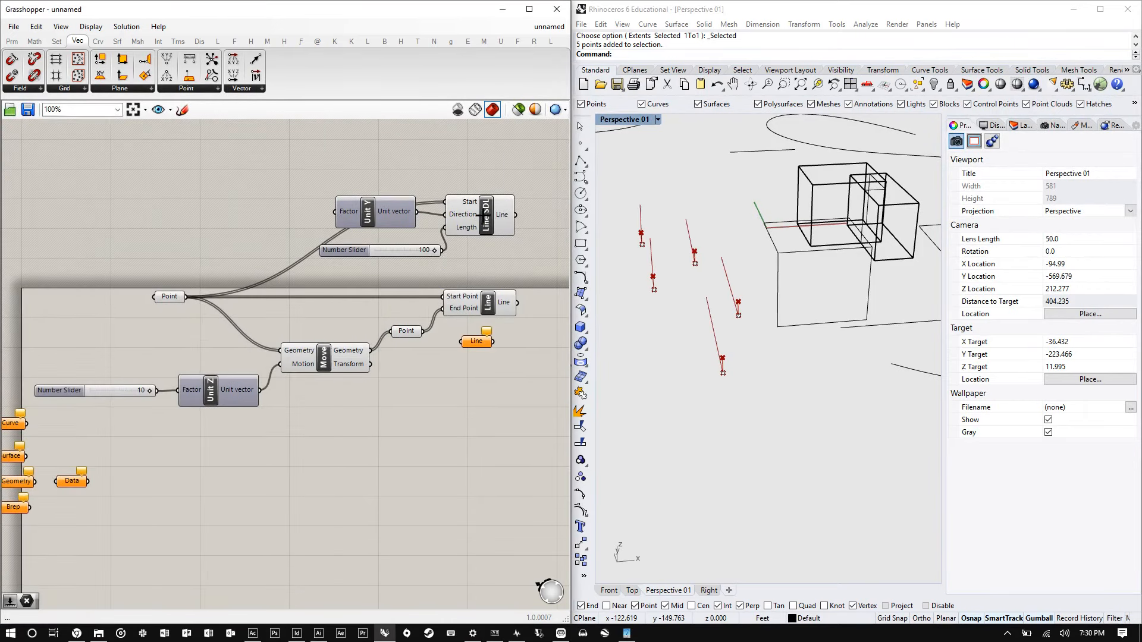
pyautogui.click(482, 216)
pyautogui.scroll(5, 698, 301)
pyautogui.moveTo(698, 301); pyautogui.dragTo(655, 333, button='right')
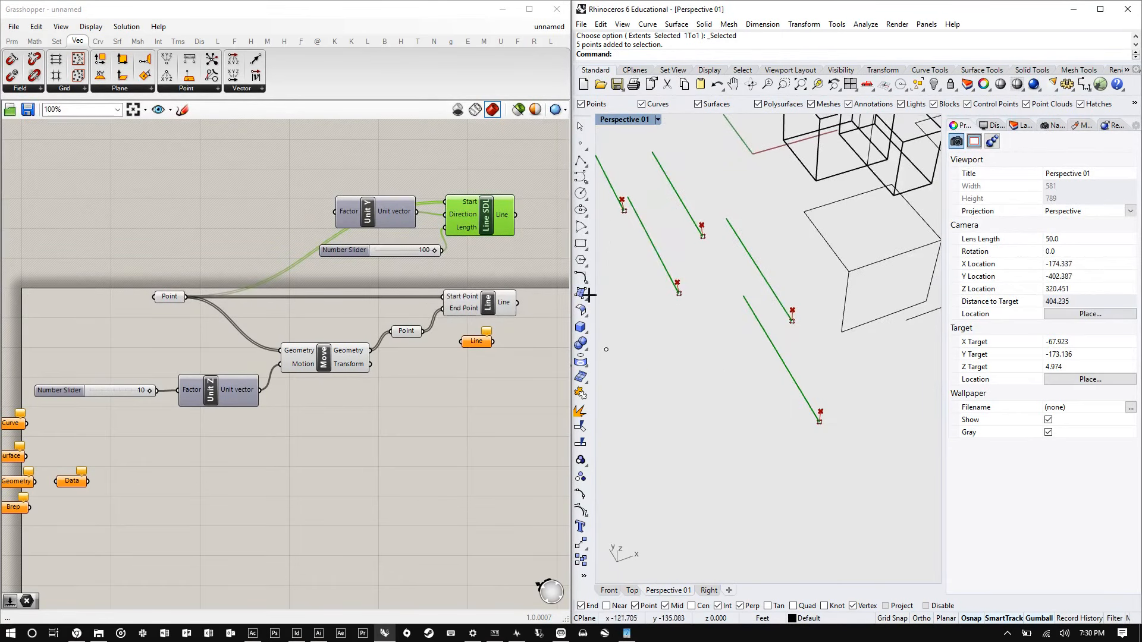
# - Set the Length slider to 55
pyautogui.click(434, 251)
pyautogui.moveTo(435, 251)
pyautogui.mouseDown()
pyautogui.moveTo(373, 250)
pyautogui.moveTo(422, 251)
pyautogui.mouseUp()
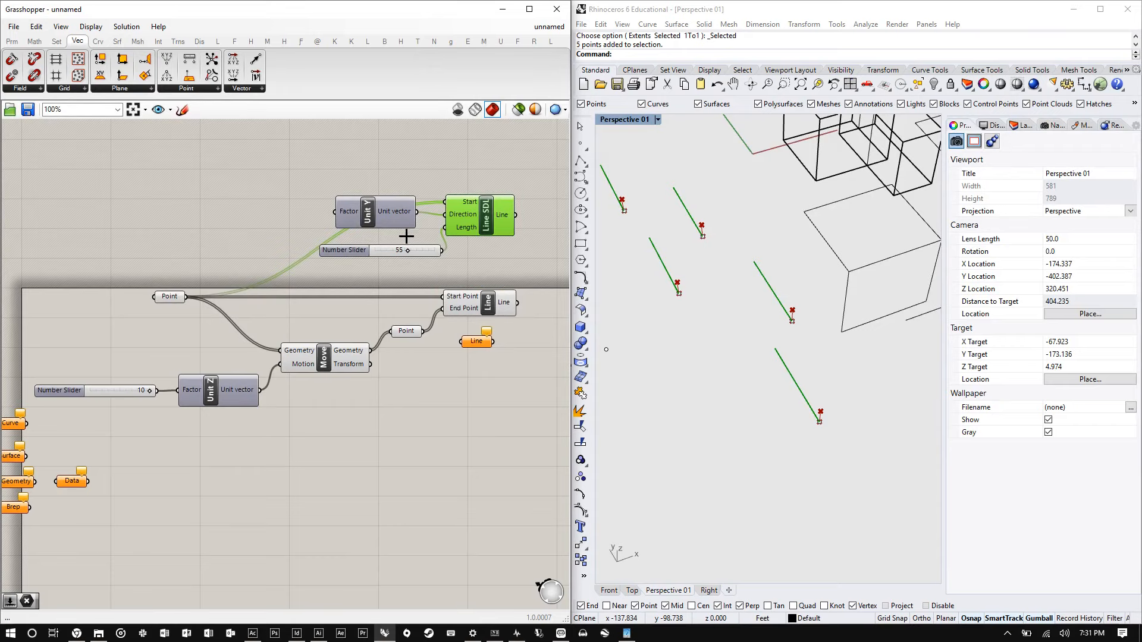
pyautogui.moveTo(755, 363); pyautogui.dragTo(721, 366, button='right')
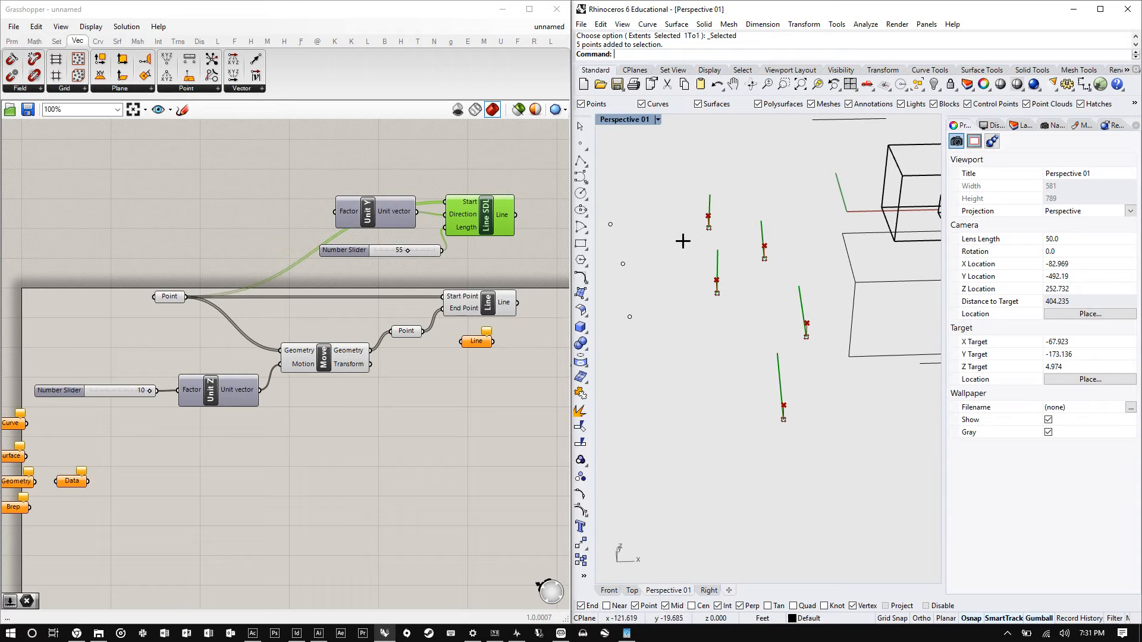
# - Draw a single-segment polyline in the Rhino Perspective viewport
pyautogui.click(583, 162)
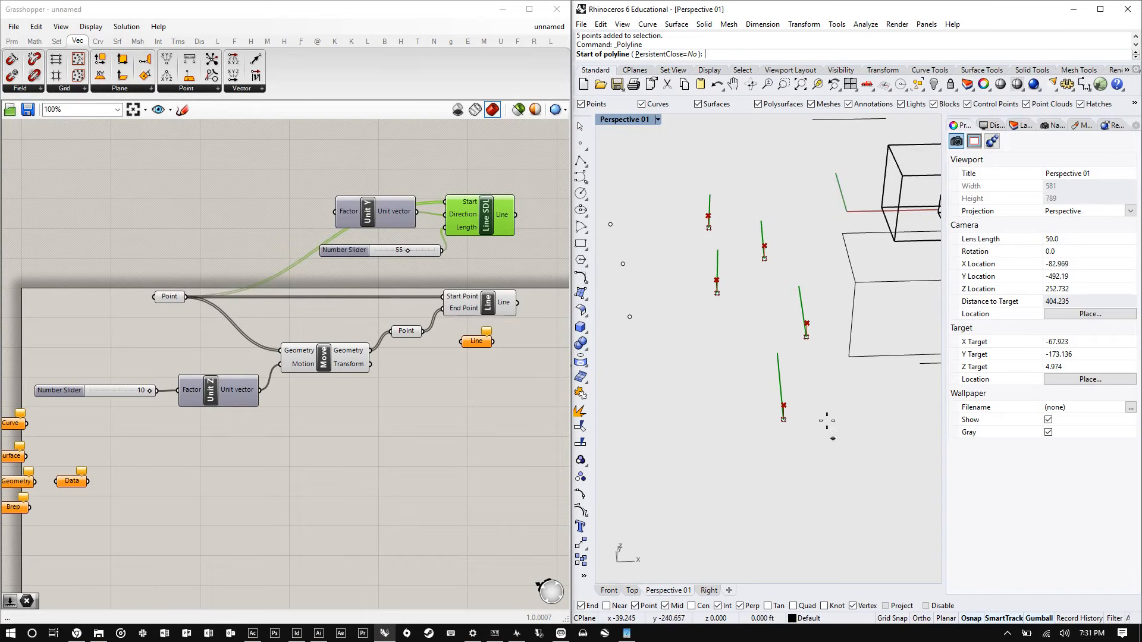
pyautogui.scroll(-5, 828, 415)
pyautogui.scroll(3, 693, 446)
pyautogui.click(677, 477)
pyautogui.click(765, 398)
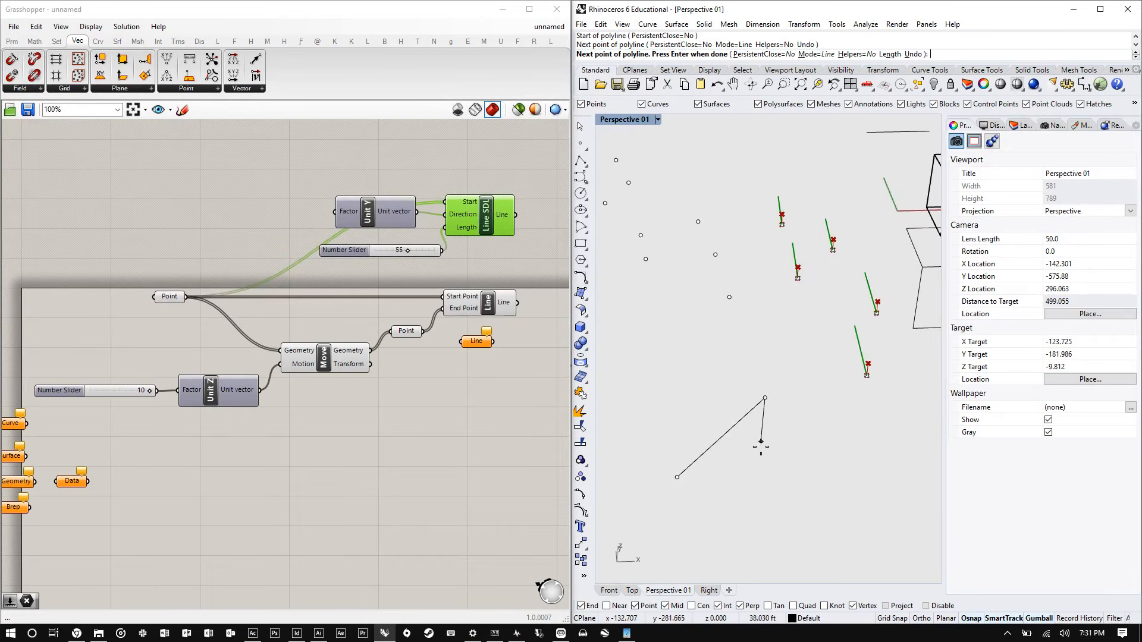
pyautogui.press('Return')
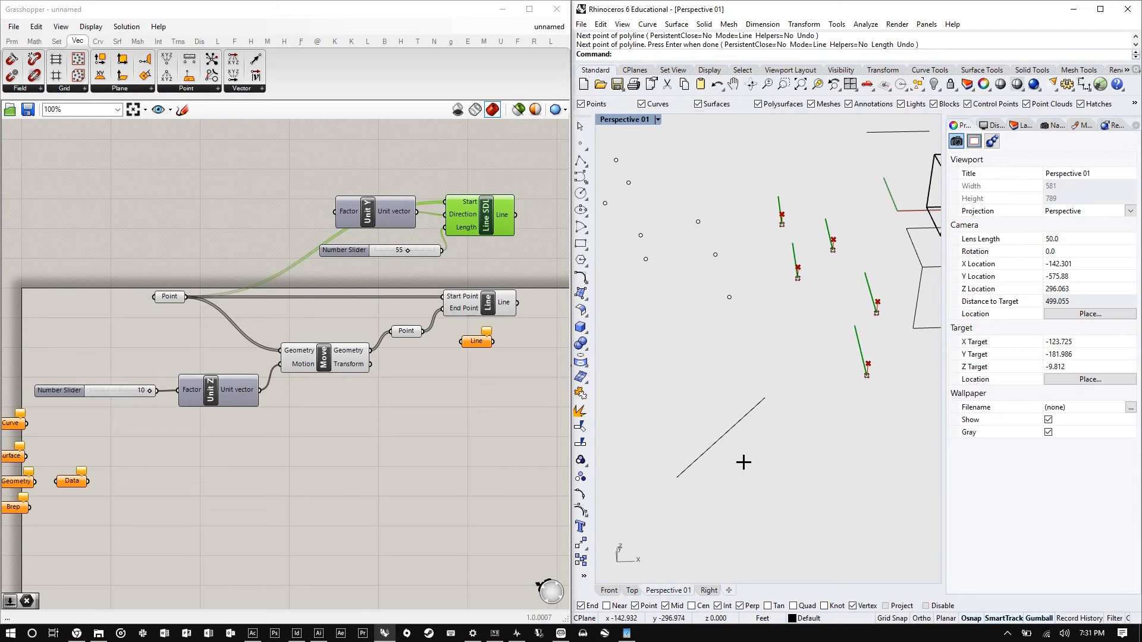
# - Add a Vector parameter to the canvas via search
pyautogui.doubleClick(326, 438)
pyautogui.write('vector')
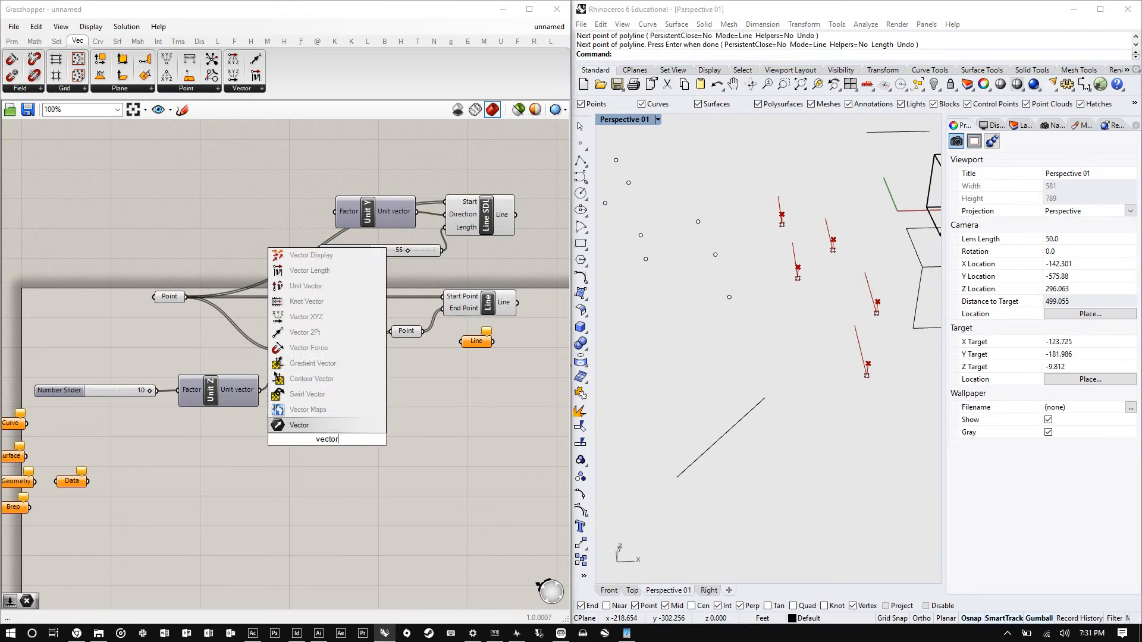
pyautogui.press('Return')
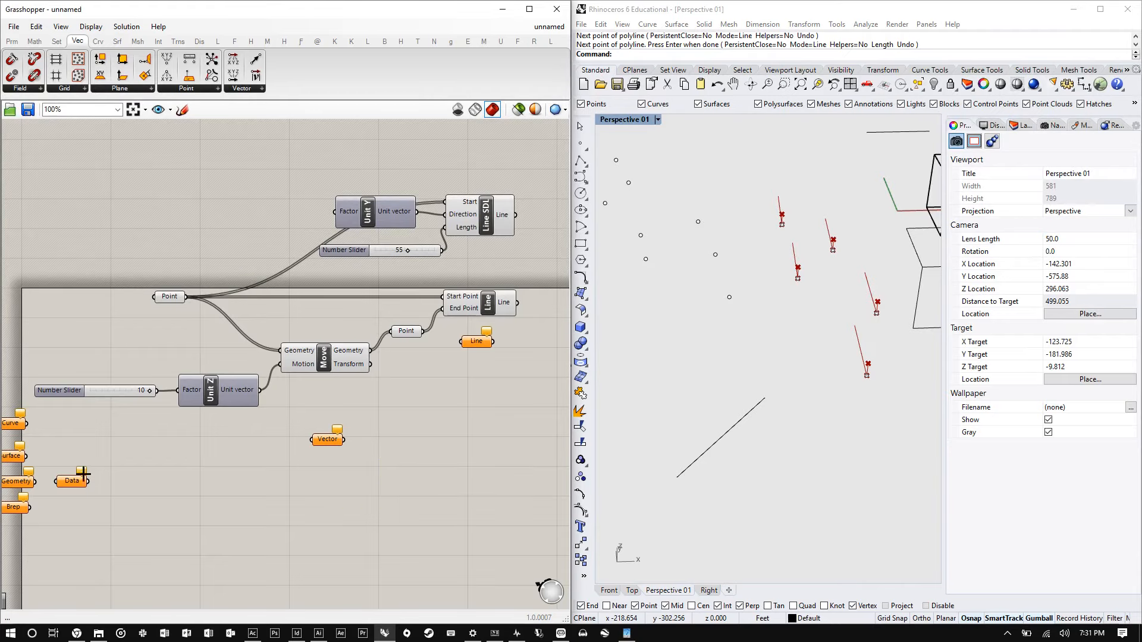
# - Try to set the Vector parameter's value from the drawn line in the viewport
pyautogui.scroll(5, 336, 458)
pyautogui.click(317, 425)
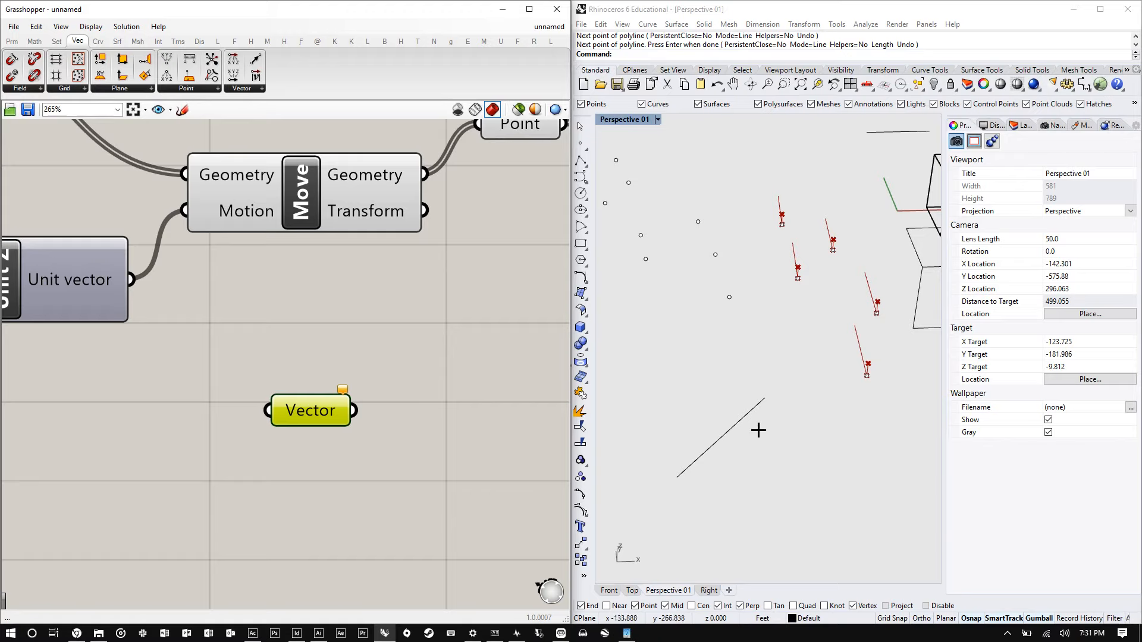
pyautogui.moveTo(795, 461); pyautogui.dragTo(645, 385)
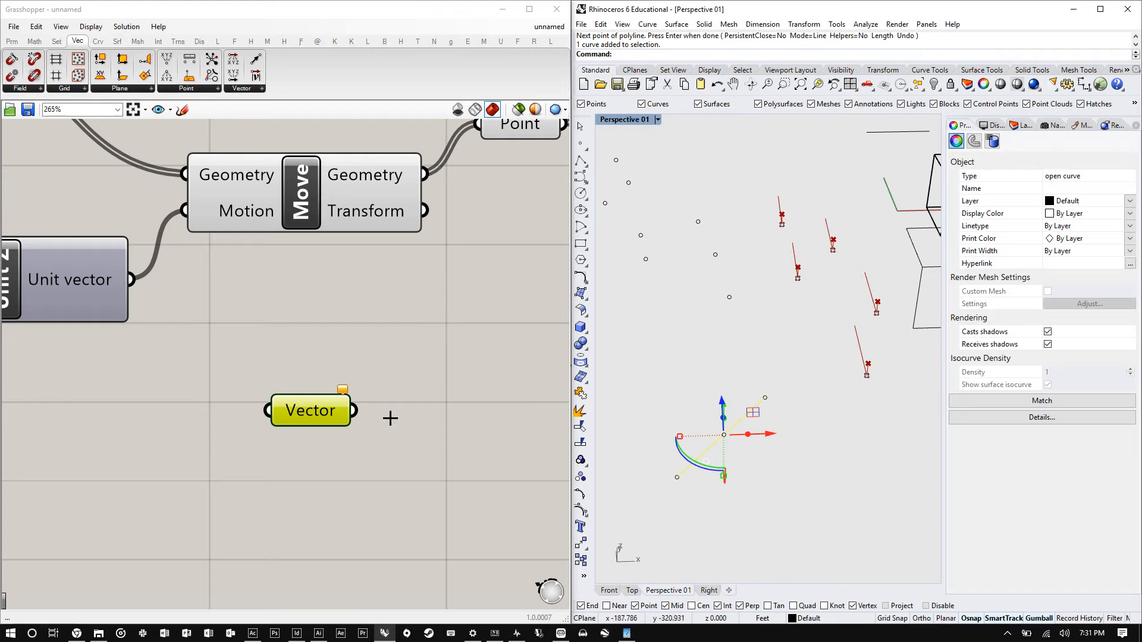
pyautogui.rightClick(310, 410)
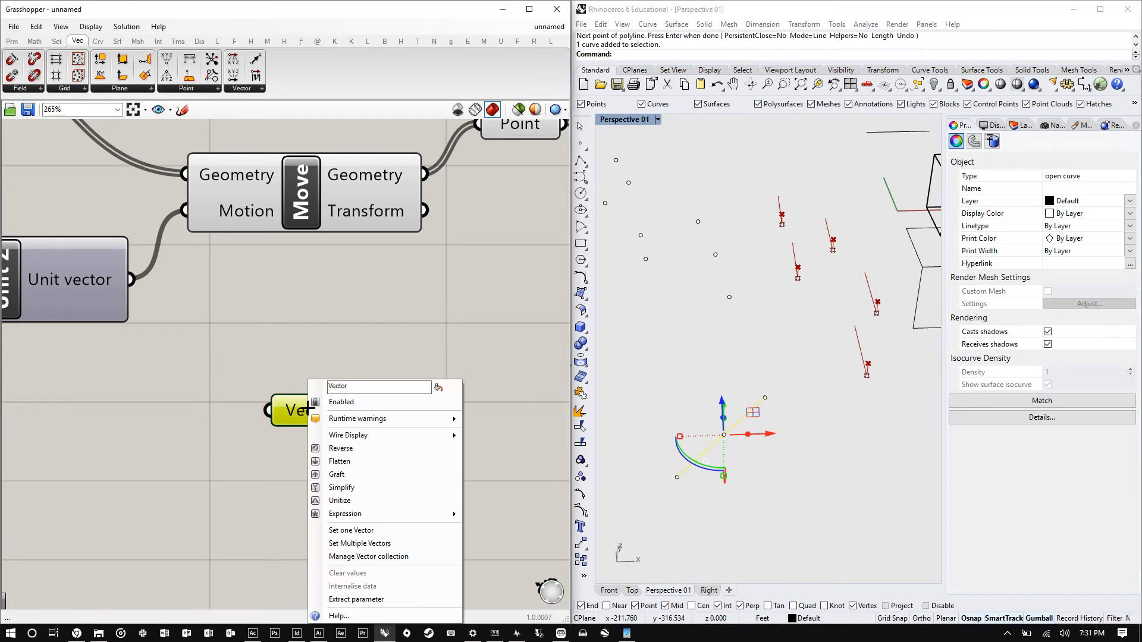
pyautogui.click(348, 530)
pyautogui.scroll(-2, 749, 386)
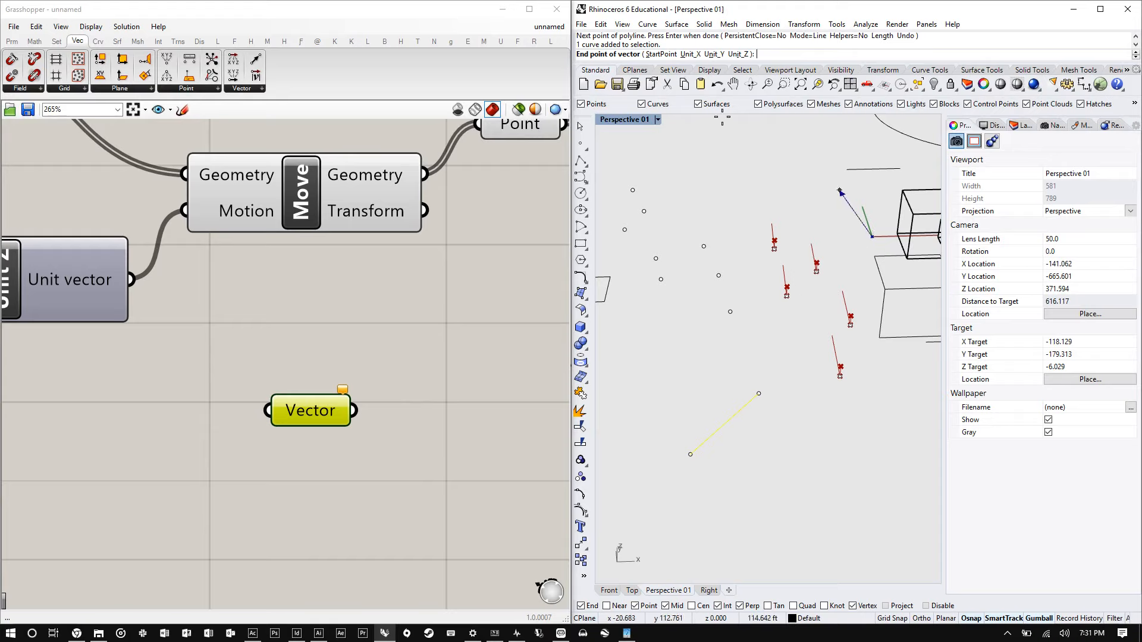
pyautogui.click(726, 422)
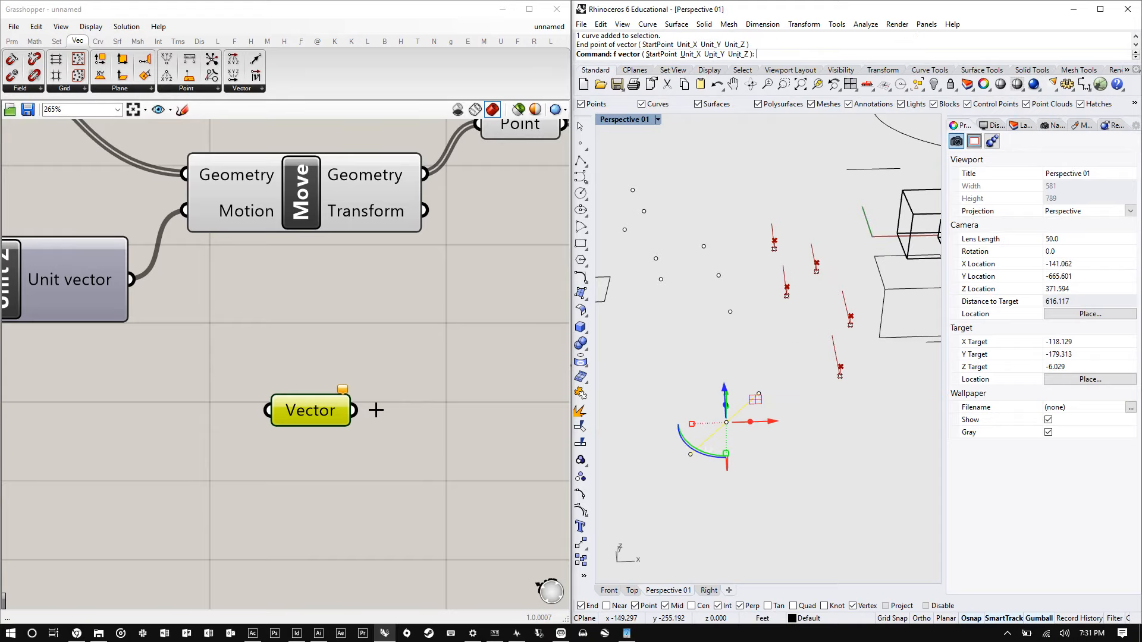
# - Set the Vector parameter to one vector running from the drawn line's start point to its end point
pyautogui.rightClick(311, 408)
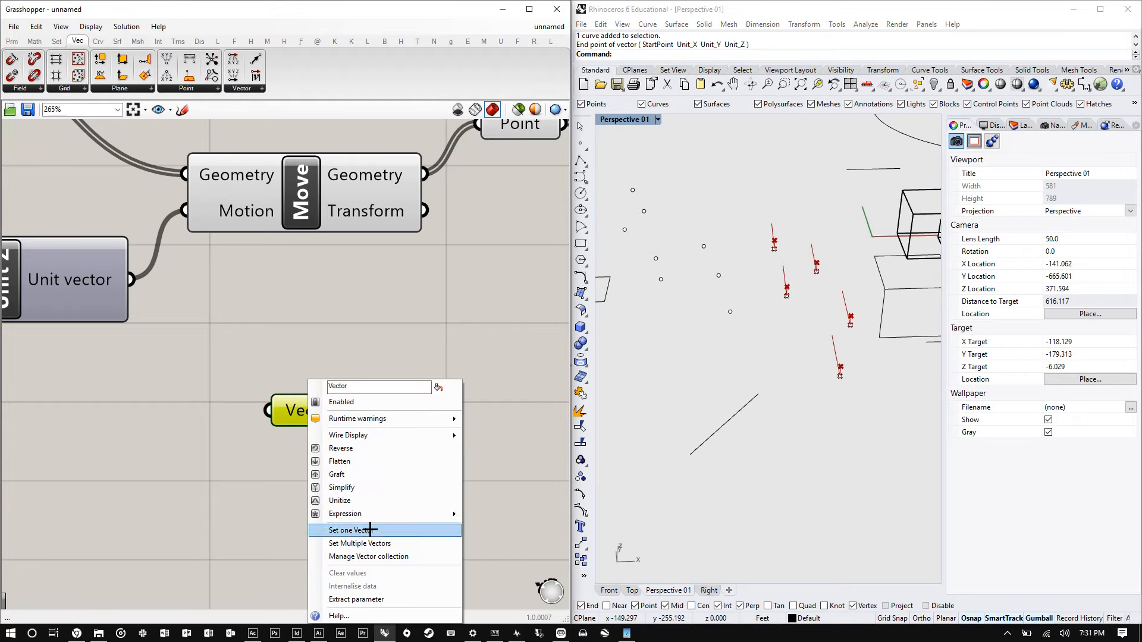
pyautogui.click(368, 530)
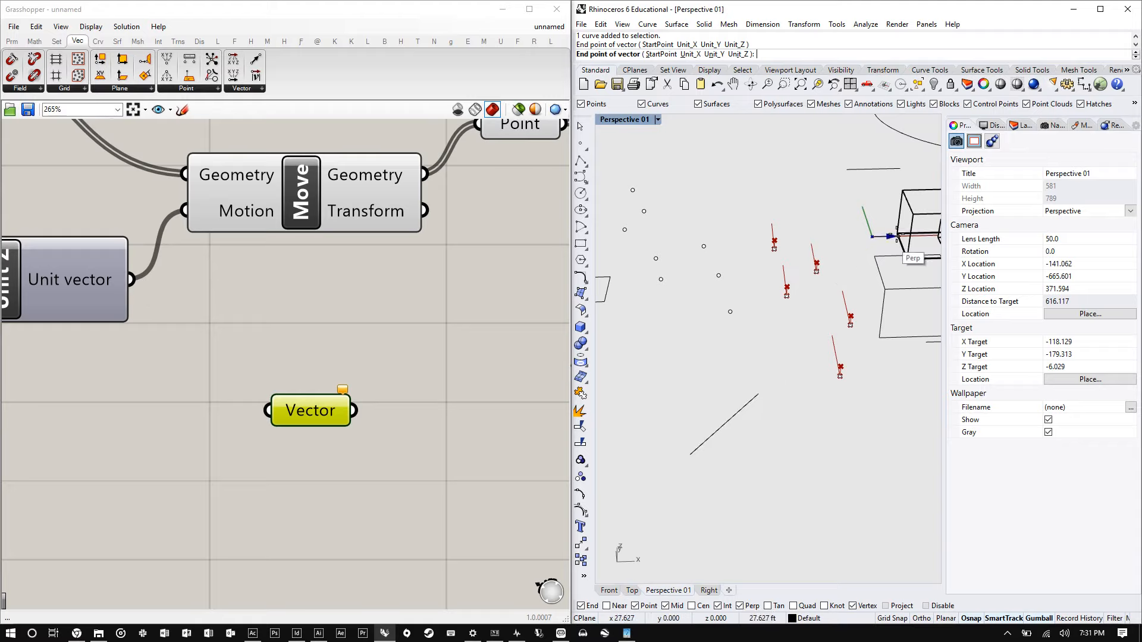
pyautogui.click(661, 54)
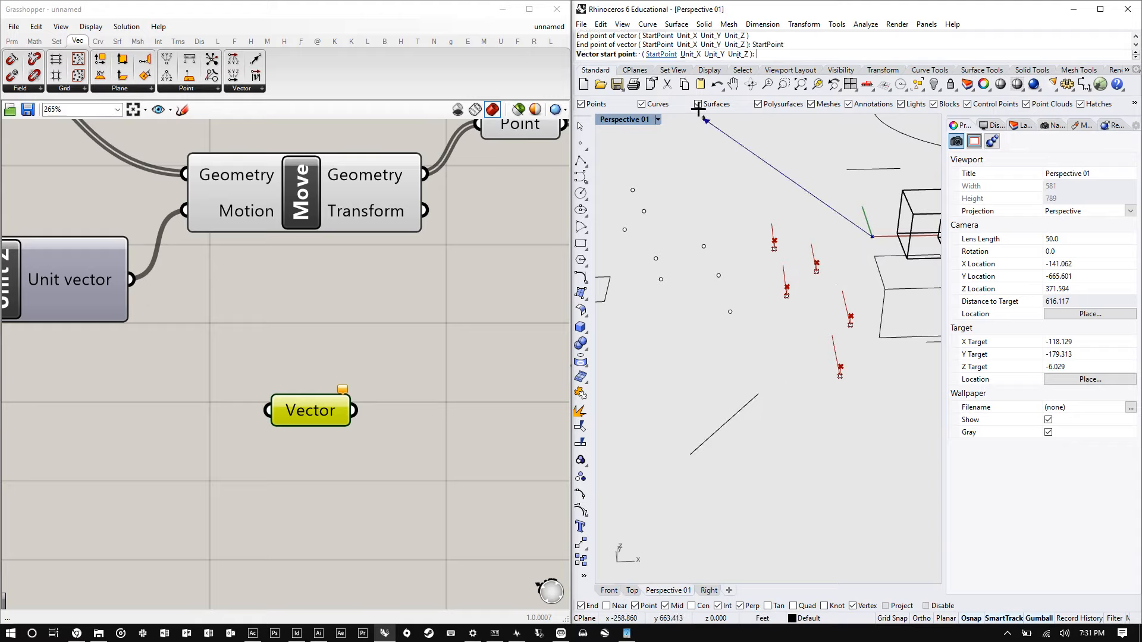
pyautogui.click(690, 455)
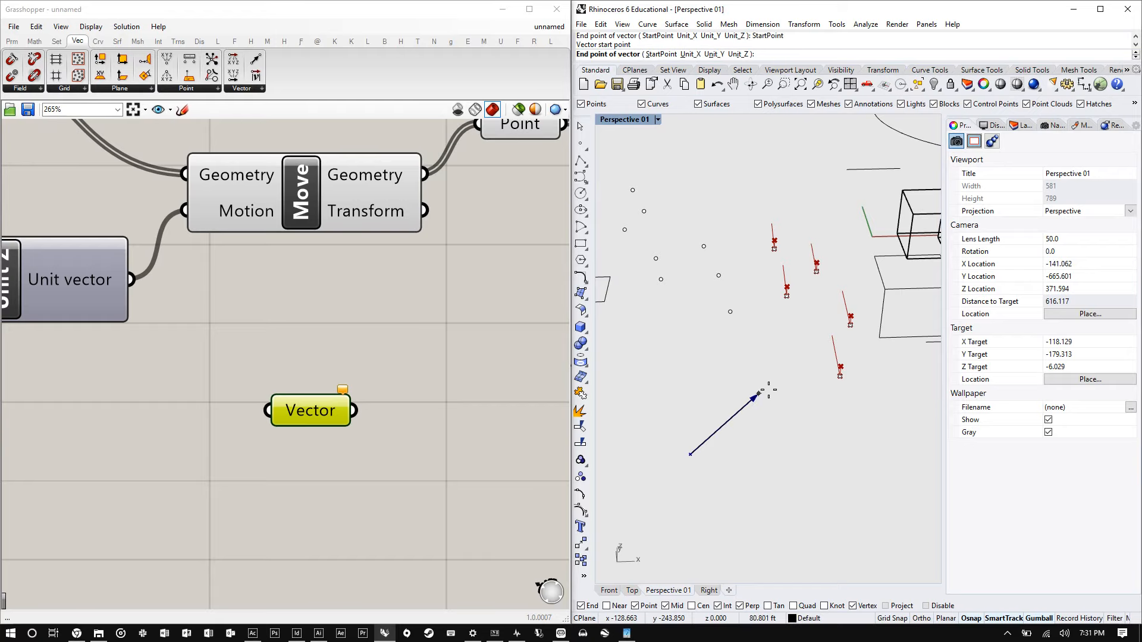
pyautogui.click(758, 394)
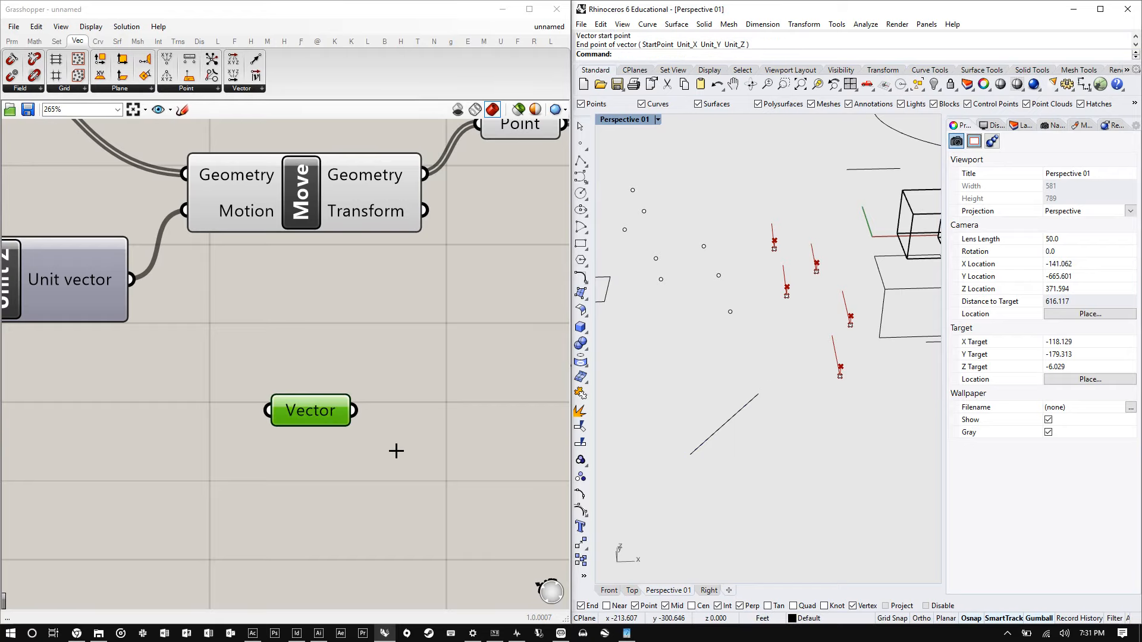
# - Add a Line parameter via search and set it to one line between the drawn line's two endpoints
pyautogui.click(375, 343)
pyautogui.scroll(-2, 375, 342)
pyautogui.doubleClick(257, 454)
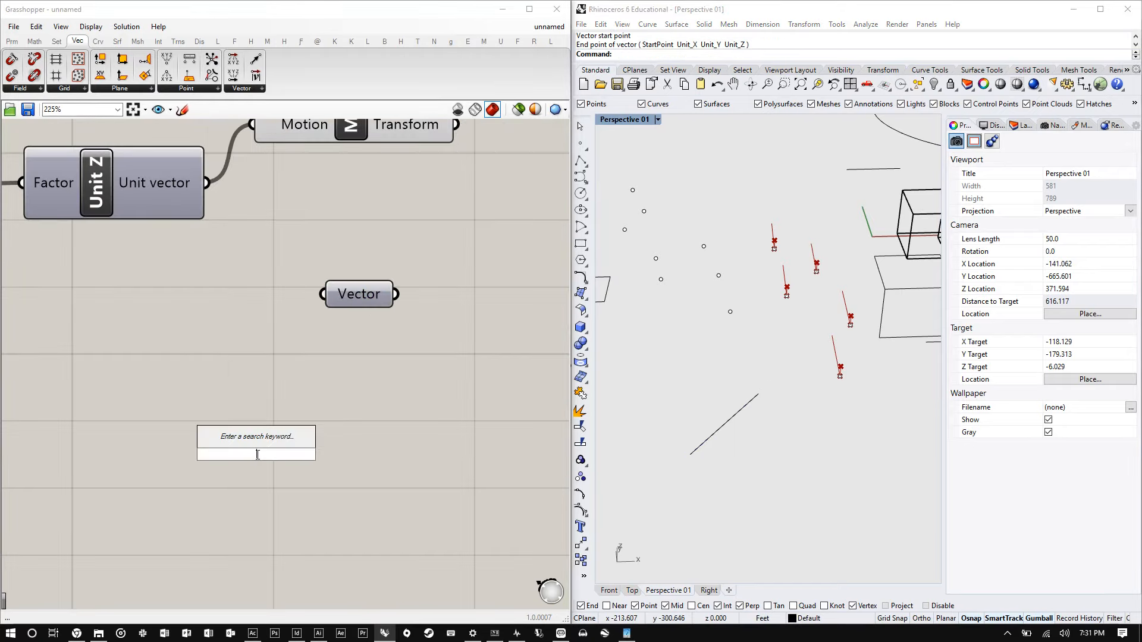
pyautogui.write('li')
pyautogui.press('Return')
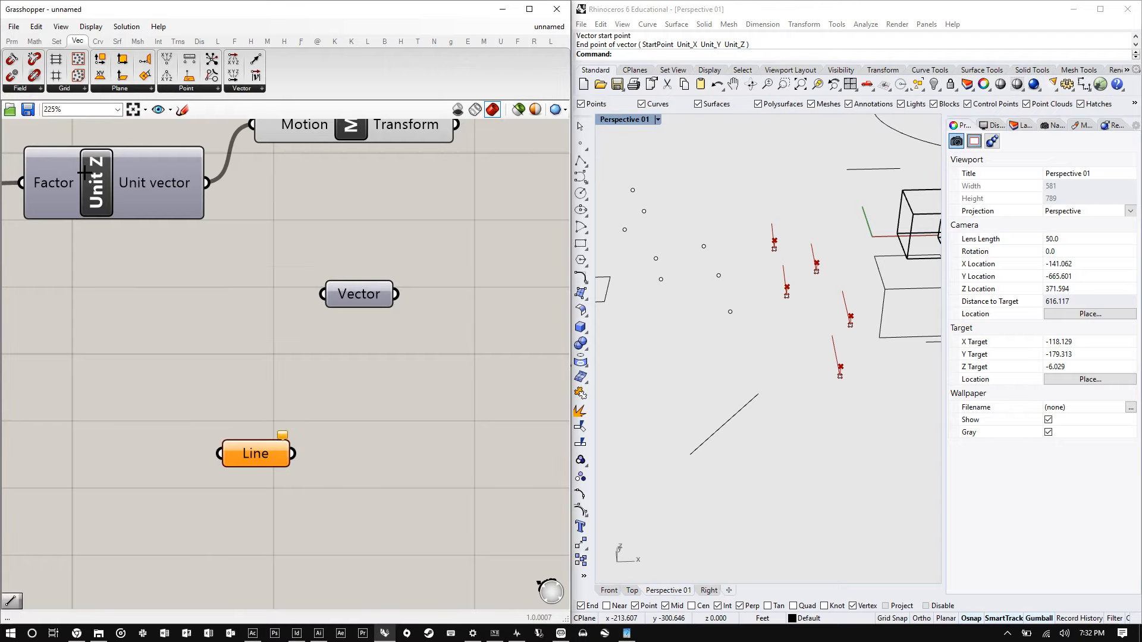
pyautogui.click(696, 450)
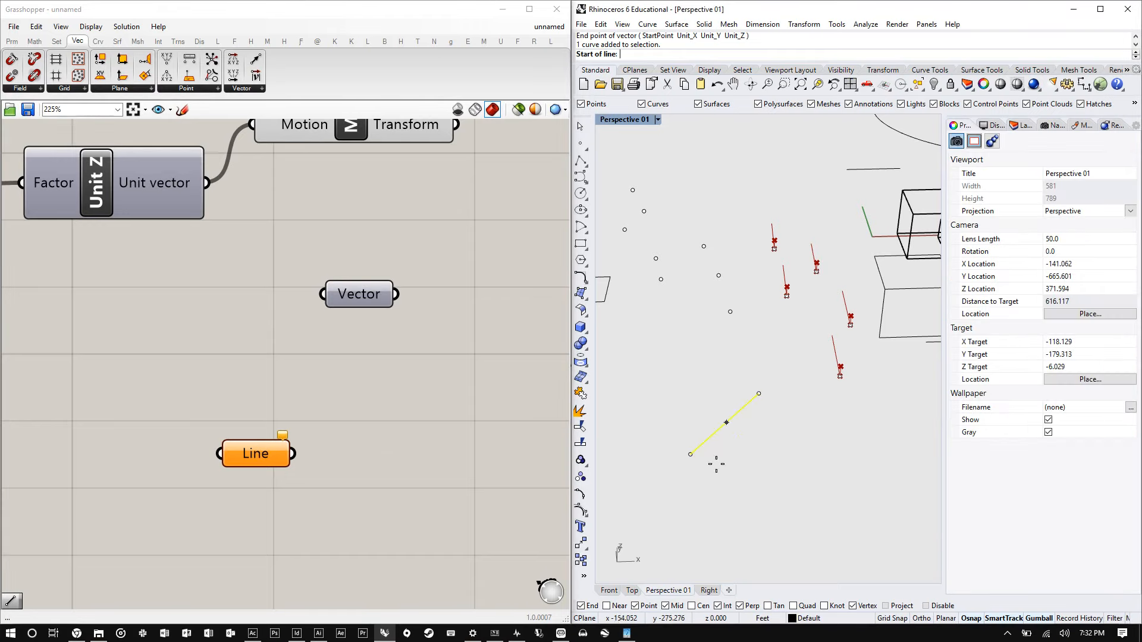
pyautogui.click(690, 455)
pyautogui.click(759, 394)
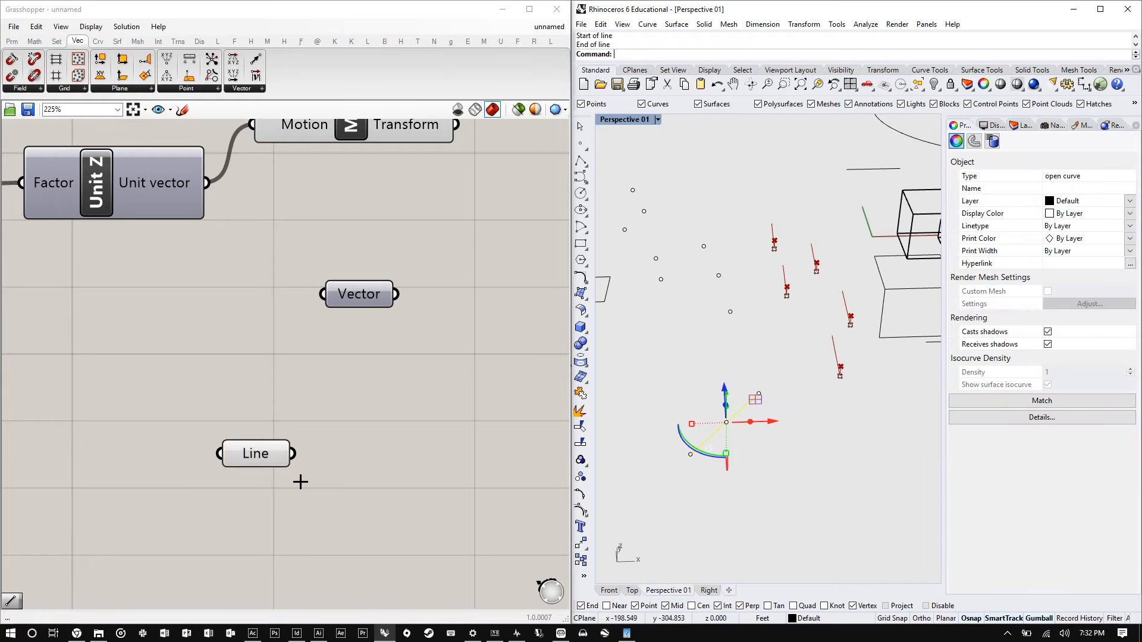
# - Add another Vector parameter beside the Line parameter and connect the Line's output into it
pyautogui.click(302, 453)
pyautogui.moveTo(259, 448); pyautogui.dragTo(256, 414)
pyautogui.click(364, 430)
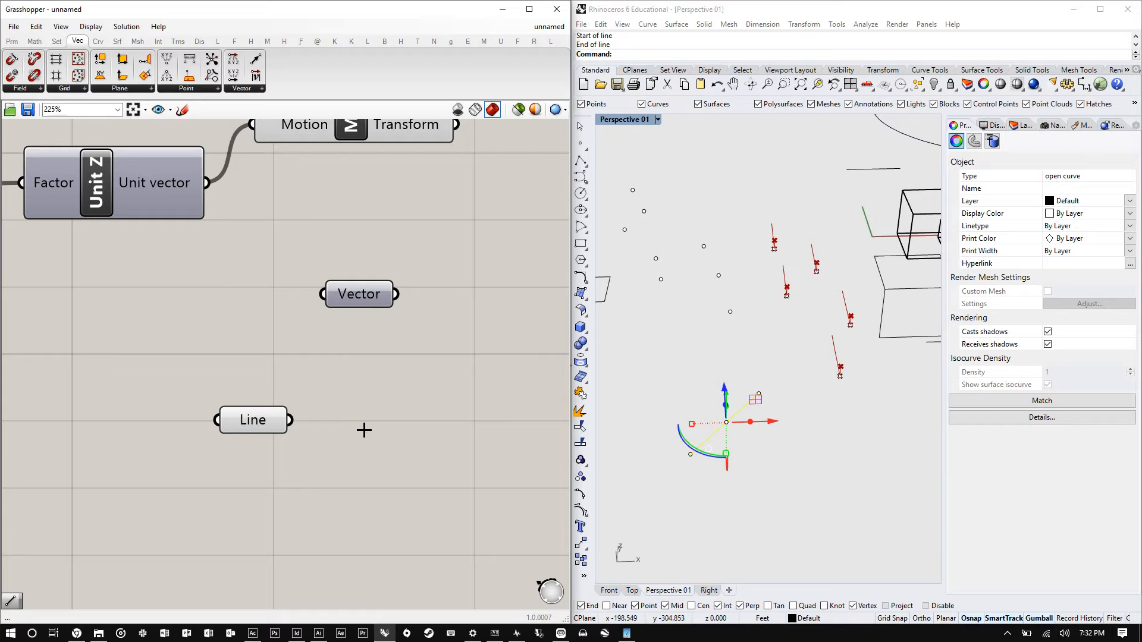
pyautogui.doubleClick(364, 430)
pyautogui.write('vec')
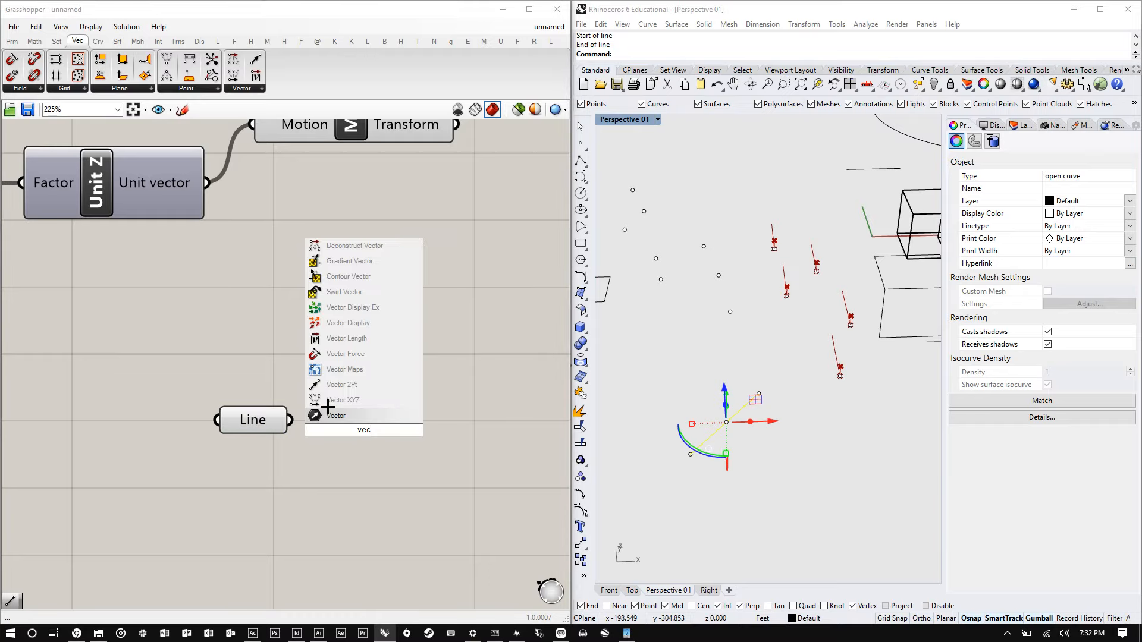
pyautogui.press('Return')
pyautogui.moveTo(290, 421); pyautogui.dragTo(373, 414)
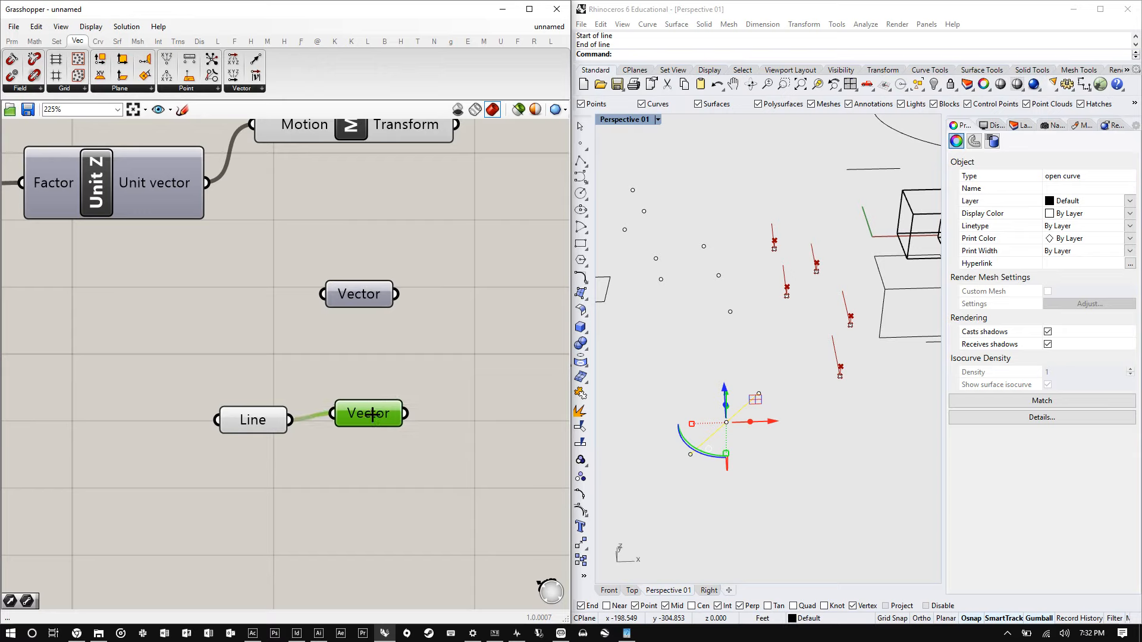
# - Move the Line and Vector pair above the Line SDL and connect the Vector to its Direction input
pyautogui.scroll(-4, 353, 473)
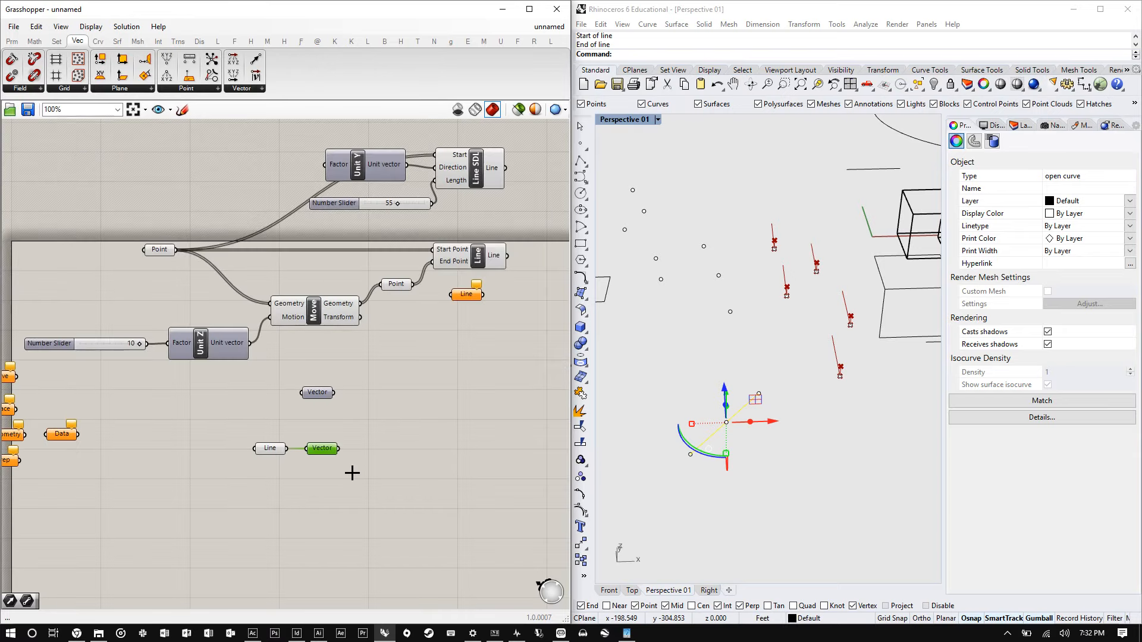
pyautogui.moveTo(323, 451); pyautogui.dragTo(435, 168)
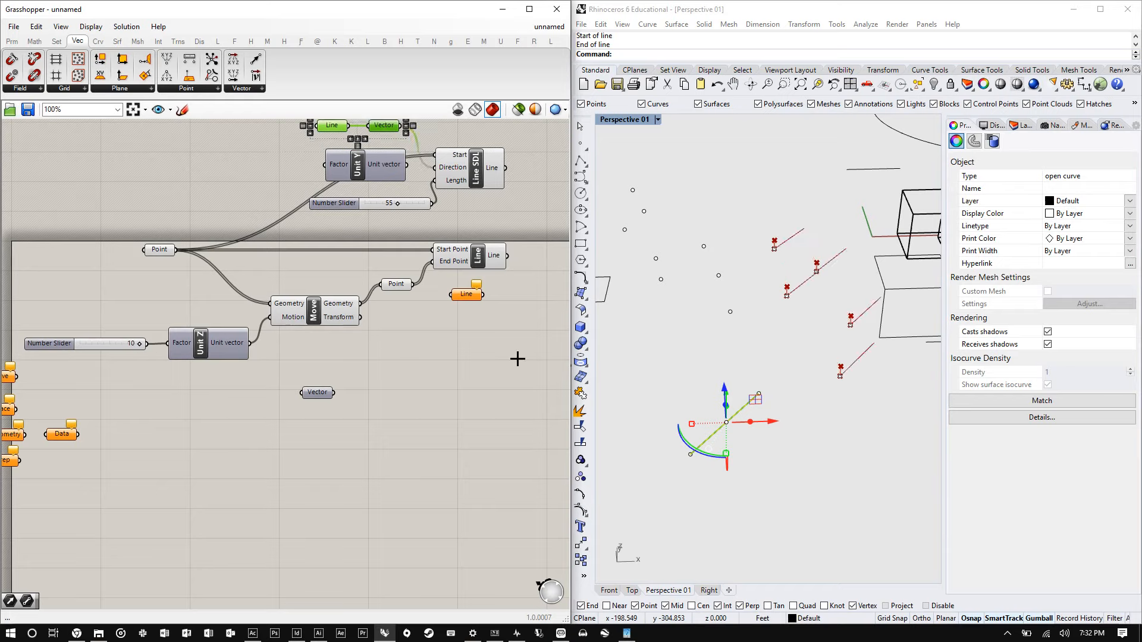
# - Move the drawn polyline's end point to a new position in the viewport
pyautogui.click(785, 397)
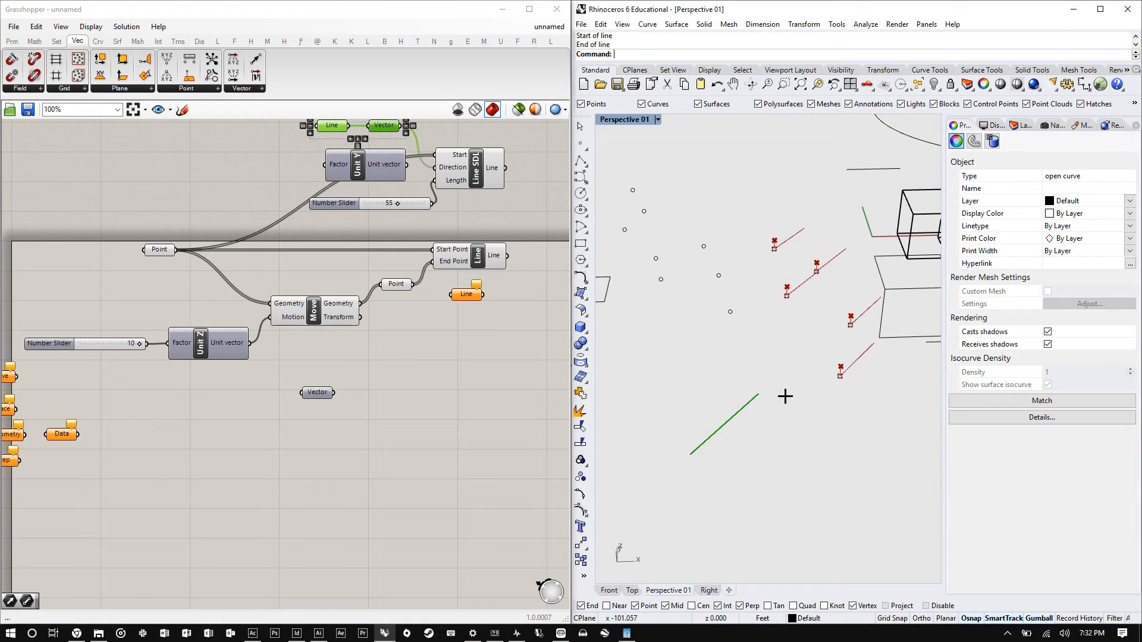
pyautogui.scroll(2, 785, 397)
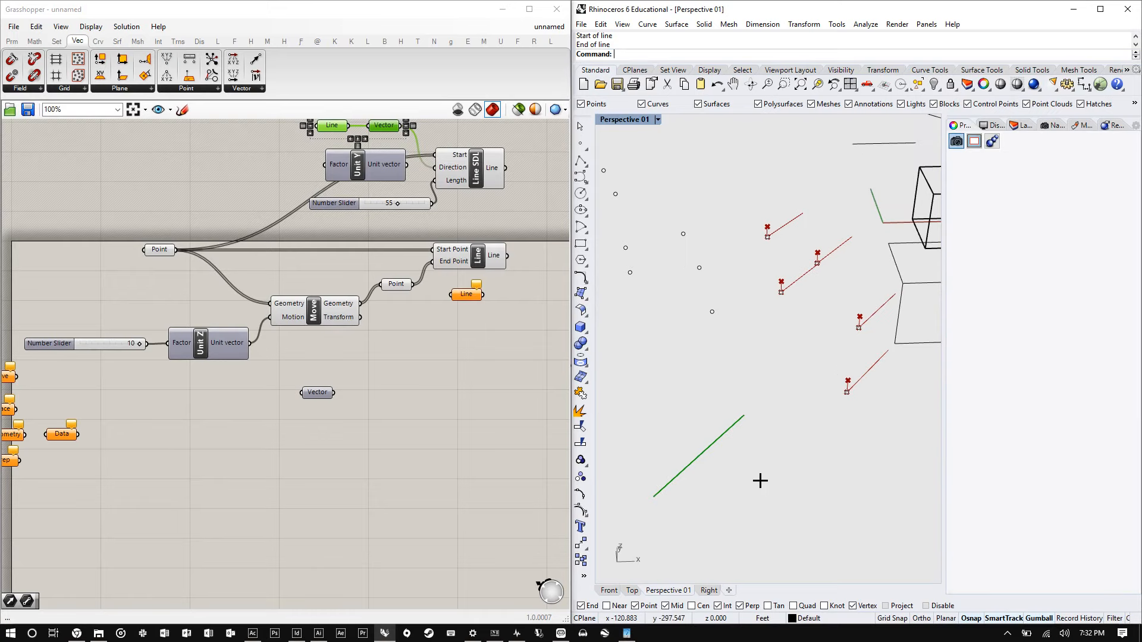
pyautogui.click(733, 442)
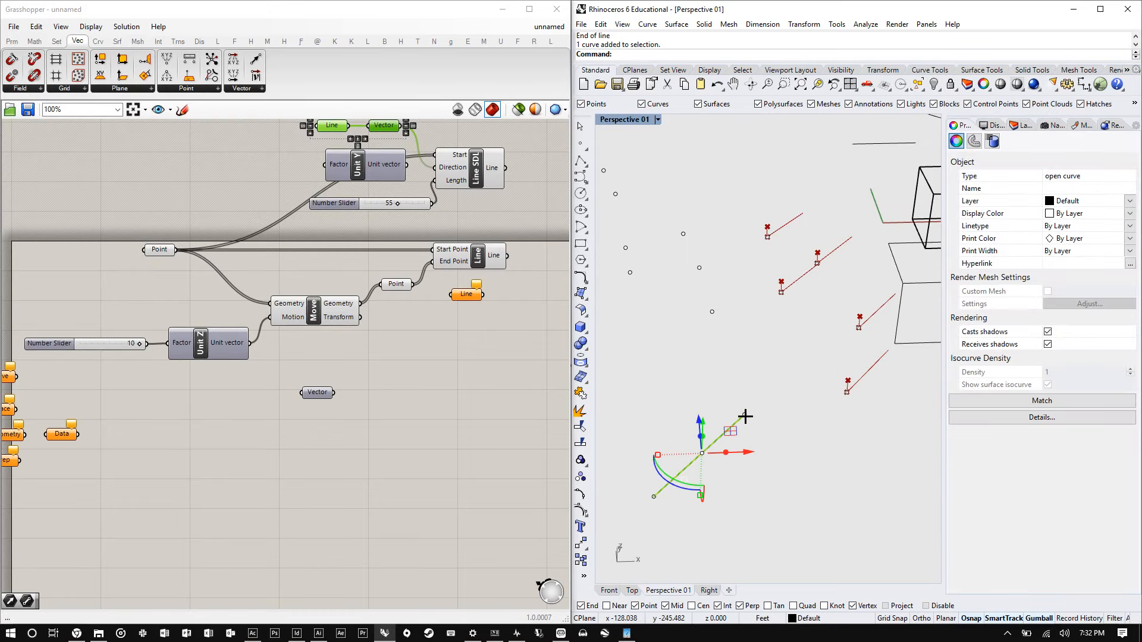
pyautogui.moveTo(745, 417); pyautogui.dragTo(838, 445)
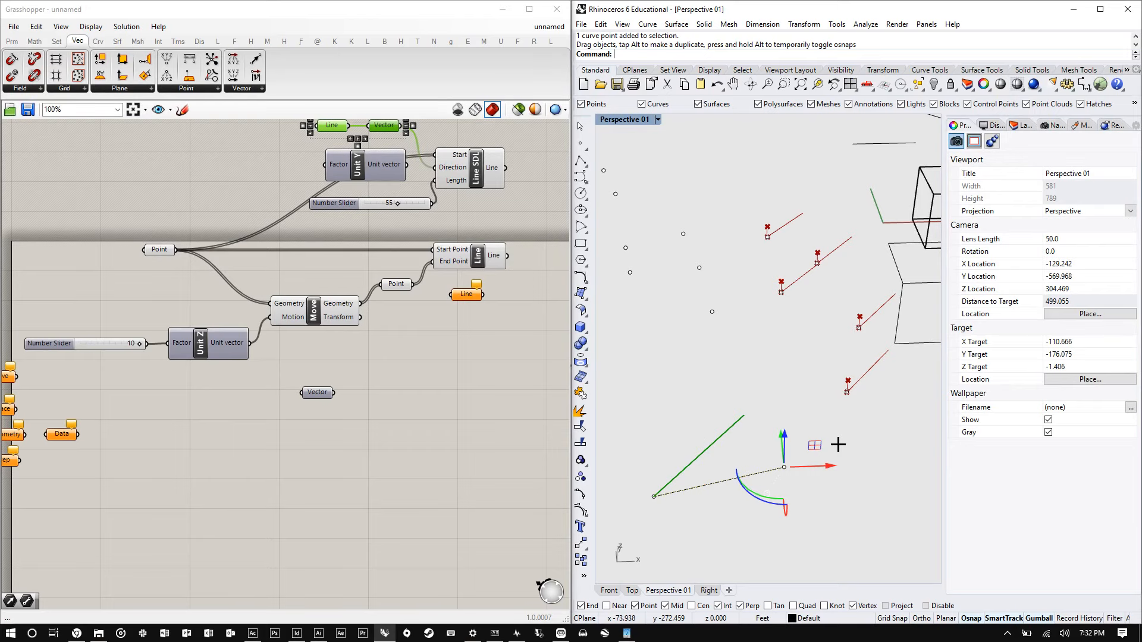
# - Set the unassigned Line parameter to one line from the polyline's start point to its moved end point
pyautogui.scroll(-3, 375, 370)
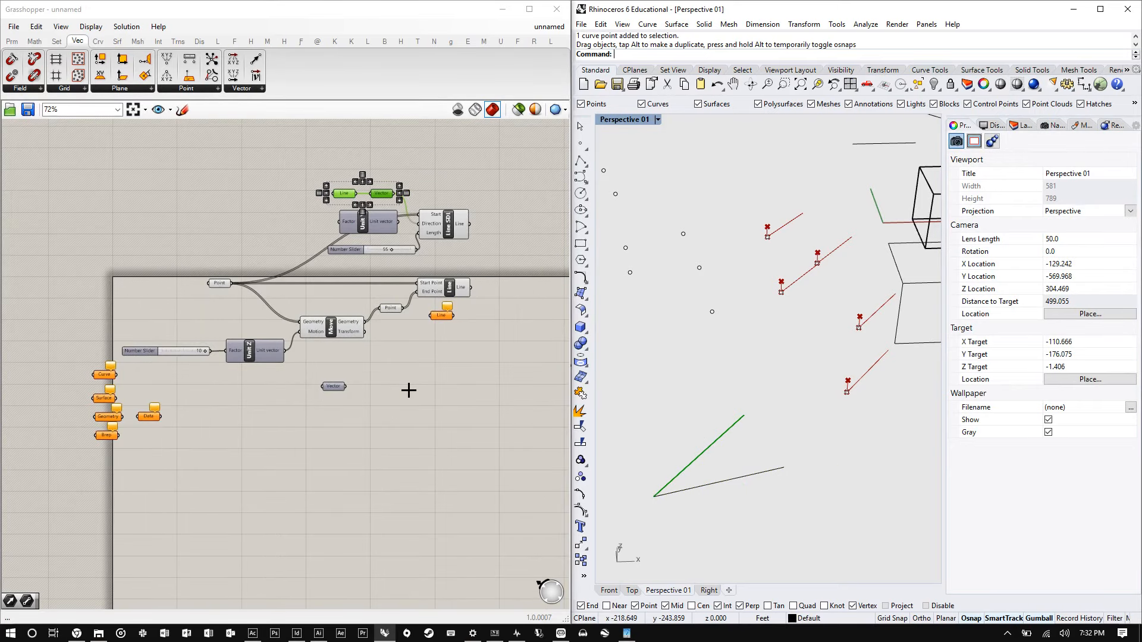
pyautogui.click(408, 390)
pyautogui.click(442, 316)
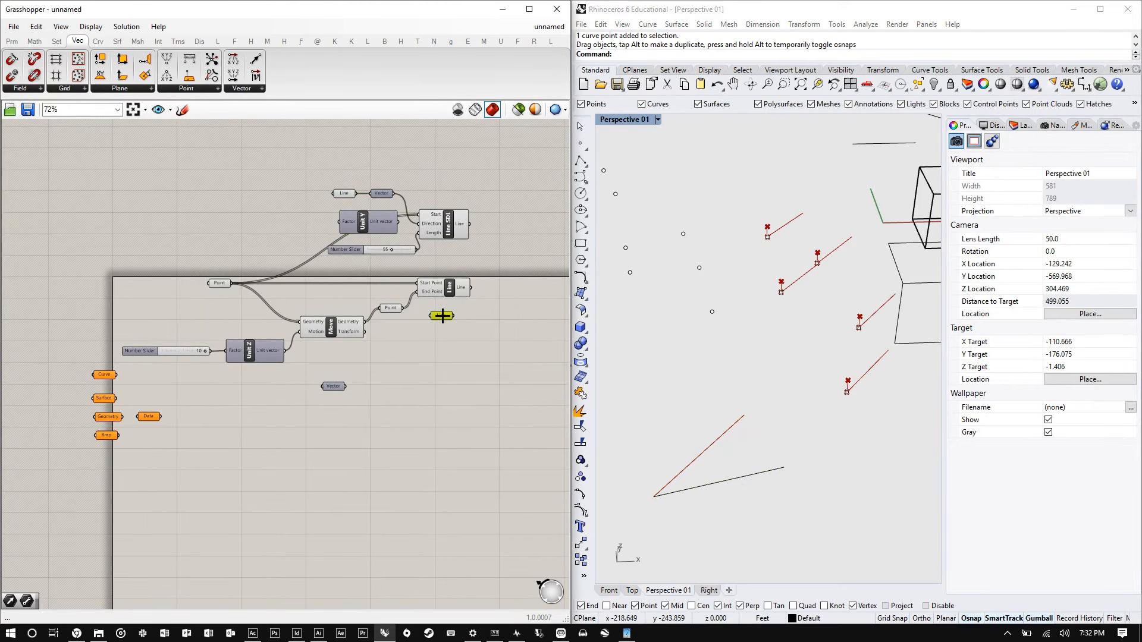
pyautogui.rightClick(442, 316)
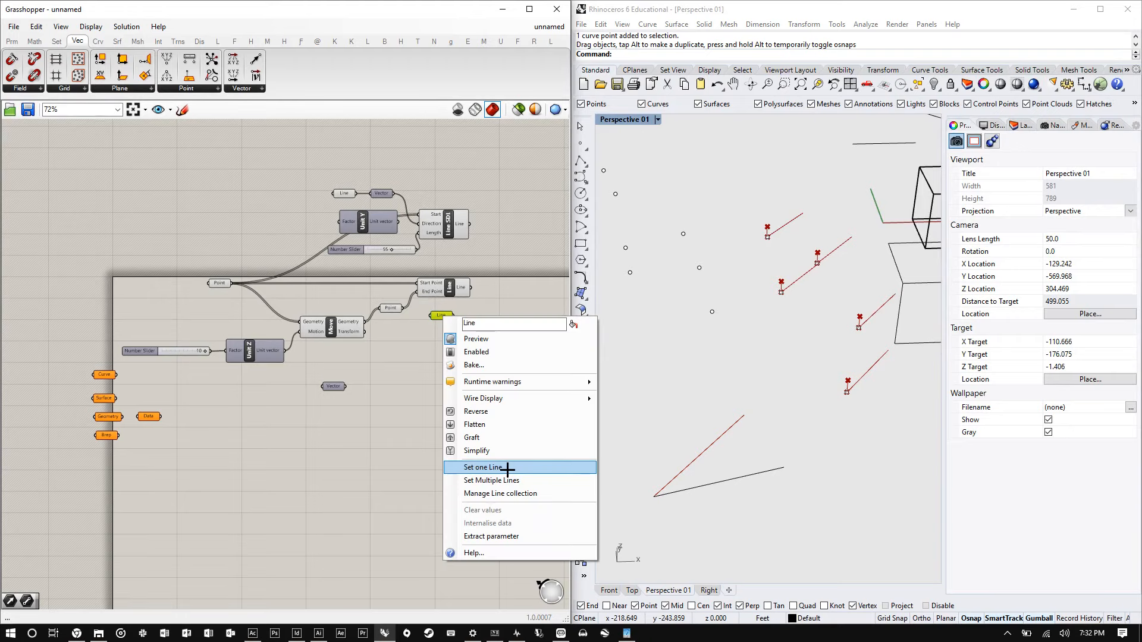
pyautogui.click(508, 468)
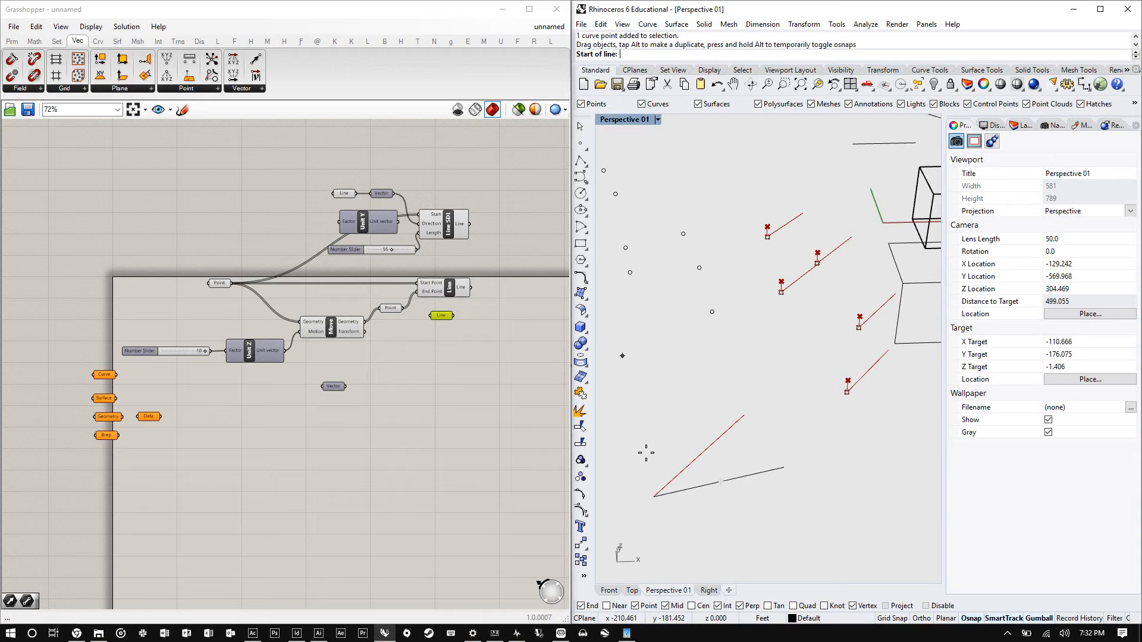
pyautogui.click(654, 496)
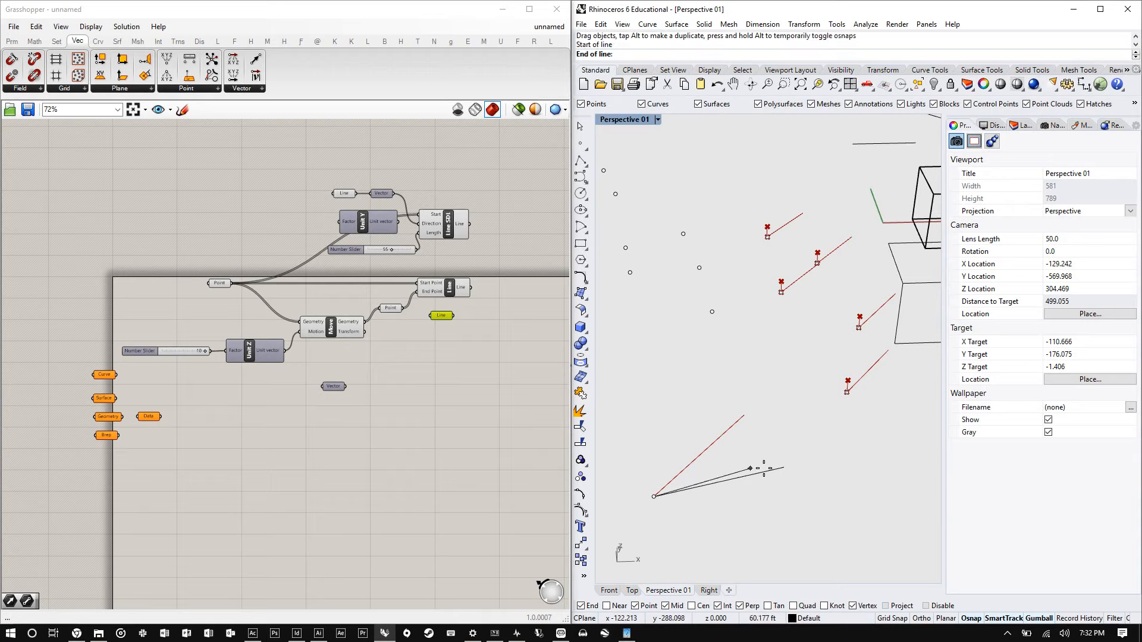
pyautogui.click(783, 468)
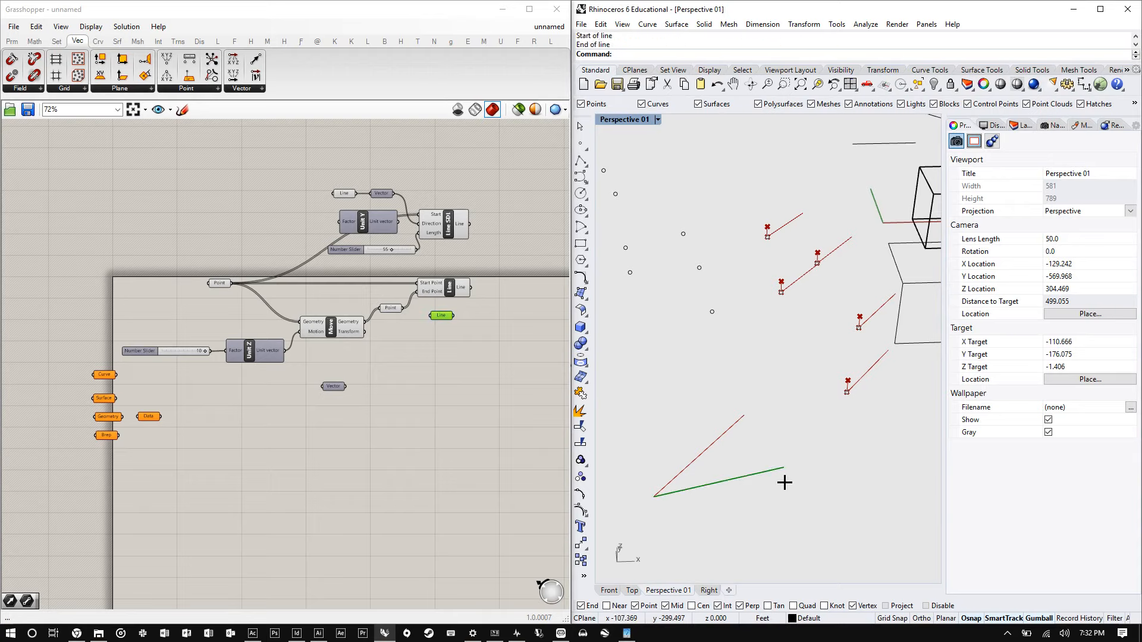
# - Move the Unit Y component out of the way on the canvas
pyautogui.scroll(5, 475, 314)
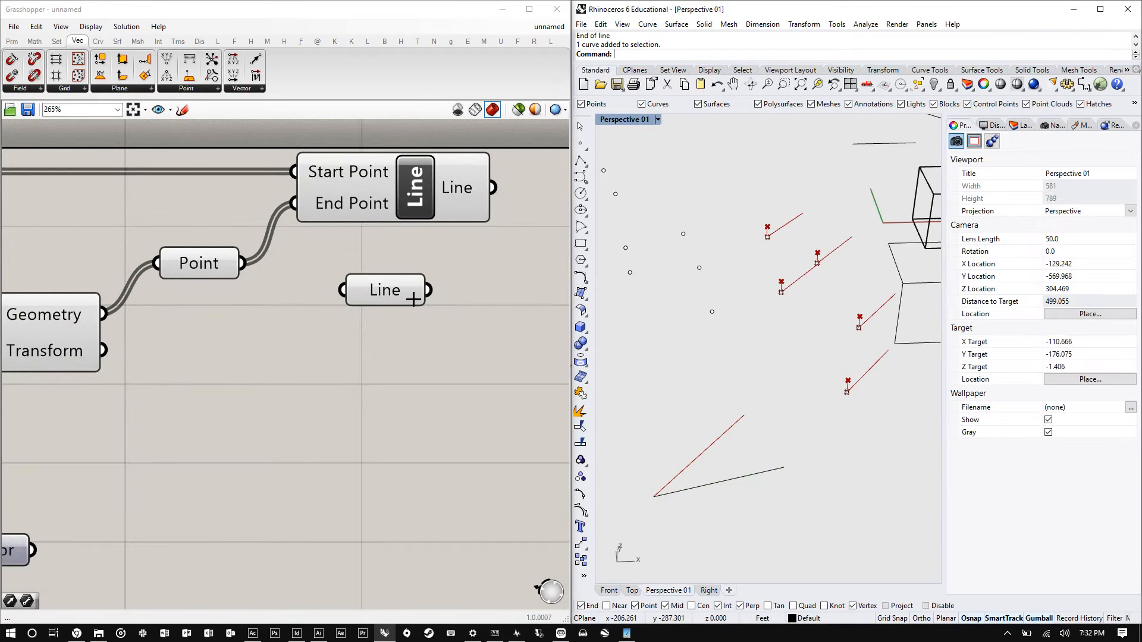
pyautogui.scroll(-6, 412, 299)
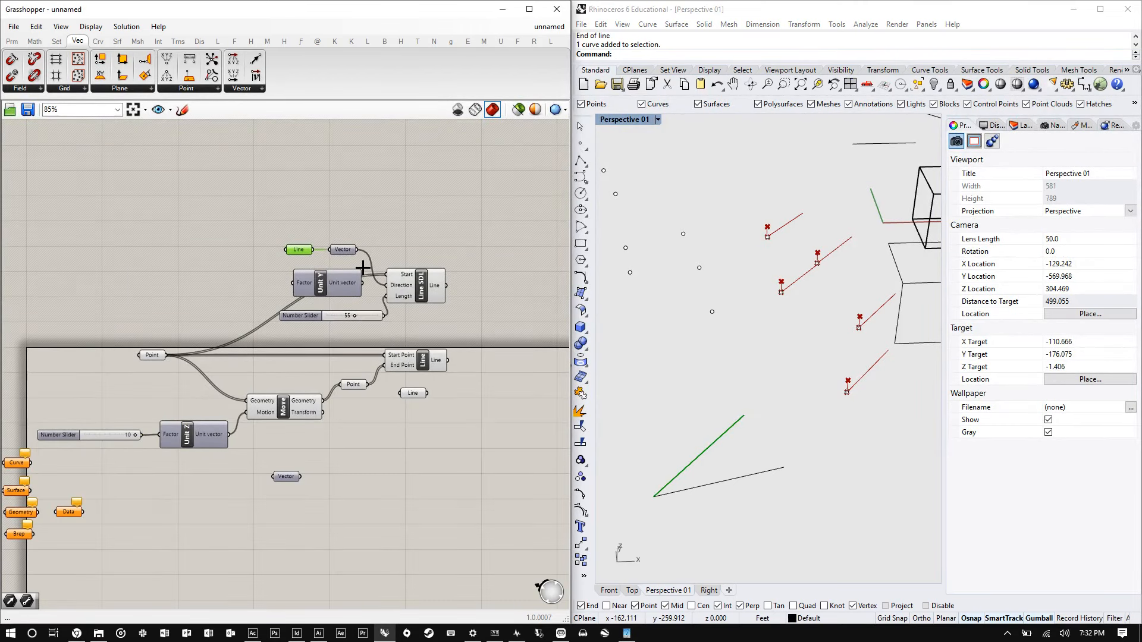
pyautogui.scroll(2, 363, 268)
pyautogui.moveTo(255, 300); pyautogui.dragTo(153, 274)
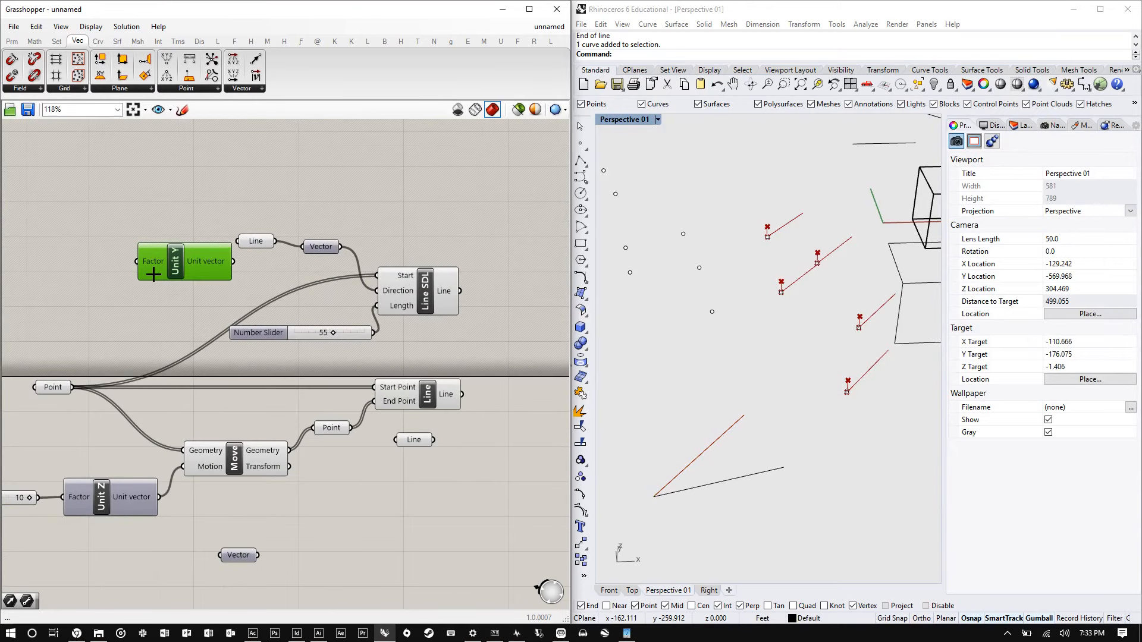
pyautogui.scroll(-2, 392, 326)
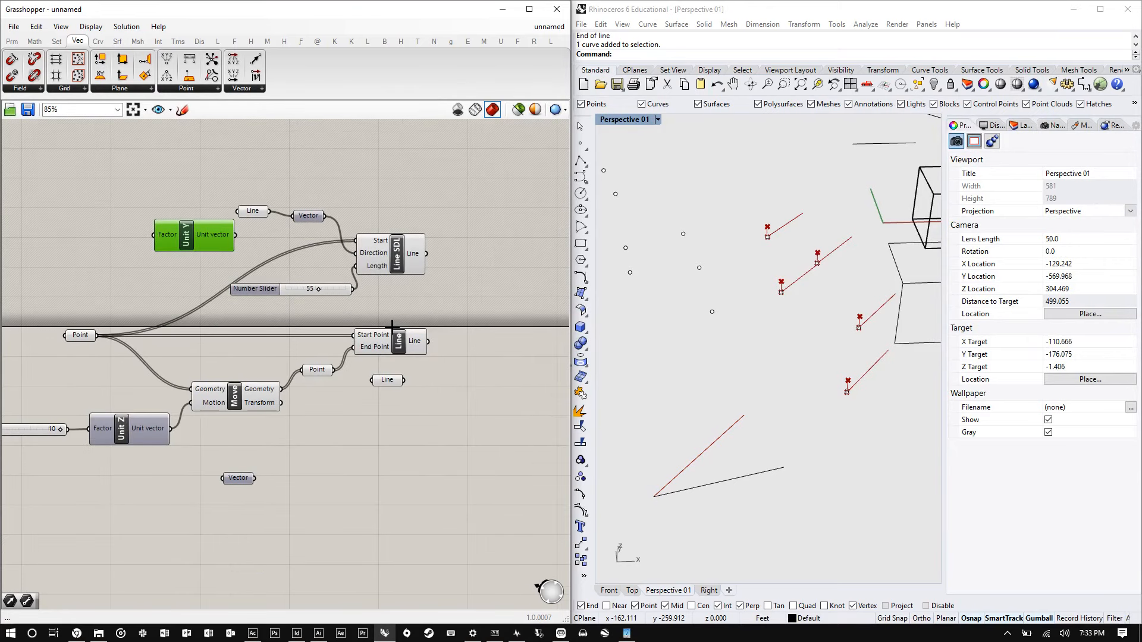
pyautogui.scroll(-2, 392, 327)
pyautogui.scroll(-12, 719, 339)
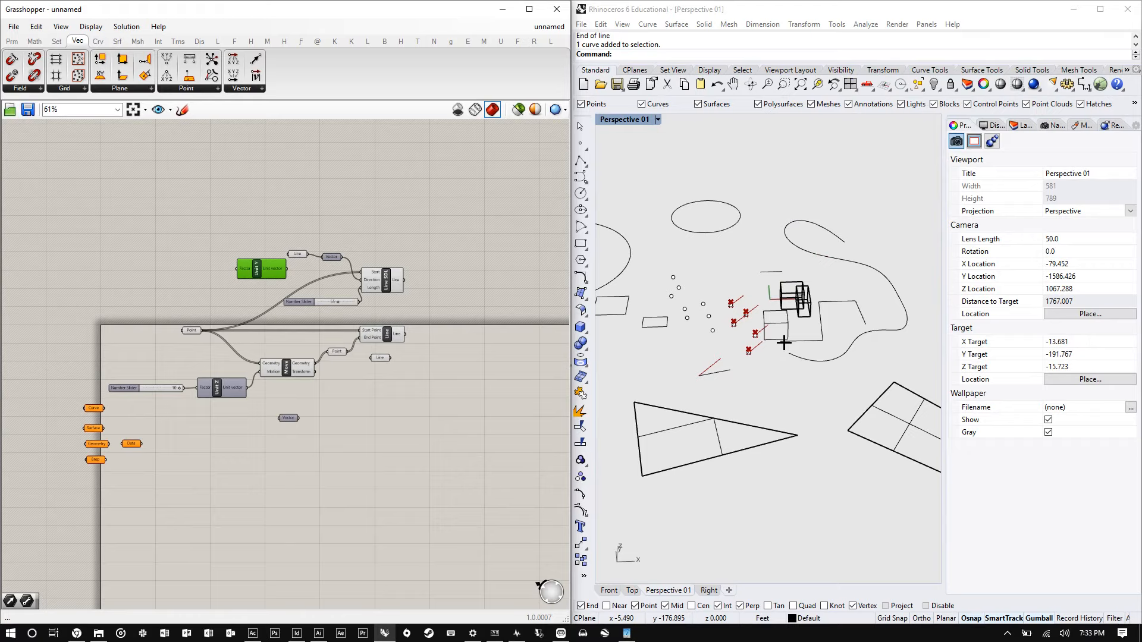
pyautogui.scroll(-10, 784, 343)
pyautogui.scroll(-1, 415, 358)
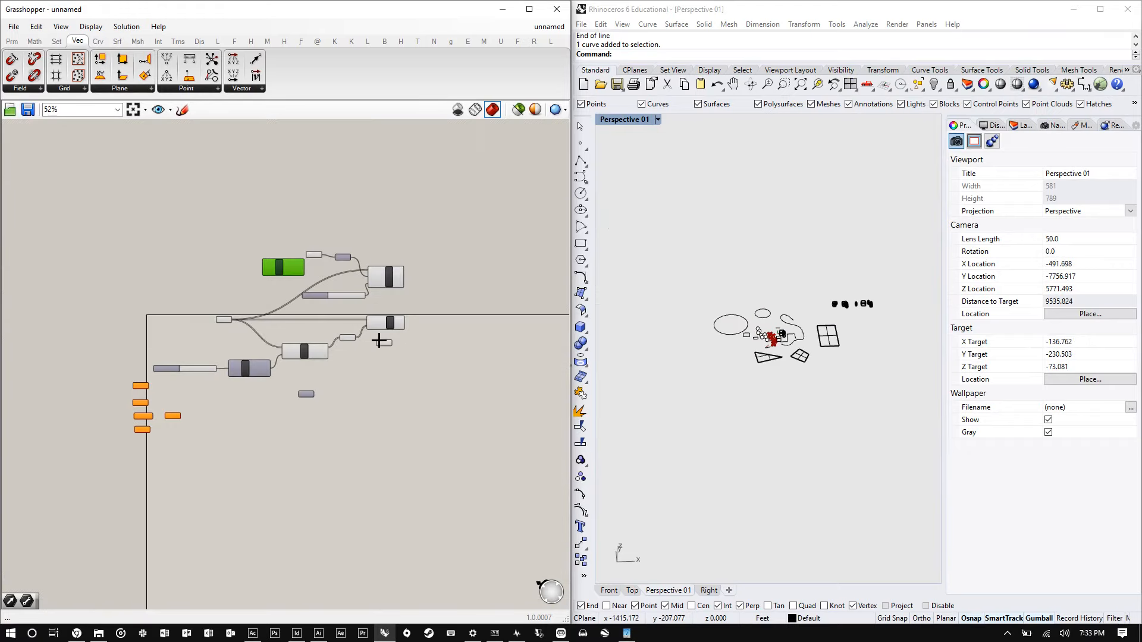
# - Select all components on the canvas and move them up together
pyautogui.hotkey('ctrl', 'a')
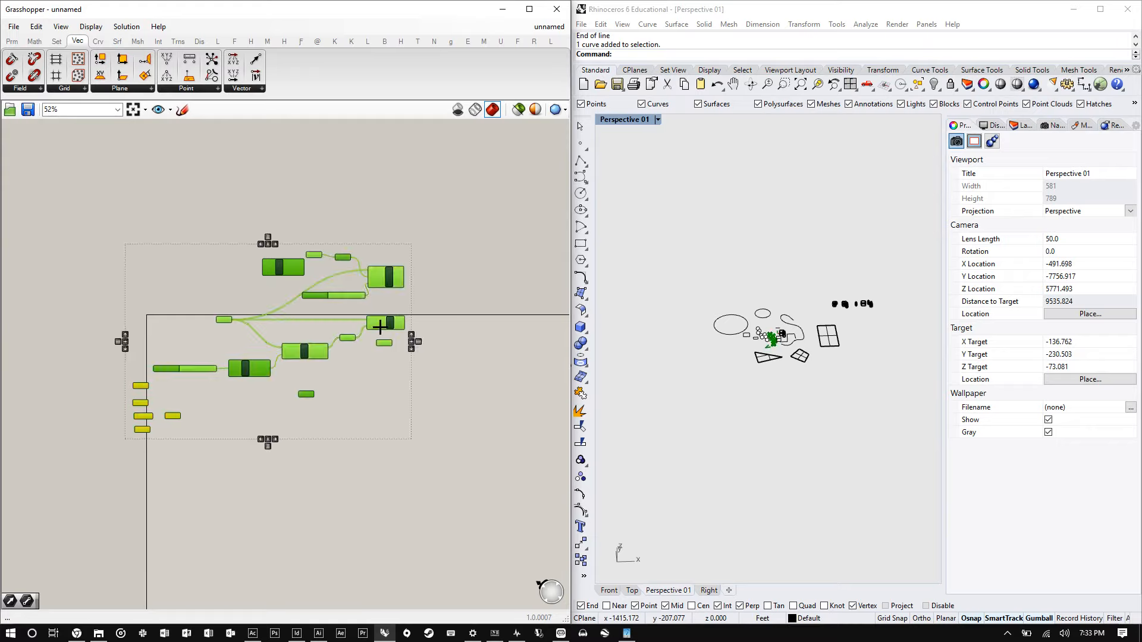
pyautogui.moveTo(383, 326); pyautogui.dragTo(365, 189)
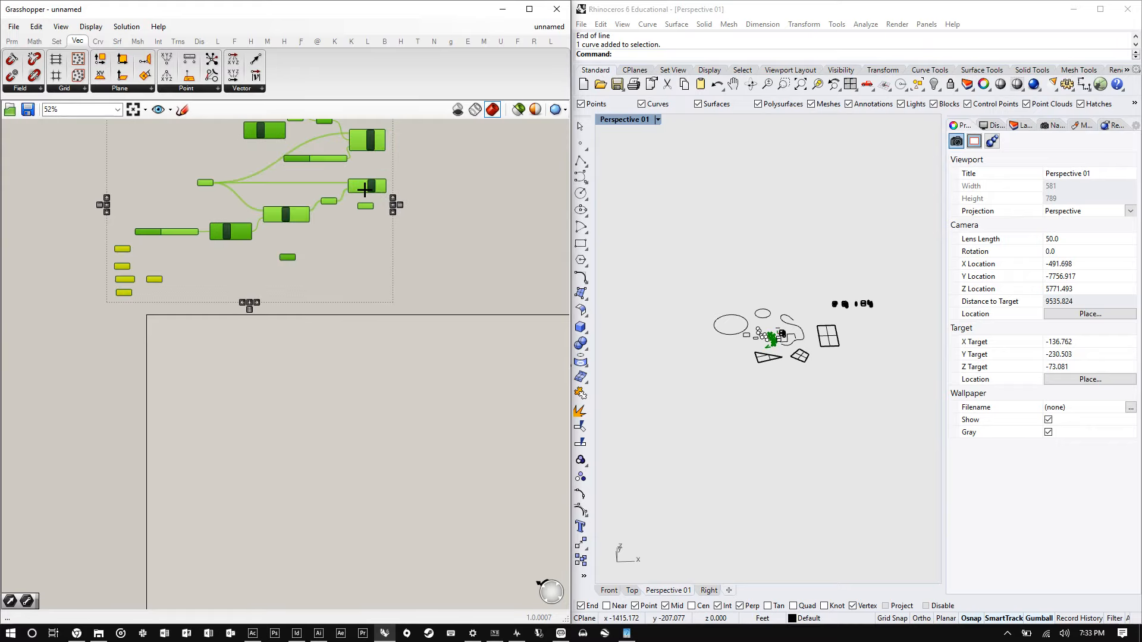
# - Turn off the preview of all selected components, then clear the selection
pyautogui.rightClick(436, 214)
pyautogui.click(470, 260)
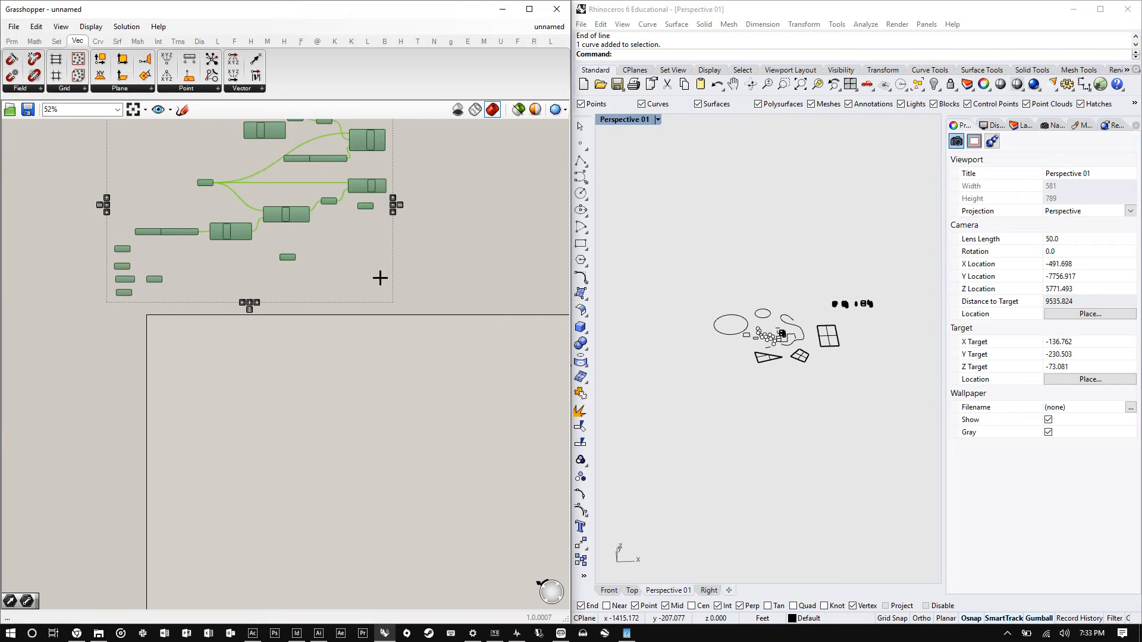
pyautogui.click(408, 305)
pyautogui.scroll(10, 408, 305)
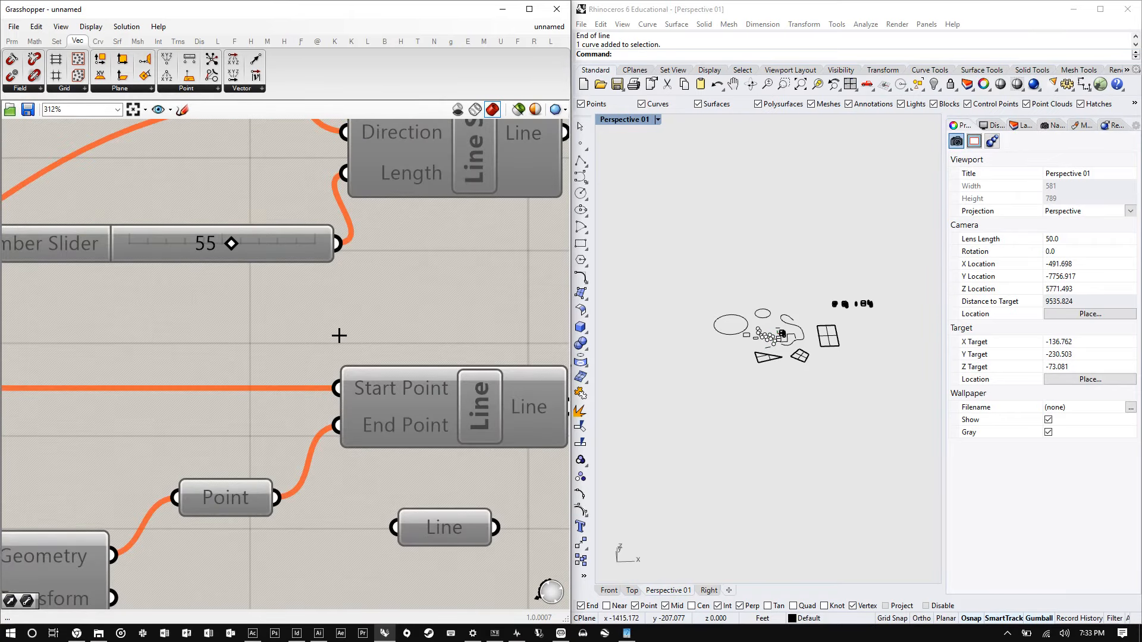
pyautogui.click(438, 210)
pyautogui.click(425, 295)
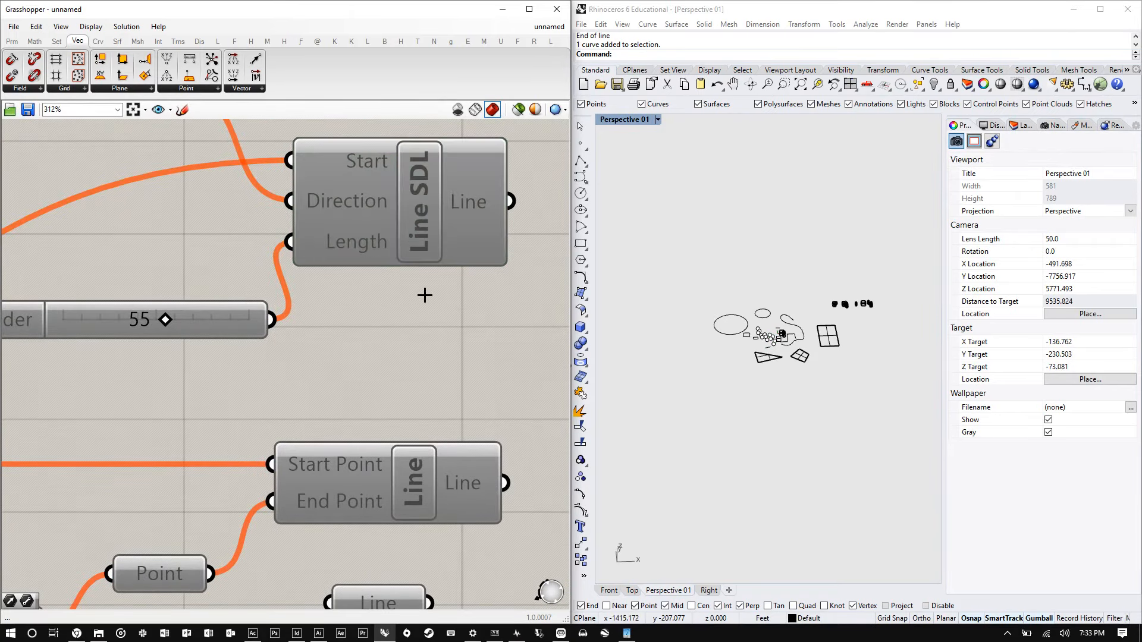
pyautogui.scroll(-10, 379, 290)
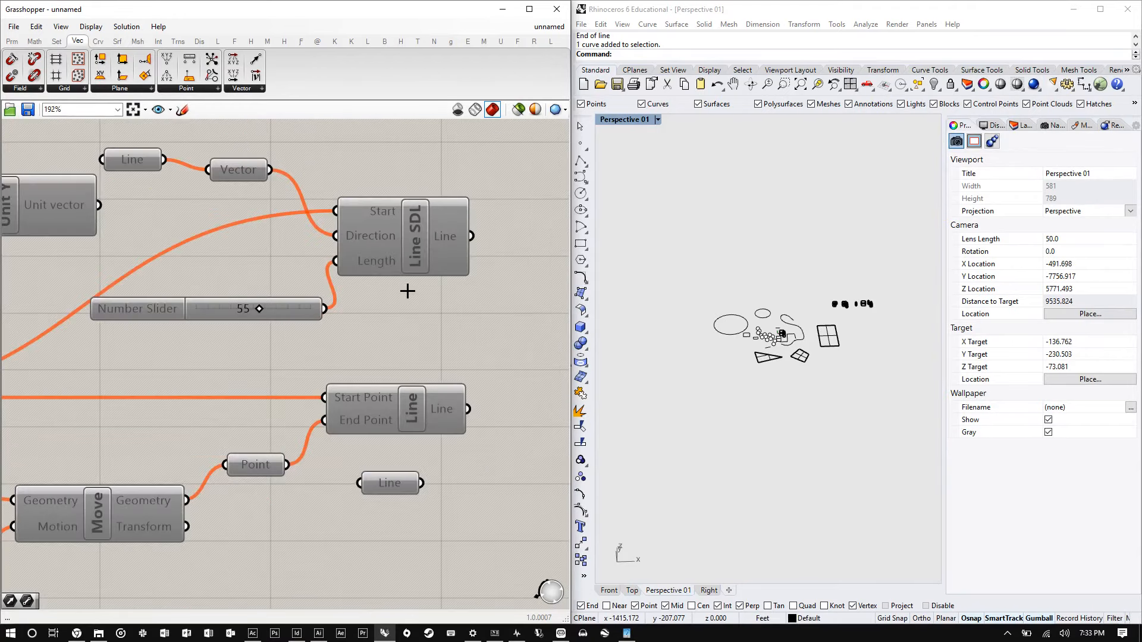
# - Select all components again and turn their preview back on
pyautogui.moveTo(460, 437); pyautogui.dragTo(109, 177)
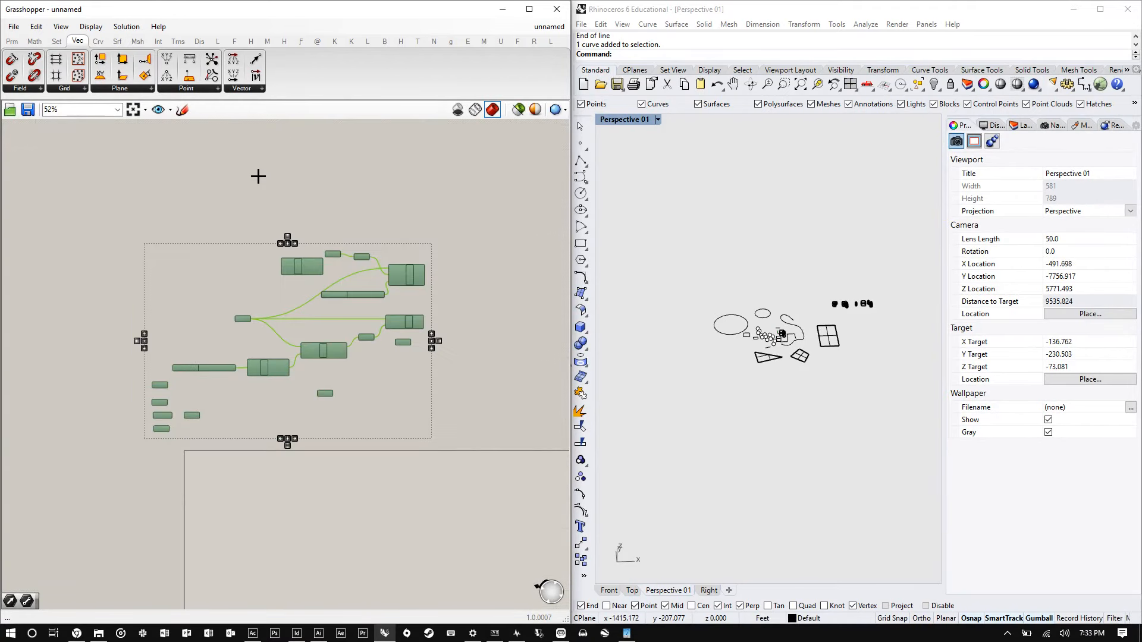
pyautogui.middleClick(257, 176)
pyautogui.click(319, 210)
pyautogui.click(390, 200)
pyautogui.scroll(6, 241, 318)
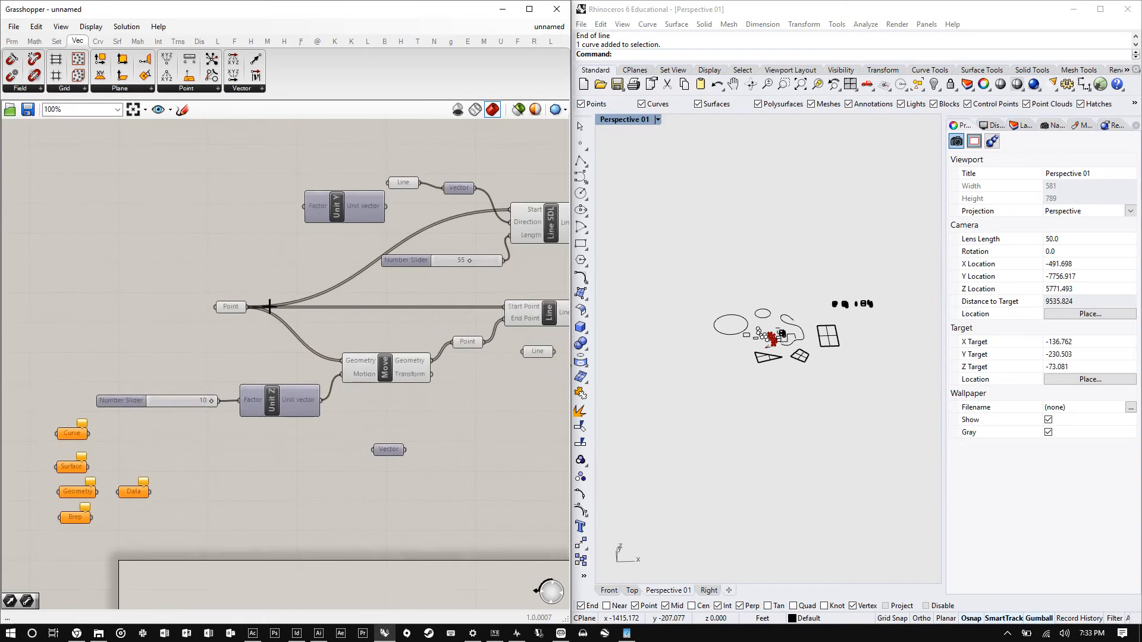
# - Nudge the Point parameter slightly to the right and disable it
pyautogui.click(205, 279)
pyautogui.moveTo(203, 270); pyautogui.dragTo(229, 268)
pyautogui.rightClick(230, 270)
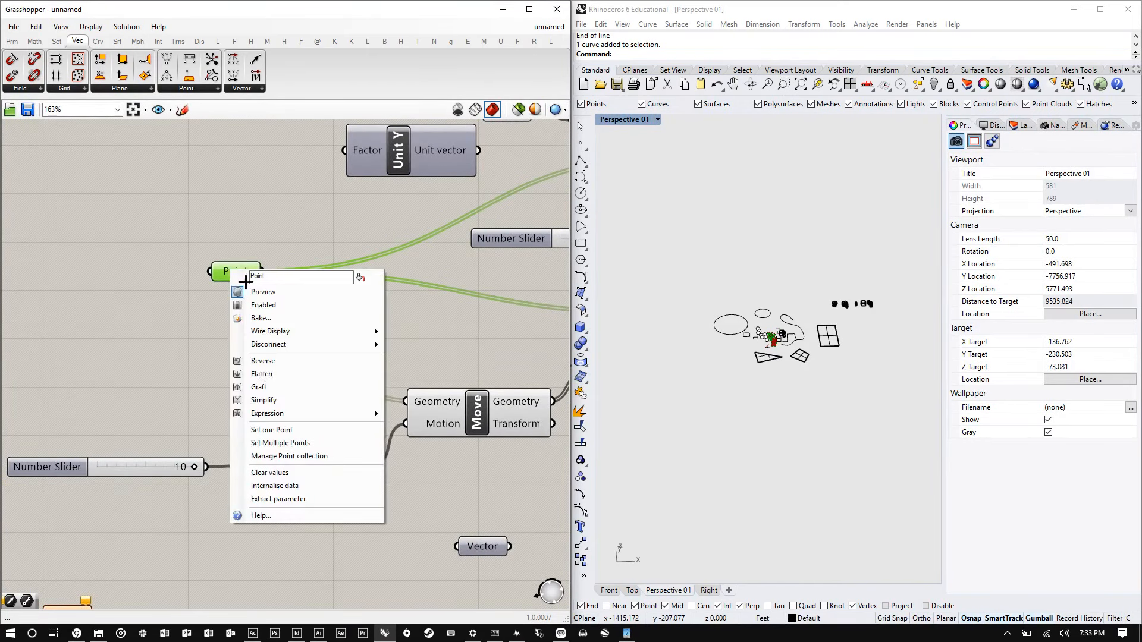
pyautogui.click(277, 310)
pyautogui.scroll(-4, 199, 331)
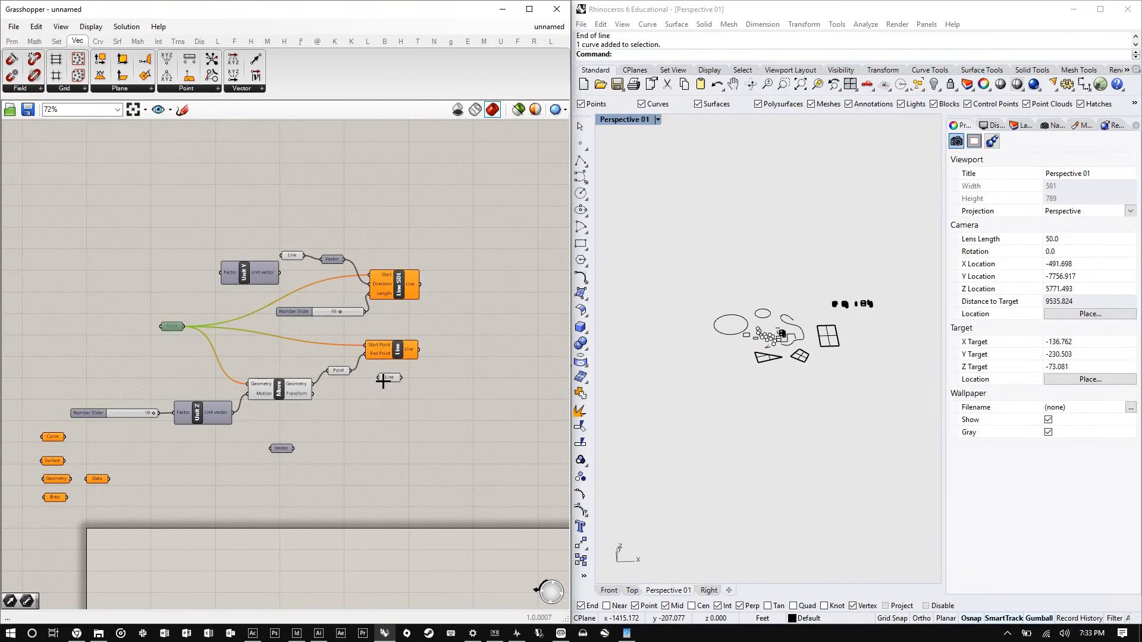
pyautogui.moveTo(383, 383)
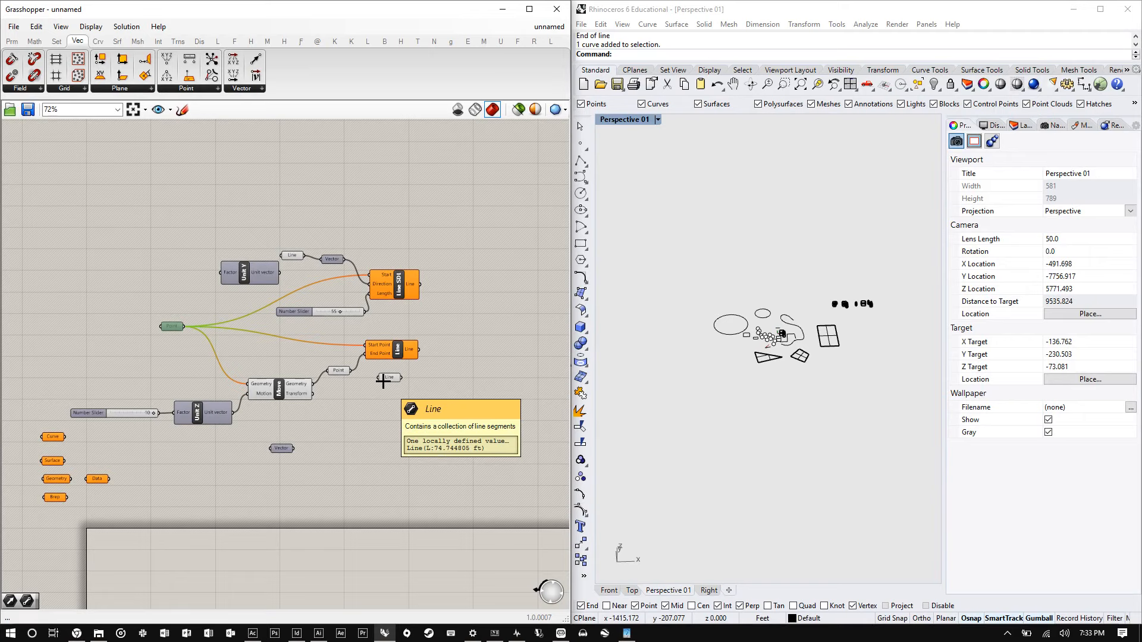
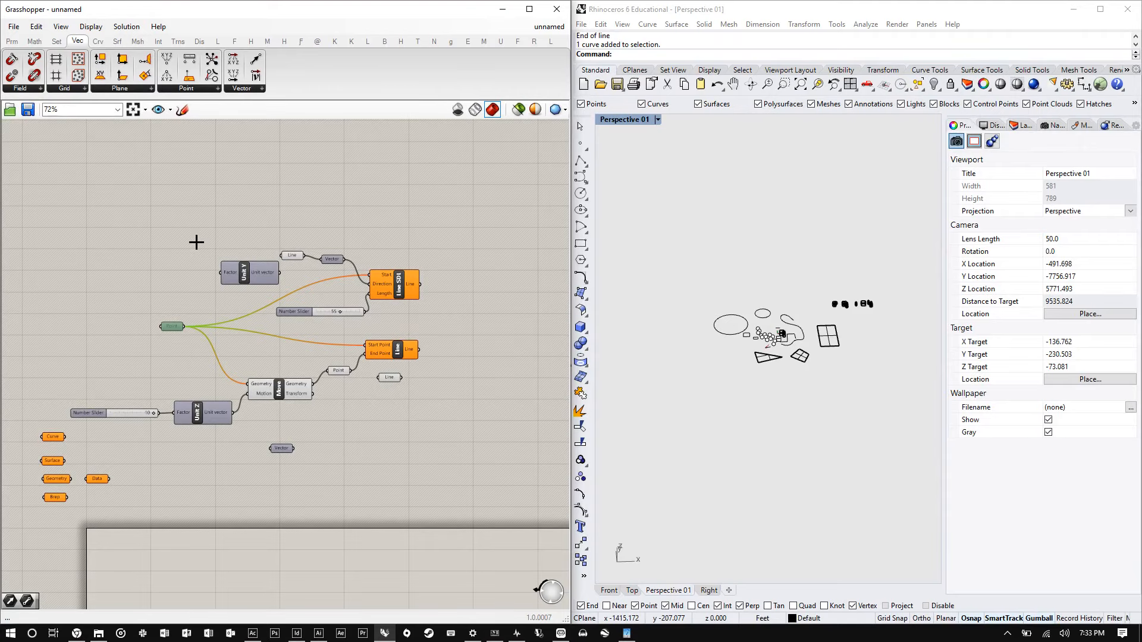
# - Select the freeform curve in the Rhino viewport and orbit the view to inspect it
pyautogui.scroll(-3, 178, 191)
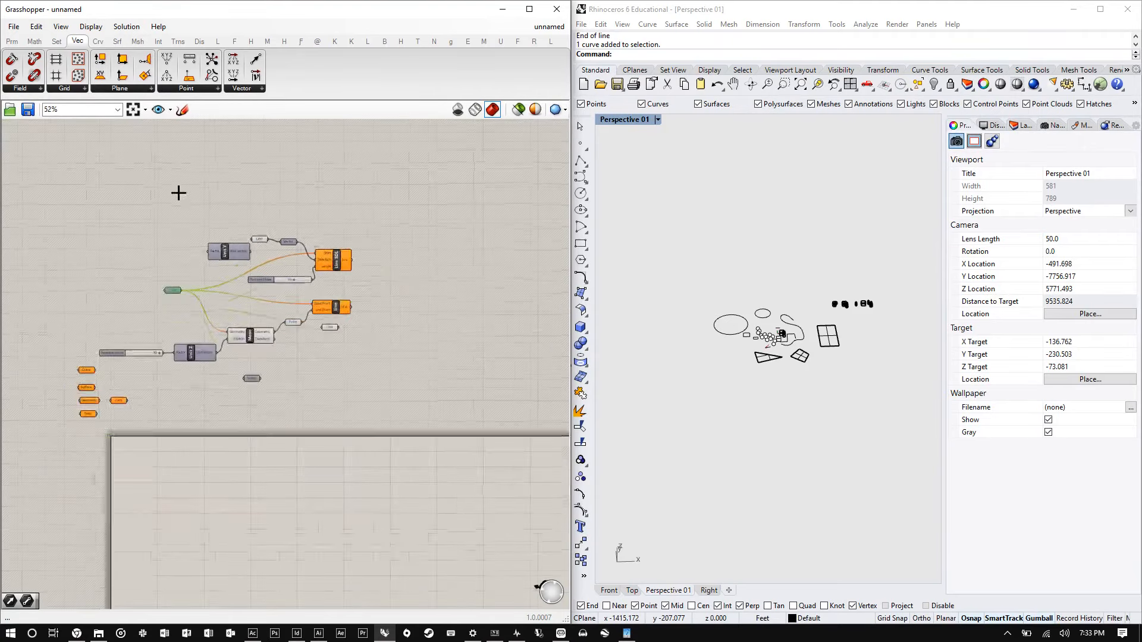
pyautogui.scroll(4, 196, 457)
pyautogui.scroll(10, 773, 333)
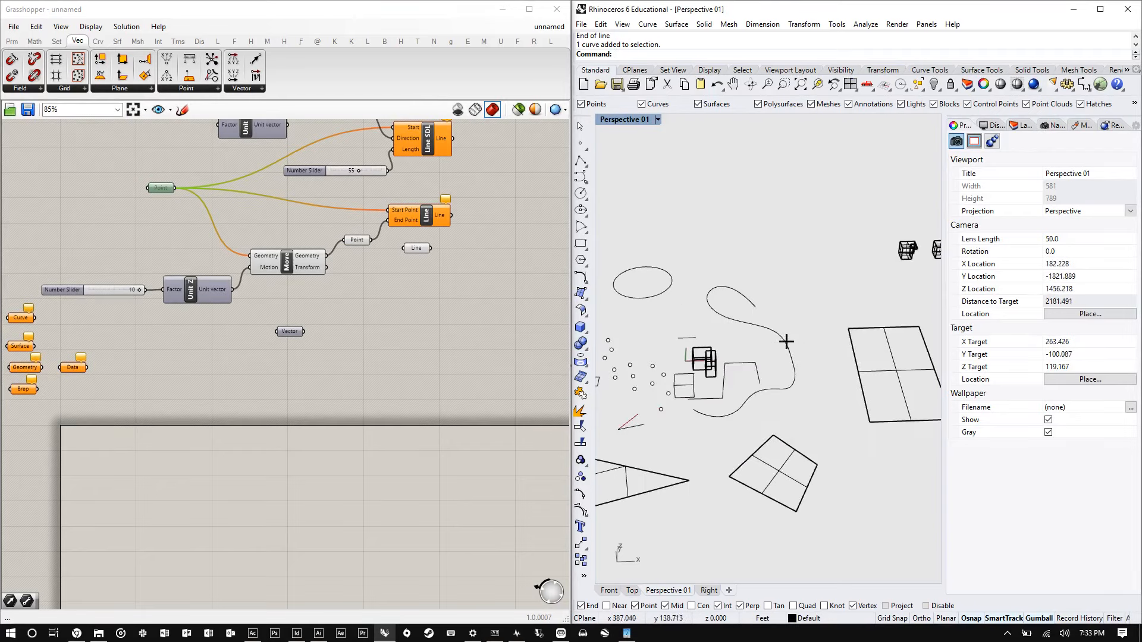
pyautogui.click(766, 326)
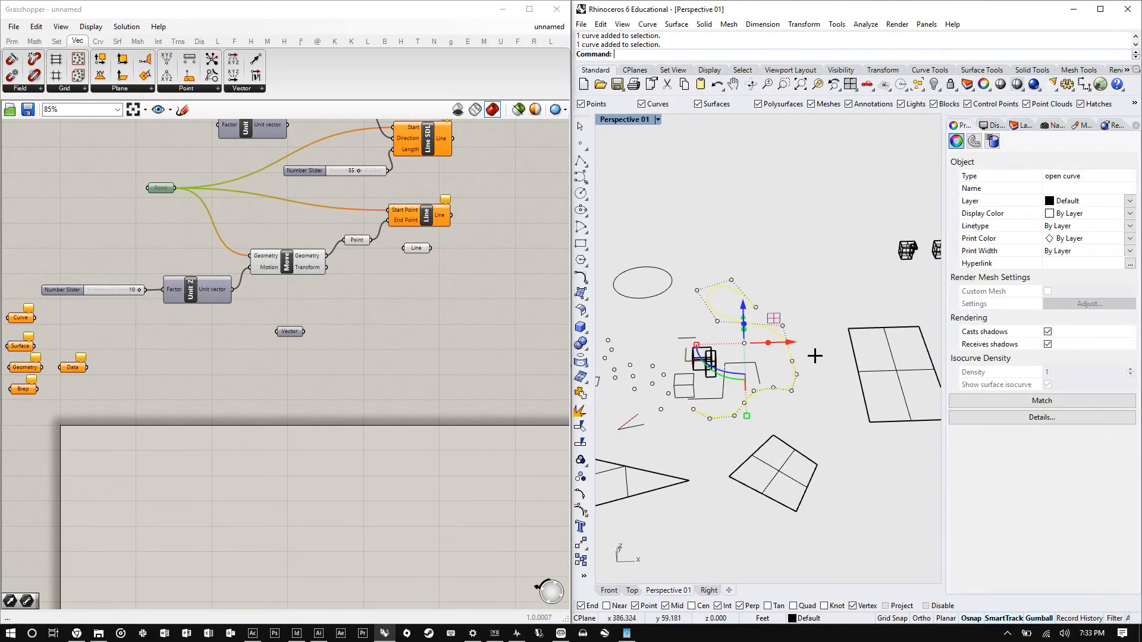
pyautogui.moveTo(772, 420); pyautogui.dragTo(737, 421, button='right')
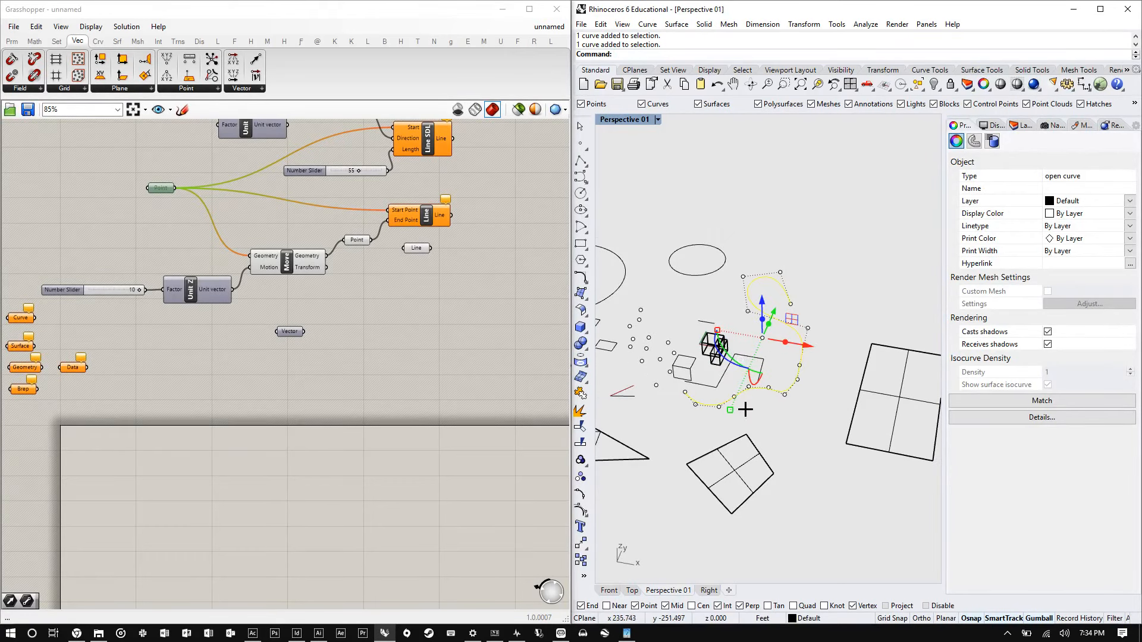
pyautogui.moveTo(734, 375); pyautogui.dragTo(765, 387, button='right')
pyautogui.moveTo(806, 351); pyautogui.dragTo(810, 364, button='right')
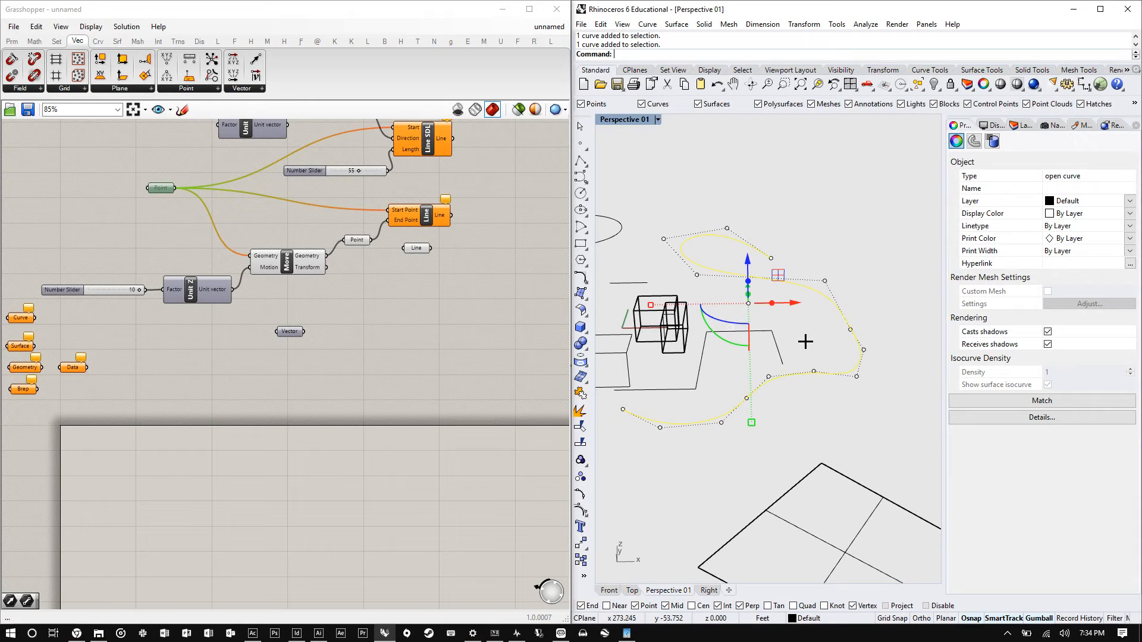
pyautogui.moveTo(805, 342)
pyautogui.mouseDown(button='right')
pyautogui.moveTo(819, 296)
pyautogui.moveTo(831, 339)
pyautogui.moveTo(800, 339)
pyautogui.mouseUp(button='right')
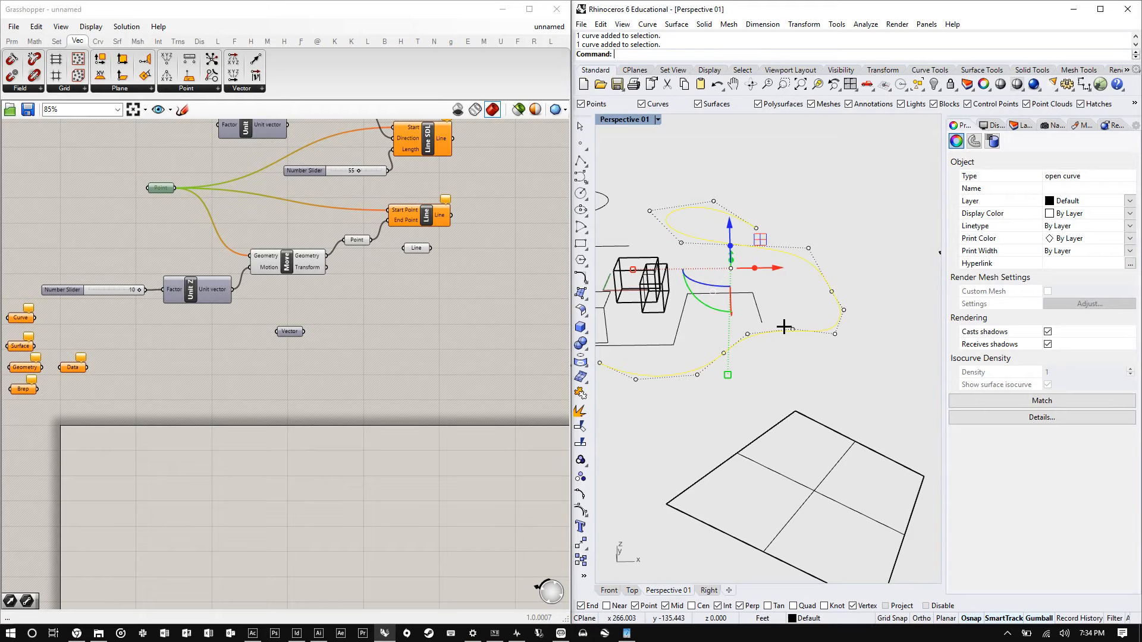
pyautogui.moveTo(809, 253); pyautogui.dragTo(729, 353, button='right')
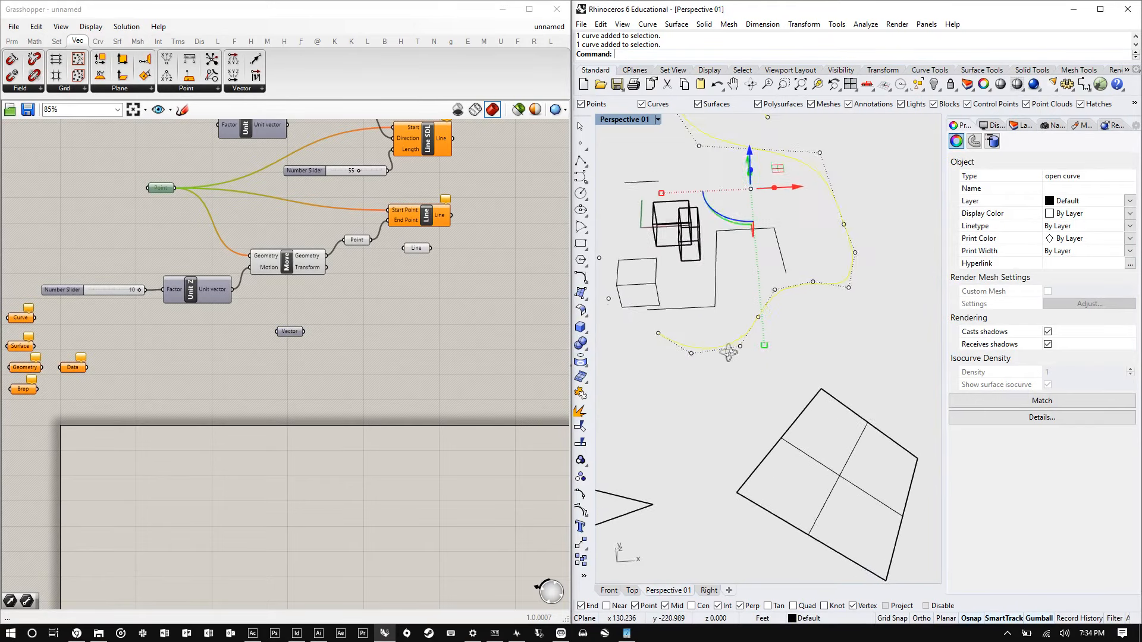
# - Add a Curve parameter to the canvas below the existing components
pyautogui.doubleClick(128, 487)
pyautogui.write('curve')
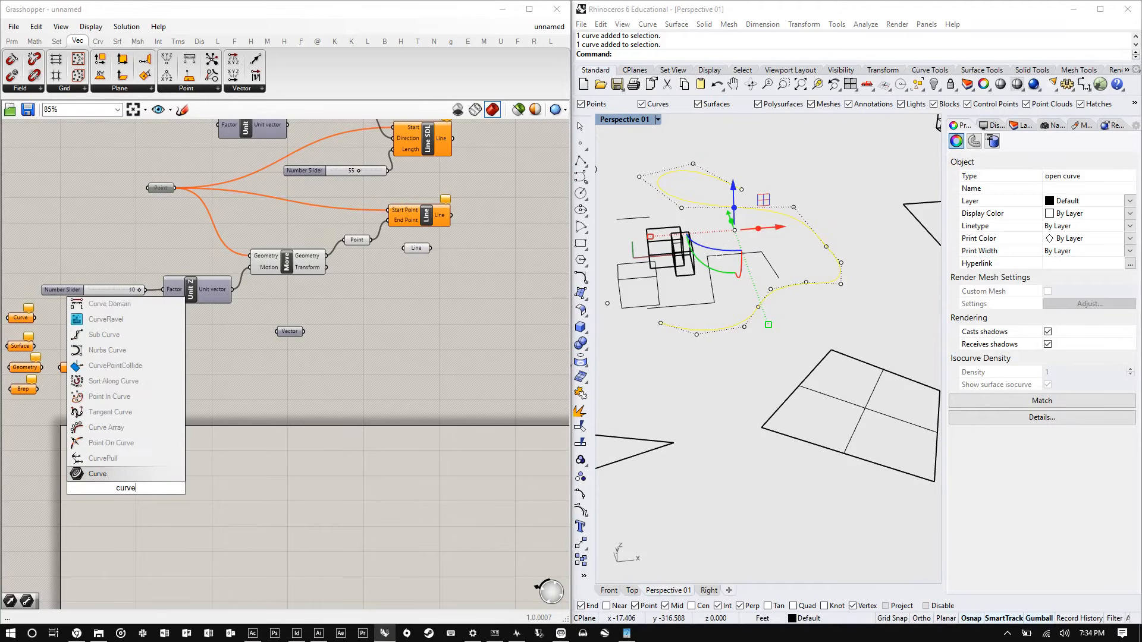
pyautogui.press('Return')
pyautogui.scroll(5, 108, 511)
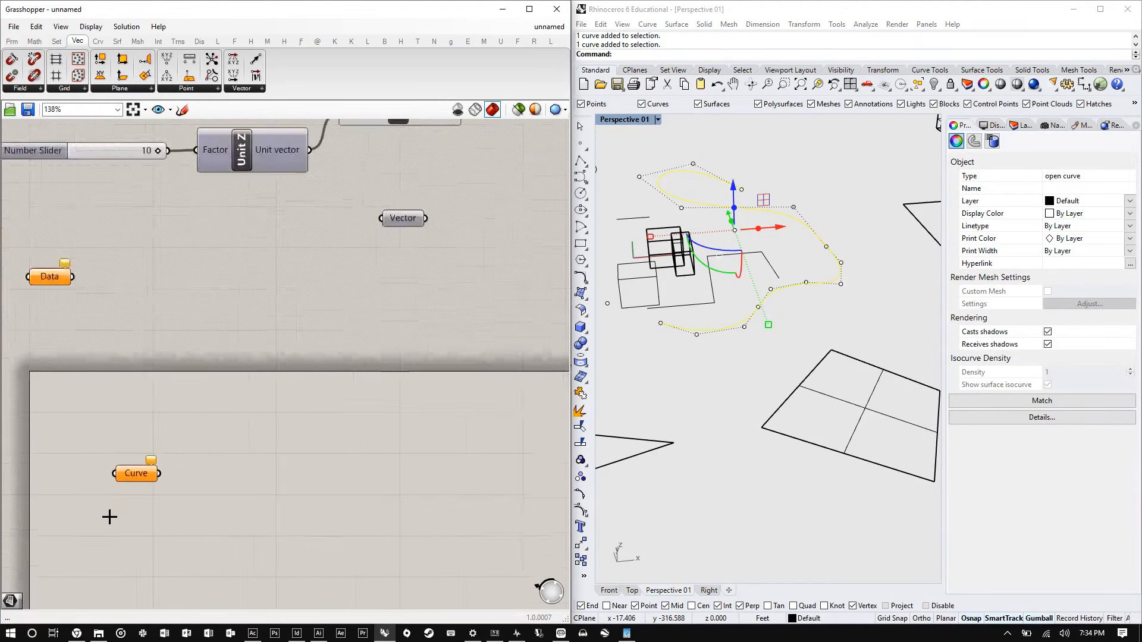
pyautogui.scroll(5, 140, 470)
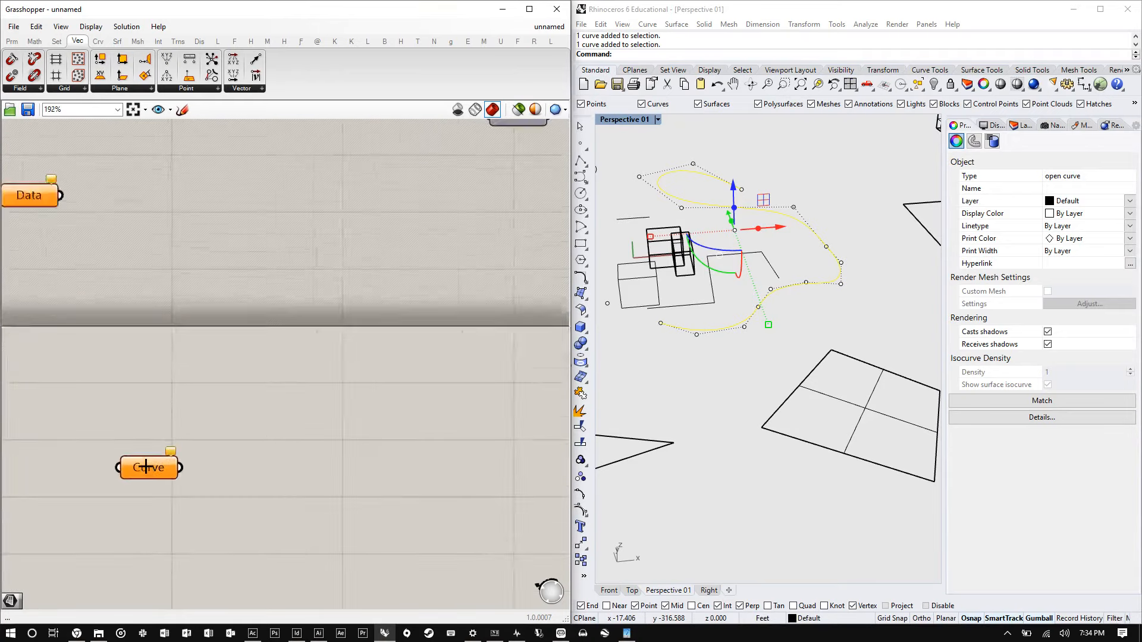
# - Set the Curve parameter to one curve, picking the freeform curve in the Rhino viewport
pyautogui.rightClick(141, 470)
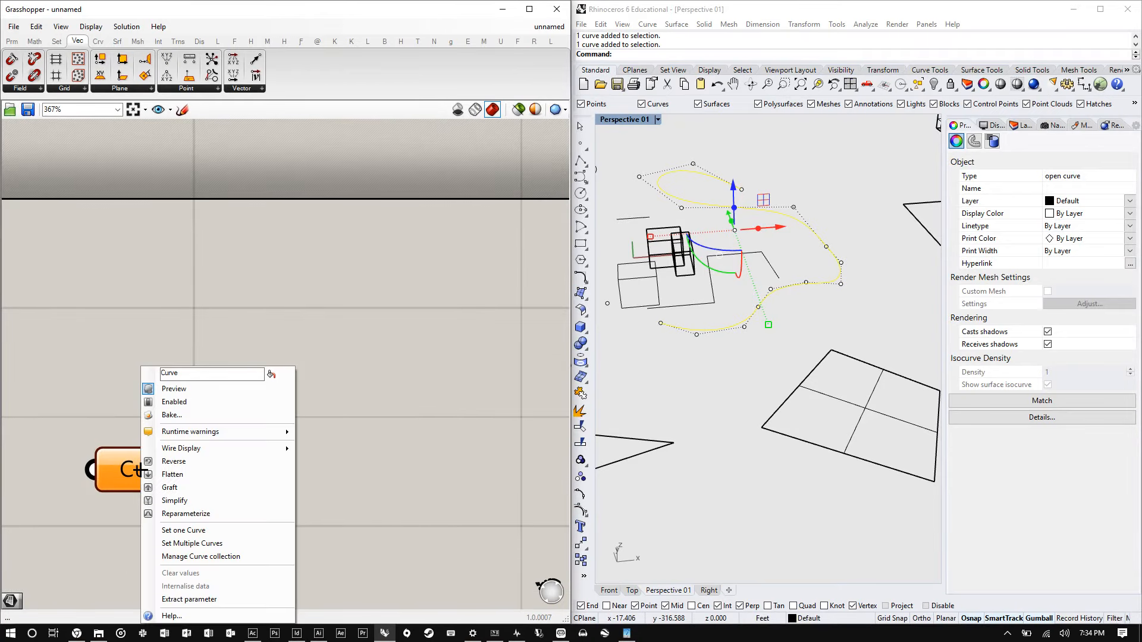
pyautogui.click(203, 525)
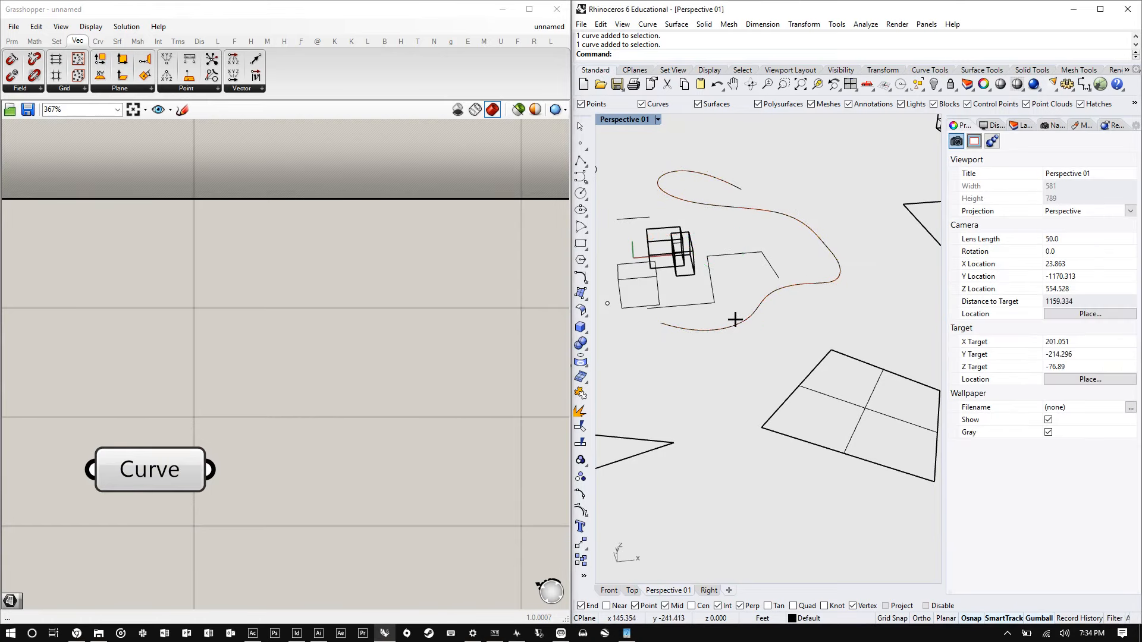
pyautogui.scroll(5, 734, 319)
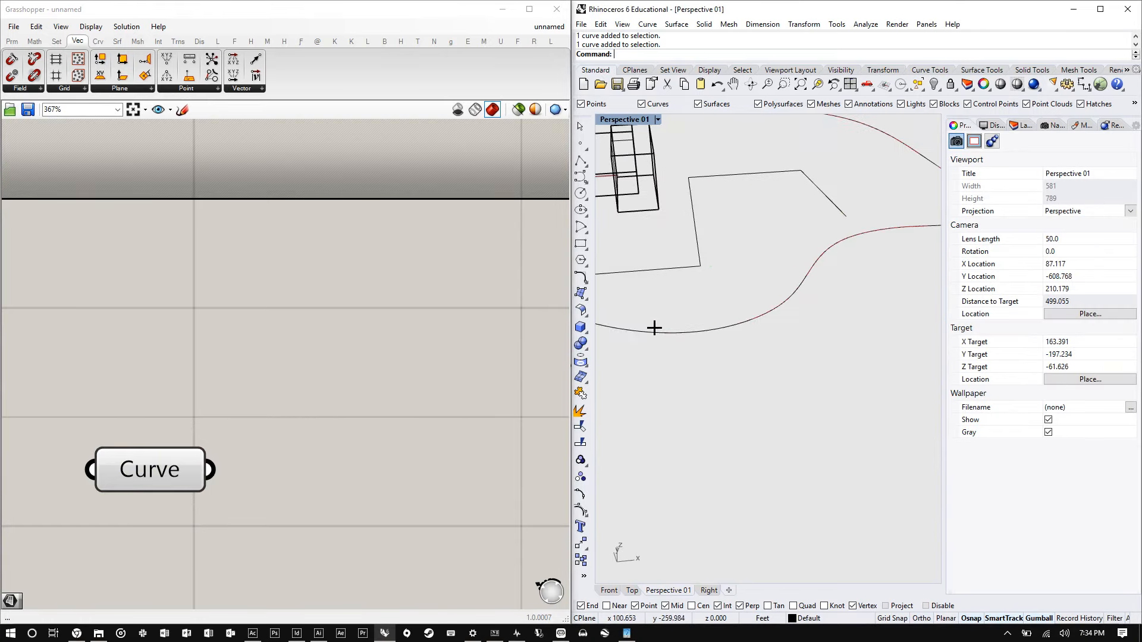
pyautogui.click(138, 469)
pyautogui.scroll(-6, 792, 323)
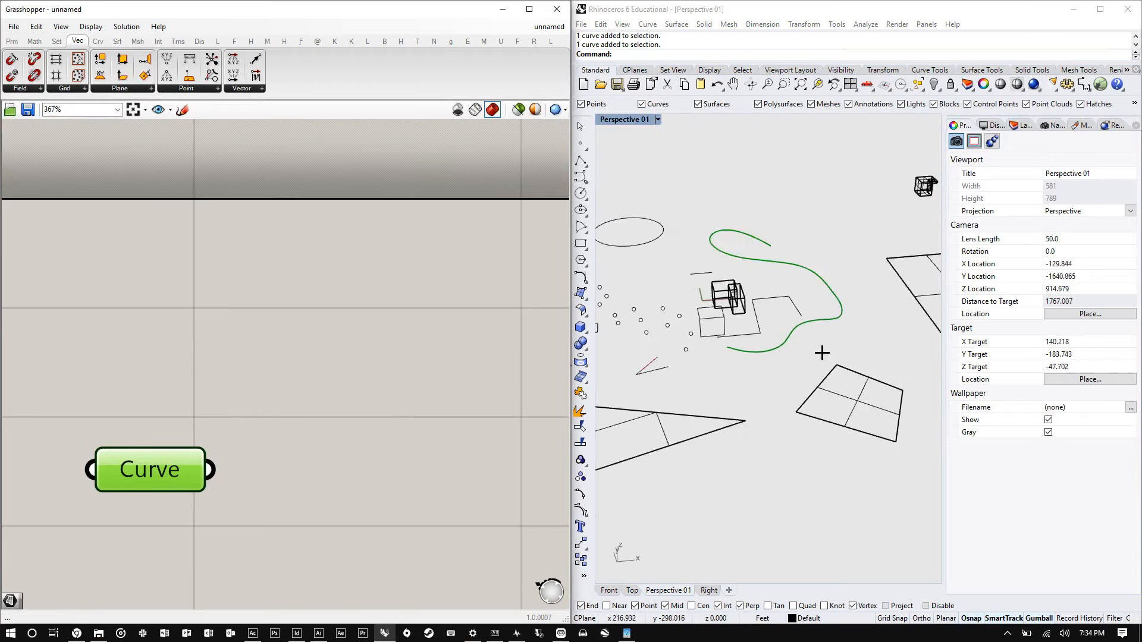
# - Move the Curve parameter up on the canvas
pyautogui.click(283, 413)
pyautogui.moveTo(171, 462); pyautogui.dragTo(213, 358)
pyautogui.moveTo(321, 427); pyautogui.dragTo(186, 375, button='right')
pyautogui.scroll(-3, 186, 375)
pyautogui.scroll(1, 186, 375)
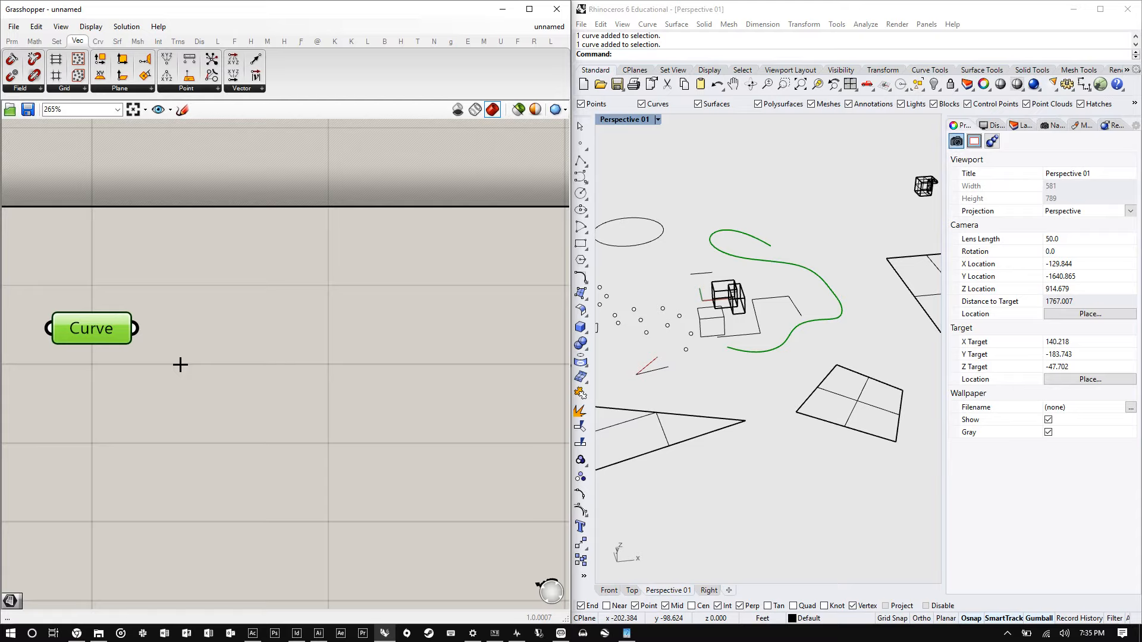
# - Add an Offset Curve component to the right of the Curve parameter
pyautogui.doubleClick(262, 337)
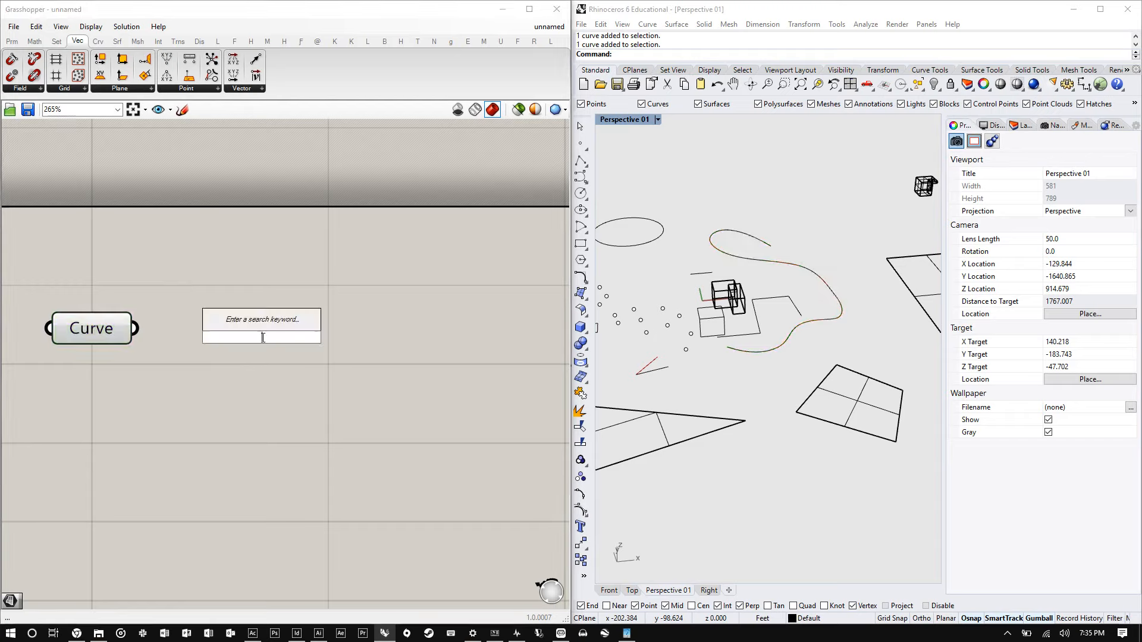
pyautogui.write('off')
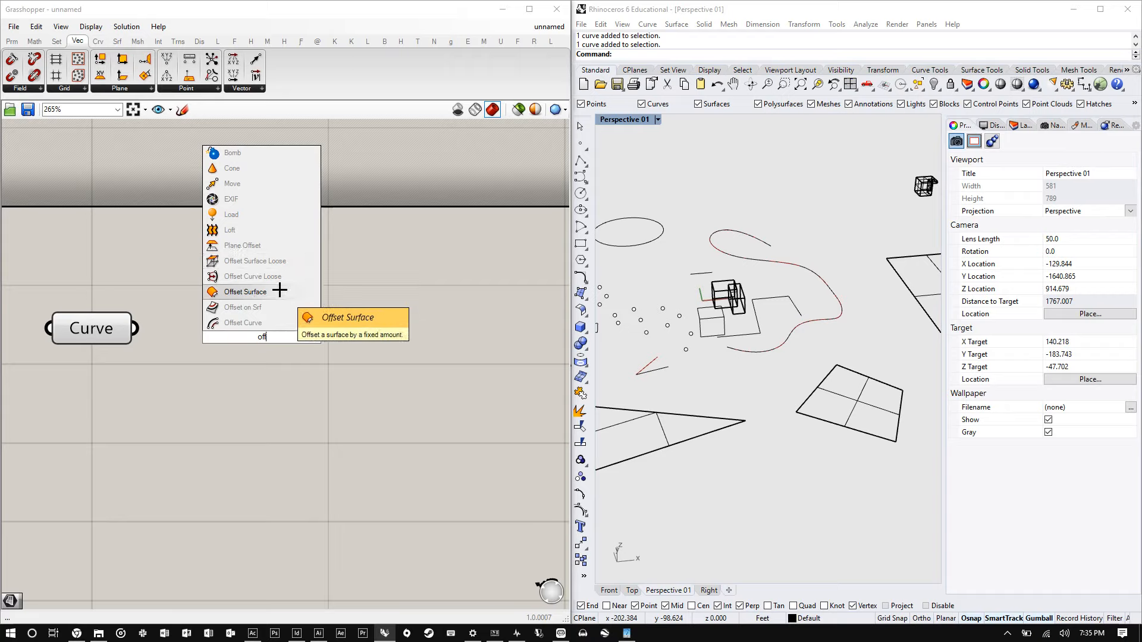
pyautogui.click(256, 322)
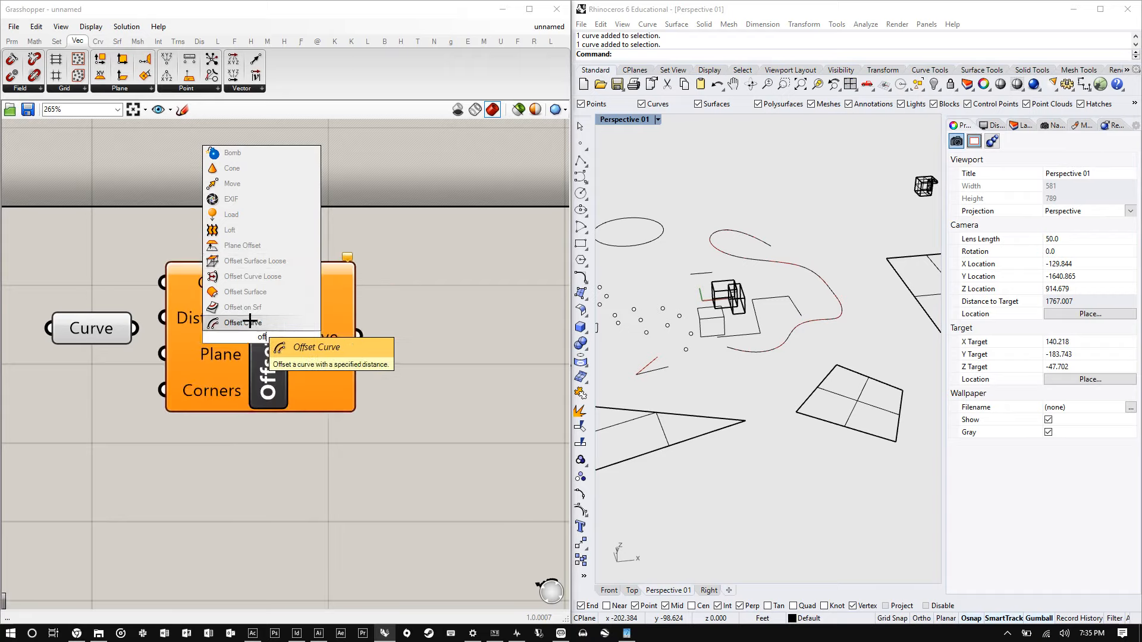
pyautogui.moveTo(263, 364); pyautogui.dragTo(335, 403)
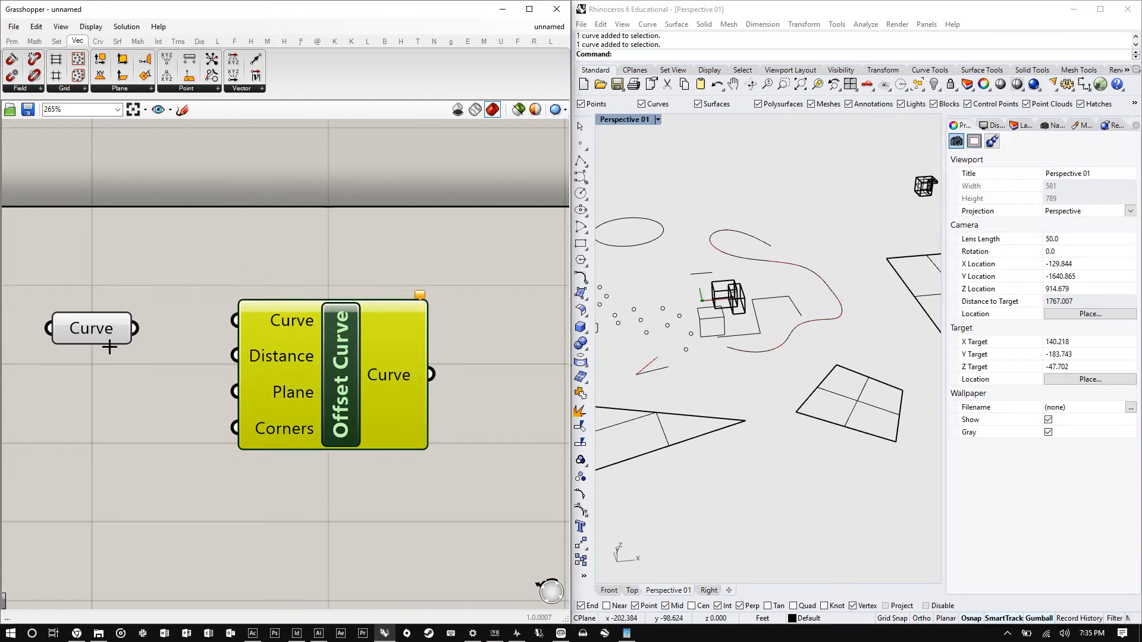
# - Connect the Curve parameter's output to the Offset Curve component's Curve input
pyautogui.moveTo(83, 340); pyautogui.dragTo(78, 306)
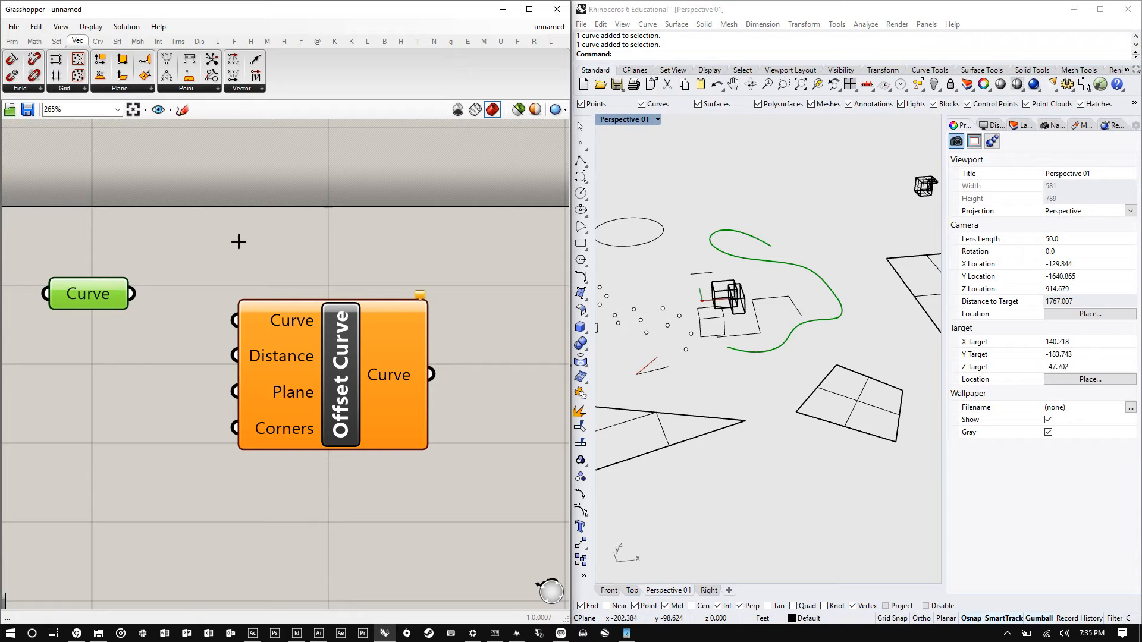
pyautogui.moveTo(330, 386); pyautogui.dragTo(340, 364)
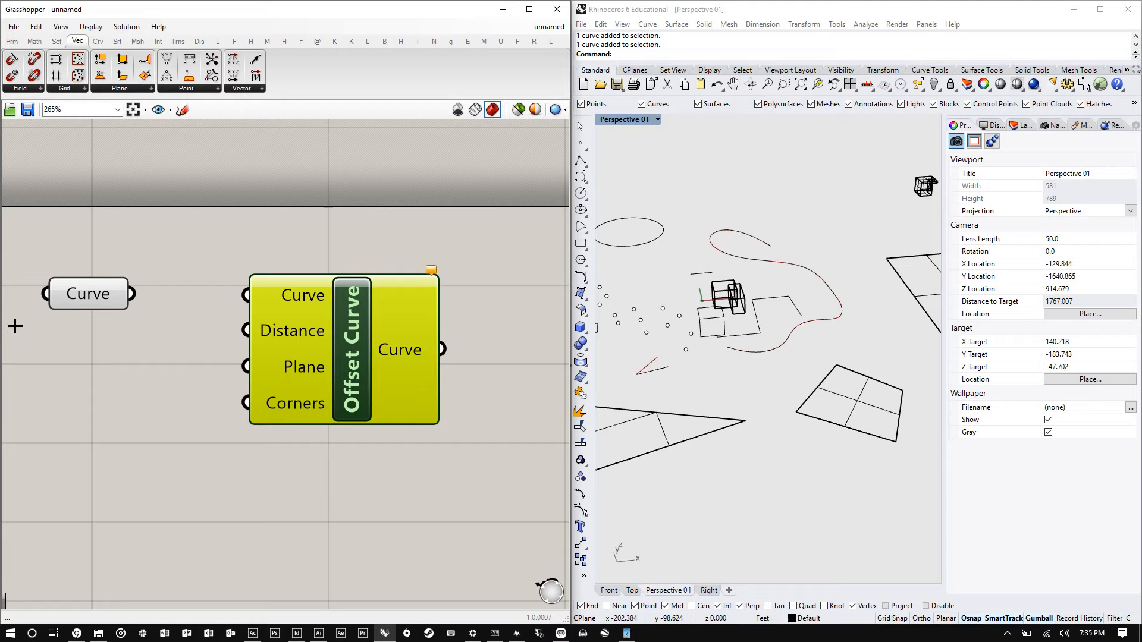
pyautogui.moveTo(97, 296); pyautogui.dragTo(246, 295)
pyautogui.moveTo(103, 277); pyautogui.dragTo(105, 293)
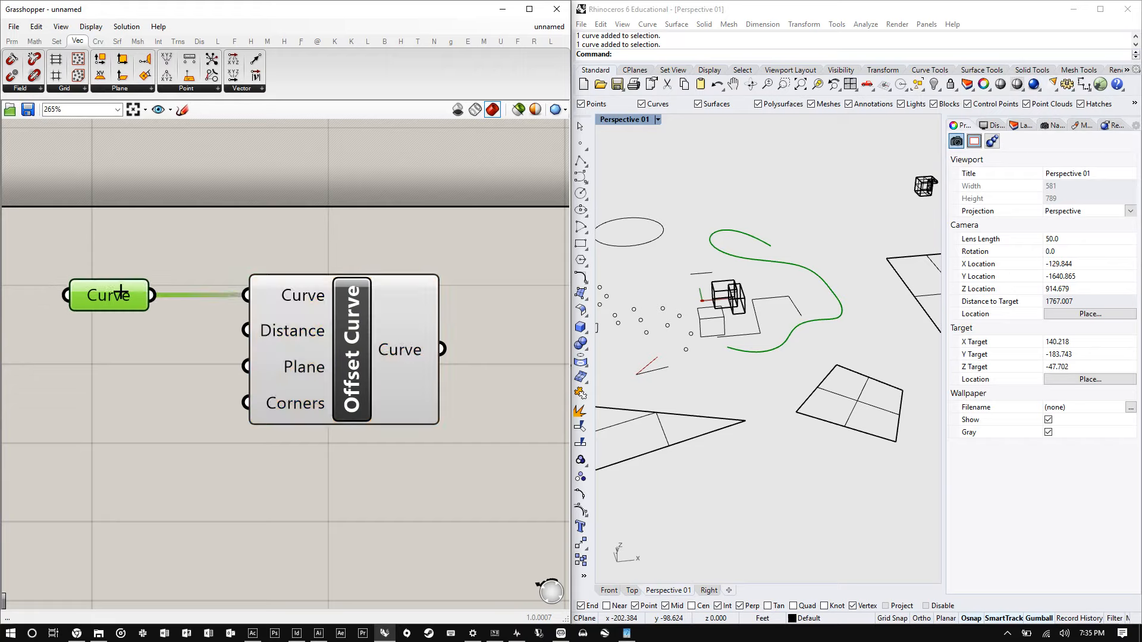
pyautogui.click(283, 343)
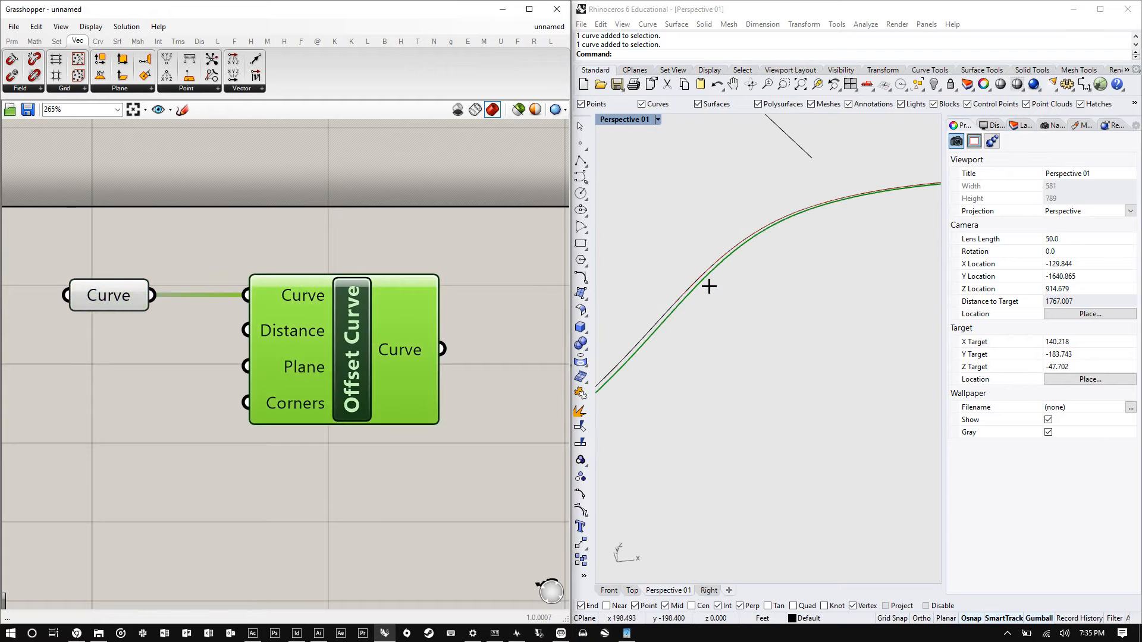
pyautogui.scroll(2, 709, 286)
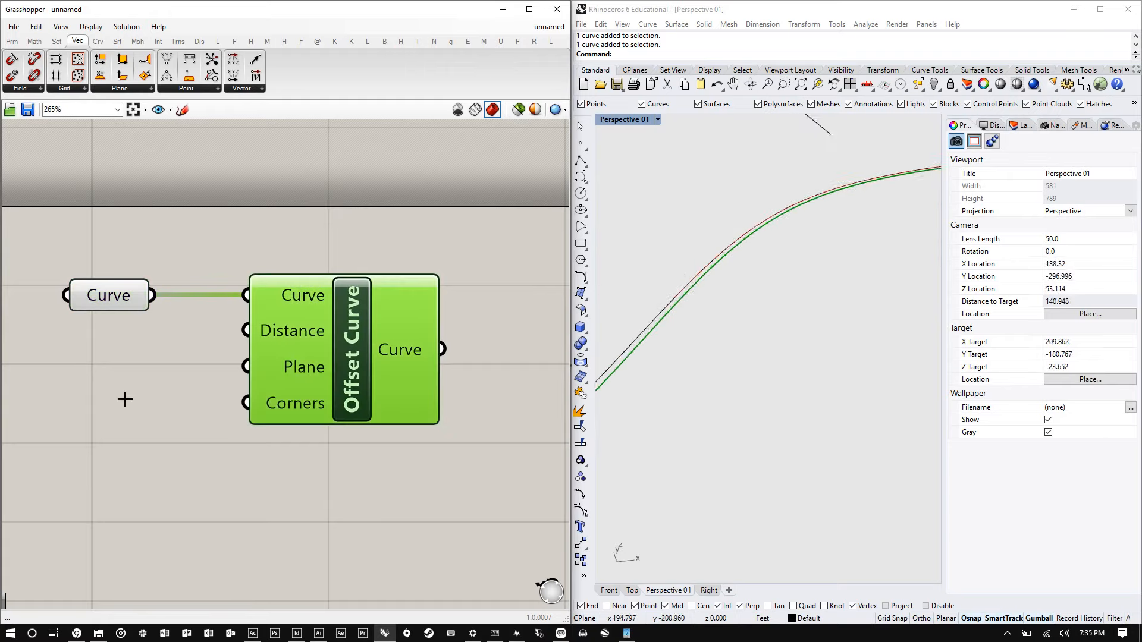
# - Create an integer Number Slider ranging from 1 to 20 beside the Offset Curve component and slide it to 20
pyautogui.doubleClick(112, 364)
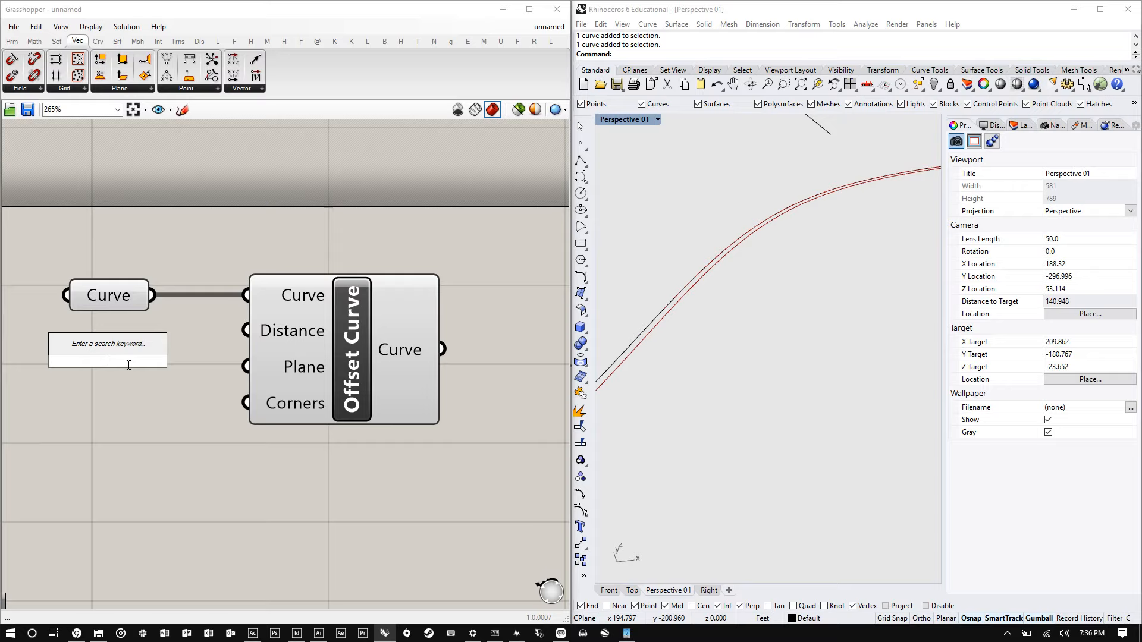
pyautogui.write('-')
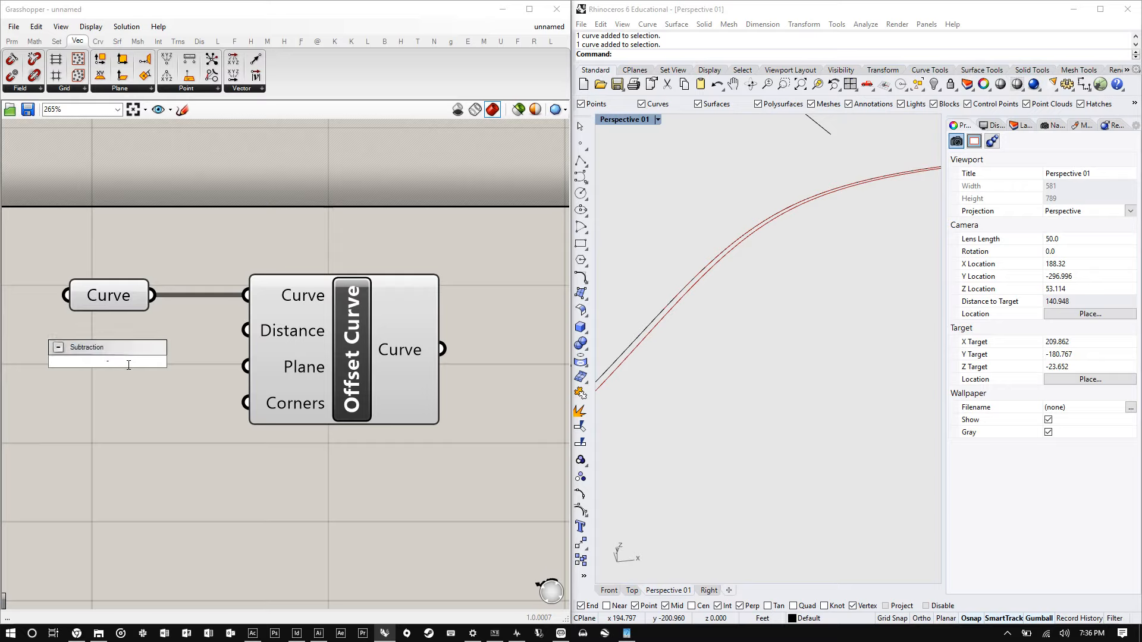
pyautogui.press('BackSpace')
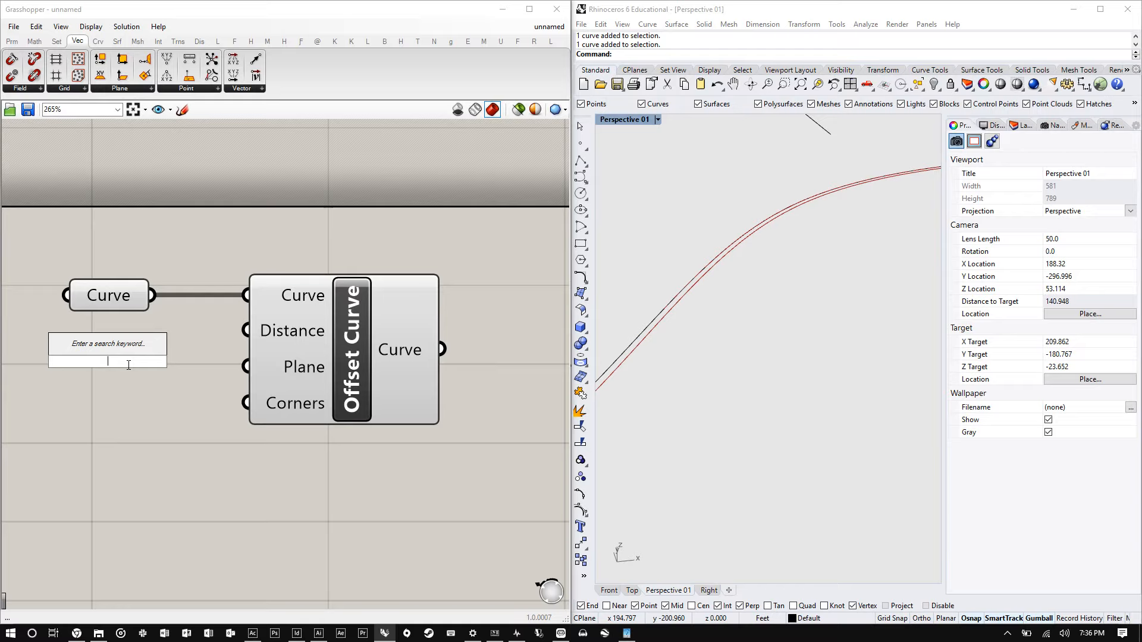
pyautogui.write('1')
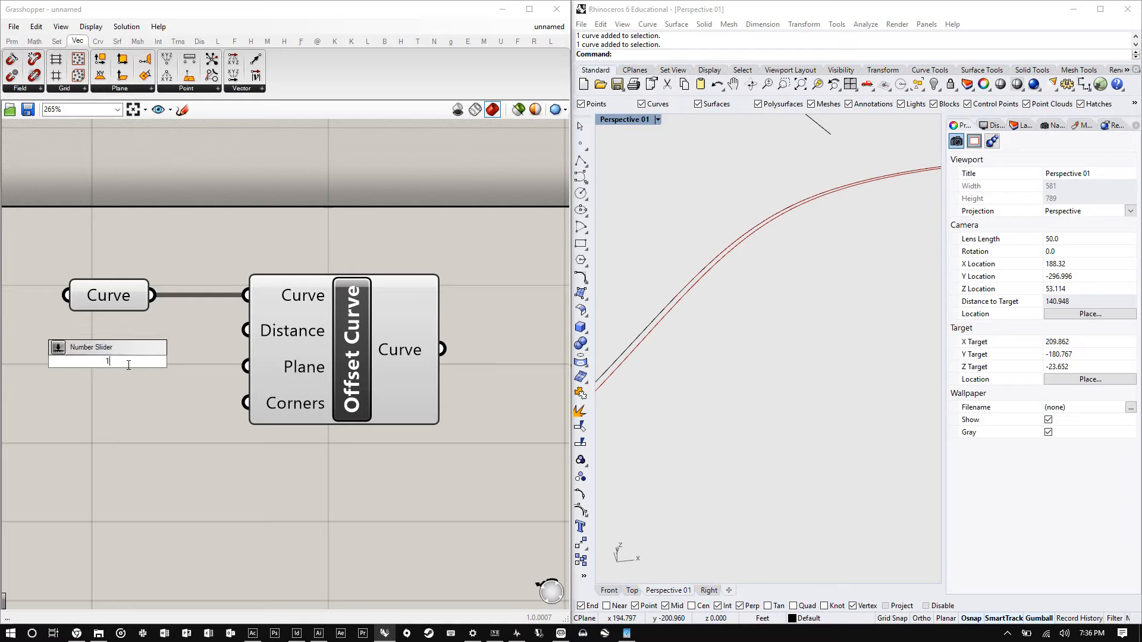
pyautogui.write('<')
pyautogui.write('20\\')
pyautogui.press('Return')
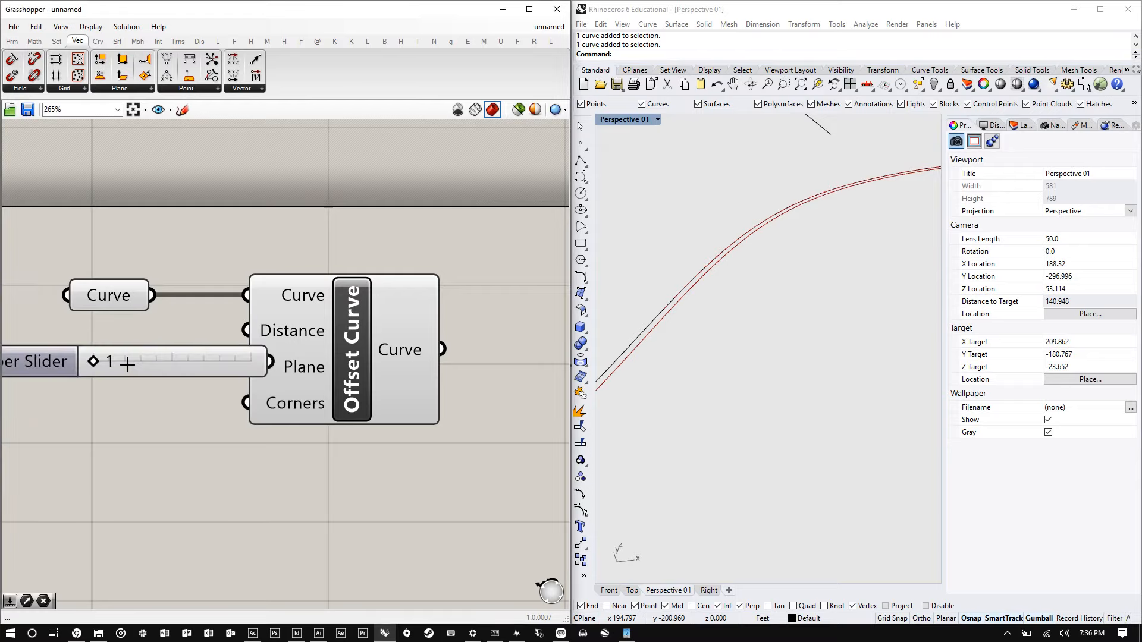
pyautogui.moveTo(95, 361); pyautogui.dragTo(179, 358)
pyautogui.scroll(-3, 278, 362)
pyautogui.scroll(2, 279, 363)
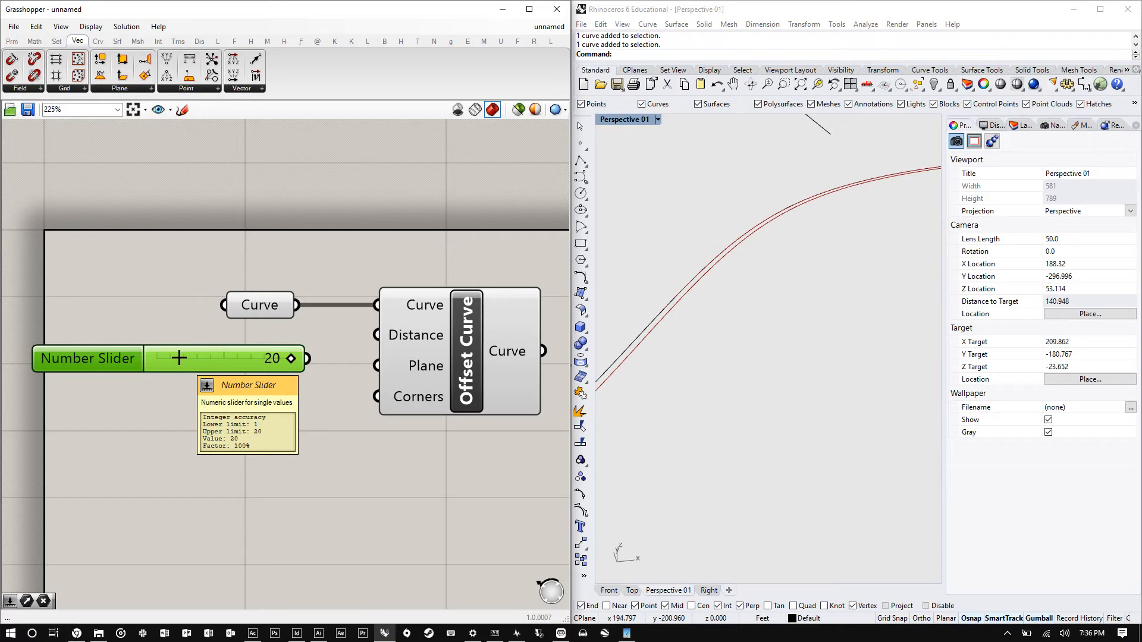
# - Connect the Number Slider to the Offset Curve's Distance input
pyautogui.moveTo(307, 358); pyautogui.dragTo(382, 337)
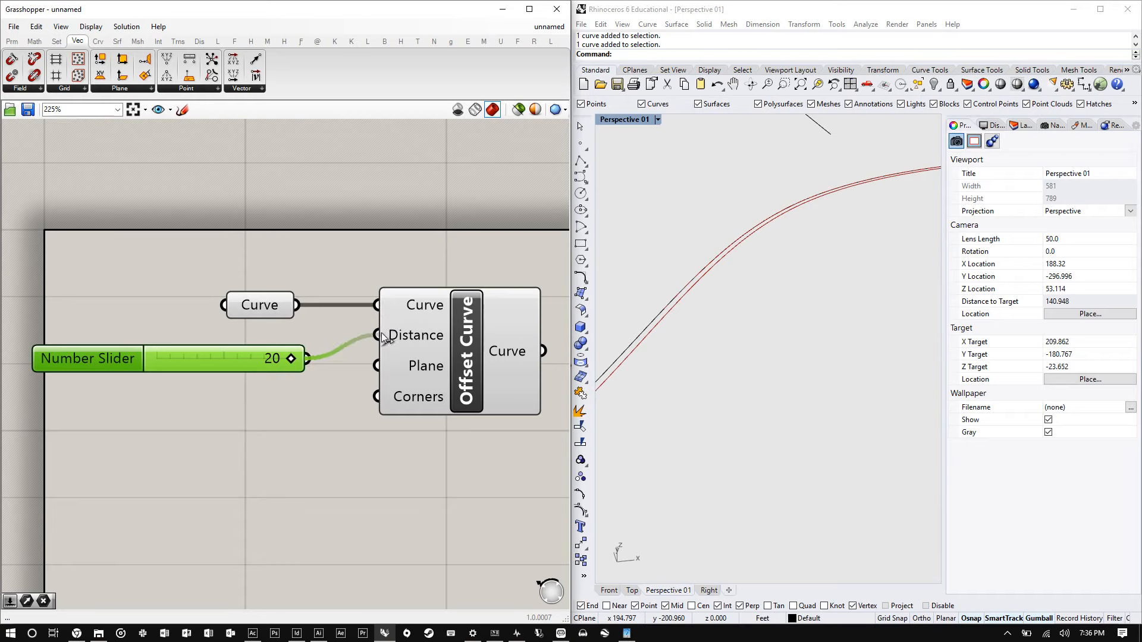
pyautogui.scroll(-10, 806, 287)
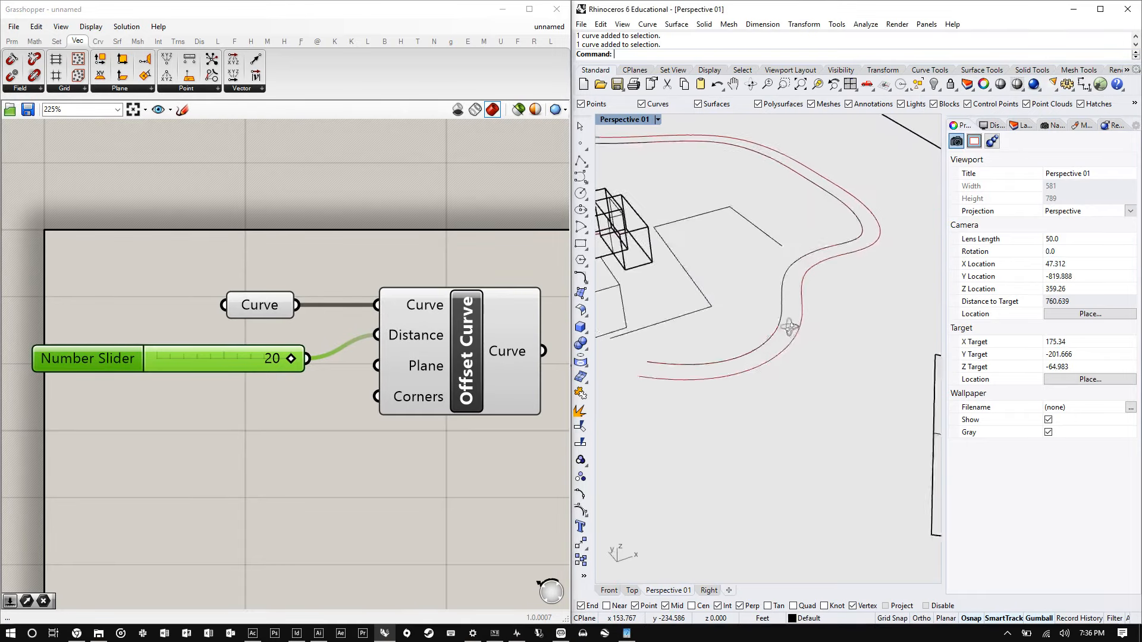
pyautogui.scroll(-5, 791, 325)
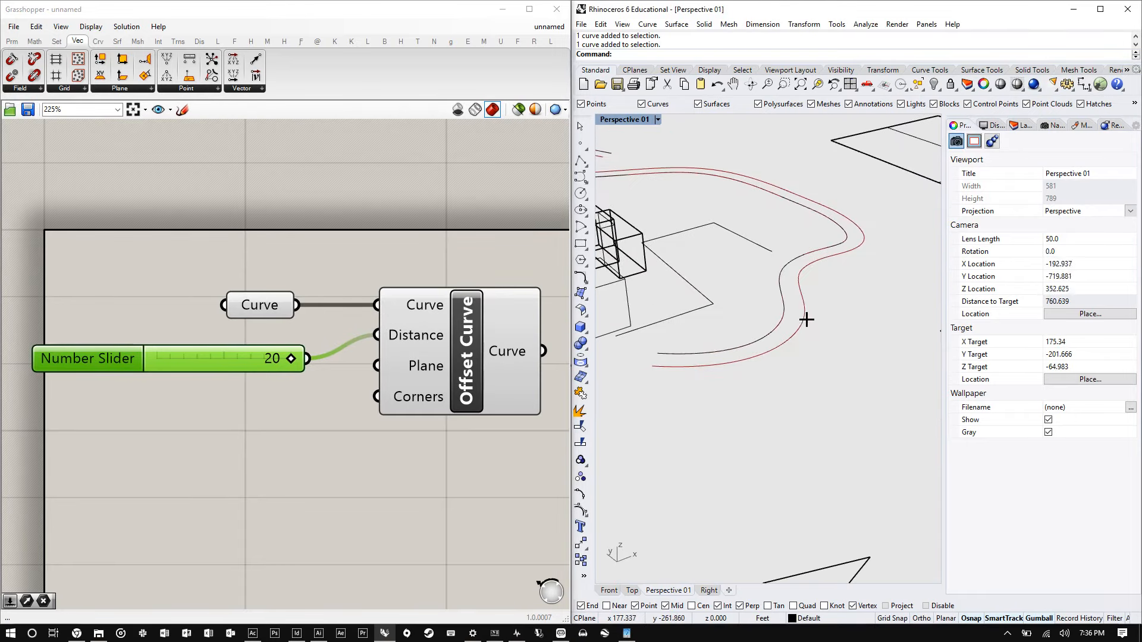
# - Set the offset distance slider to 2
pyautogui.moveTo(291, 360); pyautogui.dragTo(235, 358)
pyautogui.doubleClick(278, 355)
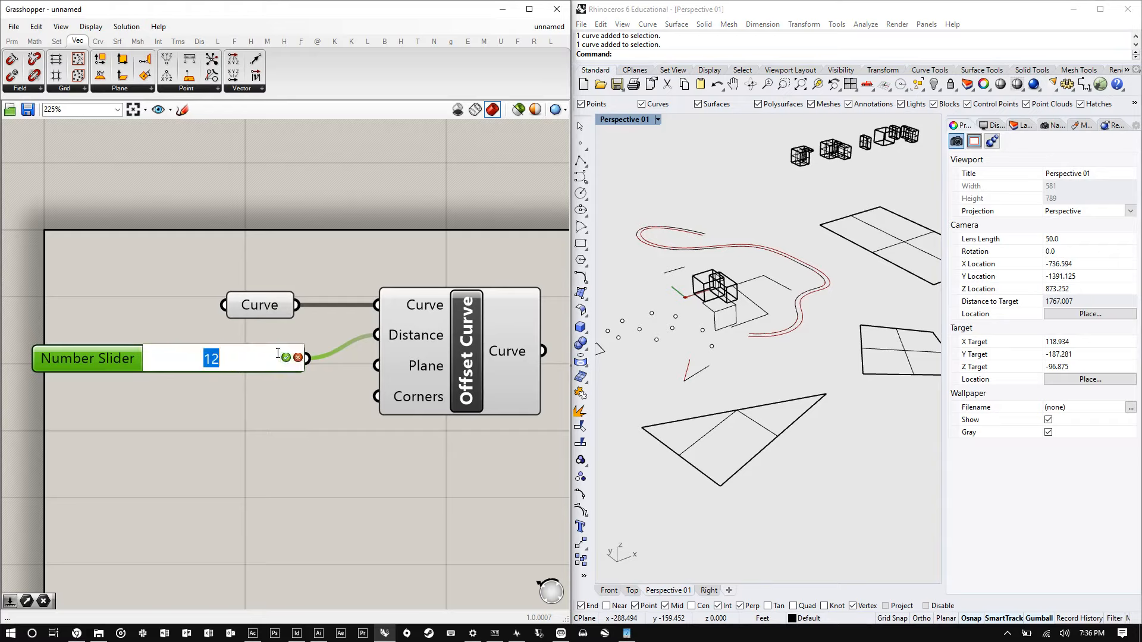
pyautogui.write('2')
pyautogui.press('Return')
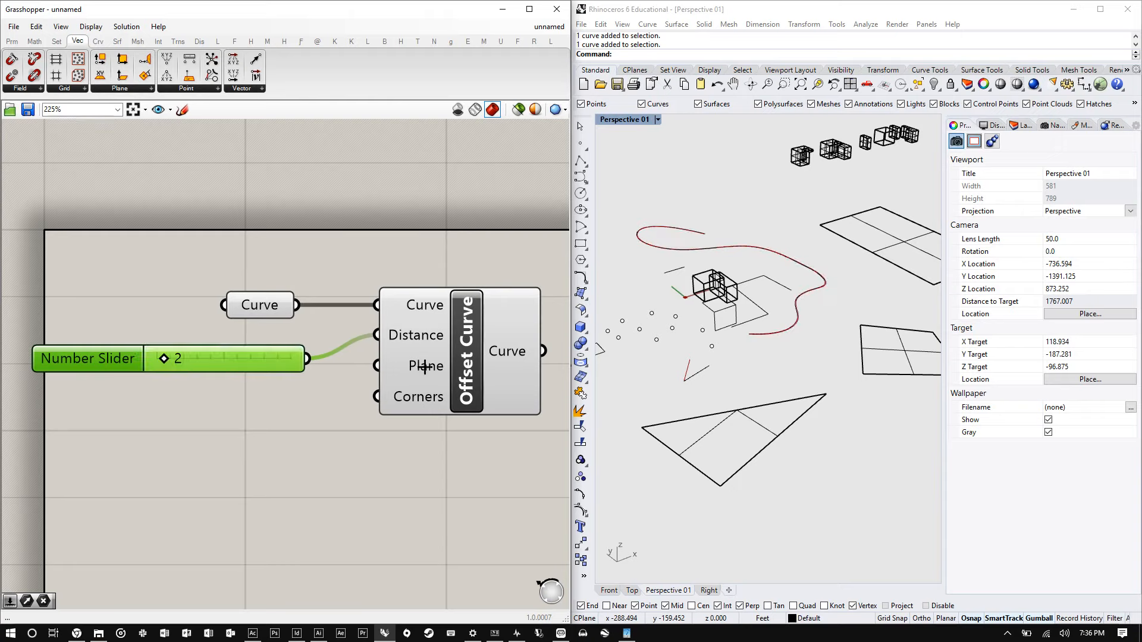
# - Set the offset distance slider to 10
pyautogui.scroll(5, 765, 288)
pyautogui.doubleClick(222, 362)
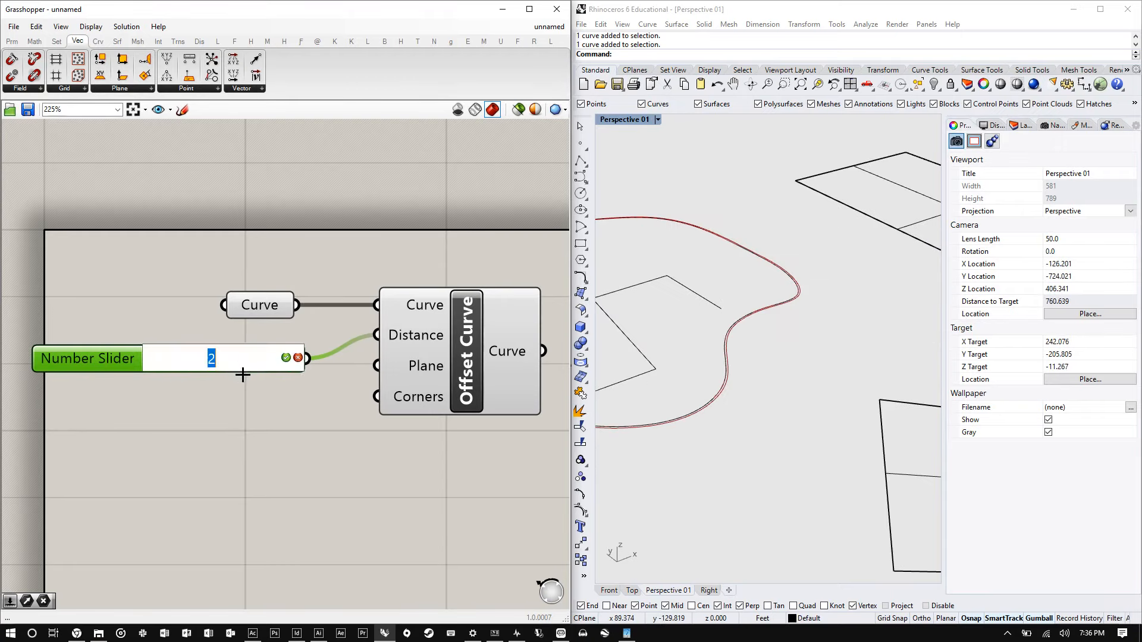
pyautogui.write('10\\')
pyautogui.press('Return')
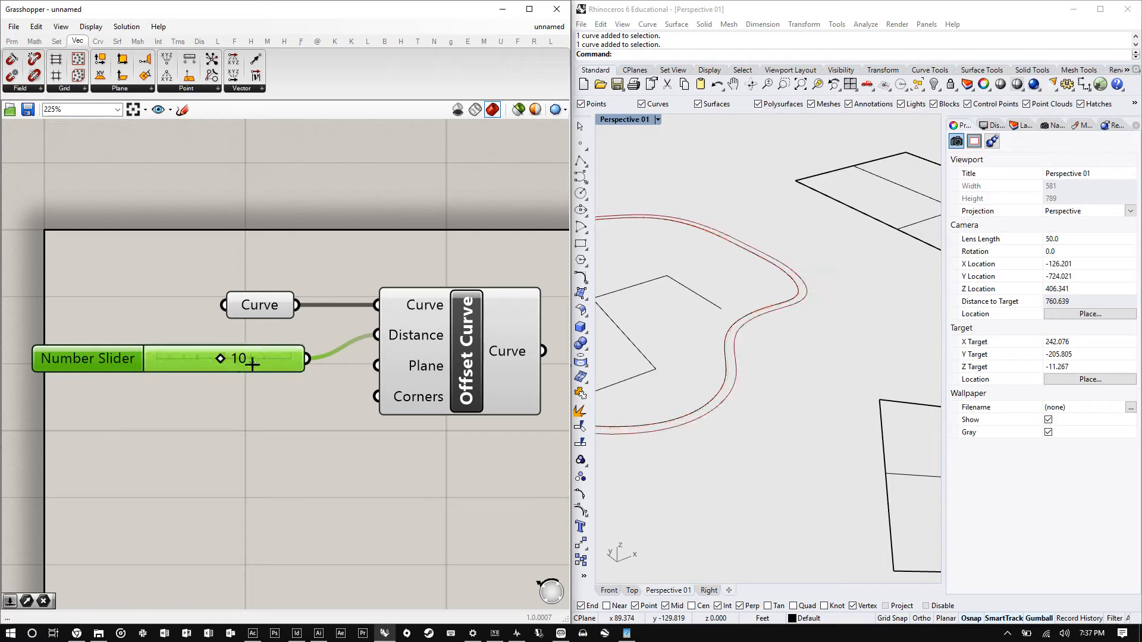
# - Inspect the original curve and its Grasshopper offset in the Rhino perspective viewport
pyautogui.scroll(-6, 915, 324)
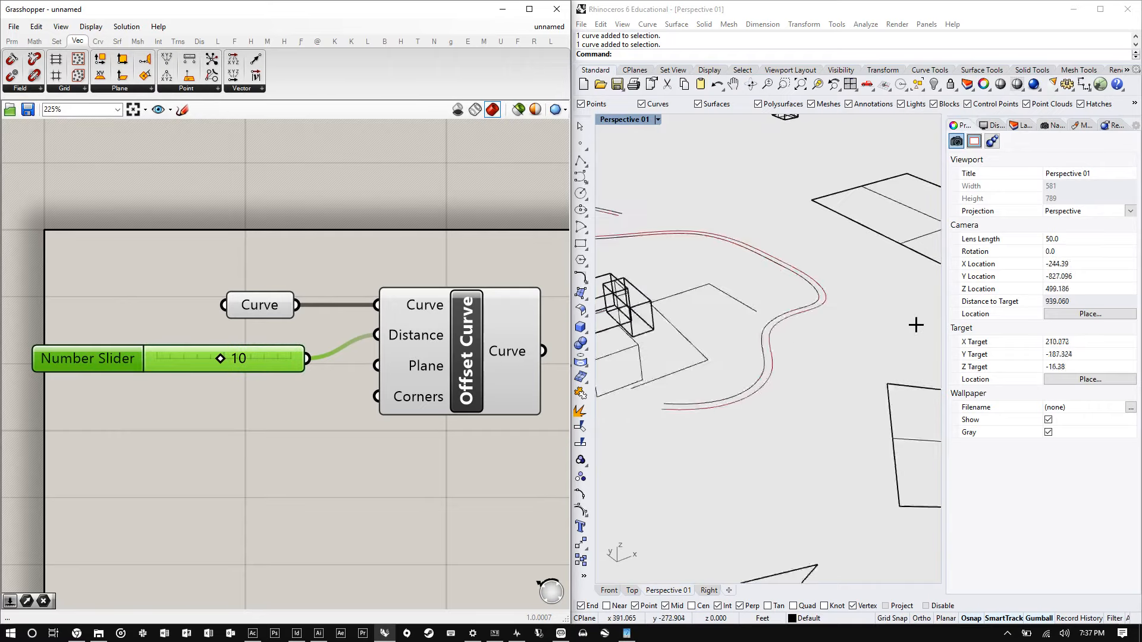
pyautogui.moveTo(872, 320); pyautogui.dragTo(817, 390, button='right')
pyautogui.scroll(-4, 773, 360)
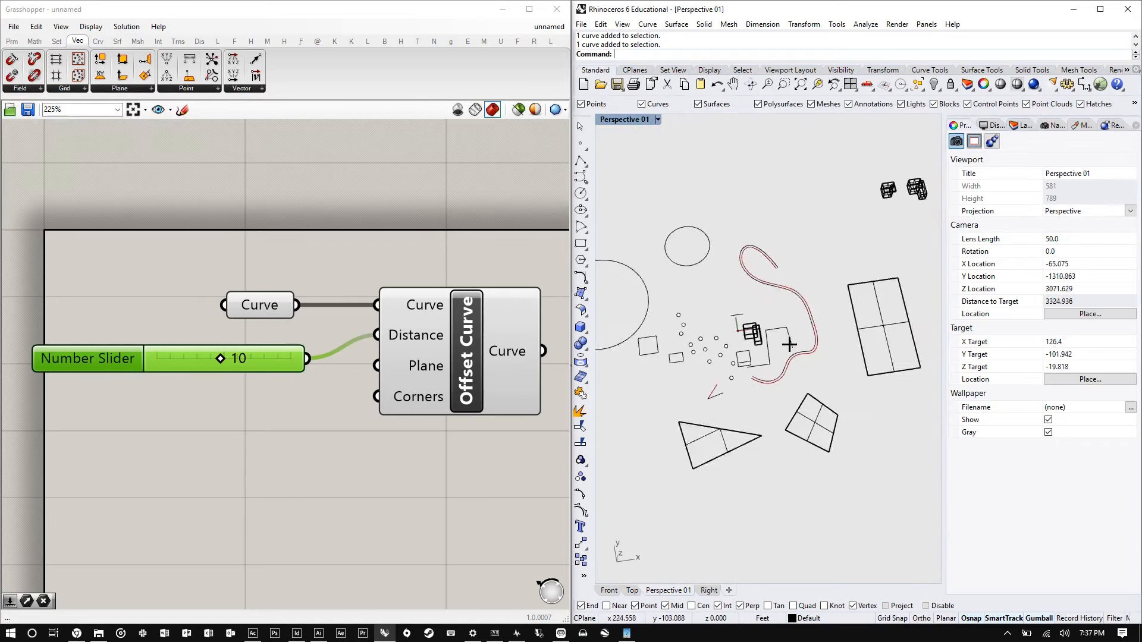
pyautogui.scroll(6, 823, 315)
pyautogui.scroll(10, 824, 315)
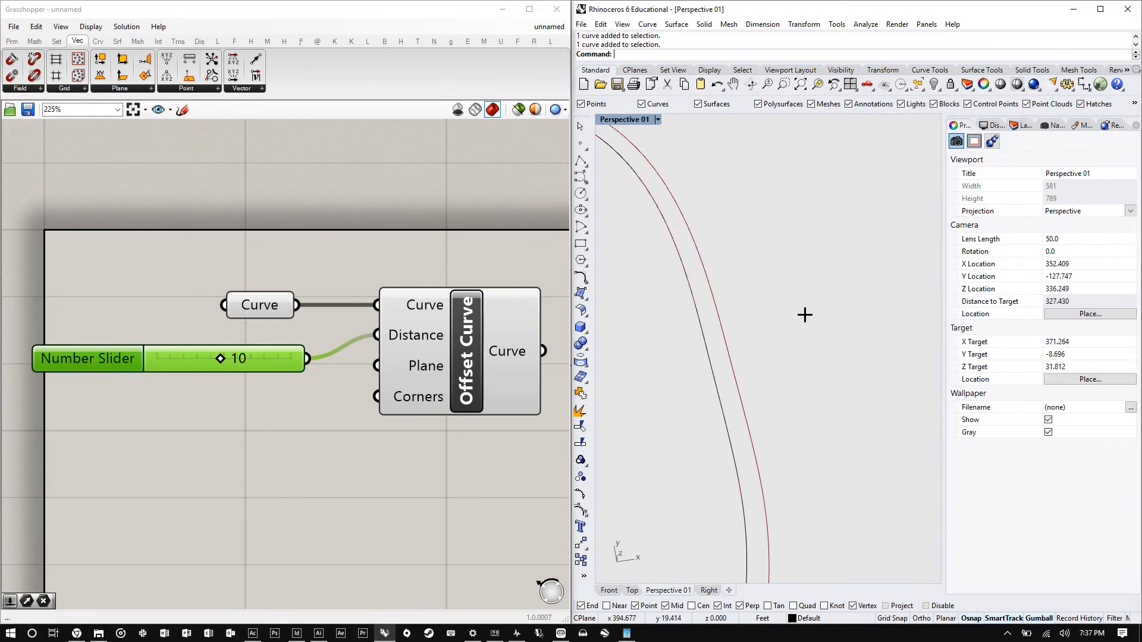
pyautogui.scroll(-6, 758, 399)
pyautogui.scroll(-5, 767, 402)
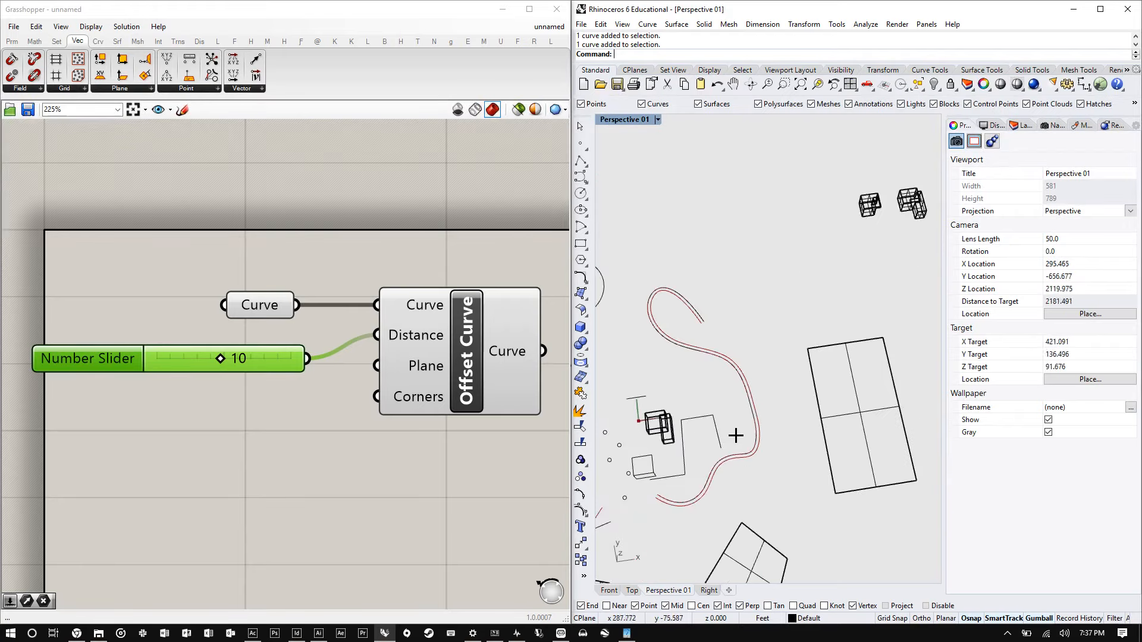
pyautogui.moveTo(737, 436); pyautogui.dragTo(797, 247, button='right')
pyautogui.scroll(5, 871, 367)
pyautogui.scroll(-3, 710, 432)
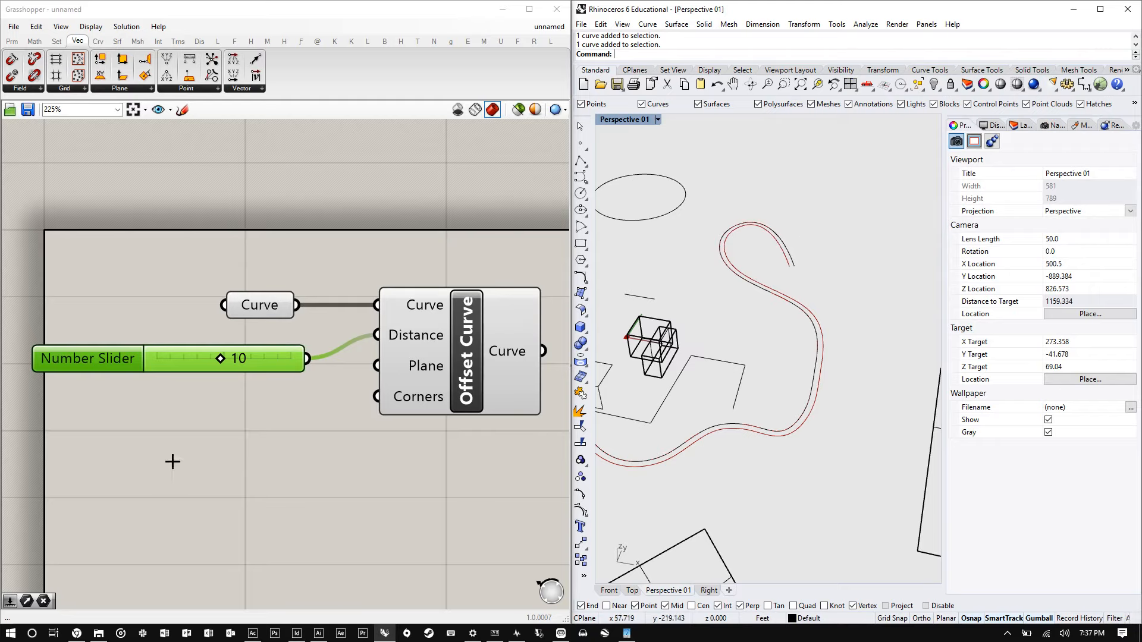
pyautogui.scroll(-3, 267, 425)
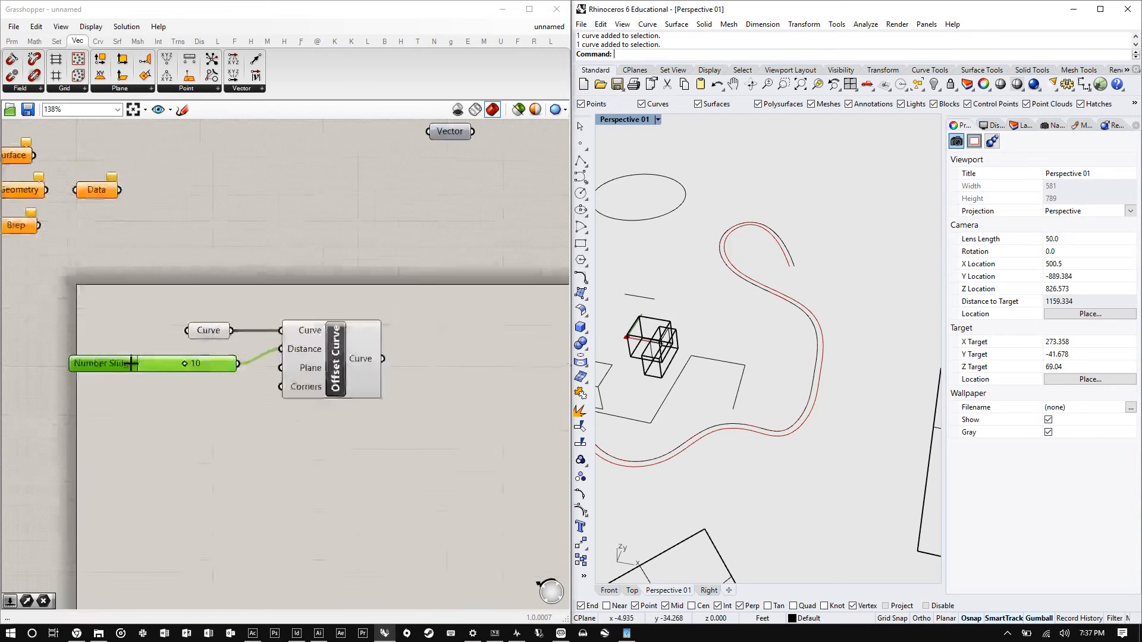
# - Search for Loft and place a Loft component to the right of the Offset Curve component
pyautogui.doubleClick(426, 347)
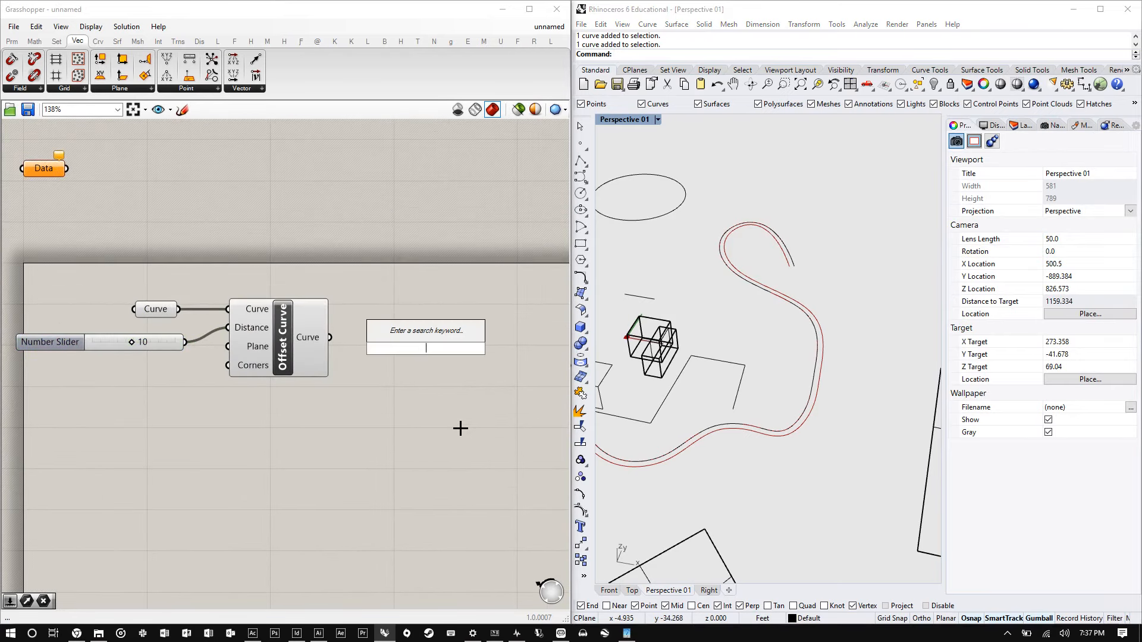
pyautogui.write('lofy')
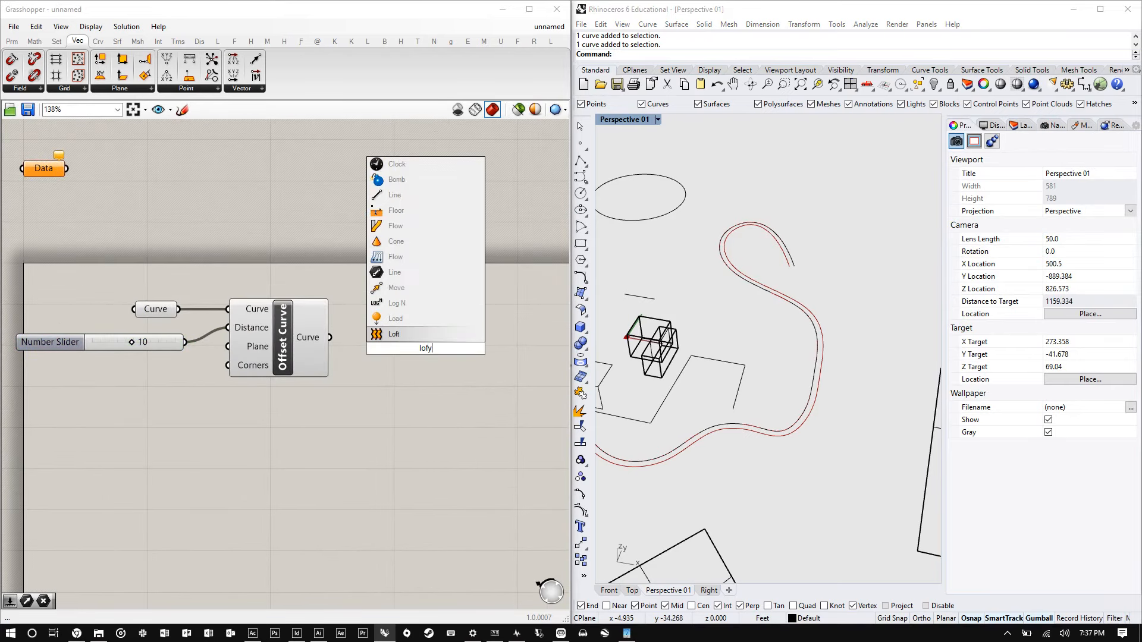
pyautogui.click(407, 334)
pyautogui.moveTo(444, 360)
pyautogui.mouseDown()
pyautogui.moveTo(470, 318)
pyautogui.moveTo(446, 352)
pyautogui.mouseUp()
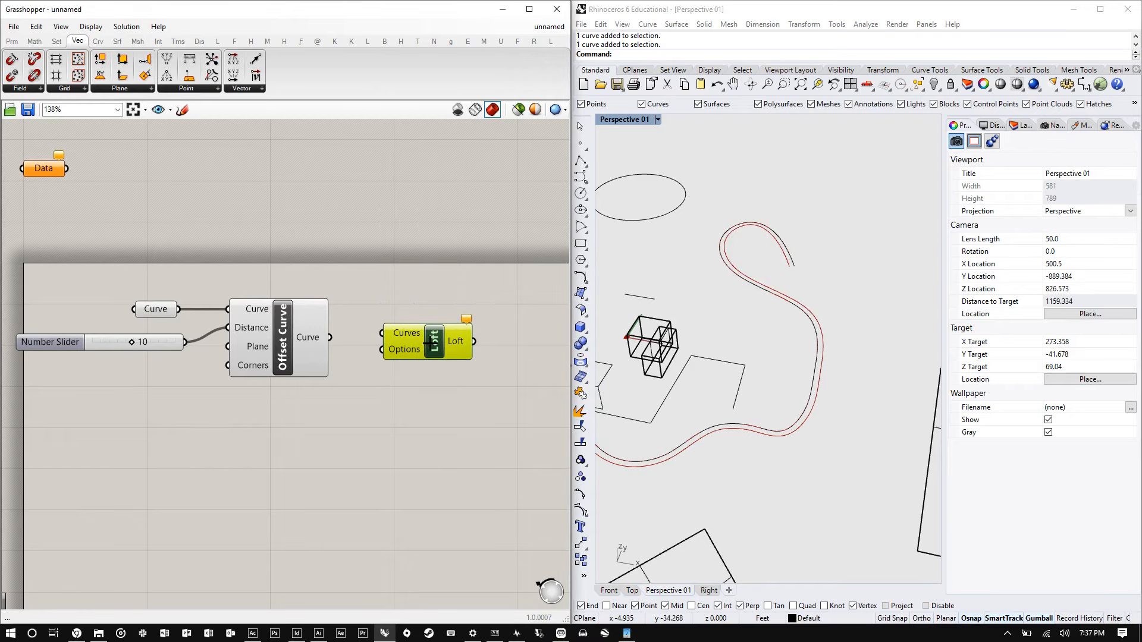
pyautogui.scroll(6, 416, 354)
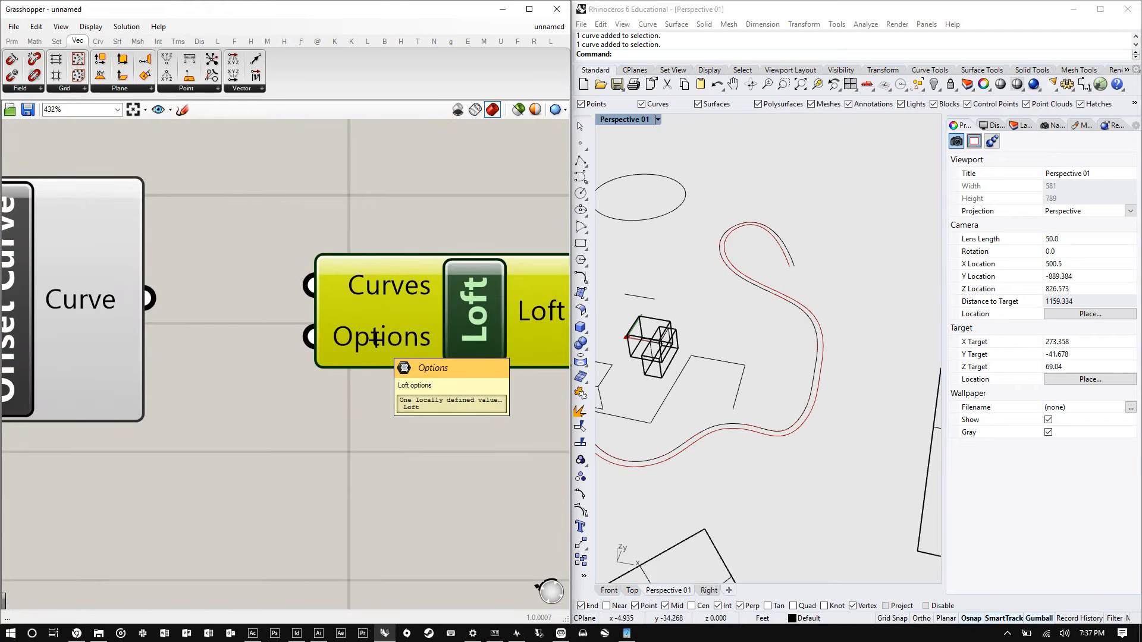
# - Copy the referenced curve in Rhino to a new location away from the other geometry
pyautogui.click(877, 303)
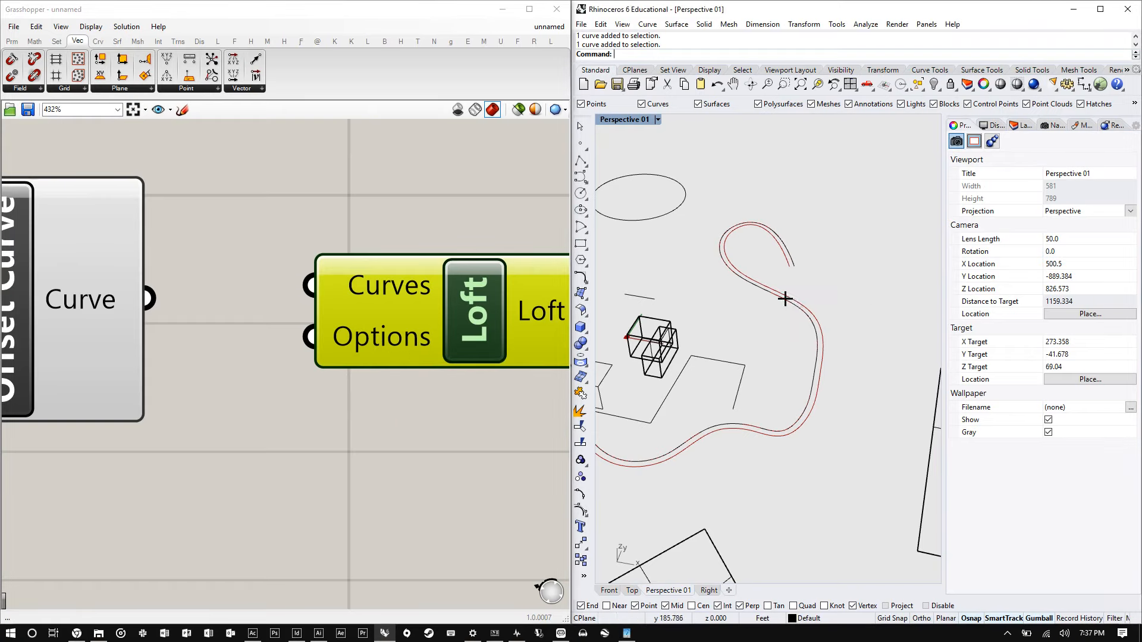
pyautogui.scroll(-3, 742, 297)
pyautogui.scroll(3, 742, 298)
pyautogui.click(776, 279)
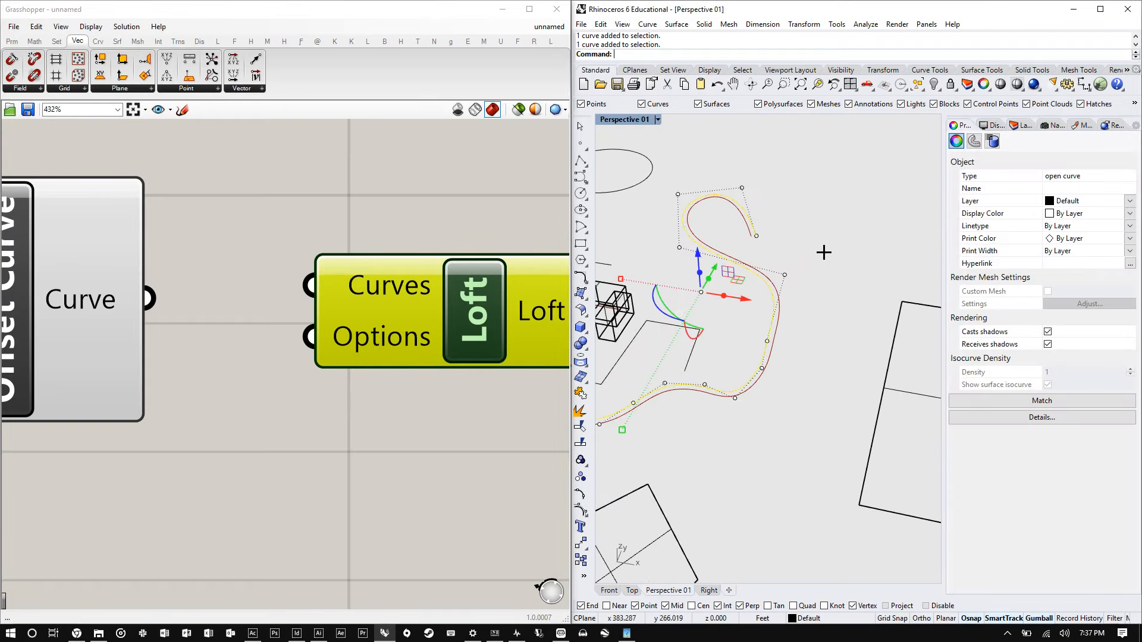
pyautogui.write('Copy')
pyautogui.press('Return')
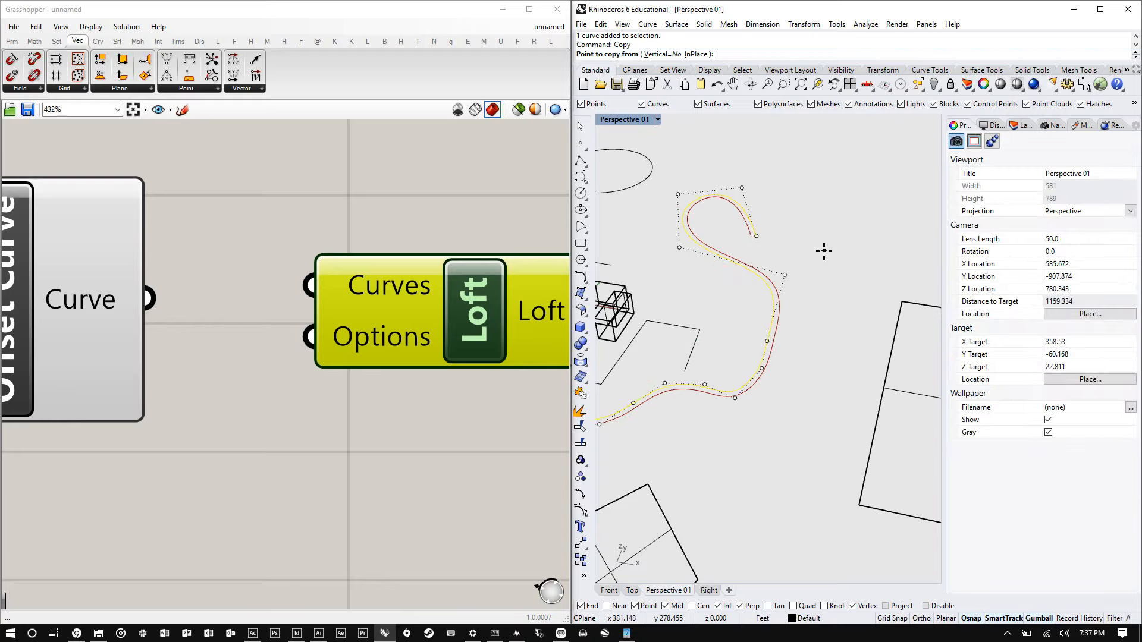
pyautogui.click(713, 244)
pyautogui.scroll(-10, 714, 244)
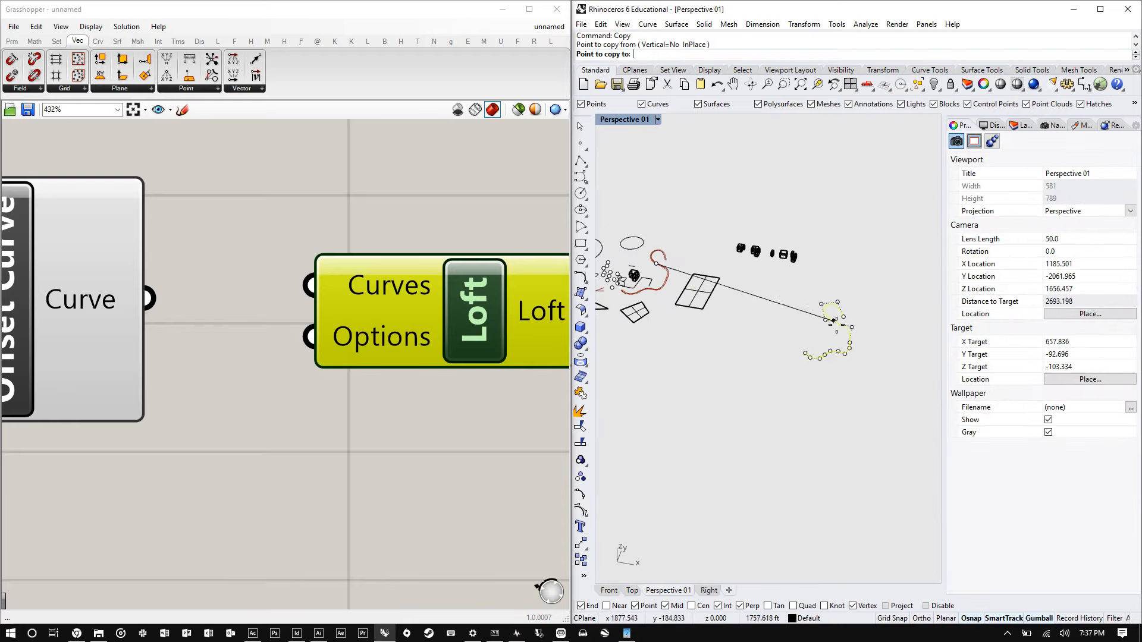
pyautogui.scroll(14, 854, 328)
pyautogui.press('Return')
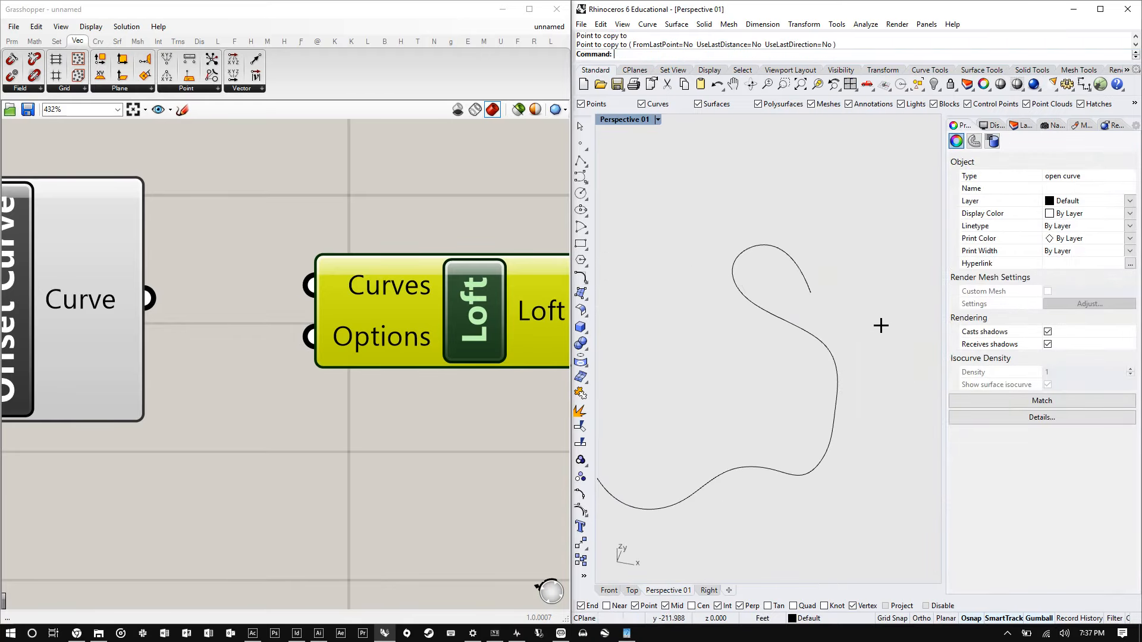
# - Offset the copied curve in Rhino by a distance of 10
pyautogui.scroll(-7, 841, 324)
pyautogui.click(791, 329)
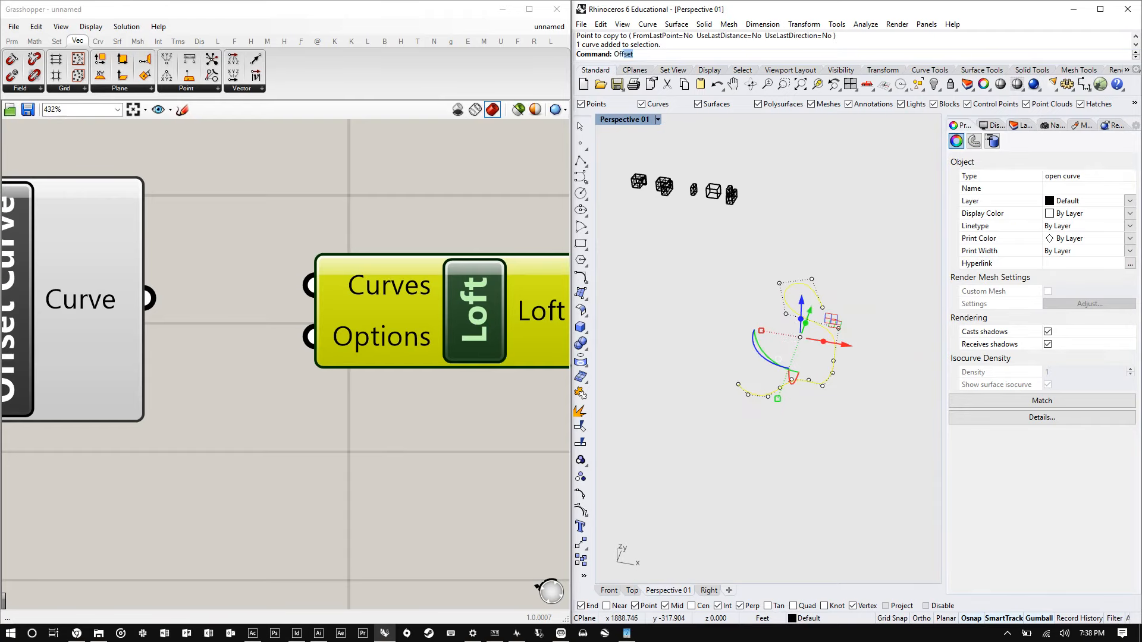
pyautogui.press('Return')
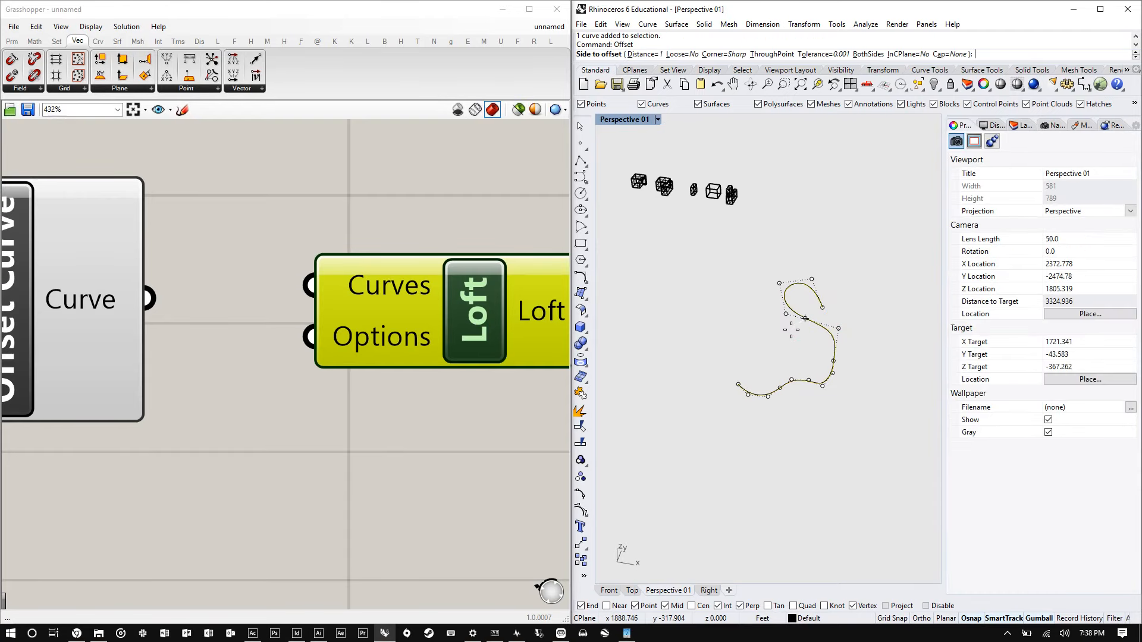
pyautogui.write('10')
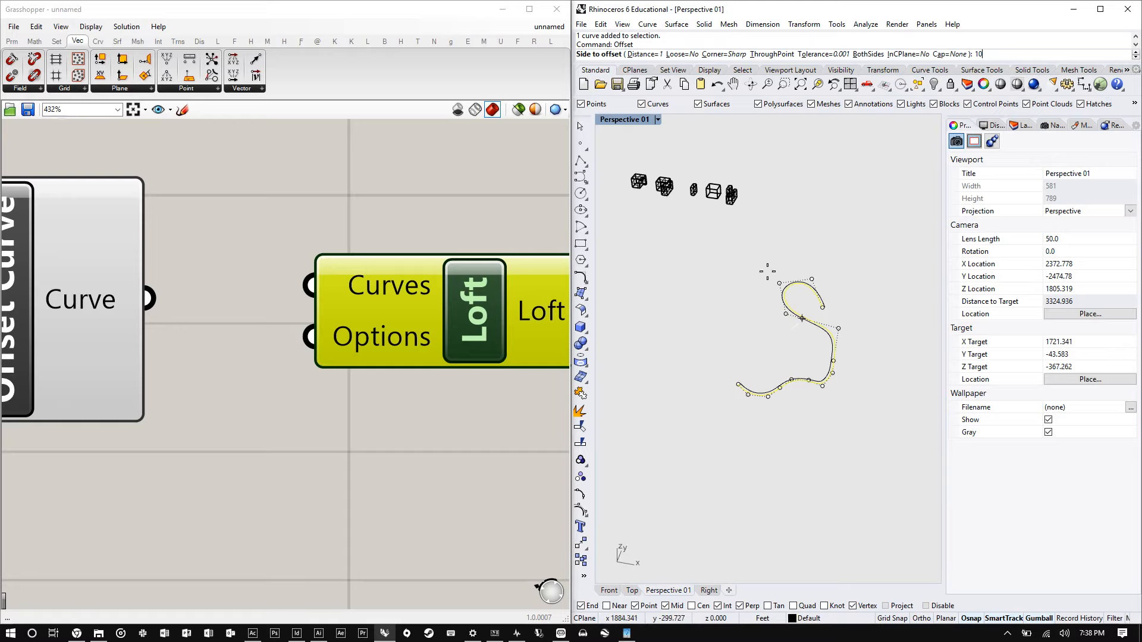
pyautogui.scroll(5, 797, 321)
pyautogui.scroll(-3, 791, 327)
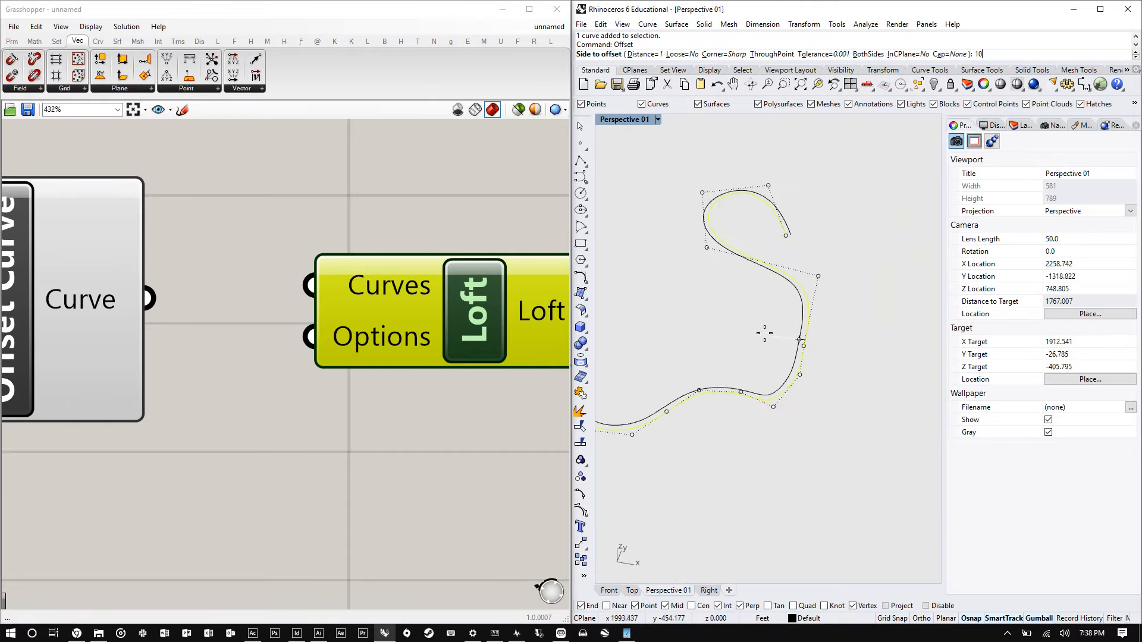
pyautogui.click(856, 342)
pyautogui.press('Escape')
# - Examine the copied curve and its offset in the Rhino viewport
pyautogui.scroll(-8, 779, 262)
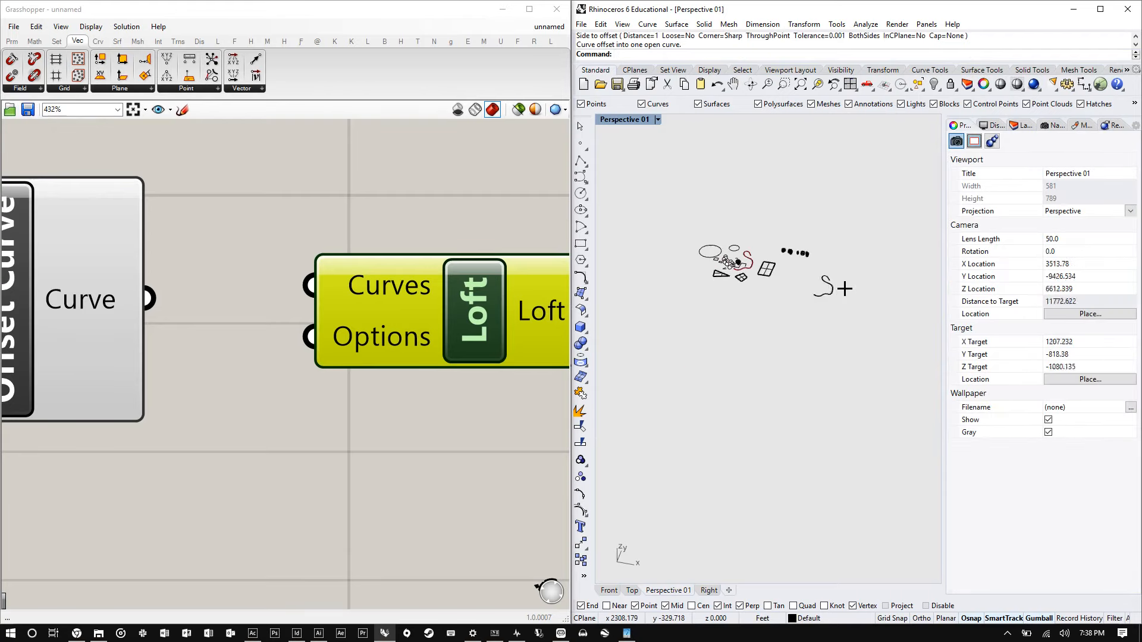
pyautogui.scroll(10, 832, 285)
pyautogui.scroll(-6, 404, 300)
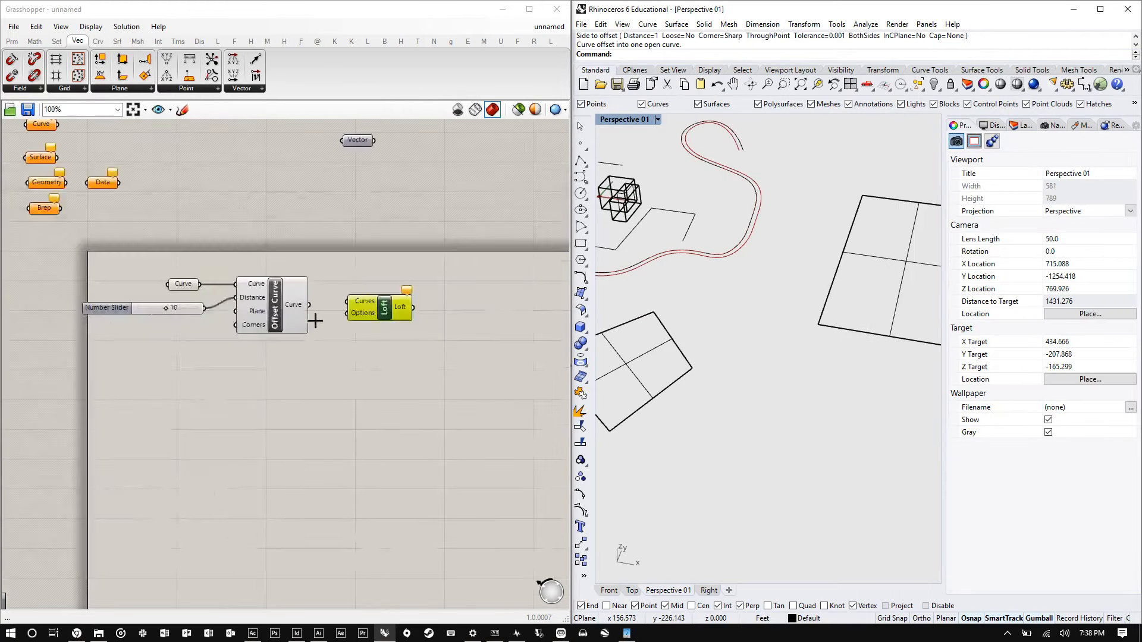
pyautogui.scroll(4, 168, 304)
pyautogui.moveTo(164, 298)
pyautogui.mouseDown()
pyautogui.moveTo(62, 297)
pyautogui.moveTo(172, 295)
pyautogui.moveTo(159, 295)
pyautogui.mouseUp()
pyautogui.scroll(-9, 94, 329)
pyautogui.scroll(-9, 680, 290)
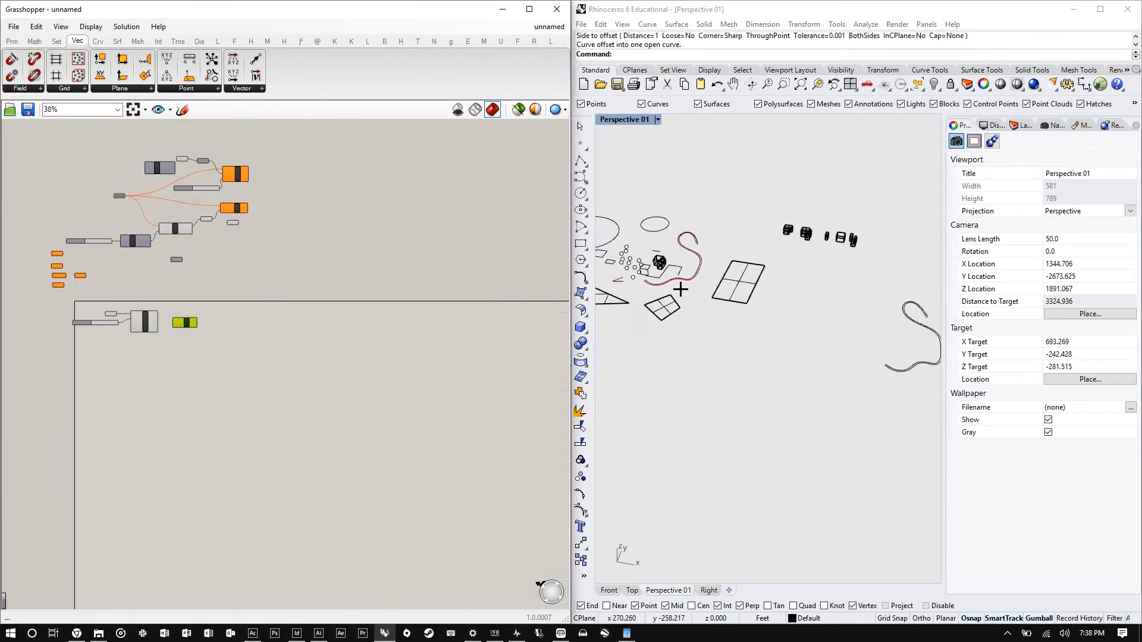
pyautogui.keyDown('shift'); pyautogui.moveTo(927, 324); pyautogui.dragTo(855, 306, button='right'); pyautogui.keyUp('shift')
pyautogui.scroll(5, 856, 309)
pyautogui.scroll(10, 908, 363)
pyautogui.scroll(-8, 836, 367)
pyautogui.scroll(3, 850, 263)
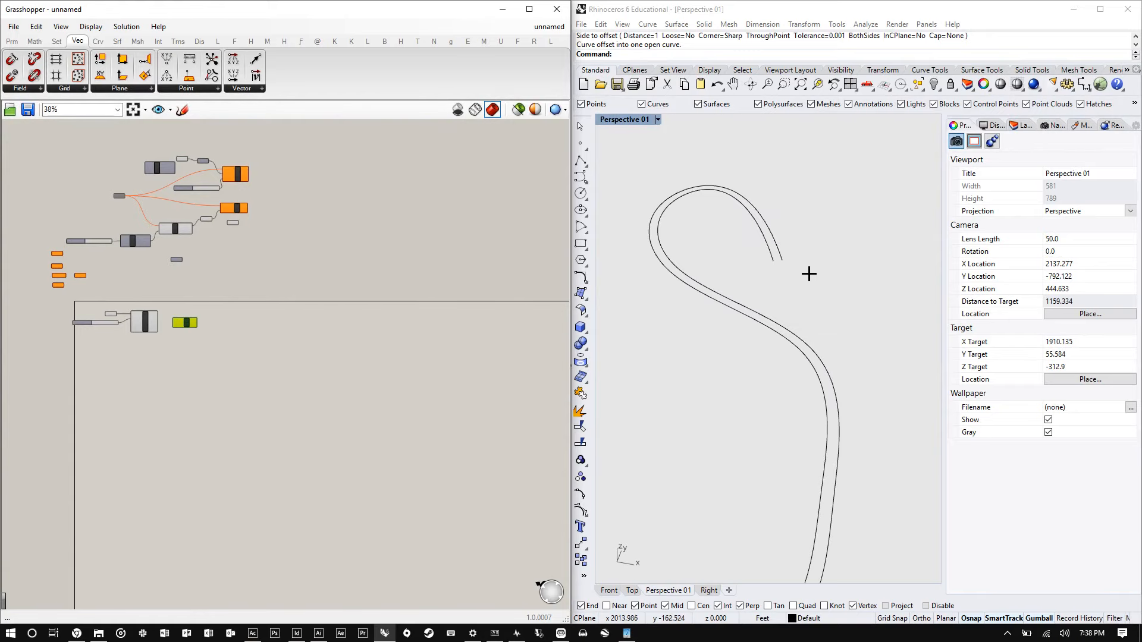
# - Loft the copied curve and its offset, trying the Loose, Tight and Straight sections styles before keeping Normal
pyautogui.moveTo(810, 270); pyautogui.dragTo(750, 250)
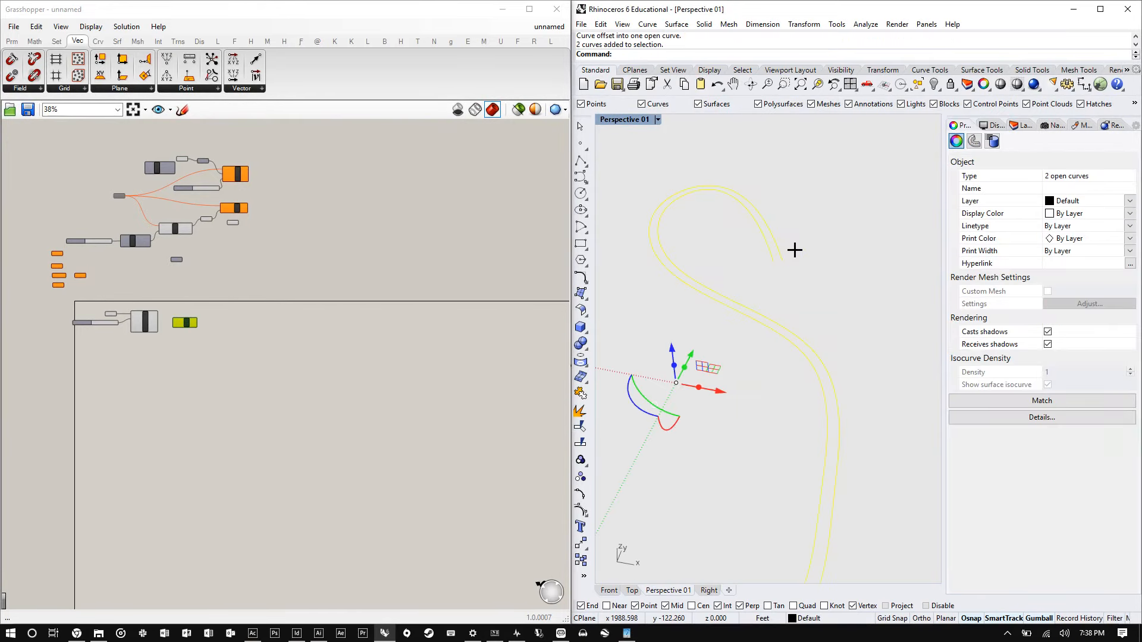
pyautogui.click(844, 187)
pyautogui.click(775, 250)
pyautogui.scroll(-5, 854, 187)
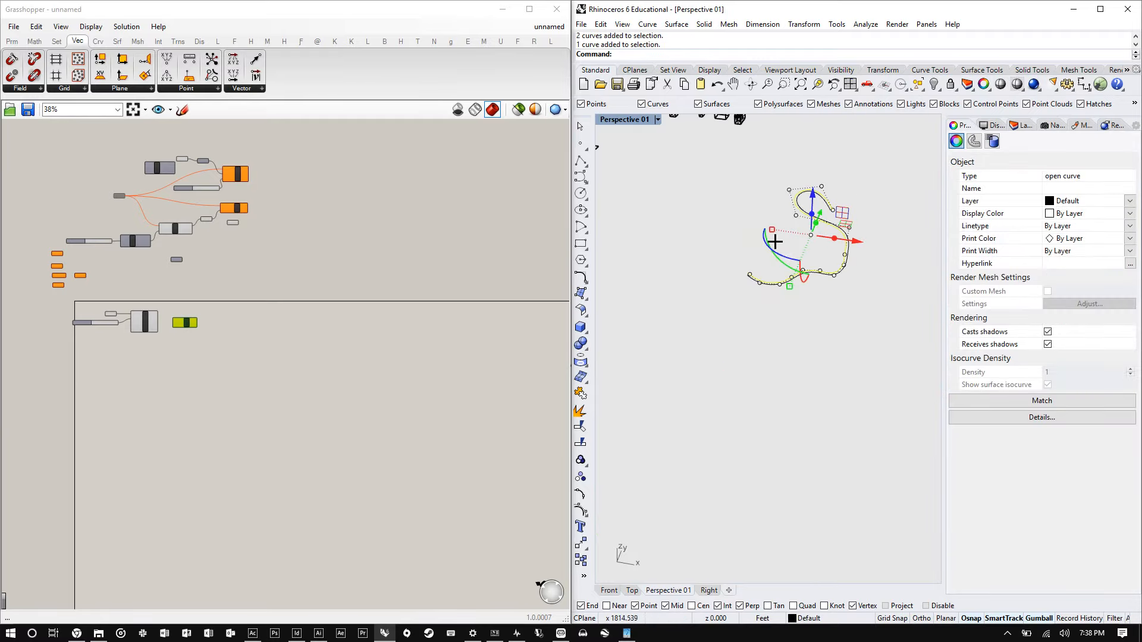
pyautogui.scroll(10, 721, 296)
pyautogui.keyDown('shift'); pyautogui.click(696, 163); pyautogui.keyUp('shift')
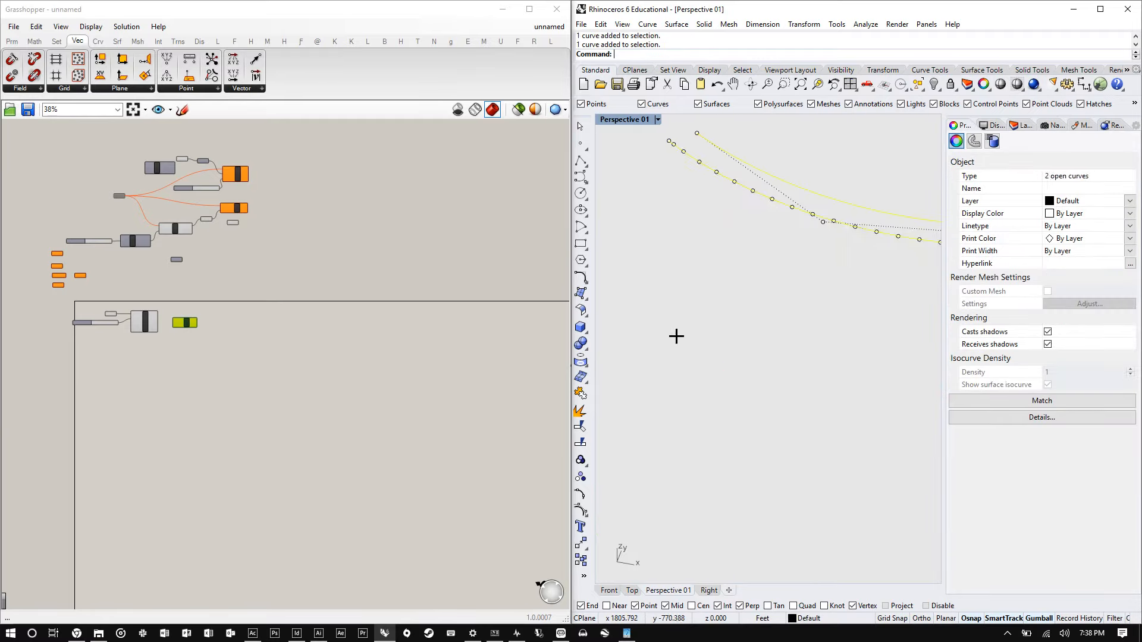
pyautogui.scroll(-5, 674, 335)
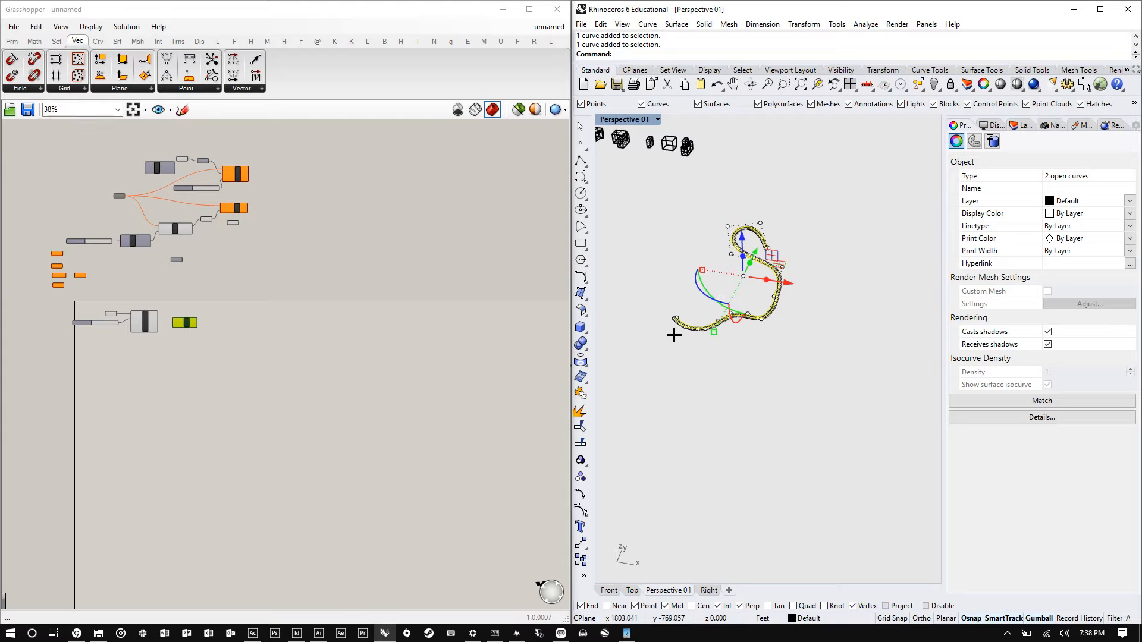
pyautogui.click(816, 239)
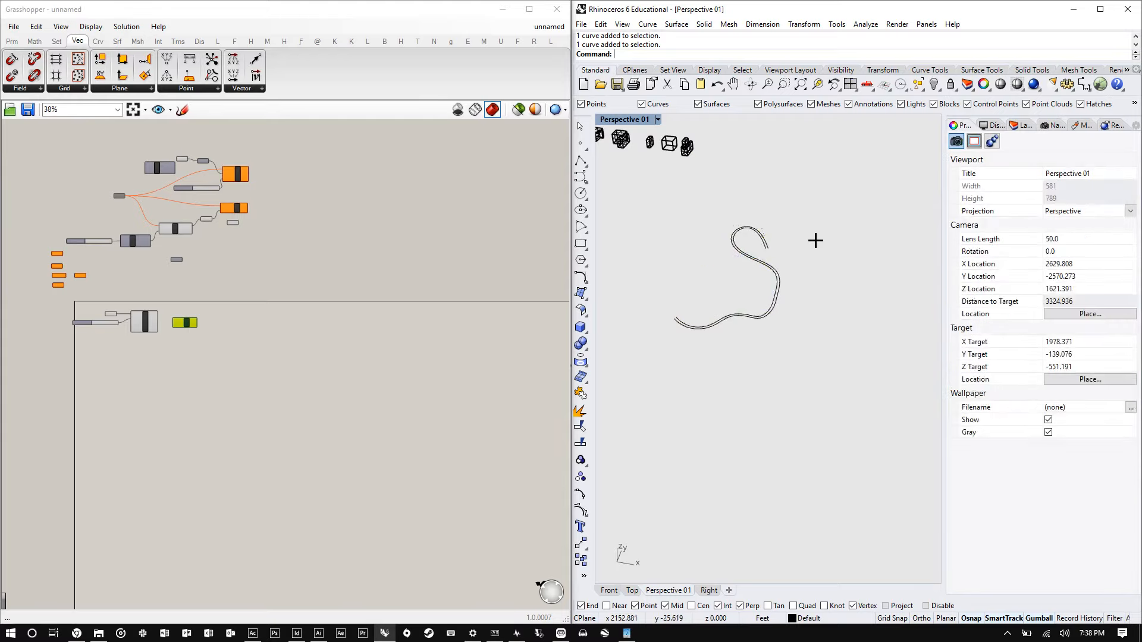
pyautogui.scroll(6, 779, 237)
pyautogui.moveTo(789, 242); pyautogui.dragTo(717, 216)
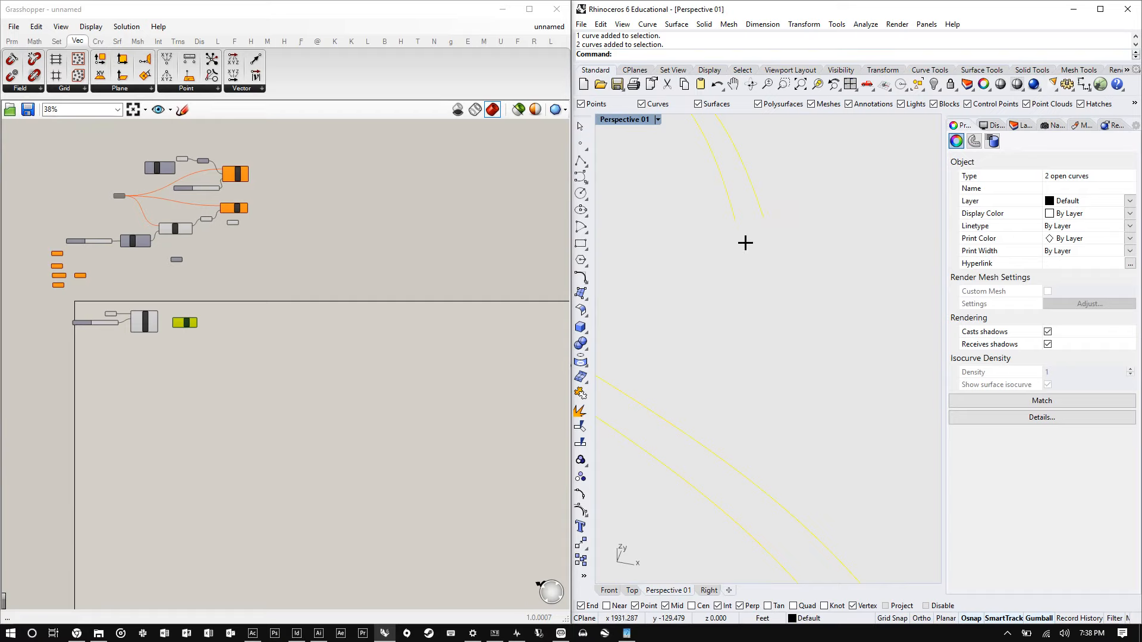
pyautogui.press('Return')
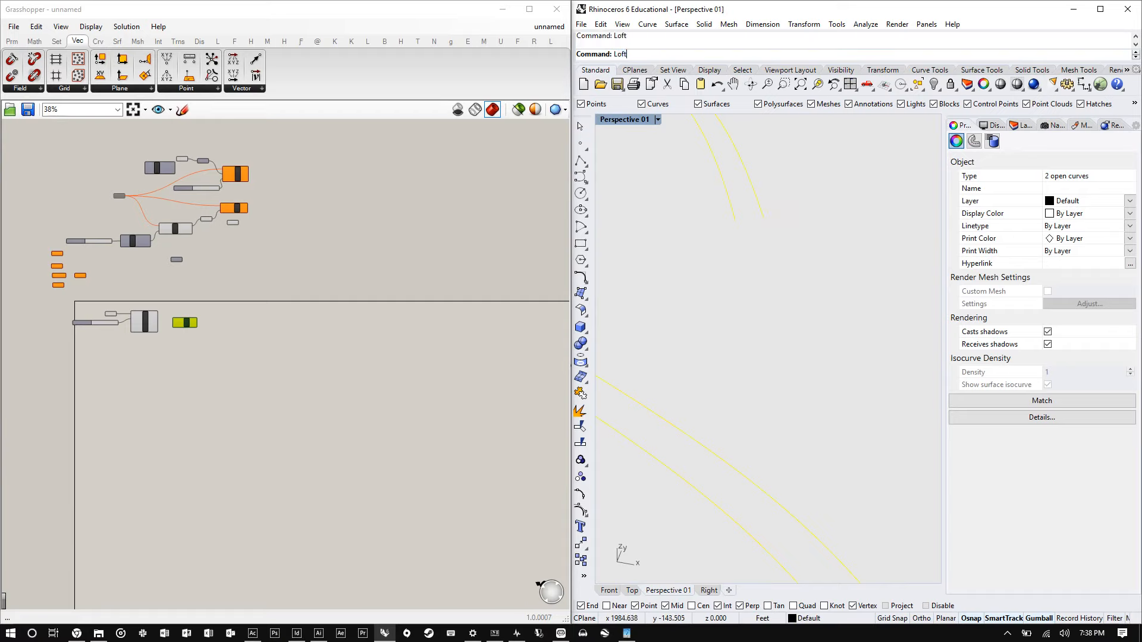
pyautogui.moveTo(762, 180); pyautogui.dragTo(346, 216)
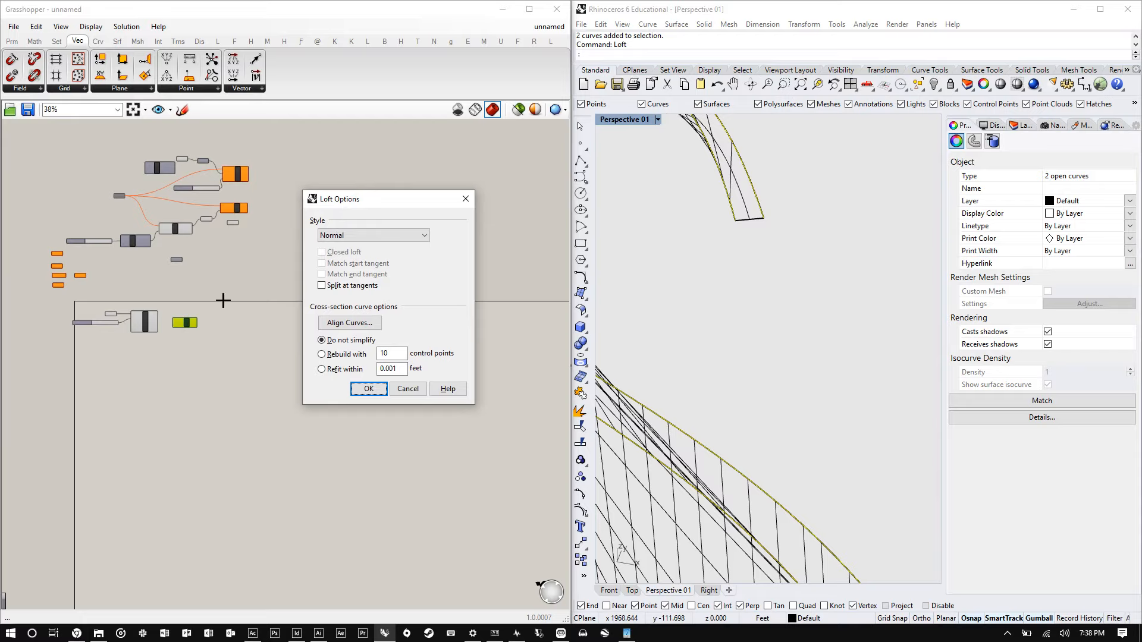
pyautogui.click(387, 235)
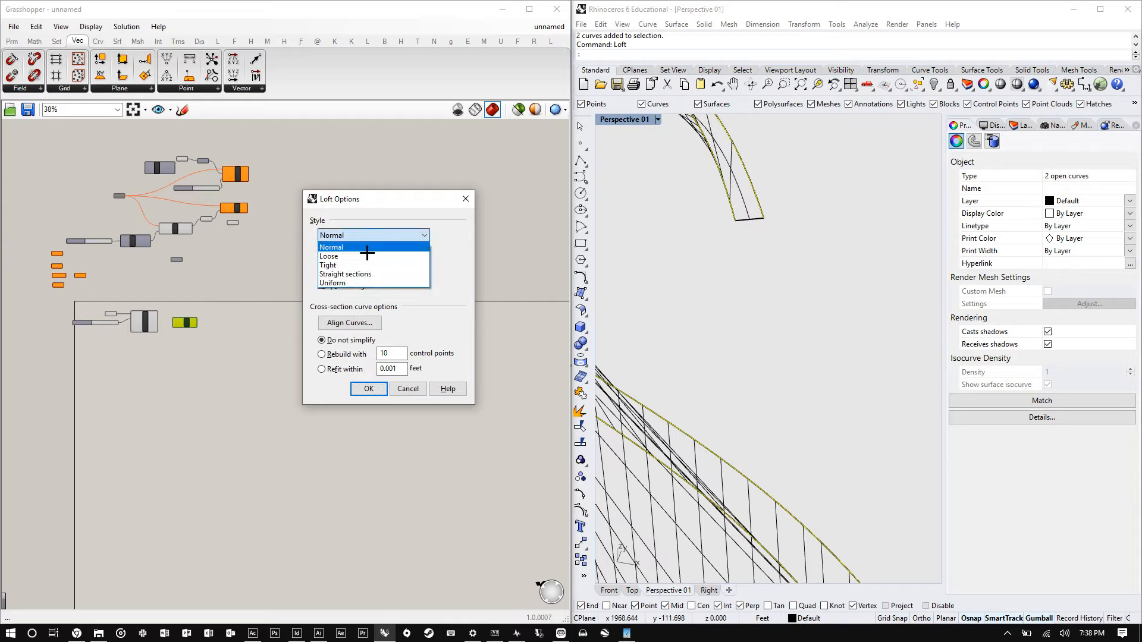
pyautogui.click(363, 249)
pyautogui.click(376, 235)
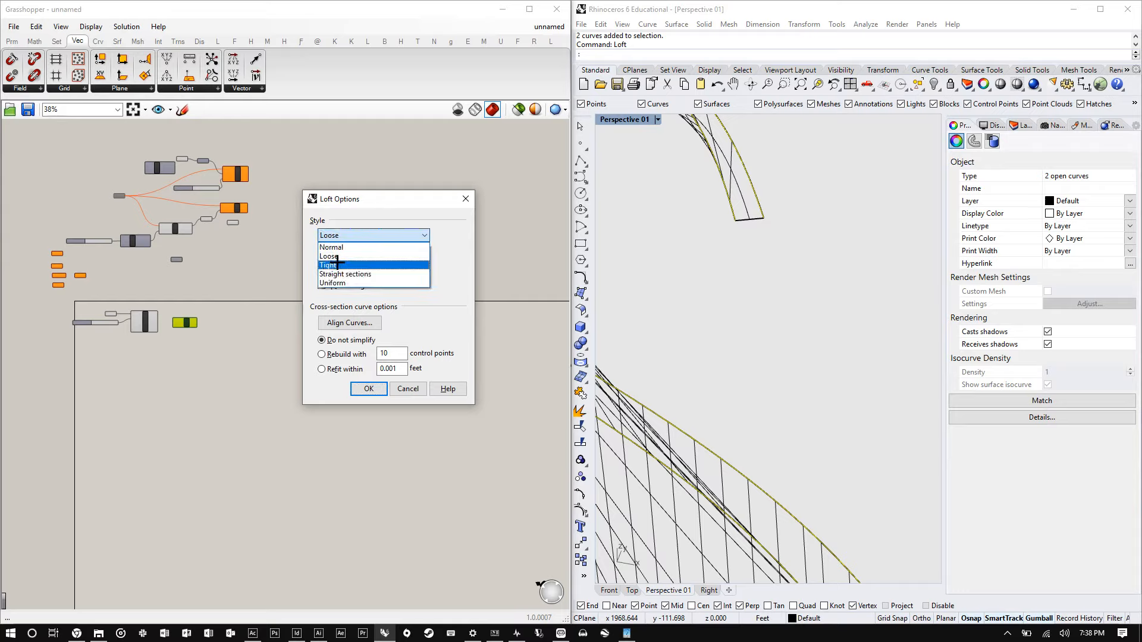
pyautogui.click(332, 265)
pyautogui.click(377, 235)
pyautogui.click(372, 273)
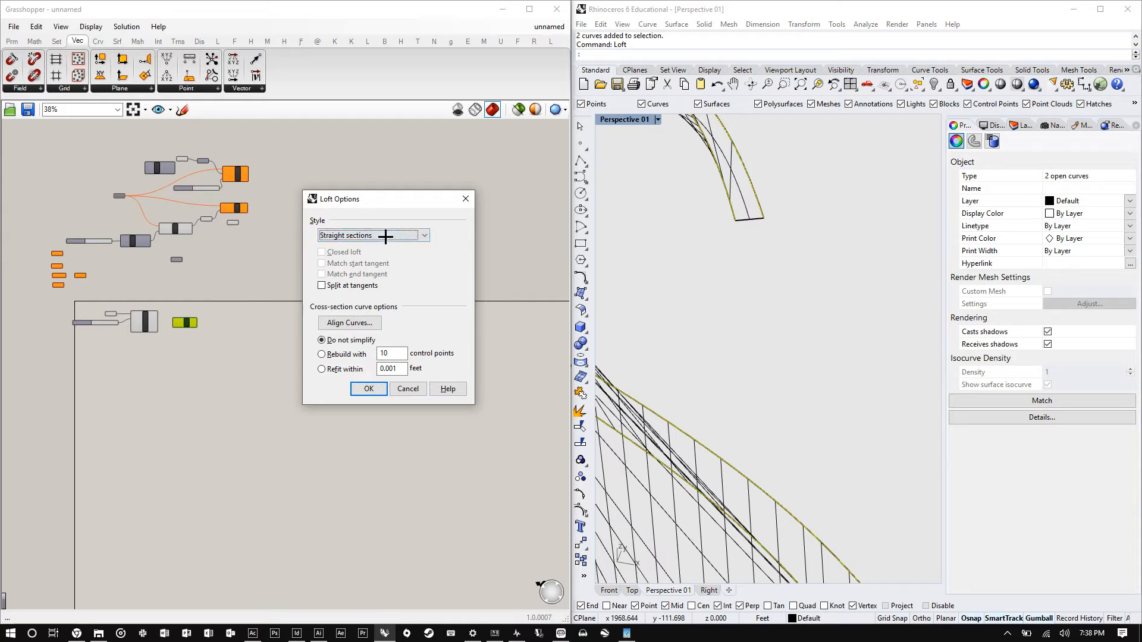
pyautogui.click(383, 235)
pyautogui.click(353, 256)
pyautogui.click(357, 235)
pyautogui.click(350, 247)
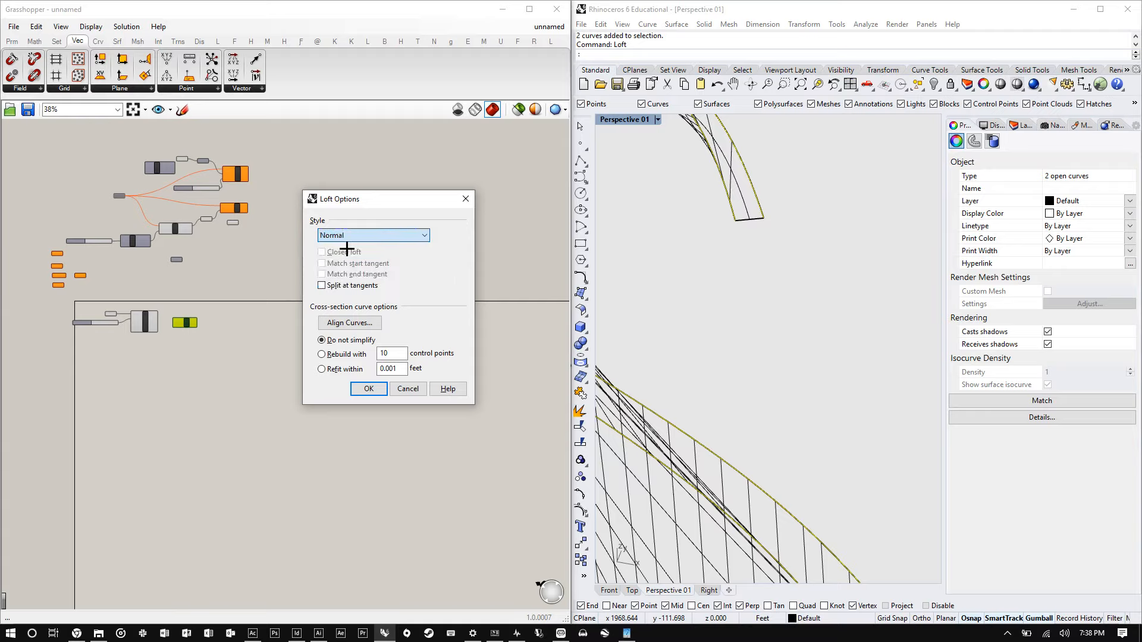
pyautogui.click(395, 355)
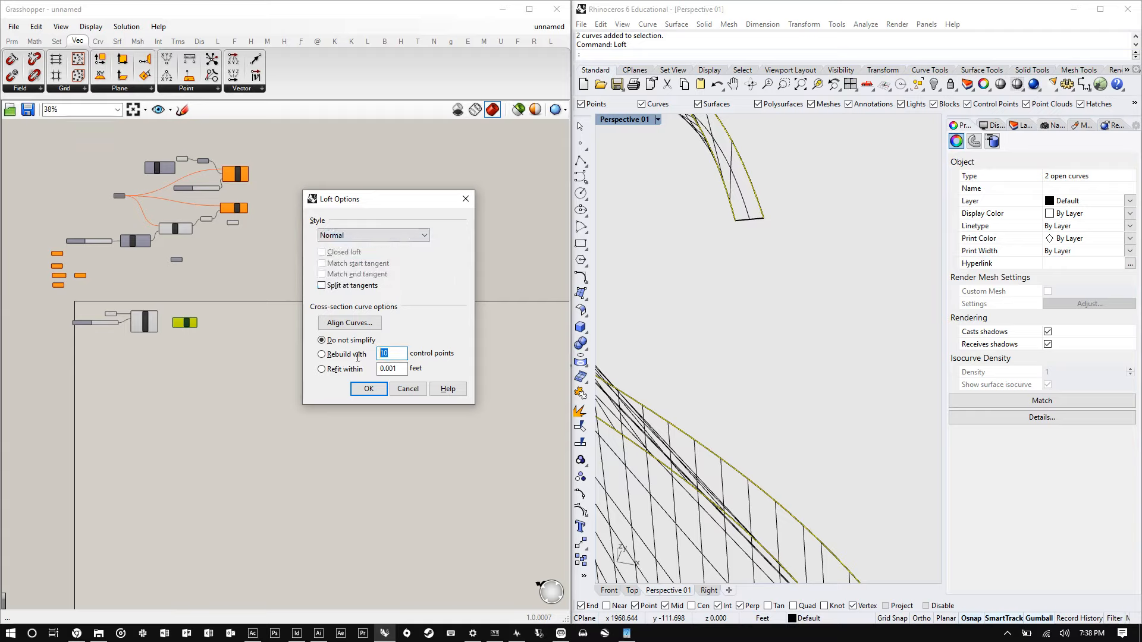
pyautogui.click(373, 388)
# - Examine the lofted surface's twisted shape from closer and farther views
pyautogui.scroll(-5, 747, 288)
pyautogui.click(806, 379)
pyautogui.scroll(2, 746, 352)
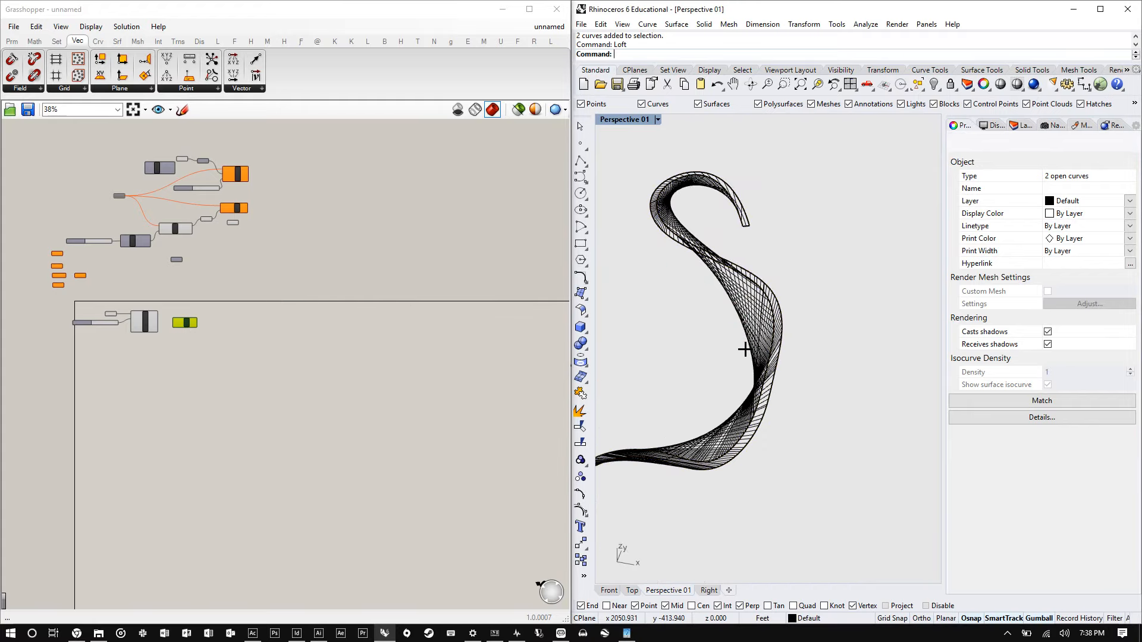
pyautogui.moveTo(744, 349); pyautogui.dragTo(766, 338, button='right')
pyautogui.click(789, 330)
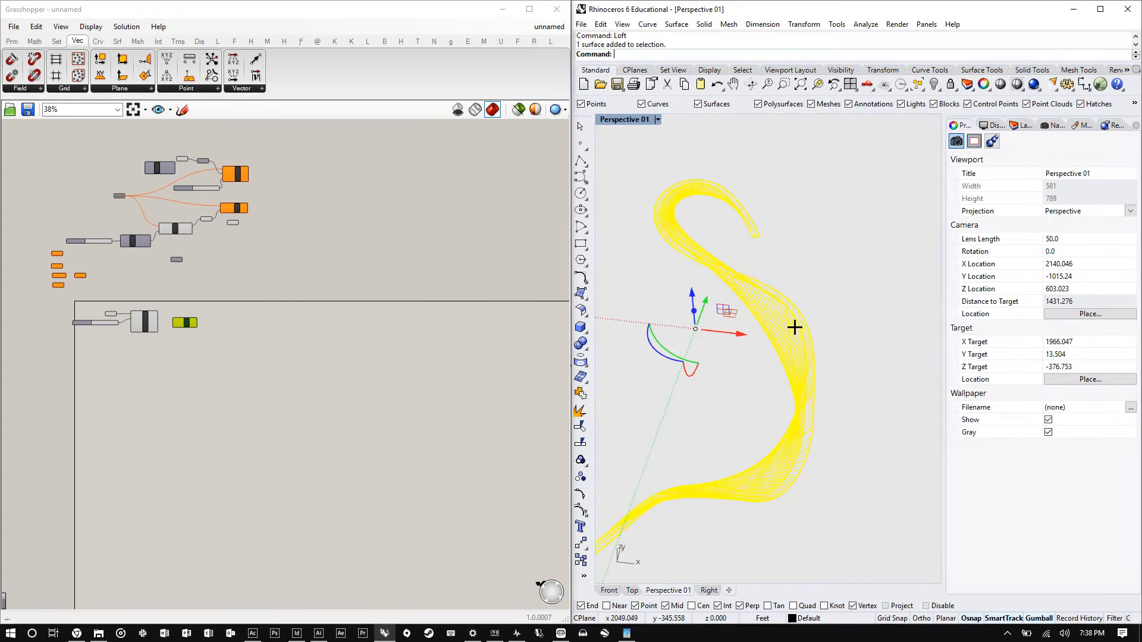
pyautogui.scroll(-7, 794, 327)
pyautogui.click(809, 382)
pyautogui.scroll(4, 794, 332)
pyautogui.scroll(4, 642, 314)
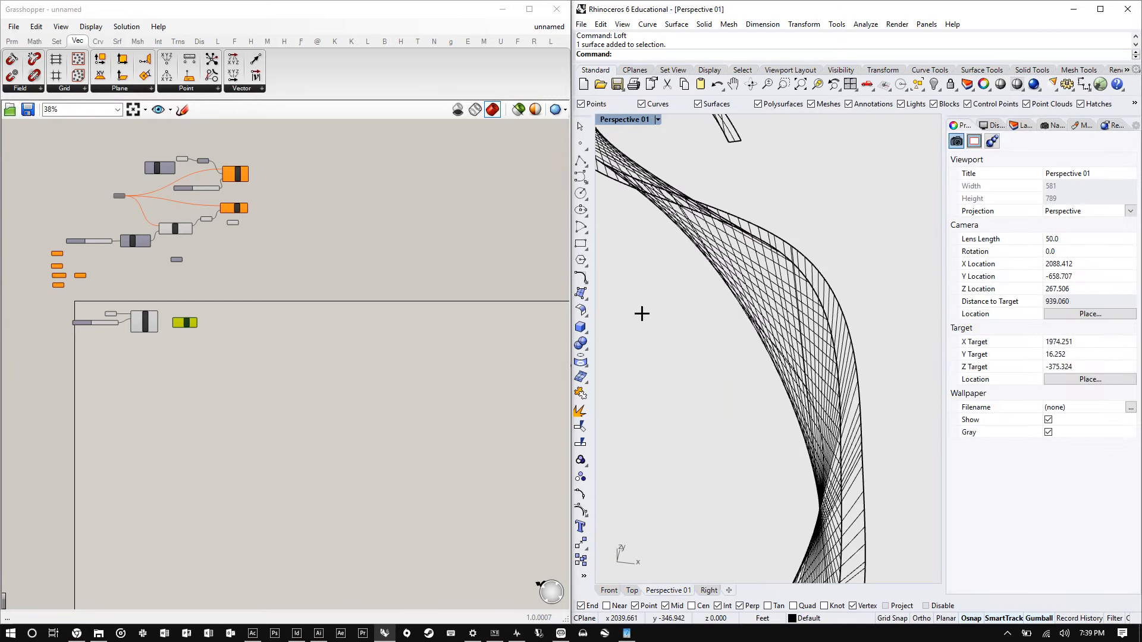
pyautogui.scroll(-5, 678, 321)
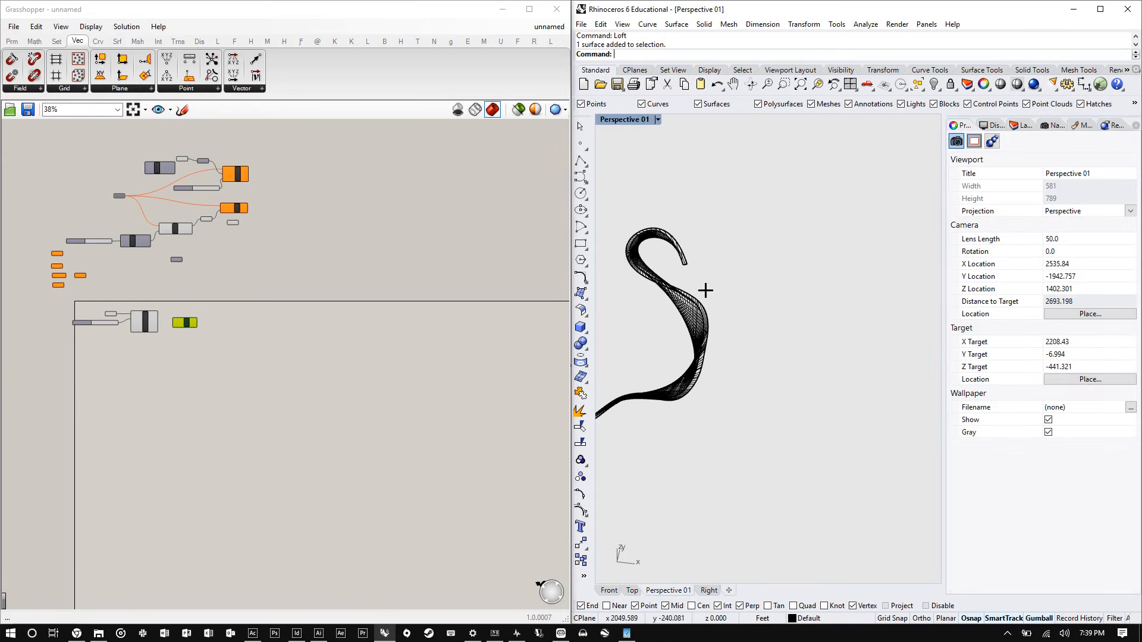
pyautogui.scroll(5, 705, 291)
# - Copy the two loft curves to a new location beside the lofted surface
pyautogui.click(681, 320)
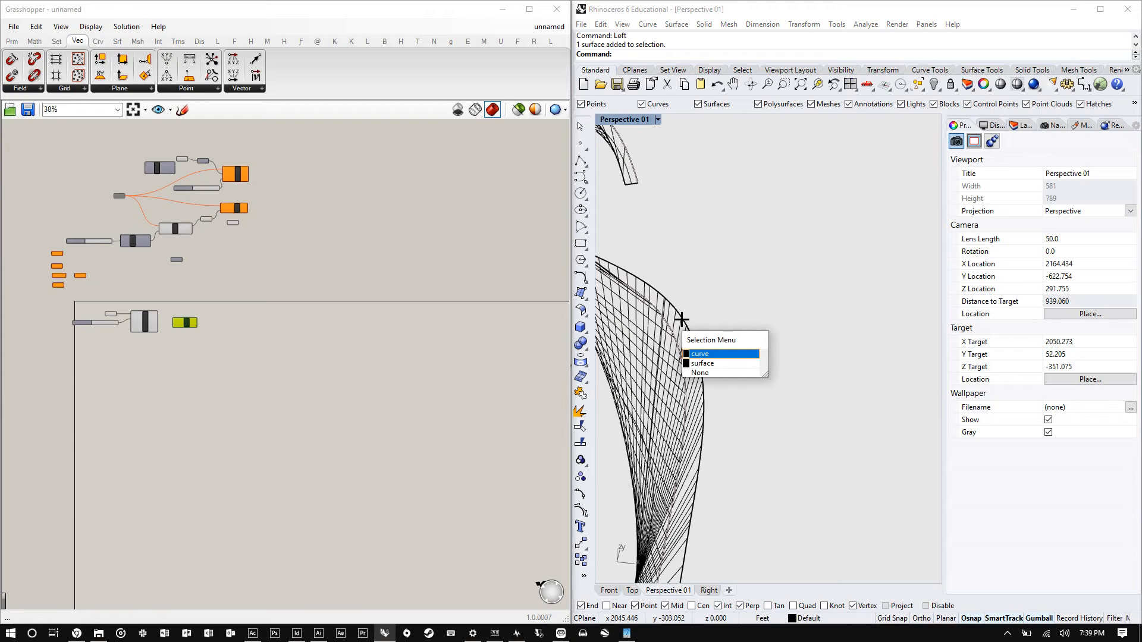
pyautogui.press('Return')
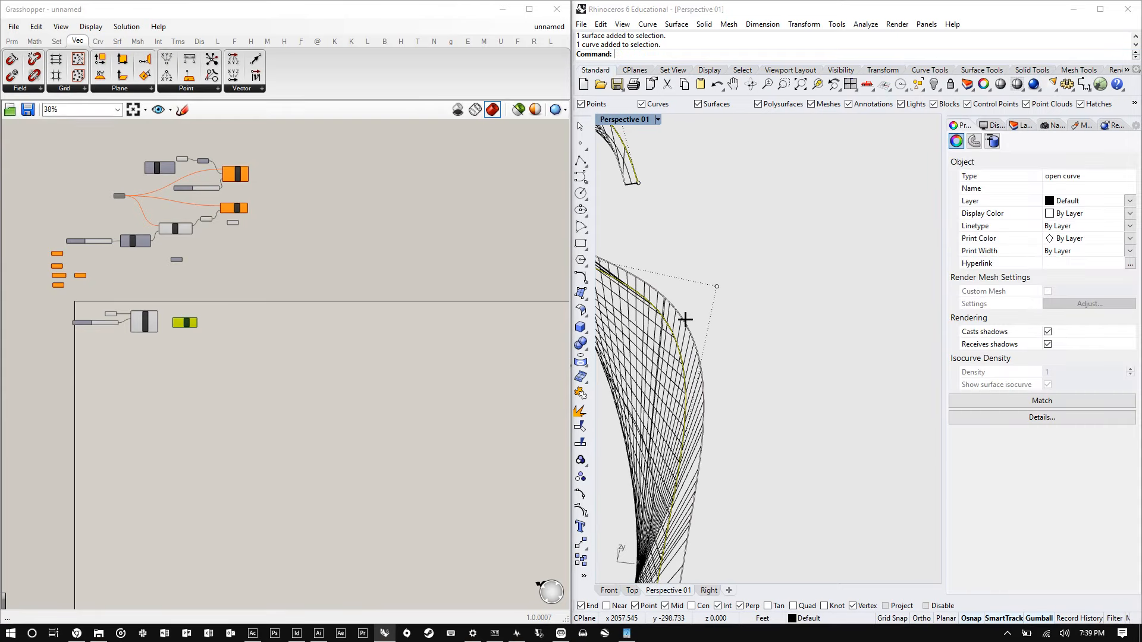
pyautogui.keyDown('shift'); pyautogui.click(692, 323); pyautogui.keyUp('shift')
pyautogui.write('C')
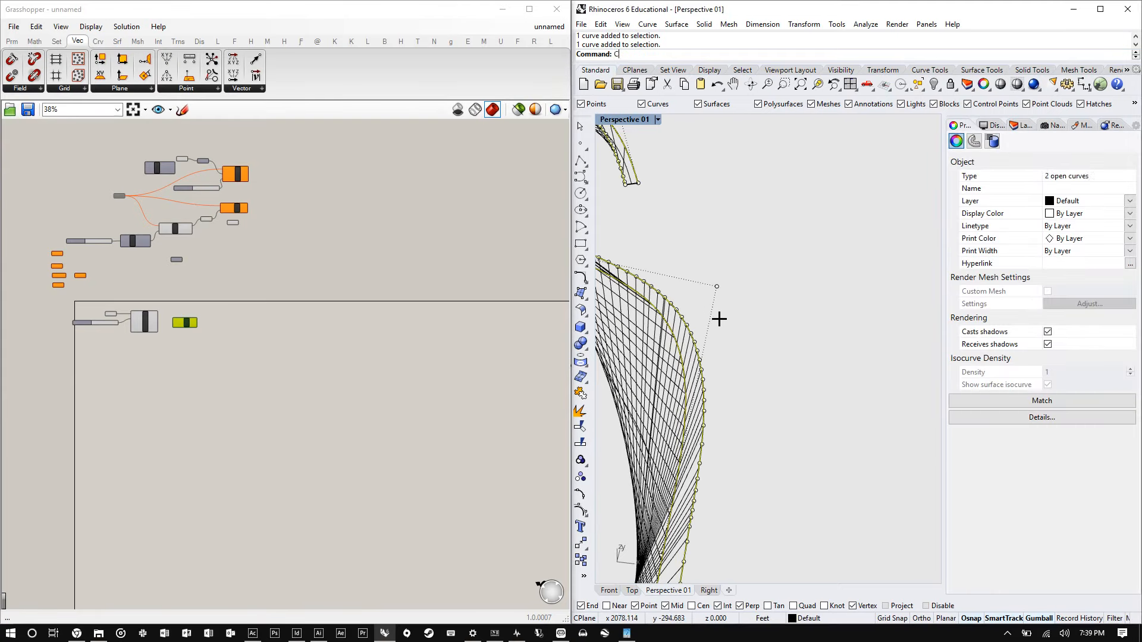
pyautogui.write('opy')
pyautogui.press('Return')
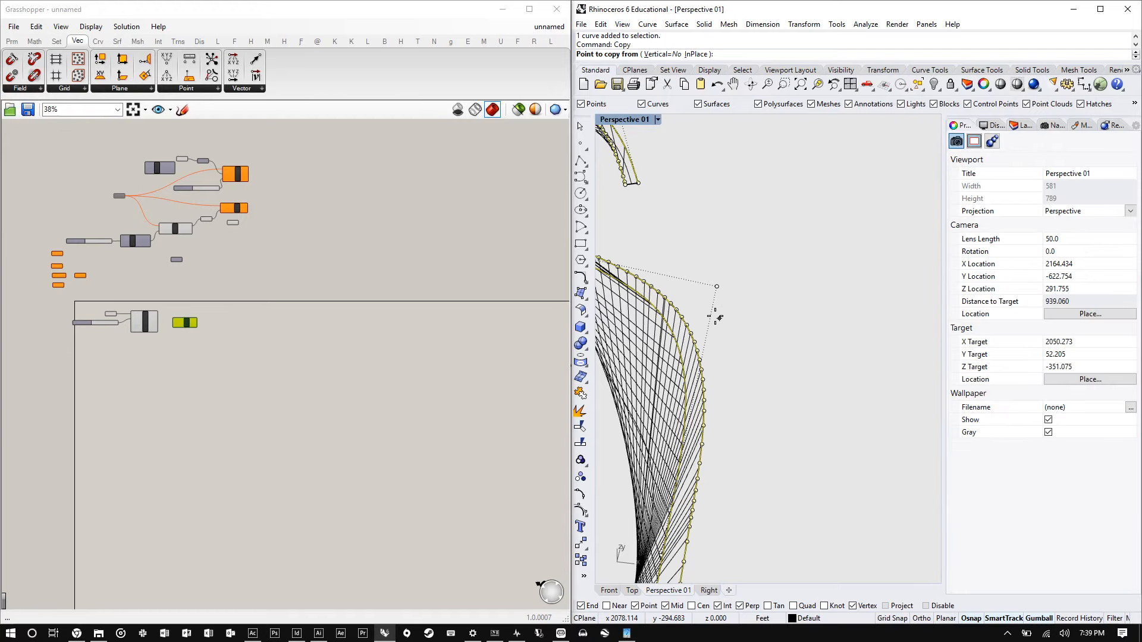
pyautogui.click(715, 317)
pyautogui.scroll(-5, 716, 317)
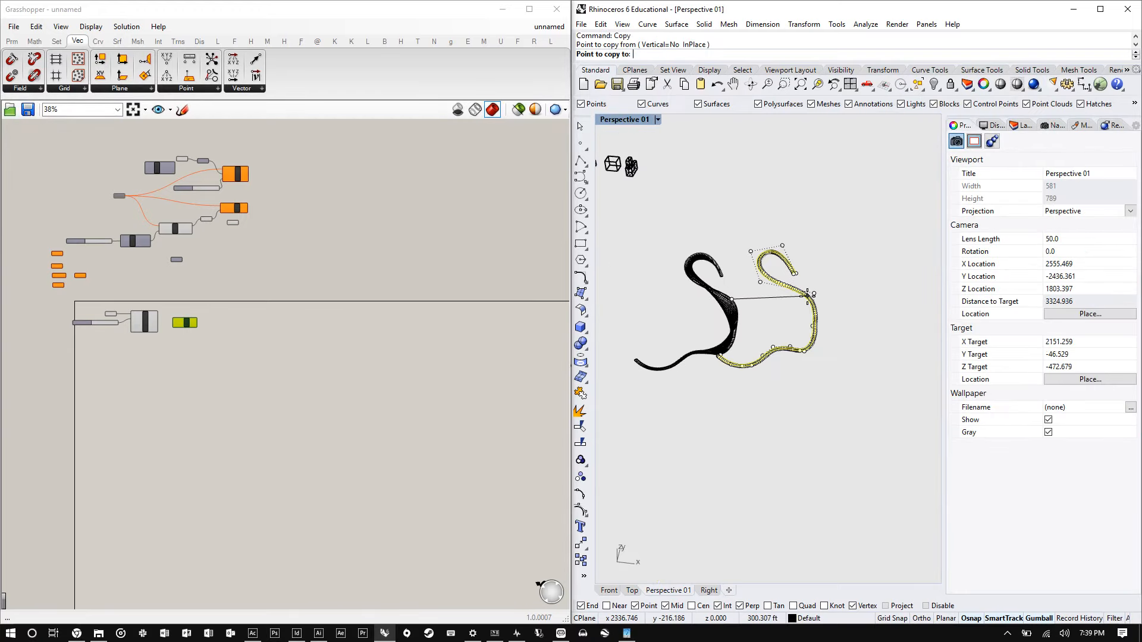
pyautogui.click(807, 295)
pyautogui.press('Return')
pyautogui.moveTo(845, 337); pyautogui.dragTo(778, 307)
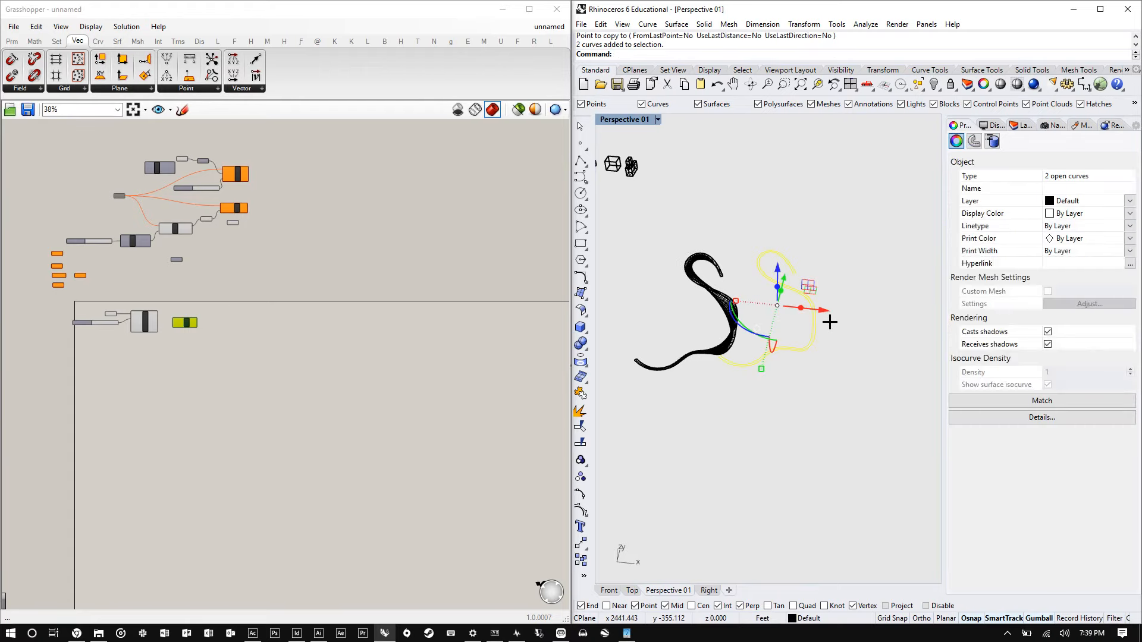
pyautogui.press('Escape')
# - Flip the direction of one of the copied curves
pyautogui.scroll(6, 833, 312)
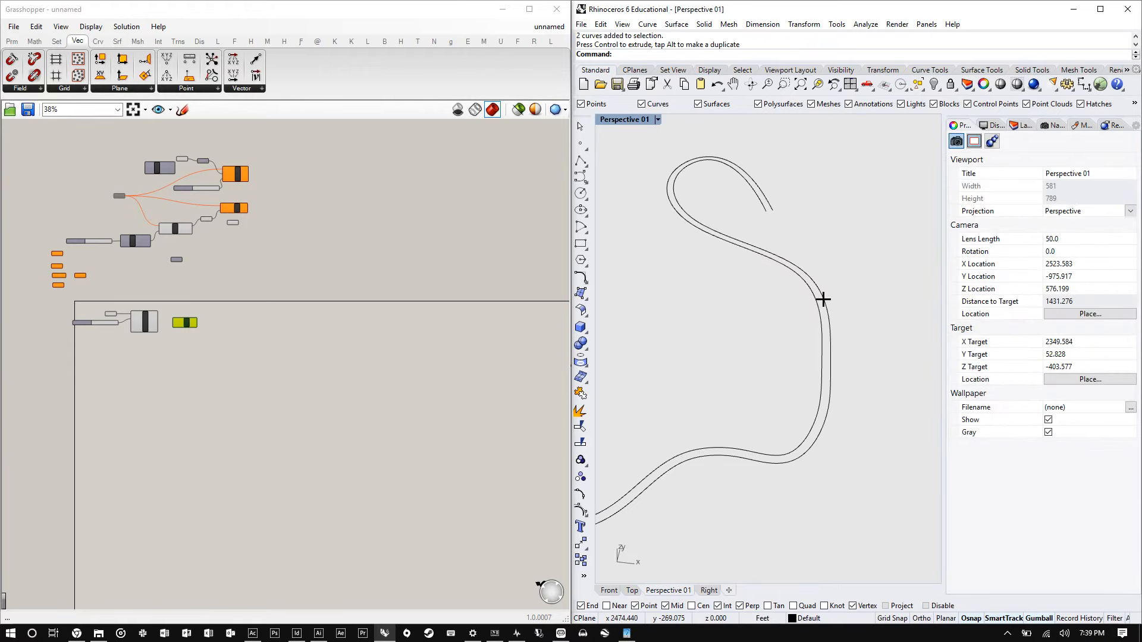
pyautogui.click(823, 300)
pyautogui.write('Flip')
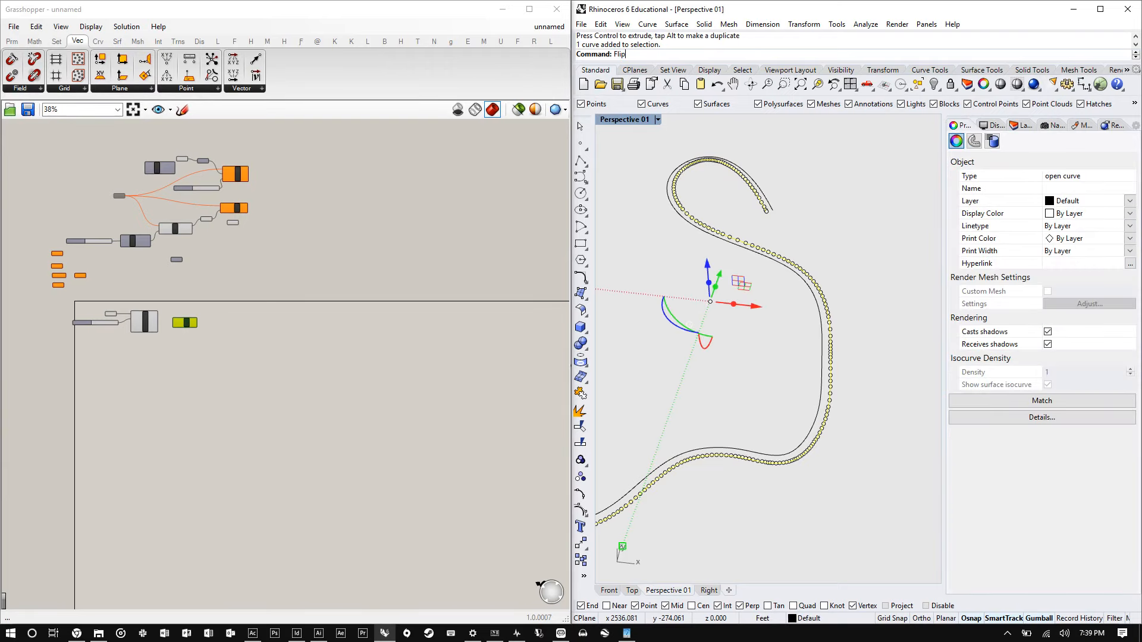
pyautogui.press('Return')
# - Loft the copied curve pair using the Tight style
pyautogui.scroll(2, 797, 233)
pyautogui.moveTo(798, 234); pyautogui.dragTo(750, 213)
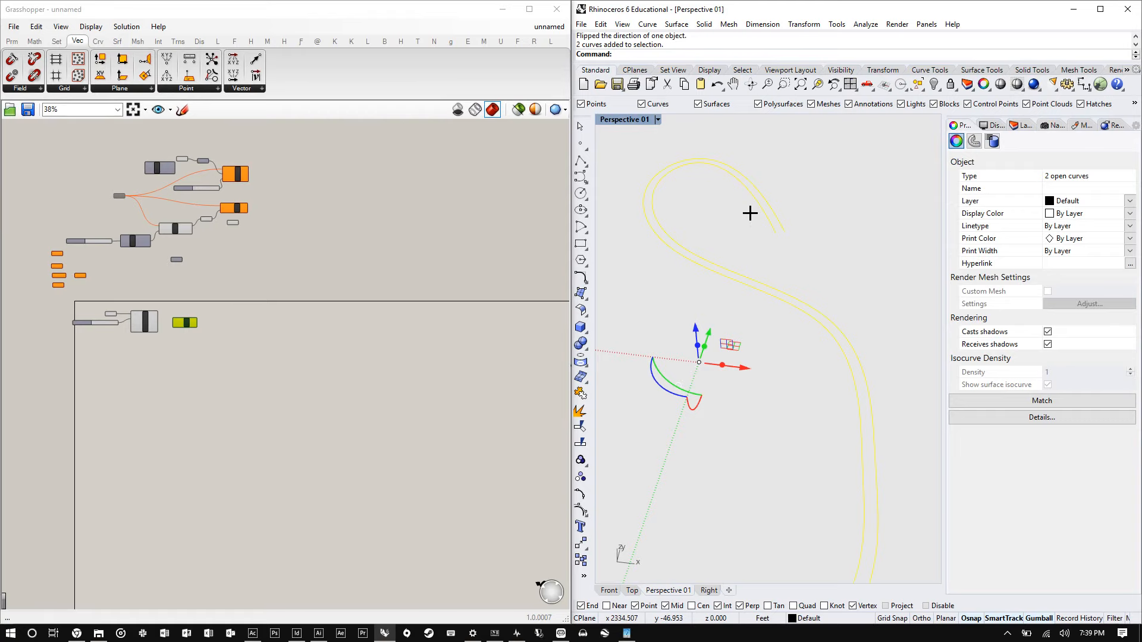
pyautogui.write('Loft')
pyautogui.press('Return')
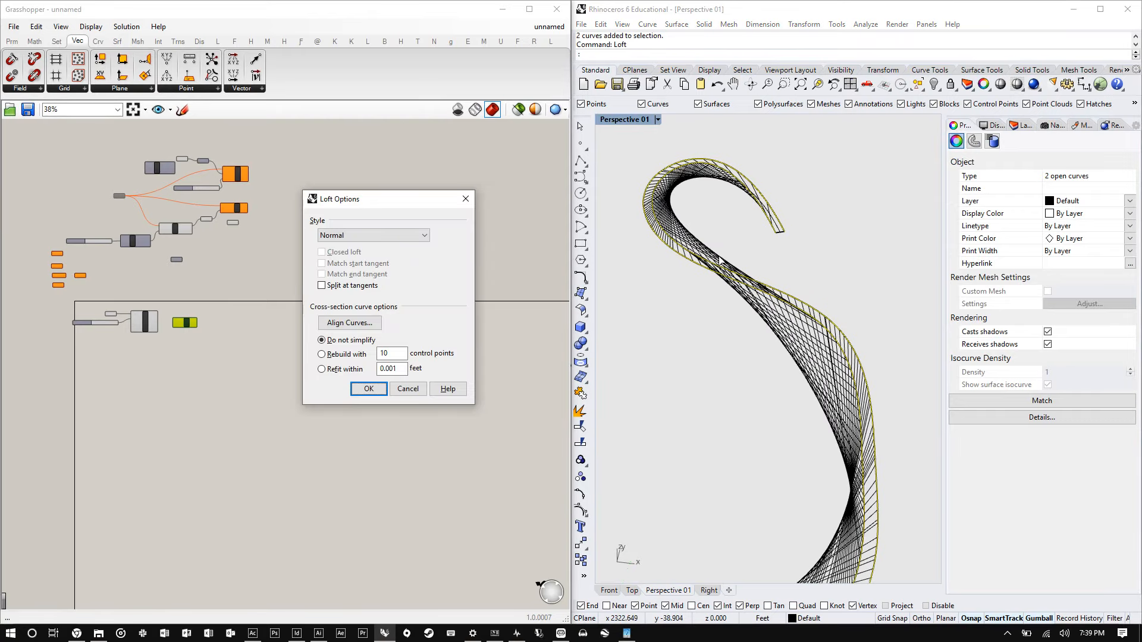
pyautogui.click(399, 235)
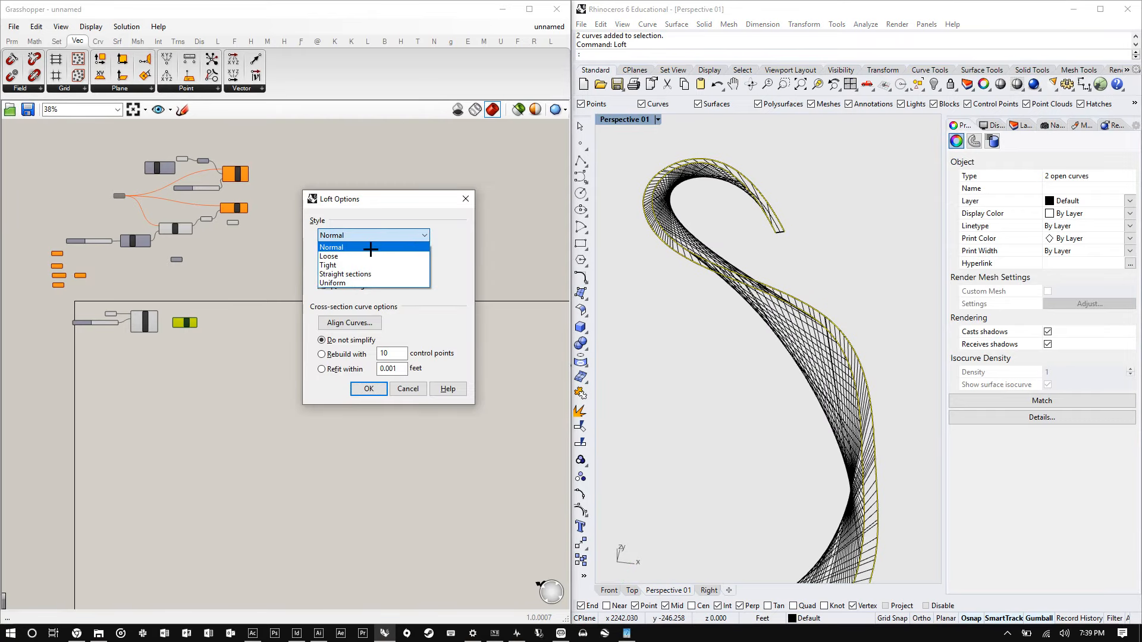
pyautogui.press('Down')
pyautogui.click(368, 265)
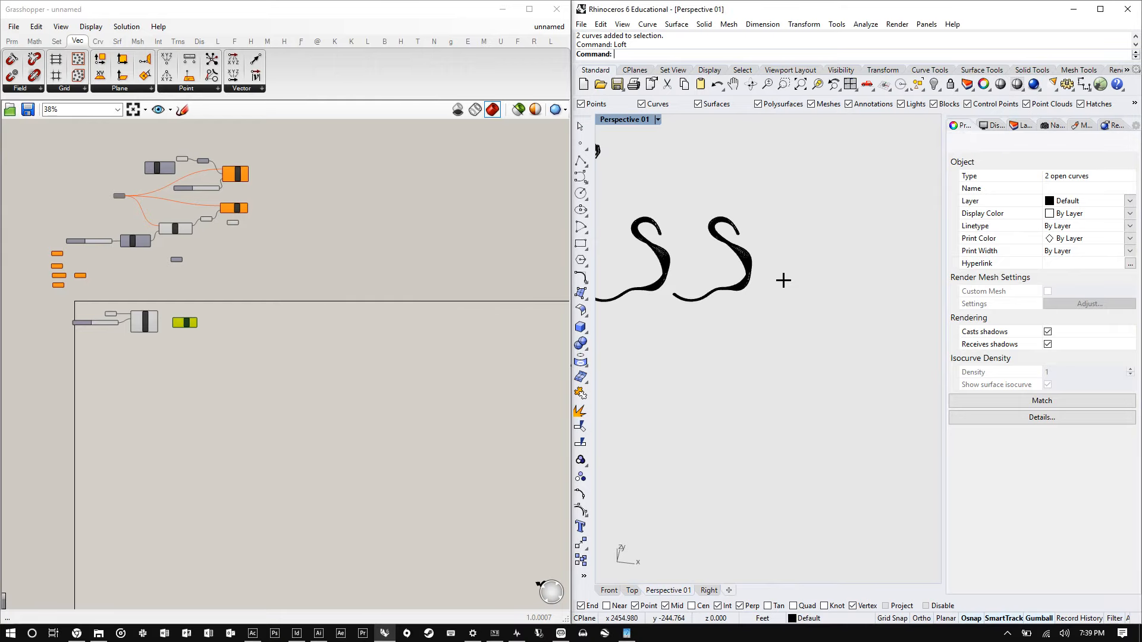
pyautogui.scroll(4, 757, 245)
# - Draw a new six-point freeform curve to the right of the lofted surfaces
pyautogui.click(578, 177)
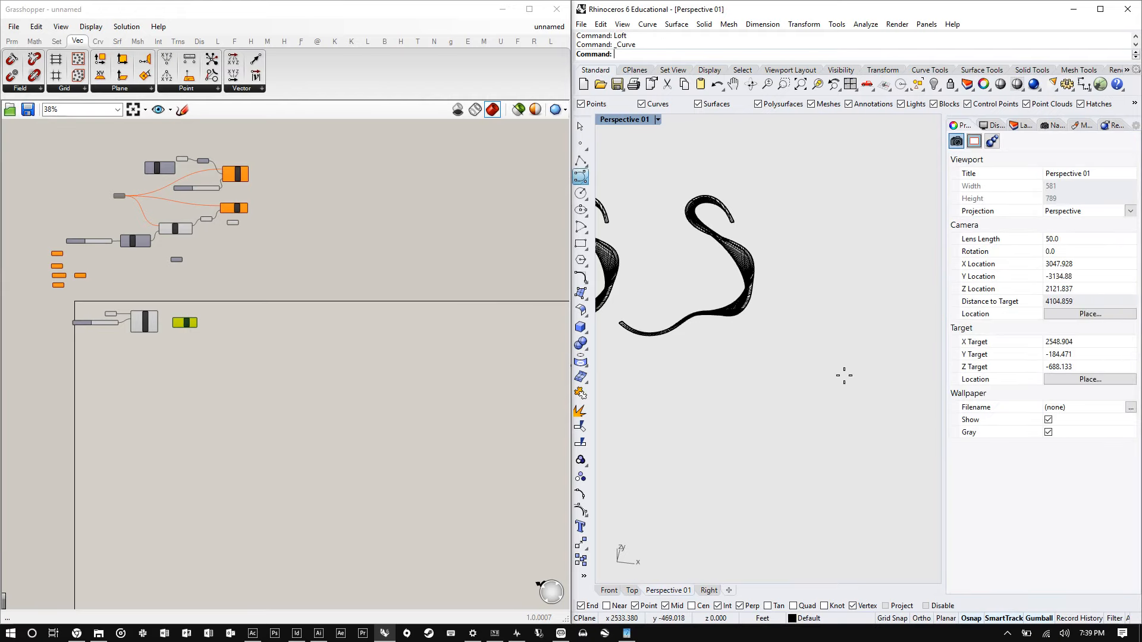
pyautogui.click(832, 411)
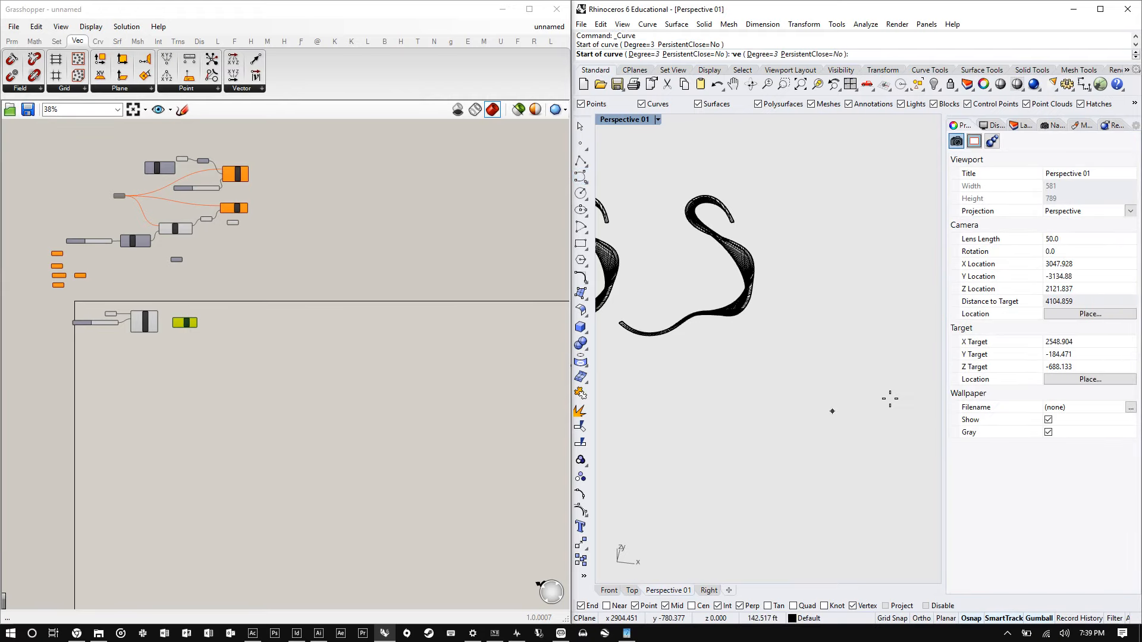
pyautogui.click(890, 398)
pyautogui.click(917, 327)
pyautogui.click(901, 275)
pyautogui.click(879, 251)
pyautogui.click(900, 193)
pyautogui.rightClick(898, 194)
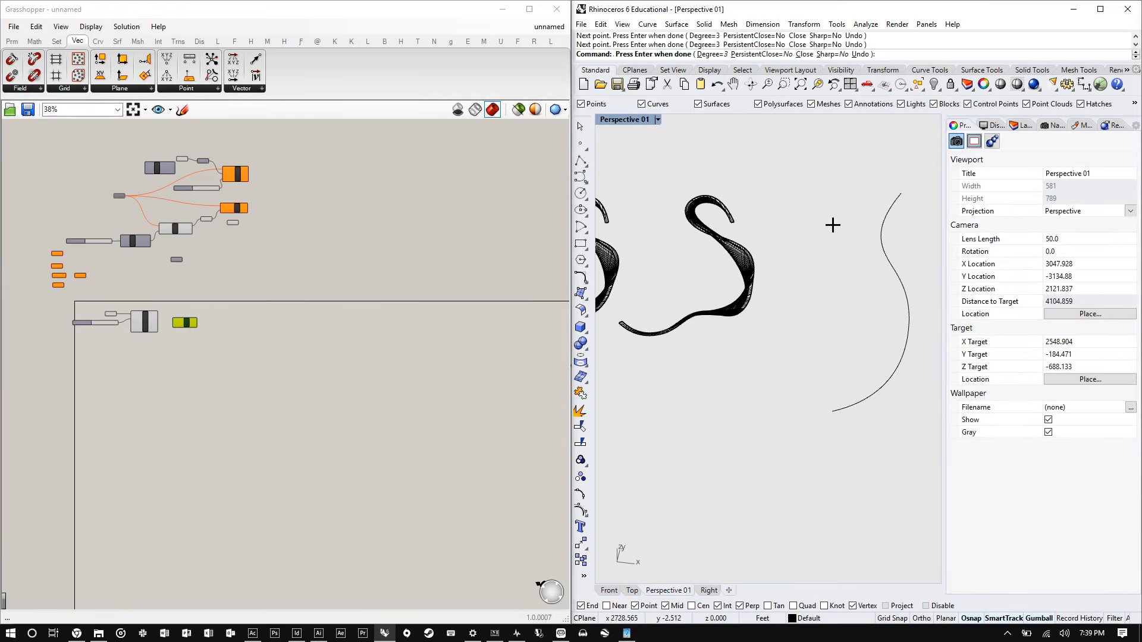
# - Offset the new curve by a distance of 10
pyautogui.scroll(-8, 830, 223)
pyautogui.scroll(5, 867, 252)
pyautogui.moveTo(866, 278); pyautogui.dragTo(823, 256)
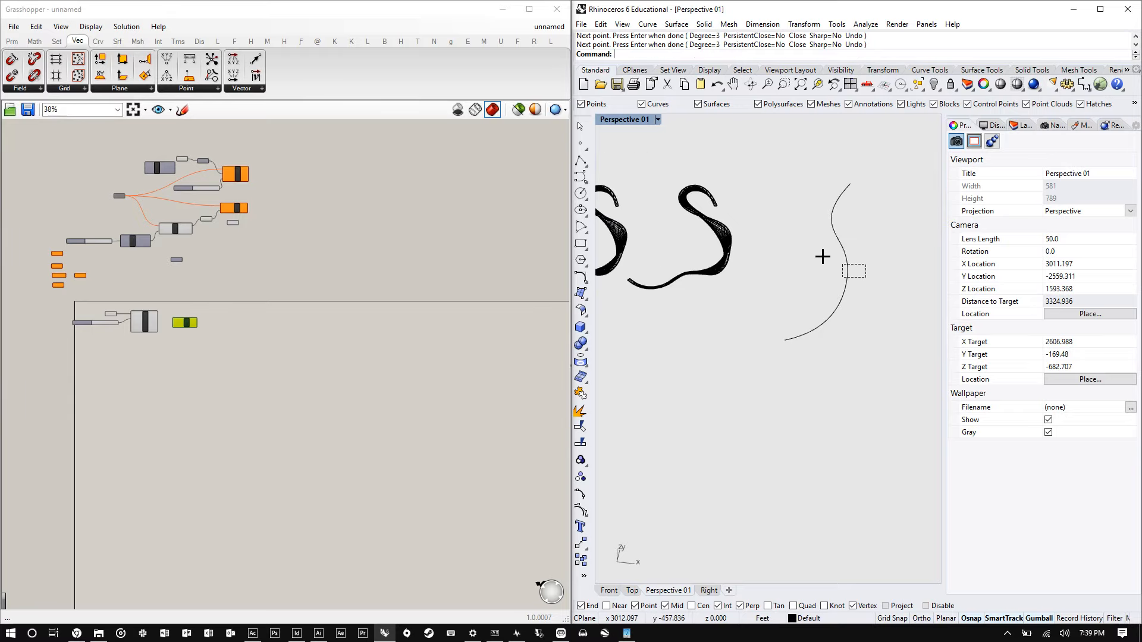
pyautogui.moveTo(823, 257); pyautogui.dragTo(815, 249)
pyautogui.write('Offset')
pyautogui.press('Return')
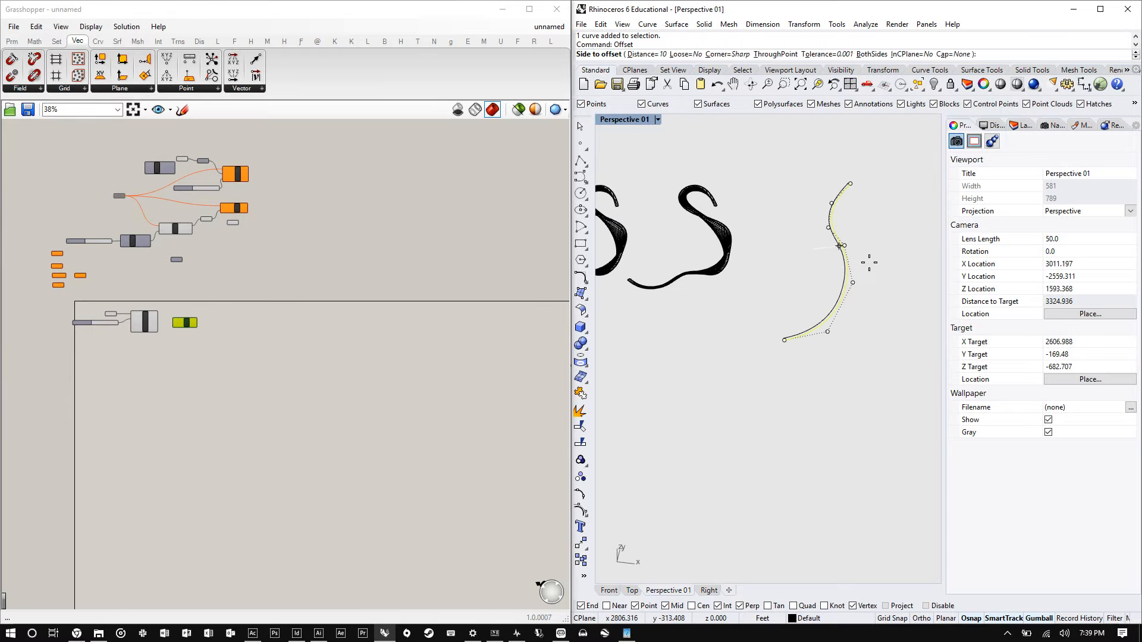
pyautogui.click(869, 262)
pyautogui.moveTo(896, 184); pyautogui.dragTo(878, 321, button='right')
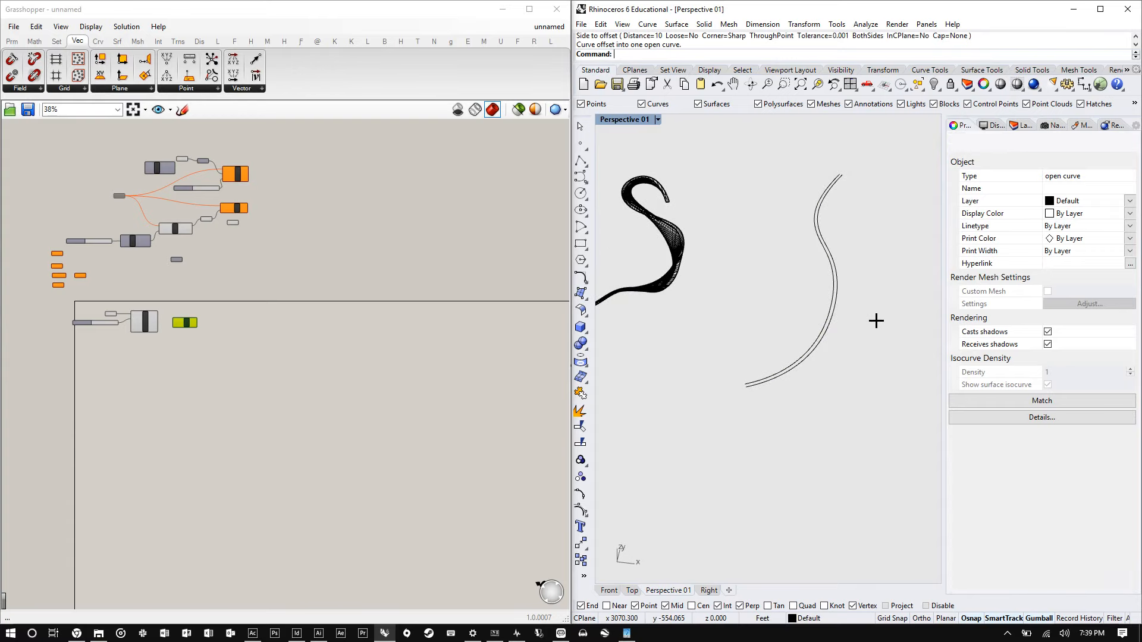
# - Loft the new curve and its offset using the Tight style
pyautogui.moveTo(876, 321); pyautogui.dragTo(806, 278)
pyautogui.write('Loft')
pyautogui.press('Return')
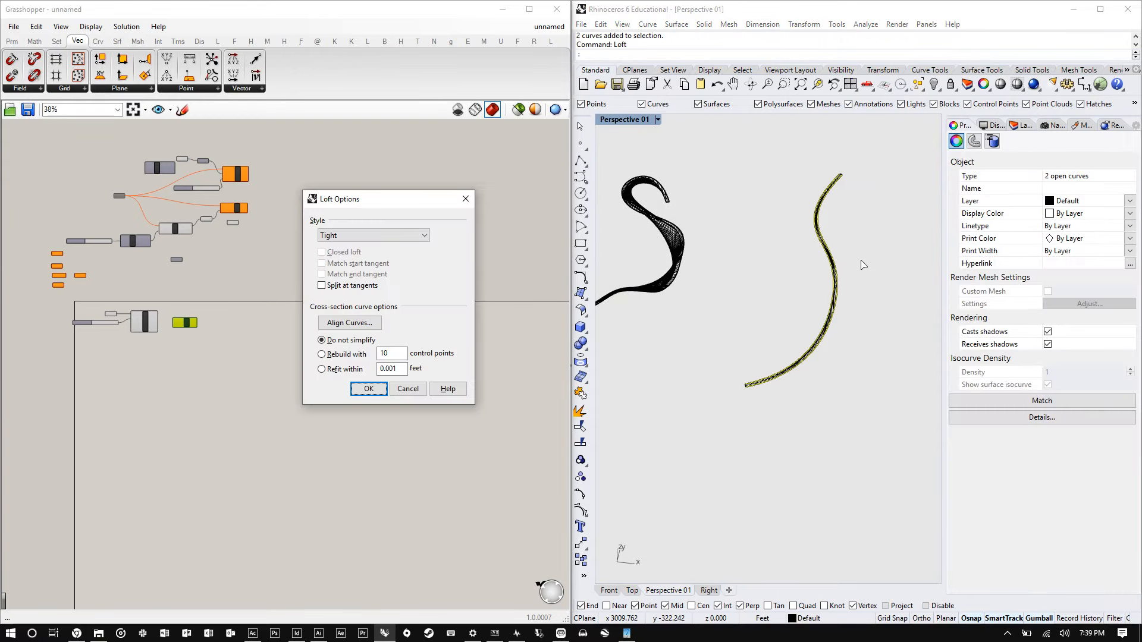
pyautogui.moveTo(864, 264); pyautogui.dragTo(808, 245, button='right')
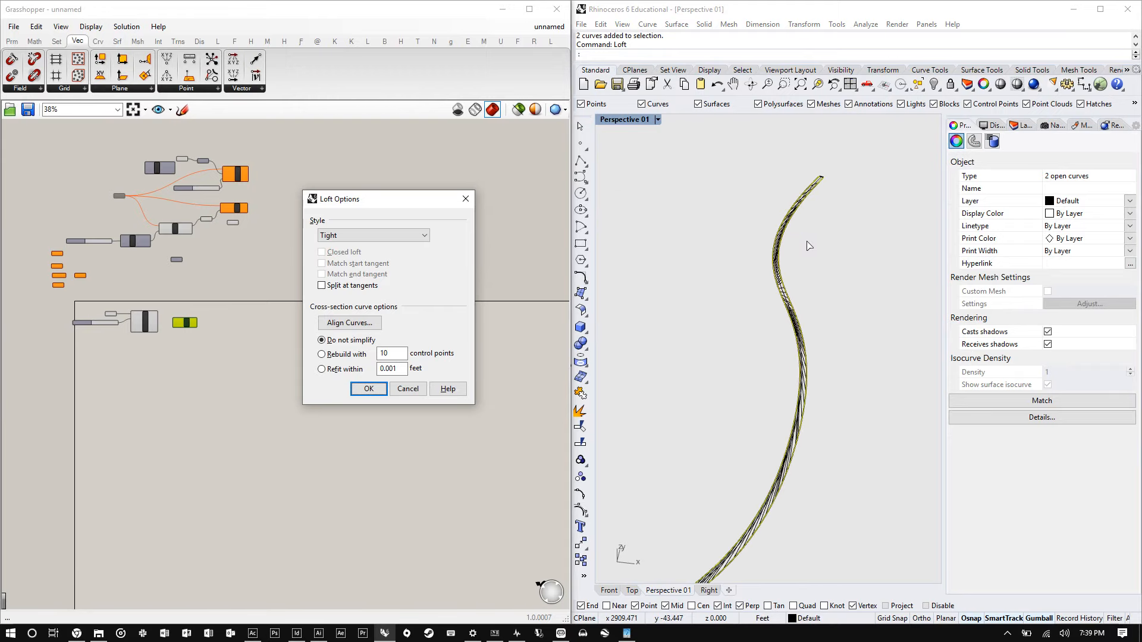
pyautogui.press('Return')
# - Switch the perspective viewport to Shaded and then Rendered display to inspect the lofted surface
pyautogui.click(825, 354)
pyautogui.scroll(6, 824, 354)
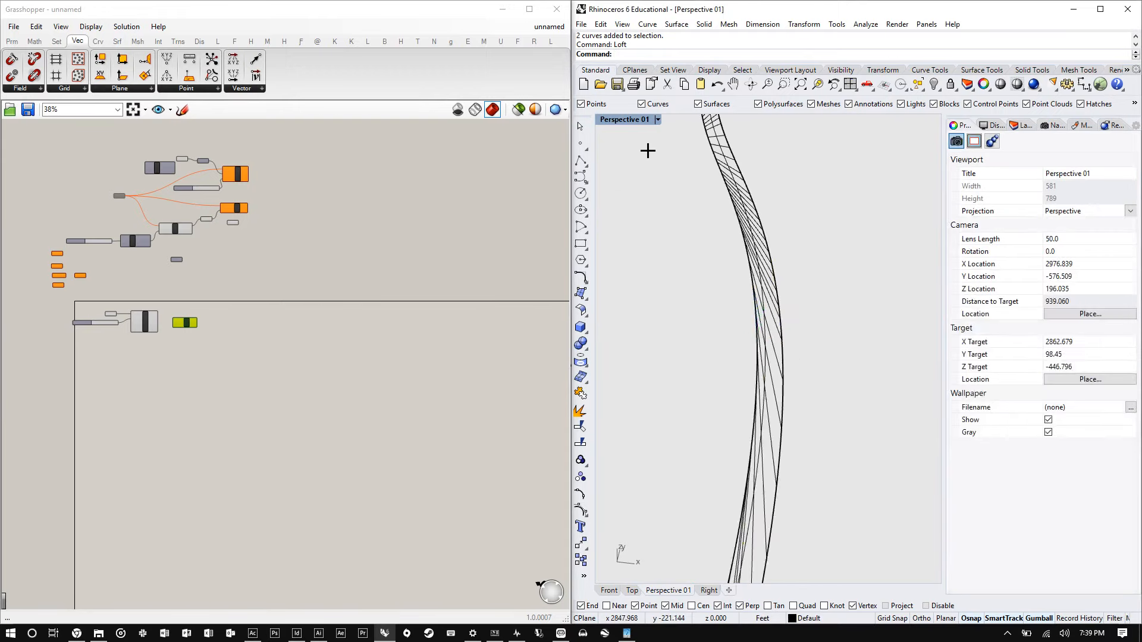
pyautogui.click(658, 119)
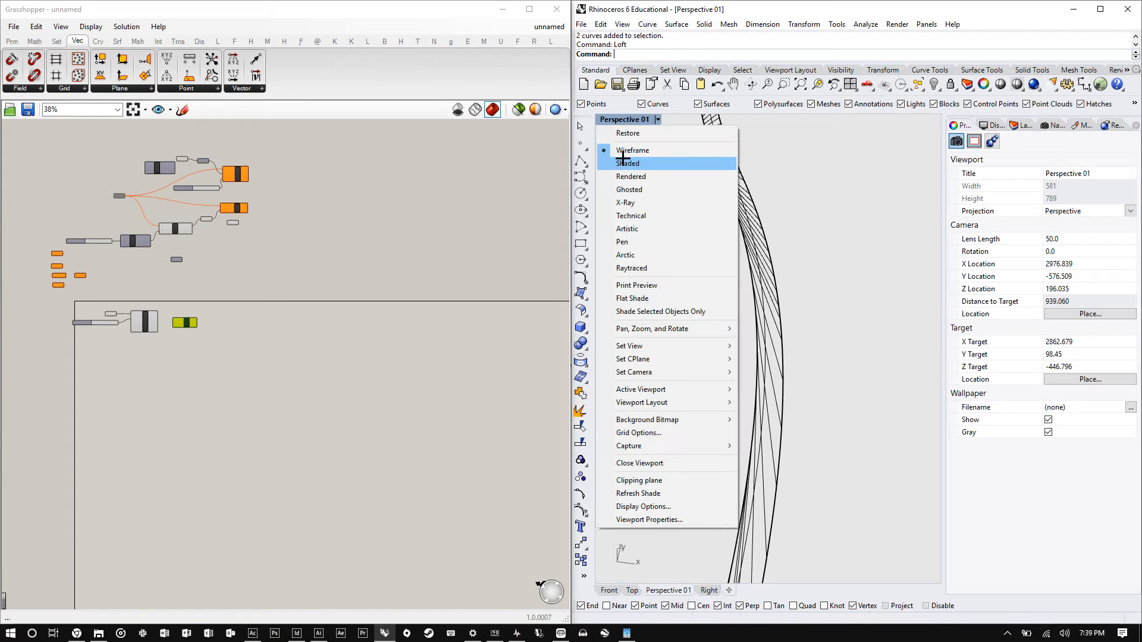
pyautogui.click(625, 148)
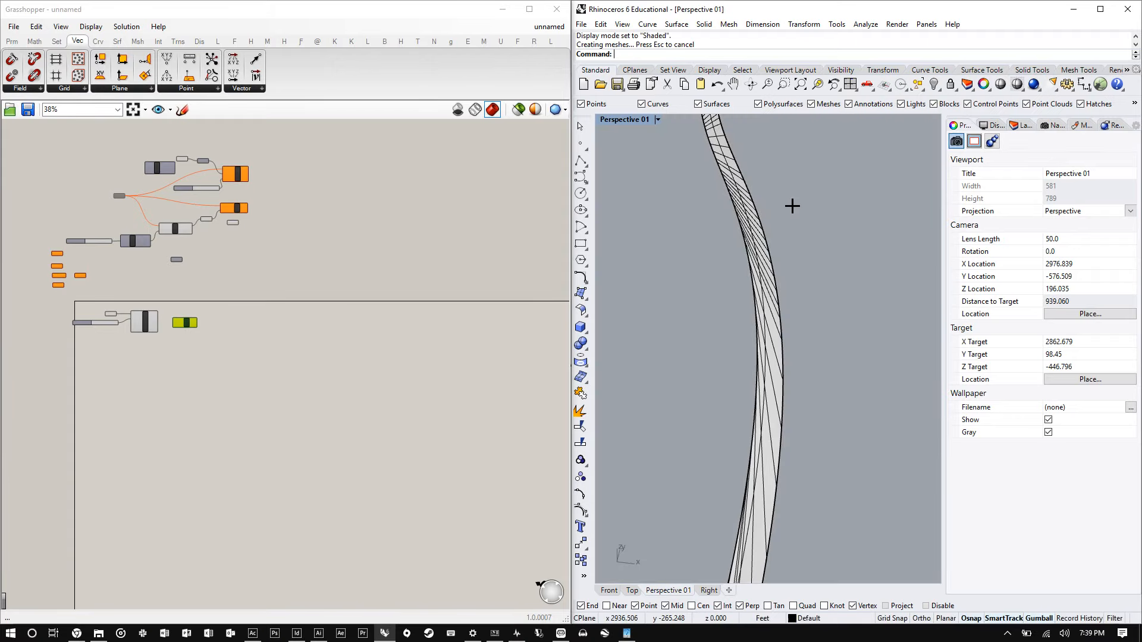
pyautogui.click(757, 260)
pyautogui.scroll(-4, 757, 260)
pyautogui.press('Escape')
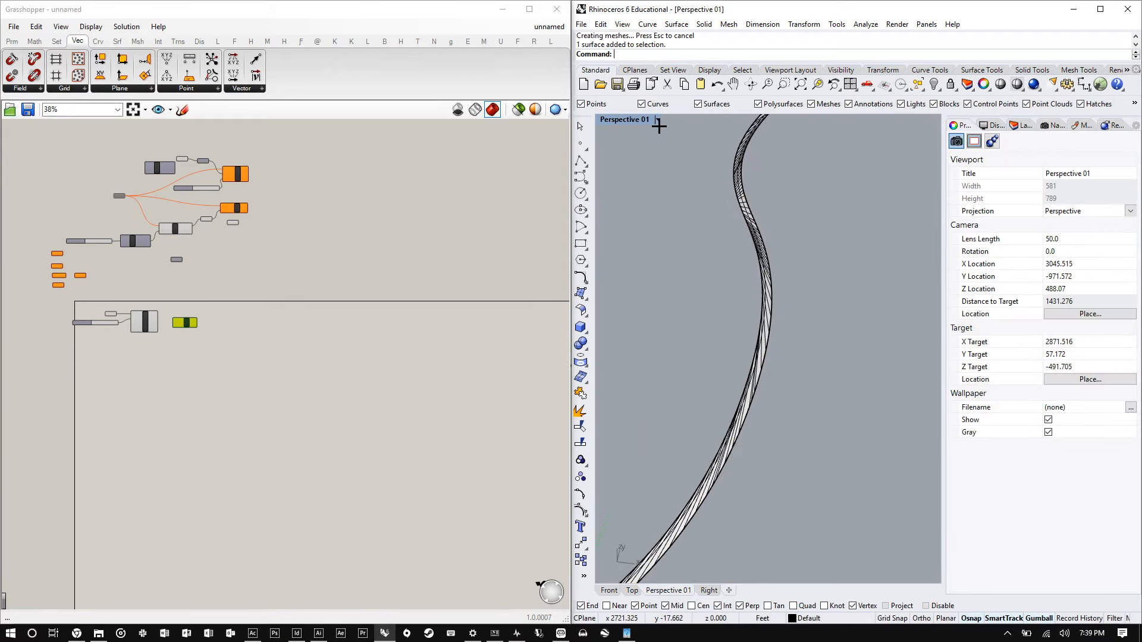
pyautogui.click(658, 120)
pyautogui.click(648, 177)
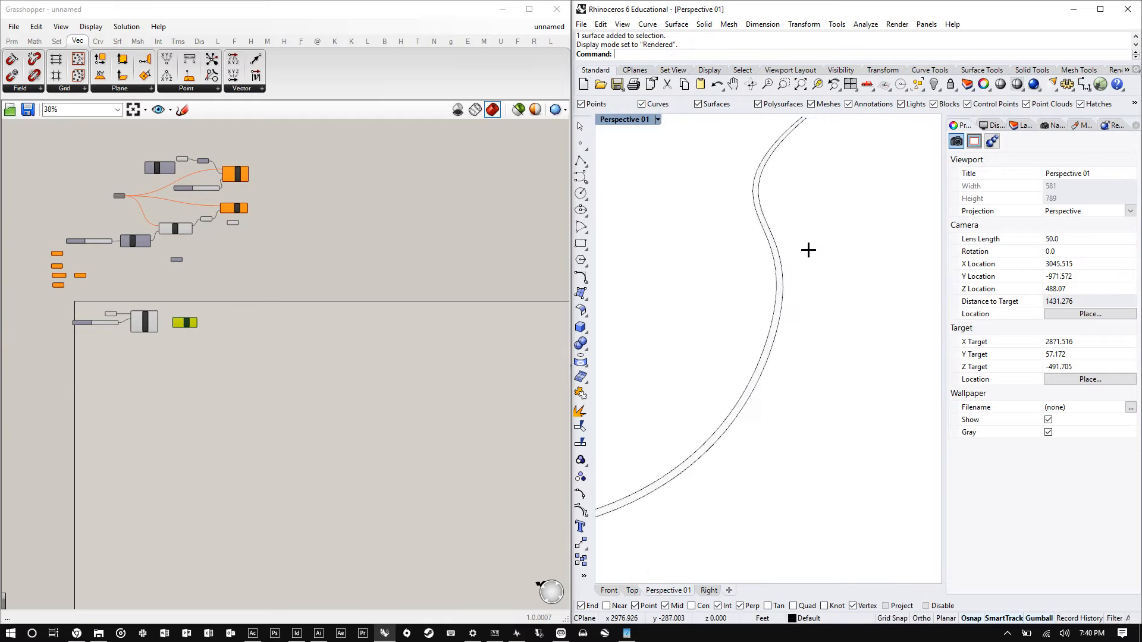
# - Copy the new curve and its offset to a spot just beside them
pyautogui.moveTo(808, 247)
pyautogui.mouseDown(button='right')
pyautogui.moveTo(818, 277)
pyautogui.moveTo(797, 266)
pyautogui.moveTo(815, 250)
pyautogui.moveTo(729, 329)
pyautogui.moveTo(857, 229)
pyautogui.moveTo(862, 181)
pyautogui.moveTo(814, 130)
pyautogui.moveTo(811, 265)
pyautogui.moveTo(810, 227)
pyautogui.mouseUp(button='right')
pyautogui.scroll(-4, 809, 227)
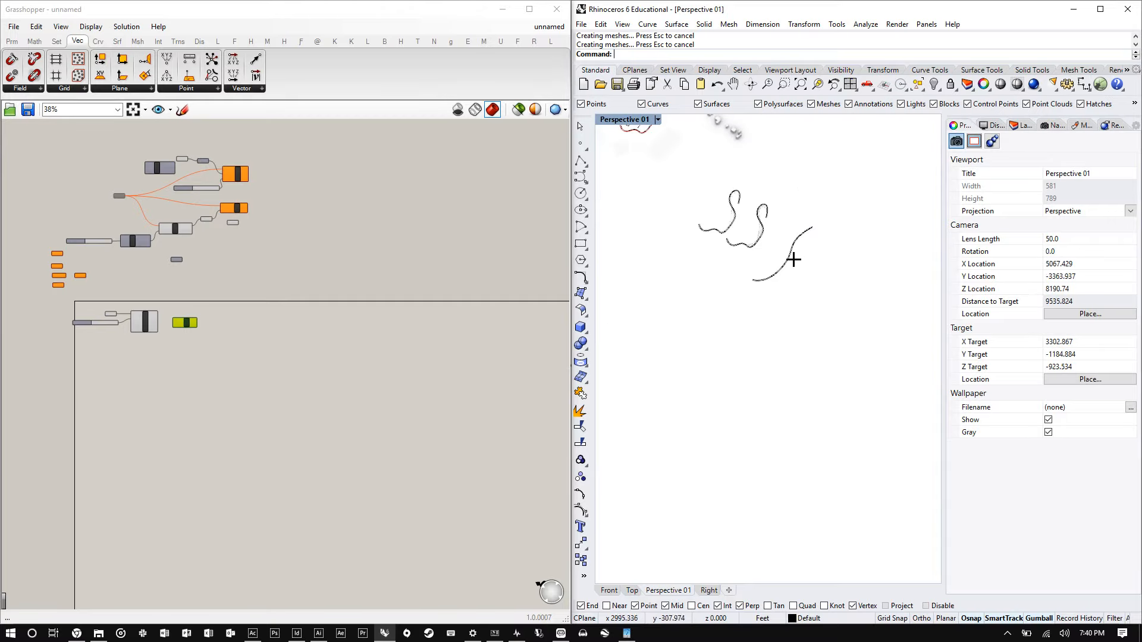
pyautogui.scroll(6, 793, 257)
pyautogui.scroll(4, 779, 222)
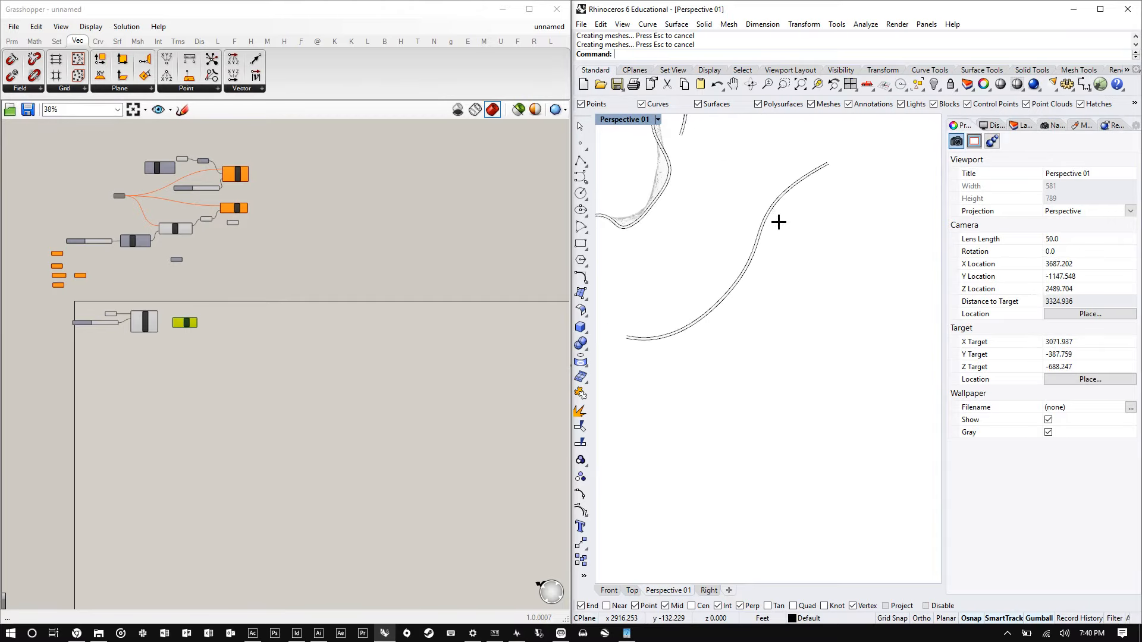
pyautogui.click(766, 226)
pyautogui.click(797, 256)
pyautogui.scroll(2, 779, 198)
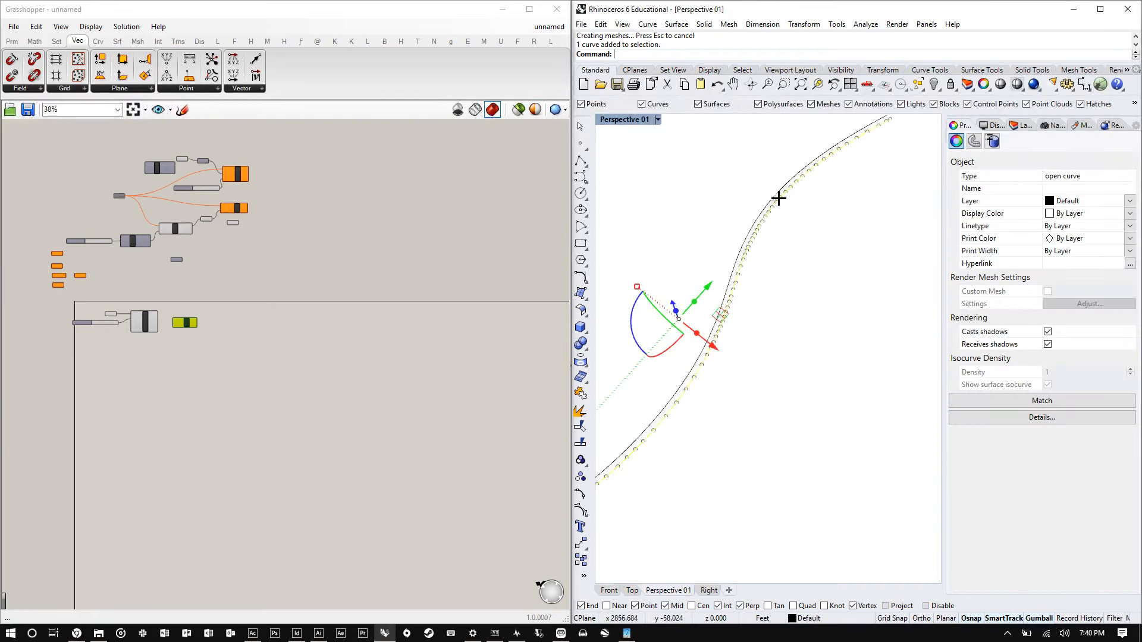
pyautogui.keyDown('shift'); pyautogui.click(778, 188); pyautogui.keyUp('shift')
pyautogui.click(833, 228)
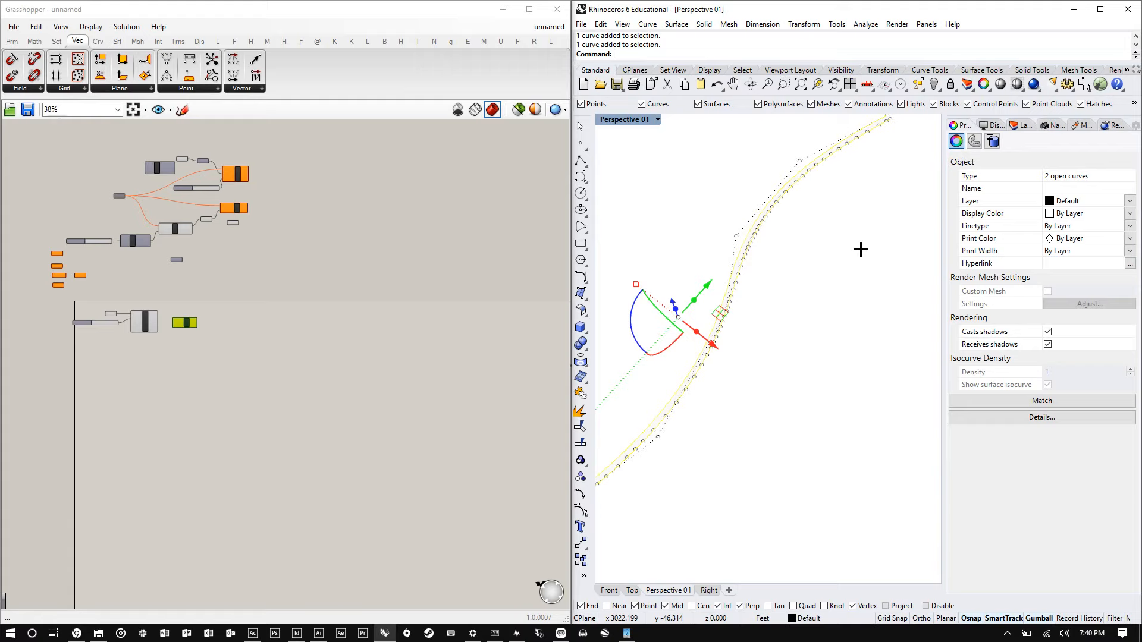
pyautogui.press('Return')
pyautogui.click(800, 170)
pyautogui.scroll(-8, 749, 178)
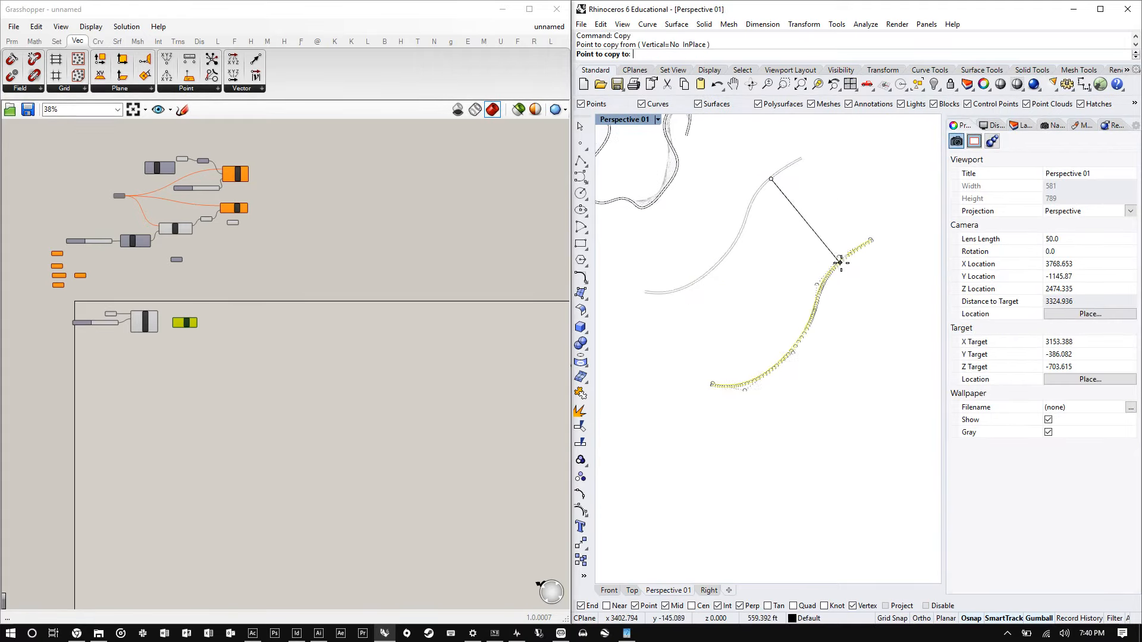
pyautogui.click(846, 260)
pyautogui.press('Return')
# - Delete one curve of the copied pair, keeping the single base curve
pyautogui.scroll(5, 844, 268)
pyautogui.click(877, 301)
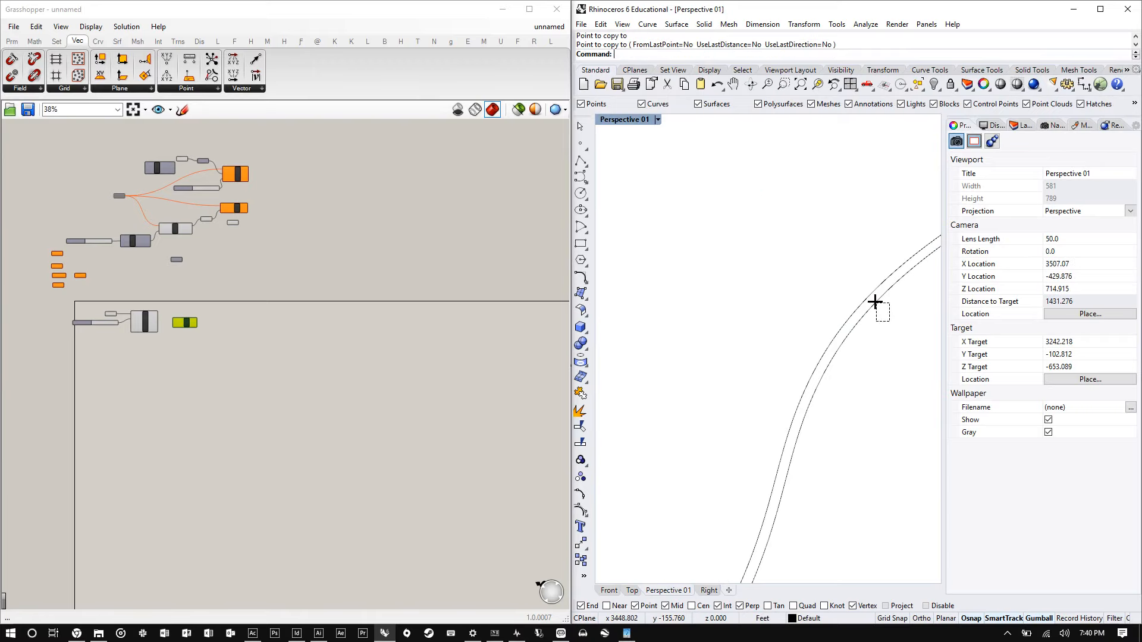
pyautogui.click(878, 314)
pyautogui.press('Delete')
# - Reference the remaining copied curve into the Grasshopper Curve parameter as one curve
pyautogui.scroll(-6, 878, 314)
pyautogui.moveTo(822, 288); pyautogui.dragTo(862, 289, button='right')
pyautogui.moveTo(869, 244); pyautogui.dragTo(657, 314)
pyautogui.scroll(10, 109, 320)
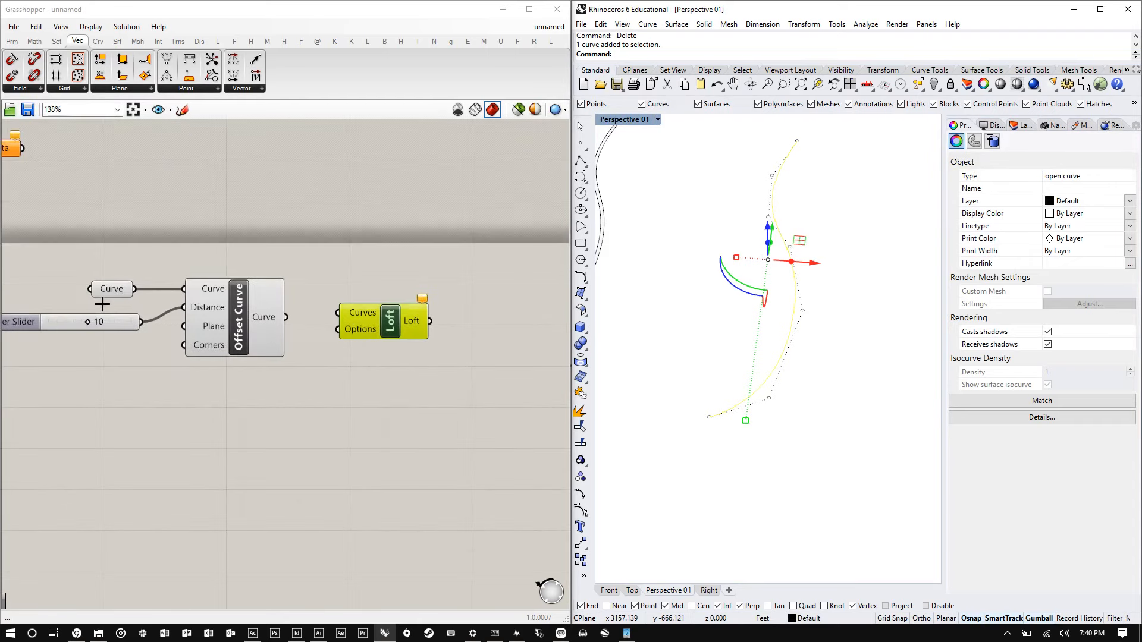
pyautogui.rightClick(110, 280)
pyautogui.click(161, 454)
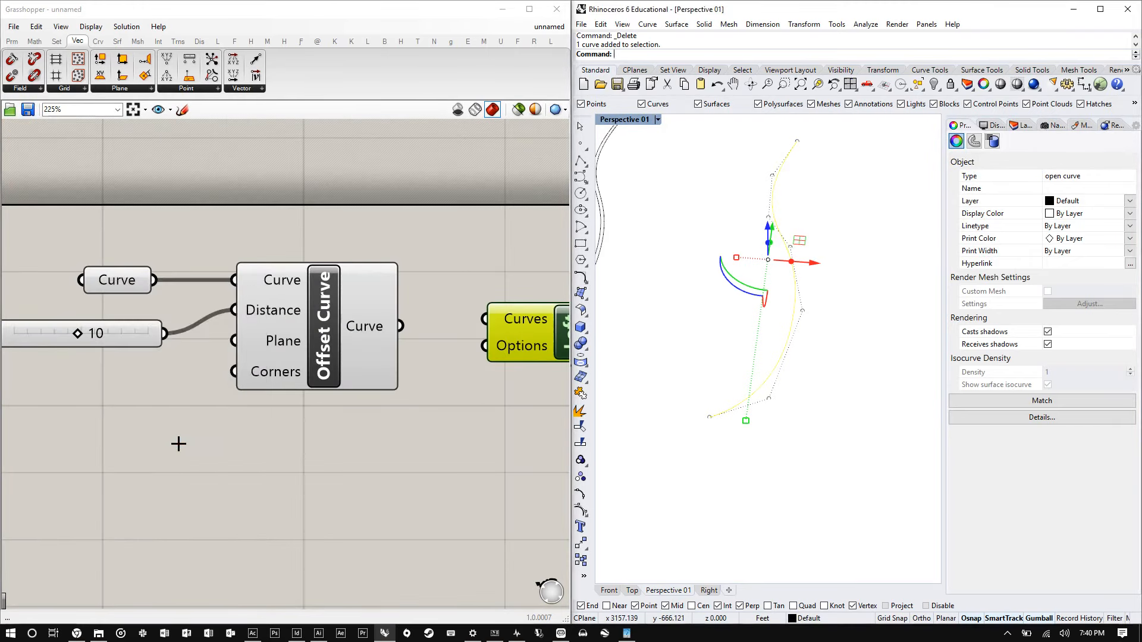
pyautogui.moveTo(822, 229); pyautogui.dragTo(774, 267, button='right')
pyautogui.scroll(-2, 367, 331)
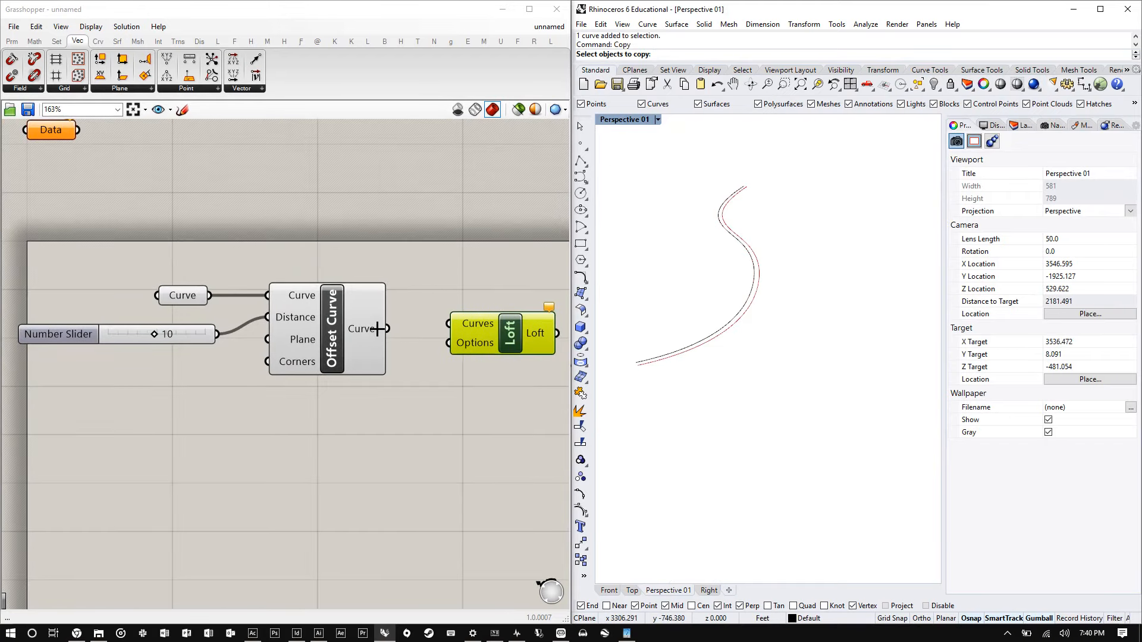
# - Connect both the Curve parameter and the Offset Curve output into the Loft component's Curves input
pyautogui.moveTo(470, 326); pyautogui.dragTo(465, 273)
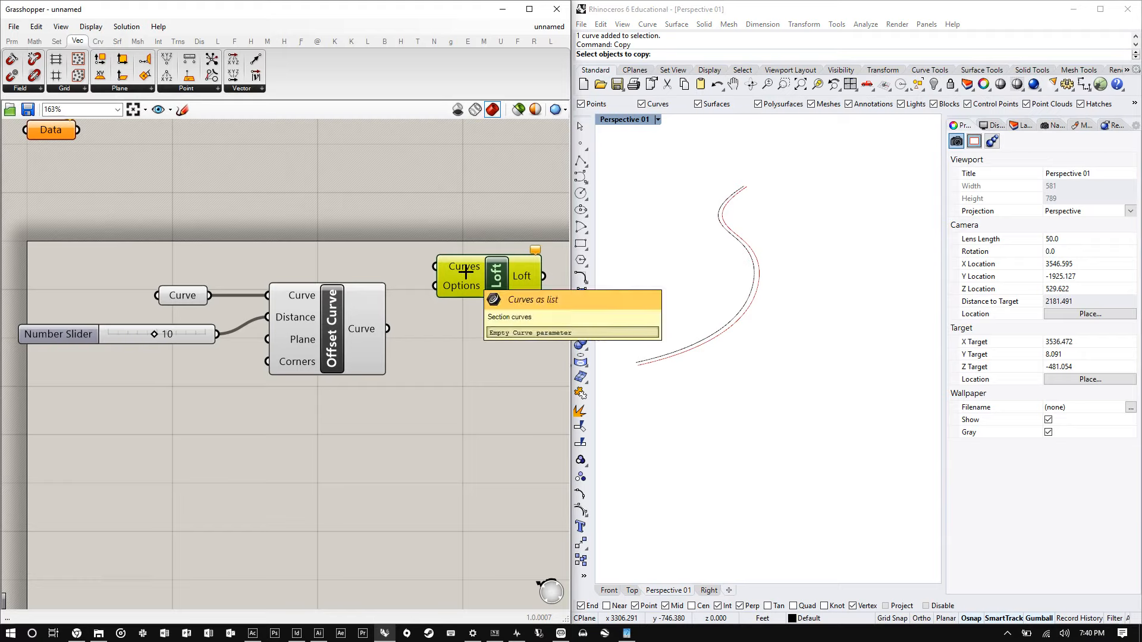
pyautogui.moveTo(180, 298); pyautogui.dragTo(435, 267)
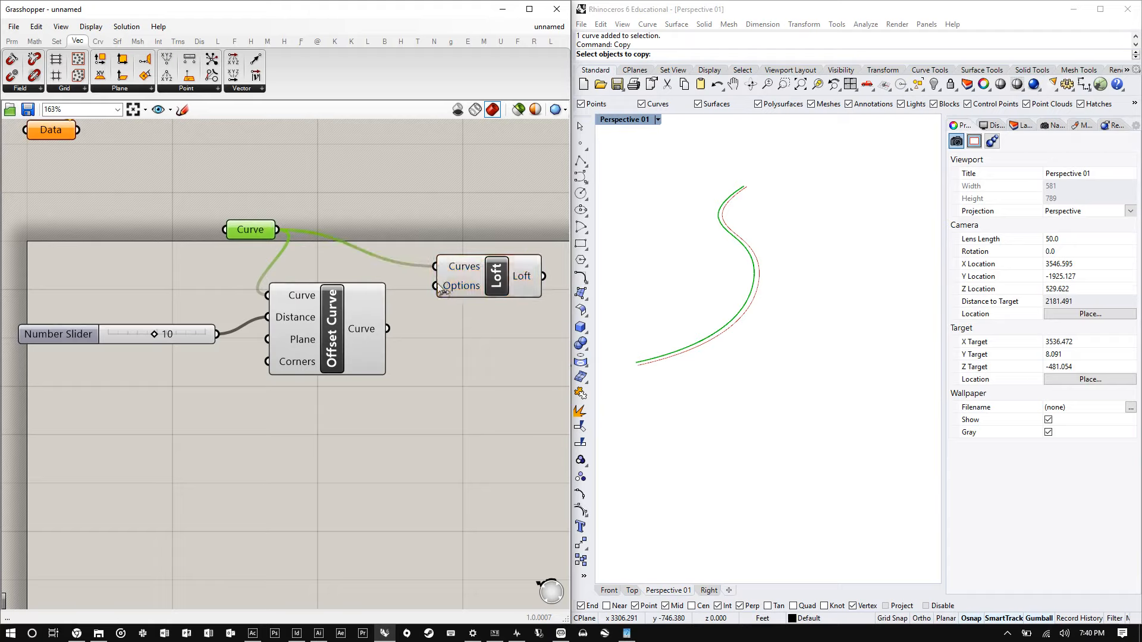
pyautogui.moveTo(387, 328); pyautogui.dragTo(436, 267)
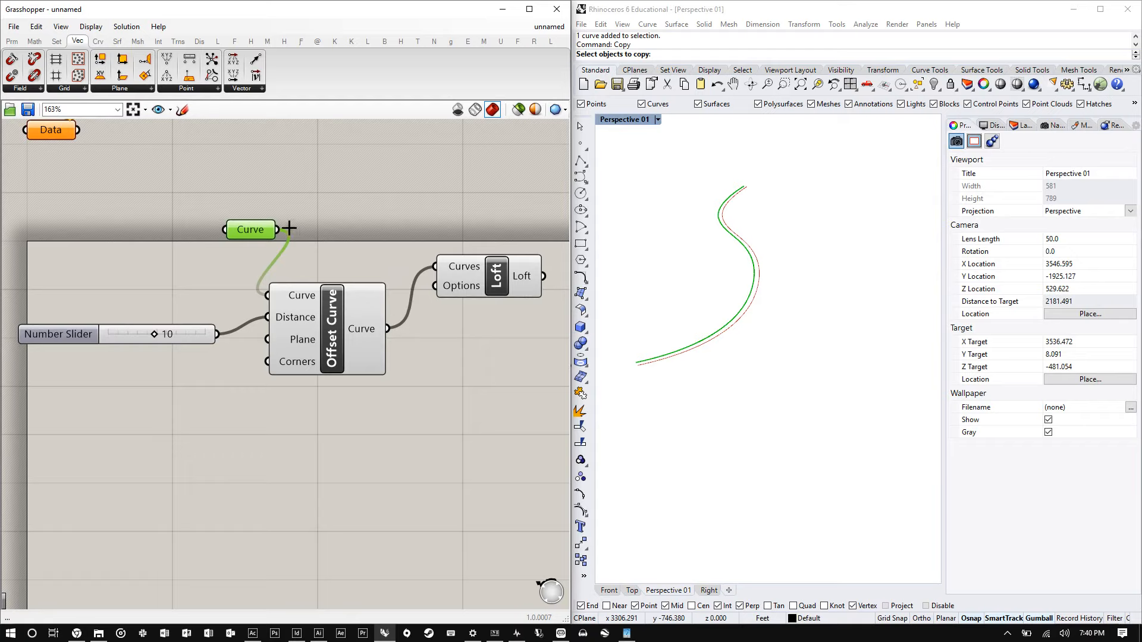
pyautogui.moveTo(283, 231); pyautogui.dragTo(442, 260)
pyautogui.moveTo(278, 228); pyautogui.dragTo(436, 266)
pyautogui.click(489, 275)
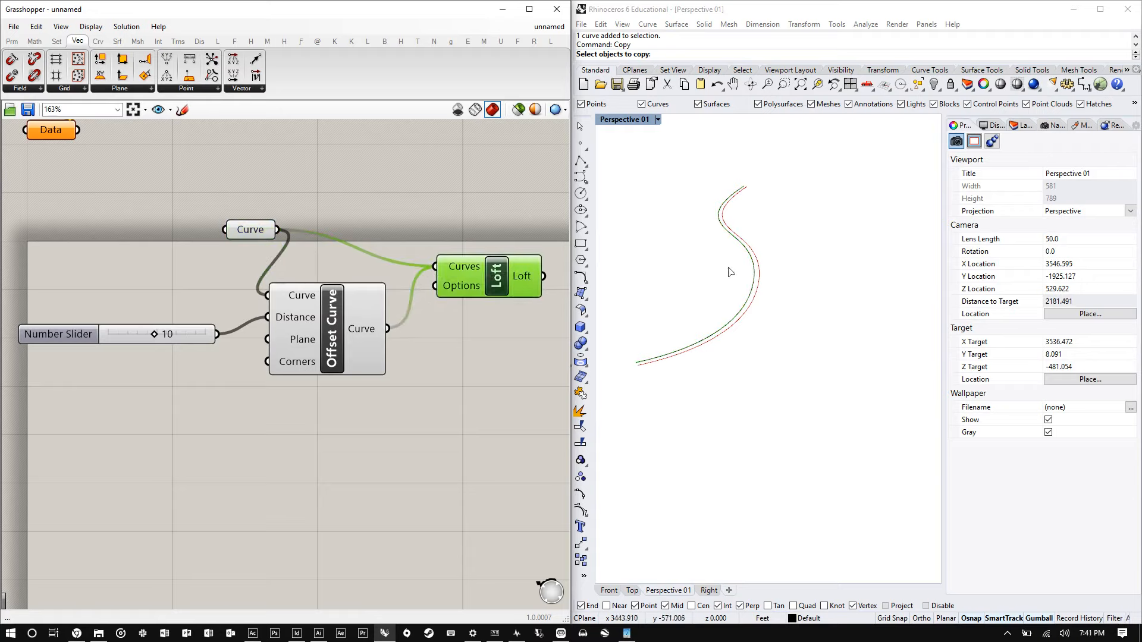
# - Move the Loft component up beside the Curve parameter
pyautogui.scroll(3, 768, 275)
pyautogui.scroll(-2, 743, 285)
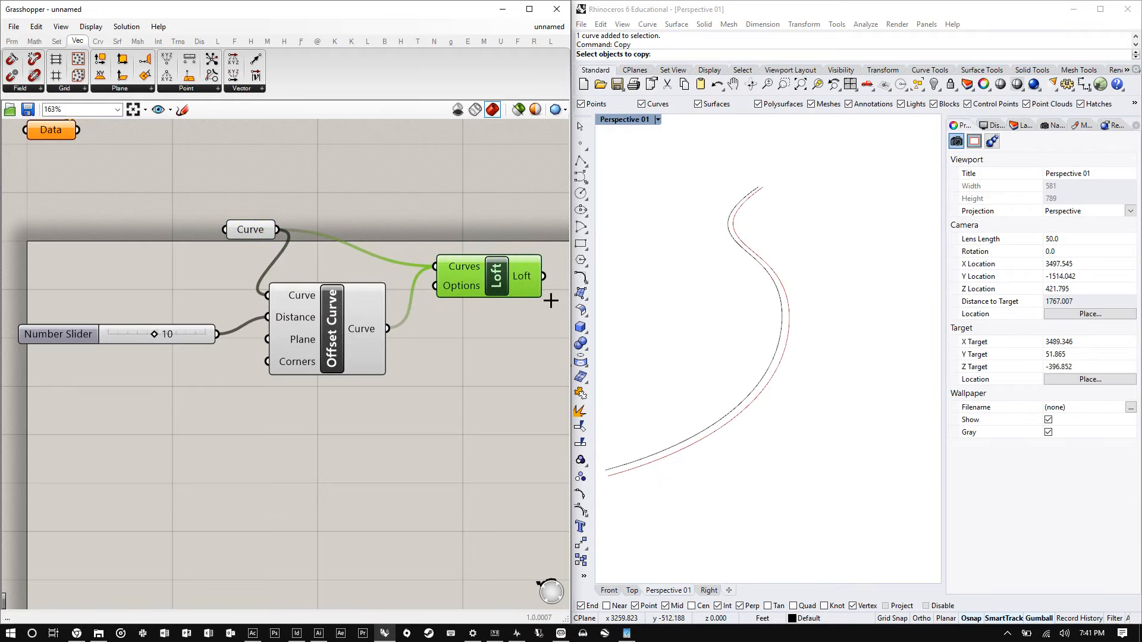
pyautogui.click(370, 337)
pyautogui.scroll(2, 765, 293)
pyautogui.click(491, 316)
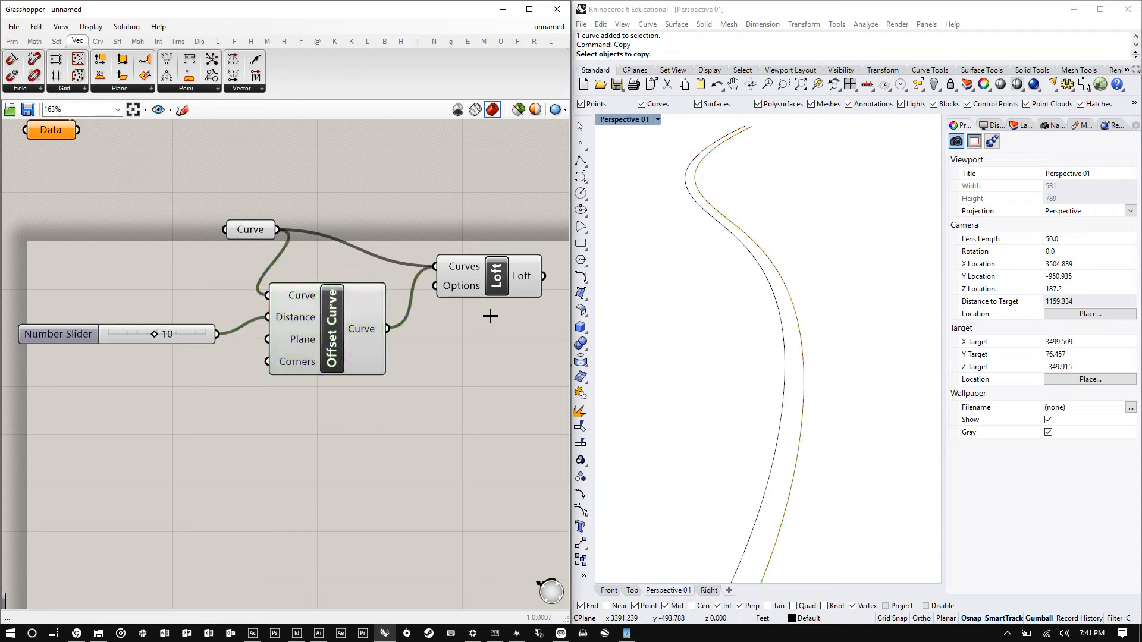
pyautogui.moveTo(491, 280); pyautogui.dragTo(498, 243)
pyautogui.scroll(-3, 820, 288)
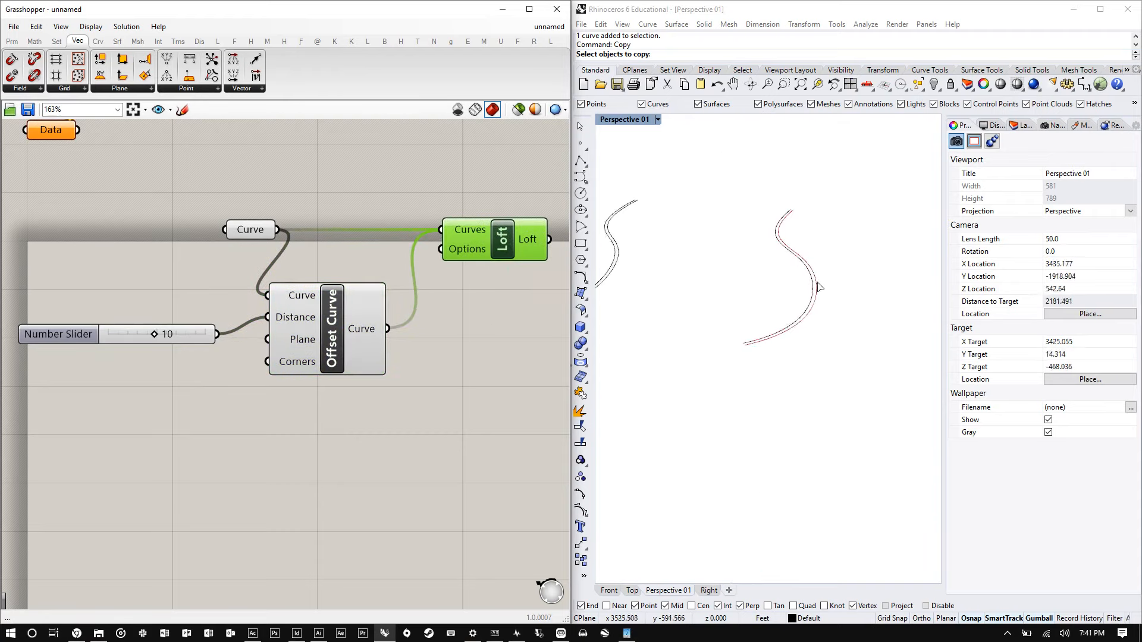
pyautogui.scroll(-3, 820, 288)
pyautogui.scroll(6, 699, 189)
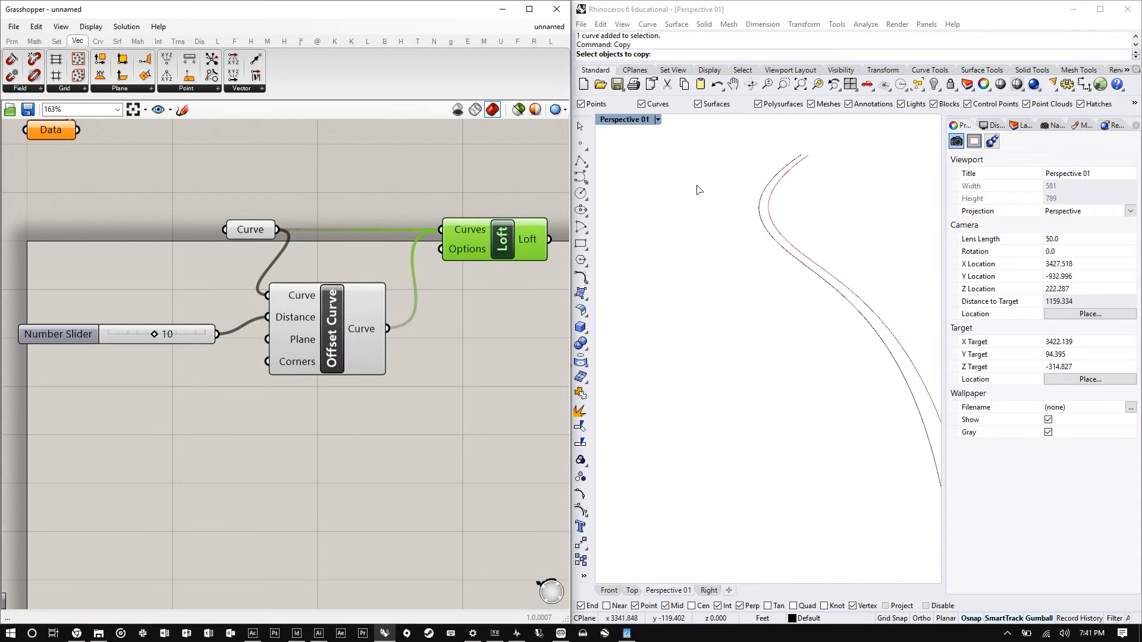
# - Switch the viewport to Wireframe display and examine the base and offset curves up close
pyautogui.click(658, 120)
pyautogui.click(645, 151)
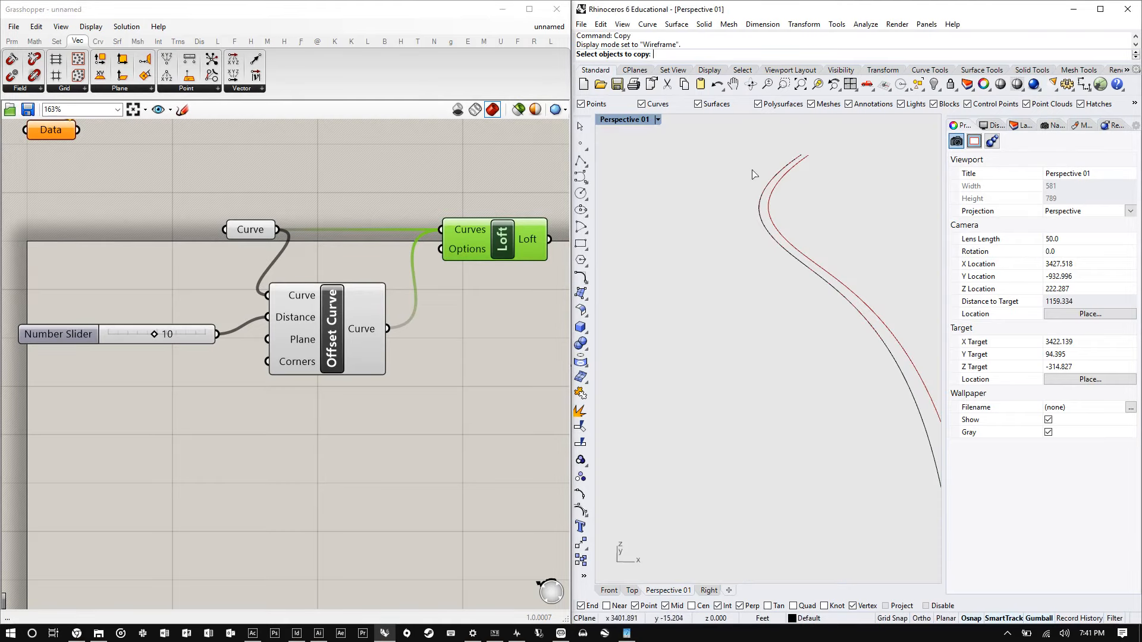
pyautogui.scroll(-2, 713, 202)
pyautogui.scroll(7, 666, 223)
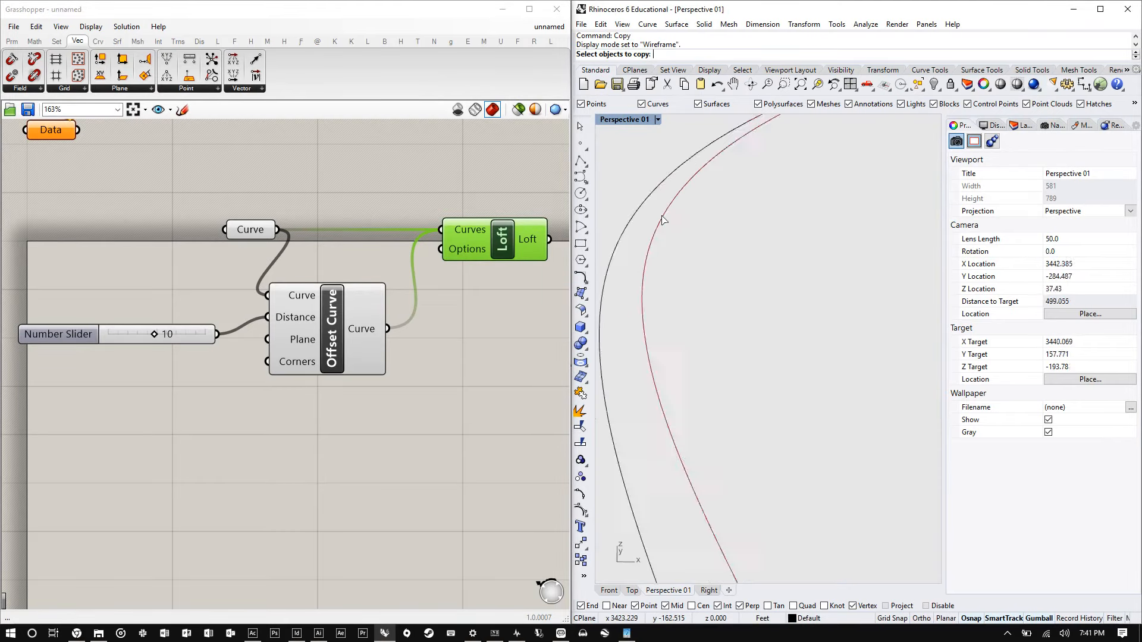
pyautogui.scroll(-3, 662, 221)
pyautogui.moveTo(674, 230); pyautogui.dragTo(658, 238, button='right')
pyautogui.scroll(2, 794, 302)
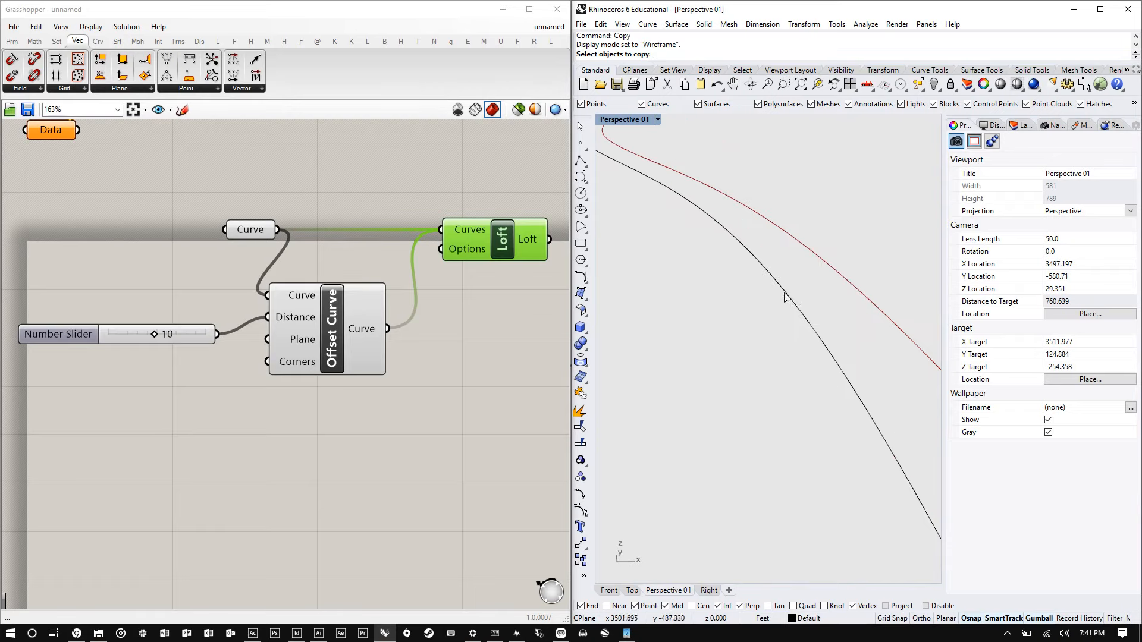
# - Set the offset distance slider to 18
pyautogui.click(154, 335)
pyautogui.moveTo(154, 336); pyautogui.dragTo(195, 334)
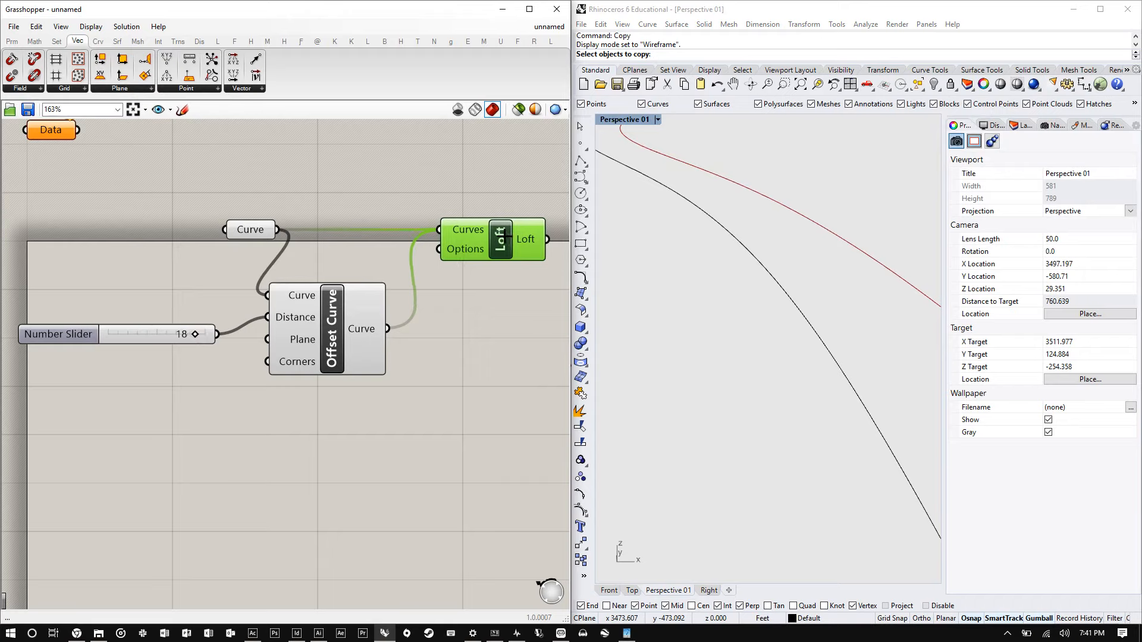
# - Apply Graft to the Curve parameter's data
pyautogui.rightClick(245, 233)
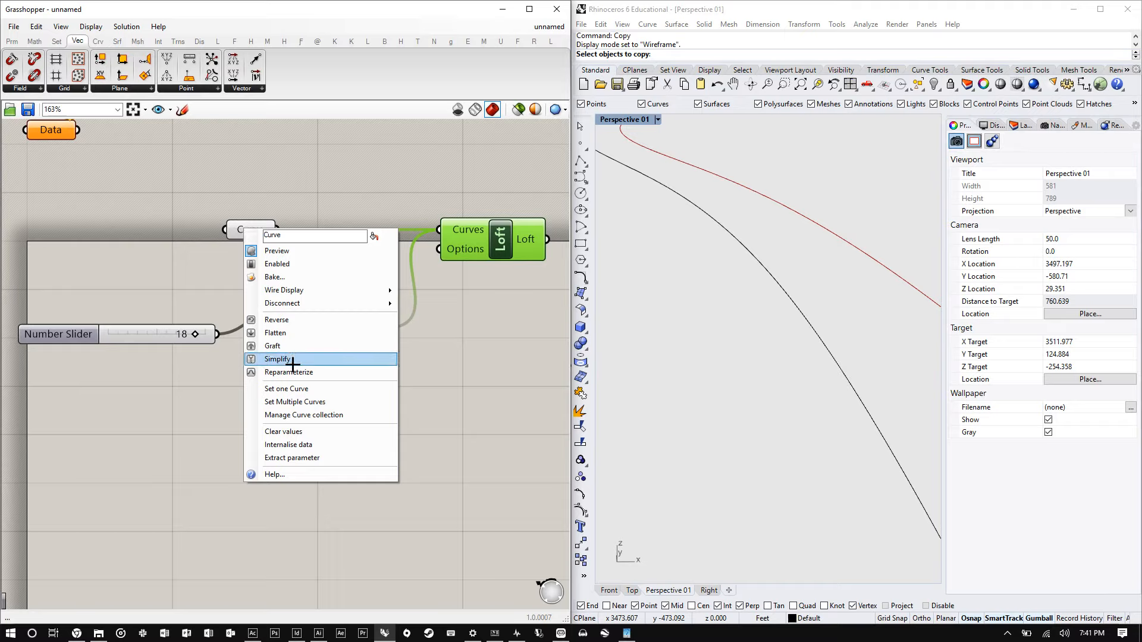
pyautogui.click(301, 333)
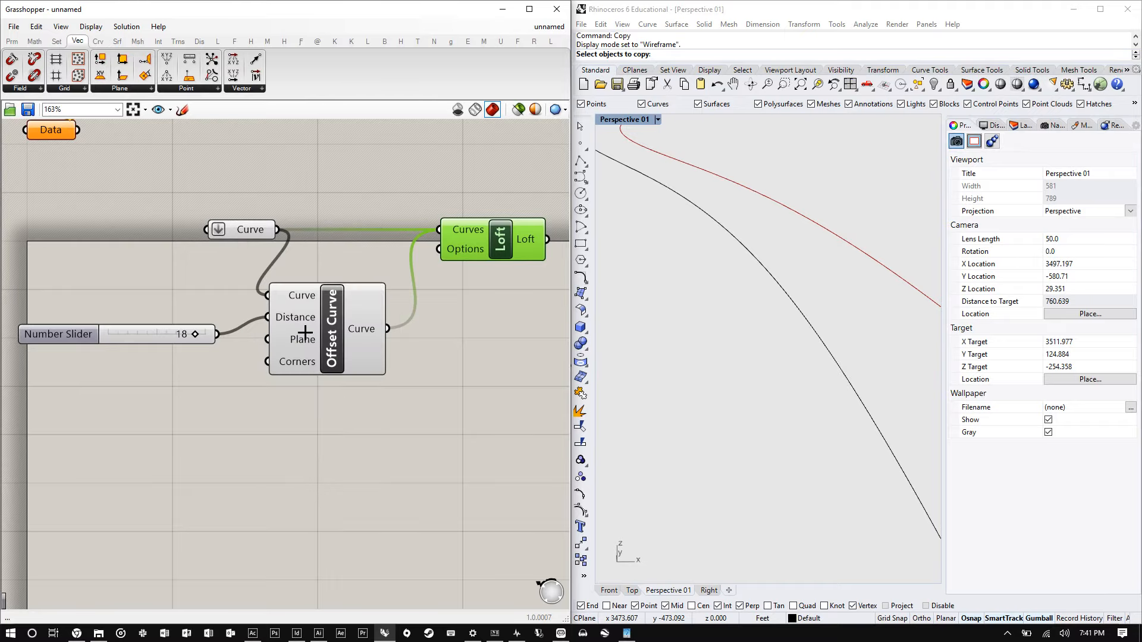
pyautogui.rightClick(231, 230)
pyautogui.click(292, 341)
pyautogui.moveTo(517, 233); pyautogui.dragTo(523, 233)
pyautogui.scroll(-5, 831, 258)
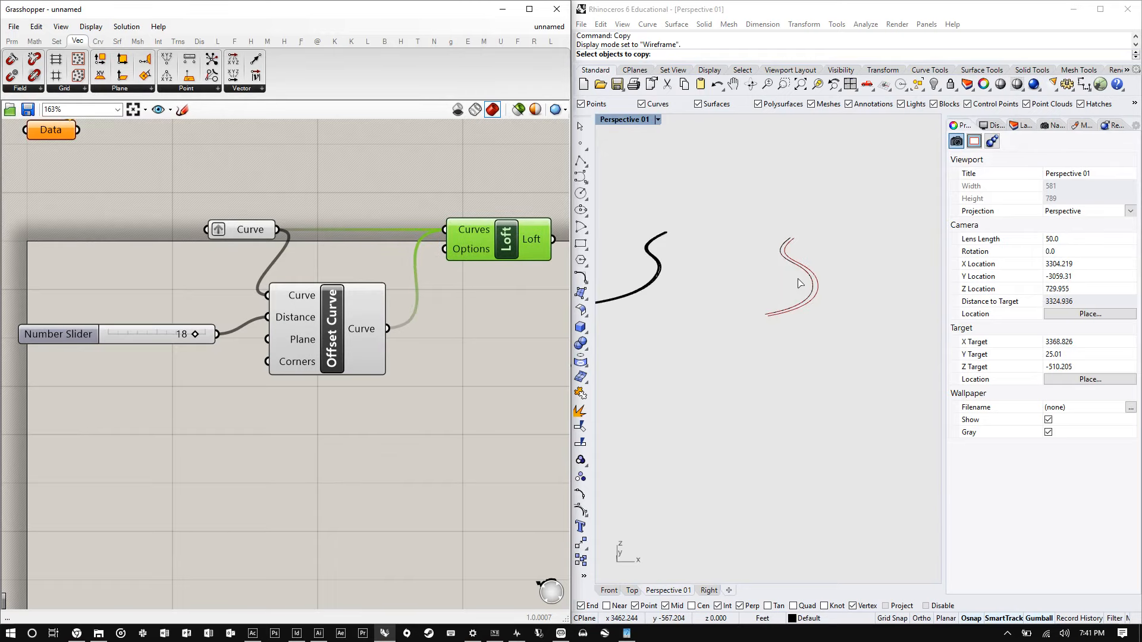
# - Set the offset distance slider to 20
pyautogui.scroll(2, 820, 340)
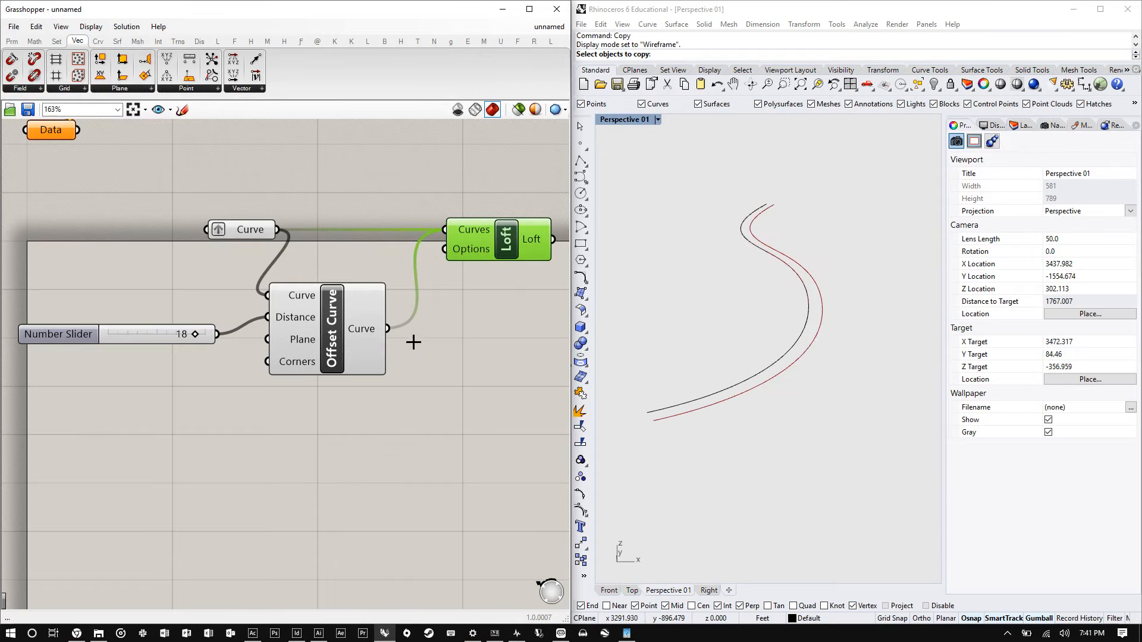
pyautogui.moveTo(313, 349); pyautogui.dragTo(324, 358)
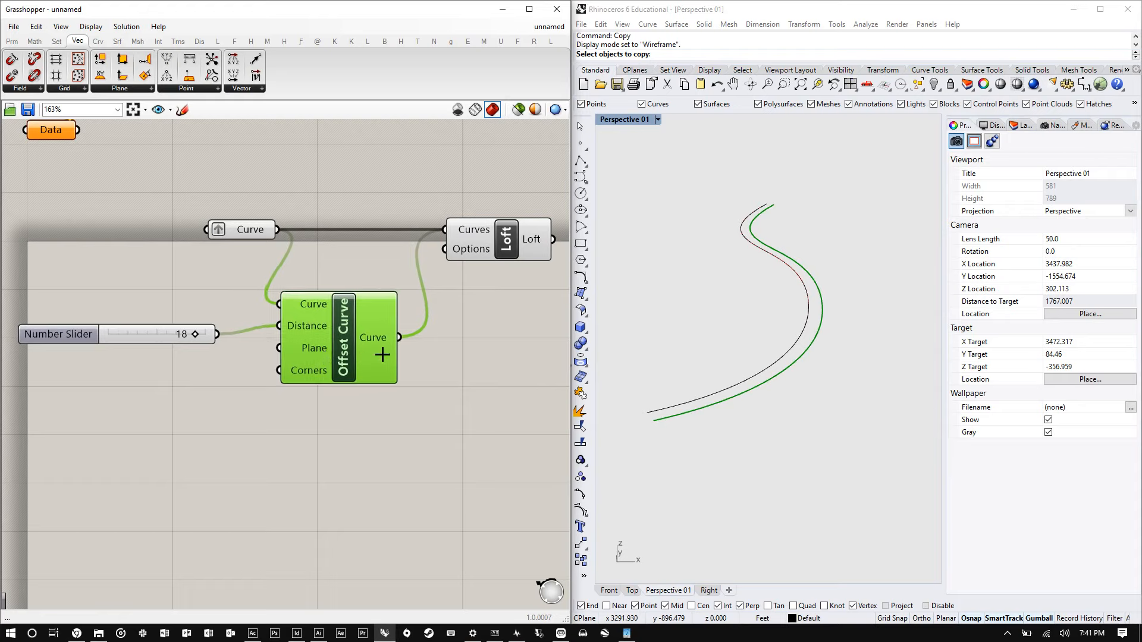
pyautogui.moveTo(192, 334)
pyautogui.mouseDown()
pyautogui.moveTo(158, 334)
pyautogui.moveTo(205, 333)
pyautogui.mouseUp()
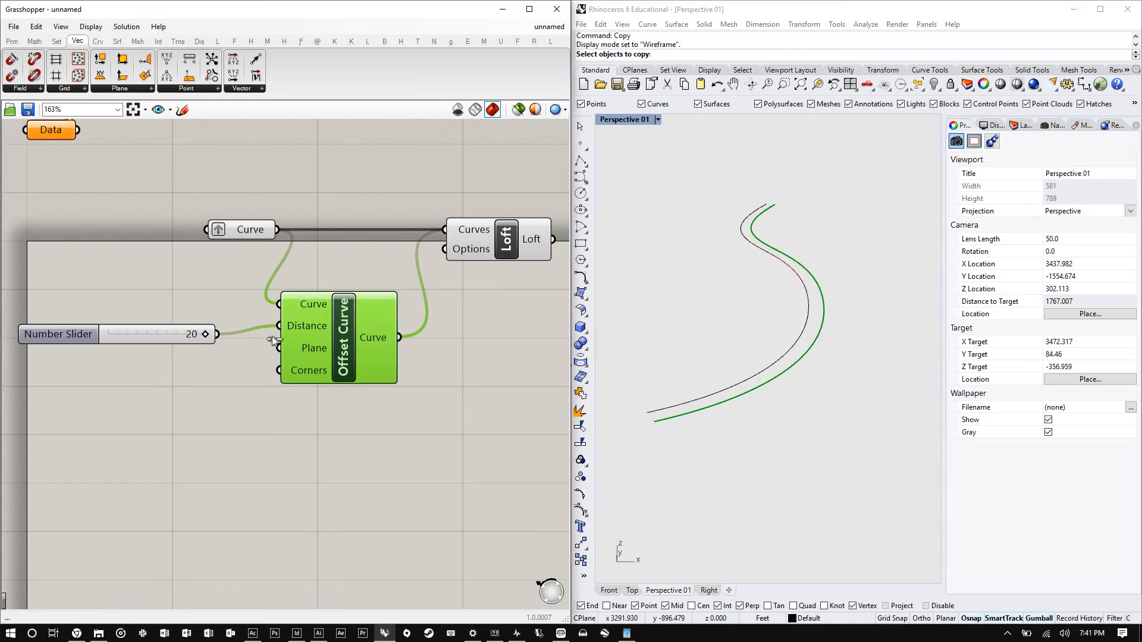
pyautogui.click(485, 246)
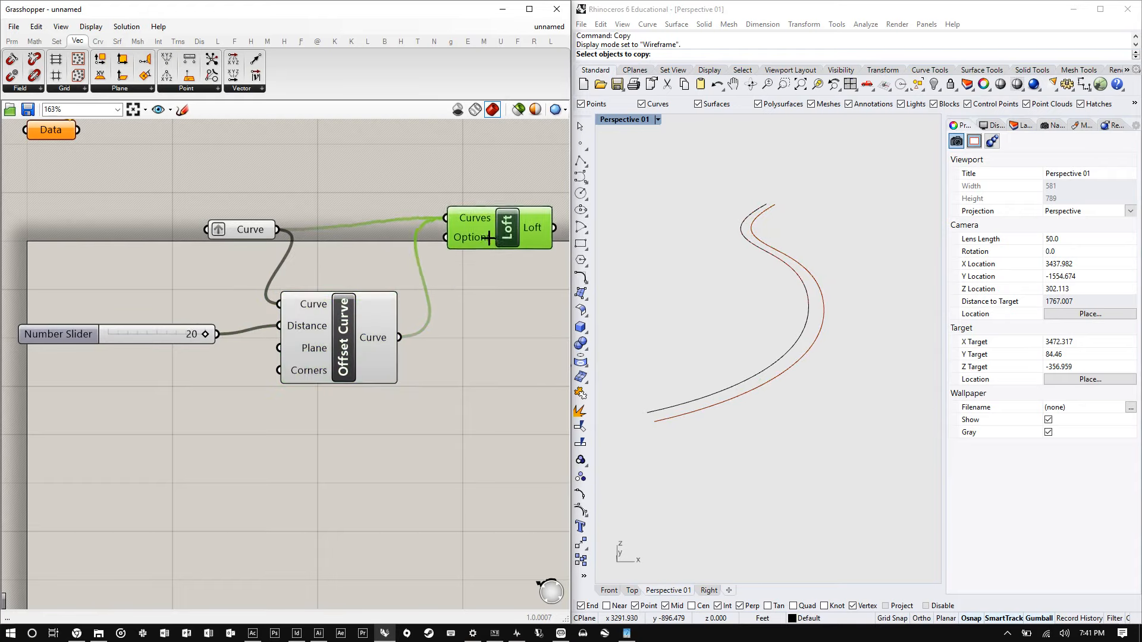
# - Remove the Graft setting from the Curve parameter
pyautogui.click(242, 224)
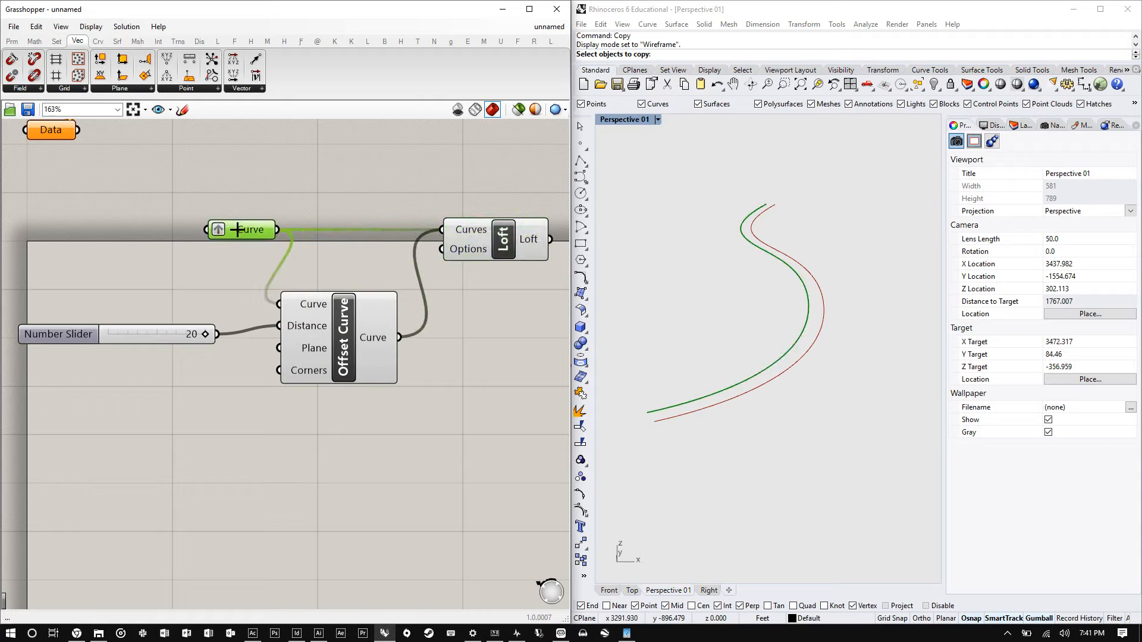
pyautogui.rightClick(238, 229)
pyautogui.click(261, 344)
# - Apply Flatten to the Loft component's Curves input
pyautogui.click(505, 244)
pyautogui.rightClick(476, 229)
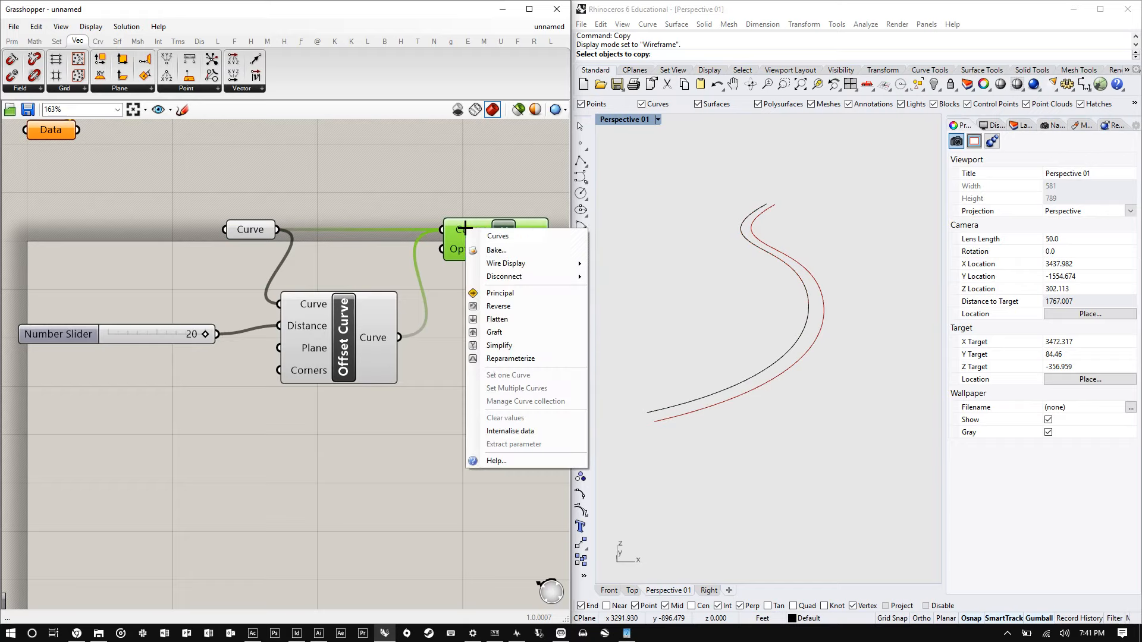
pyautogui.click(498, 318)
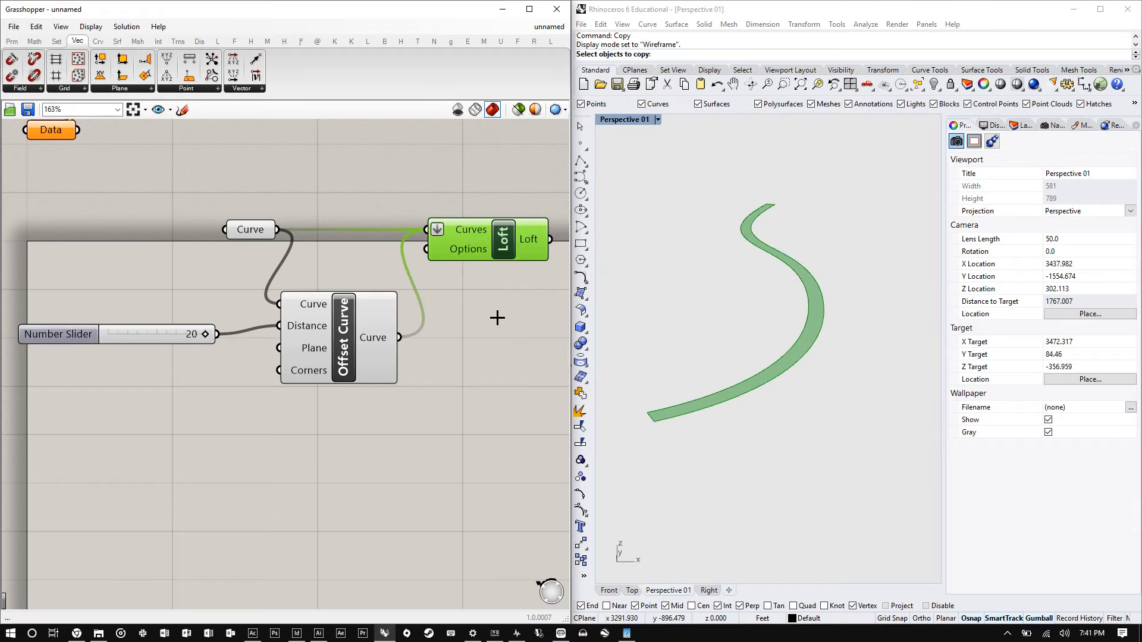
# - Switch the Loft's Curves input to Graft and then back to Flatten
pyautogui.rightClick(462, 232)
pyautogui.click(489, 333)
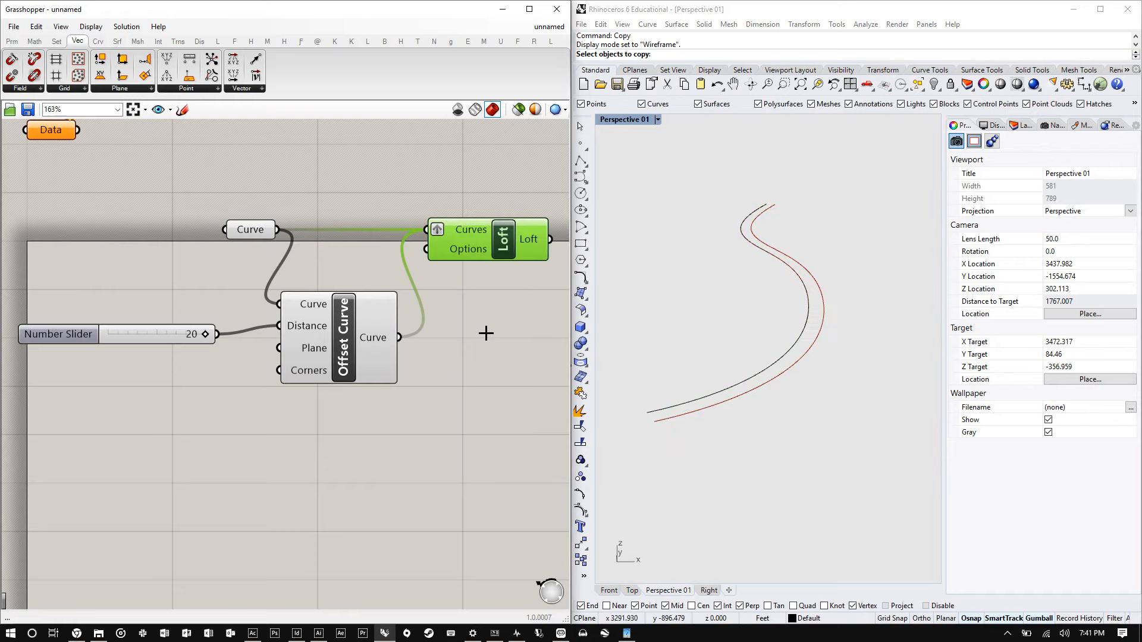
pyautogui.rightClick(470, 229)
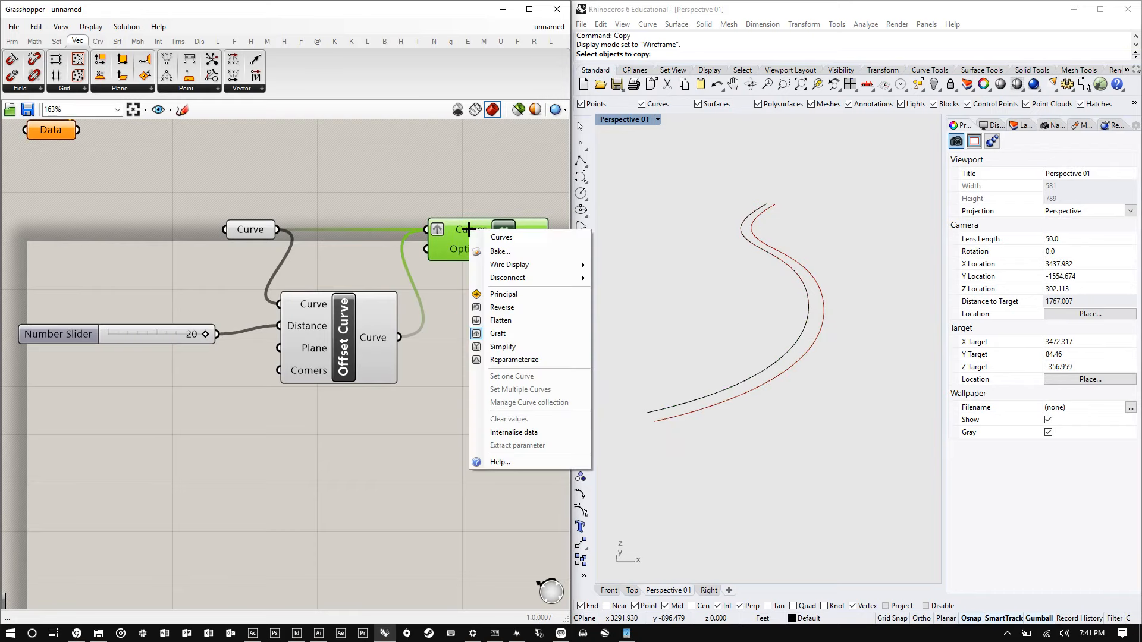
pyautogui.click(492, 319)
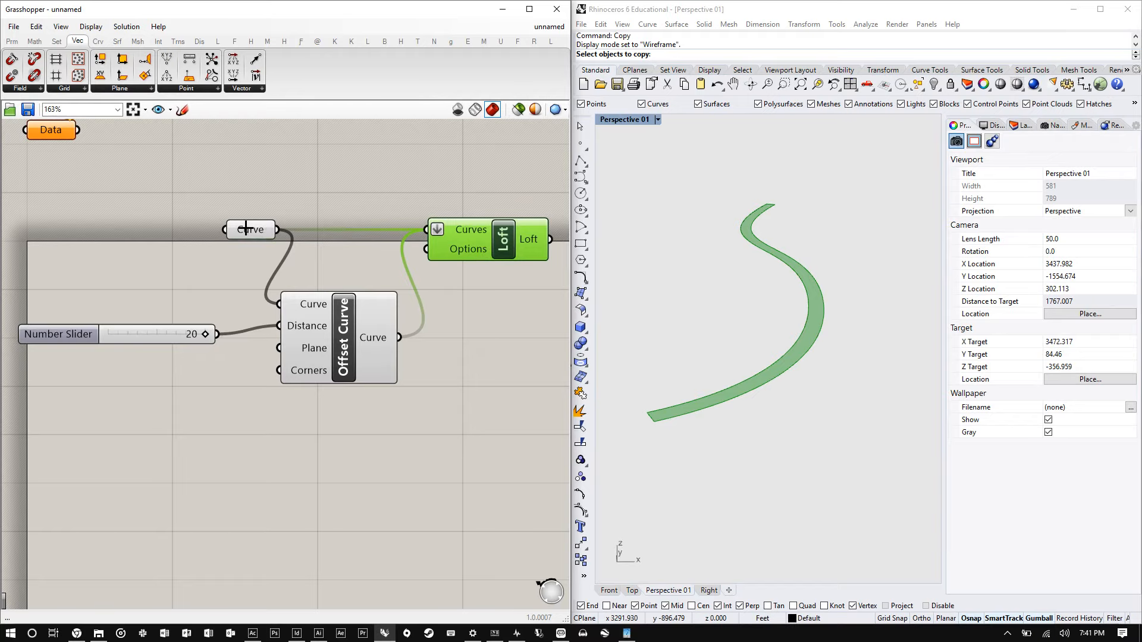
pyautogui.moveTo(245, 227); pyautogui.dragTo(228, 226)
pyautogui.moveTo(460, 367); pyautogui.dragTo(430, 314, button='right')
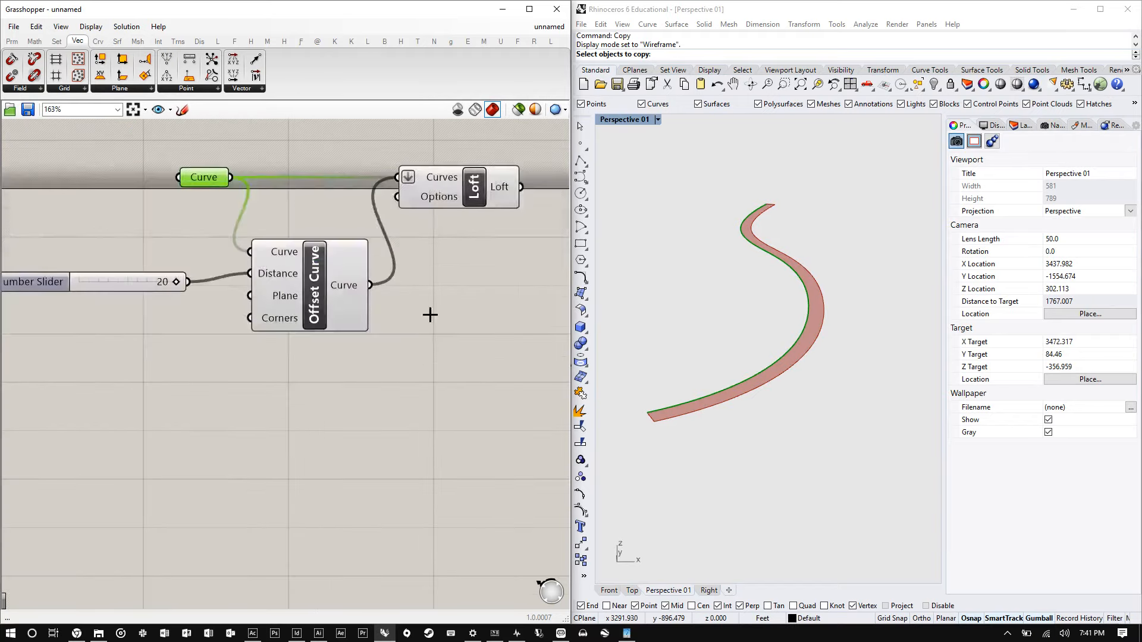
pyautogui.moveTo(125, 289); pyautogui.dragTo(129, 277)
pyautogui.scroll(-2, 154, 277)
pyautogui.moveTo(218, 124); pyautogui.dragTo(227, 173, button='right')
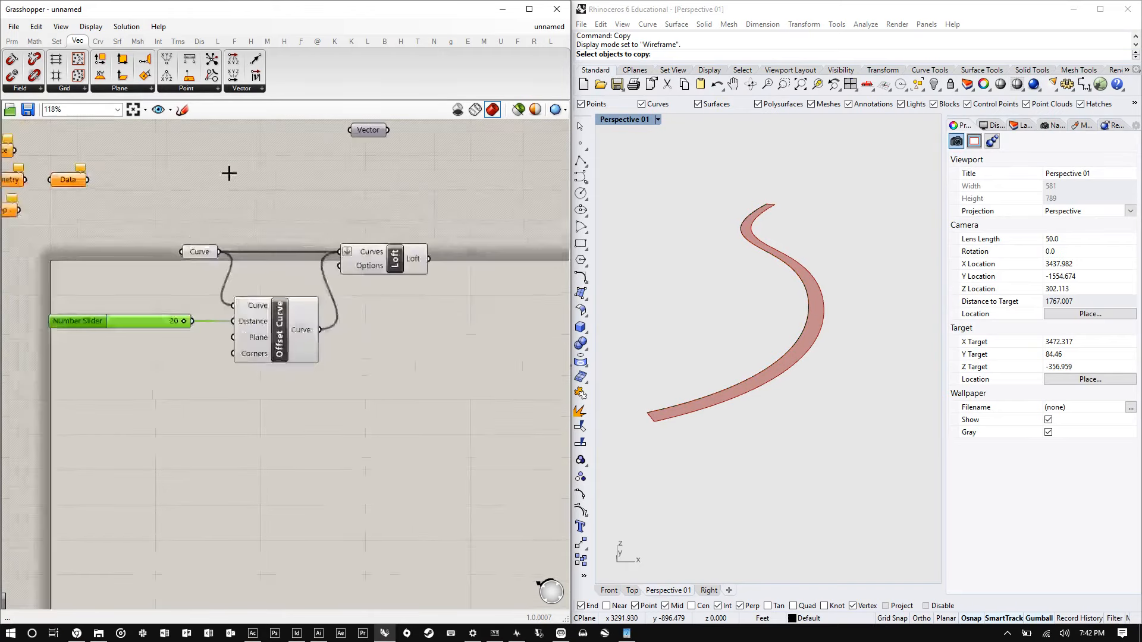
pyautogui.scroll(3, 227, 173)
# - Place a Panel component on the canvas above the Curve parameter
pyautogui.click(12, 41)
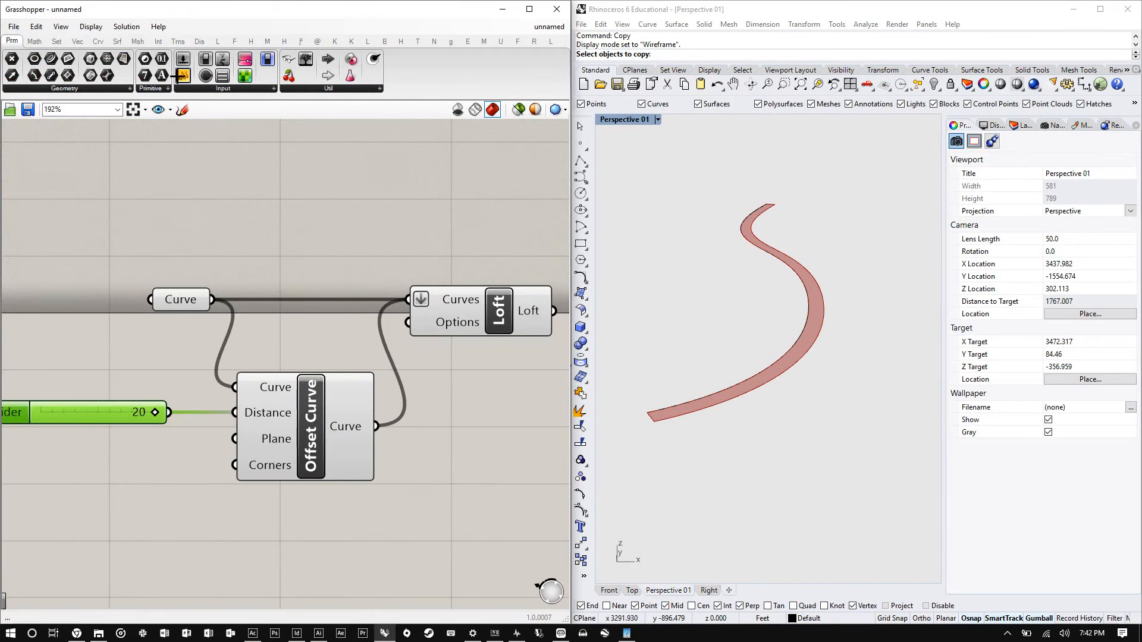
pyautogui.moveTo(238, 122); pyautogui.dragTo(331, 197)
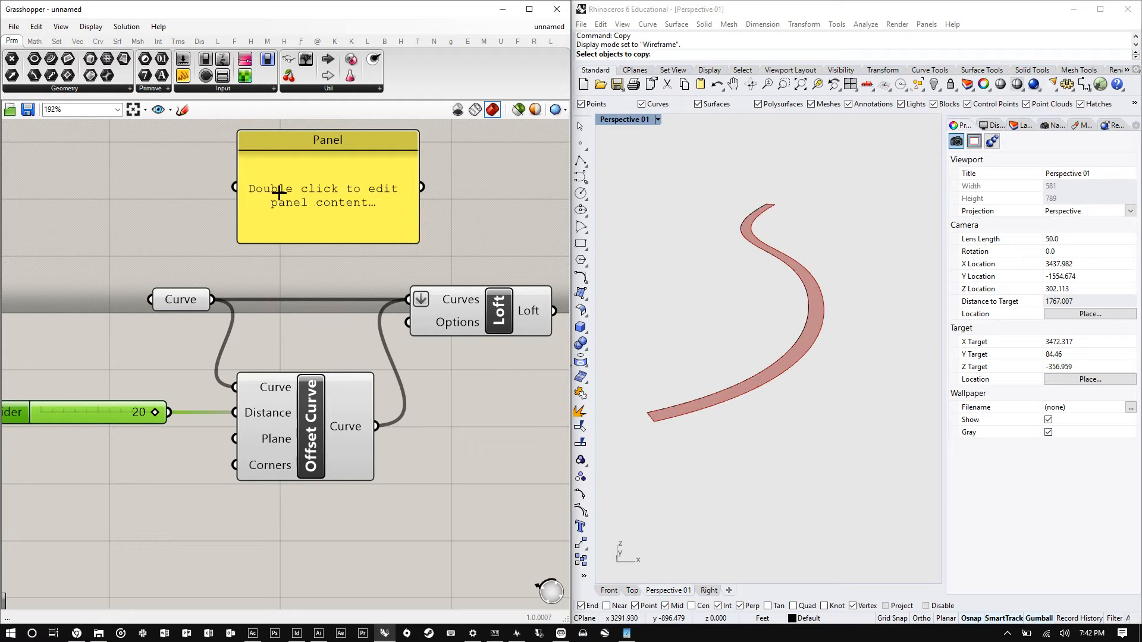
pyautogui.click(162, 202)
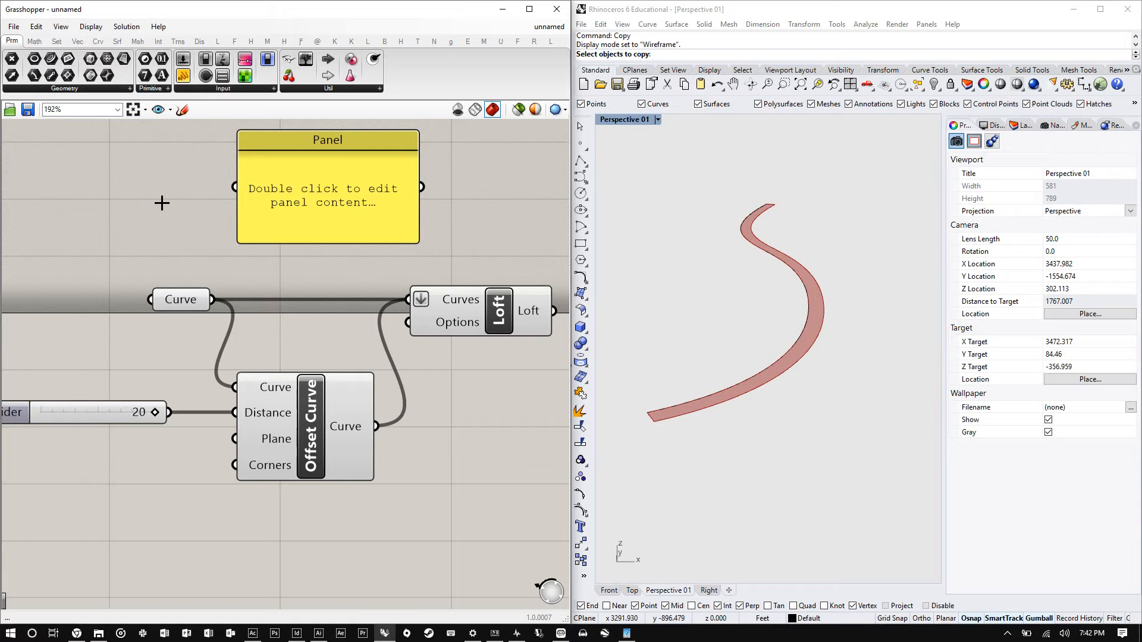
pyautogui.moveTo(178, 299)
pyautogui.mouseDown()
pyautogui.moveTo(166, 269)
pyautogui.moveTo(167, 315)
pyautogui.moveTo(173, 299)
pyautogui.mouseUp()
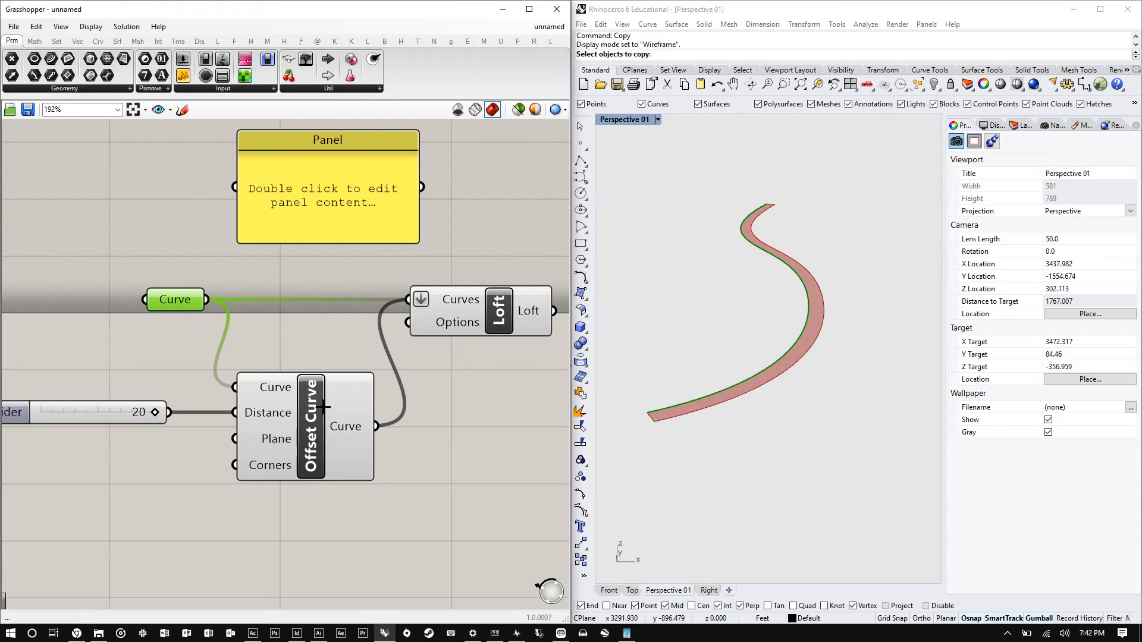
pyautogui.moveTo(325, 408); pyautogui.dragTo(317, 409)
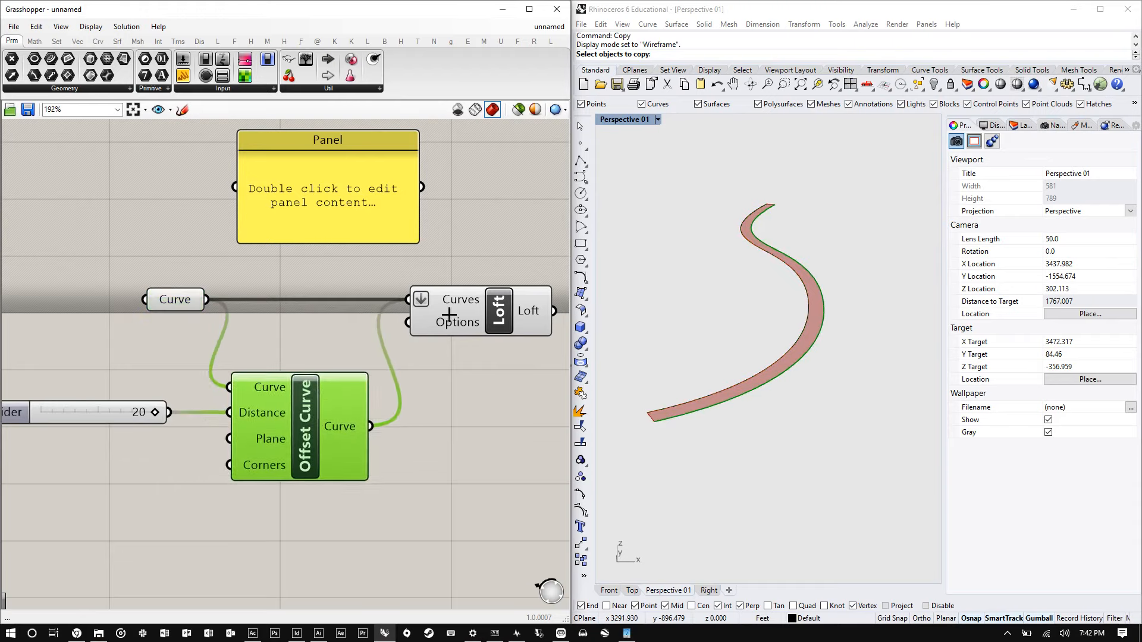
pyautogui.click(498, 304)
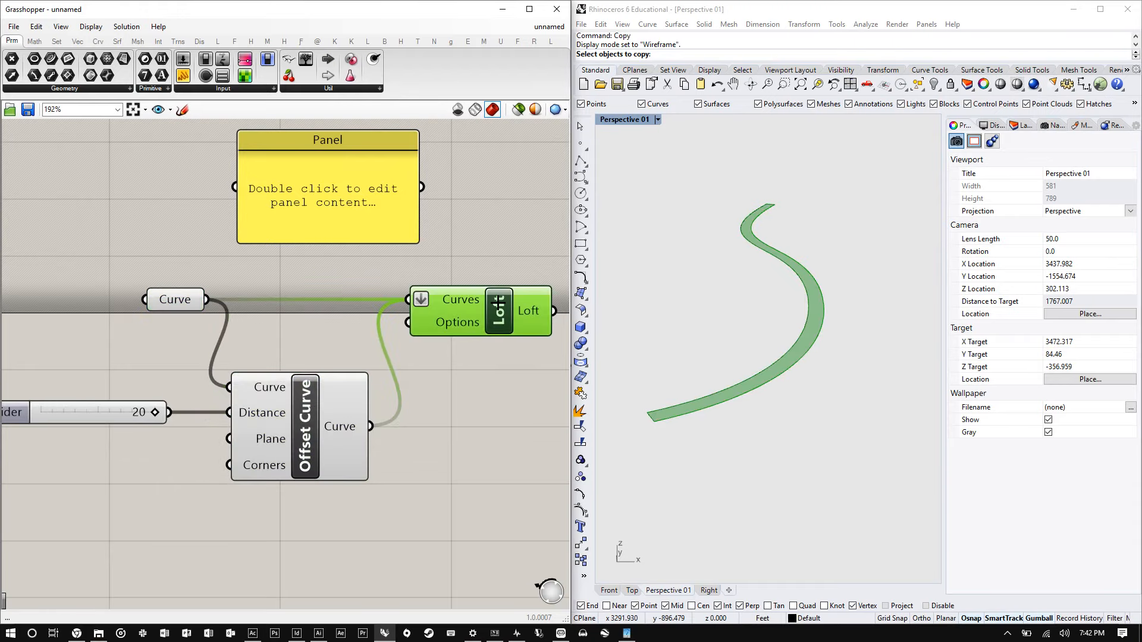
pyautogui.click(333, 200)
pyautogui.scroll(-2, 466, 340)
pyautogui.moveTo(467, 340); pyautogui.dragTo(493, 341)
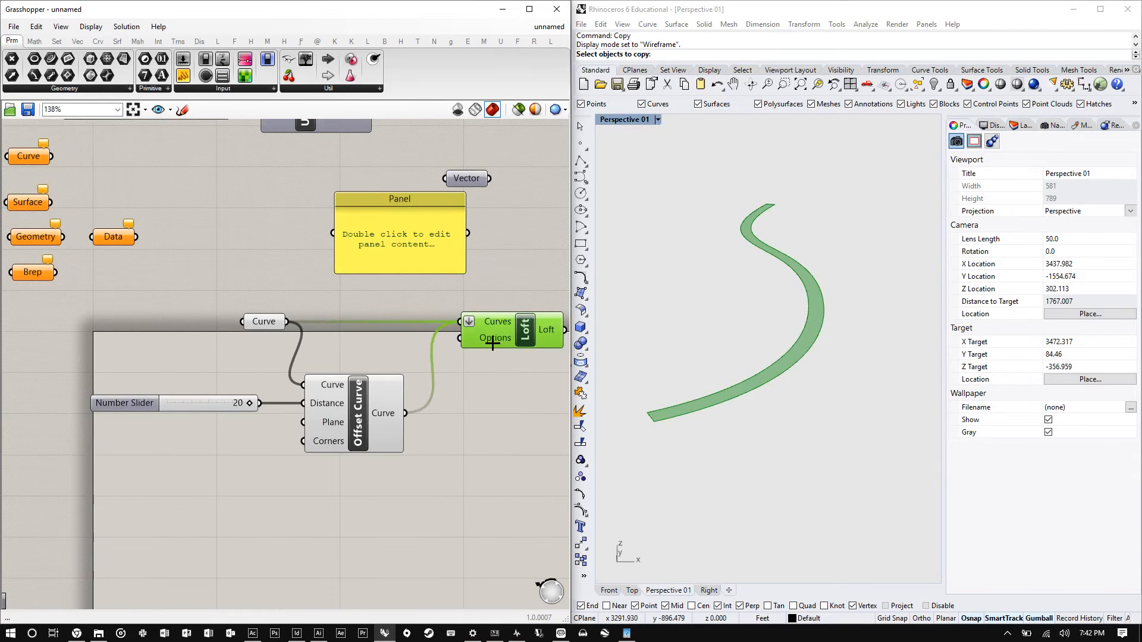
# - Add a second Panel by searching for panel on the canvas
pyautogui.doubleClick(253, 212)
pyautogui.write('p')
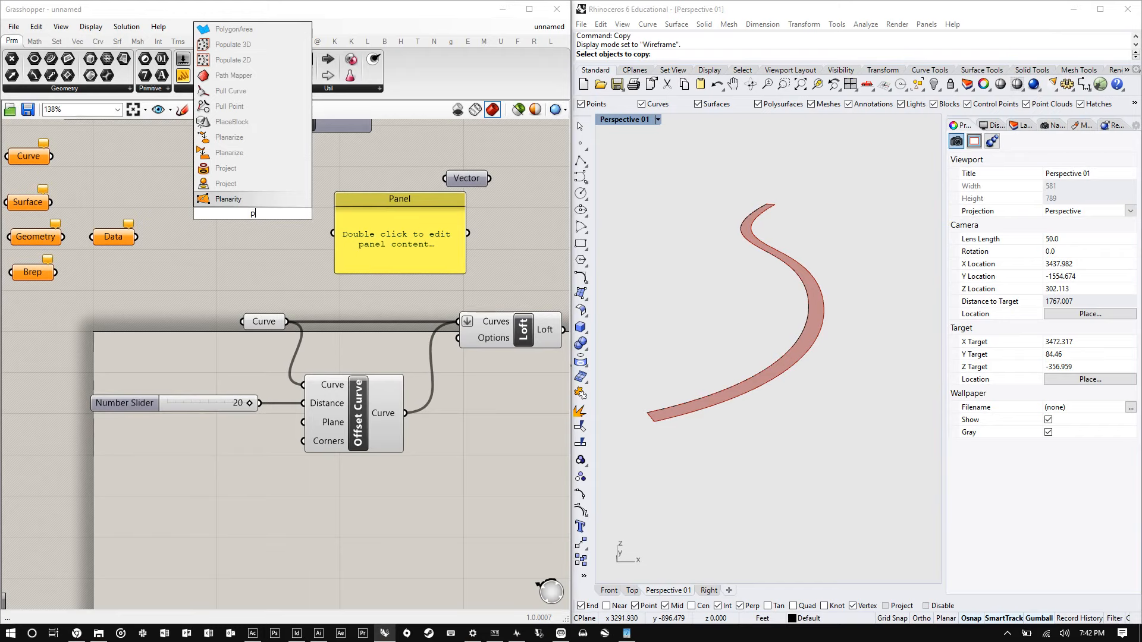
pyautogui.write('anel')
pyautogui.press('Return')
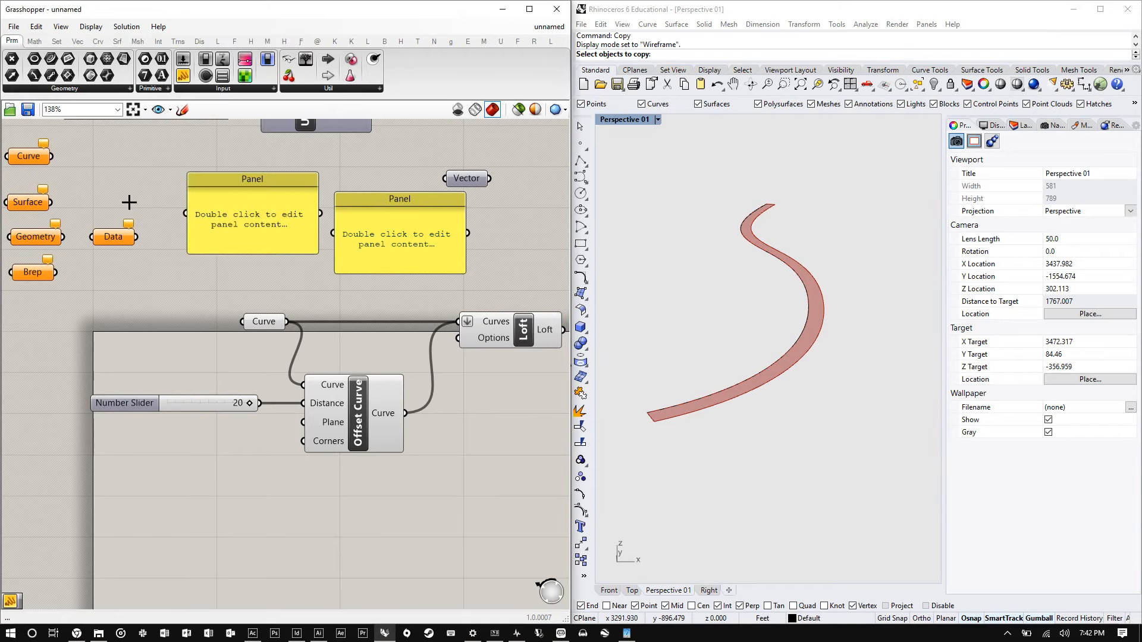
# - Set the first Panel's colour to white with saturation 0 and make it the default panel colour
pyautogui.moveTo(398, 252)
pyautogui.mouseDown()
pyautogui.moveTo(393, 239)
pyautogui.moveTo(409, 239)
pyautogui.moveTo(408, 266)
pyautogui.mouseUp()
pyautogui.scroll(3, 495, 238)
pyautogui.click(494, 238)
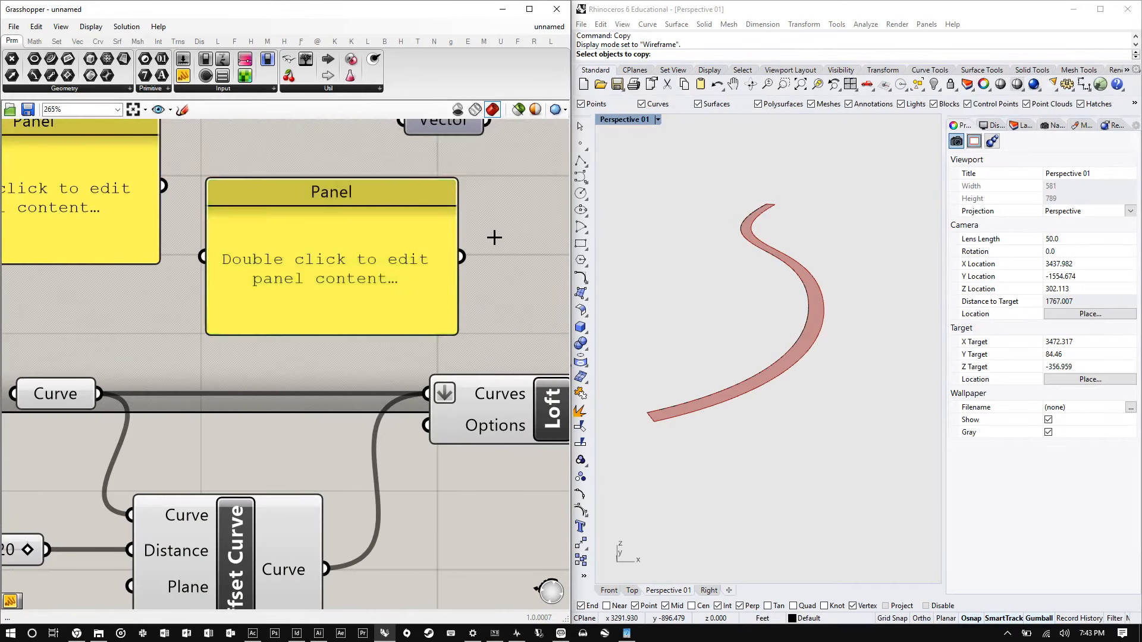
pyautogui.click(301, 265)
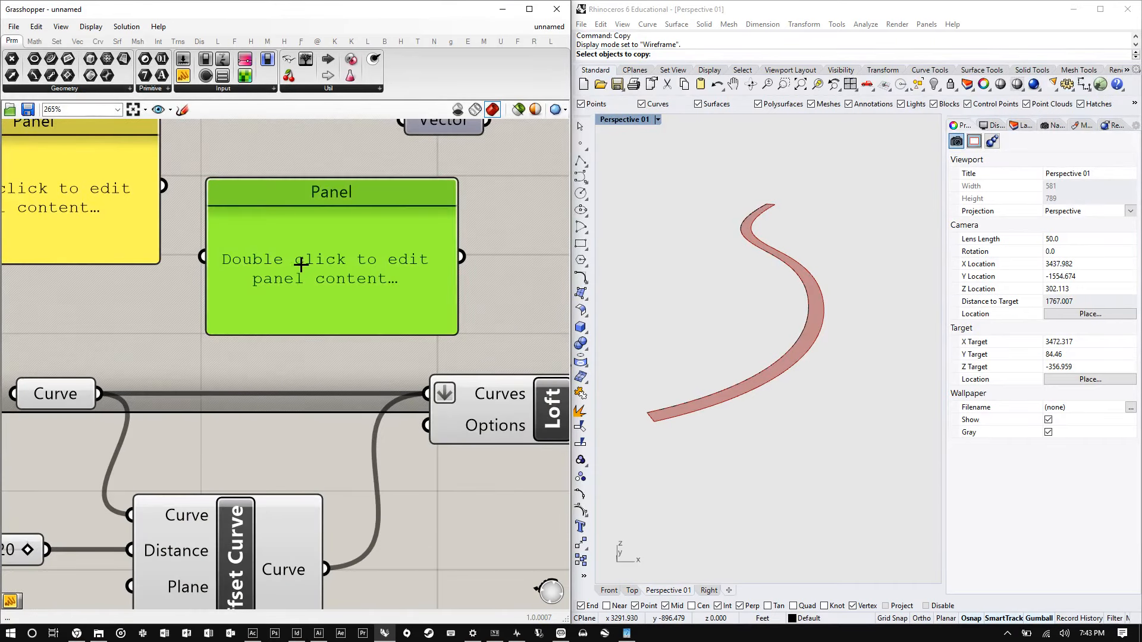
pyautogui.rightClick(332, 225)
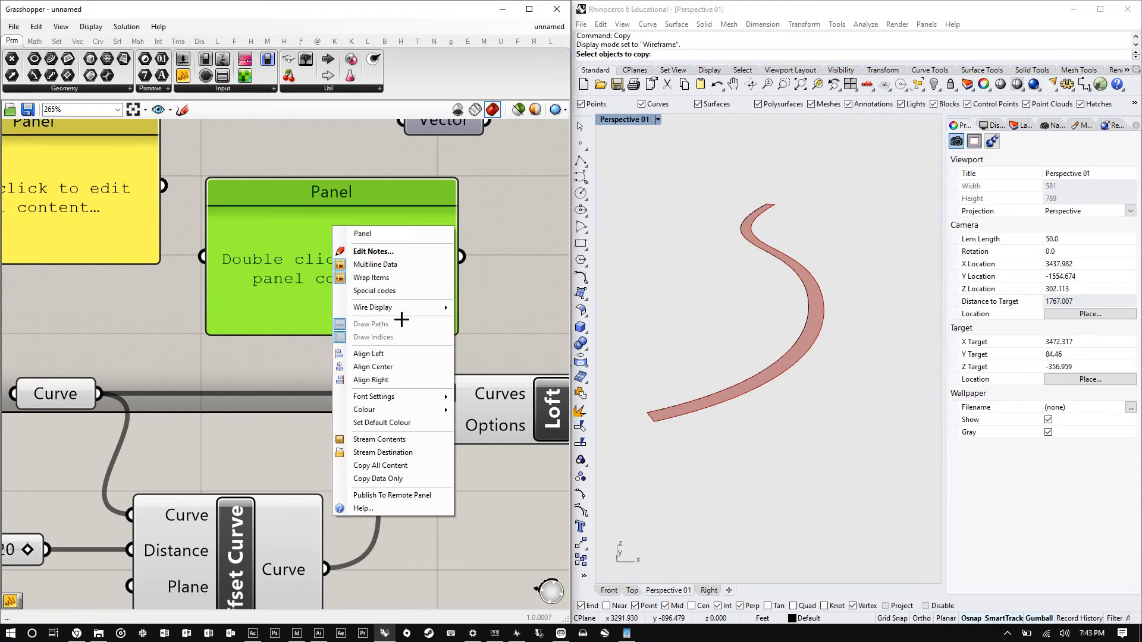
pyautogui.moveTo(390, 410)
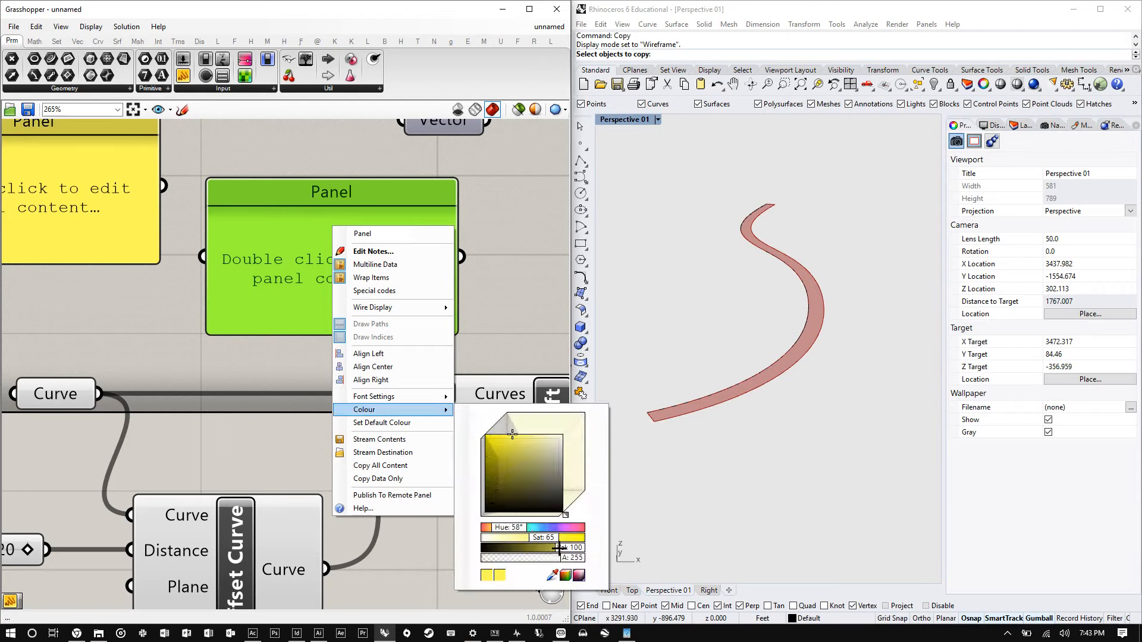
pyautogui.moveTo(545, 537); pyautogui.dragTo(480, 537)
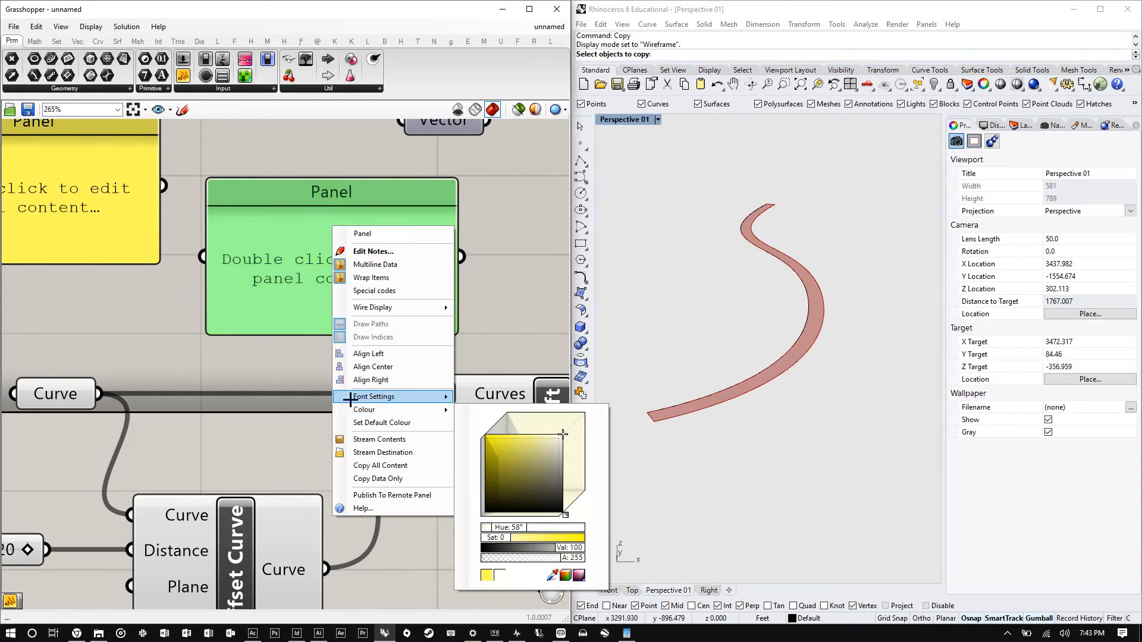
pyautogui.click(316, 365)
pyautogui.rightClick(352, 227)
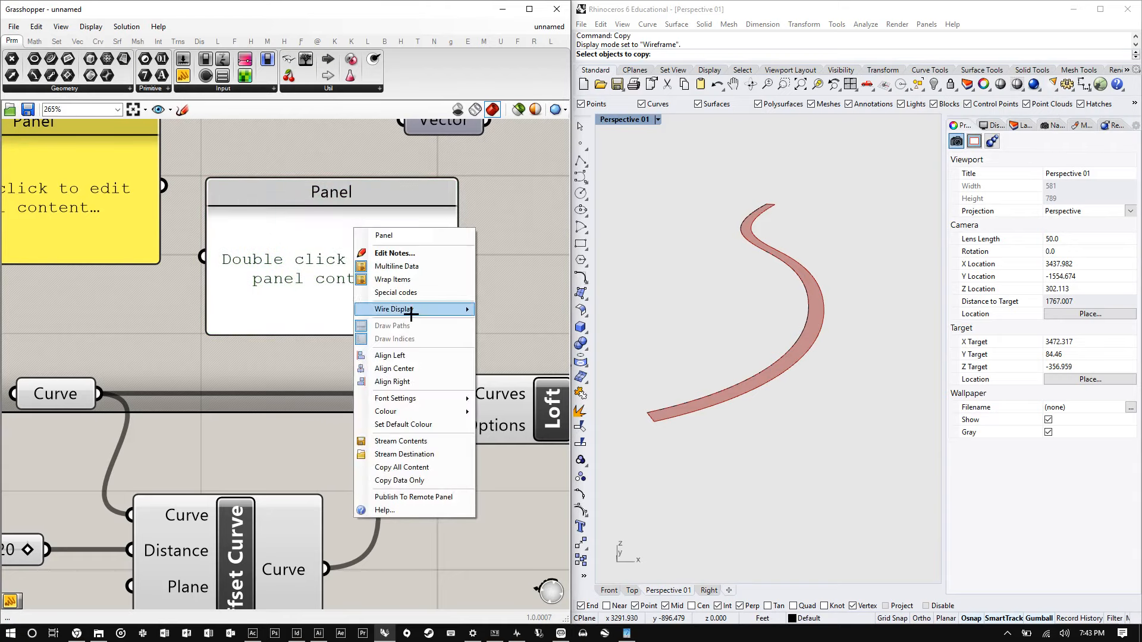
pyautogui.click(400, 423)
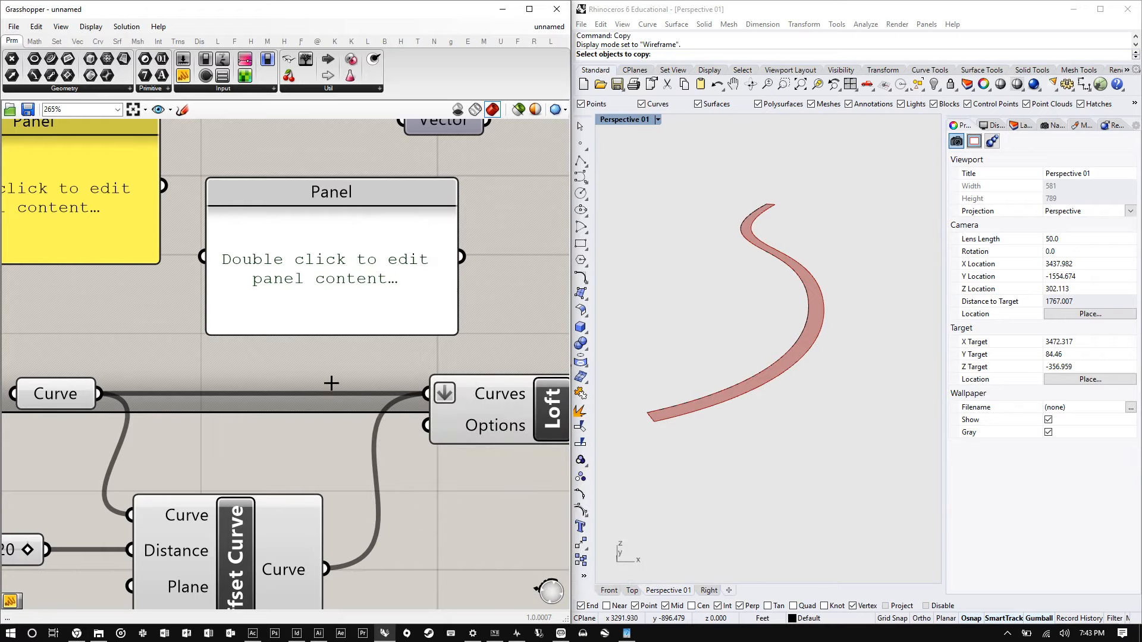
# - Delete the extra yellow Panel
pyautogui.moveTo(369, 280)
pyautogui.mouseDown()
pyautogui.moveTo(387, 280)
pyautogui.moveTo(373, 273)
pyautogui.mouseUp()
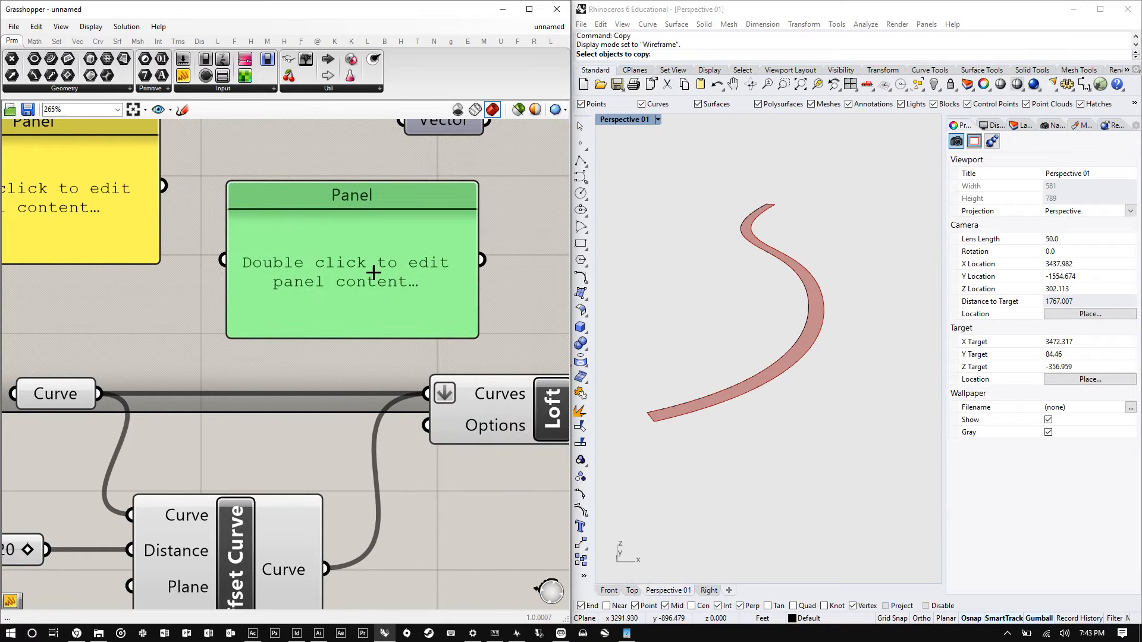
pyautogui.click(65, 216)
pyautogui.press('Delete')
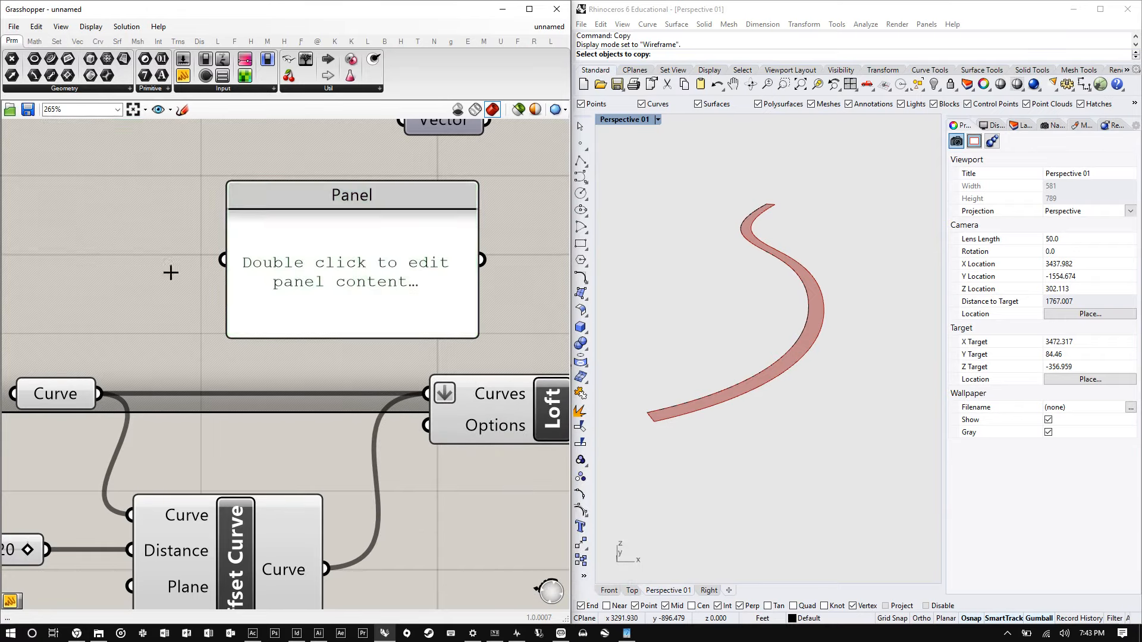
# - Connect the Curve parameter's output to the Panel and widen the Panel to show its full content
pyautogui.moveTo(345, 272); pyautogui.dragTo(310, 269)
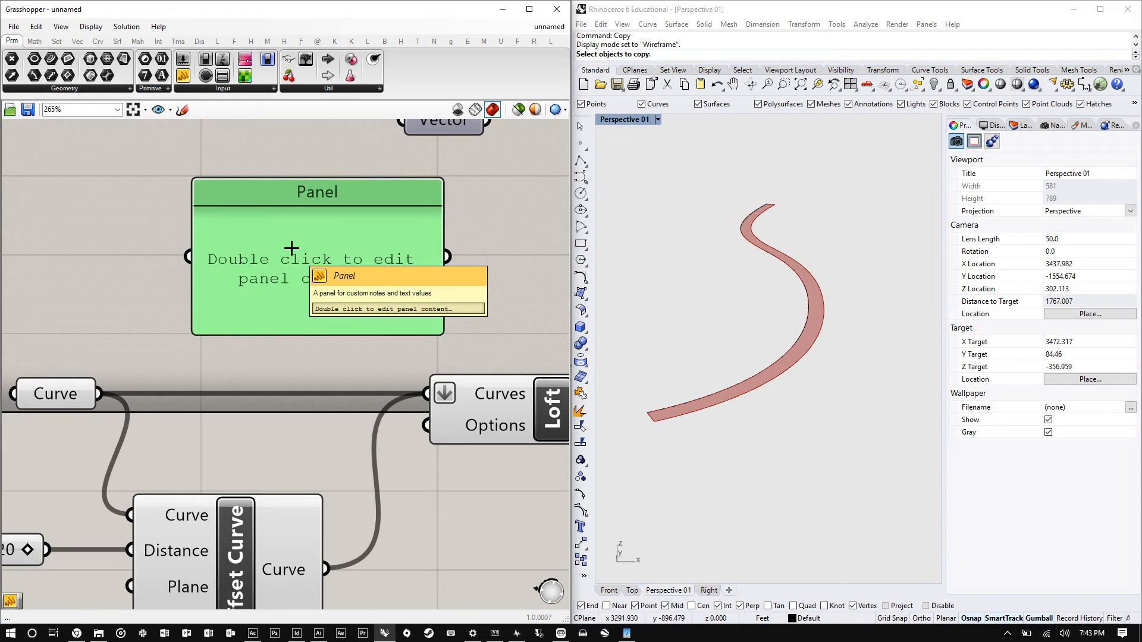
pyautogui.moveTo(99, 394); pyautogui.dragTo(189, 256)
pyautogui.moveTo(274, 298); pyautogui.dragTo(262, 278)
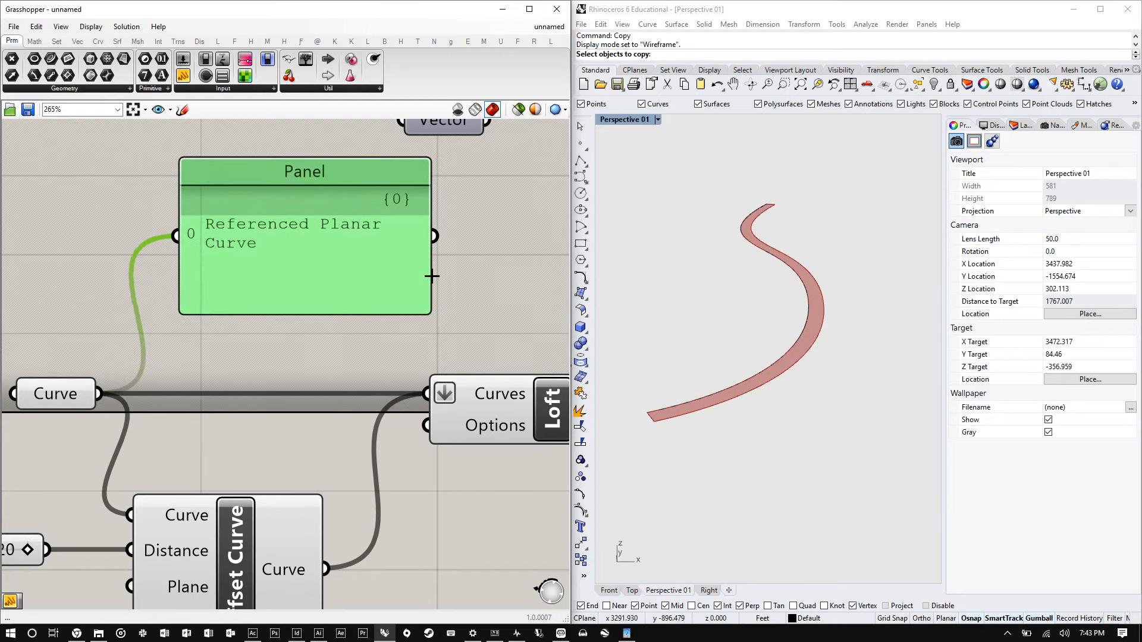
pyautogui.moveTo(429, 288); pyautogui.dragTo(517, 274)
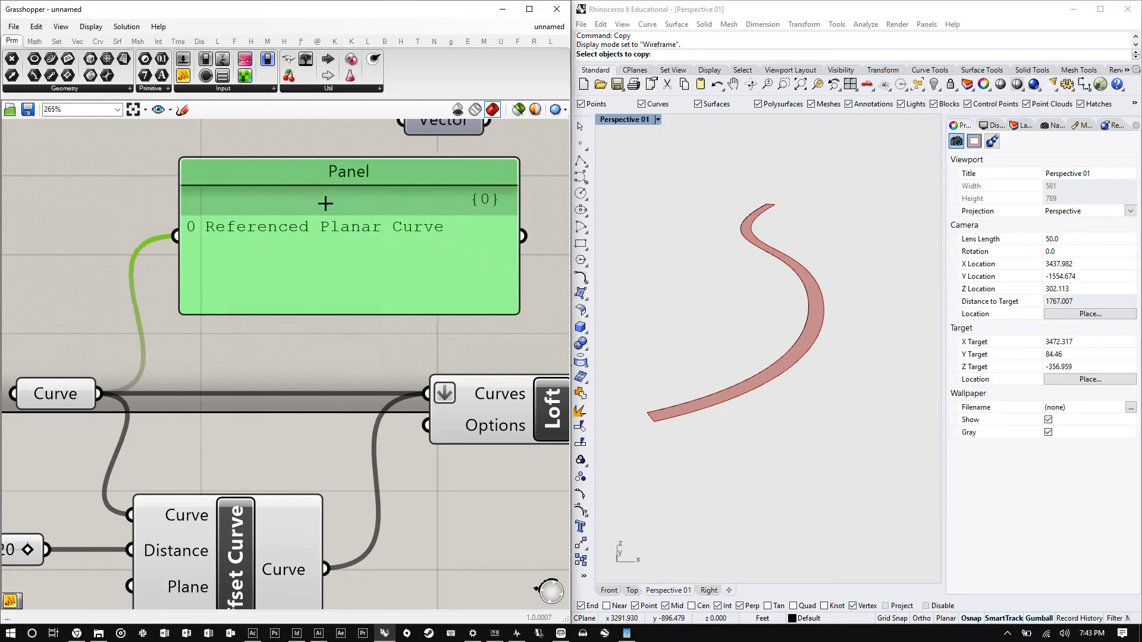
pyautogui.moveTo(345, 180)
pyautogui.mouseDown()
pyautogui.moveTo(363, 168)
pyautogui.moveTo(349, 189)
pyautogui.mouseUp()
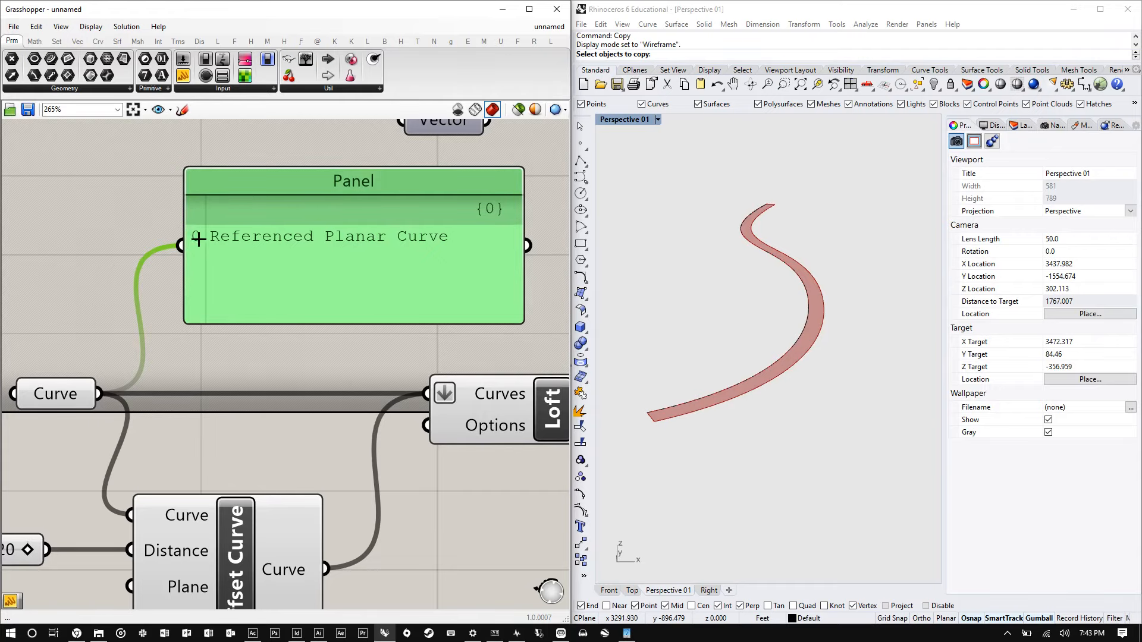
# - Rearrange the Panel and Loft components on the canvas to make room
pyautogui.scroll(-3, 193, 238)
pyautogui.moveTo(333, 251); pyautogui.dragTo(455, 249)
pyautogui.moveTo(391, 369); pyautogui.dragTo(497, 484)
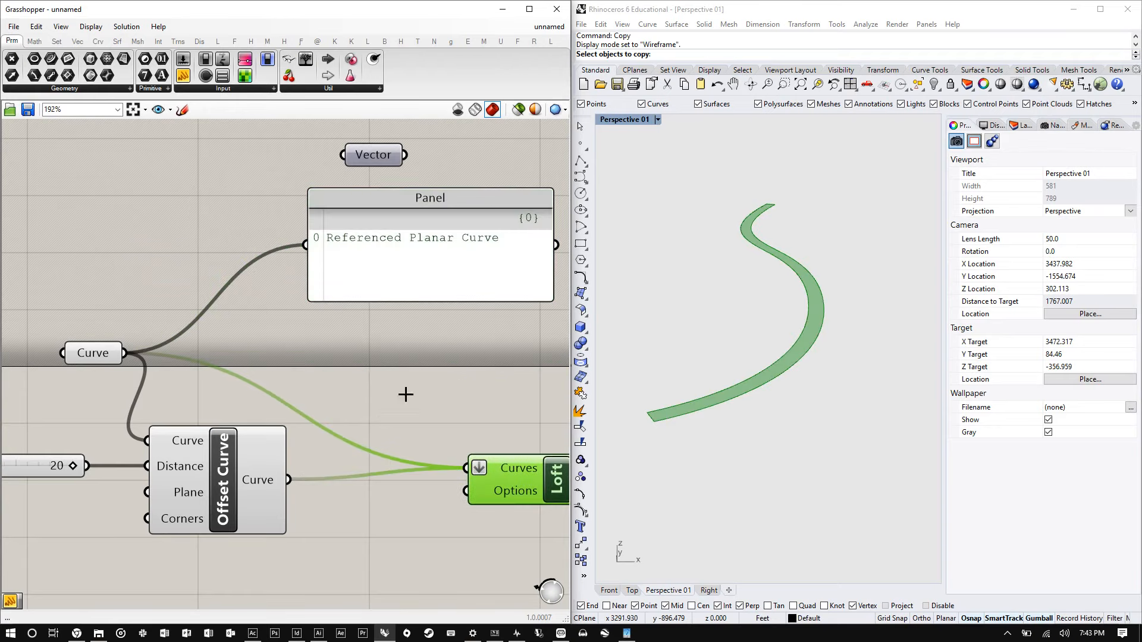
# - Add a new Curve parameter and connect both the referenced Curve and the Offset Curve output into it
pyautogui.doubleClick(365, 384)
pyautogui.write('curve')
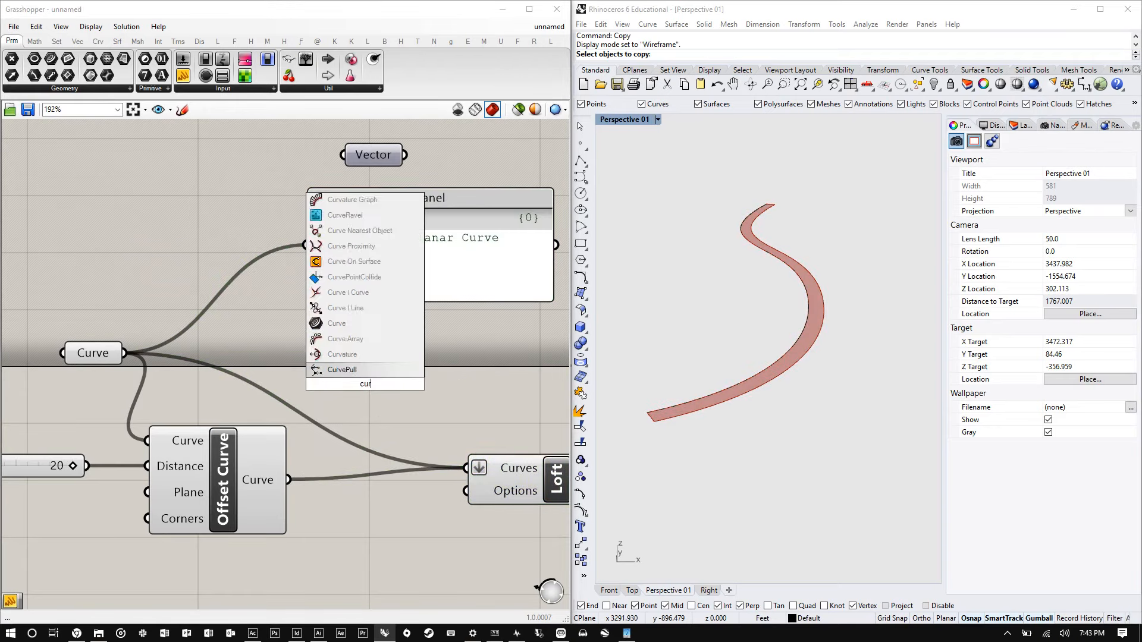
pyautogui.press('Return')
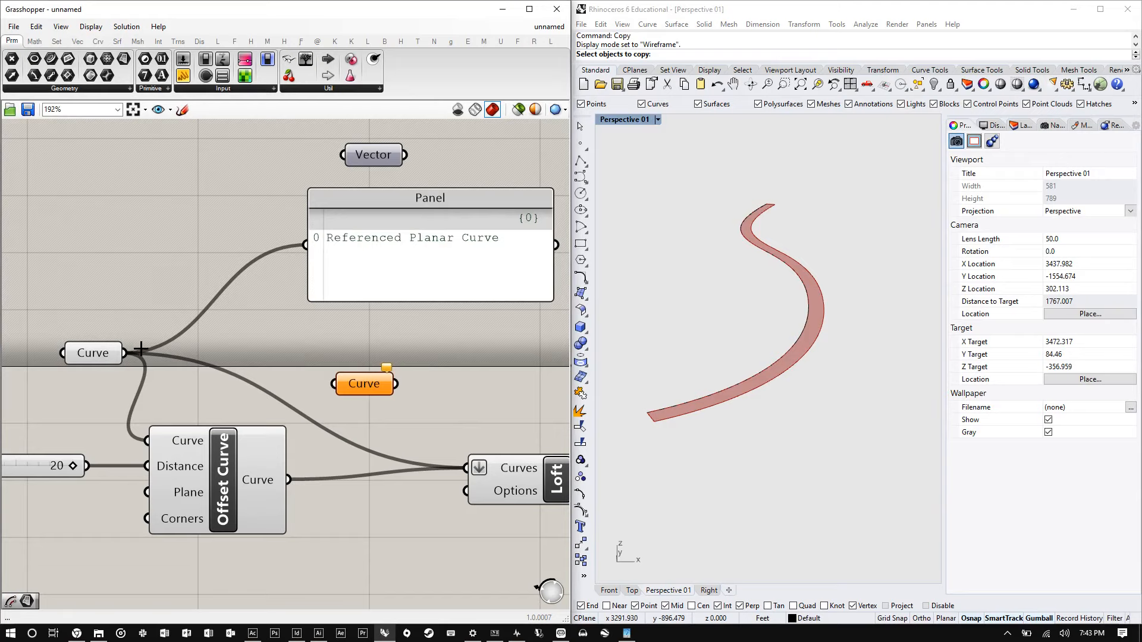
pyautogui.moveTo(124, 353); pyautogui.dragTo(357, 389)
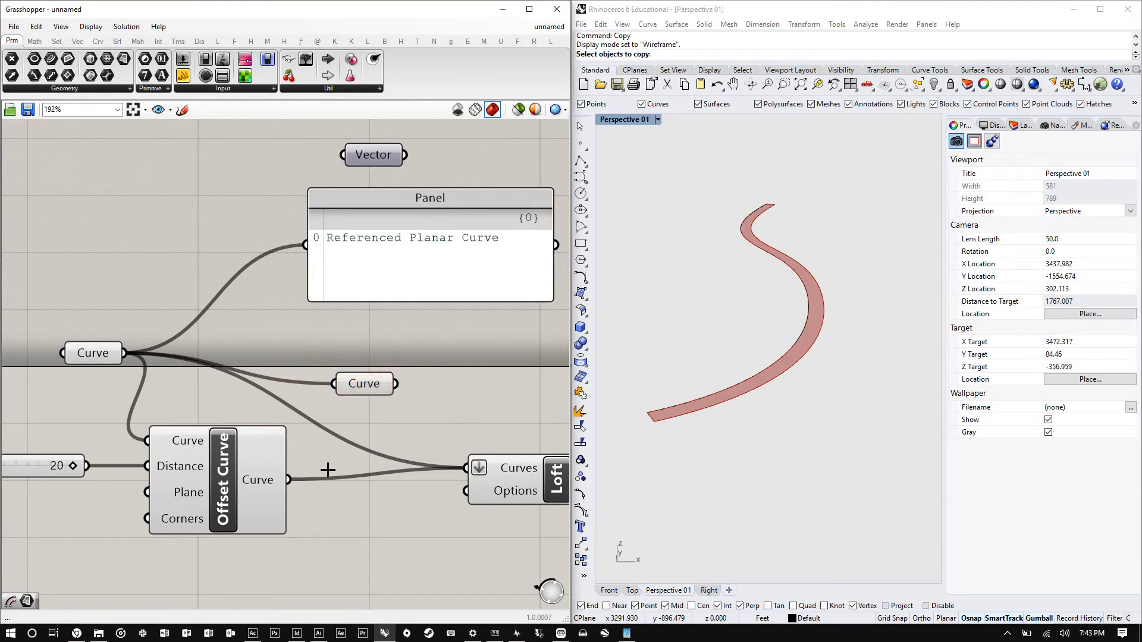
pyautogui.keyDown('shift'); pyautogui.moveTo(288, 480); pyautogui.dragTo(360, 386); pyautogui.keyUp('shift')
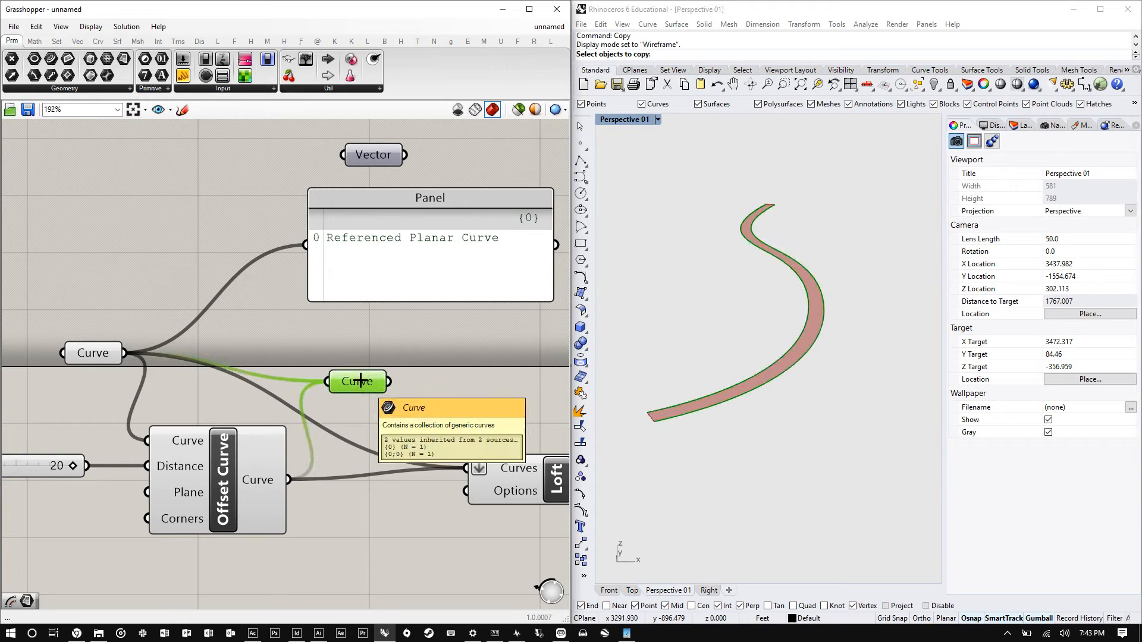
# - Connect the new Curve parameter's output to the Panel to inspect its data tree
pyautogui.moveTo(361, 381); pyautogui.dragTo(305, 244)
pyautogui.scroll(-1, 360, 271)
pyautogui.moveTo(360, 272); pyautogui.dragTo(368, 327)
pyautogui.scroll(-1, 263, 326)
pyautogui.scroll(1, 390, 354)
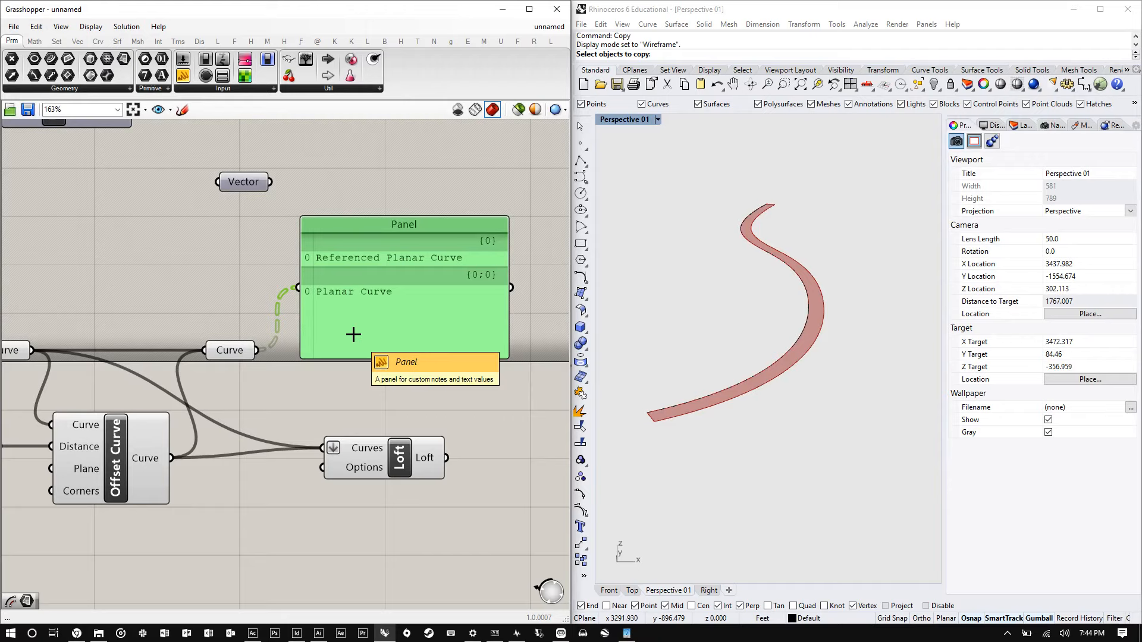
# - Flatten the new Curve parameter's data into a single list
pyautogui.rightClick(230, 350)
pyautogui.click(272, 450)
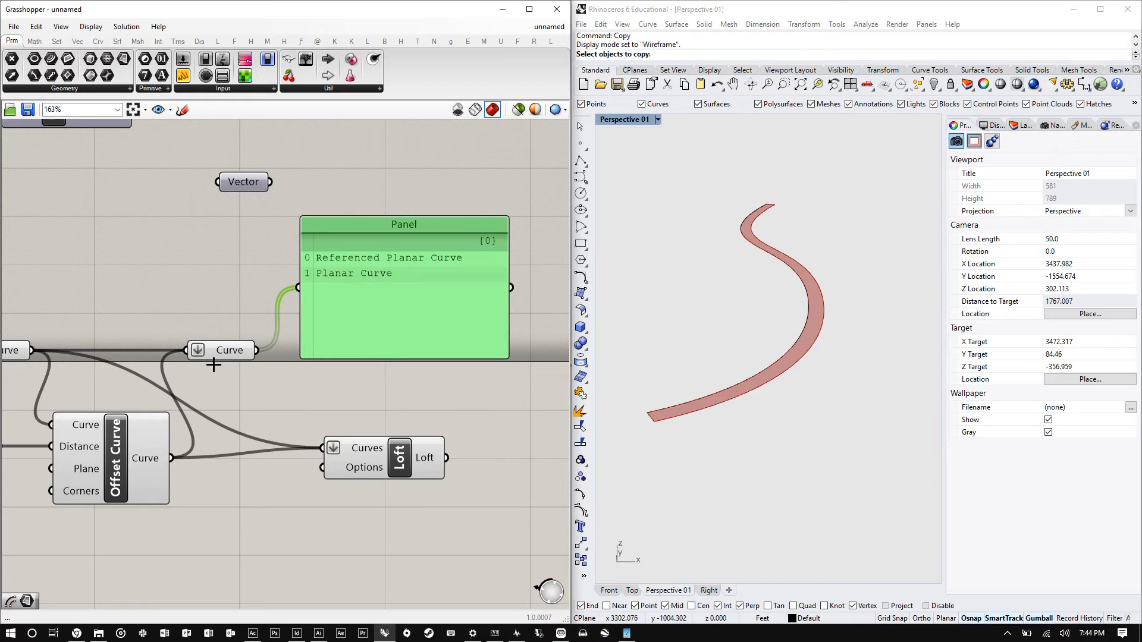
pyautogui.moveTo(218, 361)
pyautogui.mouseDown()
pyautogui.moveTo(221, 348)
pyautogui.moveTo(234, 358)
pyautogui.mouseUp()
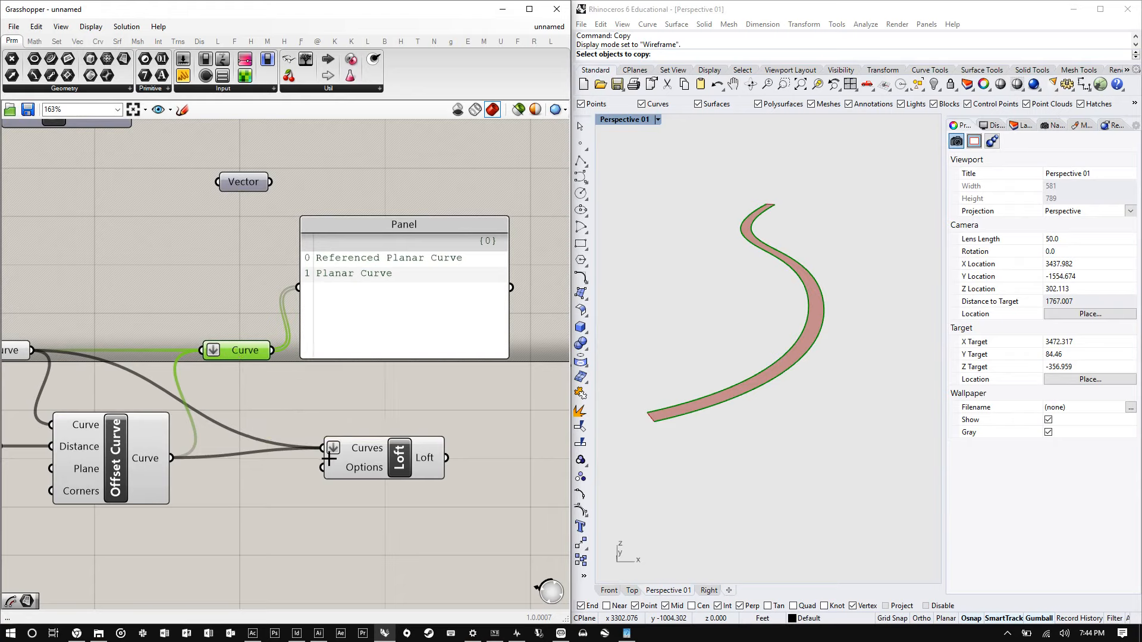
# - Move the Loft component and connect the flattened Curve parameter into its Curves input
pyautogui.moveTo(360, 453); pyautogui.dragTo(369, 397)
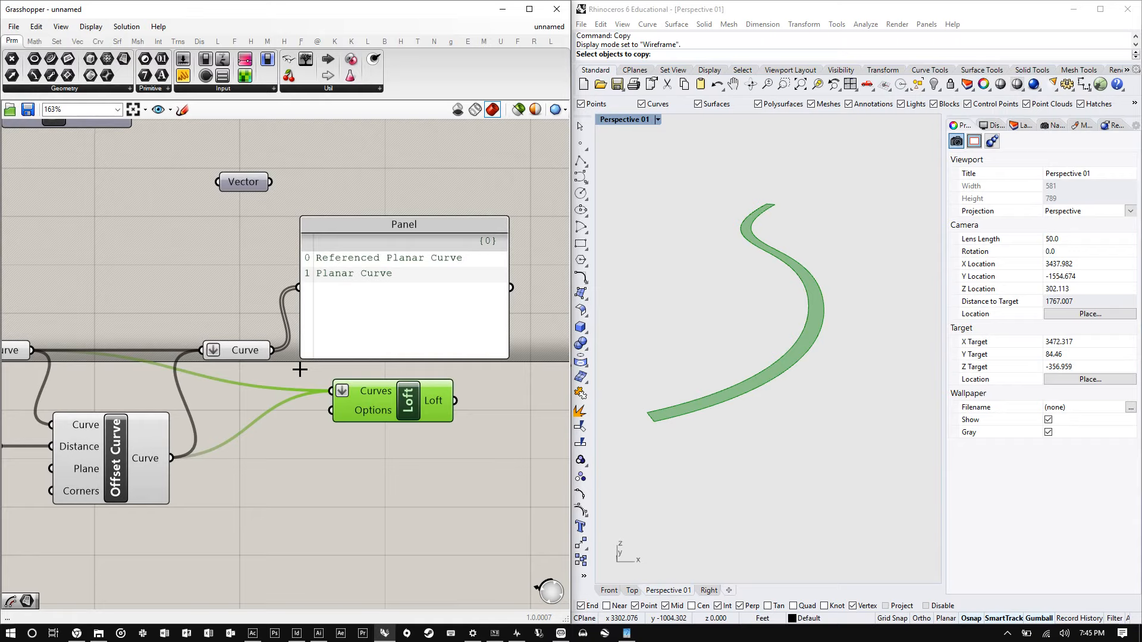
pyautogui.keyDown('shift'); pyautogui.moveTo(271, 351); pyautogui.dragTo(341, 393); pyautogui.keyUp('shift')
pyautogui.moveTo(420, 405); pyautogui.dragTo(408, 285)
pyautogui.click(397, 363)
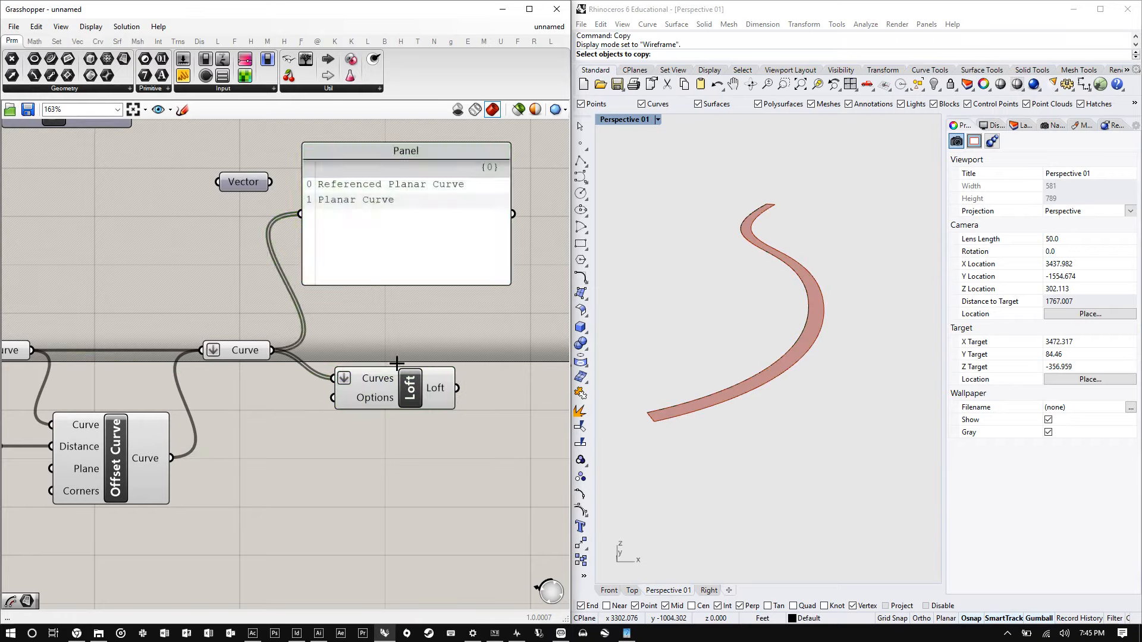
pyautogui.moveTo(397, 370); pyautogui.dragTo(397, 342)
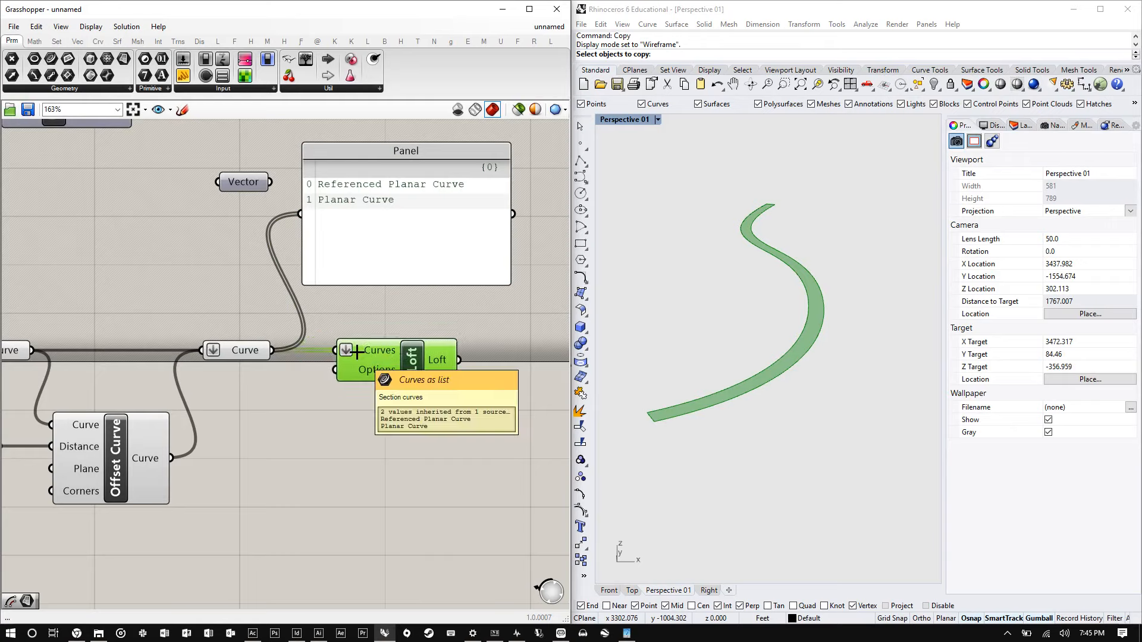
# - Remove the flatten setting from the Loft's Curves input
pyautogui.rightClick(261, 352)
pyautogui.click(430, 415)
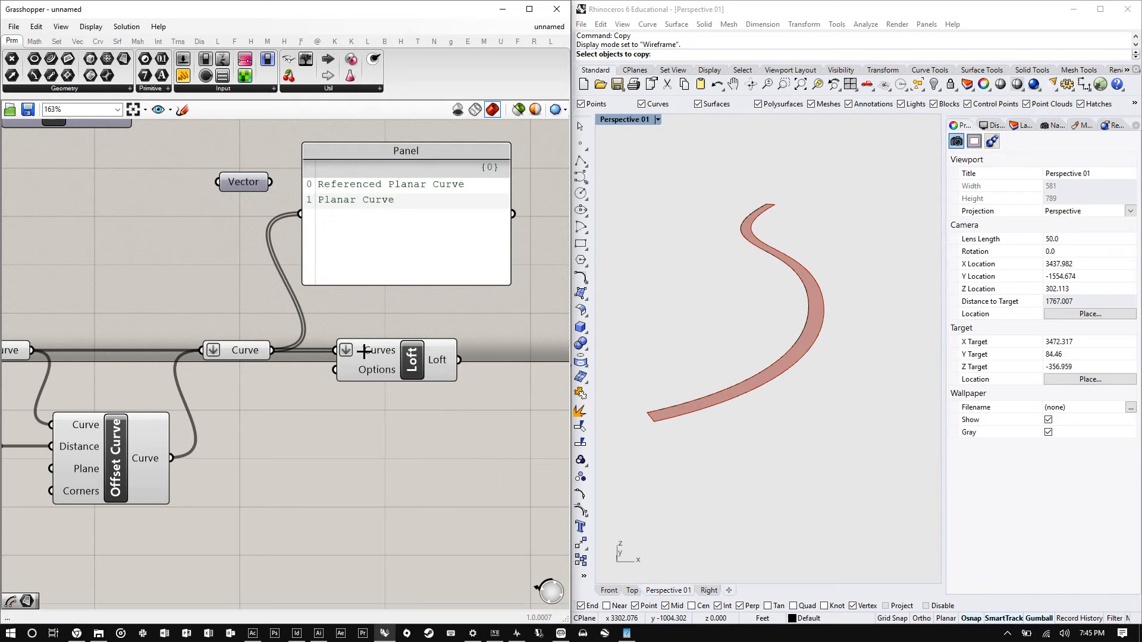
pyautogui.rightClick(364, 353)
pyautogui.click(400, 443)
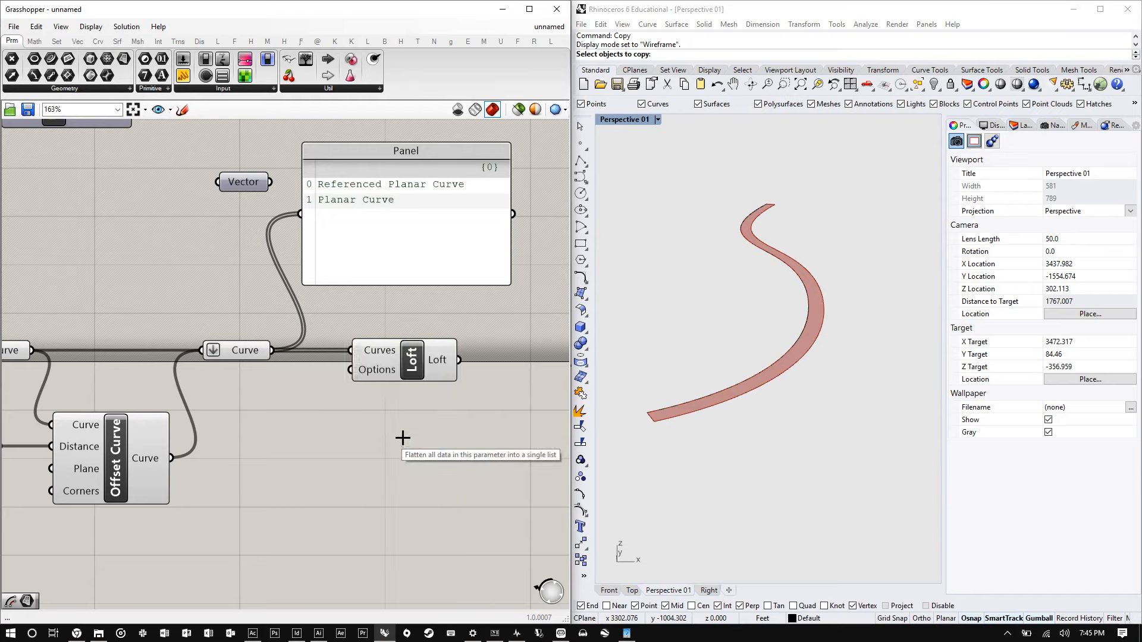
pyautogui.click(230, 356)
pyautogui.moveTo(230, 355); pyautogui.dragTo(233, 347)
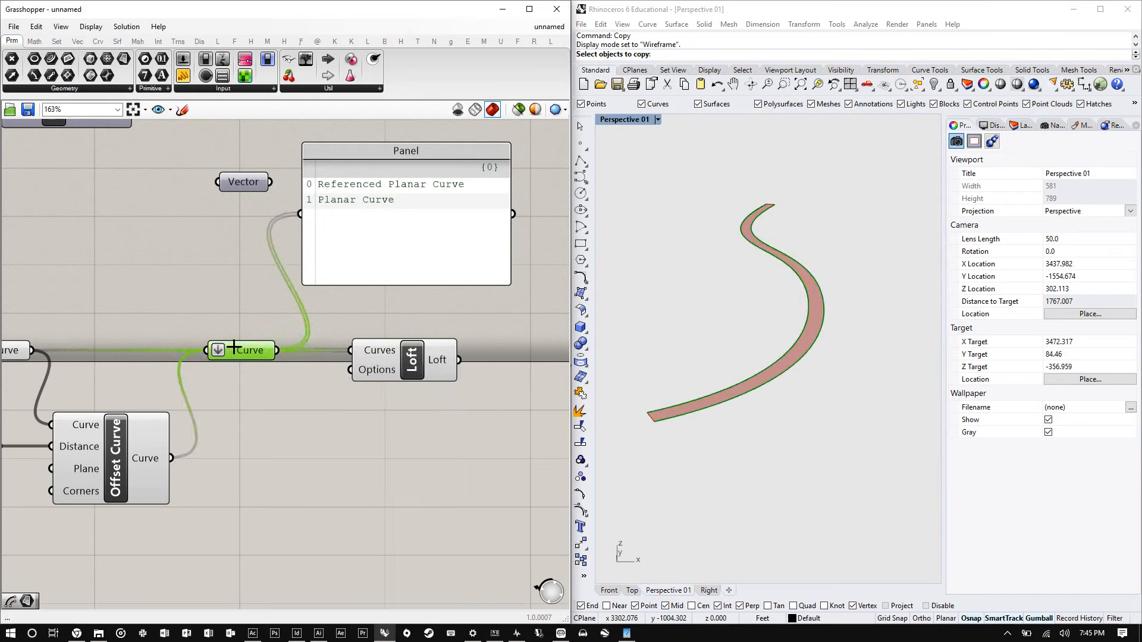
# - Reposition the Loft component next to the Curve parameter
pyautogui.rightClick(372, 351)
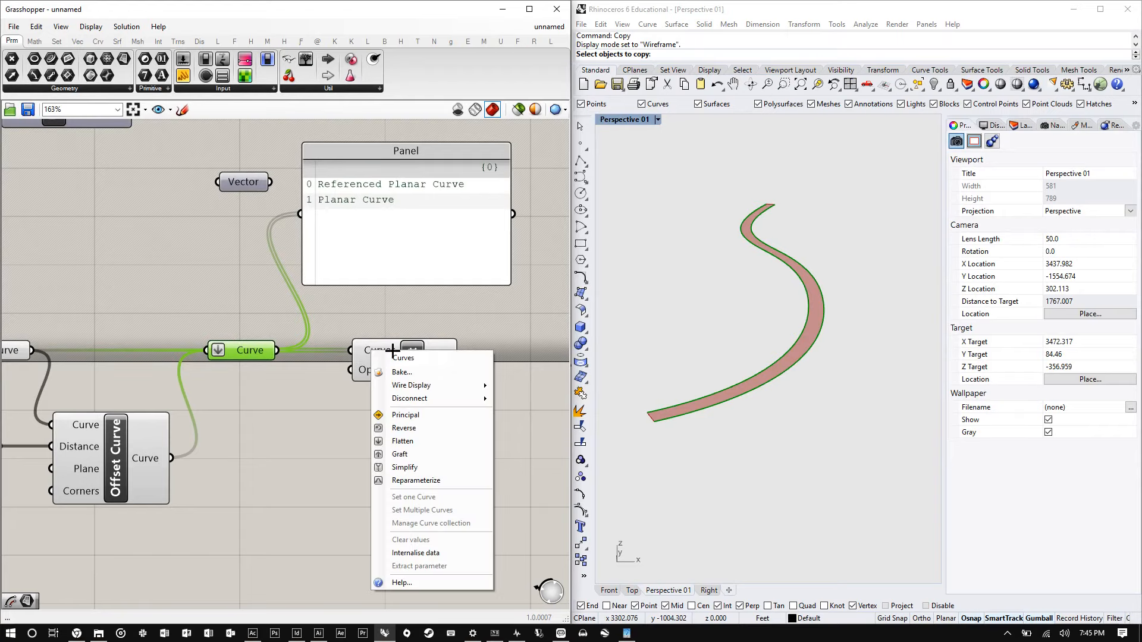
pyautogui.click(429, 322)
pyautogui.moveTo(399, 365)
pyautogui.mouseDown()
pyautogui.moveTo(407, 347)
pyautogui.moveTo(402, 358)
pyautogui.mouseUp()
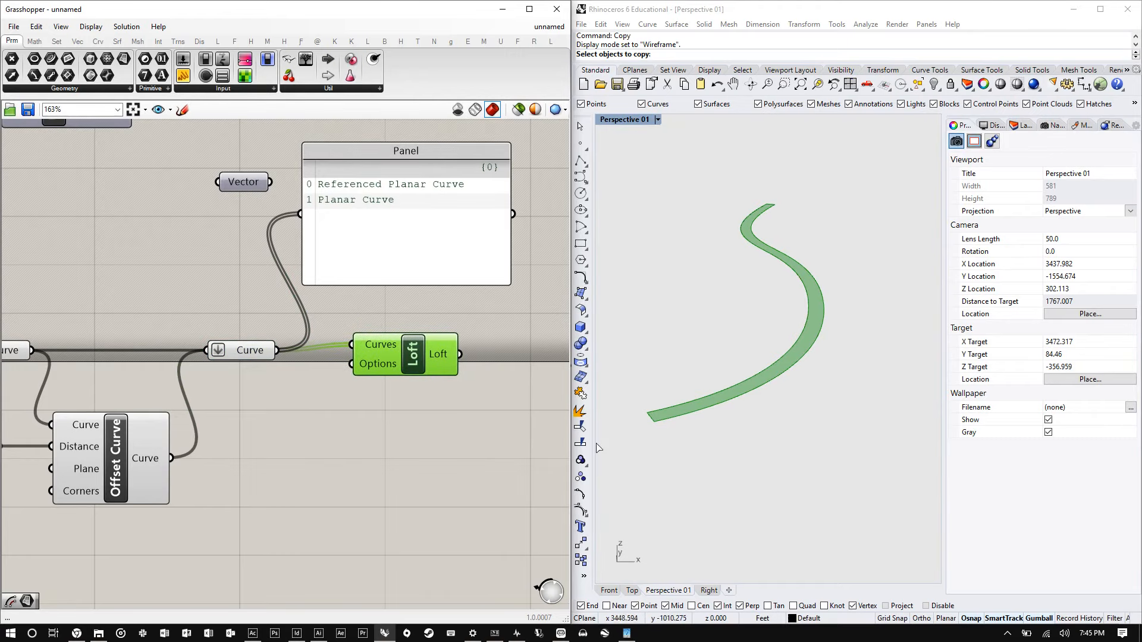
pyautogui.scroll(-2, 353, 357)
pyautogui.scroll(1, 352, 356)
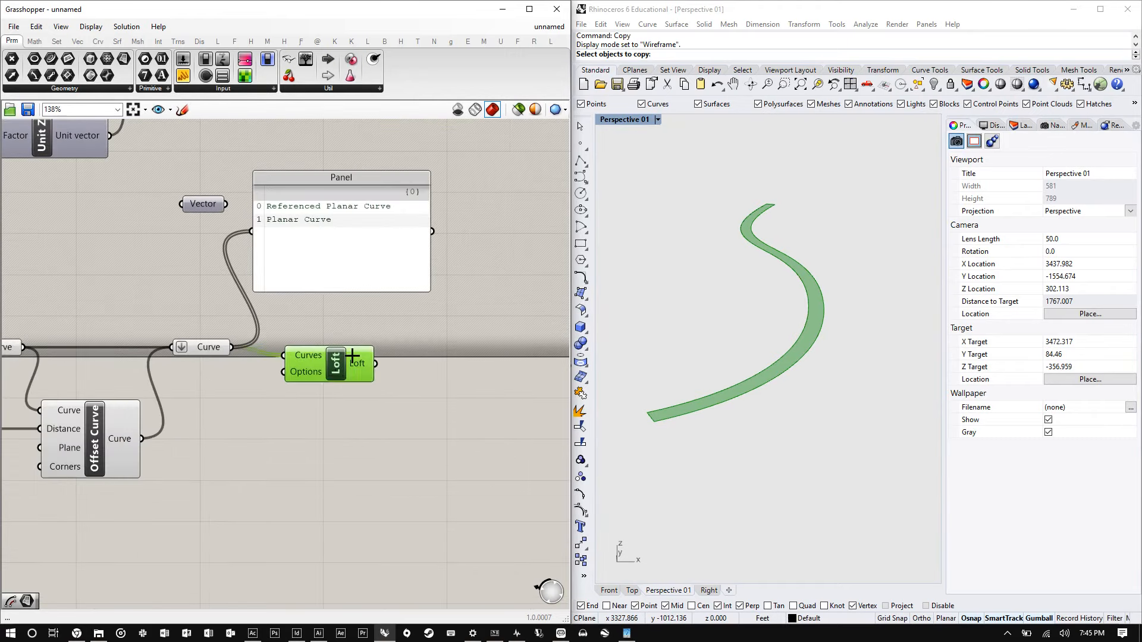
pyautogui.moveTo(352, 355); pyautogui.dragTo(359, 347)
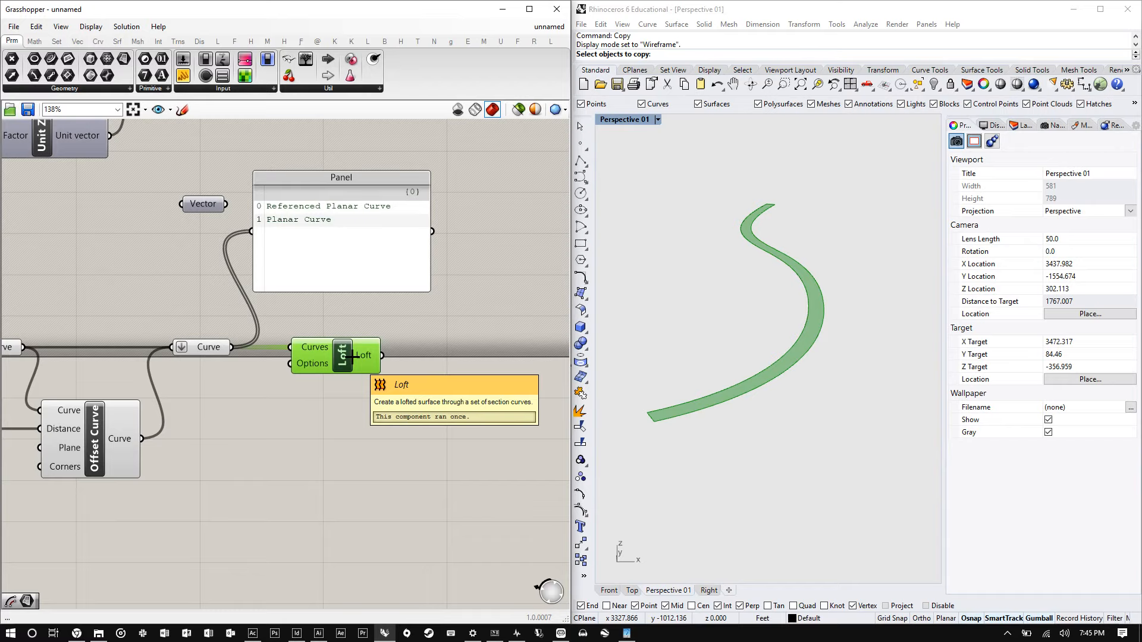
# - Add an Extrude component and connect the Loft output to its Base input
pyautogui.doubleClick(426, 357)
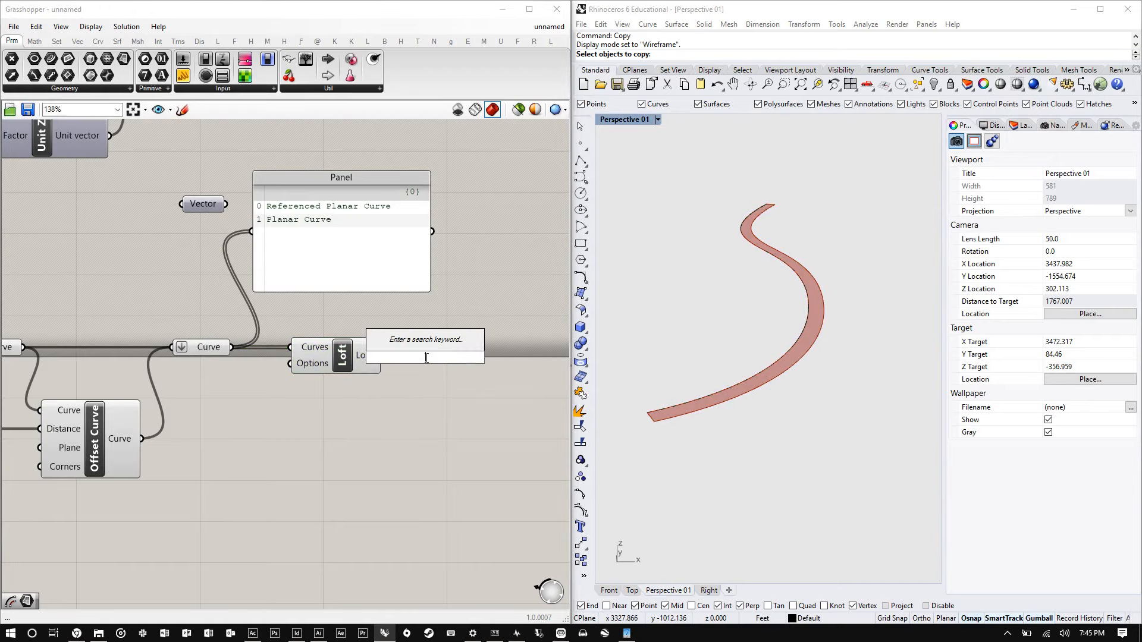
pyautogui.write('extr')
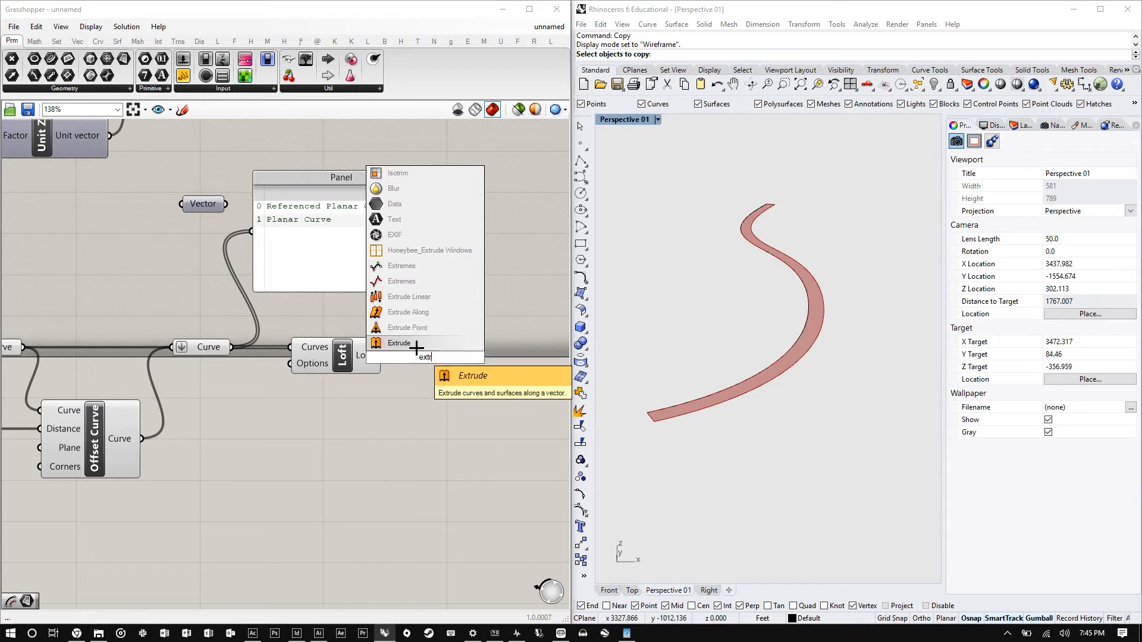
pyautogui.click(417, 346)
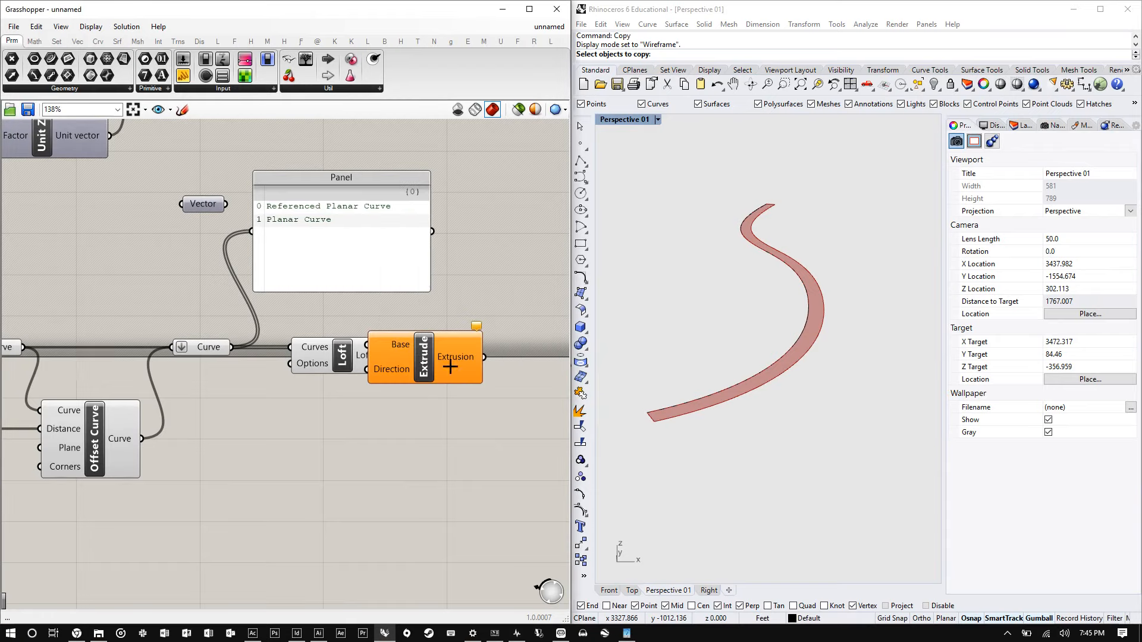
pyautogui.moveTo(401, 369); pyautogui.dragTo(467, 387)
pyautogui.moveTo(382, 355); pyautogui.dragTo(433, 364)
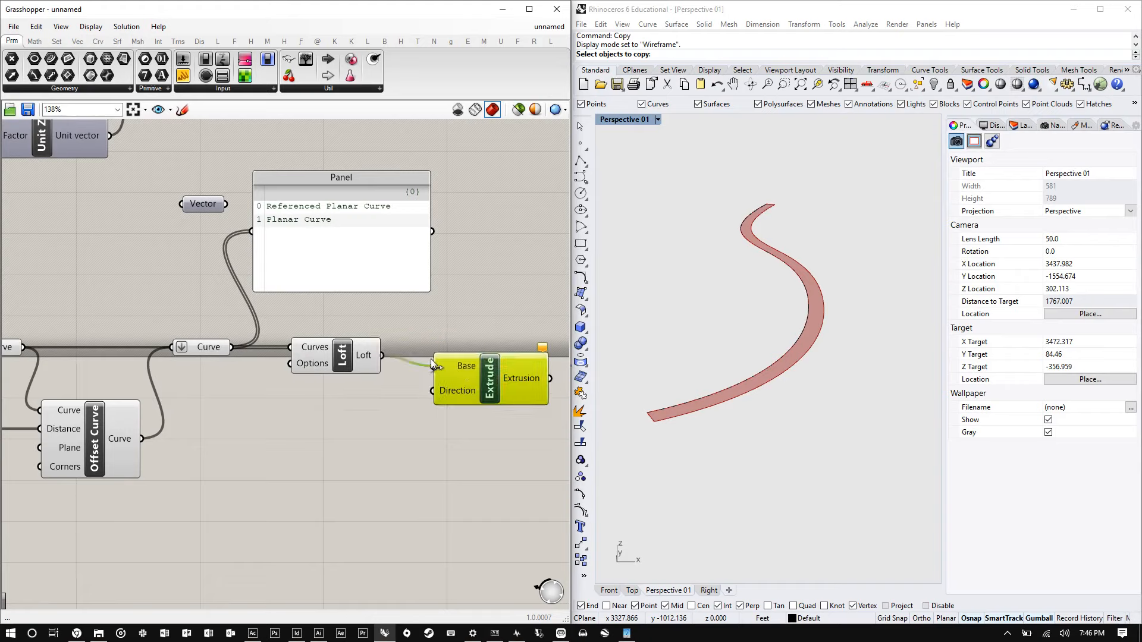
# - Add a Unit Z component and connect its Unit vector output to the Extrude's Direction input
pyautogui.doubleClick(376, 415)
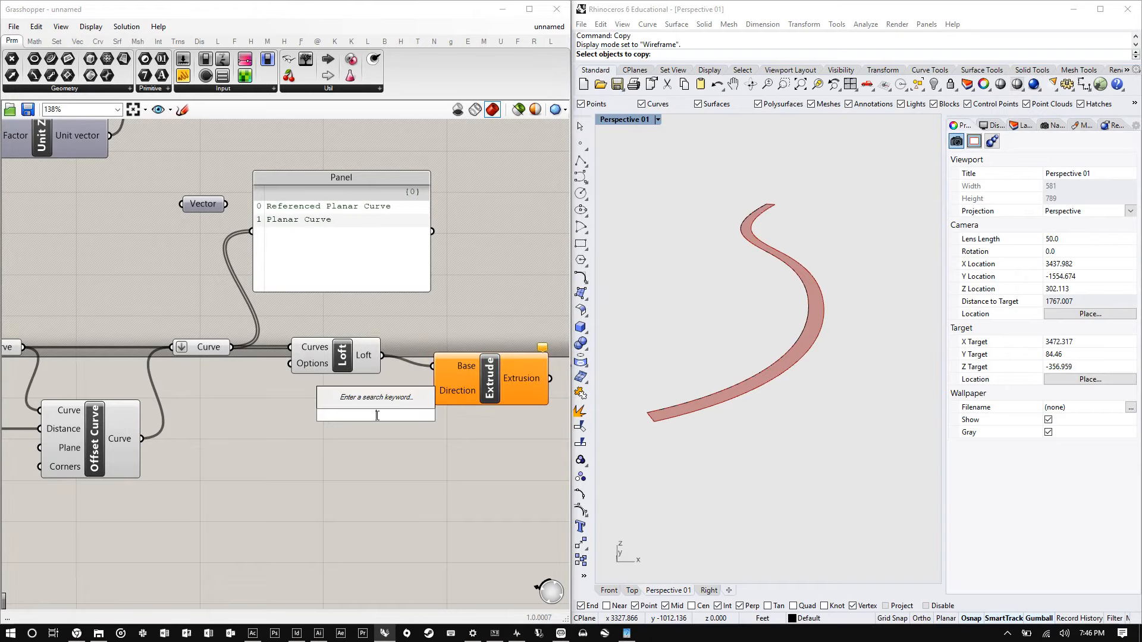
pyautogui.moveTo(510, 359)
pyautogui.mouseDown()
pyautogui.moveTo(508, 331)
pyautogui.moveTo(512, 362)
pyautogui.moveTo(521, 346)
pyautogui.moveTo(503, 368)
pyautogui.mouseUp()
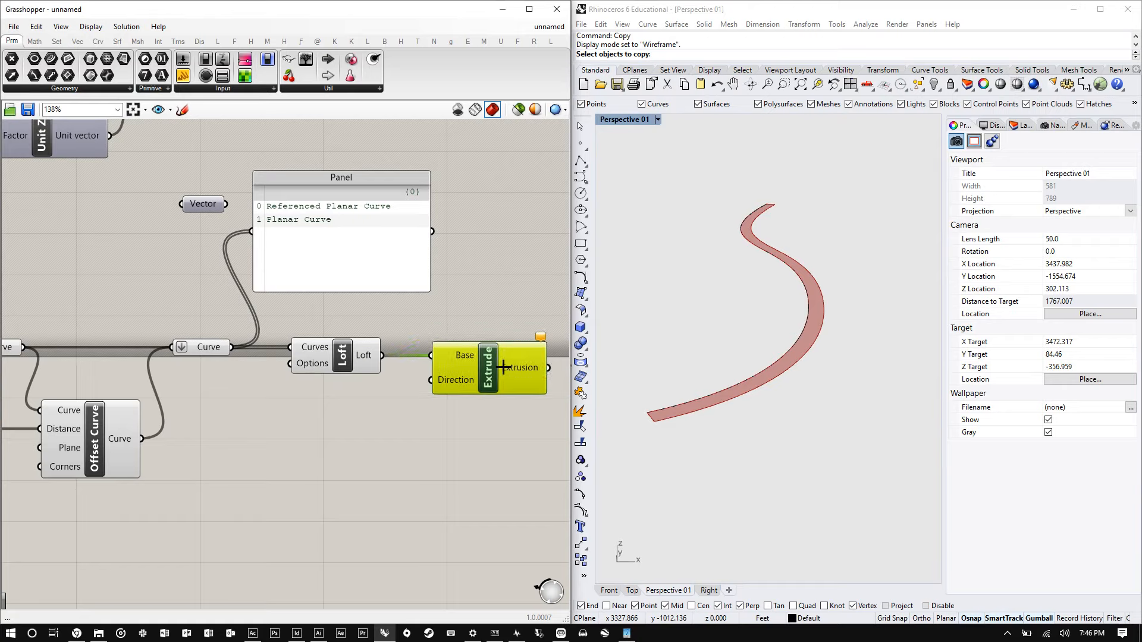
pyautogui.scroll(4, 503, 367)
pyautogui.scroll(-2, 393, 423)
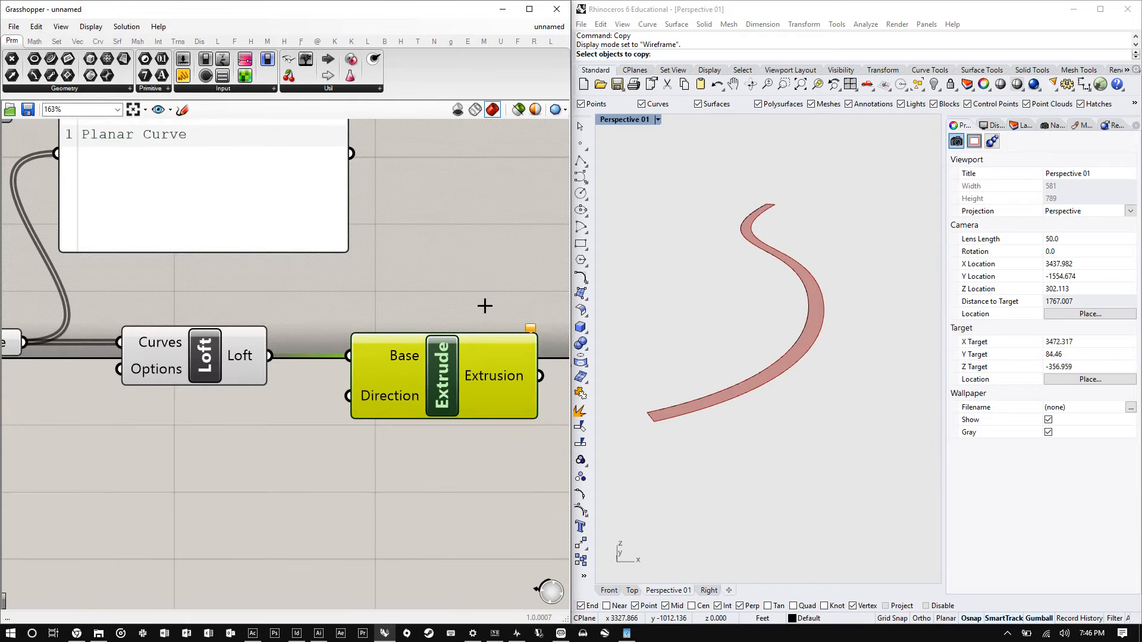
pyautogui.doubleClick(347, 439)
pyautogui.write('unit')
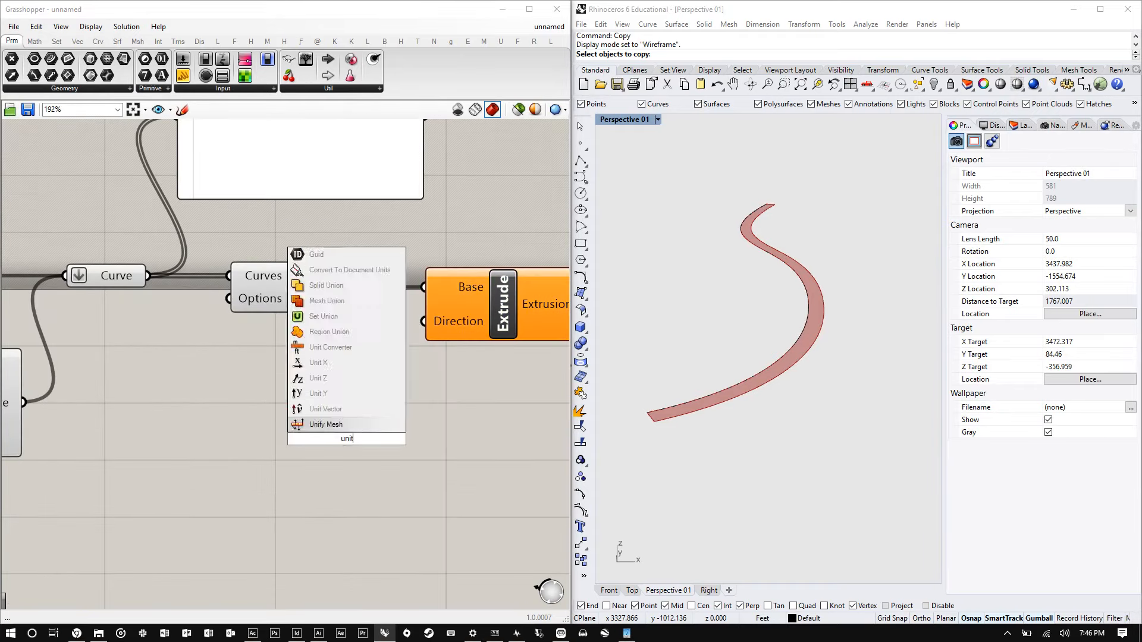
pyautogui.press('Up')
pyautogui.press('Up')
pyautogui.press('Up')
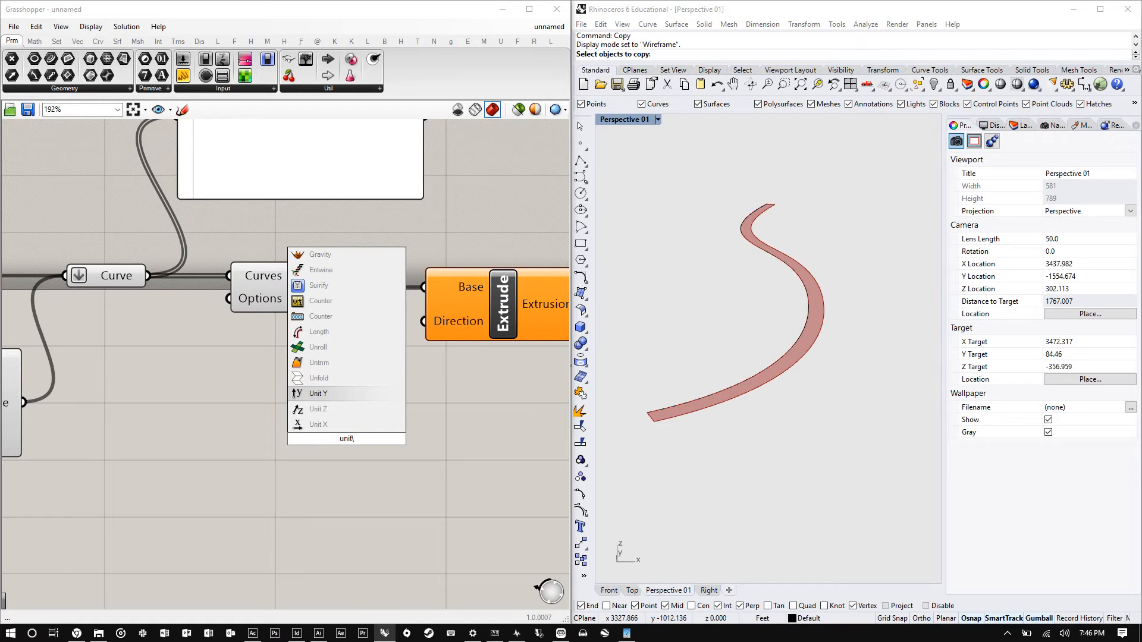
pyautogui.press('Down')
pyautogui.press('Return')
pyautogui.moveTo(416, 426); pyautogui.dragTo(389, 393)
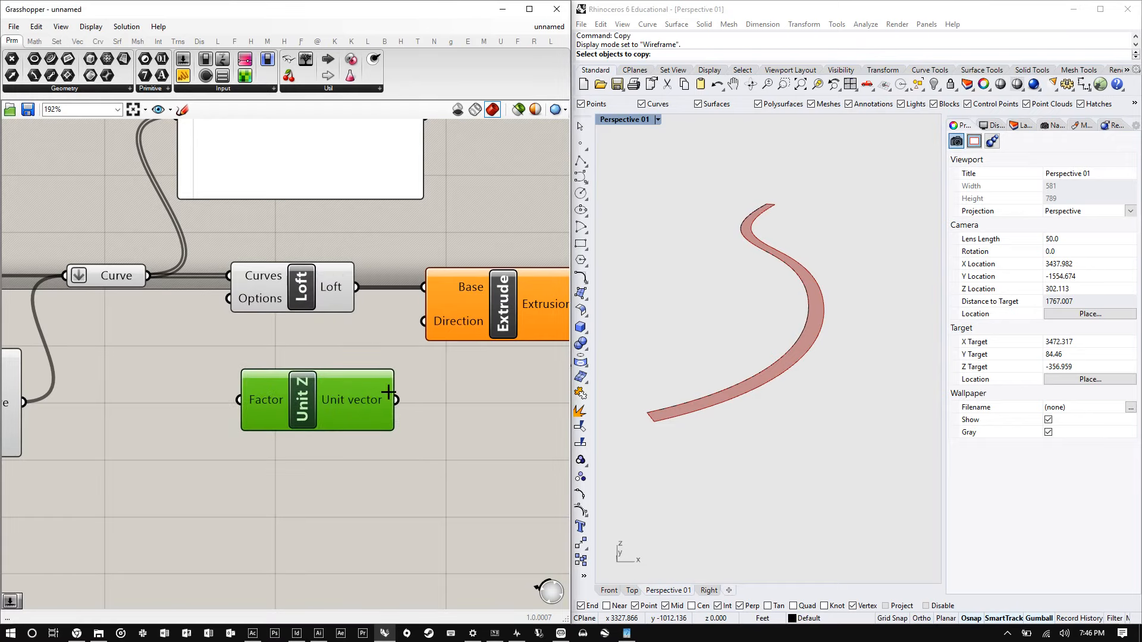
pyautogui.moveTo(408, 341); pyautogui.dragTo(424, 321)
pyautogui.scroll(-3, 342, 354)
pyautogui.scroll(2, 357, 354)
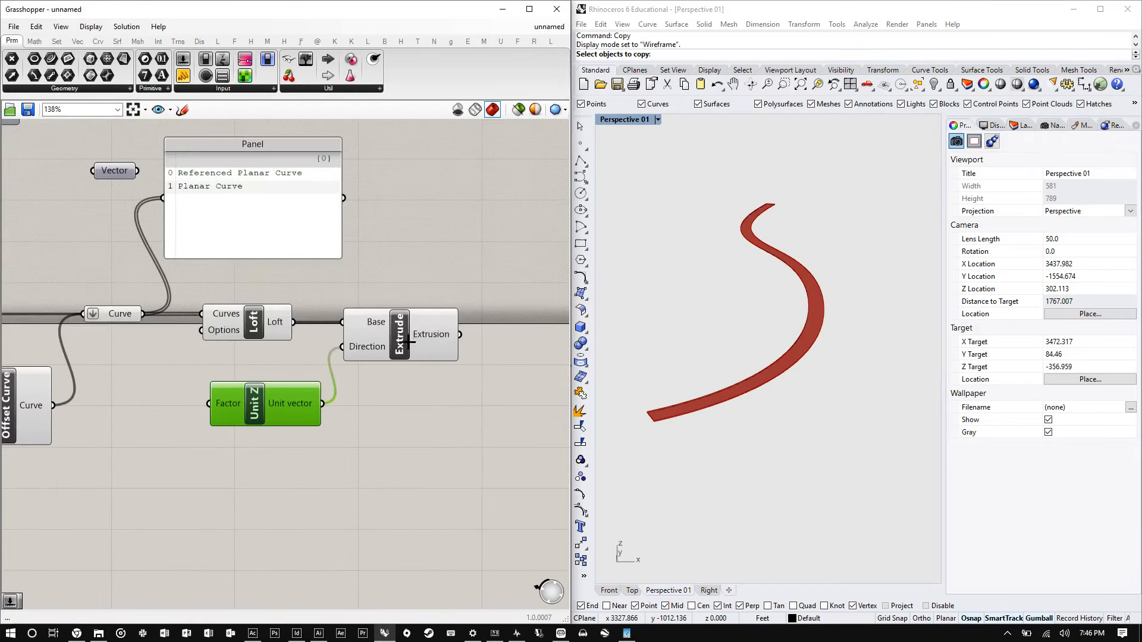
pyautogui.click(409, 350)
pyautogui.moveTo(282, 390); pyautogui.dragTo(347, 420)
# - Add a Number Slider, connect it to the Unit Z Factor input, and set it to 57
pyautogui.doubleClick(159, 441)
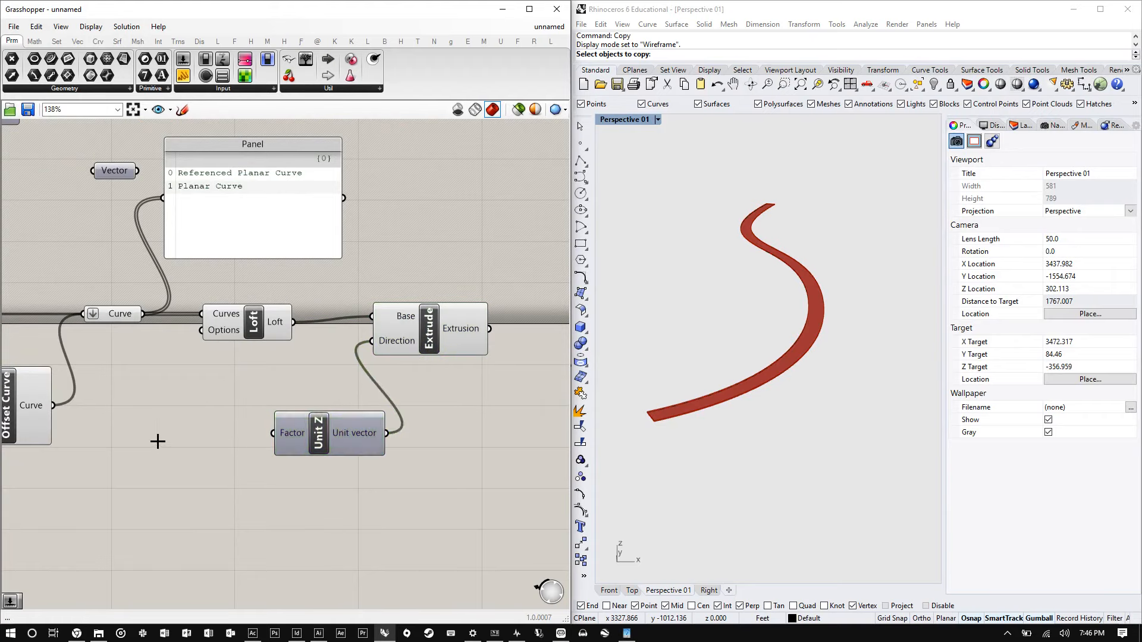
pyautogui.write('slider')
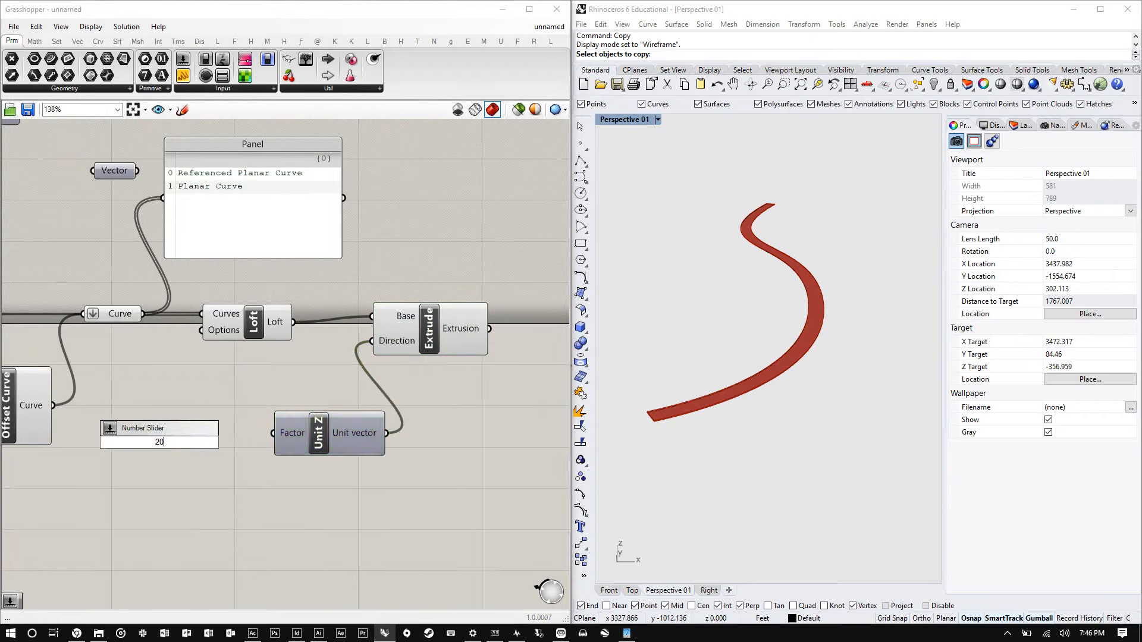
pyautogui.press('Return')
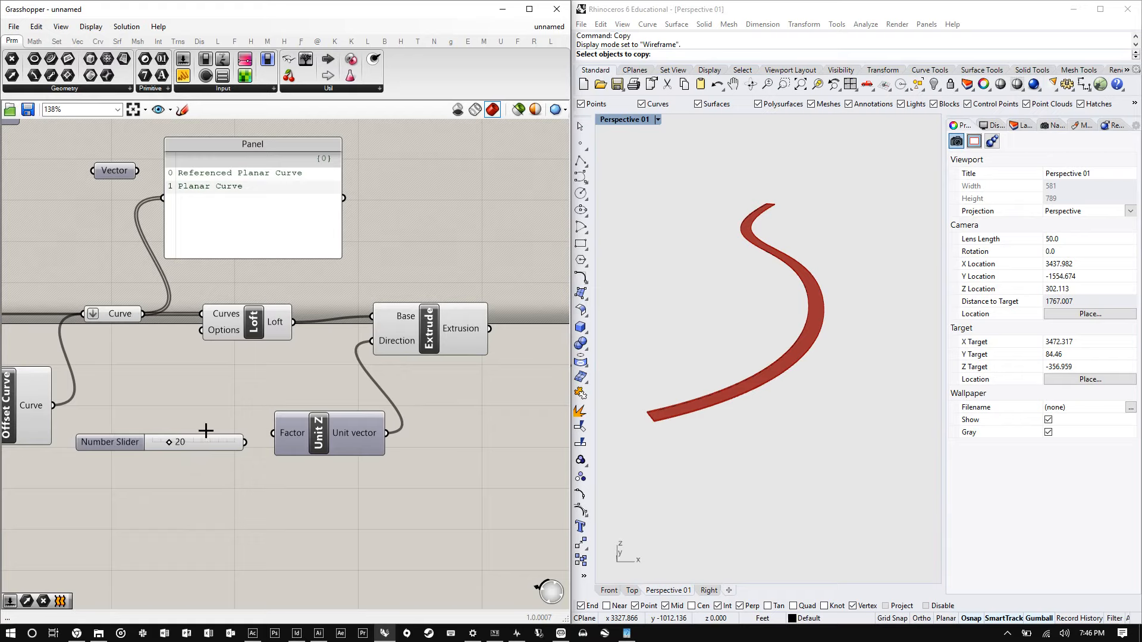
pyautogui.moveTo(204, 443)
pyautogui.mouseDown()
pyautogui.moveTo(211, 436)
pyautogui.moveTo(166, 438)
pyautogui.moveTo(193, 431)
pyautogui.mouseUp()
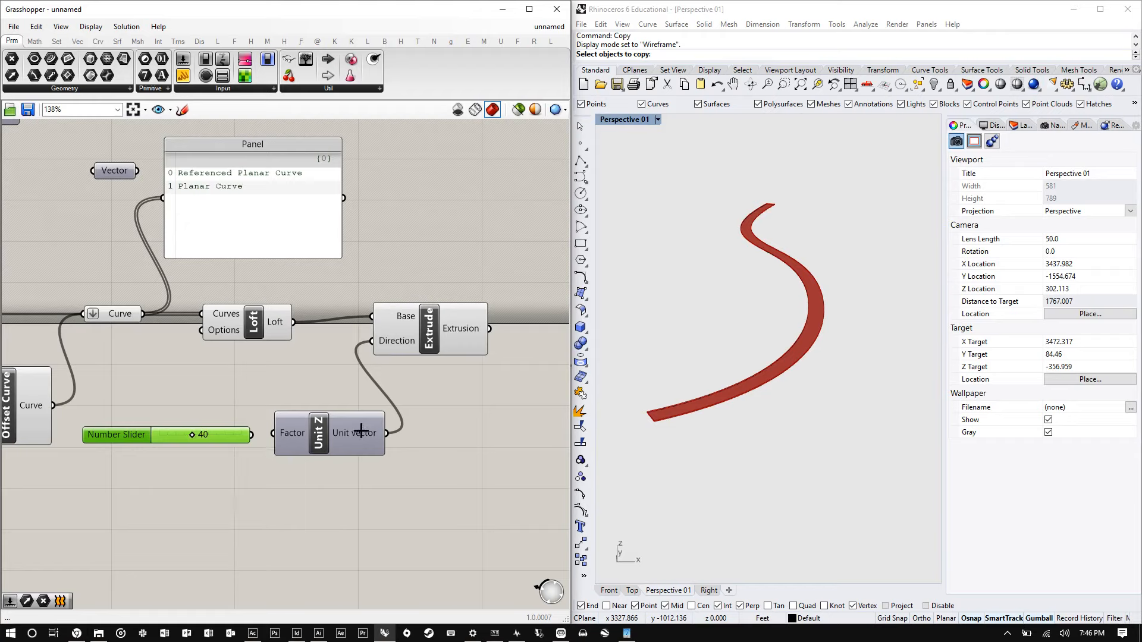
pyautogui.moveTo(251, 434); pyautogui.dragTo(273, 433)
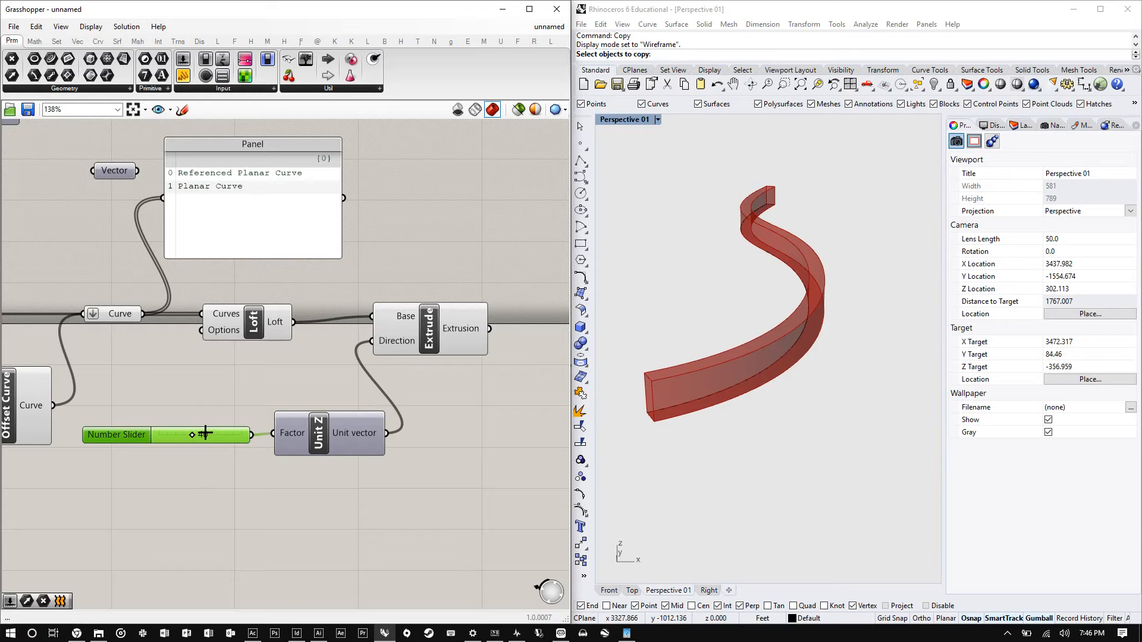
pyautogui.moveTo(215, 431); pyautogui.dragTo(206, 405)
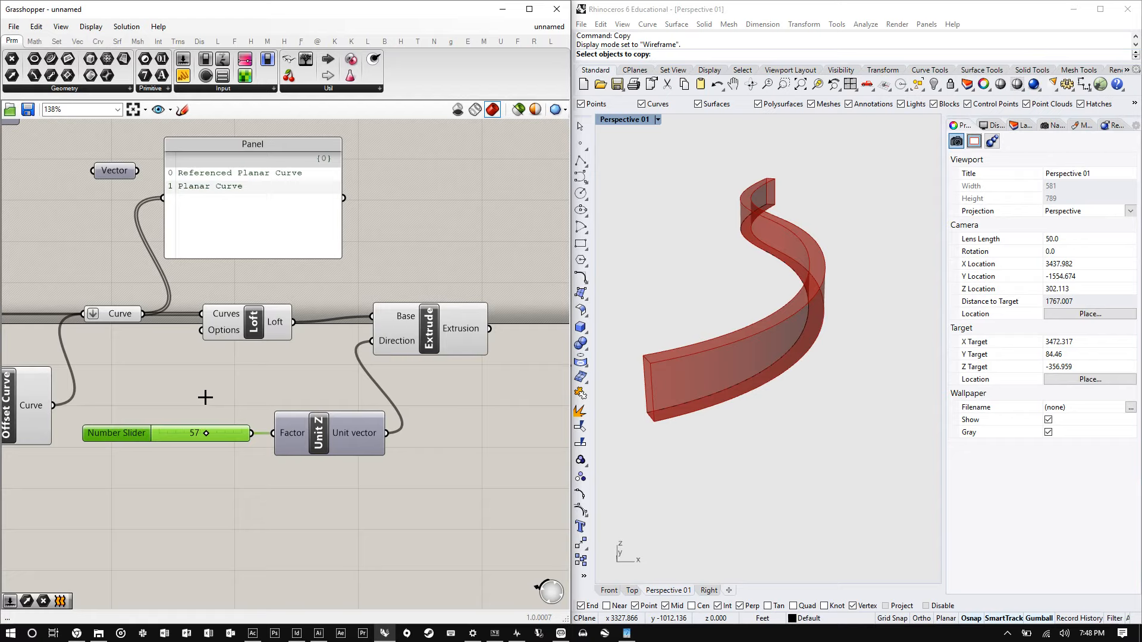
# - Rearrange the Extrude component and the Panel on the canvas
pyautogui.moveTo(443, 318); pyautogui.dragTo(432, 340)
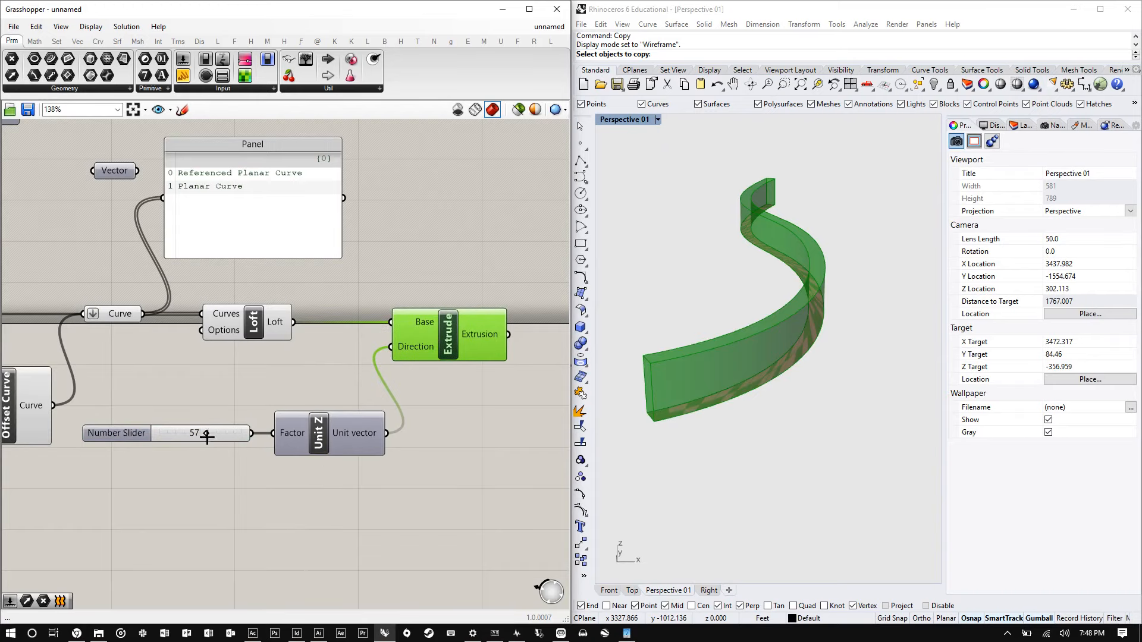
pyautogui.scroll(-4, 423, 393)
pyautogui.scroll(2, 189, 407)
pyautogui.scroll(-1, 423, 390)
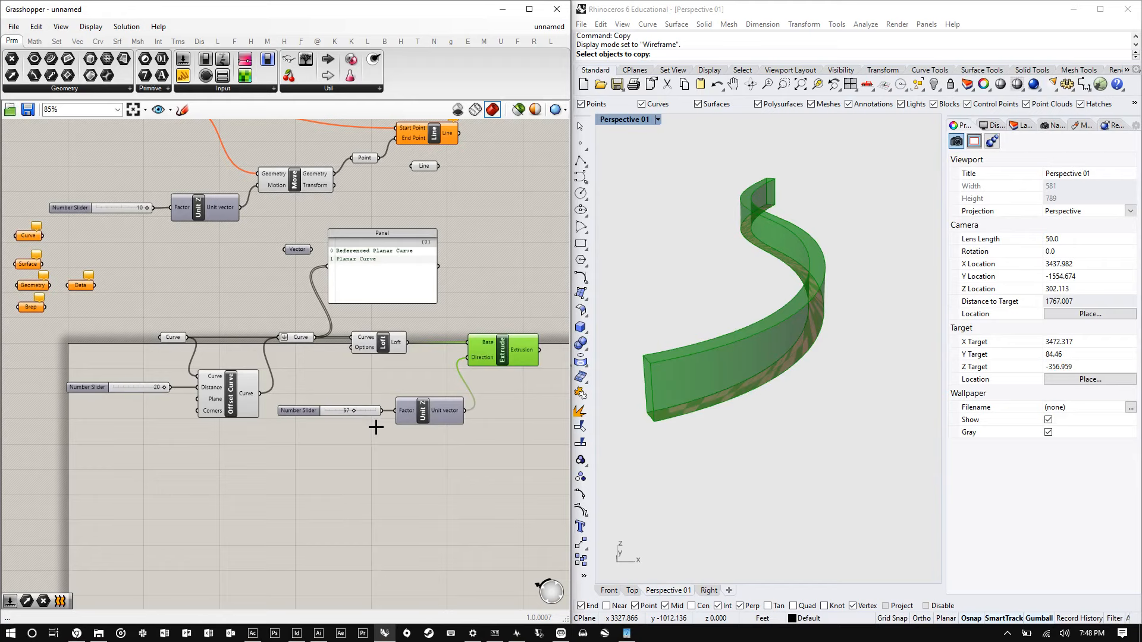
pyautogui.click(709, 458)
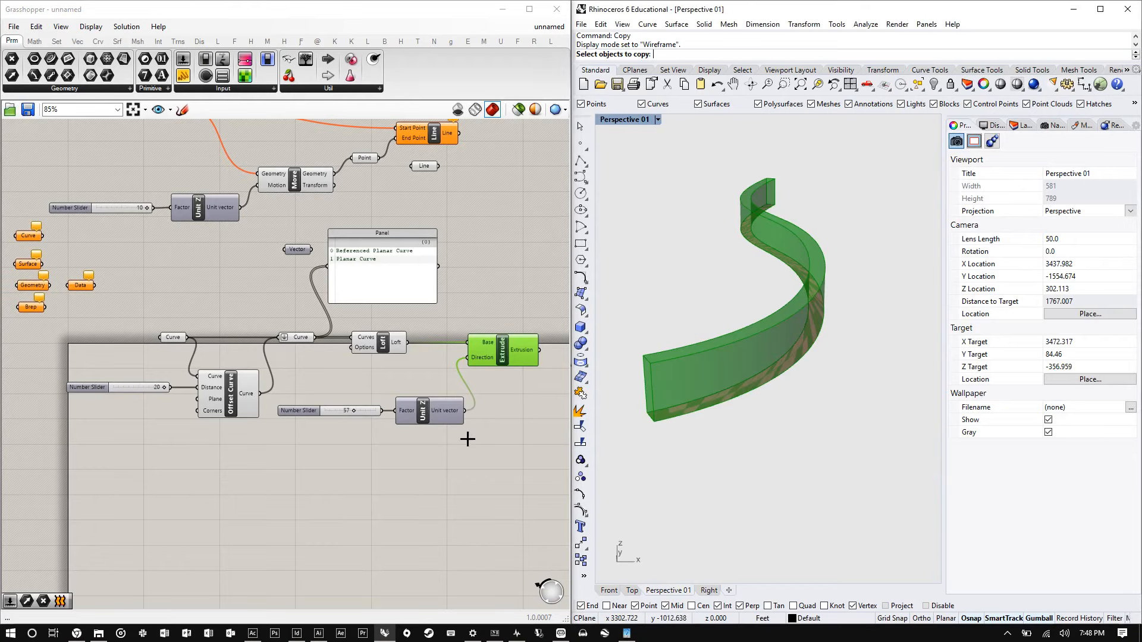
pyautogui.moveTo(368, 264); pyautogui.dragTo(402, 268)
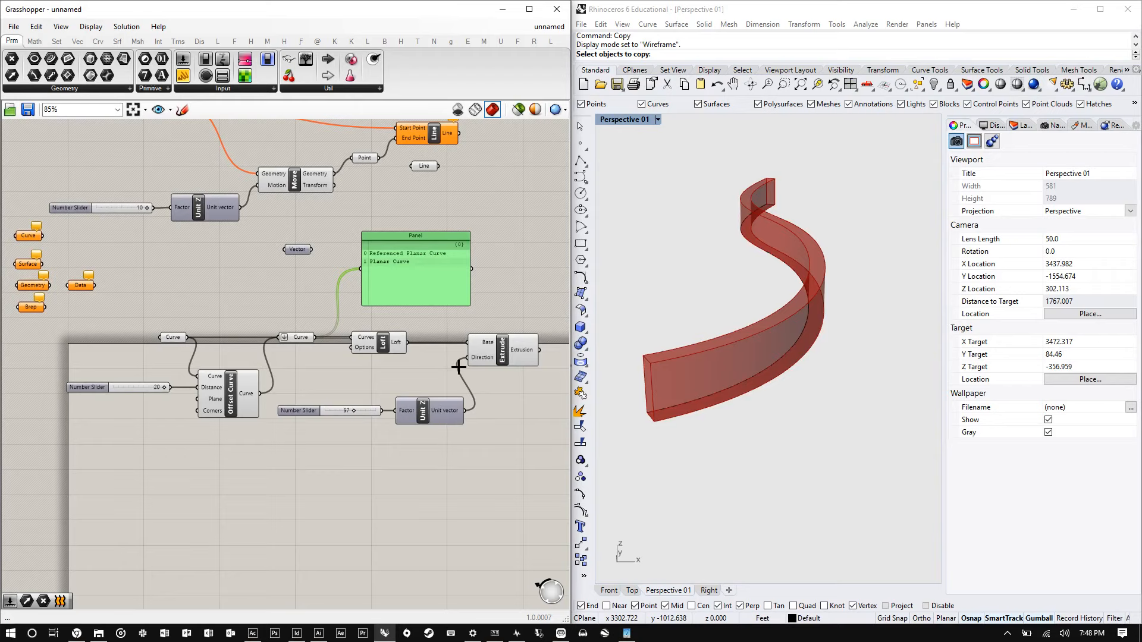
pyautogui.click(502, 356)
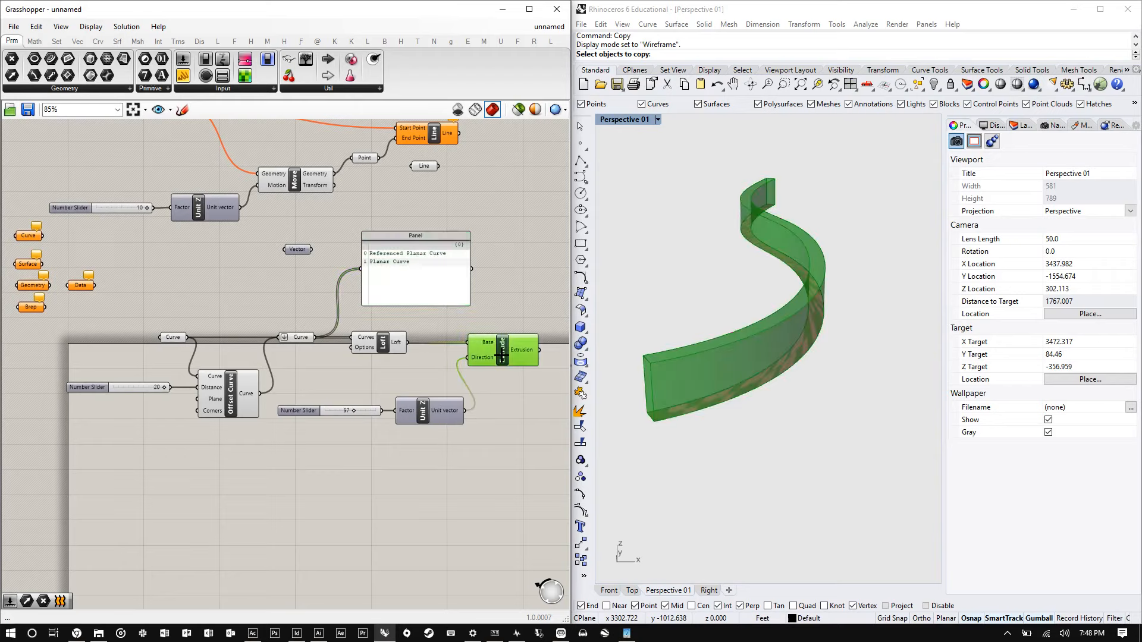
# - Move the whole offset, loft and extrude component group down the canvas and place the Data parameter above it
pyautogui.click(500, 414)
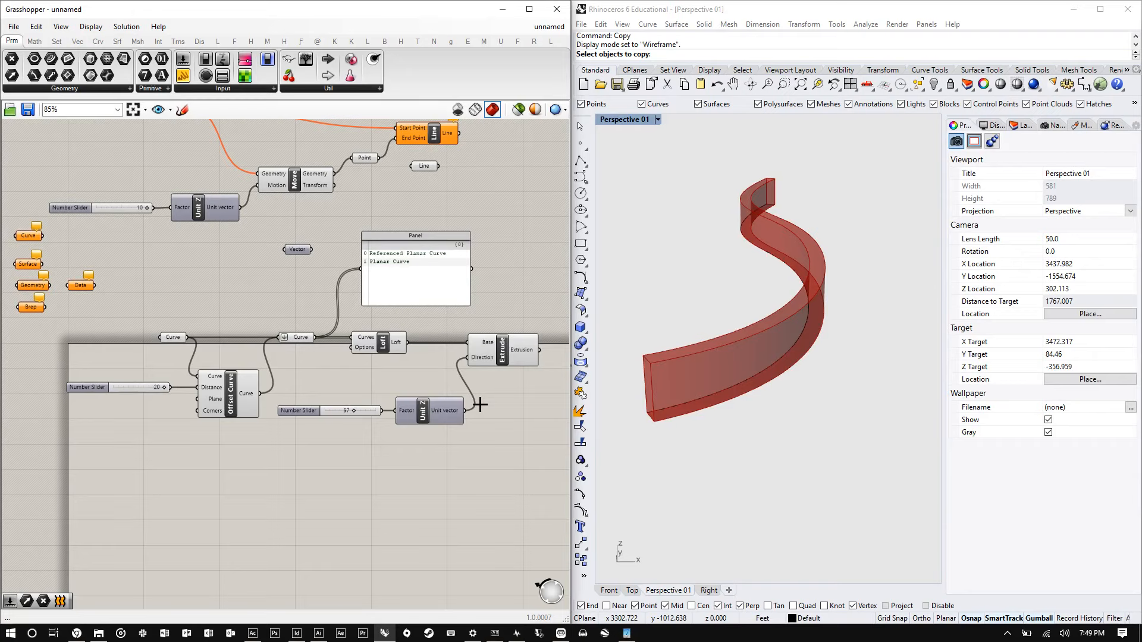
pyautogui.click(515, 344)
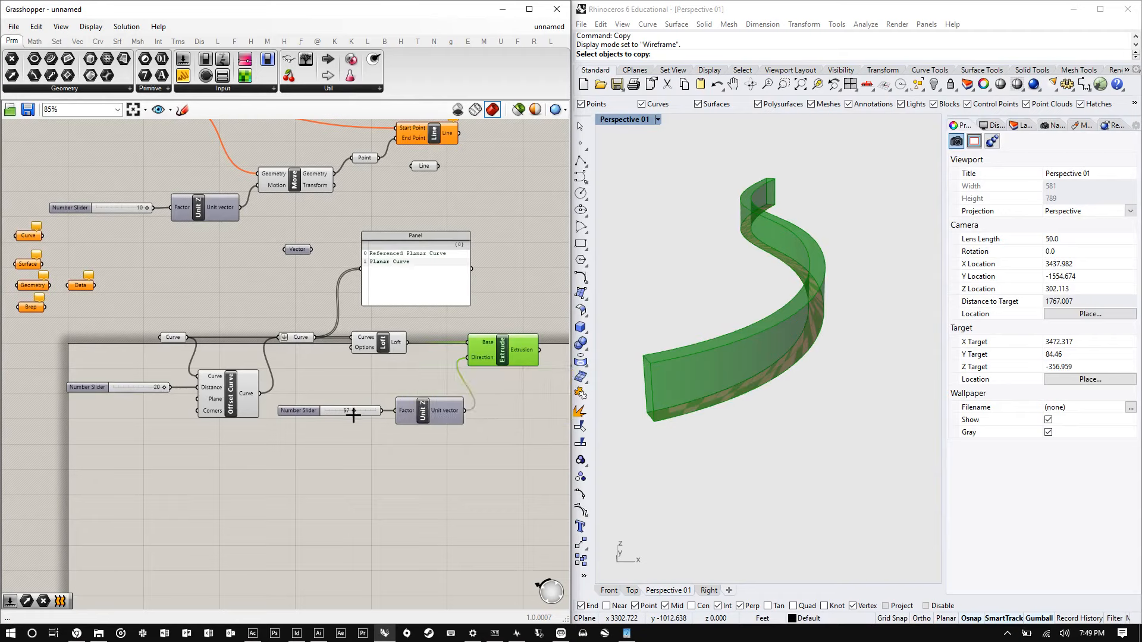
pyautogui.click(392, 432)
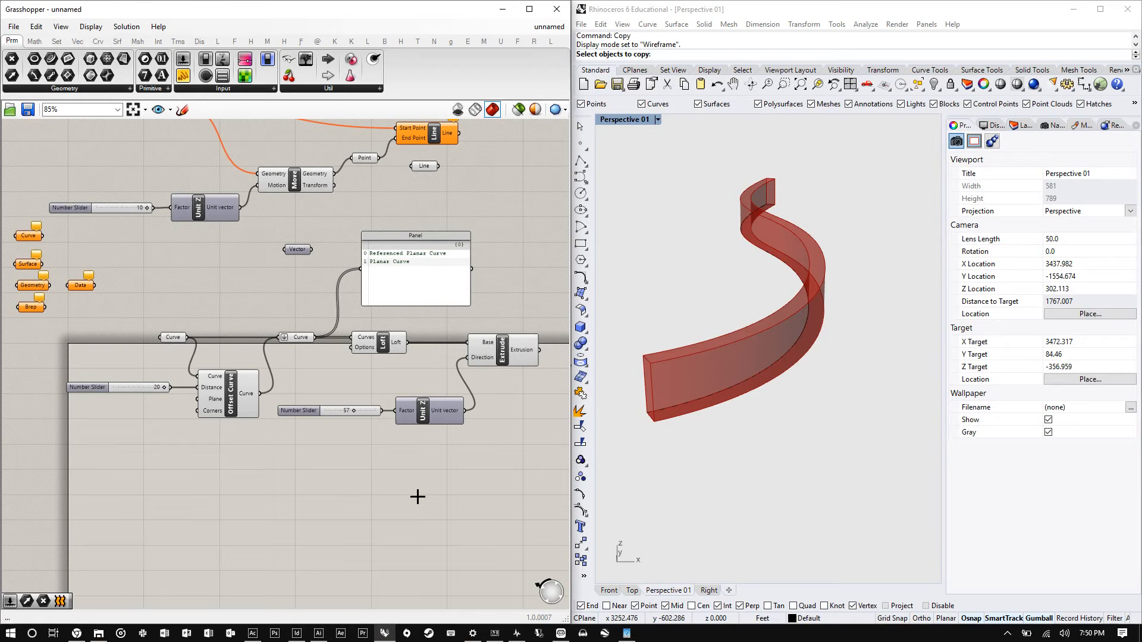
pyautogui.moveTo(512, 470); pyautogui.dragTo(77, 283)
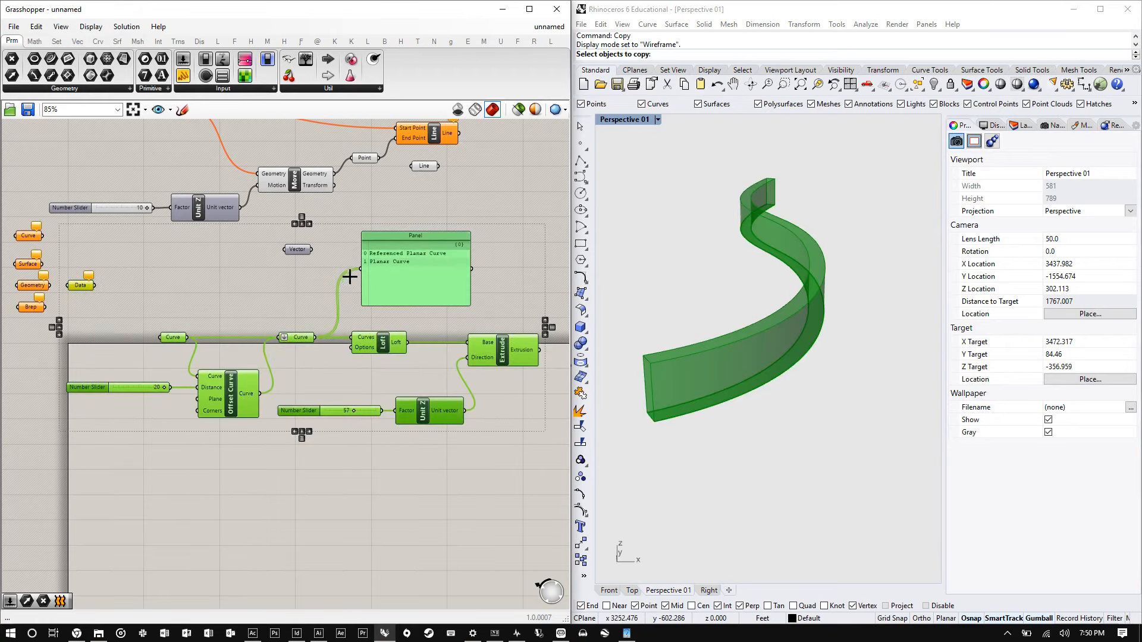
pyautogui.moveTo(391, 272); pyautogui.dragTo(404, 342)
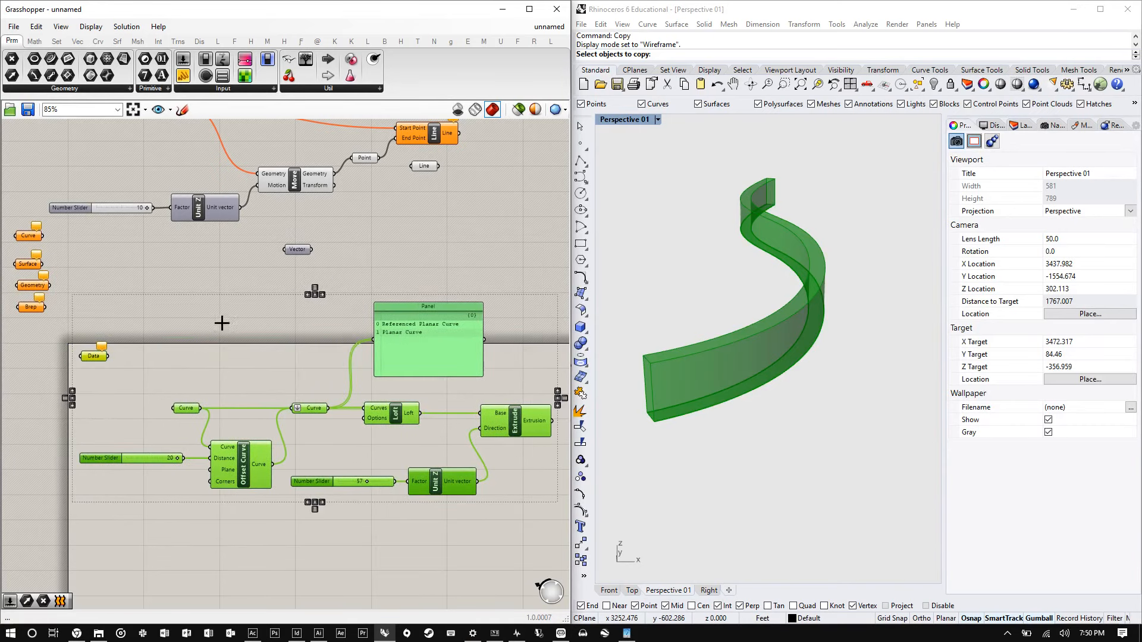
pyautogui.click(224, 324)
pyautogui.moveTo(95, 355); pyautogui.dragTo(85, 299)
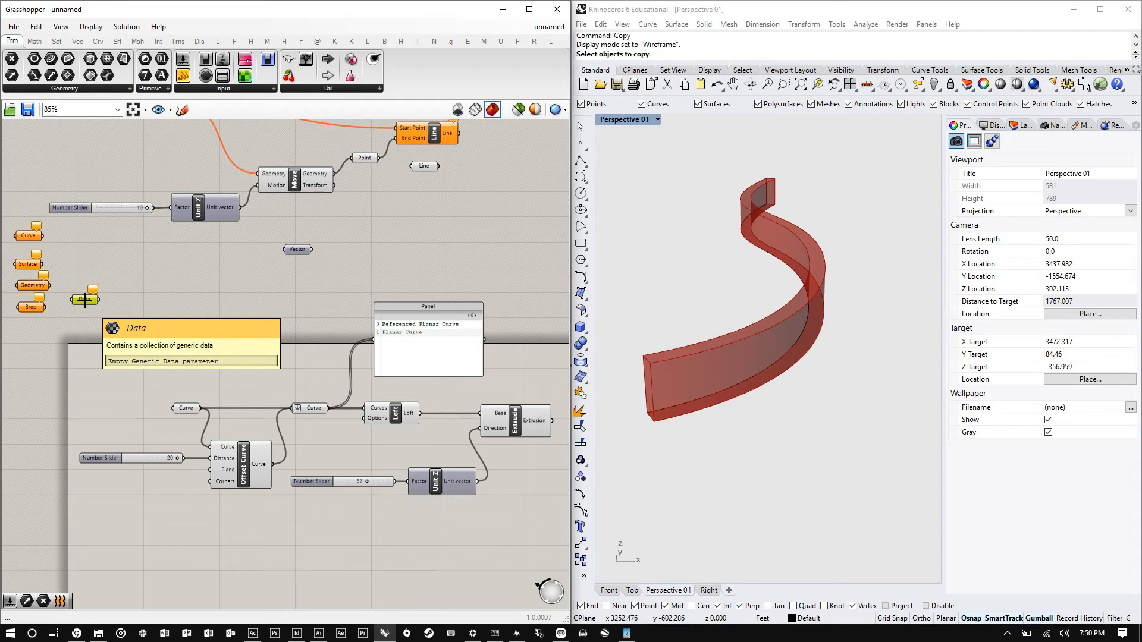
pyautogui.moveTo(477, 481); pyautogui.dragTo(399, 407)
pyautogui.click(394, 413)
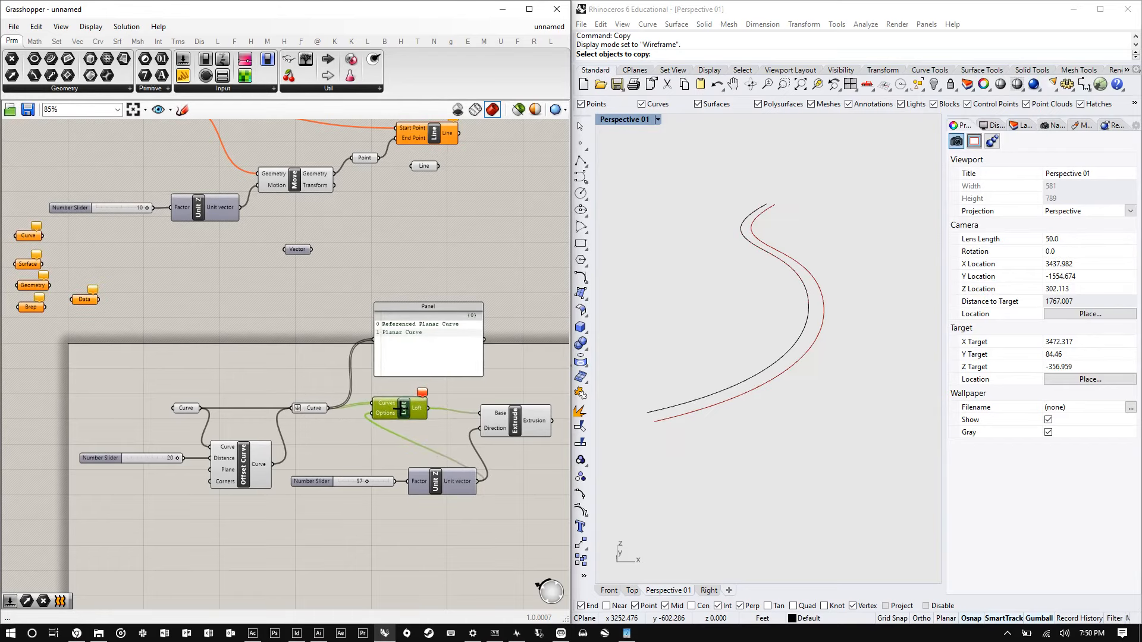
pyautogui.click(415, 422)
pyautogui.scroll(4, 415, 422)
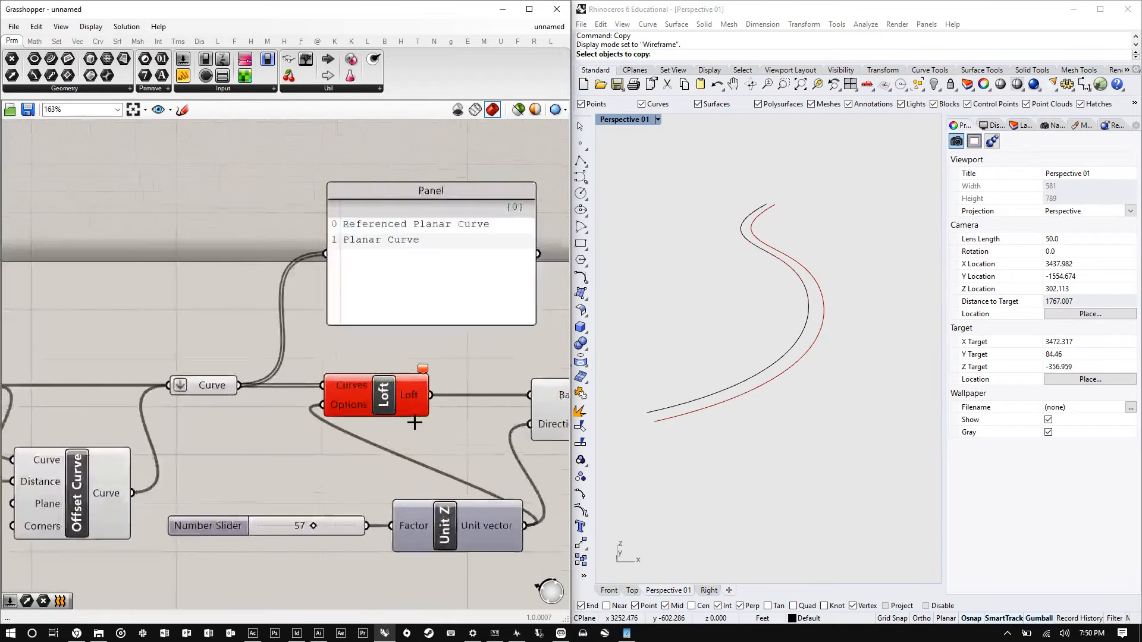
pyautogui.scroll(4, 414, 422)
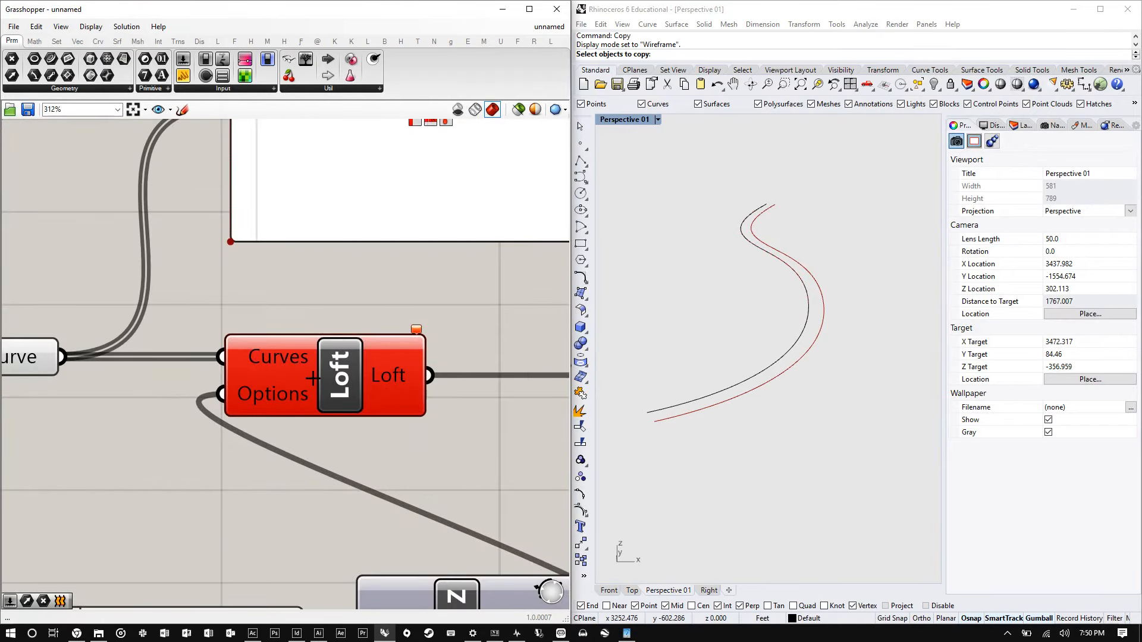
pyautogui.scroll(-2, 297, 376)
pyautogui.scroll(2, 241, 368)
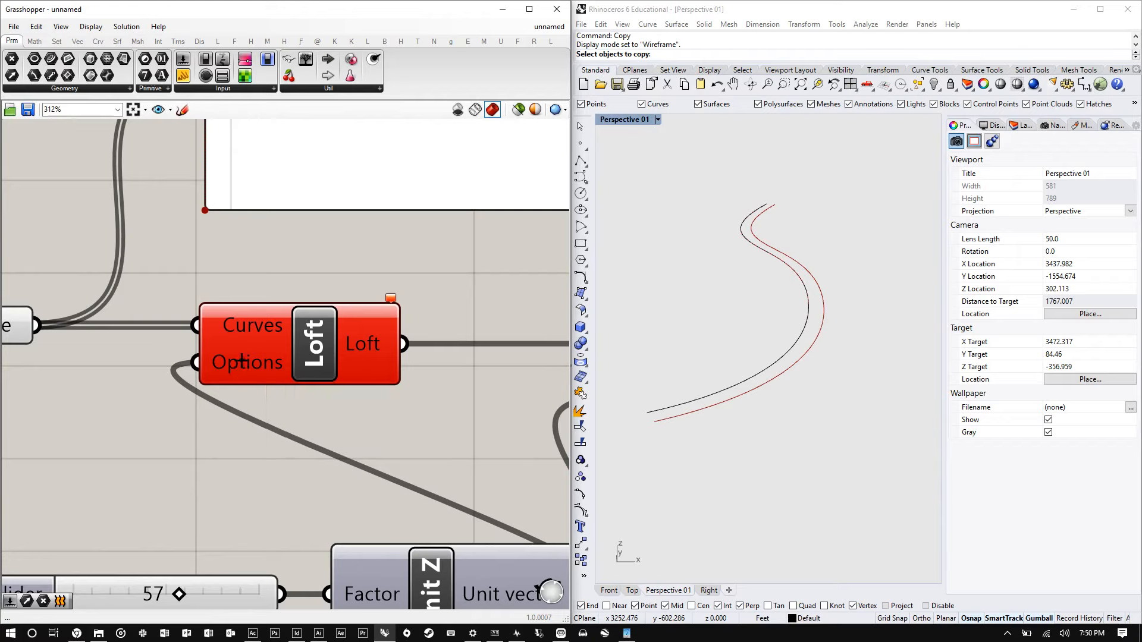
pyautogui.rightClick(235, 367)
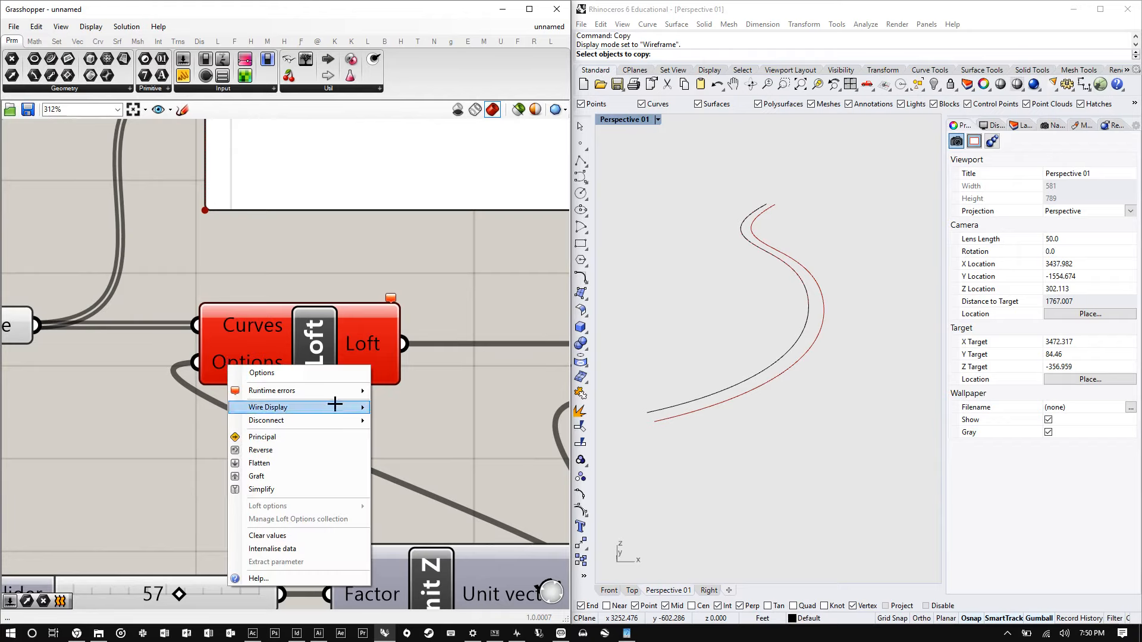
pyautogui.moveTo(322, 421)
pyautogui.click(413, 421)
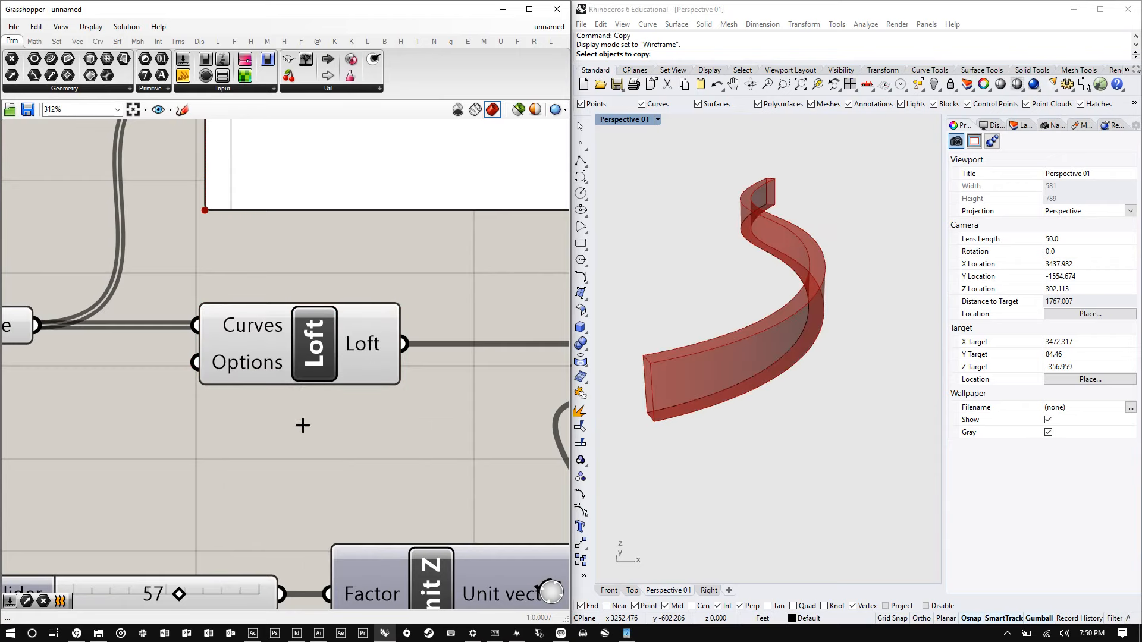
pyautogui.scroll(-3, 303, 426)
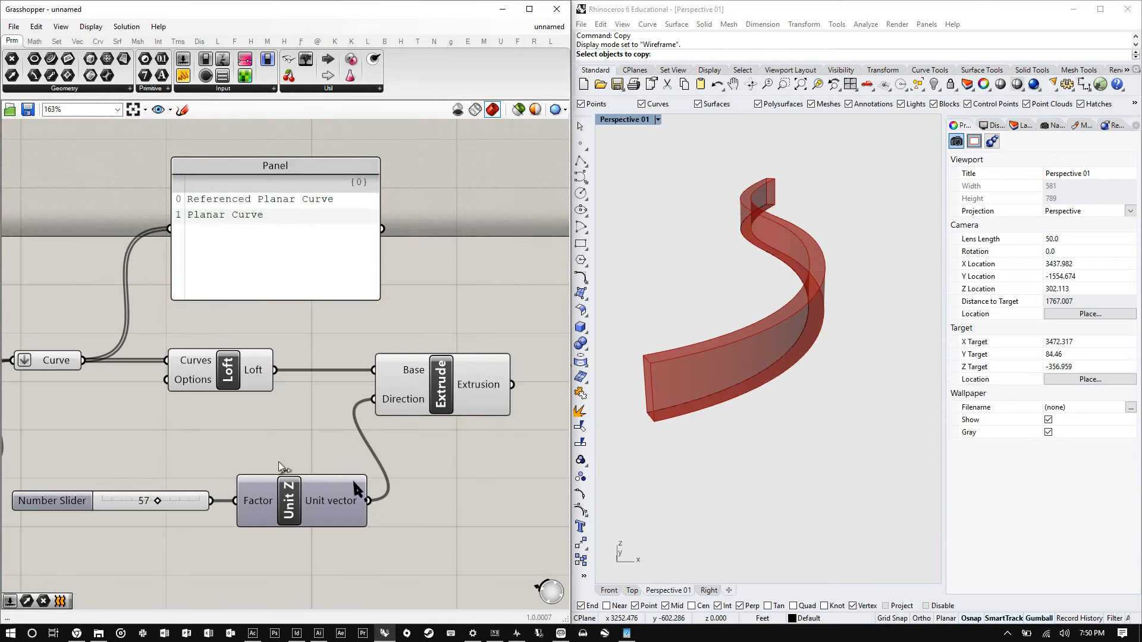
pyautogui.hotkey('ctrl', 'z')
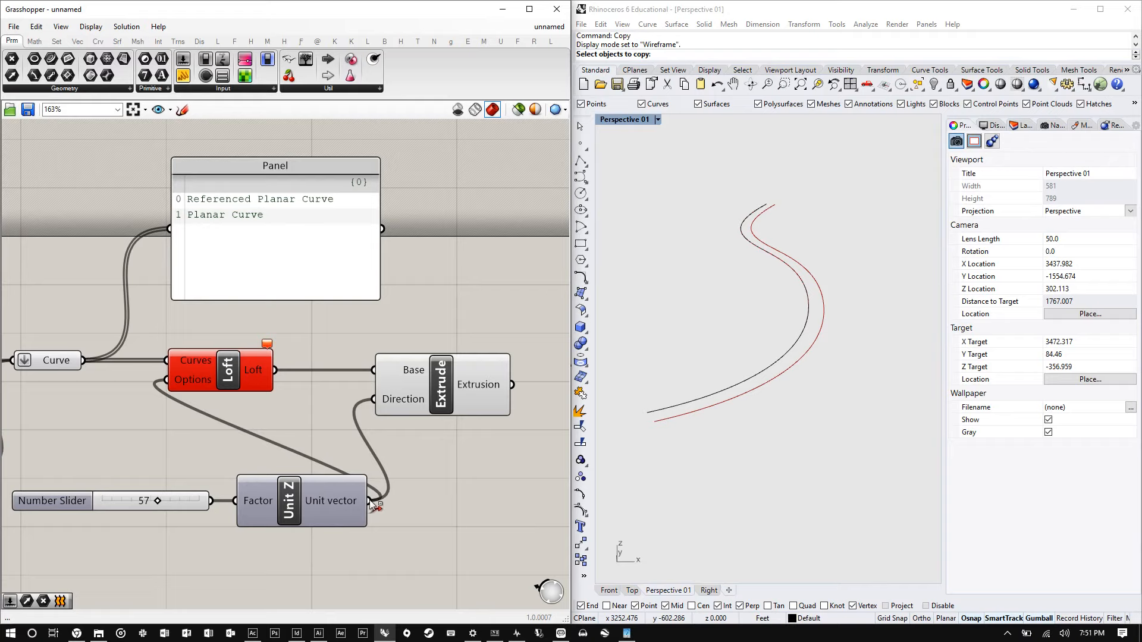
pyautogui.keyDown('ctrl'); pyautogui.moveTo(370, 503); pyautogui.dragTo(166, 379); pyautogui.keyUp('ctrl')
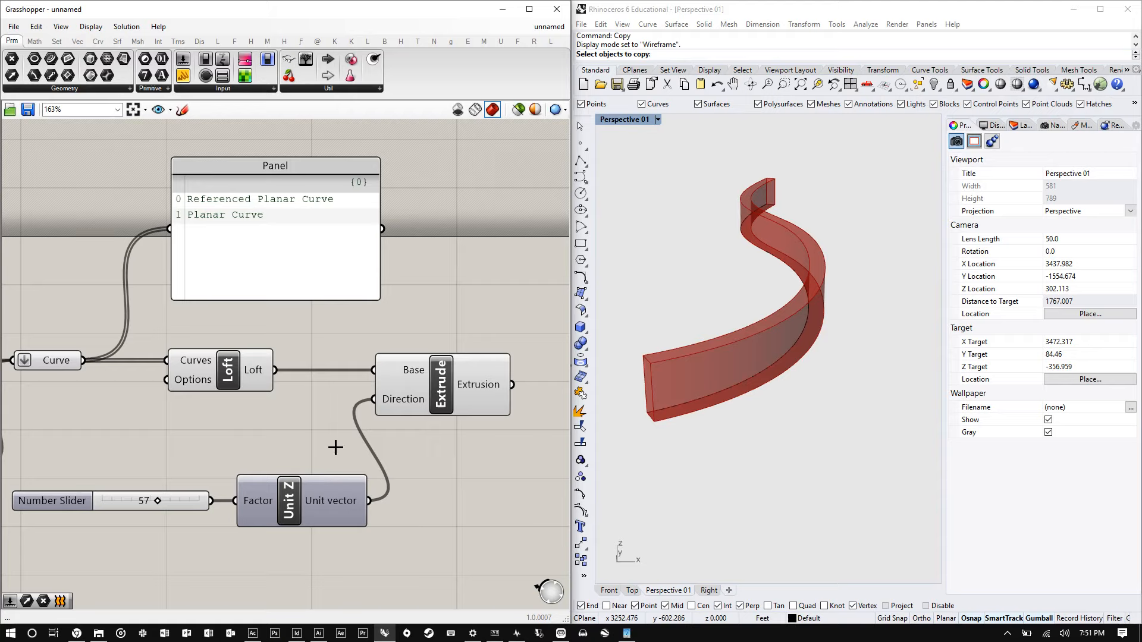
# - Turn off Flatten on the Curve parameter feeding the Loft and Panel to see the branched data
pyautogui.rightClick(30, 361)
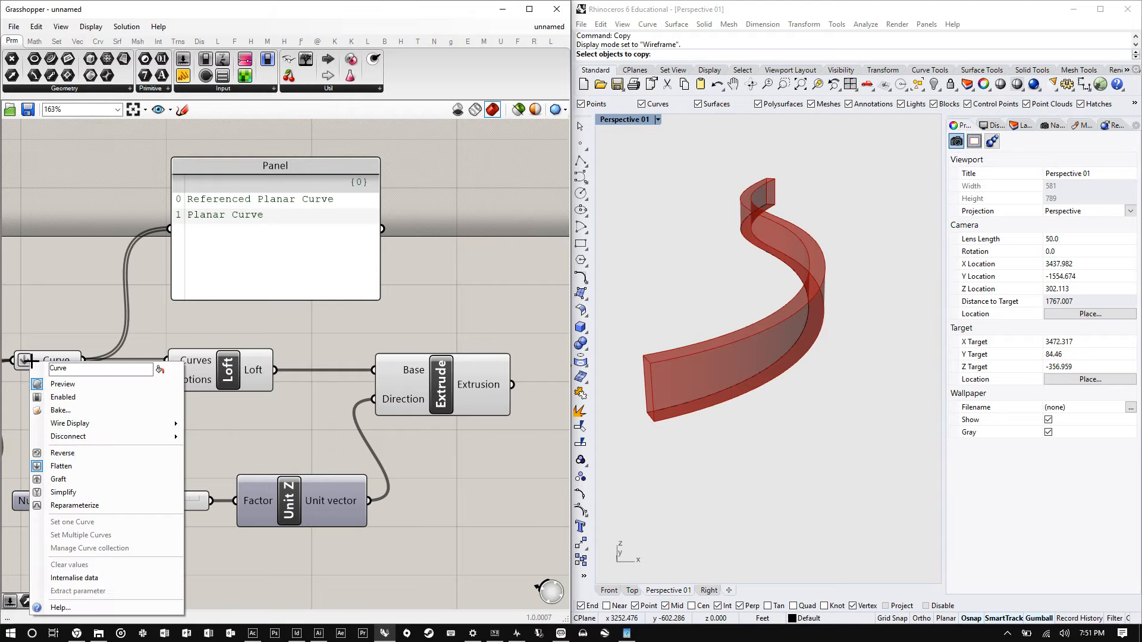
pyautogui.click(60, 466)
pyautogui.scroll(-3, 141, 388)
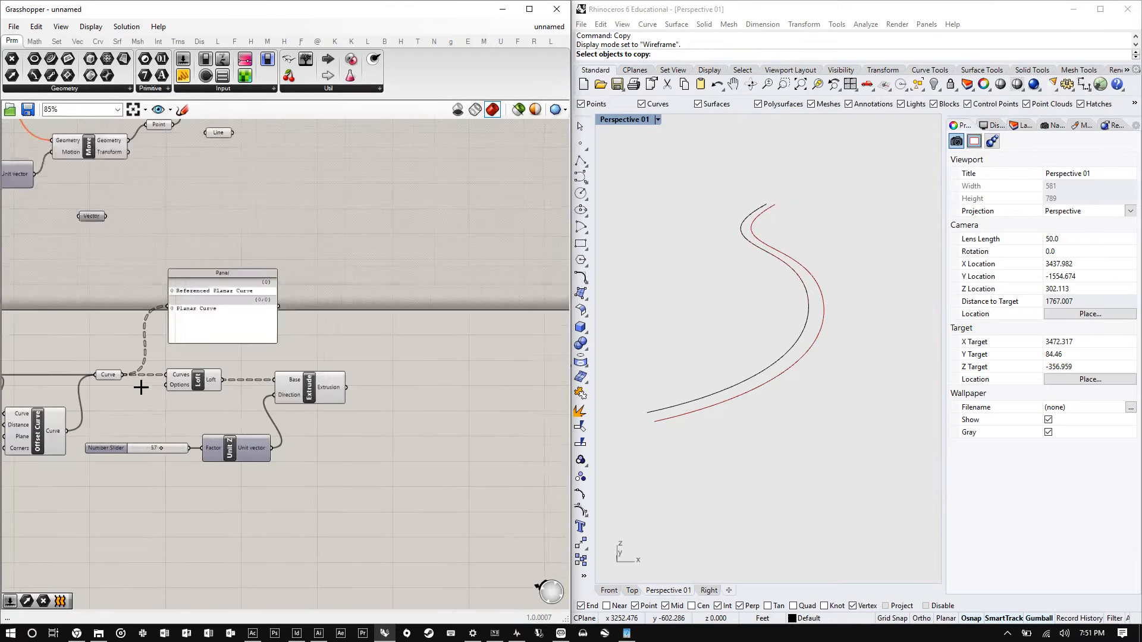
pyautogui.scroll(6, 141, 388)
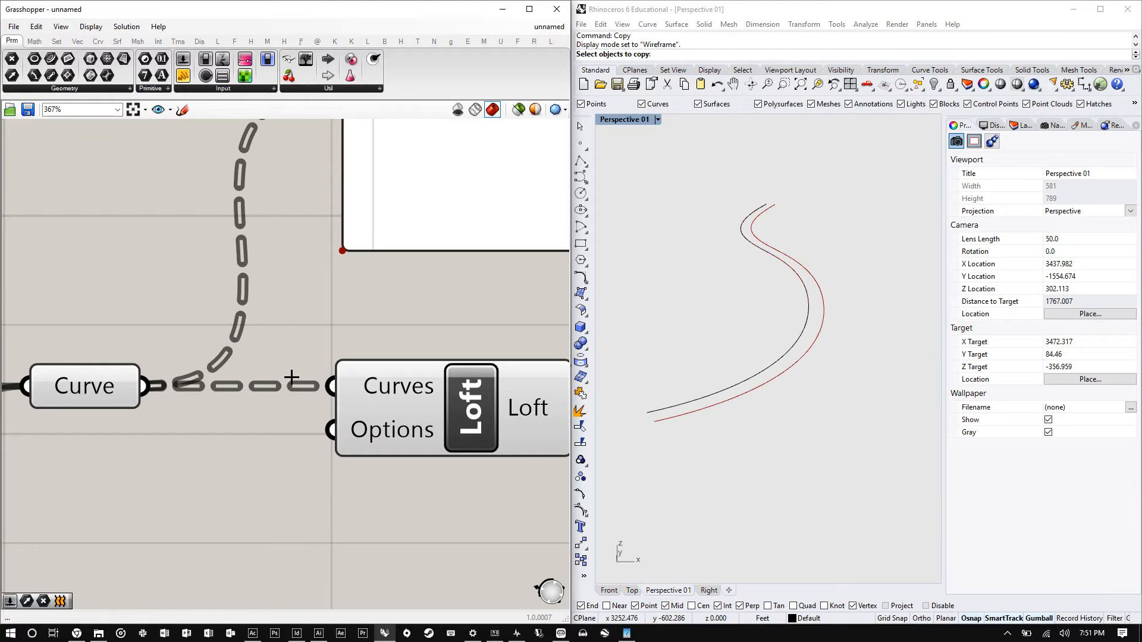
pyautogui.scroll(-3, 291, 381)
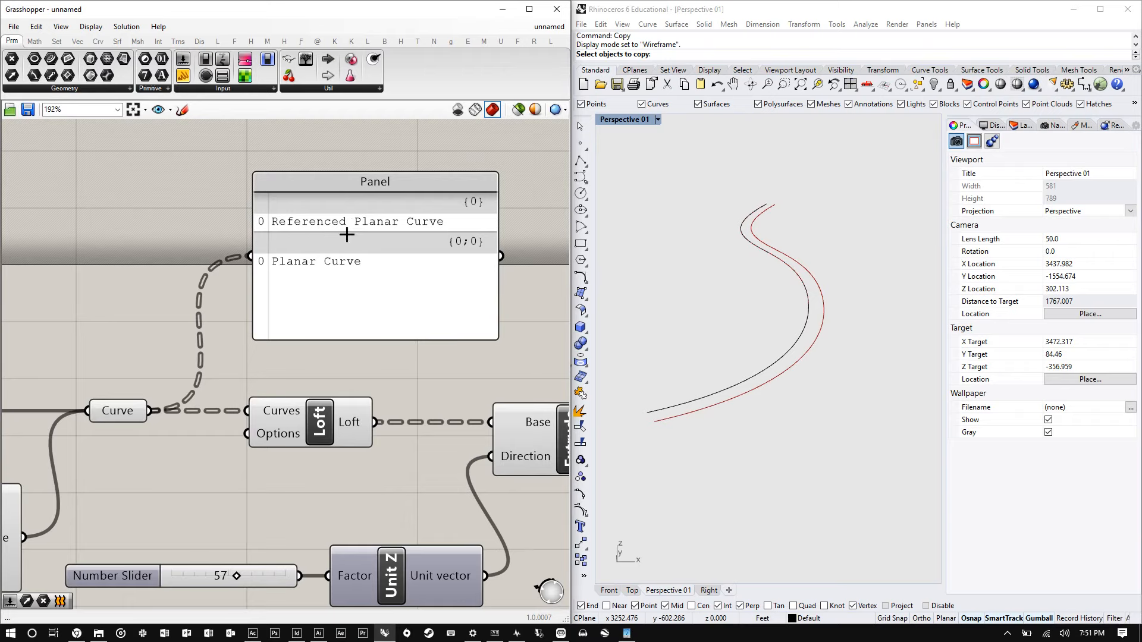
# - Re-enable Flatten on the Curve parameter so the Loft receives both curves in one list
pyautogui.rightClick(117, 411)
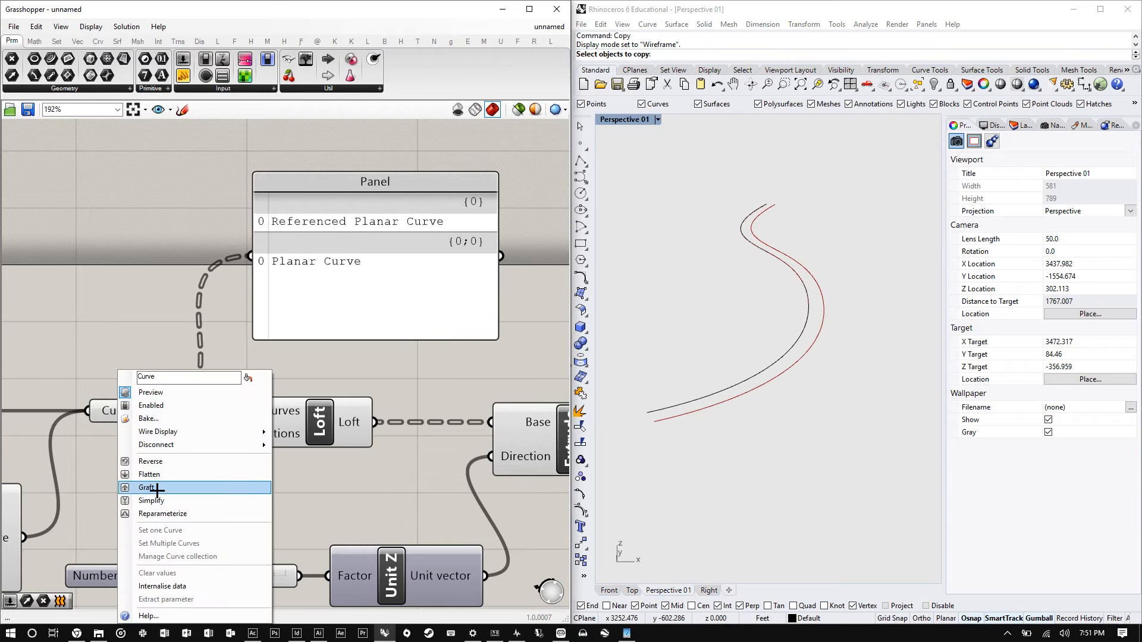
pyautogui.click(150, 474)
pyautogui.scroll(-3, 264, 395)
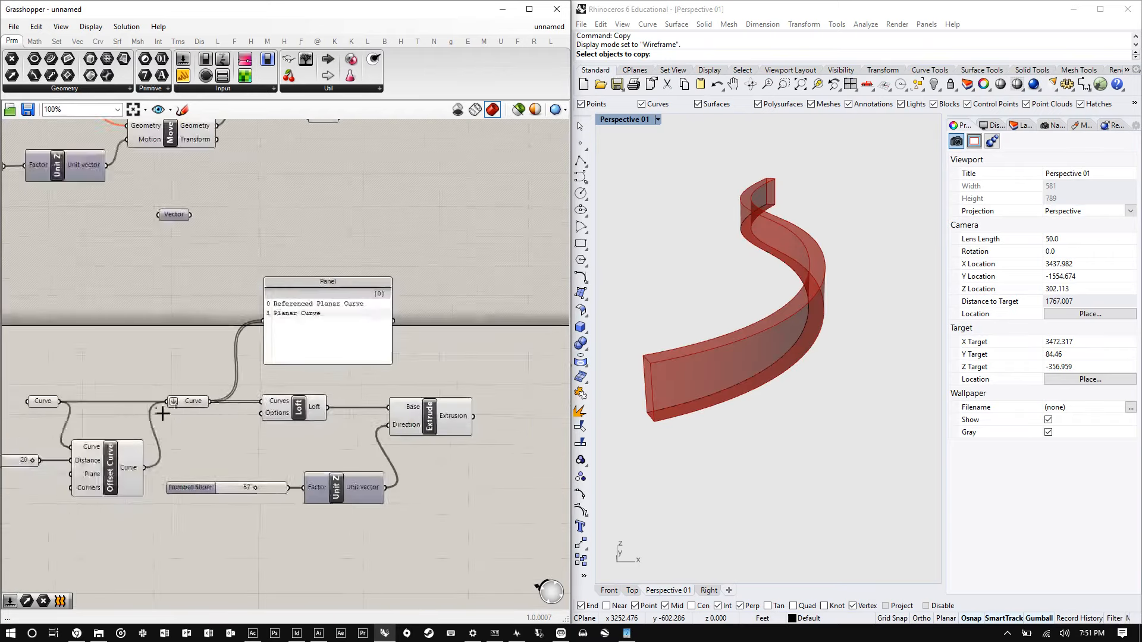
pyautogui.scroll(3, 188, 414)
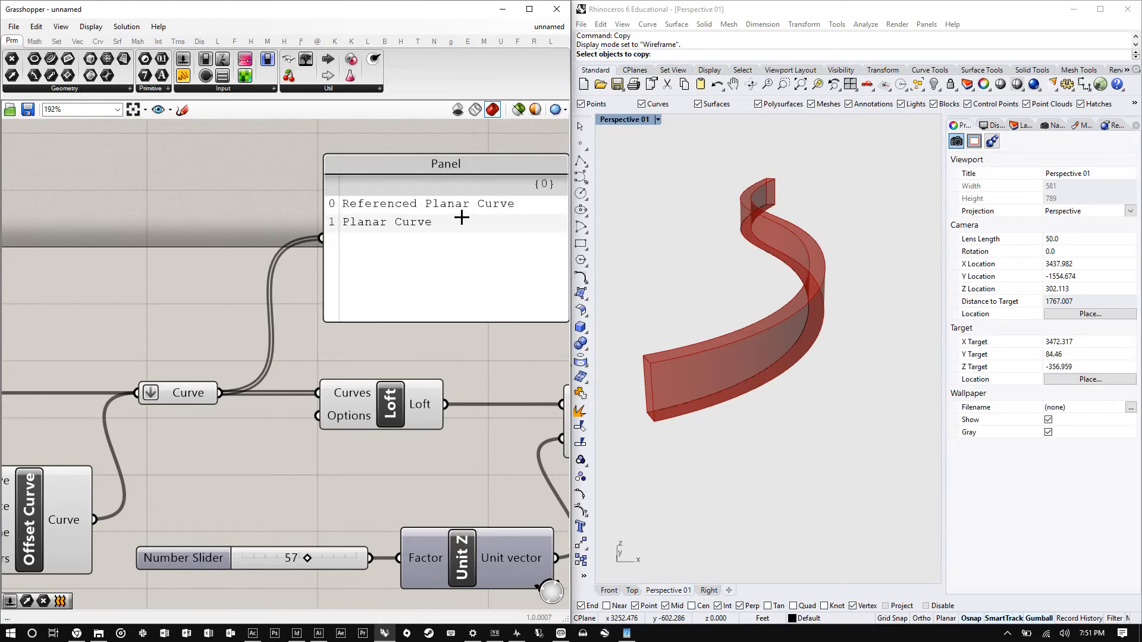
# - Select the Loft, Extrude and Unit Z components in turn and nudge the Loft into line with the Extrude
pyautogui.moveTo(269, 374); pyautogui.dragTo(232, 356, button='right')
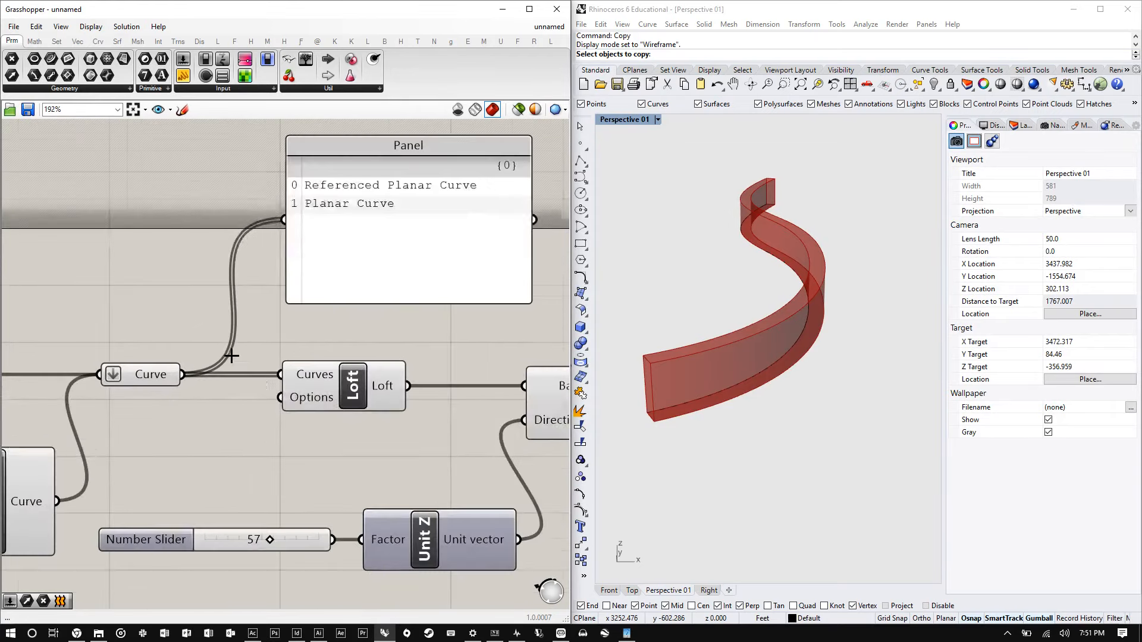
pyautogui.click(315, 385)
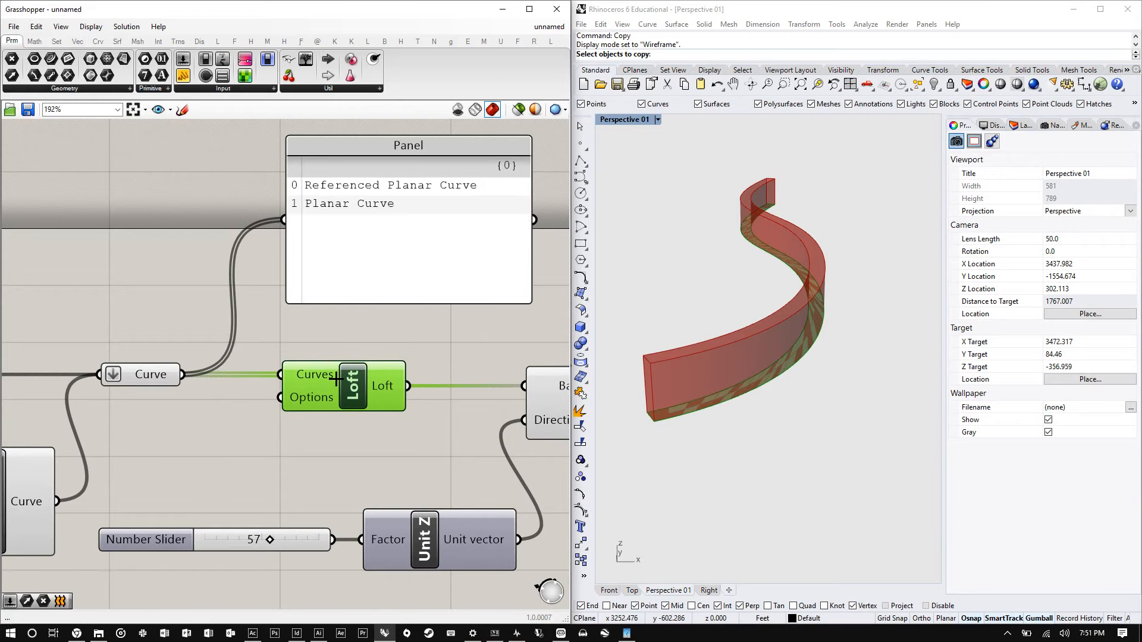
pyautogui.scroll(-2, 291, 350)
pyautogui.scroll(1, 191, 331)
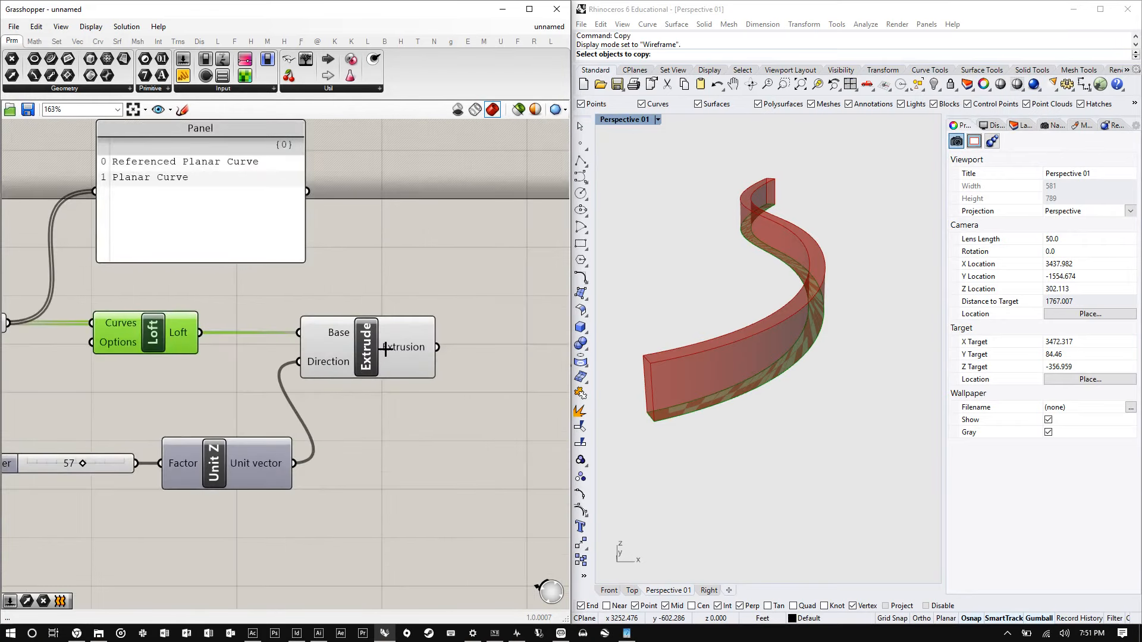
pyautogui.moveTo(369, 348); pyautogui.dragTo(375, 343)
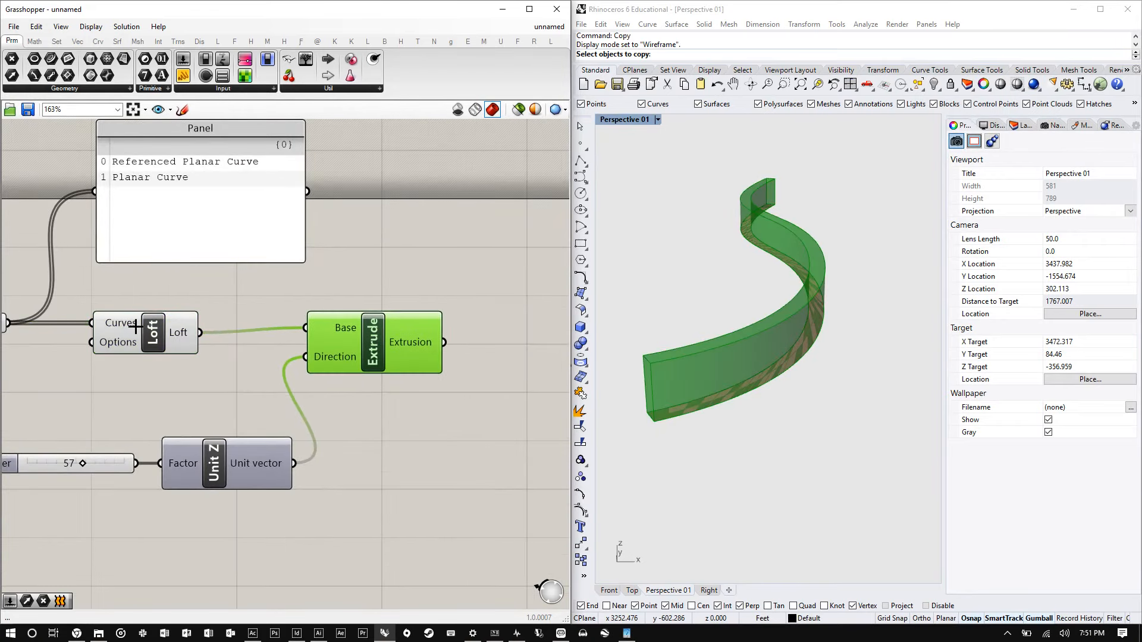
pyautogui.click(137, 331)
pyautogui.moveTo(136, 332); pyautogui.dragTo(138, 327)
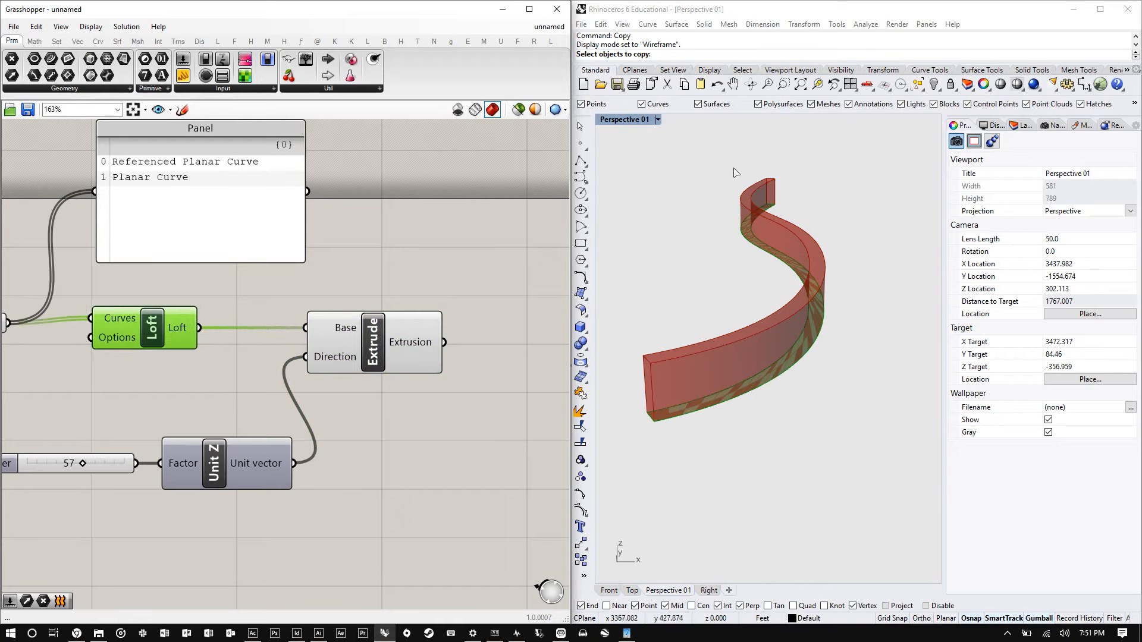
pyautogui.moveTo(377, 339)
pyautogui.mouseDown()
pyautogui.moveTo(376, 366)
pyautogui.moveTo(383, 339)
pyautogui.mouseUp()
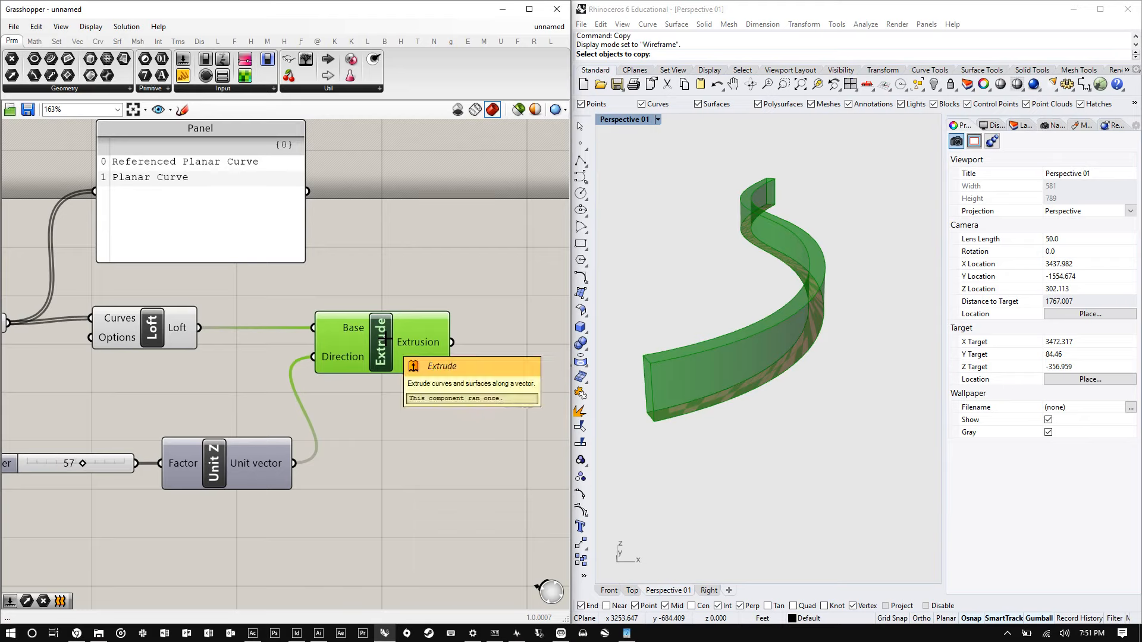
pyautogui.moveTo(139, 331); pyautogui.dragTo(177, 328)
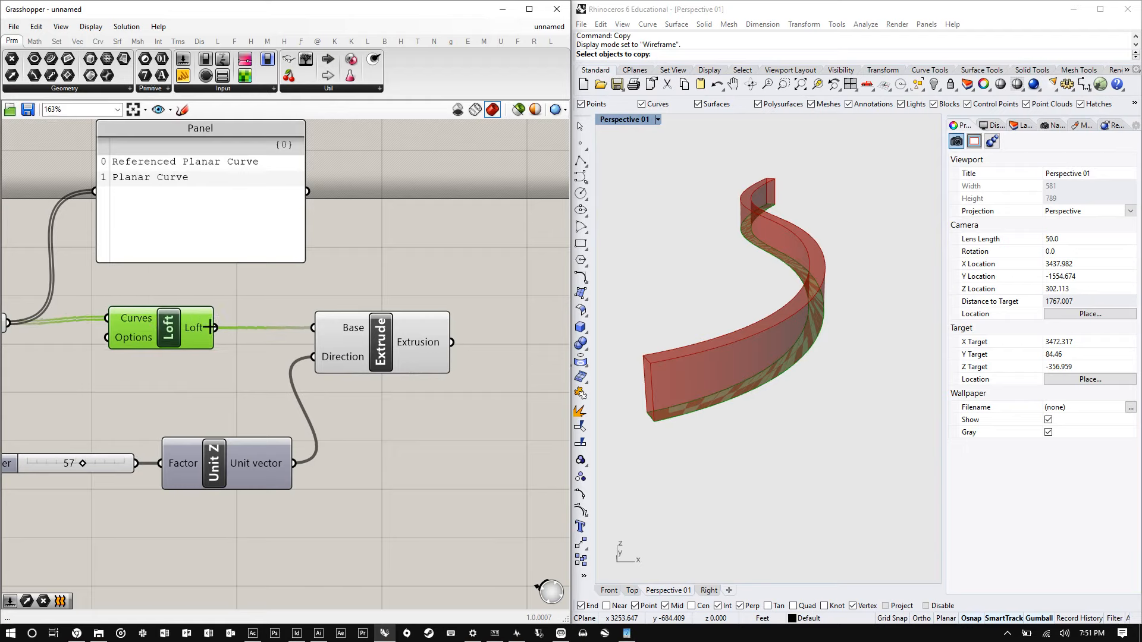
pyautogui.moveTo(394, 334); pyautogui.dragTo(399, 333)
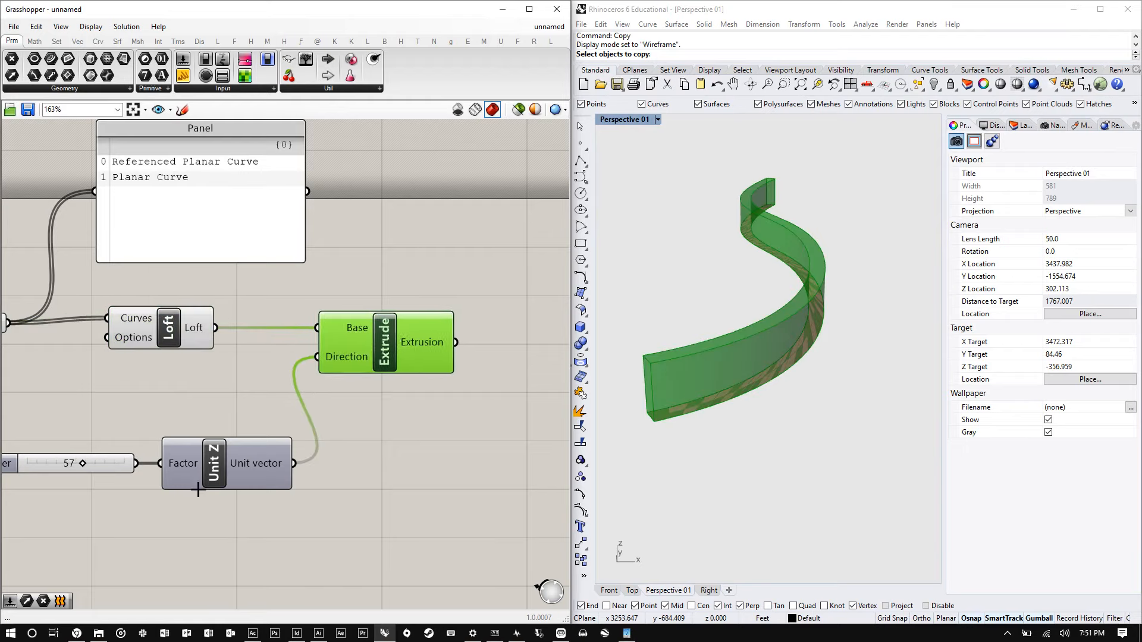
pyautogui.moveTo(220, 460); pyautogui.dragTo(217, 460)
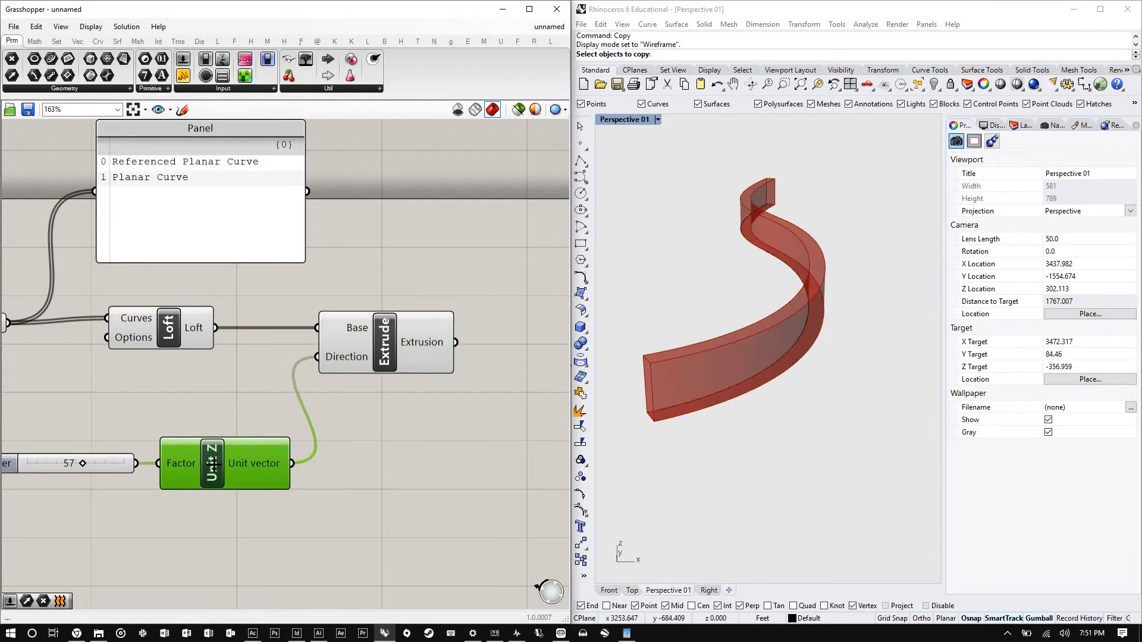
pyautogui.click(386, 333)
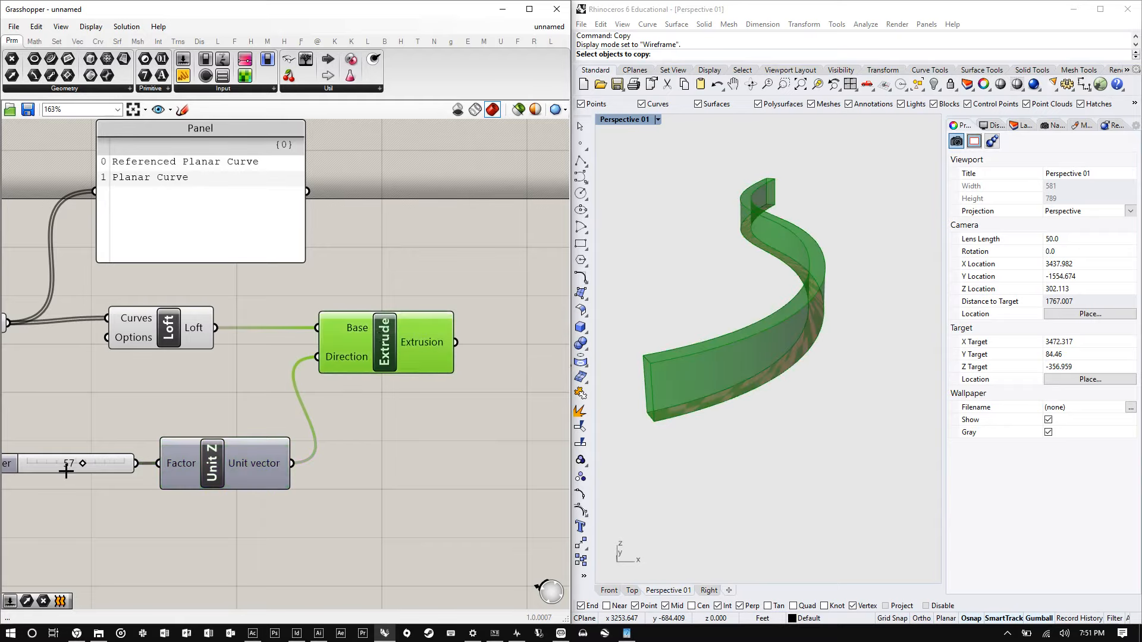
# - Set the Unit Z factor slider to 70 and inspect the taller extrusion in the Rhino viewport
pyautogui.moveTo(70, 464); pyautogui.dragTo(96, 459)
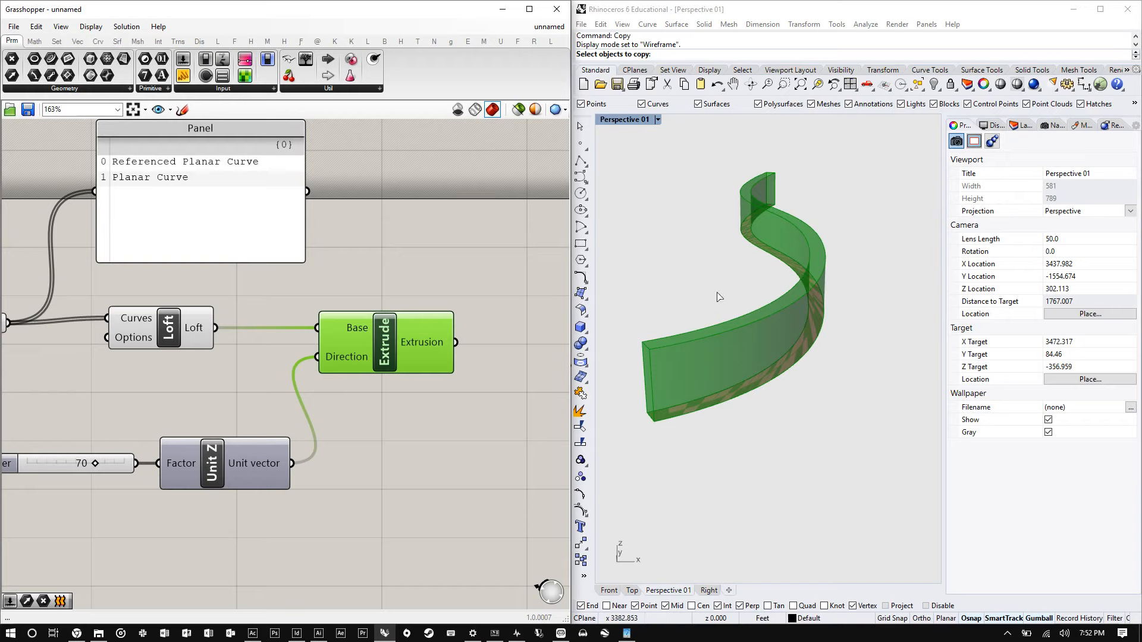
pyautogui.moveTo(719, 297); pyautogui.dragTo(784, 283, button='right')
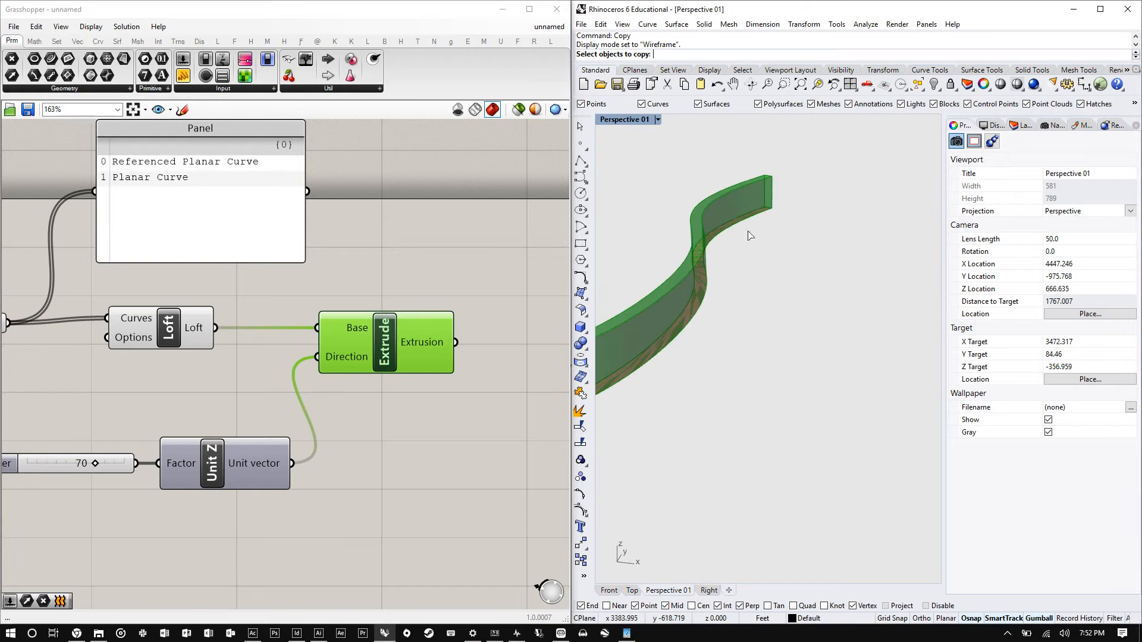
pyautogui.scroll(-6, 749, 234)
pyautogui.moveTo(750, 234); pyautogui.dragTo(803, 209, button='right')
pyautogui.scroll(5, 809, 207)
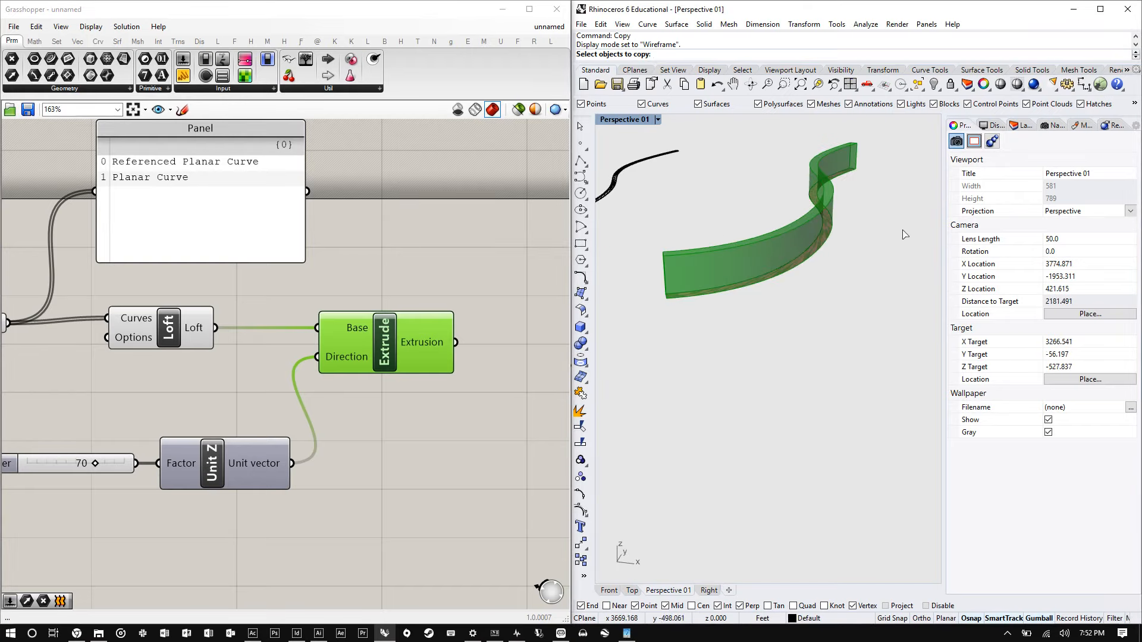
# - Nudge the Extrude component slightly to the right on the canvas
pyautogui.scroll(2, 717, 257)
pyautogui.moveTo(716, 257); pyautogui.dragTo(771, 344, button='right')
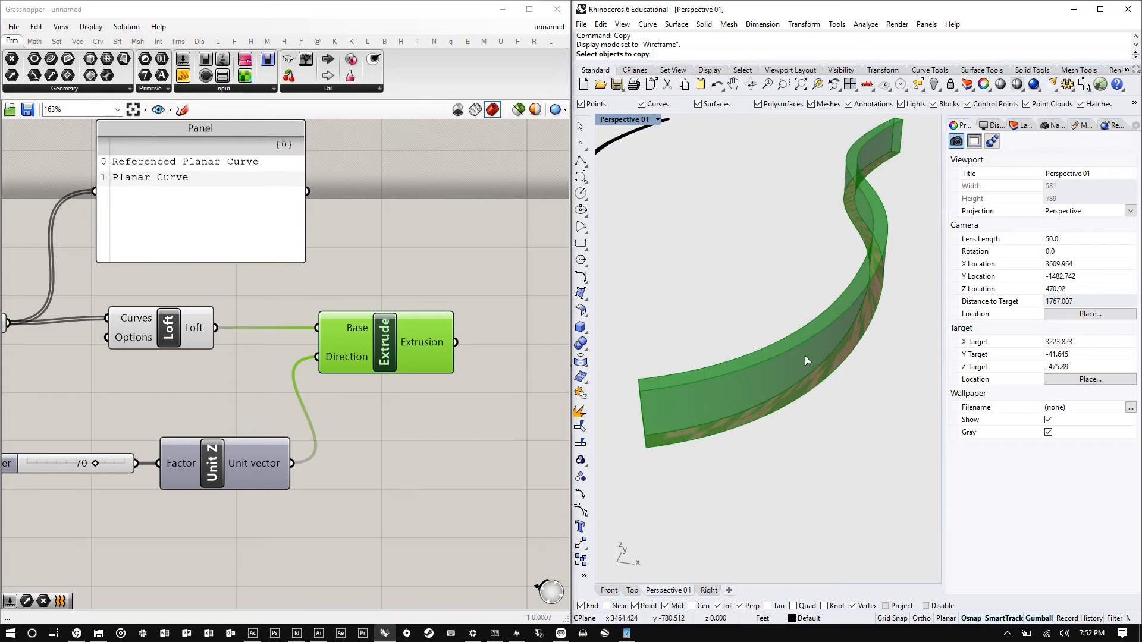
pyautogui.moveTo(749, 382); pyautogui.dragTo(723, 393, button='right')
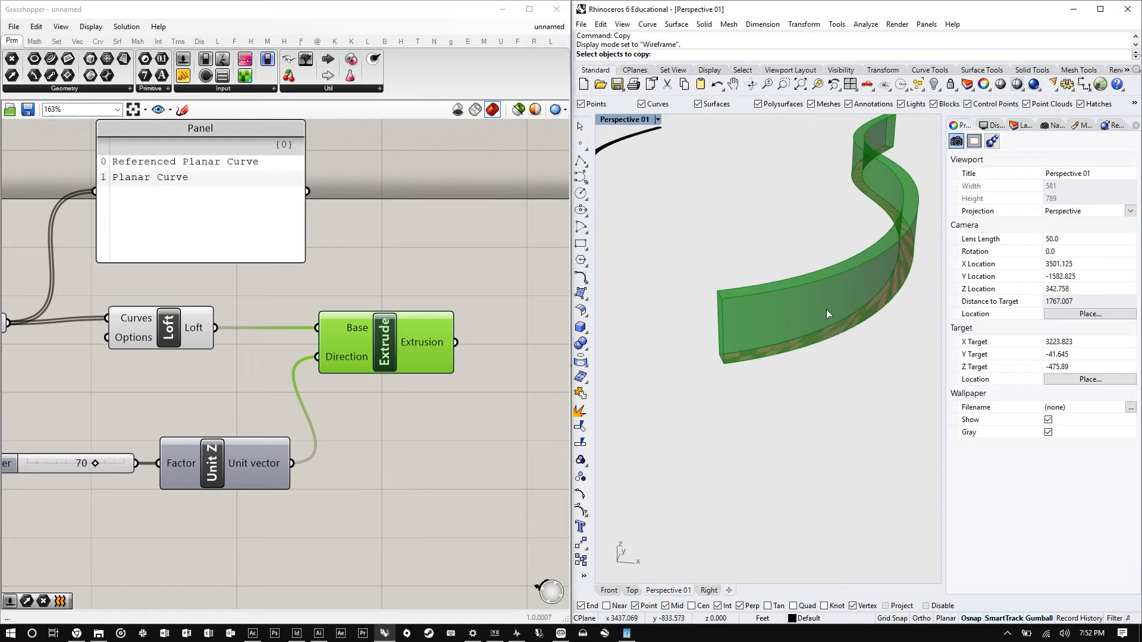
pyautogui.moveTo(401, 348); pyautogui.dragTo(408, 348)
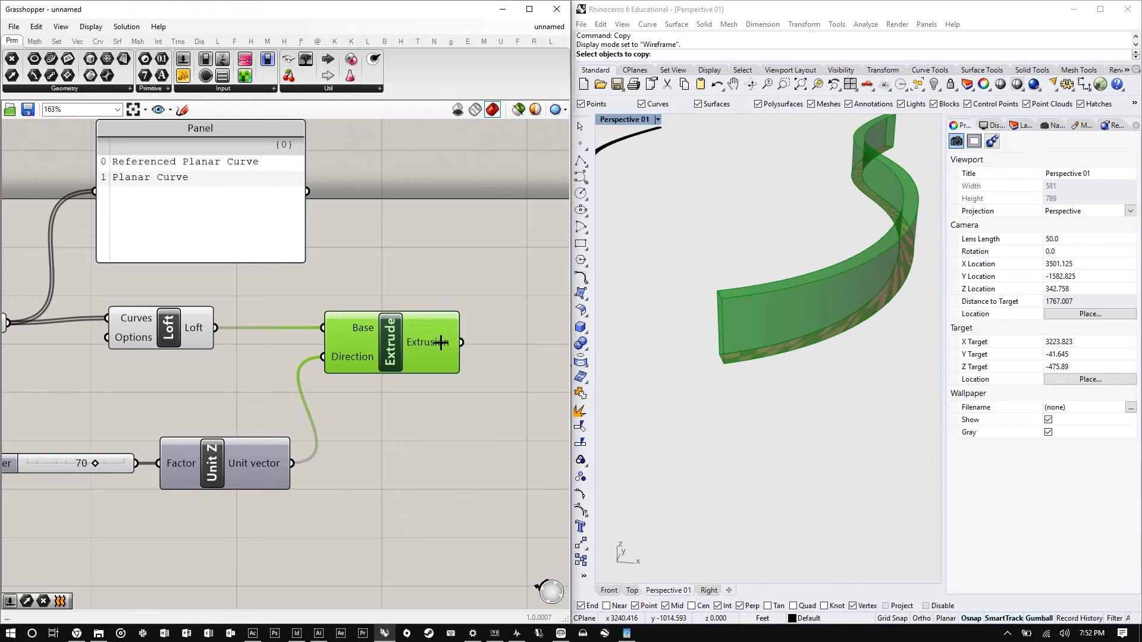
# - Add a Deconstruct Brep component to the right of the Extrude component
pyautogui.scroll(-2, 410, 354)
pyautogui.scroll(5, 399, 348)
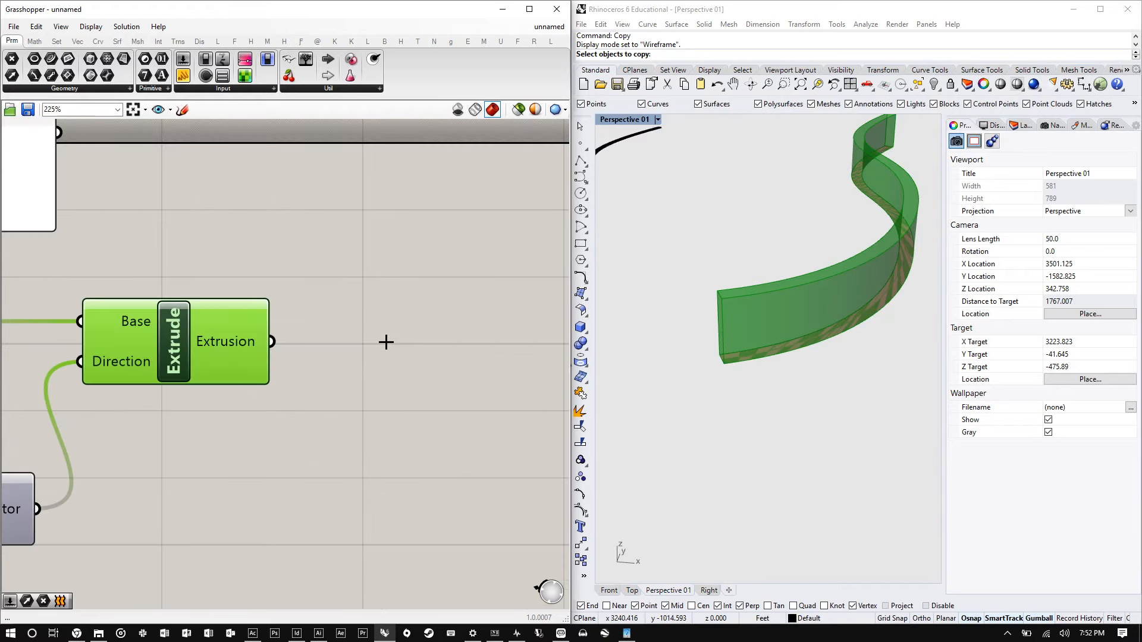
pyautogui.doubleClick(386, 342)
pyautogui.write('e')
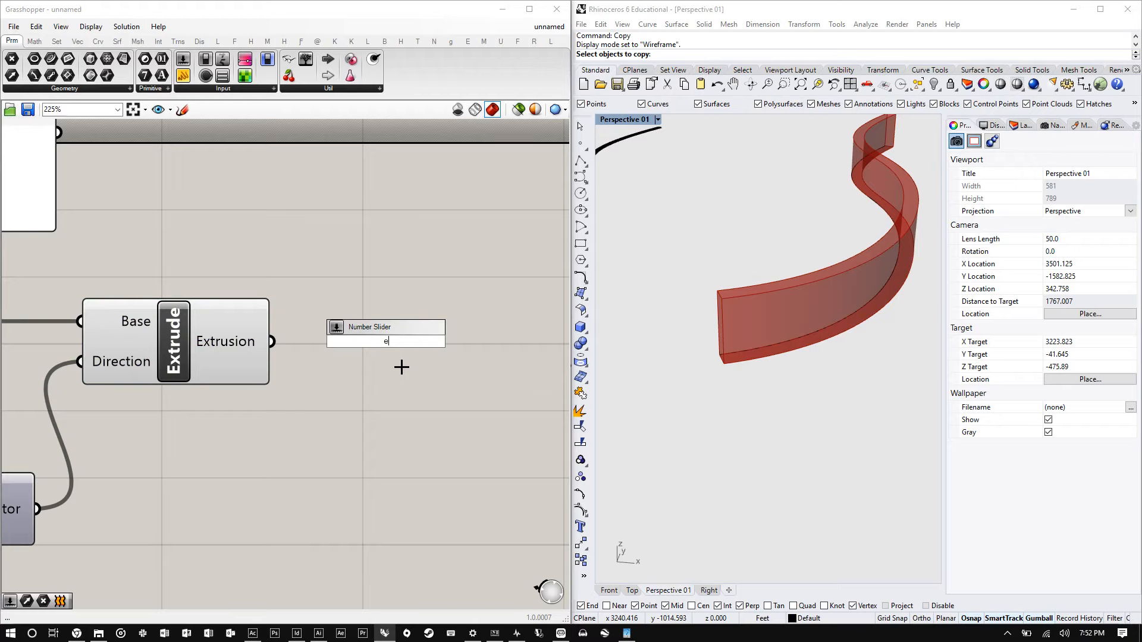
pyautogui.press('BackSpace')
pyautogui.write('decon')
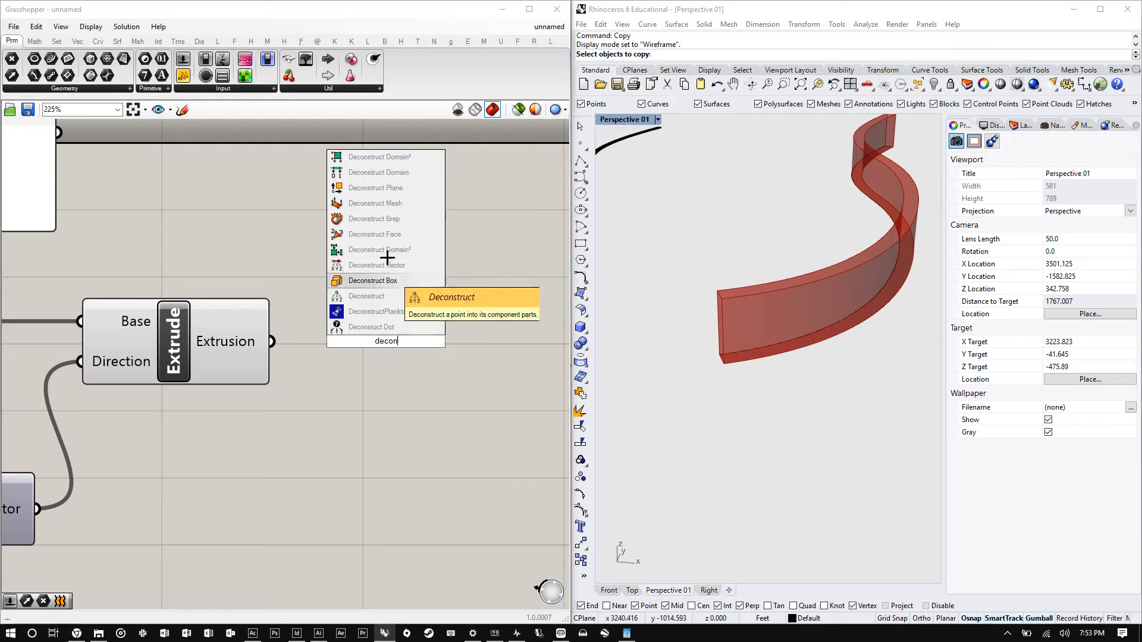
pyautogui.click(410, 218)
pyautogui.scroll(2, 307, 351)
pyautogui.moveTo(306, 351); pyautogui.dragTo(337, 341)
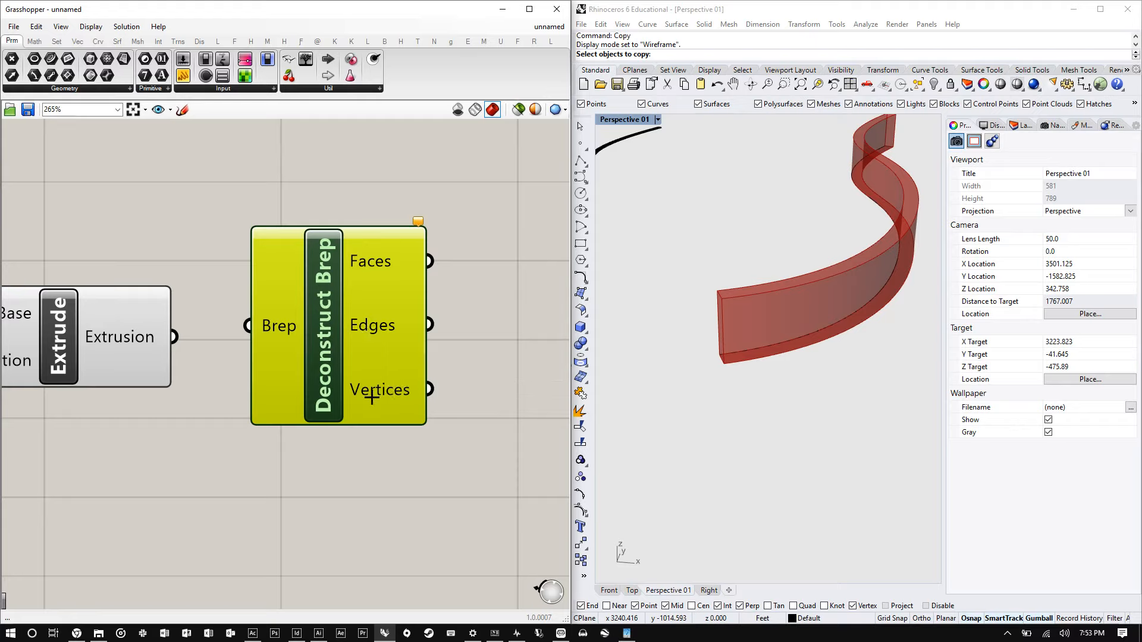
# - Connect the Extrude's Extrusion output to the Deconstruct Brep's Brep input and nudge the component down
pyautogui.moveTo(174, 337); pyautogui.dragTo(257, 326)
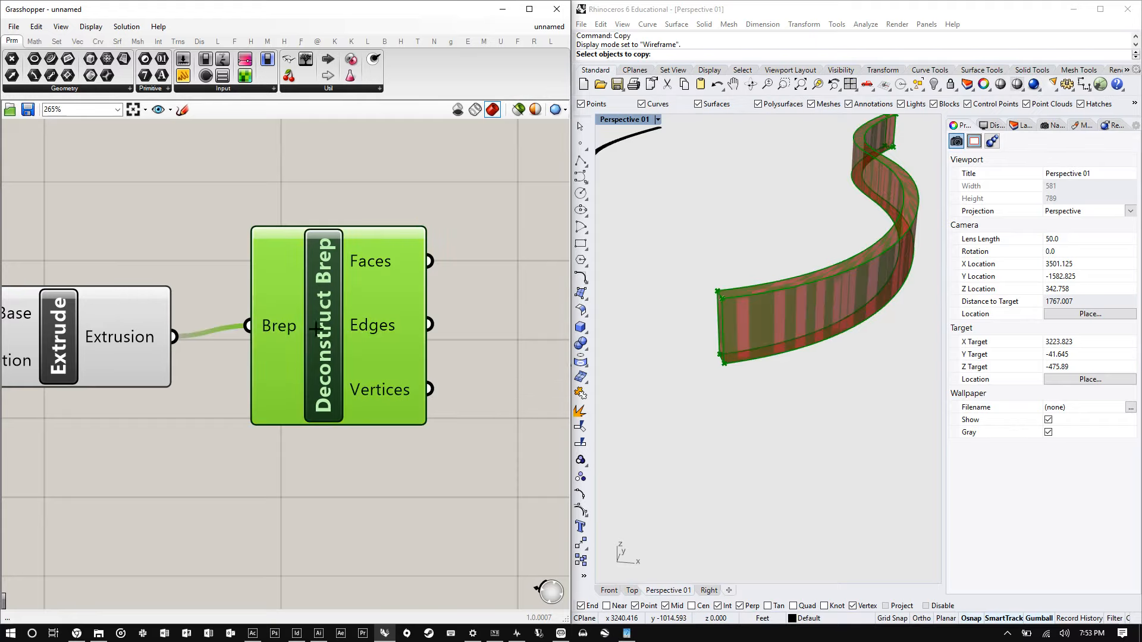
pyautogui.scroll(3, 800, 316)
pyautogui.scroll(-6, 794, 285)
pyautogui.moveTo(794, 286); pyautogui.dragTo(746, 331, button='right')
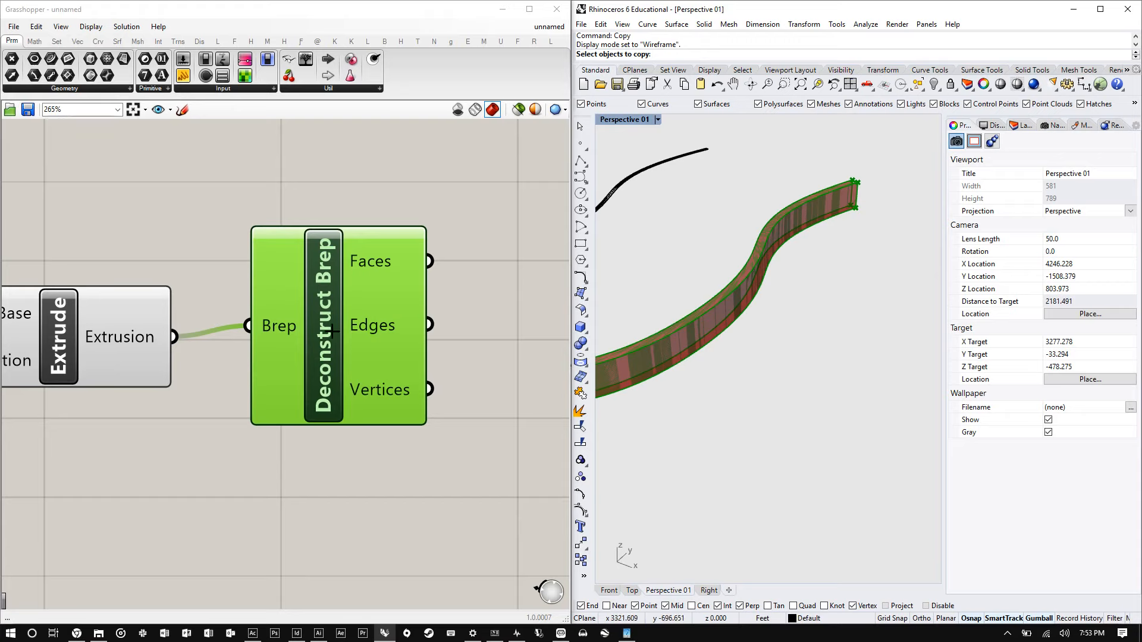
pyautogui.moveTo(333, 331); pyautogui.dragTo(333, 341)
# - Zoom and orbit around the extruded wall in the viewport to examine its edges and vertices
pyautogui.scroll(5, 864, 241)
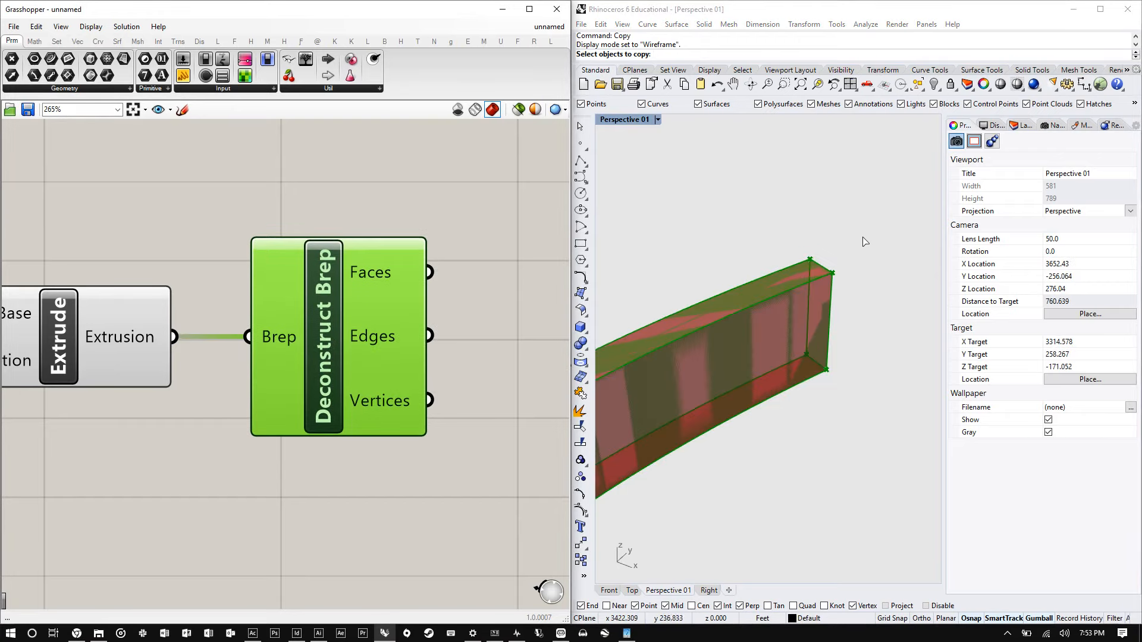
pyautogui.scroll(-8, 730, 297)
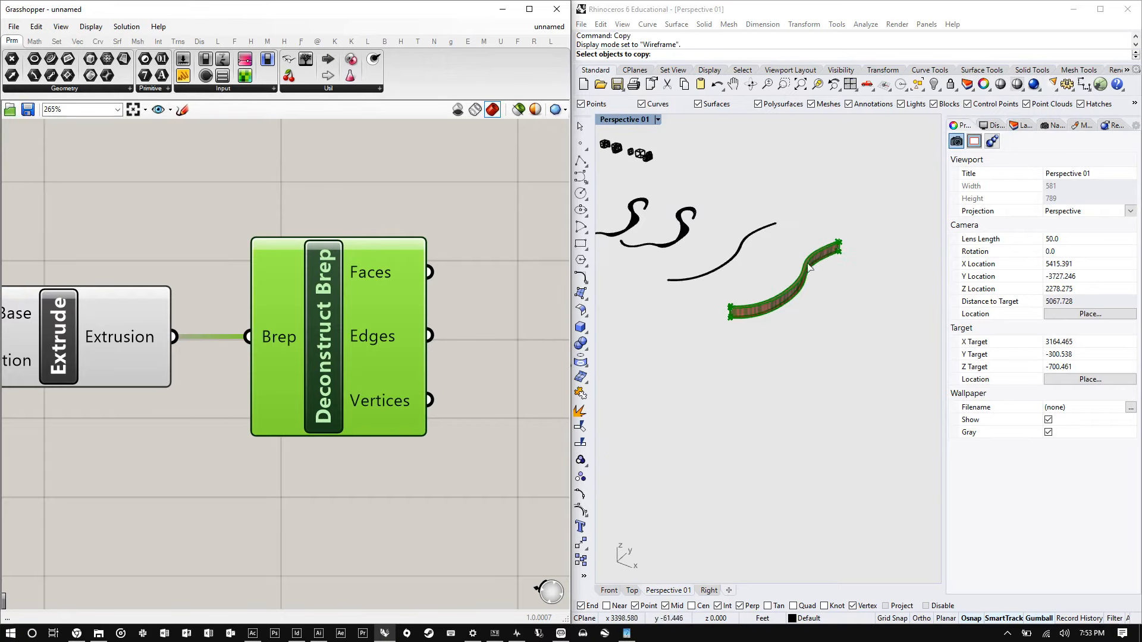
pyautogui.scroll(4, 730, 310)
pyautogui.moveTo(731, 330); pyautogui.dragTo(758, 329, button='right')
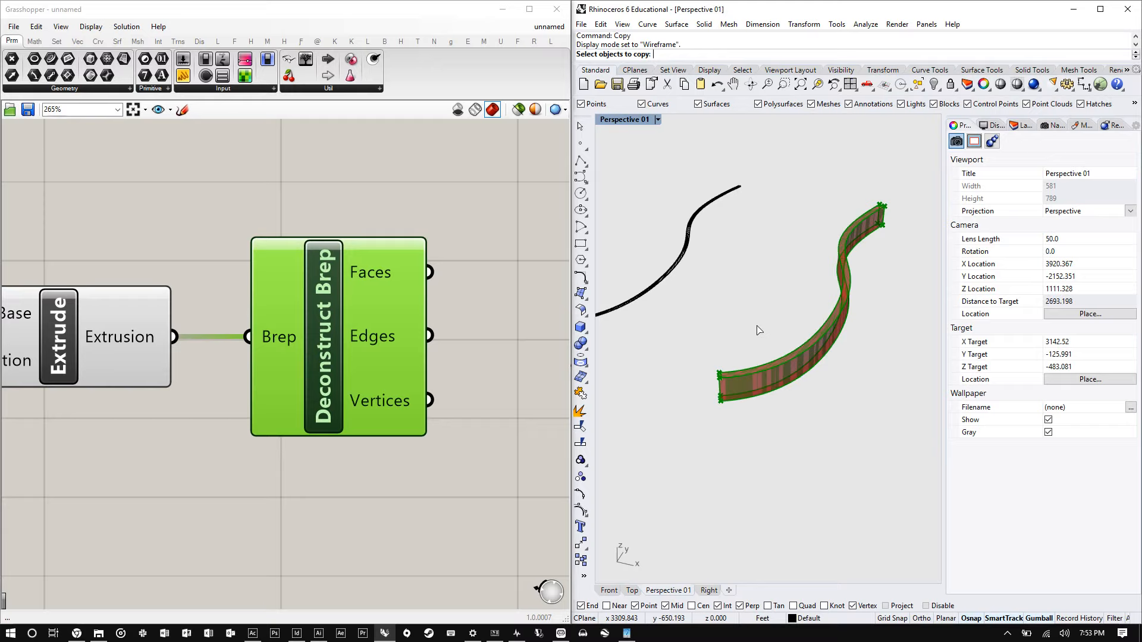
pyautogui.scroll(5, 867, 285)
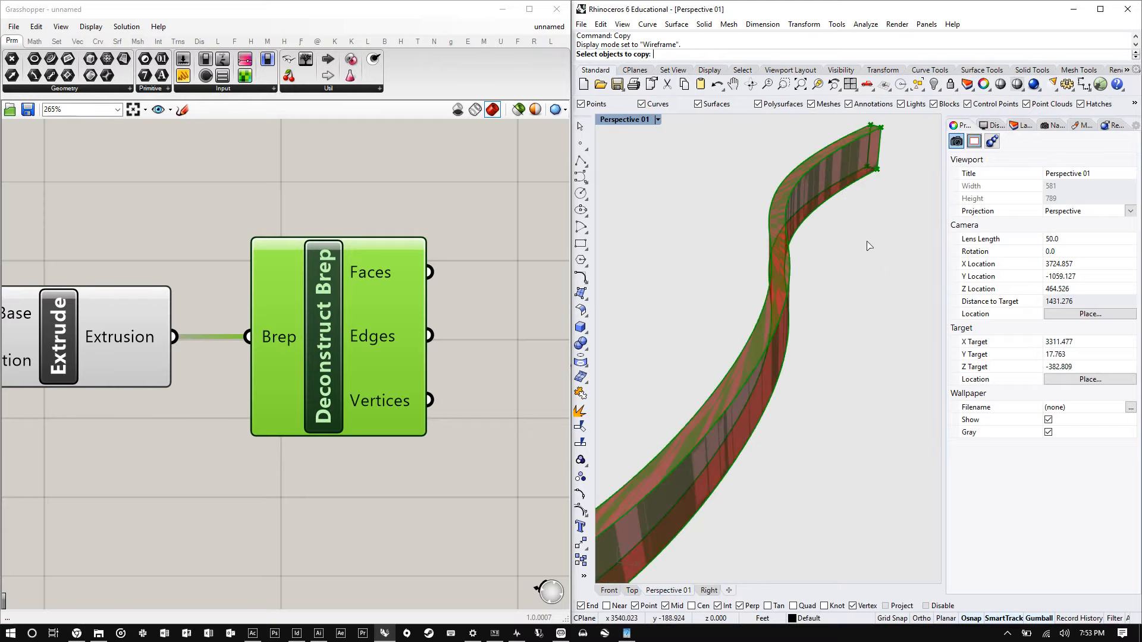
pyautogui.moveTo(775, 301); pyautogui.dragTo(748, 306, button='right')
pyautogui.scroll(5, 880, 155)
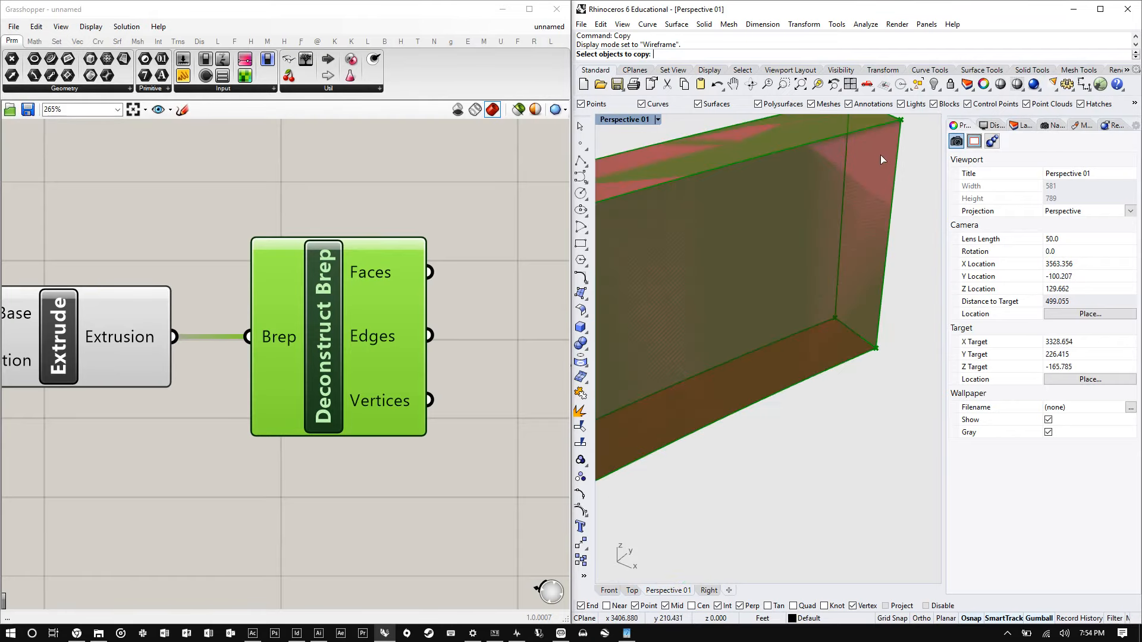
pyautogui.moveTo(880, 154); pyautogui.dragTo(842, 247, button='right')
pyautogui.scroll(-5, 774, 248)
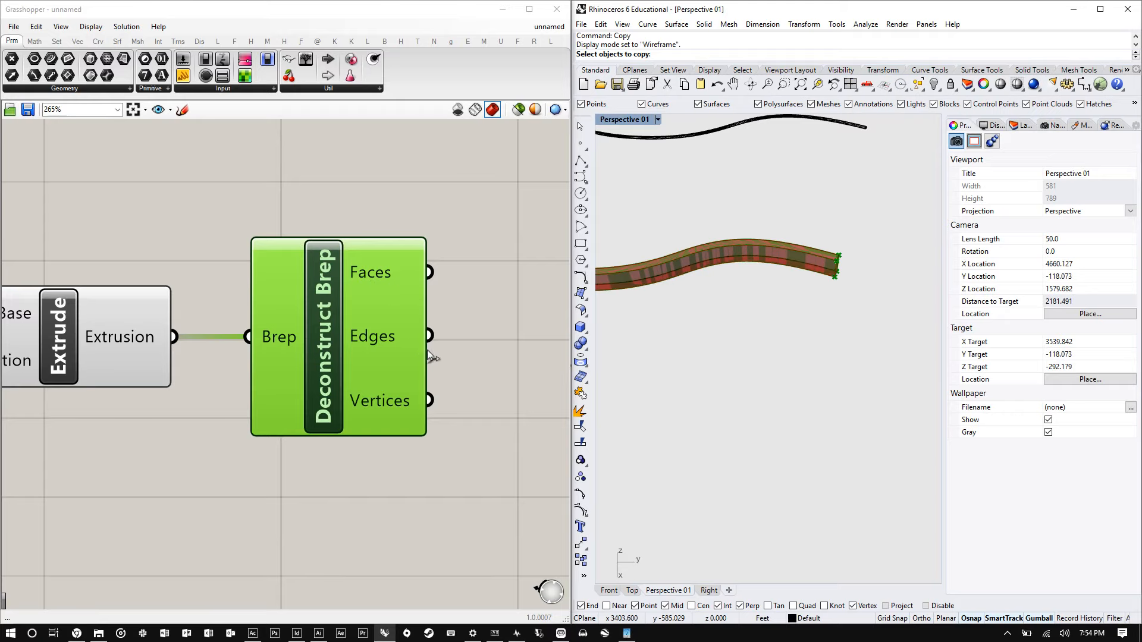
pyautogui.scroll(-3, 304, 407)
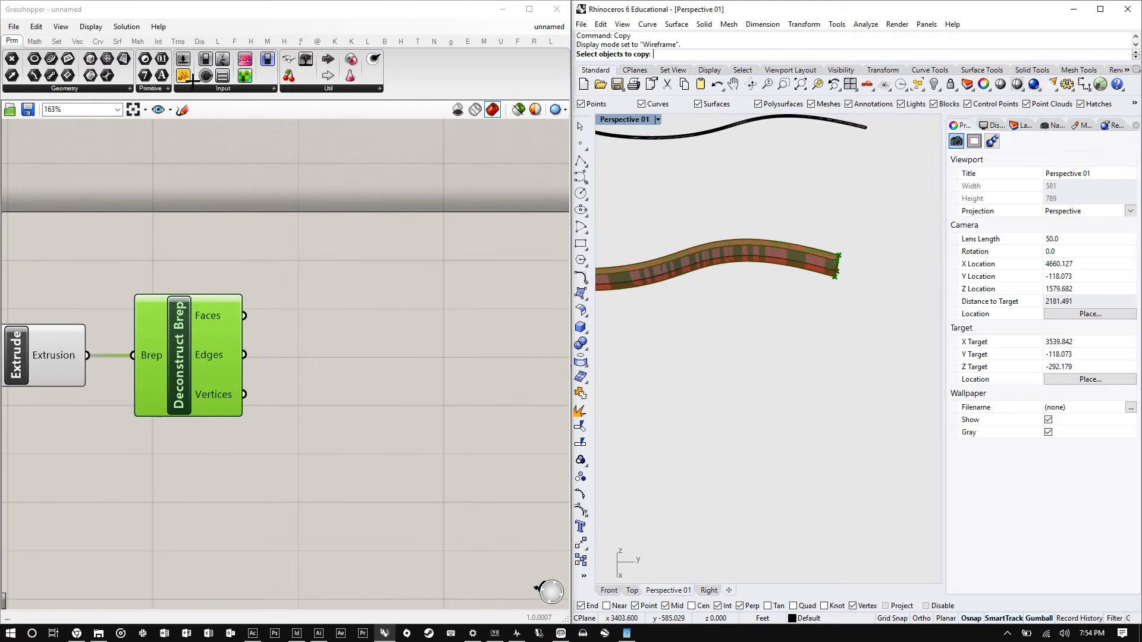
# - Add a Panel and connect the Deconstruct Brep's Faces output to it to list the faces
pyautogui.moveTo(313, 280); pyautogui.dragTo(313, 291)
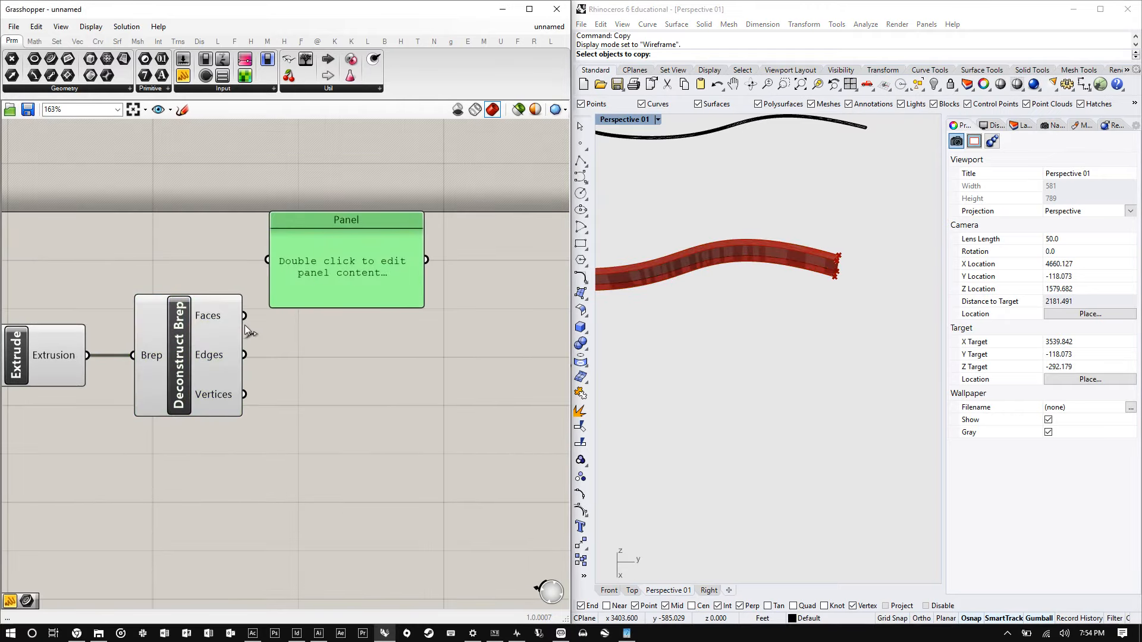
pyautogui.moveTo(243, 315); pyautogui.dragTo(271, 260)
pyautogui.moveTo(315, 273); pyautogui.dragTo(410, 282)
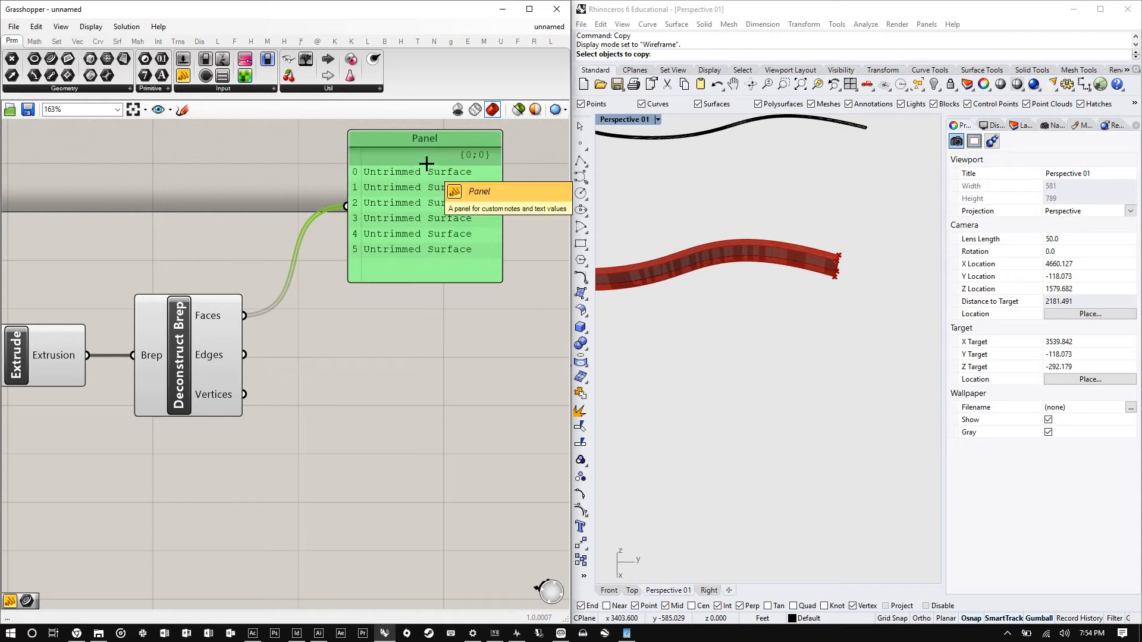
pyautogui.moveTo(727, 249); pyautogui.dragTo(720, 353, button='right')
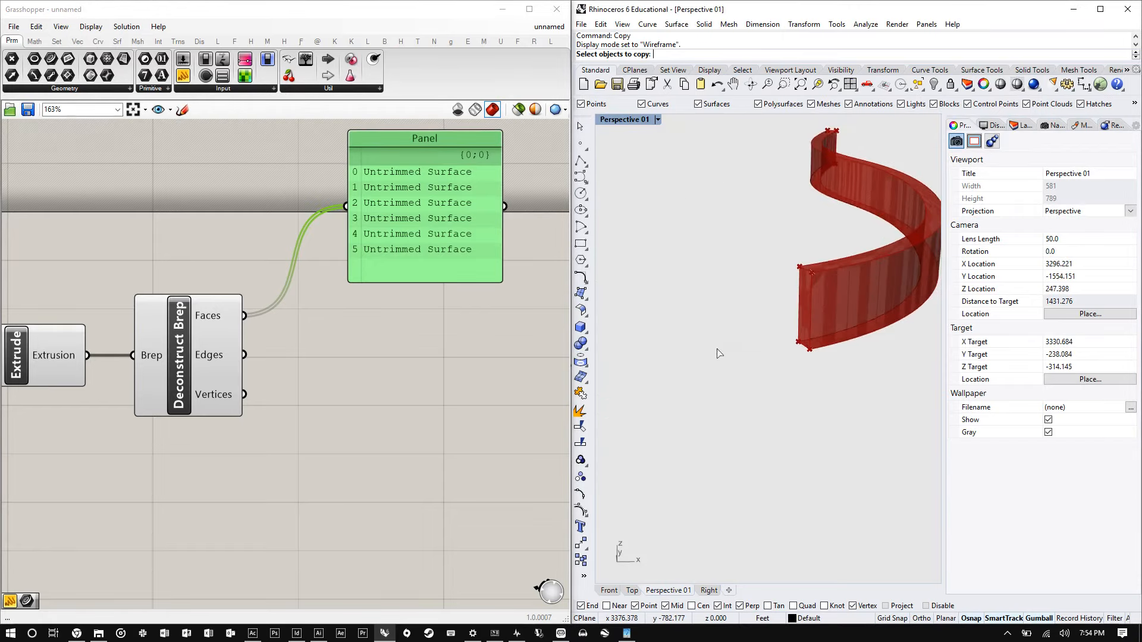
pyautogui.scroll(2, 718, 353)
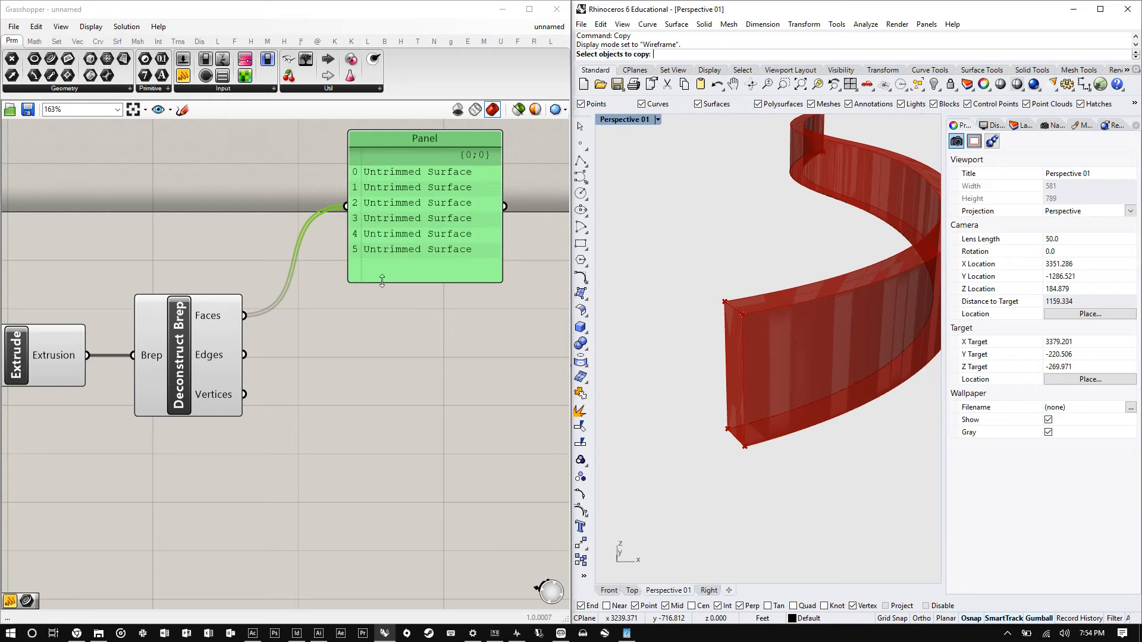
pyautogui.moveTo(438, 233); pyautogui.dragTo(442, 222)
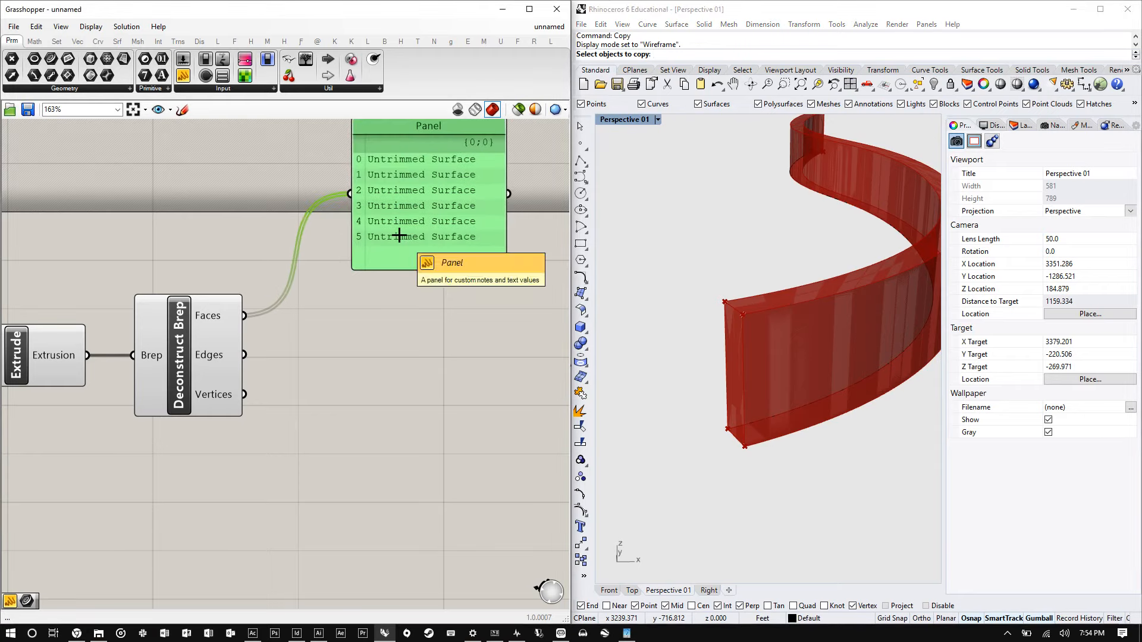
pyautogui.click(390, 284)
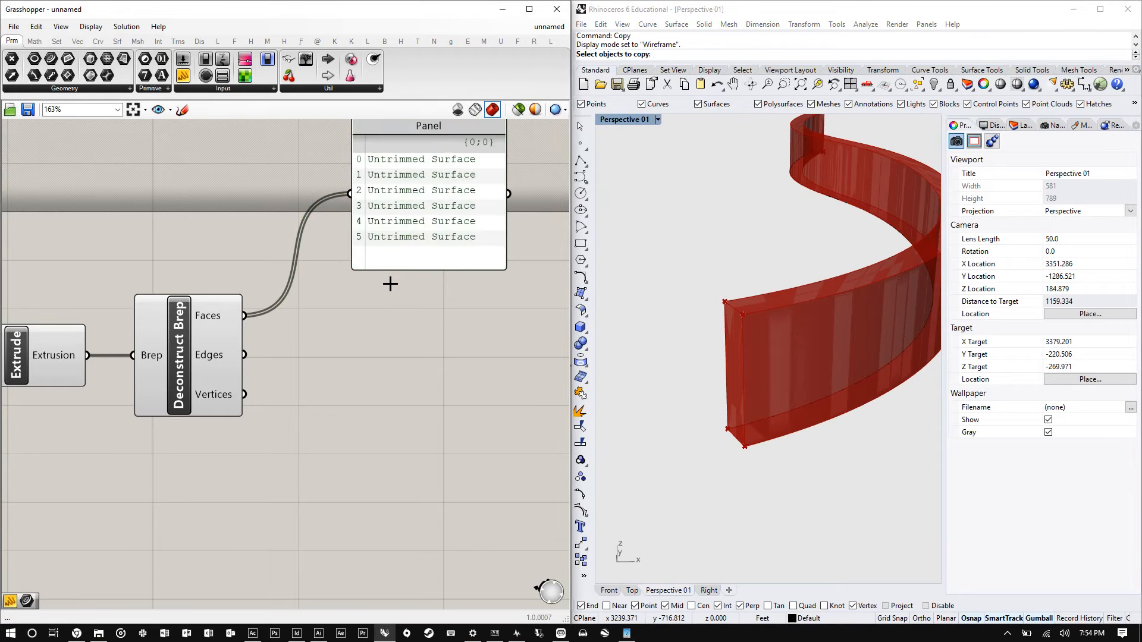
# - Add a List Item component below the Panel
pyautogui.doubleClick(396, 315)
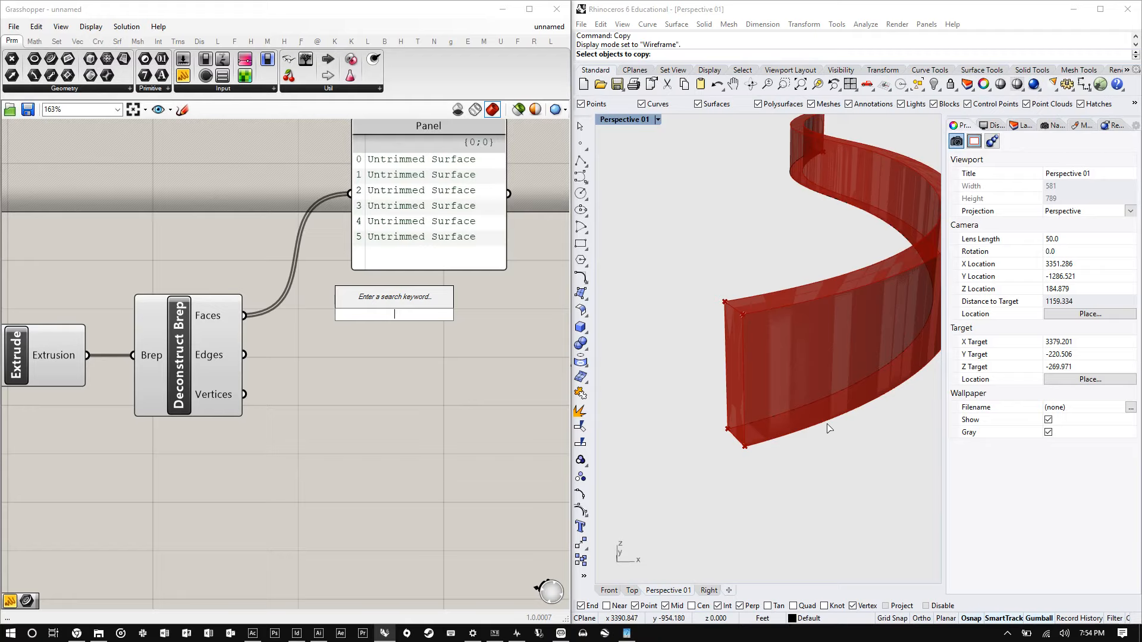
pyautogui.write('l')
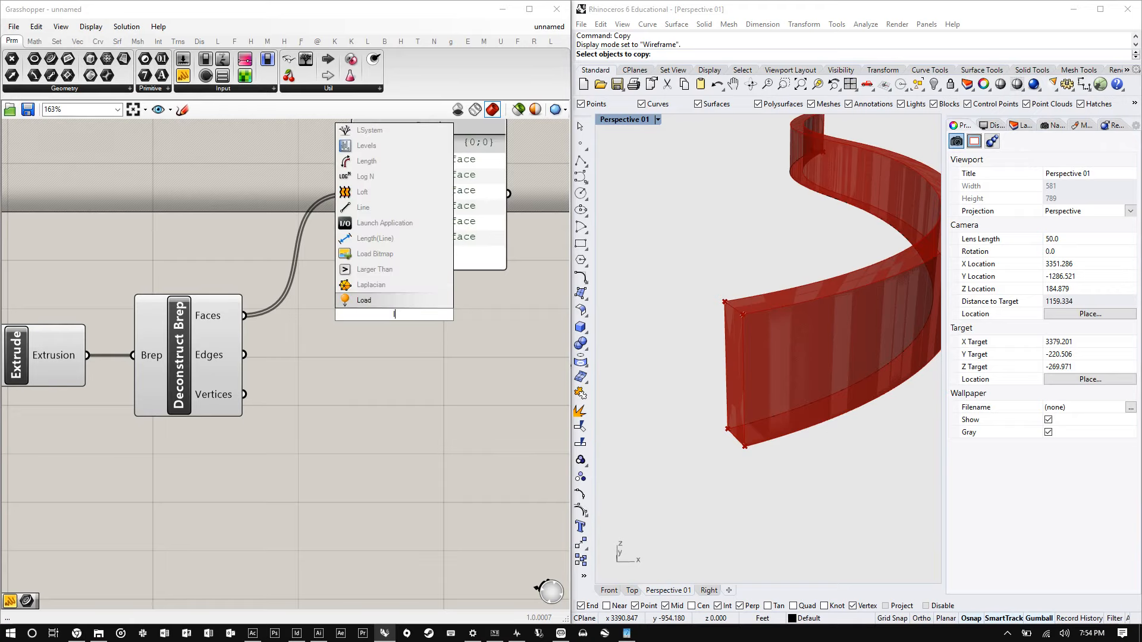
pyautogui.write('ist item')
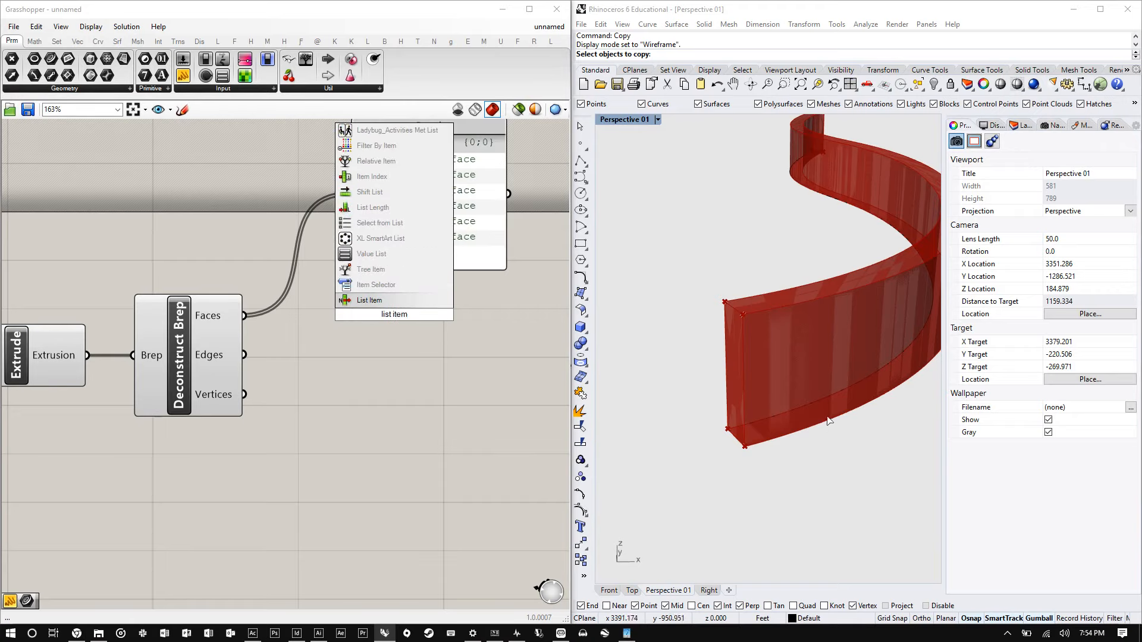
pyautogui.press('Return')
pyautogui.moveTo(472, 221); pyautogui.dragTo(466, 221)
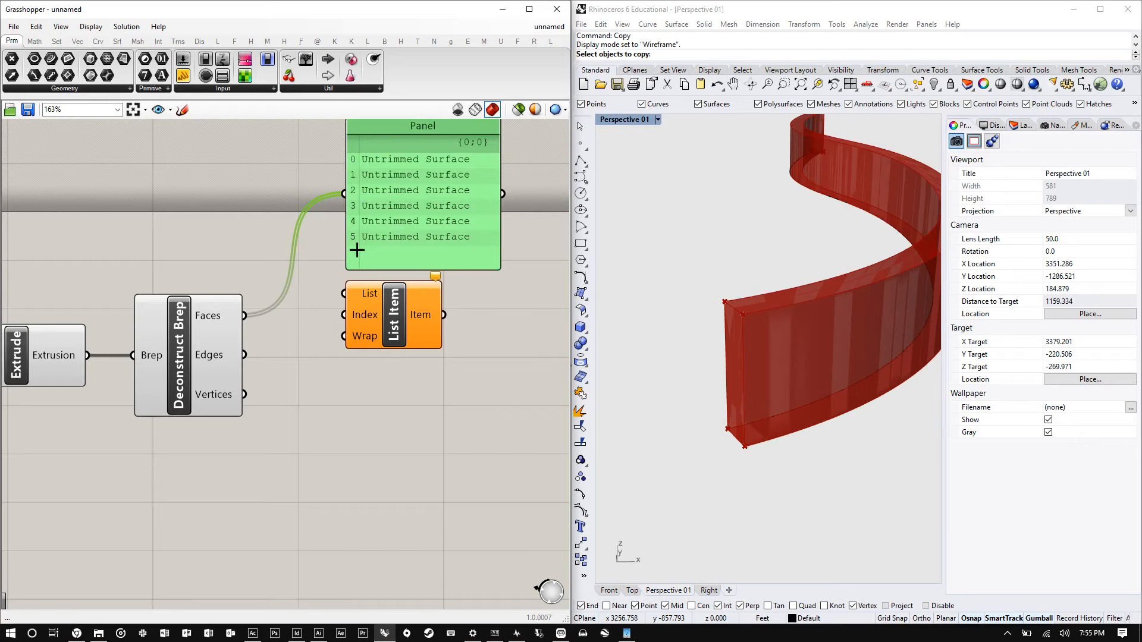
pyautogui.moveTo(384, 344); pyautogui.dragTo(418, 434)
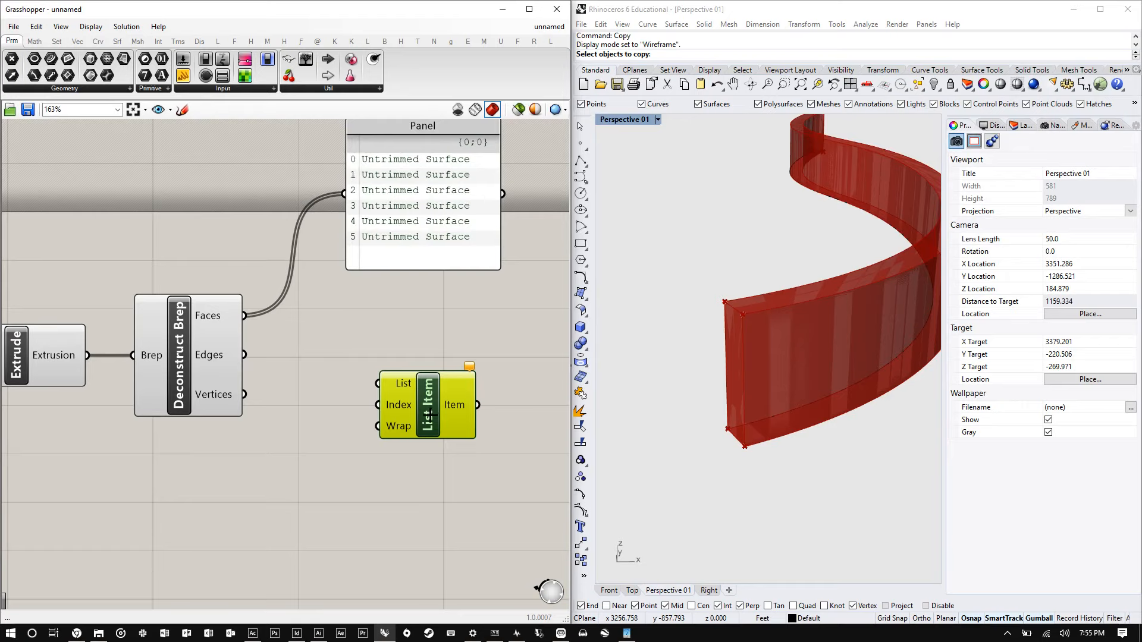
# - Connect the Deconstruct Brep's Faces output to the List Item's List input and reposition the List Item
pyautogui.moveTo(402, 387); pyautogui.dragTo(383, 344)
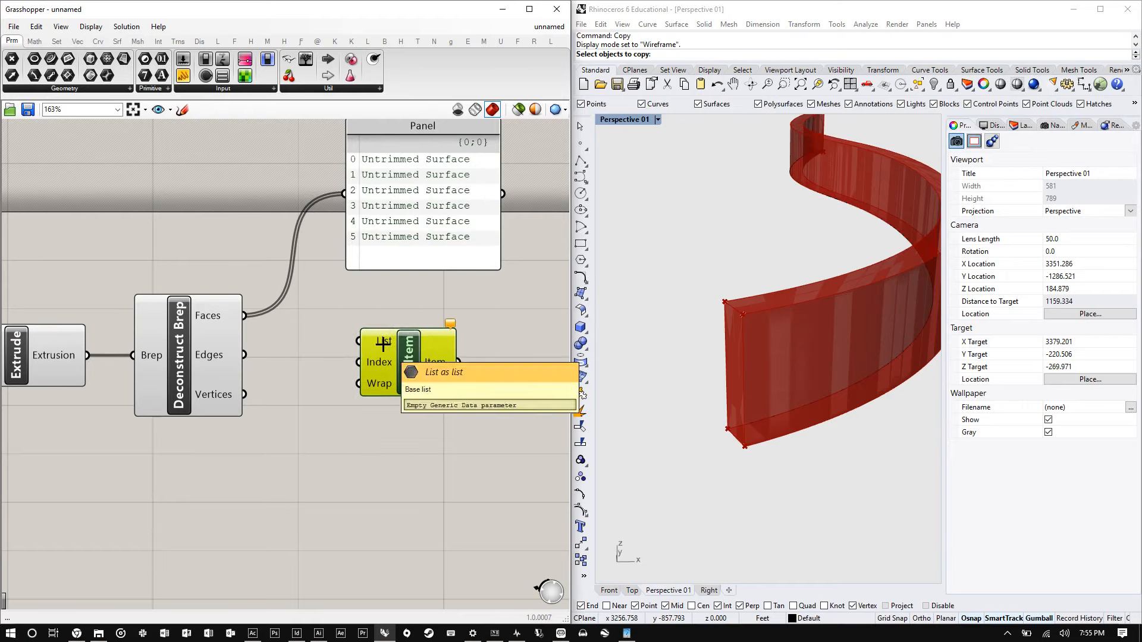
pyautogui.moveTo(380, 192); pyautogui.dragTo(421, 194)
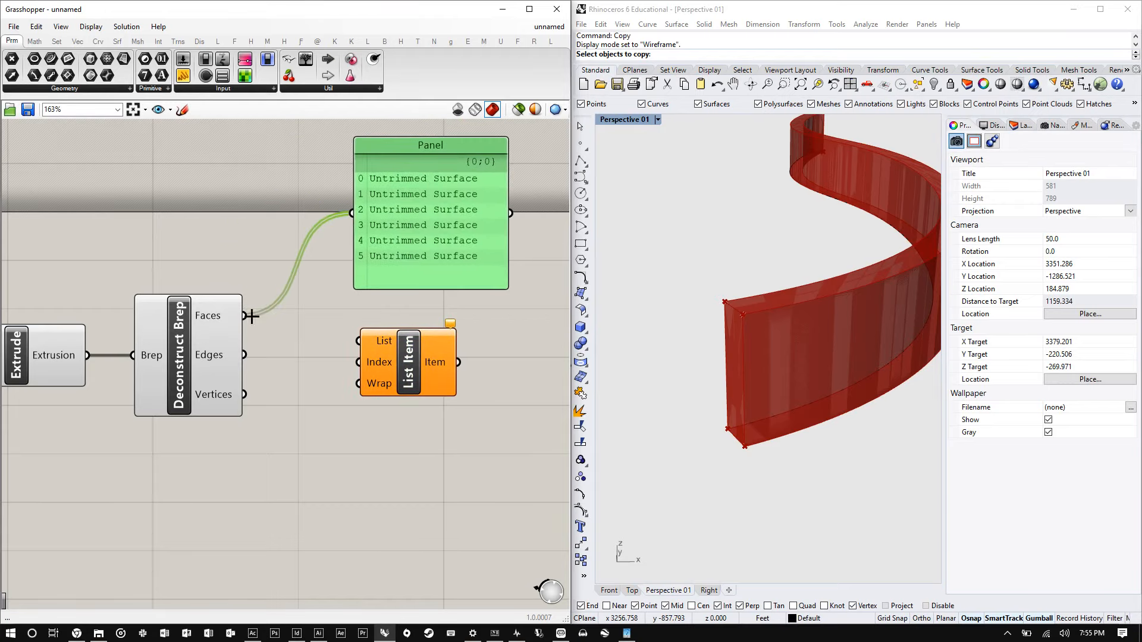
pyautogui.moveTo(244, 316); pyautogui.dragTo(358, 341)
pyautogui.moveTo(392, 376); pyautogui.dragTo(436, 442)
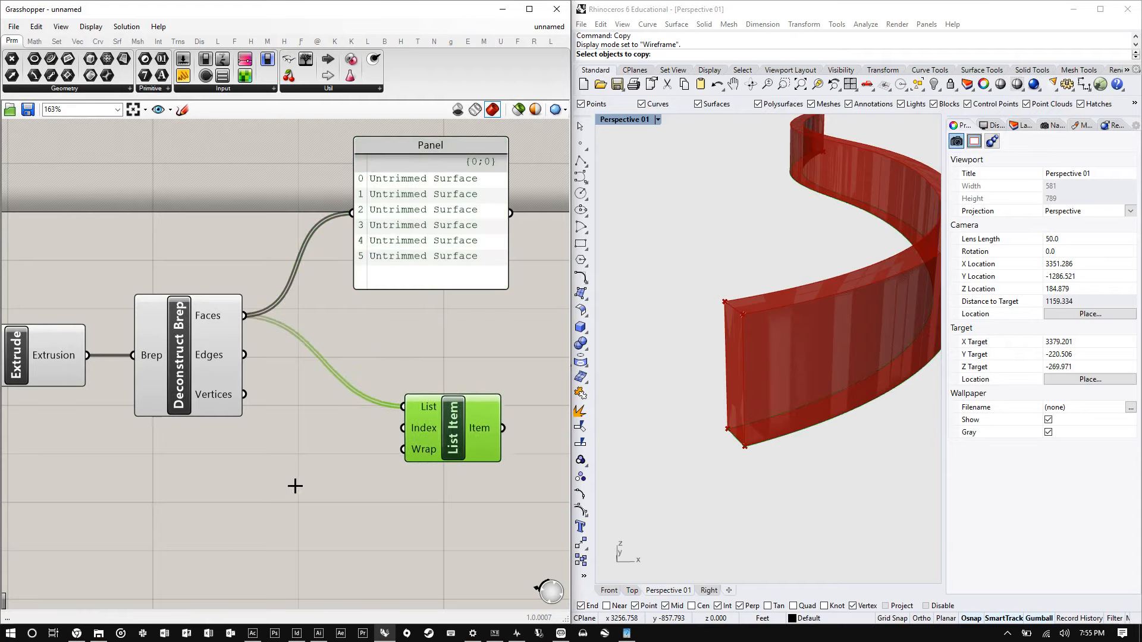
# - Open the component search on the canvas below the List Item
pyautogui.doubleClick(296, 484)
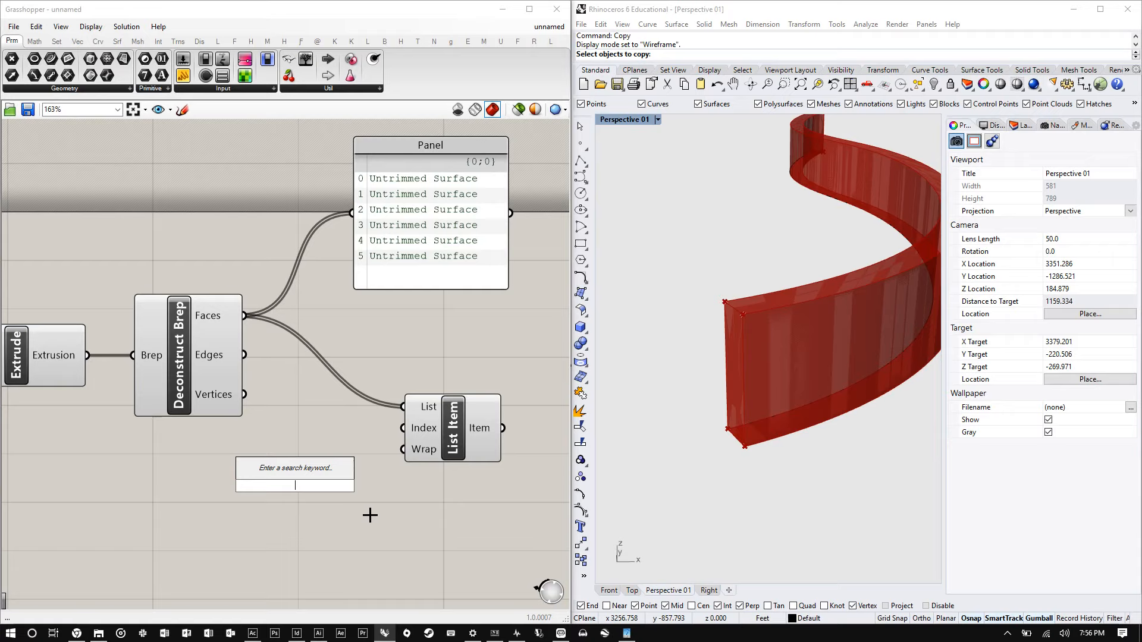
# - Add a number slider ranging from 0 to 5 to the canvas
pyautogui.write('0<5')
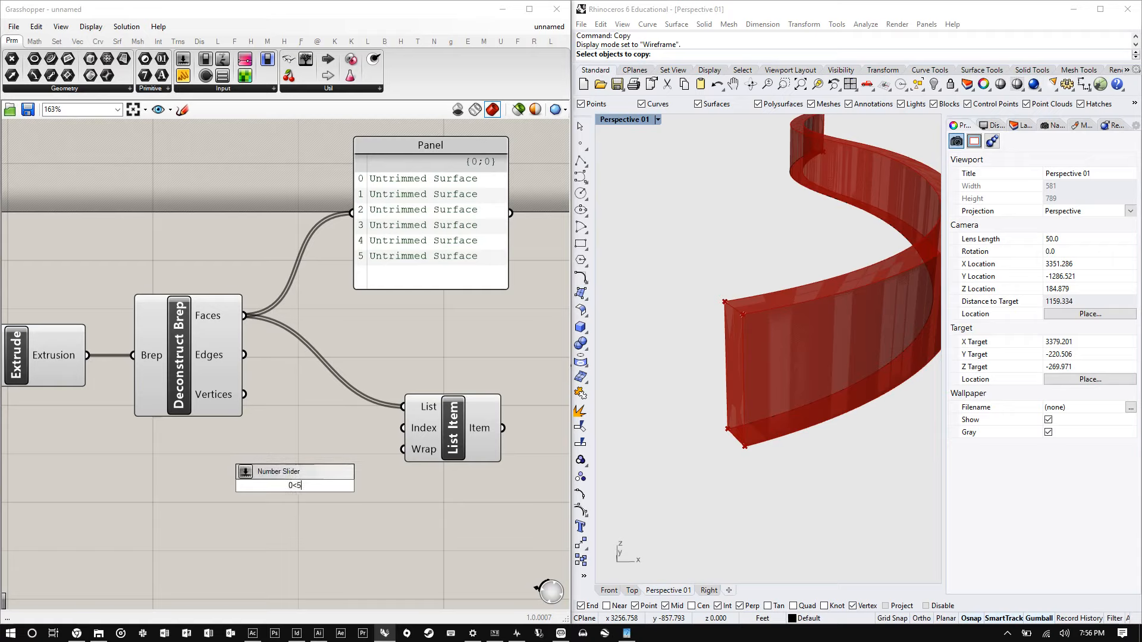
pyautogui.press('Return')
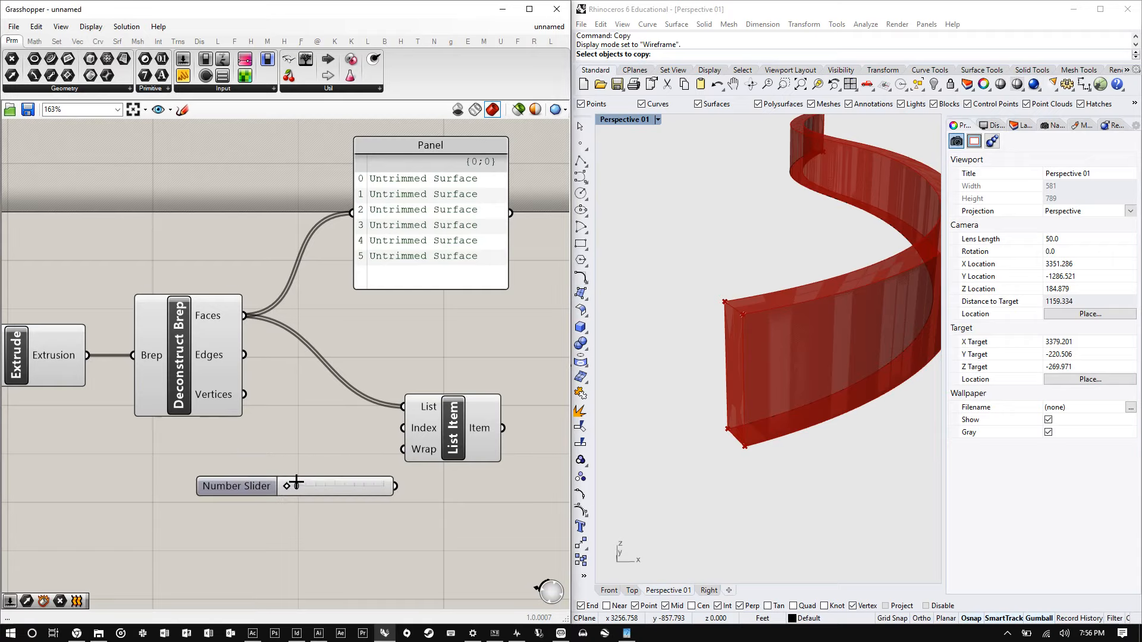
# - Set the slider to 5, move it beside the List Item, and connect it to the Index input
pyautogui.moveTo(287, 486); pyautogui.dragTo(394, 490)
pyautogui.moveTo(321, 482); pyautogui.dragTo(310, 440)
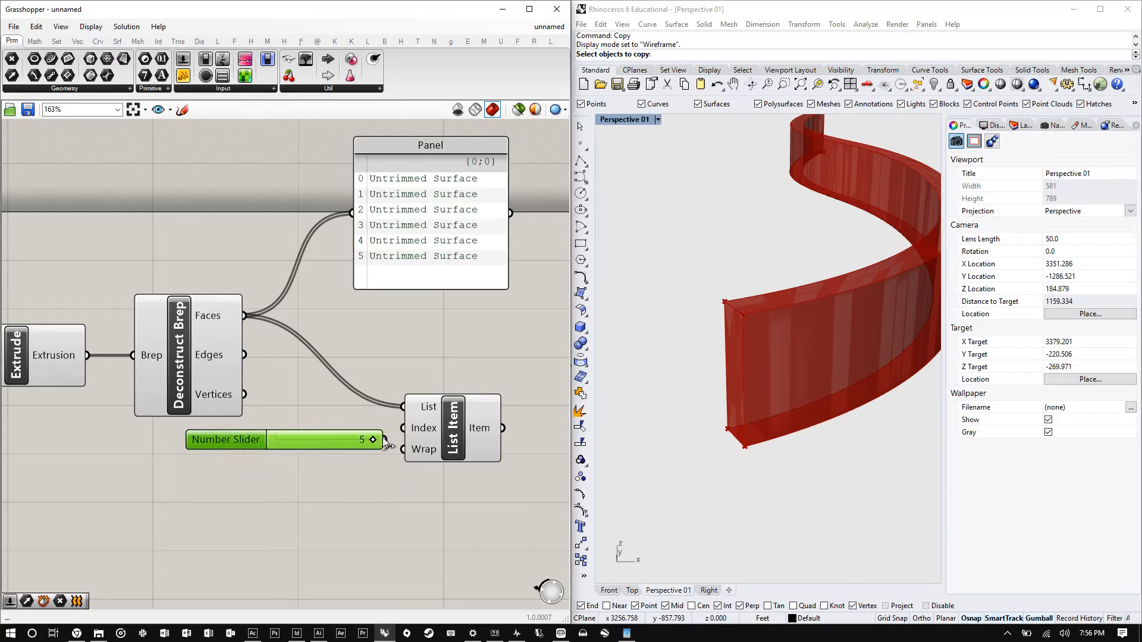
pyautogui.moveTo(385, 439); pyautogui.dragTo(404, 428)
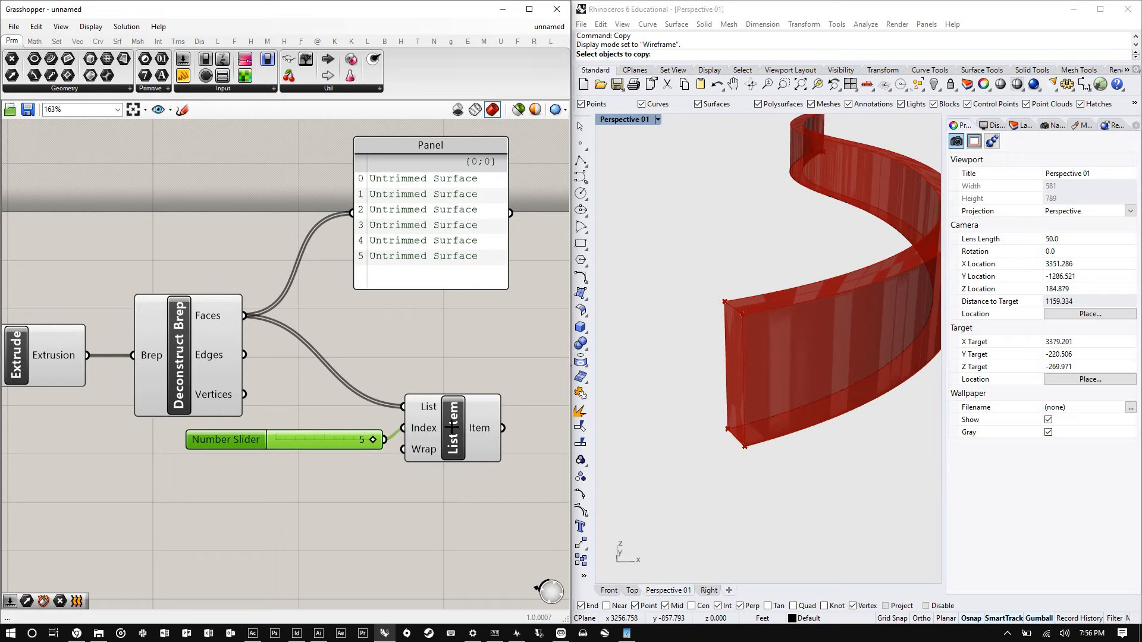
# - Set the slider to 2 to pick the third face from the List Item
pyautogui.click(453, 430)
pyautogui.scroll(-3, 888, 304)
pyautogui.moveTo(888, 304); pyautogui.dragTo(797, 318, button='right')
pyautogui.moveTo(753, 286); pyautogui.dragTo(789, 274, button='right')
pyautogui.moveTo(464, 434)
pyautogui.mouseDown()
pyautogui.moveTo(473, 403)
pyautogui.moveTo(468, 427)
pyautogui.mouseUp()
pyautogui.moveTo(374, 441); pyautogui.dragTo(315, 439)
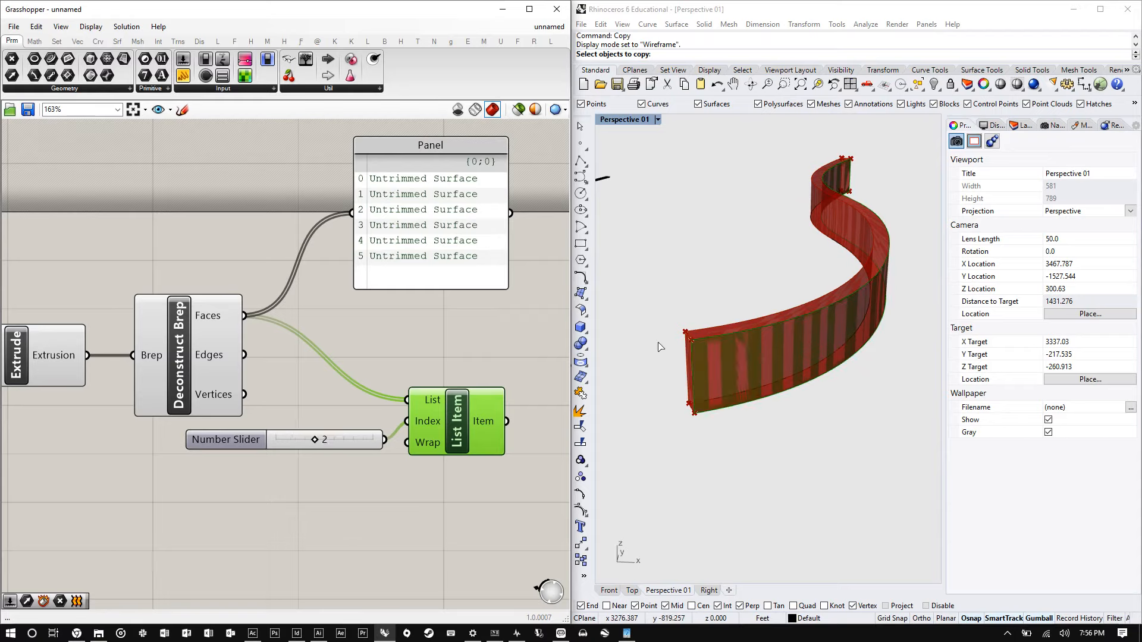
# - Select all components of the lower definition group and turn their preview off
pyautogui.scroll(4, 659, 347)
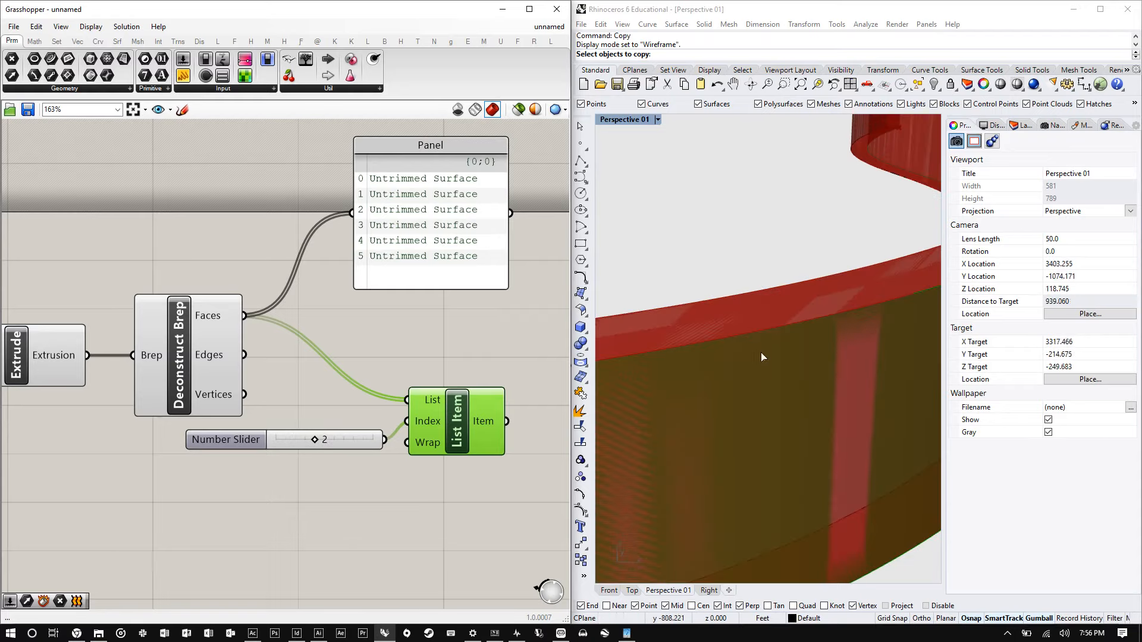
pyautogui.scroll(-2, 761, 355)
pyautogui.scroll(-3, 414, 357)
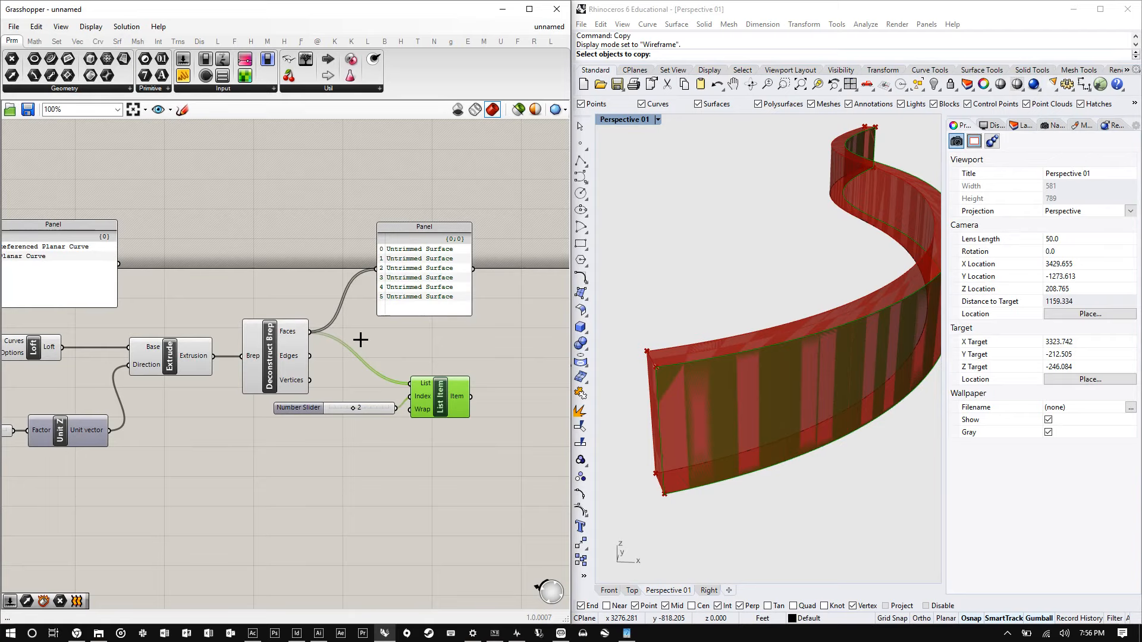
pyautogui.scroll(-3, 459, 362)
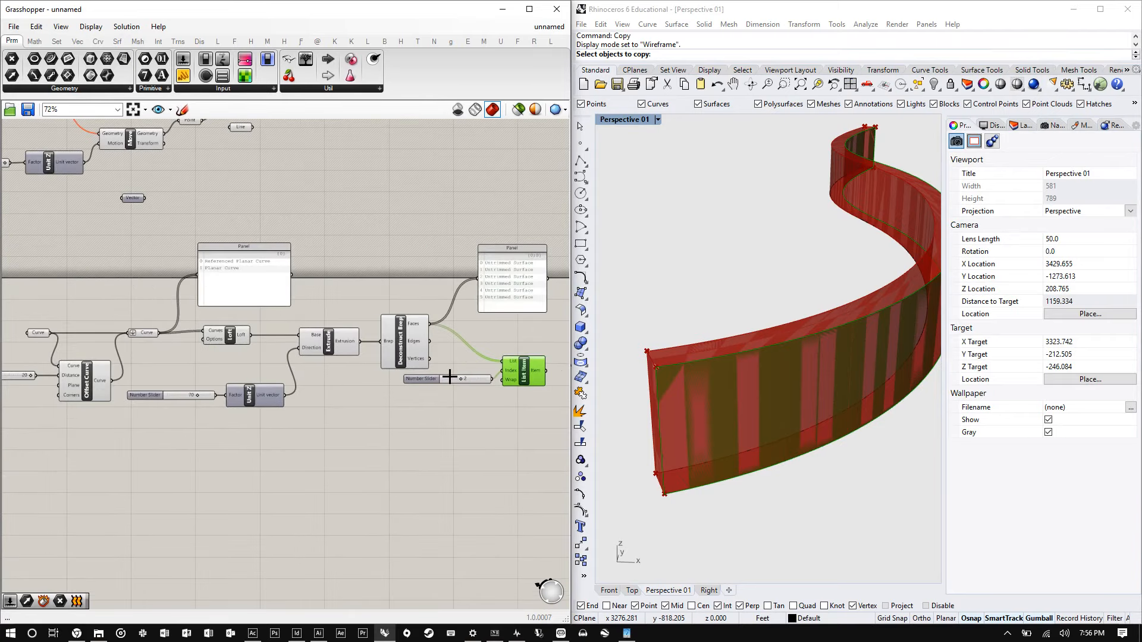
pyautogui.moveTo(416, 420); pyautogui.dragTo(41, 288)
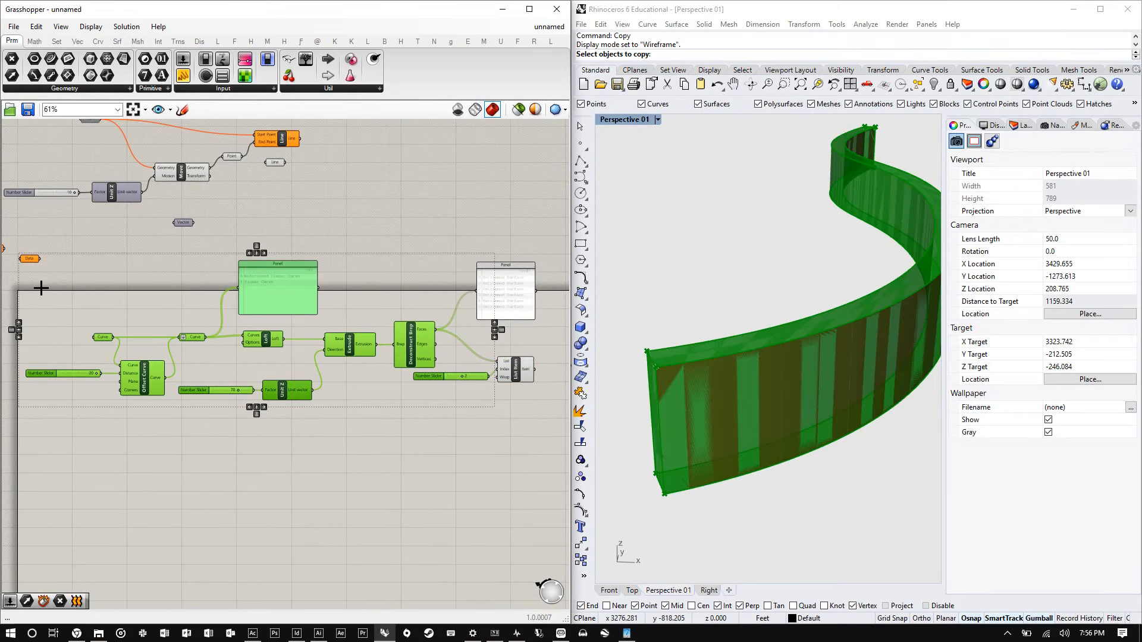
pyautogui.rightClick(403, 219)
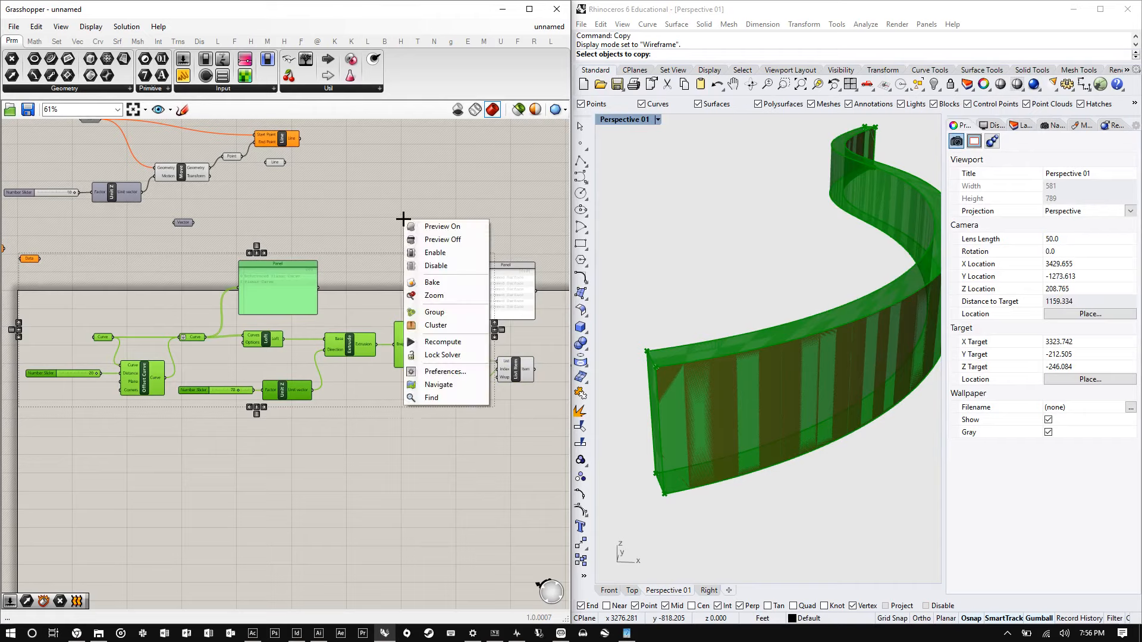
pyautogui.click(446, 240)
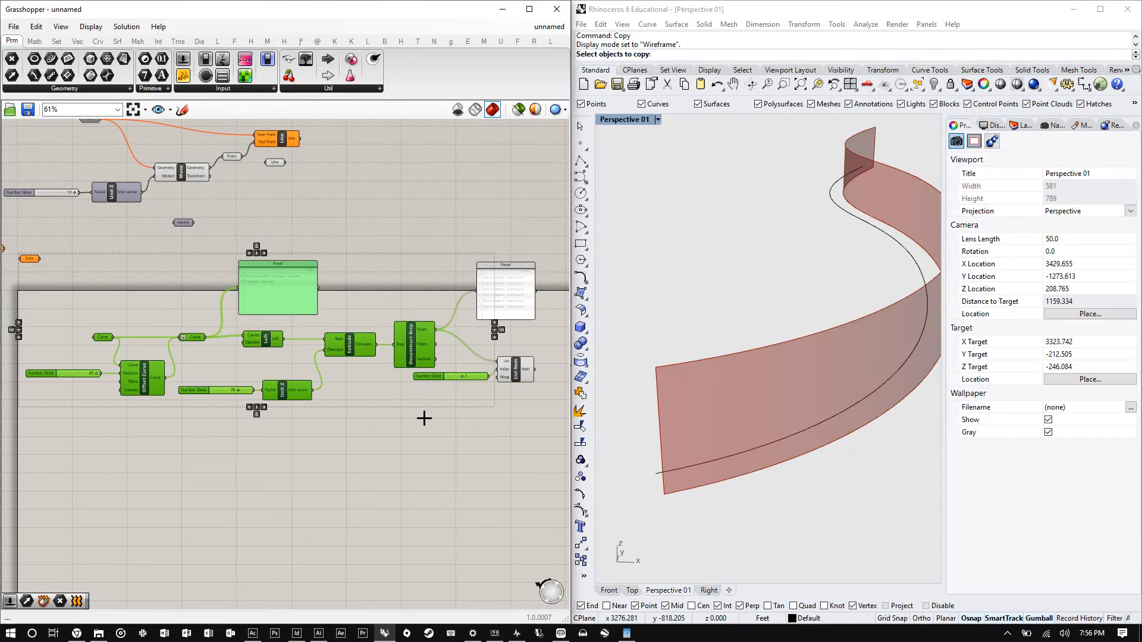
# - Select the List Item component to highlight its chosen face in the viewport
pyautogui.click(504, 391)
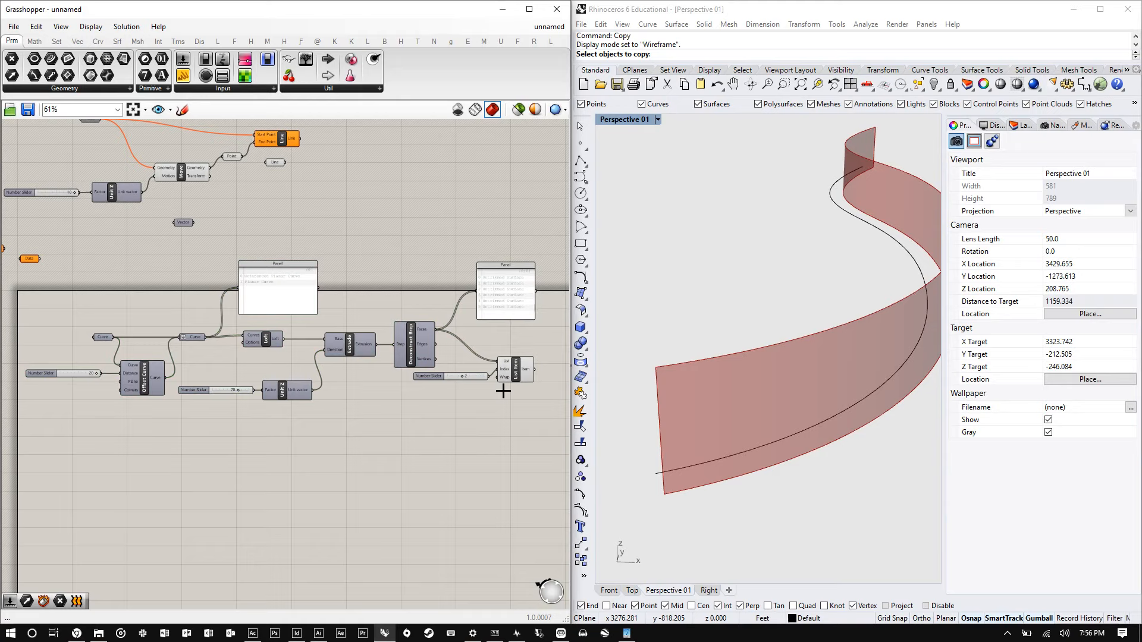
pyautogui.moveTo(520, 380); pyautogui.dragTo(527, 367)
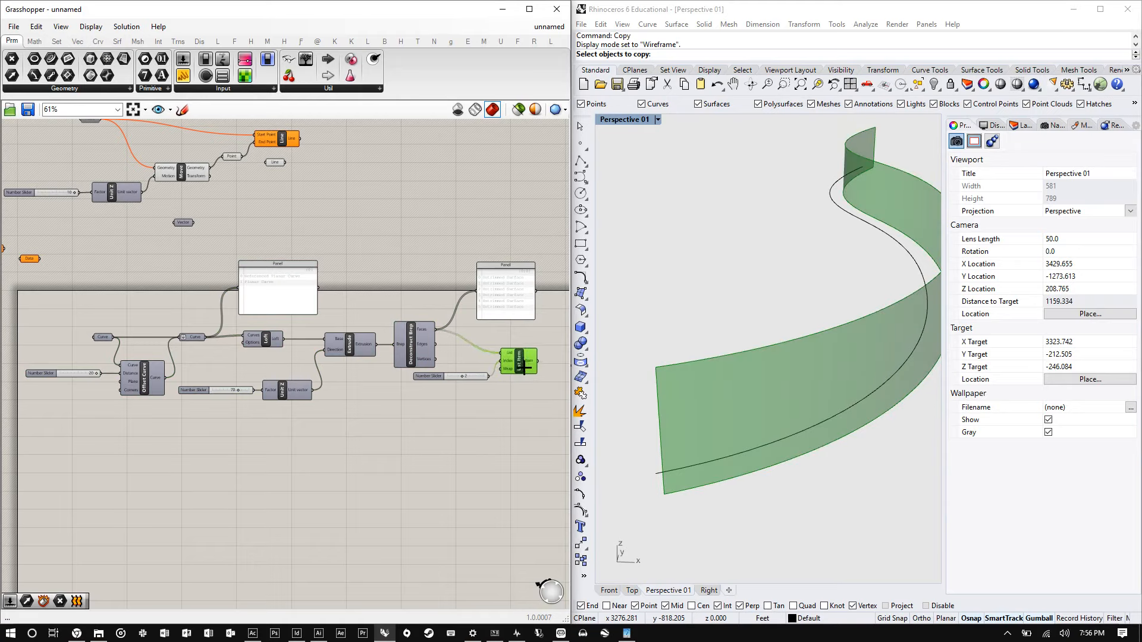
pyautogui.click(508, 411)
pyautogui.scroll(-6, 763, 246)
pyautogui.moveTo(754, 272); pyautogui.dragTo(781, 303, button='right')
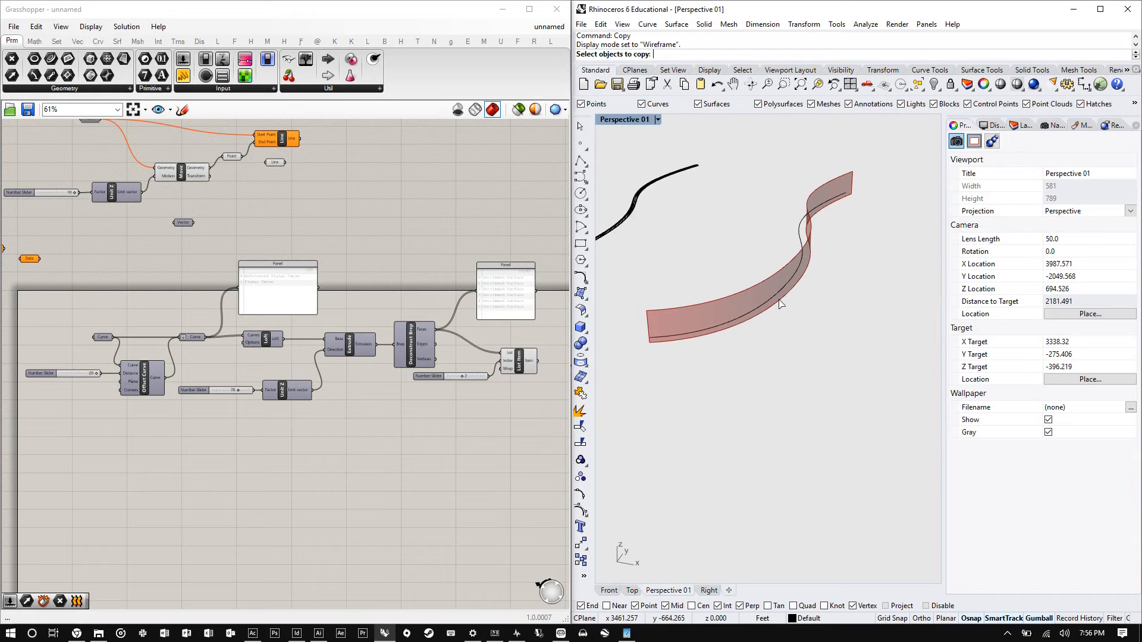
pyautogui.scroll(2, 519, 364)
pyautogui.click(520, 365)
# - Examine the selected face by zooming into the slider and orbiting the viewport
pyautogui.scroll(5, 519, 365)
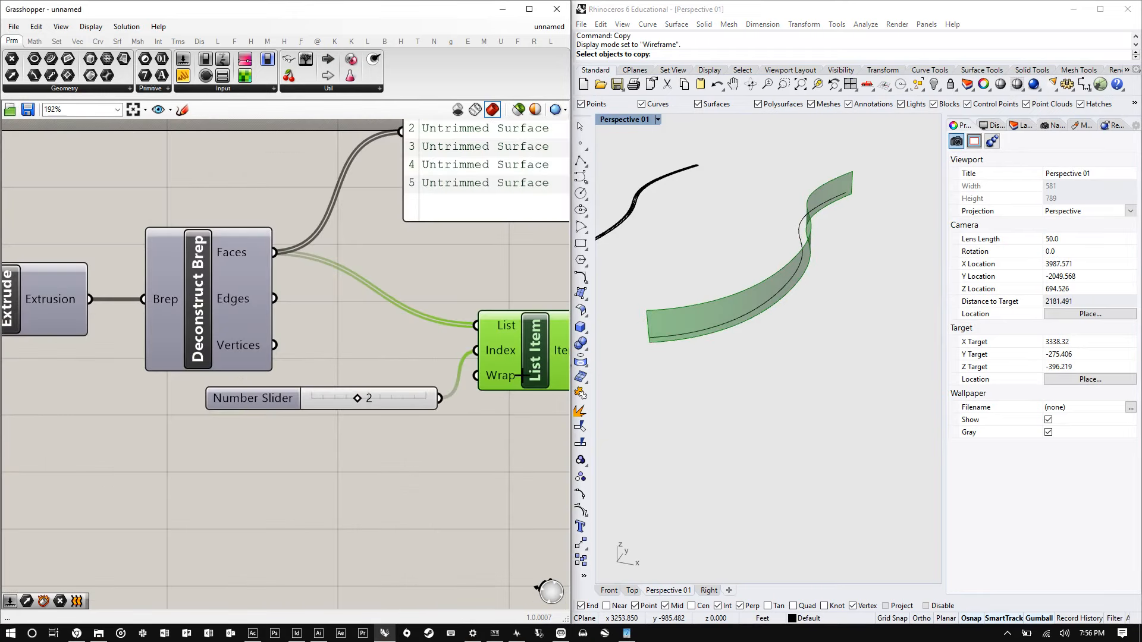
pyautogui.scroll(2, 497, 381)
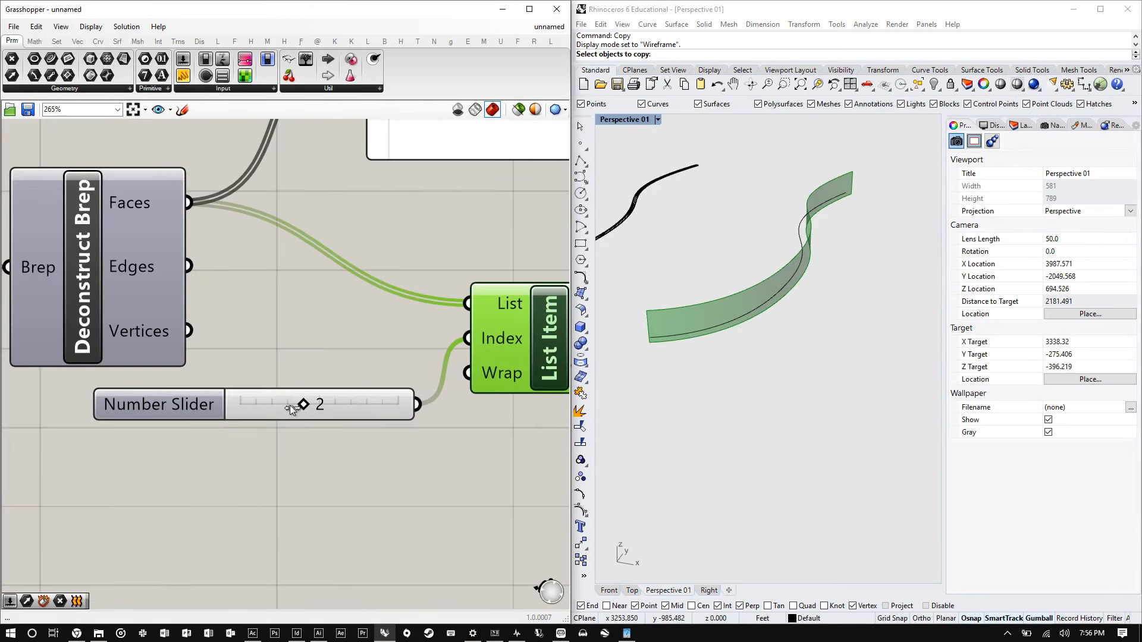
pyautogui.moveTo(290, 407)
pyautogui.mouseDown()
pyautogui.moveTo(369, 393)
pyautogui.moveTo(253, 398)
pyautogui.moveTo(305, 392)
pyautogui.mouseUp()
pyautogui.scroll(-4, 303, 344)
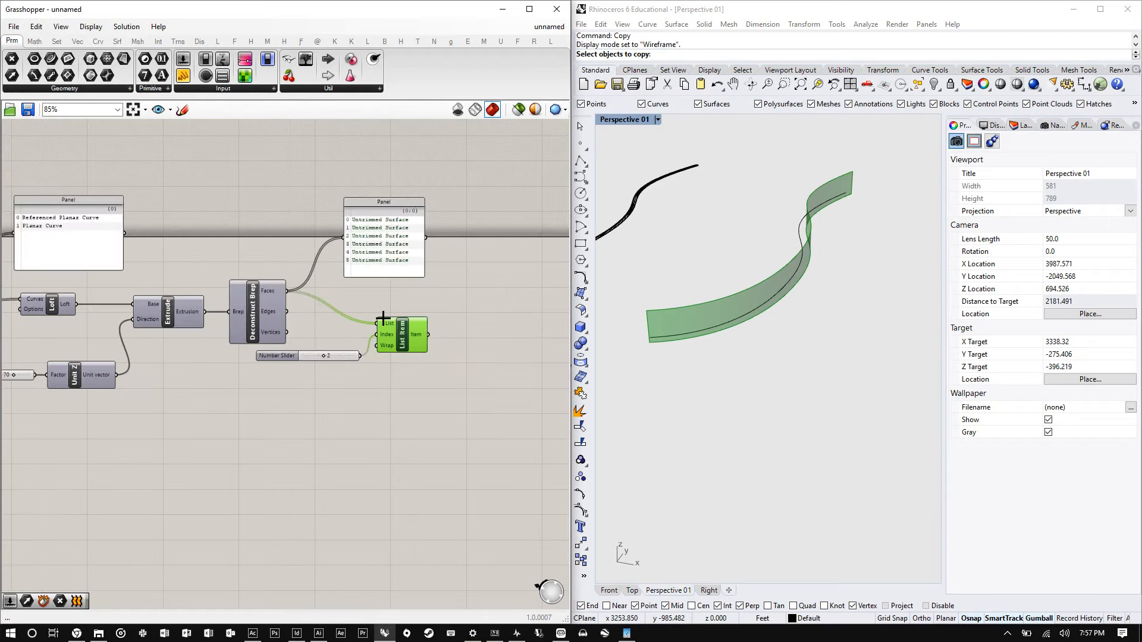
pyautogui.scroll(2, 387, 327)
pyautogui.scroll(1, 416, 345)
pyautogui.moveTo(820, 301)
pyautogui.mouseDown(button='right')
pyautogui.moveTo(793, 294)
pyautogui.moveTo(830, 321)
pyautogui.mouseUp(button='right')
pyautogui.scroll(-4, 359, 219)
pyautogui.scroll(4, 133, 234)
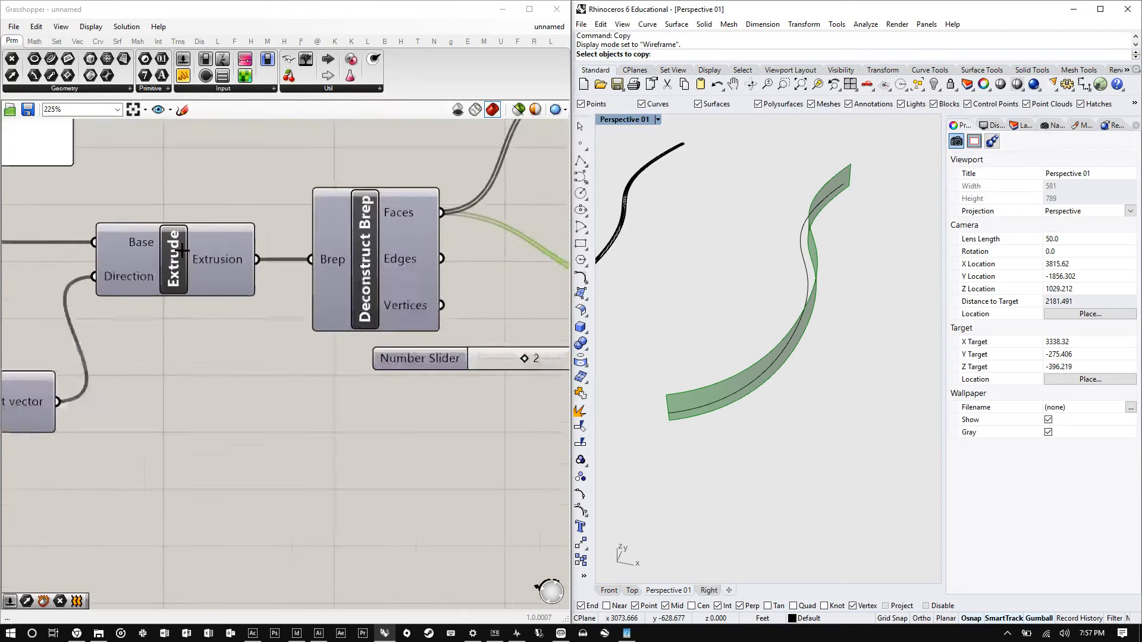
# - Turn the Extrude component's preview back on
pyautogui.click(165, 257)
pyautogui.rightClick(165, 257)
pyautogui.click(202, 270)
pyautogui.click(236, 200)
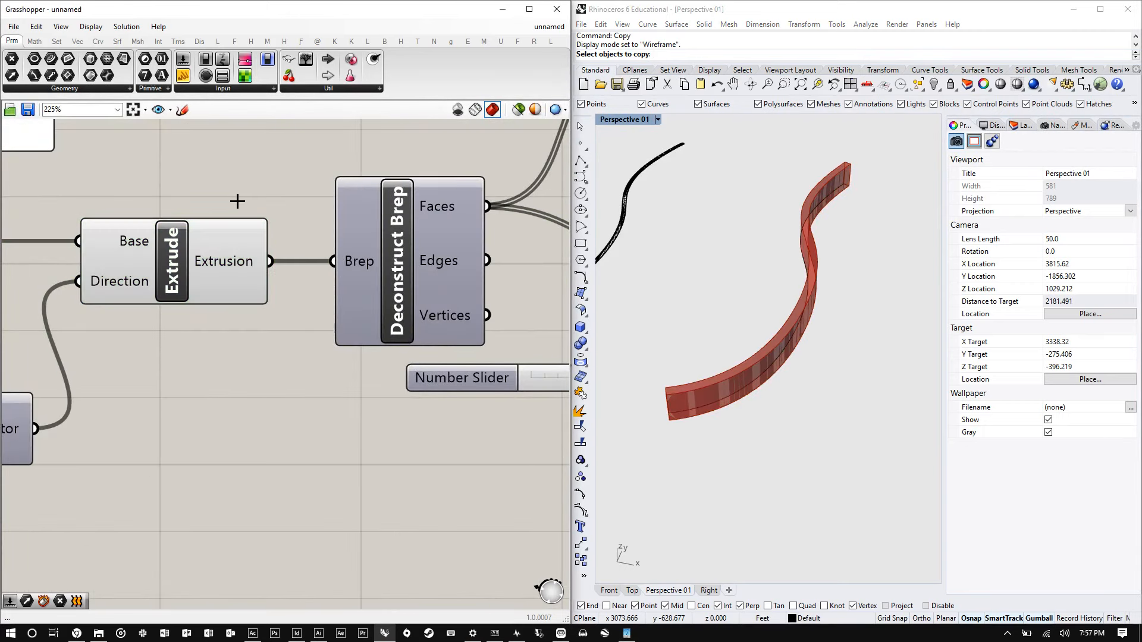
# - Select the List Item again and zoom in on it and the highlighted face on the extrusion
pyautogui.scroll(5, 835, 379)
pyautogui.scroll(-8, 757, 329)
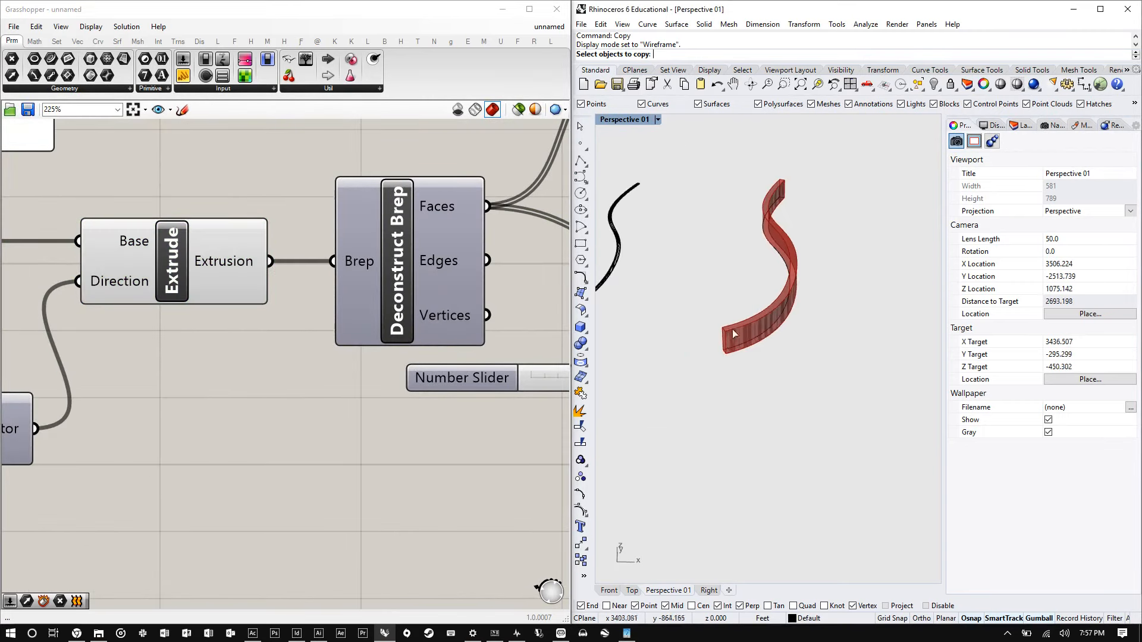
pyautogui.scroll(3, 773, 280)
pyautogui.moveTo(773, 280)
pyautogui.mouseDown(button='right')
pyautogui.moveTo(780, 259)
pyautogui.moveTo(756, 286)
pyautogui.mouseUp(button='right')
pyautogui.scroll(-5, 156, 260)
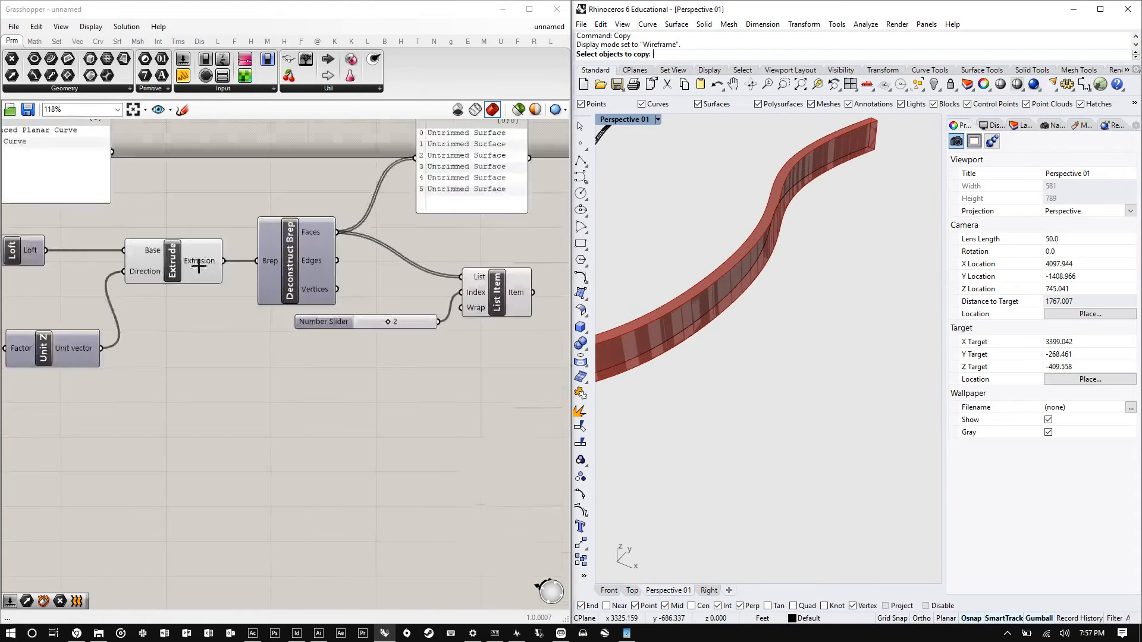
pyautogui.scroll(1, 156, 259)
pyautogui.click(479, 281)
pyautogui.scroll(3, 452, 285)
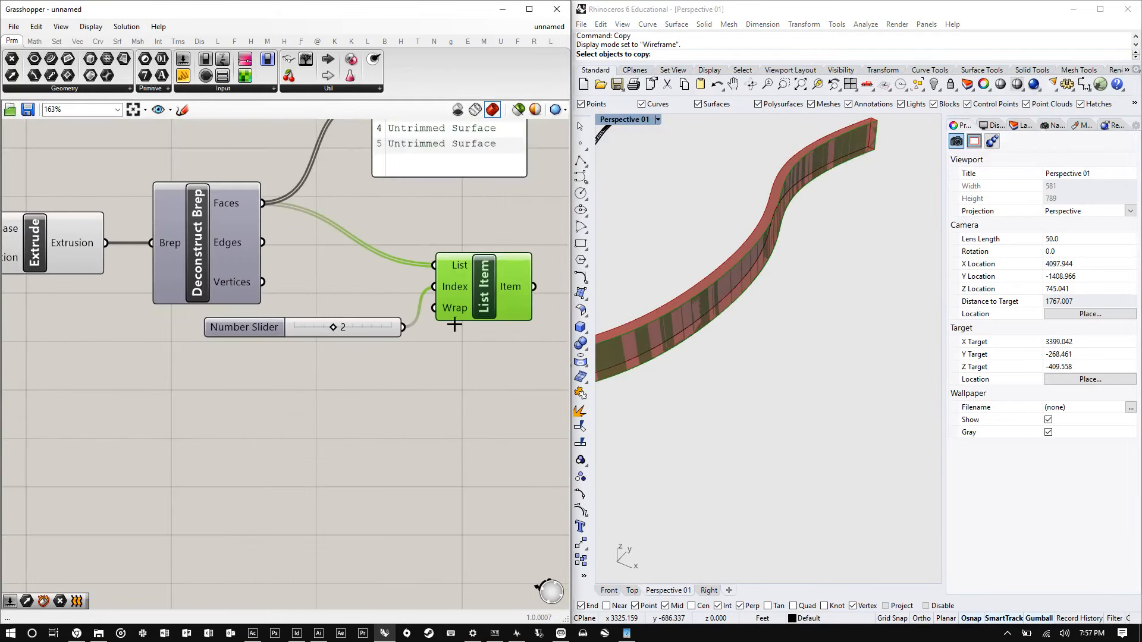
pyautogui.scroll(2, 357, 324)
pyautogui.scroll(1, 330, 316)
# - Inspect the number slider's settings and orbit around the highlighted face in the viewport
pyautogui.moveTo(303, 327)
pyautogui.mouseDown()
pyautogui.moveTo(357, 322)
pyautogui.moveTo(298, 325)
pyautogui.mouseUp()
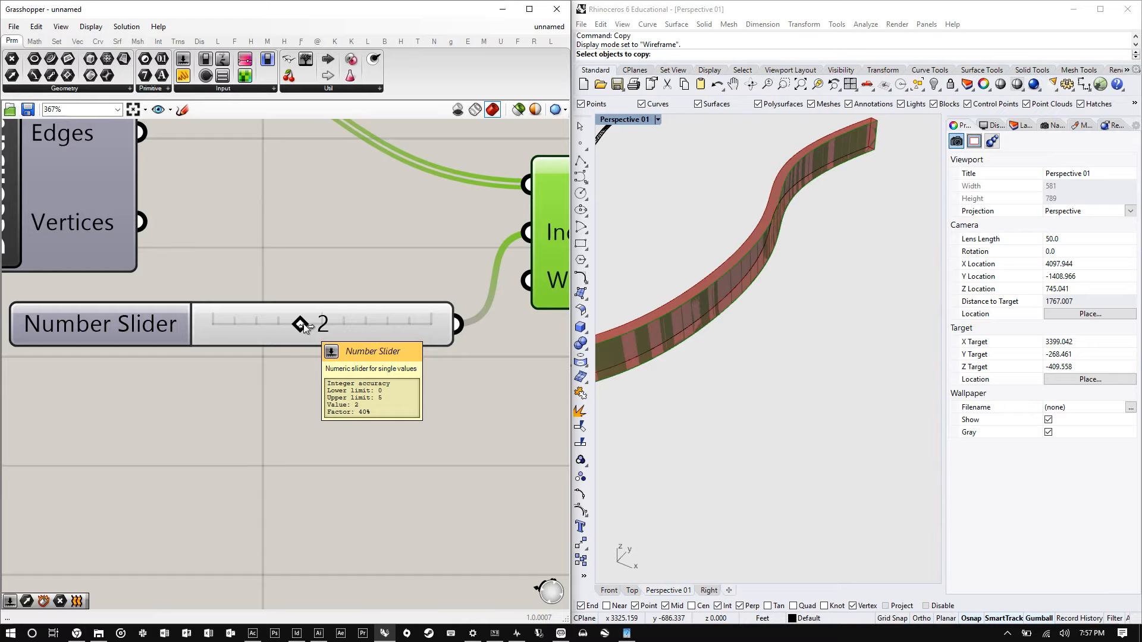
pyautogui.scroll(-5, 672, 317)
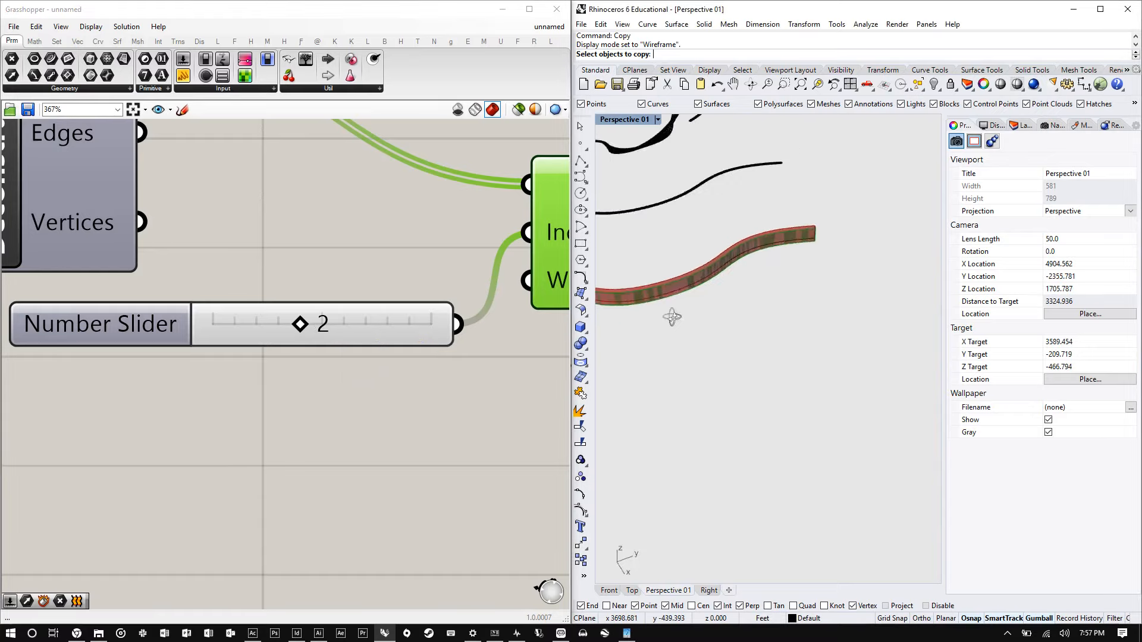
pyautogui.moveTo(672, 316); pyautogui.dragTo(681, 234, button='right')
pyautogui.moveTo(766, 199); pyautogui.dragTo(721, 288, button='right')
pyautogui.scroll(12, 824, 215)
pyautogui.moveTo(813, 309); pyautogui.dragTo(772, 329, button='right')
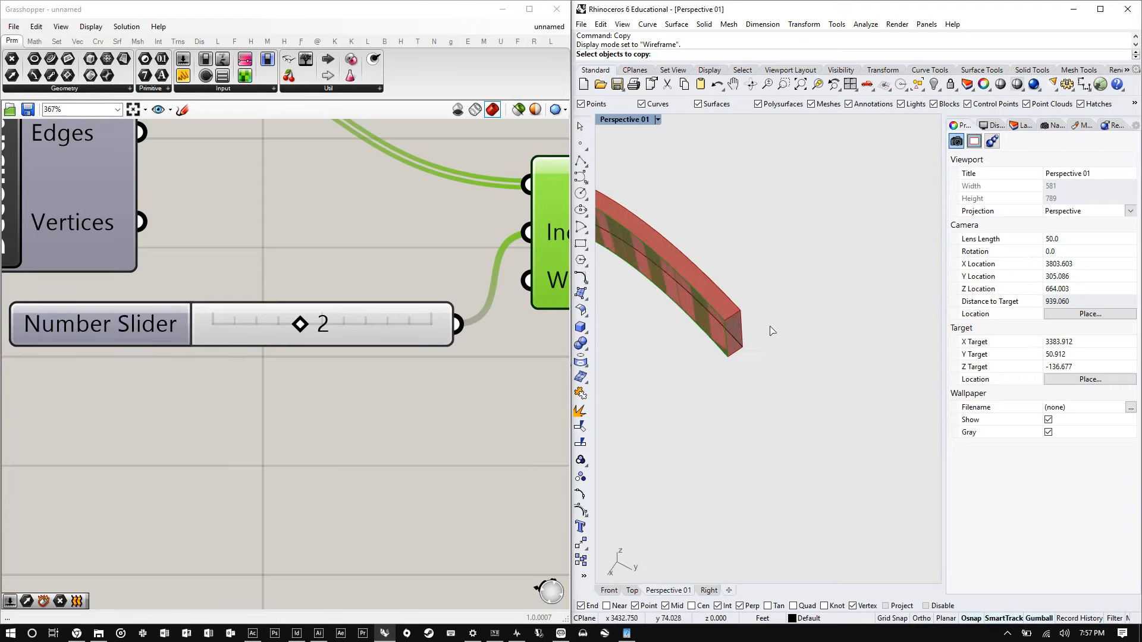
pyautogui.scroll(-16, 793, 334)
pyautogui.scroll(6, 723, 317)
pyautogui.moveTo(685, 298); pyautogui.dragTo(848, 259, button='right')
pyautogui.scroll(-16, 846, 315)
pyautogui.scroll(20, 830, 312)
pyautogui.moveTo(779, 375)
pyautogui.mouseDown(button='right')
pyautogui.moveTo(866, 332)
pyautogui.moveTo(805, 298)
pyautogui.moveTo(821, 322)
pyautogui.moveTo(810, 367)
pyautogui.moveTo(738, 361)
pyautogui.moveTo(726, 348)
pyautogui.moveTo(791, 333)
pyautogui.moveTo(827, 342)
pyautogui.moveTo(715, 375)
pyautogui.moveTo(791, 333)
pyautogui.moveTo(744, 351)
pyautogui.moveTo(773, 357)
pyautogui.mouseUp(button='right')
pyautogui.scroll(-8, 833, 345)
# - Orbit and zoom the viewport to examine the highlighted face along the whole extrusion
pyautogui.scroll(-8, 357, 357)
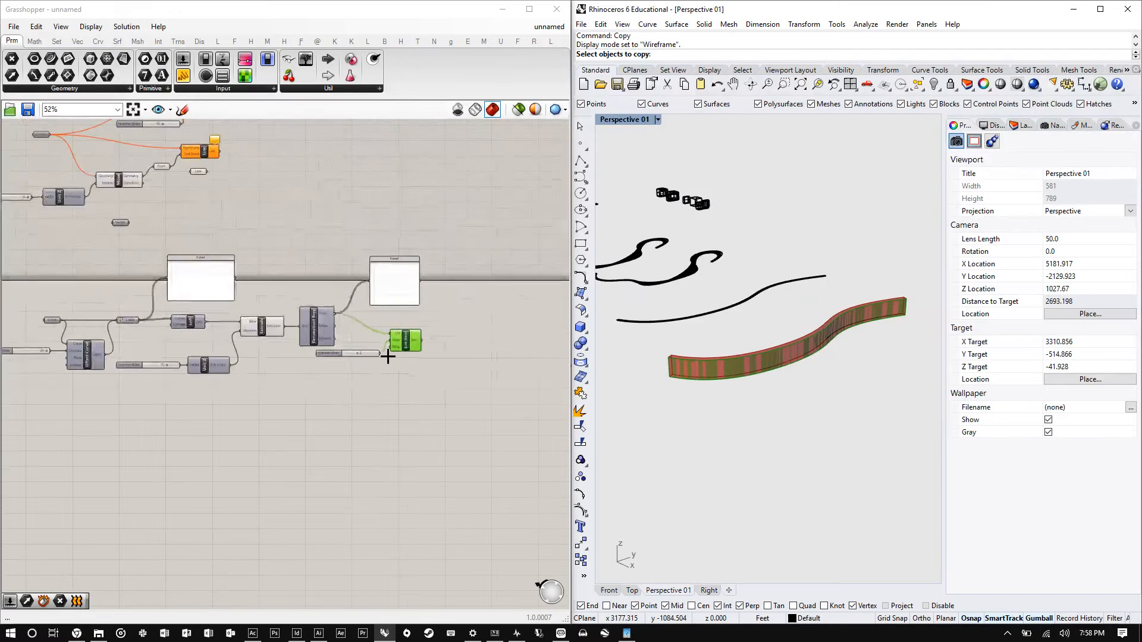
pyautogui.scroll(-3, 387, 356)
pyautogui.scroll(7, 415, 372)
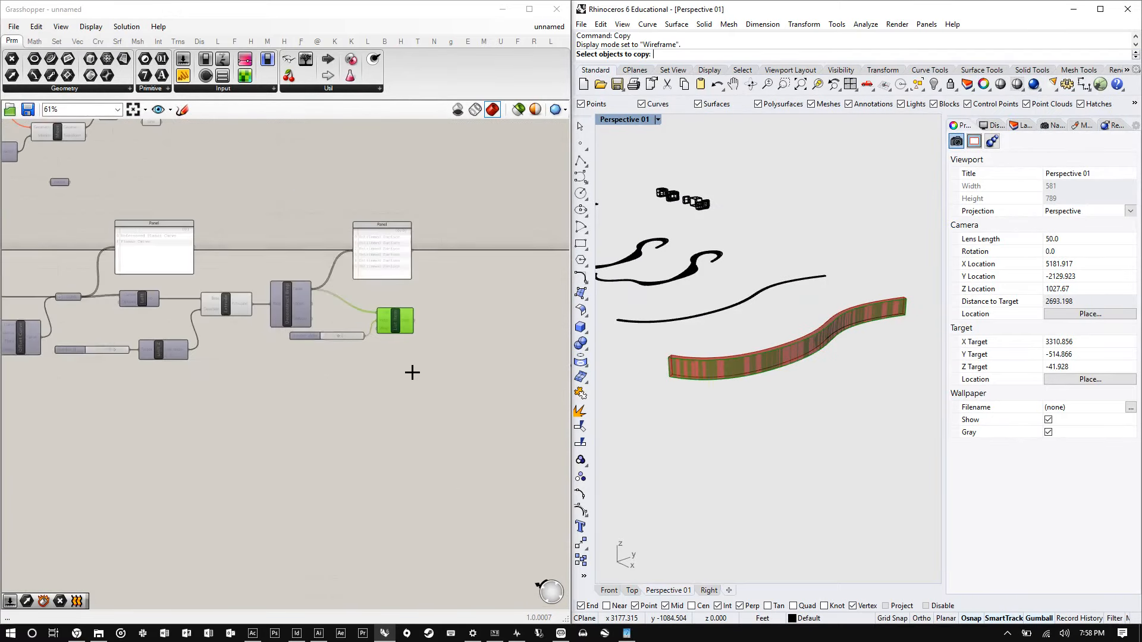
pyautogui.scroll(6, 672, 375)
pyautogui.moveTo(664, 378)
pyautogui.mouseDown(button='right')
pyautogui.moveTo(764, 363)
pyautogui.moveTo(682, 373)
pyautogui.mouseUp(button='right')
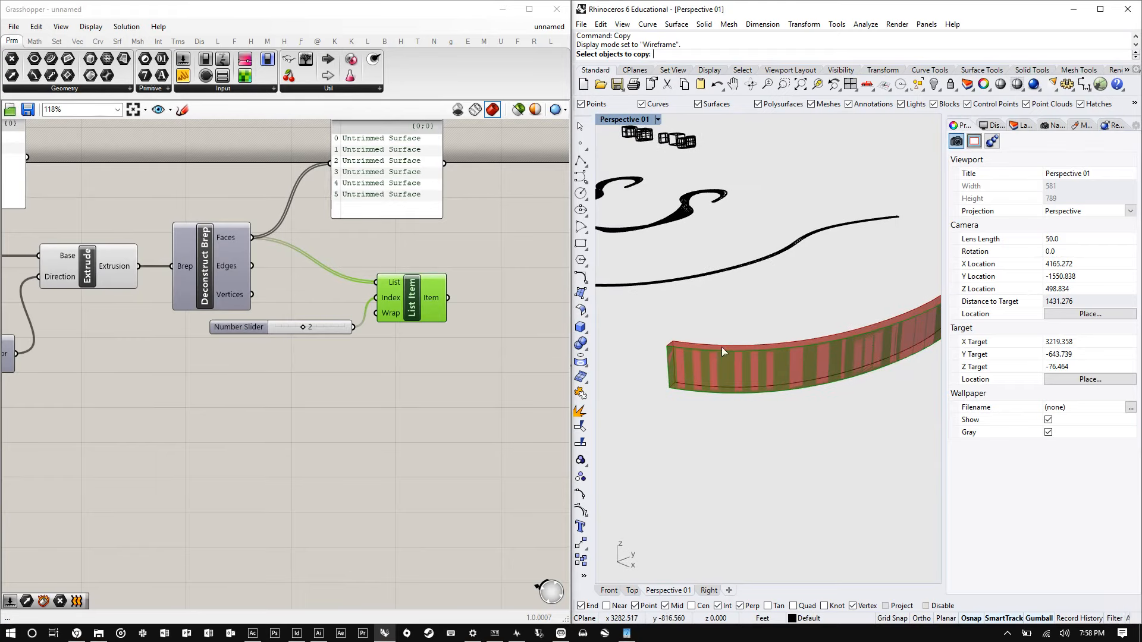
pyautogui.moveTo(838, 337); pyautogui.dragTo(653, 332, button='right')
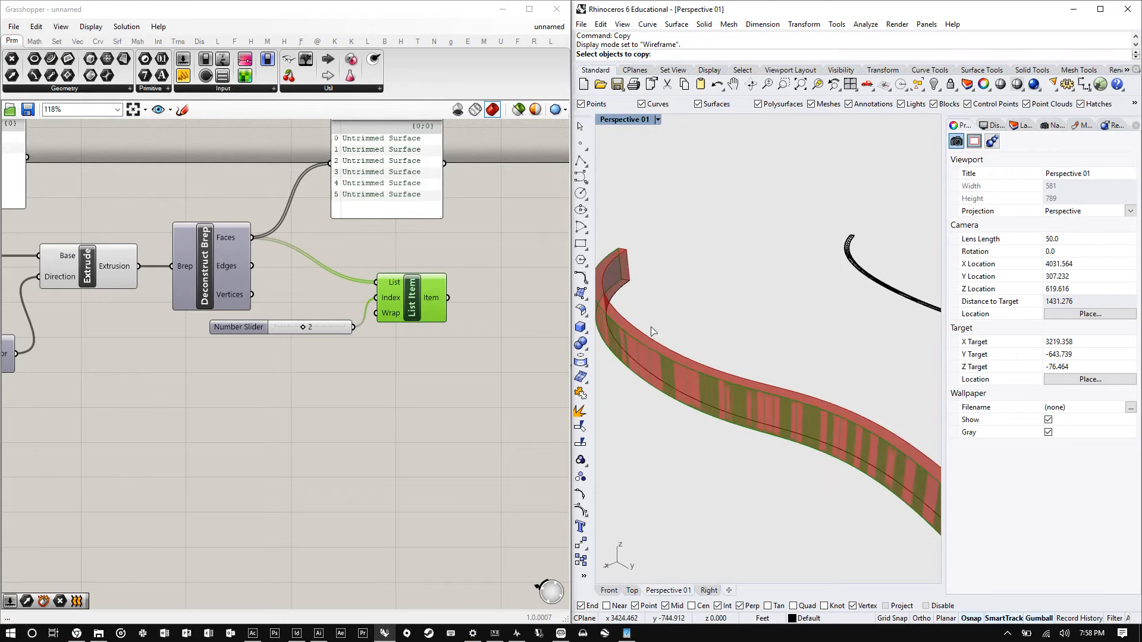
pyautogui.scroll(-3, 729, 366)
pyautogui.scroll(4, 738, 372)
pyautogui.moveTo(744, 377); pyautogui.dragTo(910, 387, button='right')
pyautogui.scroll(-4, 769, 392)
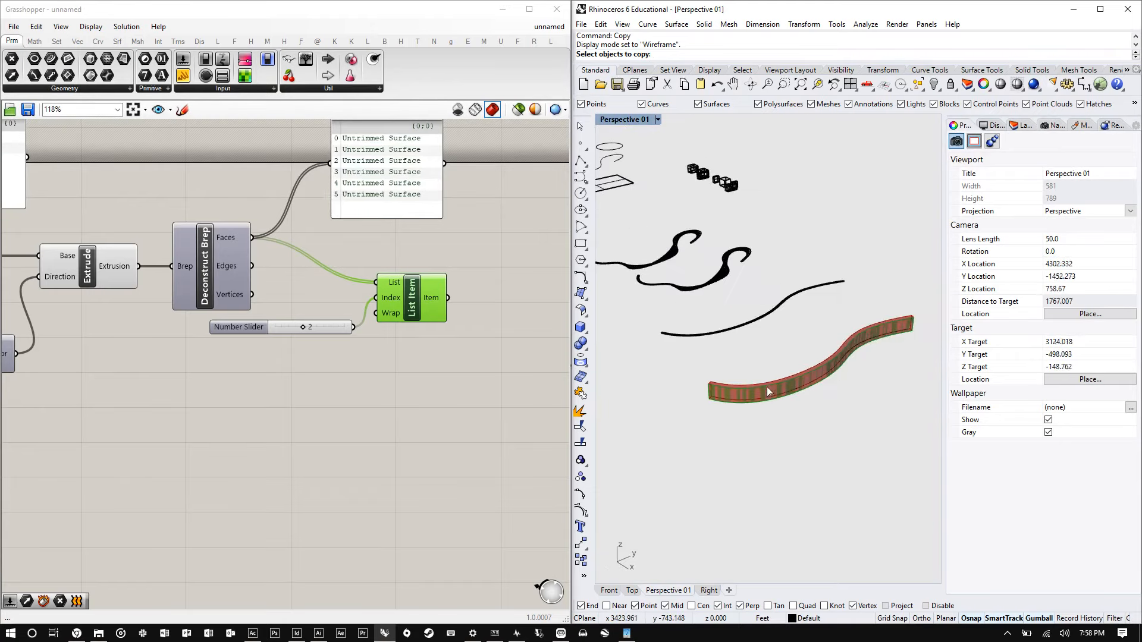
pyautogui.moveTo(767, 392); pyautogui.dragTo(828, 395, button='right')
pyautogui.scroll(5, 851, 345)
pyautogui.moveTo(900, 363); pyautogui.dragTo(848, 364, button='right')
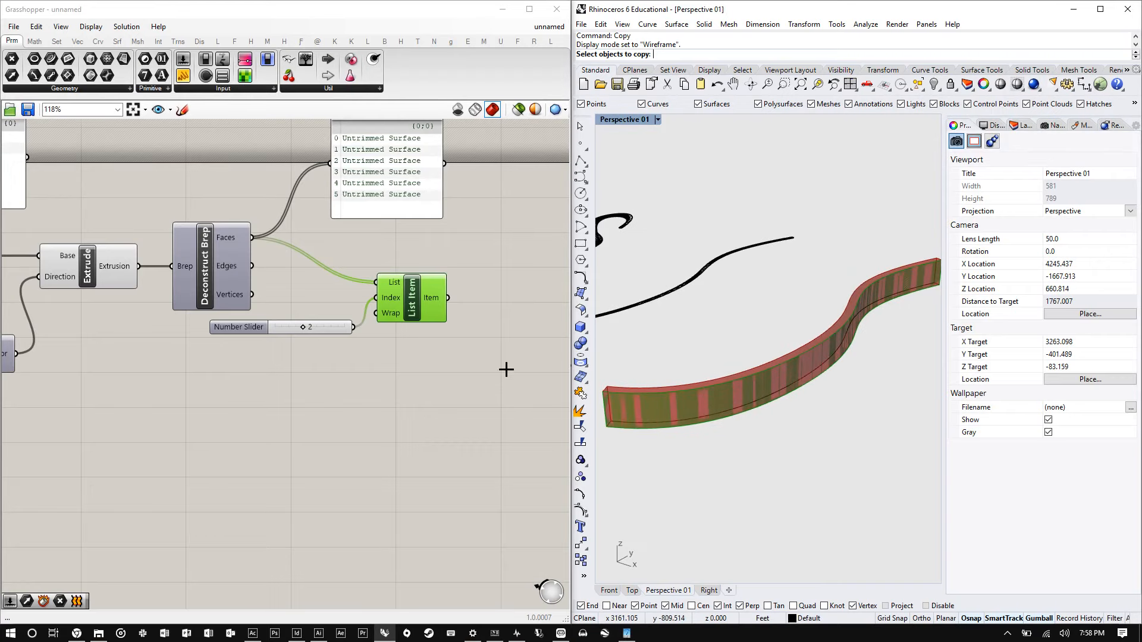
# - Add a Divide Surface component to the canvas below the List Item
pyautogui.doubleClick(524, 360)
pyautogui.write('d')
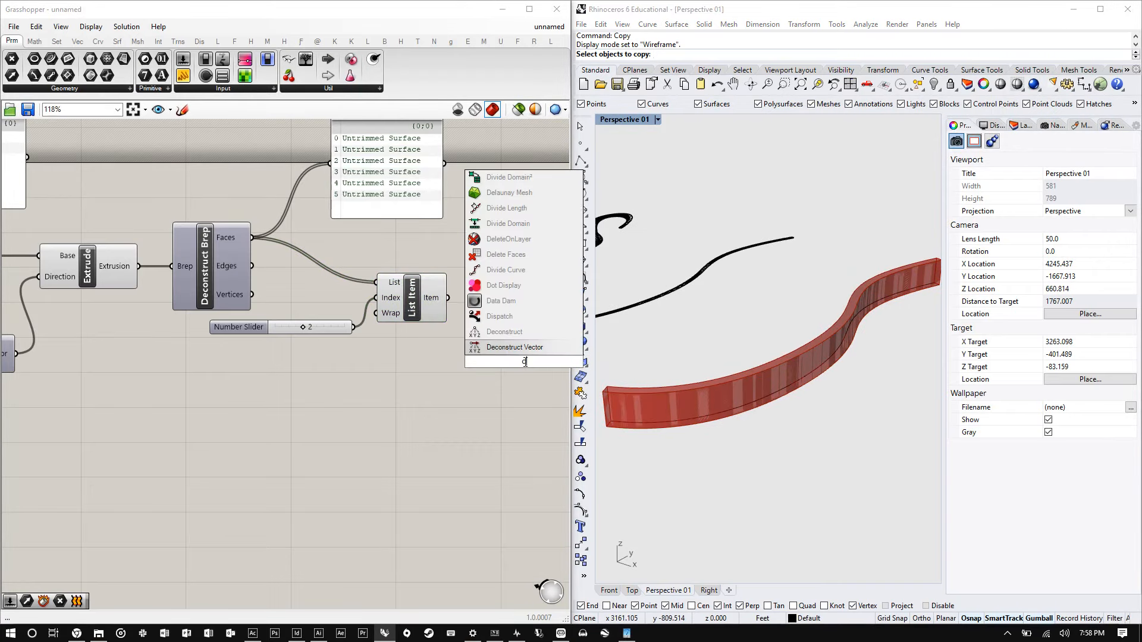
pyautogui.write('ivide')
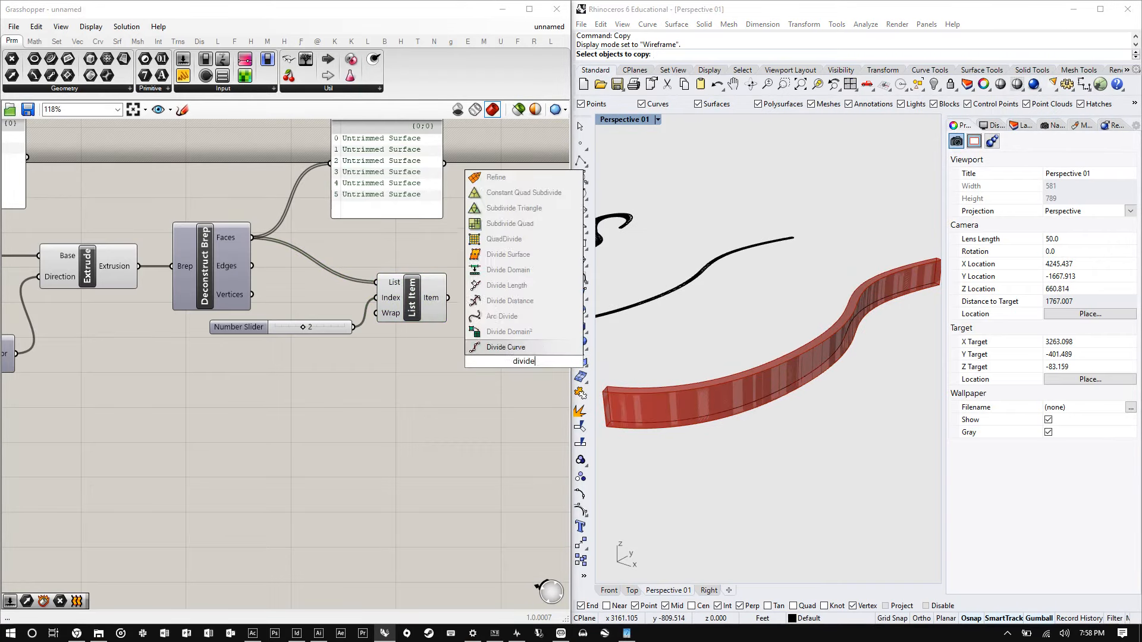
pyautogui.press('Up')
pyautogui.press('Up')
pyautogui.press('Up')
pyautogui.press('Up')
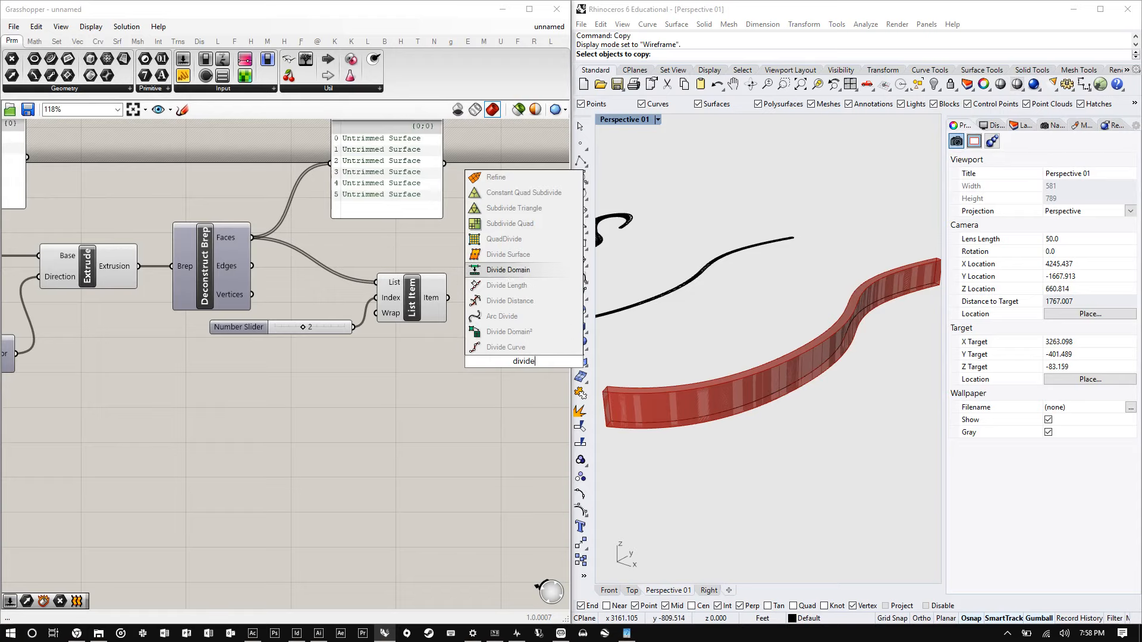
pyautogui.press('Return')
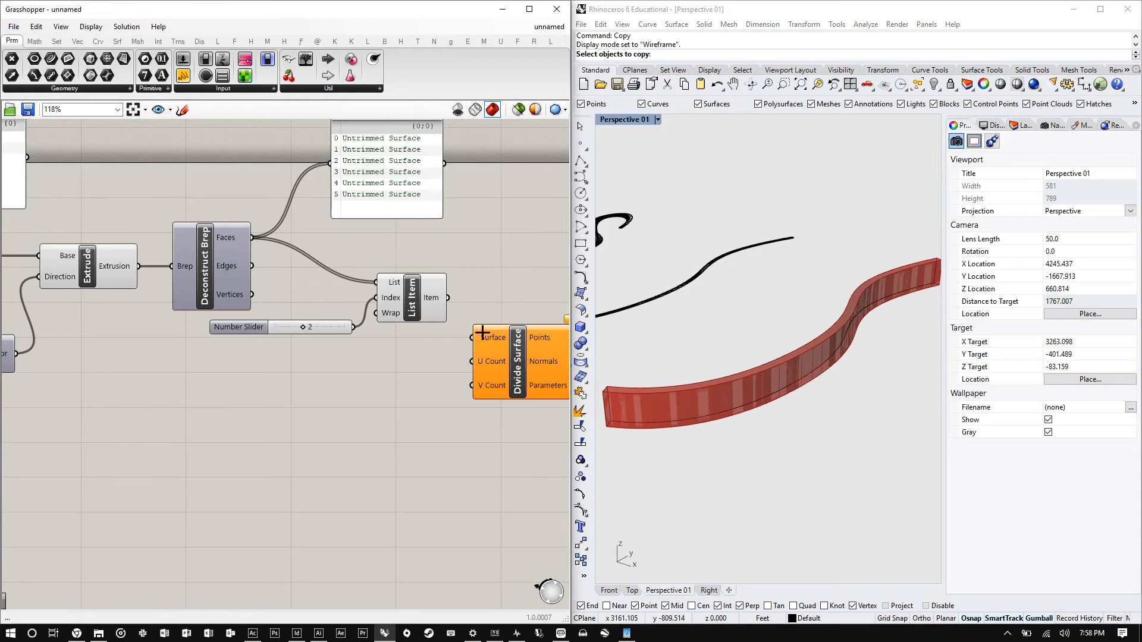
# - Connect the List Item output to the Divide Surface component's Surface input
pyautogui.moveTo(476, 313); pyautogui.dragTo(521, 340)
pyautogui.scroll(-2, 375, 341)
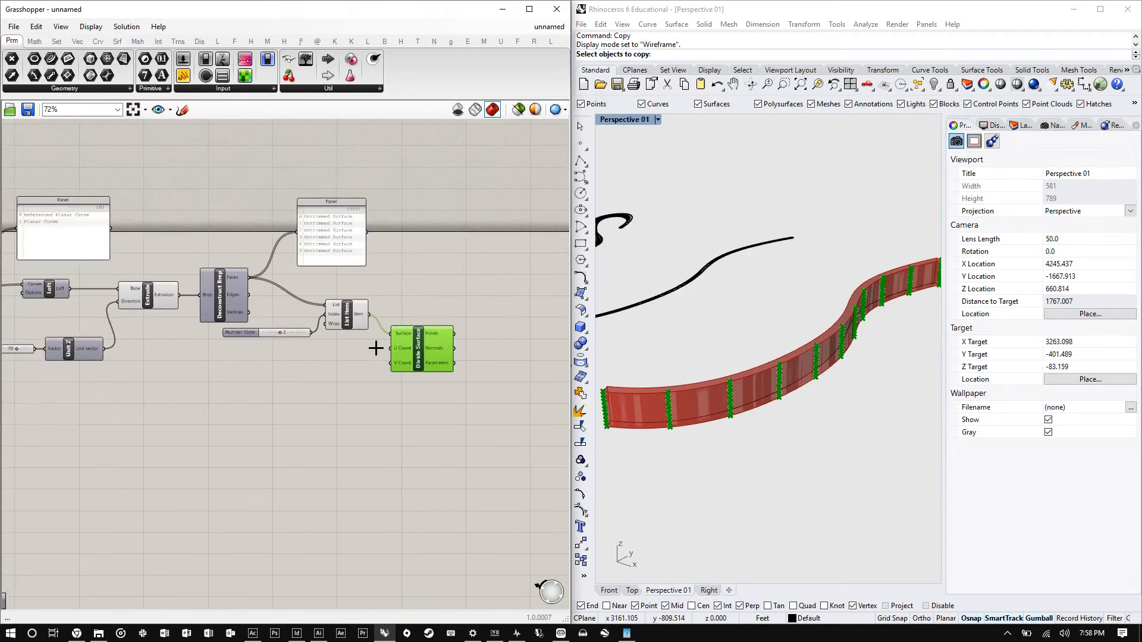
pyautogui.scroll(5, 376, 349)
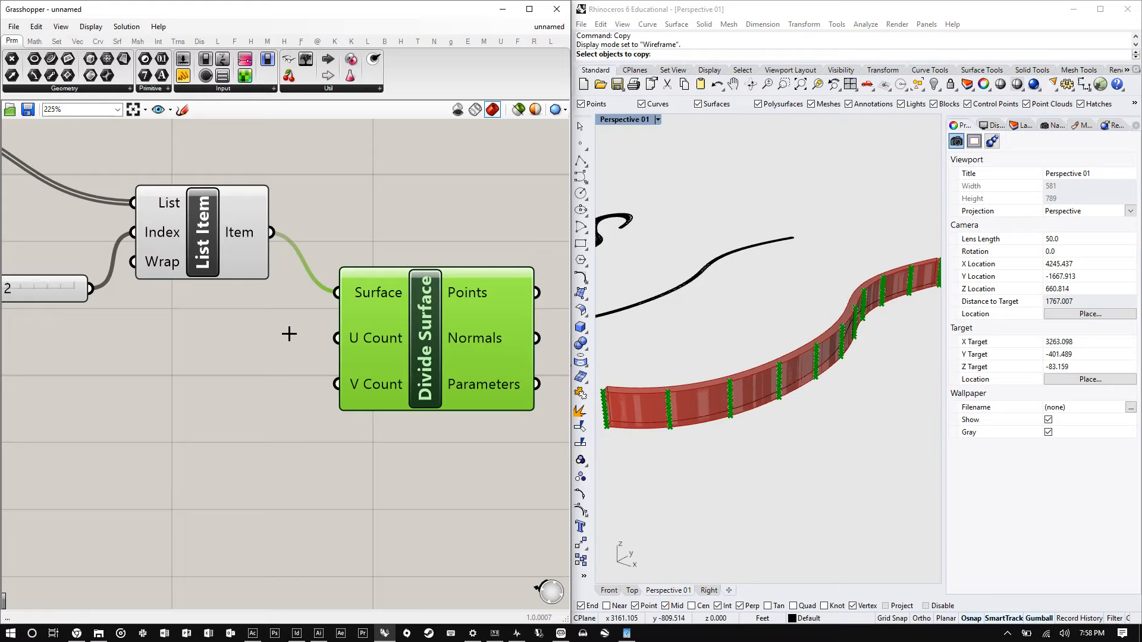
# - Create a number slider set to 10 beside the Divide Surface component
pyautogui.doubleClick(179, 345)
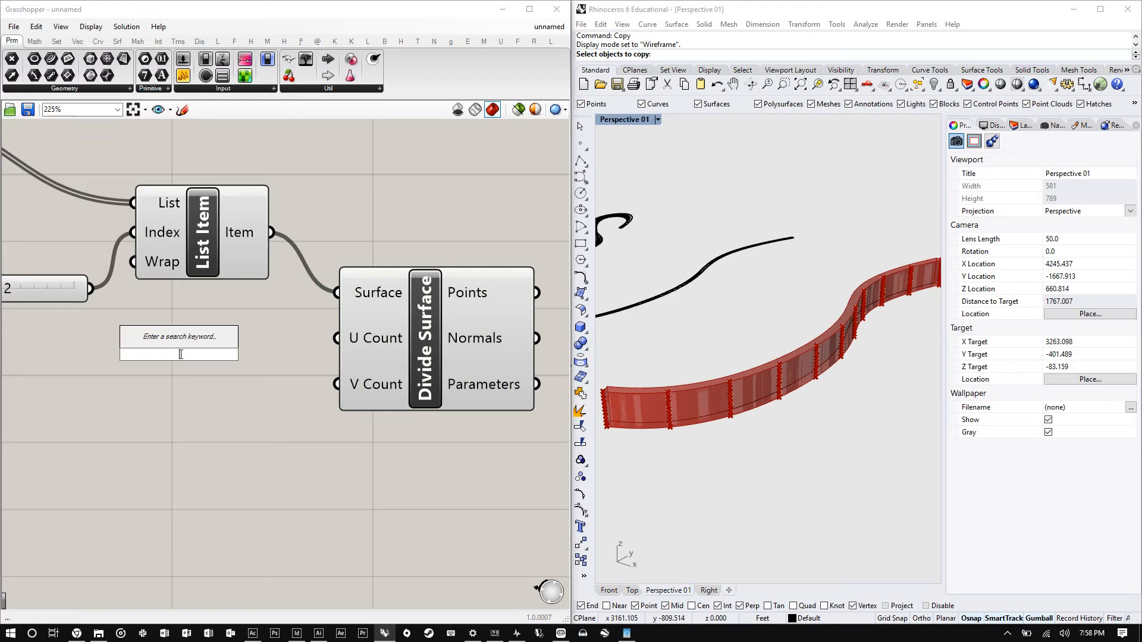
pyautogui.write('10')
pyautogui.press('Return')
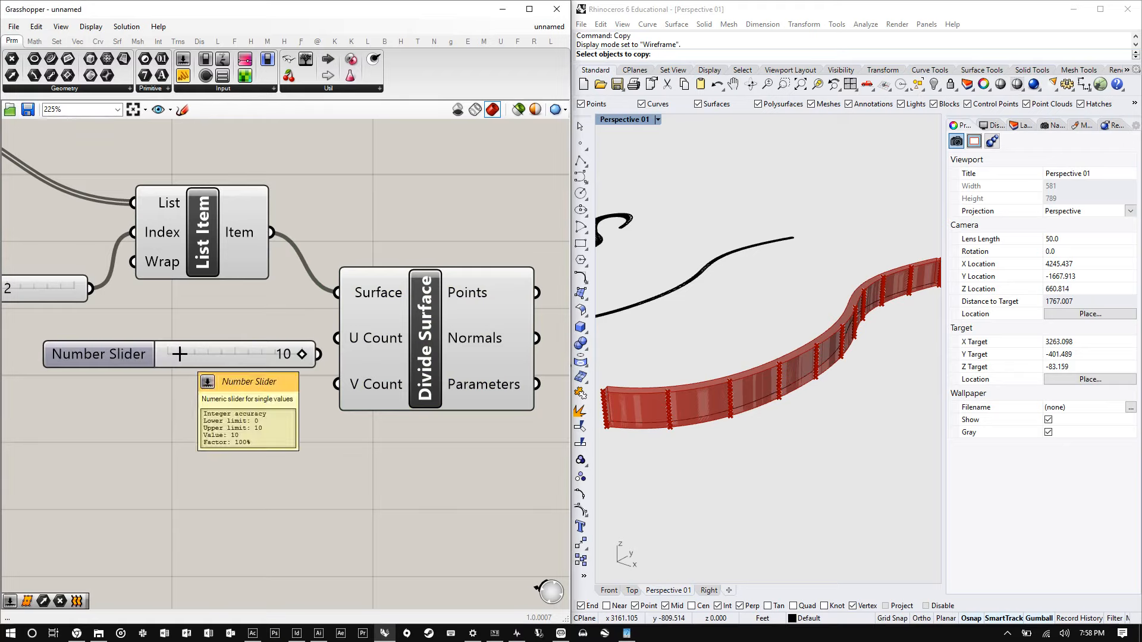
pyautogui.moveTo(187, 361); pyautogui.dragTo(191, 343)
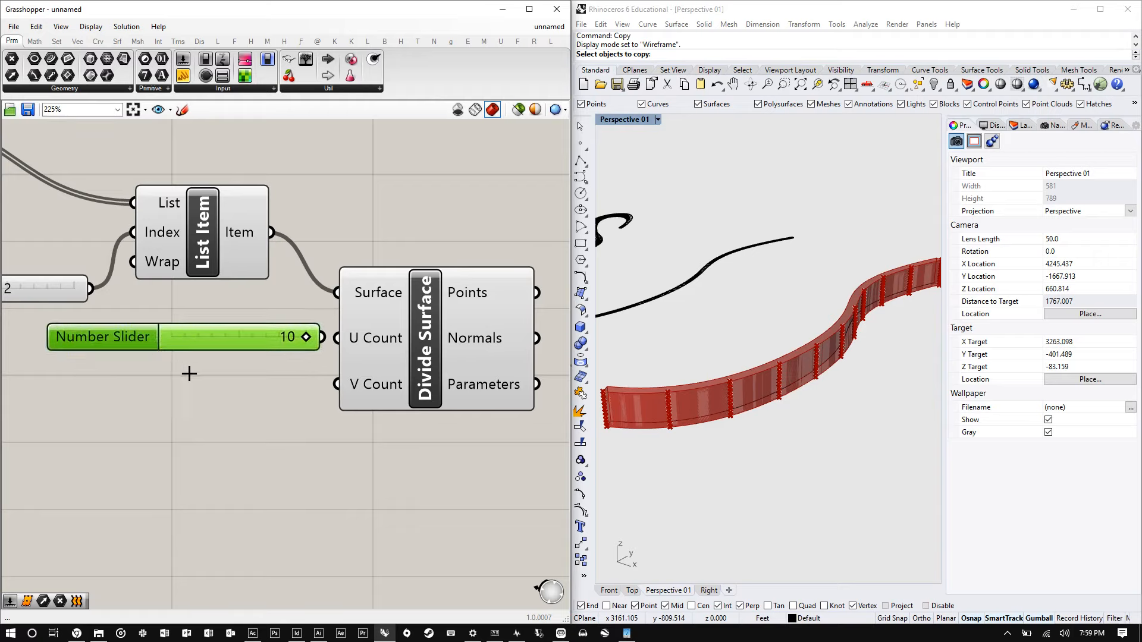
# - Create another number slider set to 100 below the first one
pyautogui.doubleClick(191, 371)
pyautogui.write('100')
pyautogui.press('Return')
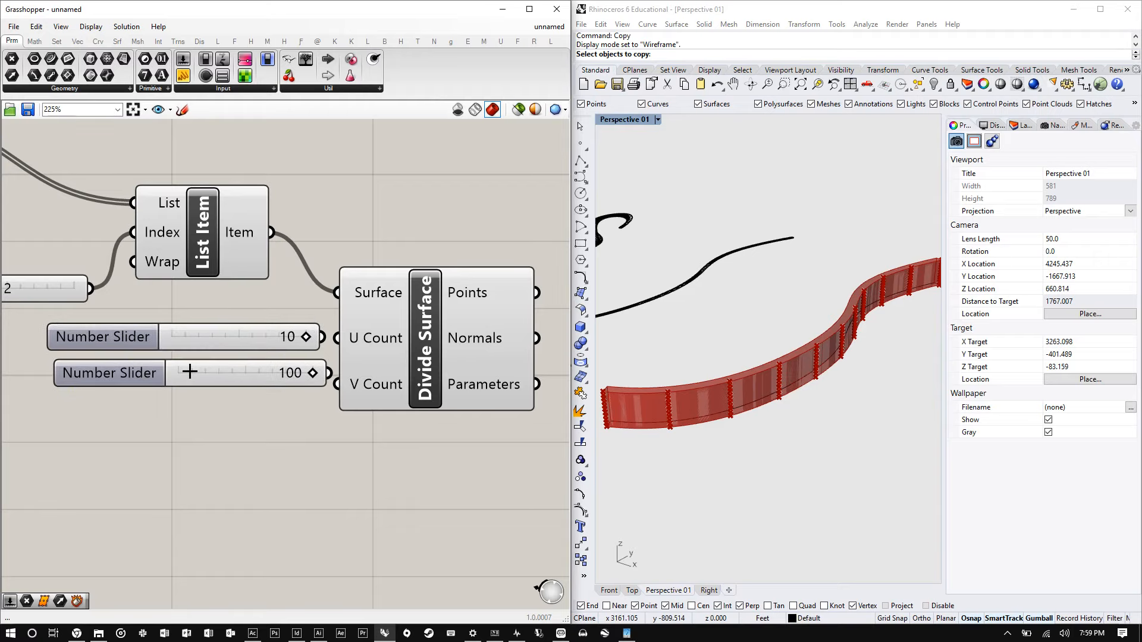
# - Delete the 10 slider and move the 100 slider up into its place
pyautogui.click(196, 326)
pyautogui.press('Delete')
pyautogui.moveTo(214, 359); pyautogui.dragTo(174, 339)
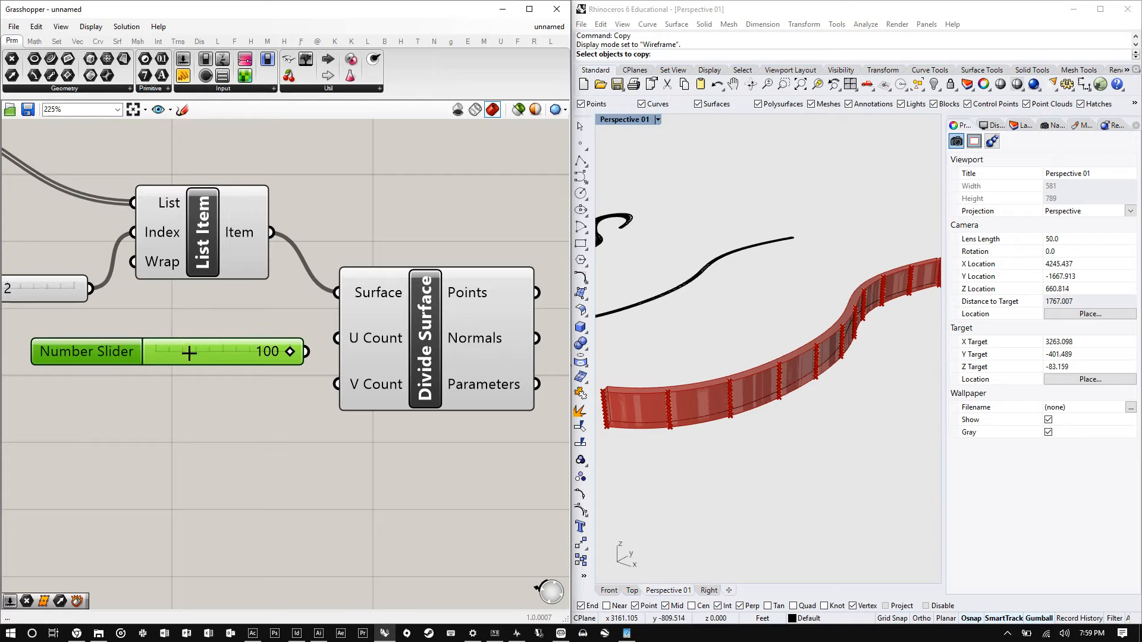
# - Duplicate the 100 slider and wire the two sliders into Divide Surface's U Count and V Count inputs
pyautogui.keyDown('alt'); pyautogui.moveTo(190, 354); pyautogui.dragTo(188, 393); pyautogui.keyUp('alt')
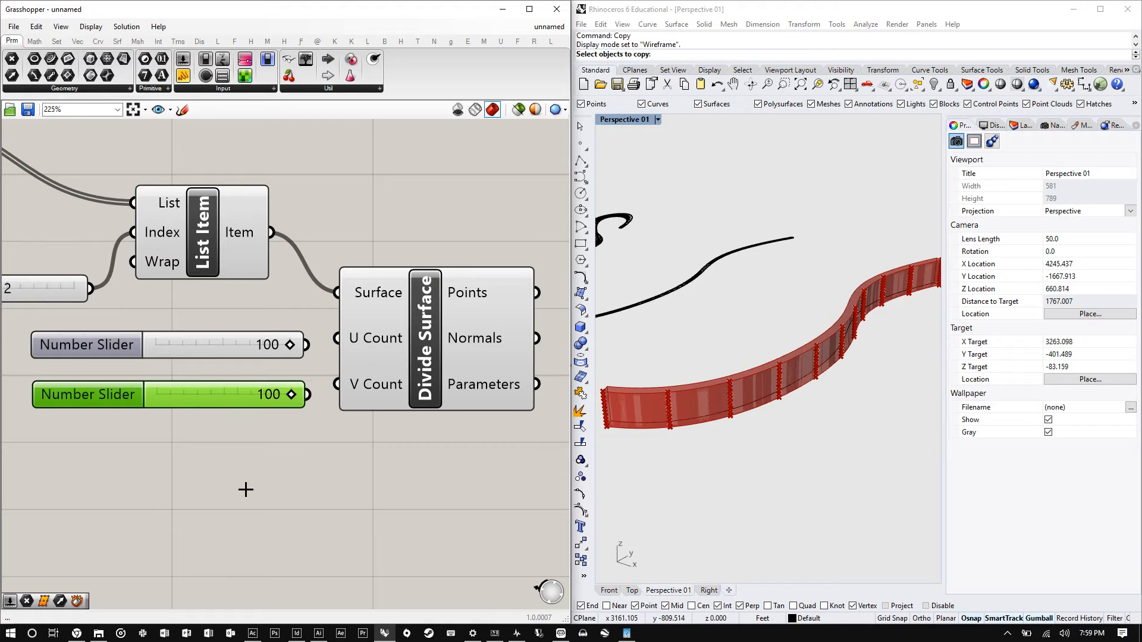
pyautogui.moveTo(306, 345); pyautogui.dragTo(337, 338)
pyautogui.scroll(4, 662, 409)
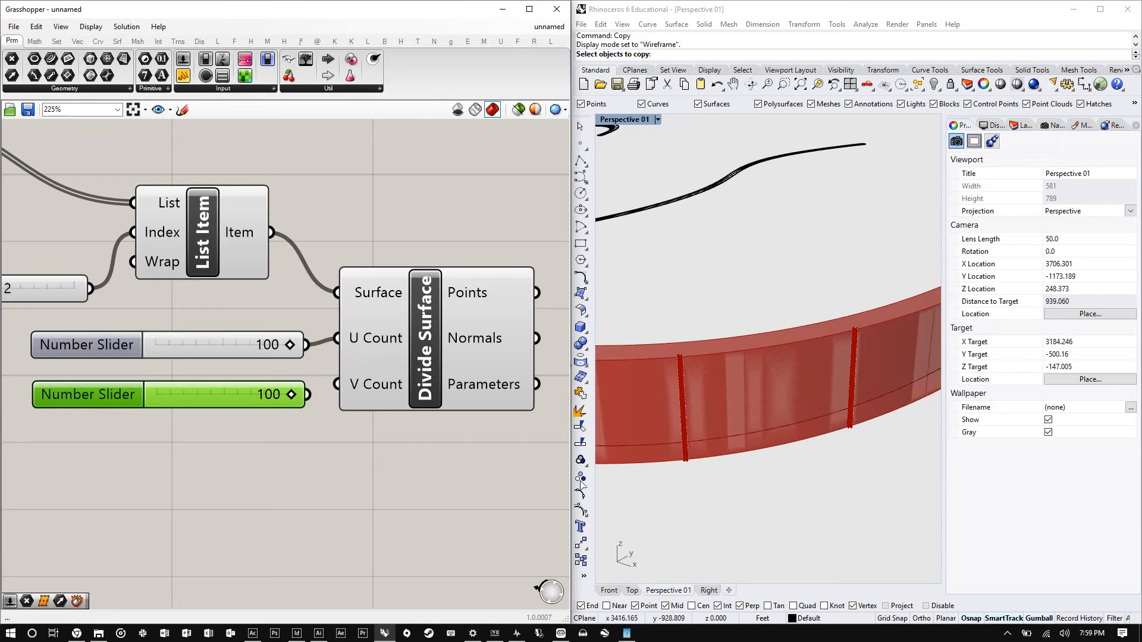
pyautogui.moveTo(307, 395); pyautogui.dragTo(337, 384)
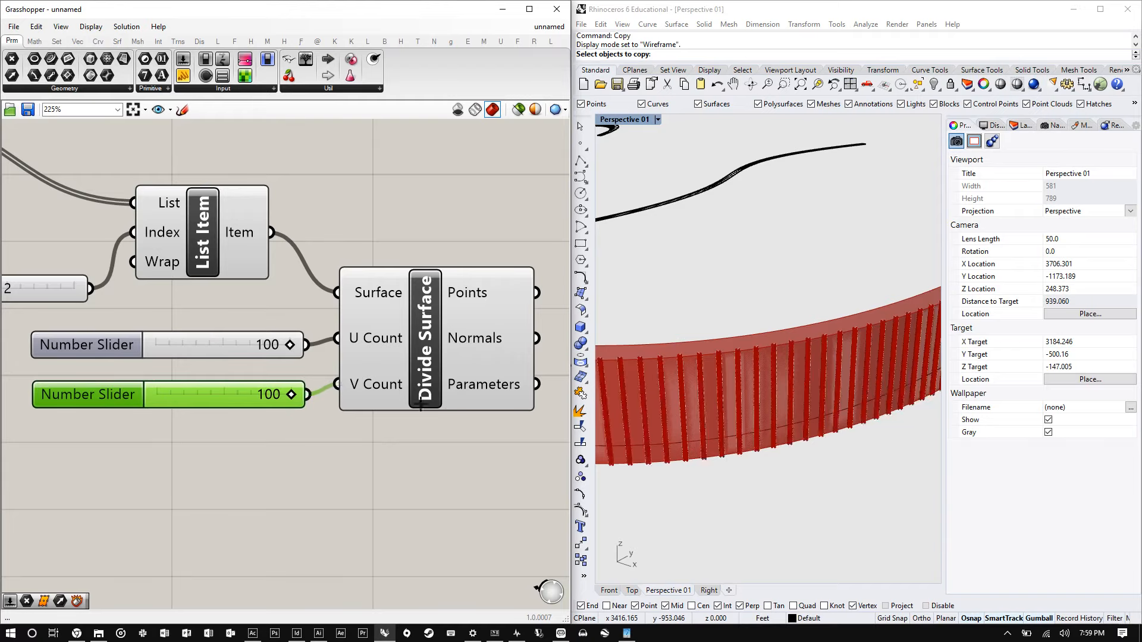
# - Set the U Count slider to 5
pyautogui.scroll(-6, 780, 385)
pyautogui.scroll(4, 844, 361)
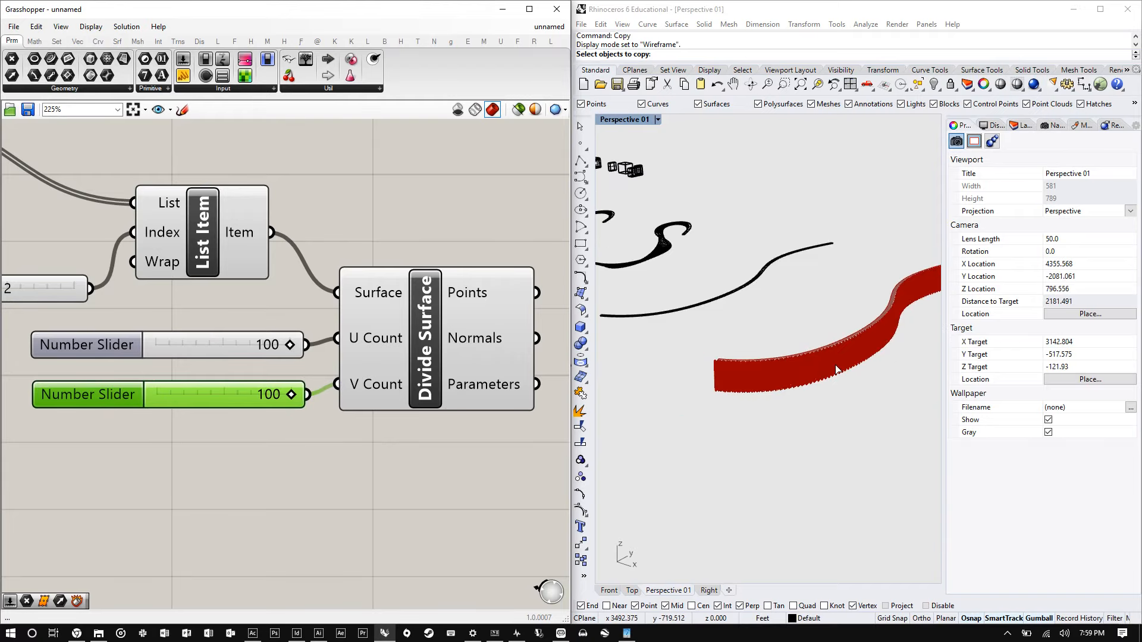
pyautogui.scroll(5, 840, 360)
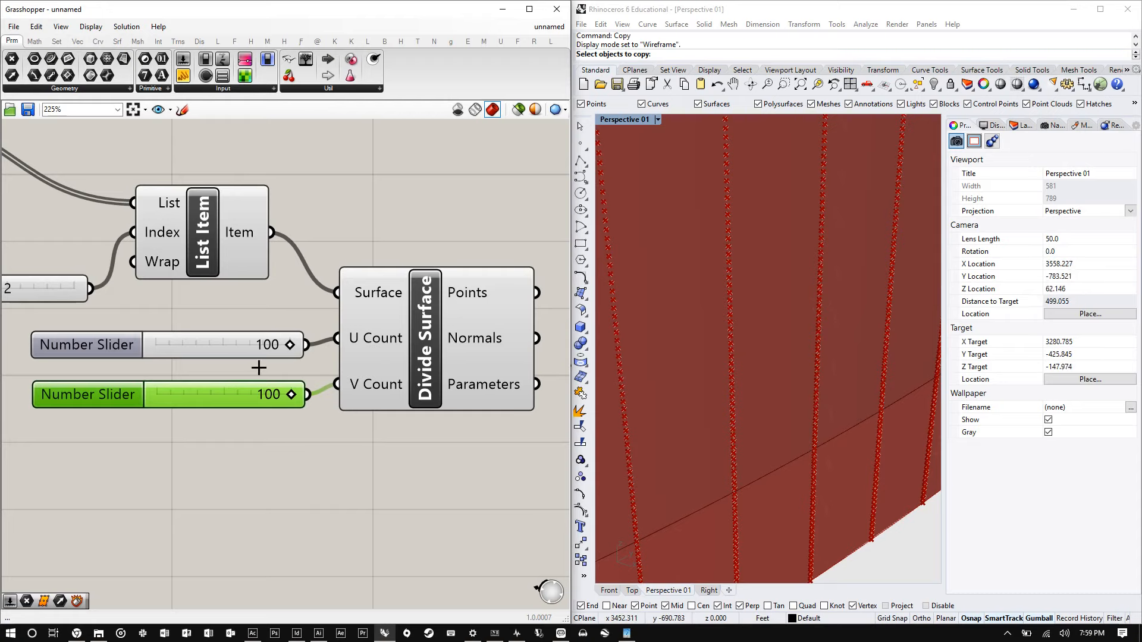
pyautogui.doubleClick(222, 347)
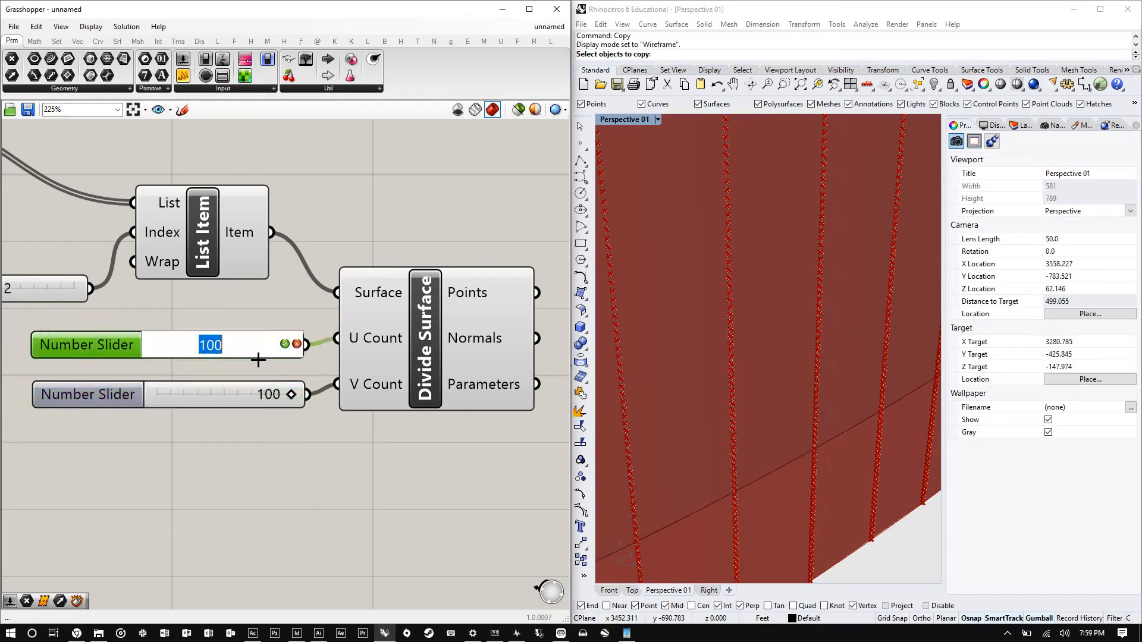
pyautogui.write('5')
pyautogui.press('Return')
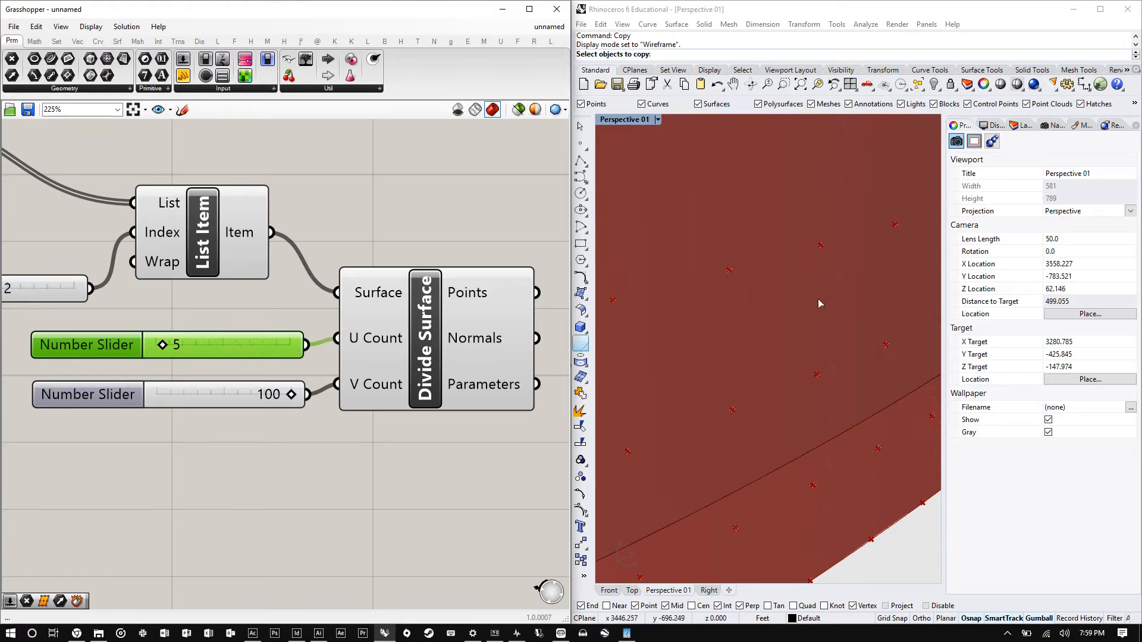
# - Orbit and zoom the viewport to examine the grid of division points across the extruded face
pyautogui.scroll(-4, 819, 300)
pyautogui.scroll(-2, 819, 300)
pyautogui.scroll(8, 813, 287)
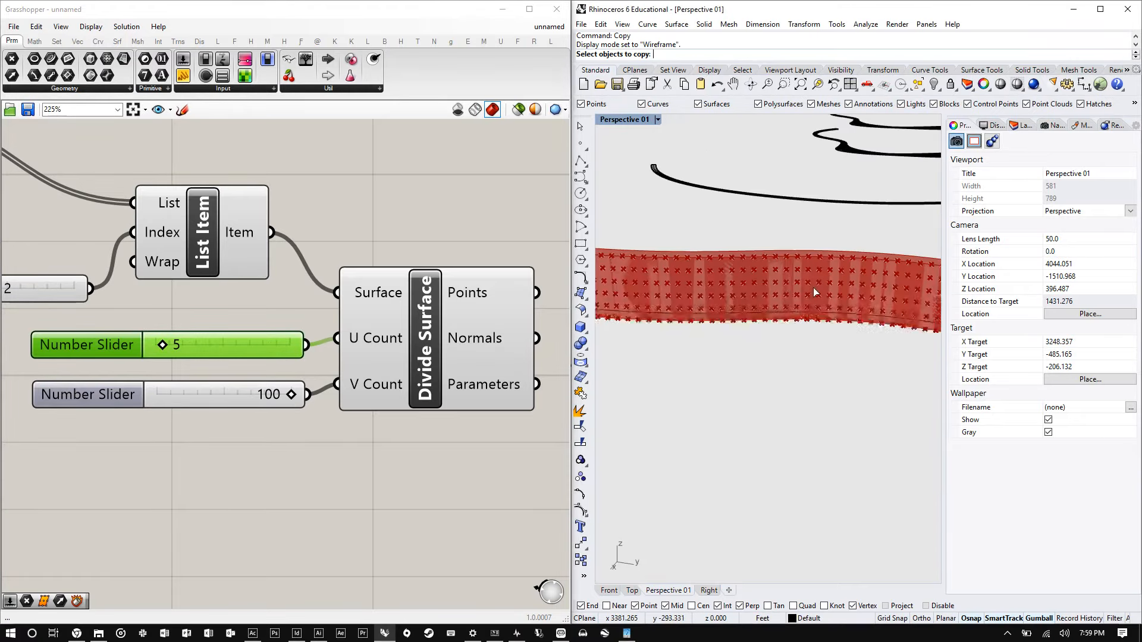
pyautogui.moveTo(787, 275); pyautogui.dragTo(759, 273, button='right')
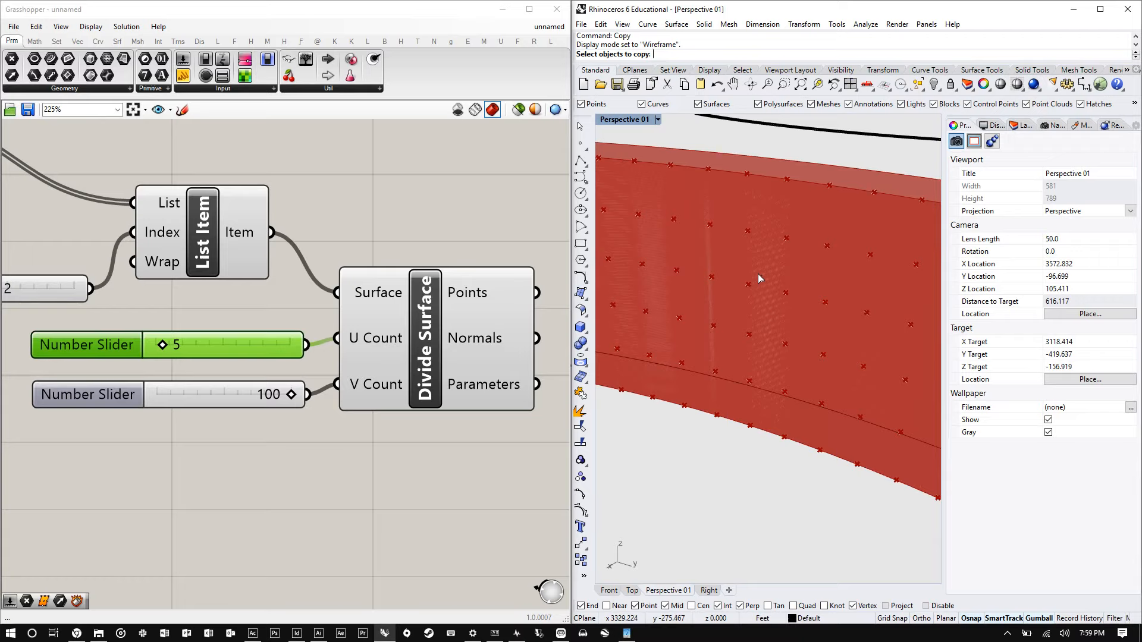
pyautogui.scroll(-4, 720, 275)
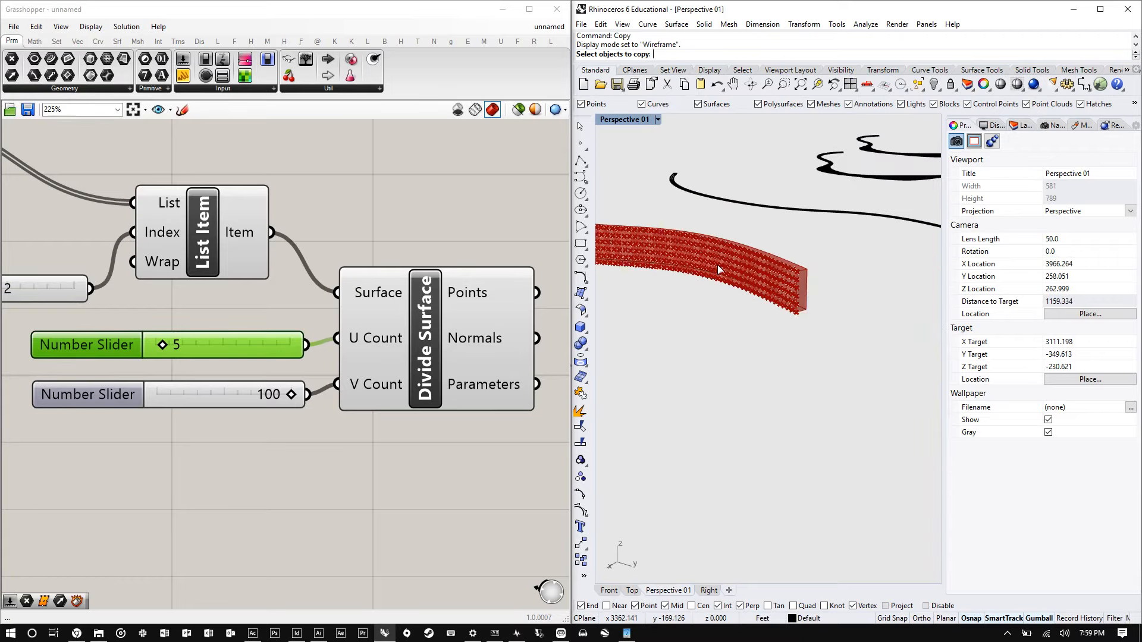
pyautogui.scroll(4, 718, 276)
pyautogui.moveTo(718, 274); pyautogui.dragTo(654, 329, button='right')
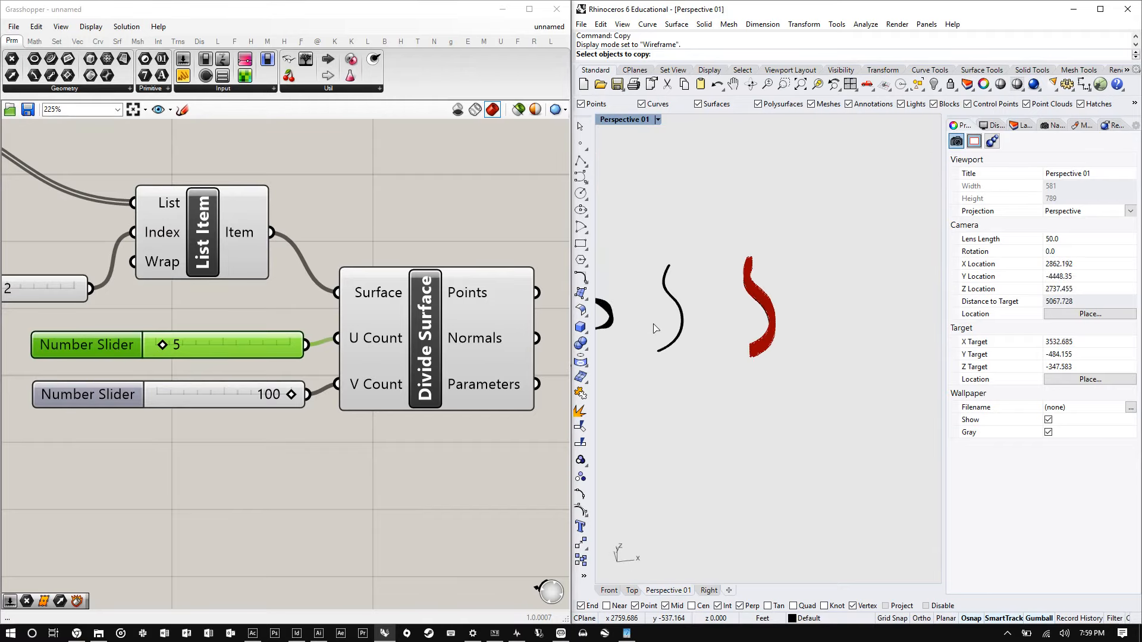
pyautogui.scroll(15, 769, 301)
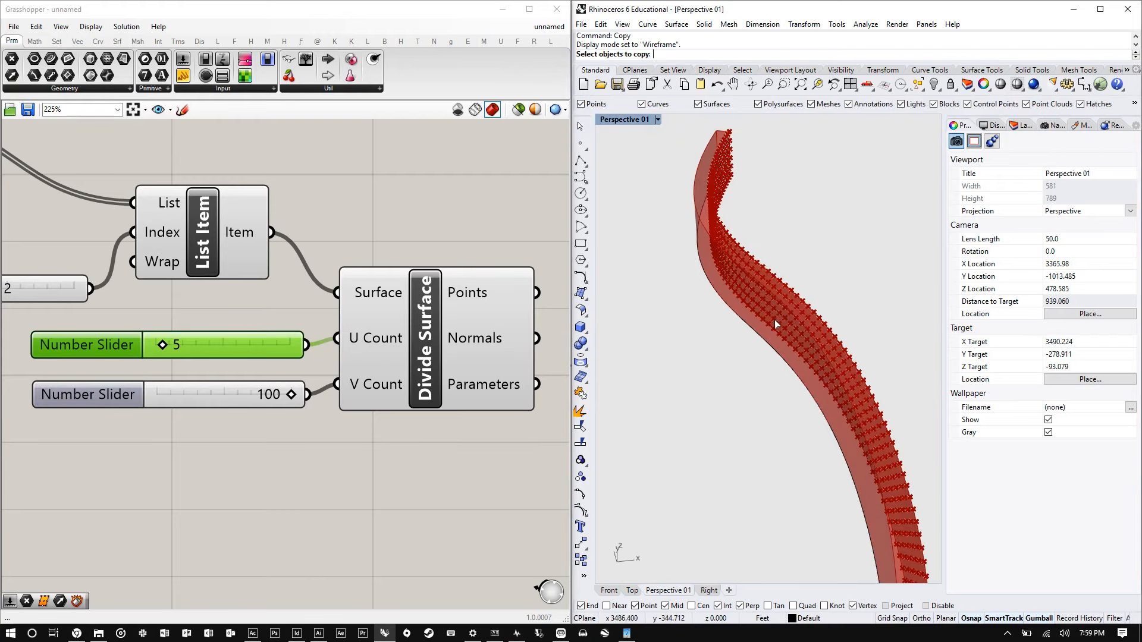
pyautogui.moveTo(818, 351); pyautogui.dragTo(756, 394, button='right')
pyautogui.scroll(-14, 759, 349)
pyautogui.scroll(14, 756, 393)
pyautogui.moveTo(686, 387); pyautogui.dragTo(730, 417, button='right')
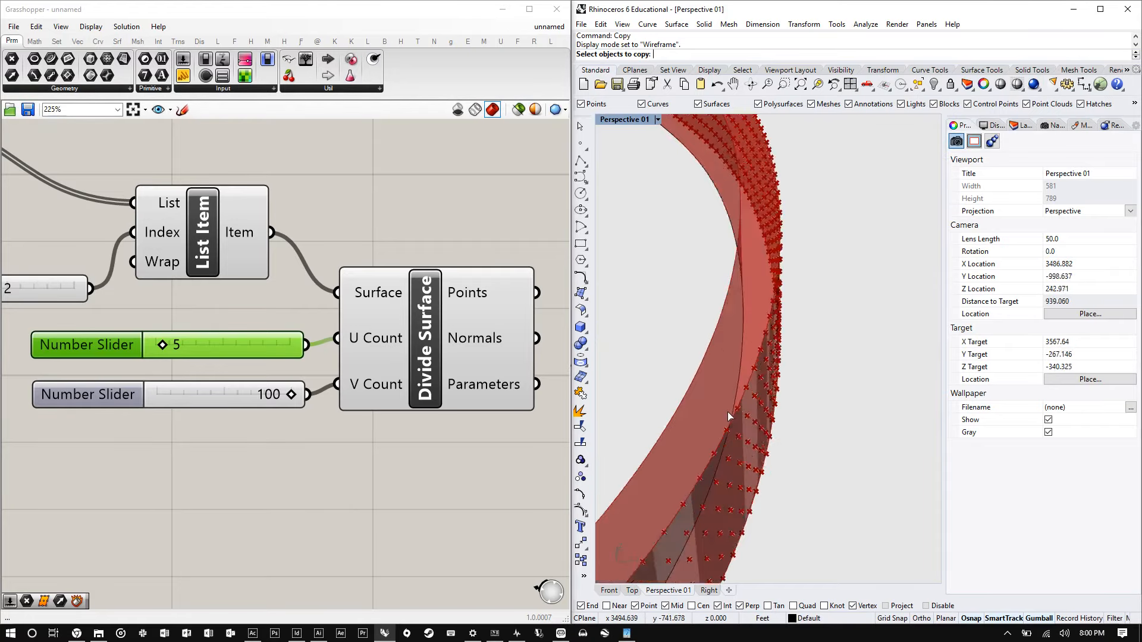
pyautogui.scroll(-8, 731, 415)
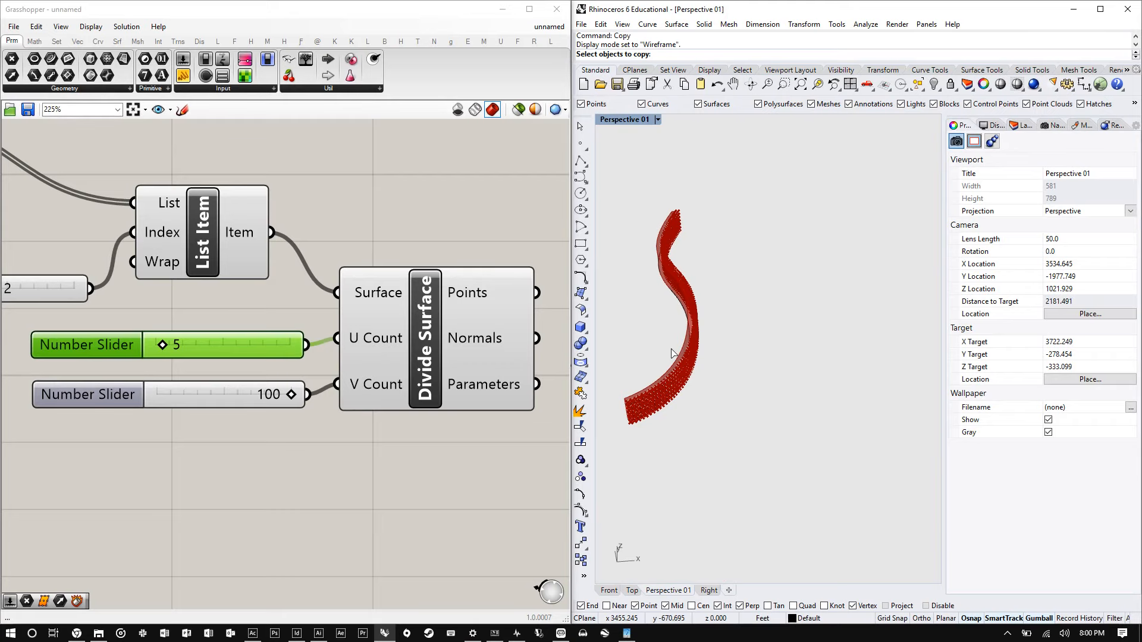
pyautogui.scroll(-4, 657, 371)
pyautogui.scroll(1, 568, 180)
# - Draw a new open curve with five points in the Rhino perspective viewport
pyautogui.click(580, 178)
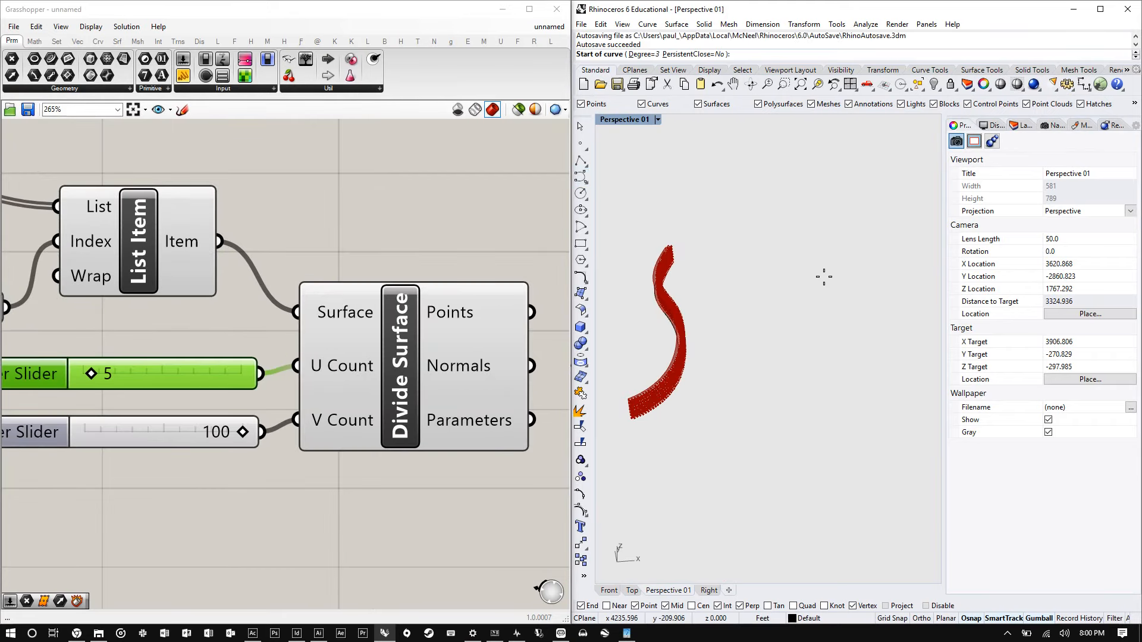
pyautogui.click(824, 277)
pyautogui.click(778, 325)
pyautogui.click(806, 394)
pyautogui.click(878, 404)
pyautogui.click(915, 368)
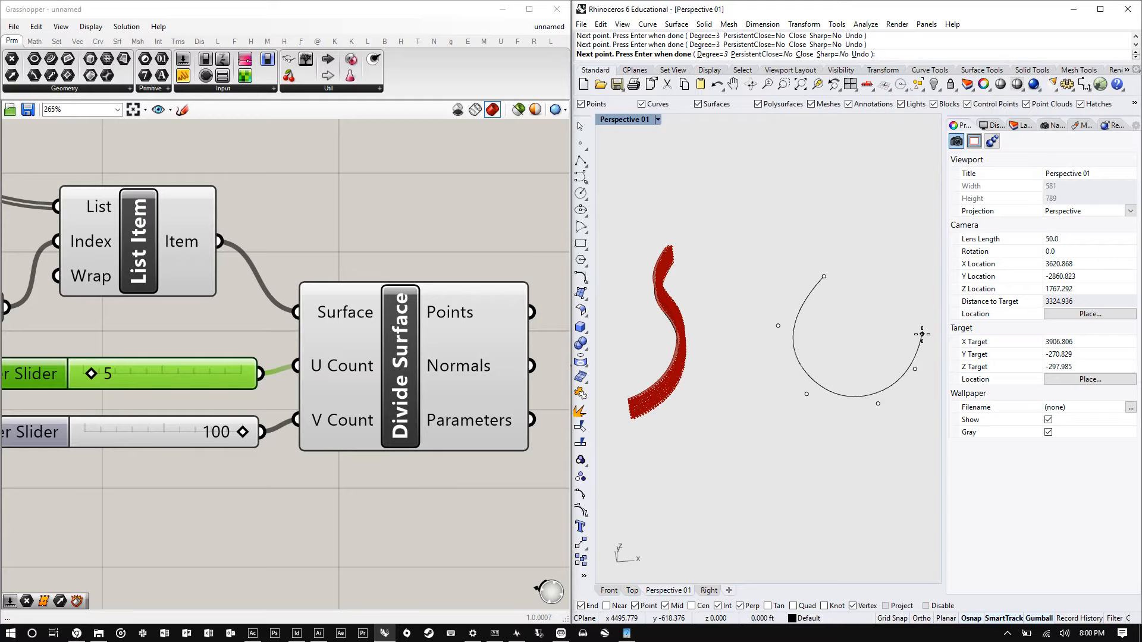
pyautogui.rightClick(922, 334)
# - Select the new curve and assign it as the definition's Curve parameter
pyautogui.scroll(-6, 831, 351)
pyautogui.moveTo(866, 398); pyautogui.dragTo(812, 321, button='right')
pyautogui.scroll(4, 815, 370)
pyautogui.scroll(-8, 431, 369)
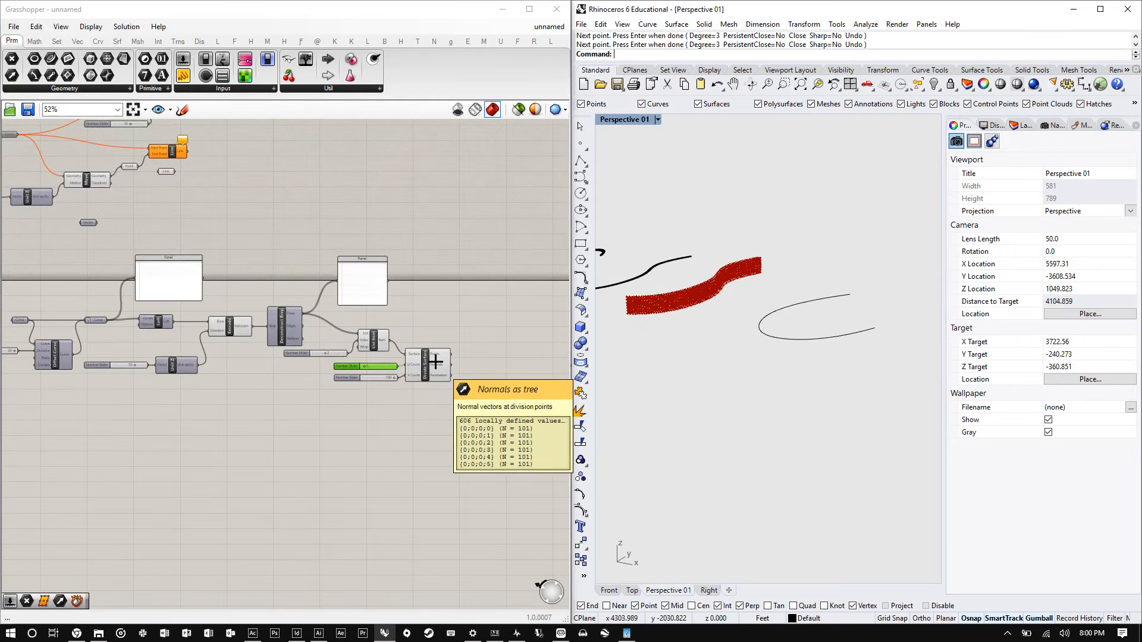
pyautogui.scroll(-2, 436, 362)
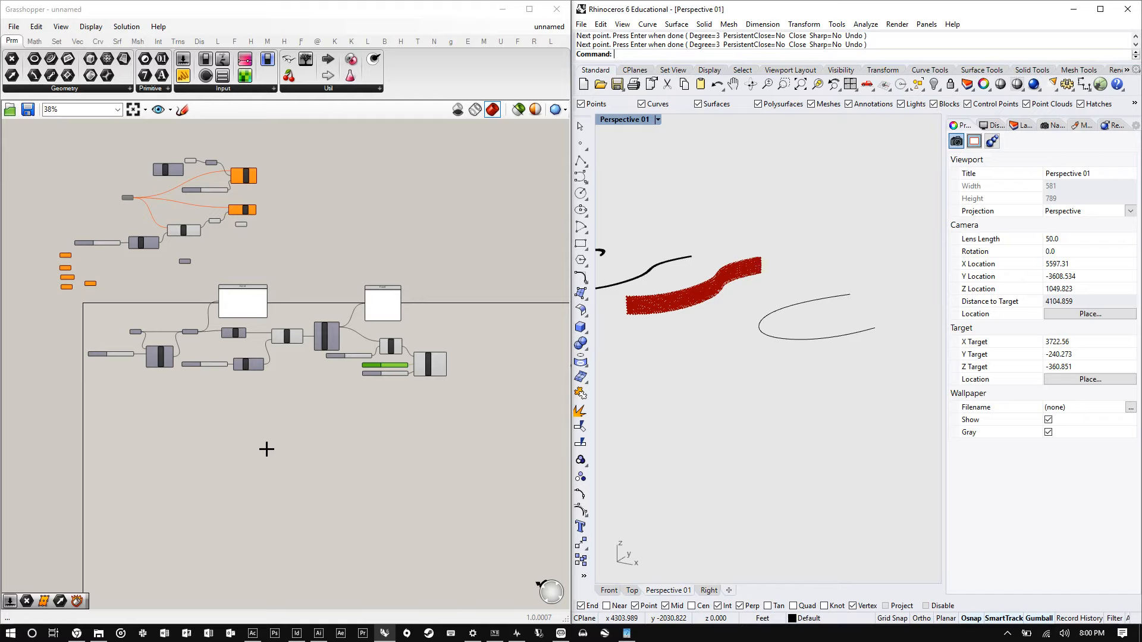
pyautogui.click(764, 309)
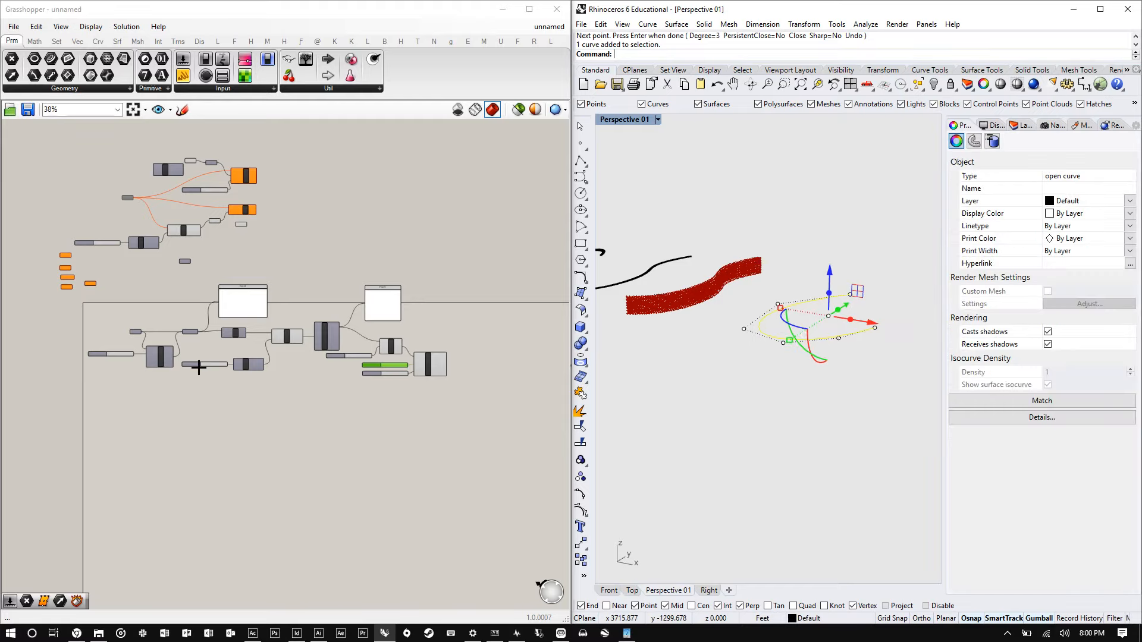
pyautogui.scroll(2, 103, 326)
pyautogui.scroll(8, 131, 326)
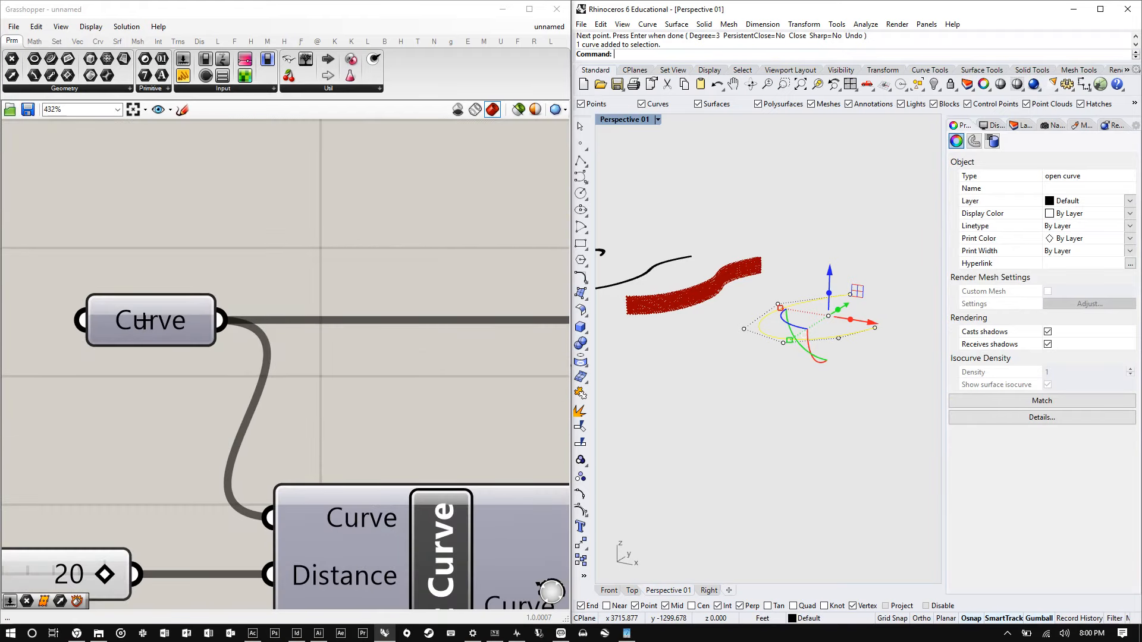
pyautogui.rightClick(145, 321)
pyautogui.click(186, 481)
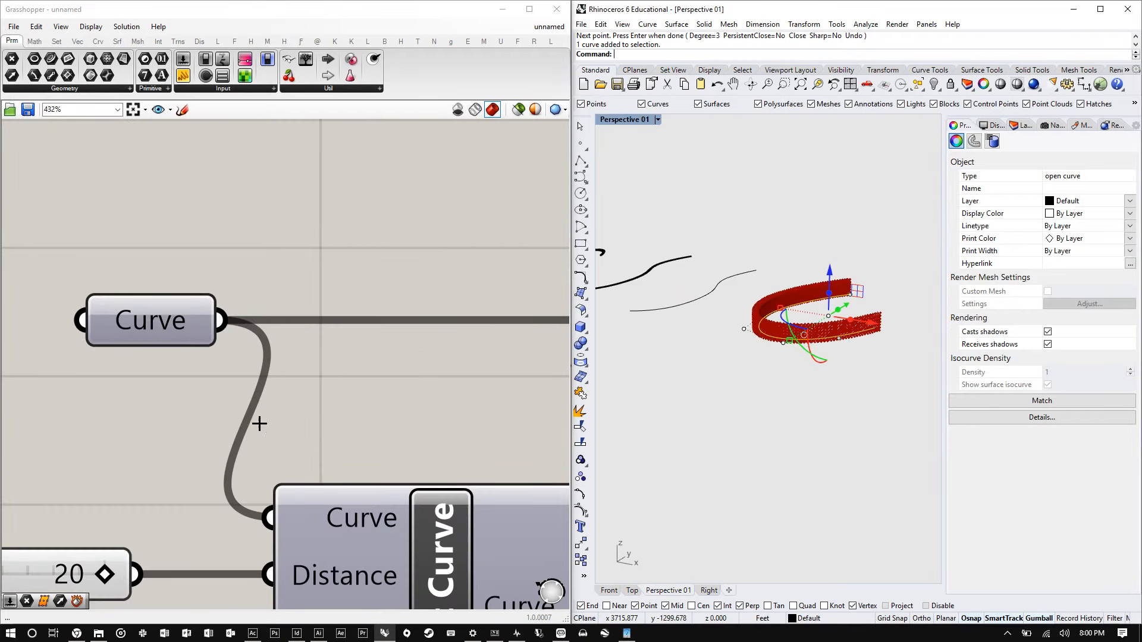
# - Orbit and zoom the viewport to inspect the divided surface generated from the new curve
pyautogui.scroll(2, 670, 313)
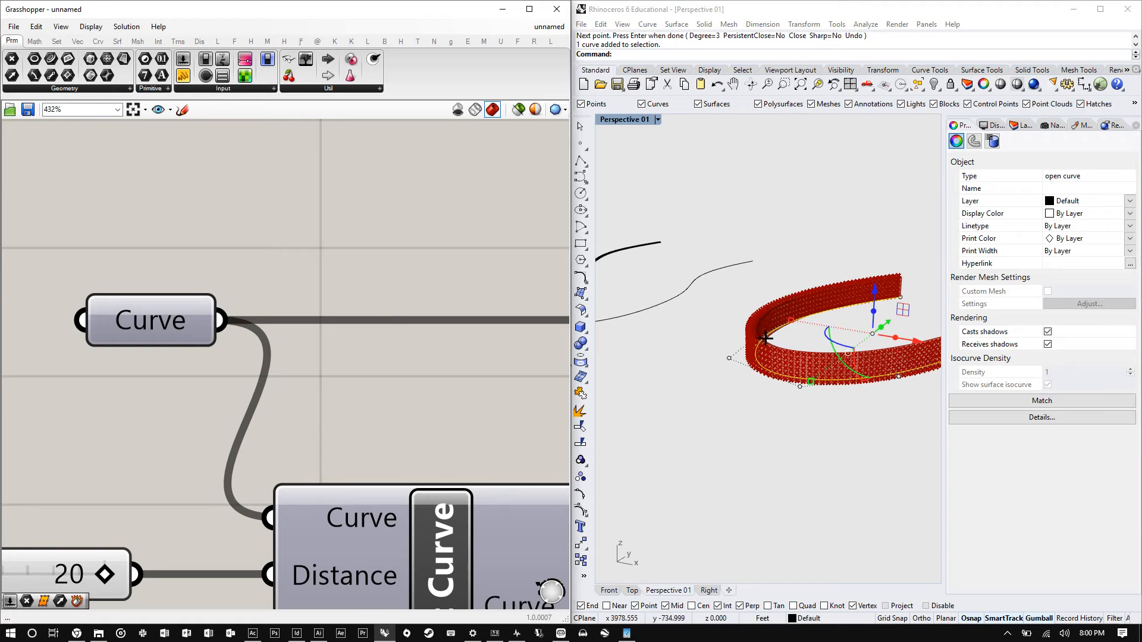
pyautogui.click(755, 553)
pyautogui.scroll(5, 811, 367)
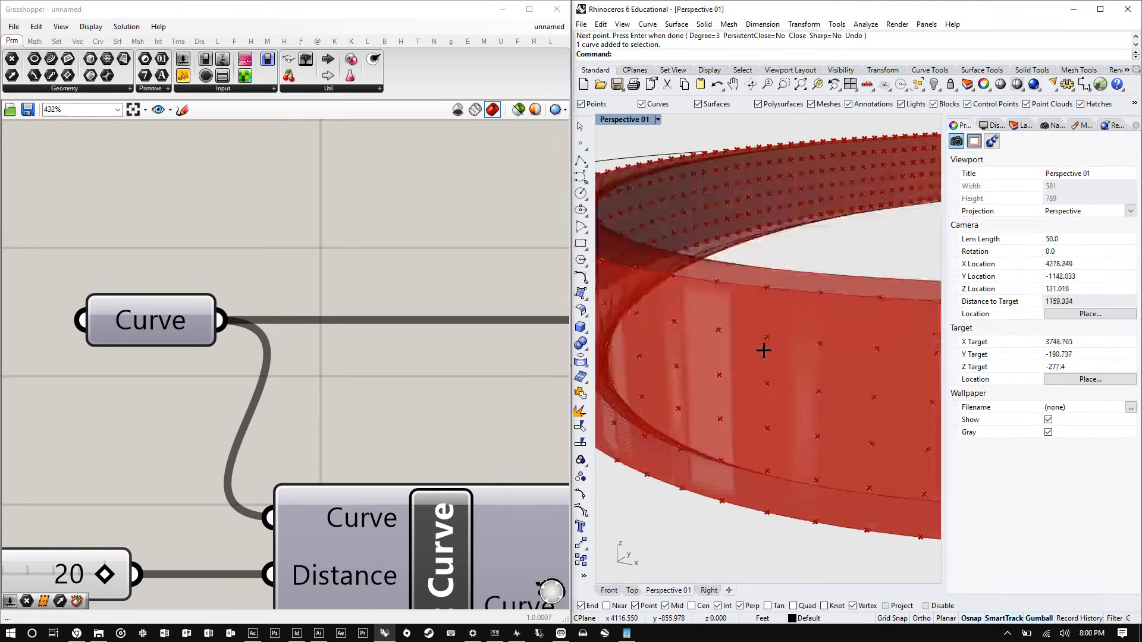
pyautogui.scroll(-8, 769, 352)
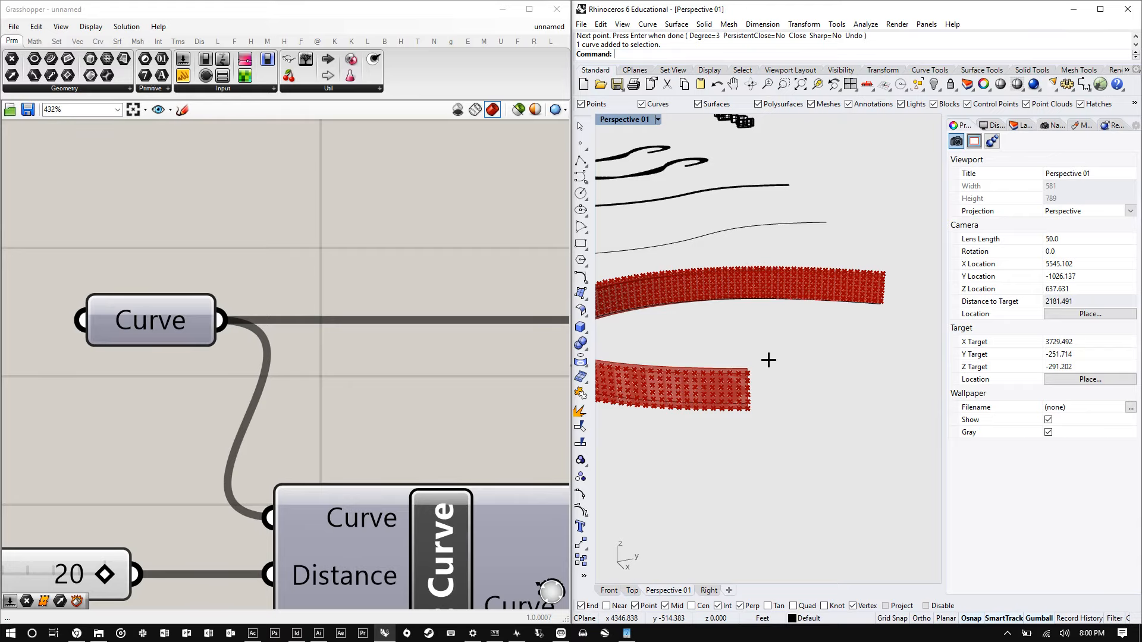
pyautogui.scroll(-2, 790, 334)
pyautogui.scroll(-6, 172, 332)
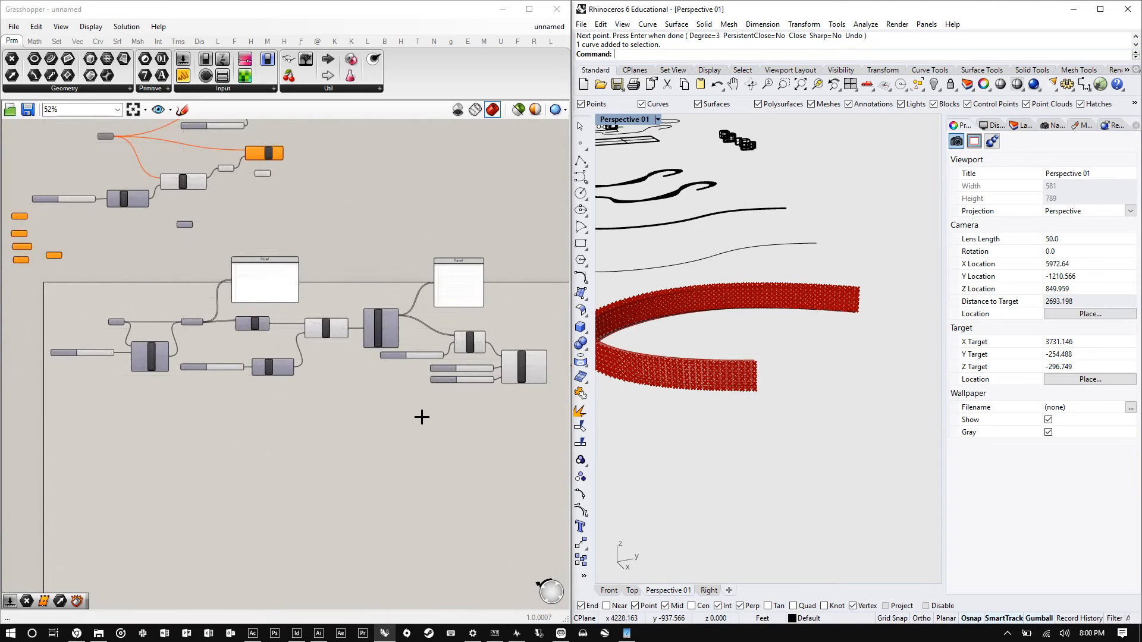
pyautogui.moveTo(518, 424); pyautogui.dragTo(98, 291)
pyautogui.click(497, 385)
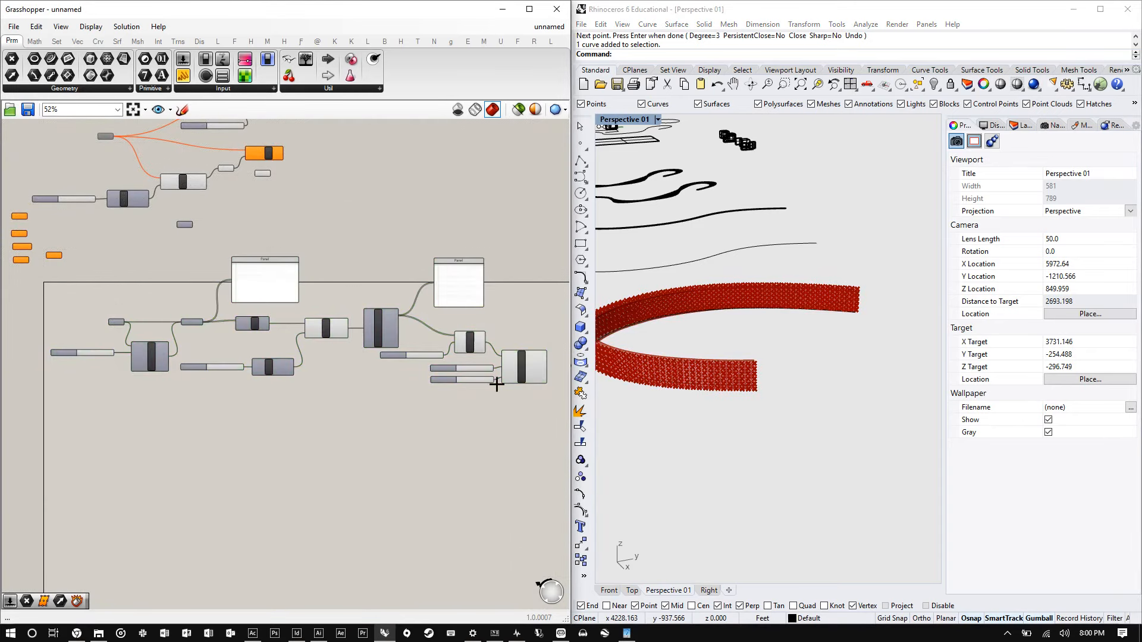
pyautogui.moveTo(714, 333); pyautogui.dragTo(735, 266, button='right')
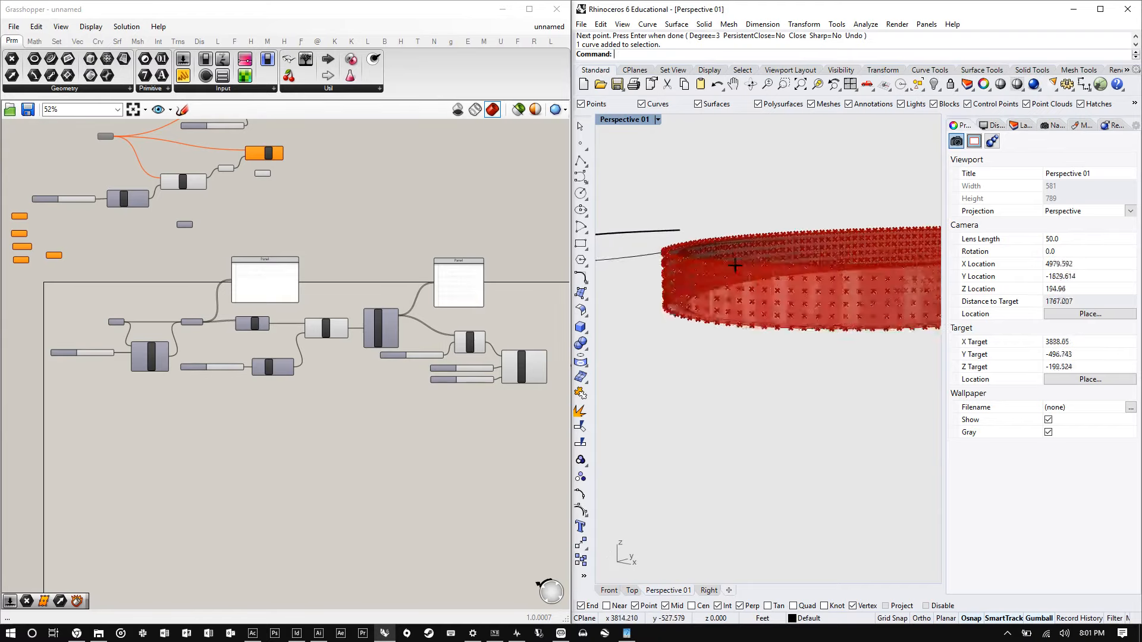
pyautogui.scroll(5, 645, 248)
pyautogui.scroll(-3, 646, 247)
pyautogui.keyDown('shift'); pyautogui.moveTo(645, 247); pyautogui.dragTo(717, 277, button='right'); pyautogui.keyUp('shift')
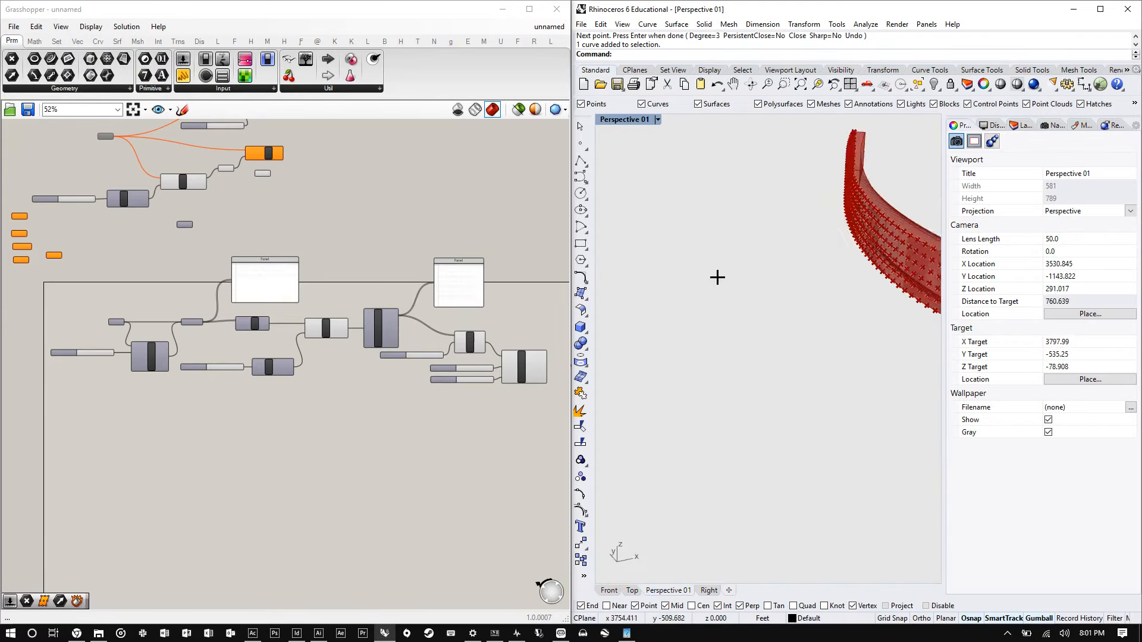
# - Select the newly drawn curve in the viewport and reassign it as the Curve parameter's single input
pyautogui.scroll(-3, 857, 298)
pyautogui.moveTo(857, 298); pyautogui.dragTo(730, 306, button='right')
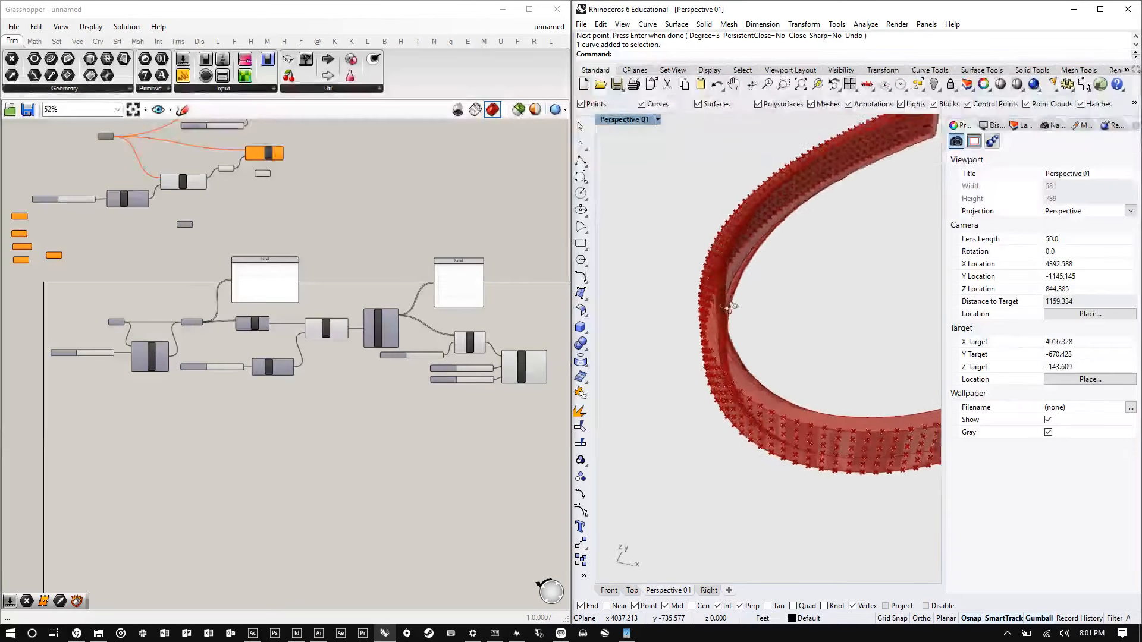
pyautogui.scroll(-3, 730, 307)
pyautogui.moveTo(809, 285); pyautogui.dragTo(706, 339, button='right')
pyautogui.click(658, 316)
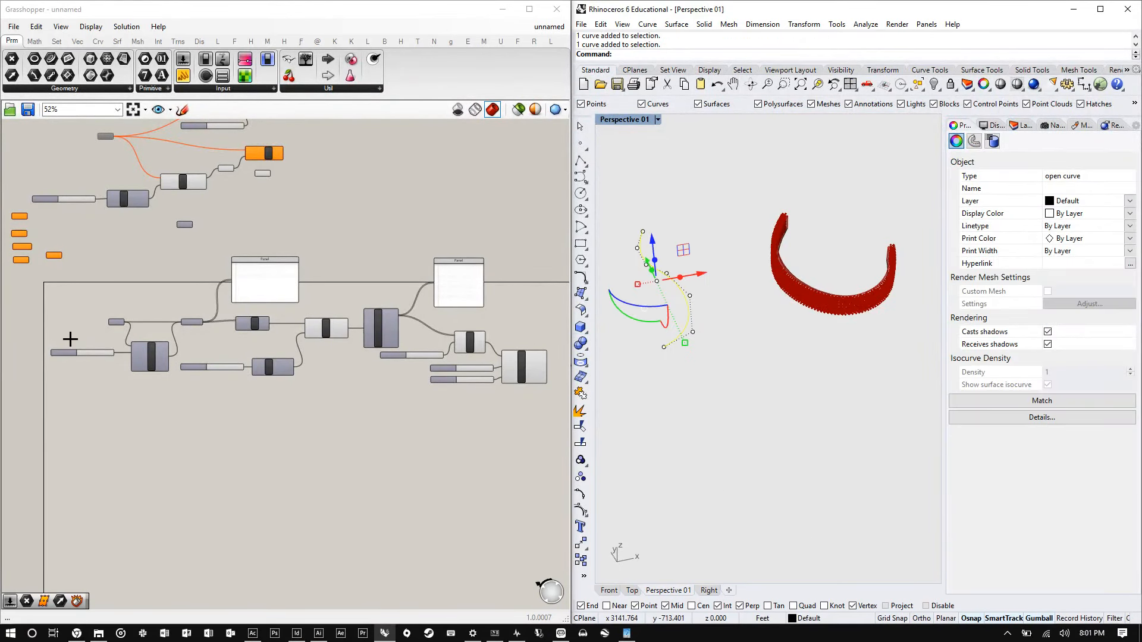
pyautogui.scroll(8, 113, 321)
pyautogui.rightClick(132, 327)
pyautogui.click(184, 483)
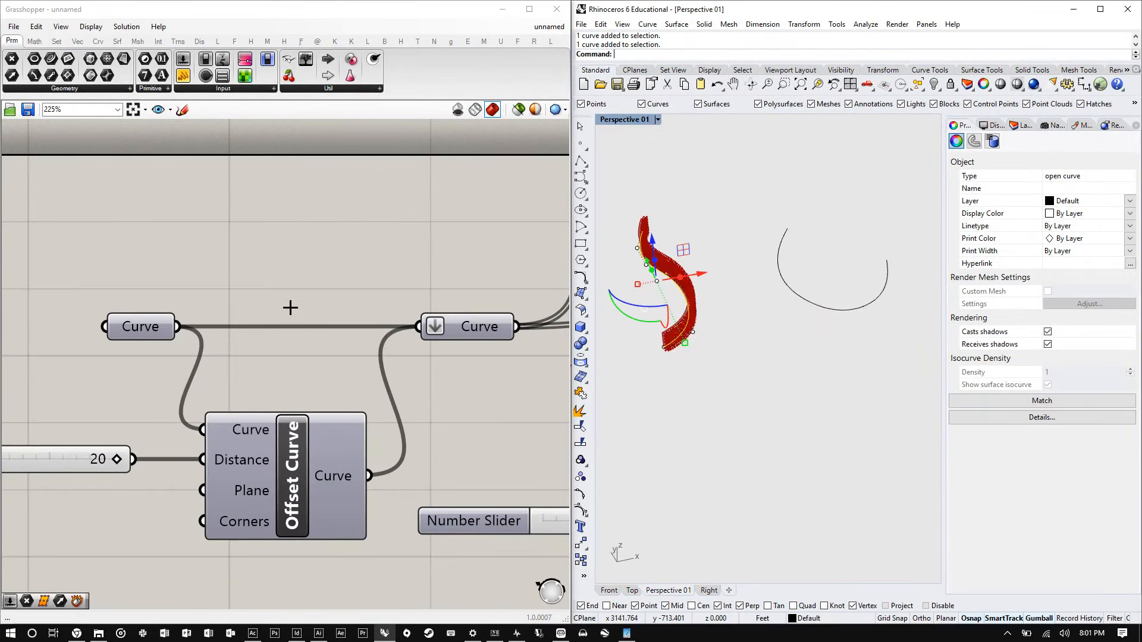
# - Orbit and zoom the viewport to inspect the extruded surface along the new curve
pyautogui.click(833, 319)
pyautogui.scroll(5, 714, 298)
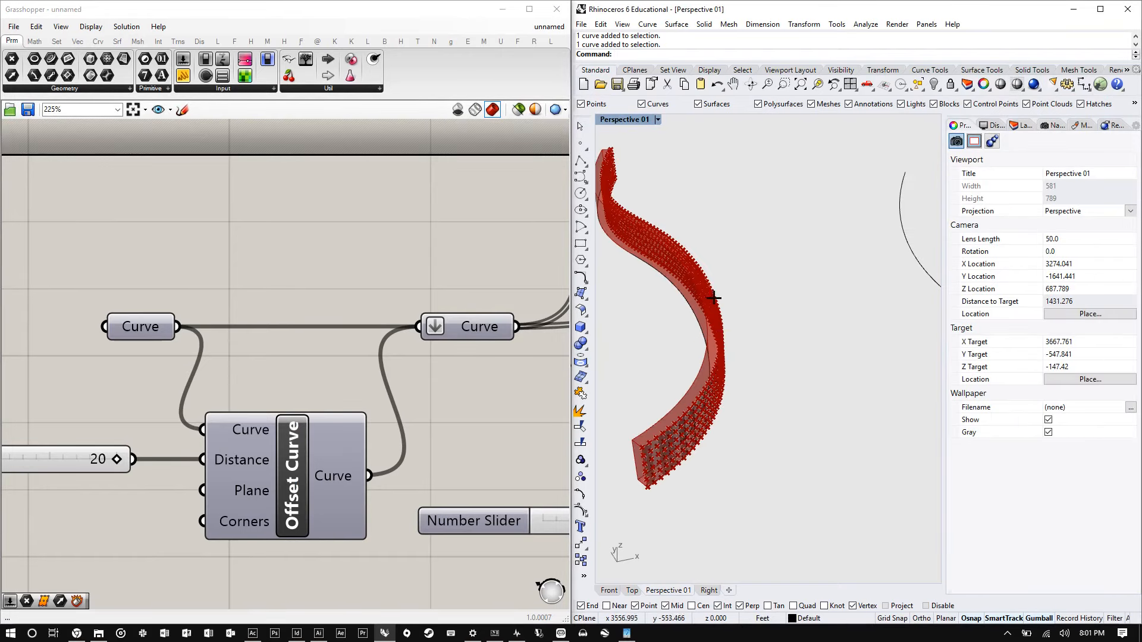
pyautogui.moveTo(714, 298); pyautogui.dragTo(612, 295, button='right')
pyautogui.scroll(6, 719, 234)
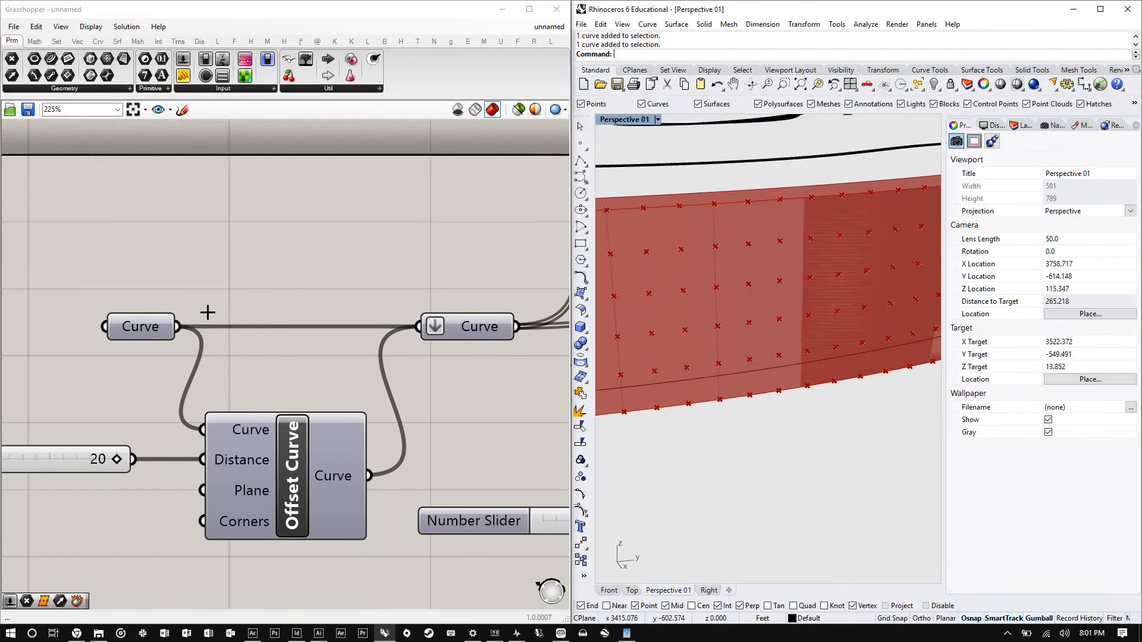
pyautogui.scroll(-7, 207, 312)
pyautogui.scroll(6, 301, 304)
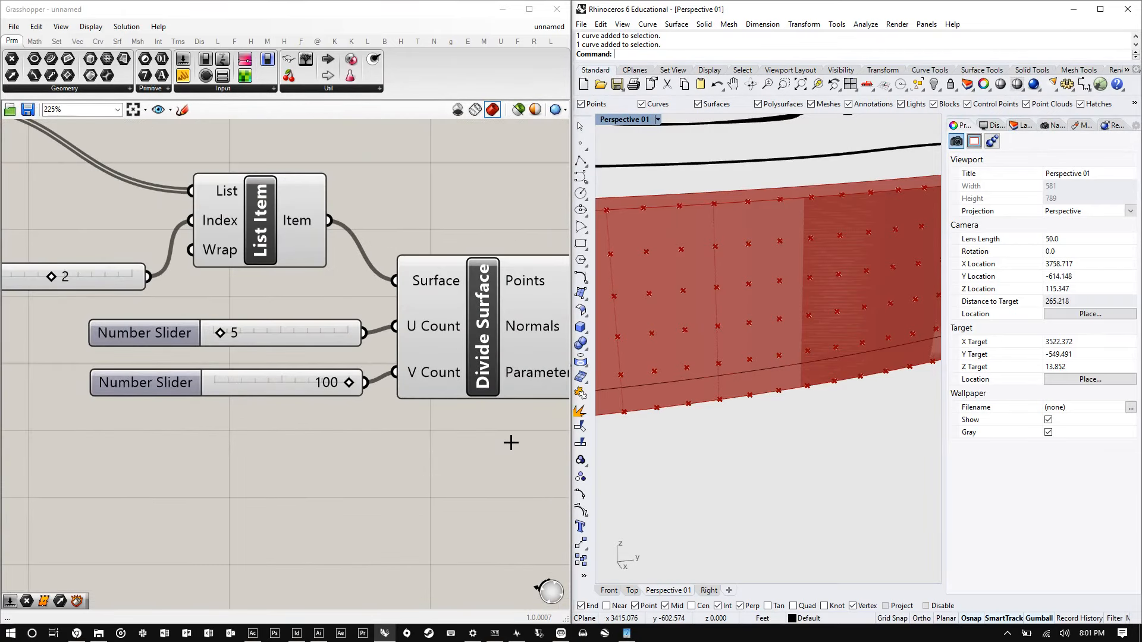
# - Turn off the preview of the Divide Surface component
pyautogui.moveTo(506, 456); pyautogui.dragTo(351, 459)
pyautogui.scroll(-4, 298, 314)
pyautogui.scroll(4, 298, 314)
pyautogui.rightClick(357, 250)
pyautogui.click(381, 294)
pyautogui.click(403, 345)
# - Add an Isotrim component to the canvas by searching for it
pyautogui.scroll(-3, 204, 391)
pyautogui.scroll(4, 256, 310)
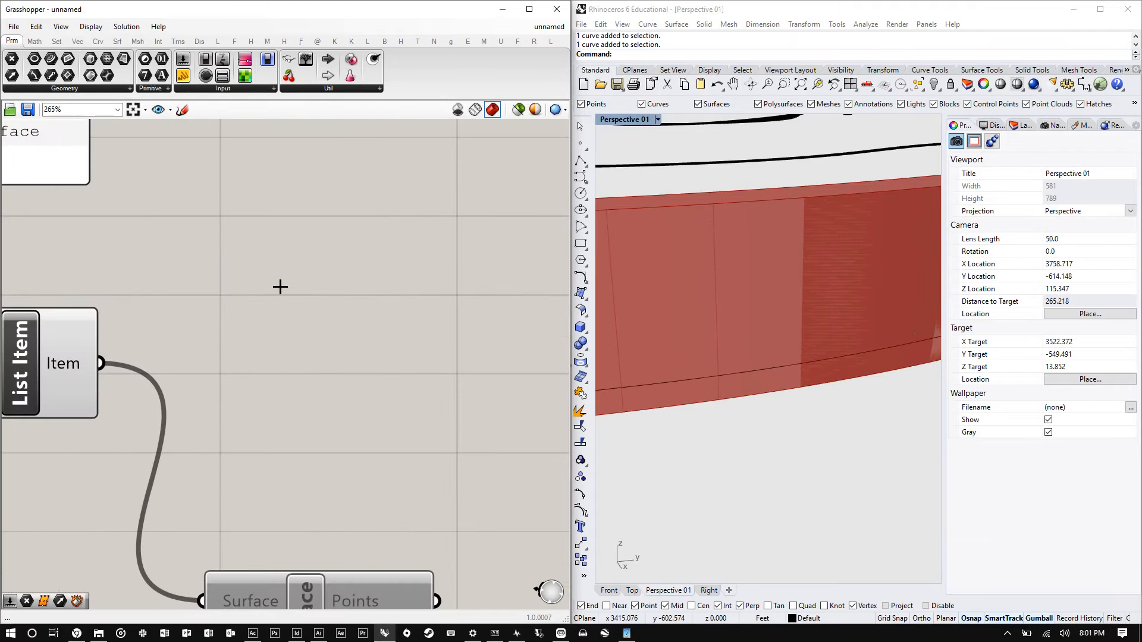
pyautogui.doubleClick(314, 280)
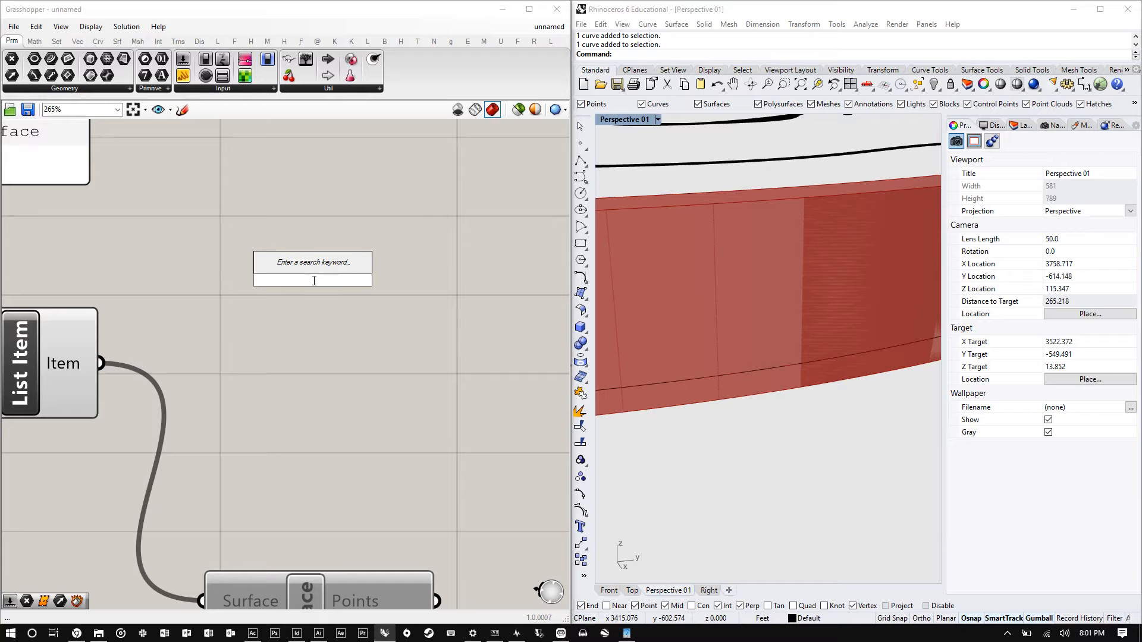
pyautogui.write('iso')
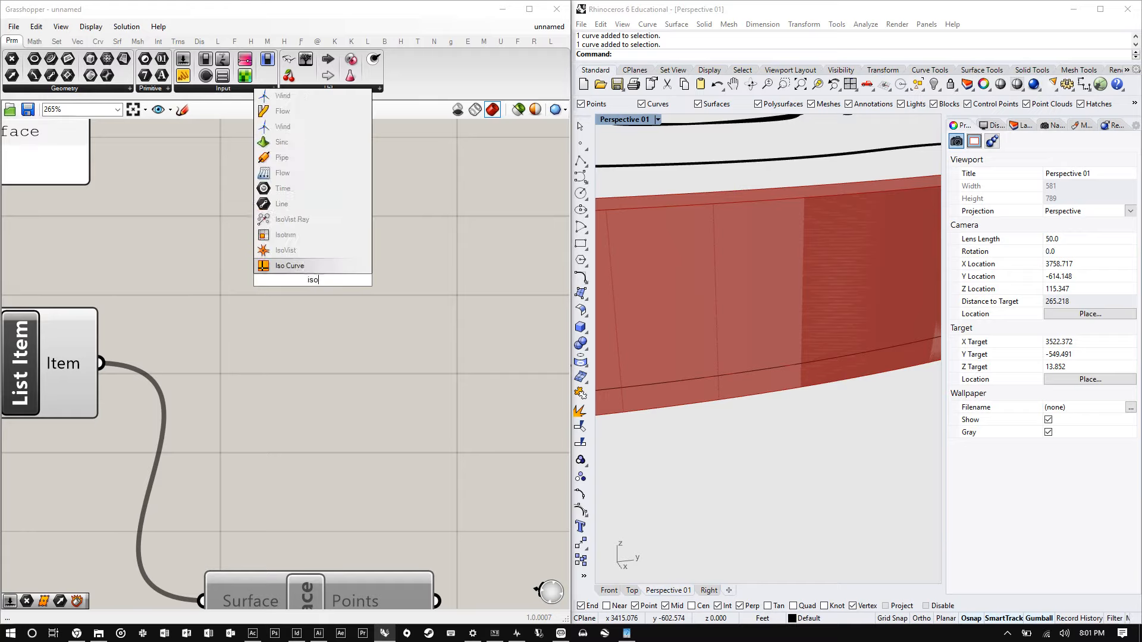
pyautogui.write('trim')
pyautogui.press('Return')
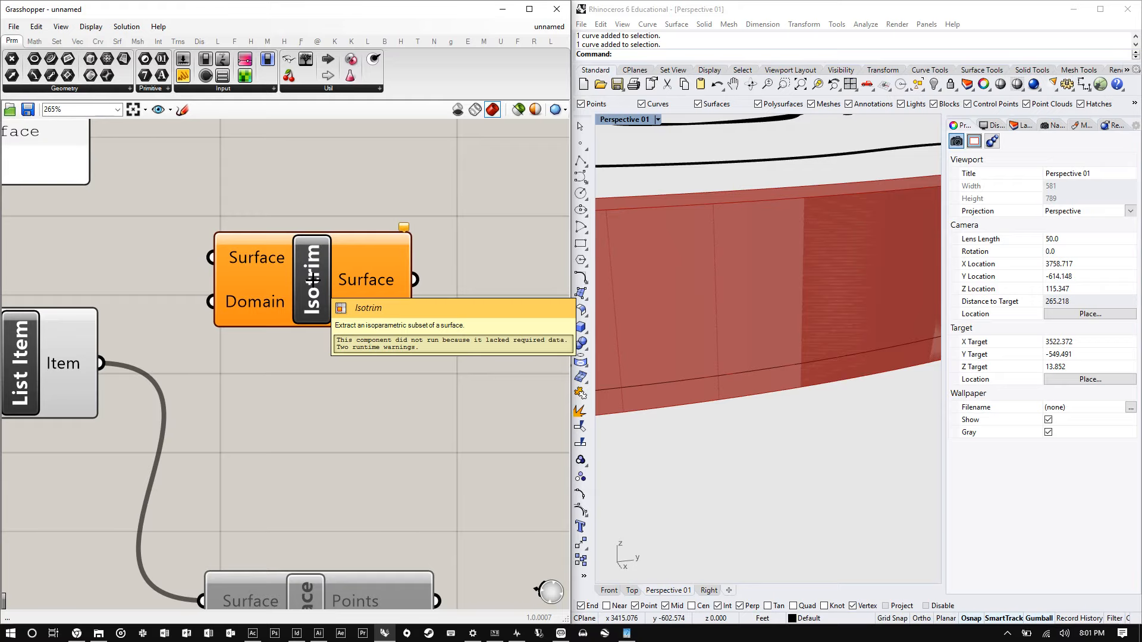
# - Move the Isotrim component aside and place a Divide Domain component above the List Item
pyautogui.scroll(-3, 309, 353)
pyautogui.moveTo(257, 283); pyautogui.dragTo(472, 272)
pyautogui.doubleClick(265, 311)
pyautogui.write('divi')
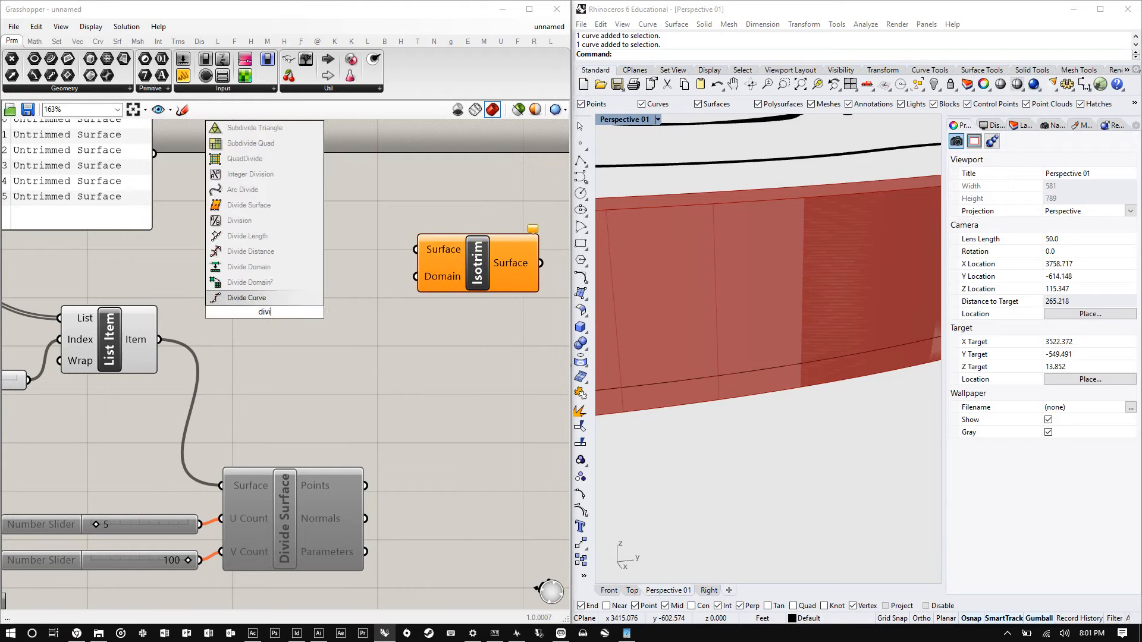
pyautogui.write('de do')
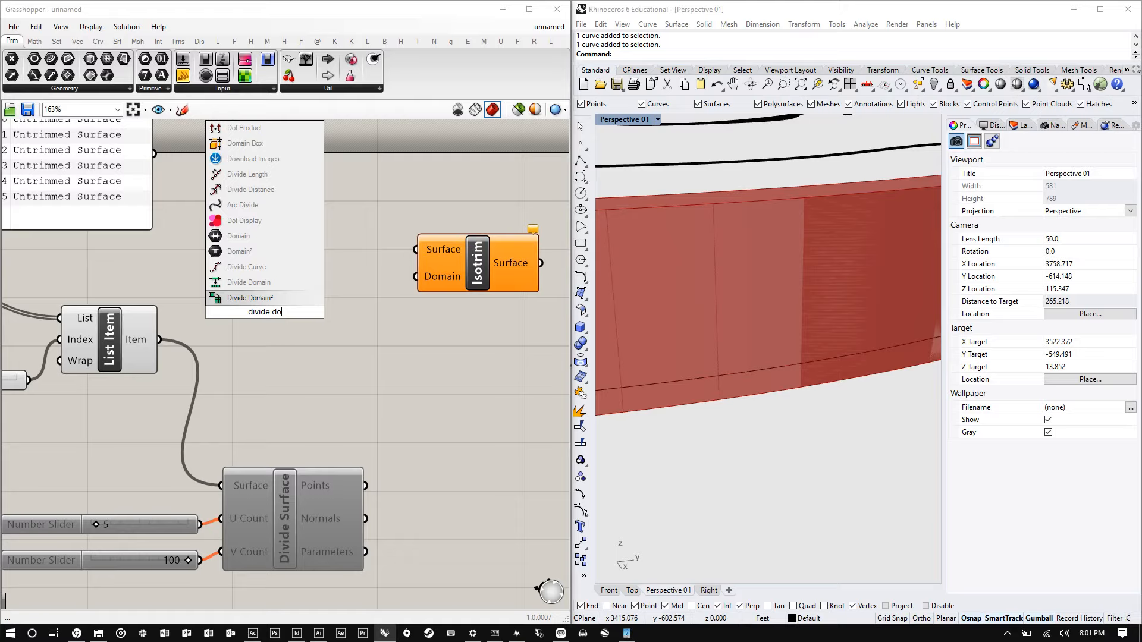
pyautogui.click(262, 283)
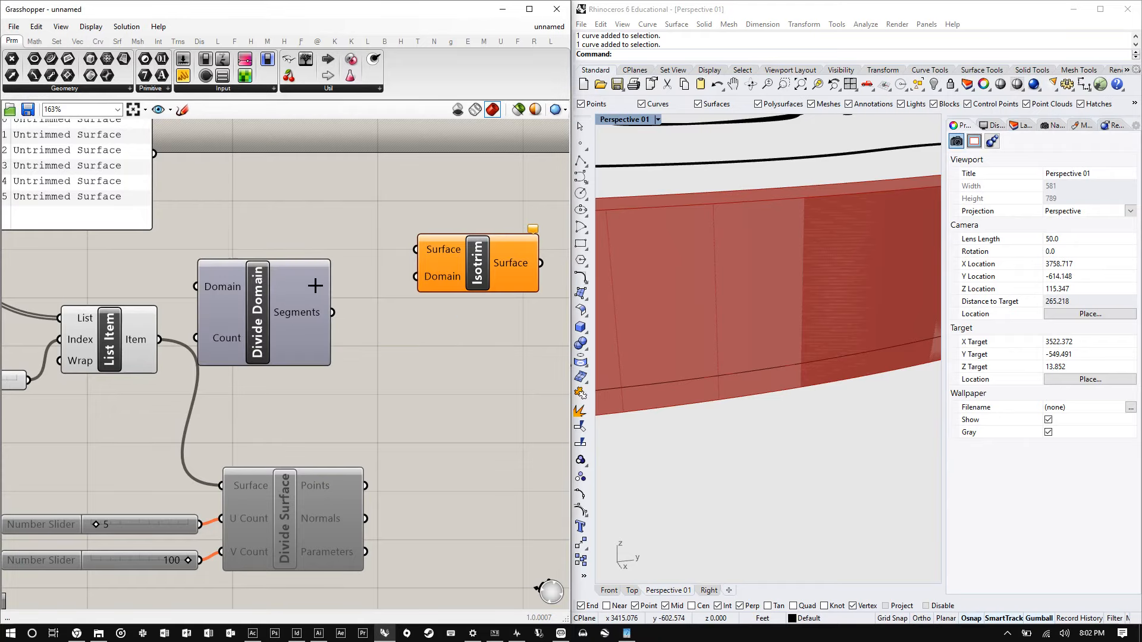
pyautogui.moveTo(298, 335); pyautogui.dragTo(318, 226)
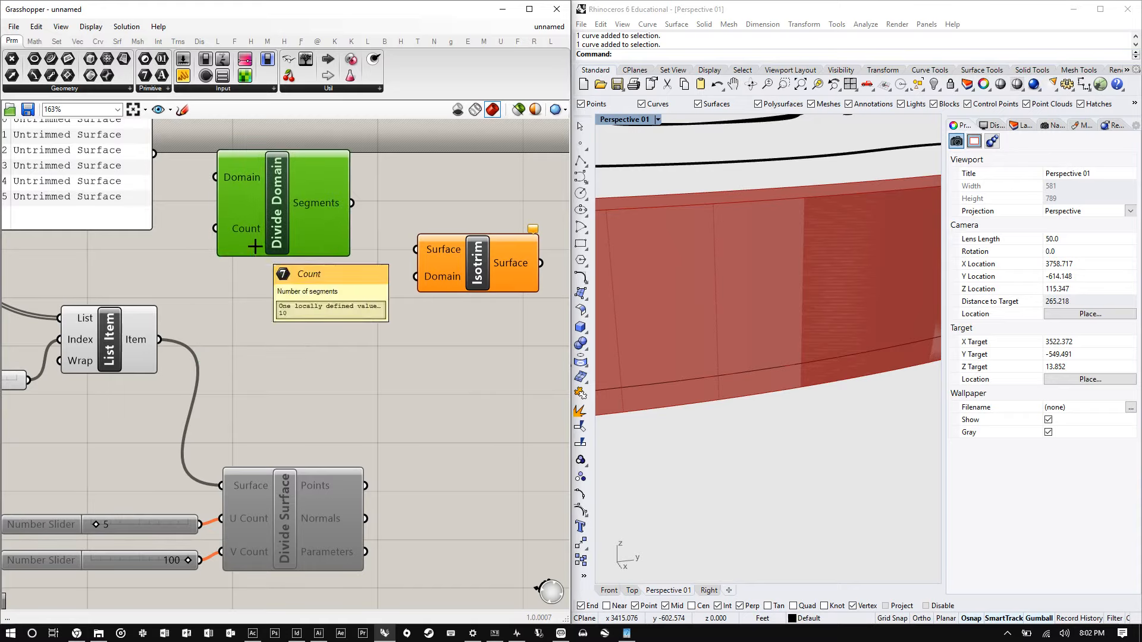
# - Add a Divide Domain² component to the canvas by searching for it
pyautogui.doubleClick(273, 348)
pyautogui.write('did')
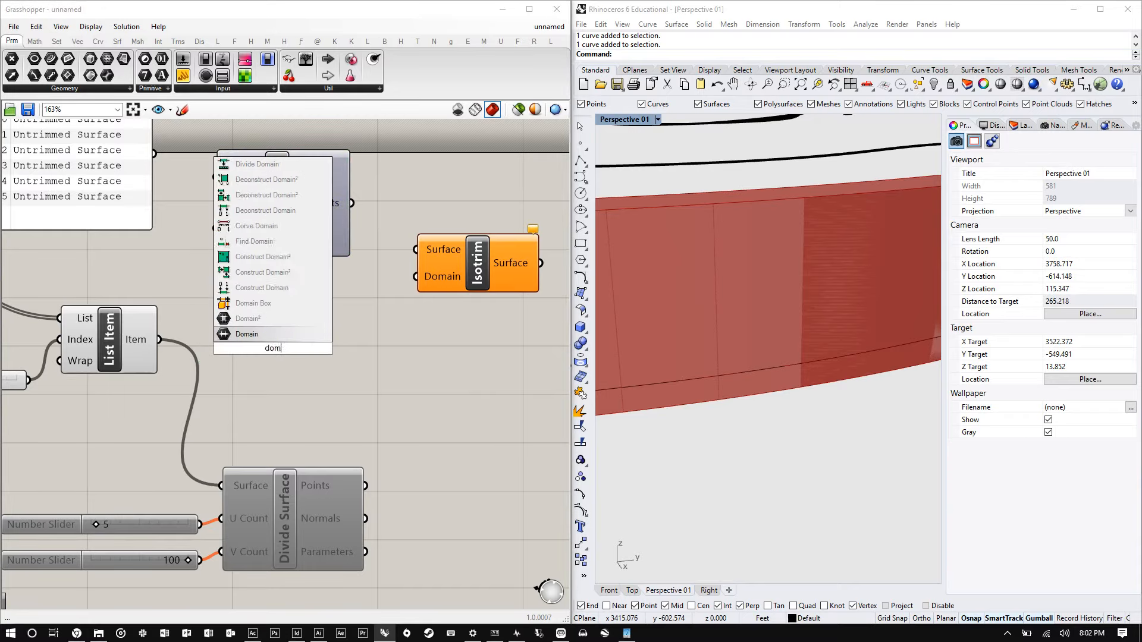
pyautogui.press('BackSpace')
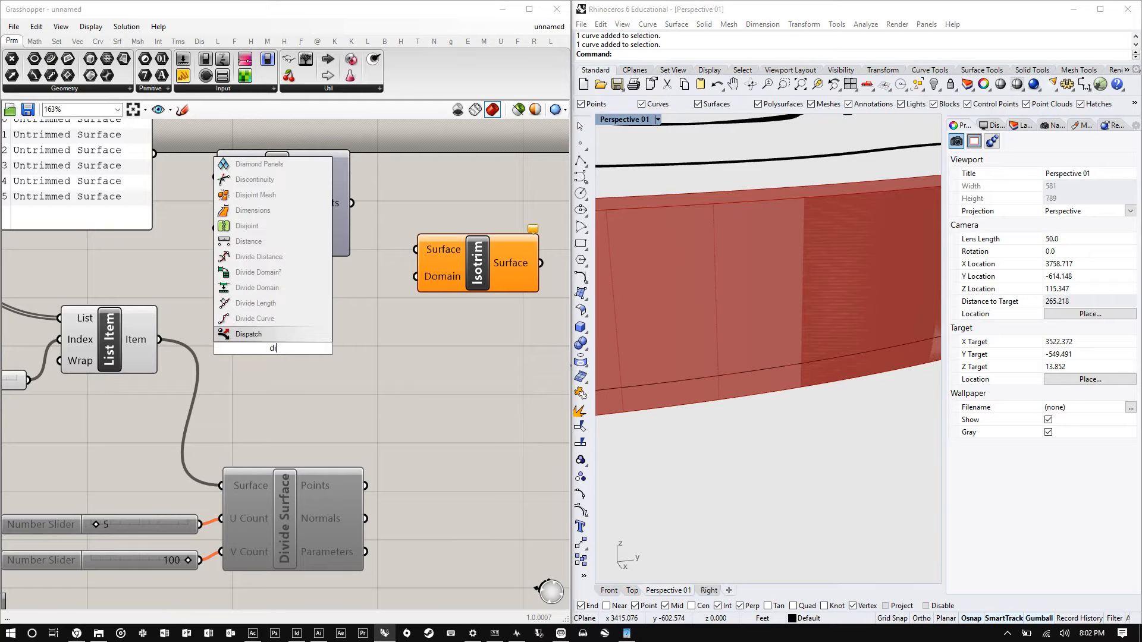
pyautogui.write('vide')
pyautogui.press('Return')
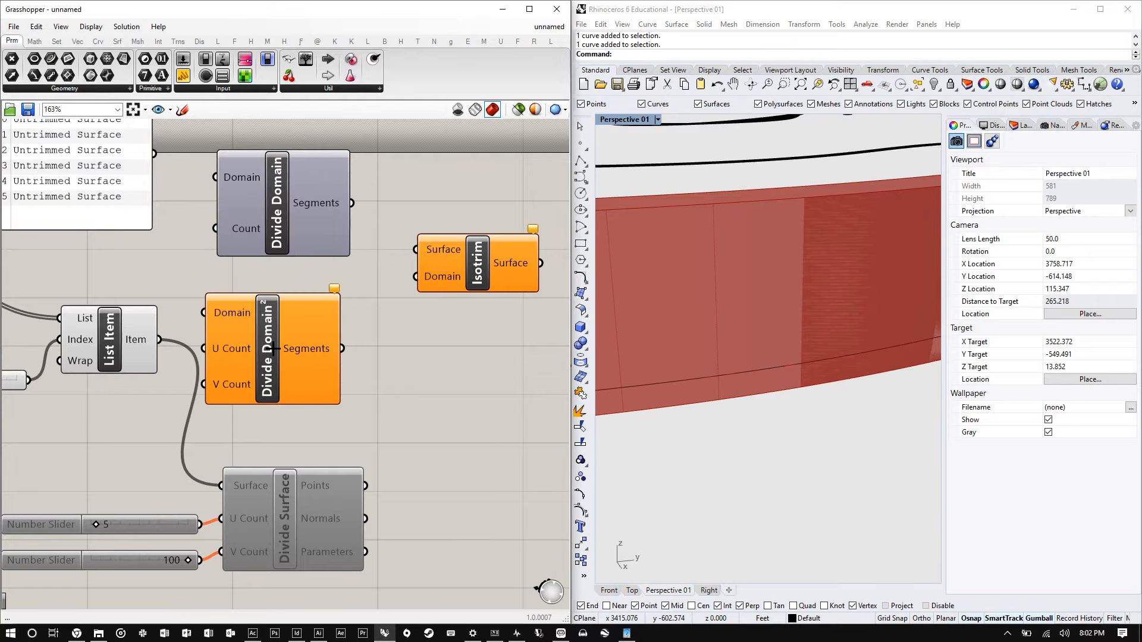
# - Connect the List Item output to the Domain input of Divide Domain²
pyautogui.moveTo(240, 335); pyautogui.dragTo(258, 338)
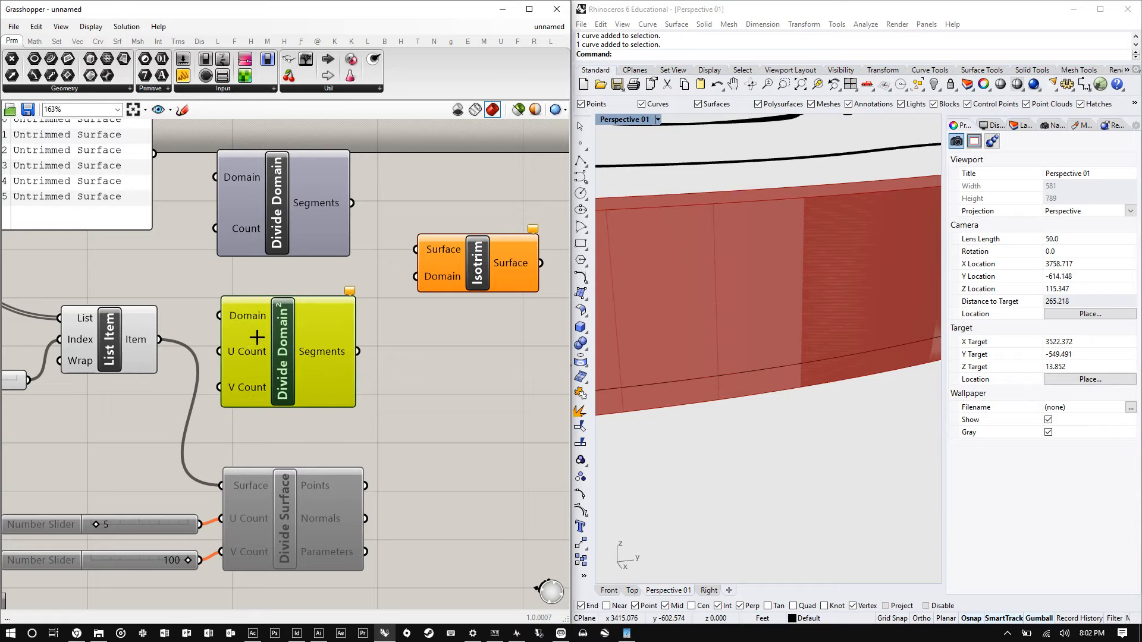
pyautogui.moveTo(160, 340); pyautogui.dragTo(210, 312)
pyautogui.moveTo(266, 348); pyautogui.dragTo(326, 363)
pyautogui.scroll(-3, 306, 372)
pyautogui.scroll(3, 290, 437)
# - Duplicate the 5 and 100 number sliders and wire them into Divide Domain²'s U Count and V Count inputs
pyautogui.moveTo(325, 455); pyautogui.dragTo(380, 496)
pyautogui.moveTo(232, 565); pyautogui.dragTo(176, 364)
pyautogui.rightClick(290, 404)
pyautogui.click(357, 439)
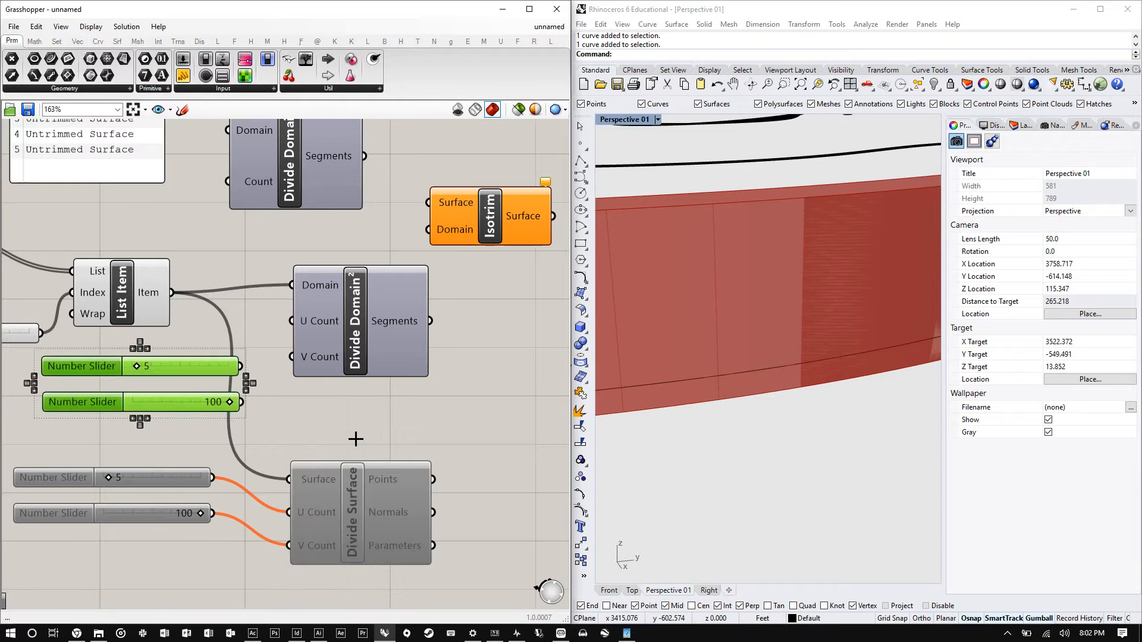
pyautogui.click(324, 405)
pyautogui.moveTo(241, 403); pyautogui.dragTo(291, 321)
pyautogui.scroll(-2, 292, 383)
pyautogui.scroll(2, 440, 339)
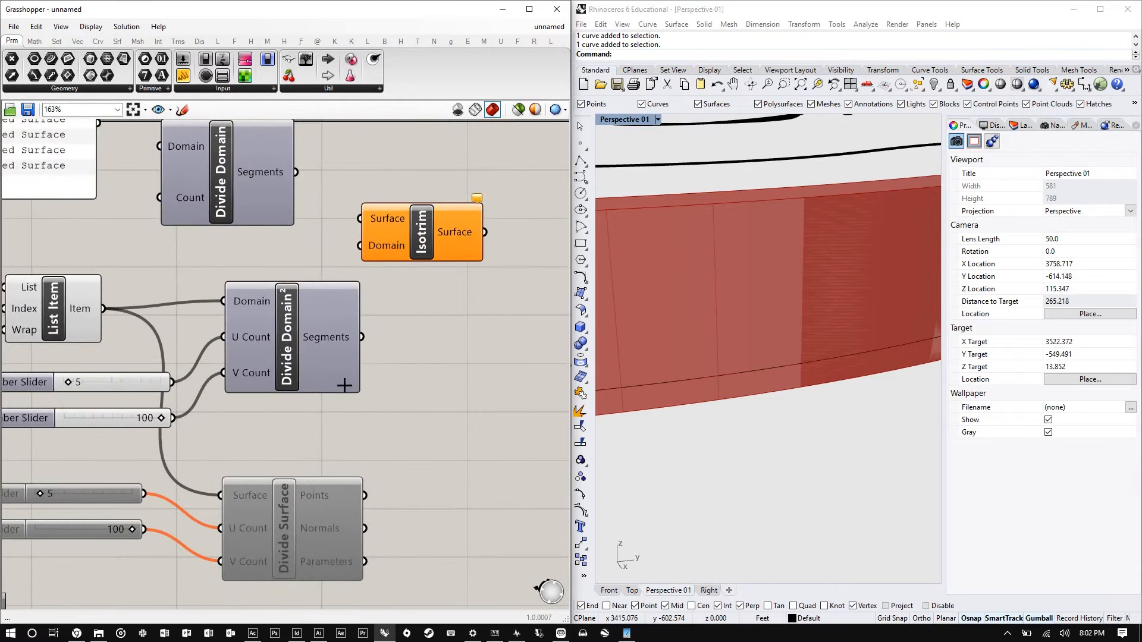
pyautogui.moveTo(298, 375); pyautogui.dragTo(303, 383)
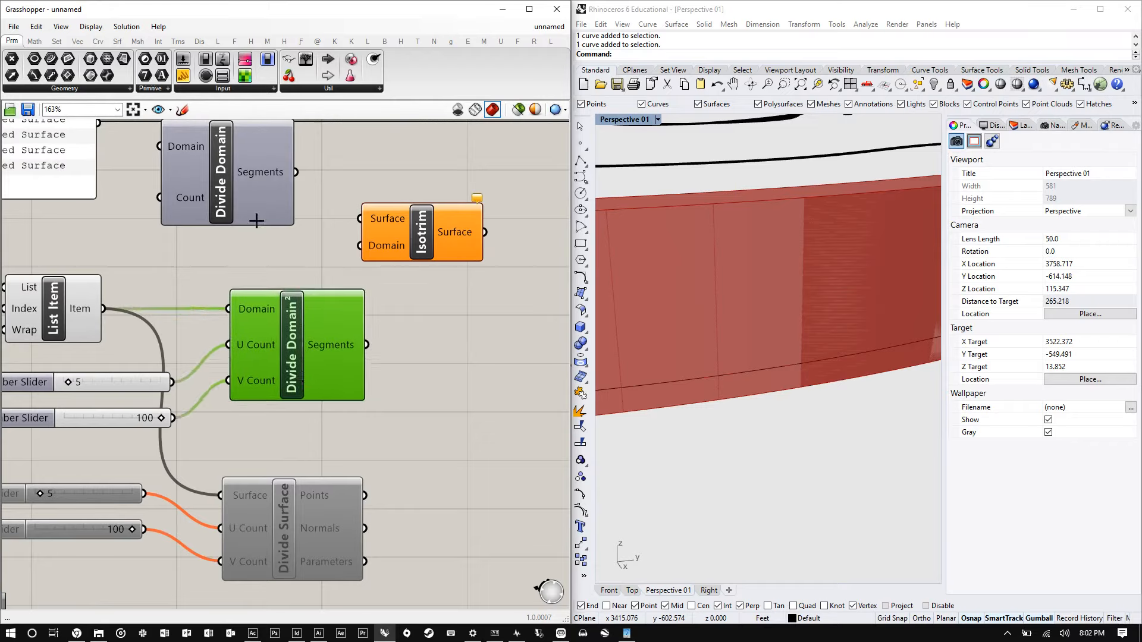
# - Attach a Panel to the Divide Domain² Segments output and enlarge and reposition it
pyautogui.moveTo(449, 316); pyautogui.dragTo(418, 377)
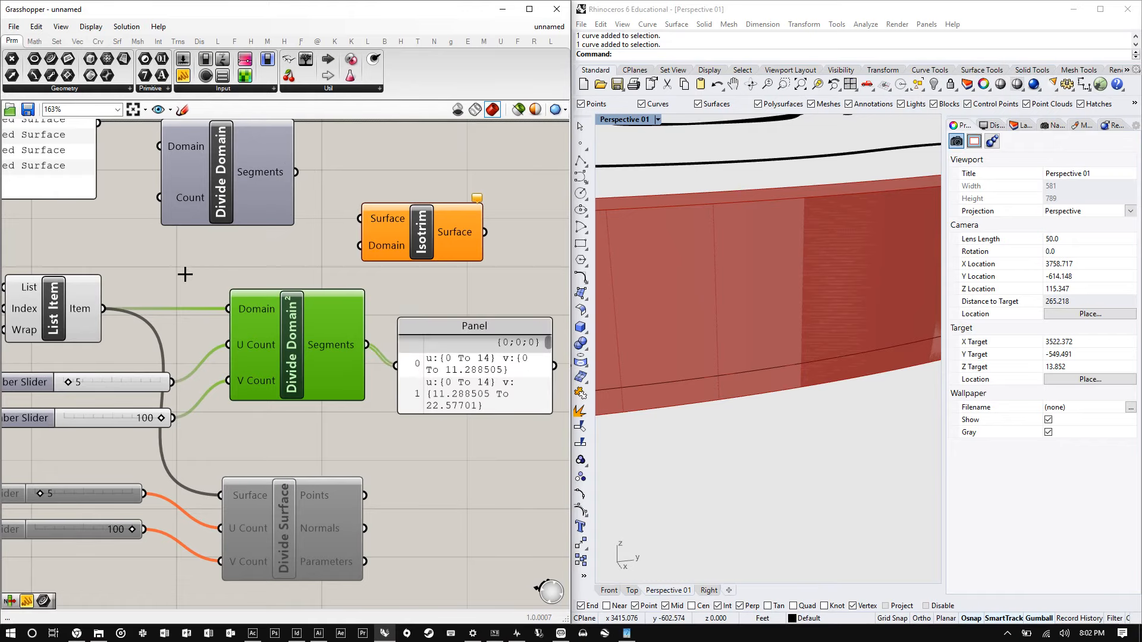
pyautogui.scroll(-4, 184, 273)
pyautogui.scroll(3, 358, 337)
pyautogui.moveTo(389, 342); pyautogui.dragTo(452, 490)
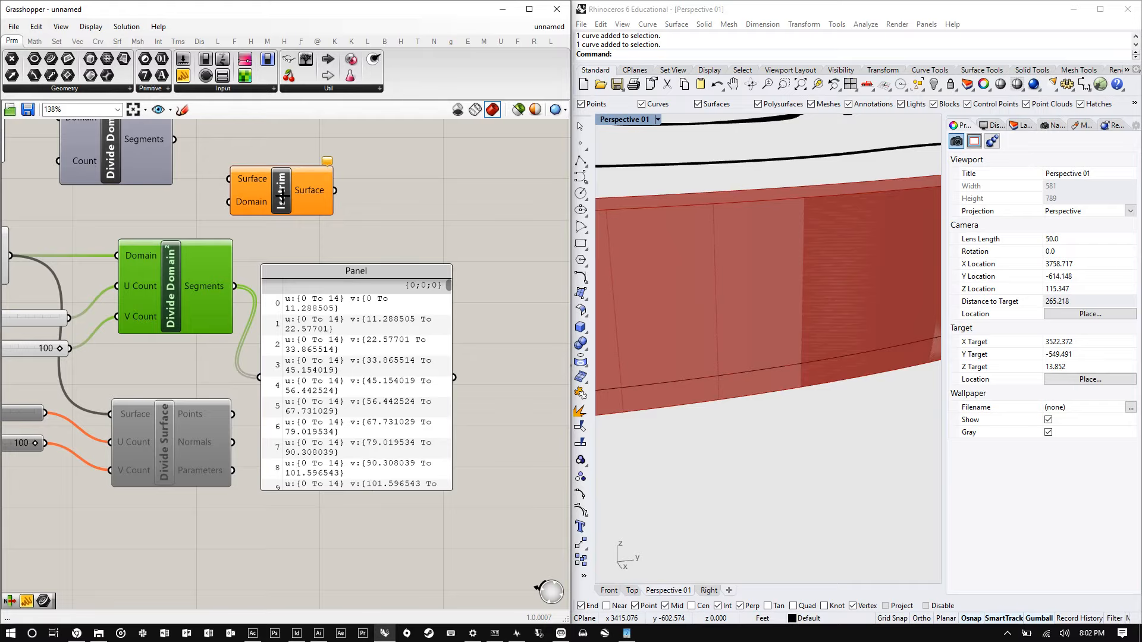
pyautogui.moveTo(283, 167); pyautogui.dragTo(319, 169)
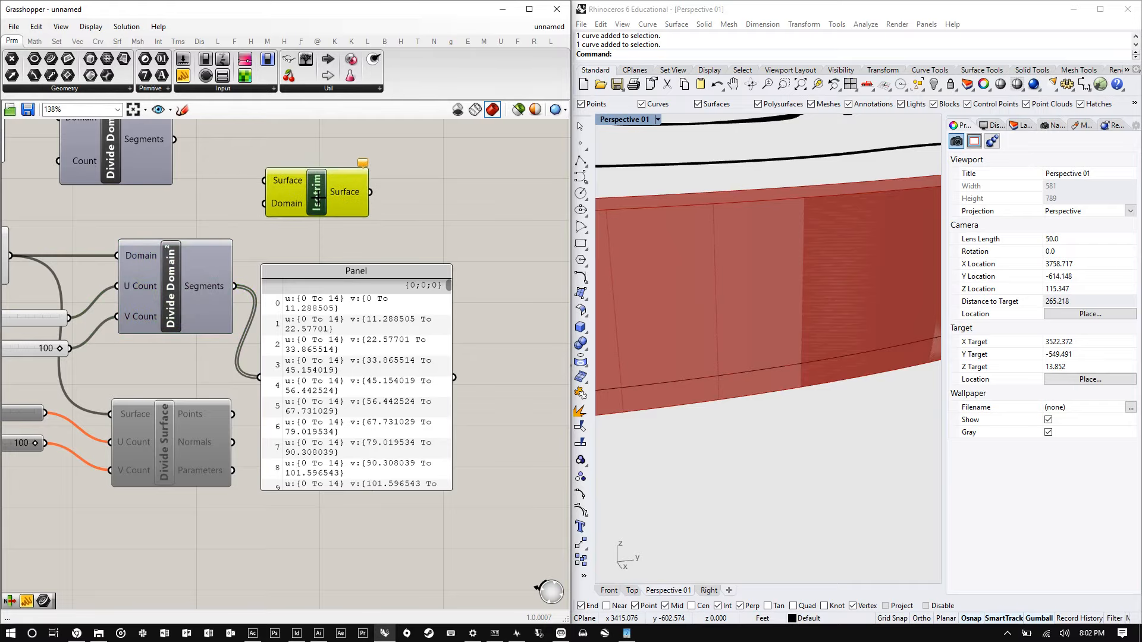
pyautogui.moveTo(386, 387); pyautogui.dragTo(441, 432)
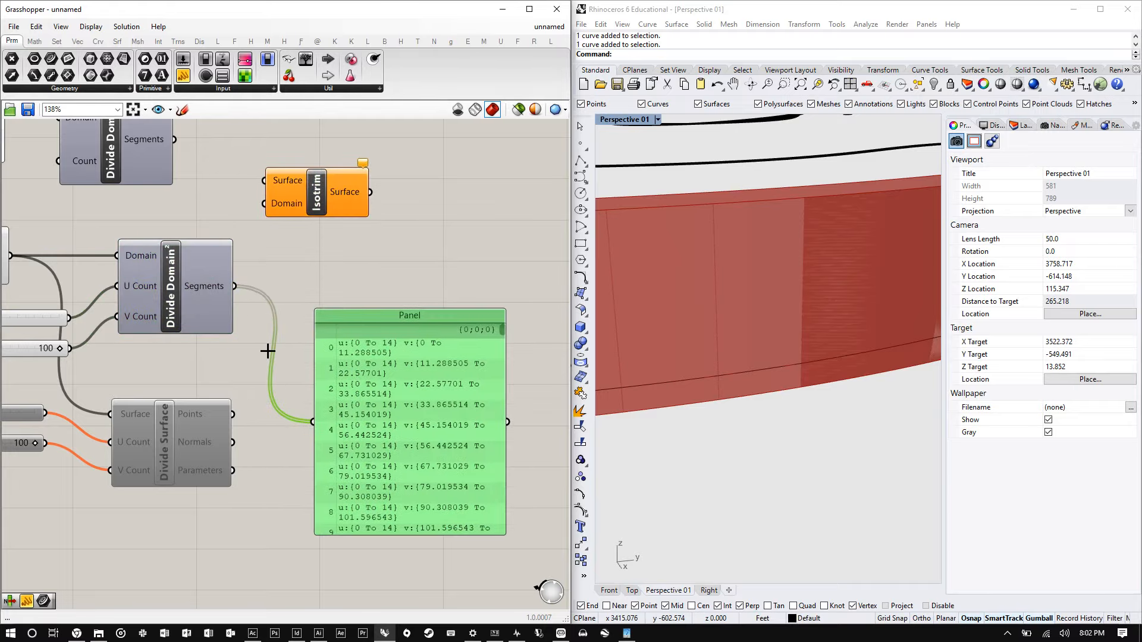
# - Rearrange the Divide Domain, Isotrim and List Item components on the canvas
pyautogui.scroll(-1, 119, 172)
pyautogui.moveTo(101, 156); pyautogui.dragTo(172, 214, button='right')
pyautogui.scroll(2, 171, 214)
pyautogui.moveTo(171, 214); pyautogui.dragTo(166, 170)
pyautogui.click(412, 252)
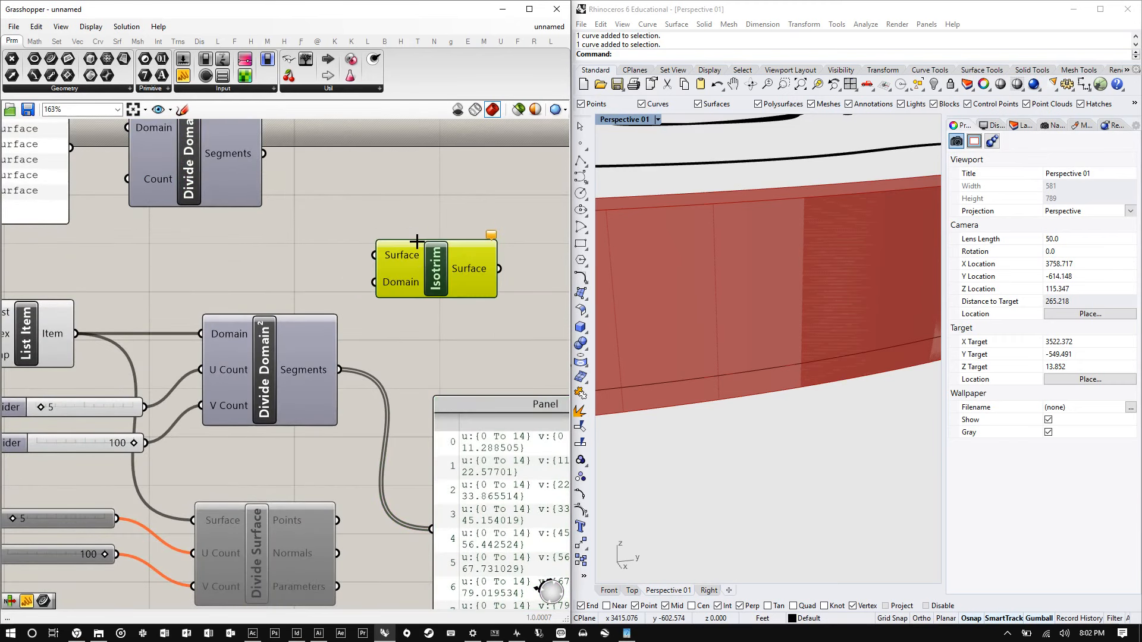
pyautogui.moveTo(412, 251); pyautogui.dragTo(412, 250)
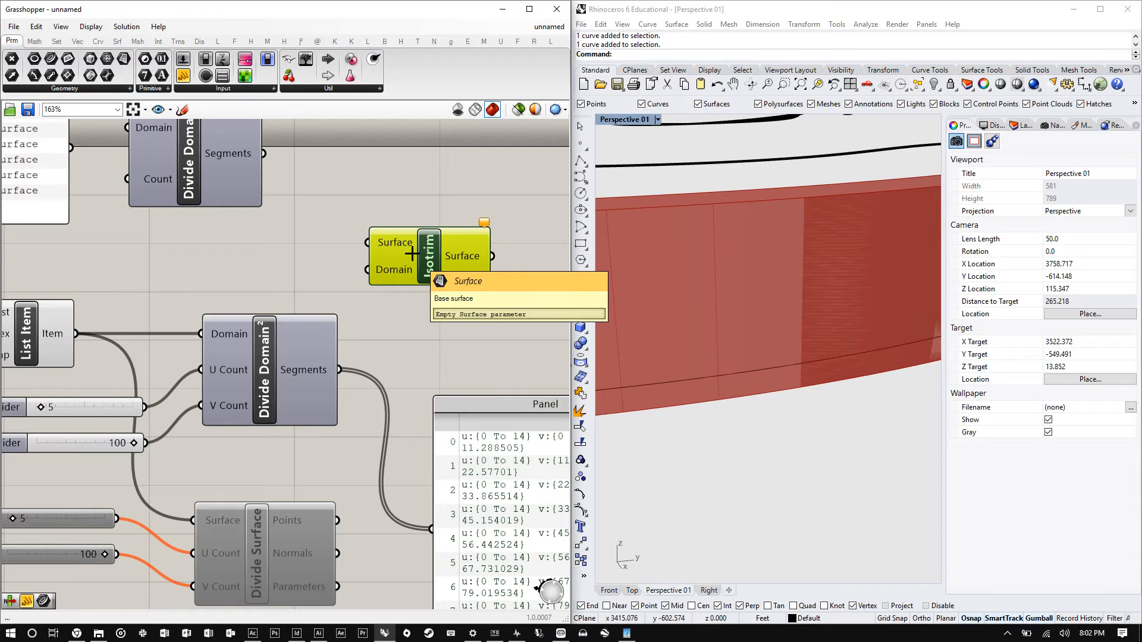
pyautogui.scroll(-4, 436, 321)
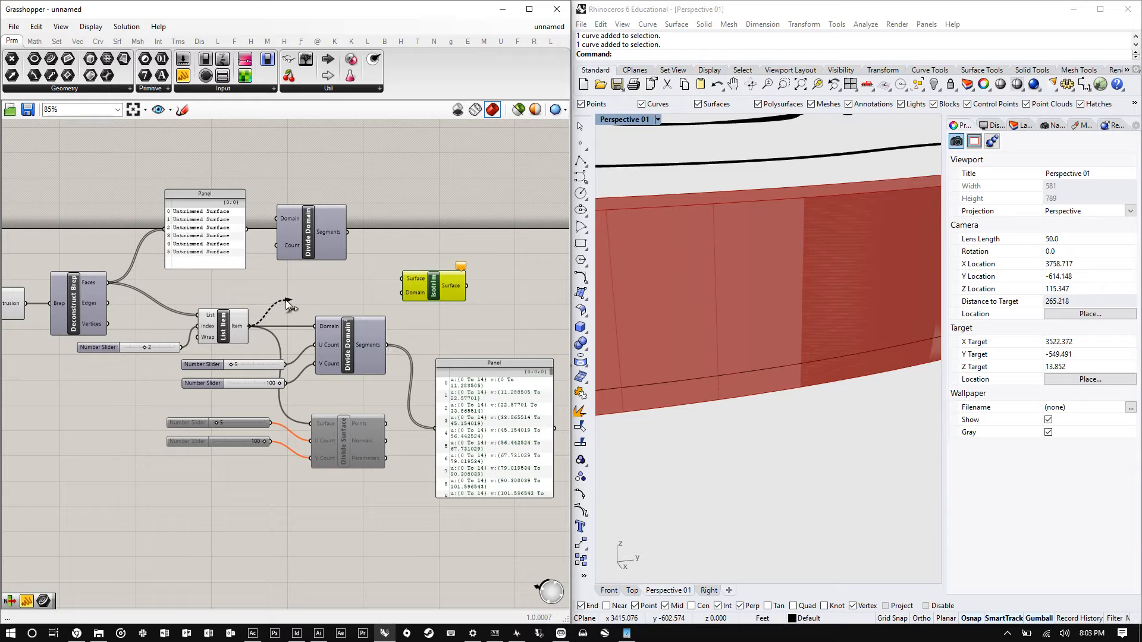
pyautogui.moveTo(287, 305); pyautogui.dragTo(288, 306)
pyautogui.moveTo(218, 321); pyautogui.dragTo(225, 301)
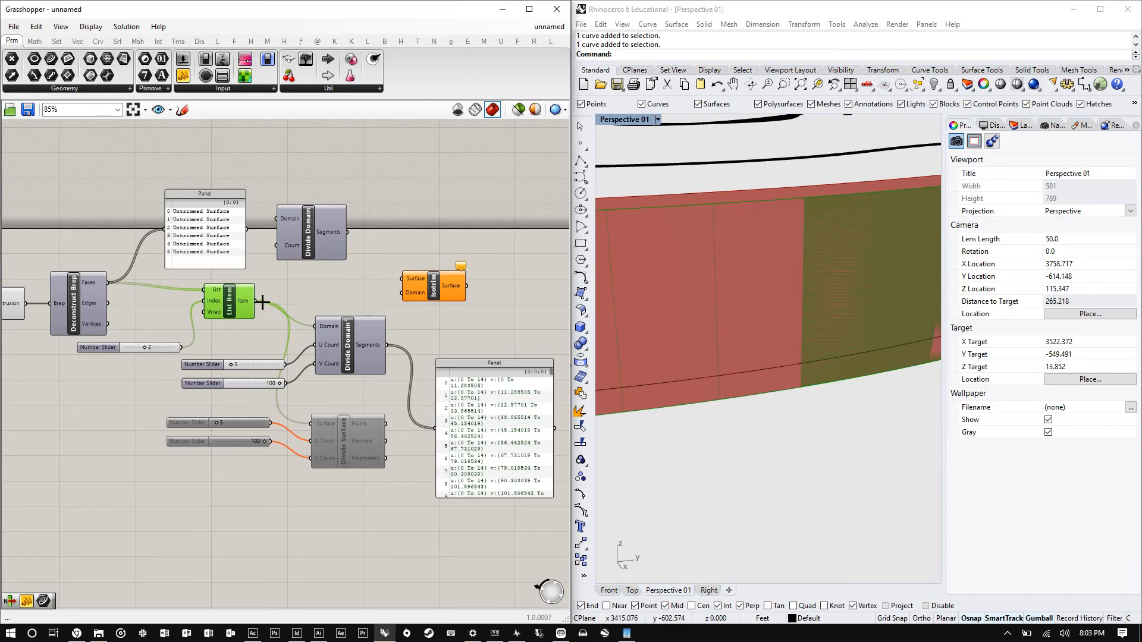
pyautogui.moveTo(257, 301); pyautogui.dragTo(405, 278)
pyautogui.moveTo(404, 277); pyautogui.dragTo(359, 298)
pyautogui.scroll(2, 359, 325)
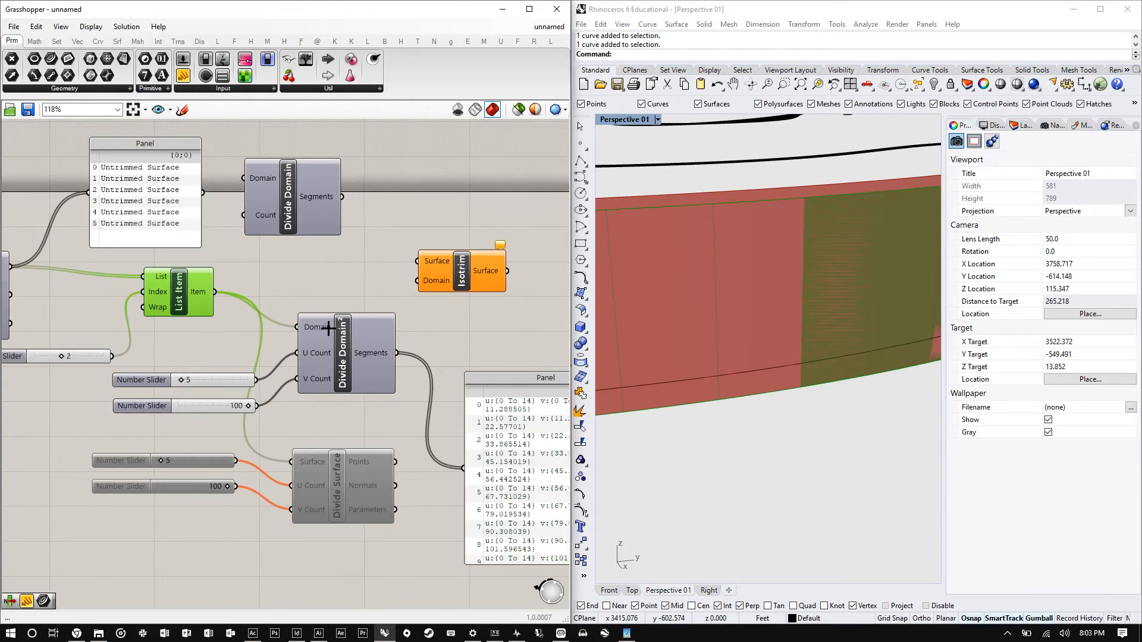
# - Move the segments panel aside and wire the List Item output into the Isotrim Surface input
pyautogui.scroll(1, 356, 326)
pyautogui.scroll(-1, 249, 322)
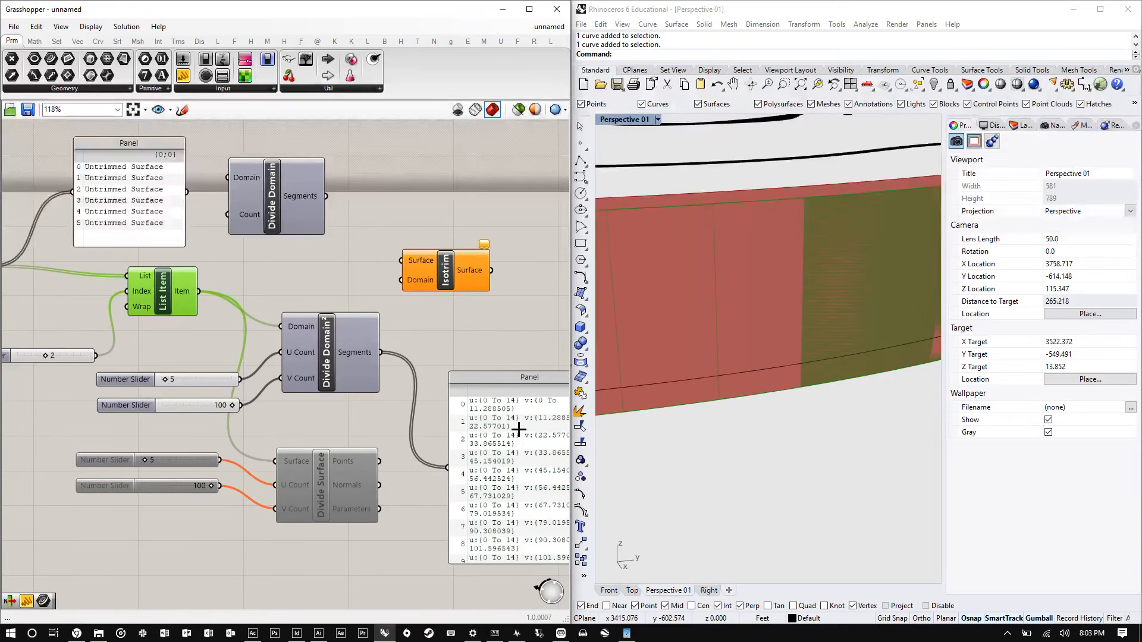
pyautogui.moveTo(518, 428); pyautogui.dragTo(499, 405)
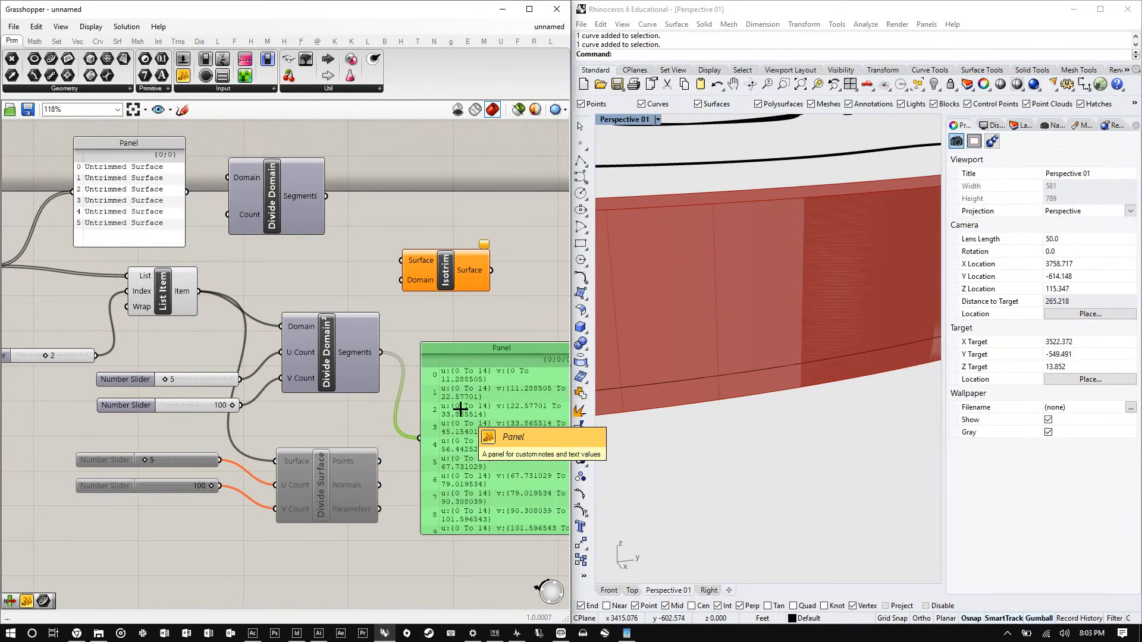
pyautogui.moveTo(466, 367); pyautogui.dragTo(391, 371)
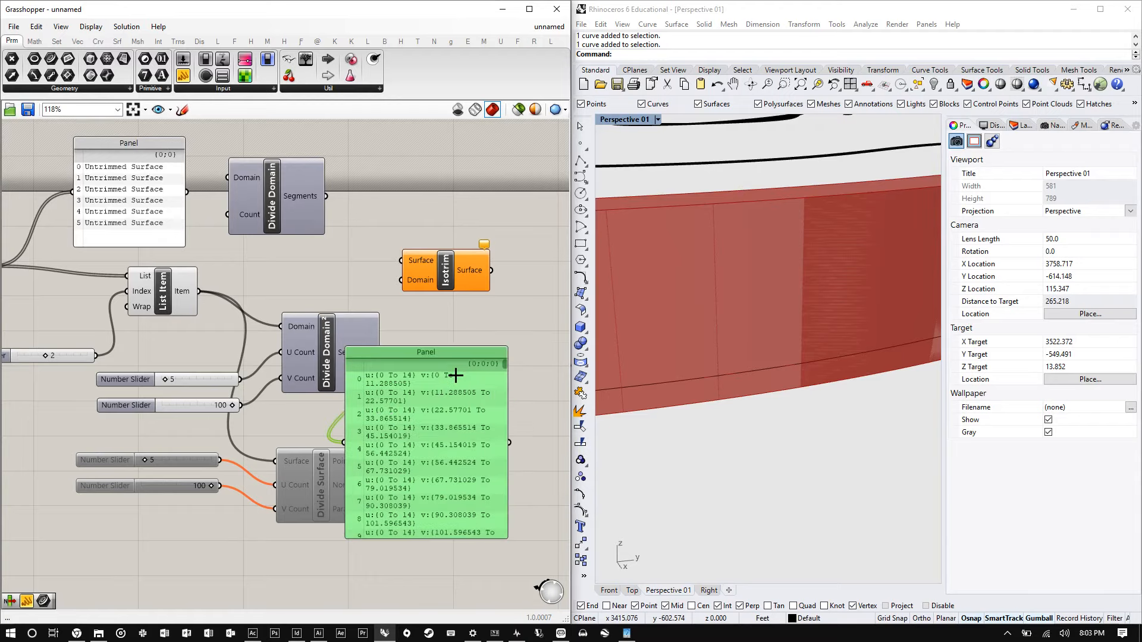
pyautogui.moveTo(483, 397); pyautogui.dragTo(569, 455)
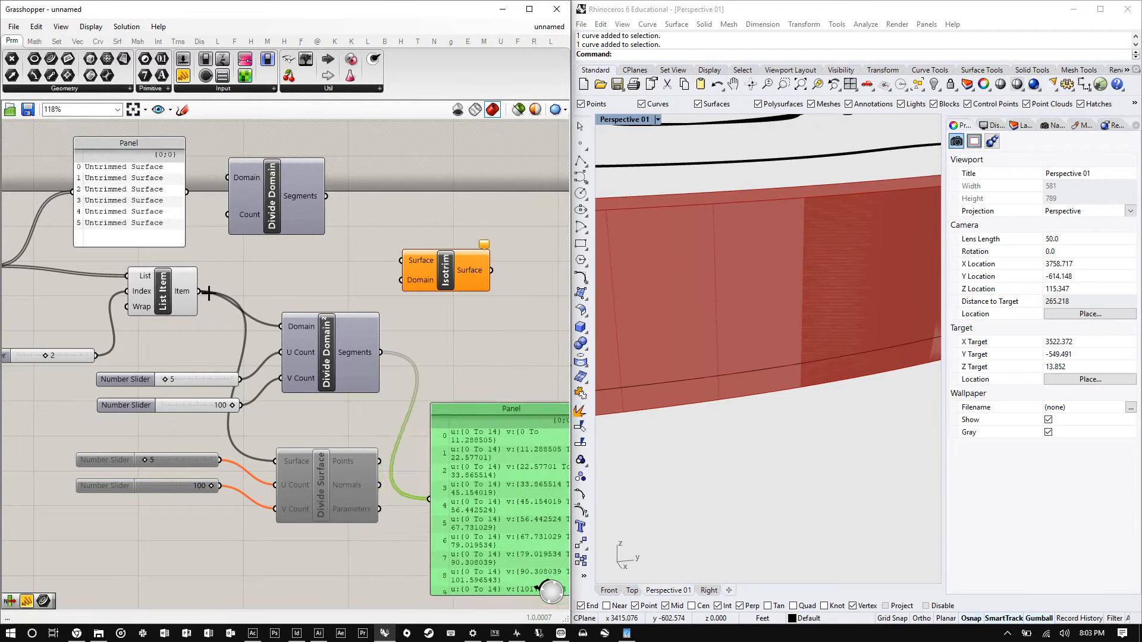
pyautogui.moveTo(207, 284); pyautogui.dragTo(404, 260)
pyautogui.scroll(3, 179, 292)
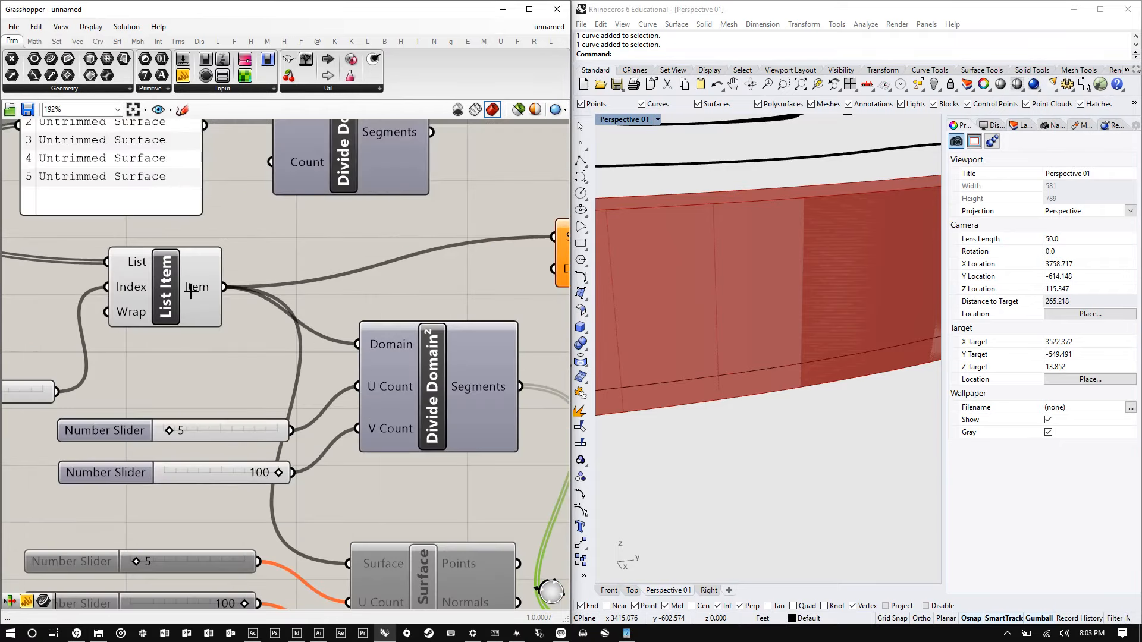
# - Connect the Divide Domain² Segments output to the Isotrim Domain input
pyautogui.scroll(3, 190, 291)
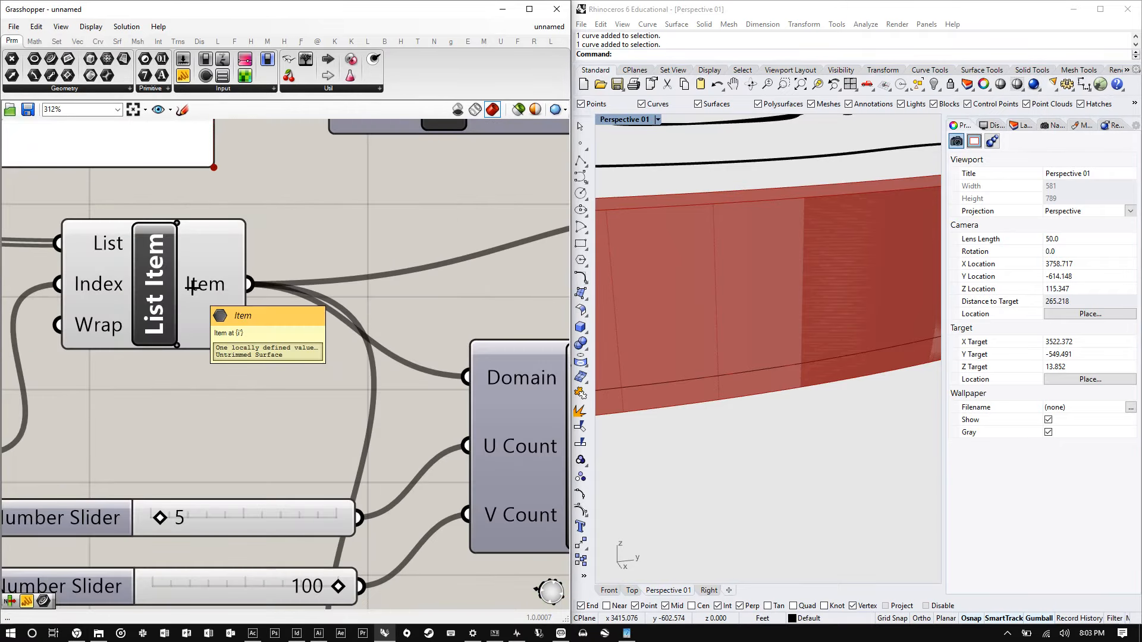
pyautogui.scroll(-3, 190, 306)
pyautogui.scroll(-2, 143, 352)
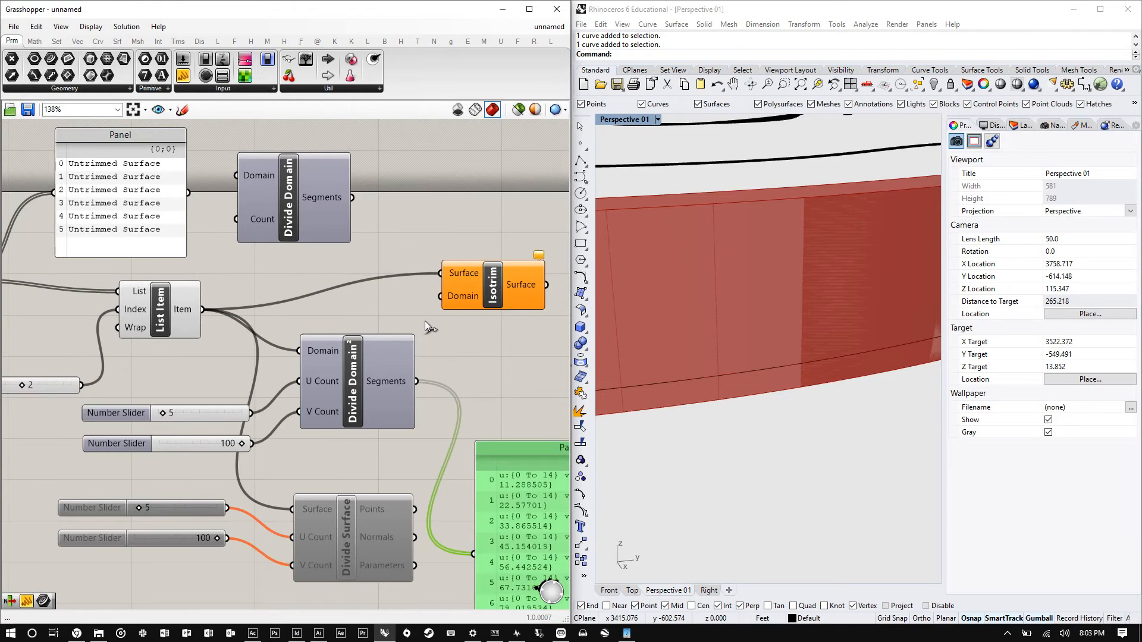
pyautogui.moveTo(416, 382); pyautogui.dragTo(441, 296)
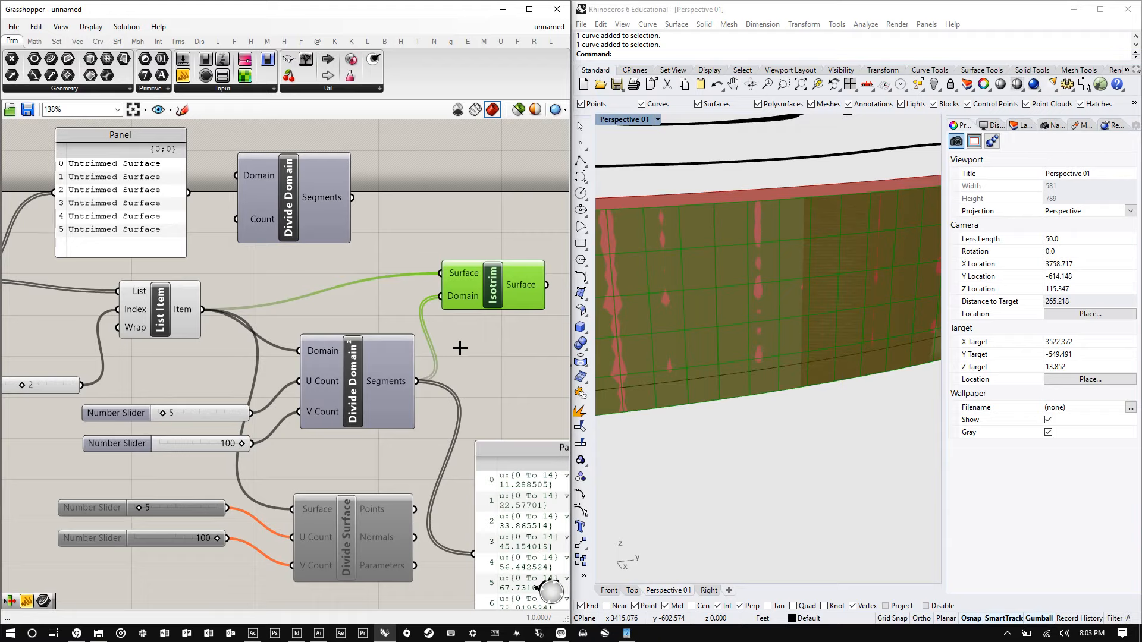
# - Orbit and zoom around the extruded face in the Perspective viewport to inspect the Isotrim subsurface grid
pyautogui.scroll(-8, 713, 265)
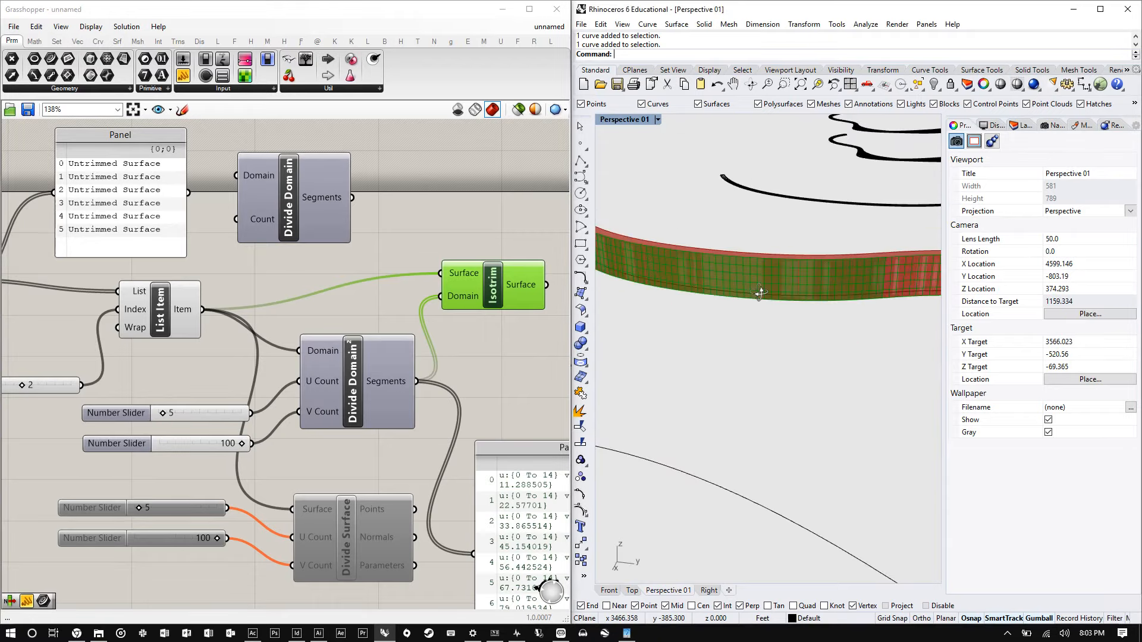
pyautogui.scroll(-2, 759, 292)
pyautogui.scroll(10, 755, 286)
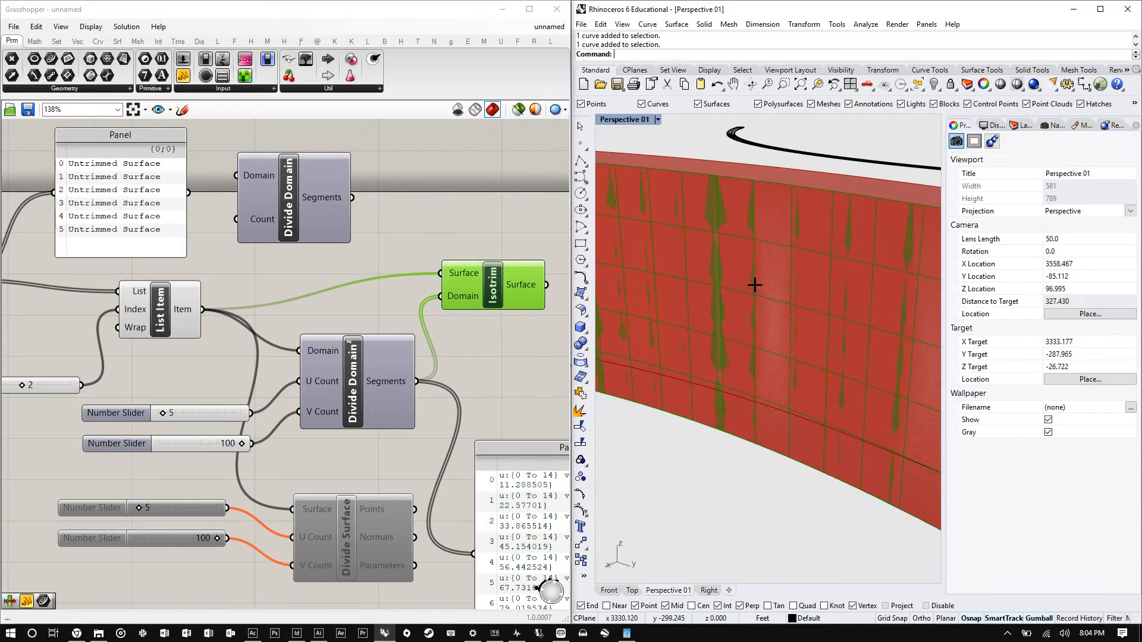
pyautogui.scroll(-3, 754, 285)
pyautogui.moveTo(755, 284); pyautogui.dragTo(767, 230, button='right')
pyautogui.scroll(-5, 737, 288)
pyautogui.scroll(5, 797, 319)
pyautogui.scroll(5, 770, 230)
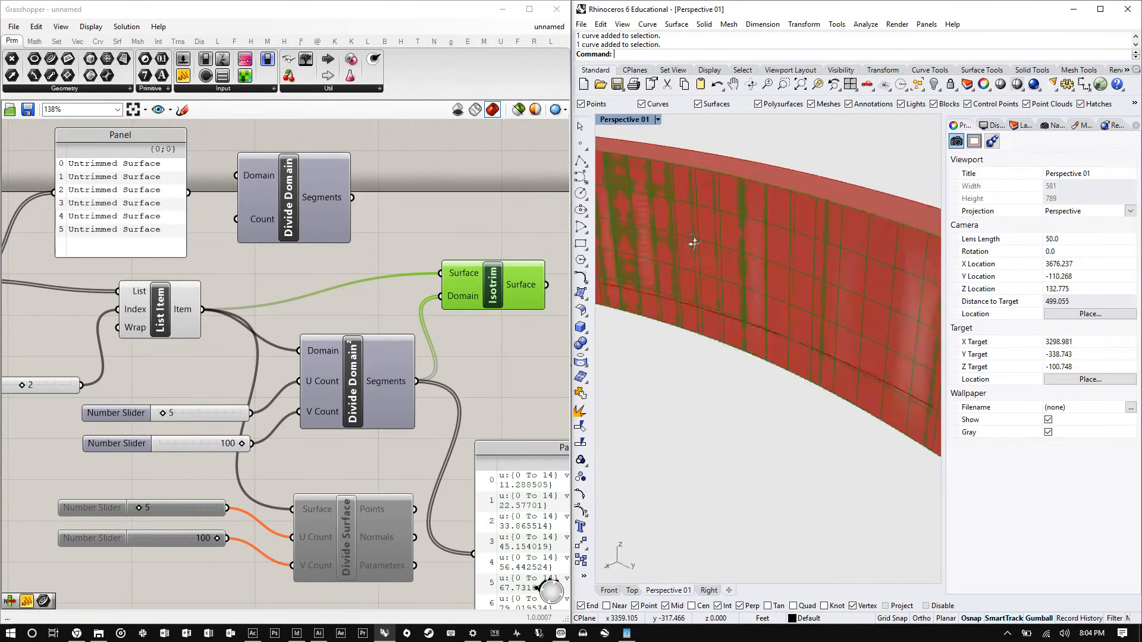
pyautogui.moveTo(693, 242); pyautogui.dragTo(721, 242, button='right')
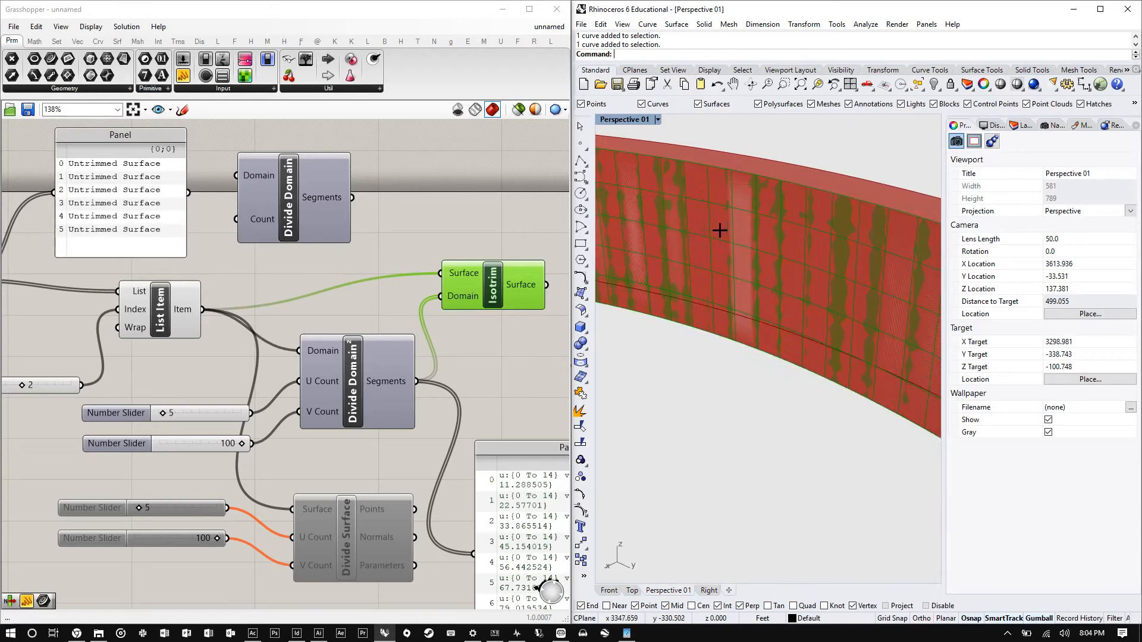
pyautogui.scroll(2, 724, 246)
pyautogui.scroll(-5, 723, 246)
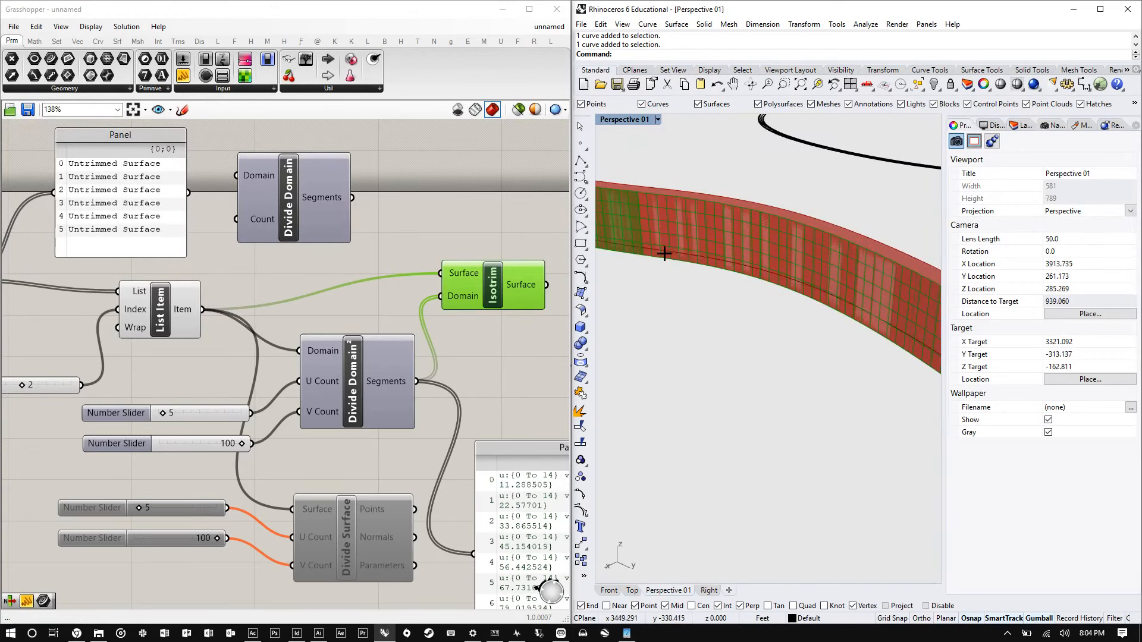
pyautogui.moveTo(664, 253); pyautogui.dragTo(816, 244, button='right')
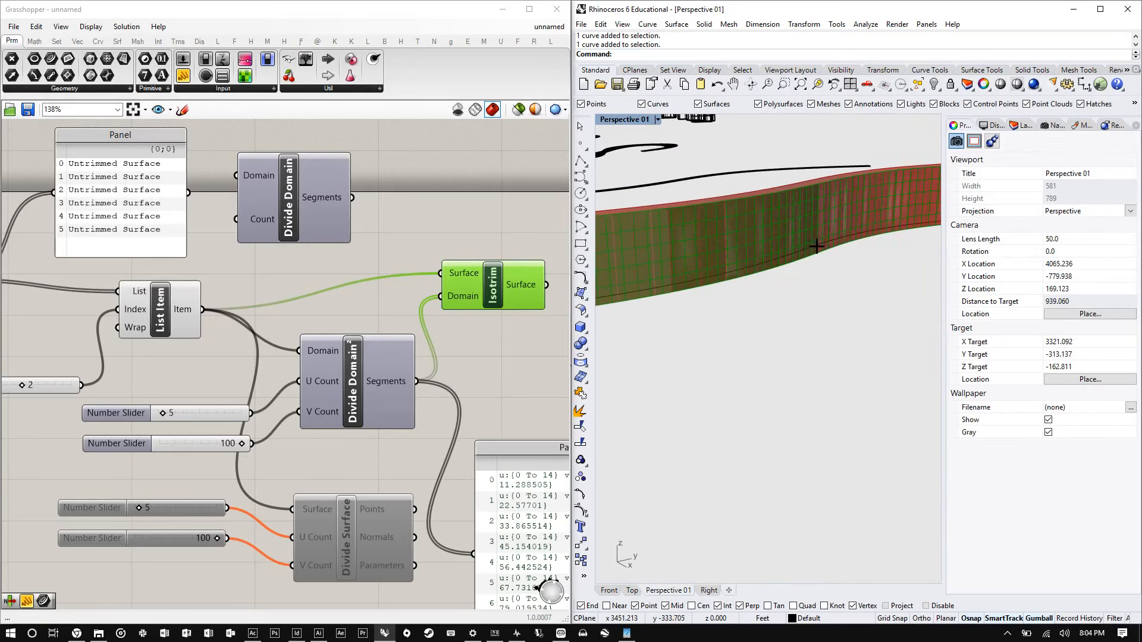
pyautogui.keyDown('shift'); pyautogui.moveTo(815, 237); pyautogui.dragTo(709, 261, button='right'); pyautogui.keyUp('shift')
pyautogui.scroll(8, 765, 250)
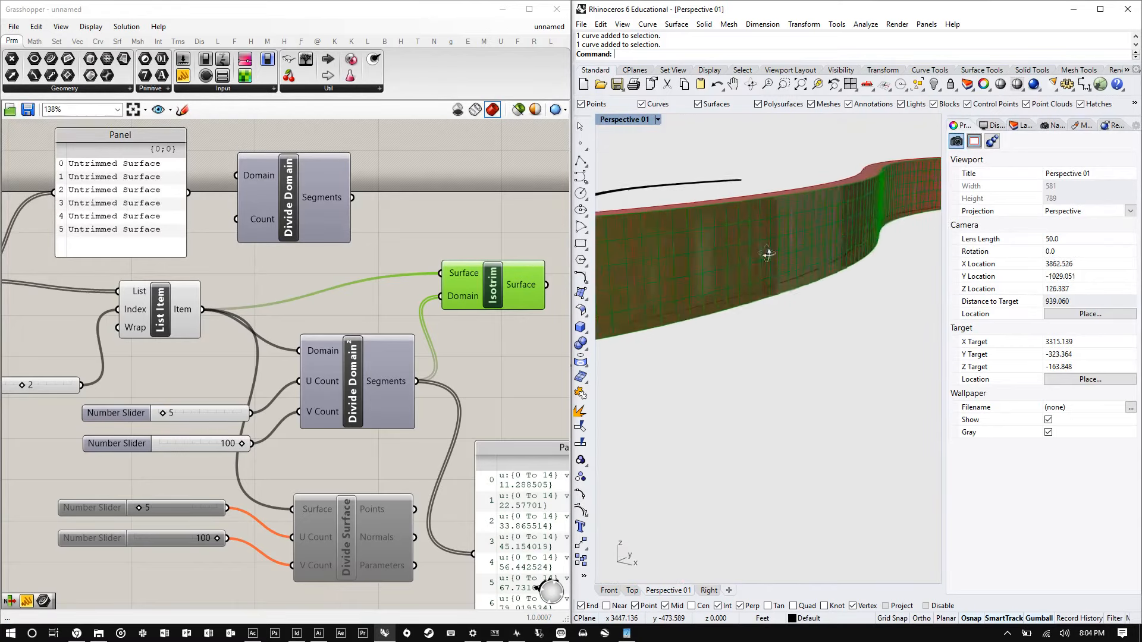
pyautogui.keyDown('shift'); pyautogui.moveTo(657, 197); pyautogui.dragTo(664, 203, button='right'); pyautogui.keyUp('shift')
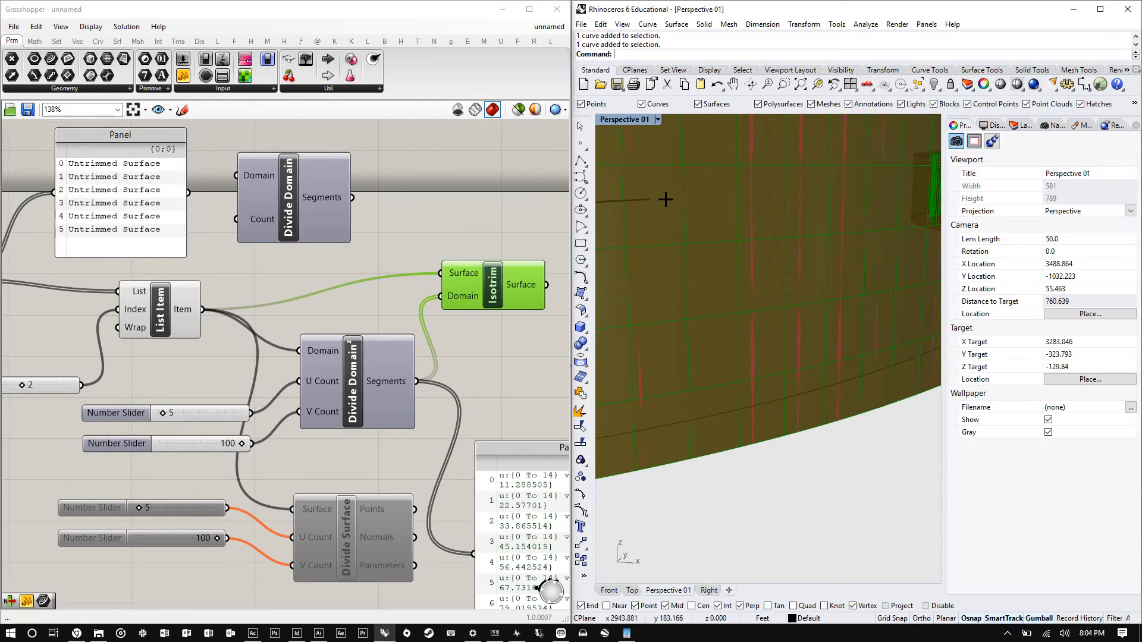
pyautogui.scroll(-3, 115, 311)
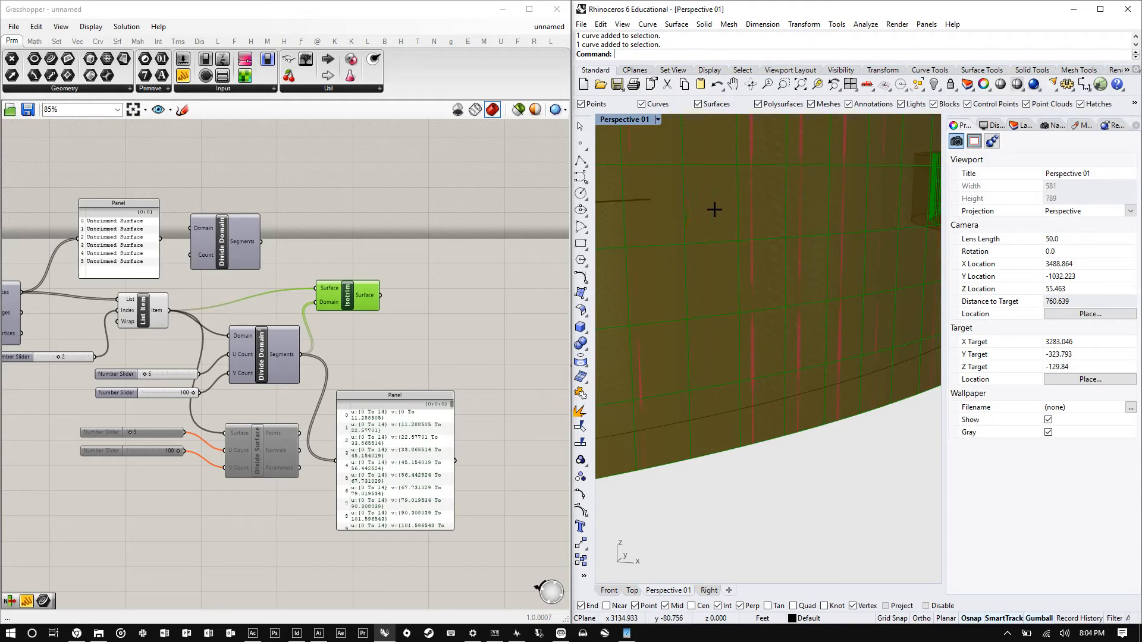
# - Add a Panel wired to the Isotrim Surface output and scroll through its list of surfaces
pyautogui.scroll(-3, 706, 205)
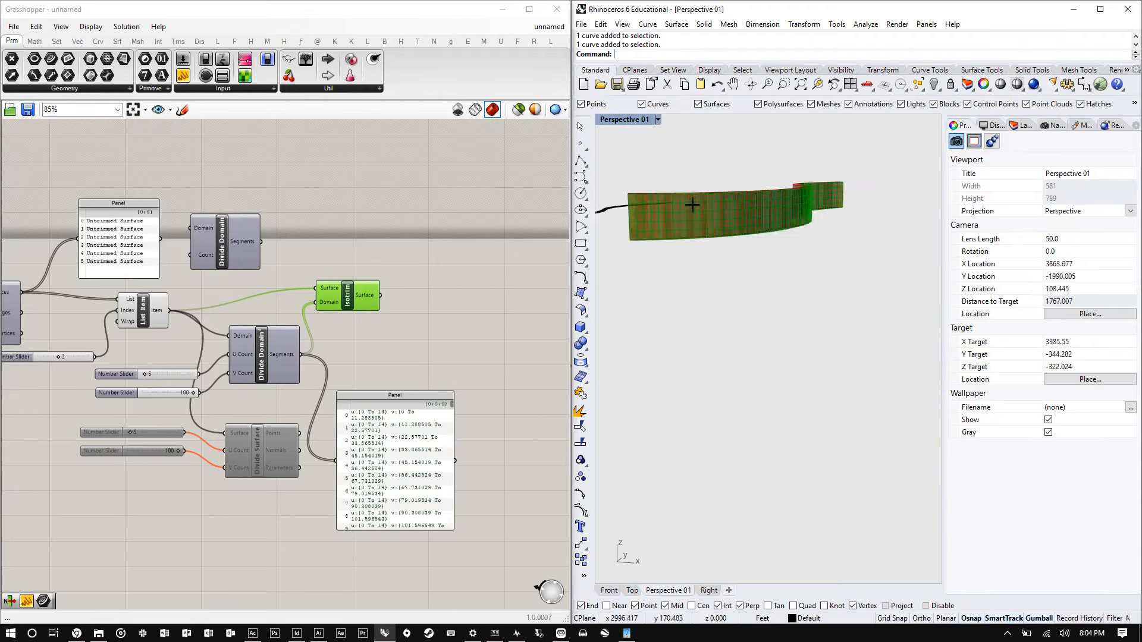
pyautogui.moveTo(184, 75); pyautogui.dragTo(433, 253)
pyautogui.moveTo(375, 295); pyautogui.dragTo(466, 518)
pyautogui.scroll(-3, 379, 473)
pyautogui.scroll(4, 379, 472)
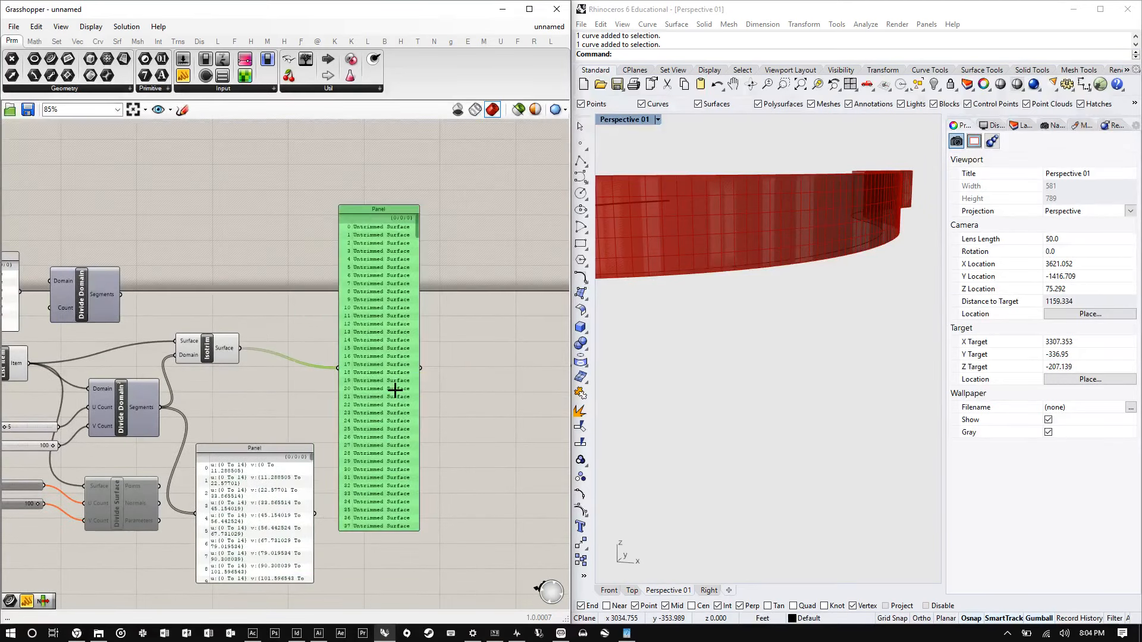
pyautogui.scroll(2, 395, 387)
pyautogui.scroll(-1, 412, 173)
pyautogui.scroll(-2, 412, 173)
pyautogui.moveTo(409, 176); pyautogui.dragTo(408, 390)
pyautogui.moveTo(169, 321); pyautogui.dragTo(172, 314)
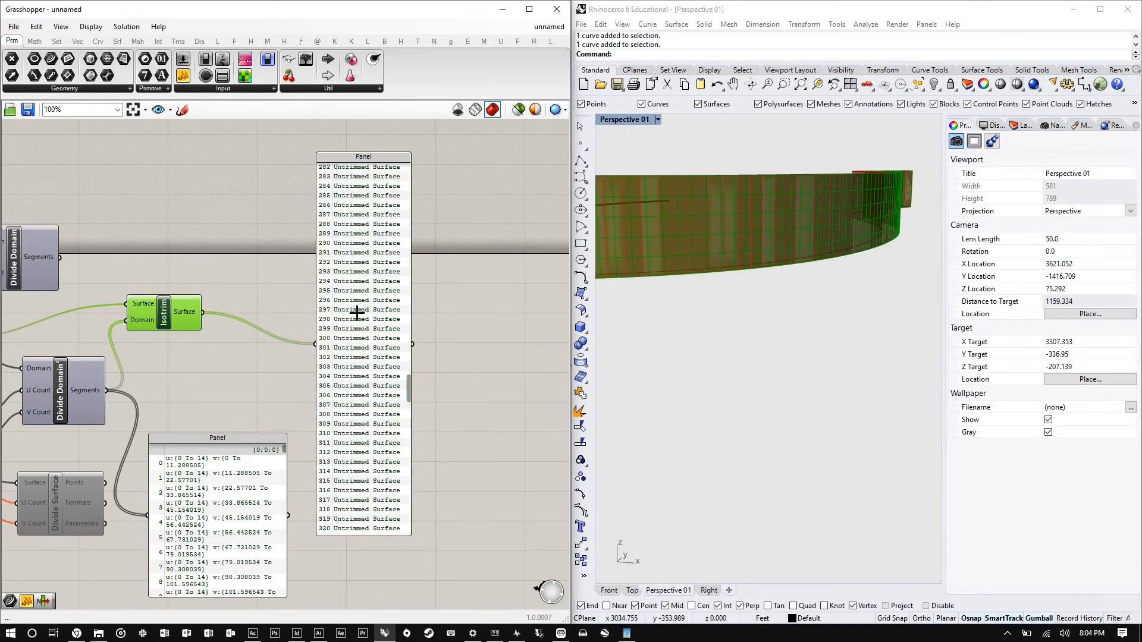
pyautogui.moveTo(355, 332); pyautogui.dragTo(365, 299)
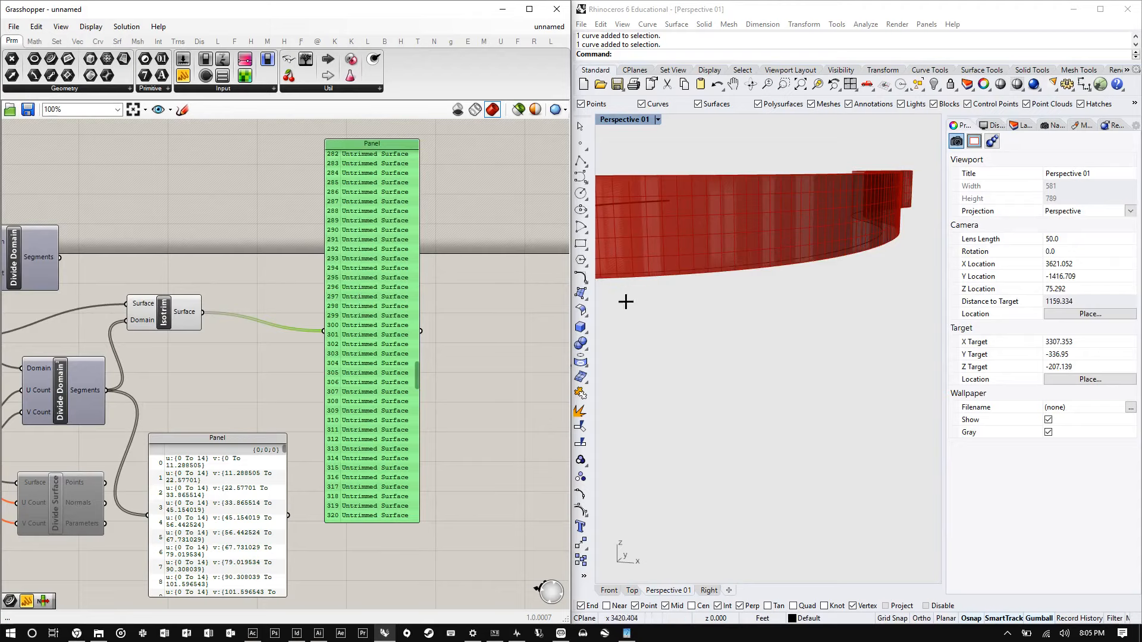
pyautogui.moveTo(418, 371); pyautogui.dragTo(395, 138)
# - Move the 5 and 100 number sliders up next to Divide Domain²'s U Count and V Count inputs
pyautogui.scroll(-3, 456, 260)
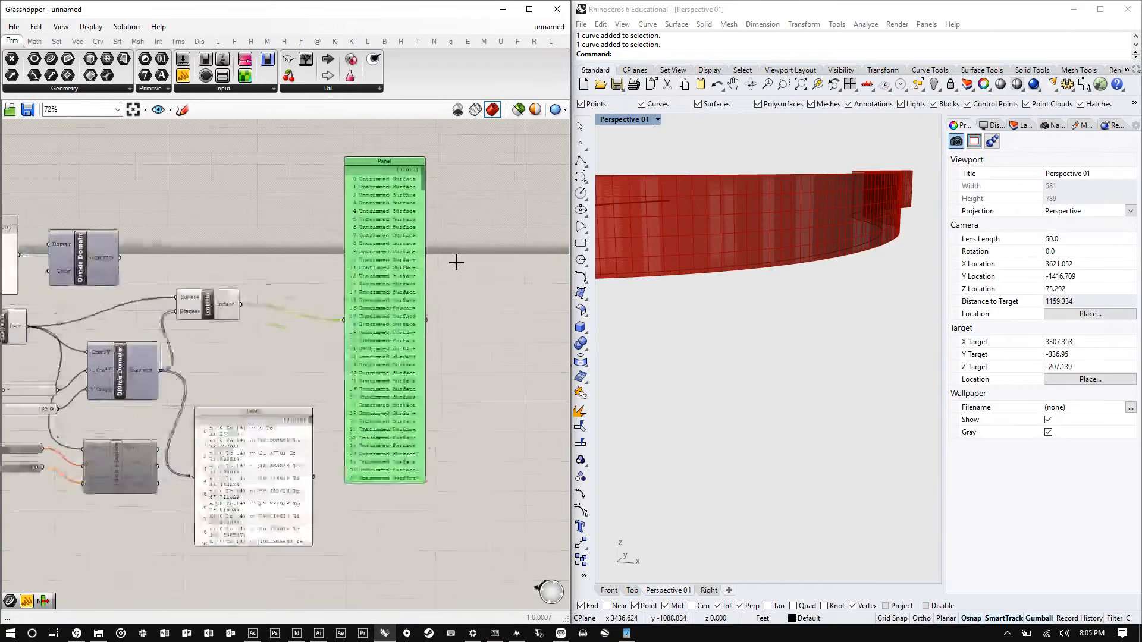
pyautogui.scroll(10, 98, 381)
pyautogui.moveTo(158, 355); pyautogui.dragTo(162, 296)
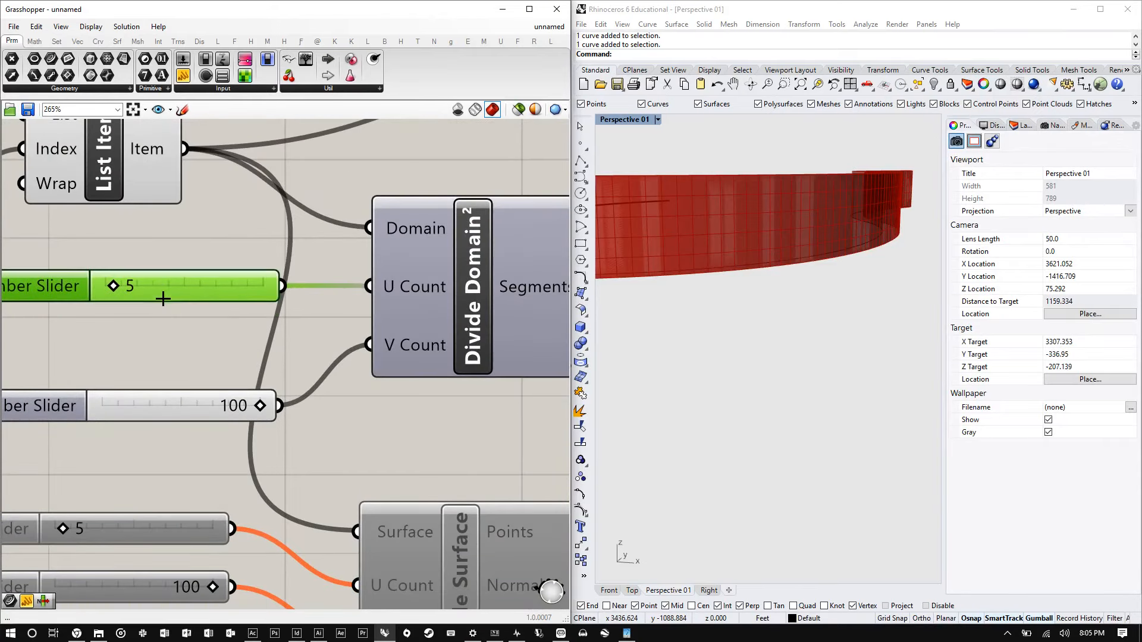
pyautogui.moveTo(153, 406); pyautogui.dragTo(157, 351)
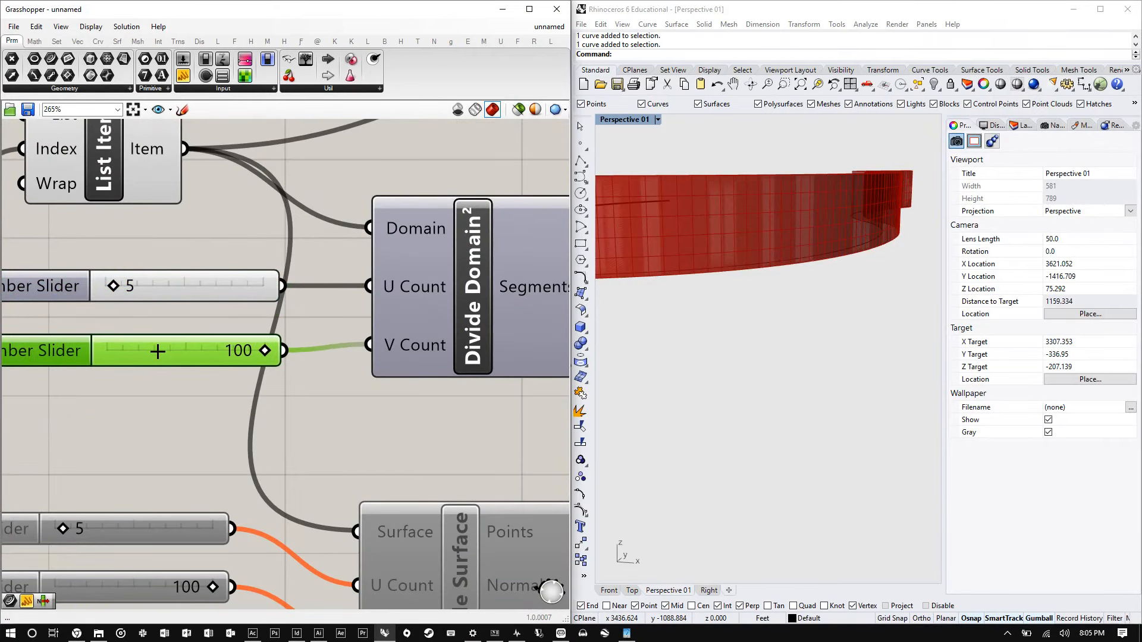
# - Reposition the Isotrim output panel higher on the canvas, away from the other components
pyautogui.scroll(-8, 145, 339)
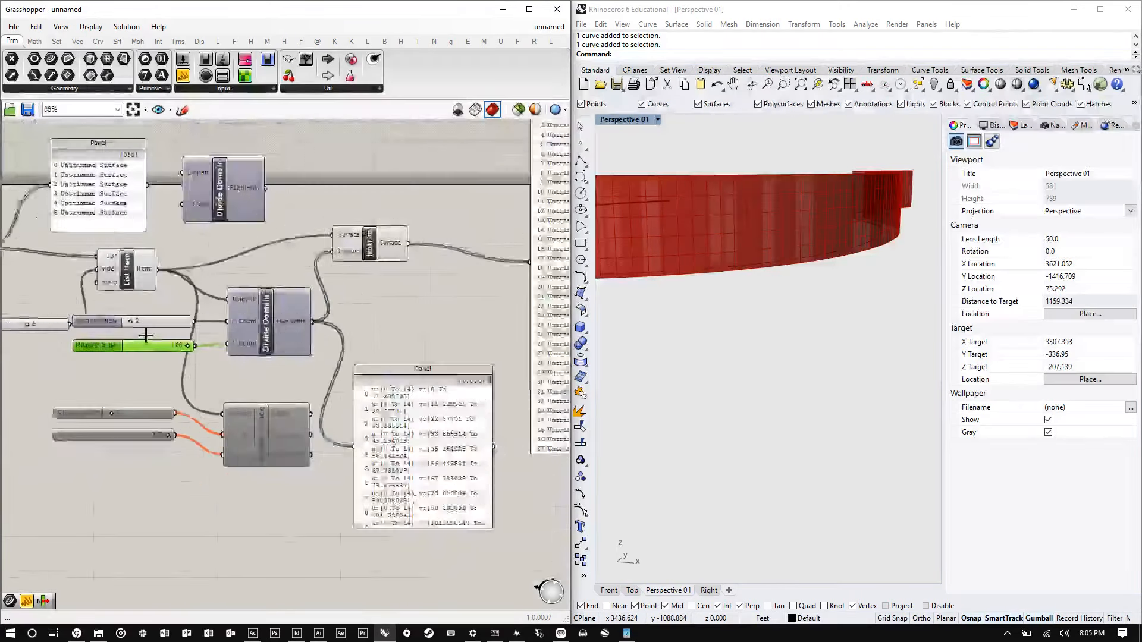
pyautogui.scroll(3, 383, 258)
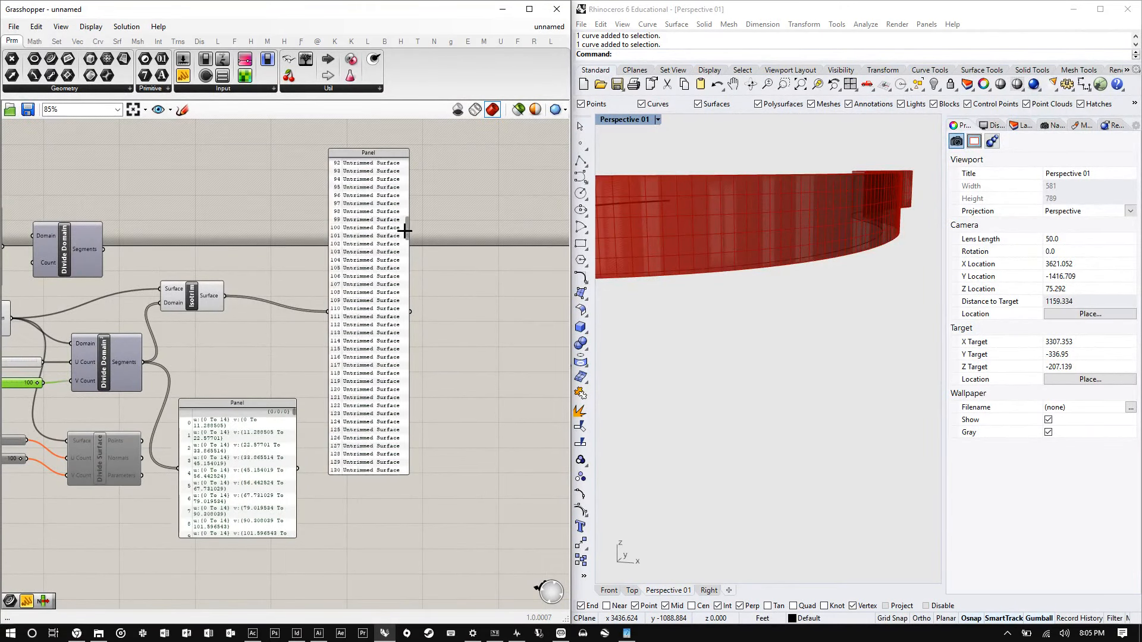
pyautogui.click(372, 254)
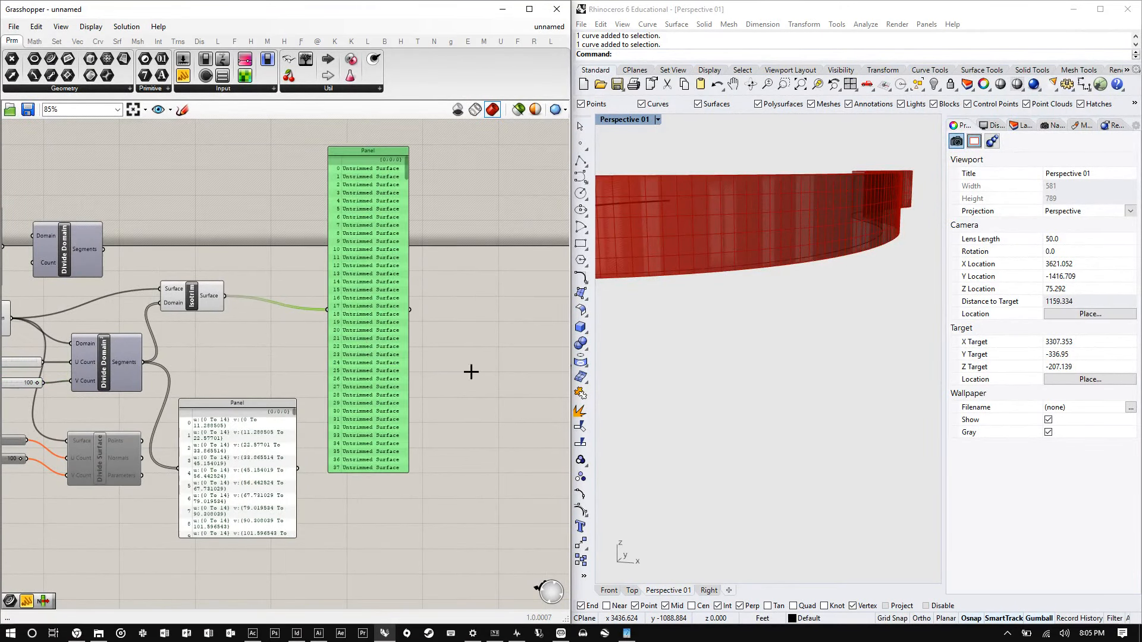
pyautogui.scroll(-3, 862, 214)
pyautogui.moveTo(862, 215); pyautogui.dragTo(582, 271, button='right')
pyautogui.scroll(12, 819, 256)
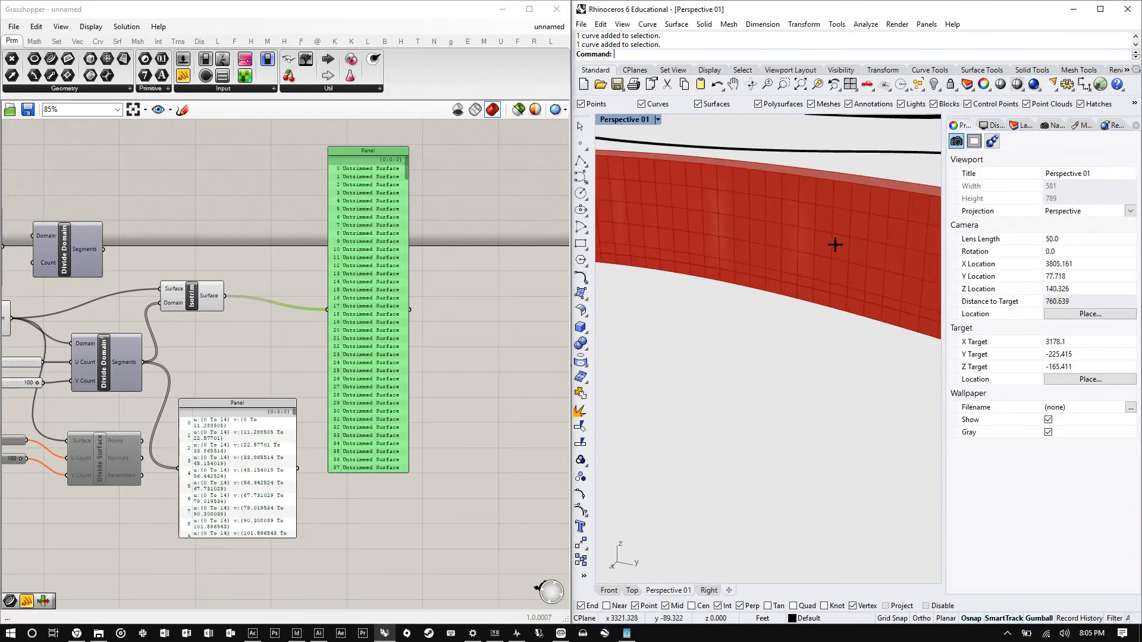
pyautogui.moveTo(834, 244); pyautogui.dragTo(799, 250, button='right')
pyautogui.moveTo(375, 370); pyautogui.dragTo(472, 195)
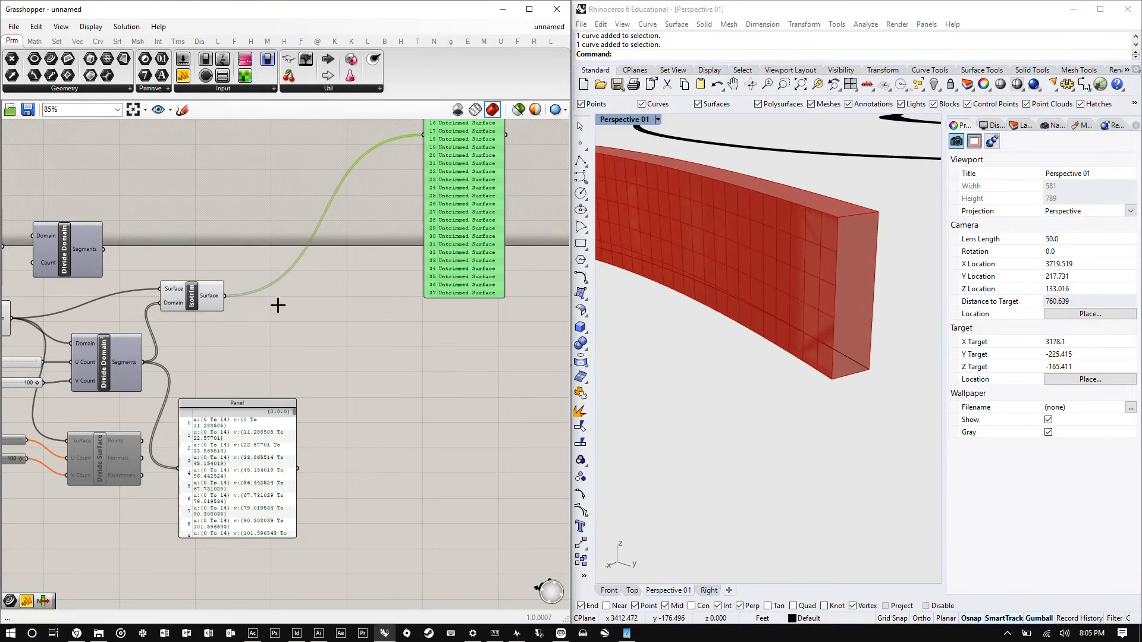
pyautogui.doubleClick(288, 305)
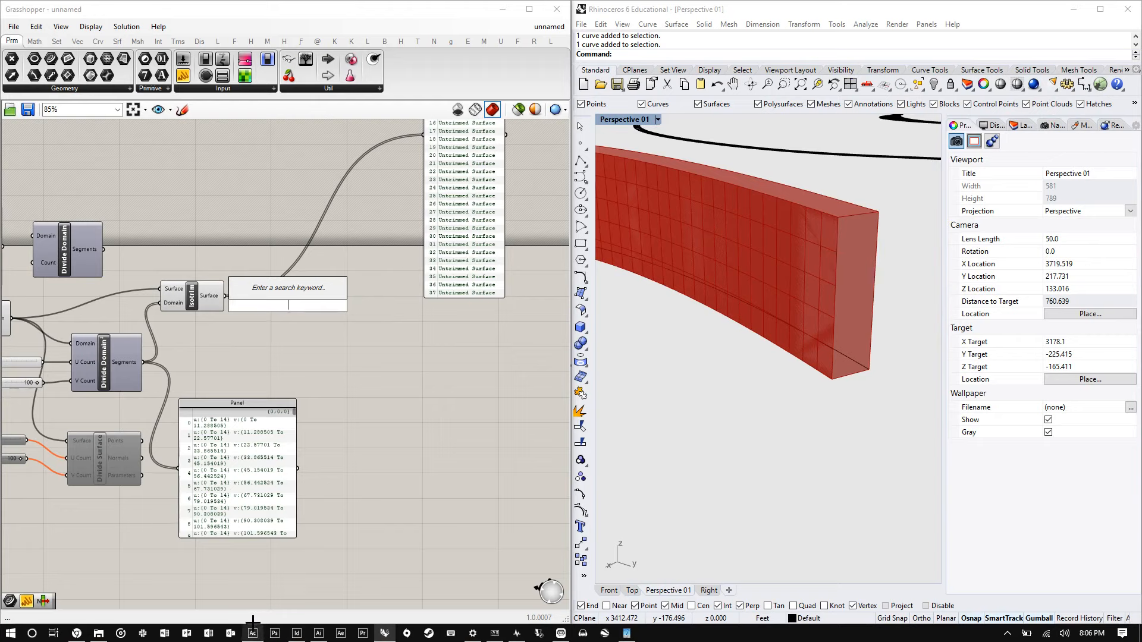
pyautogui.scroll(-6, 731, 296)
pyautogui.scroll(2, 731, 295)
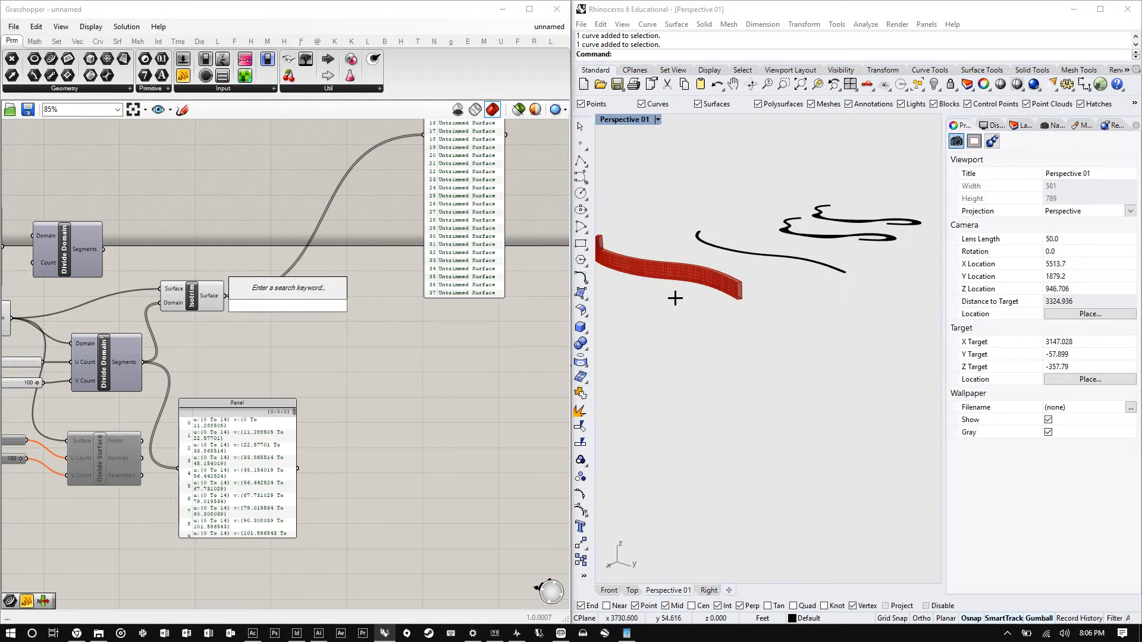
# - Draw a rectangle on the ground plane in the Perspective viewport with the Rectangle tool
pyautogui.click(580, 244)
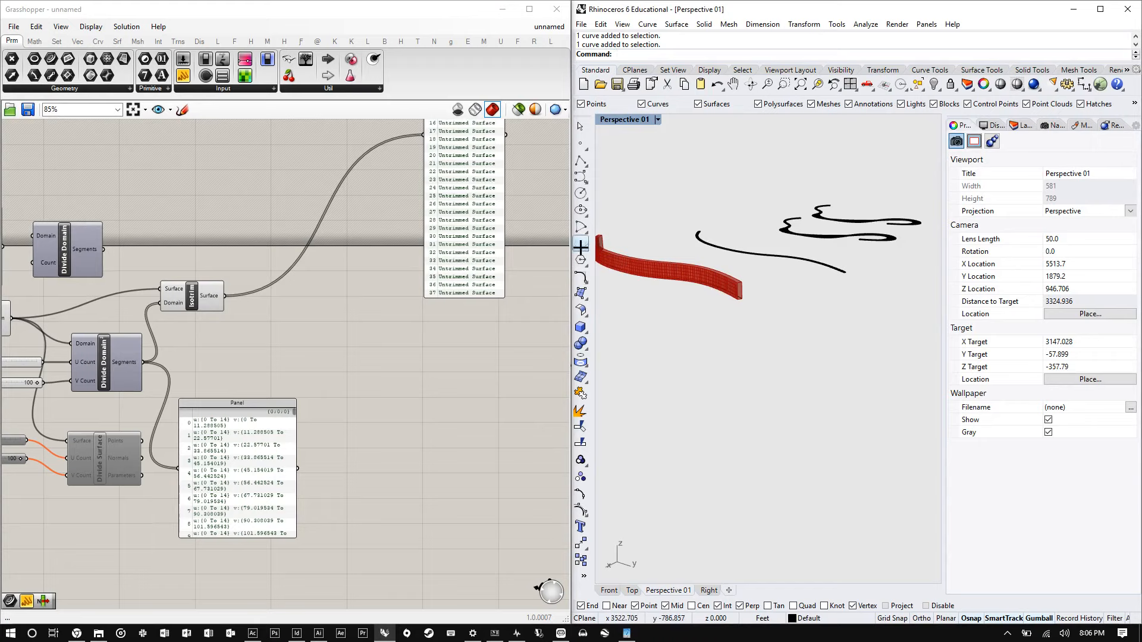
pyautogui.click(581, 243)
pyautogui.click(722, 371)
pyautogui.click(851, 355)
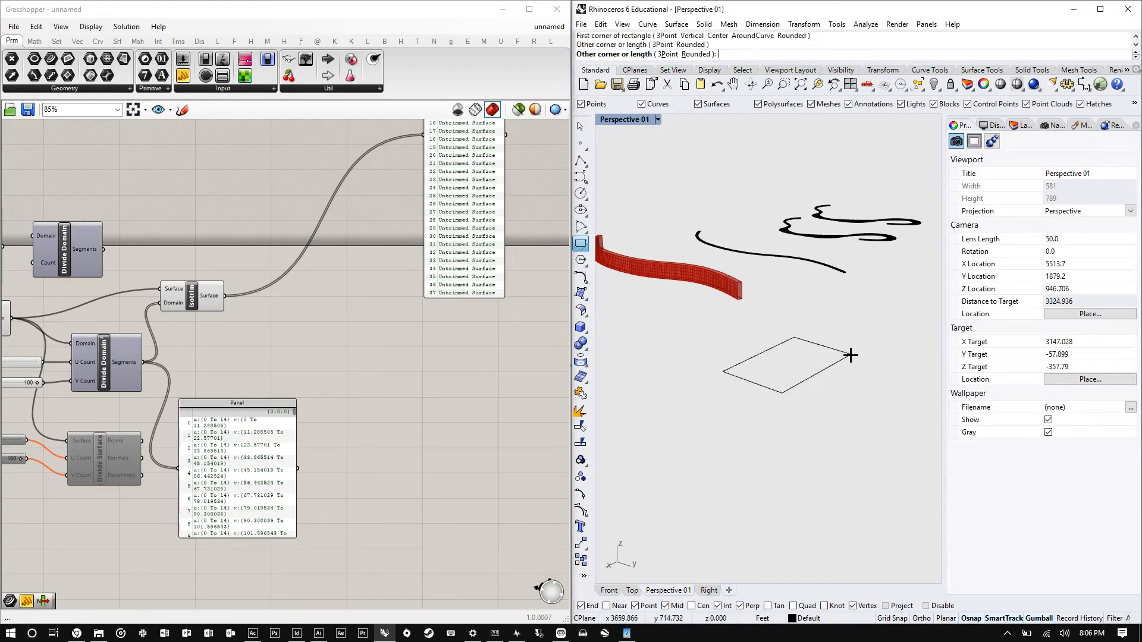
# - Draw a vertical polyline about 1387 ft tall from the rectangle's center, using the Front view for the upper point
pyautogui.click(580, 161)
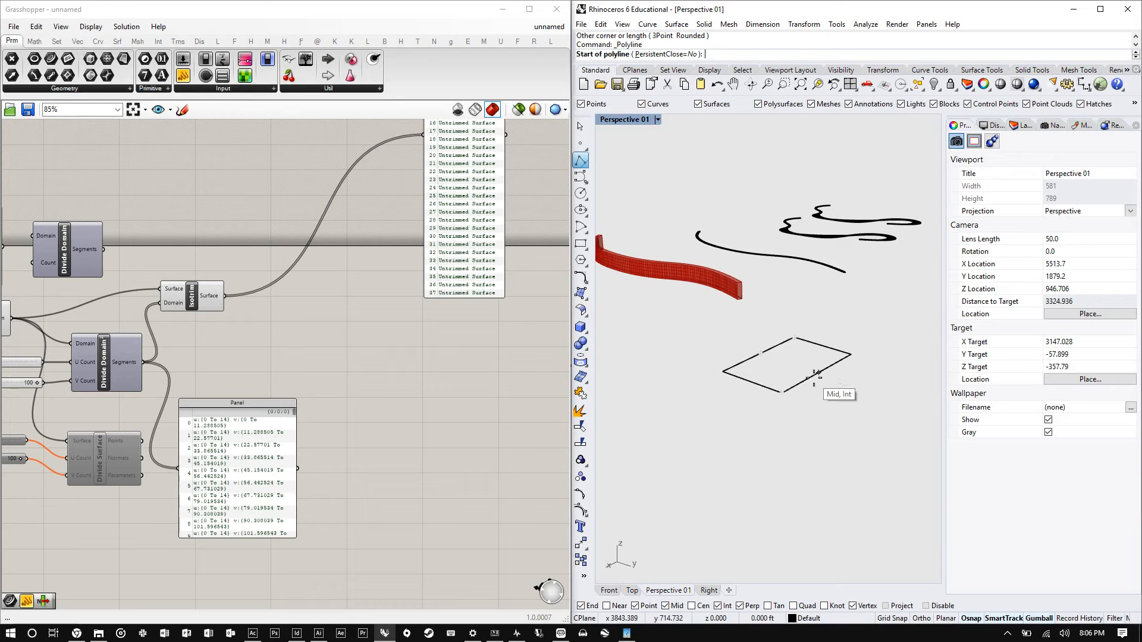
pyautogui.click(789, 361)
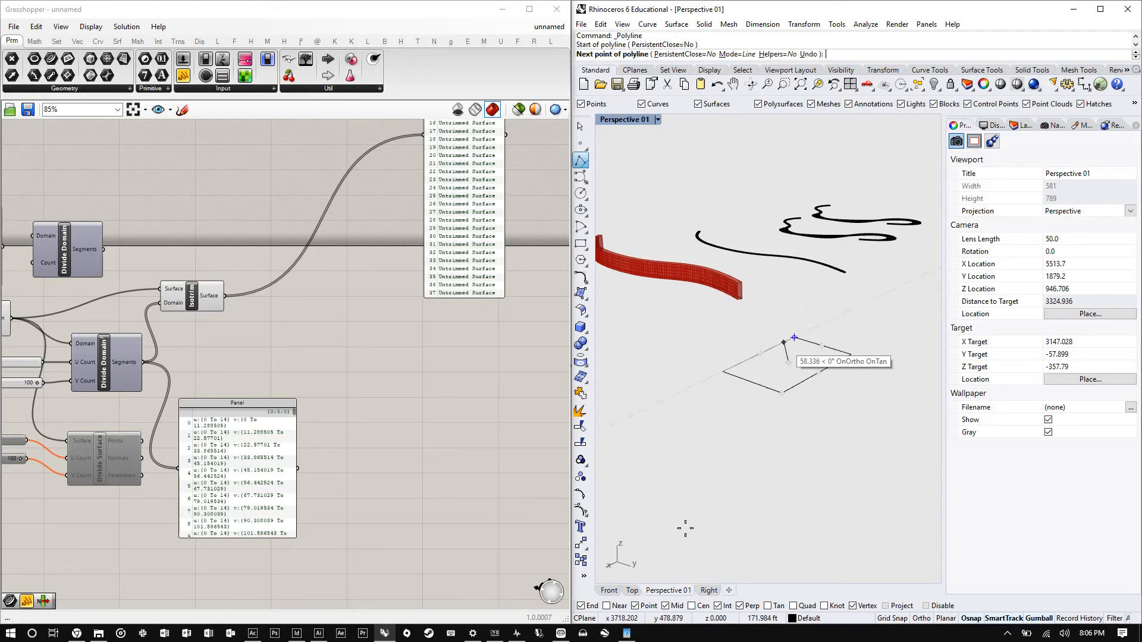
pyautogui.click(610, 590)
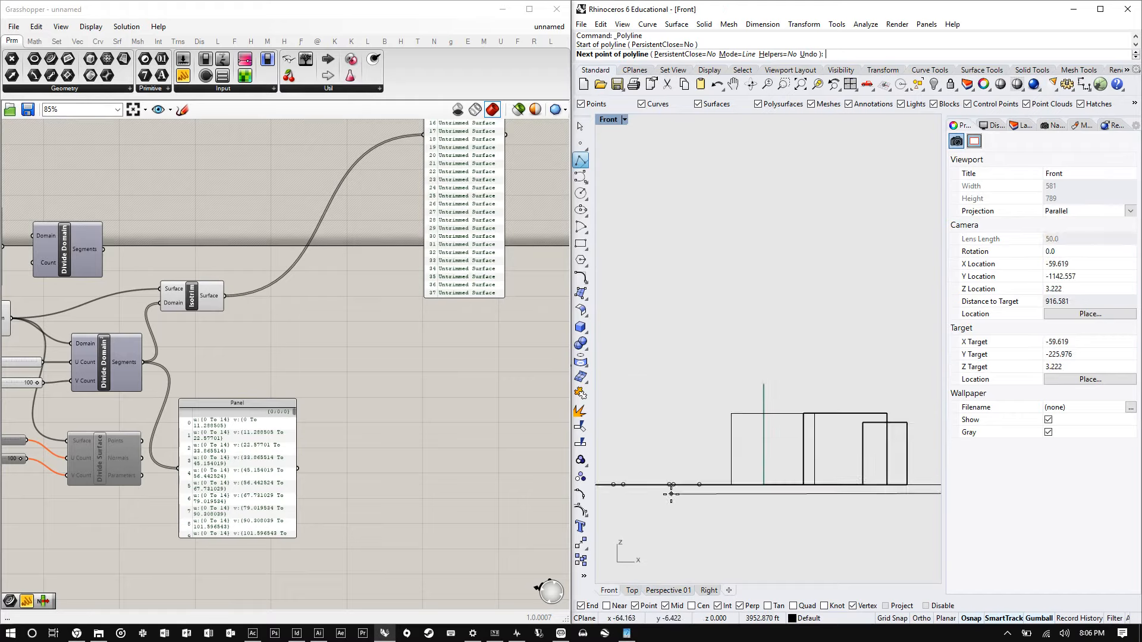
pyautogui.scroll(-5, 671, 494)
pyautogui.scroll(-3, 672, 459)
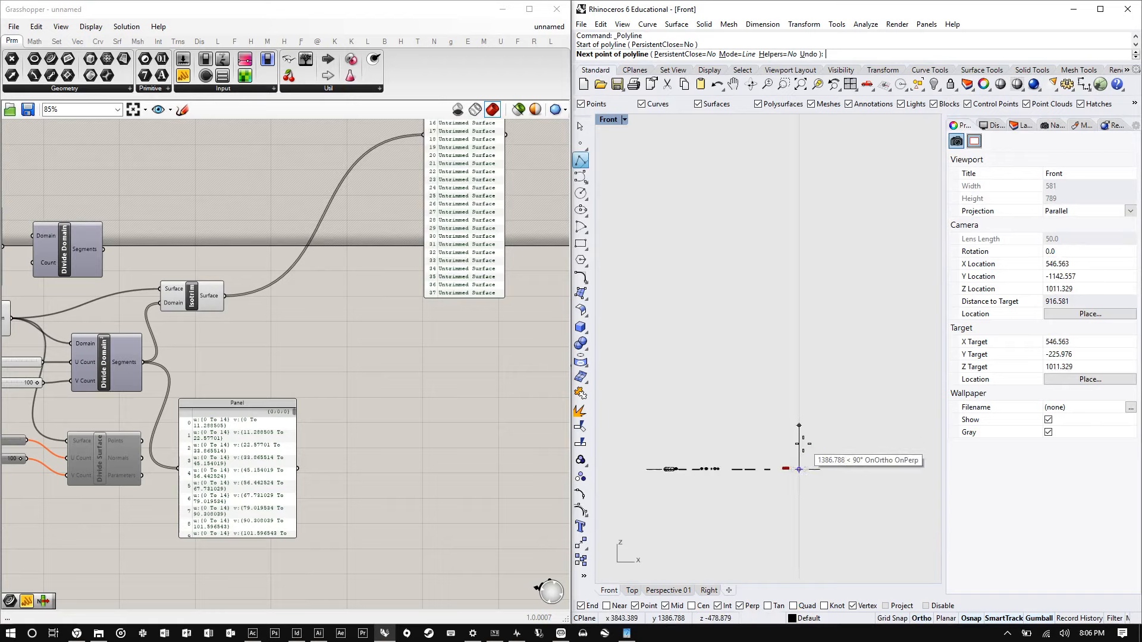
pyautogui.keyDown('shift'); pyautogui.click(803, 446); pyautogui.keyUp('shift')
pyautogui.scroll(6, 822, 462)
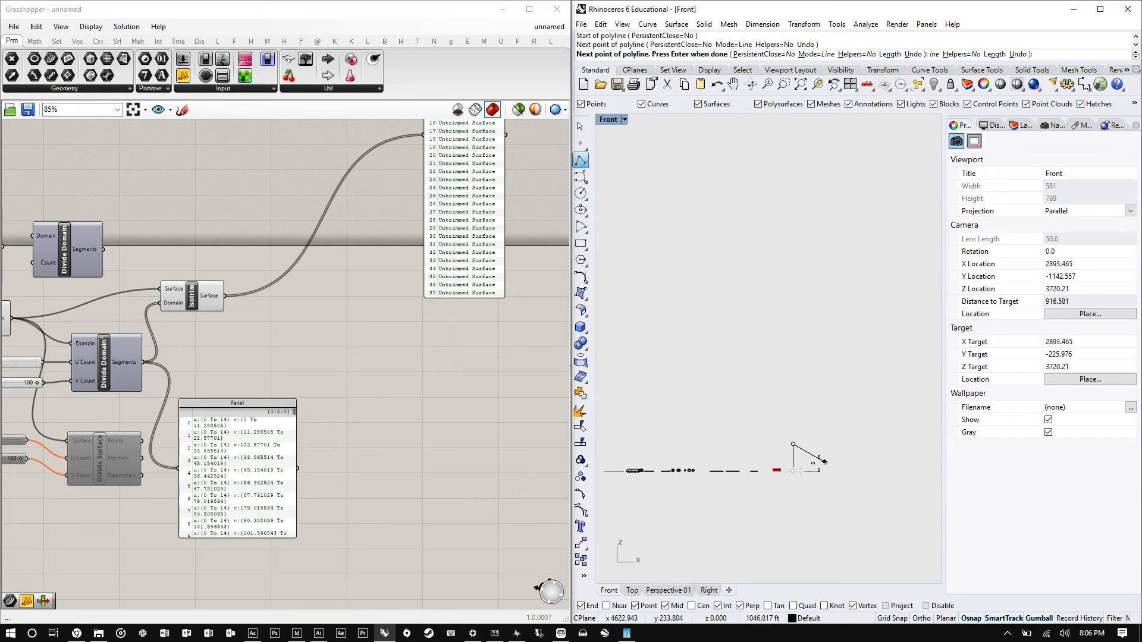
pyautogui.press('Return')
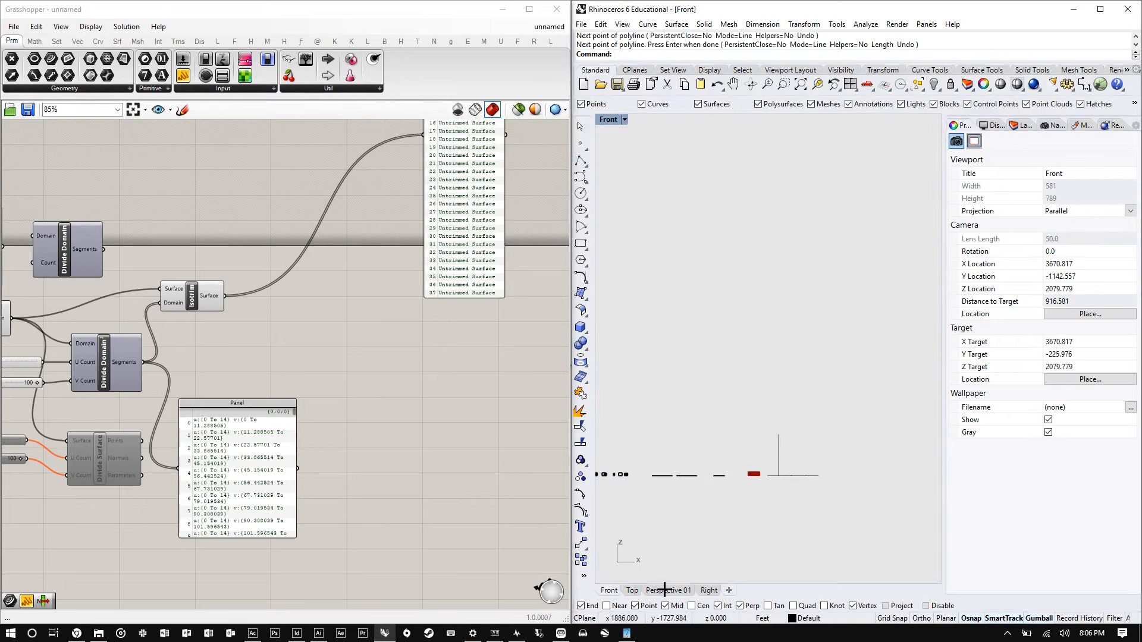
pyautogui.click(665, 590)
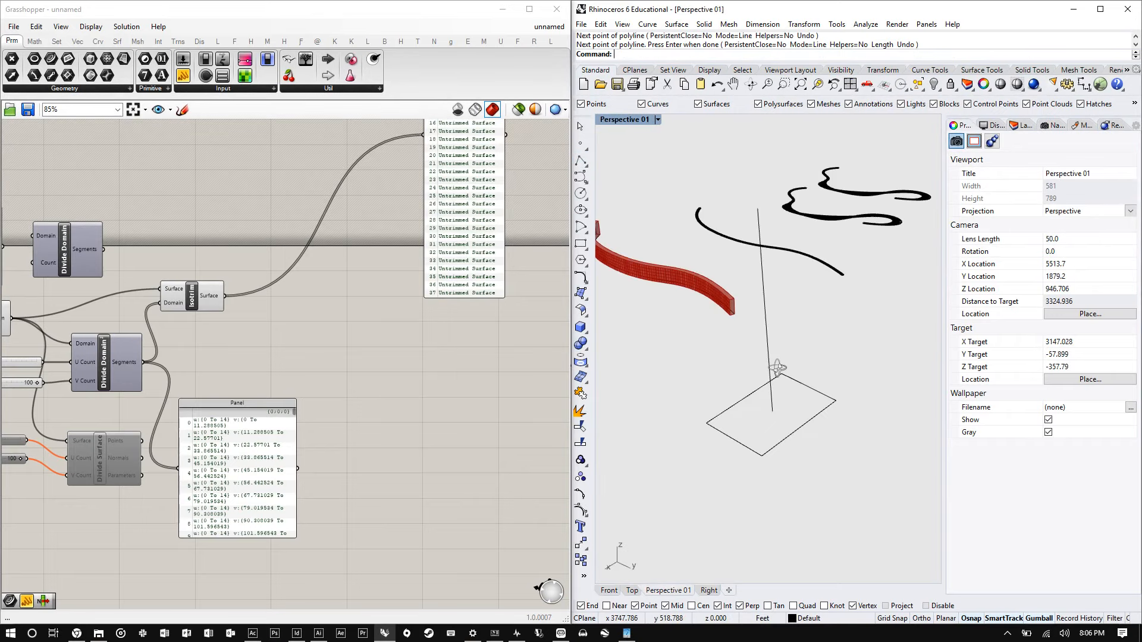
# - Inspect the subdivided face of the red extrusion closely in the Perspective viewport
pyautogui.moveTo(824, 357); pyautogui.dragTo(743, 423)
pyautogui.moveTo(829, 417); pyautogui.dragTo(711, 330, button='right')
pyautogui.moveTo(711, 331); pyautogui.dragTo(724, 264)
pyautogui.click(794, 381)
pyautogui.moveTo(794, 381); pyautogui.dragTo(747, 291, button='right')
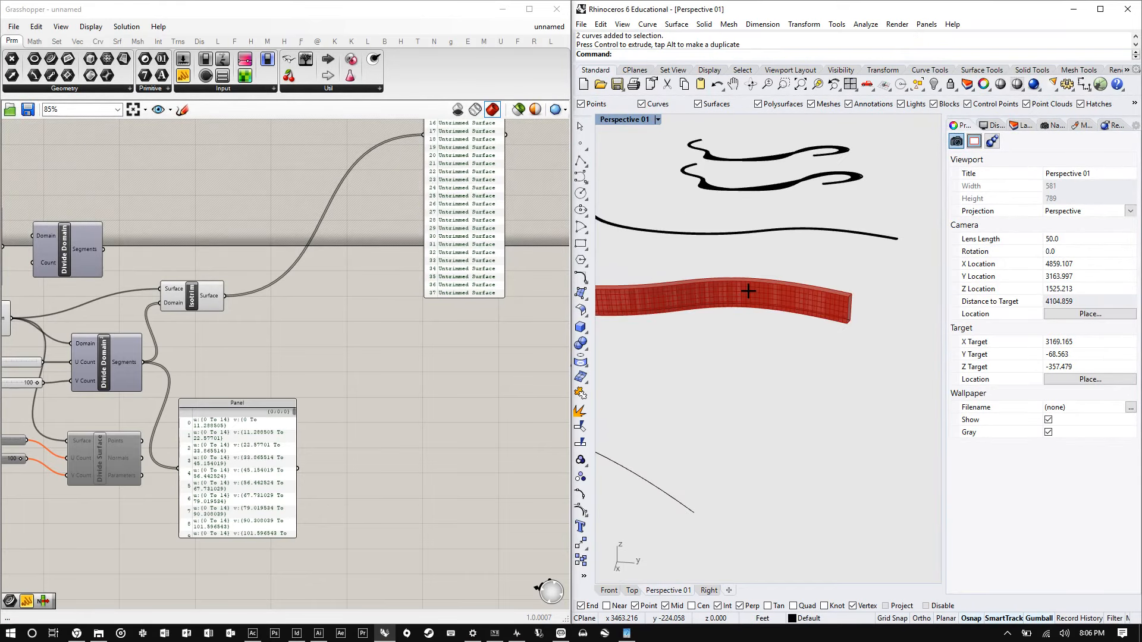
pyautogui.scroll(12, 747, 291)
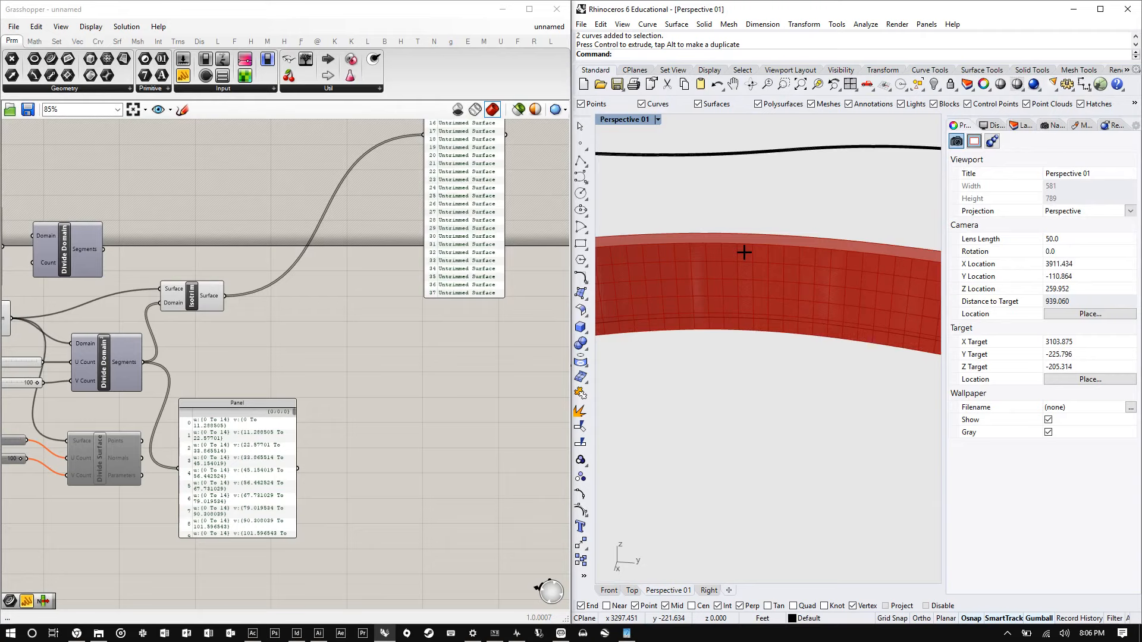
pyautogui.moveTo(744, 252); pyautogui.dragTo(702, 359, button='right')
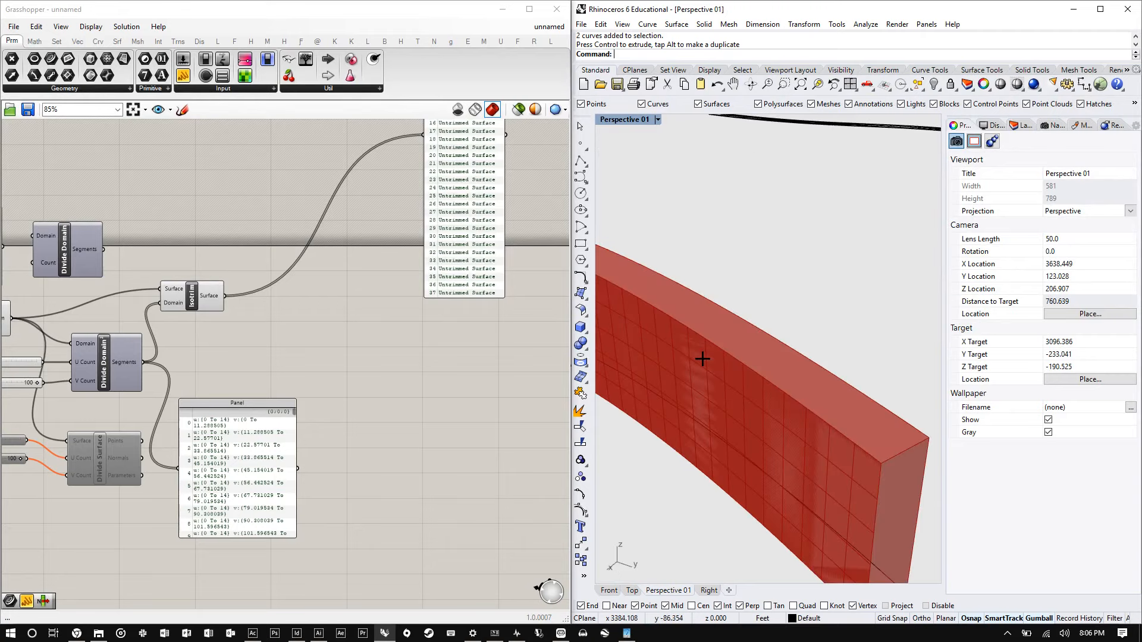
pyautogui.scroll(-5, 770, 355)
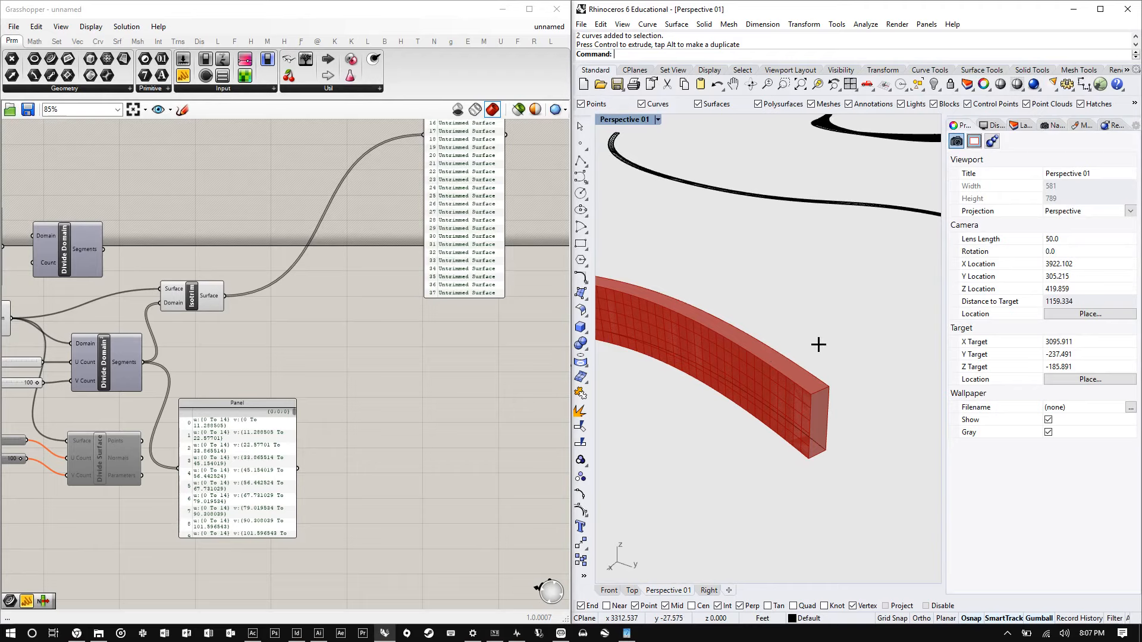
pyautogui.scroll(4, 678, 316)
pyautogui.moveTo(678, 315); pyautogui.dragTo(711, 301, button='right')
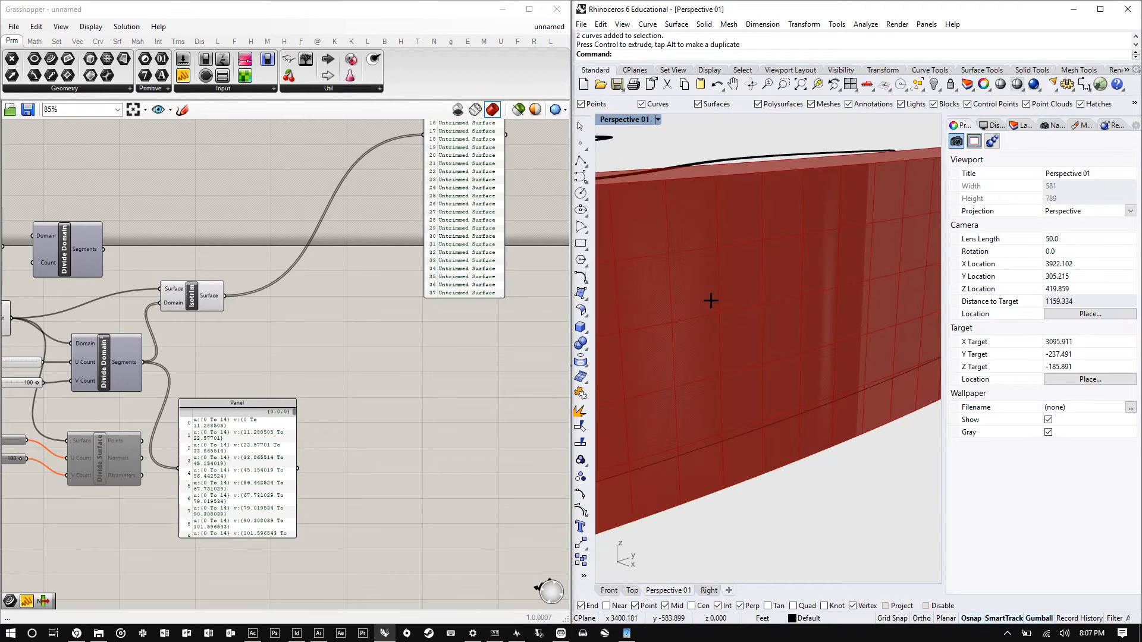
pyautogui.scroll(2, 306, 295)
# - Add an Area component beside Isotrim and nudge it into place
pyautogui.doubleClick(300, 295)
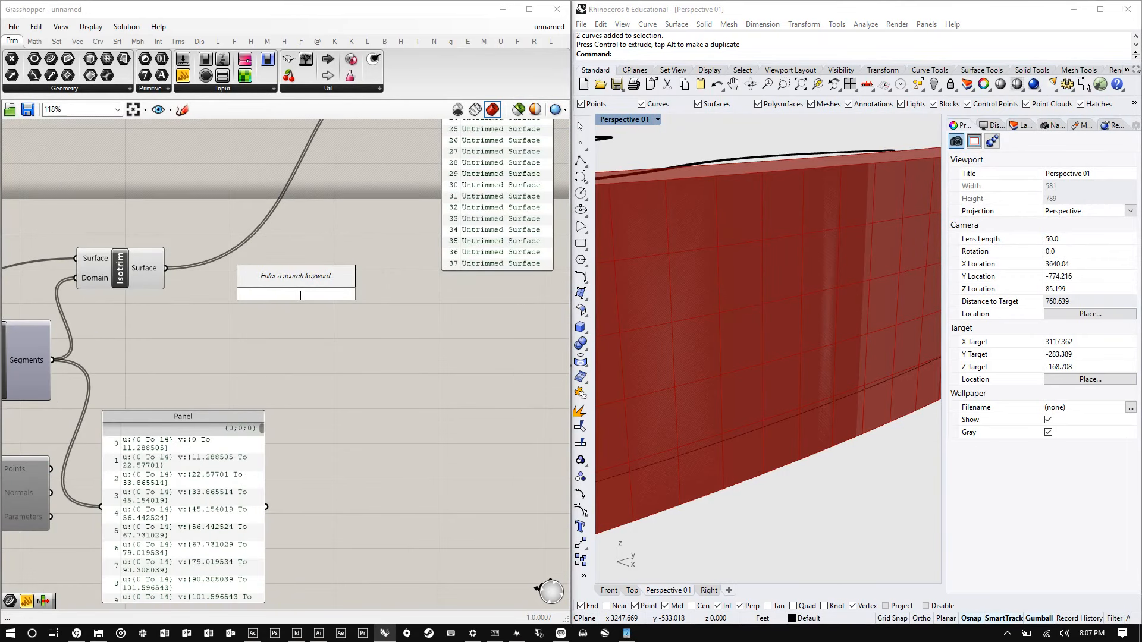
pyautogui.write('area')
pyautogui.press('Return')
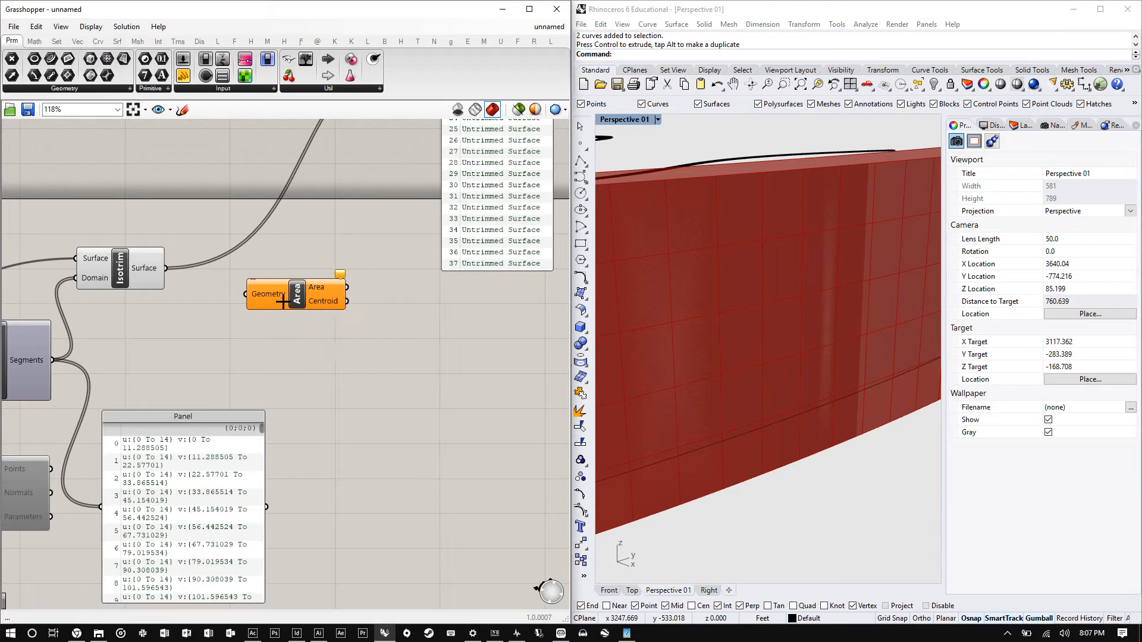
pyautogui.moveTo(283, 302); pyautogui.dragTo(305, 269)
pyautogui.doubleClick(308, 310)
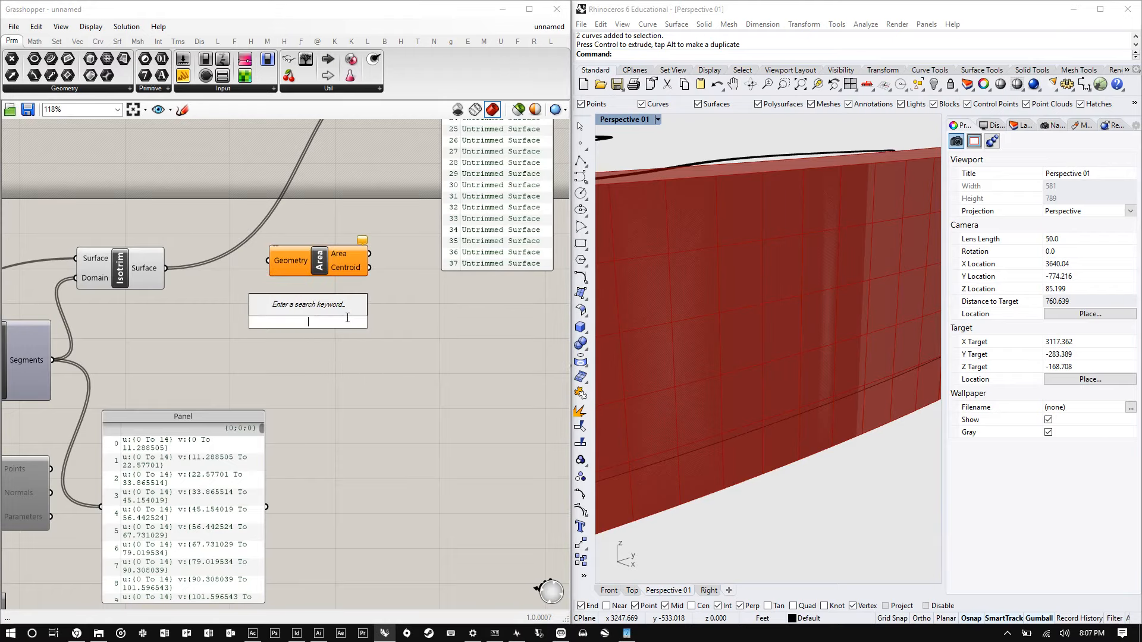
pyautogui.write('vo')
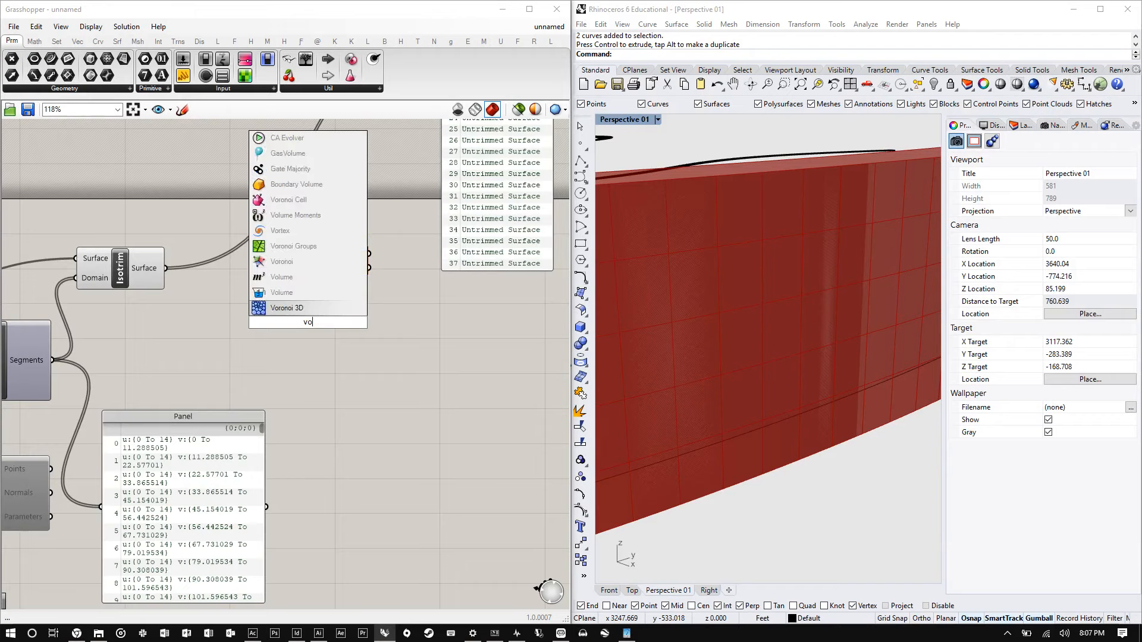
pyautogui.write('luim')
pyautogui.press('Return')
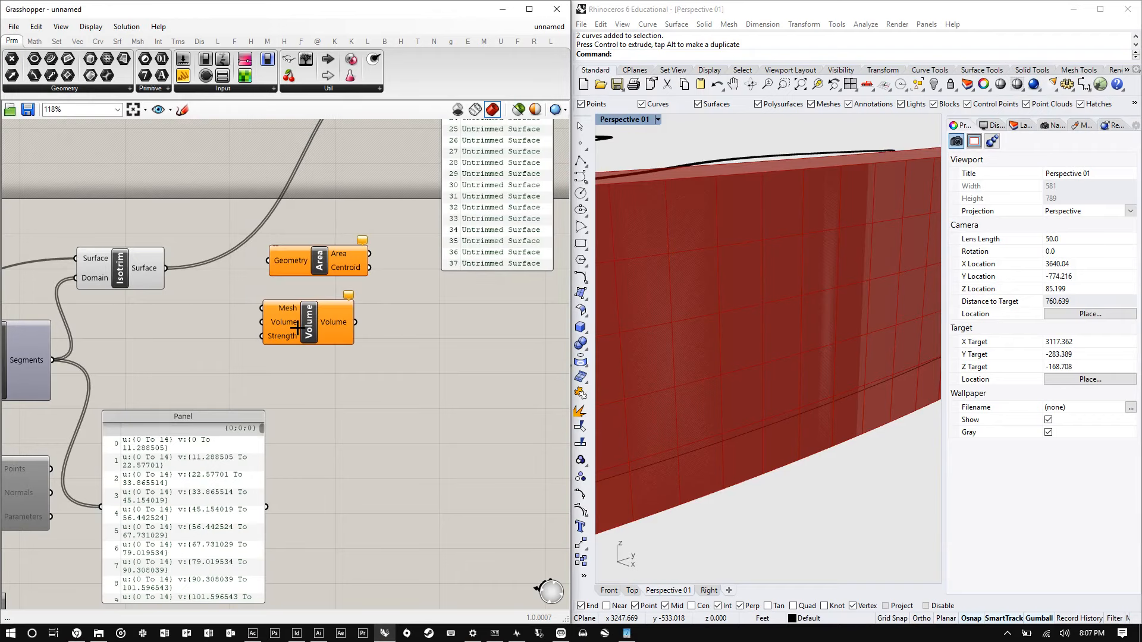
pyautogui.hotkey('ctrl', 'z')
# - Add a geometry Volume component below the Area component
pyautogui.doubleClick(323, 308)
pyautogui.write('volume')
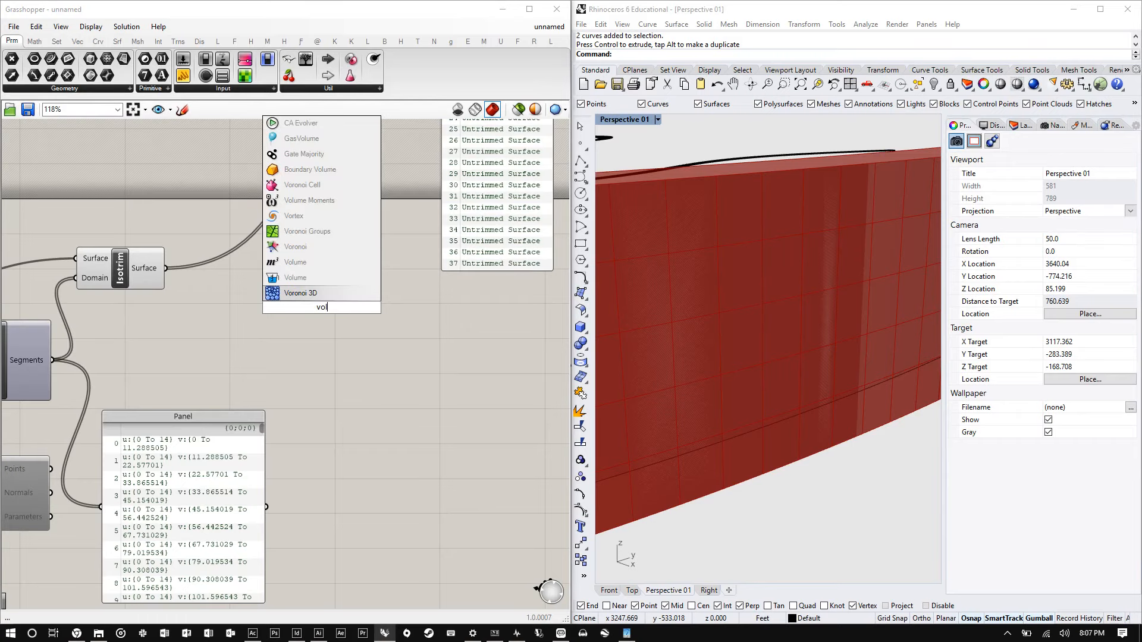
pyautogui.press('Return')
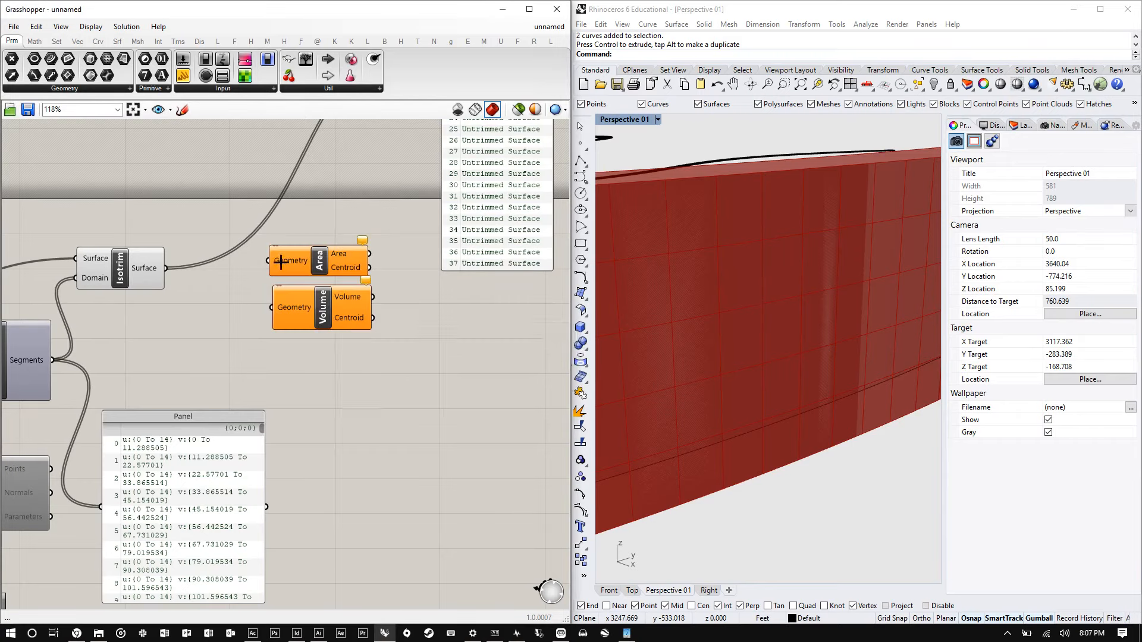
pyautogui.moveTo(327, 254); pyautogui.dragTo(331, 246)
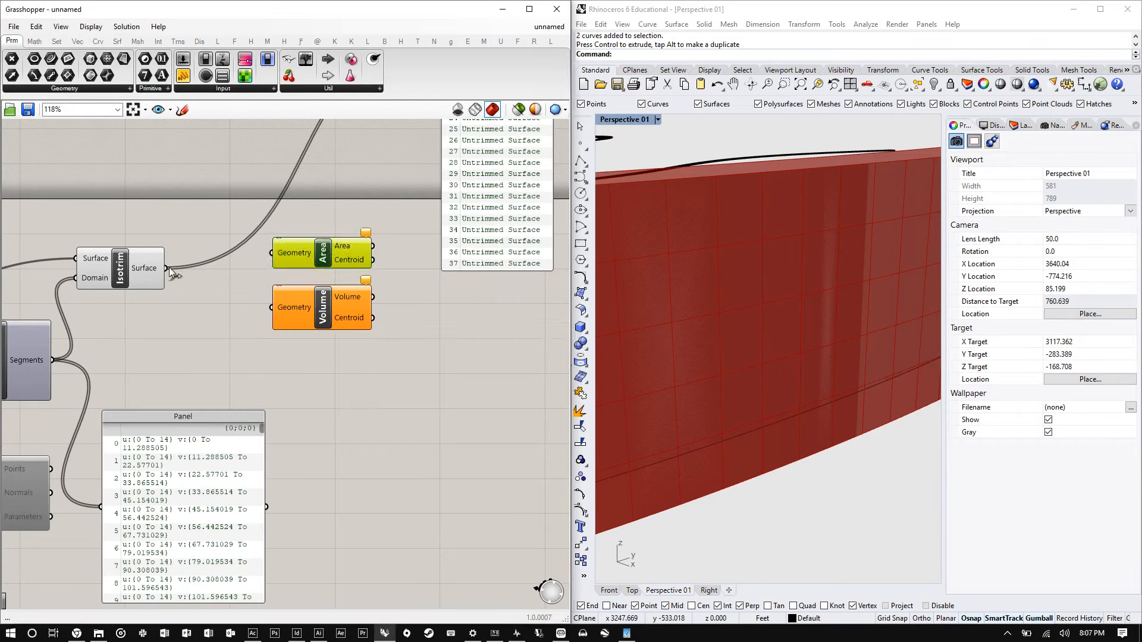
# - Connect Isotrim's surfaces to the Area component and send its Area output to a panel
pyautogui.moveTo(166, 268); pyautogui.dragTo(271, 254)
pyautogui.scroll(3, 395, 238)
pyautogui.scroll(-1, 43, 409)
pyautogui.scroll(-2, 43, 408)
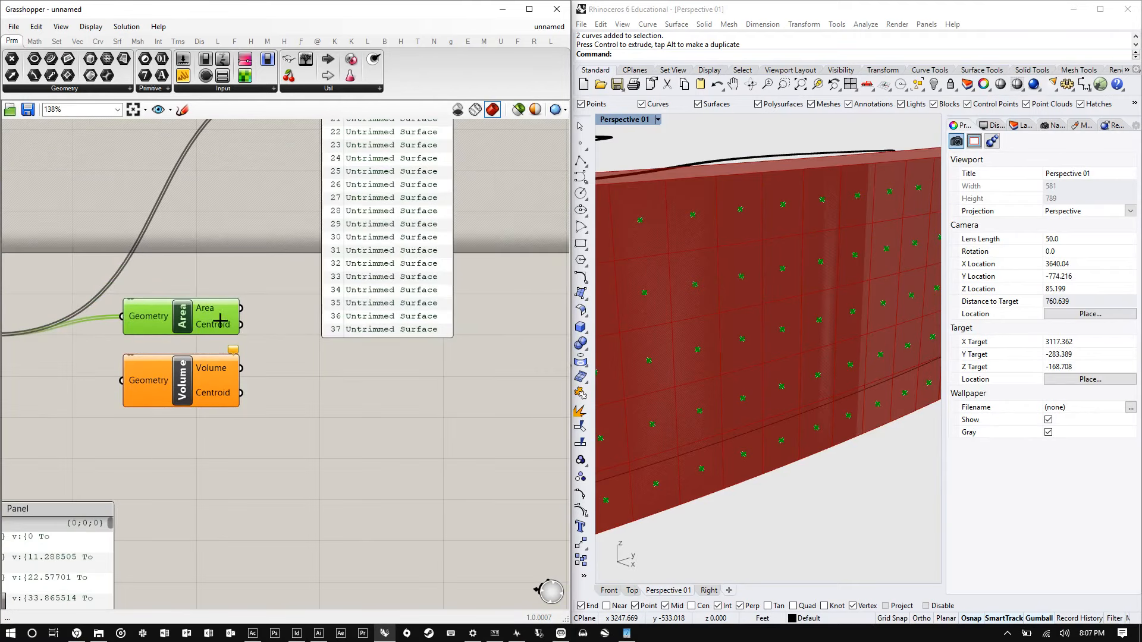
pyautogui.scroll(-2, 235, 320)
pyautogui.moveTo(231, 334); pyautogui.dragTo(275, 192)
pyautogui.scroll(-2, 339, 208)
pyautogui.scroll(4, 338, 208)
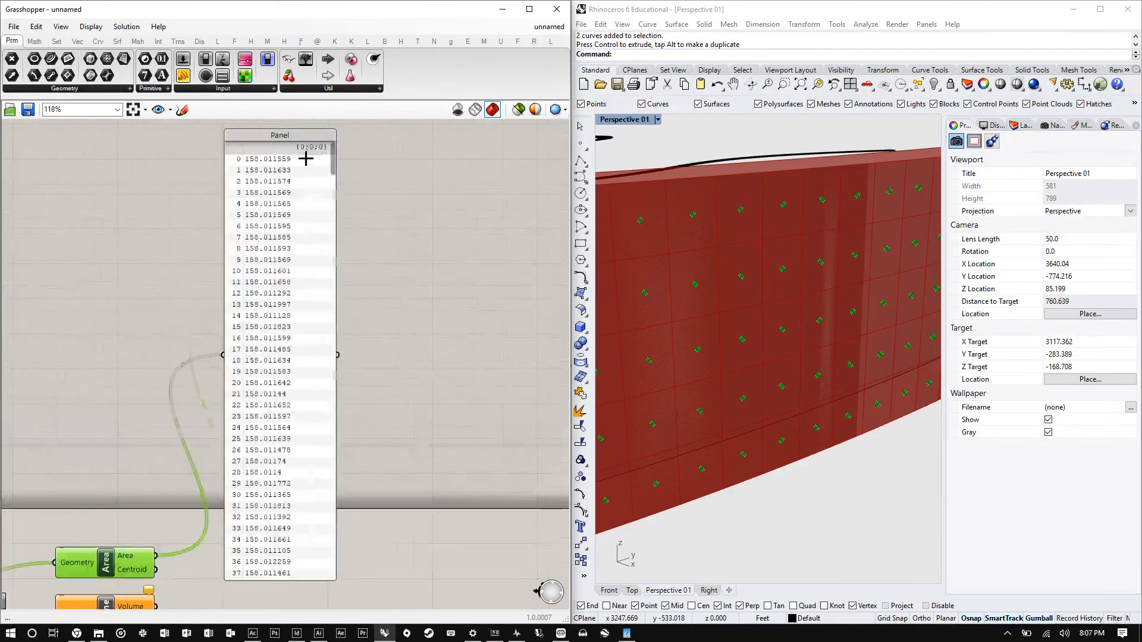
# - Move the area values panel up beside the Area component
pyautogui.moveTo(331, 158); pyautogui.dragTo(352, 119)
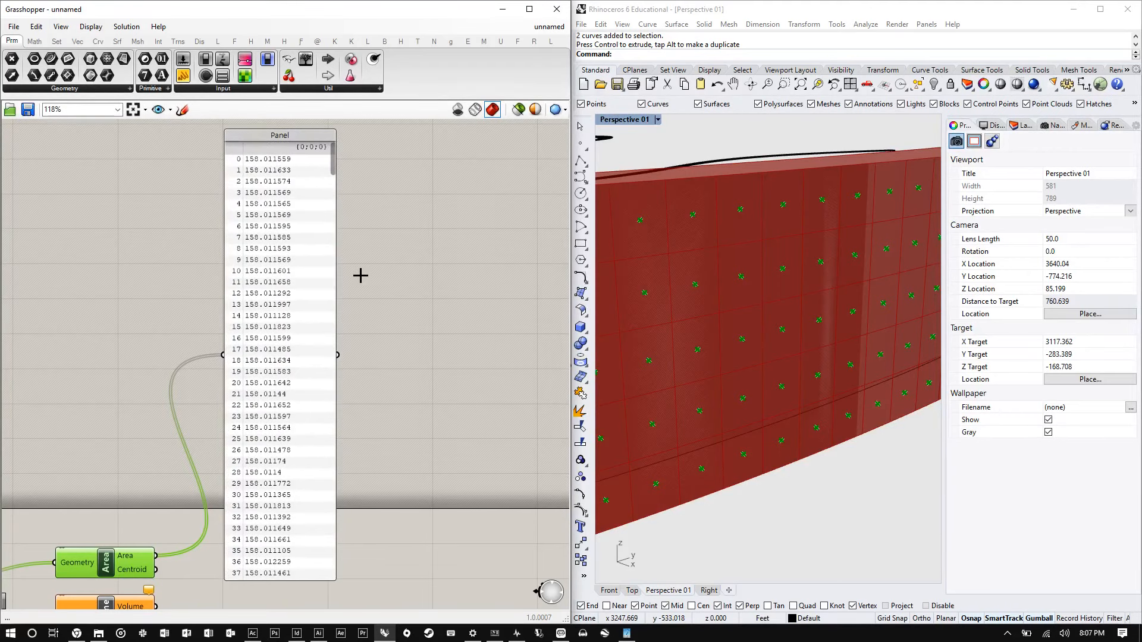
pyautogui.moveTo(304, 388); pyautogui.dragTo(341, 298)
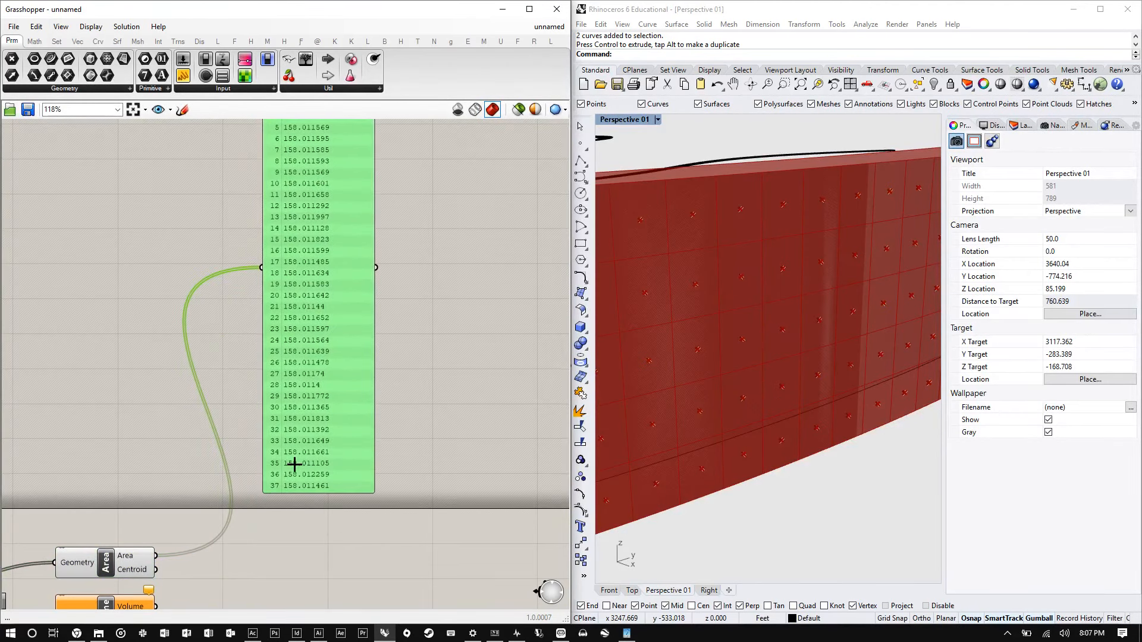
pyautogui.scroll(3, 220, 512)
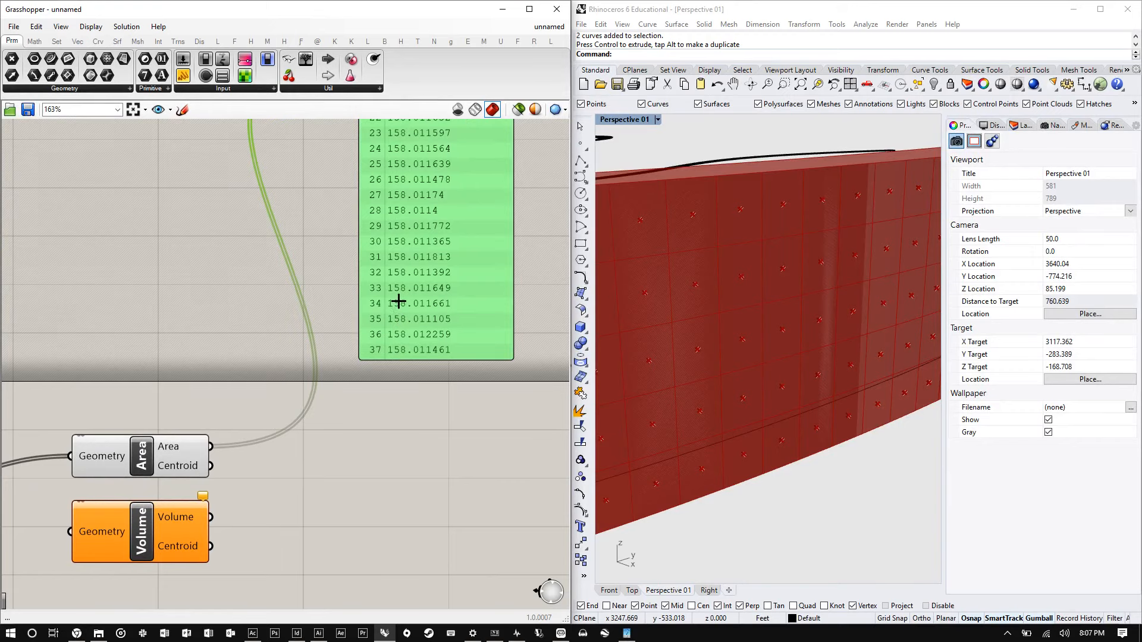
pyautogui.scroll(-3, 398, 303)
pyautogui.moveTo(379, 245); pyautogui.dragTo(385, 614)
pyautogui.scroll(-2, 429, 485)
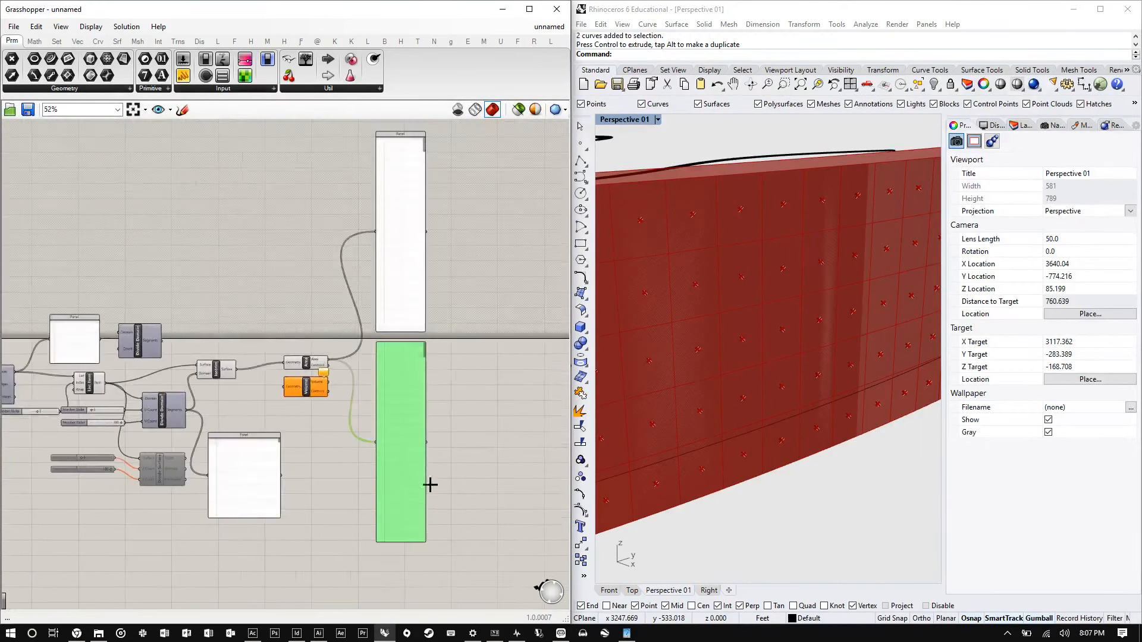
pyautogui.scroll(2, 393, 546)
pyautogui.moveTo(394, 545); pyautogui.dragTo(416, 324)
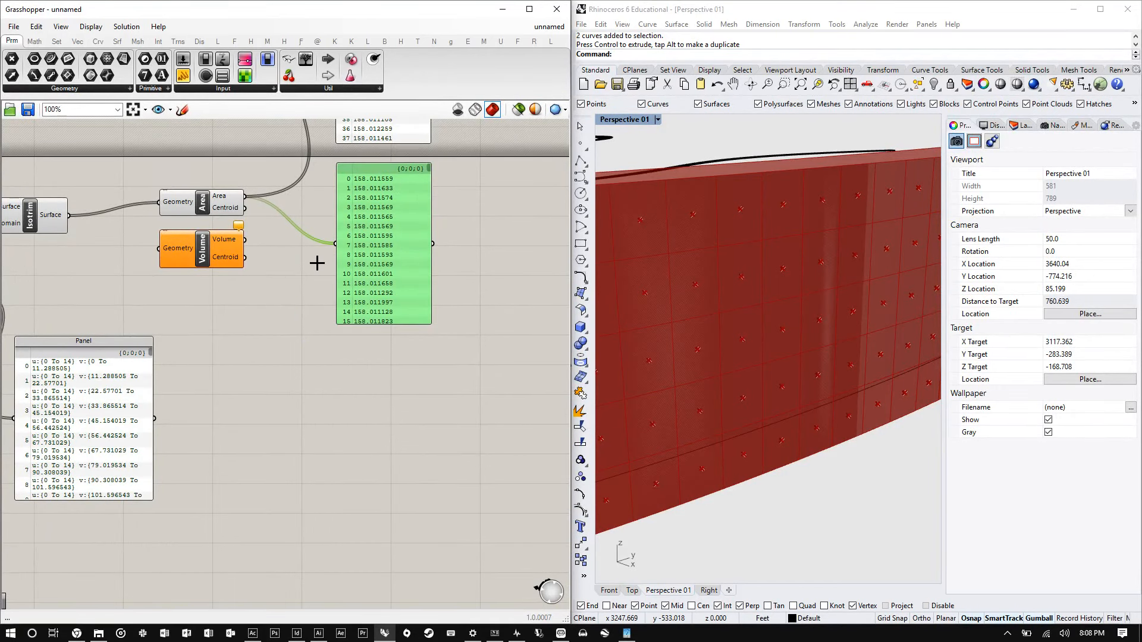
pyautogui.scroll(4, 250, 201)
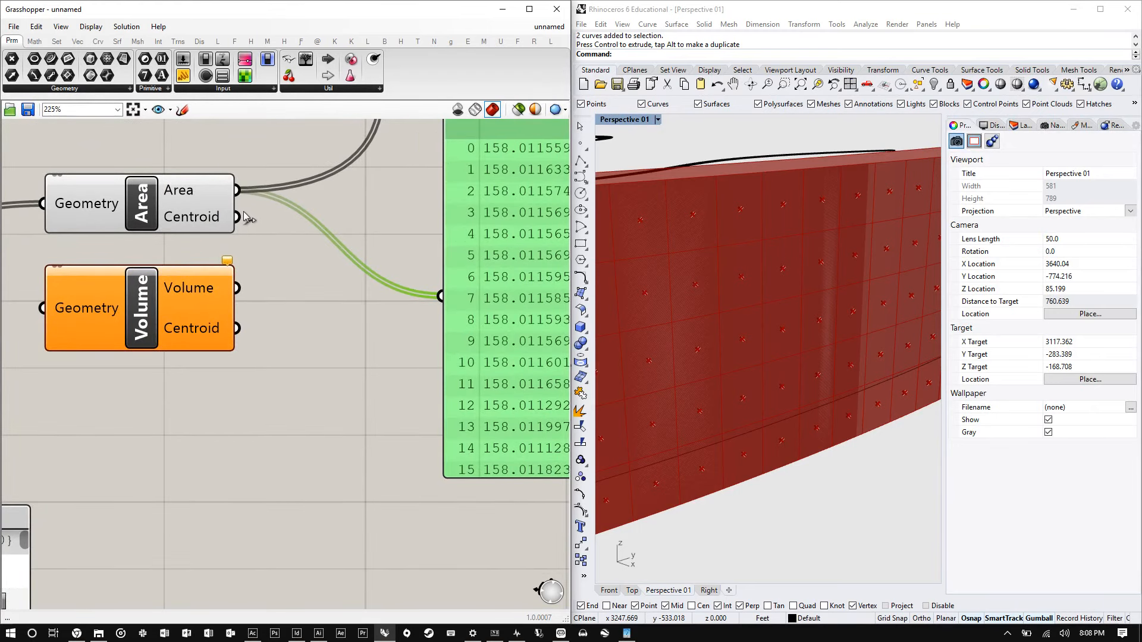
pyautogui.moveTo(189, 221); pyautogui.dragTo(209, 209)
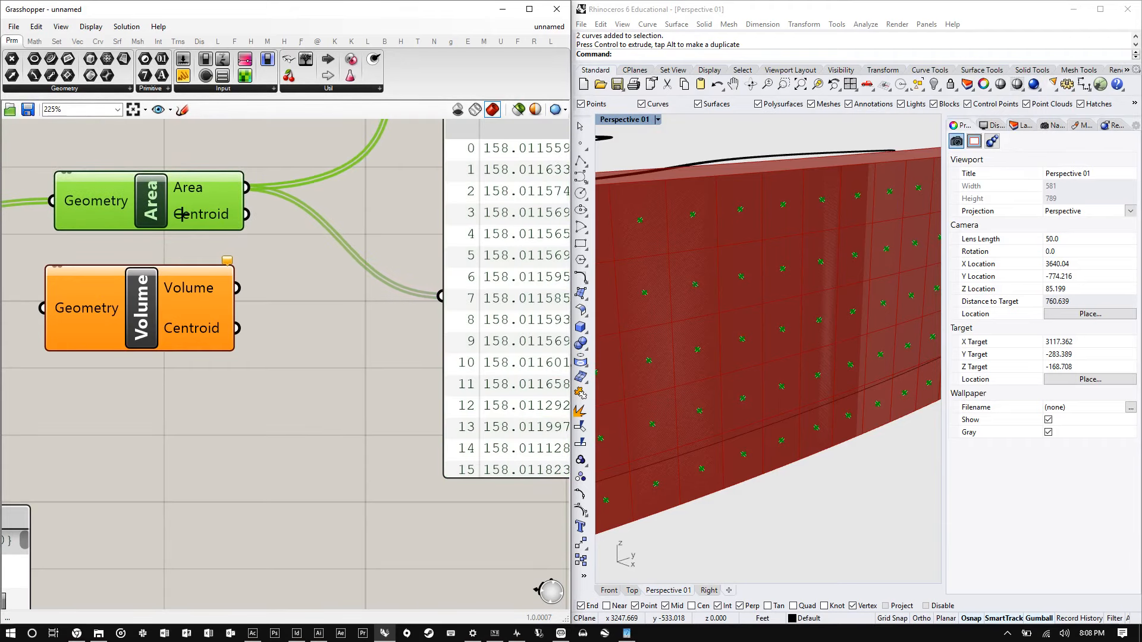
pyautogui.scroll(-4, 677, 308)
pyautogui.scroll(4, 693, 298)
pyautogui.scroll(-3, 371, 318)
pyautogui.moveTo(368, 324); pyautogui.dragTo(230, 305, button='right')
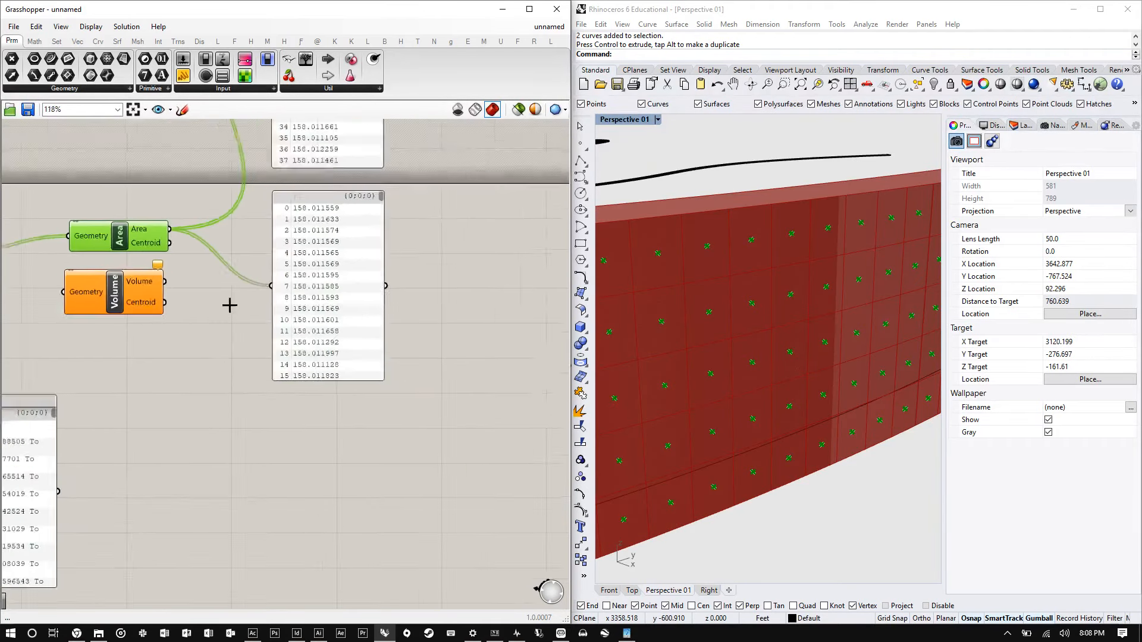
pyautogui.scroll(-1, 224, 303)
pyautogui.moveTo(339, 281); pyautogui.dragTo(477, 149)
# - Add a Surface Closest Point component next to the Area component
pyautogui.doubleClick(248, 257)
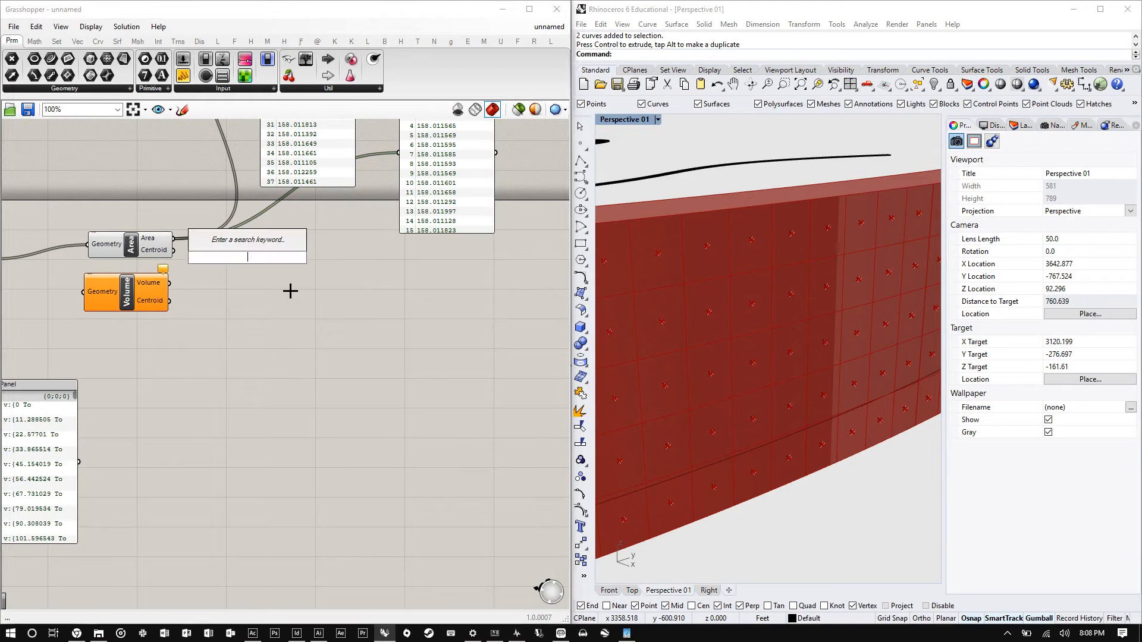
pyautogui.write('surface')
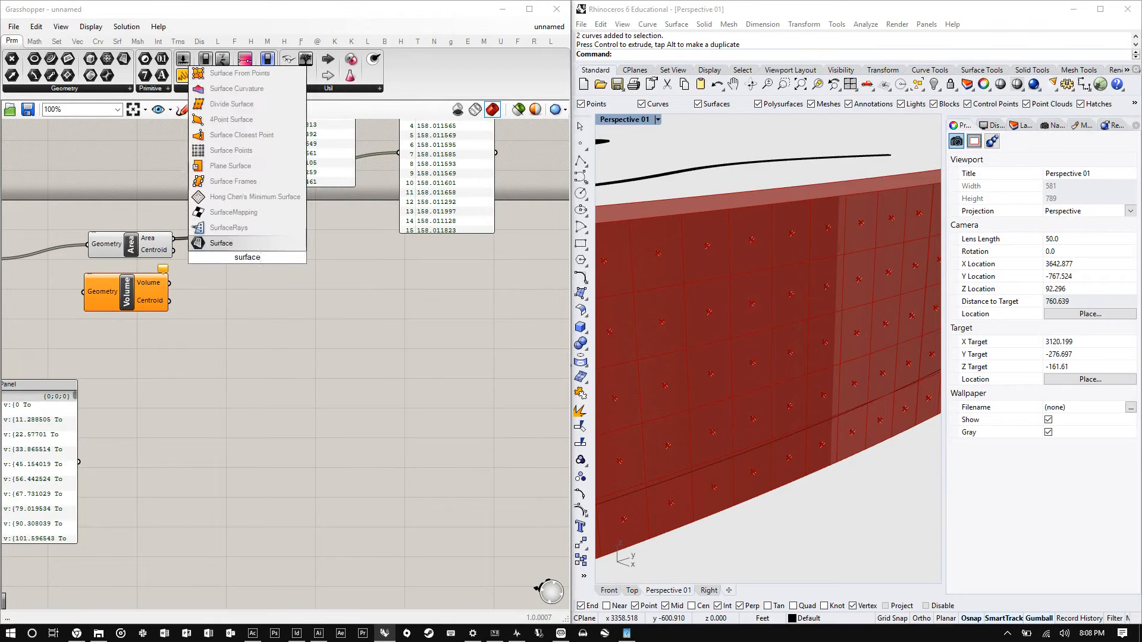
pyautogui.press('Up')
pyautogui.press('Up')
pyautogui.press('Up')
pyautogui.press('Up')
pyautogui.press('Up')
pyautogui.press('Up')
pyautogui.press('Up')
pyautogui.press('Up')
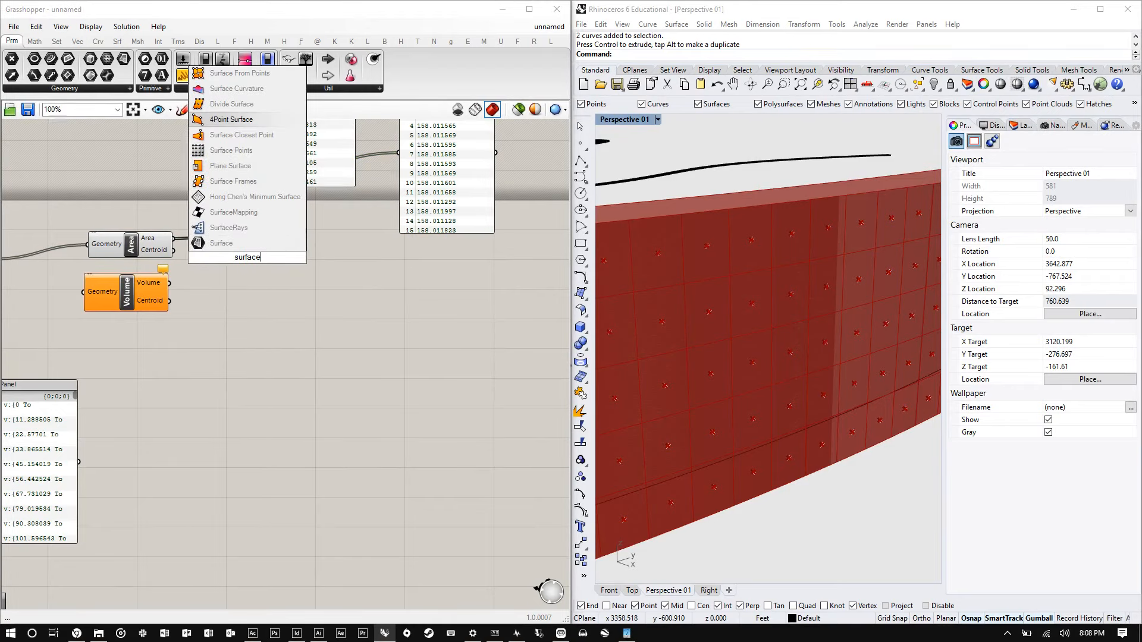
pyautogui.press('Down')
pyautogui.press('Return')
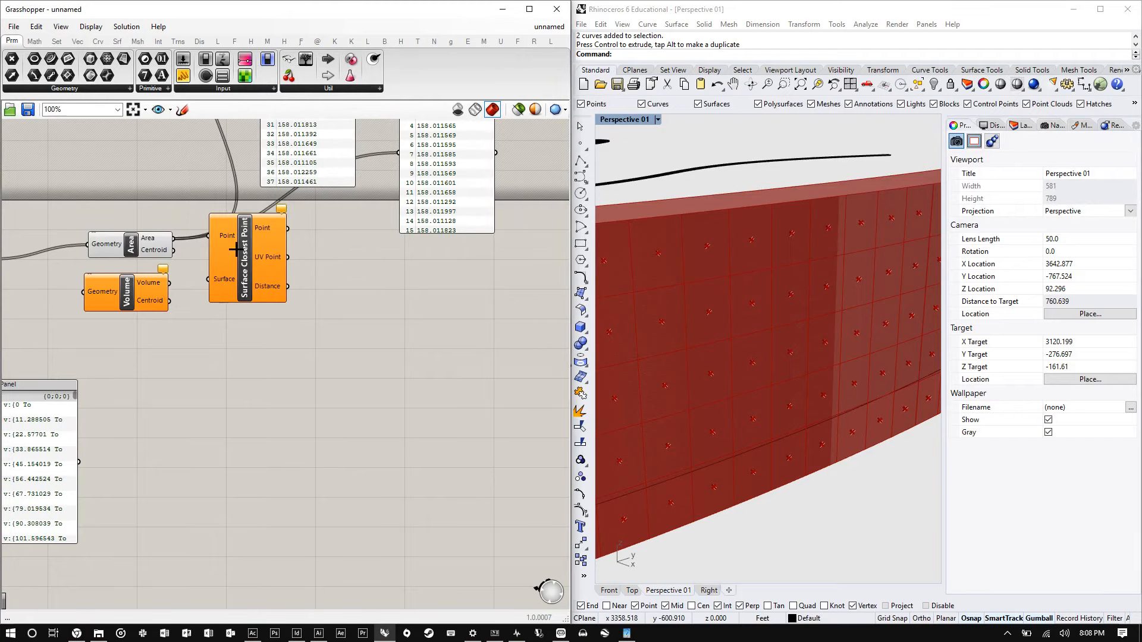
# - Wire the Area centroids and Isotrim surfaces into Surface Closest Point and move the Volume component lower
pyautogui.moveTo(235, 250); pyautogui.dragTo(247, 283)
pyautogui.moveTo(173, 250); pyautogui.dragTo(450, 335)
pyautogui.scroll(-3, 186, 283)
pyautogui.scroll(4, 186, 282)
pyautogui.scroll(-3, 349, 339)
pyautogui.scroll(1, 321, 327)
pyautogui.scroll(3, 321, 327)
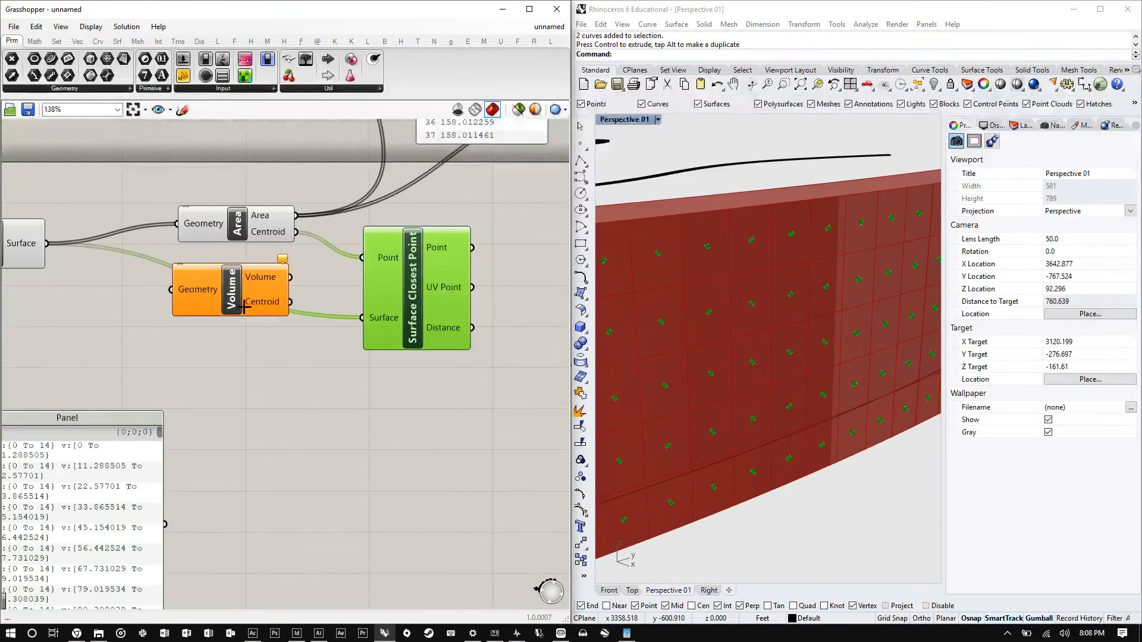
pyautogui.moveTo(226, 293); pyautogui.dragTo(231, 370)
pyautogui.click(415, 313)
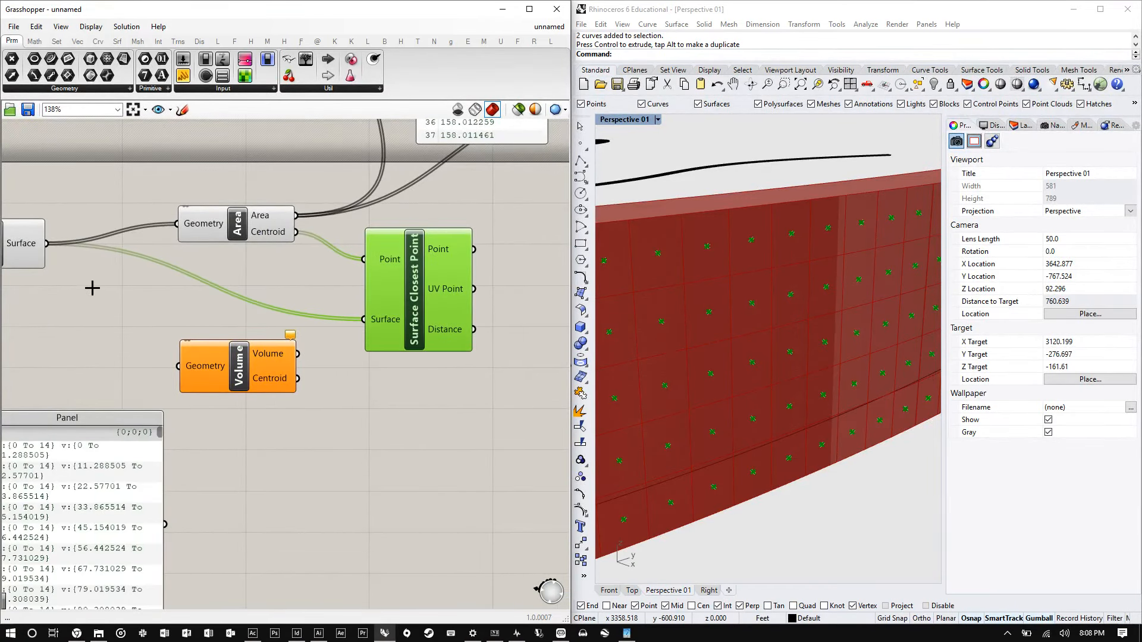
pyautogui.scroll(-4, 92, 288)
pyautogui.scroll(6, 282, 280)
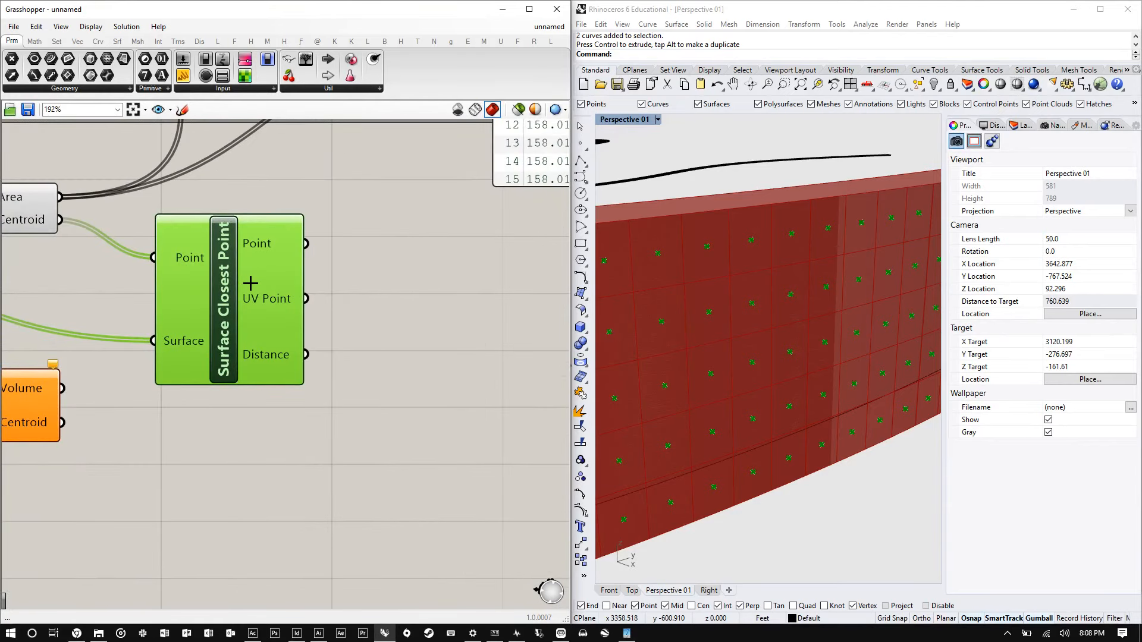
pyautogui.scroll(-4, 245, 285)
pyautogui.scroll(1, 297, 324)
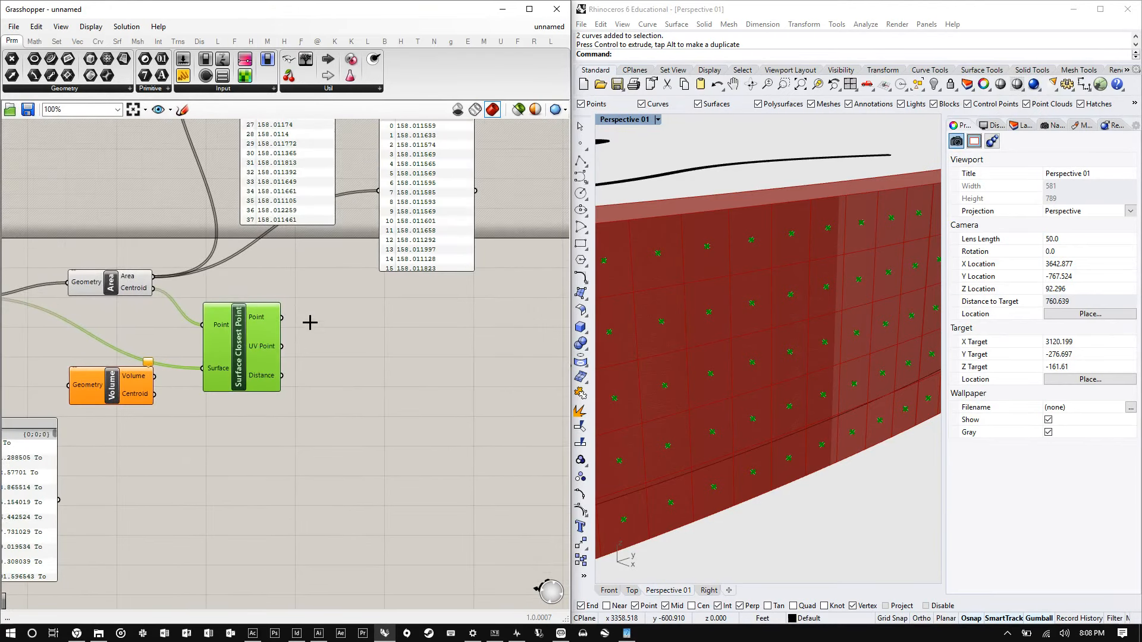
pyautogui.click(335, 279)
pyautogui.doubleClick(335, 280)
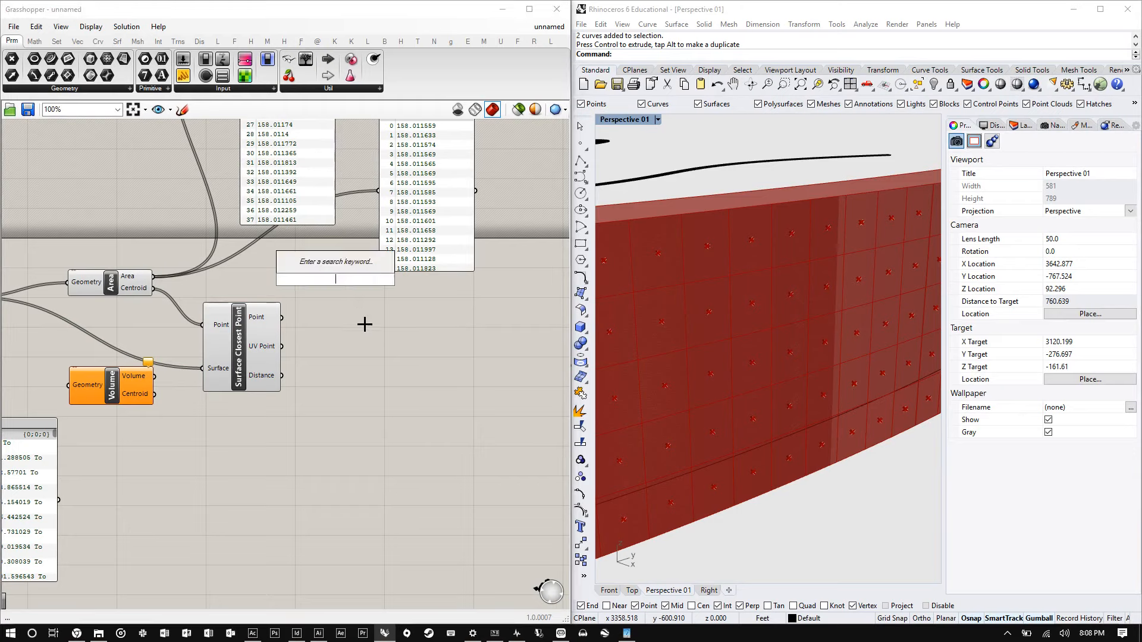
pyautogui.write('evva')
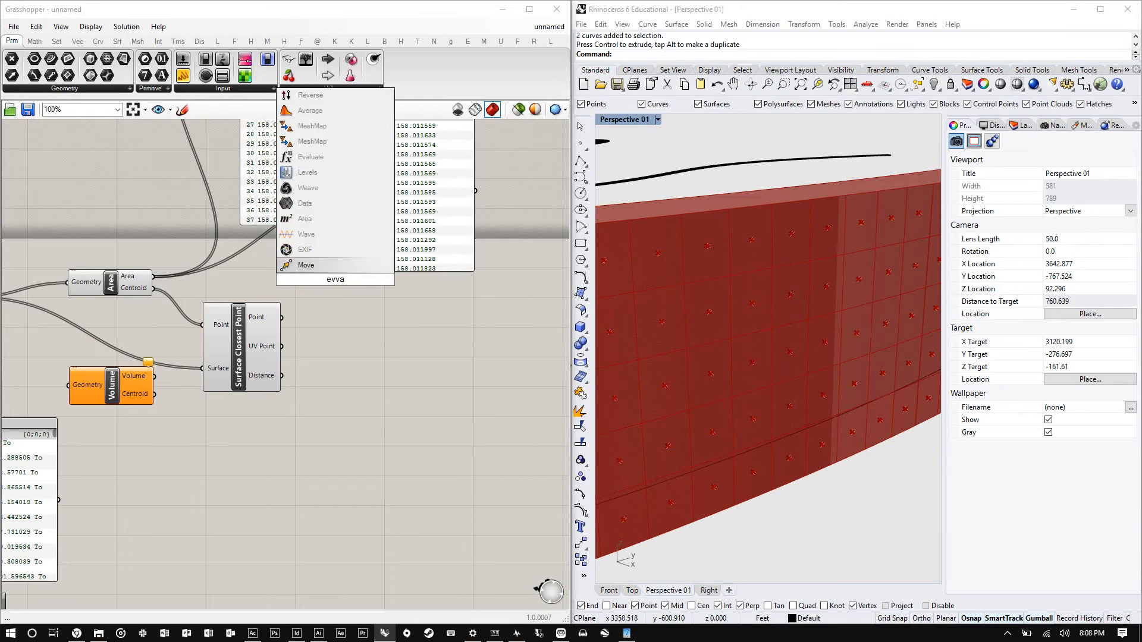
pyautogui.press('BackSpace')
pyautogui.press('BackSpace')
pyautogui.press('BackSpace')
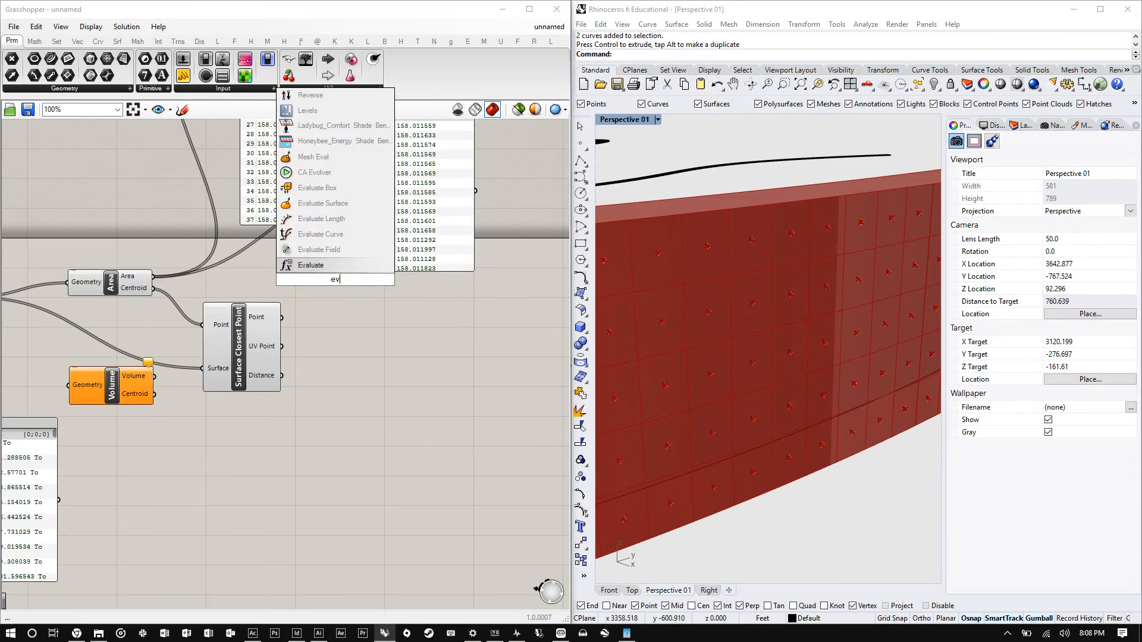
pyautogui.write('alu')
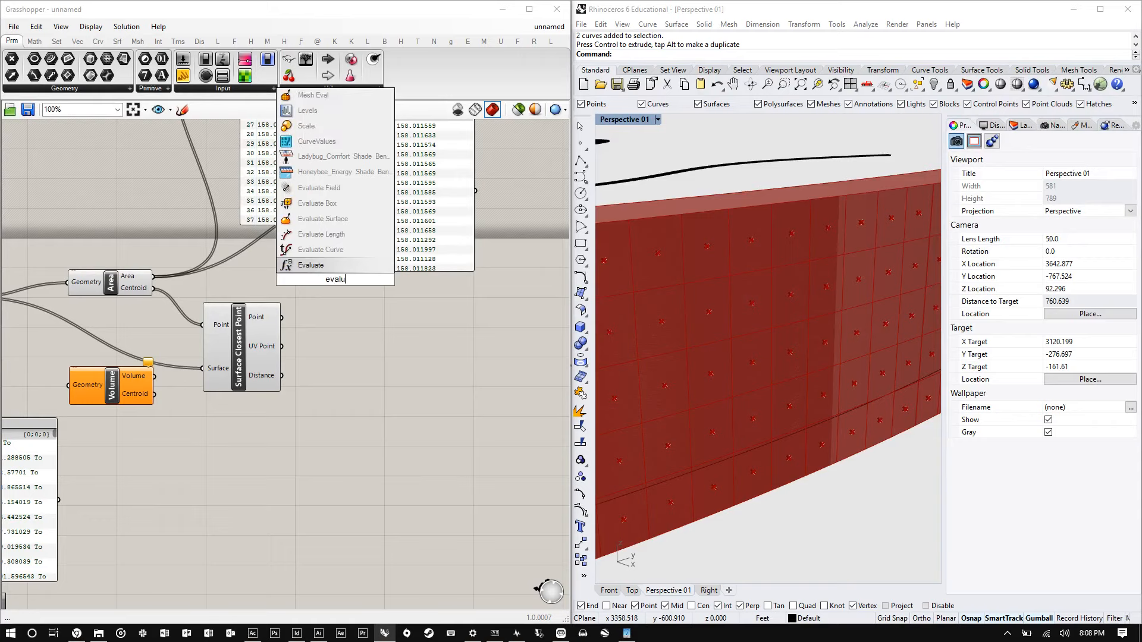
pyautogui.press('BackSpace')
pyautogui.press('BackSpace')
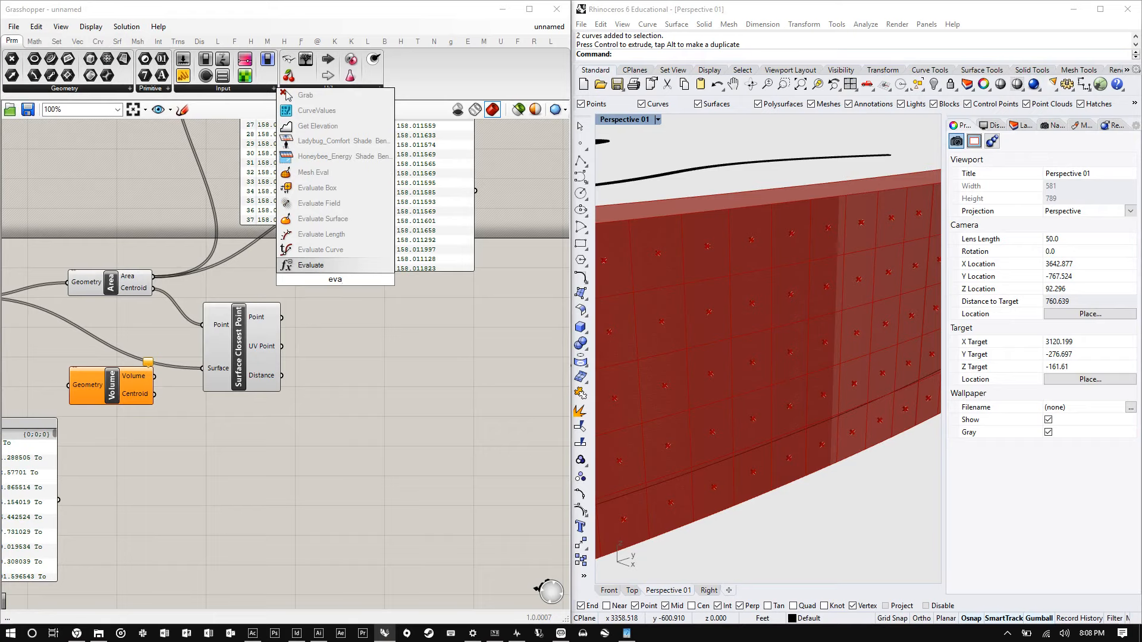
pyautogui.write('l')
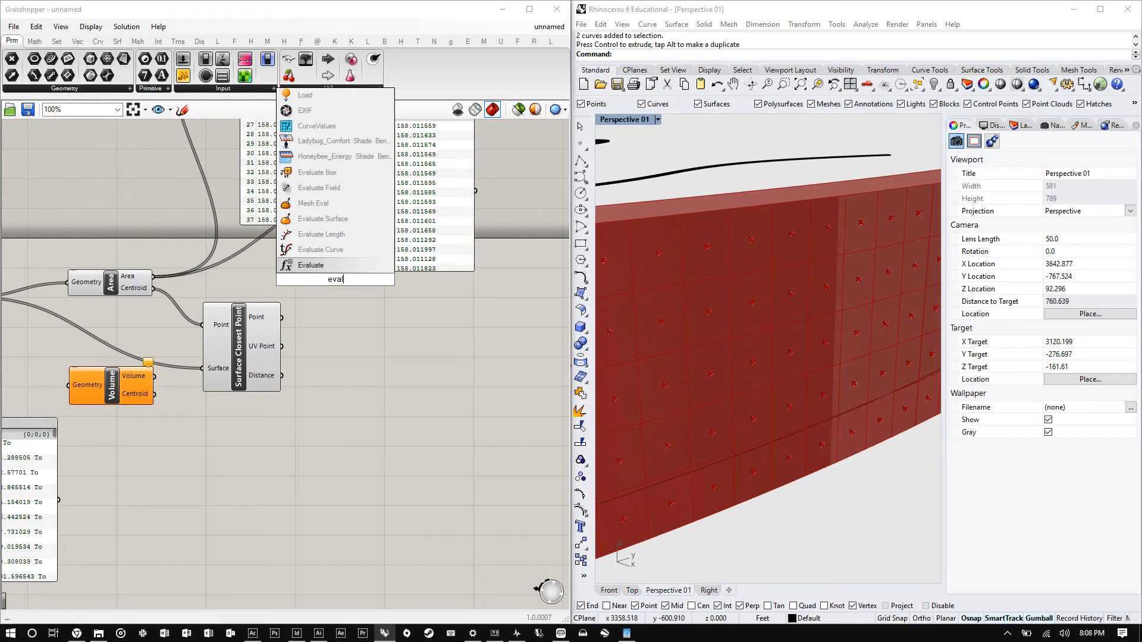
pyautogui.write('ute surface')
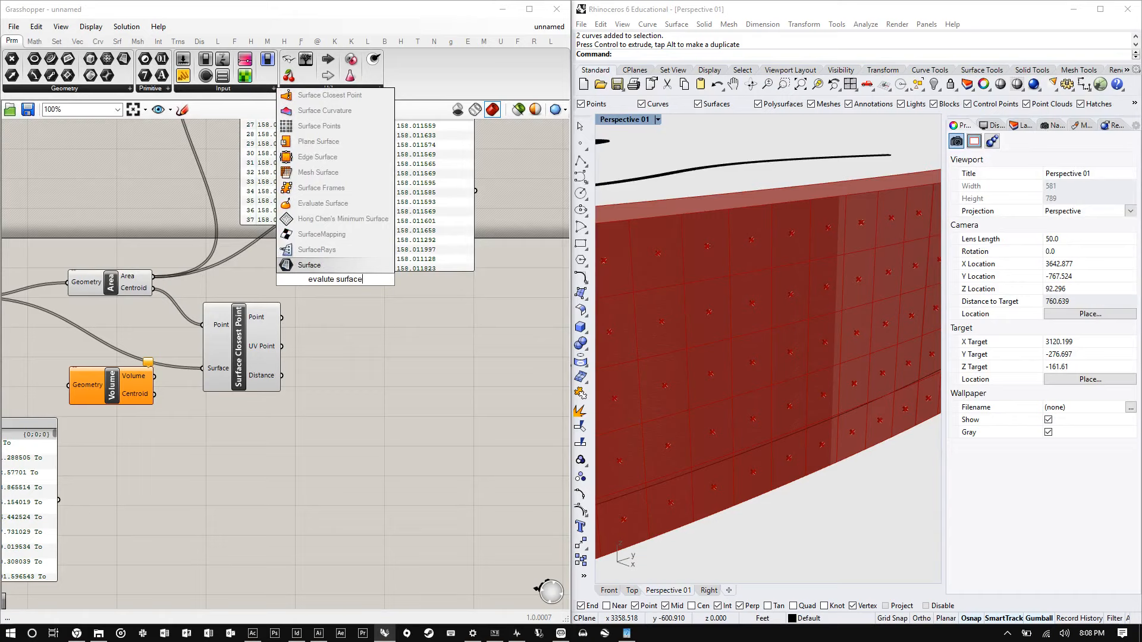
pyautogui.press('Return')
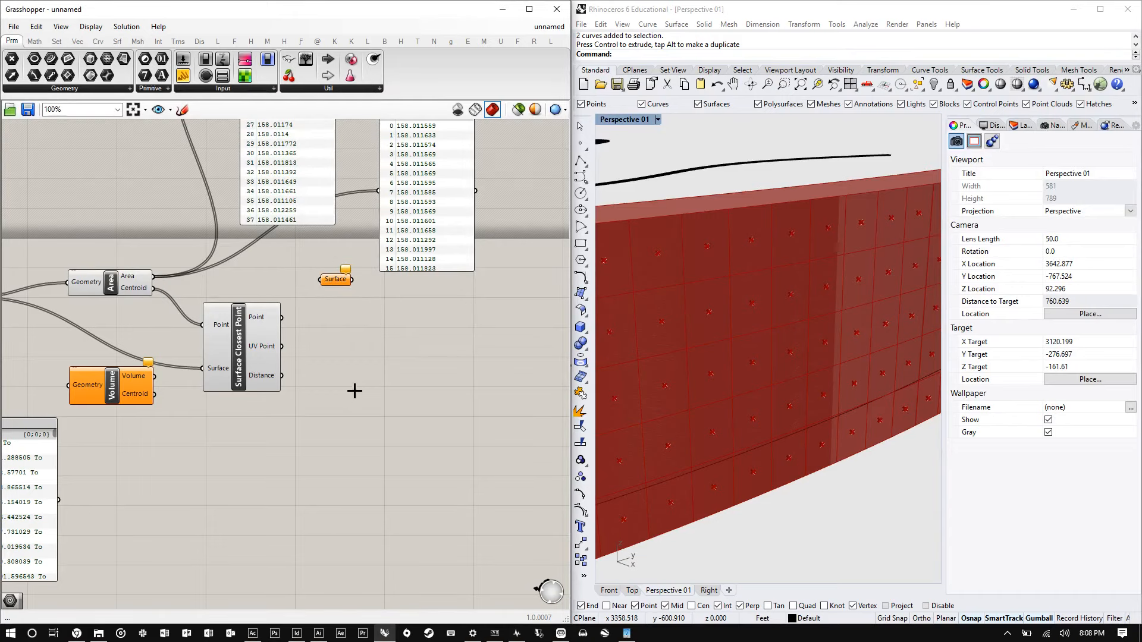
pyautogui.click(345, 282)
pyautogui.press('Delete')
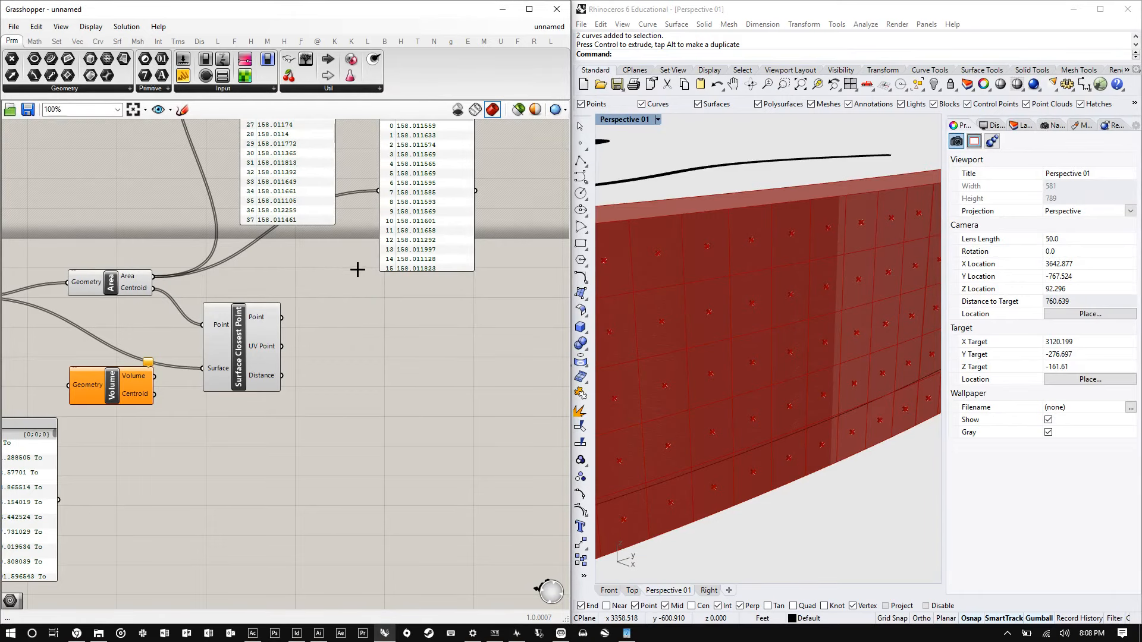
# - Add an Evaluate Surface component and place it beside the Surface Closest Point component
pyautogui.doubleClick(357, 270)
pyautogui.write('evalu')
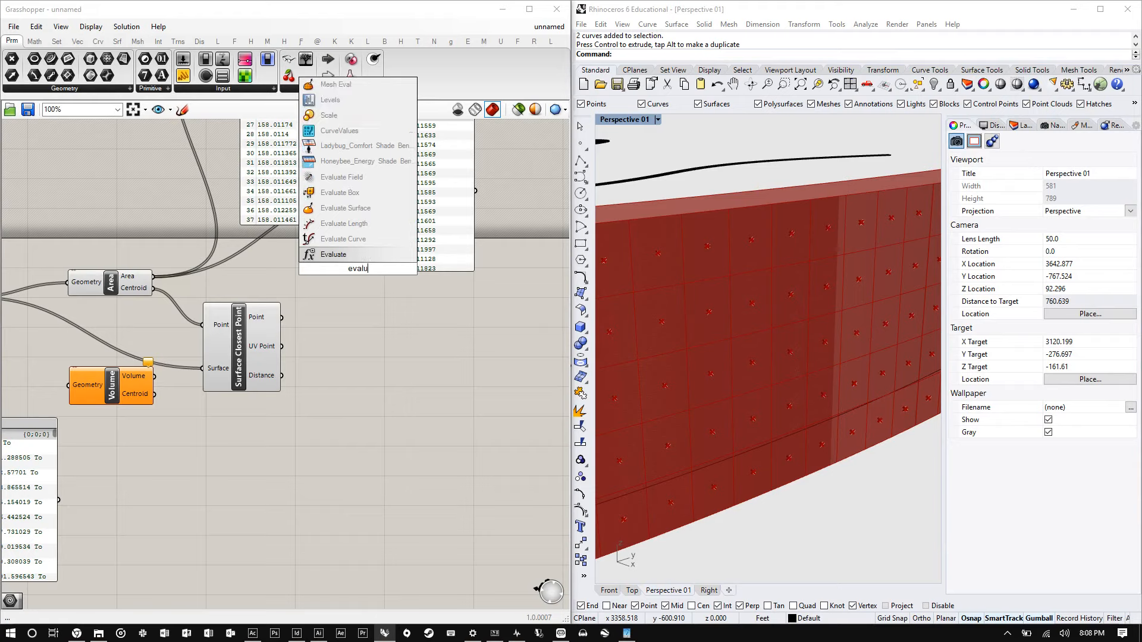
pyautogui.press('BackSpace')
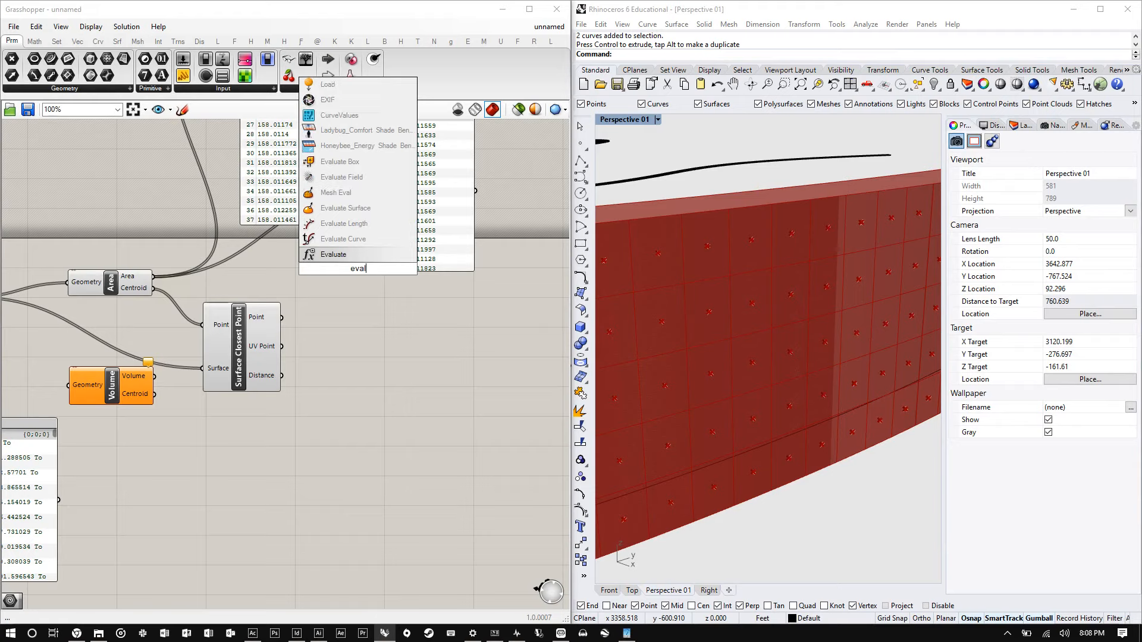
pyautogui.write('uate sur')
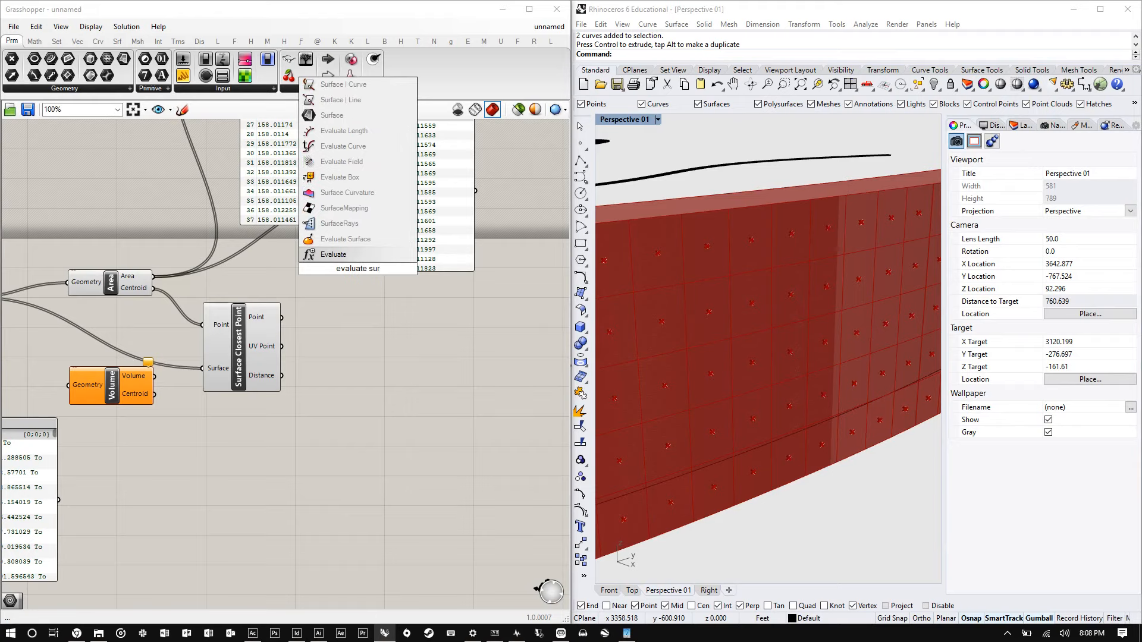
pyautogui.press('Up')
pyautogui.press('Return')
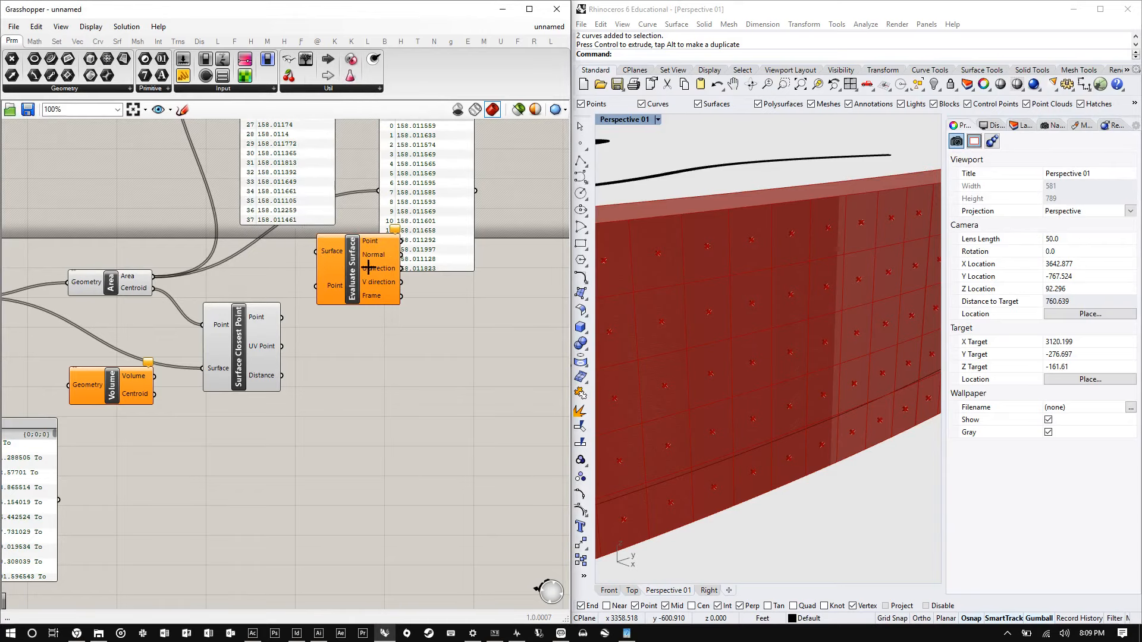
pyautogui.moveTo(369, 268); pyautogui.dragTo(363, 314)
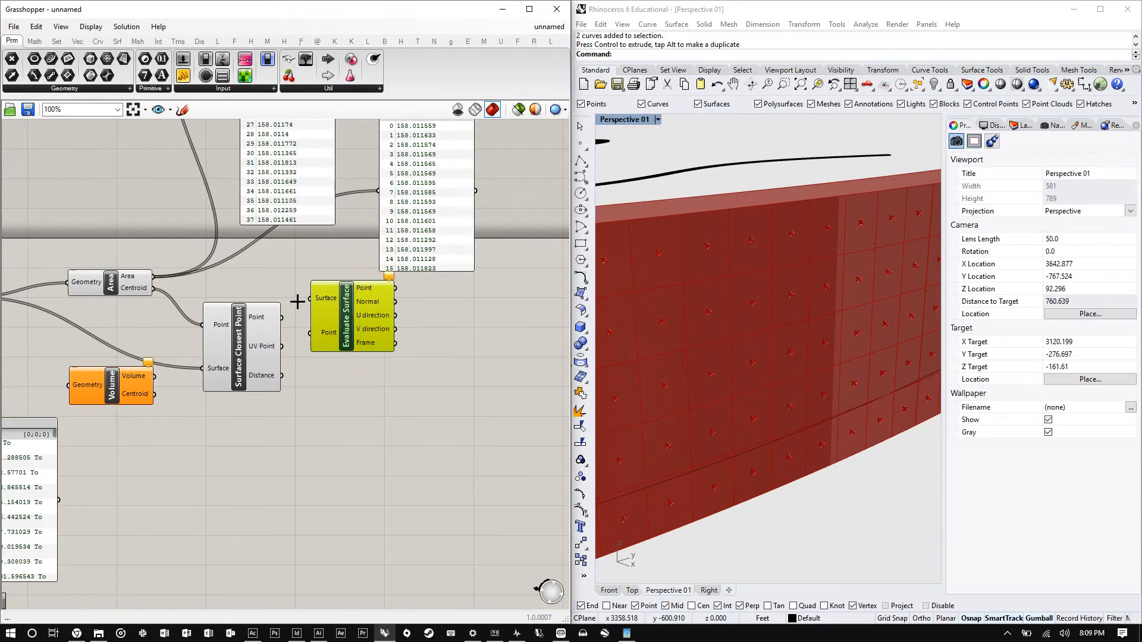
# - Connect Surface Closest Point's UV Point to Evaluate Surface's Point input and Isotrim's surfaces to its Surface input
pyautogui.click(289, 334)
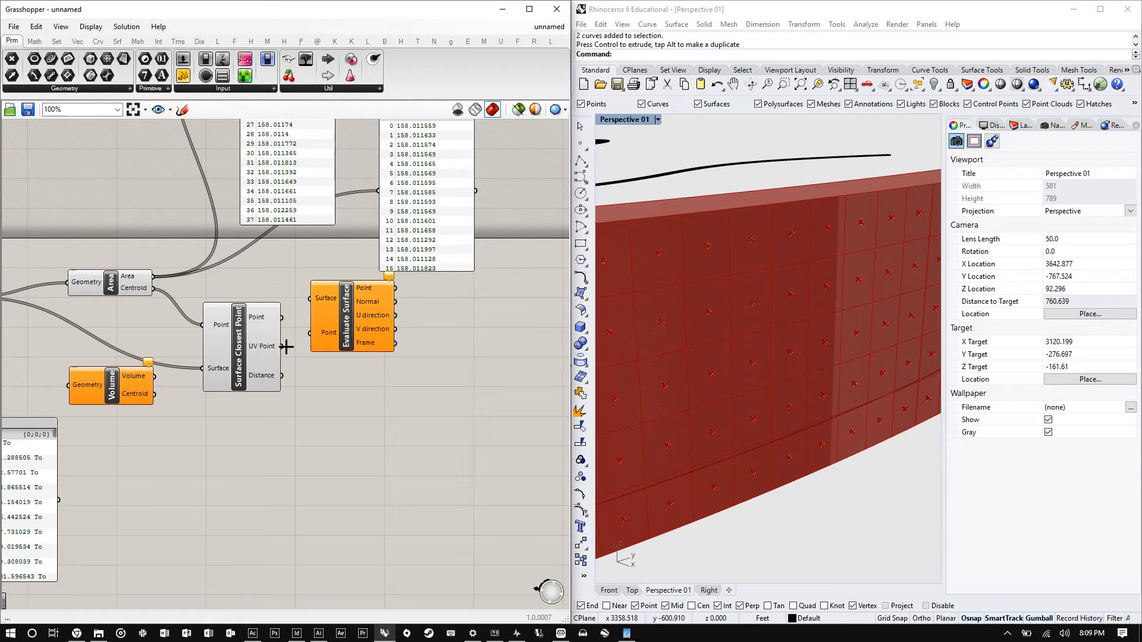
pyautogui.moveTo(281, 346); pyautogui.dragTo(309, 333)
pyautogui.scroll(-2, 456, 316)
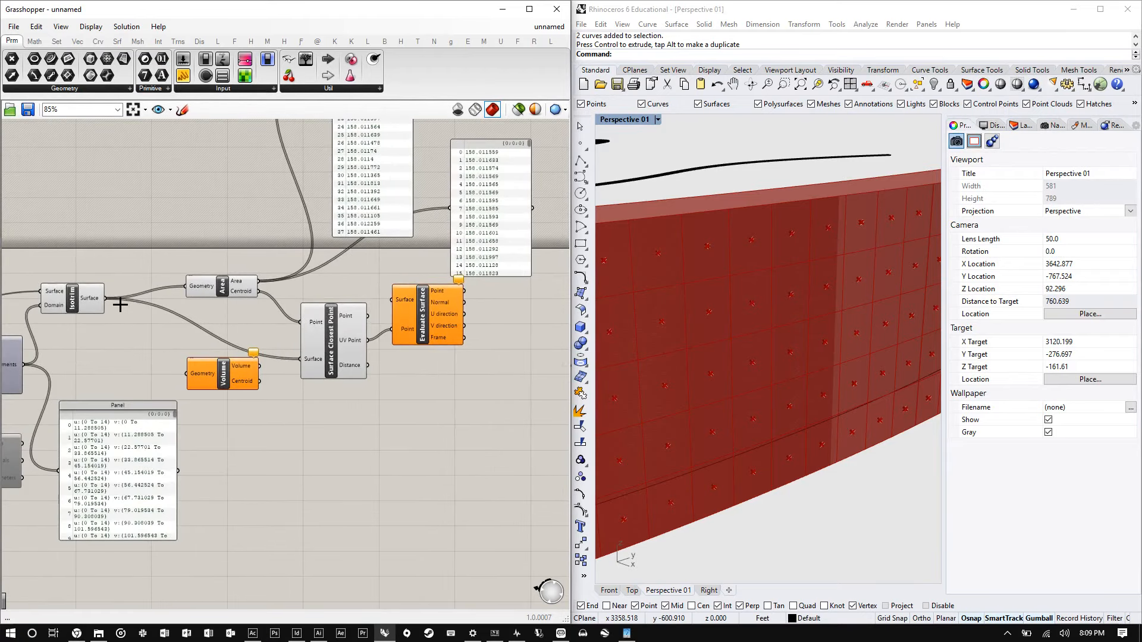
pyautogui.moveTo(106, 299); pyautogui.dragTo(393, 300)
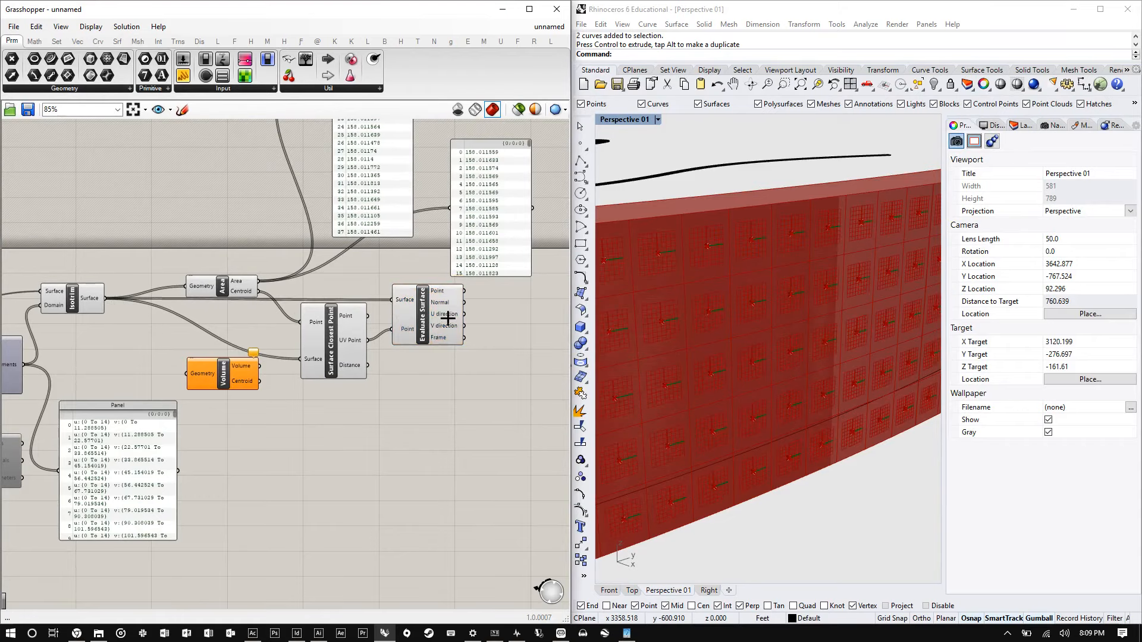
# - Inspect the evaluated points on the Isotrim subsurfaces in the Rhino perspective viewport
pyautogui.scroll(-3, 714, 283)
pyautogui.moveTo(726, 306); pyautogui.dragTo(630, 339, button='right')
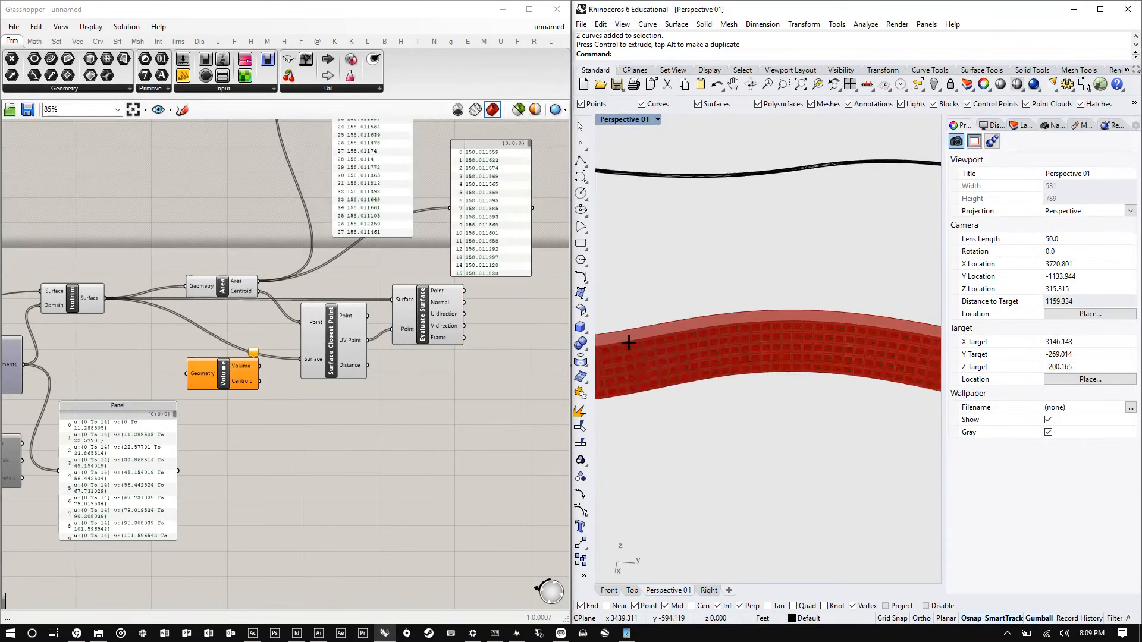
pyautogui.scroll(4, 695, 337)
pyautogui.scroll(4, 729, 347)
pyautogui.scroll(-5, 704, 338)
pyautogui.scroll(3, 724, 351)
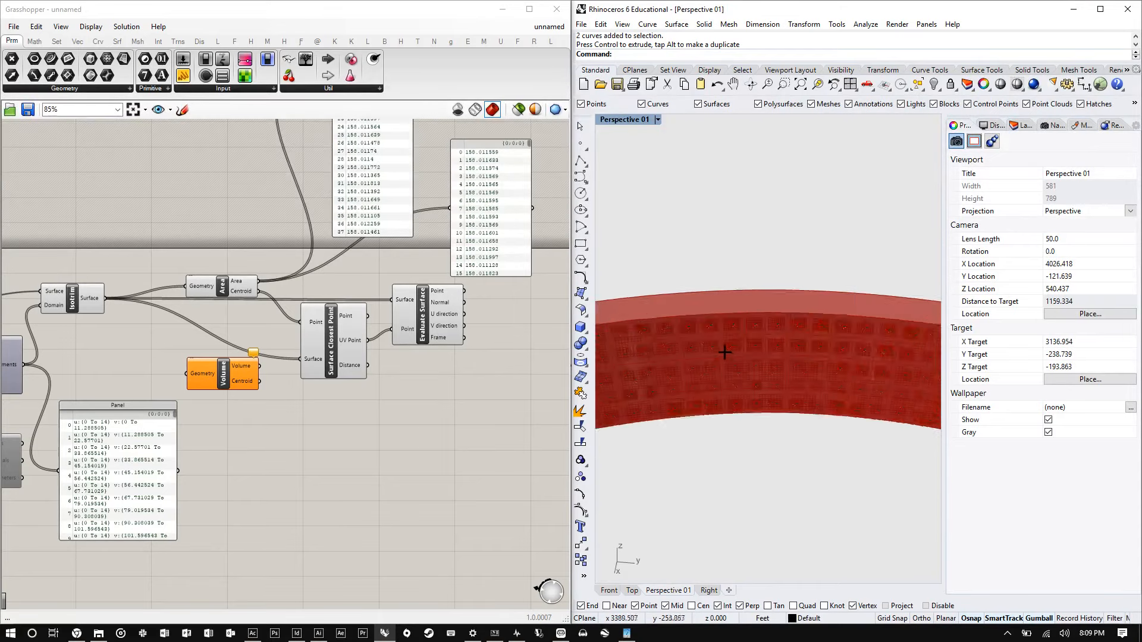
pyautogui.moveTo(767, 372); pyautogui.dragTo(759, 354, button='right')
# - Turn off the preview of the List Item and Extrude components
pyautogui.scroll(-2, 475, 334)
pyautogui.moveTo(163, 330); pyautogui.dragTo(232, 321, button='right')
pyautogui.scroll(5, 168, 317)
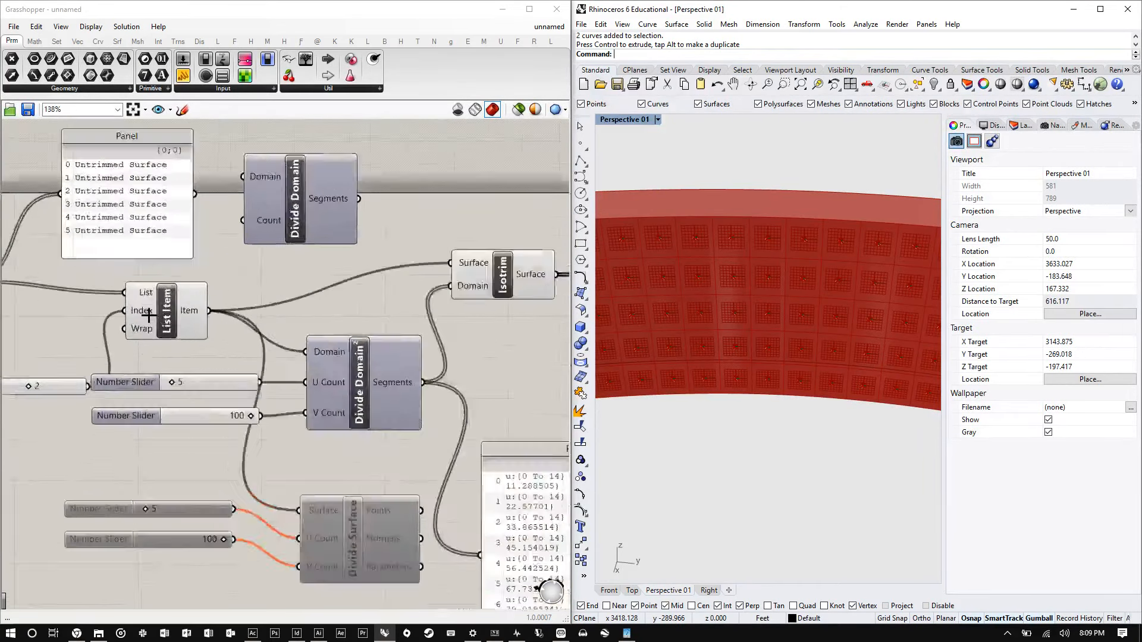
pyautogui.rightClick(159, 307)
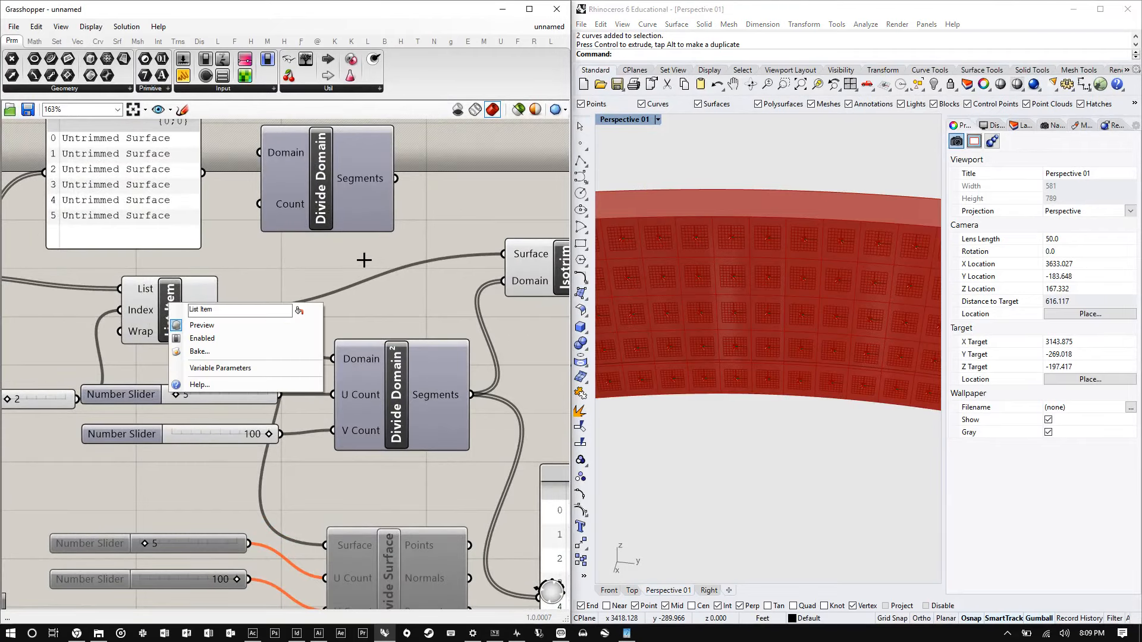
pyautogui.click(229, 322)
pyautogui.scroll(-4, 406, 288)
pyautogui.moveTo(47, 302); pyautogui.dragTo(87, 298, button='right')
pyautogui.scroll(3, 86, 297)
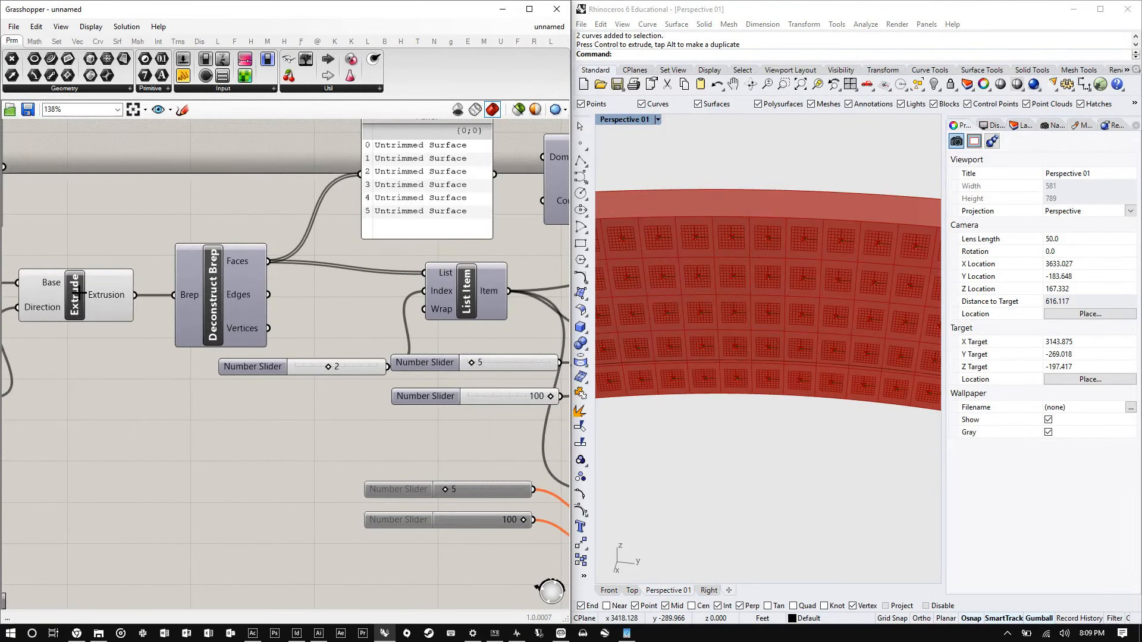
pyautogui.rightClick(79, 294)
pyautogui.click(99, 315)
# - Select the Evaluate Surface component to inspect its frames on the subsurfaces in the viewport
pyautogui.moveTo(653, 267); pyautogui.dragTo(716, 294, button='right')
pyautogui.scroll(3, 722, 238)
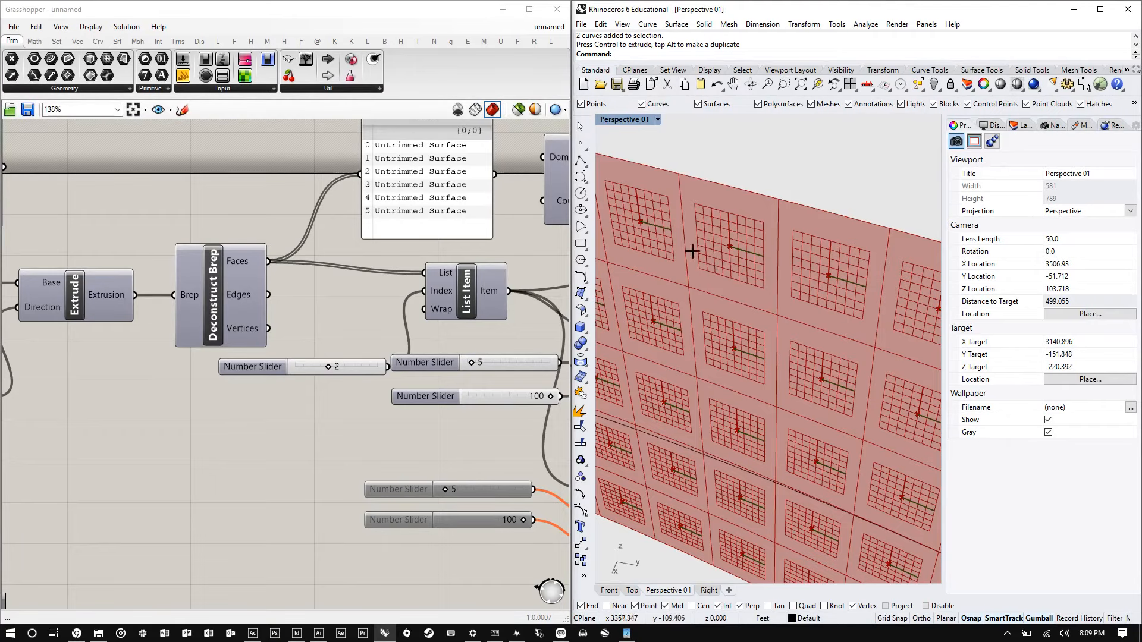
pyautogui.scroll(-5, 381, 297)
pyautogui.scroll(8, 413, 284)
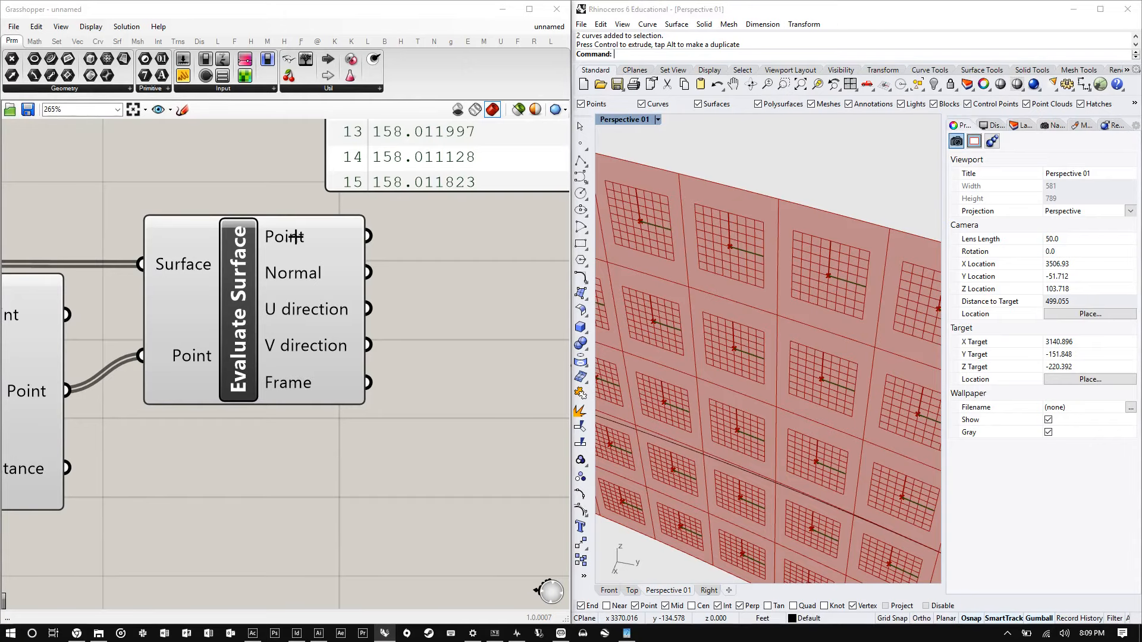
pyautogui.moveTo(300, 237); pyautogui.dragTo(301, 232)
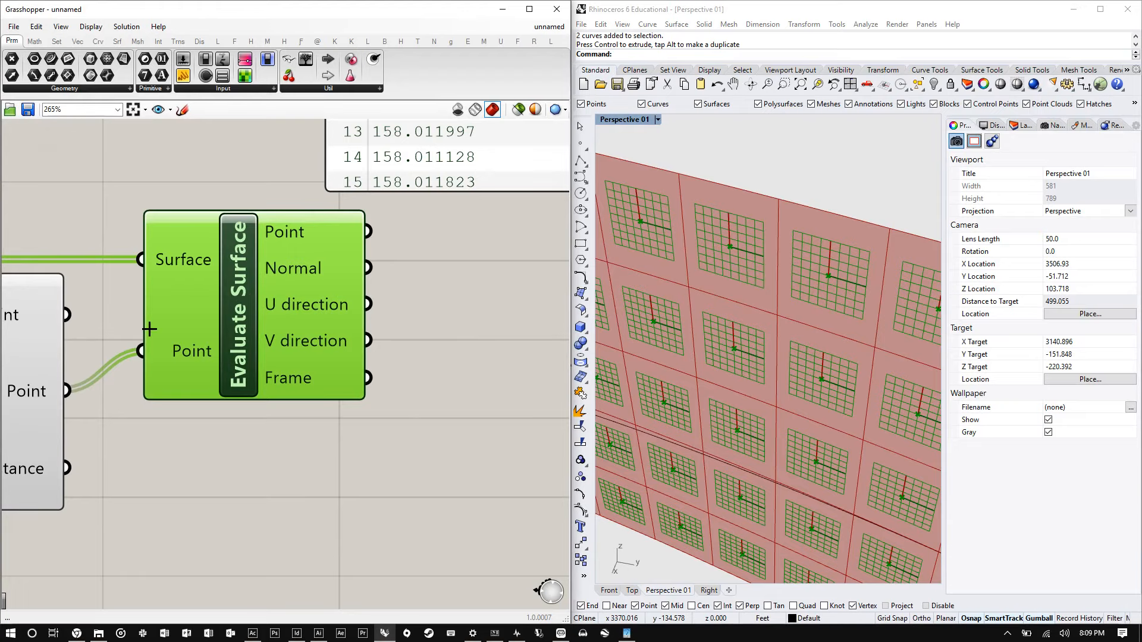
pyautogui.scroll(-7, 413, 291)
pyautogui.scroll(-3, 449, 296)
pyautogui.scroll(-2, 462, 290)
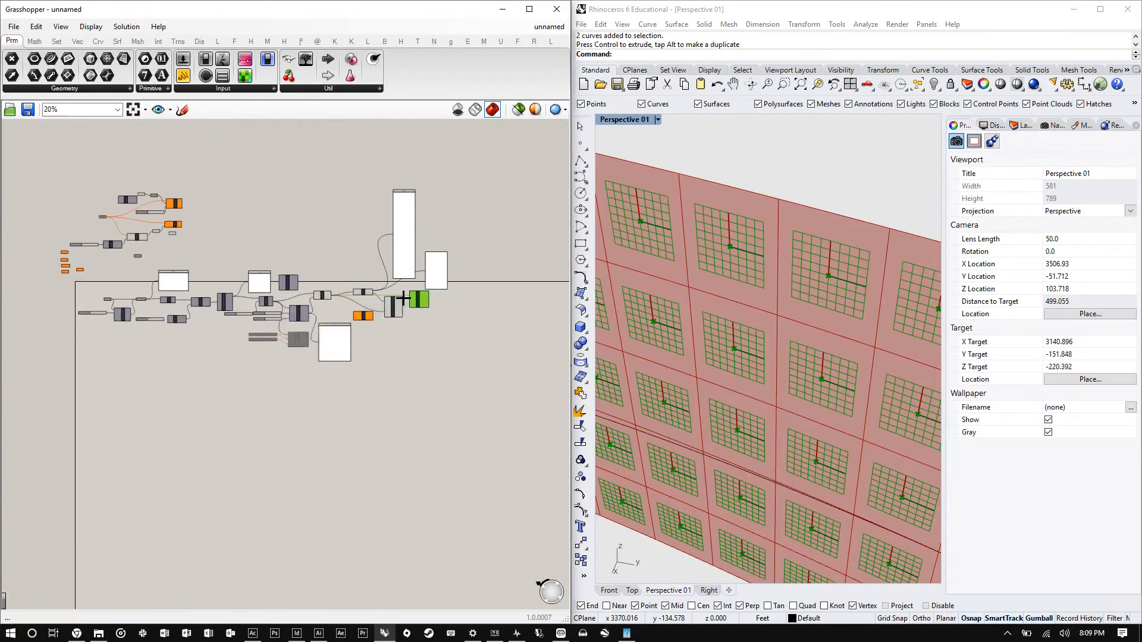
pyautogui.scroll(5, 220, 213)
pyautogui.scroll(3, 202, 167)
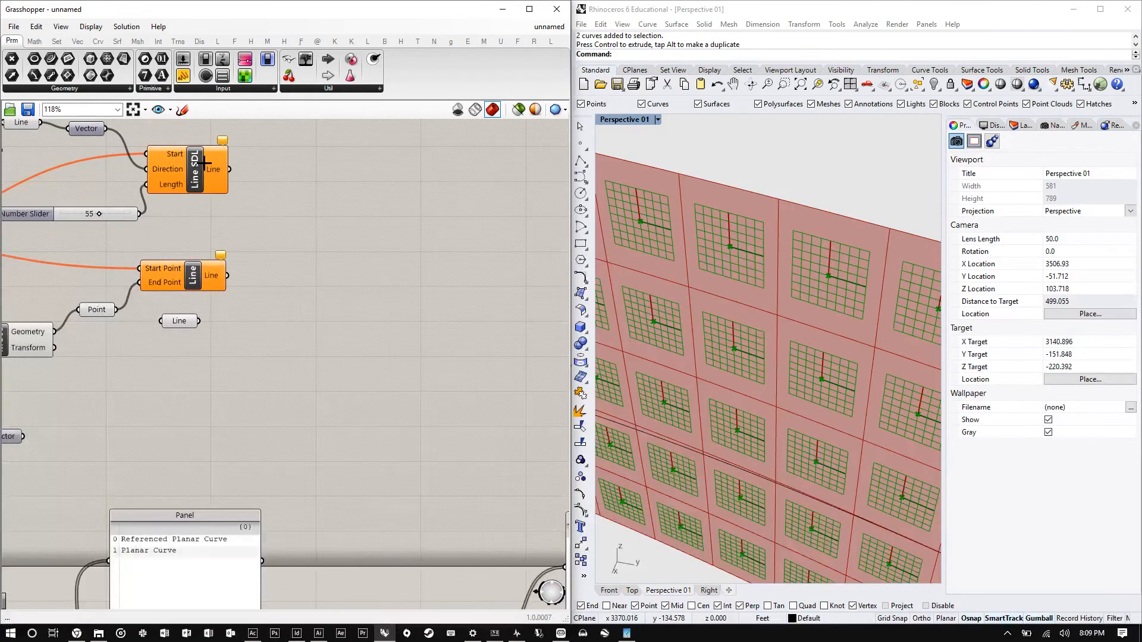
pyautogui.click(222, 167)
pyautogui.keyDown('alt'); pyautogui.moveTo(222, 167); pyautogui.dragTo(284, 225); pyautogui.keyUp('alt')
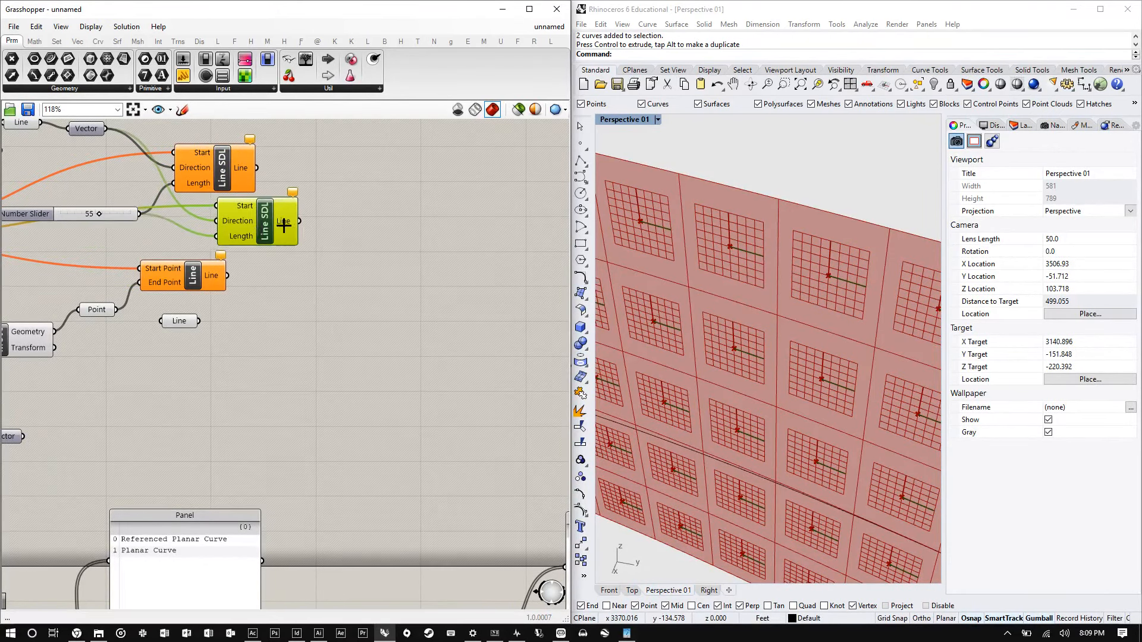
pyautogui.press('Delete')
# - Add a Line SDL component beside Evaluate Surface and connect the evaluated Point output to its Start input
pyautogui.scroll(-9, 95, 250)
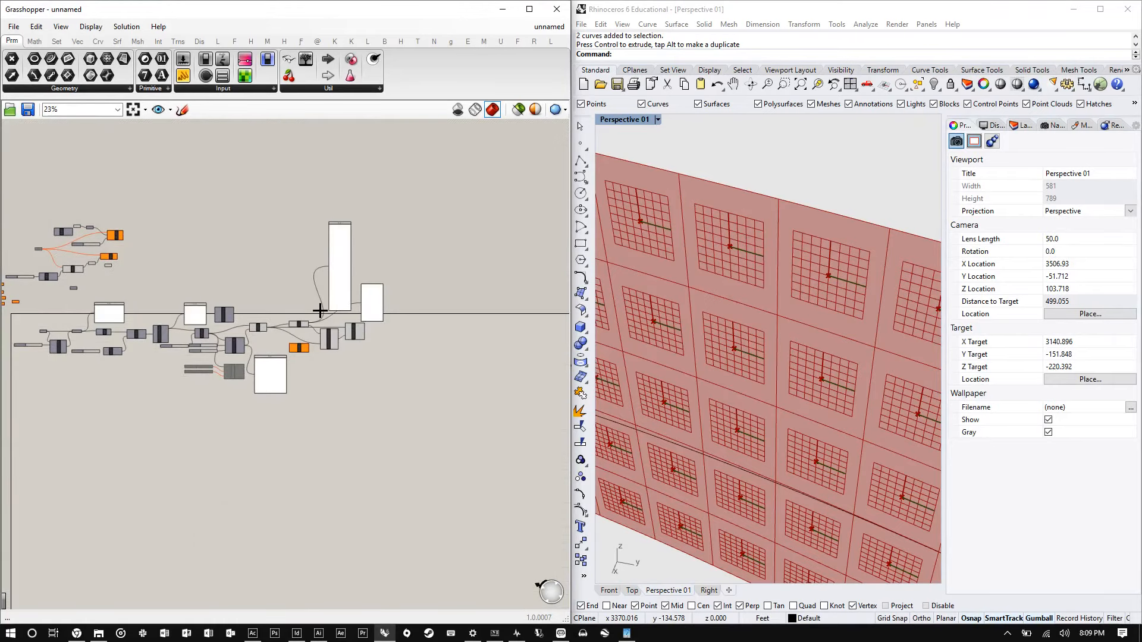
pyautogui.scroll(7, 323, 318)
pyautogui.scroll(5, 416, 344)
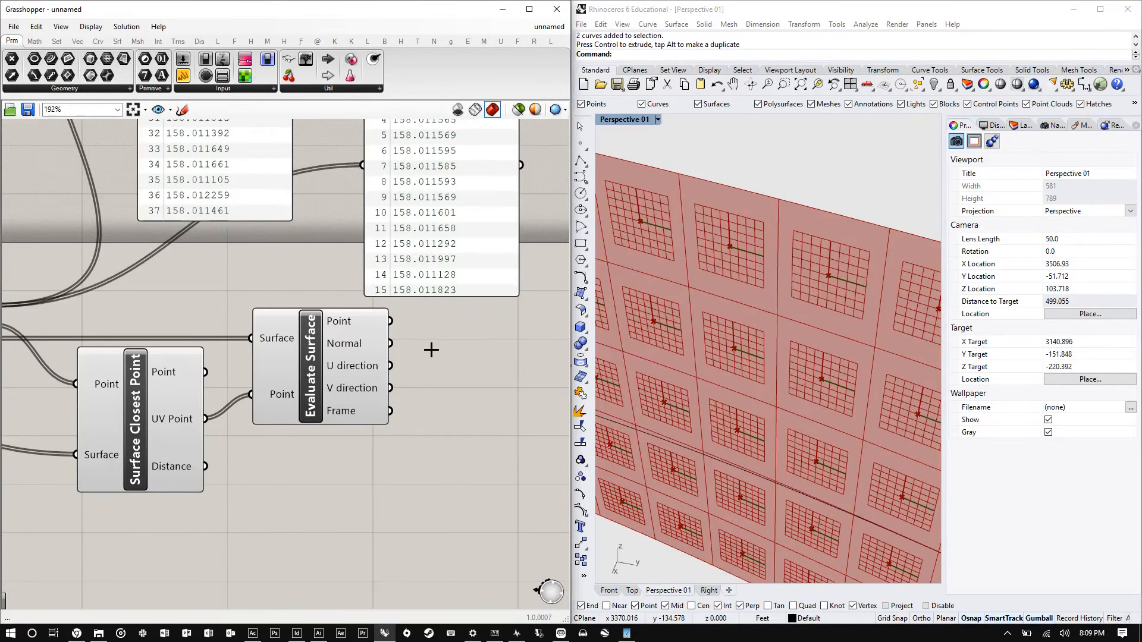
pyautogui.doubleClick(490, 341)
pyautogui.write('lin')
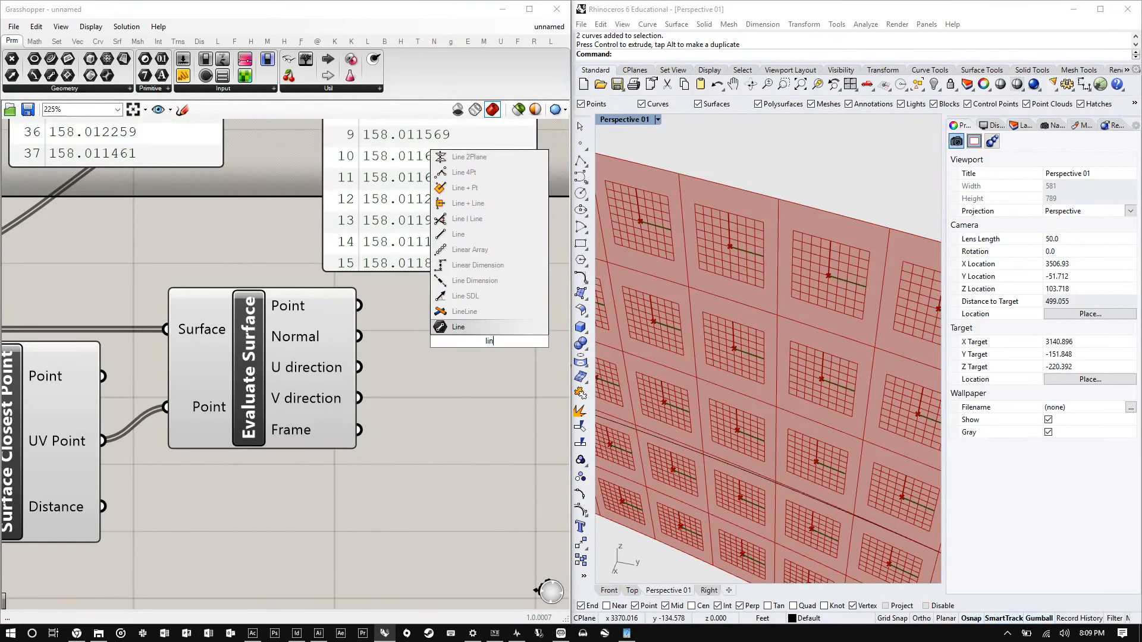
pyautogui.write('e')
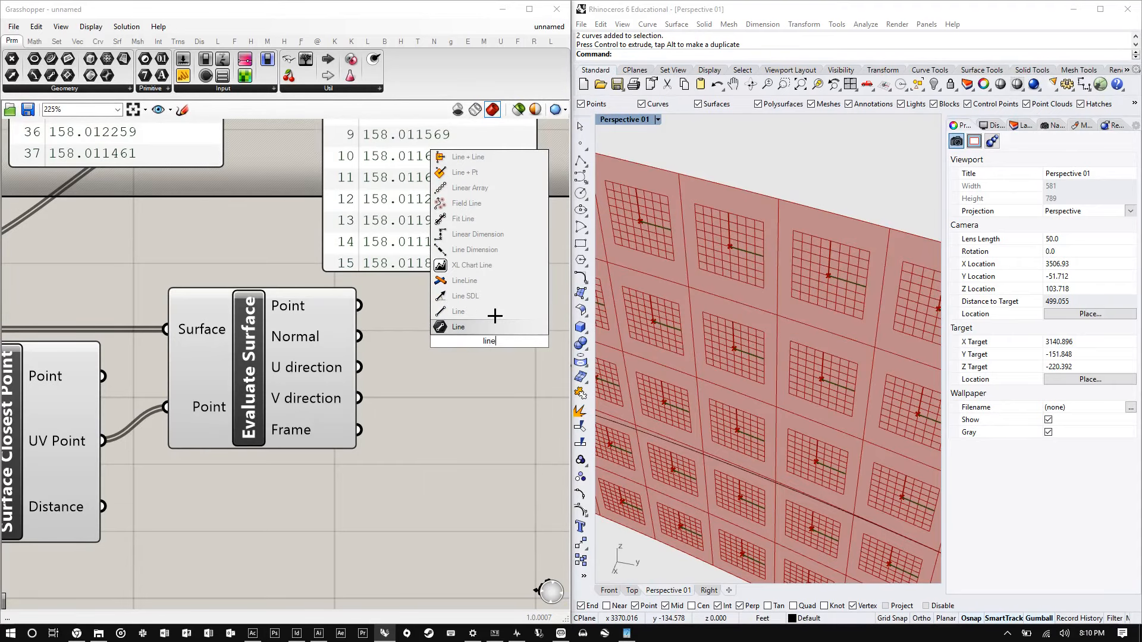
pyautogui.click(495, 296)
pyautogui.moveTo(359, 305); pyautogui.dragTo(410, 312)
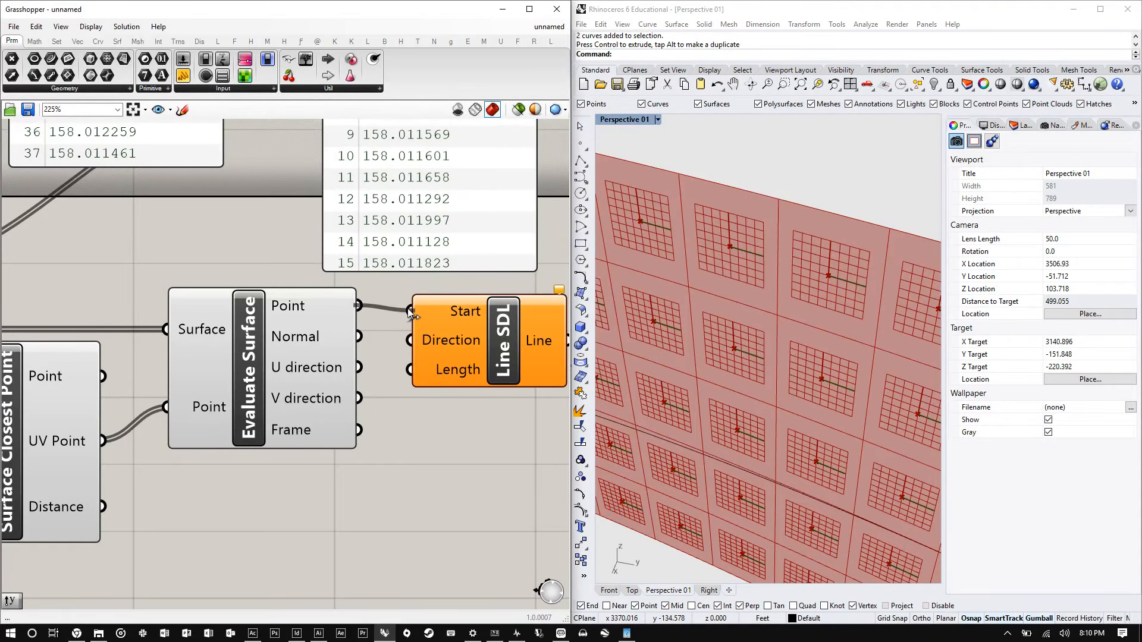
# - Connect the Evaluate Surface Normal output to the Line SDL Direction input
pyautogui.scroll(-3, 134, 326)
pyautogui.moveTo(303, 351); pyautogui.dragTo(134, 326, button='right')
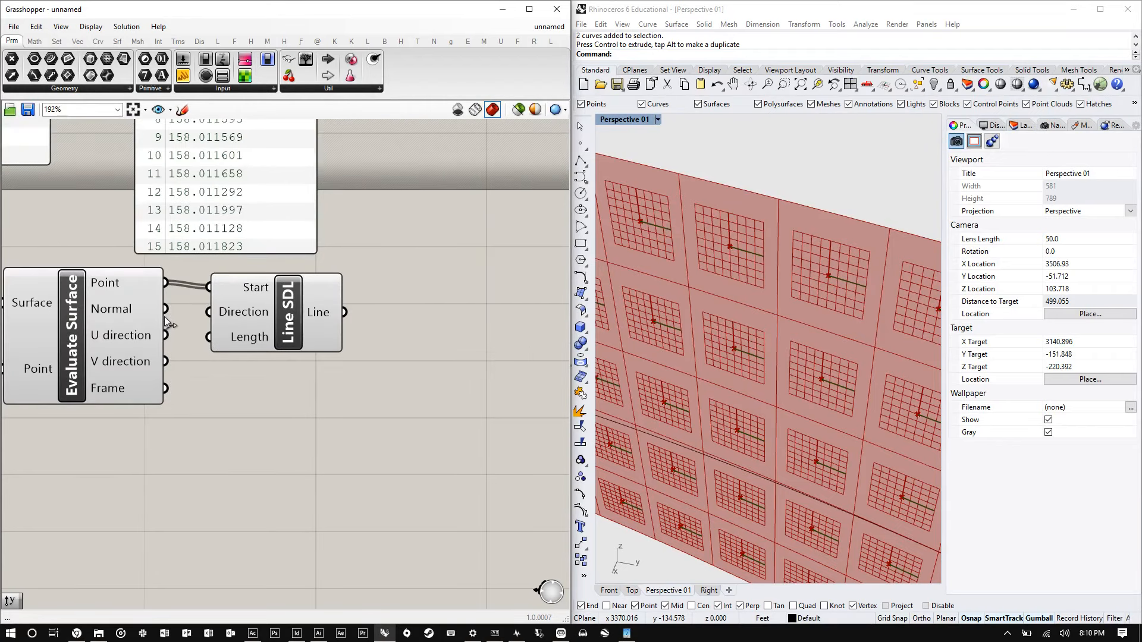
pyautogui.moveTo(166, 310); pyautogui.dragTo(246, 311)
pyautogui.moveTo(288, 310); pyautogui.dragTo(460, 308)
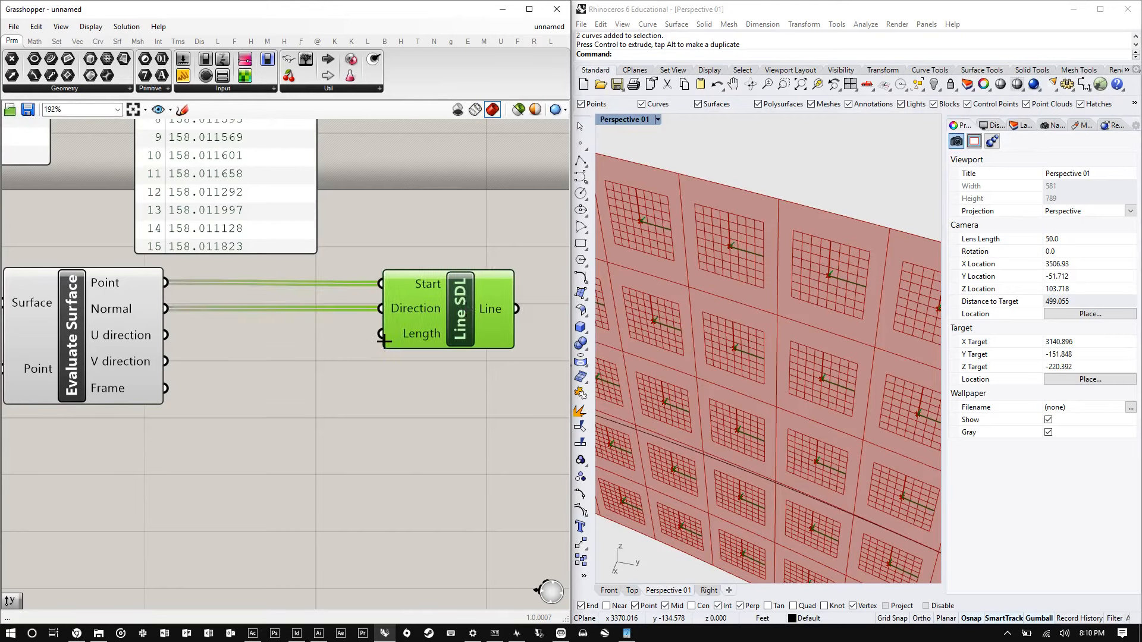
# - Add a number slider set to 3 and connect it to the Line SDL Length input
pyautogui.doubleClick(259, 353)
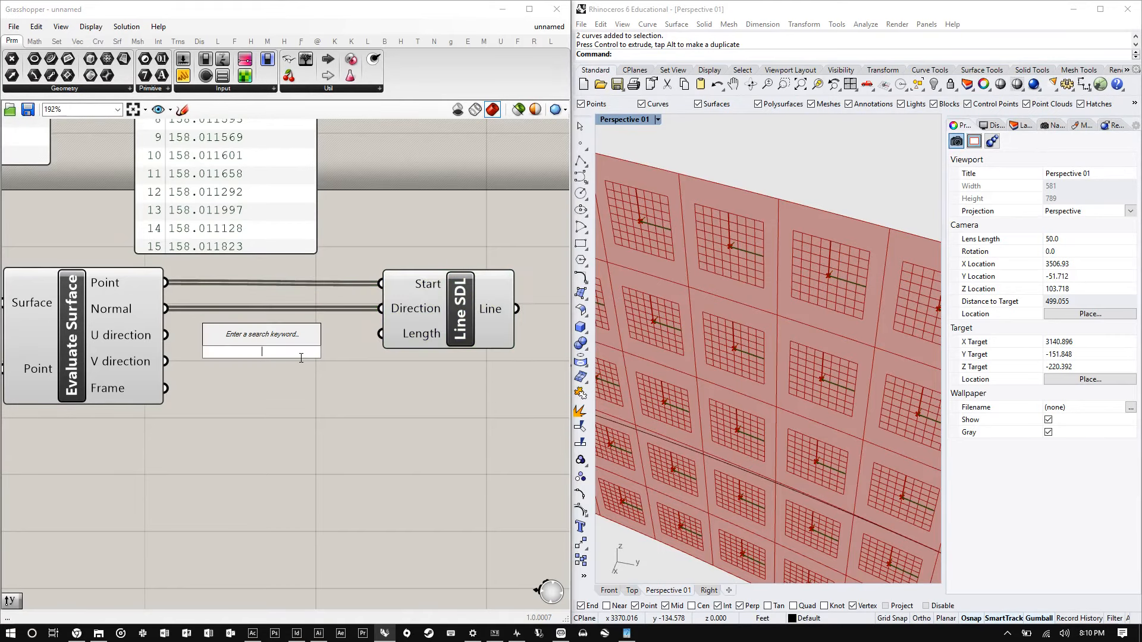
pyautogui.write('100')
pyautogui.press('BackSpace')
pyautogui.press('BackSpace')
pyautogui.press('BackSpace')
pyautogui.write('3')
pyautogui.press('Return')
pyautogui.scroll(-1, 229, 349)
pyautogui.moveTo(191, 347); pyautogui.dragTo(104, 361, button='right')
pyautogui.click(358, 333)
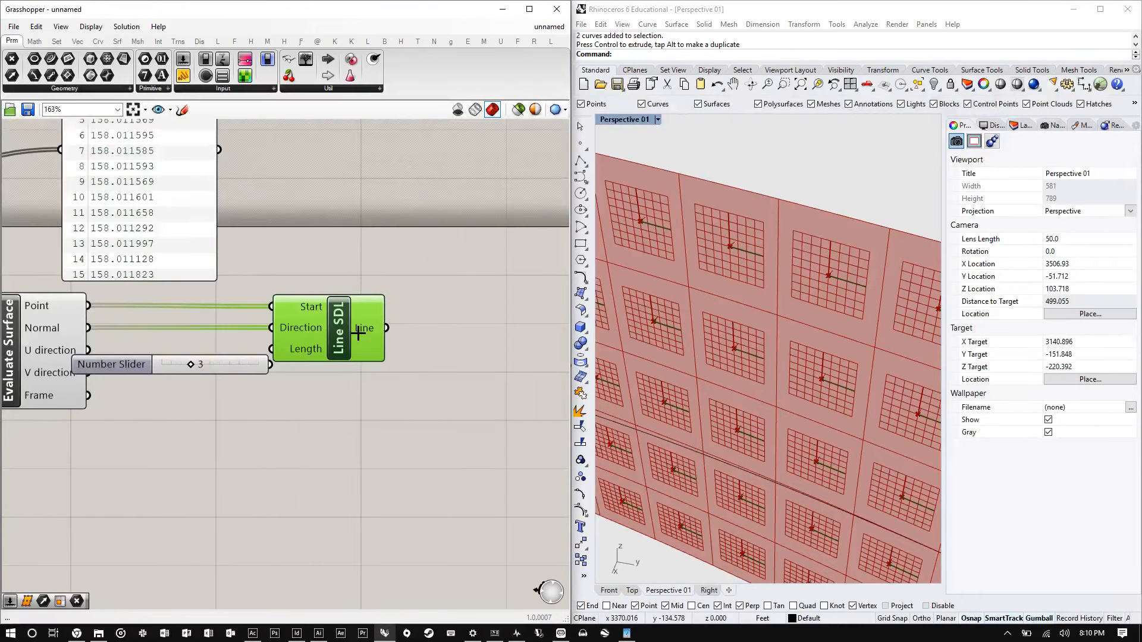
pyautogui.moveTo(358, 333); pyautogui.dragTo(417, 332)
pyautogui.moveTo(262, 359); pyautogui.dragTo(305, 351)
pyautogui.moveTo(313, 356); pyautogui.dragTo(332, 349)
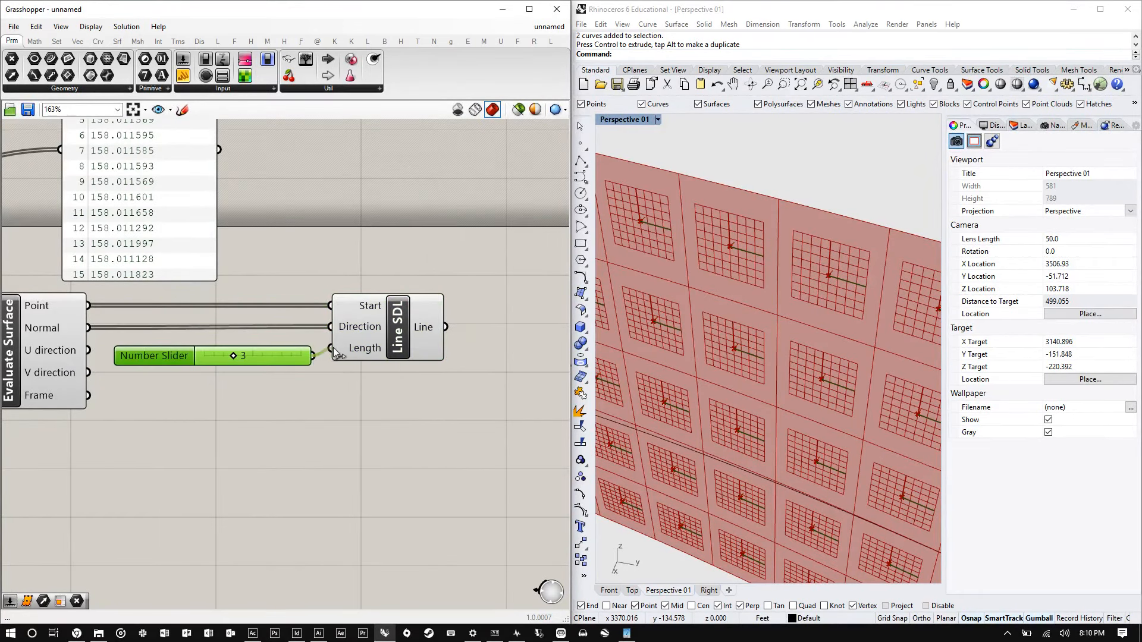
# - Orbit and zoom the Rhino perspective viewport to inspect the normal lines on the subsurfaces
pyautogui.moveTo(683, 285); pyautogui.dragTo(747, 257, button='right')
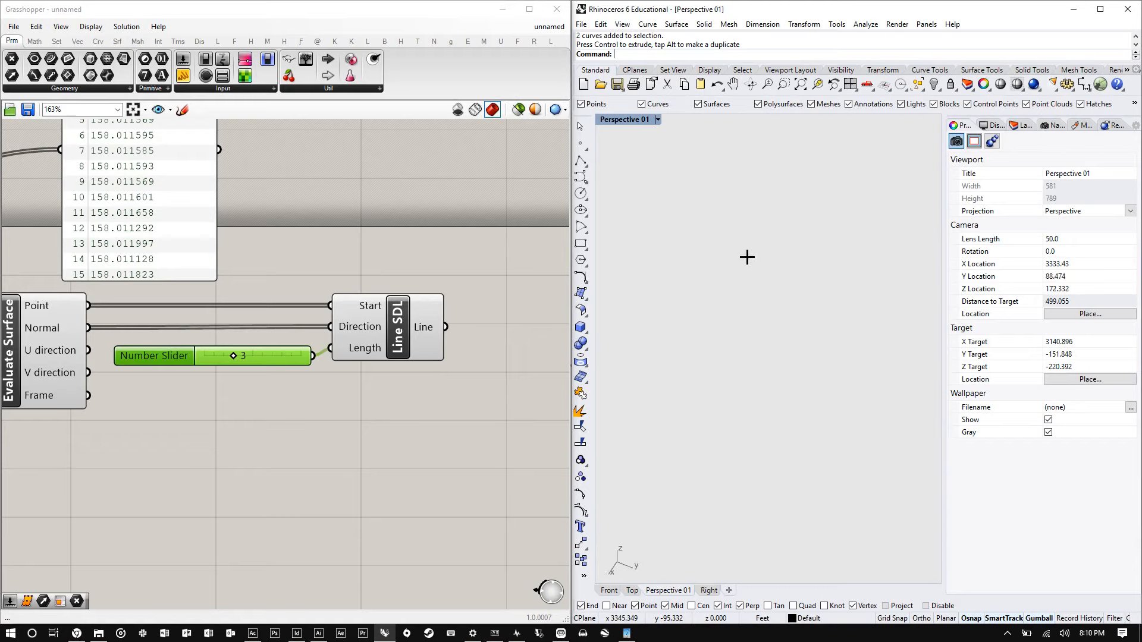
pyautogui.scroll(-12, 747, 257)
pyautogui.scroll(4, 726, 396)
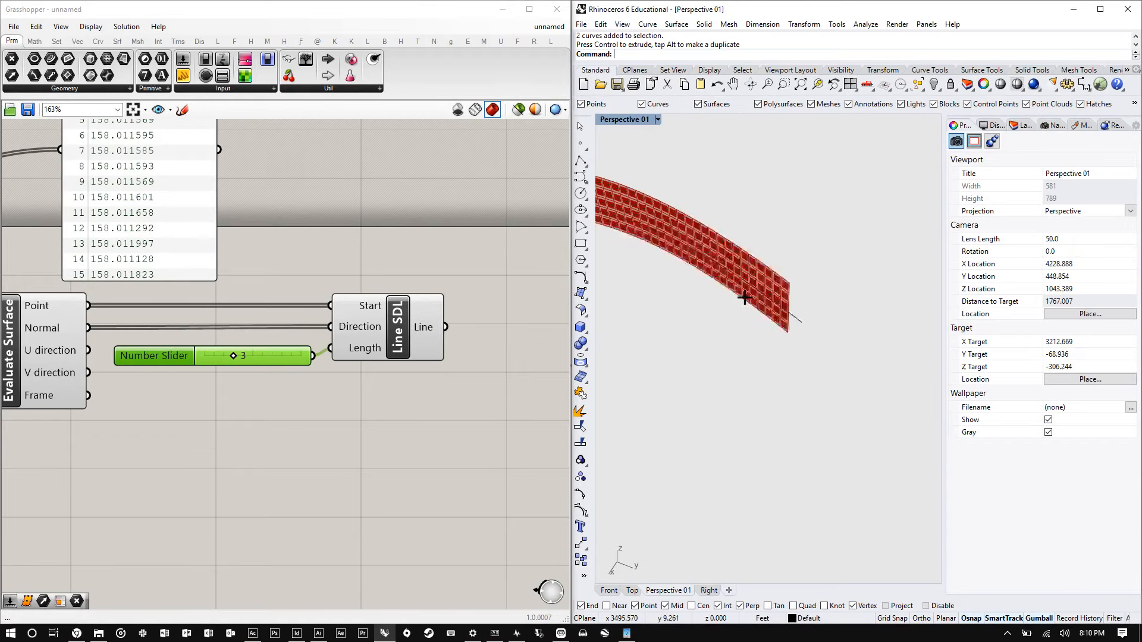
pyautogui.scroll(2, 749, 268)
pyautogui.moveTo(784, 377); pyautogui.dragTo(722, 221)
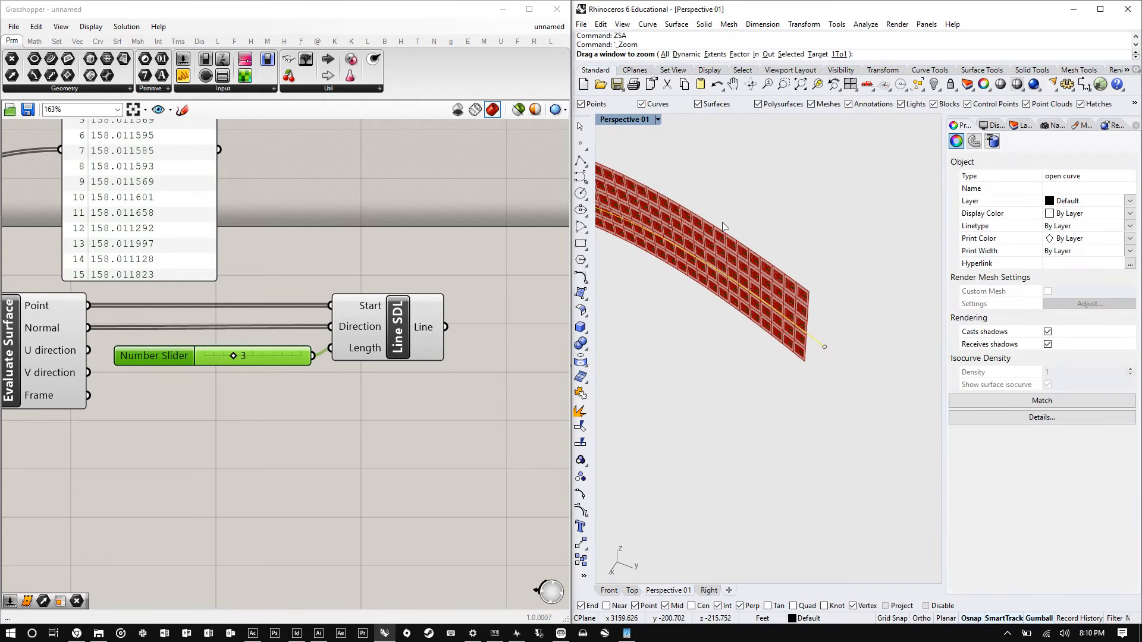
pyautogui.write('zs')
pyautogui.press('Return')
pyautogui.moveTo(815, 378); pyautogui.dragTo(734, 401, button='right')
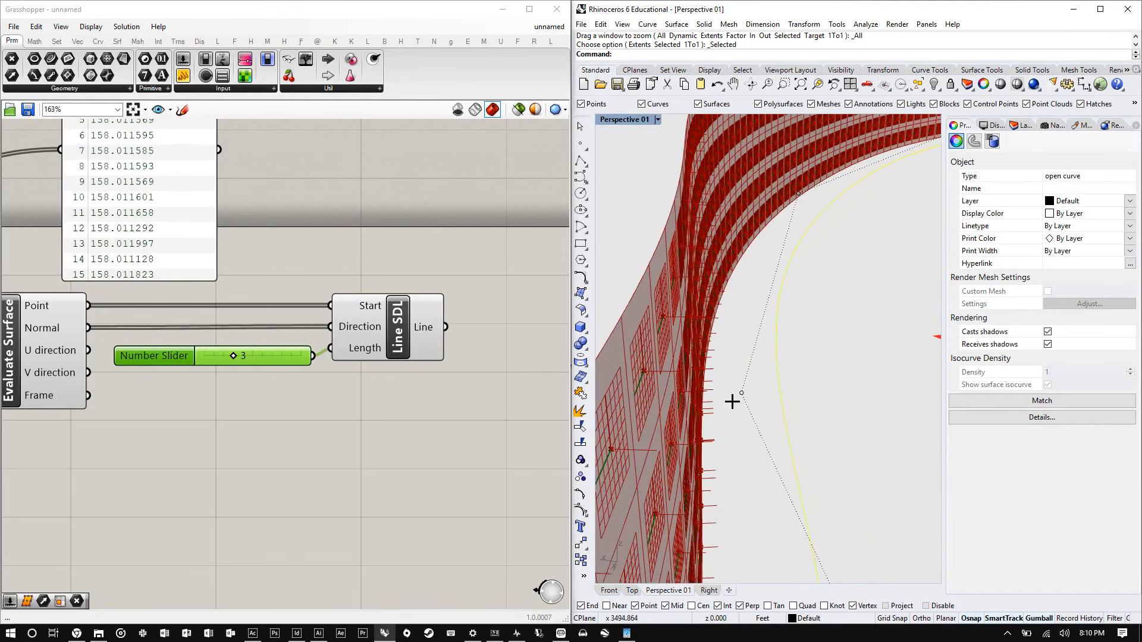
pyautogui.click(853, 443)
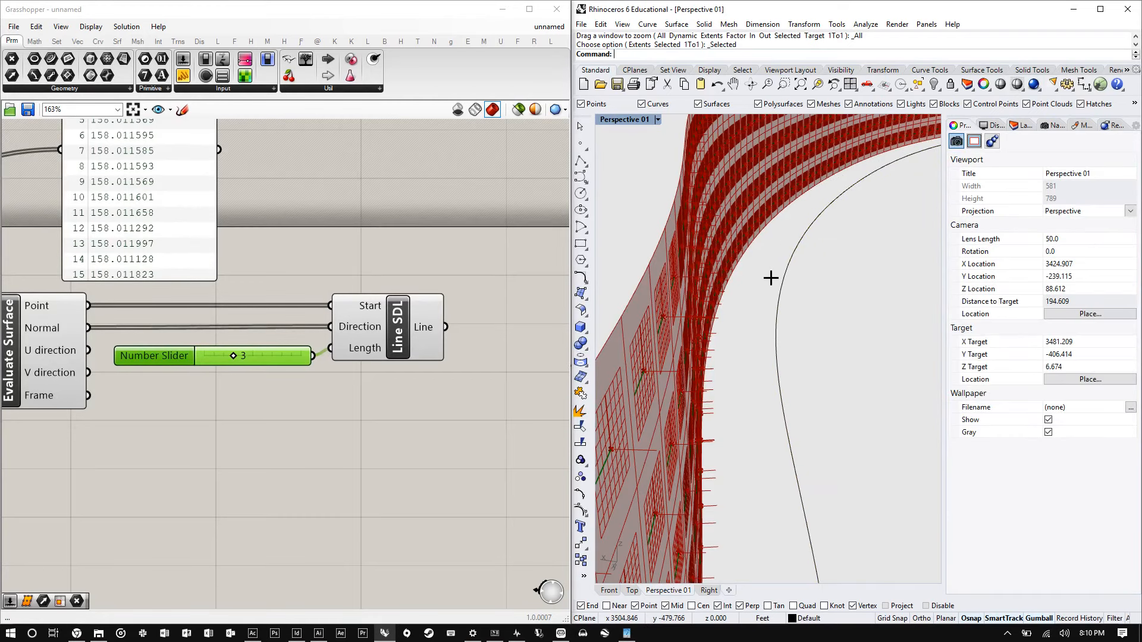
# - Insert a Negative component between the number slider and the Line SDL Length input
pyautogui.click(398, 327)
pyautogui.moveTo(398, 326); pyautogui.dragTo(519, 321)
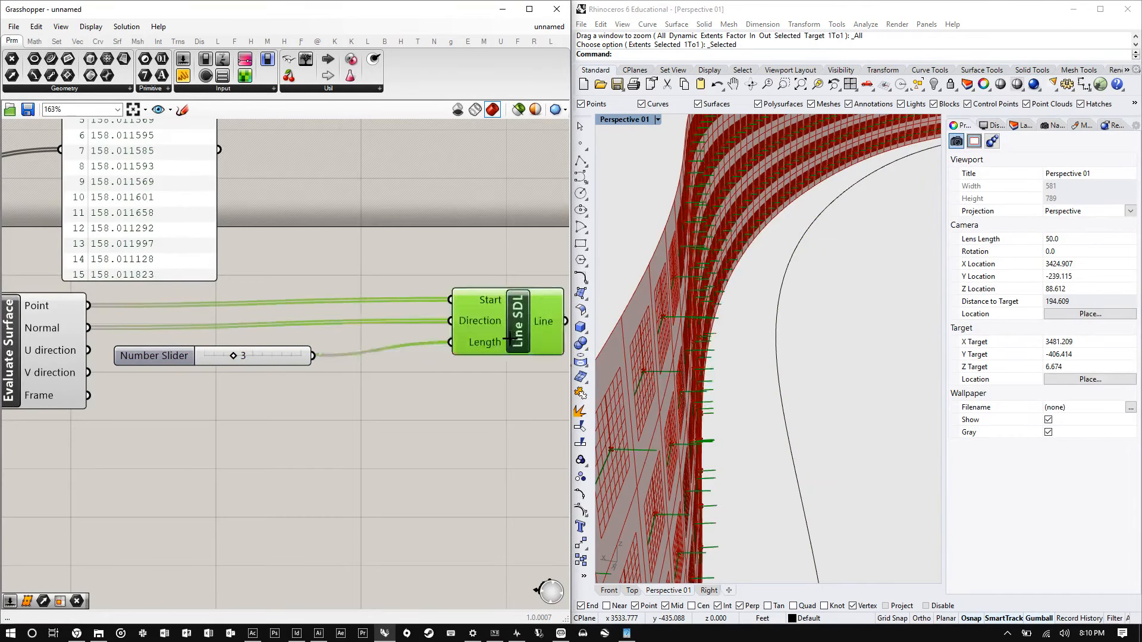
pyautogui.click(382, 400)
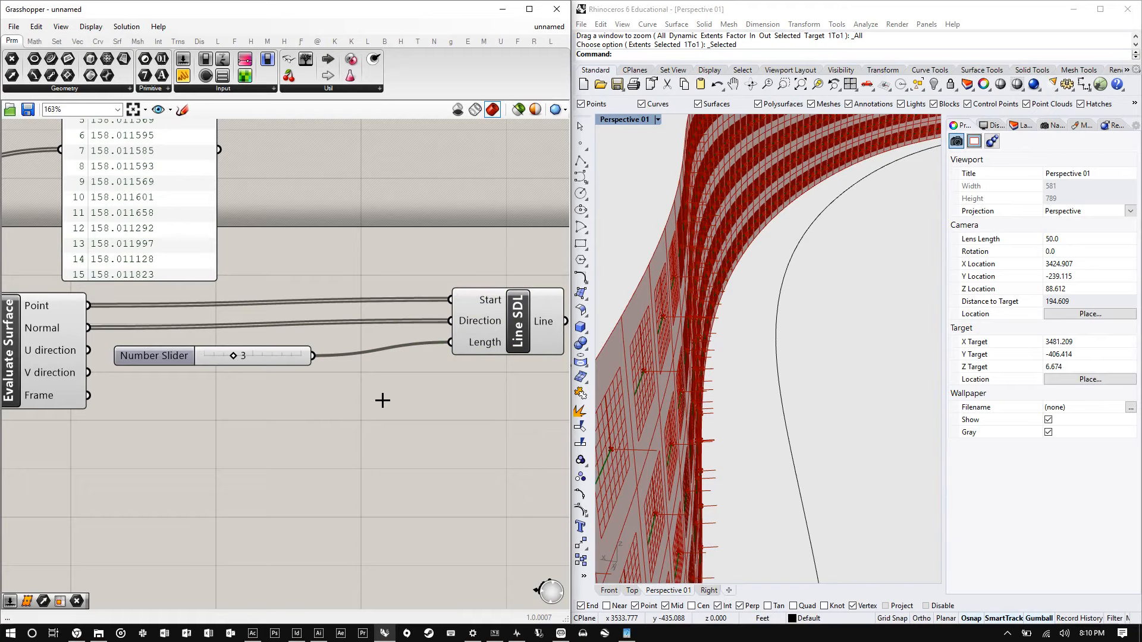
pyautogui.doubleClick(382, 400)
pyautogui.write('nega')
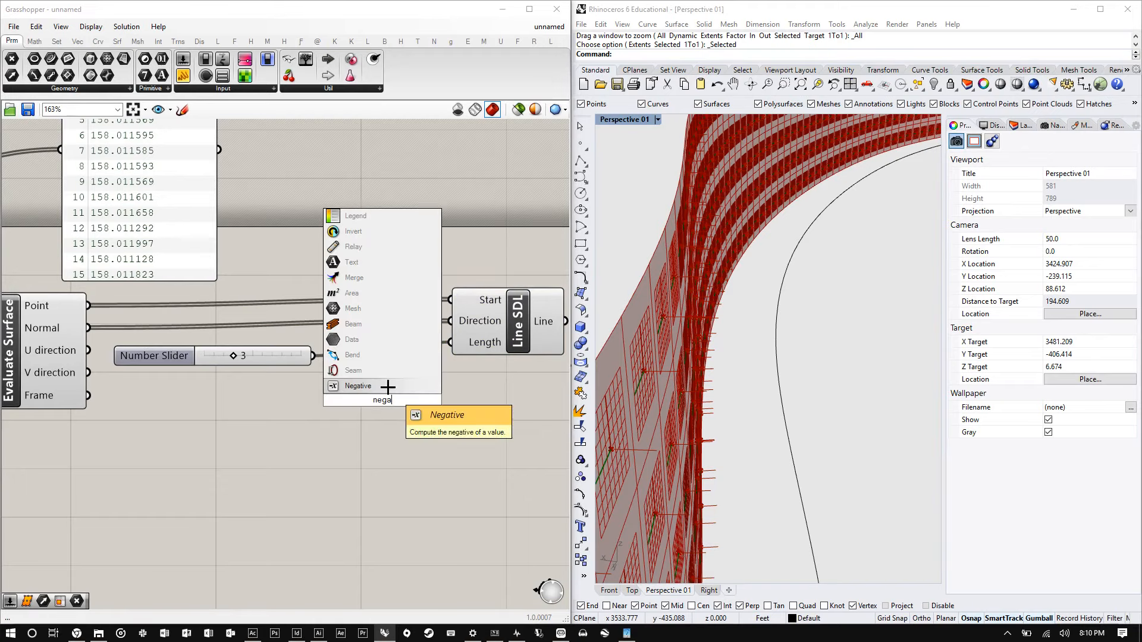
pyautogui.click(388, 386)
pyautogui.moveTo(258, 356); pyautogui.dragTo(267, 350)
pyautogui.moveTo(381, 417); pyautogui.dragTo(390, 406)
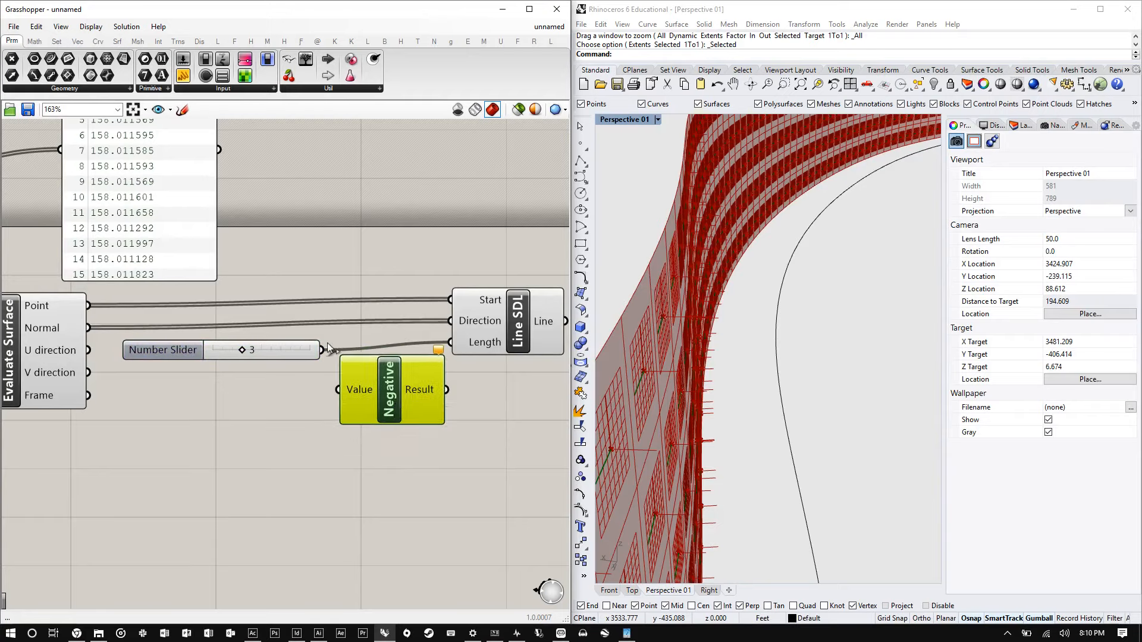
pyautogui.moveTo(327, 348); pyautogui.dragTo(450, 342)
pyautogui.moveTo(421, 398)
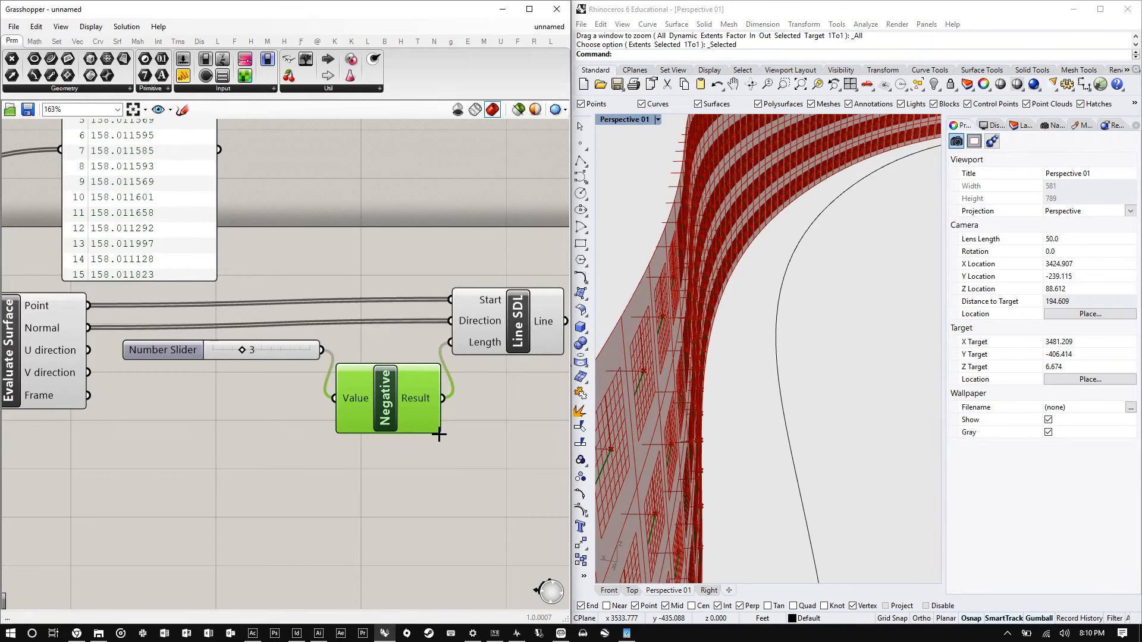
pyautogui.moveTo(243, 337); pyautogui.dragTo(198, 332, button='right')
pyautogui.moveTo(245, 345); pyautogui.dragTo(241, 393)
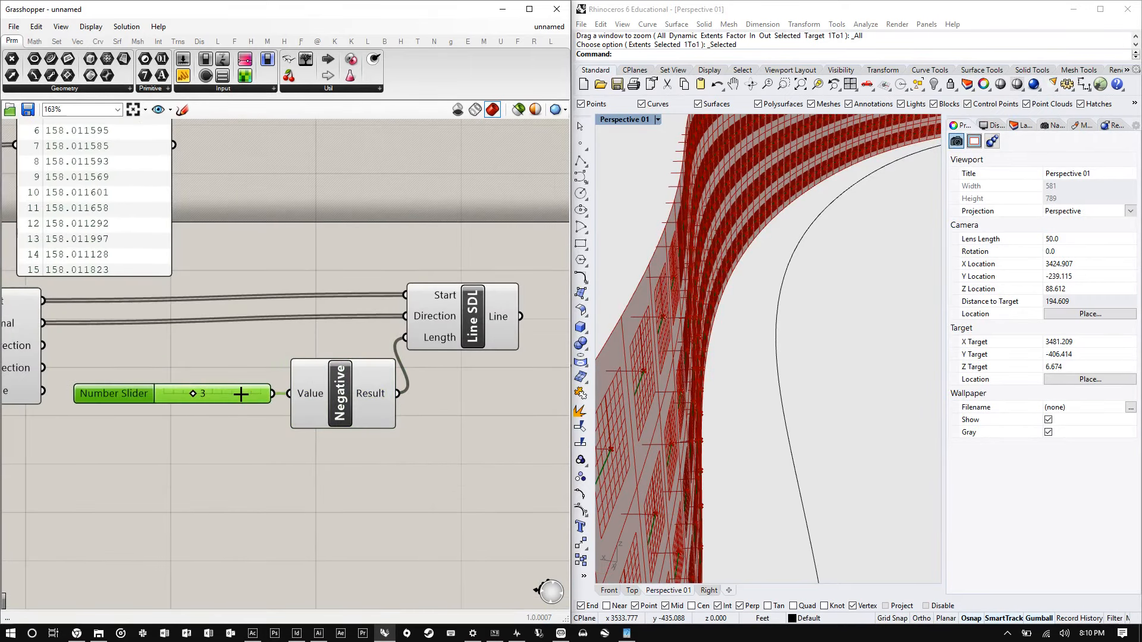
# - Add an Extrude Along component and connect the Line SDL Line output to its Curve input
pyautogui.scroll(-2, 186, 387)
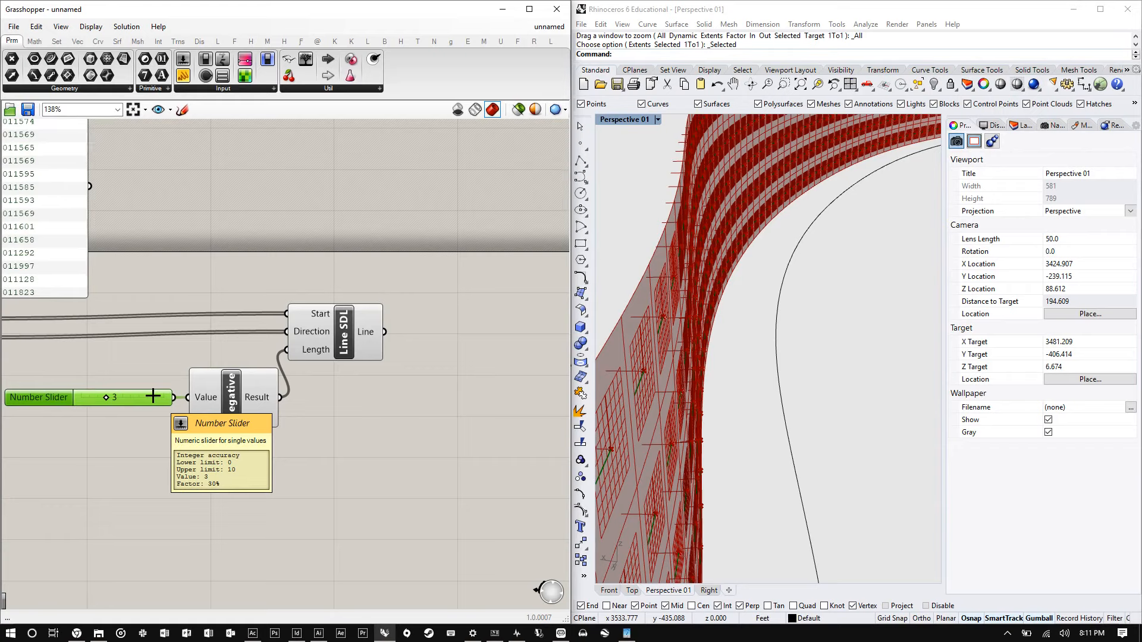
pyautogui.click(232, 395)
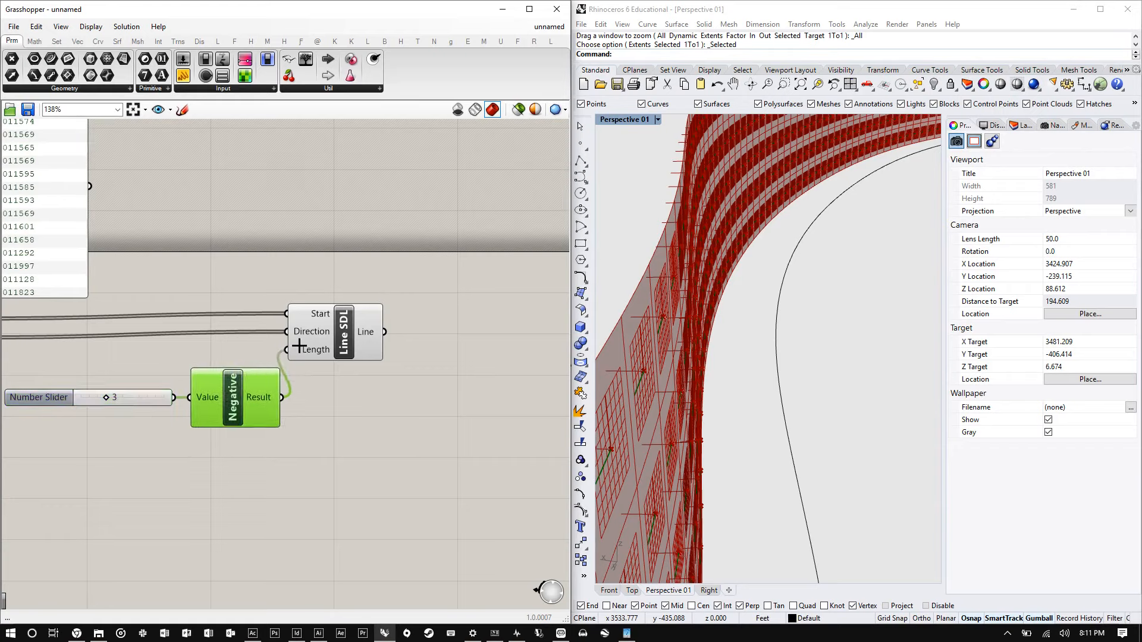
pyautogui.scroll(-5, 791, 319)
pyautogui.moveTo(790, 318); pyautogui.dragTo(771, 339, button='right')
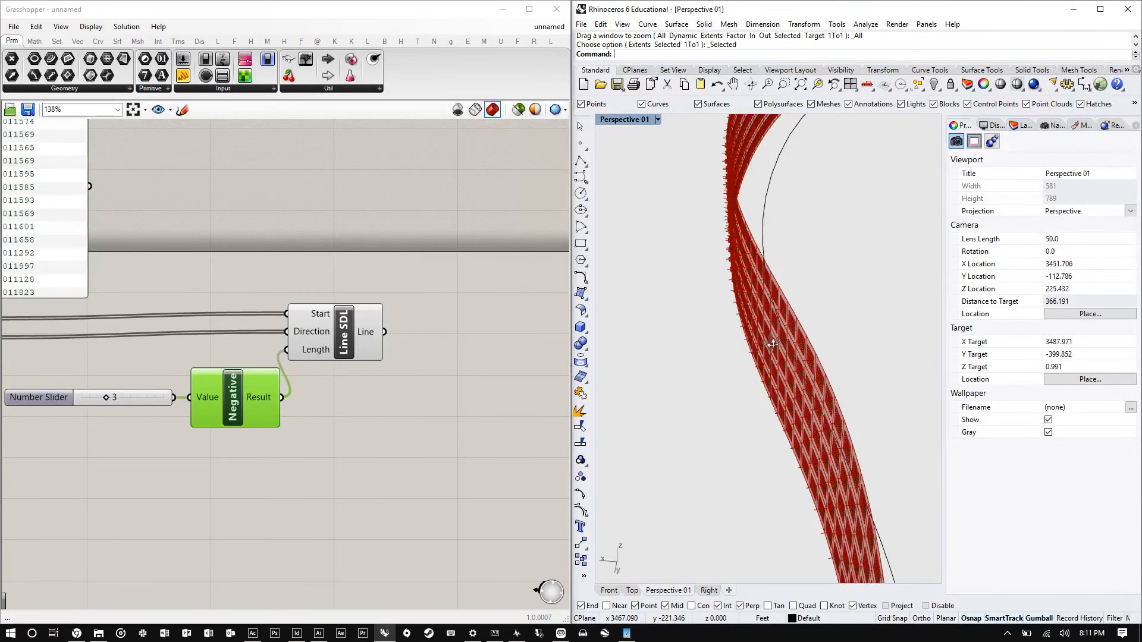
pyautogui.scroll(-2, 142, 391)
pyautogui.scroll(3, 295, 359)
pyautogui.doubleClick(391, 342)
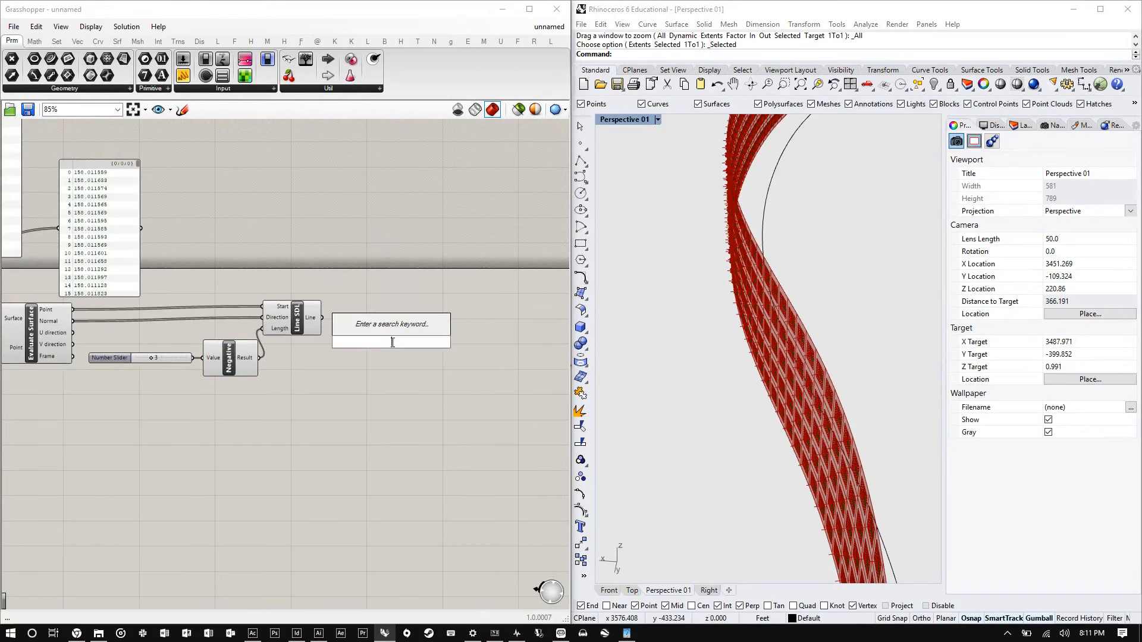
pyautogui.write('extru')
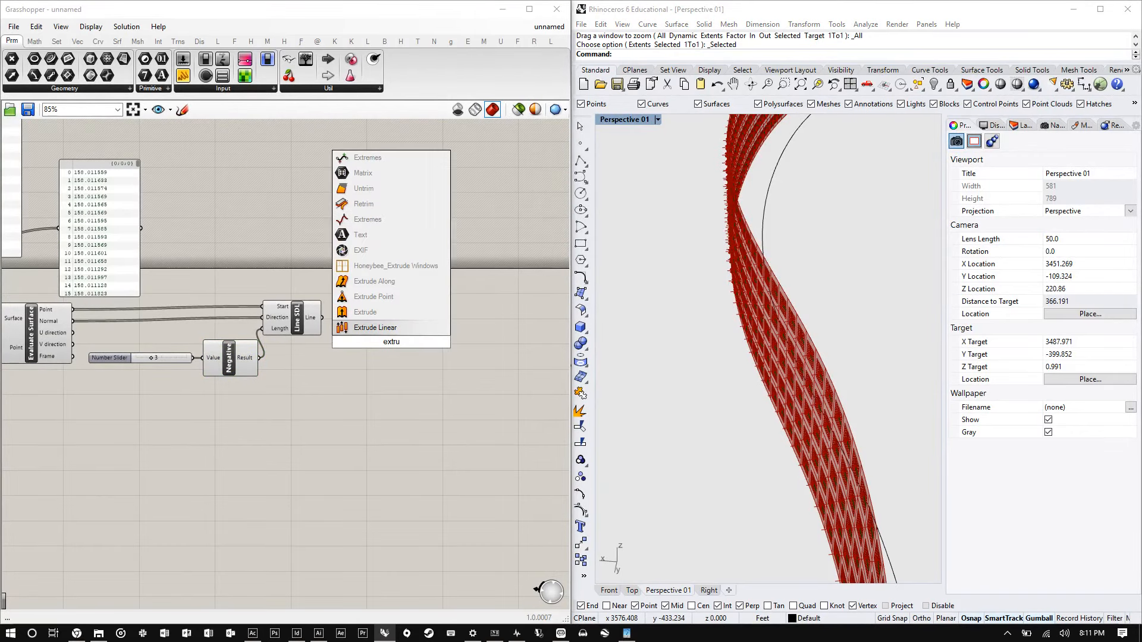
pyautogui.press('Up')
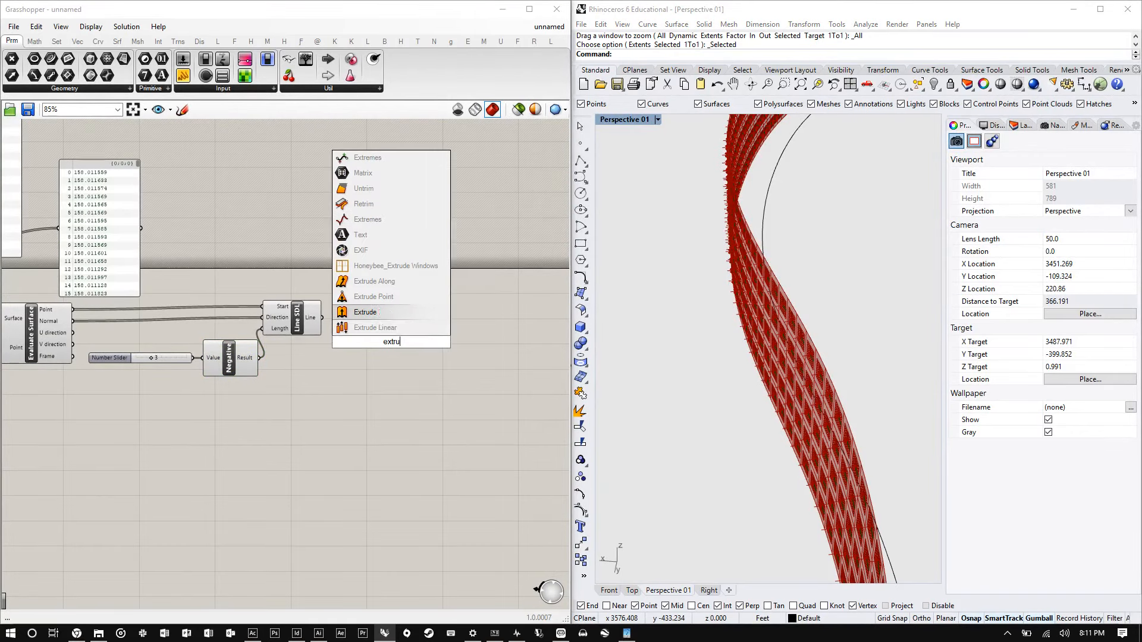
pyautogui.press('Up')
pyautogui.press('Up')
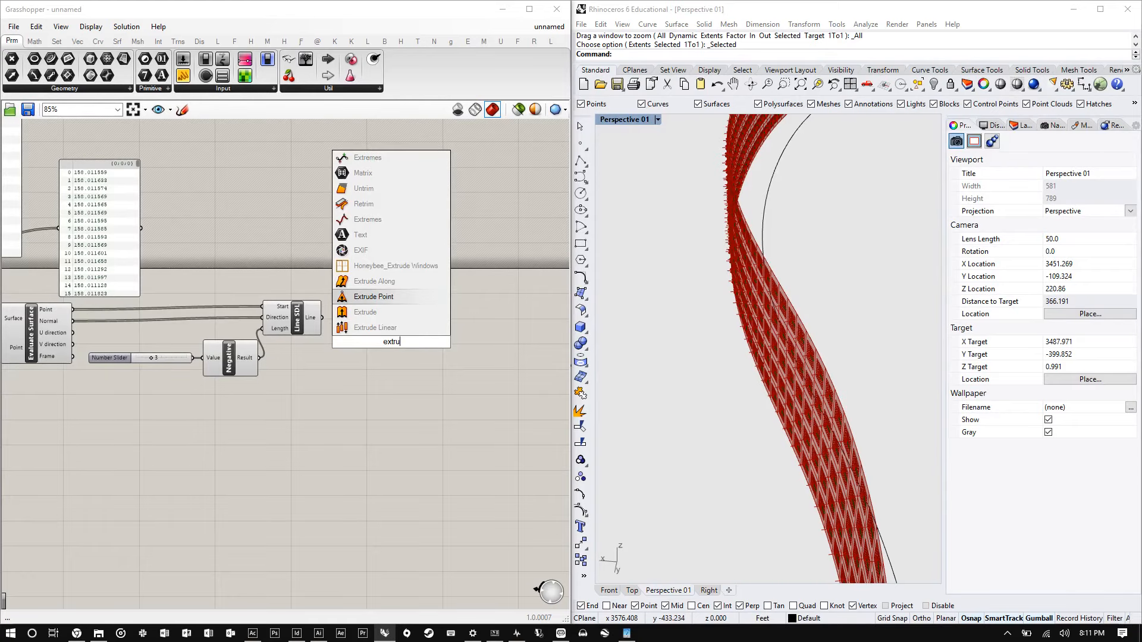
pyautogui.press('Return')
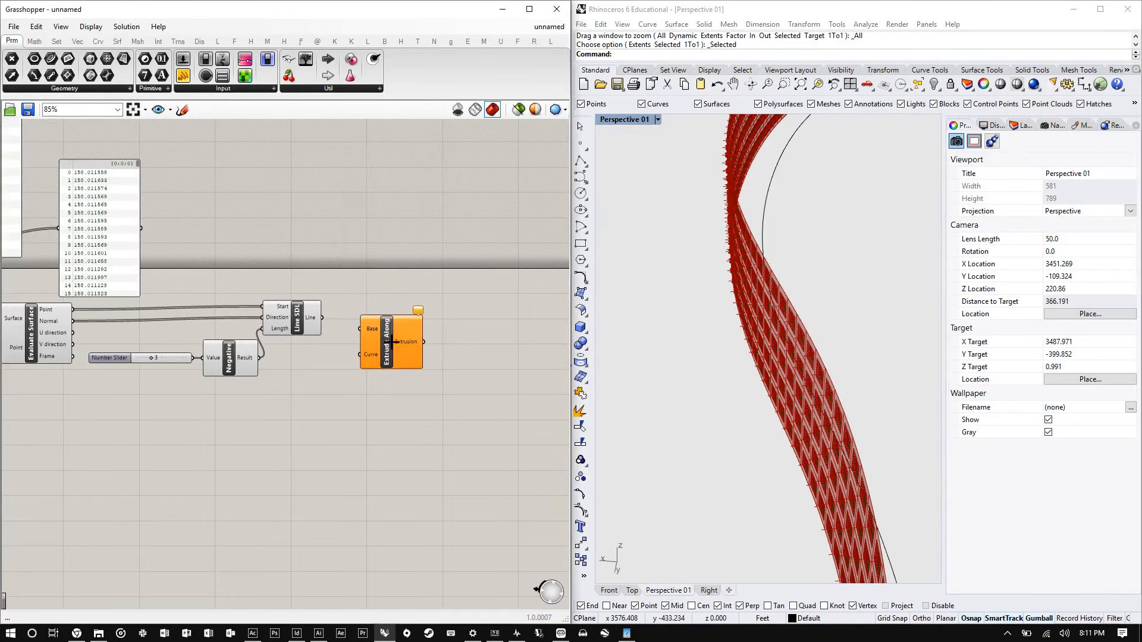
pyautogui.scroll(5, 369, 336)
pyautogui.scroll(2, 369, 337)
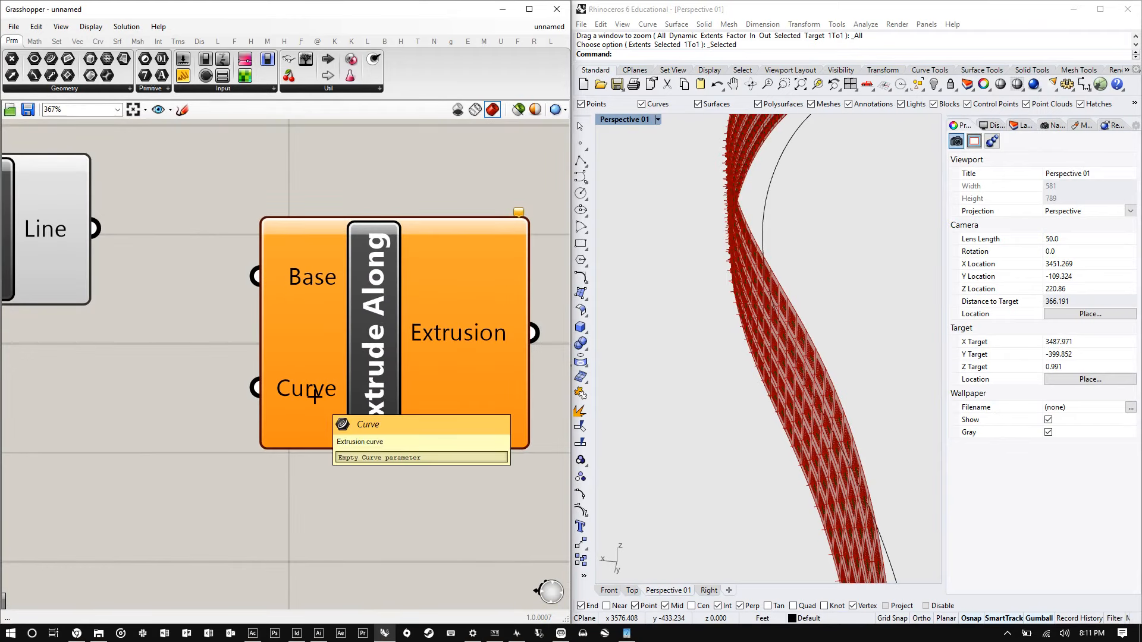
pyautogui.scroll(-4, 374, 304)
pyautogui.scroll(2, 182, 252)
pyautogui.moveTo(181, 271); pyautogui.dragTo(421, 386)
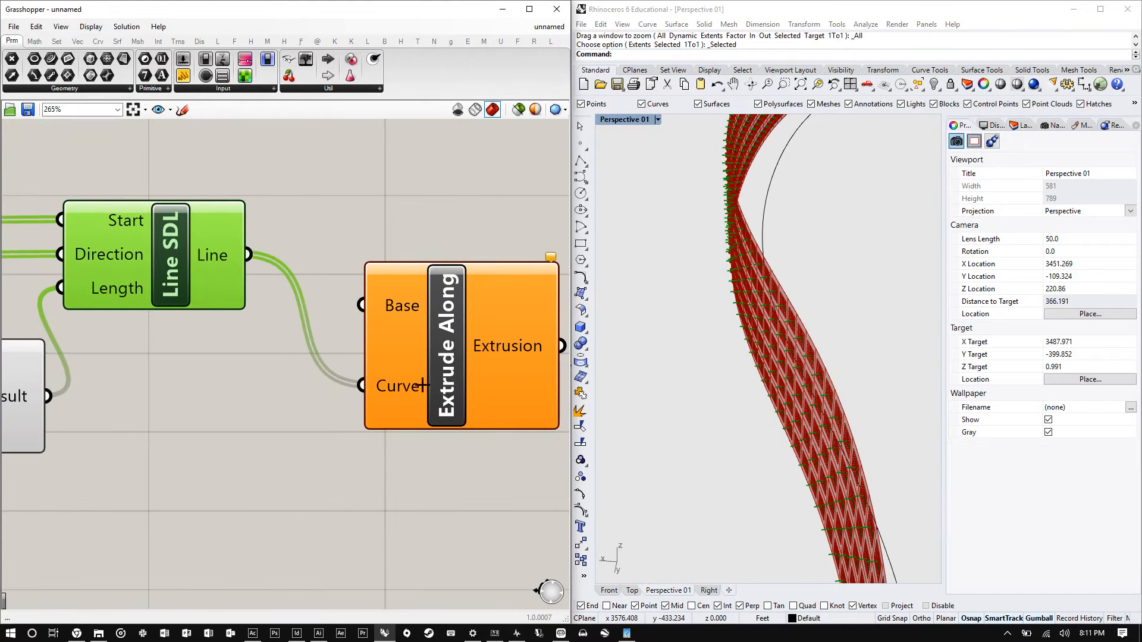
# - Connect the Isotrim subsurfaces output to the Extrude Along Base input
pyautogui.scroll(-7, 449, 375)
pyautogui.scroll(2, 119, 365)
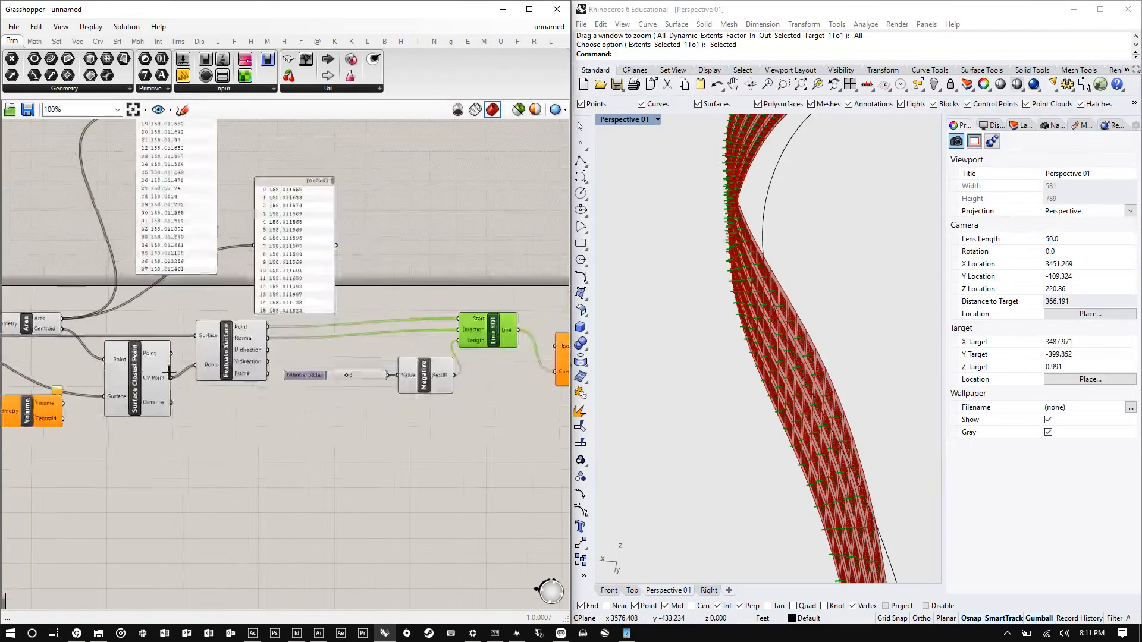
pyautogui.scroll(-3, 169, 372)
pyautogui.moveTo(273, 357); pyautogui.dragTo(454, 336, button='right')
pyautogui.scroll(3, 215, 343)
pyautogui.click(171, 326)
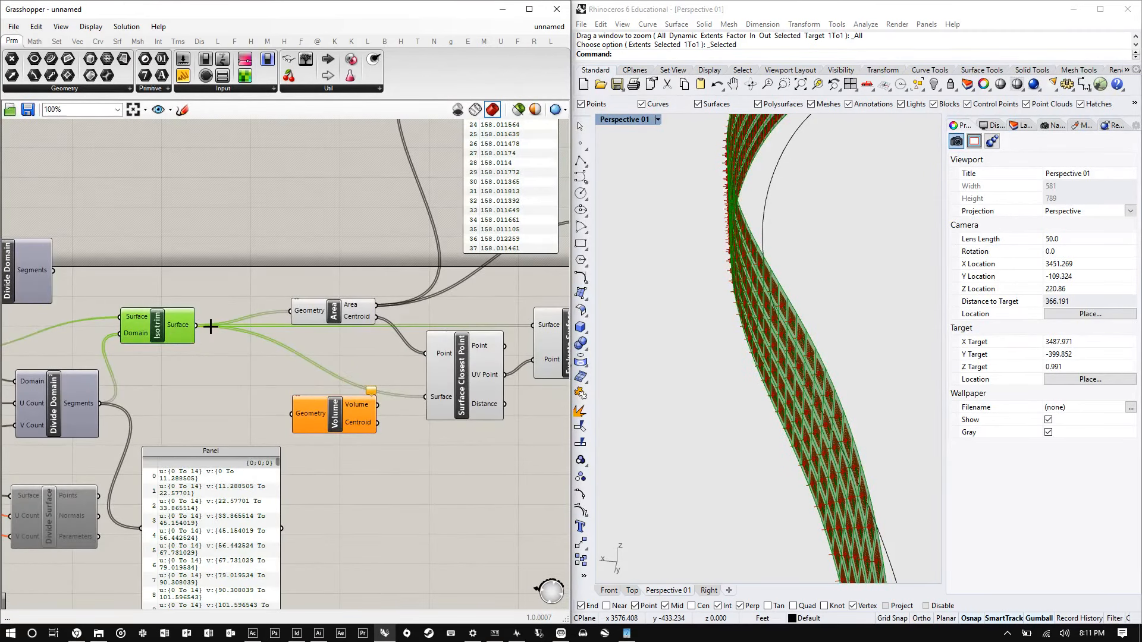
pyautogui.moveTo(196, 330); pyautogui.dragTo(428, 252)
# - Orbit and zoom the Rhino viewport to examine the extruded subsurfaces along the facade
pyautogui.scroll(-5, 135, 339)
pyautogui.scroll(3, 363, 256)
pyautogui.scroll(-3, 95, 316)
pyautogui.scroll(5, 357, 354)
pyautogui.scroll(16, 741, 259)
pyautogui.moveTo(743, 265); pyautogui.dragTo(857, 324, button='right')
pyautogui.scroll(-8, 750, 348)
pyautogui.scroll(-2, 732, 247)
pyautogui.moveTo(664, 296); pyautogui.dragTo(813, 255, button='right')
pyautogui.scroll(-16, 799, 266)
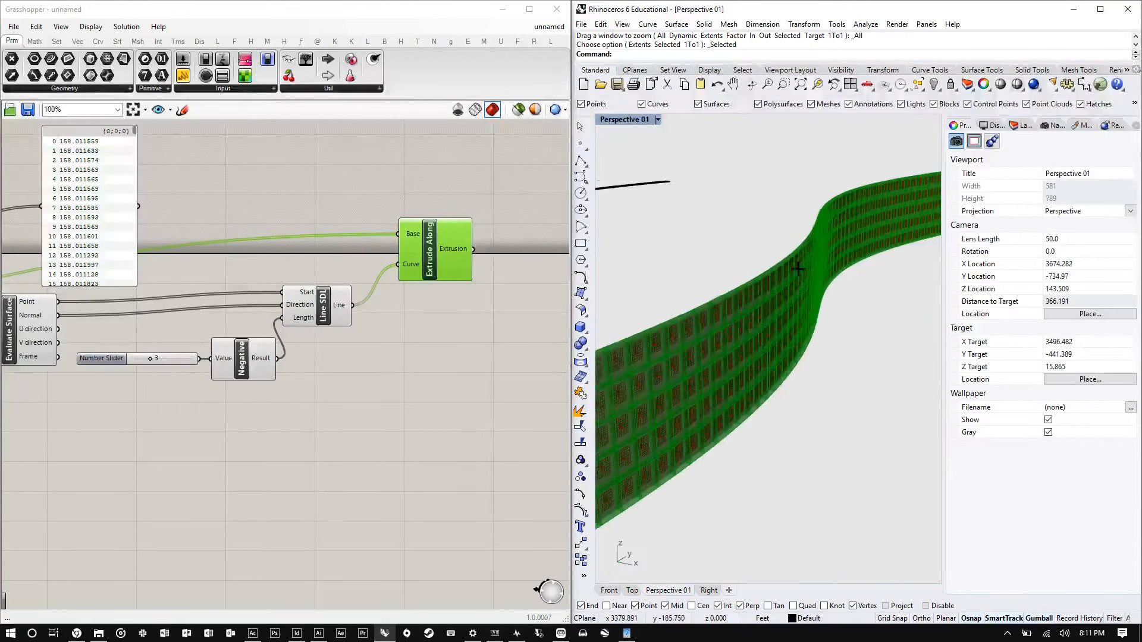
pyautogui.scroll(6, 647, 346)
pyautogui.scroll(6, 647, 346)
pyautogui.moveTo(647, 347); pyautogui.dragTo(682, 340, button='right')
pyautogui.scroll(-1, 331, 337)
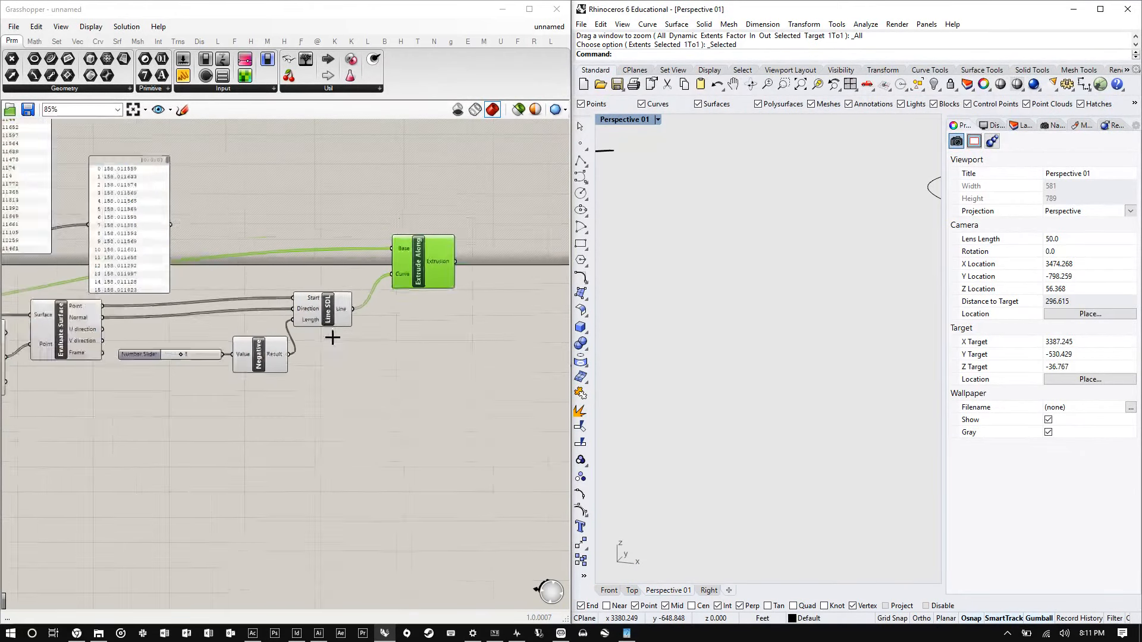
pyautogui.scroll(1, 331, 337)
# - Set the extrusion length slider value to 5
pyautogui.scroll(-10, 700, 297)
pyautogui.scroll(6, 754, 309)
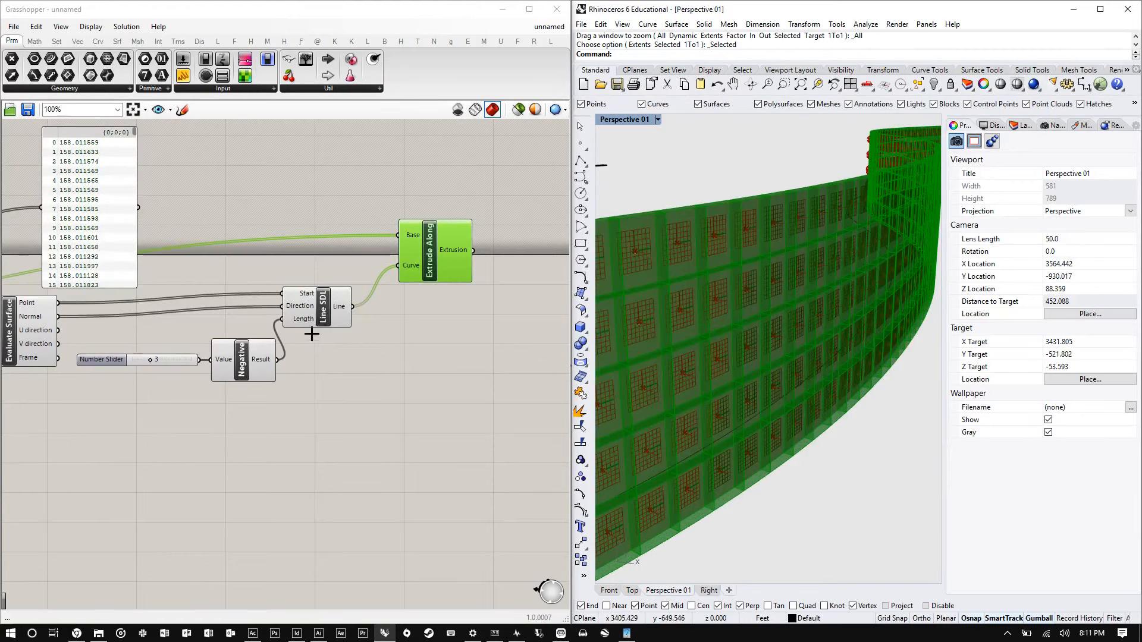
pyautogui.scroll(10, 153, 352)
pyautogui.doubleClick(223, 327)
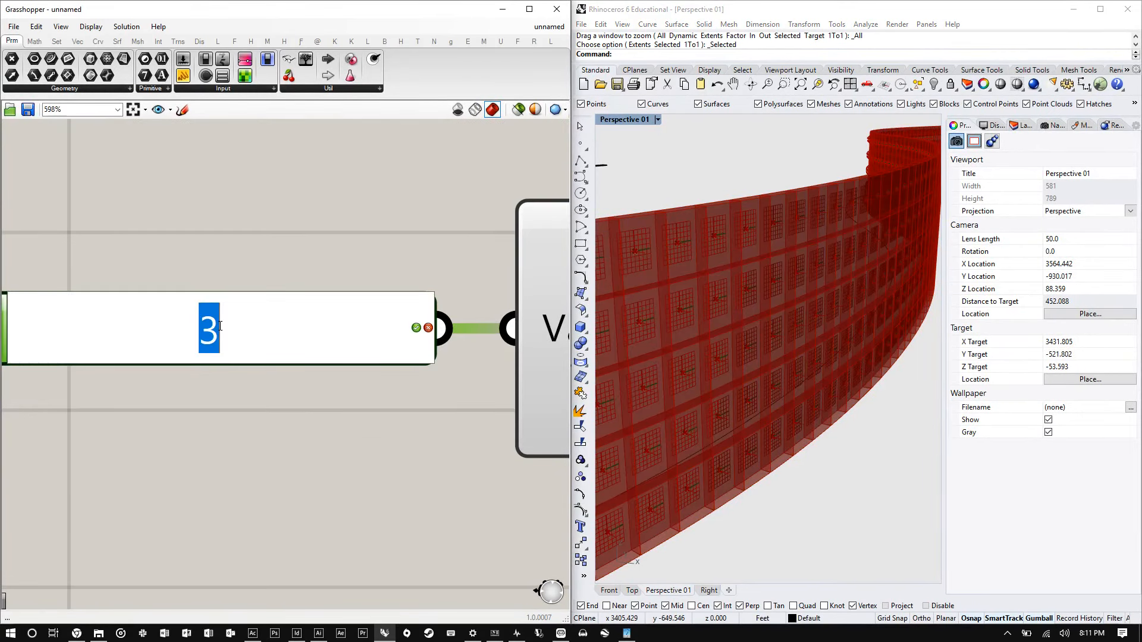
pyautogui.write('5')
pyautogui.press('Return')
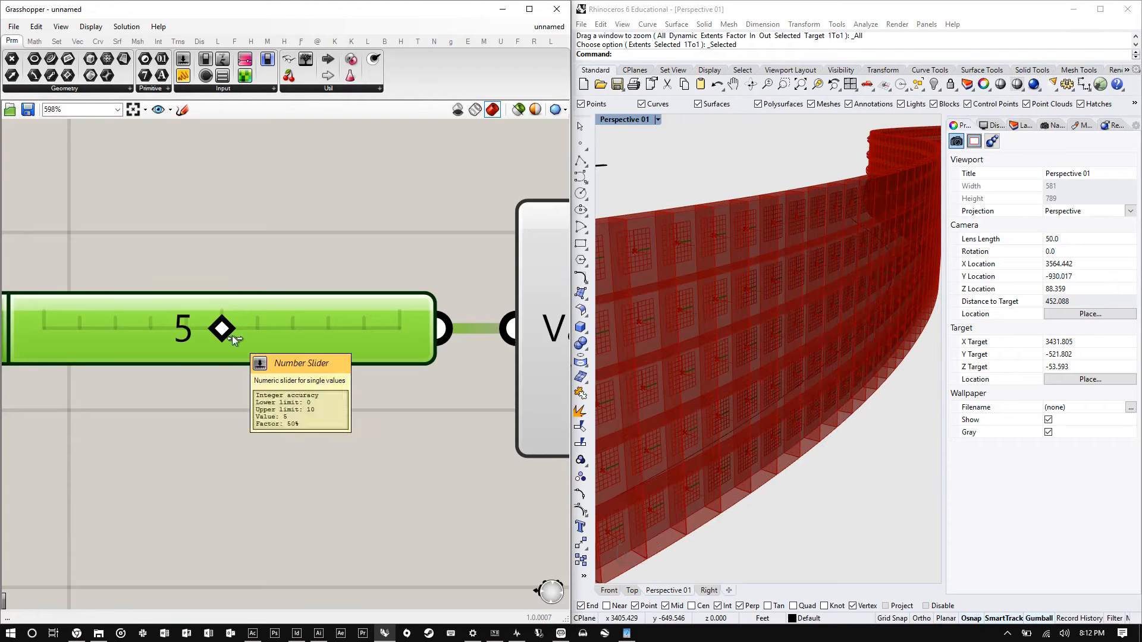
# - Set the extrusion length slider value to 2
pyautogui.doubleClick(343, 337)
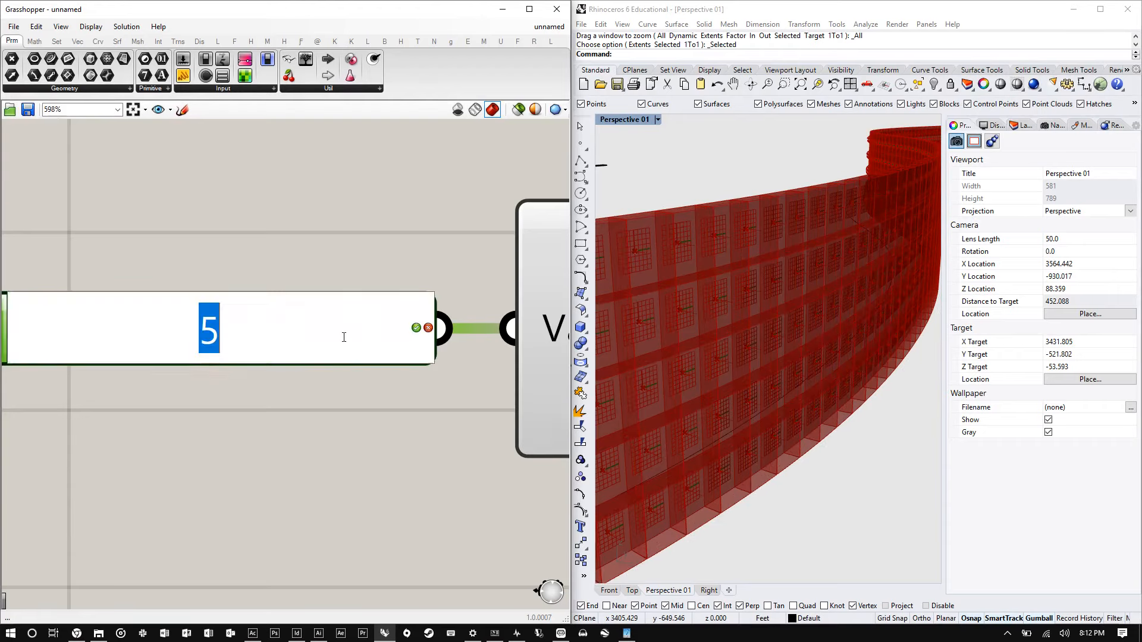
pyautogui.write('2')
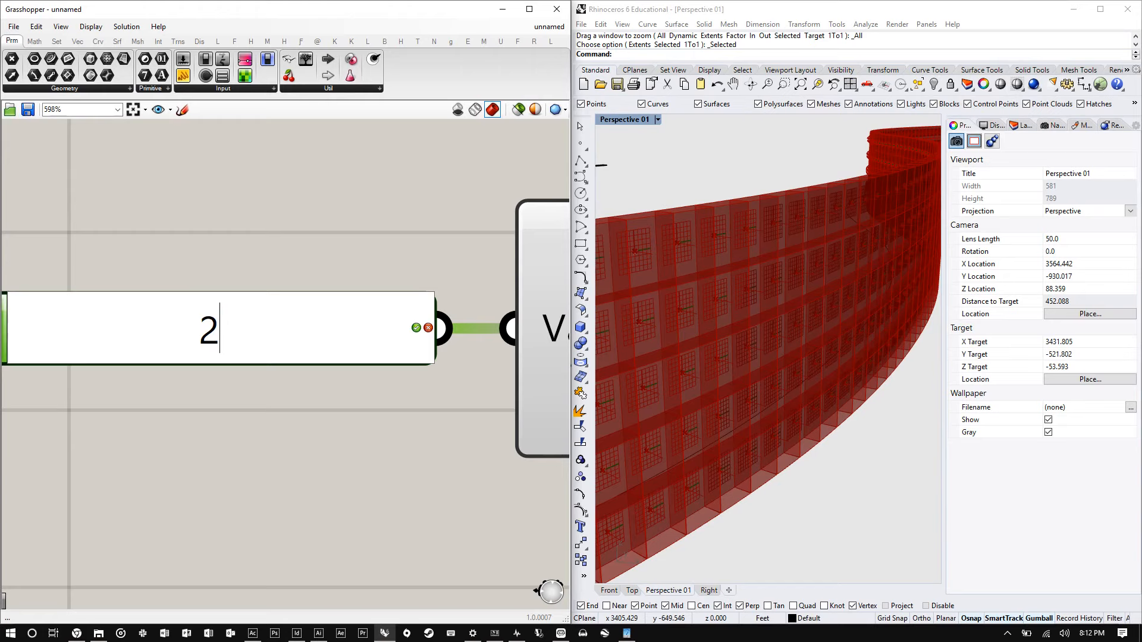
pyautogui.press('Return')
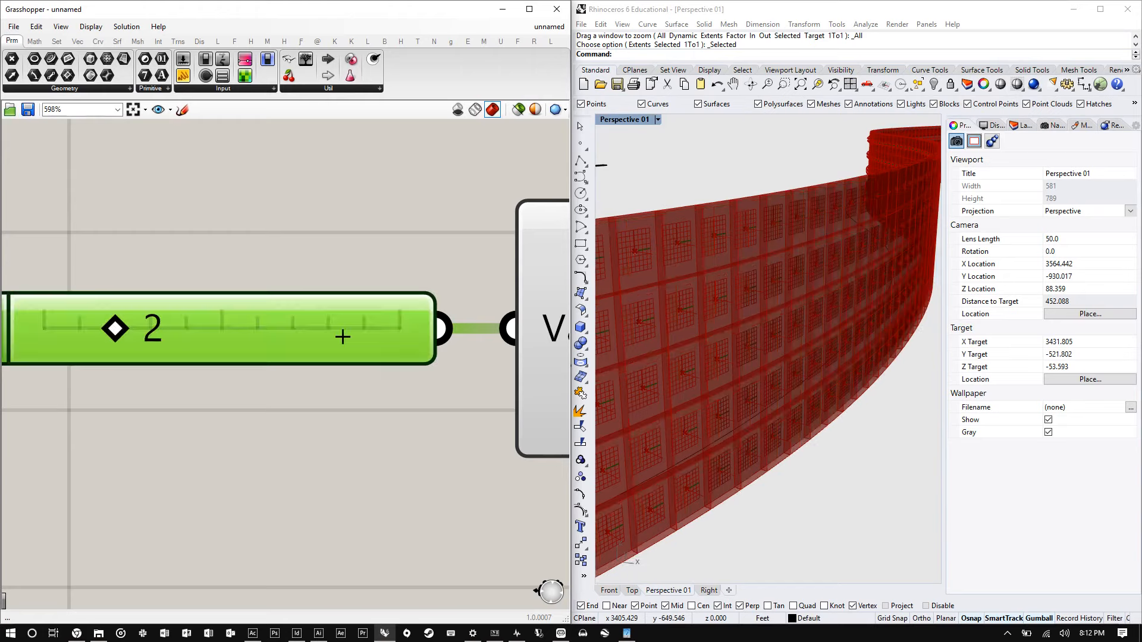
# - Orbit and zoom the Rhino viewport to examine the shorter extruded subsurfaces on the facade
pyautogui.moveTo(663, 316); pyautogui.dragTo(900, 311, button='right')
pyautogui.moveTo(803, 226); pyautogui.dragTo(727, 301, button='right')
pyautogui.scroll(6, 683, 309)
pyautogui.scroll(-17, 727, 301)
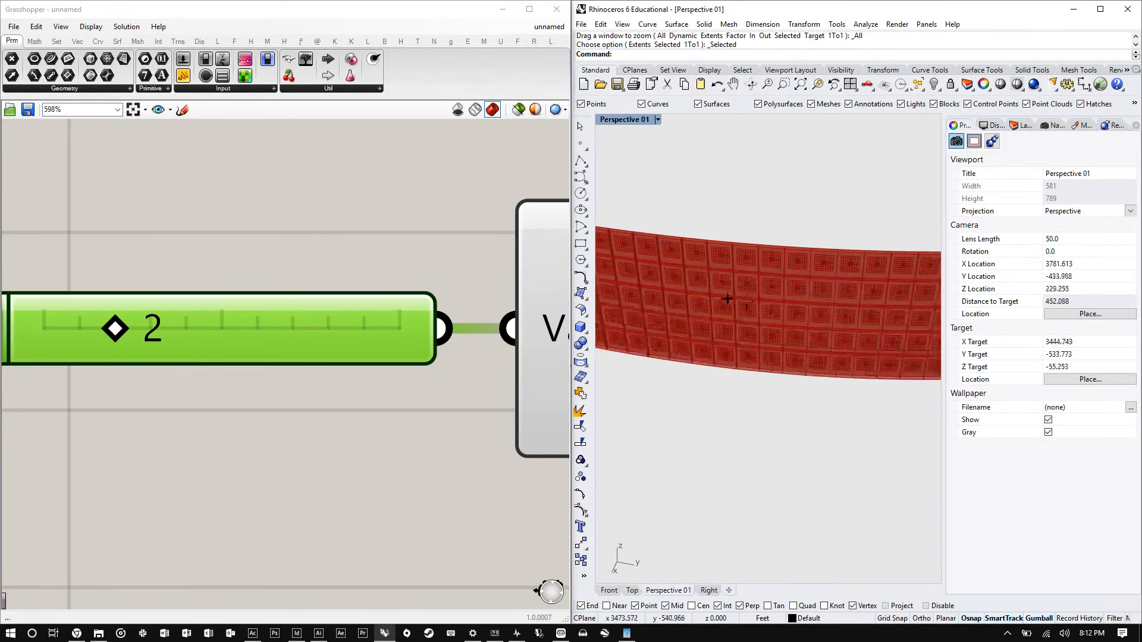
pyautogui.scroll(17, 827, 298)
pyautogui.scroll(3, 785, 241)
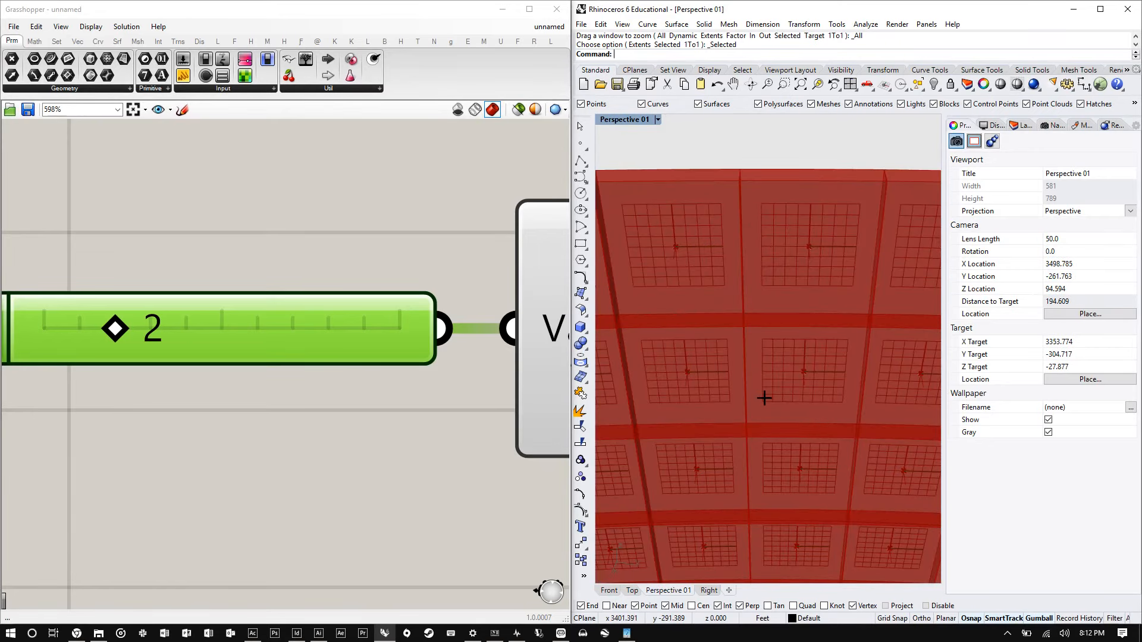
pyautogui.scroll(-10, 377, 382)
pyautogui.scroll(3, 428, 345)
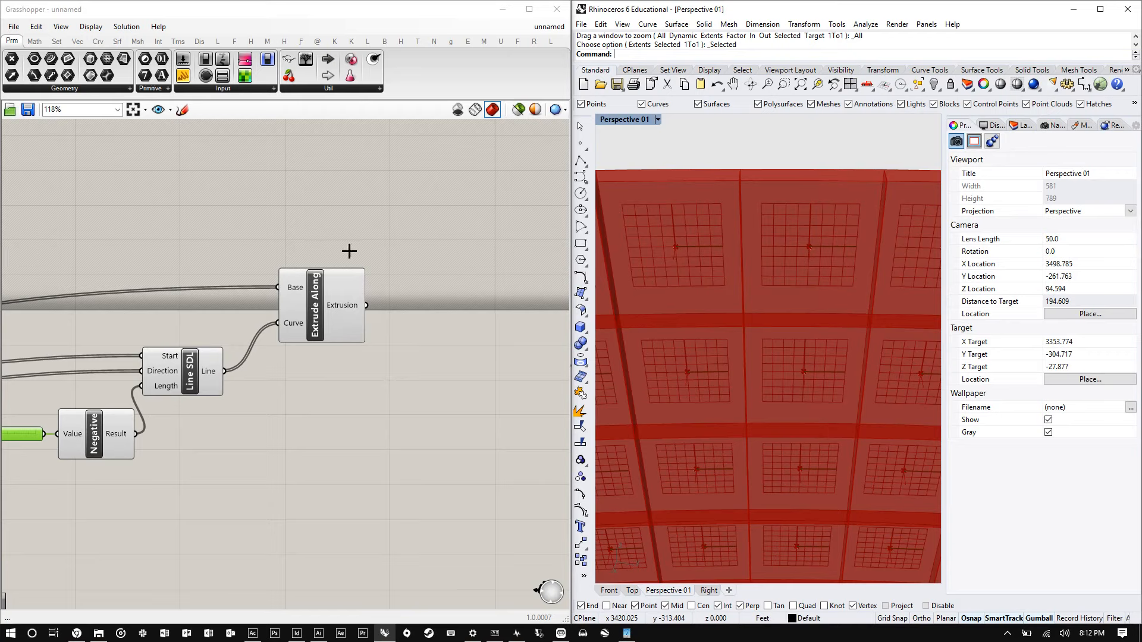
# - Add a Panel to the canvas and graft the Extrude Along Extrusion output
pyautogui.moveTo(183, 76); pyautogui.dragTo(475, 180)
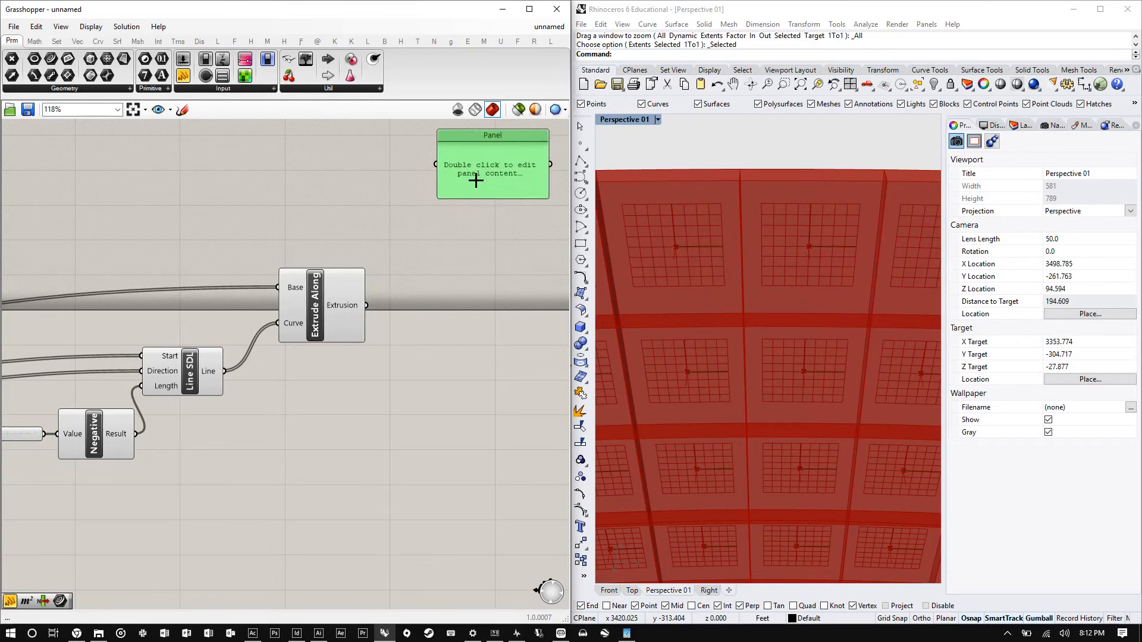
pyautogui.scroll(1, 300, 307)
pyautogui.scroll(2, 302, 300)
pyautogui.click(301, 300)
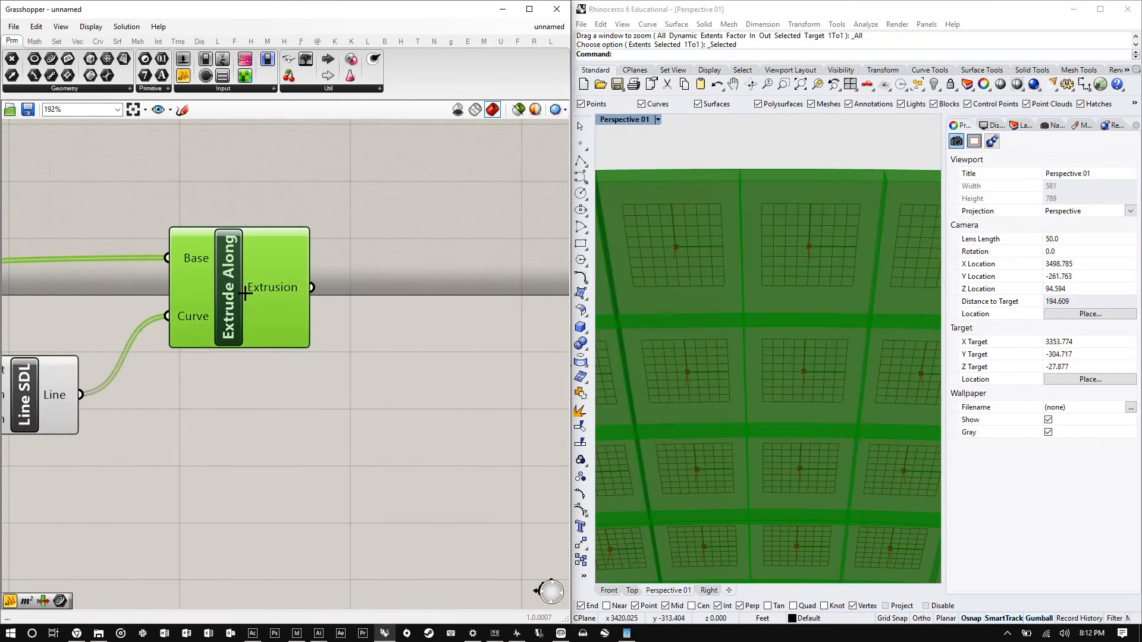
pyautogui.rightClick(295, 290)
pyautogui.click(323, 354)
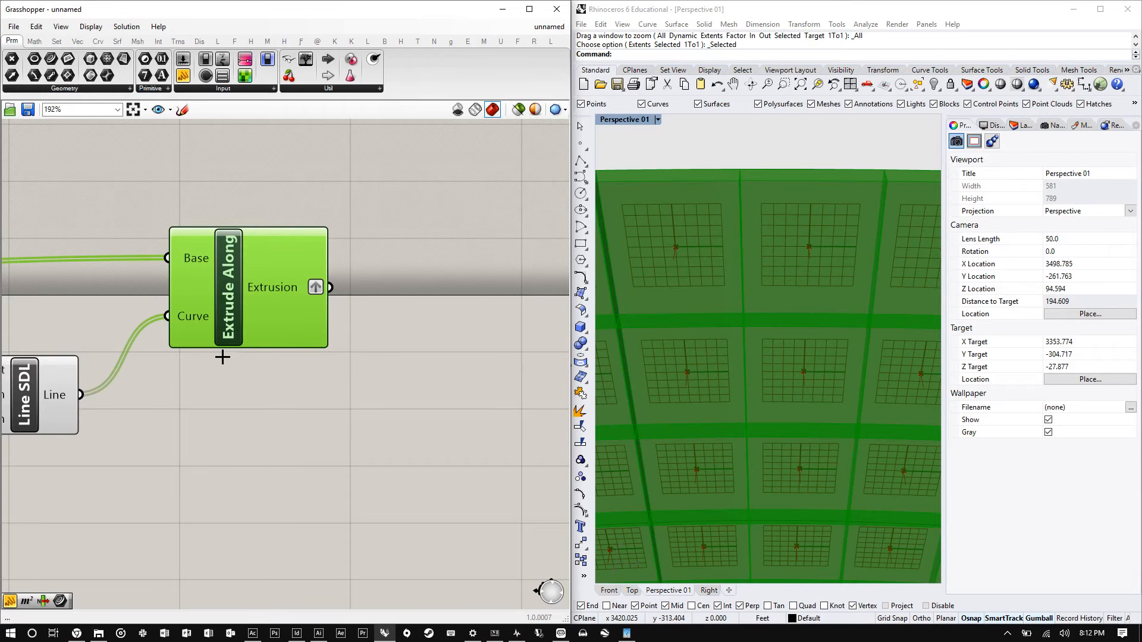
# - Connect the Extrude Along Extrusion output to the Panel input
pyautogui.scroll(-5, 219, 354)
pyautogui.moveTo(272, 328); pyautogui.dragTo(319, 229)
pyautogui.moveTo(262, 327); pyautogui.dragTo(371, 211)
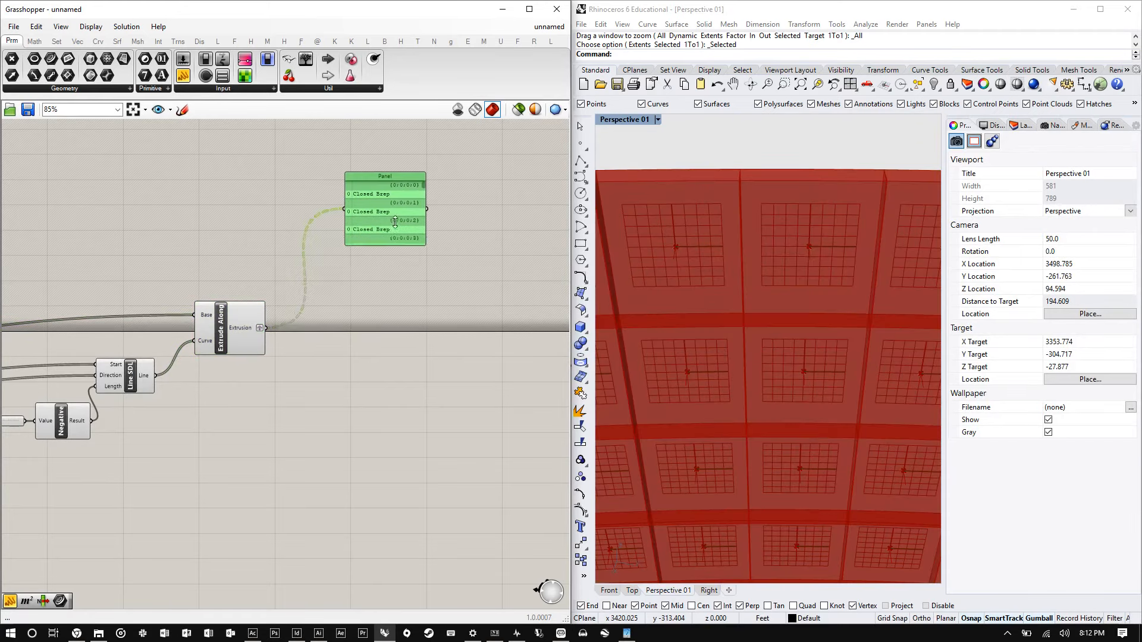
pyautogui.click(331, 308)
pyautogui.doubleClick(331, 309)
pyautogui.write('area')
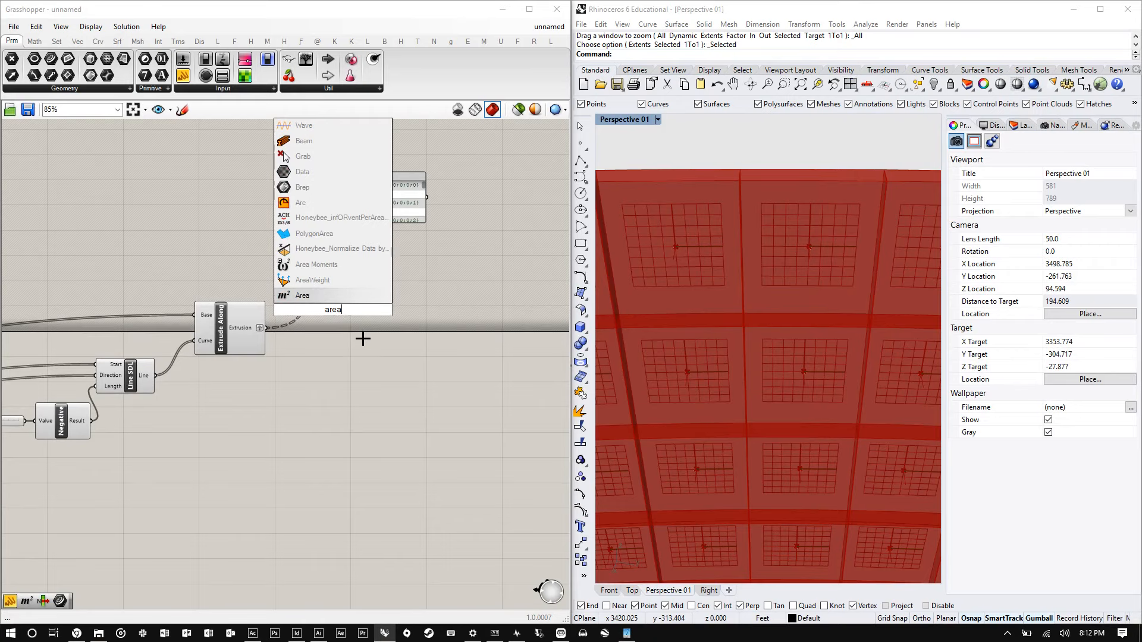
pyautogui.click(362, 336)
# - Add a Scale component and place it above the Extrude Along component
pyautogui.scroll(-3, 447, 322)
pyautogui.scroll(5, 165, 361)
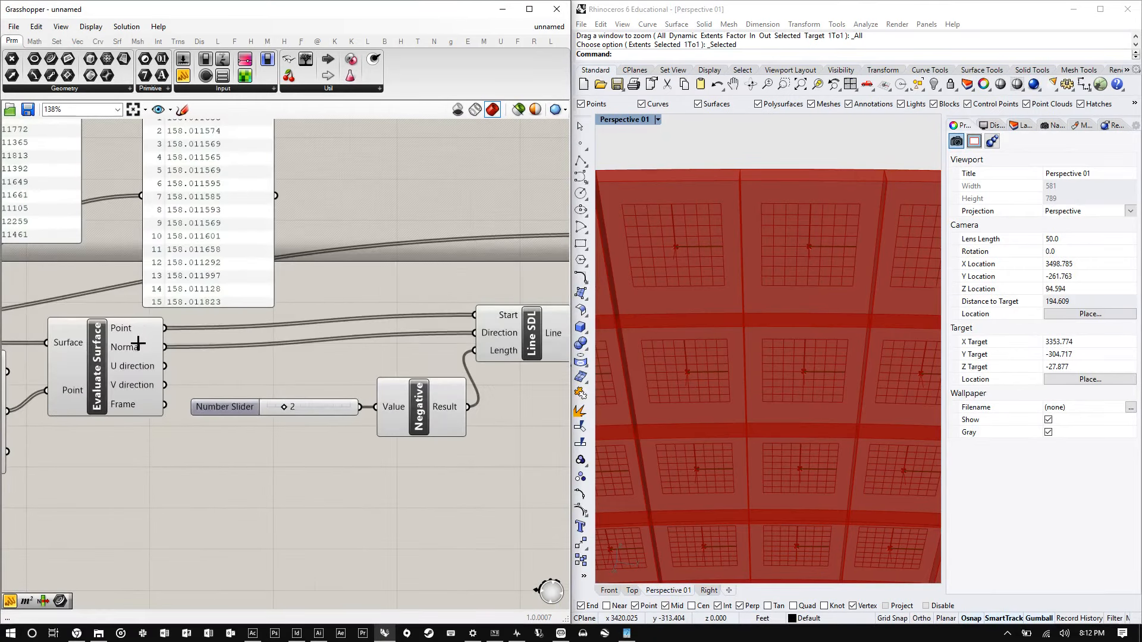
pyautogui.click(132, 340)
pyautogui.scroll(-5, 132, 341)
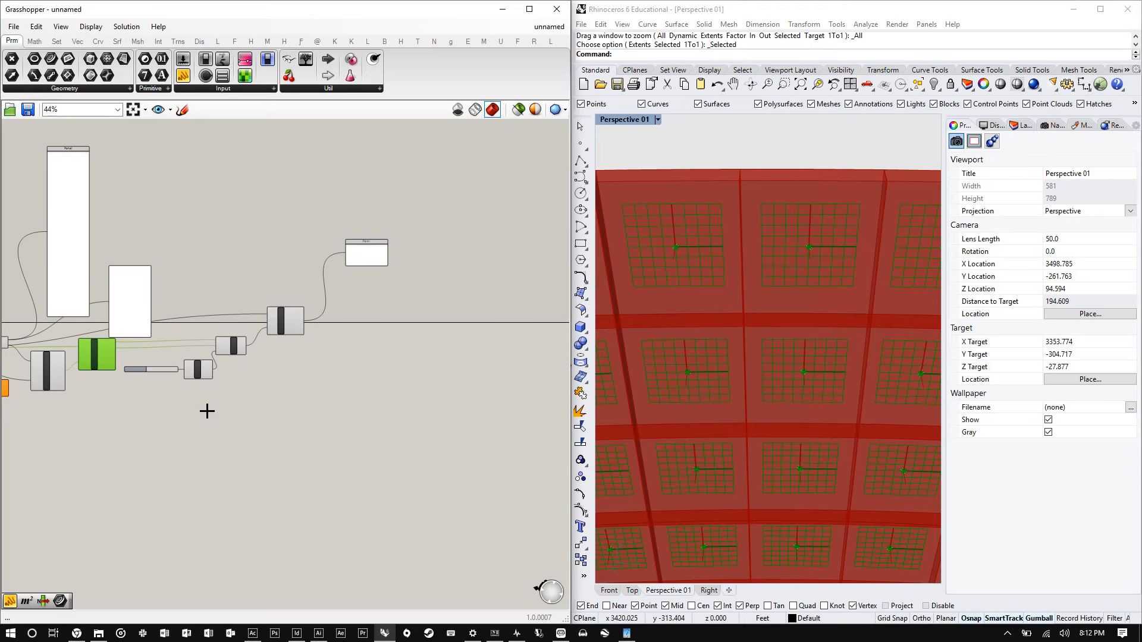
pyautogui.scroll(3, 219, 357)
pyautogui.scroll(1, 322, 306)
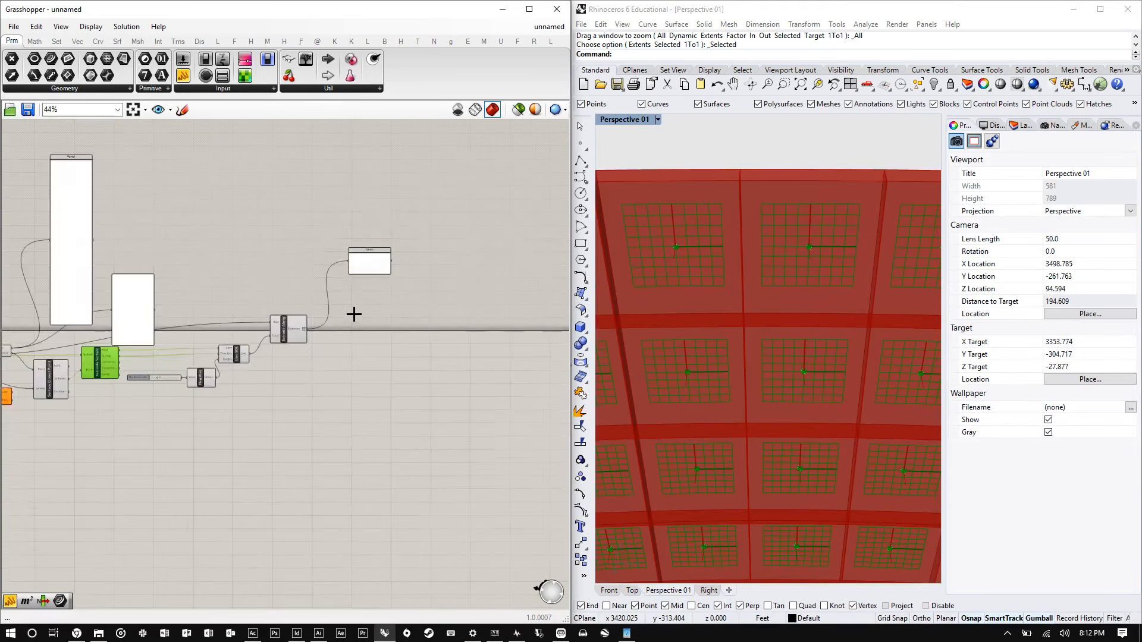
pyautogui.doubleClick(352, 307)
pyautogui.write('scale')
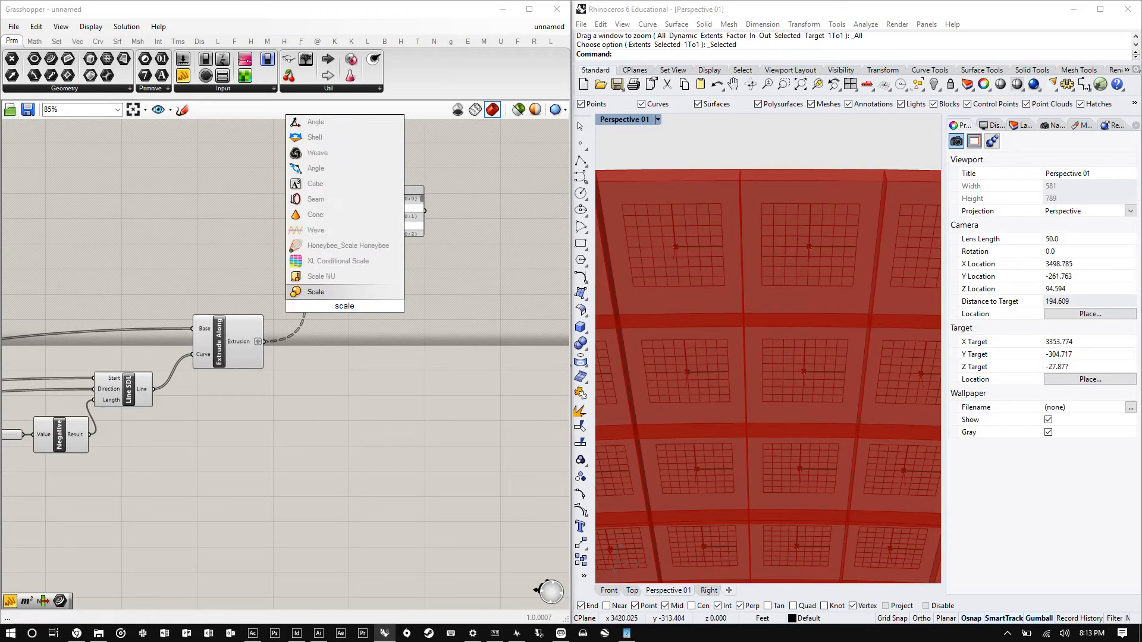
pyautogui.press('Return')
pyautogui.moveTo(351, 307); pyautogui.dragTo(257, 215)
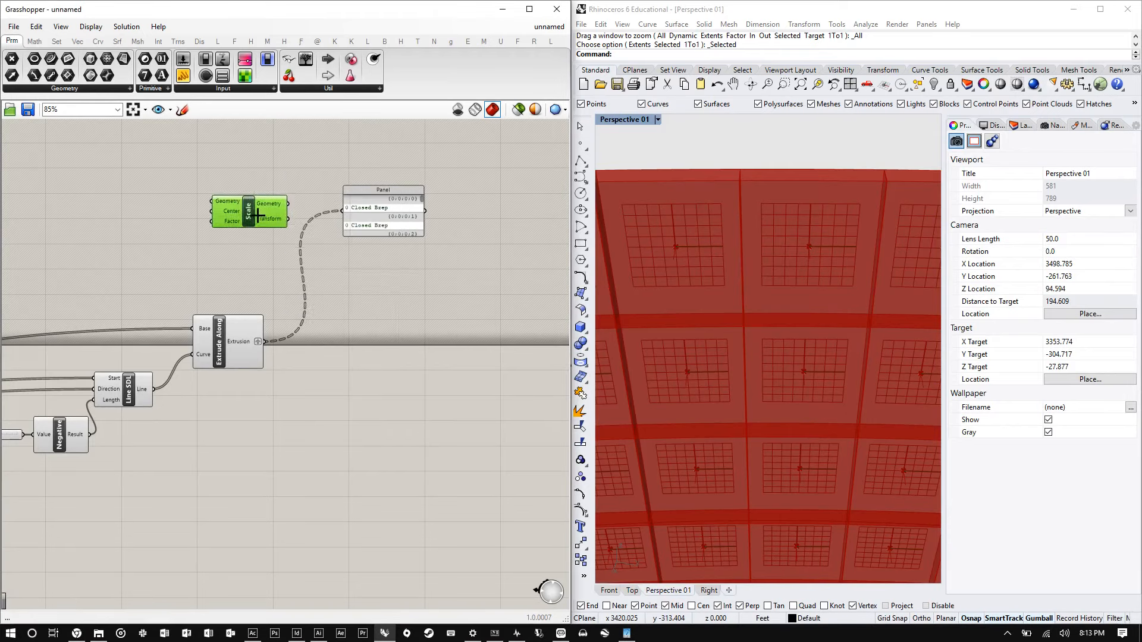
# - Add a Scale NU component and place it below the Scale component
pyautogui.scroll(2, 229, 220)
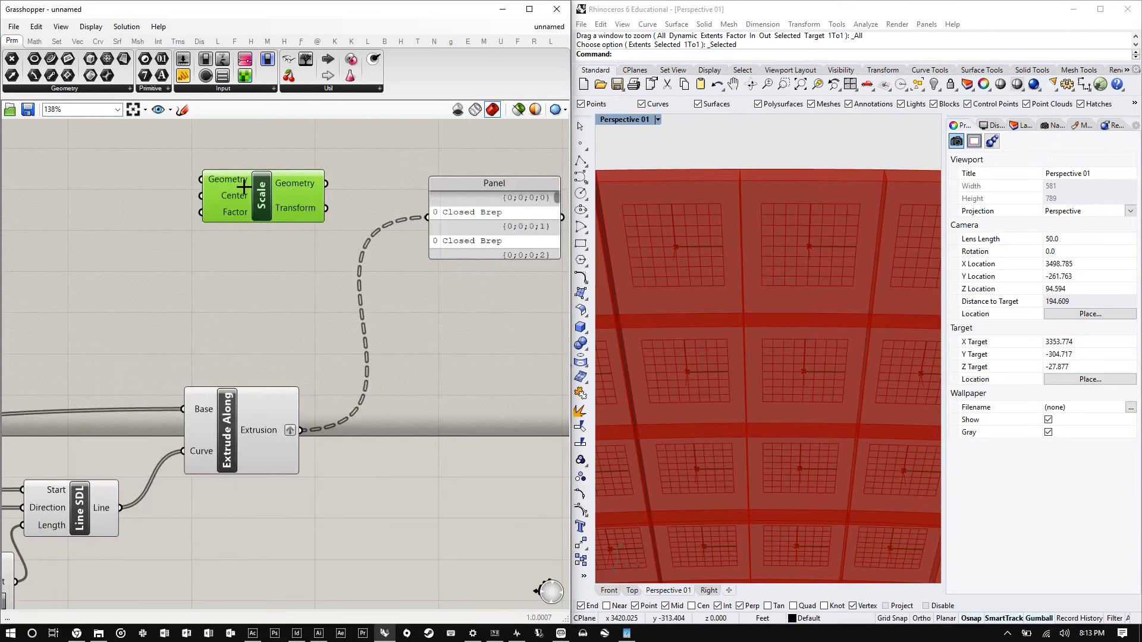
pyautogui.click(260, 321)
pyautogui.doubleClick(260, 321)
pyautogui.write('s')
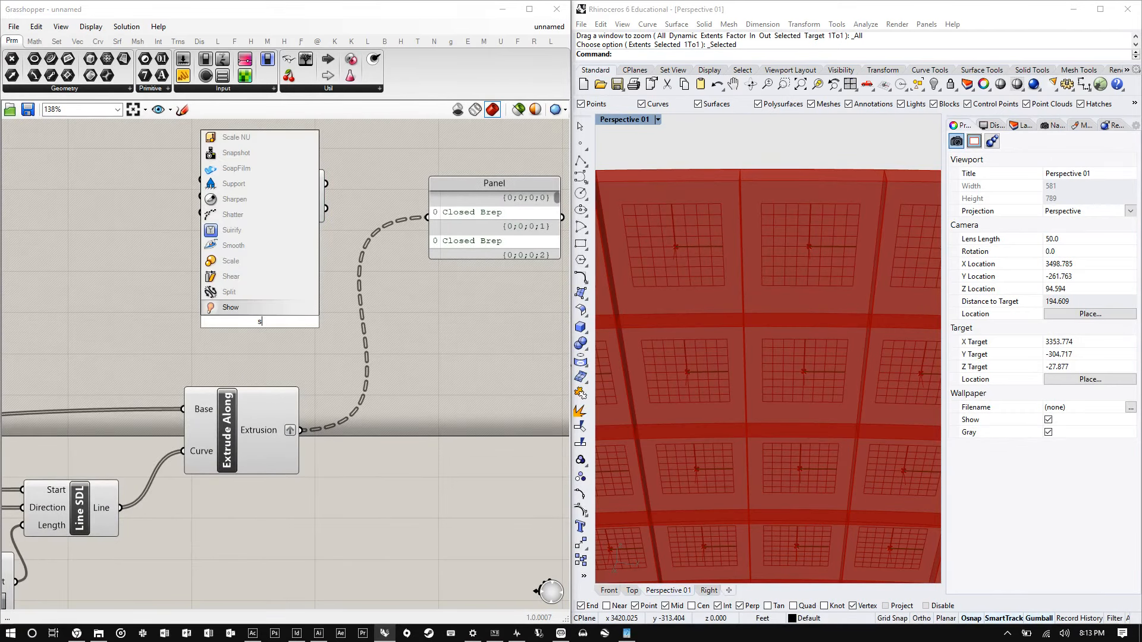
pyautogui.write('cale')
pyautogui.press('Up')
pyautogui.press('Return')
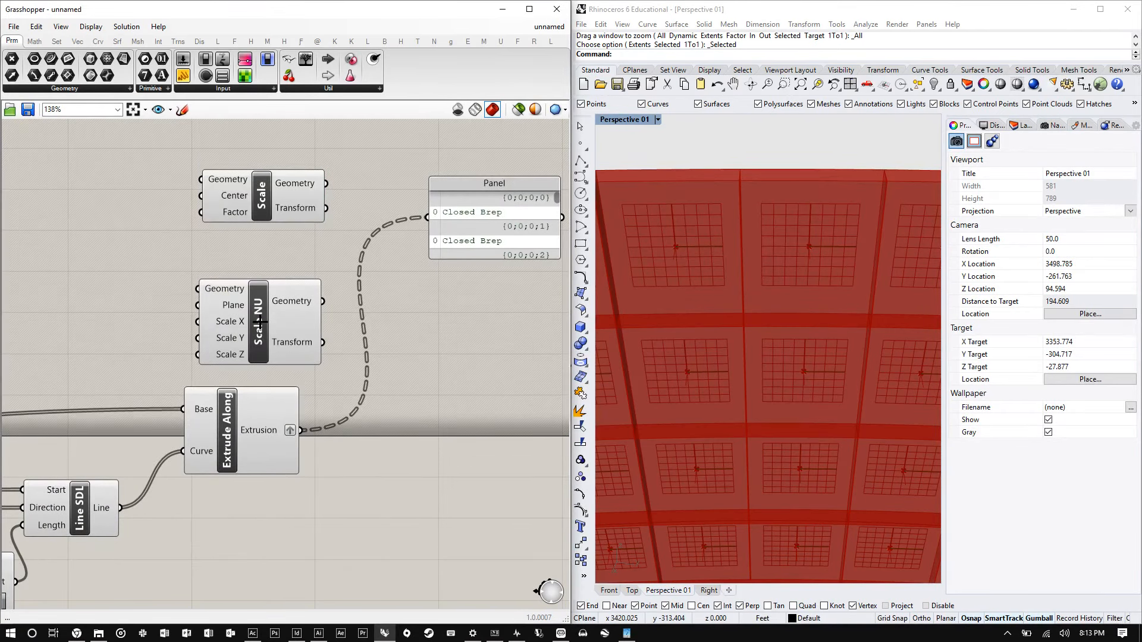
pyautogui.moveTo(211, 312); pyautogui.dragTo(223, 272)
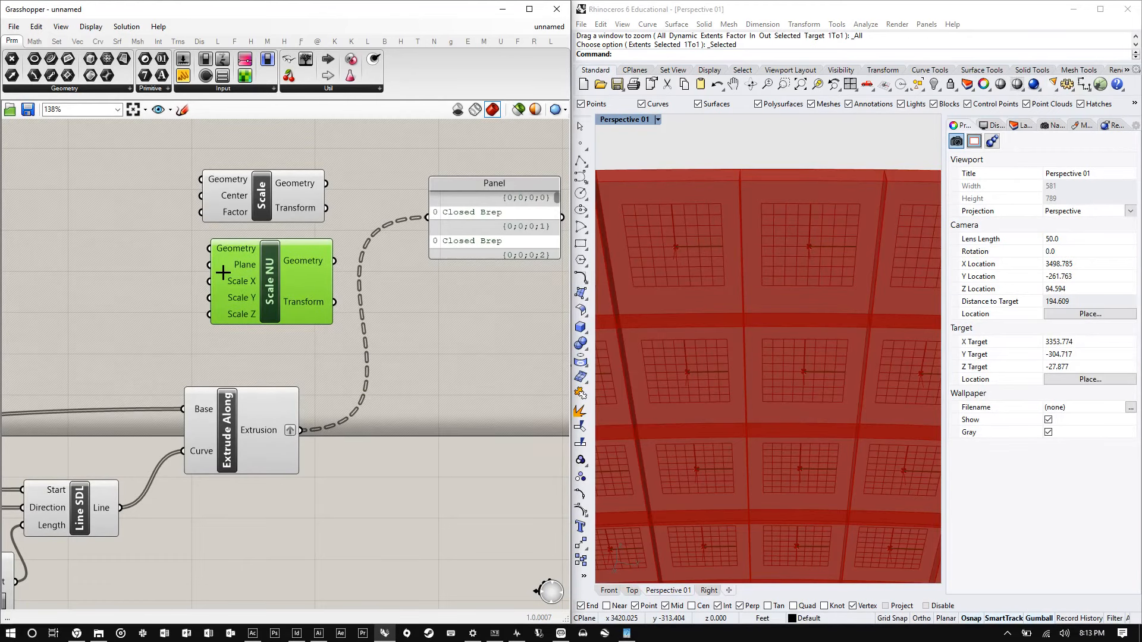
# - Connect the Extrude Along Extrusion output to the Scale Geometry input
pyautogui.scroll(4, 223, 273)
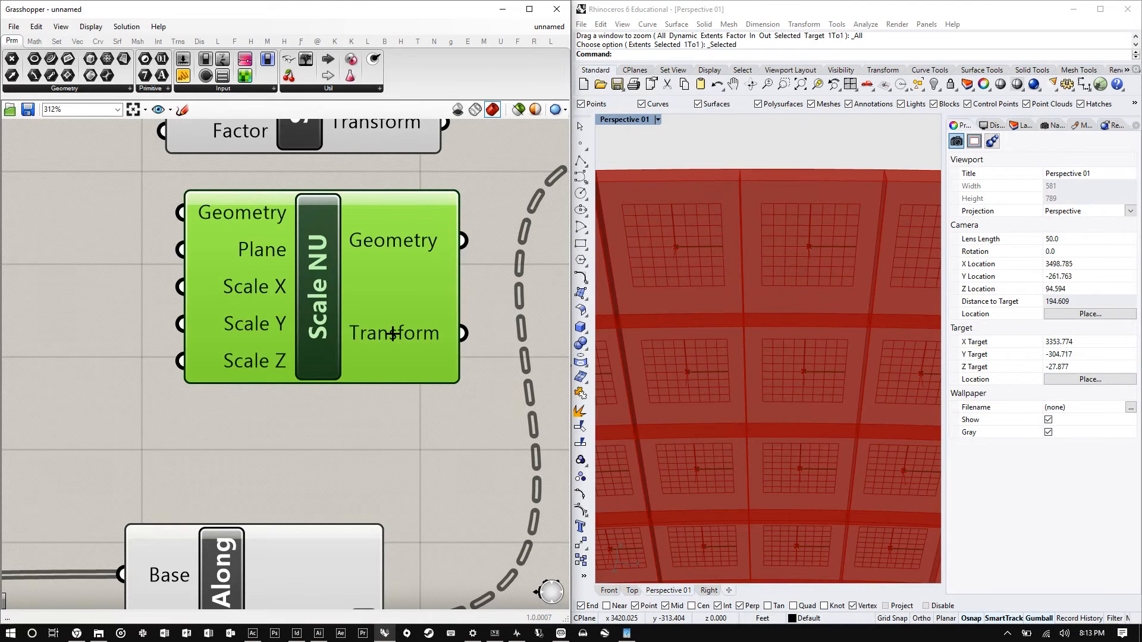
pyautogui.scroll(-4, 369, 328)
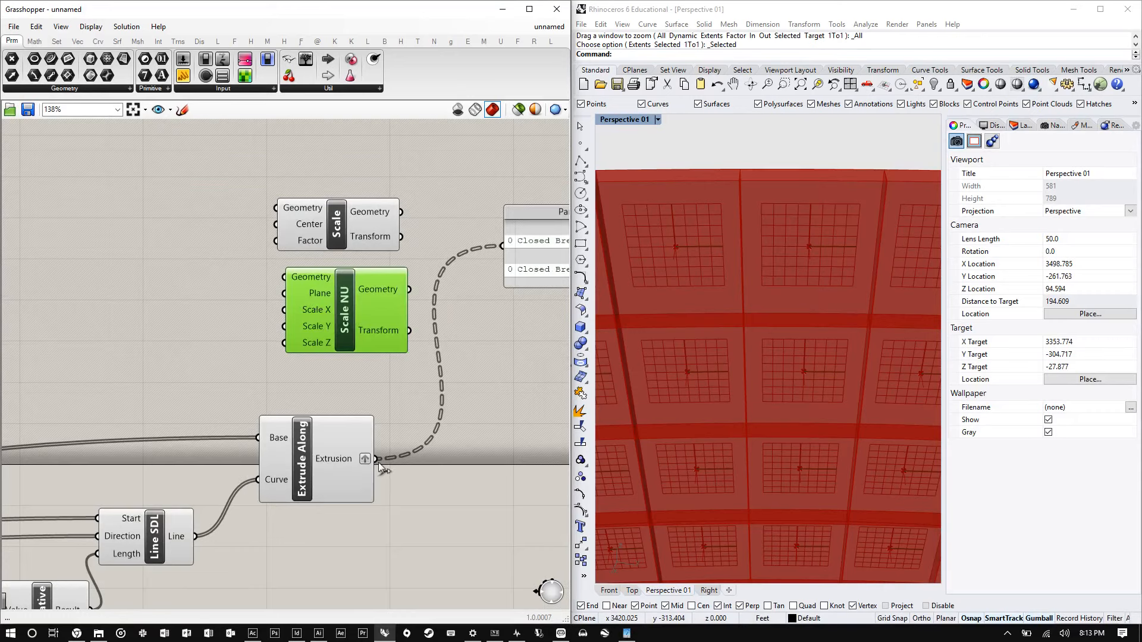
pyautogui.moveTo(379, 464); pyautogui.dragTo(274, 208)
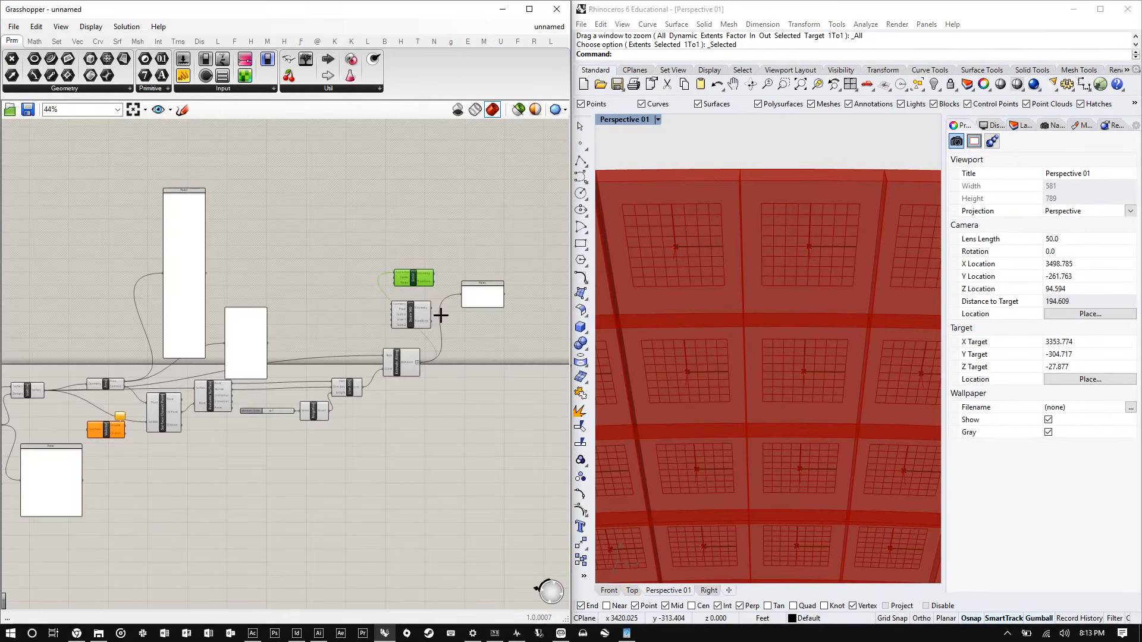
# - Set the Divide Domain² V Count slider to 20
pyautogui.scroll(-2, 441, 316)
pyautogui.scroll(1, 207, 385)
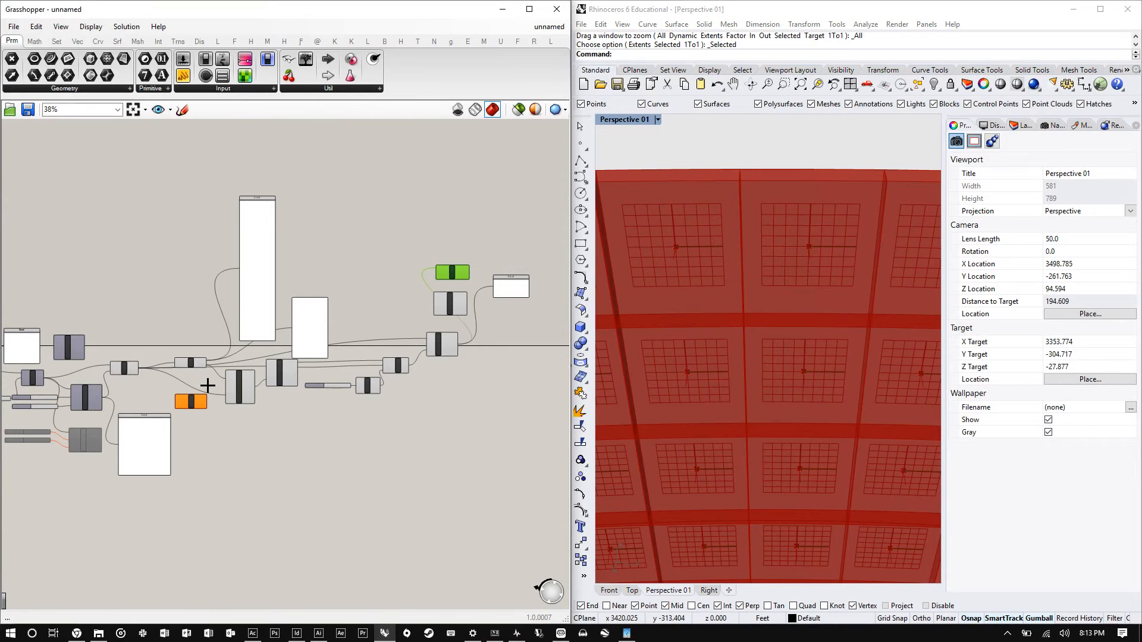
pyautogui.scroll(4, 208, 386)
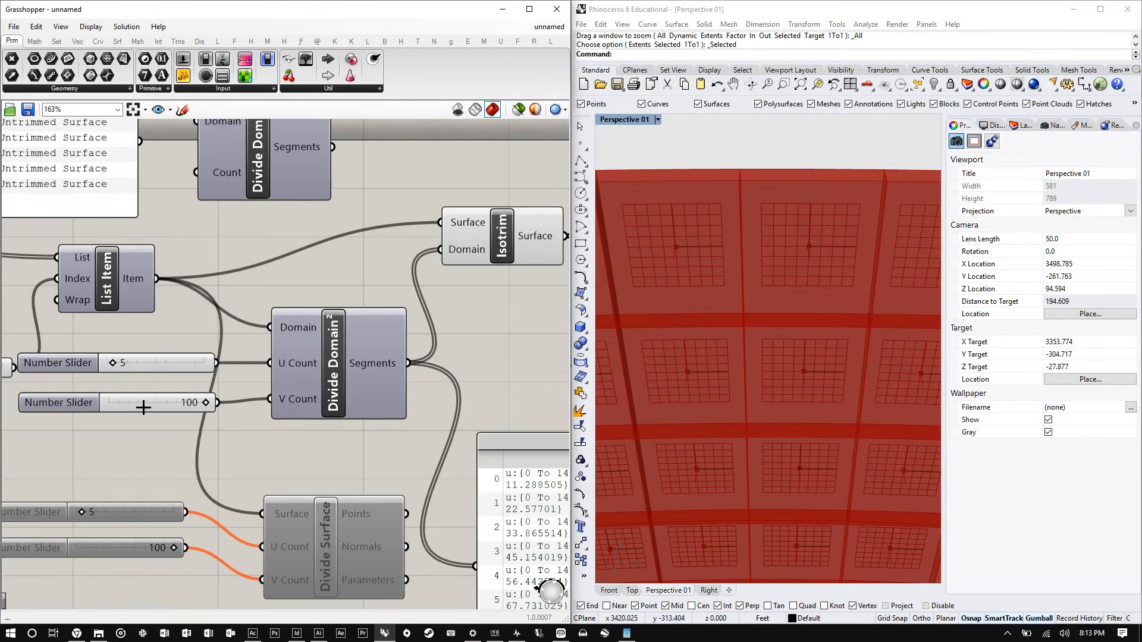
pyautogui.scroll(1, 143, 408)
pyautogui.doubleClick(144, 407)
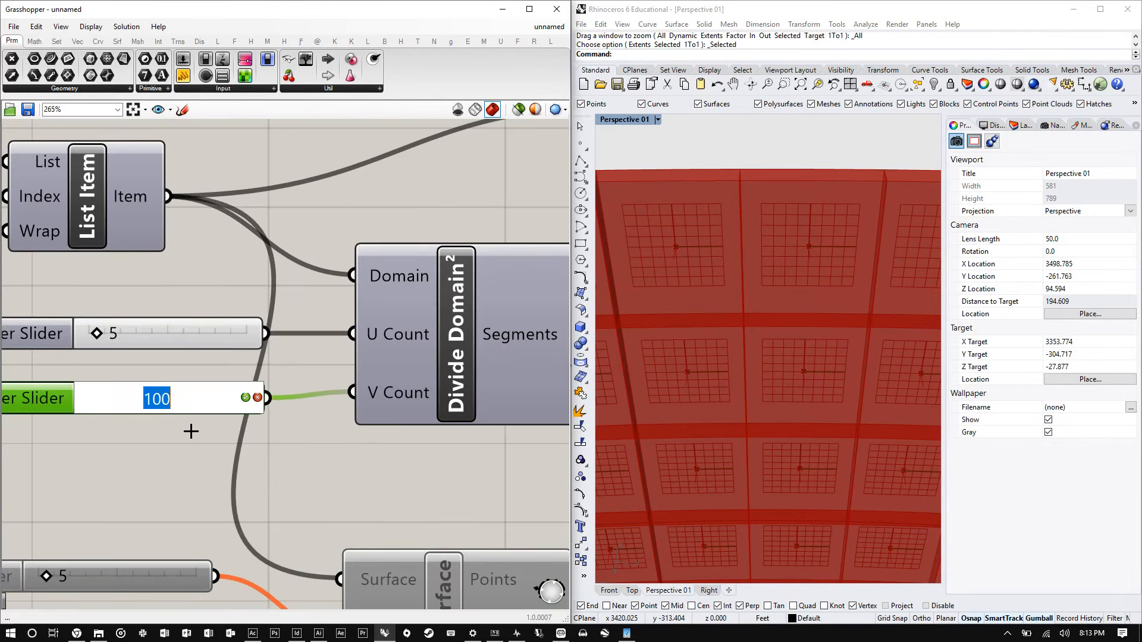
pyautogui.write('20')
pyautogui.press('Return')
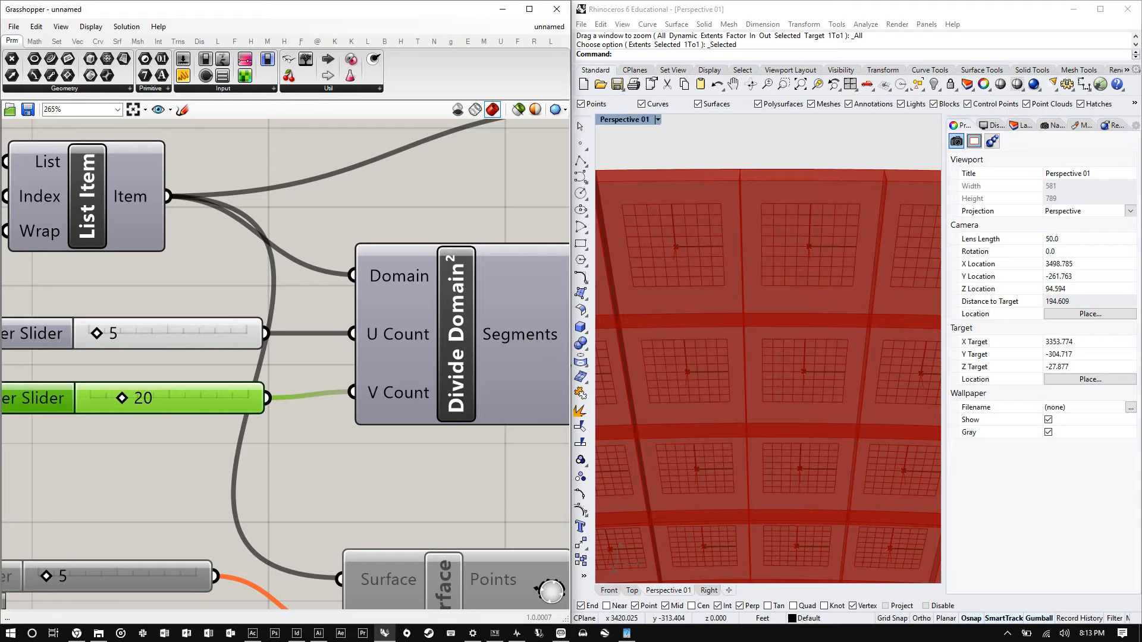
# - Connect the Evaluate Surface Point output to the Scale Center input
pyautogui.click(785, 326)
pyautogui.scroll(-5, 776, 320)
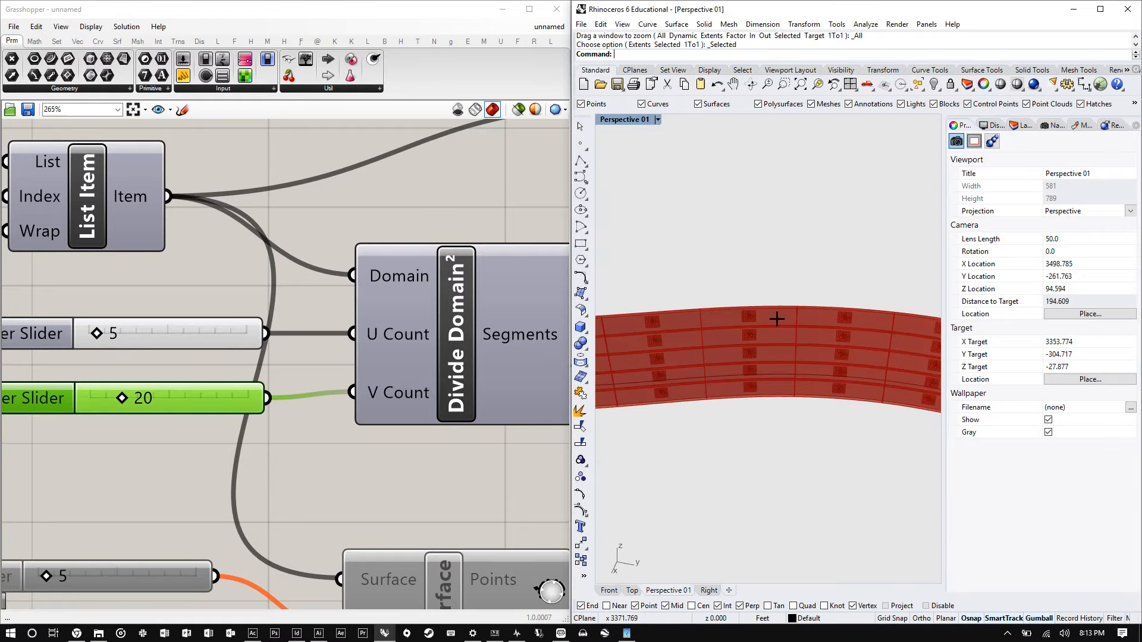
pyautogui.scroll(-3, 773, 315)
pyautogui.scroll(8, 768, 310)
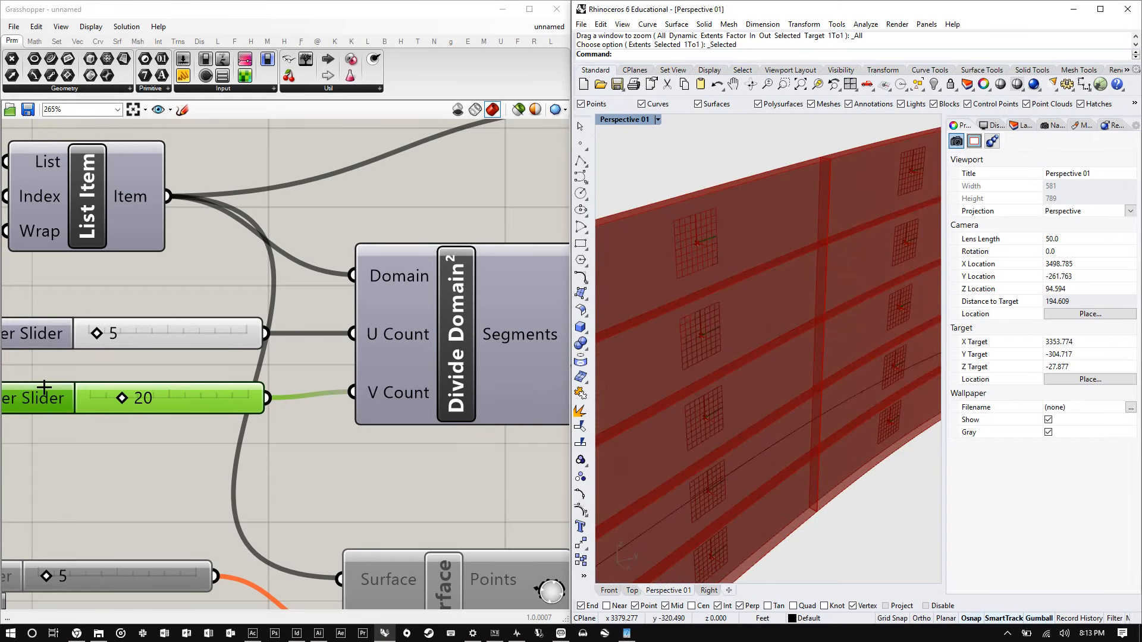
pyautogui.scroll(-6, 44, 388)
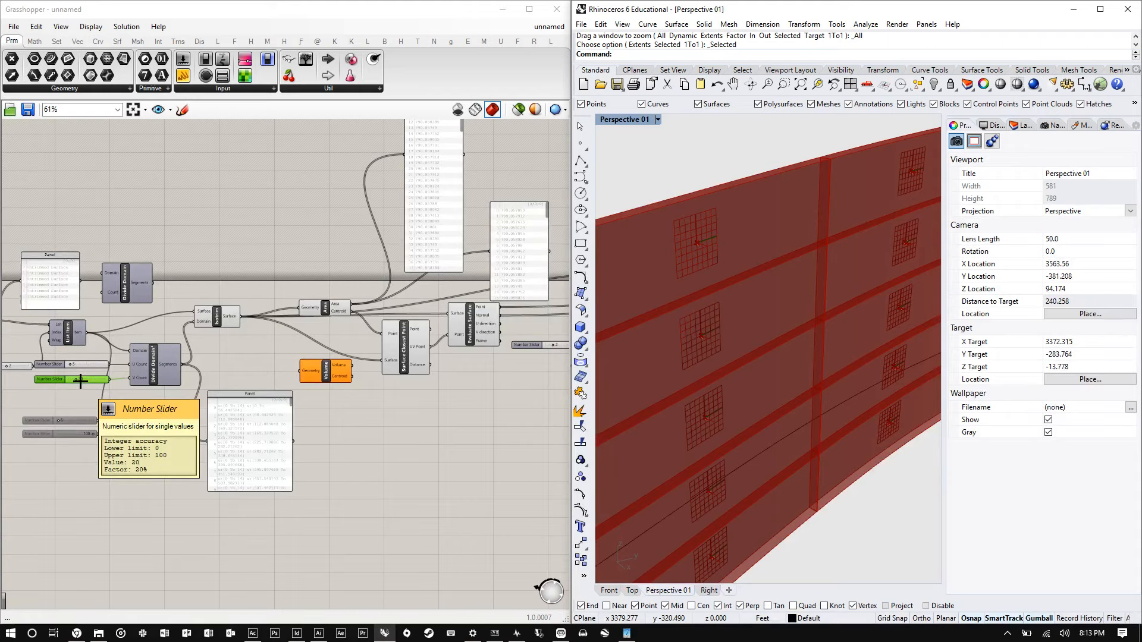
pyautogui.scroll(-1, 133, 324)
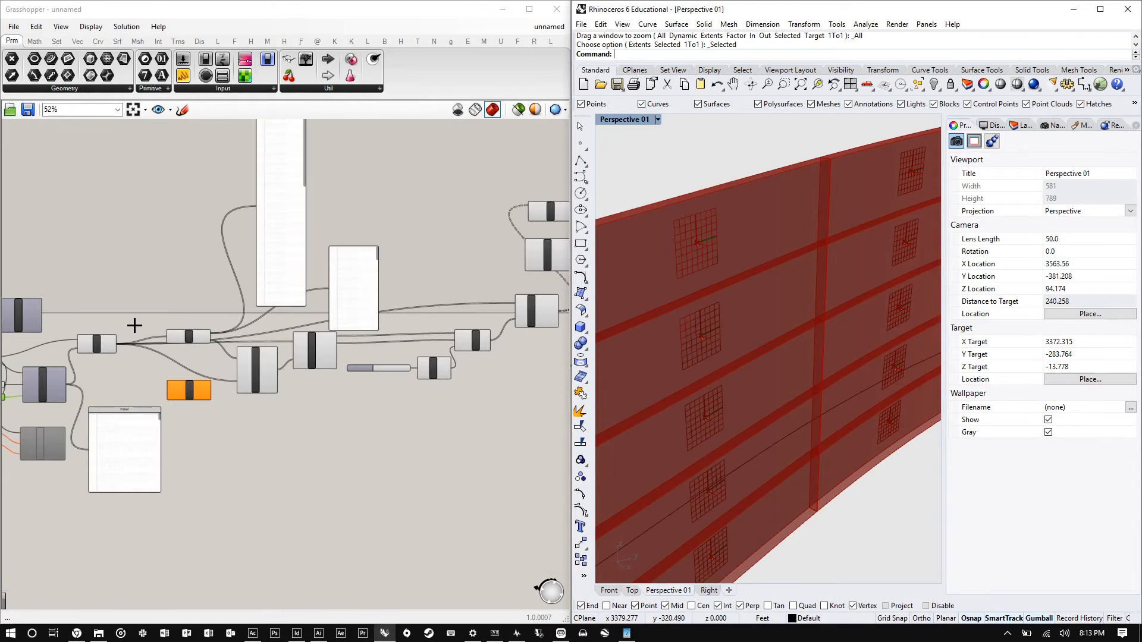
pyautogui.scroll(5, 347, 276)
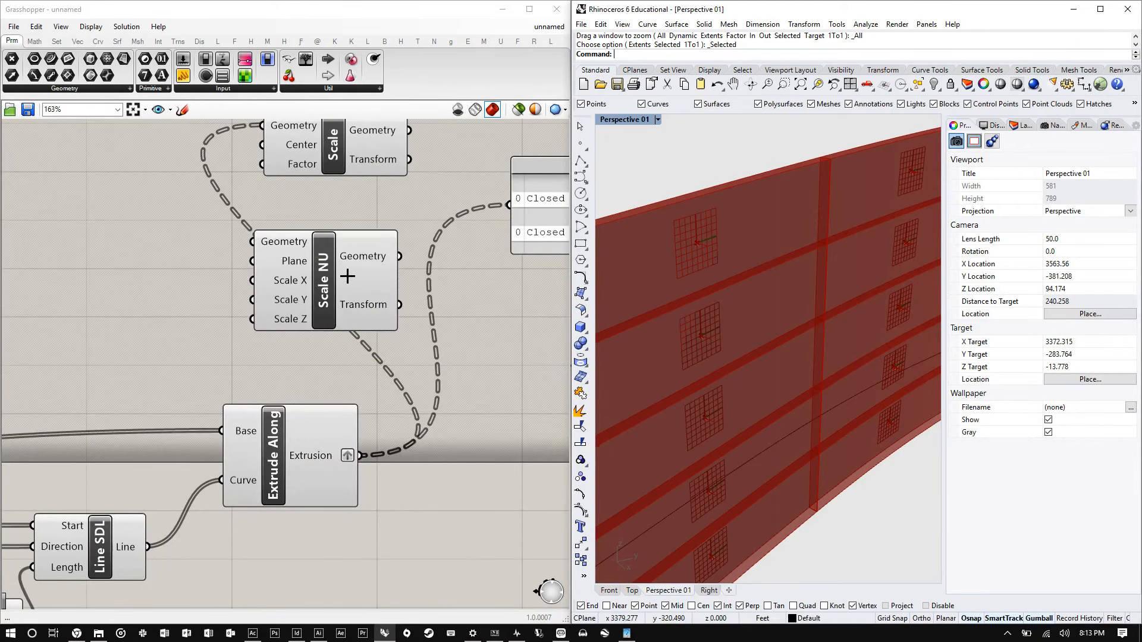
pyautogui.scroll(-4, 347, 276)
pyautogui.scroll(3, 195, 367)
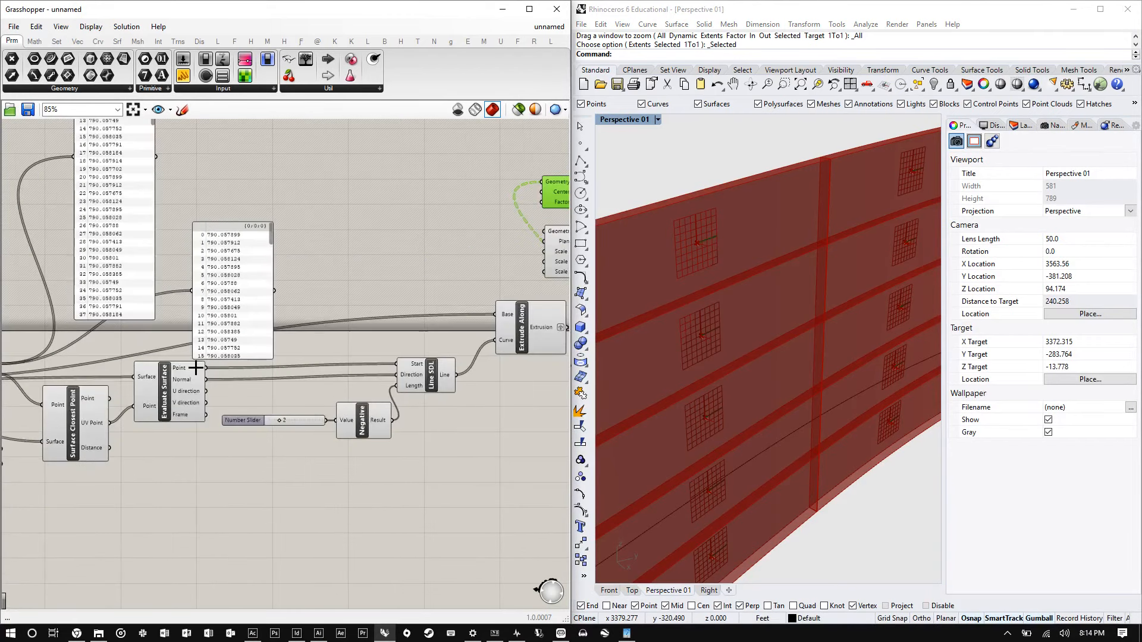
pyautogui.scroll(-2, 195, 368)
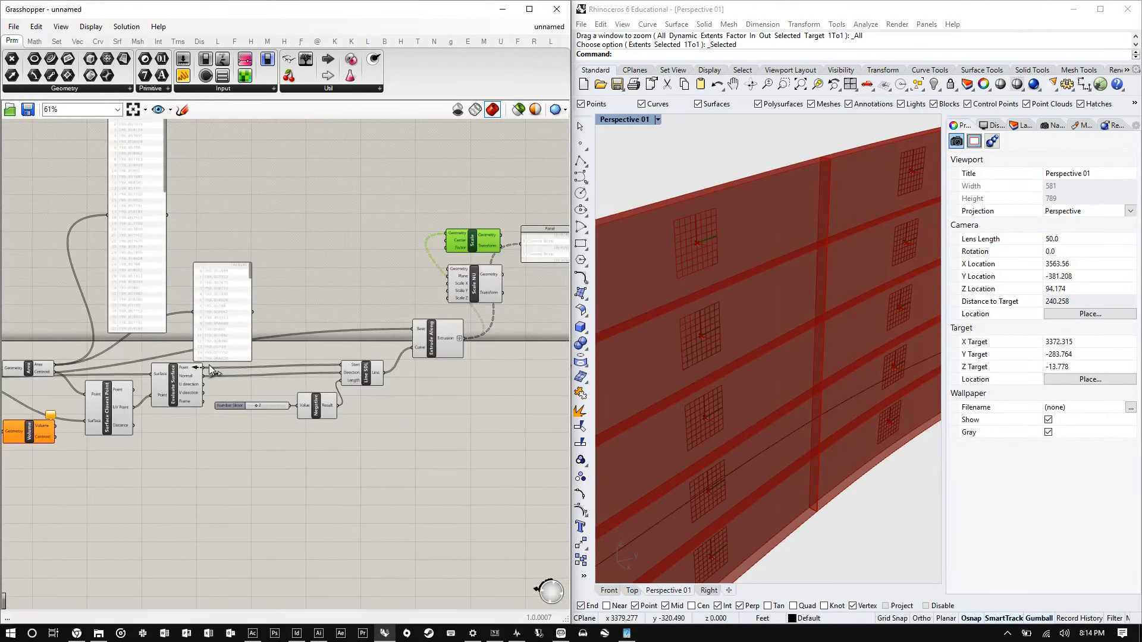
pyautogui.moveTo(212, 370); pyautogui.dragTo(452, 246)
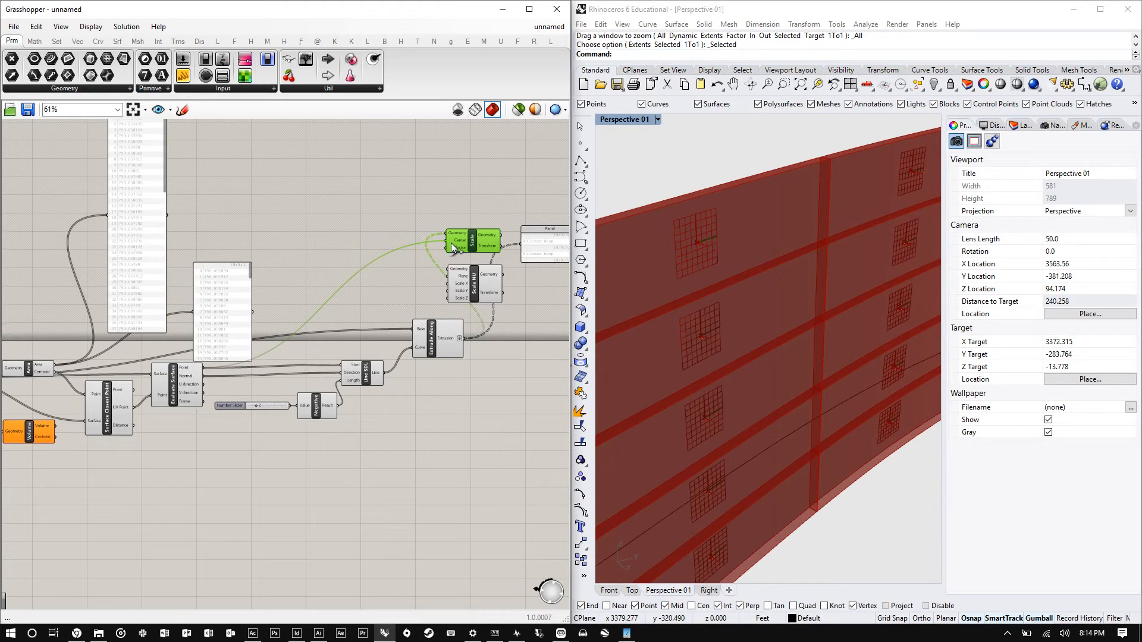
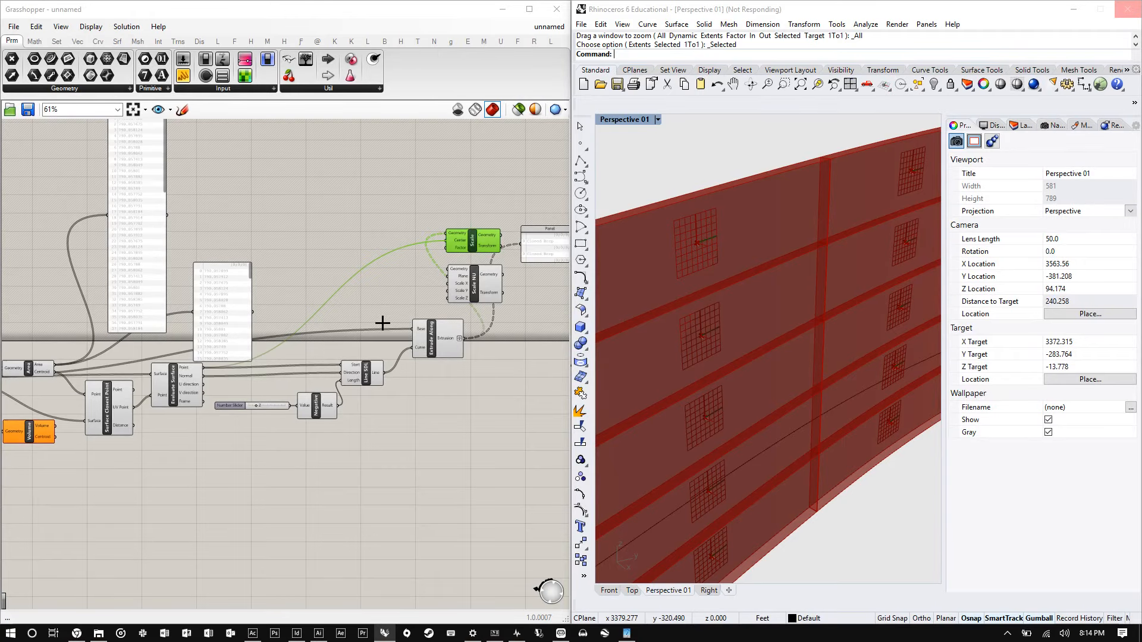
pyautogui.click(495, 633)
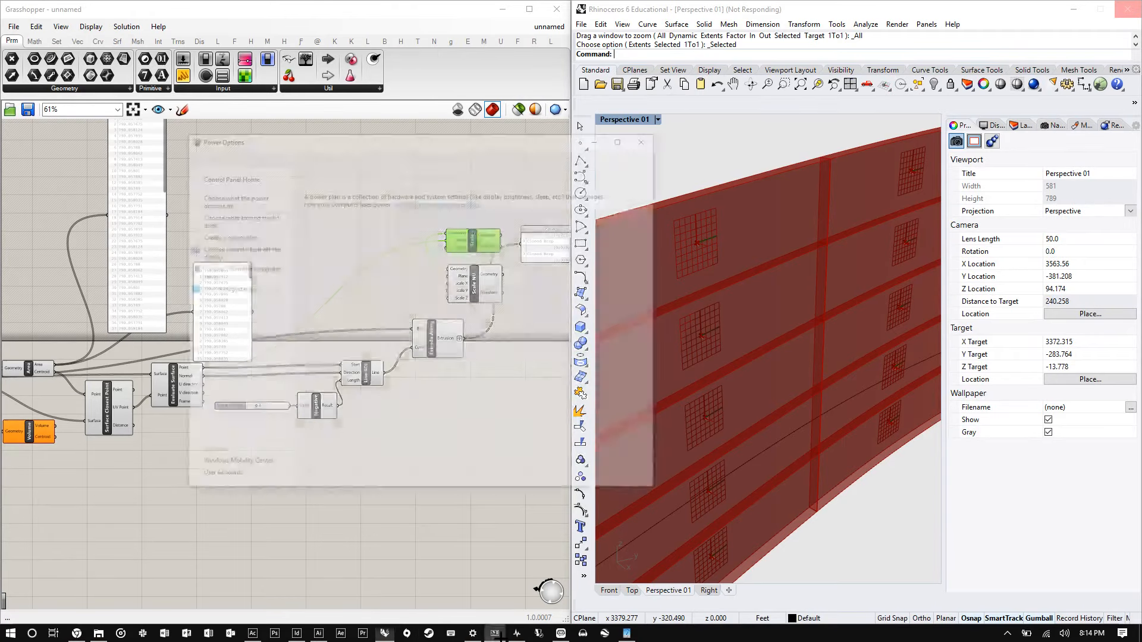
pyautogui.click(517, 634)
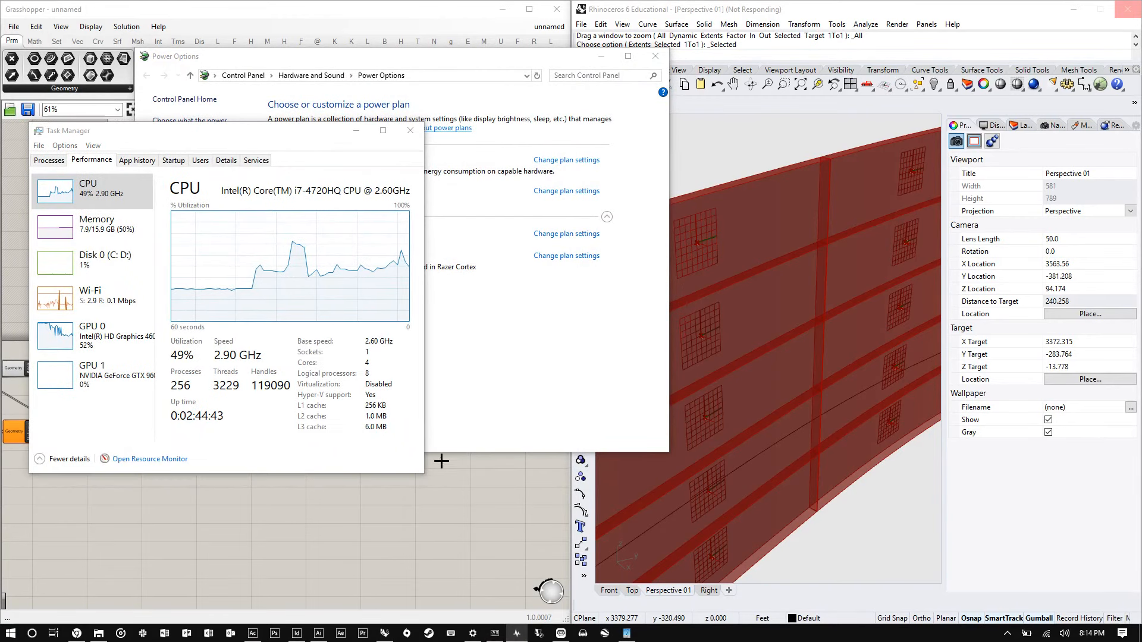
pyautogui.click(338, 13)
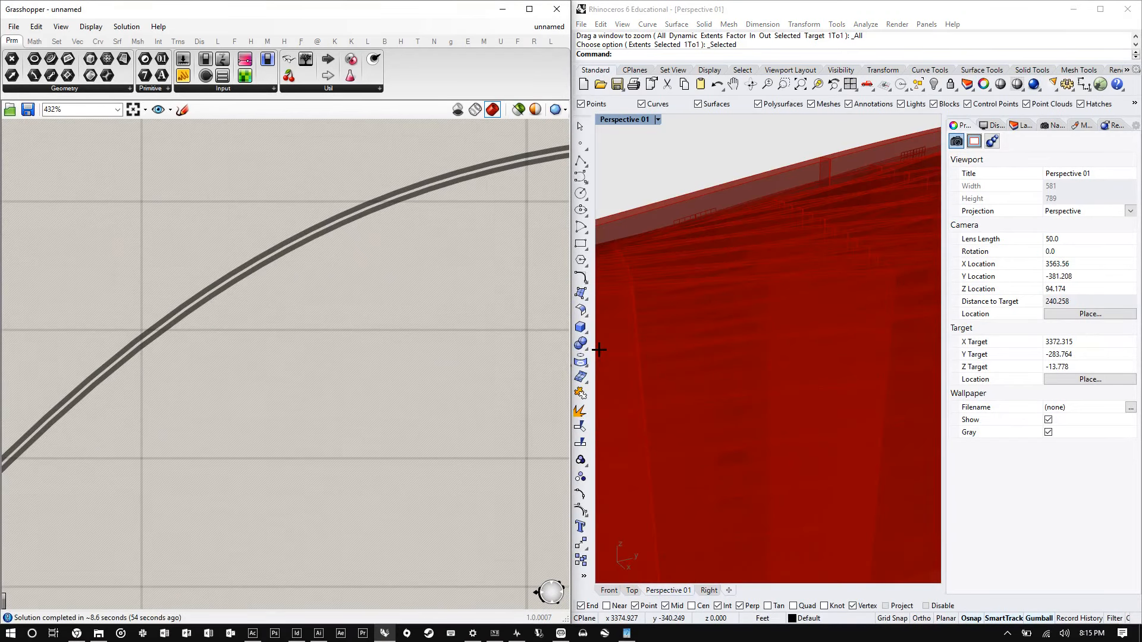
# - Add a new Panel and wire the evaluated surface point coordinates into it
pyautogui.scroll(-5, 716, 270)
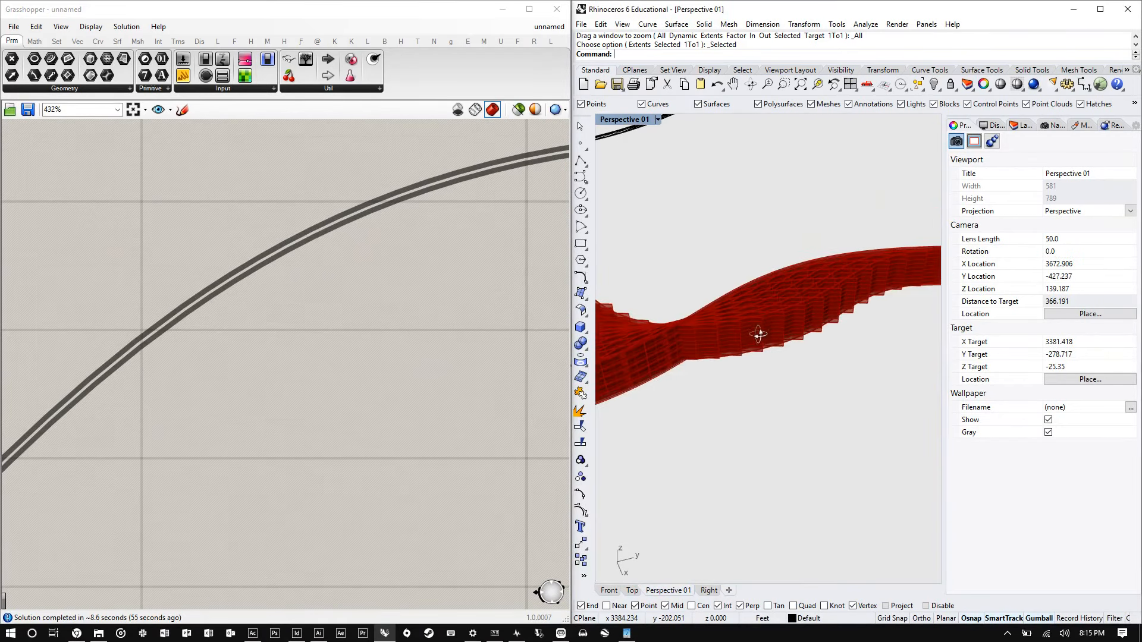
pyautogui.moveTo(758, 334); pyautogui.dragTo(741, 377, button='right')
pyautogui.scroll(-9, 729, 361)
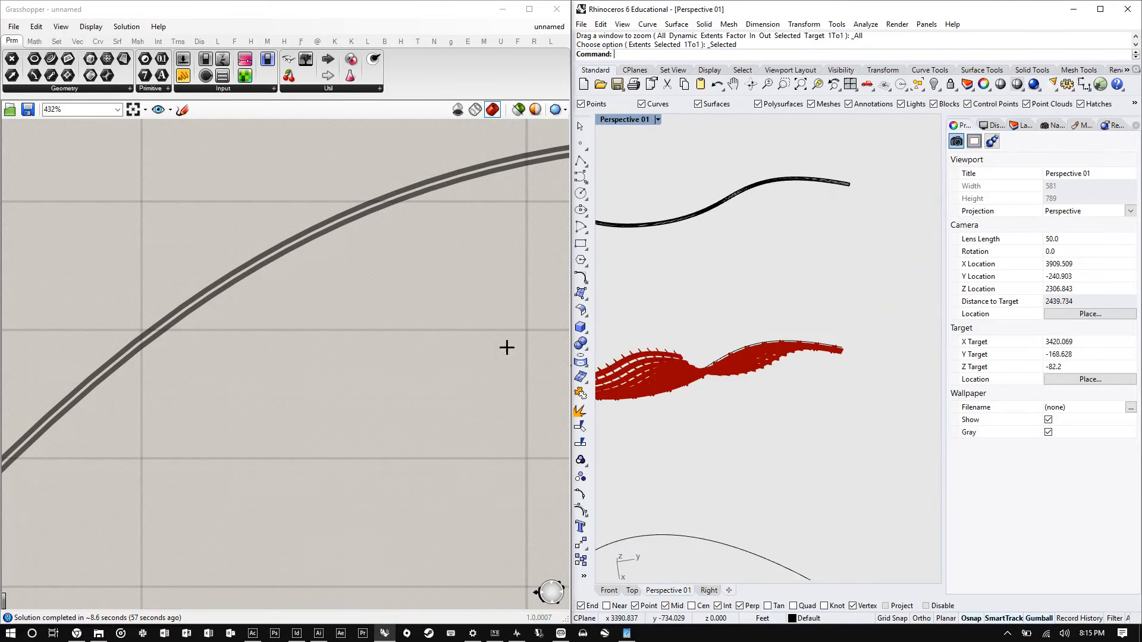
pyautogui.scroll(-8, 224, 310)
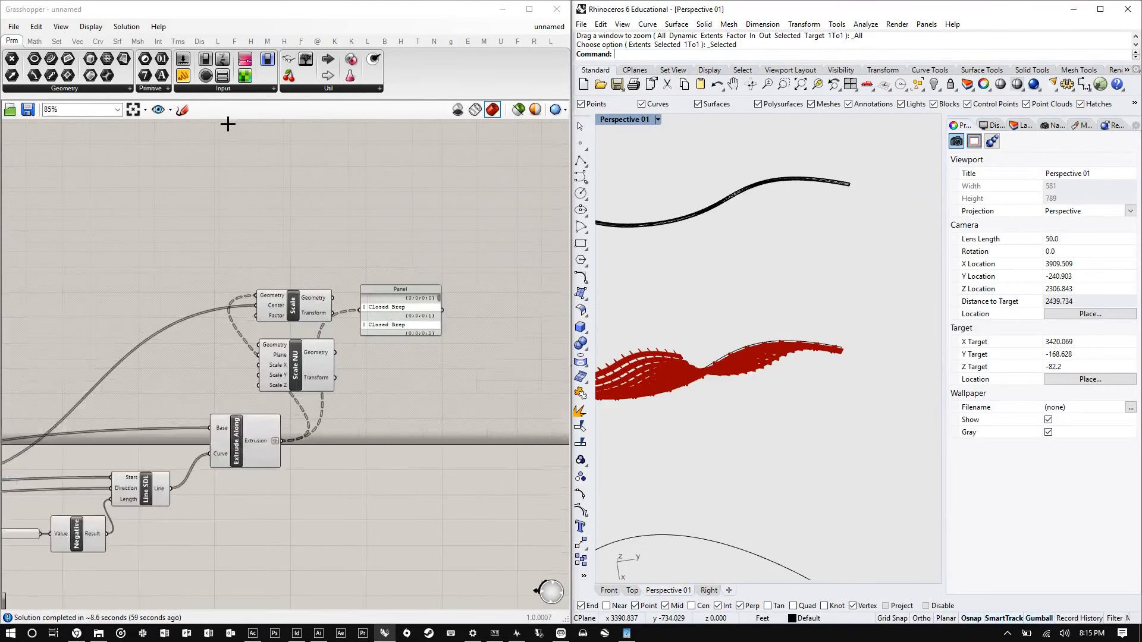
pyautogui.moveTo(184, 75); pyautogui.dragTo(269, 211)
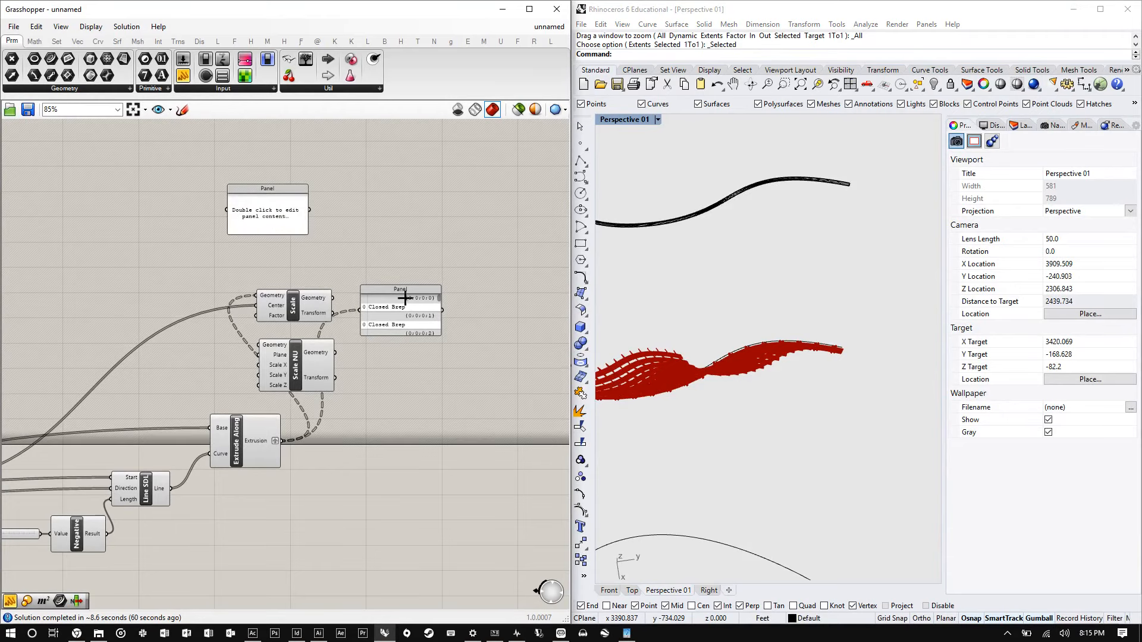
pyautogui.moveTo(405, 299); pyautogui.dragTo(431, 417)
pyautogui.scroll(-4, 484, 258)
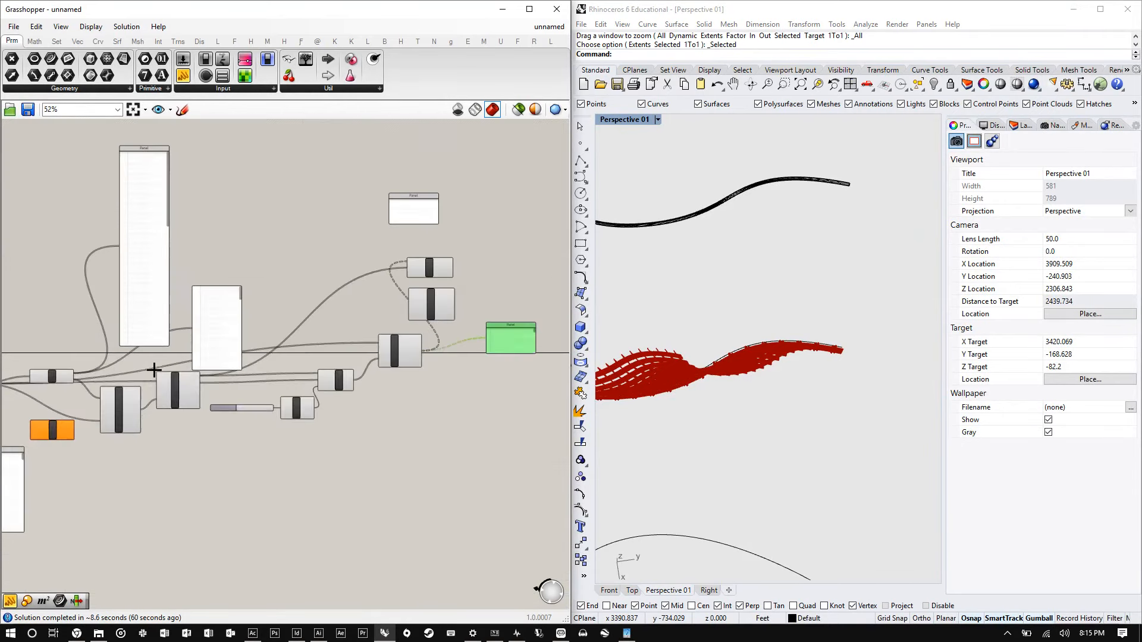
pyautogui.moveTo(154, 370); pyautogui.dragTo(273, 388, button='right')
pyautogui.scroll(3, 237, 381)
pyautogui.moveTo(275, 369); pyautogui.dragTo(204, 351)
pyautogui.scroll(-4, 187, 361)
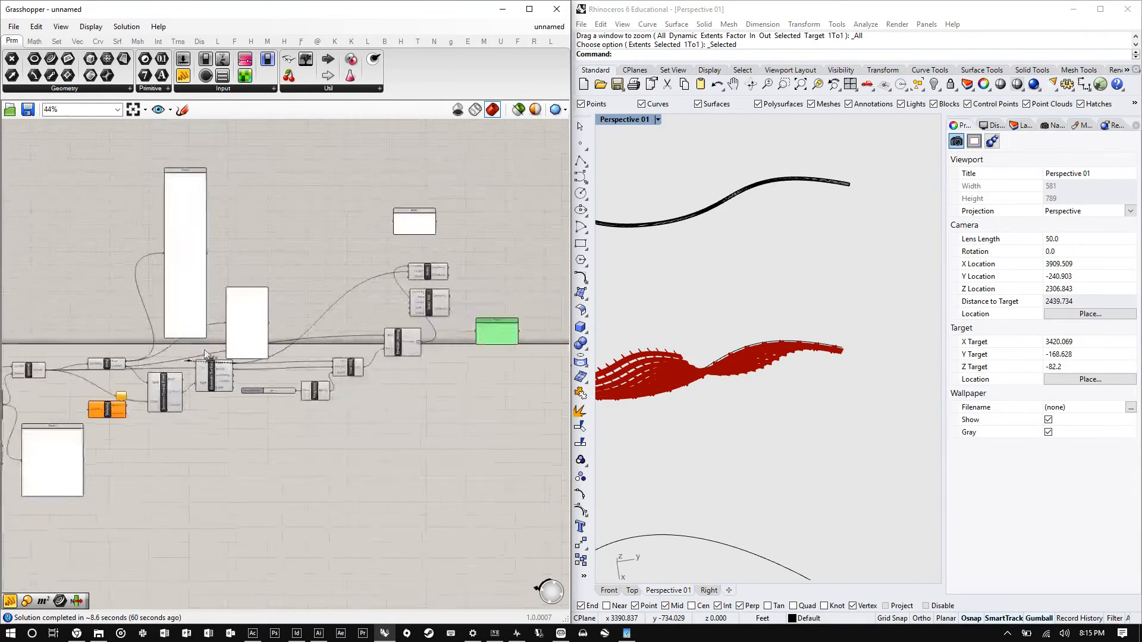
pyautogui.scroll(8, 437, 198)
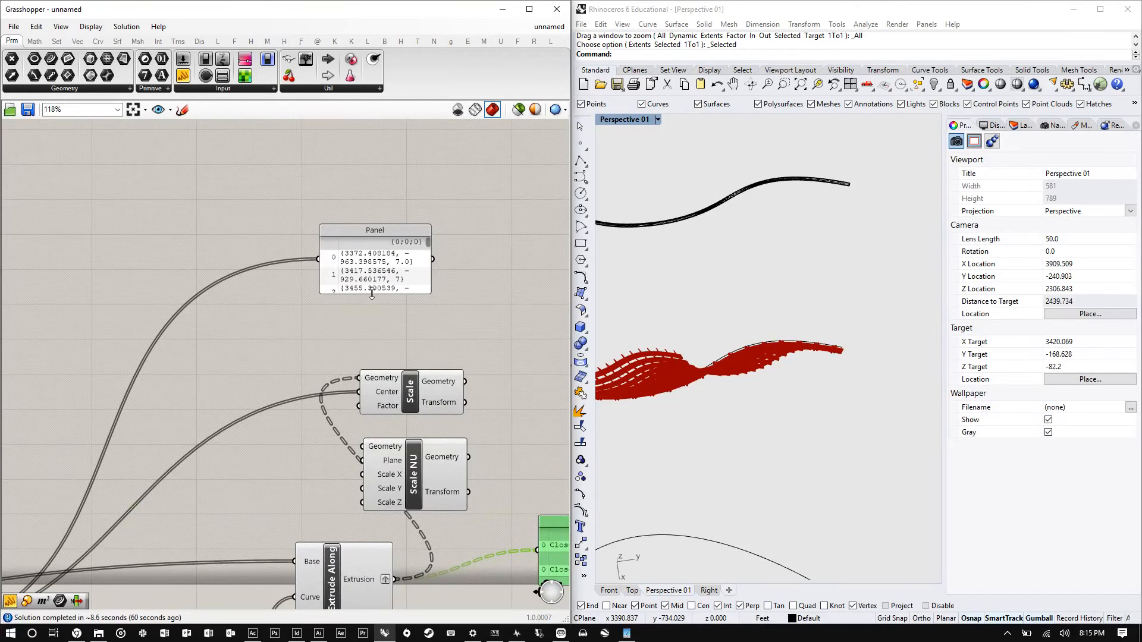
# - Enlarge the point Panel vertically and place it beside the Closed Brep panel
pyautogui.moveTo(372, 295); pyautogui.dragTo(372, 568)
pyautogui.scroll(-3, 194, 387)
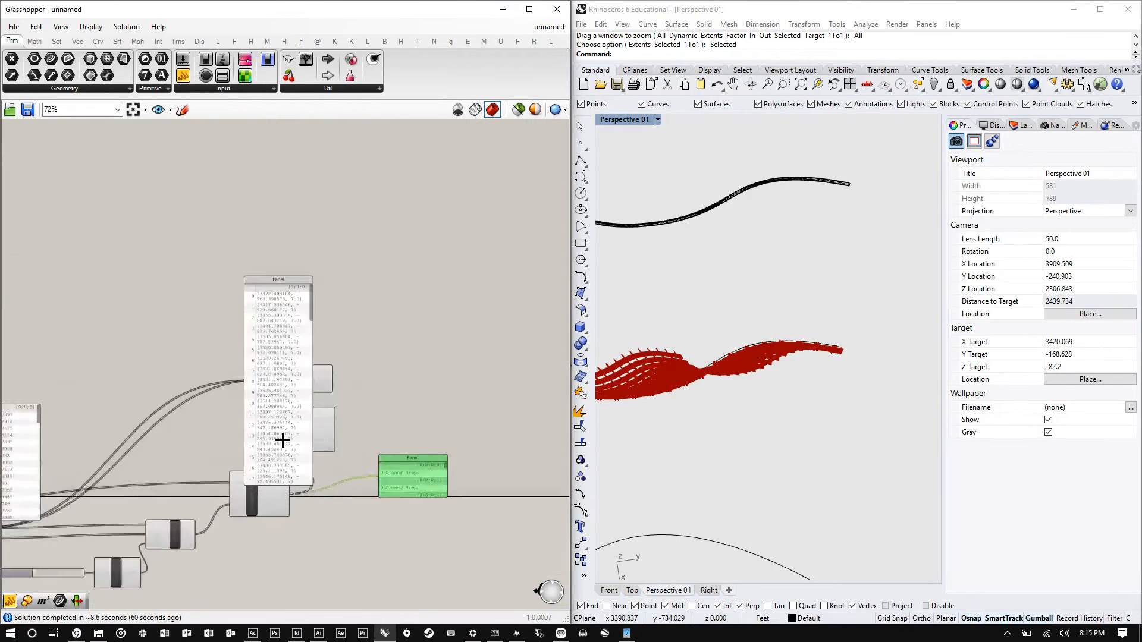
pyautogui.scroll(1, 283, 441)
pyautogui.moveTo(298, 473); pyautogui.dragTo(557, 605)
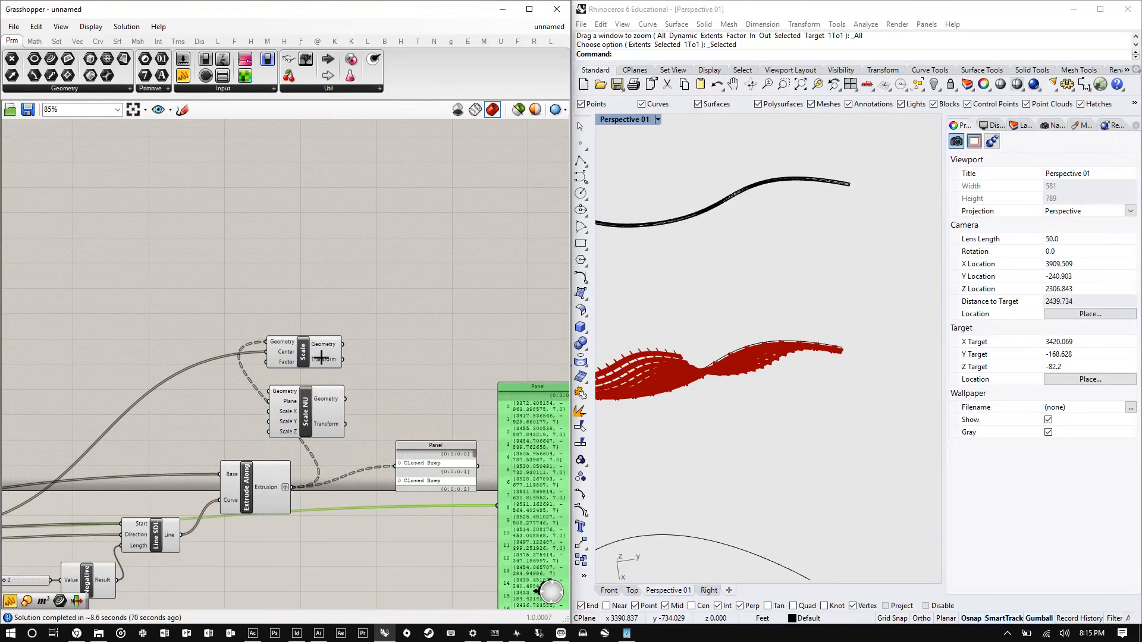
pyautogui.scroll(-6, 321, 357)
pyautogui.scroll(8, 416, 412)
pyautogui.moveTo(232, 378); pyautogui.dragTo(288, 591)
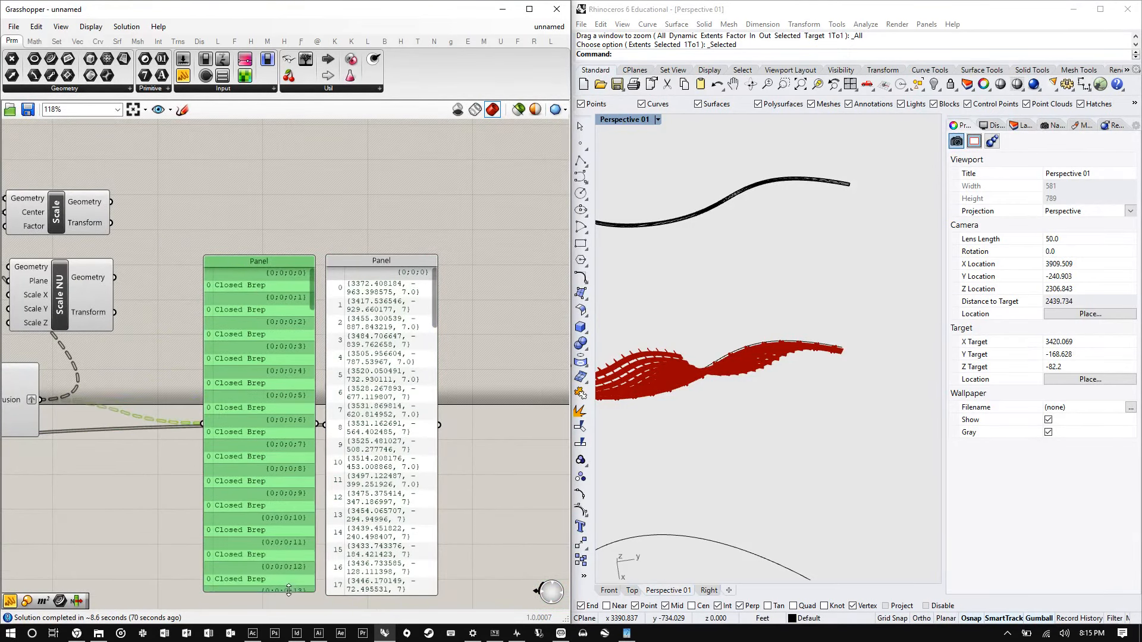
# - Examine the point coordinate list in the panel, scrolling through its entries
pyautogui.scroll(-7, 342, 351)
pyautogui.scroll(9, 330, 389)
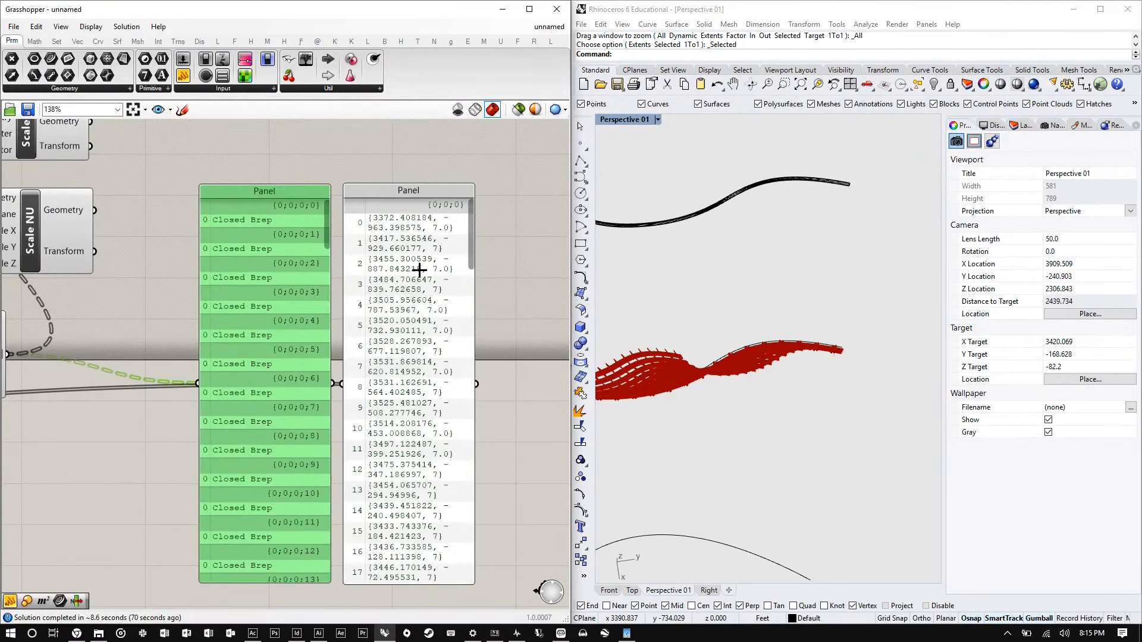
pyautogui.scroll(-3, 422, 280)
pyautogui.scroll(5, 426, 293)
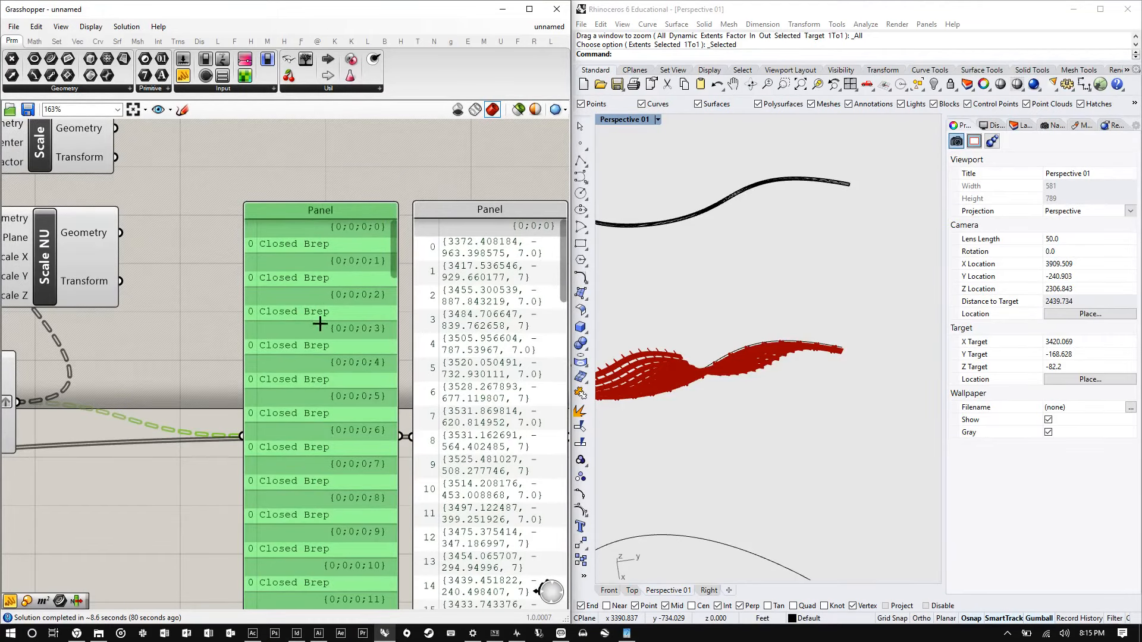
pyautogui.scroll(-3, 243, 229)
pyautogui.scroll(2, 502, 296)
pyautogui.moveTo(418, 229); pyautogui.dragTo(434, 556)
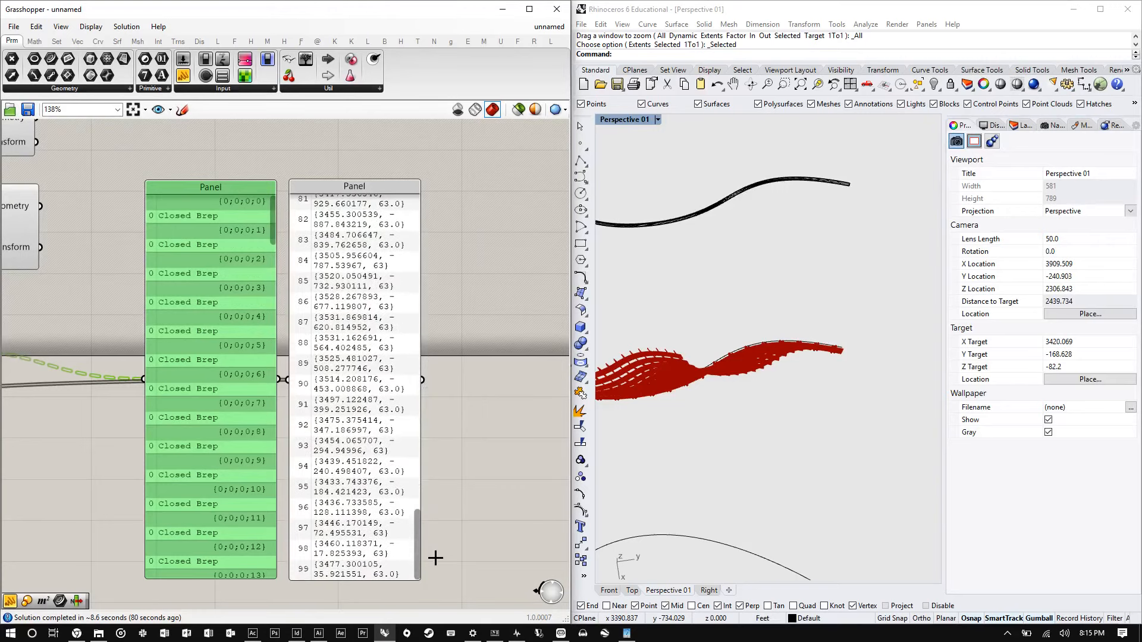
pyautogui.click(368, 389)
pyautogui.scroll(-1, 387, 375)
pyautogui.click(227, 241)
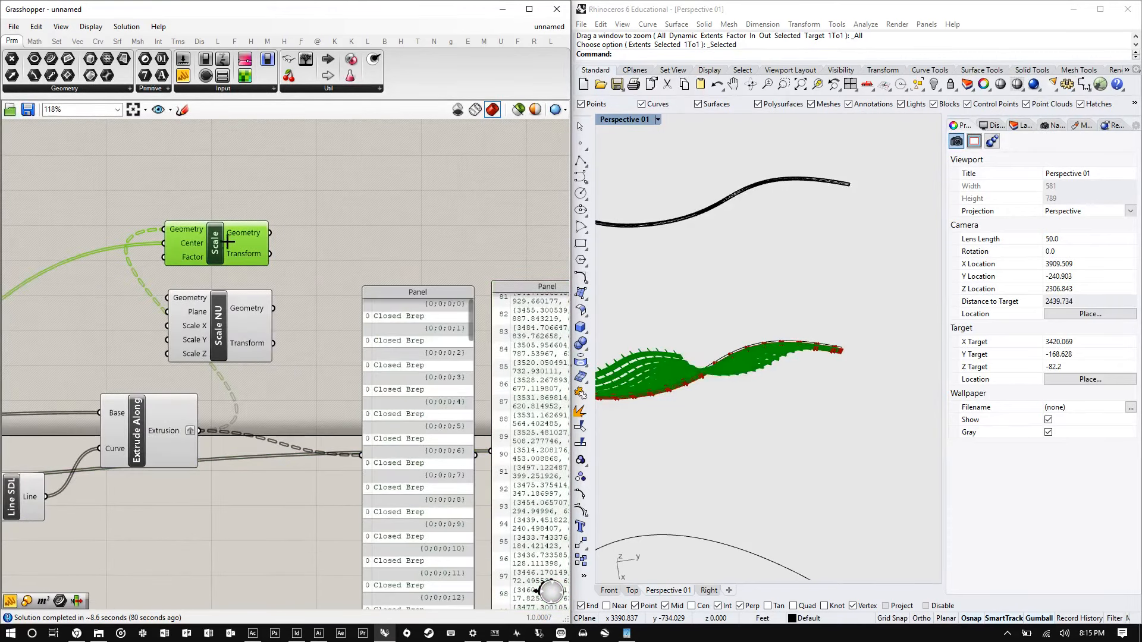
pyautogui.scroll(3, 420, 327)
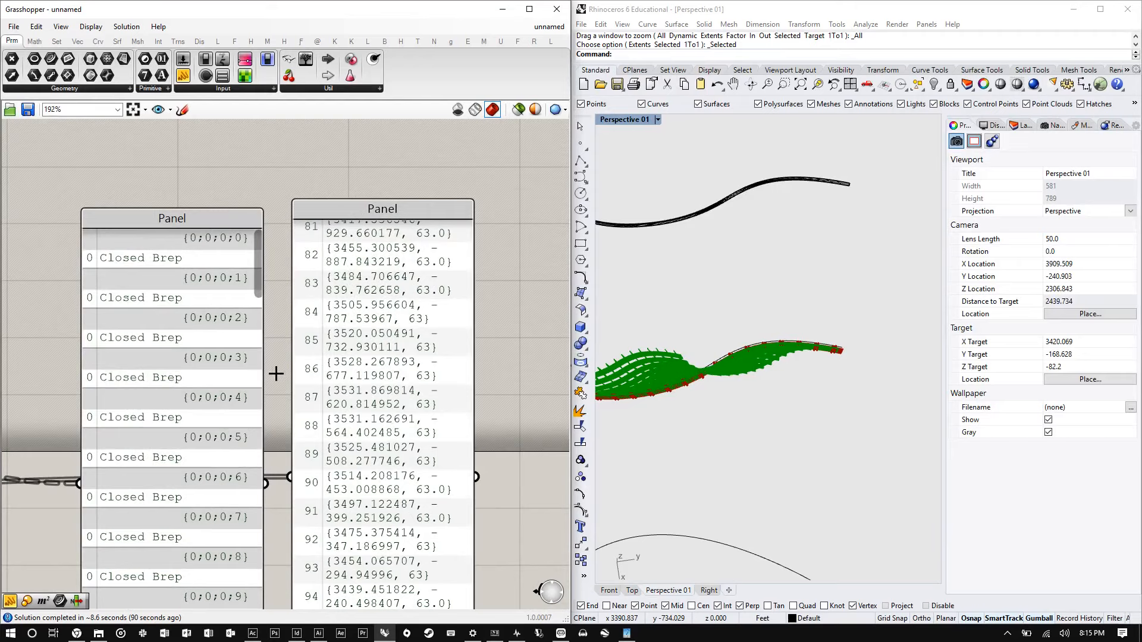
pyautogui.scroll(-3, 410, 274)
pyautogui.scroll(3, 446, 538)
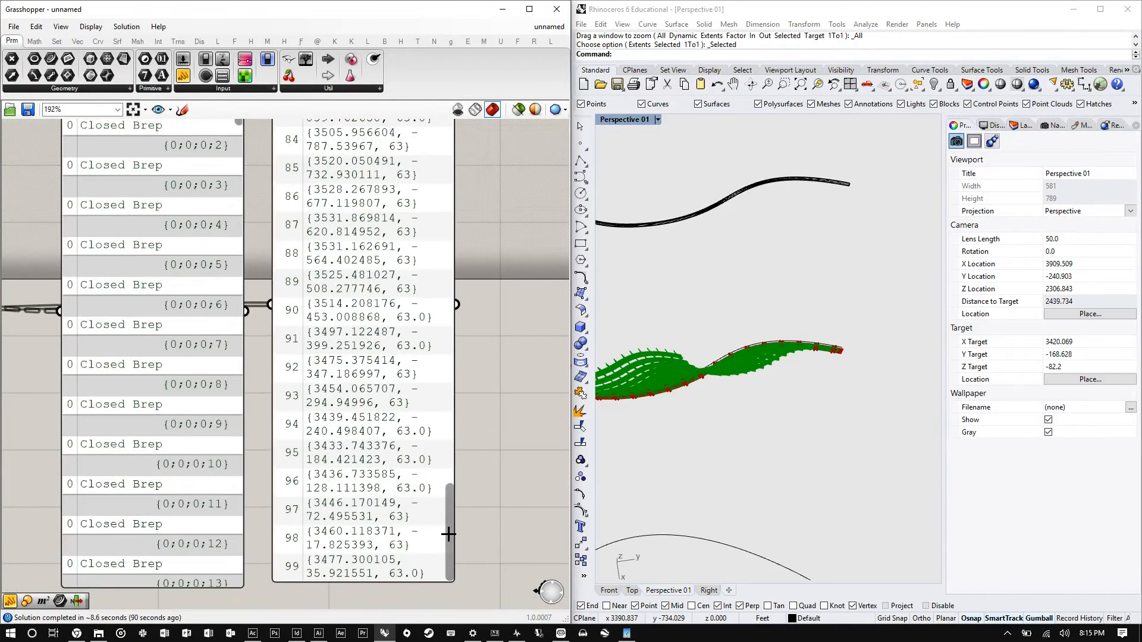
pyautogui.scroll(-3, 277, 476)
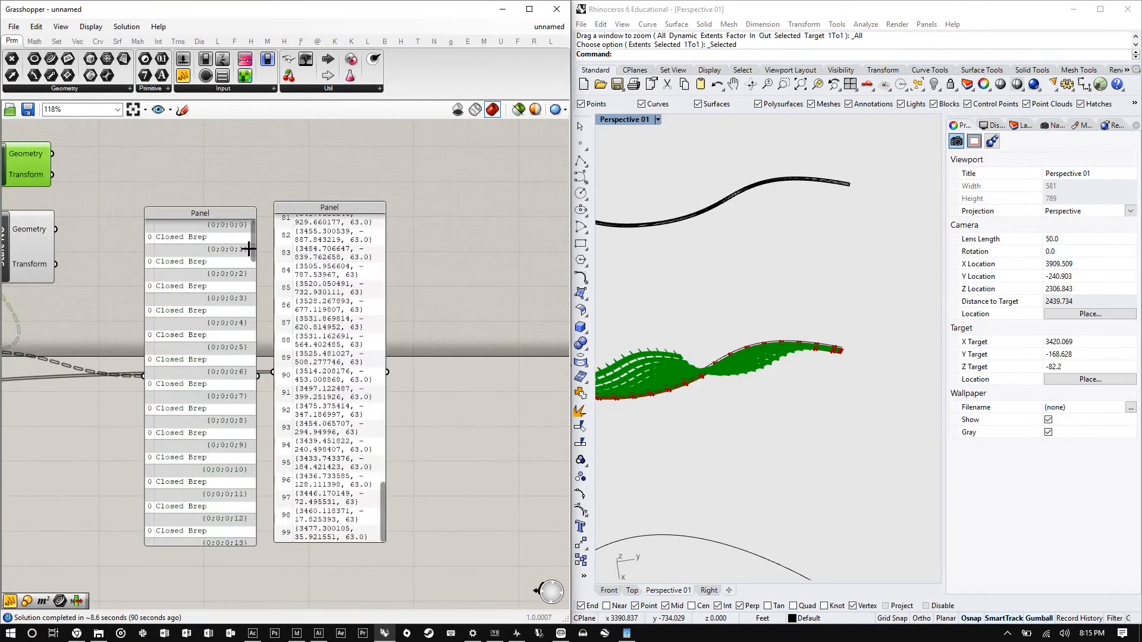
# - Orbit the Rhino viewport to inspect the extruded panels on the facade
pyautogui.click(249, 248)
pyautogui.scroll(5, 773, 327)
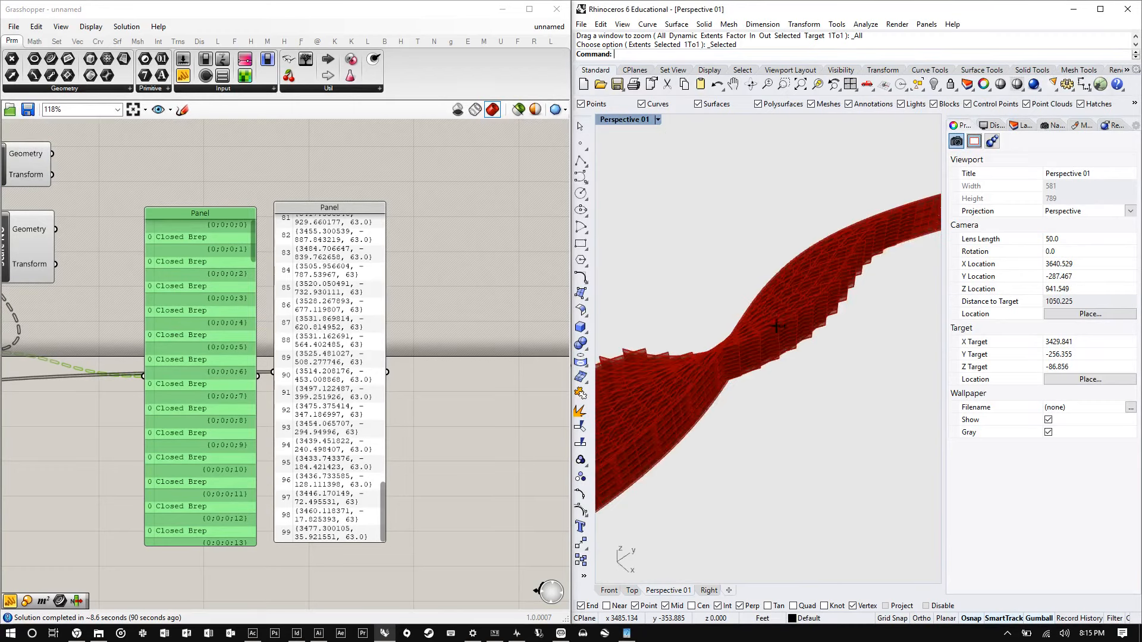
pyautogui.moveTo(776, 326); pyautogui.dragTo(842, 259, button='right')
pyautogui.keyDown('shift'); pyautogui.moveTo(767, 351); pyautogui.dragTo(844, 302, button='right'); pyautogui.keyUp('shift')
pyautogui.scroll(4, 692, 398)
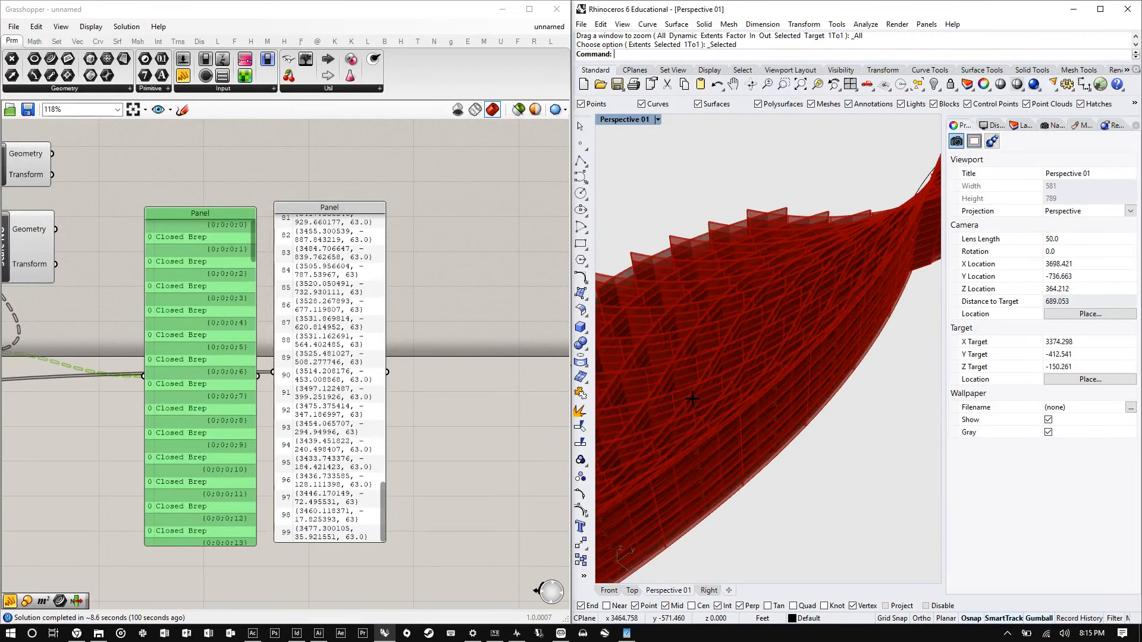
pyautogui.click(481, 336)
# - Graft the Center input of the Scale component
pyautogui.scroll(-3, 477, 323)
pyautogui.scroll(7, 232, 246)
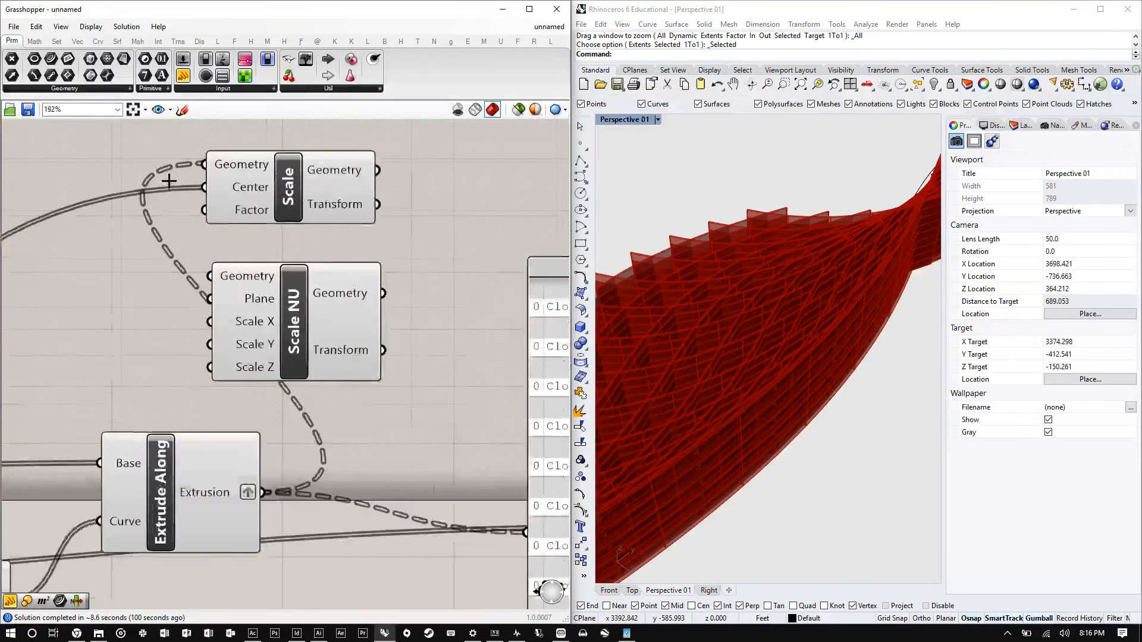
pyautogui.rightClick(240, 185)
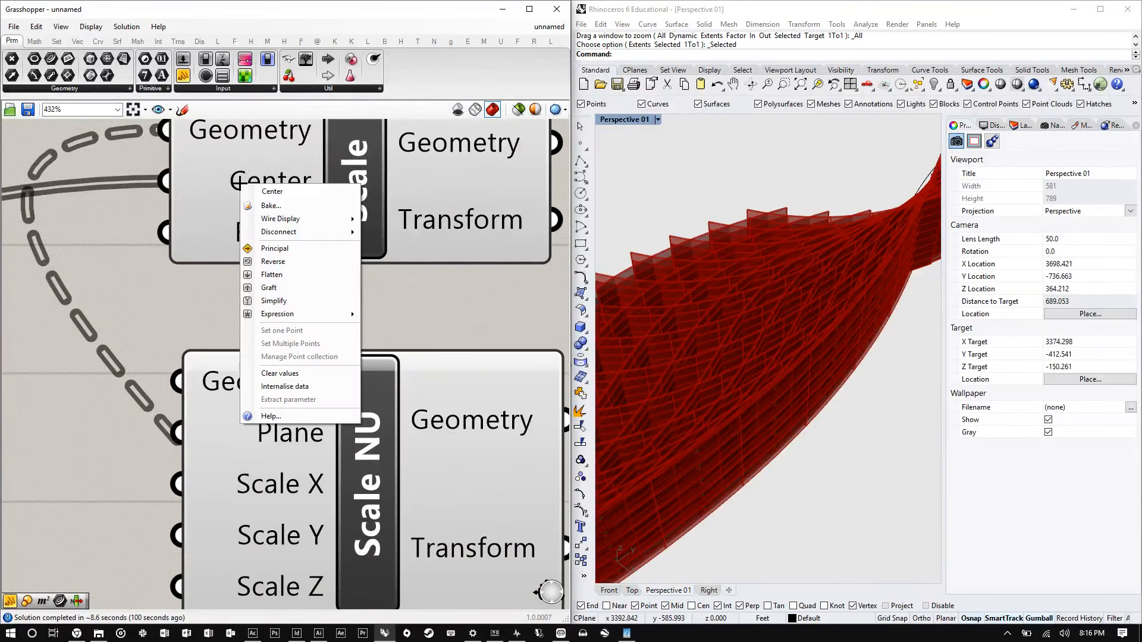
pyautogui.click(268, 287)
# - Inspect the Evaluate Surface outputs and the wiring into the Scale component
pyautogui.scroll(-4, 247, 276)
pyautogui.scroll(-2, 153, 234)
pyautogui.scroll(4, 706, 413)
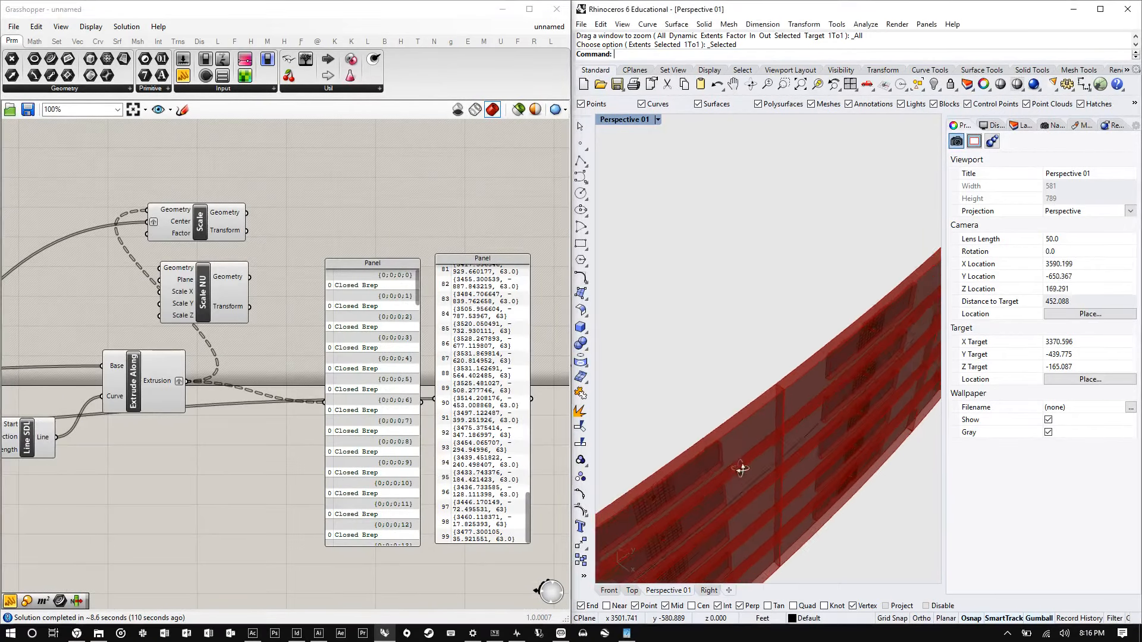
pyautogui.scroll(4, 212, 198)
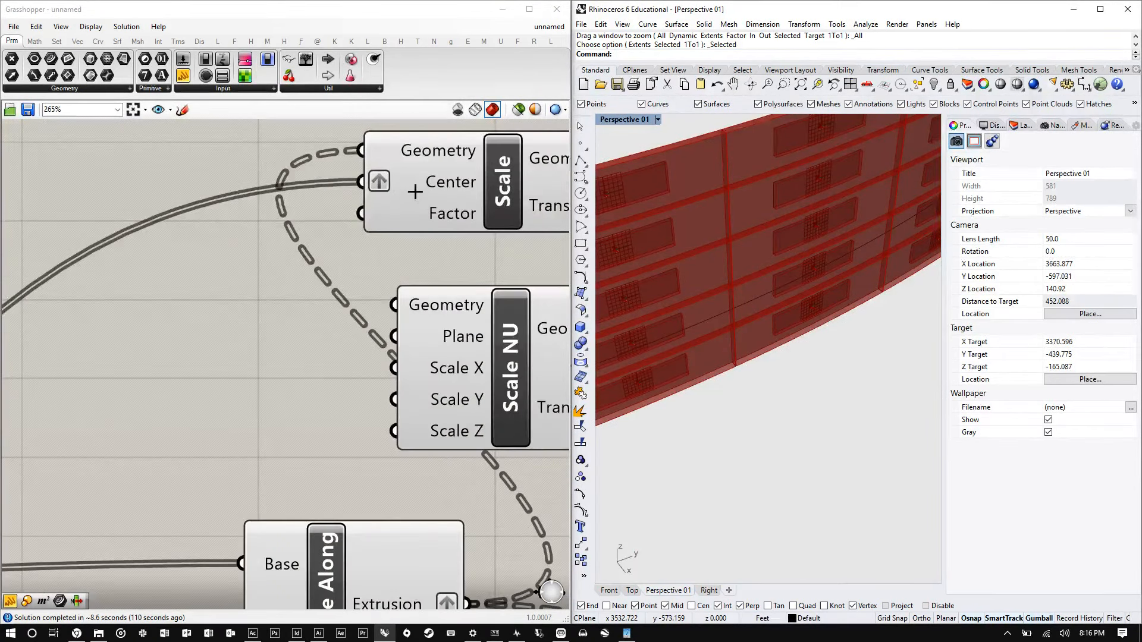
pyautogui.scroll(-5, 435, 182)
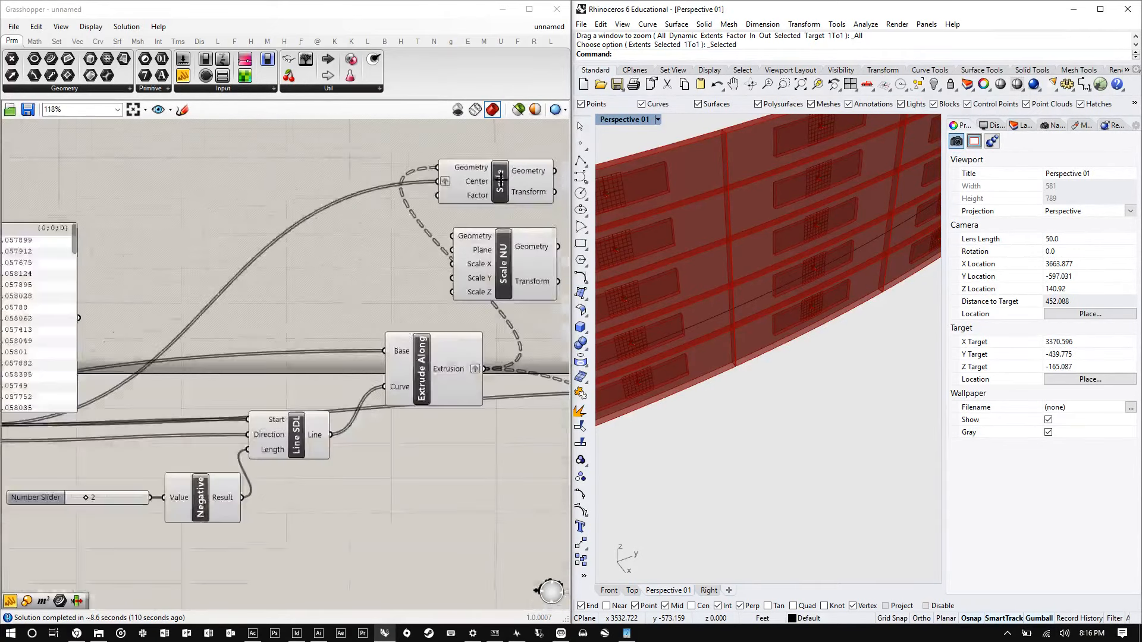
pyautogui.scroll(5, 393, 295)
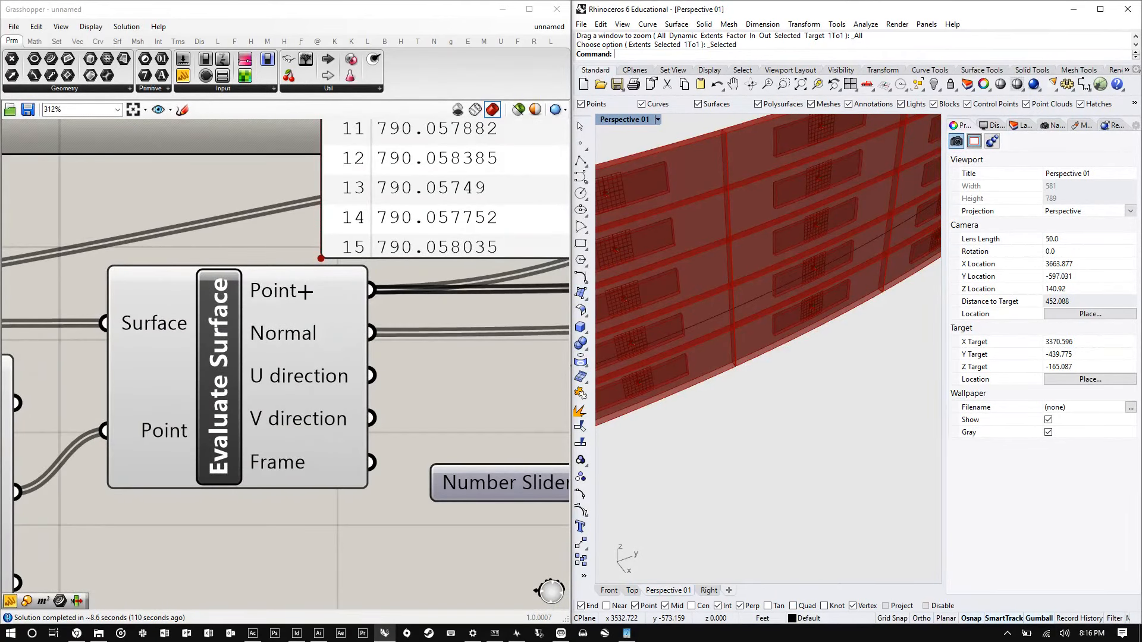
pyautogui.scroll(-4, 112, 298)
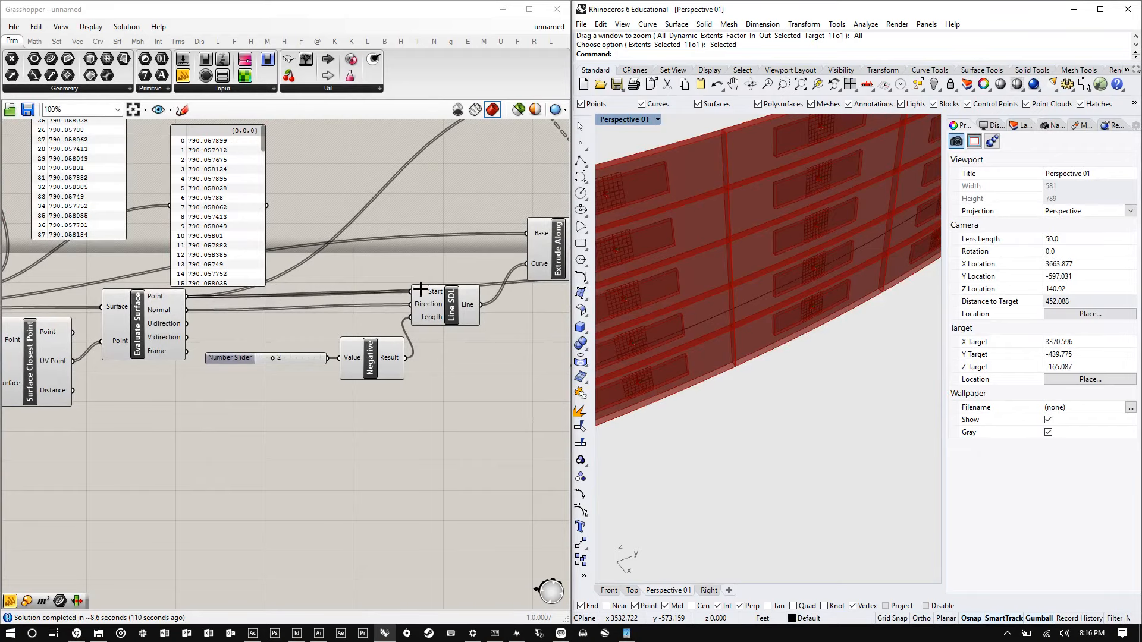
pyautogui.scroll(5, 199, 316)
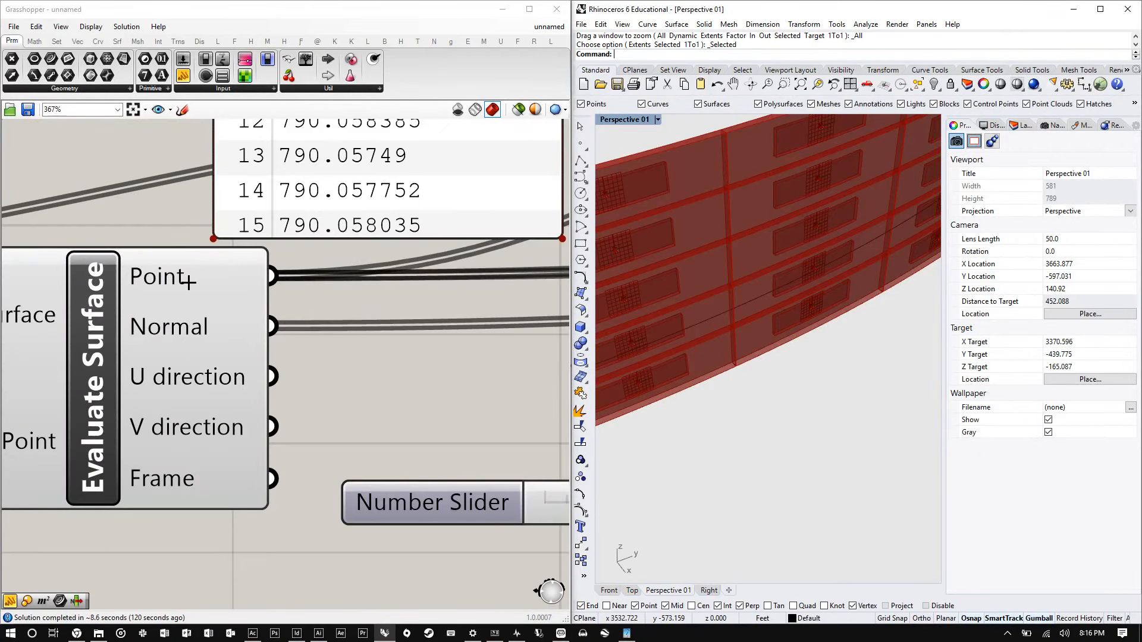
pyautogui.moveTo(188, 282)
pyautogui.scroll(-10, 185, 277)
pyautogui.scroll(5, 303, 212)
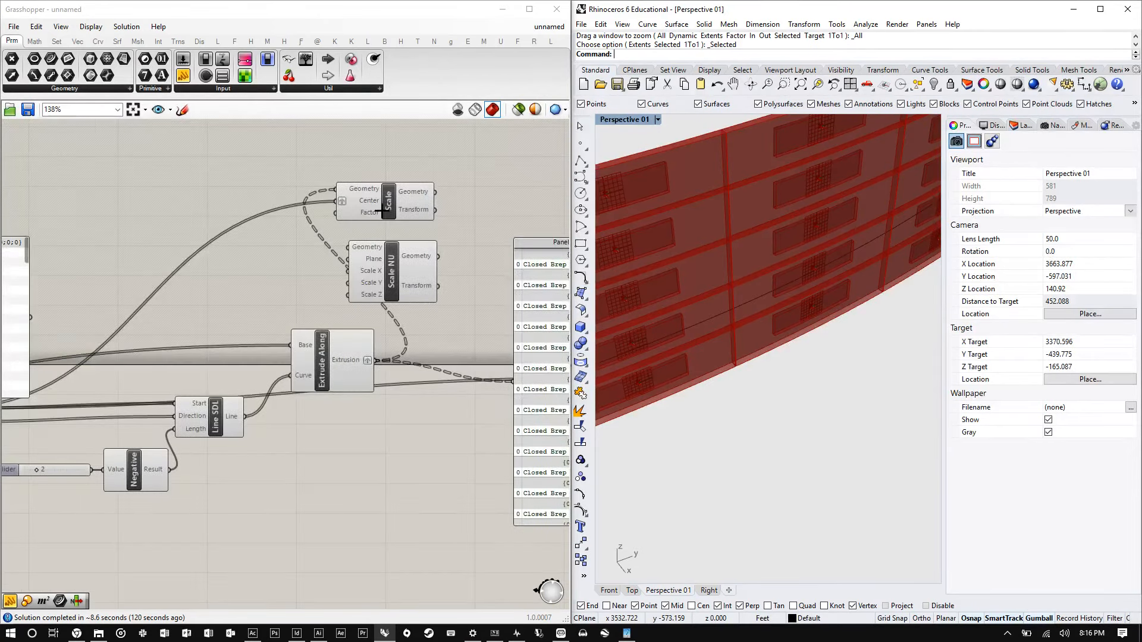
pyautogui.scroll(-1, 336, 212)
# - Select the Scale component and view its preview in the Rhino viewport
pyautogui.moveTo(307, 228); pyautogui.dragTo(214, 229, button='right')
pyautogui.scroll(1, 301, 213)
pyautogui.moveTo(314, 214); pyautogui.dragTo(349, 191)
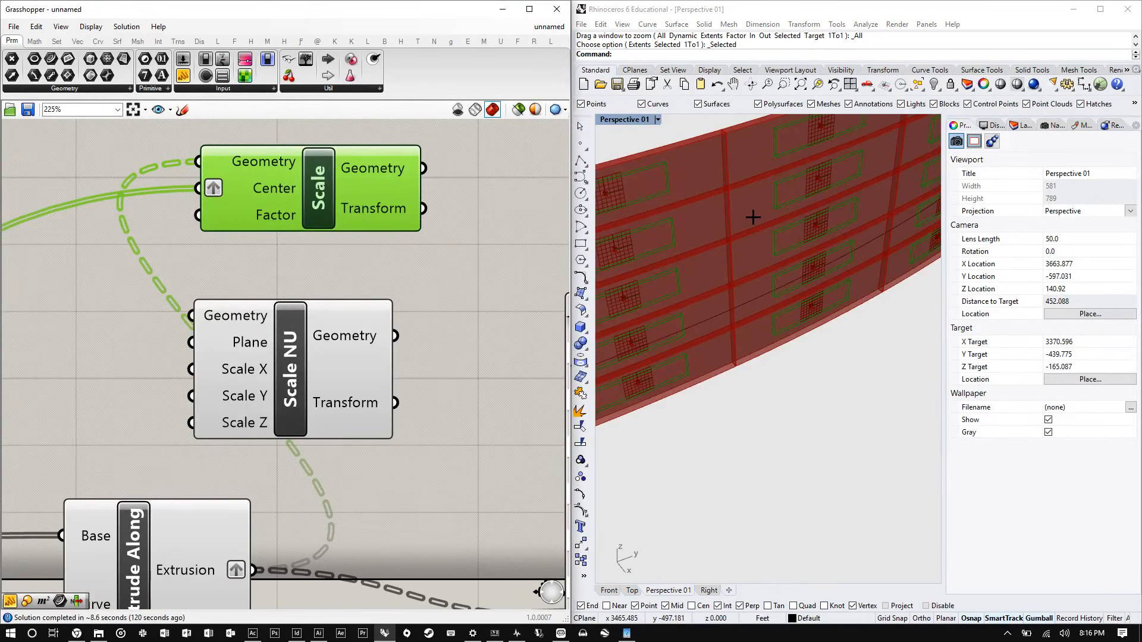
pyautogui.scroll(2, 754, 216)
pyautogui.moveTo(754, 216); pyautogui.dragTo(716, 258, button='right')
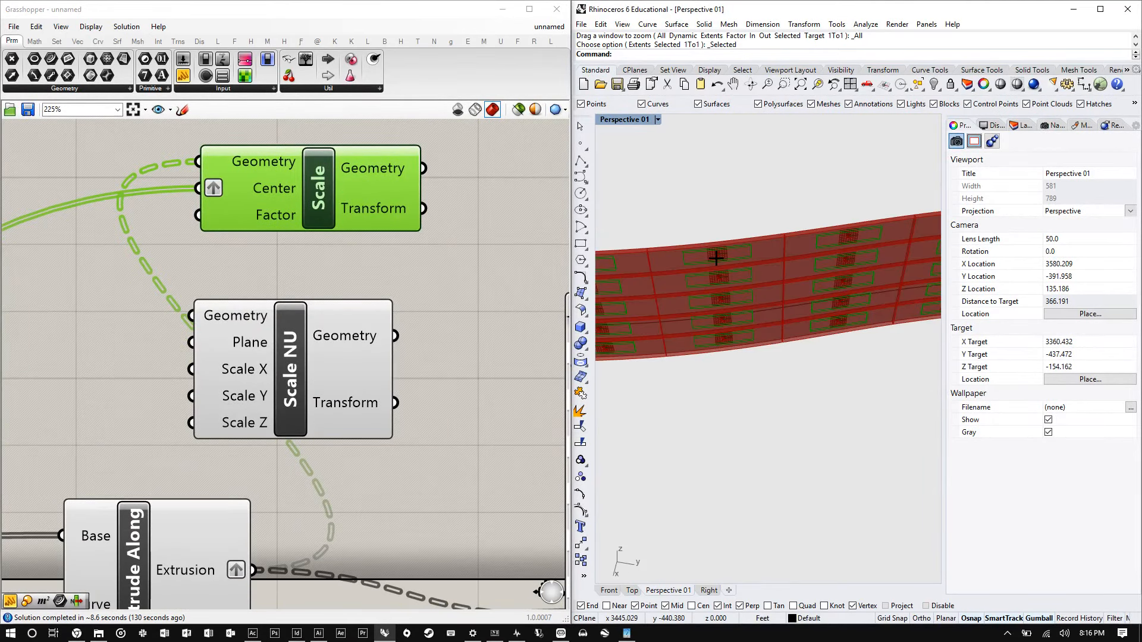
pyautogui.scroll(5, 716, 258)
pyautogui.scroll(-6, 718, 253)
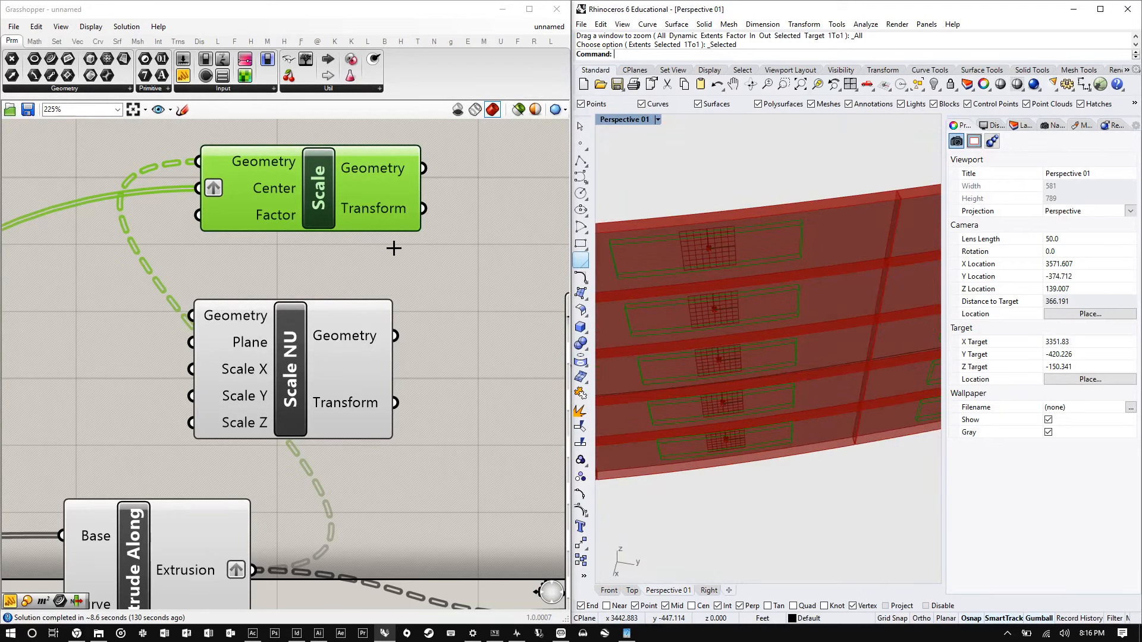
# - Add a number slider set to 1.00 and connect it to the Scale component's Factor input
pyautogui.click(76, 242)
pyautogui.doubleClick(76, 243)
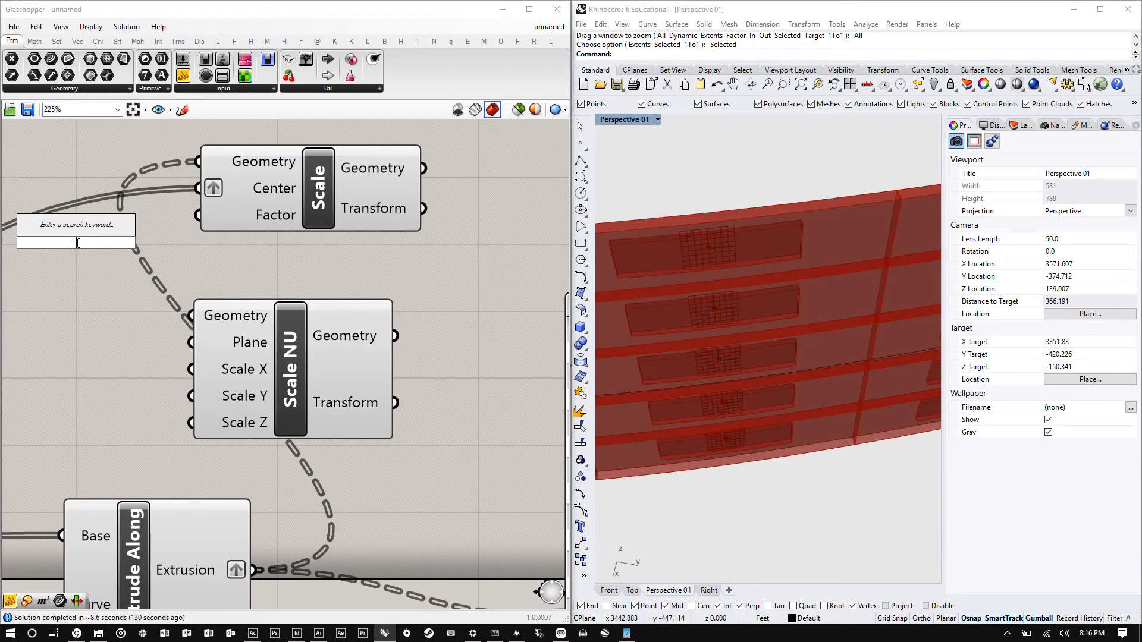
pyautogui.write('1.00')
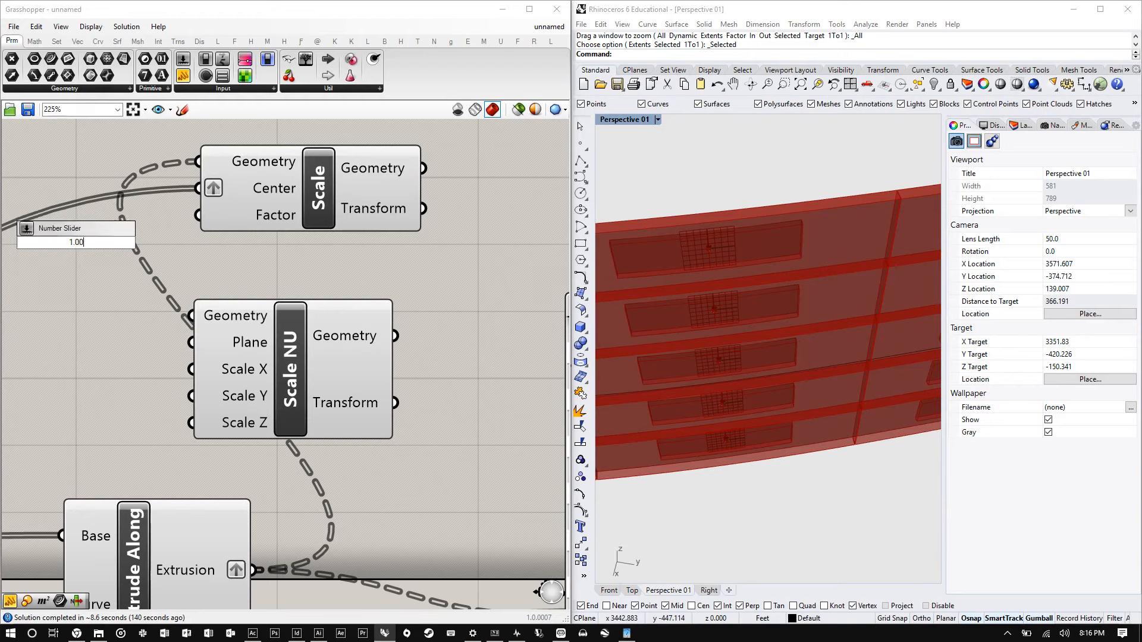
pyautogui.press('Return')
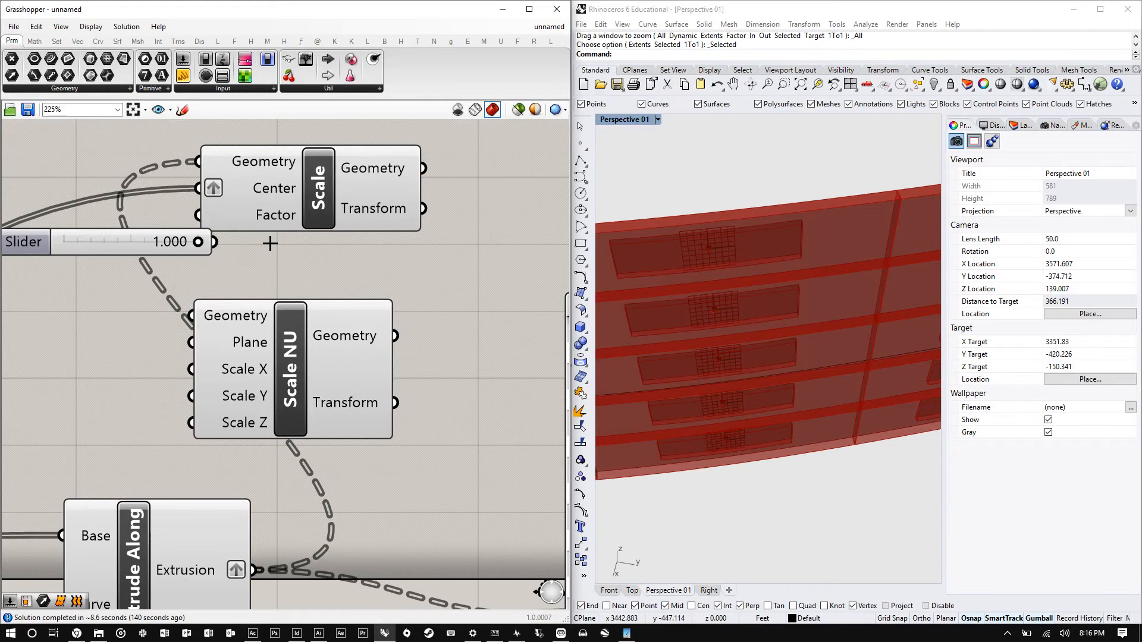
pyautogui.moveTo(114, 248); pyautogui.dragTo(264, 274, button='right')
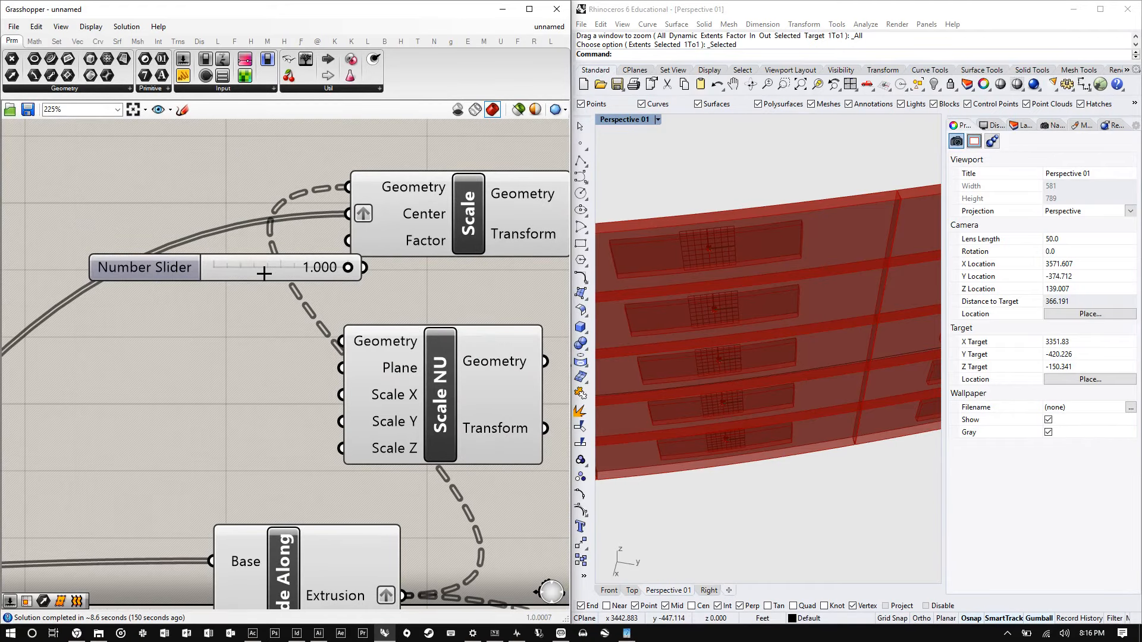
pyautogui.moveTo(264, 274); pyautogui.dragTo(225, 260)
pyautogui.moveTo(325, 255); pyautogui.dragTo(349, 240)
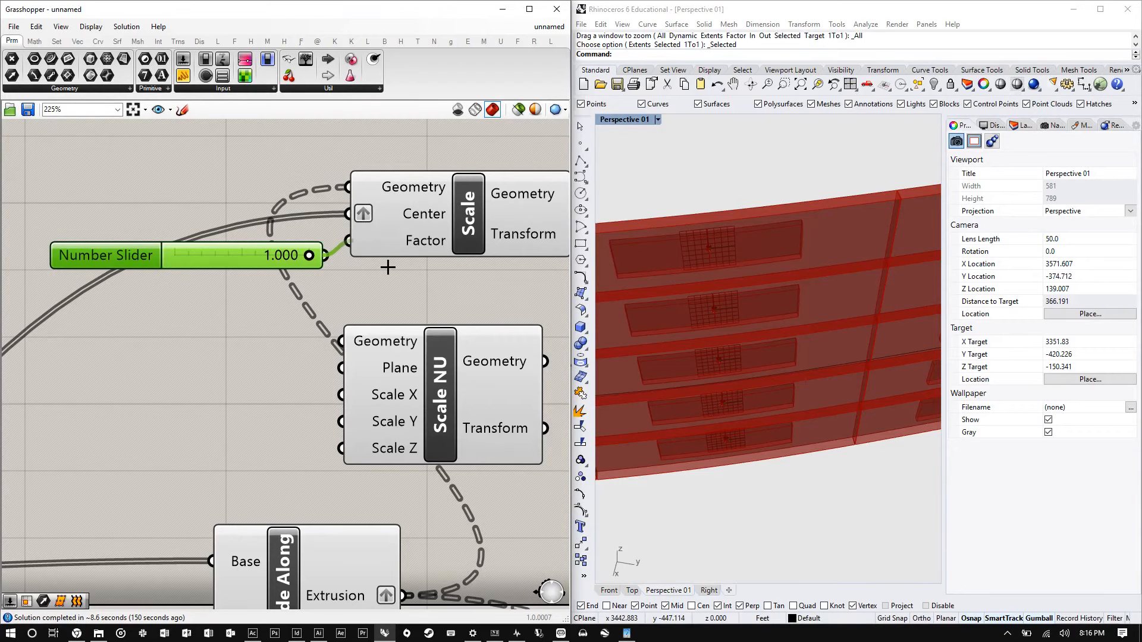
# - Set the Factor slider's value to 0.995
pyautogui.scroll(3, 268, 260)
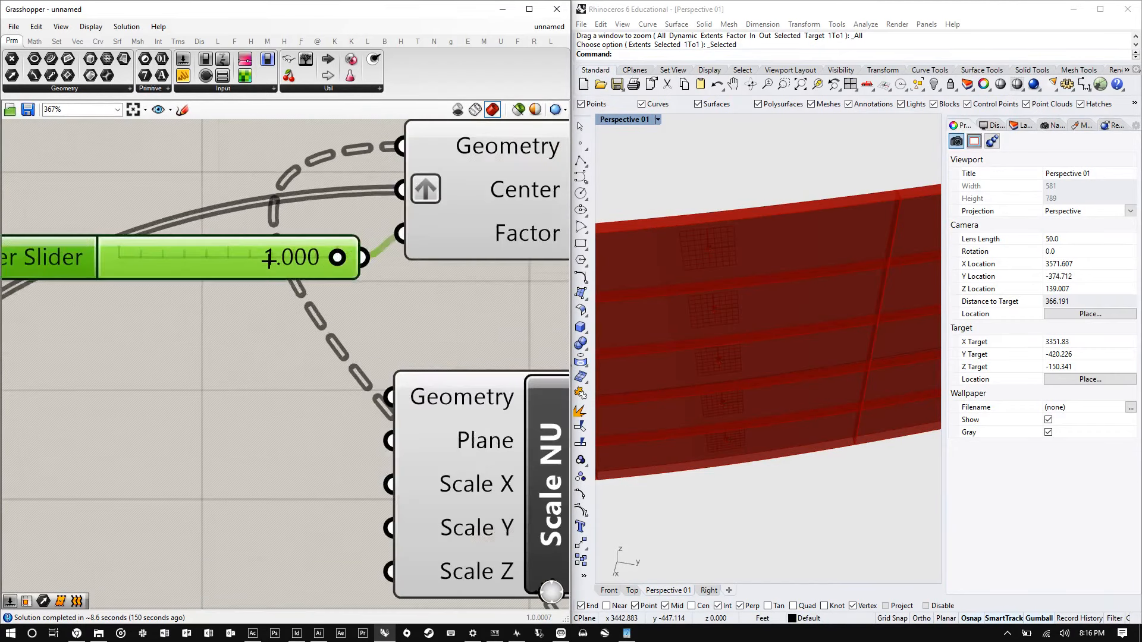
pyautogui.doubleClick(268, 260)
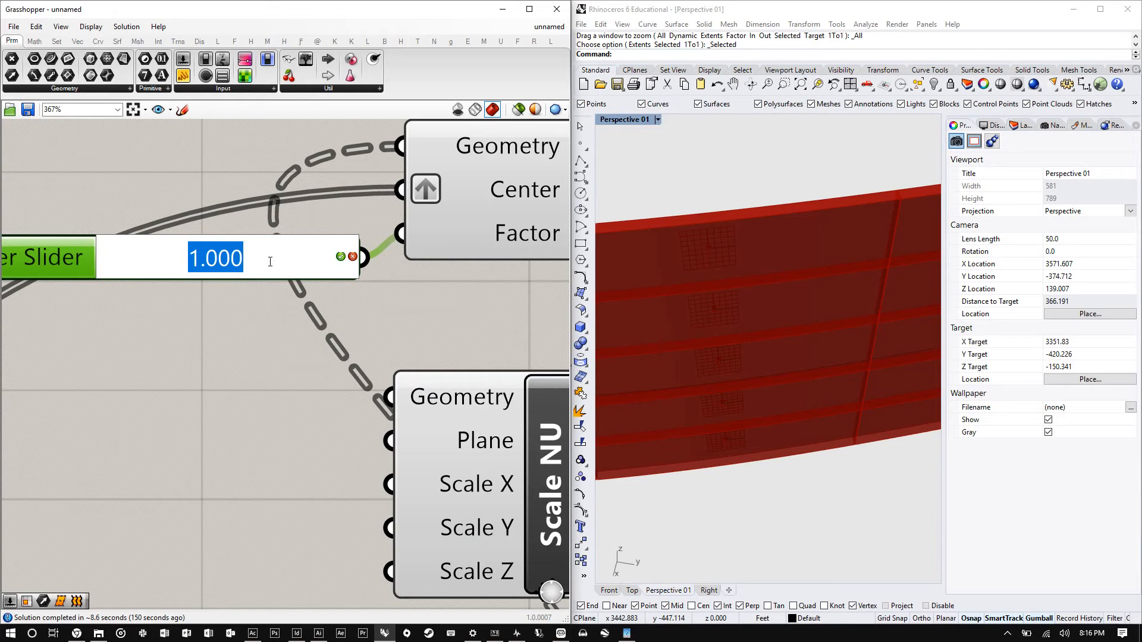
pyautogui.write('.995')
pyautogui.press('Return')
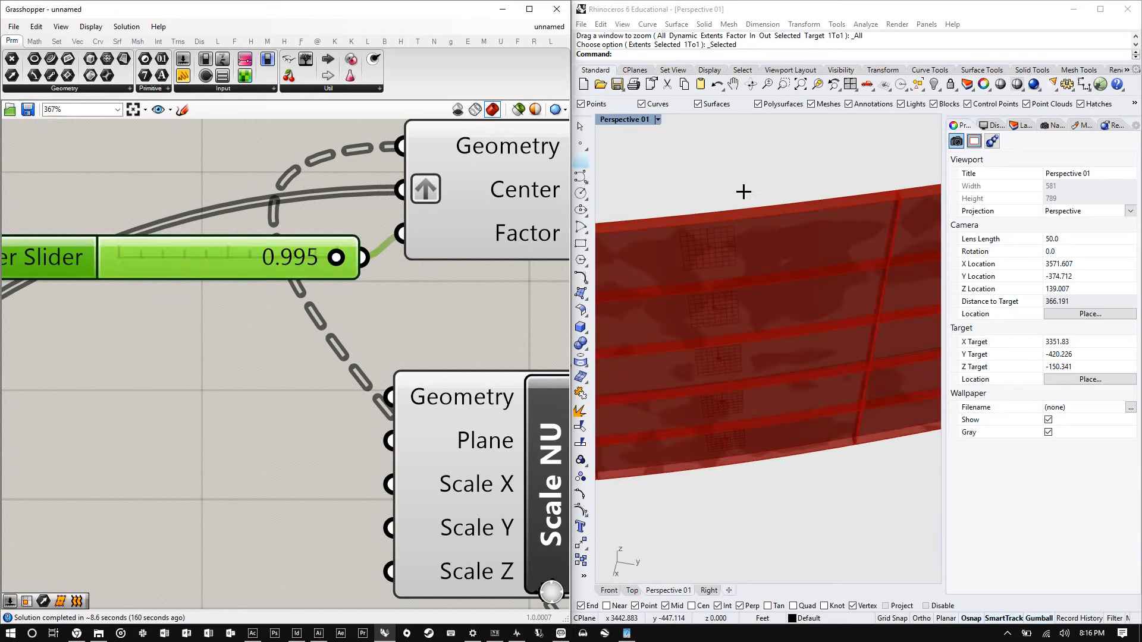
# - Select the upstream components and turn their preview off
pyautogui.keyDown('shift'); pyautogui.moveTo(744, 191); pyautogui.dragTo(811, 267, button='right'); pyautogui.keyUp('shift')
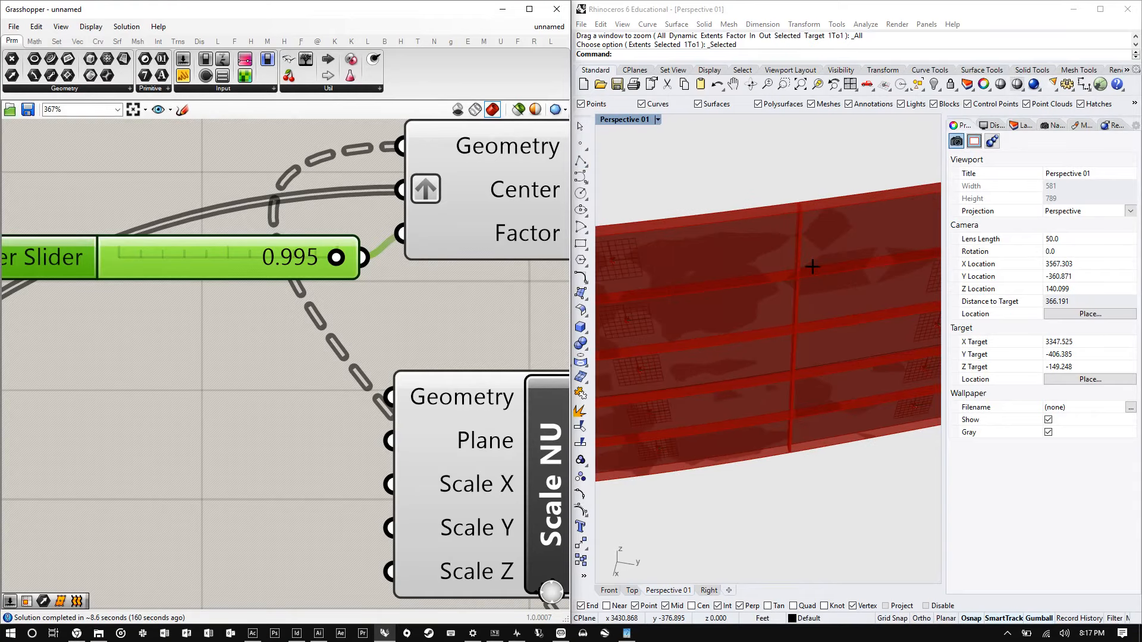
pyautogui.scroll(-6, 405, 240)
pyautogui.scroll(-1, 405, 240)
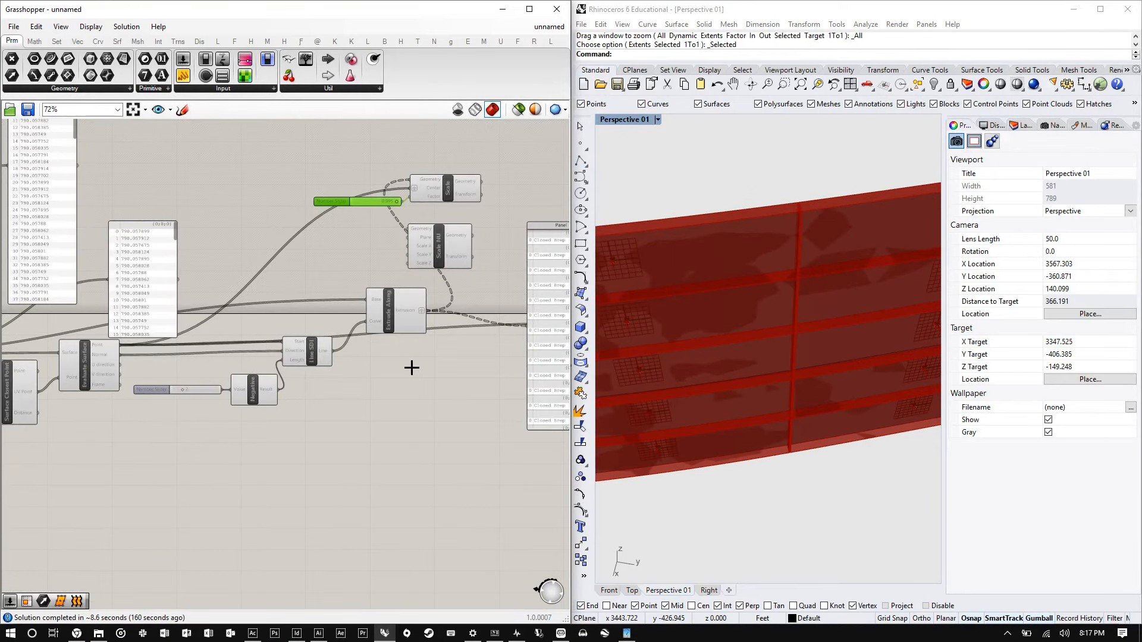
pyautogui.scroll(-3, 411, 367)
pyautogui.moveTo(406, 428); pyautogui.dragTo(9, 348)
pyautogui.rightClick(321, 219)
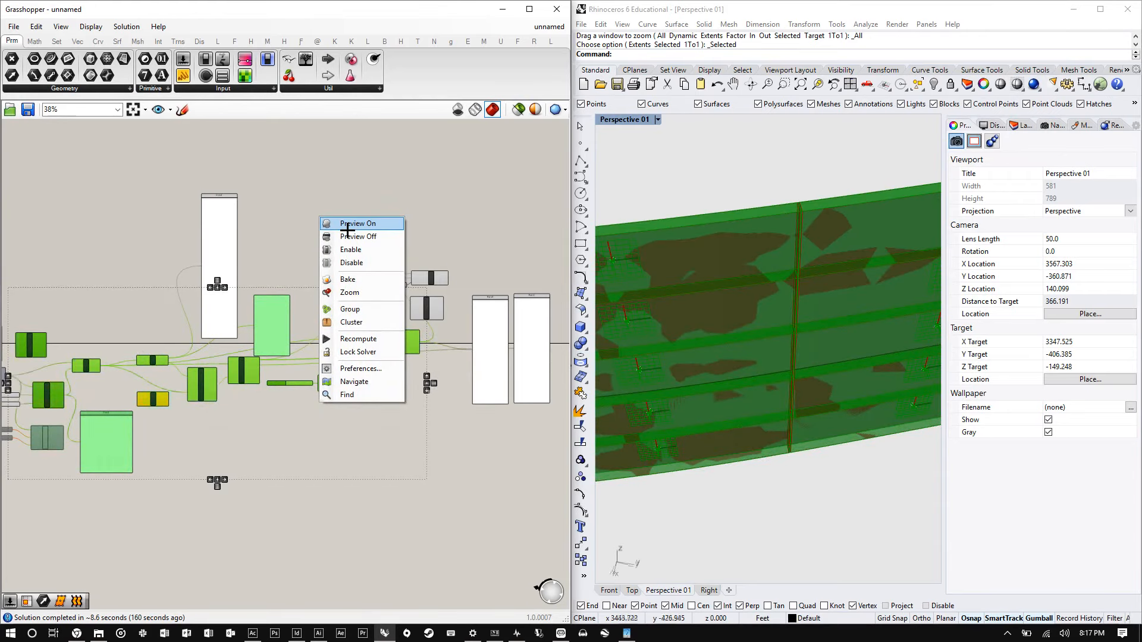
pyautogui.click(351, 236)
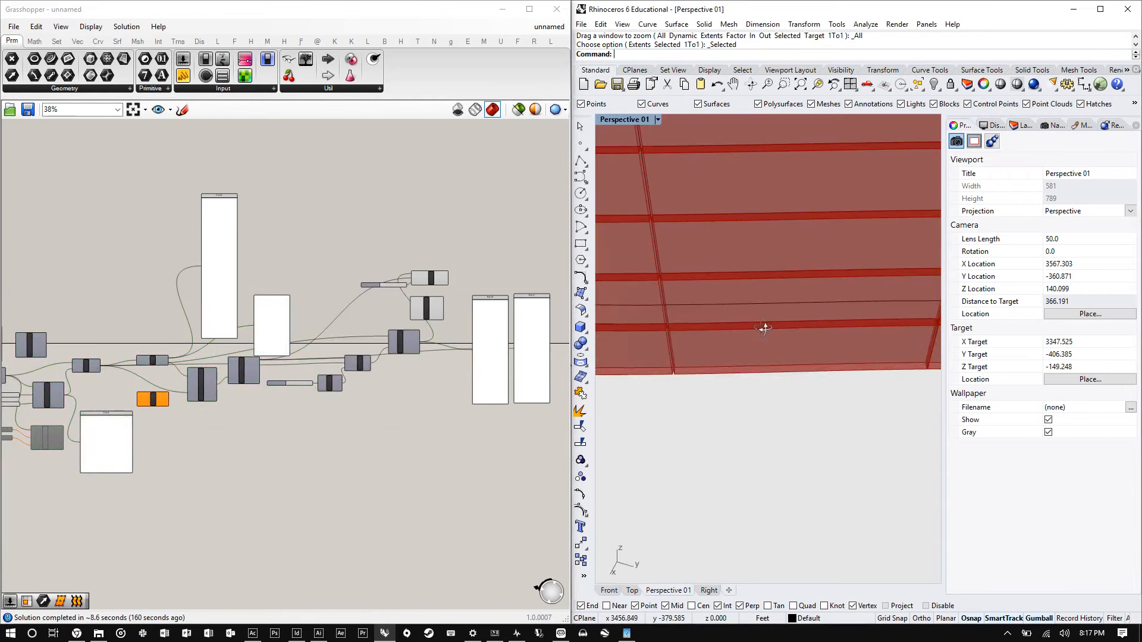
# - Zoom the Rhino viewport to the selected facade surface and orbit around it
pyautogui.scroll(-3, 788, 404)
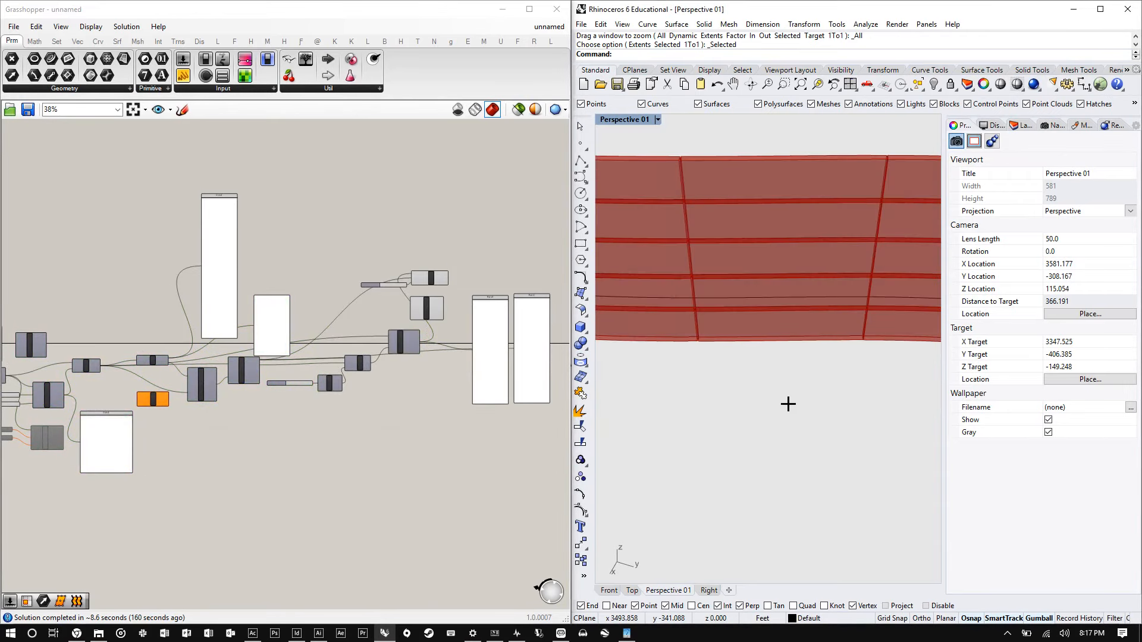
pyautogui.click(788, 307)
pyautogui.write('ZSA')
pyautogui.press('Return')
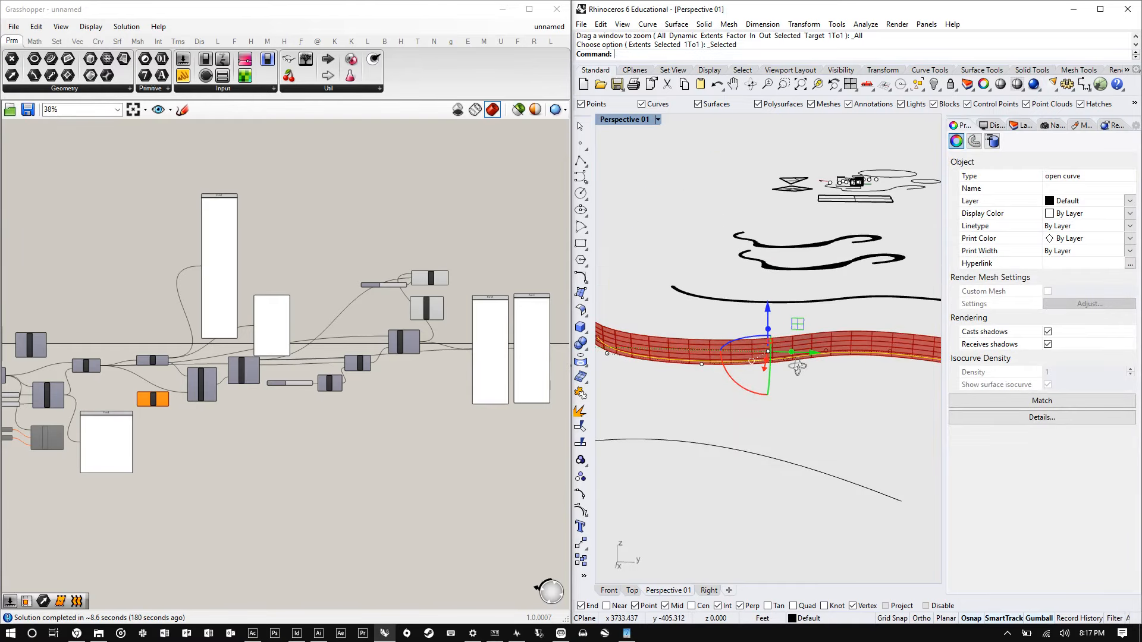
pyautogui.moveTo(797, 367); pyautogui.dragTo(742, 329, button='right')
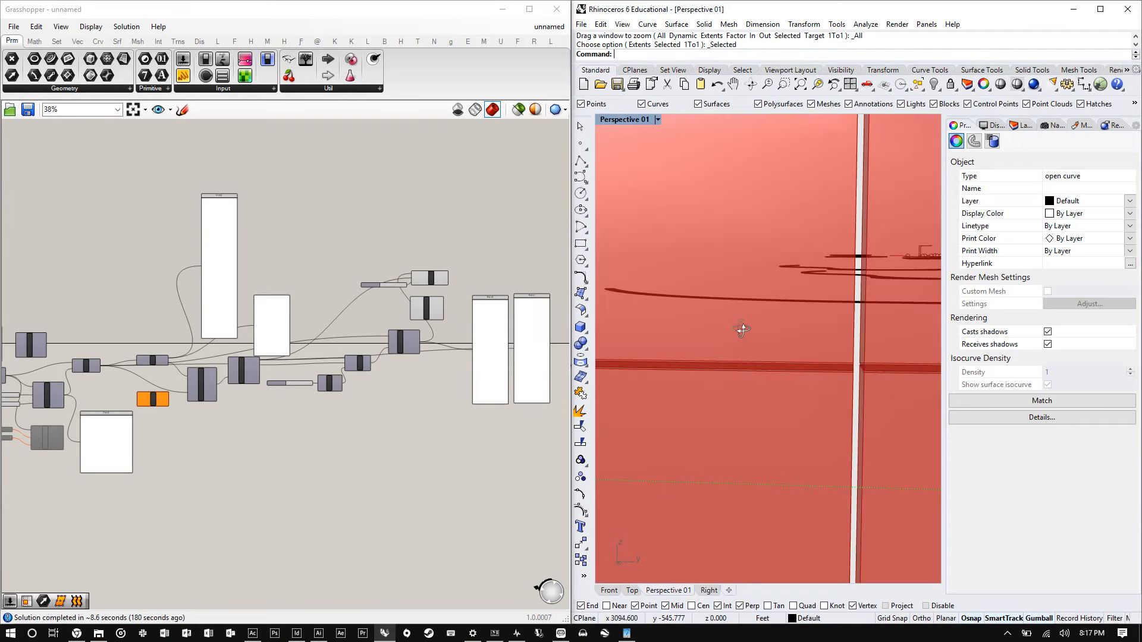
# - Set the Factor slider's value to 0.9
pyautogui.scroll(5, 402, 289)
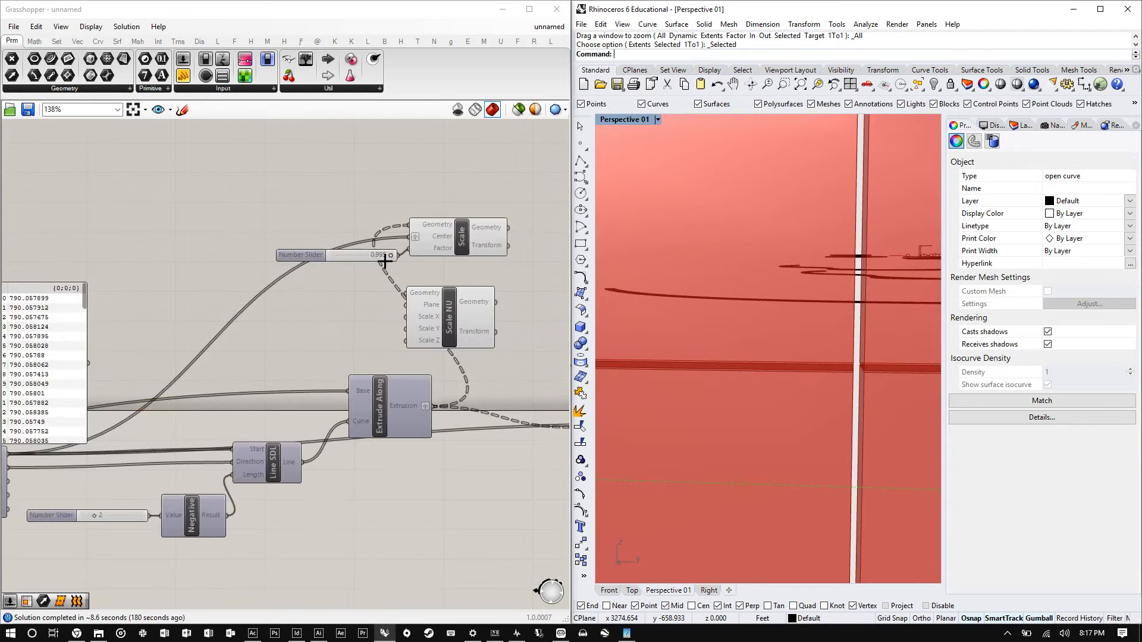
pyautogui.doubleClick(384, 258)
pyautogui.write('.9')
pyautogui.press('Return')
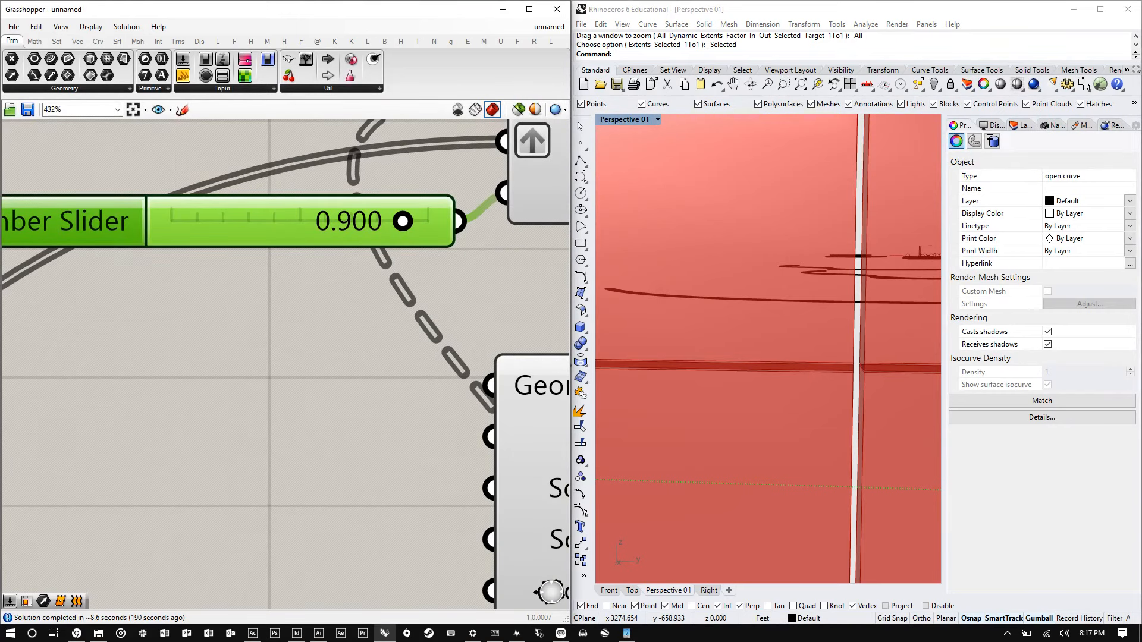
# - Inspect the scaled panels in the Rhino viewport and reposition the canvas
pyautogui.scroll(-5, 756, 317)
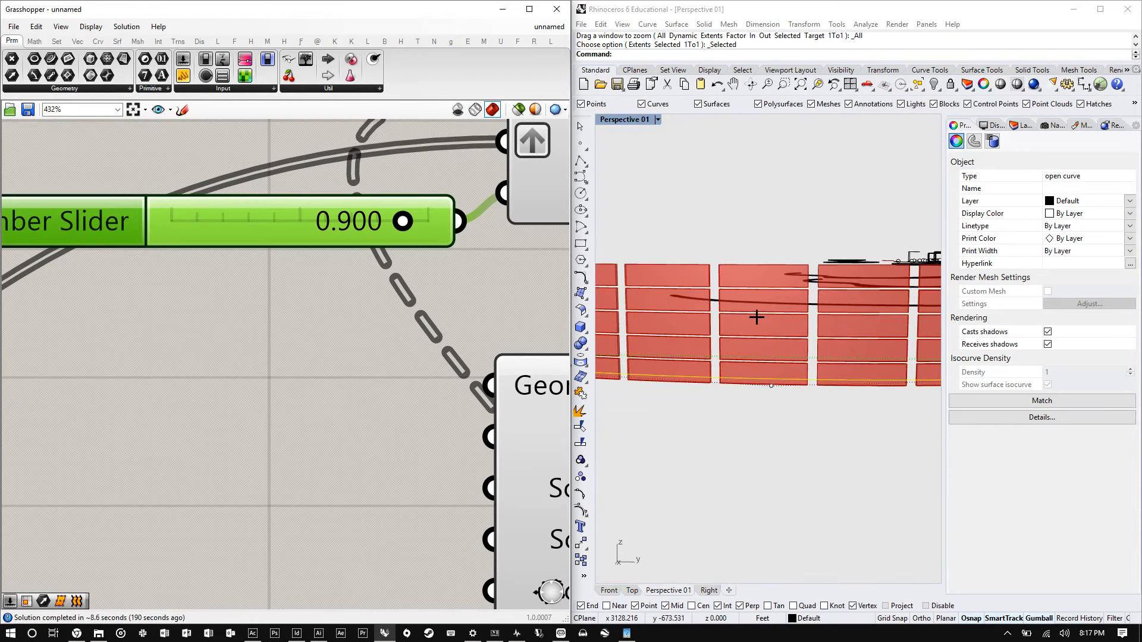
pyautogui.moveTo(756, 317); pyautogui.dragTo(729, 303, button='right')
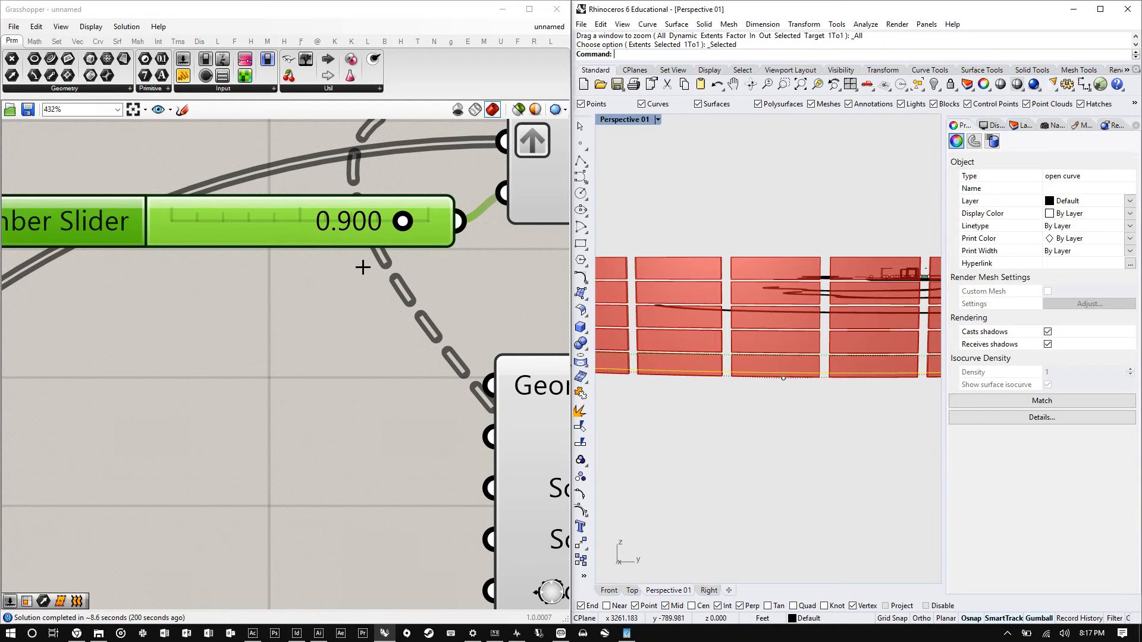
pyautogui.moveTo(163, 219); pyautogui.dragTo(160, 204)
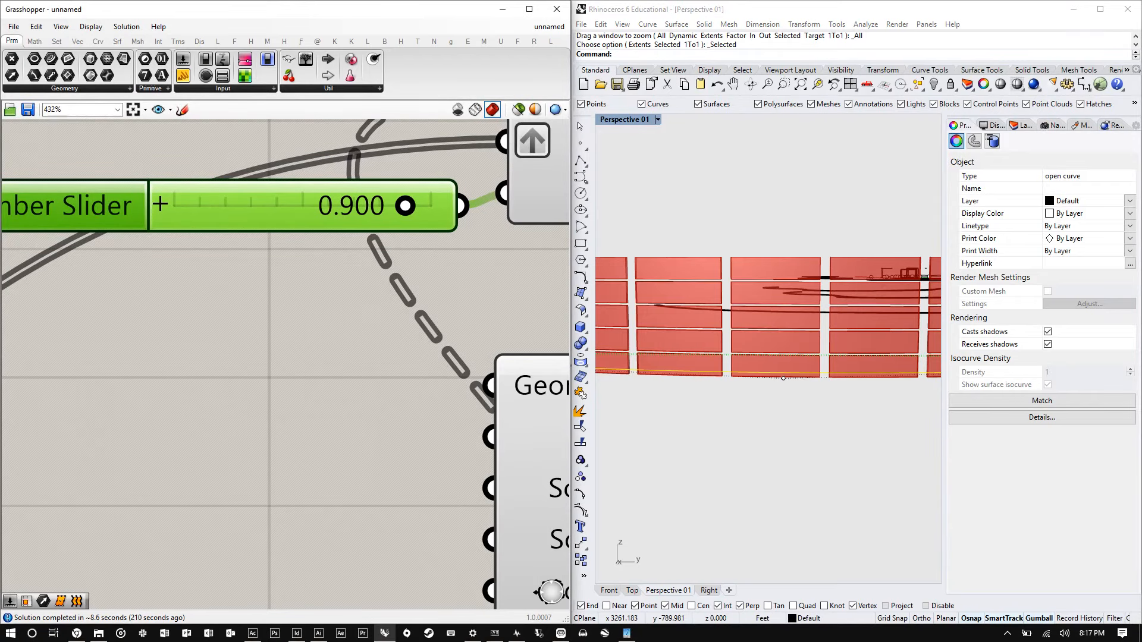
pyautogui.scroll(-3, 344, 237)
pyautogui.scroll(-4, 344, 237)
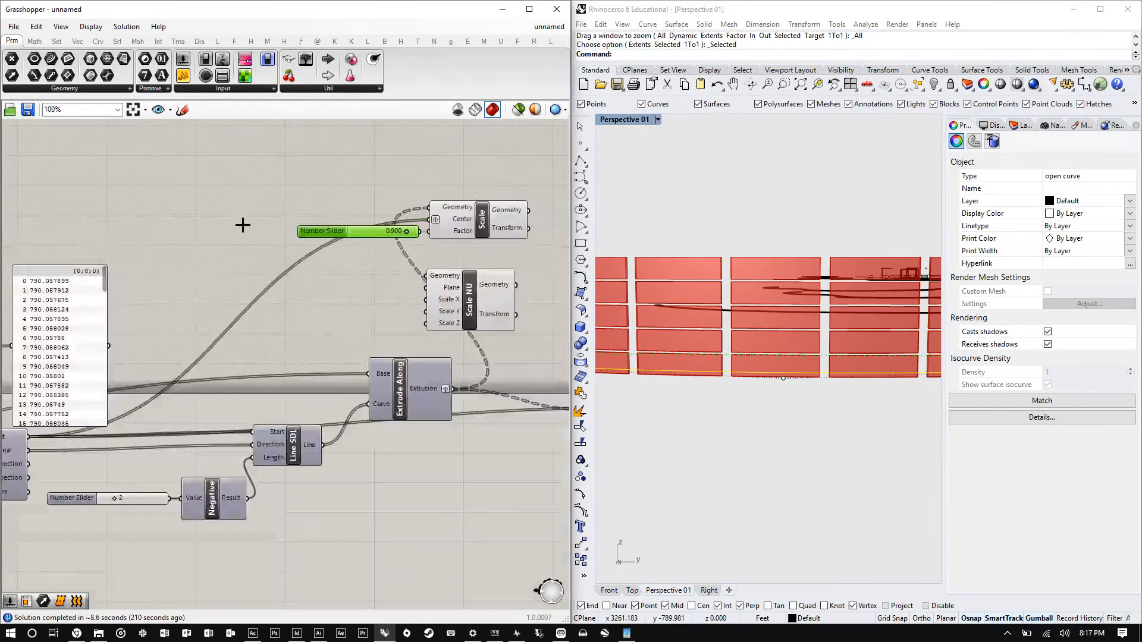
pyautogui.scroll(-1, 286, 219)
pyautogui.scroll(3, 286, 220)
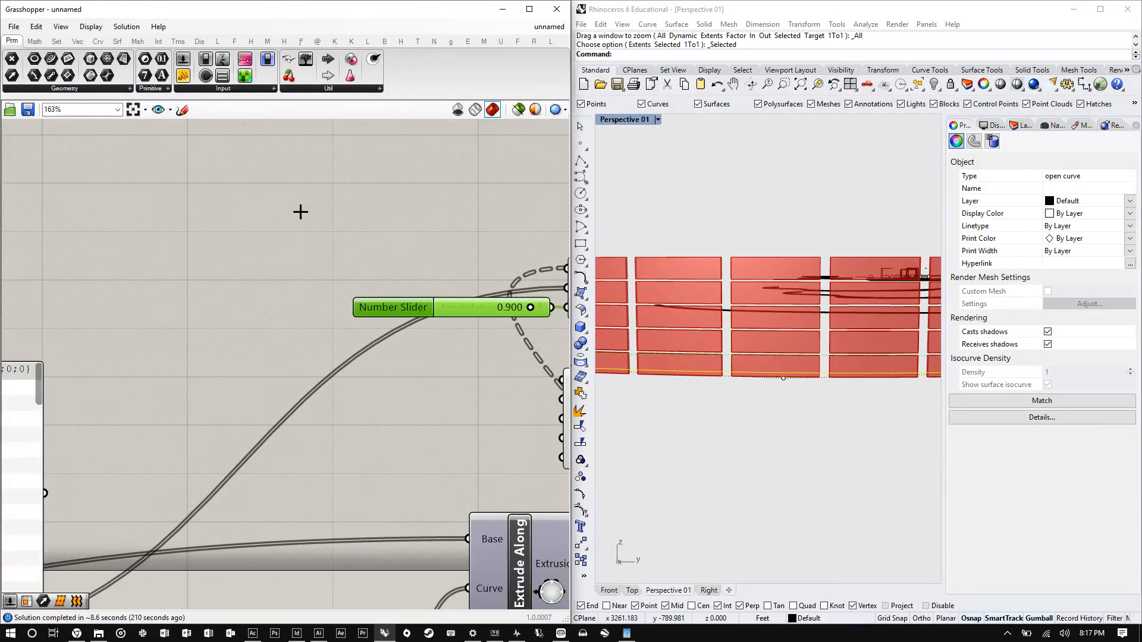
# - Add two new number sliders with values 3 and 12
pyautogui.doubleClick(160, 200)
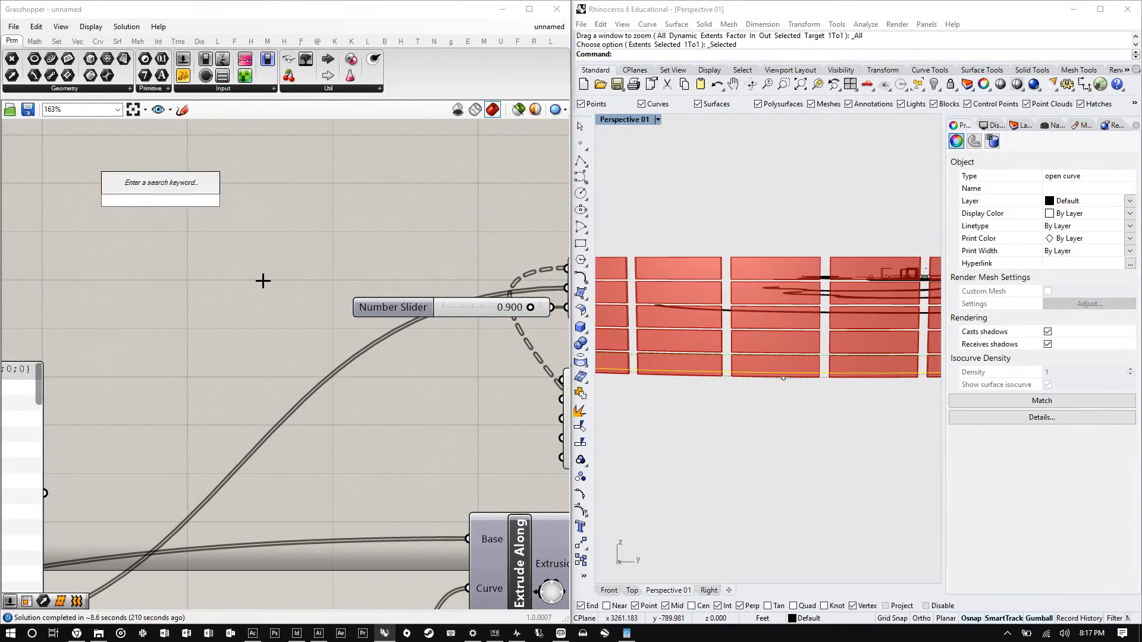
pyautogui.write('3')
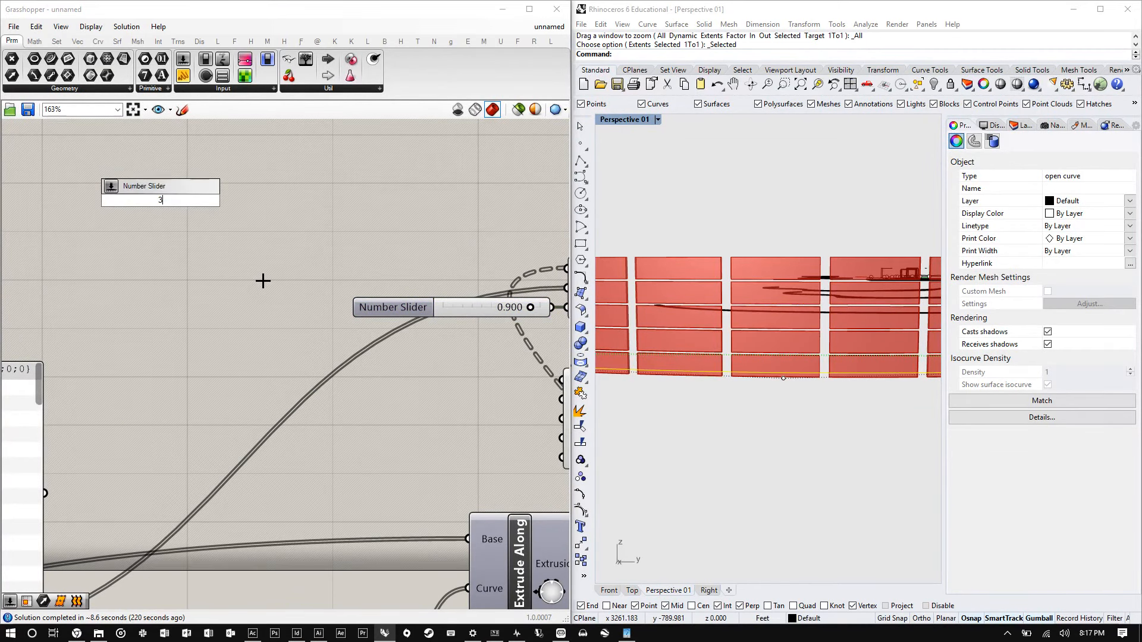
pyautogui.press('Return')
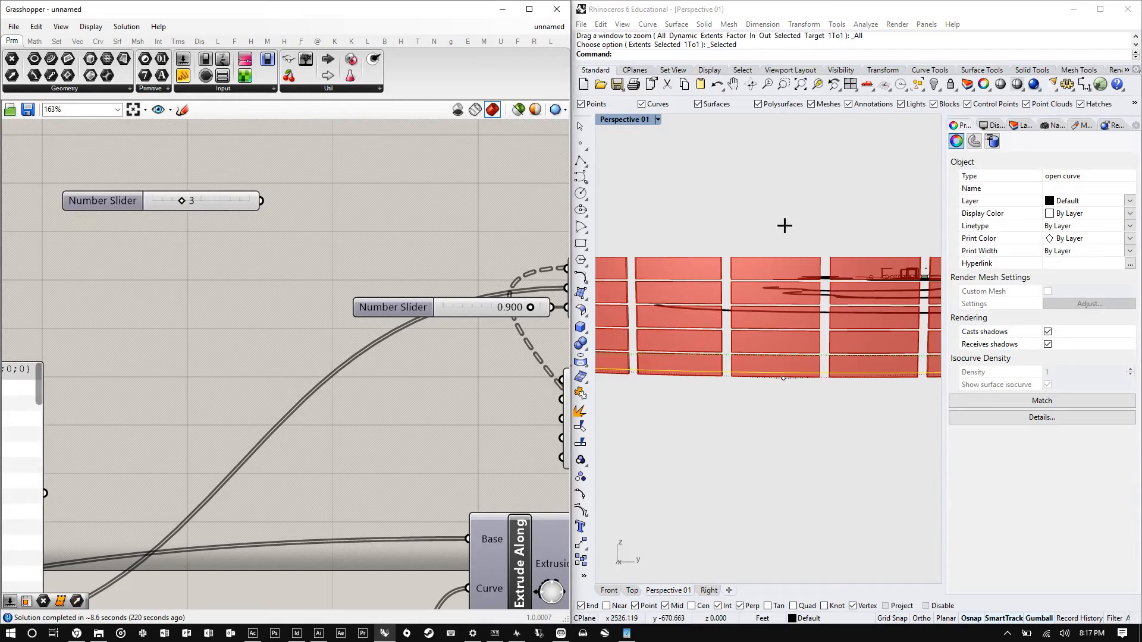
pyautogui.moveTo(213, 206)
pyautogui.mouseDown()
pyautogui.moveTo(212, 184)
pyautogui.moveTo(199, 196)
pyautogui.mouseUp()
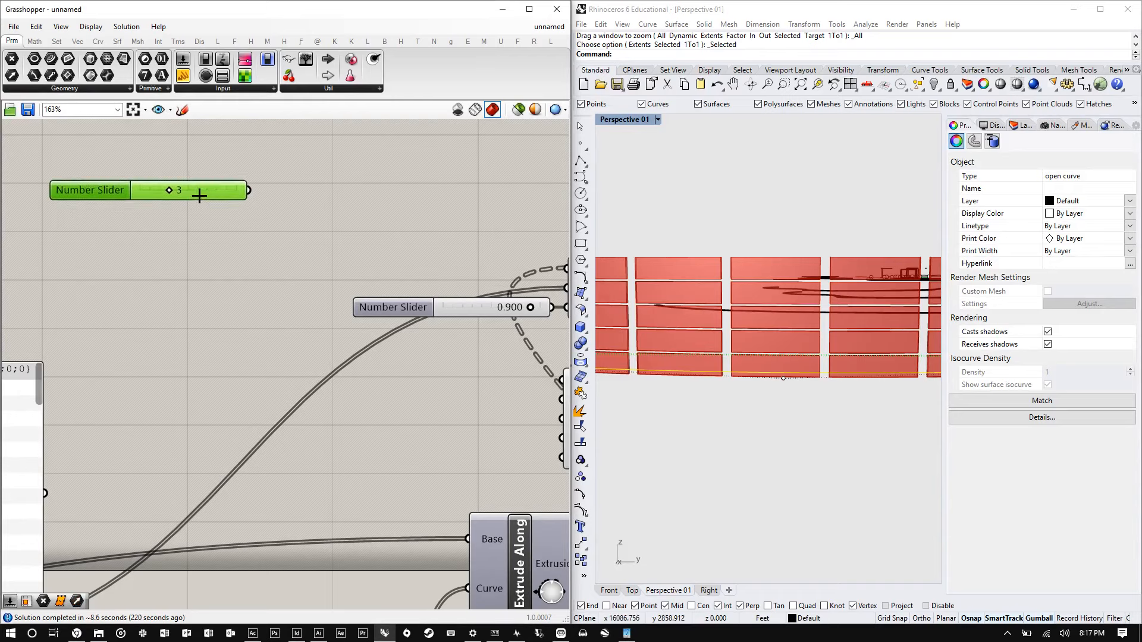
pyautogui.doubleClick(204, 258)
pyautogui.write('12')
pyautogui.press('Return')
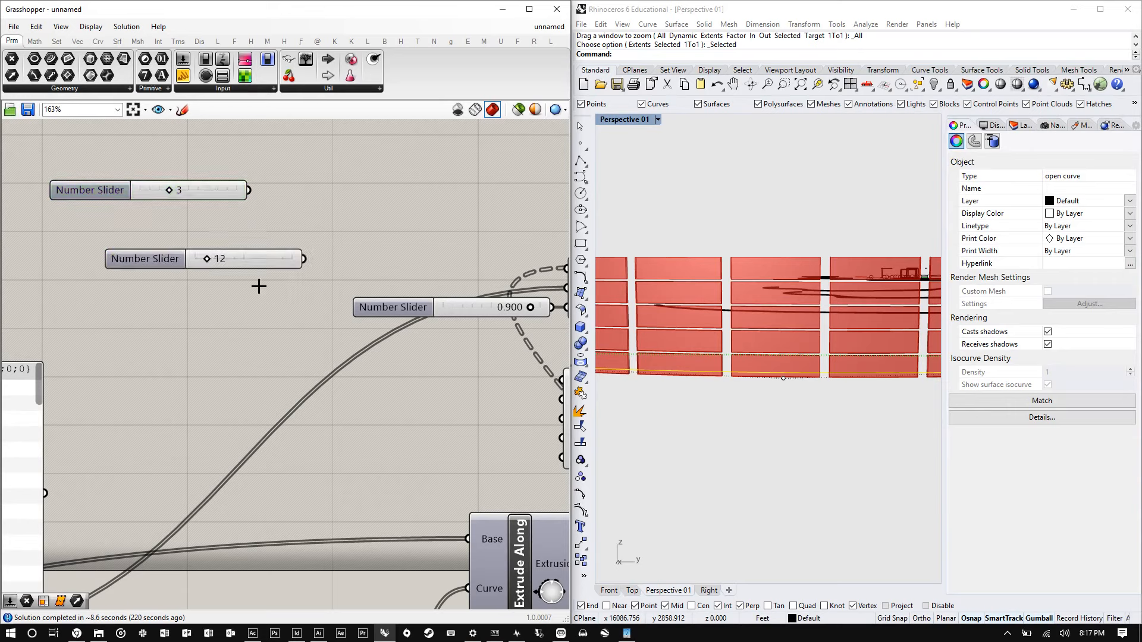
pyautogui.moveTo(266, 260); pyautogui.dragTo(203, 246)
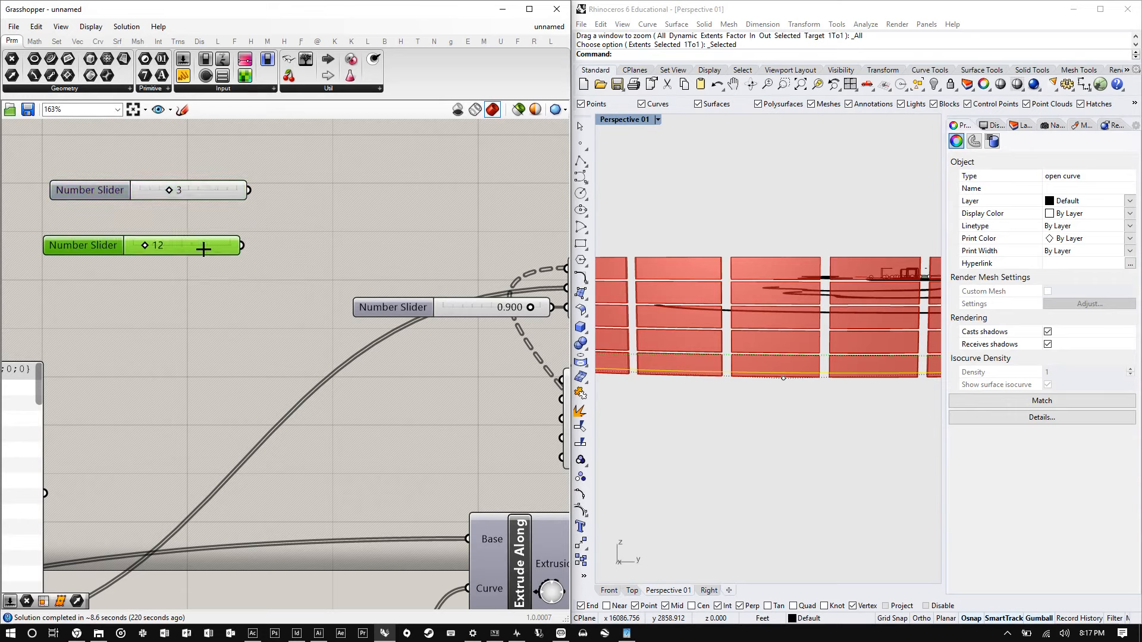
# - Add a Division component and wire the 3 slider into A and the 12 slider into B
pyautogui.doubleClick(283, 214)
pyautogui.write('division')
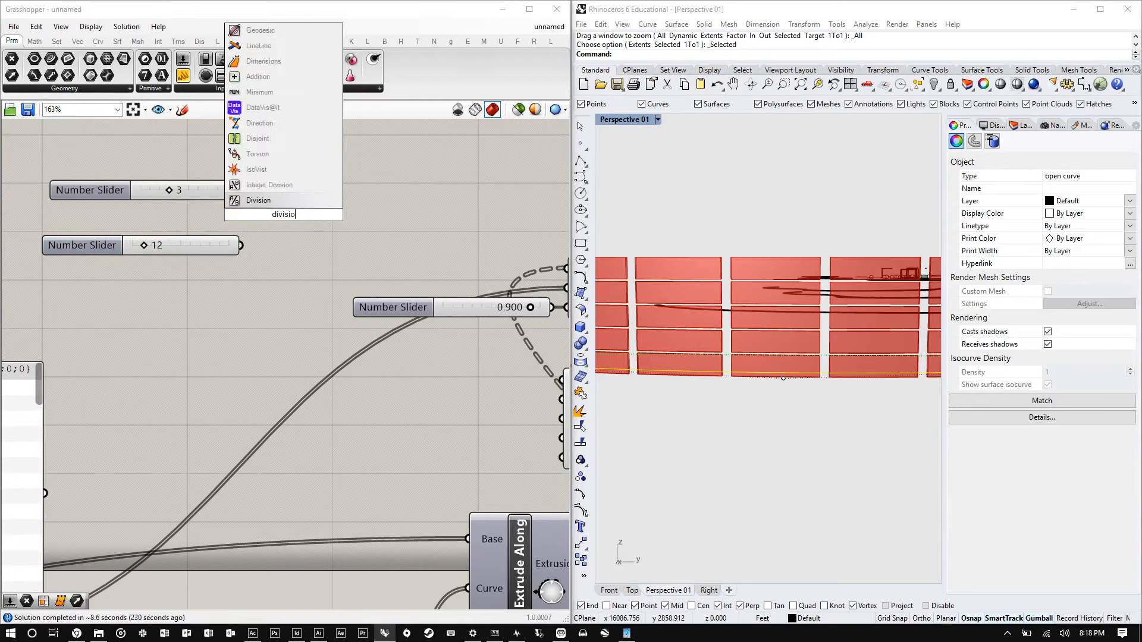
pyautogui.press('Return')
pyautogui.moveTo(293, 218); pyautogui.dragTo(330, 217)
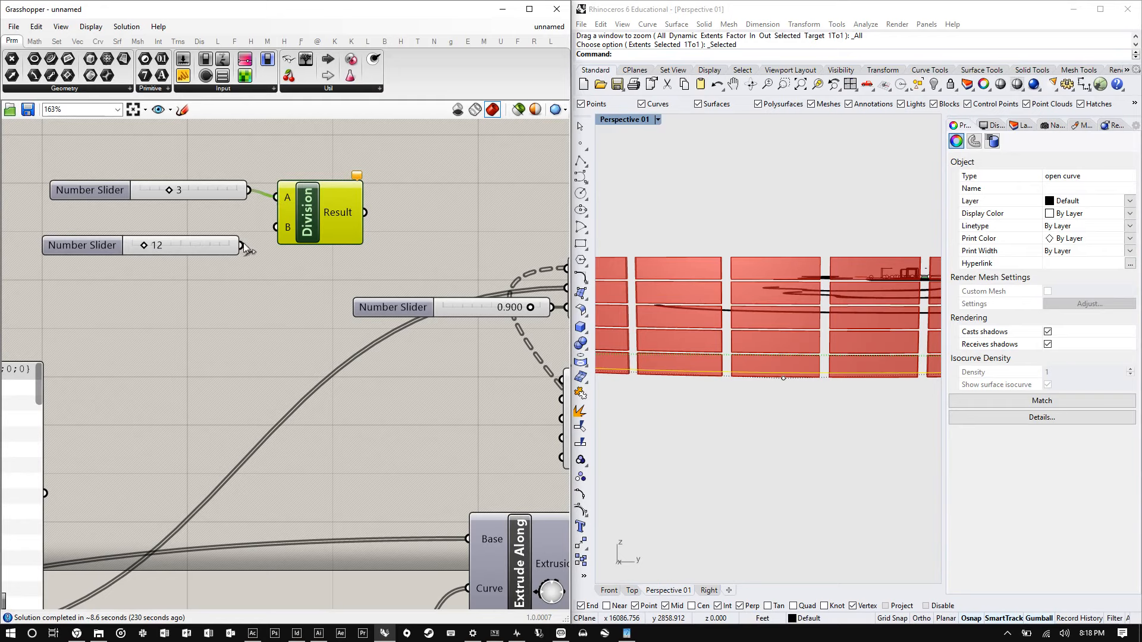
pyautogui.moveTo(241, 245); pyautogui.dragTo(276, 226)
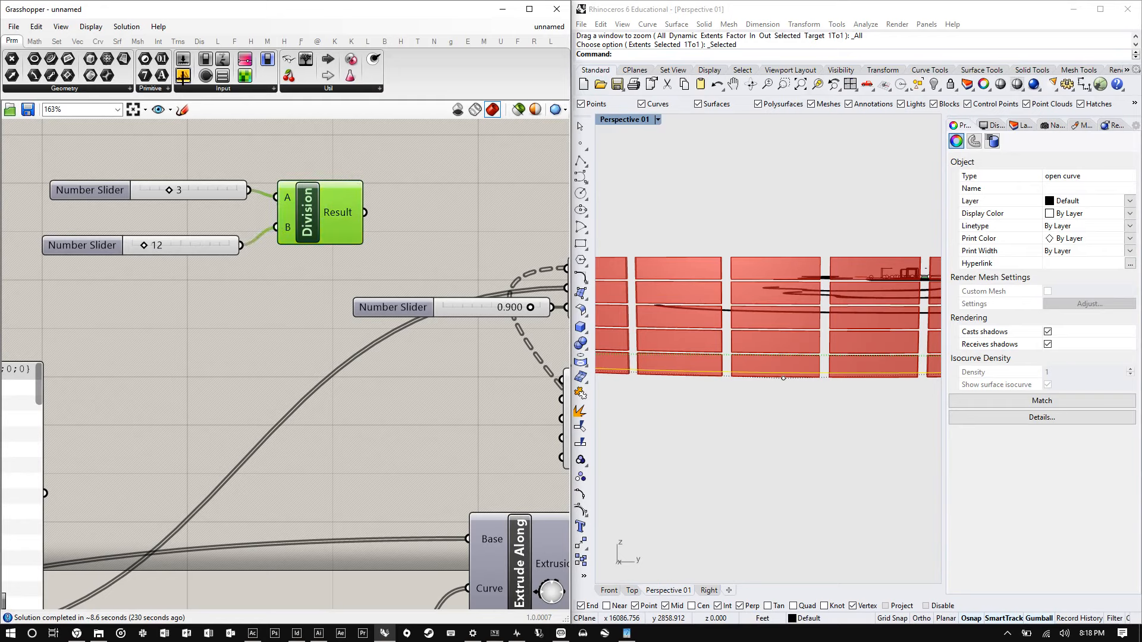
# - Add a Panel and connect the Division result to it
pyautogui.moveTo(184, 75); pyautogui.dragTo(449, 163)
pyautogui.moveTo(368, 211); pyautogui.dragTo(374, 160)
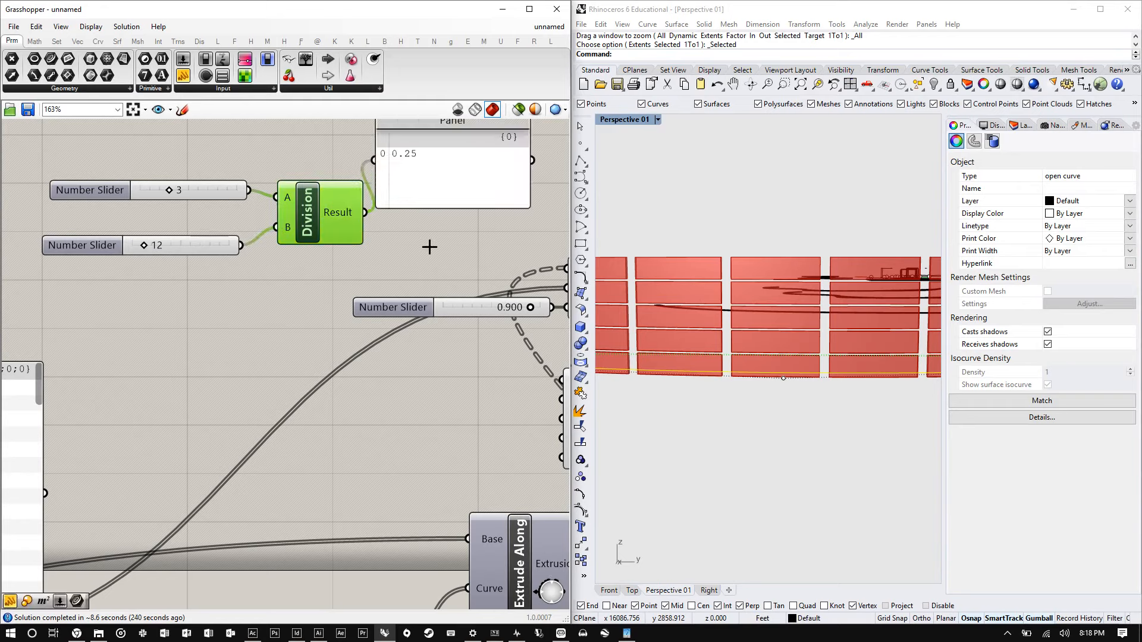
pyautogui.moveTo(421, 189); pyautogui.dragTo(472, 184)
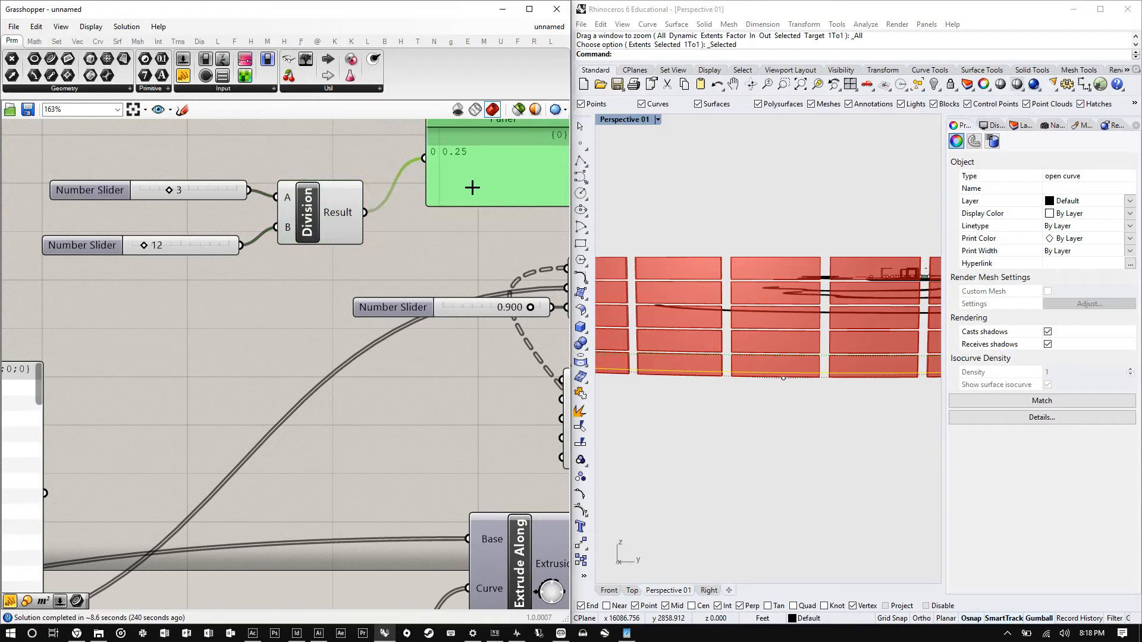
# - Add a Multiplication component and connect the 3 slider to its A input
pyautogui.moveTo(332, 233); pyautogui.dragTo(355, 148)
pyautogui.doubleClick(336, 224)
pyautogui.write('multi')
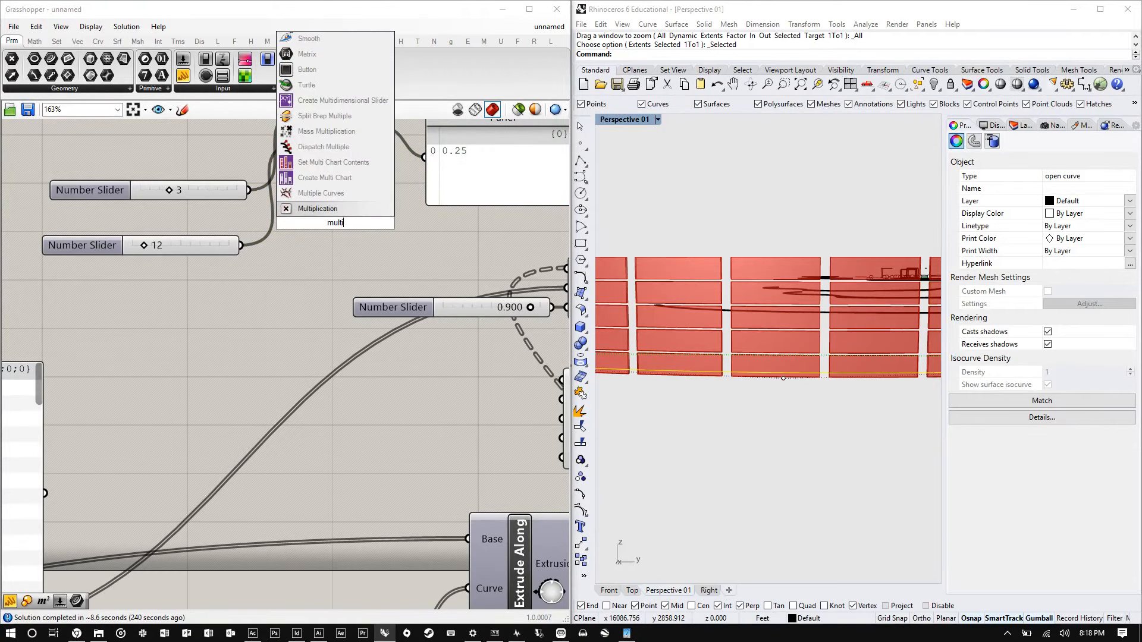
pyautogui.press('Return')
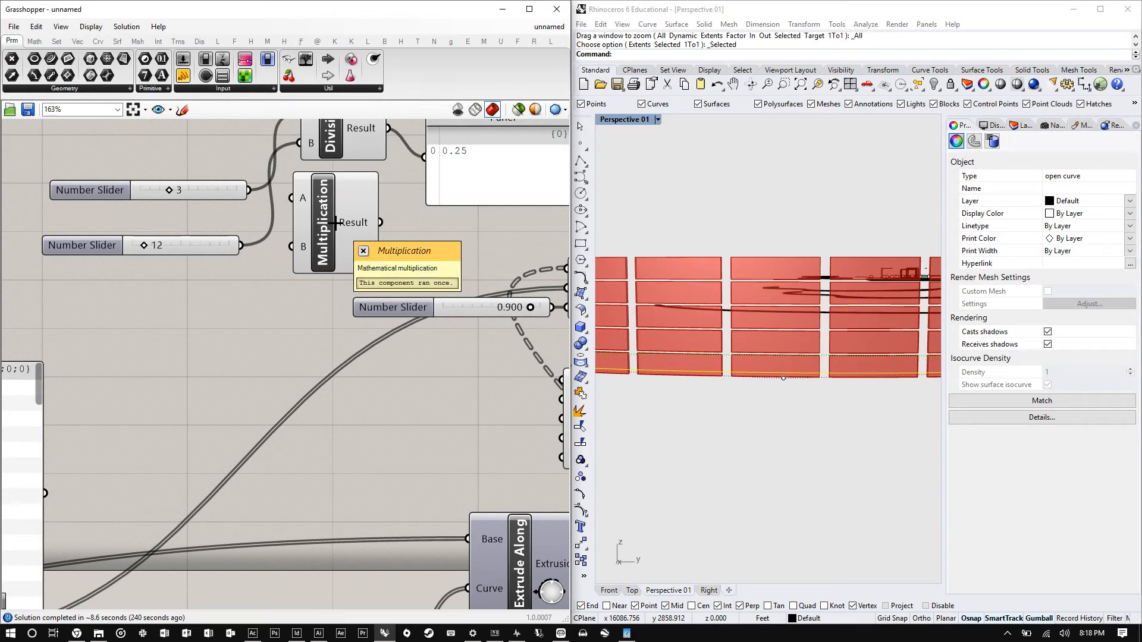
pyautogui.moveTo(249, 191); pyautogui.dragTo(292, 198)
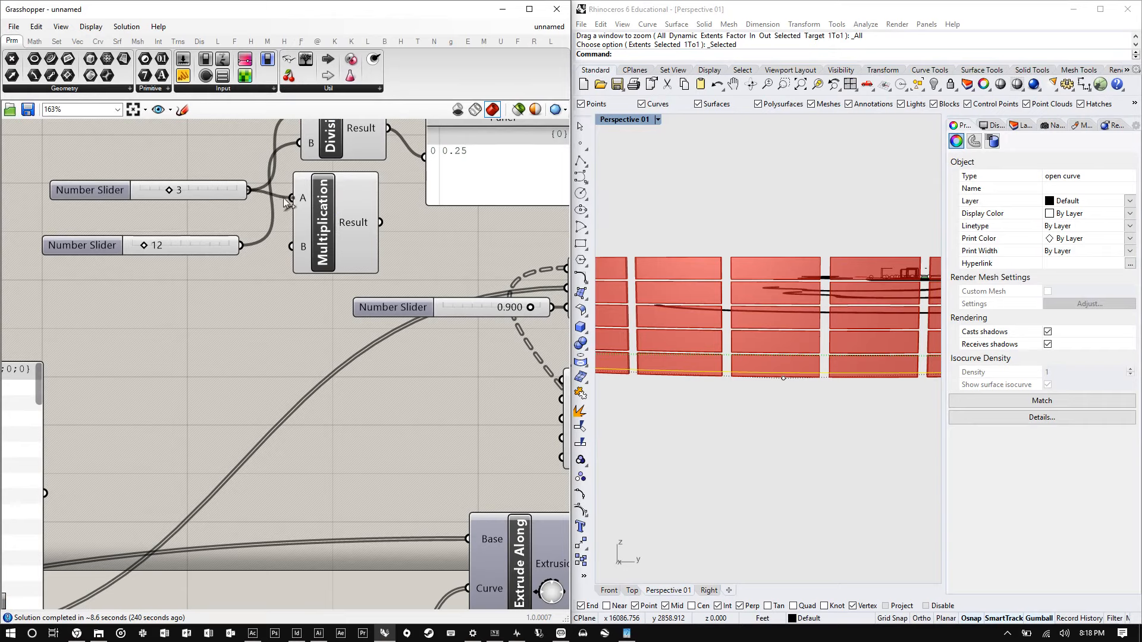
# - Delete the Multiplication component from the definition
pyautogui.moveTo(241, 245); pyautogui.dragTo(291, 247)
pyautogui.moveTo(380, 222); pyautogui.dragTo(424, 157)
pyautogui.scroll(-2, 357, 179)
pyautogui.scroll(3, 398, 234)
pyautogui.moveTo(399, 234); pyautogui.dragTo(392, 254)
pyautogui.moveTo(262, 310); pyautogui.dragTo(270, 301)
pyautogui.moveTo(365, 273)
pyautogui.mouseDown()
pyautogui.moveTo(365, 245)
pyautogui.moveTo(364, 277)
pyautogui.mouseUp()
pyautogui.moveTo(222, 196); pyautogui.dragTo(220, 161)
pyautogui.moveTo(388, 262)
pyautogui.mouseDown()
pyautogui.moveTo(392, 229)
pyautogui.moveTo(381, 247)
pyautogui.mouseUp()
pyautogui.click(247, 288)
pyautogui.moveTo(247, 288); pyautogui.dragTo(254, 277)
pyautogui.click(262, 153)
pyautogui.moveTo(348, 245); pyautogui.dragTo(349, 246)
pyautogui.moveTo(354, 247); pyautogui.dragTo(345, 167)
pyautogui.click(259, 292)
pyautogui.press('Delete')
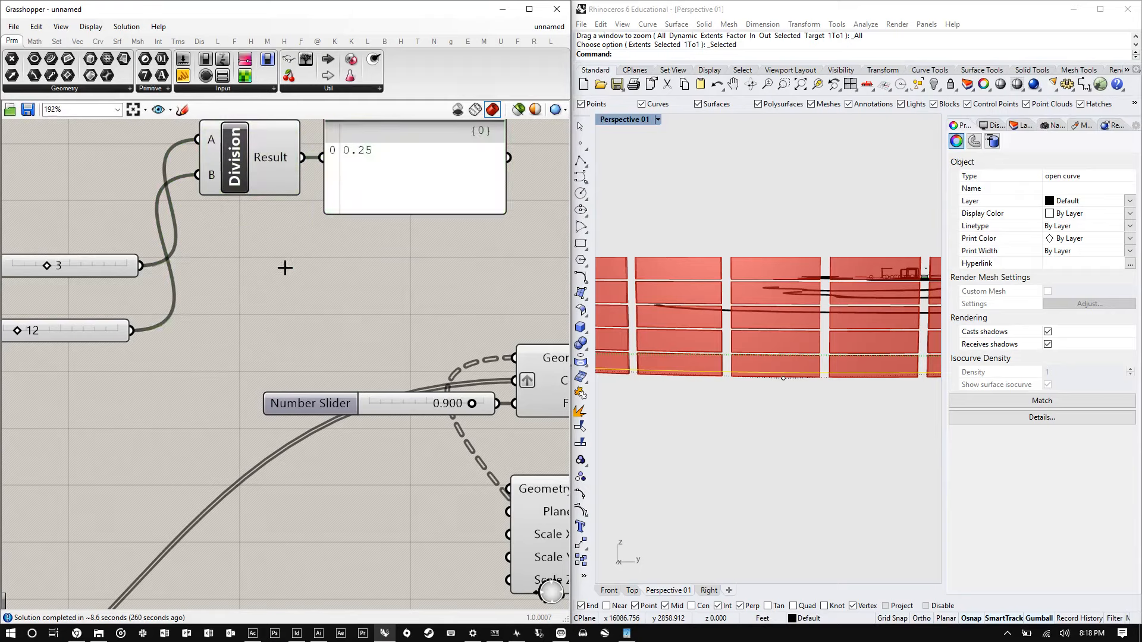
# - Rearrange the Division component, its two sliders and the Panel on the canvas
pyautogui.moveTo(249, 167); pyautogui.dragTo(235, 298)
pyautogui.click(348, 204)
pyautogui.moveTo(348, 204); pyautogui.dragTo(318, 251)
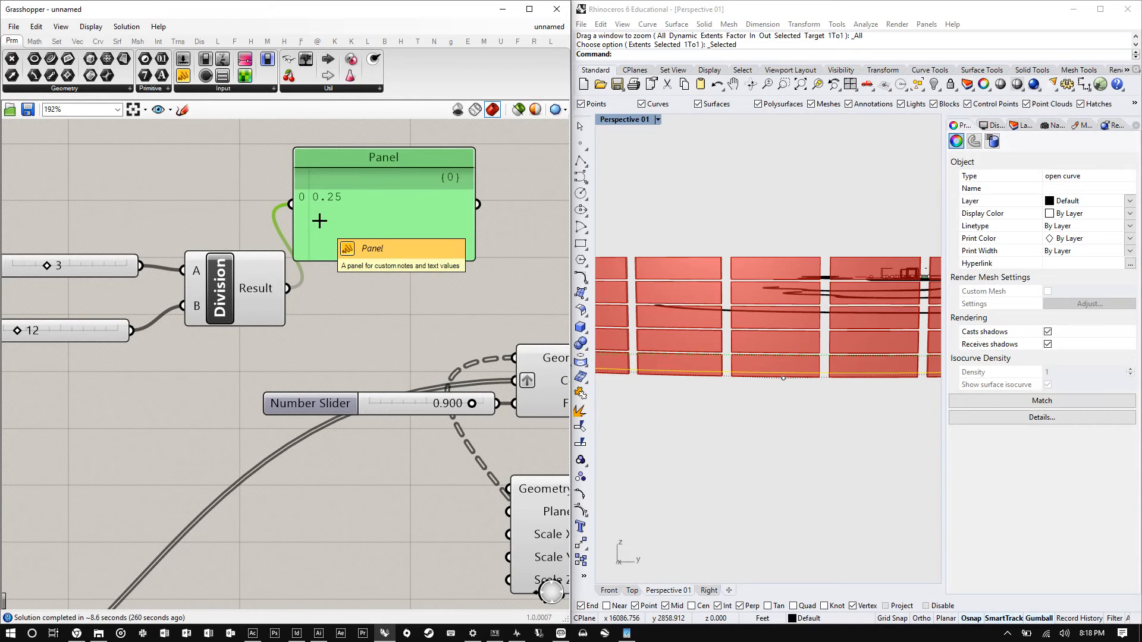
pyautogui.scroll(-2, 216, 299)
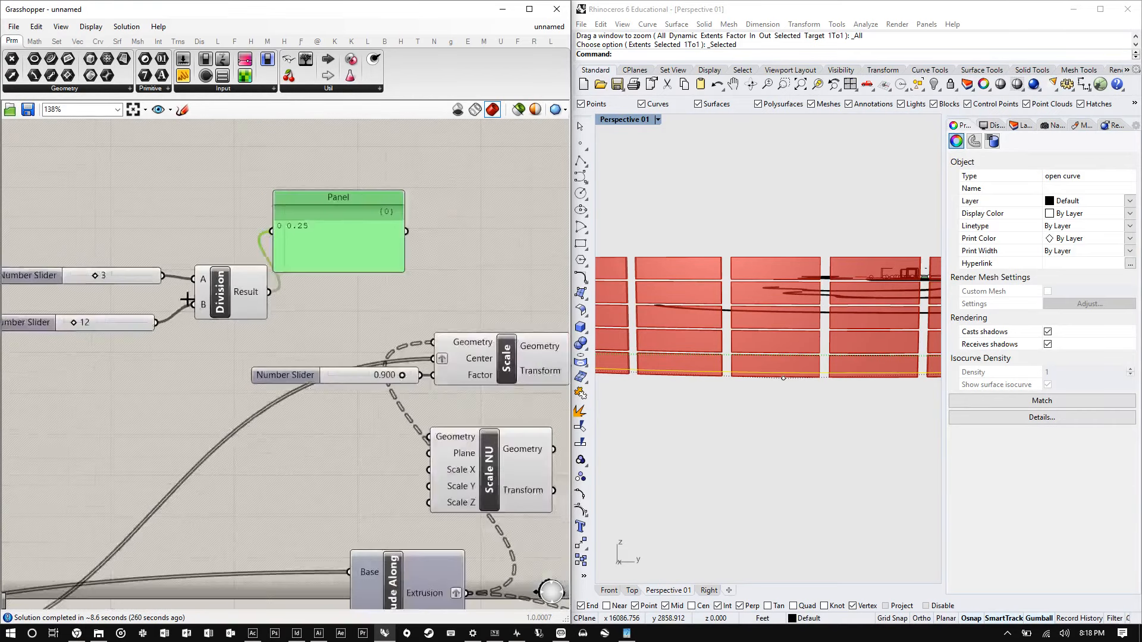
pyautogui.scroll(2, 147, 323)
pyautogui.moveTo(135, 315); pyautogui.dragTo(139, 259)
pyautogui.scroll(-2, 148, 289)
pyautogui.scroll(2, 142, 289)
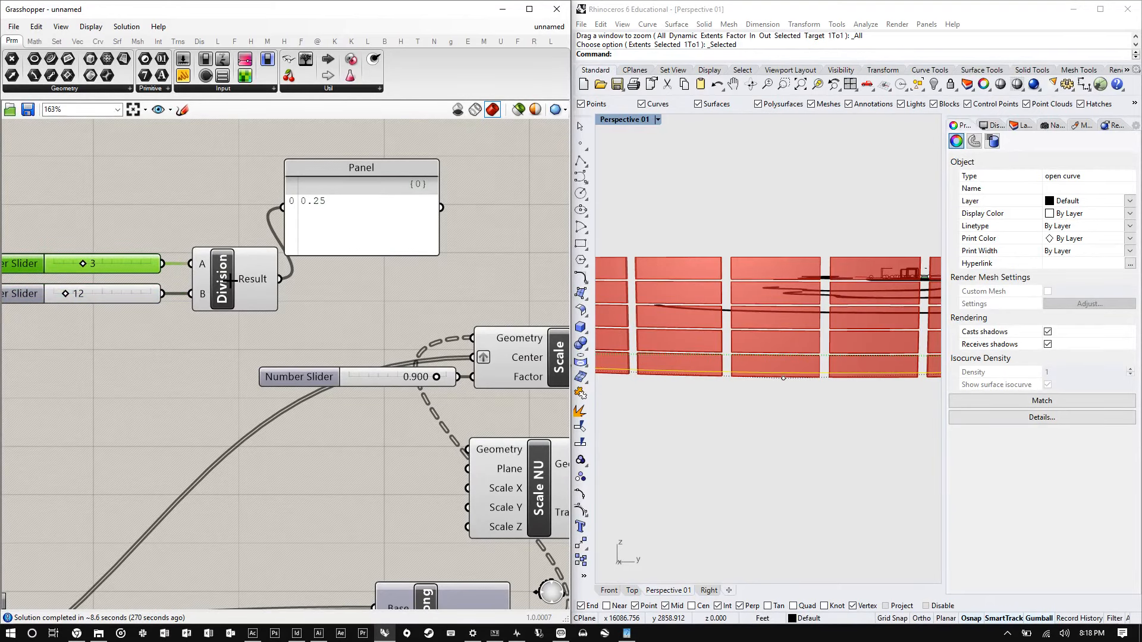
pyautogui.scroll(-2, 306, 273)
pyautogui.scroll(3, 301, 288)
pyautogui.moveTo(324, 237); pyautogui.dragTo(373, 183)
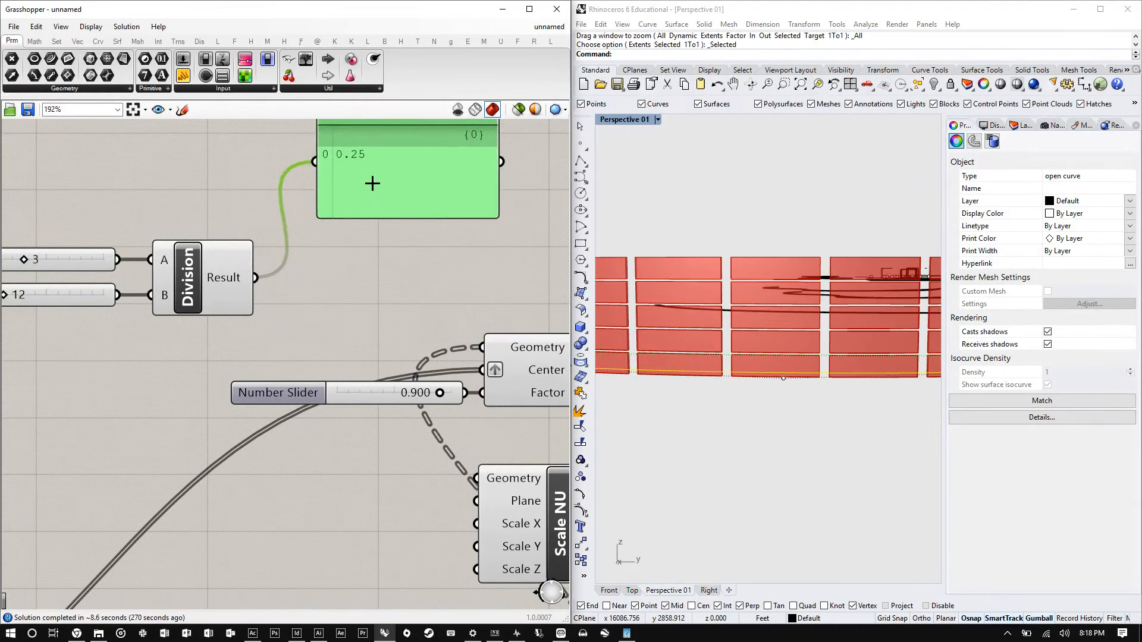
pyautogui.scroll(-2, 299, 291)
pyautogui.moveTo(350, 321); pyautogui.dragTo(100, 188)
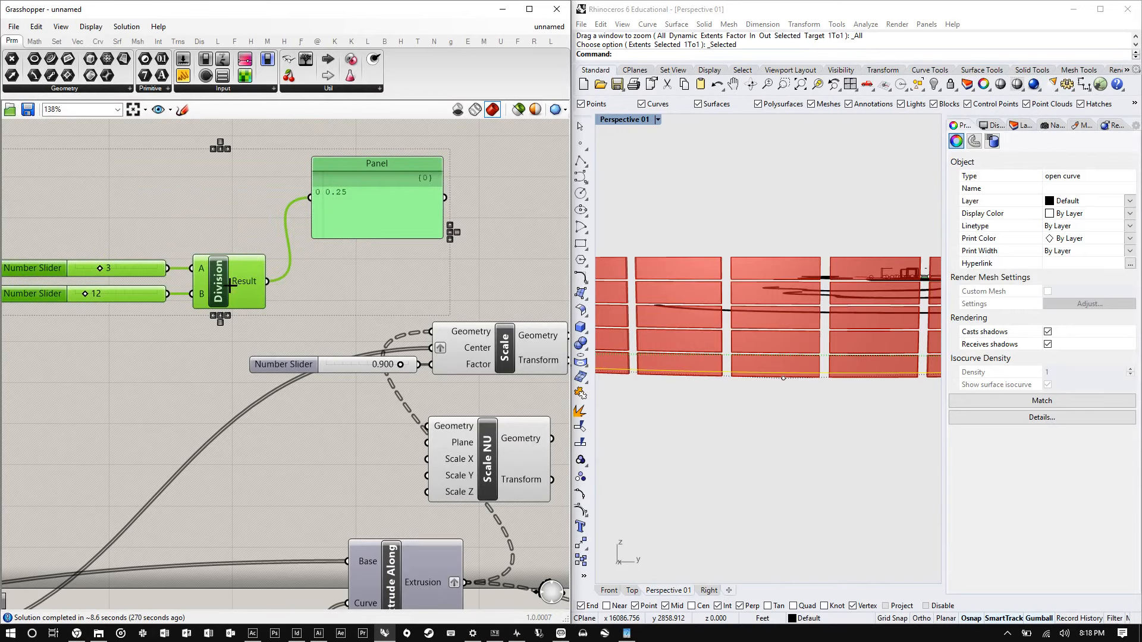
pyautogui.moveTo(229, 286); pyautogui.dragTo(204, 199, button='right')
# - Inspect the Scale and Scale NU components and their preview in the viewport
pyautogui.doubleClick(298, 217)
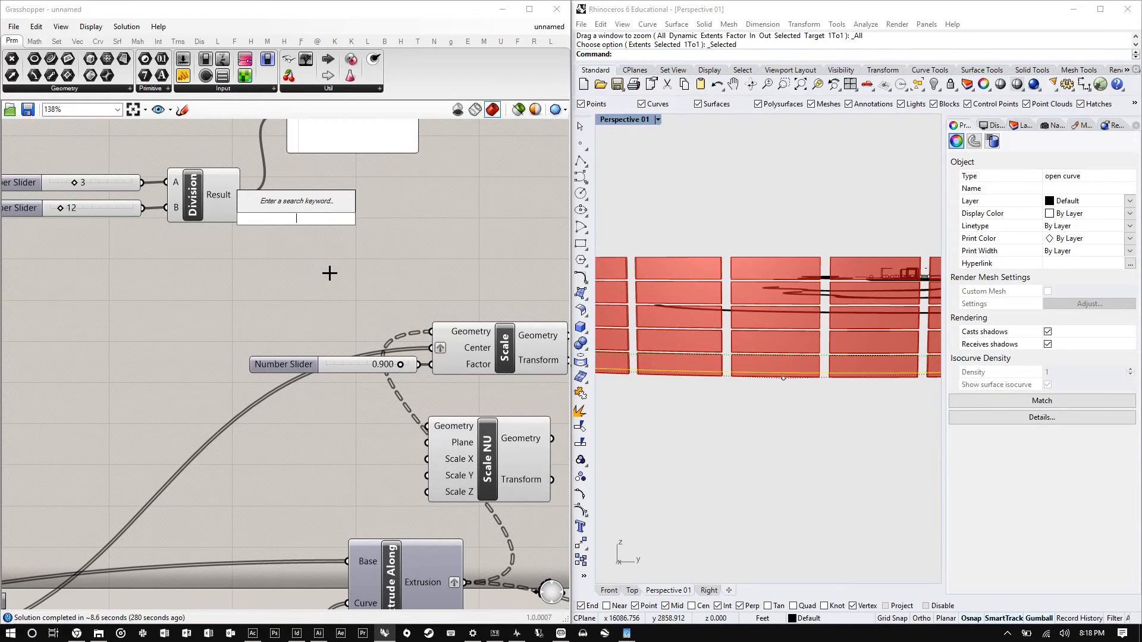
pyautogui.scroll(2, 356, 307)
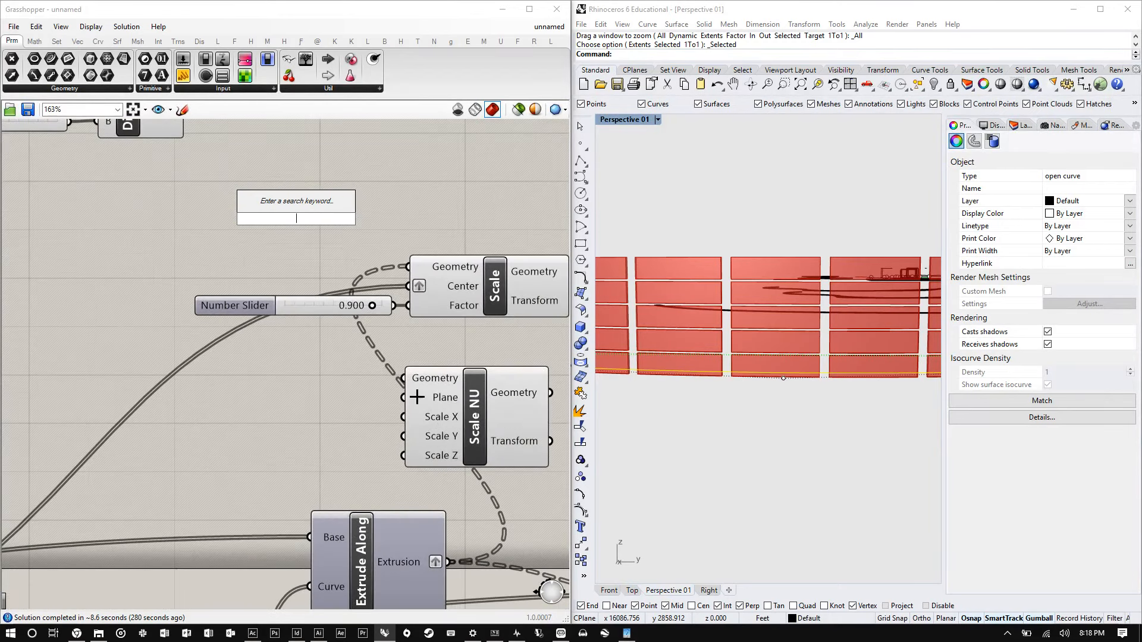
pyautogui.scroll(-6, 252, 241)
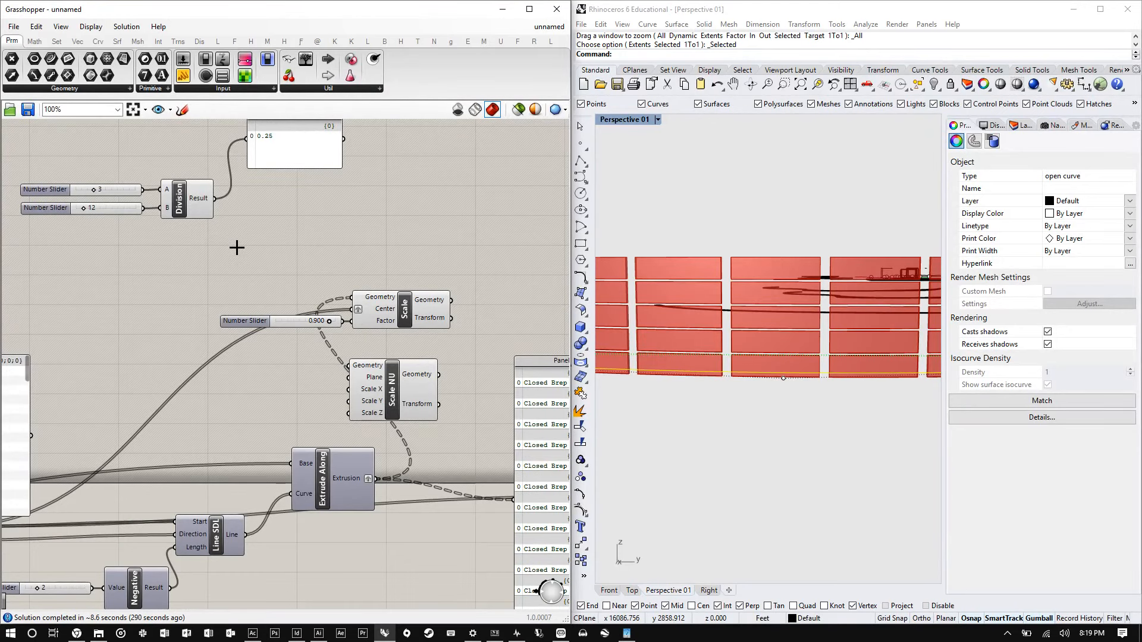
pyautogui.scroll(2, 359, 379)
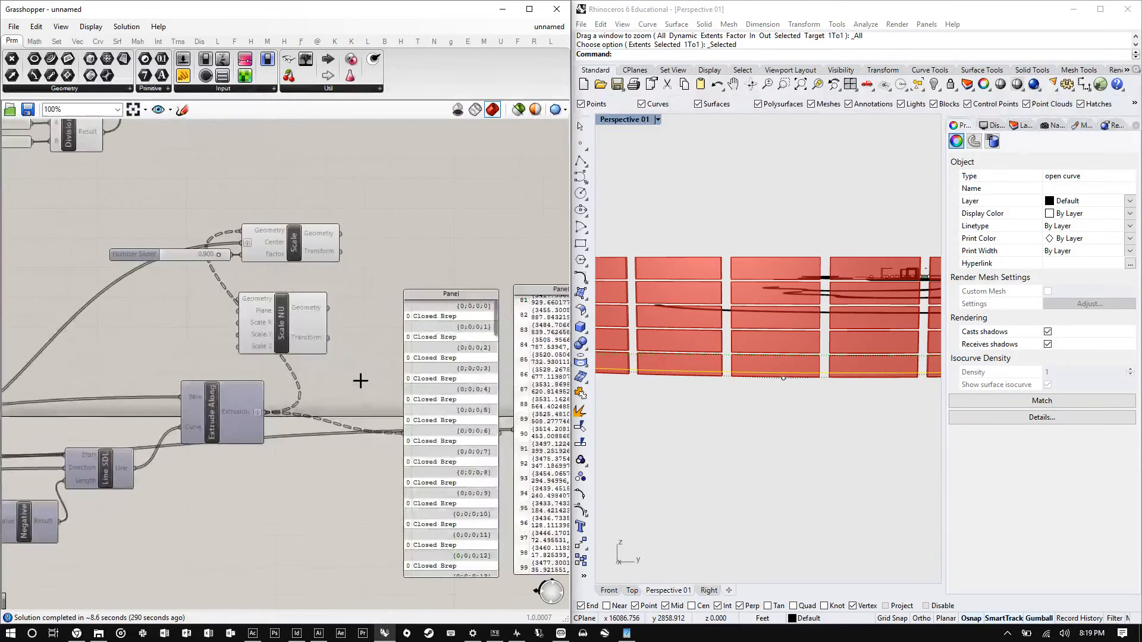
pyautogui.scroll(-4, 323, 359)
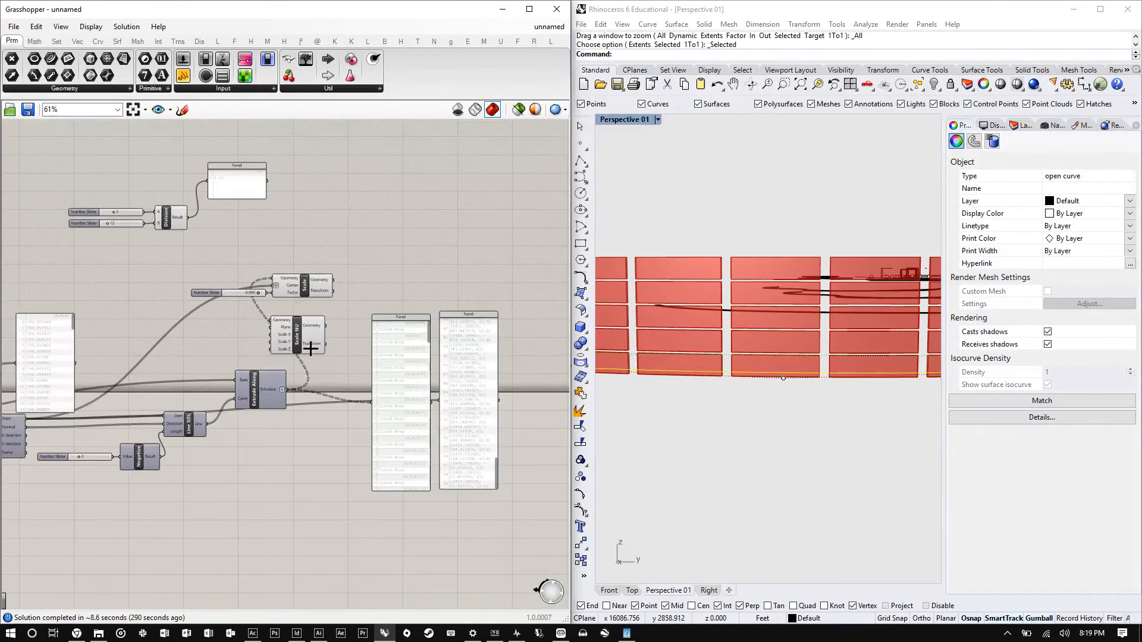
pyautogui.scroll(1, 312, 347)
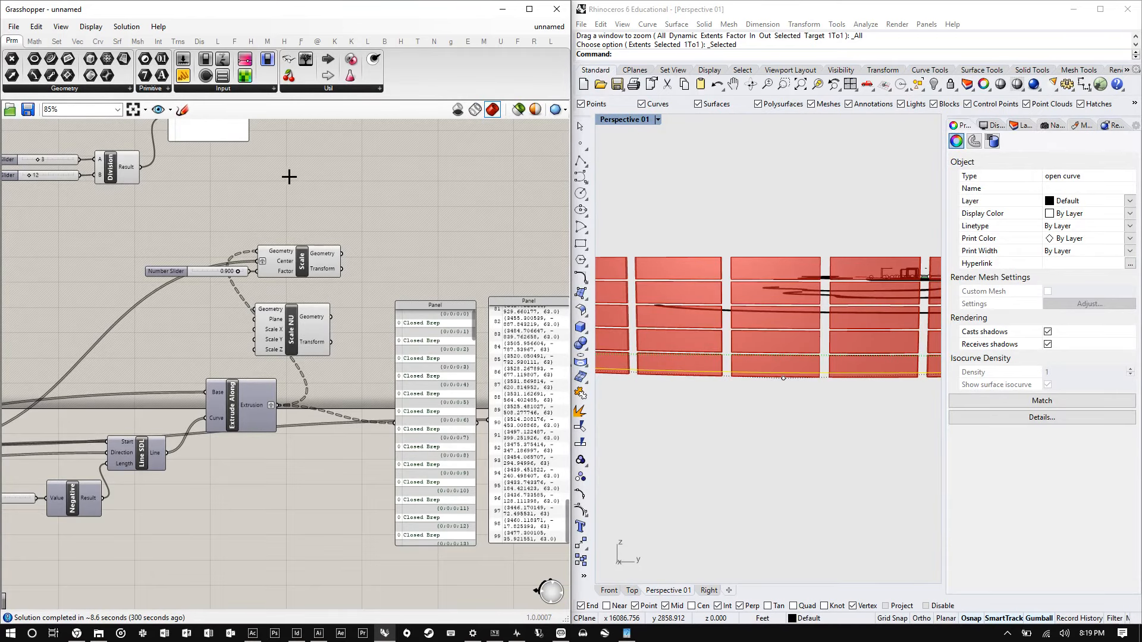
pyautogui.scroll(5, 302, 260)
pyautogui.click(318, 266)
pyautogui.scroll(5, 670, 294)
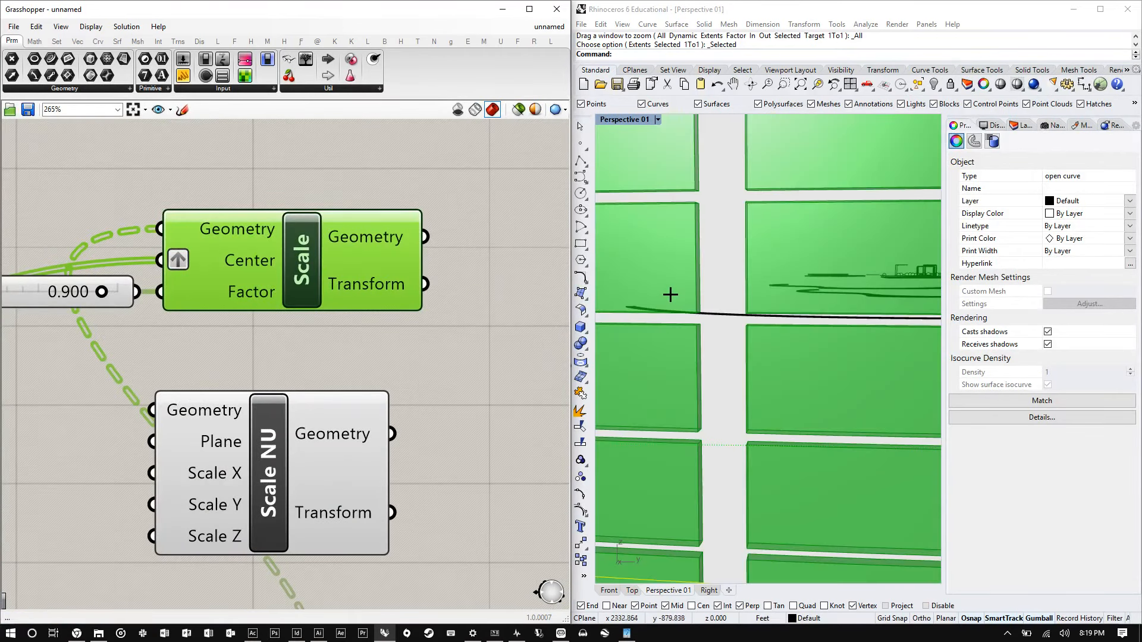
pyautogui.scroll(-10, 383, 255)
pyautogui.scroll(8, 320, 270)
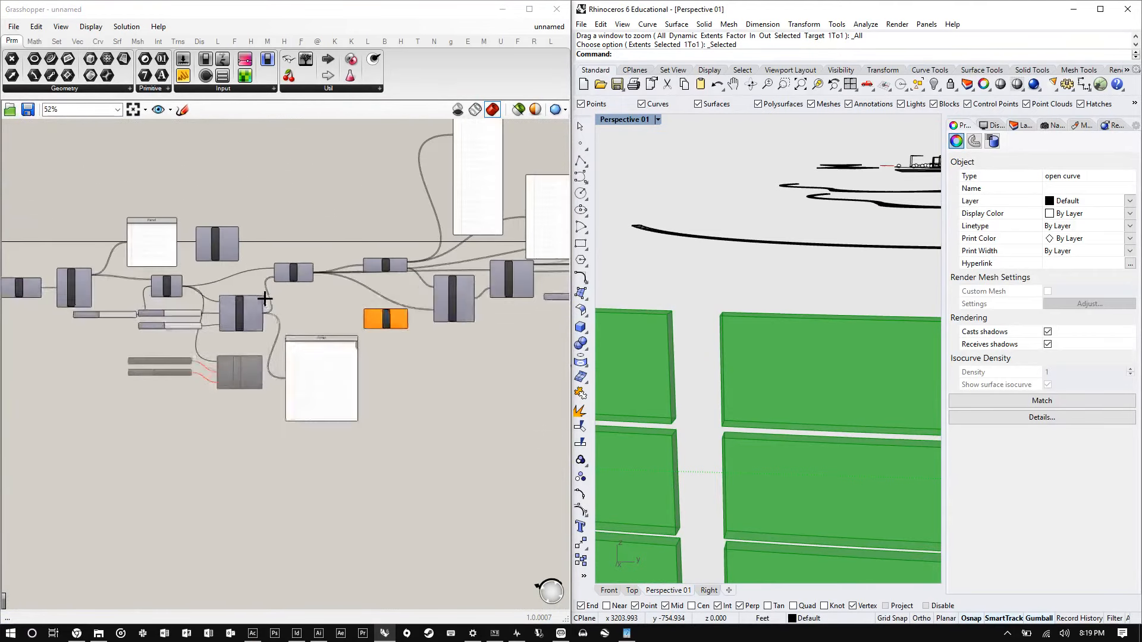
# - Turn off the preview of the Extrude component
pyautogui.rightClick(122, 278)
pyautogui.click(123, 276)
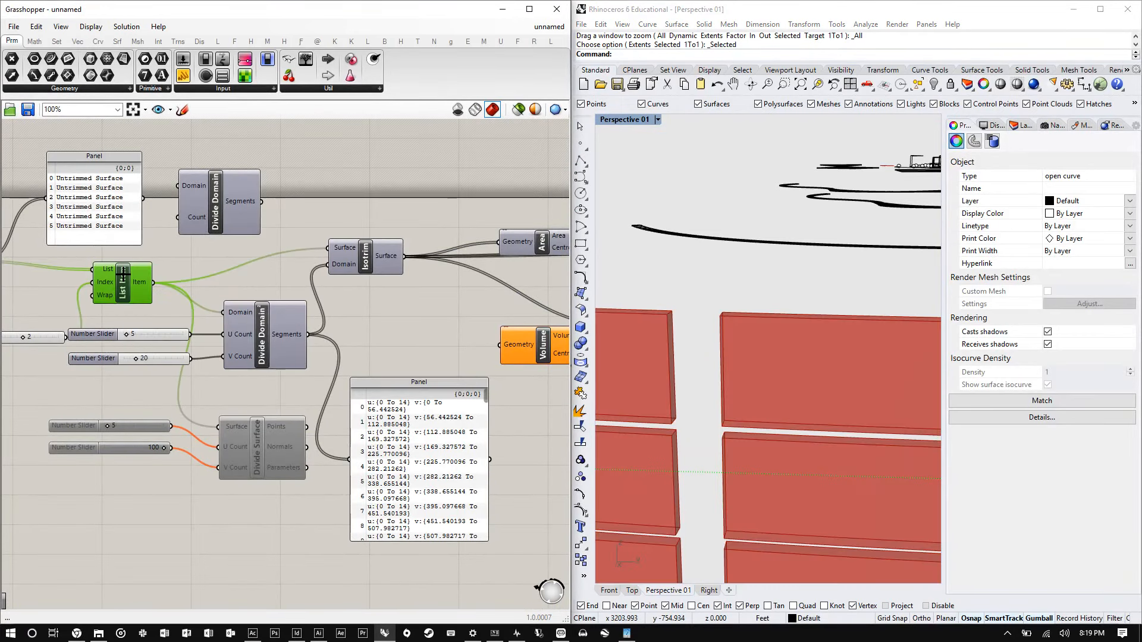
pyautogui.scroll(-4, 359, 285)
pyautogui.scroll(4, 137, 277)
pyautogui.rightClick(136, 275)
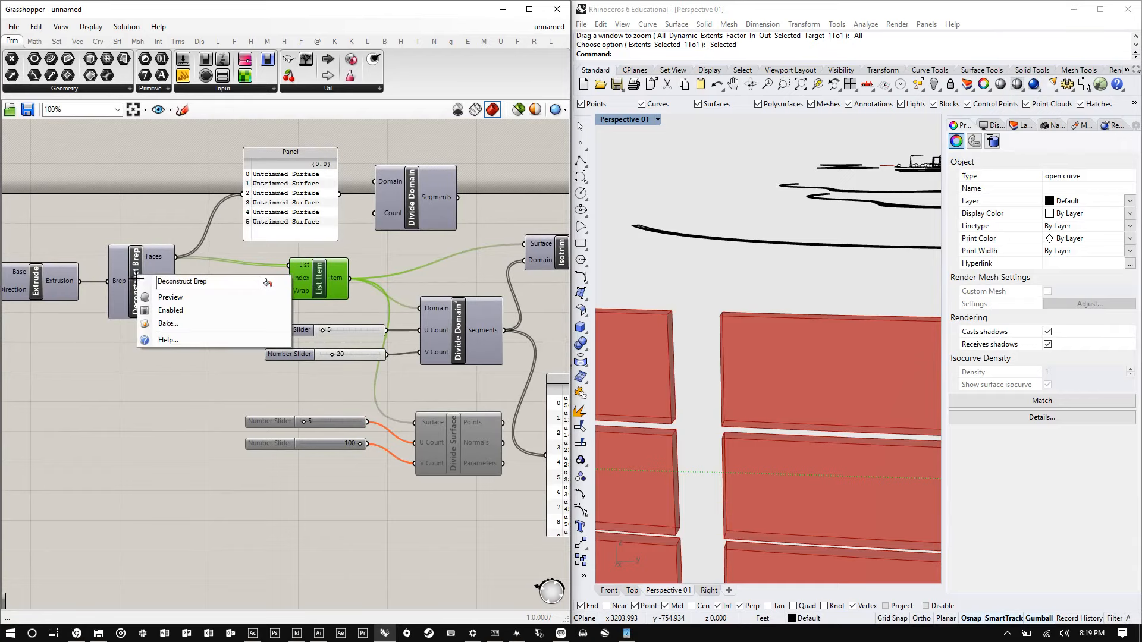
pyautogui.moveTo(46, 280); pyautogui.dragTo(43, 281, button='right')
pyautogui.rightClick(43, 281)
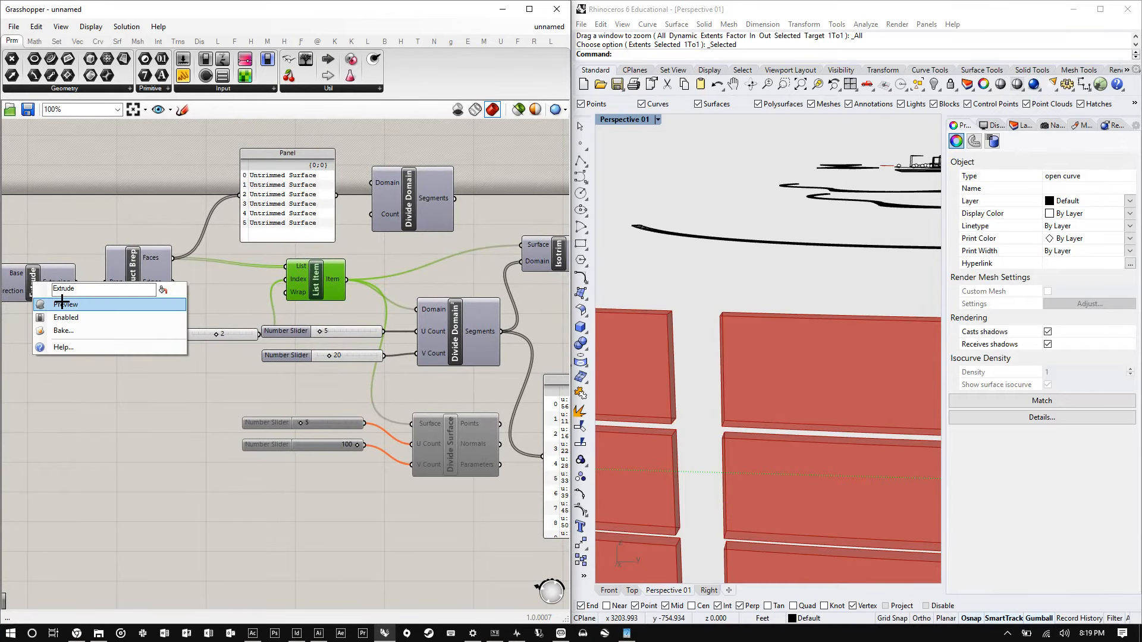
pyautogui.click(63, 304)
# - Set the Divide Domain² V Count slider to 100
pyautogui.moveTo(606, 292); pyautogui.dragTo(786, 289, button='right')
pyautogui.click(821, 397)
pyautogui.scroll(7, 837, 292)
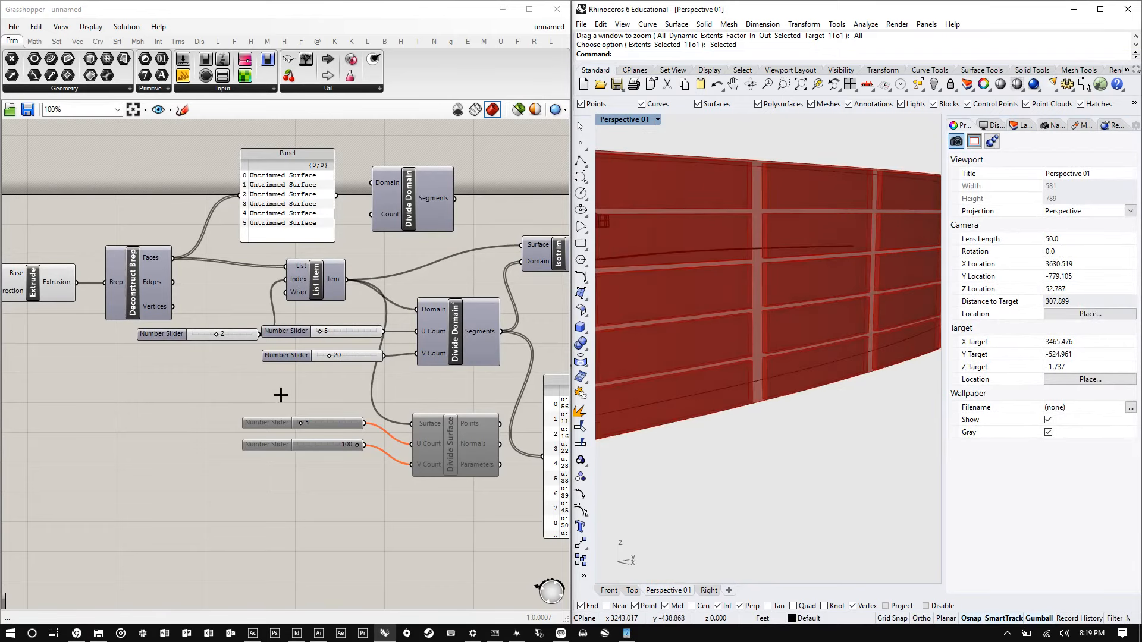
pyautogui.scroll(4, 357, 361)
pyautogui.doubleClick(388, 348)
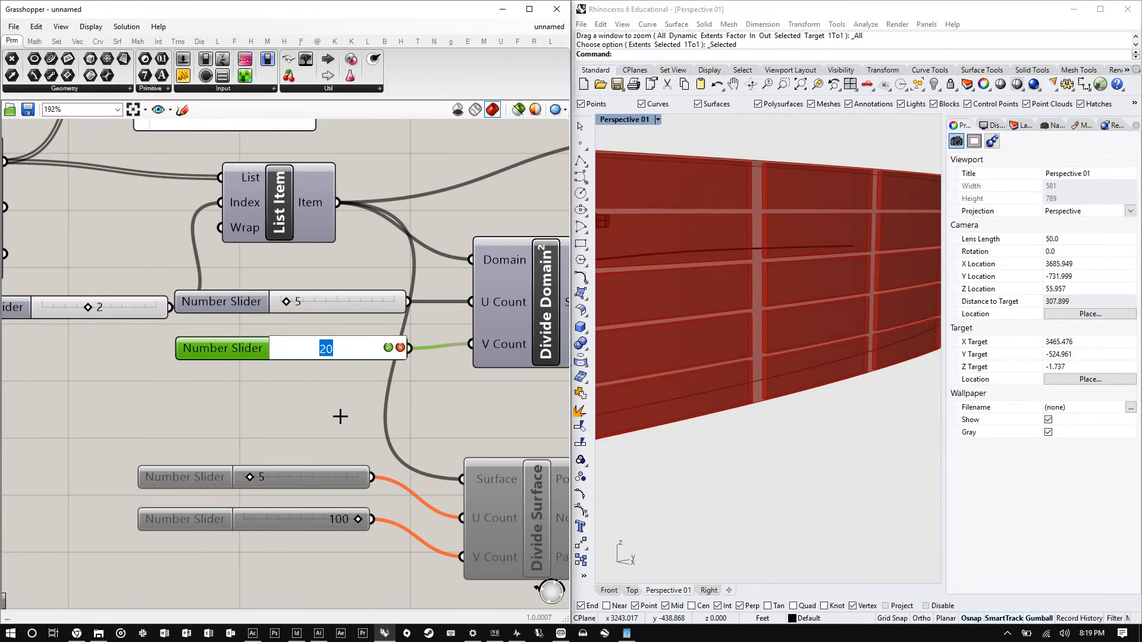
pyautogui.write('100')
pyautogui.press('Return')
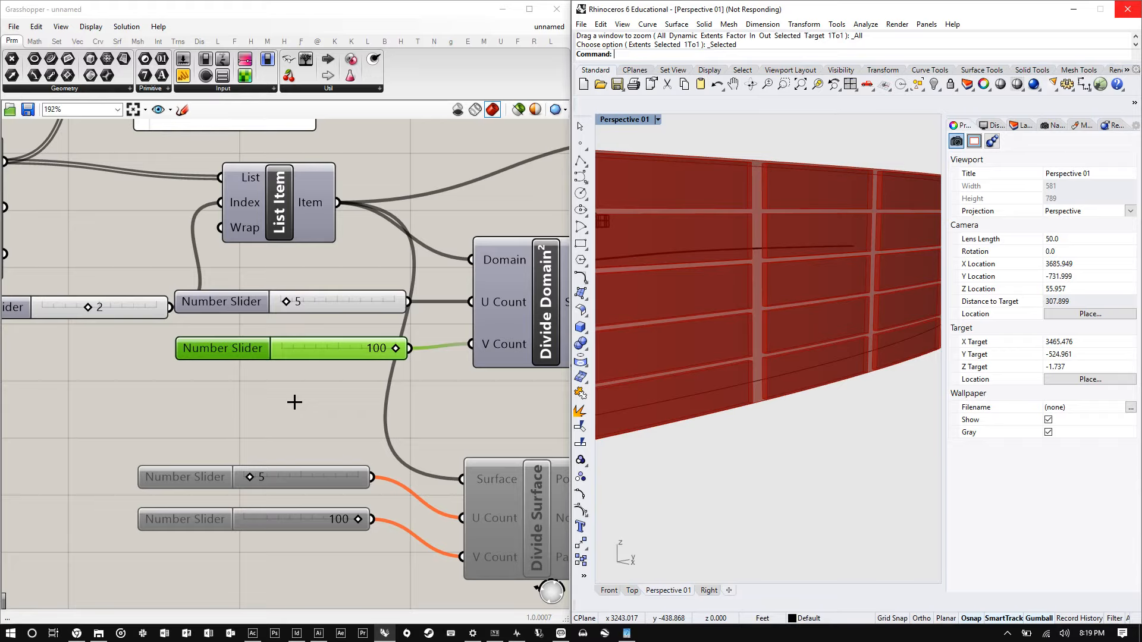
# - Examine the subdivided extruded facade panels in the viewport with all component previews drawn
pyautogui.scroll(-5, 306, 399)
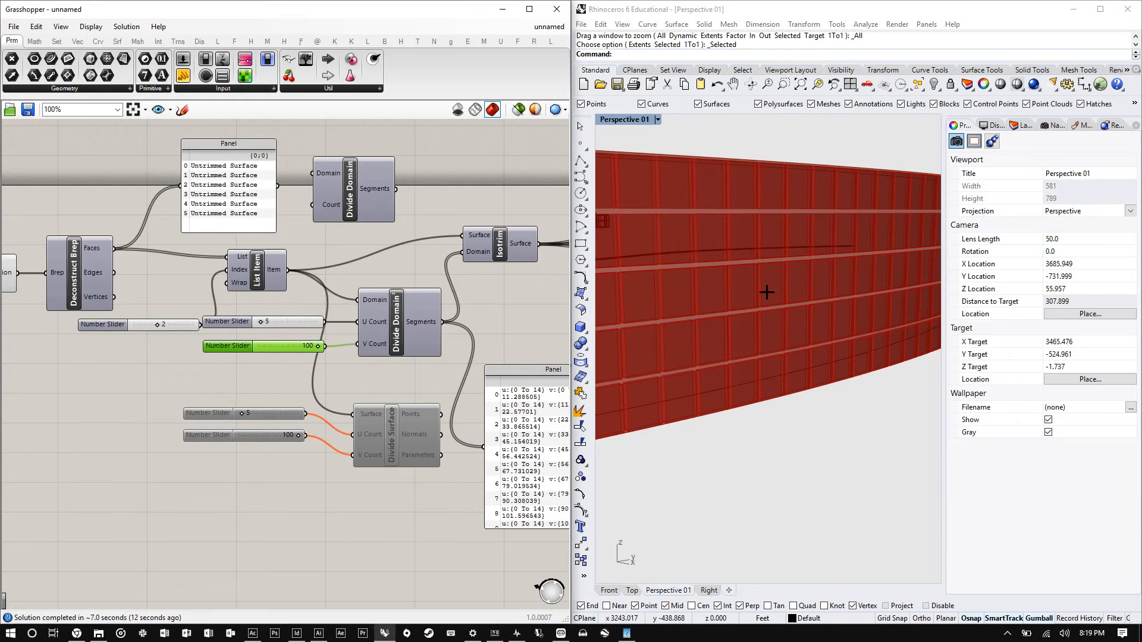
pyautogui.moveTo(767, 292); pyautogui.dragTo(672, 309, button='right')
pyautogui.scroll(-3, 202, 304)
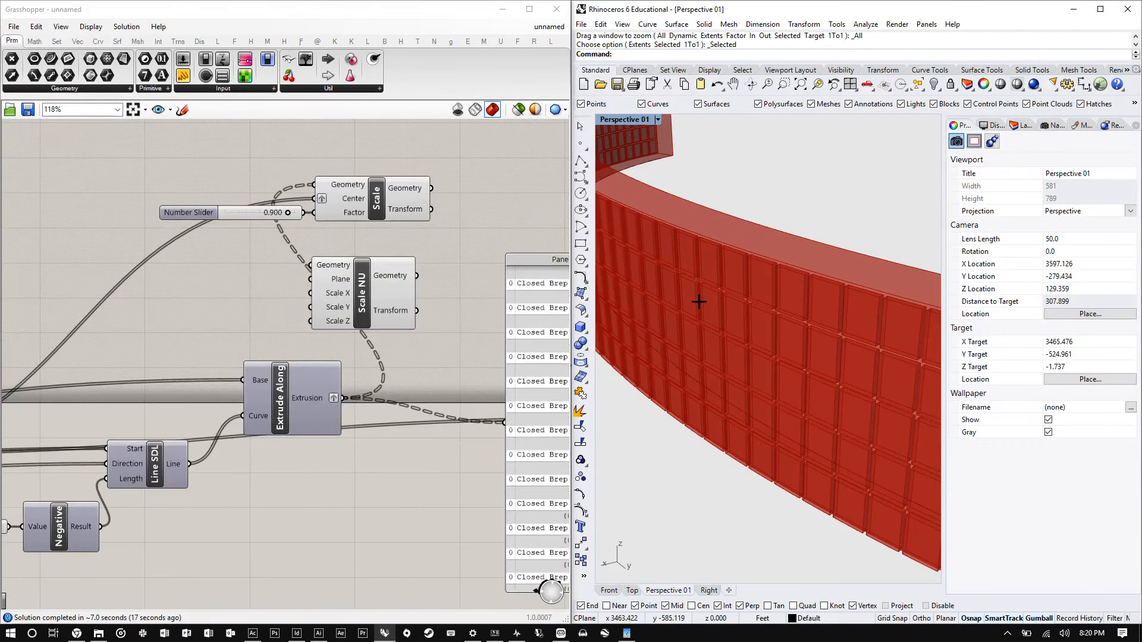
pyautogui.moveTo(696, 301); pyautogui.dragTo(821, 301, button='right')
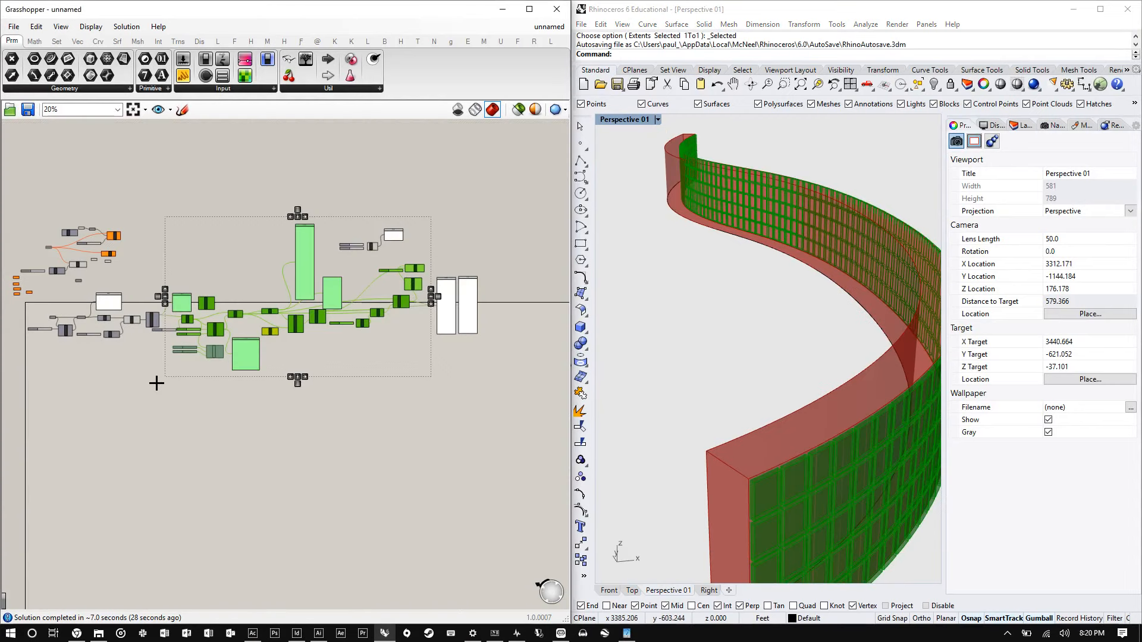
pyautogui.scroll(4, 155, 383)
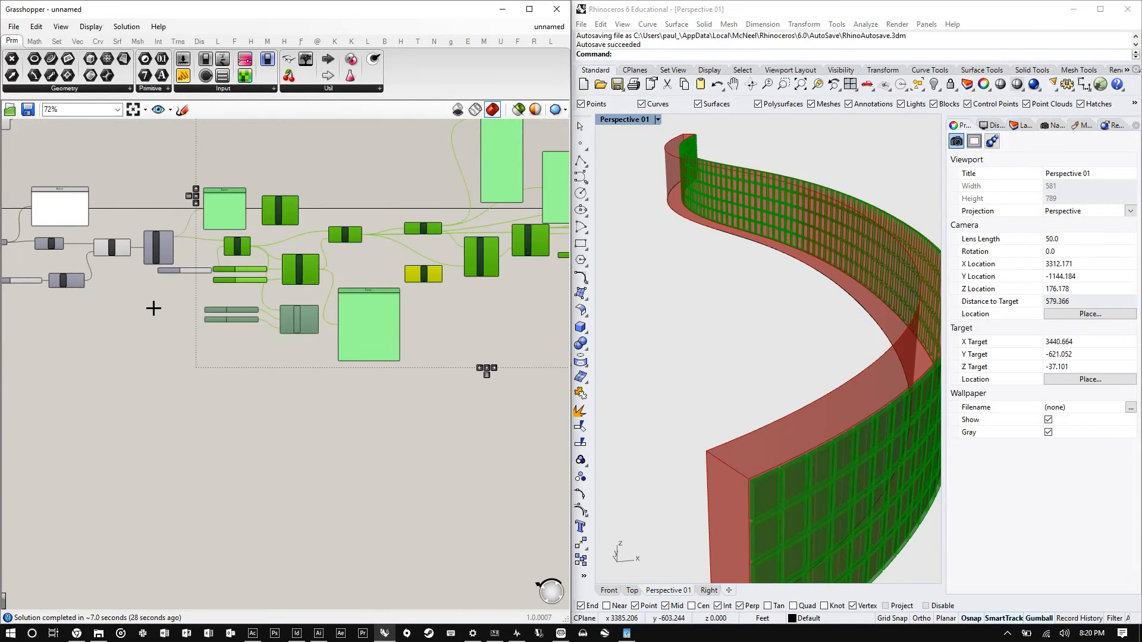
pyautogui.click(153, 308)
pyautogui.scroll(4, 329, 164)
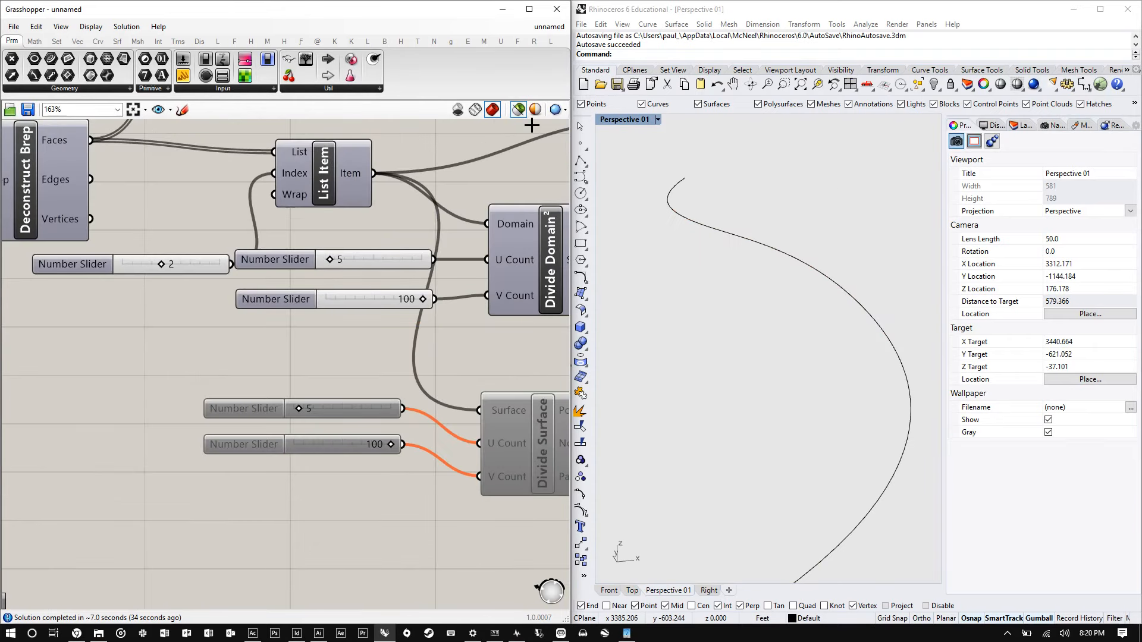
pyautogui.click(518, 109)
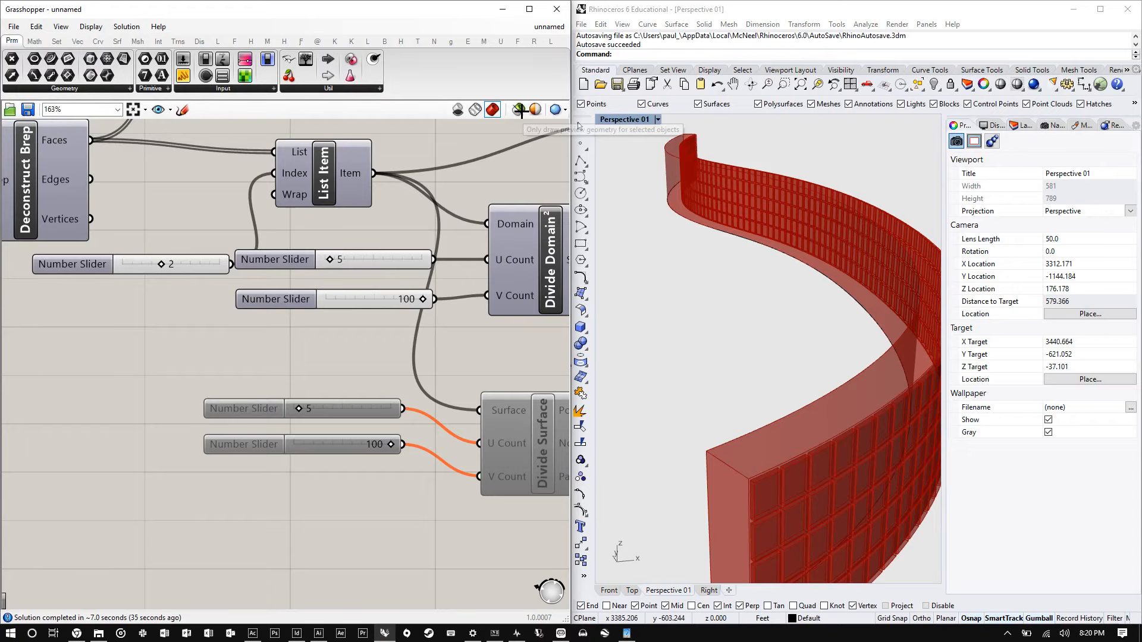
# - Select the Isotrim, Deconstruct Brep, Loft, Extrude and List Item components in turn to preview each one's geometry
pyautogui.scroll(-3, 660, 248)
pyautogui.scroll(-4, 191, 262)
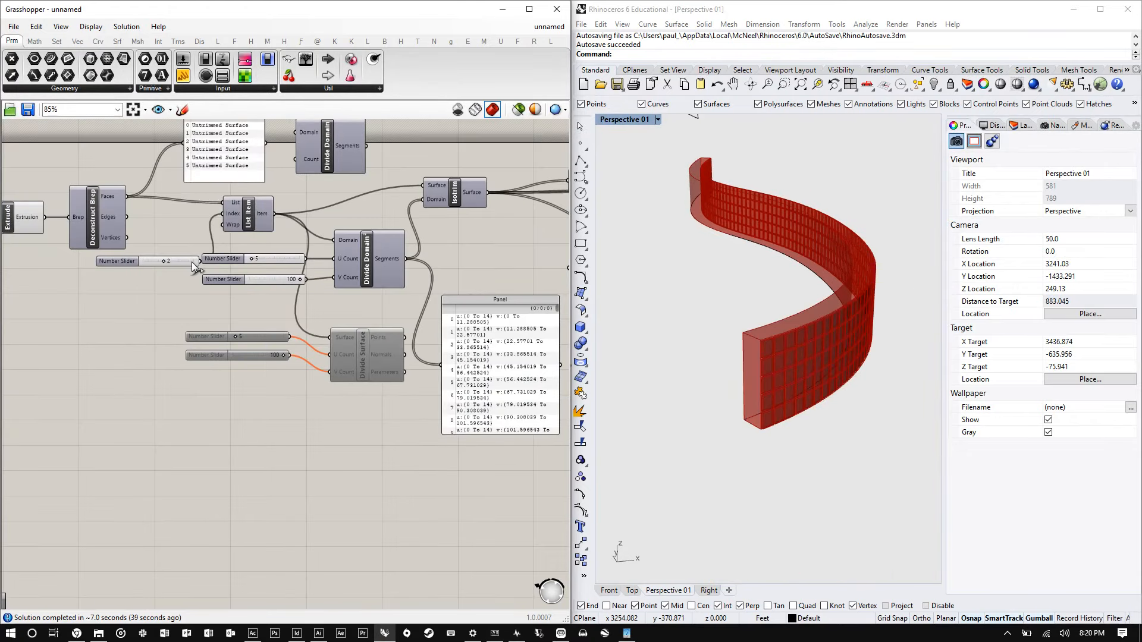
pyautogui.scroll(-4, 191, 262)
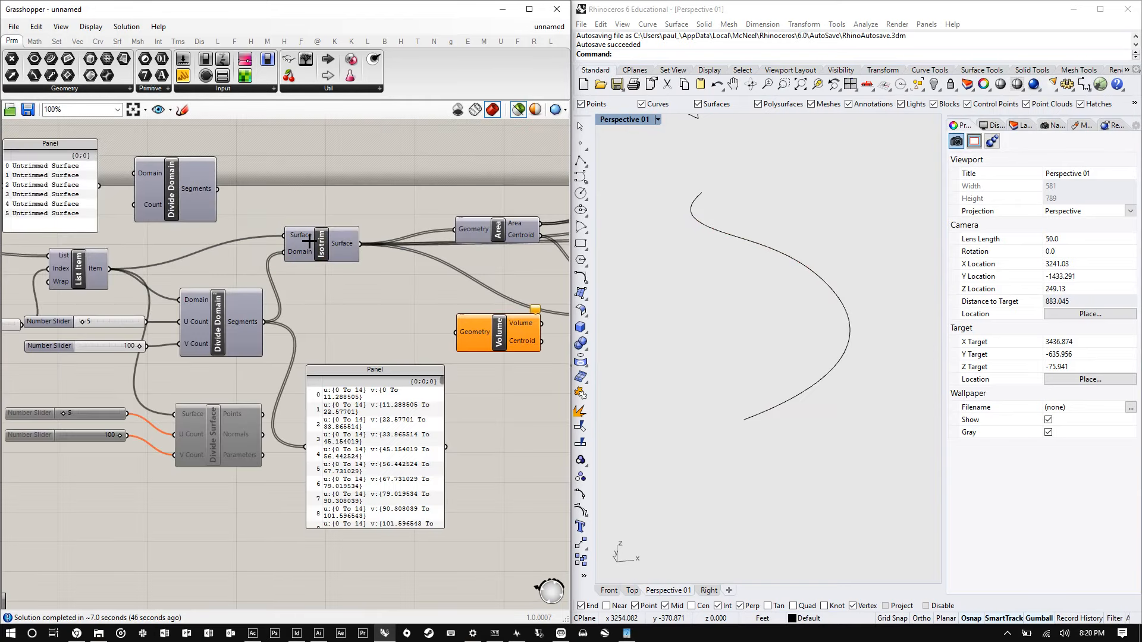
pyautogui.click(317, 237)
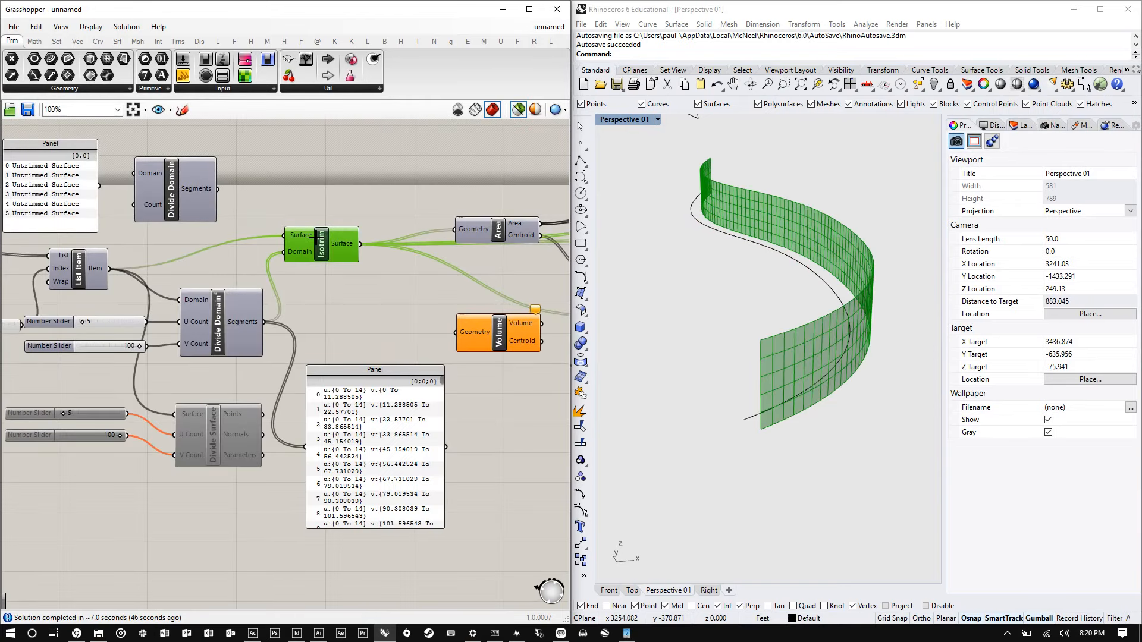
pyautogui.click(188, 212)
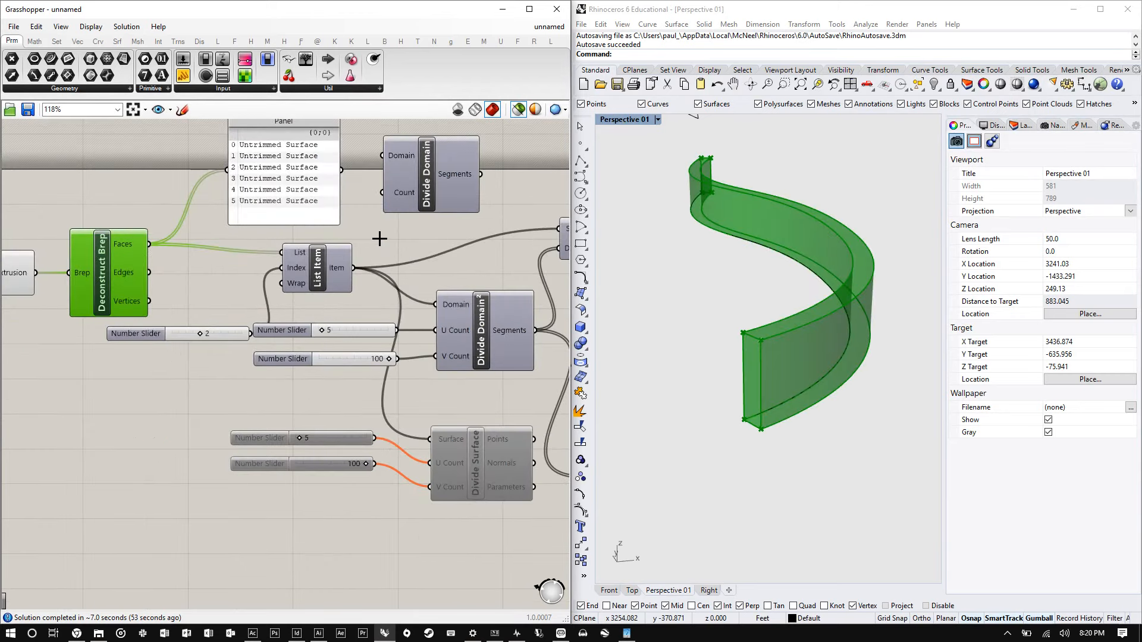
pyautogui.scroll(-2, 379, 238)
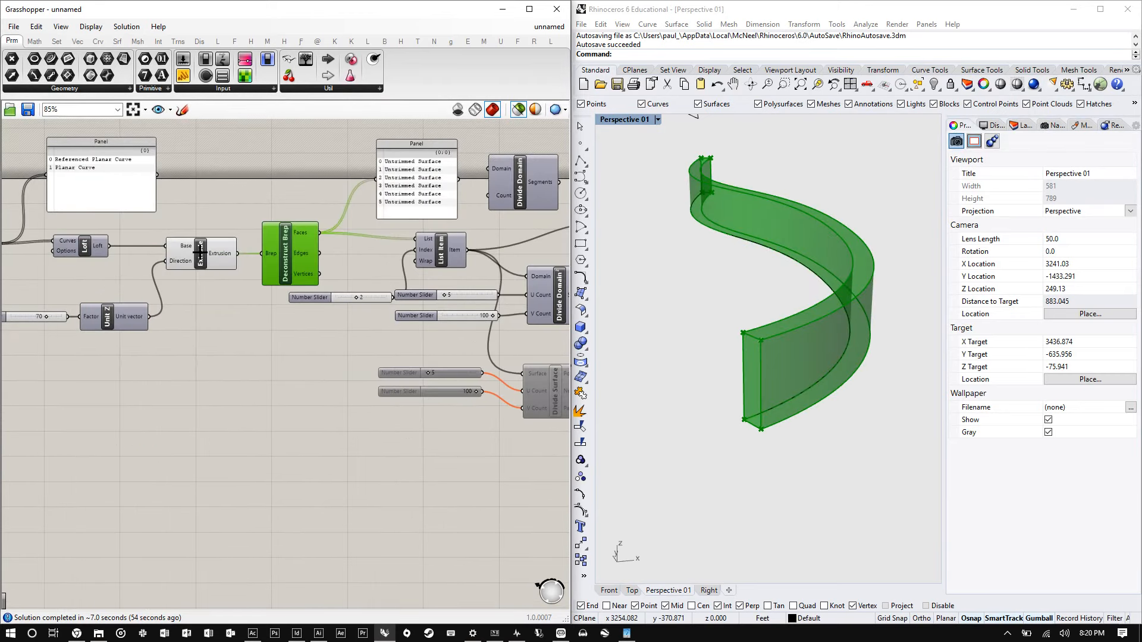
pyautogui.click(85, 246)
pyautogui.scroll(-1, 199, 253)
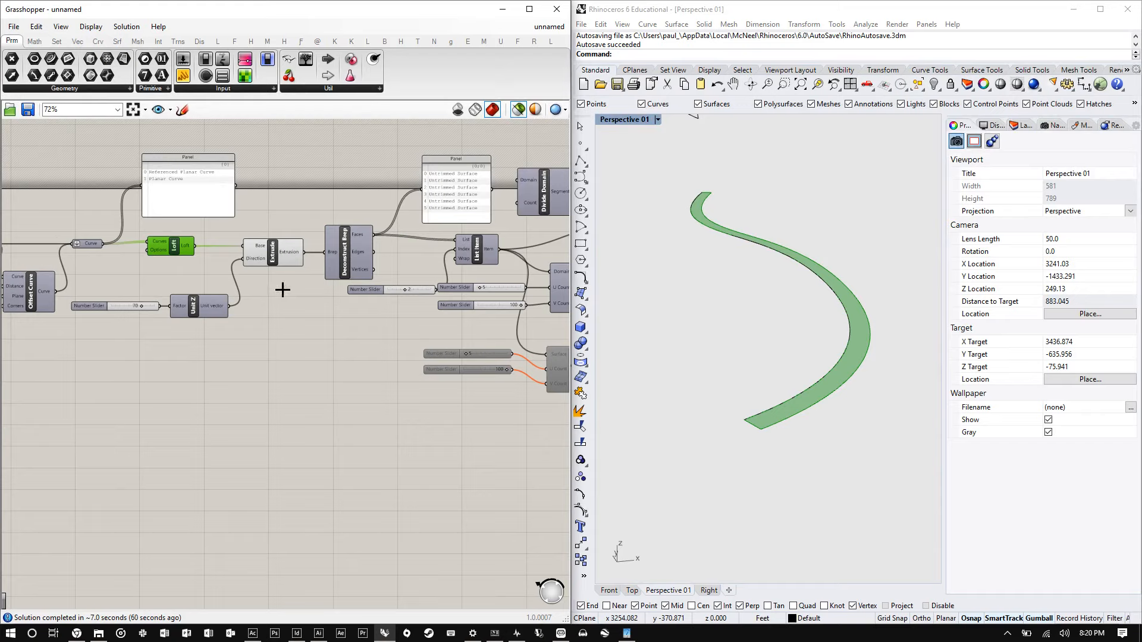
pyautogui.click(273, 253)
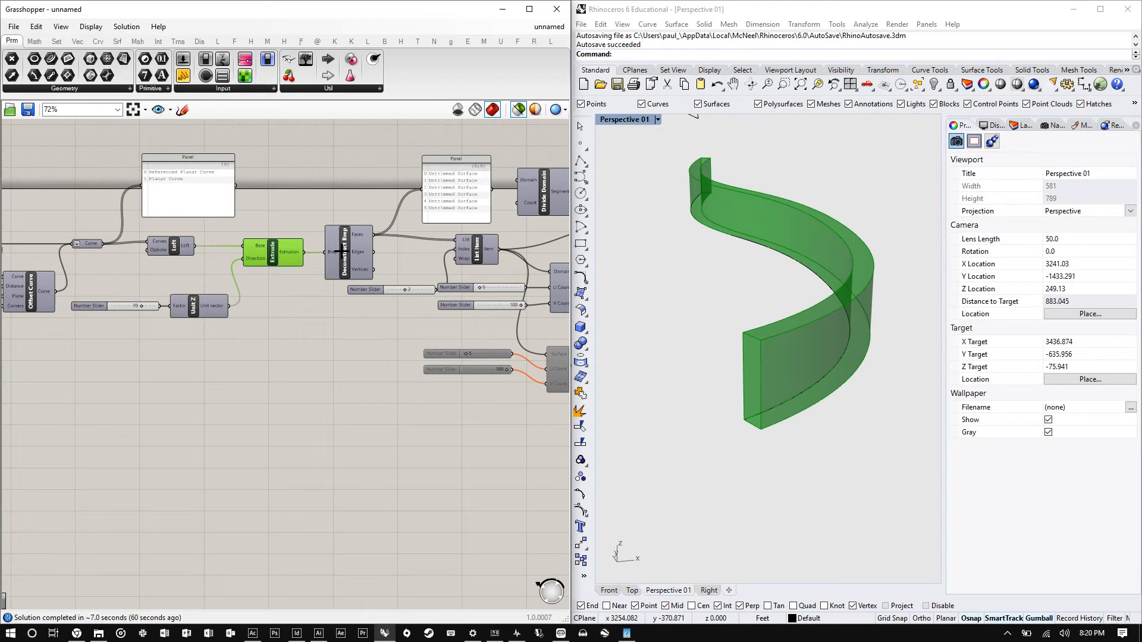
pyautogui.click(476, 248)
pyautogui.scroll(4, 479, 249)
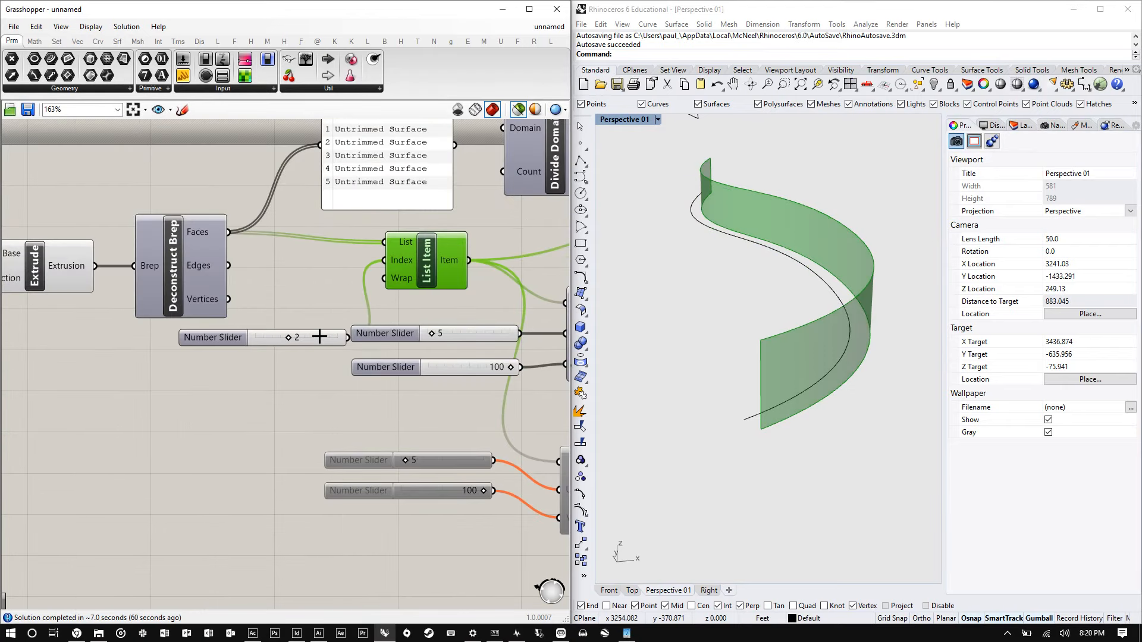
pyautogui.scroll(2, 319, 336)
pyautogui.moveTo(320, 337); pyautogui.dragTo(335, 237)
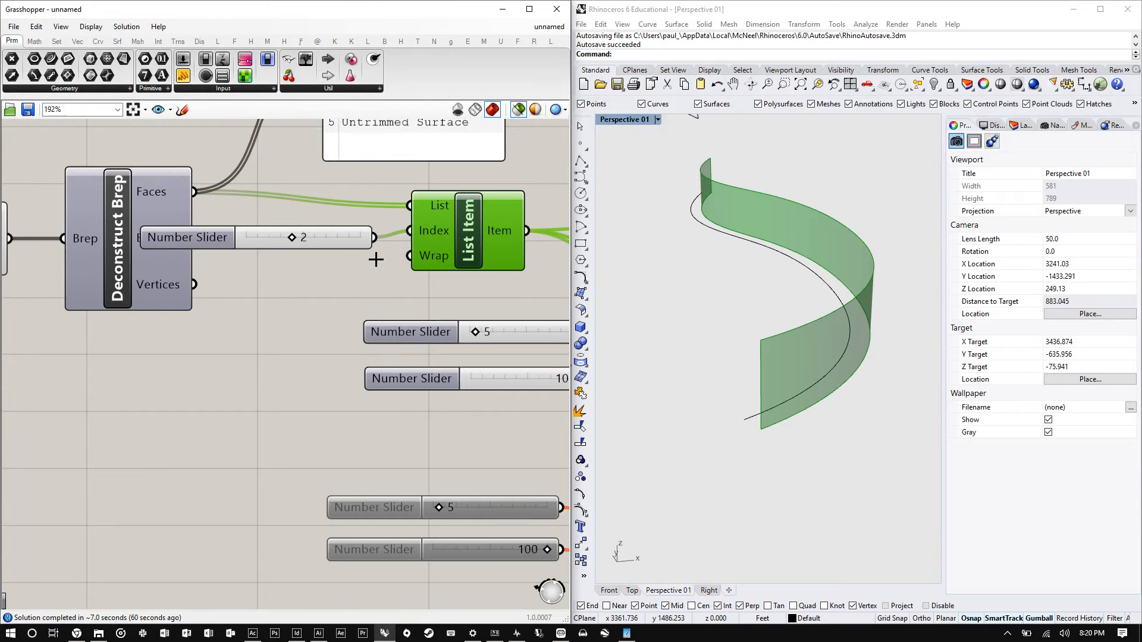
# - Add a second number slider set to 4 beneath the List Item index slider
pyautogui.doubleClick(310, 295)
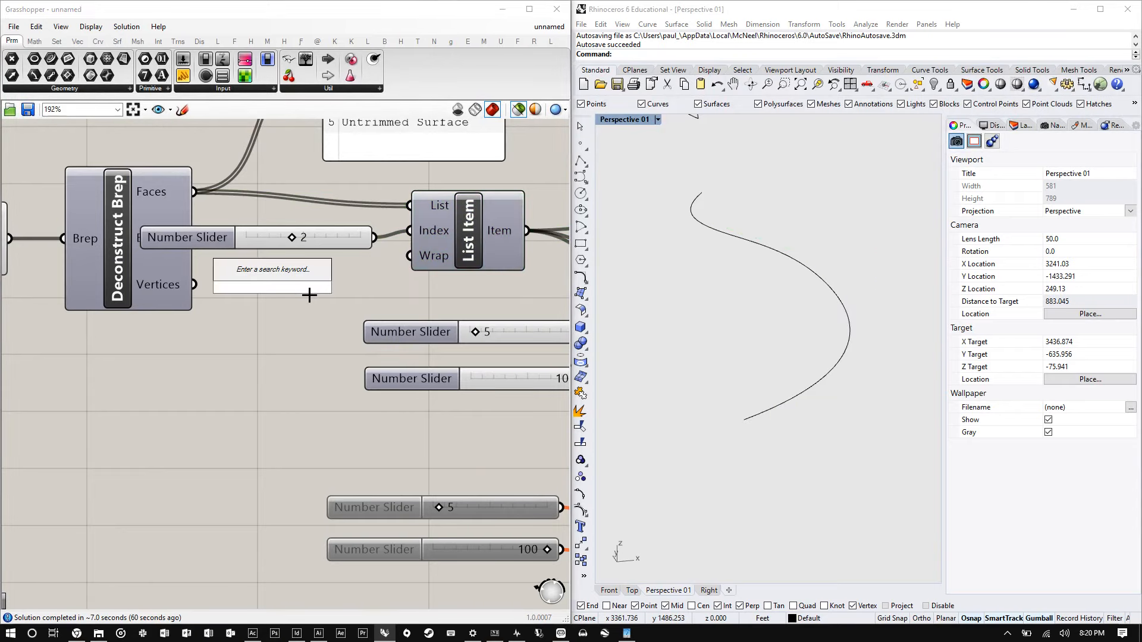
pyautogui.press('Escape')
pyautogui.keyDown('alt'); pyautogui.moveTo(332, 244); pyautogui.dragTo(320, 272); pyautogui.keyUp('alt')
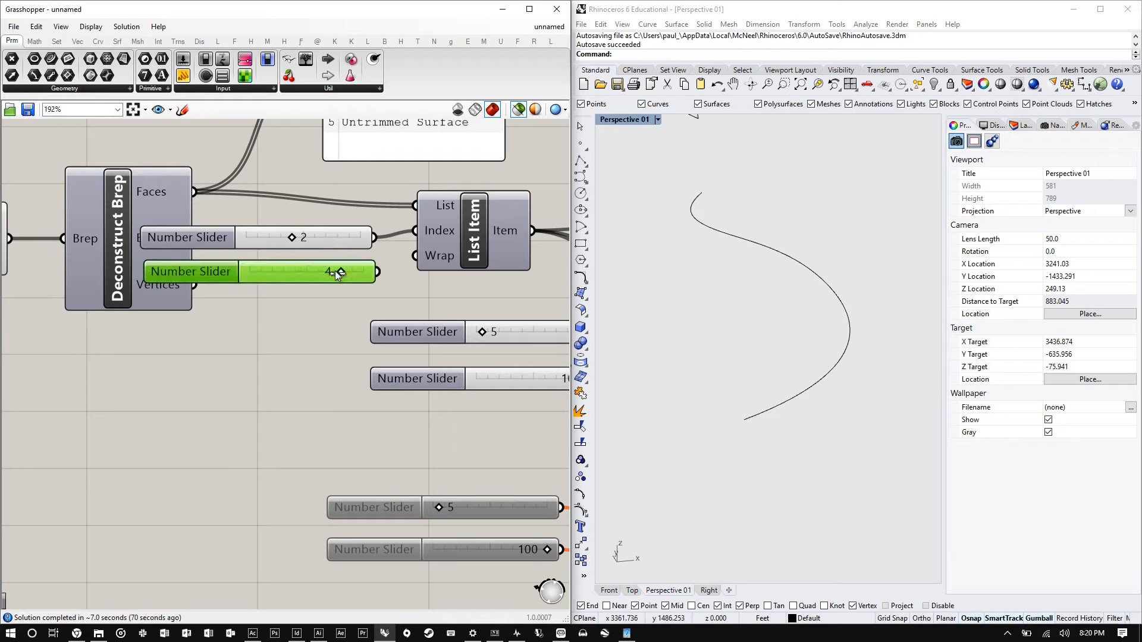
# - Connect the new slider to the List Item Index input so two facade faces are picked
pyautogui.scroll(-5, 383, 272)
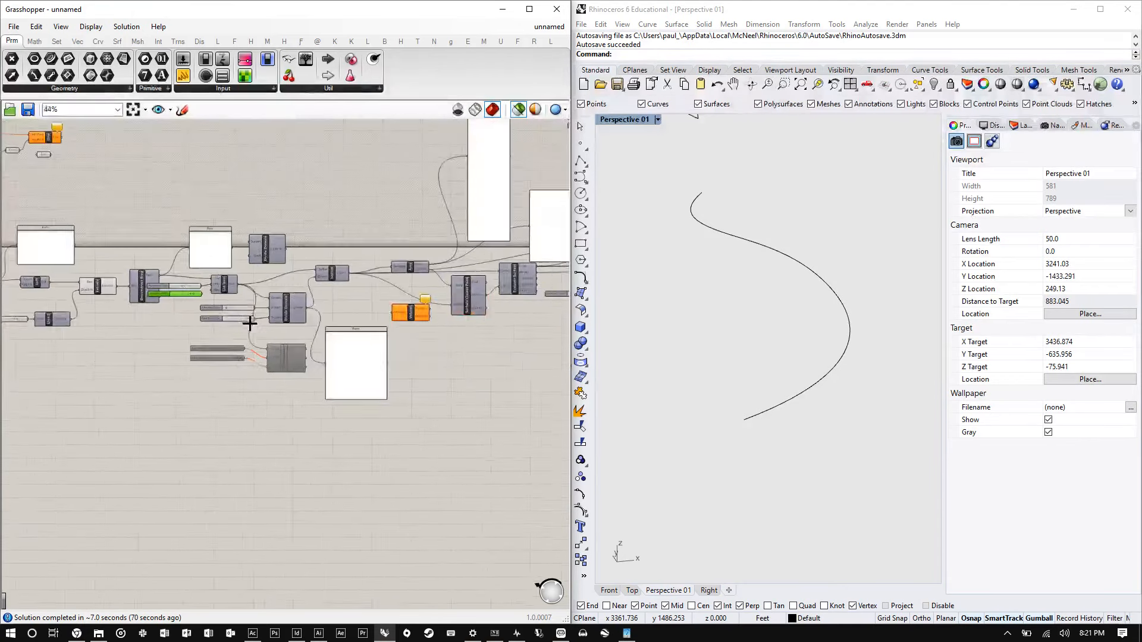
pyautogui.scroll(6, 428, 238)
pyautogui.scroll(-5, 428, 237)
pyautogui.scroll(4, 434, 253)
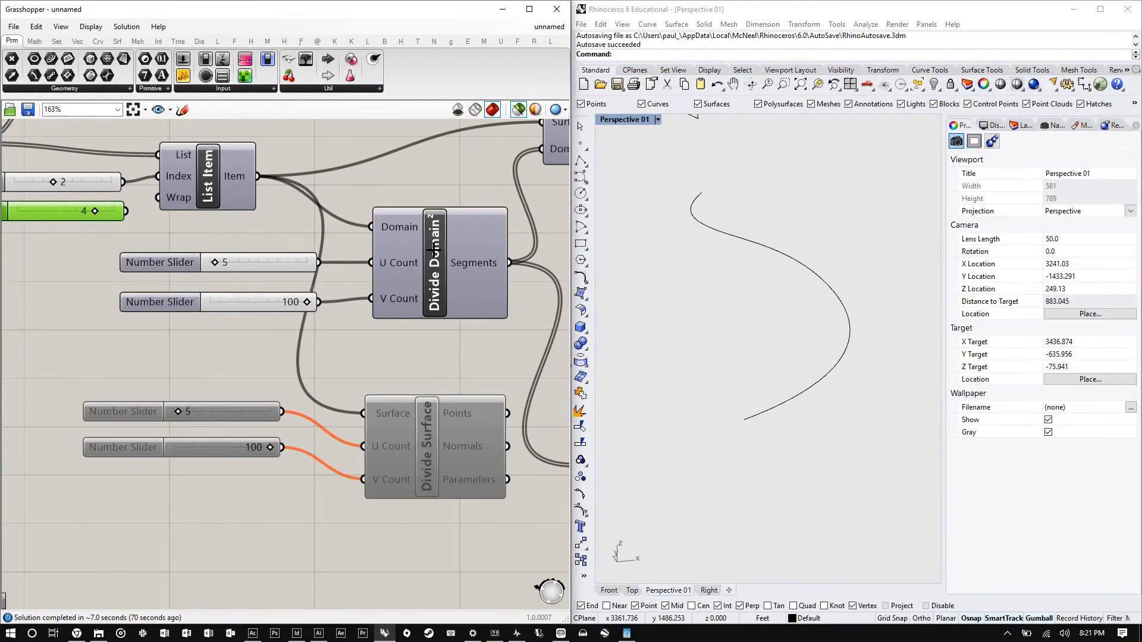
pyautogui.rightClick(434, 253)
pyautogui.press('Escape')
pyautogui.scroll(-3, 438, 262)
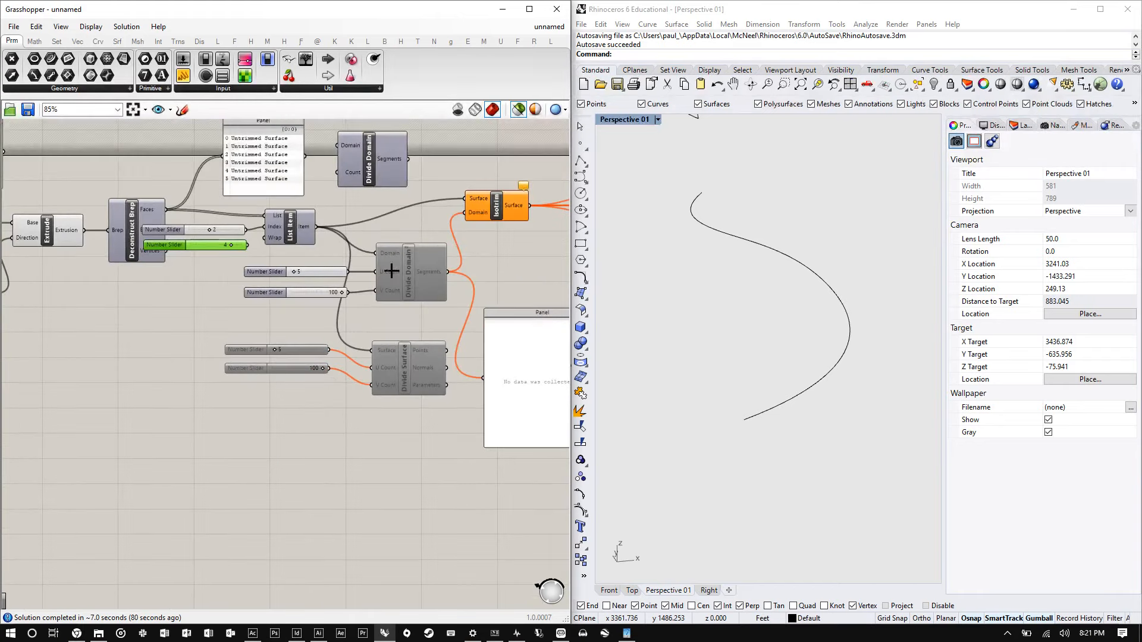
pyautogui.scroll(6, 36, 265)
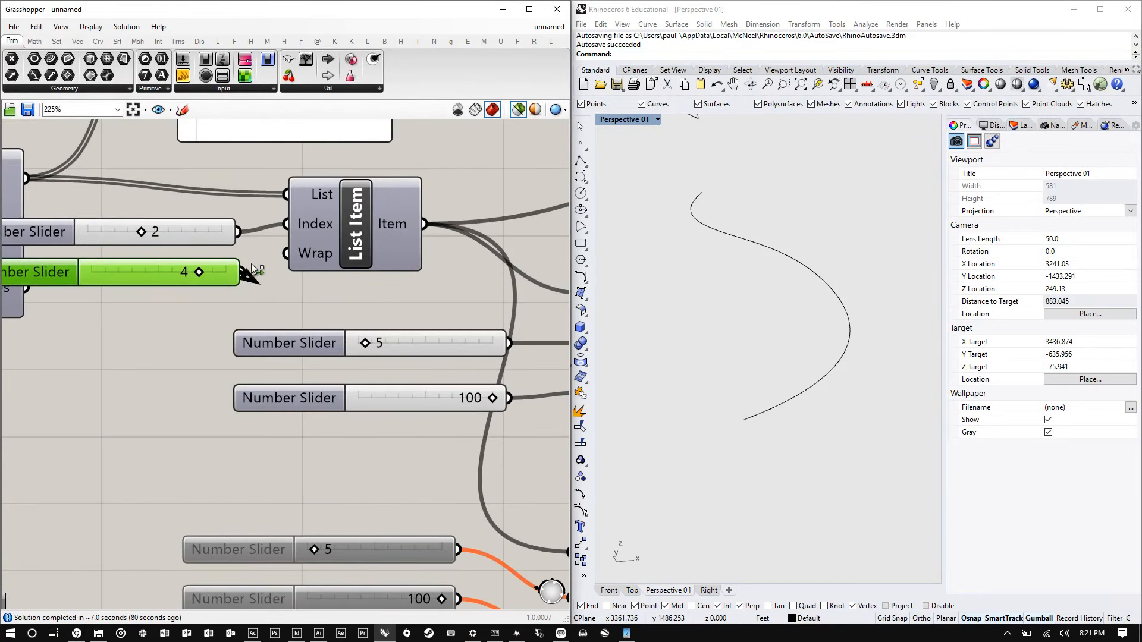
pyautogui.moveTo(256, 270); pyautogui.dragTo(288, 253)
pyautogui.click(364, 221)
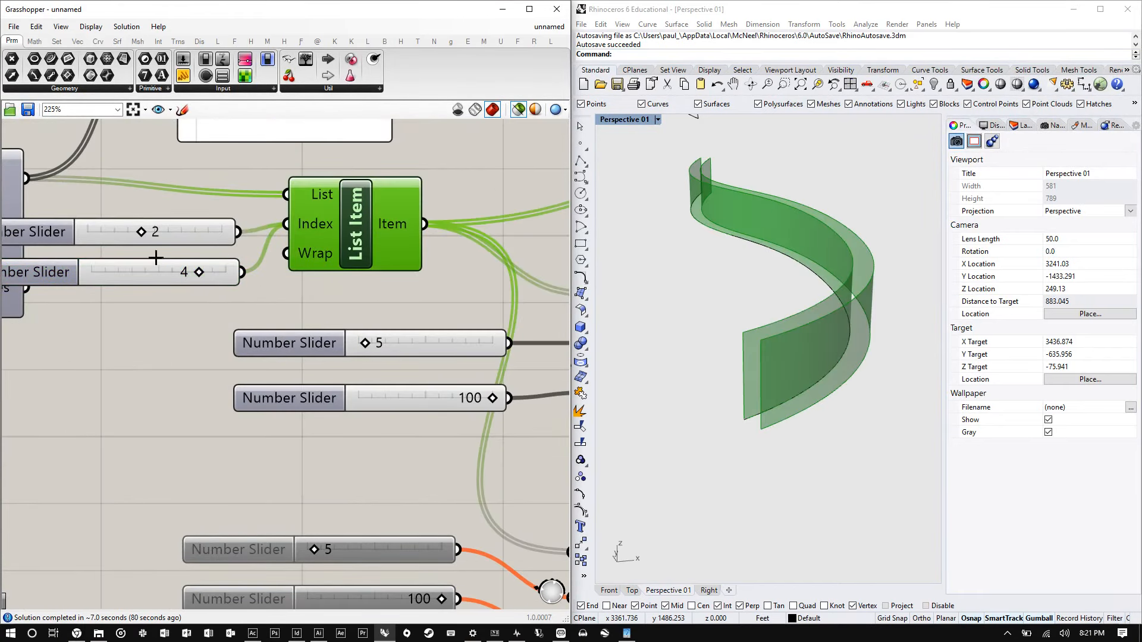
# - Try the second index slider at 3, then set it back to 4
pyautogui.scroll(3, 156, 258)
pyautogui.moveTo(248, 278); pyautogui.dragTo(223, 281)
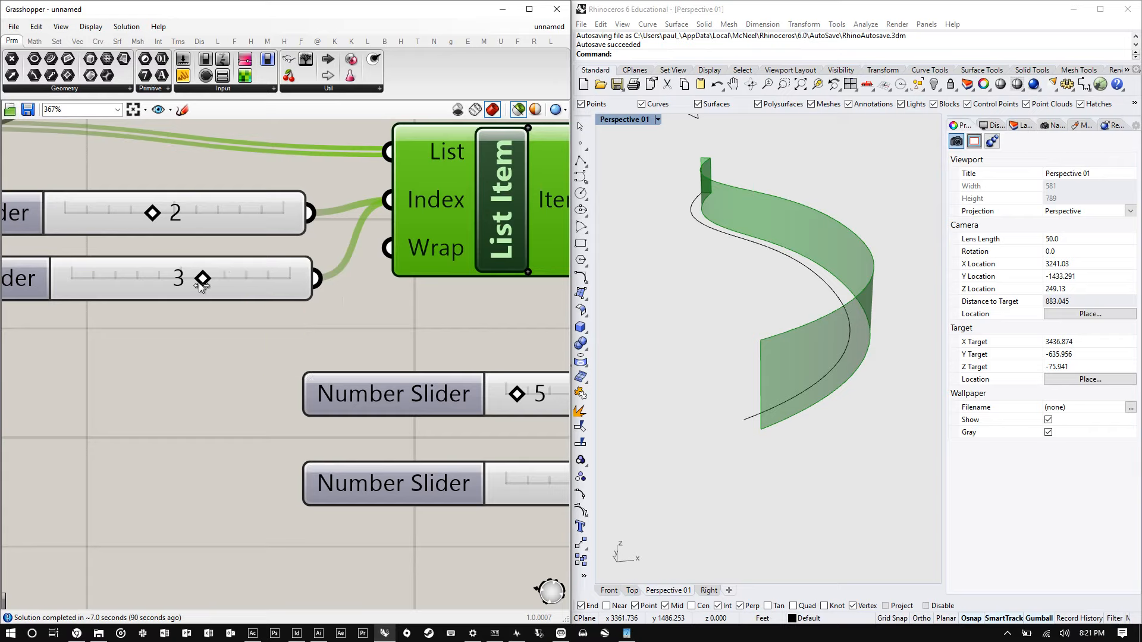
pyautogui.moveTo(221, 286); pyautogui.dragTo(235, 284)
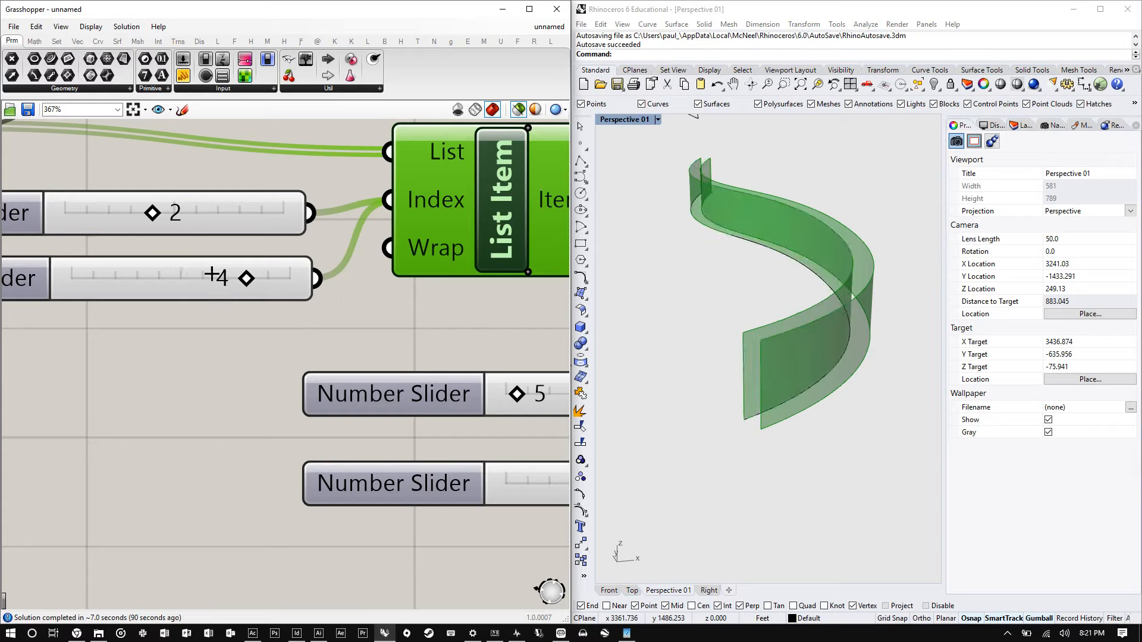
pyautogui.scroll(-6, 168, 298)
pyautogui.scroll(3, 233, 297)
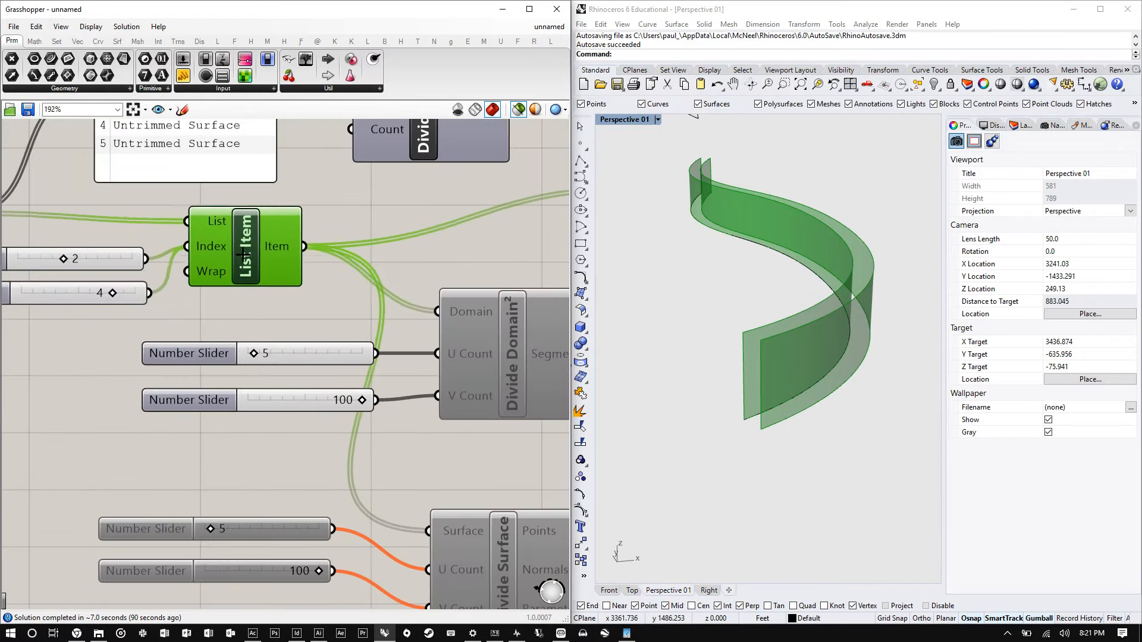
# - Enable the Divide Domain² component so its segments feed Isotrim and the panel
pyautogui.moveTo(241, 250); pyautogui.dragTo(84, 221, button='right')
pyautogui.rightClick(352, 307)
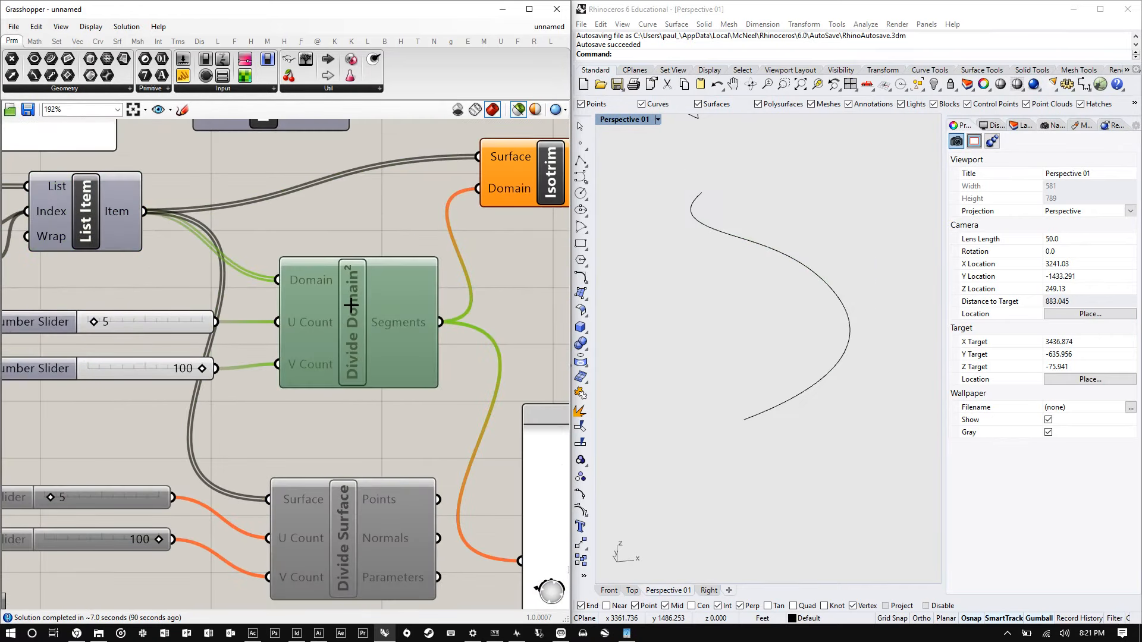
pyautogui.click(377, 333)
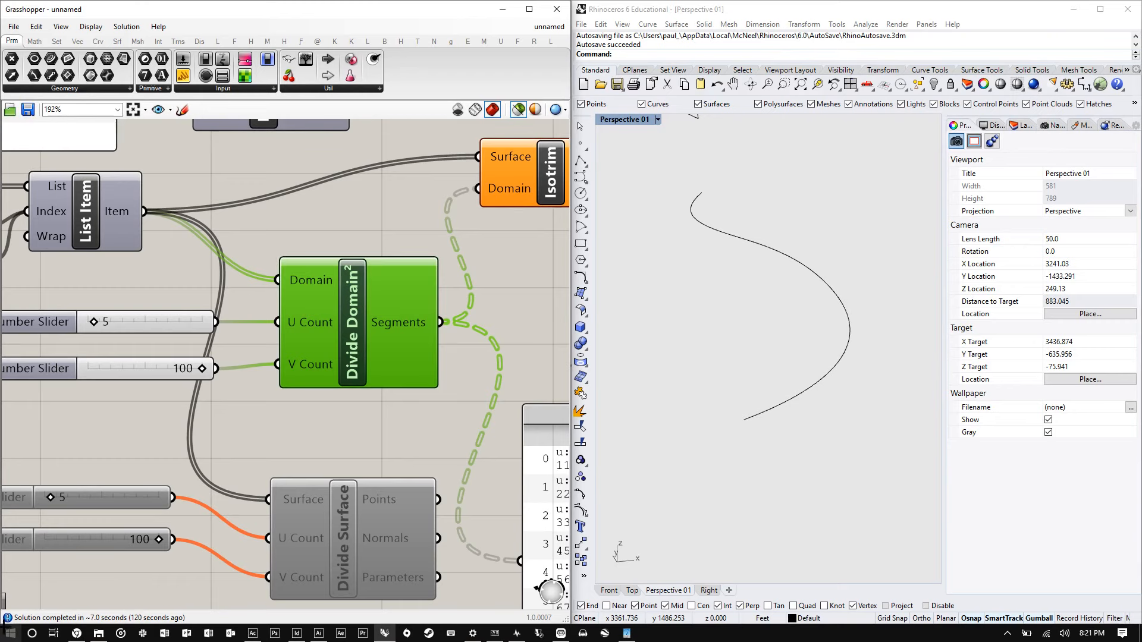
# - Turn off the selected-only preview so all component geometry is drawn in the viewport
pyautogui.scroll(-5, 298, 413)
pyautogui.click(297, 420)
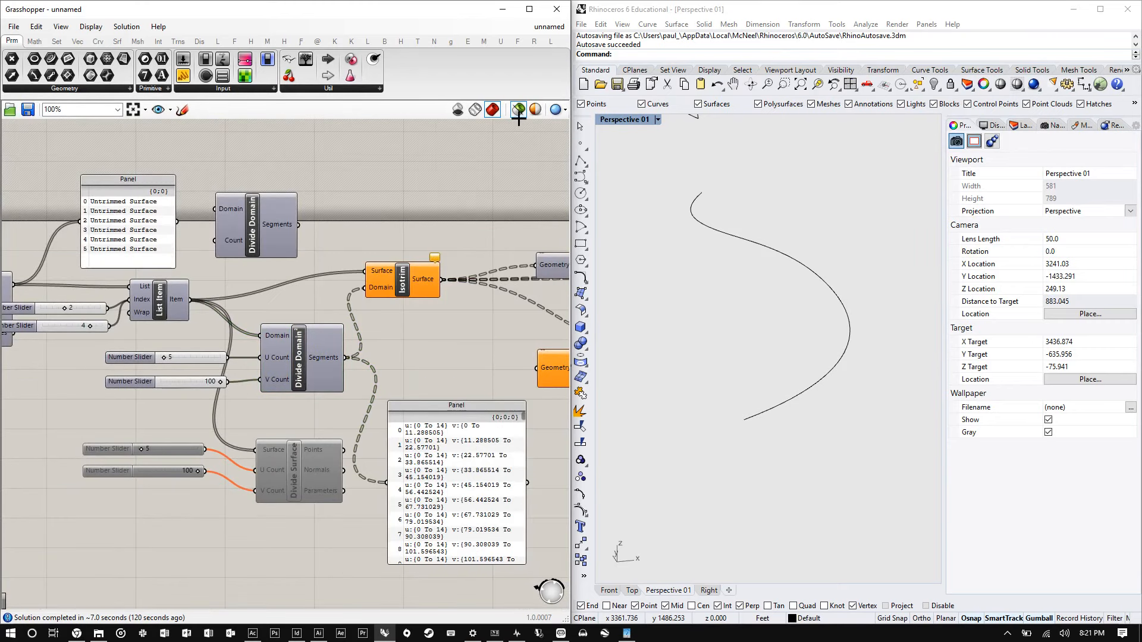
pyautogui.click(520, 110)
pyautogui.moveTo(736, 306); pyautogui.dragTo(708, 324, button='right')
pyautogui.scroll(5, 148, 299)
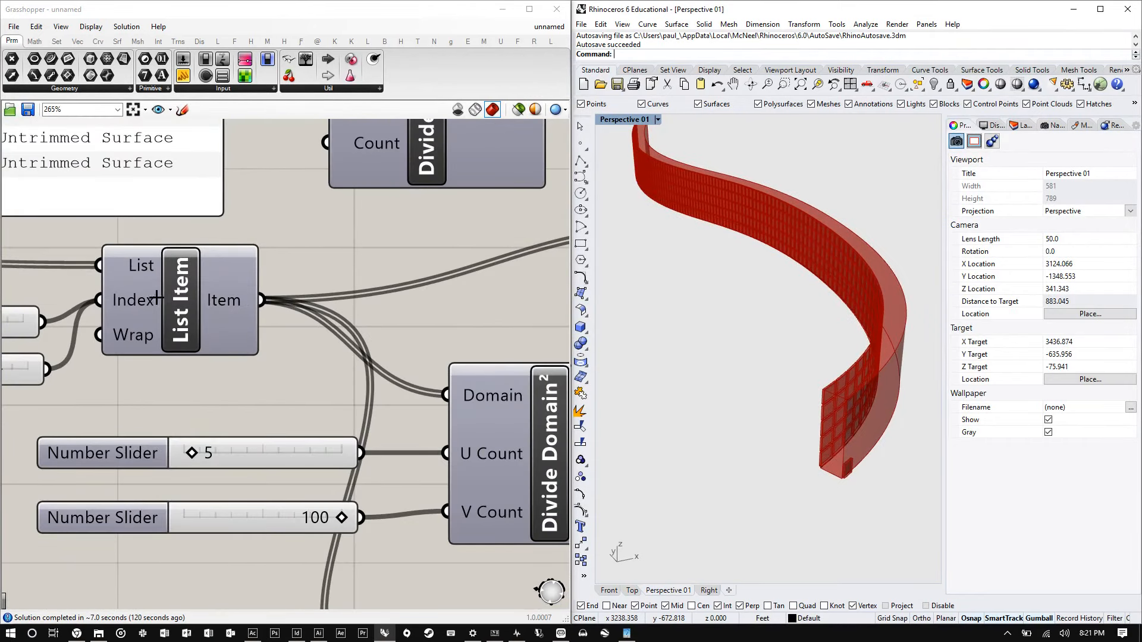
# - Add a new Panel and connect the List Item output to it
pyautogui.click(232, 294)
pyautogui.scroll(-6, 195, 310)
pyautogui.scroll(2, 263, 235)
pyautogui.moveTo(310, 232); pyautogui.dragTo(452, 159)
pyautogui.scroll(-3, 172, 410)
pyautogui.moveTo(411, 506); pyautogui.dragTo(408, 438)
pyautogui.scroll(3, 205, 366)
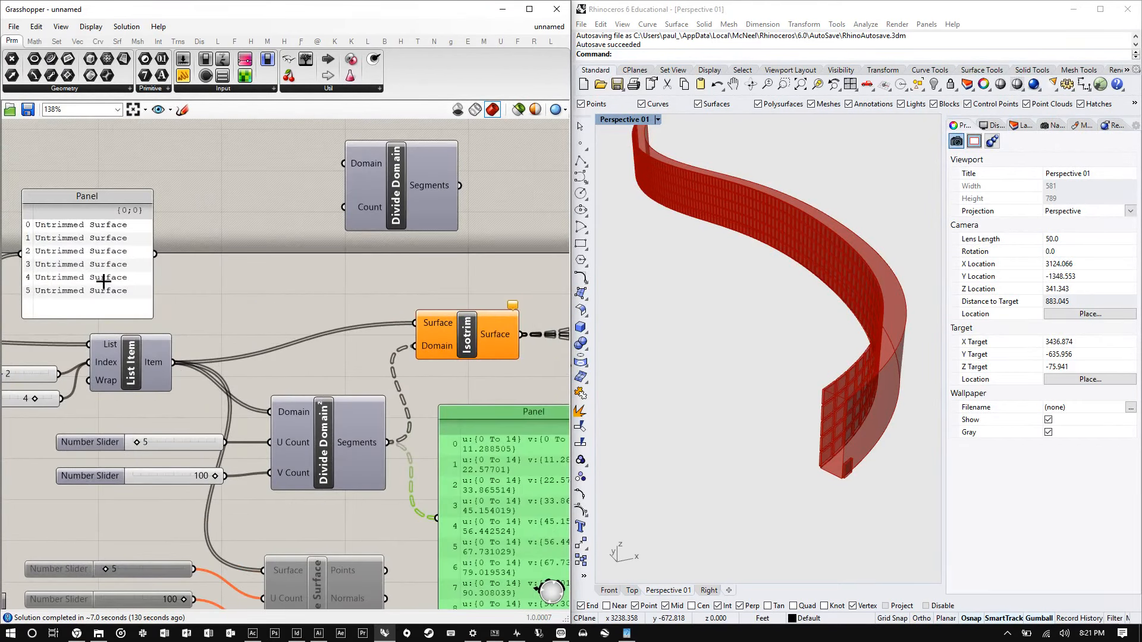
pyautogui.click(97, 257)
pyautogui.moveTo(97, 257); pyautogui.dragTo(96, 217)
pyautogui.moveTo(183, 75); pyautogui.dragTo(284, 264)
pyautogui.moveTo(191, 313); pyautogui.dragTo(188, 262)
pyautogui.moveTo(254, 288)
pyautogui.mouseDown()
pyautogui.moveTo(255, 260)
pyautogui.moveTo(252, 294)
pyautogui.mouseUp()
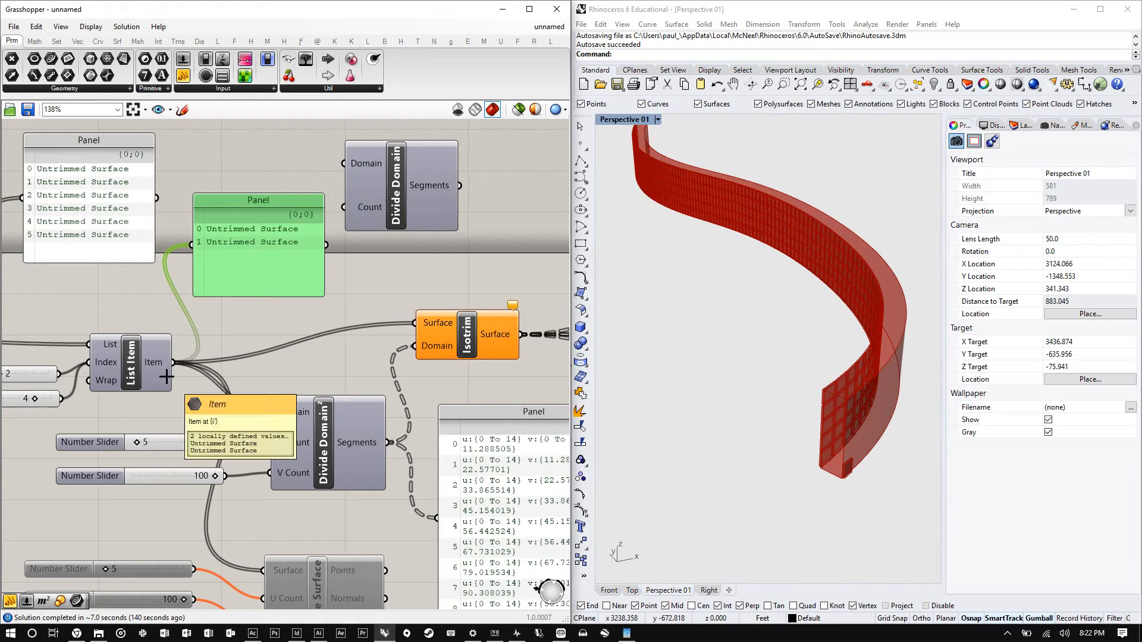
# - Graft the List Item output
pyautogui.scroll(4, 821, 413)
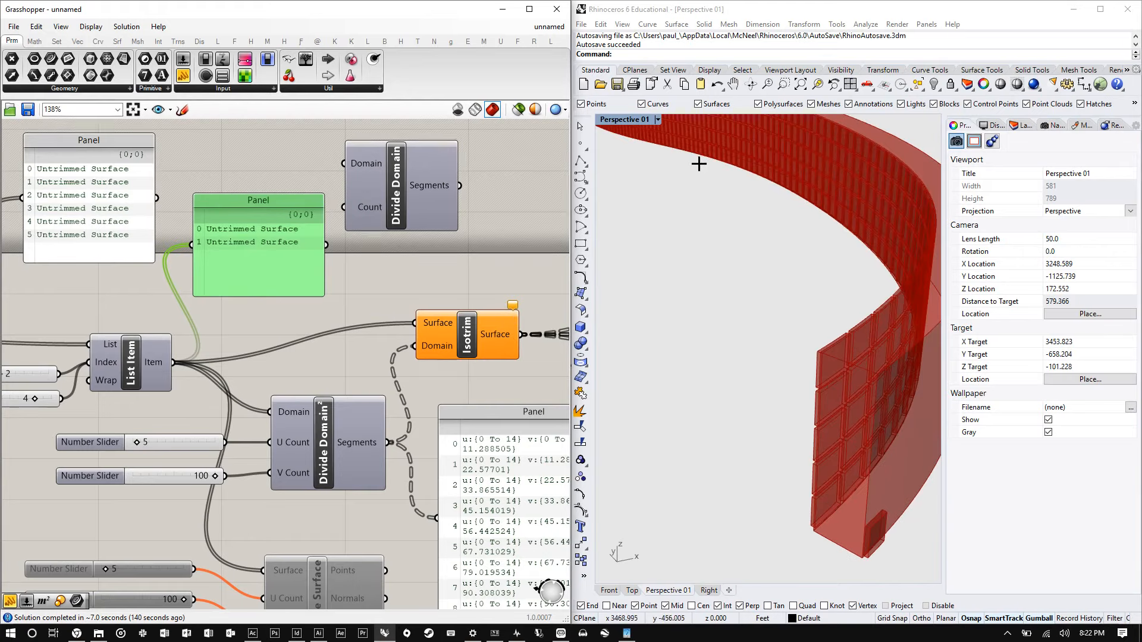
pyautogui.scroll(10, 880, 550)
pyautogui.scroll(-10, 816, 507)
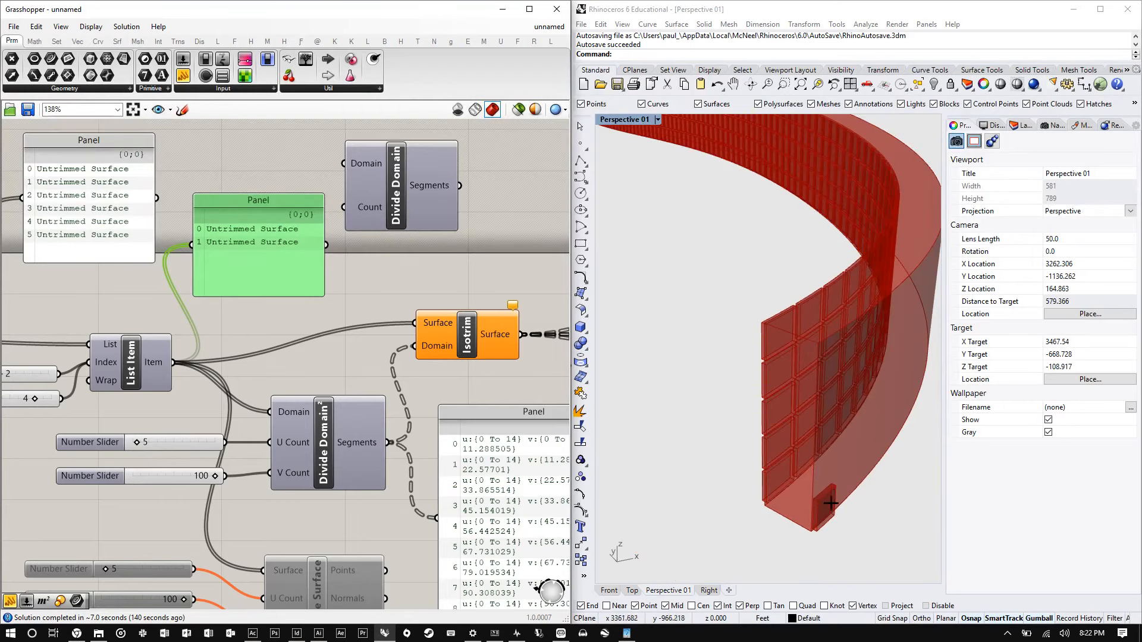
pyautogui.rightClick(154, 361)
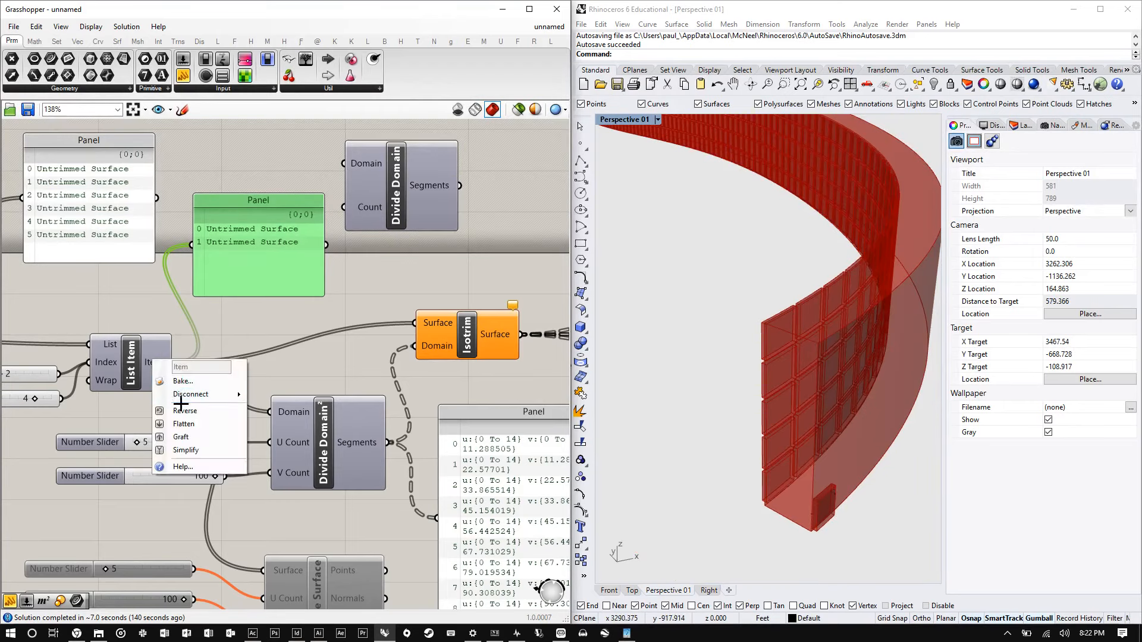
pyautogui.click(180, 434)
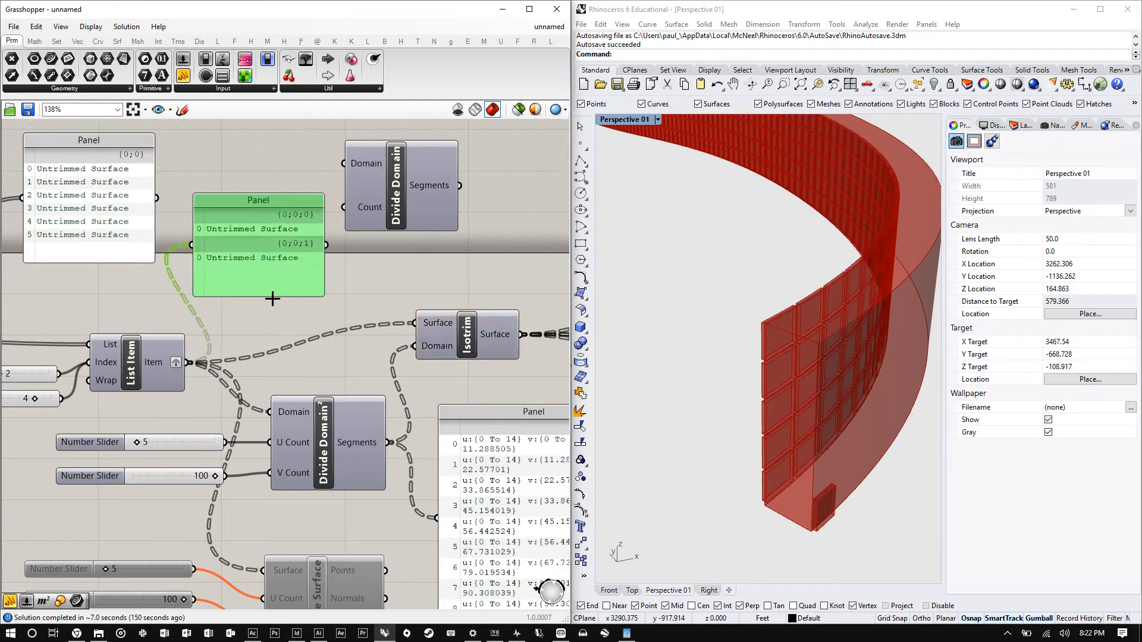
# - Inspect the extruded facade panels in the viewport from several angles and open the Layers panel
pyautogui.scroll(-3, 743, 300)
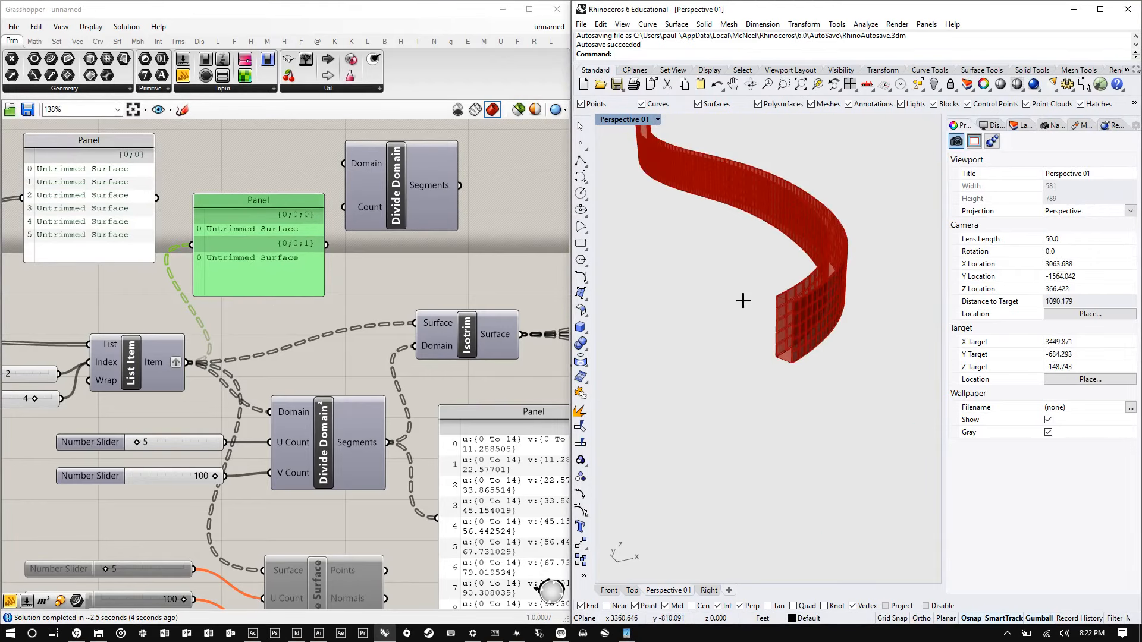
pyautogui.scroll(3, 743, 301)
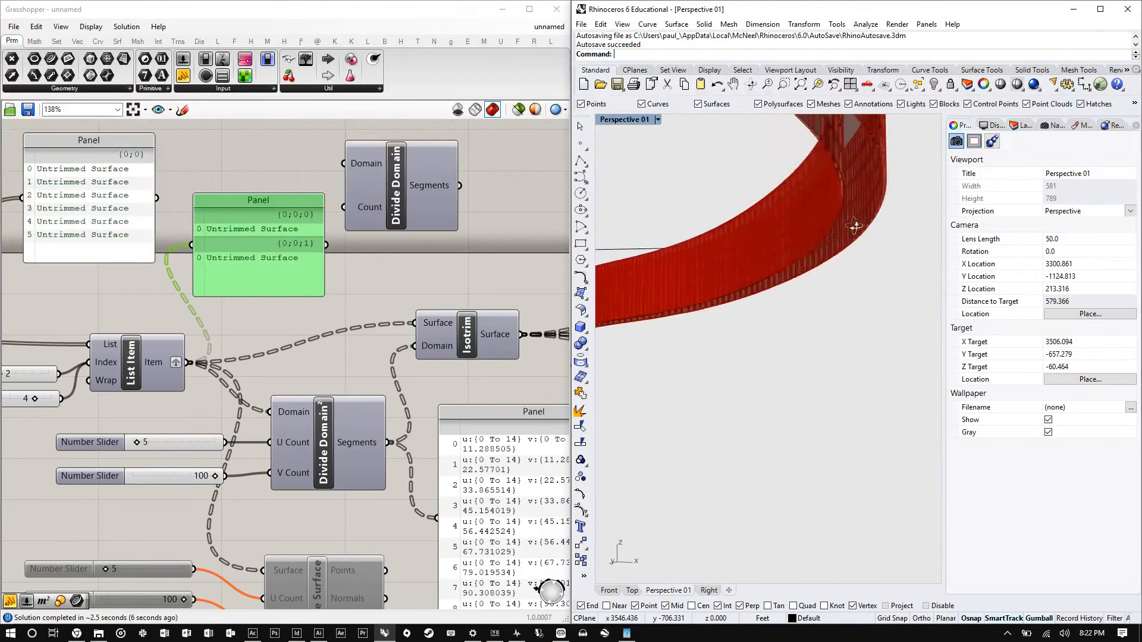
pyautogui.moveTo(855, 226); pyautogui.dragTo(887, 268, button='right')
pyautogui.scroll(-12, 744, 242)
pyautogui.moveTo(744, 242); pyautogui.dragTo(920, 185, button='right')
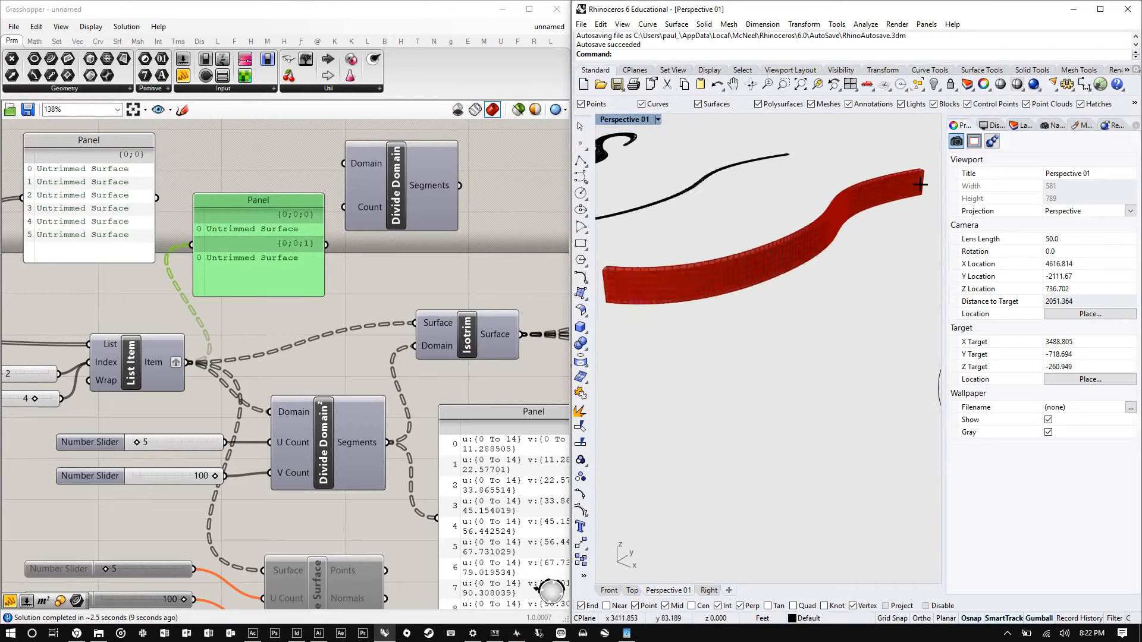
pyautogui.scroll(14, 876, 203)
pyautogui.moveTo(651, 279); pyautogui.dragTo(726, 256, button='right')
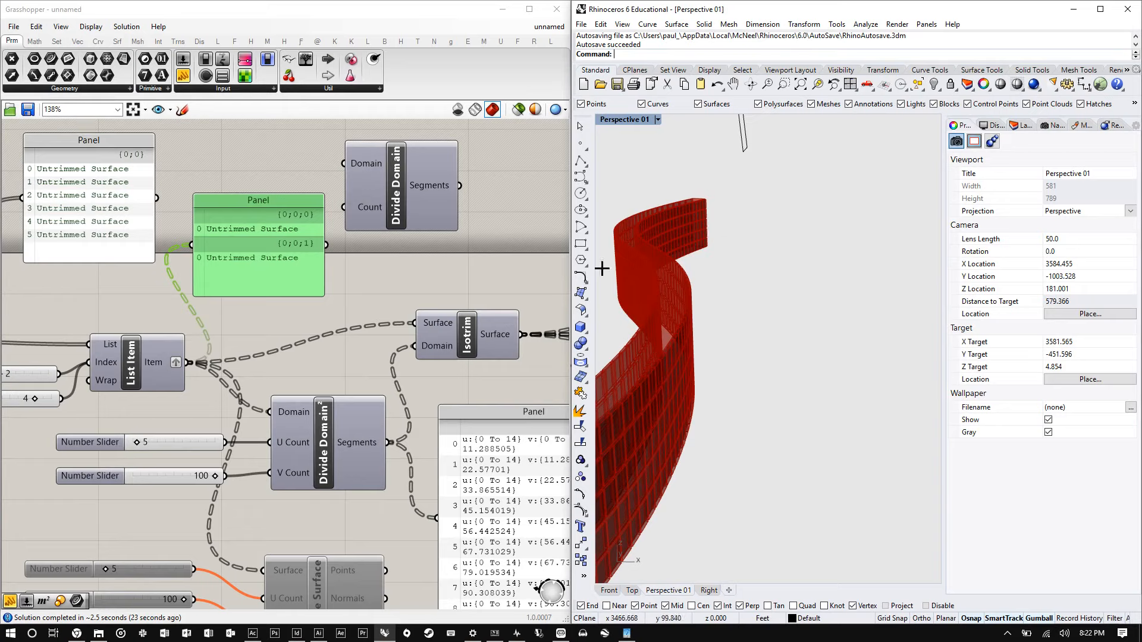
pyautogui.scroll(-8, 757, 295)
pyautogui.scroll(4, 757, 296)
pyautogui.moveTo(820, 408); pyautogui.dragTo(646, 248)
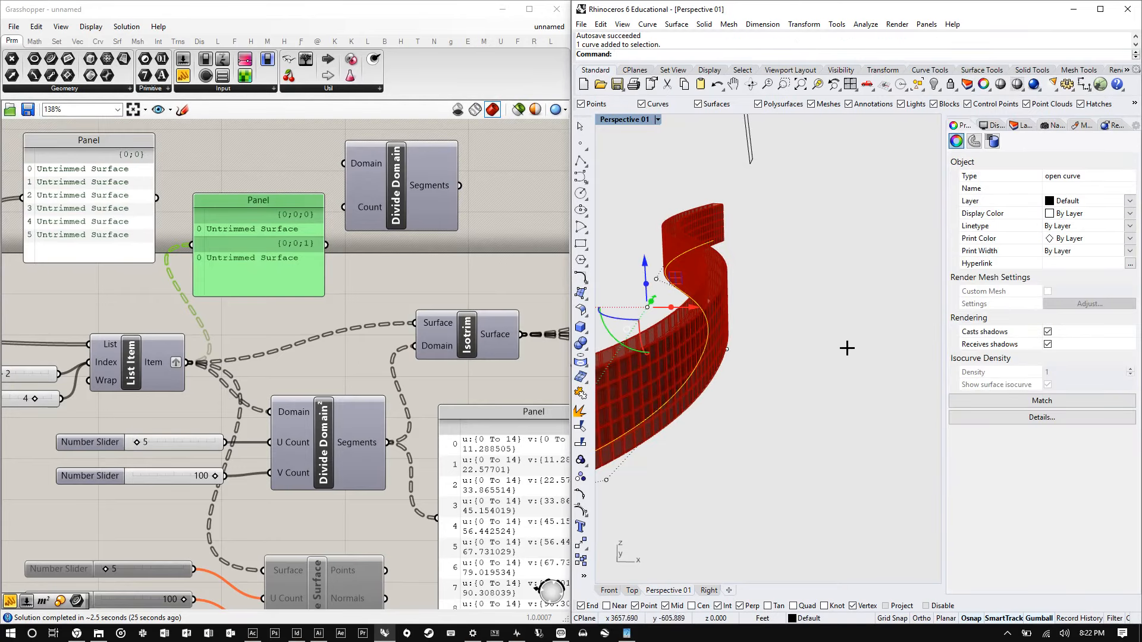
pyautogui.moveTo(846, 349); pyautogui.dragTo(623, 359, button='right')
pyautogui.moveTo(816, 396); pyautogui.dragTo(657, 230)
pyautogui.moveTo(755, 370); pyautogui.dragTo(658, 241)
pyautogui.click(887, 322)
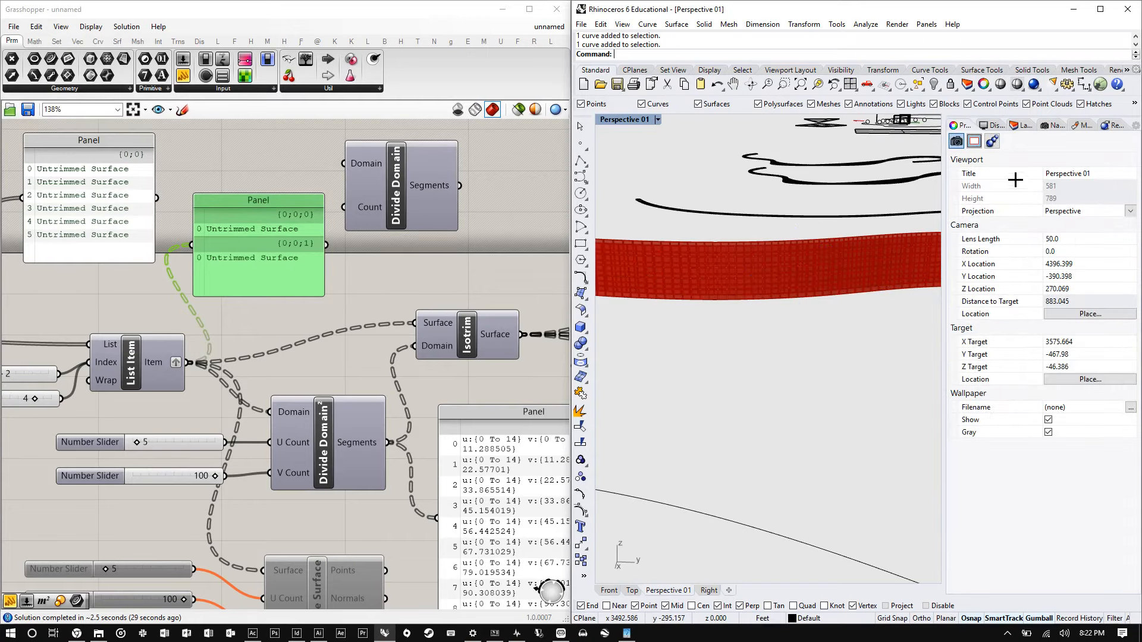
pyautogui.click(993, 126)
pyautogui.click(1021, 125)
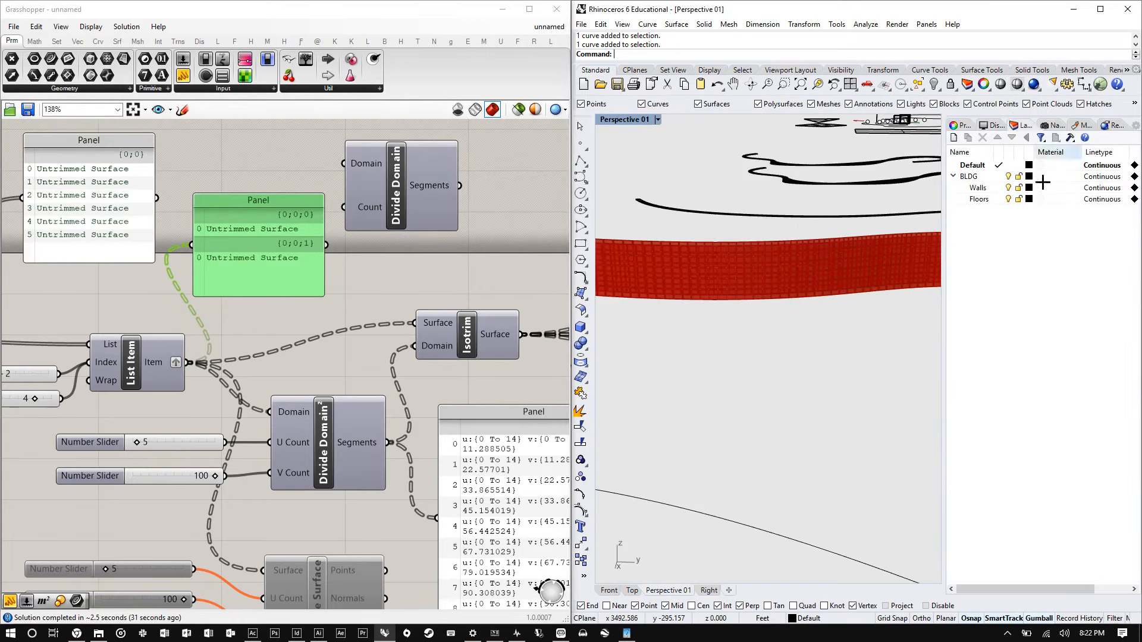
# - Select the Scale component to preview its scaled geometry in the viewport
pyautogui.moveTo(684, 275); pyautogui.dragTo(757, 311, button='right')
pyautogui.scroll(-8, 193, 363)
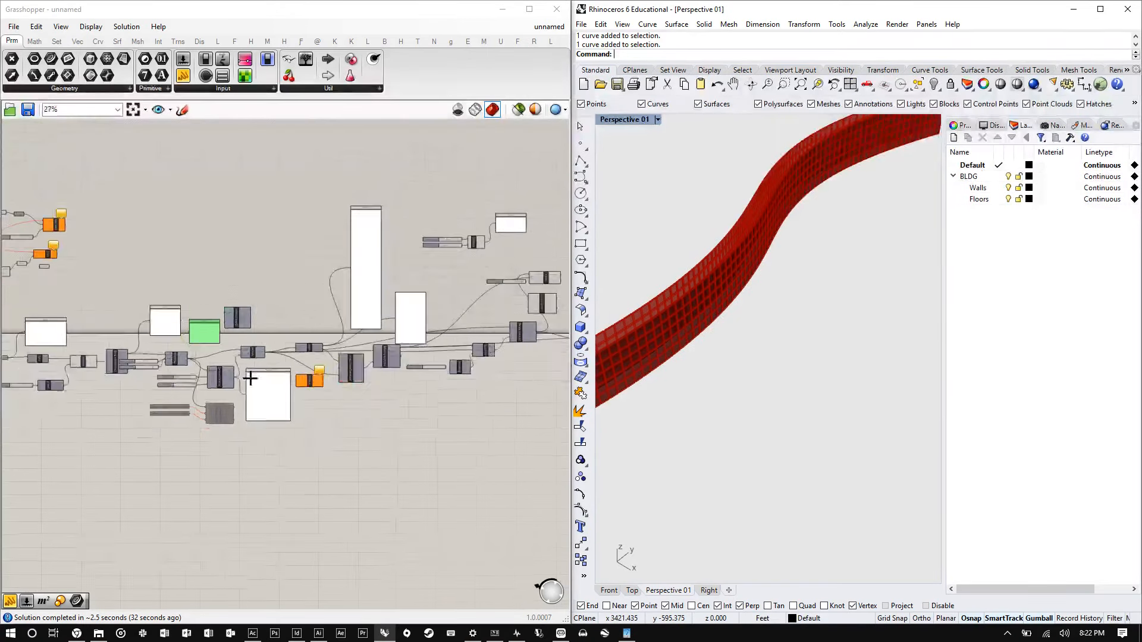
pyautogui.scroll(2, 506, 364)
pyautogui.scroll(-3, 157, 370)
pyautogui.scroll(6, 416, 306)
pyautogui.scroll(4, 331, 326)
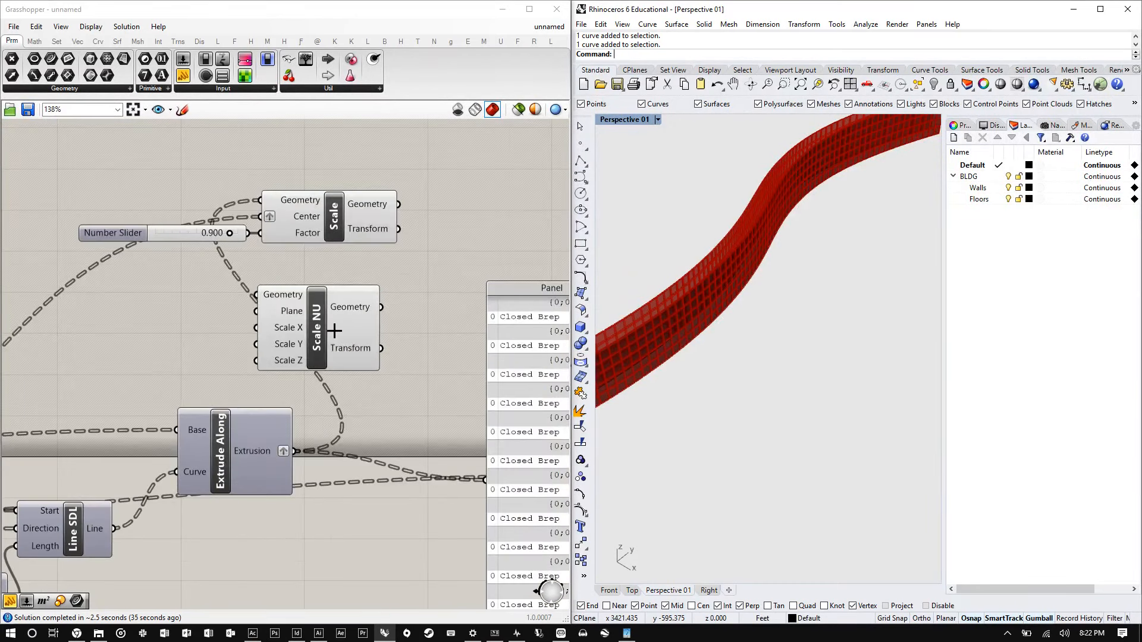
pyautogui.click(331, 327)
pyautogui.click(345, 230)
pyautogui.scroll(6, 345, 230)
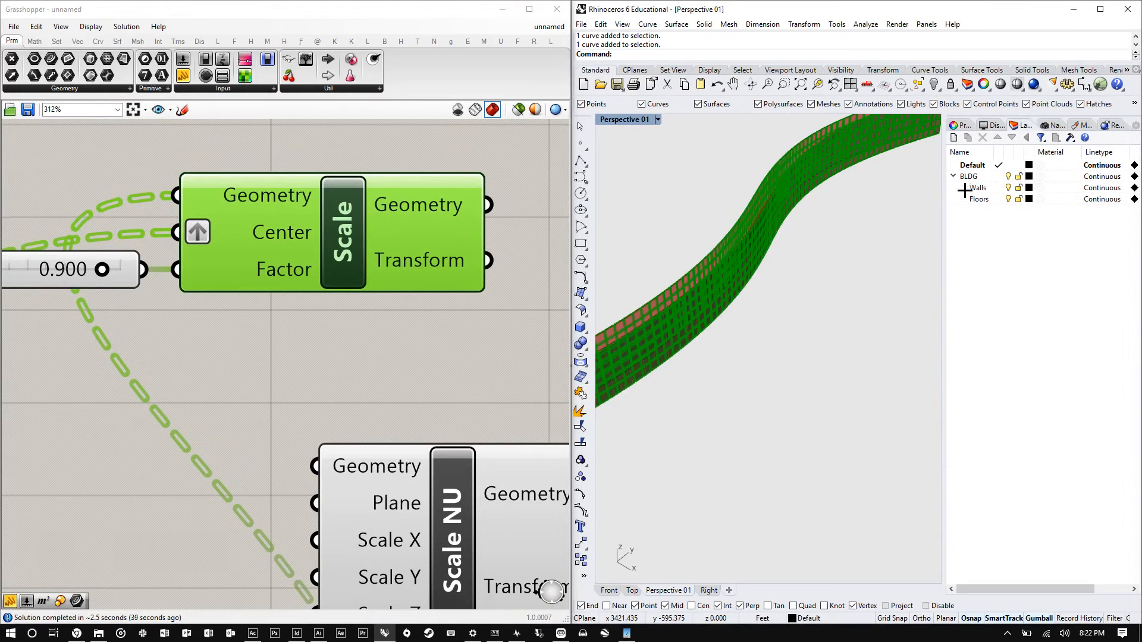
# - Collapse the BLDG layer and create a new layer named WALL
pyautogui.click(953, 176)
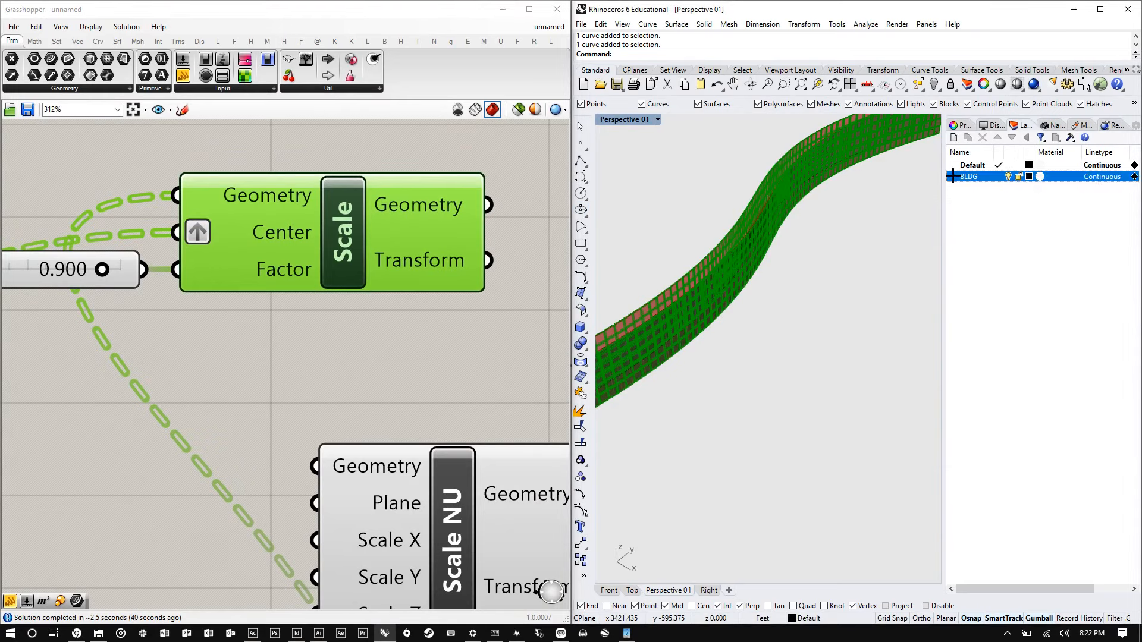
pyautogui.click(953, 137)
pyautogui.write('WALL')
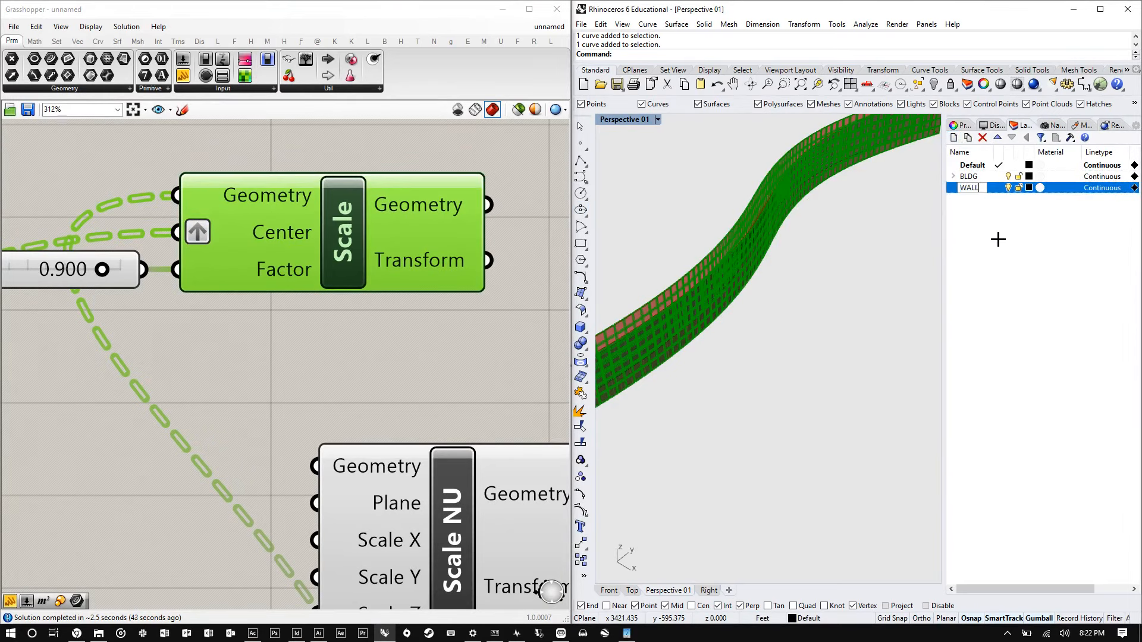
pyautogui.press('Return')
pyautogui.click(982, 187)
pyautogui.press('End')
pyautogui.press('BackSpace')
pyautogui.write('L')
pyautogui.press('Return')
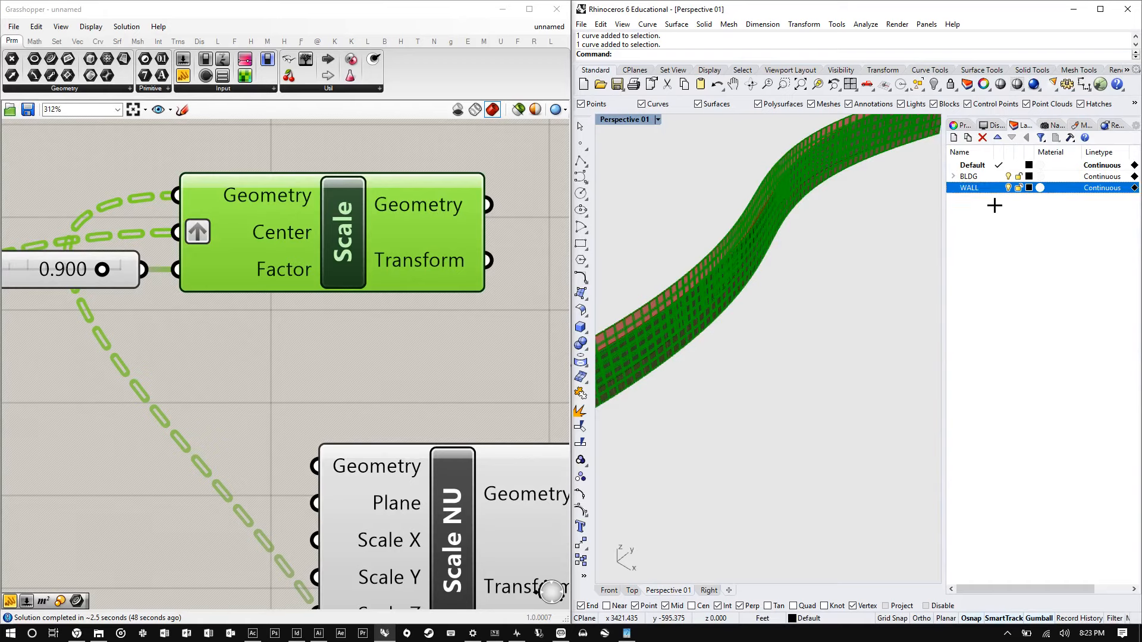
# - Create another new layer named TILES
pyautogui.click(953, 138)
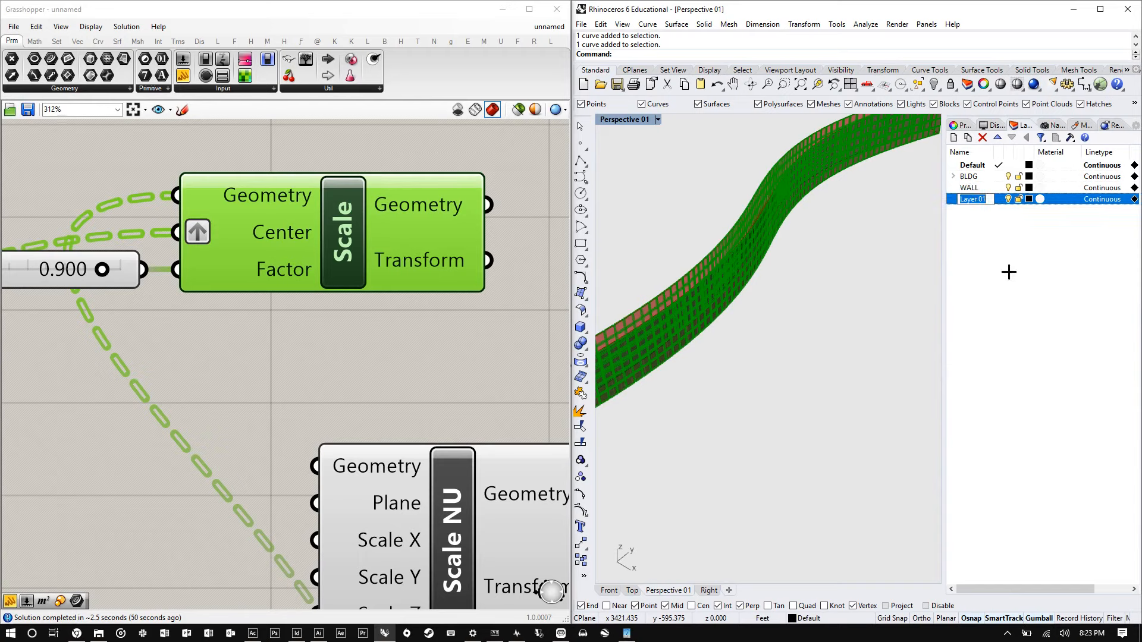
pyautogui.write('TILES')
pyautogui.press('Return')
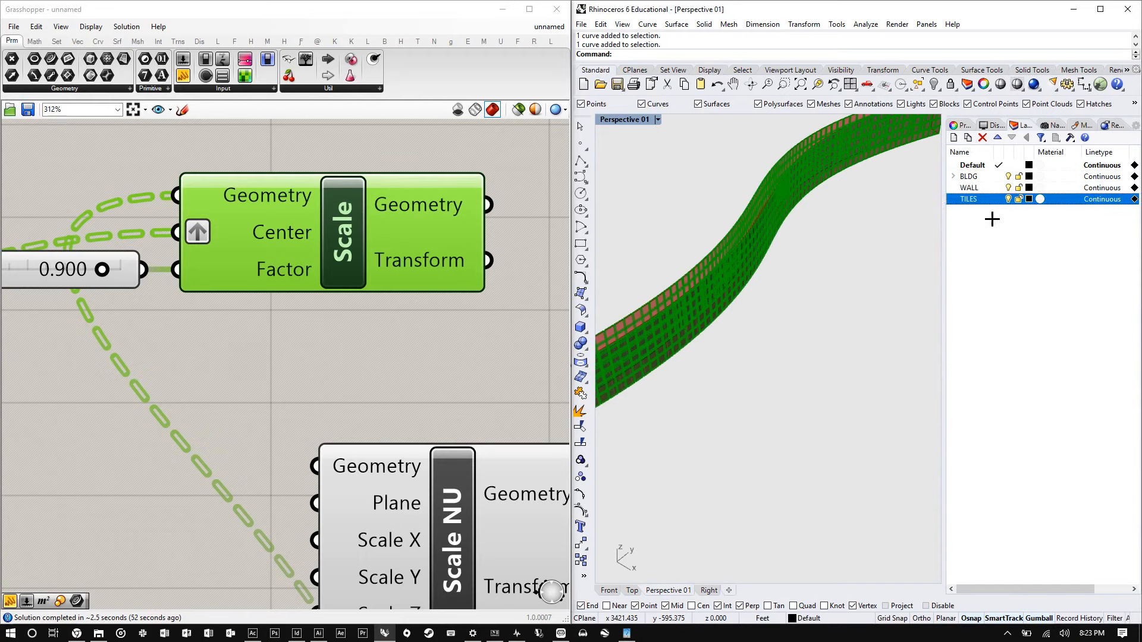
# - Create a new layer named BASE under the WALL layer
pyautogui.moveTo(981, 200); pyautogui.dragTo(969, 188)
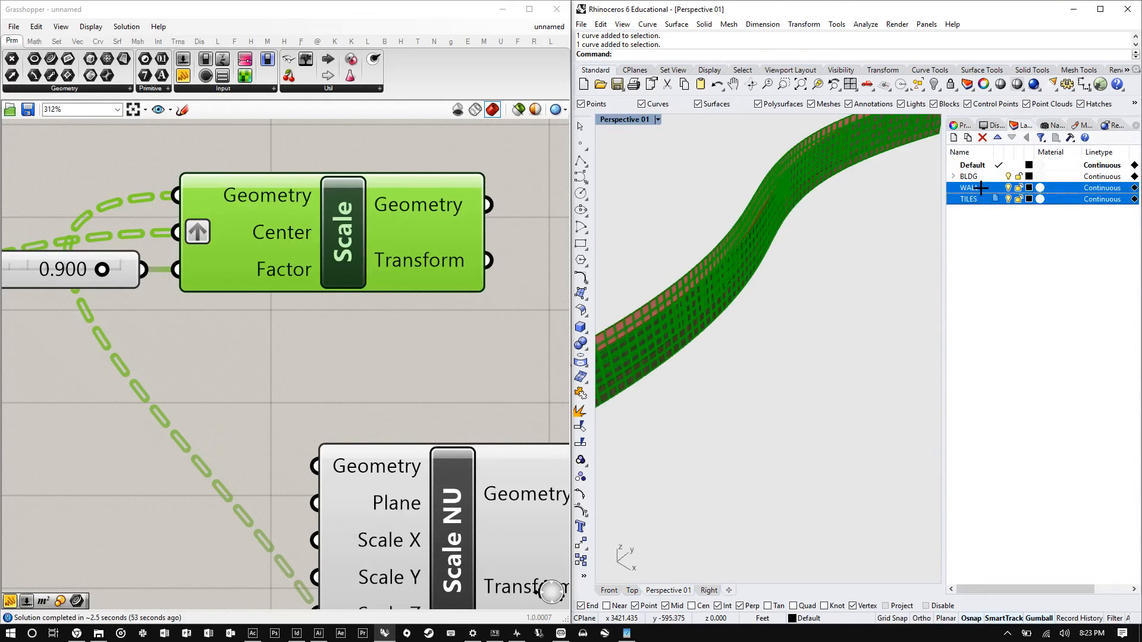
pyautogui.click(955, 137)
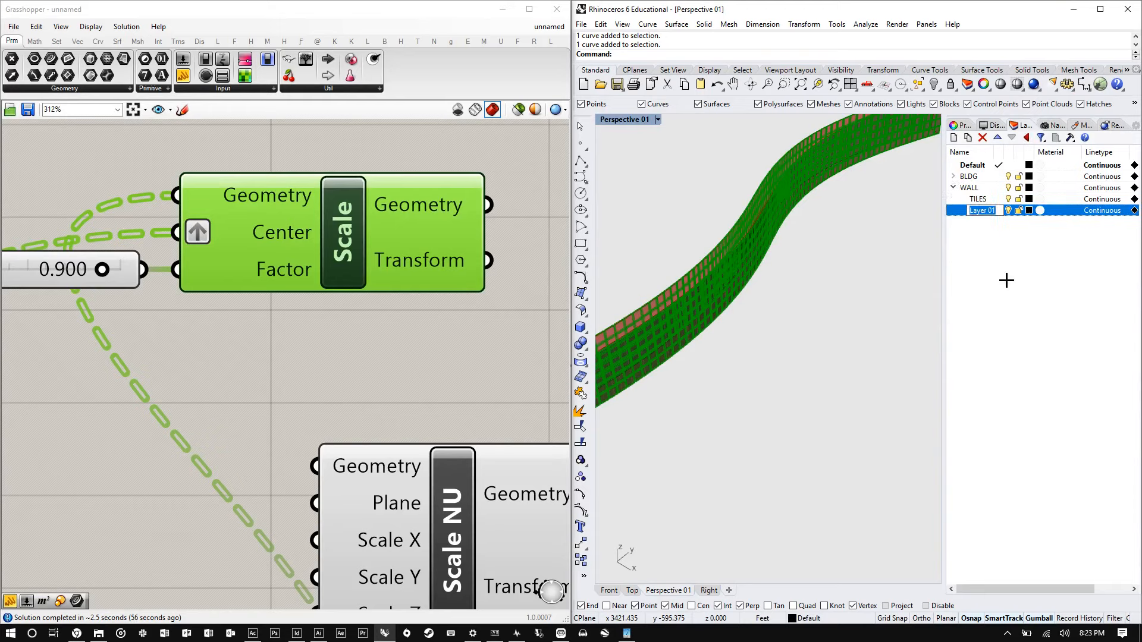
pyautogui.write('BASE')
pyautogui.press('Return')
pyautogui.press('Up')
# - Bake the Scale component's geometry onto the TILES layer
pyautogui.moveTo(336, 229); pyautogui.dragTo(344, 197)
pyautogui.rightClick(343, 197)
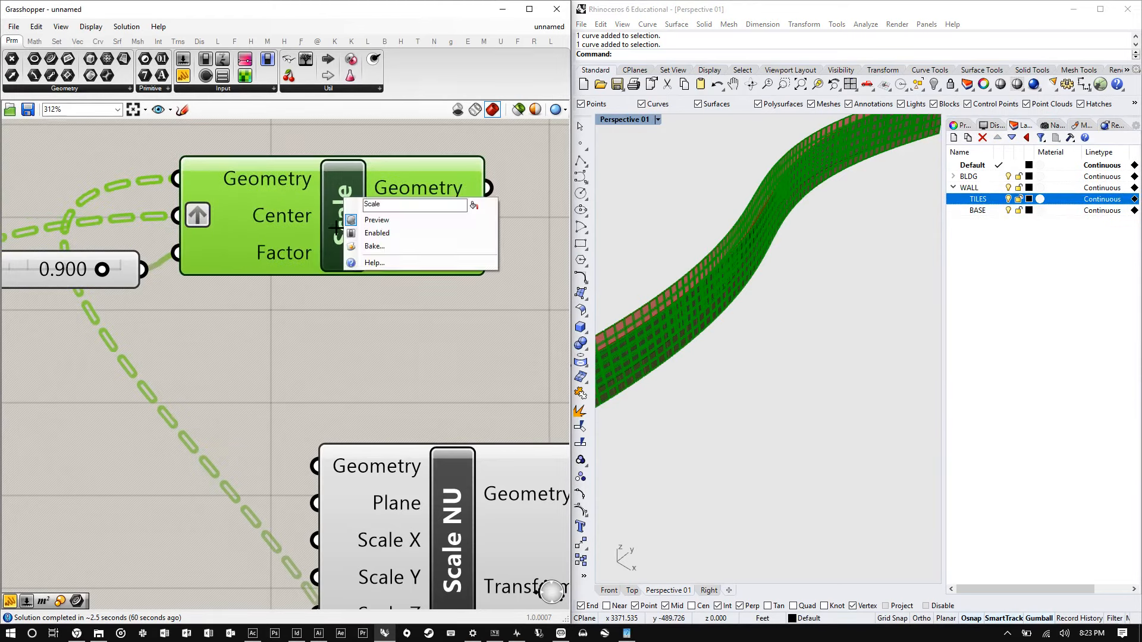
pyautogui.click(383, 246)
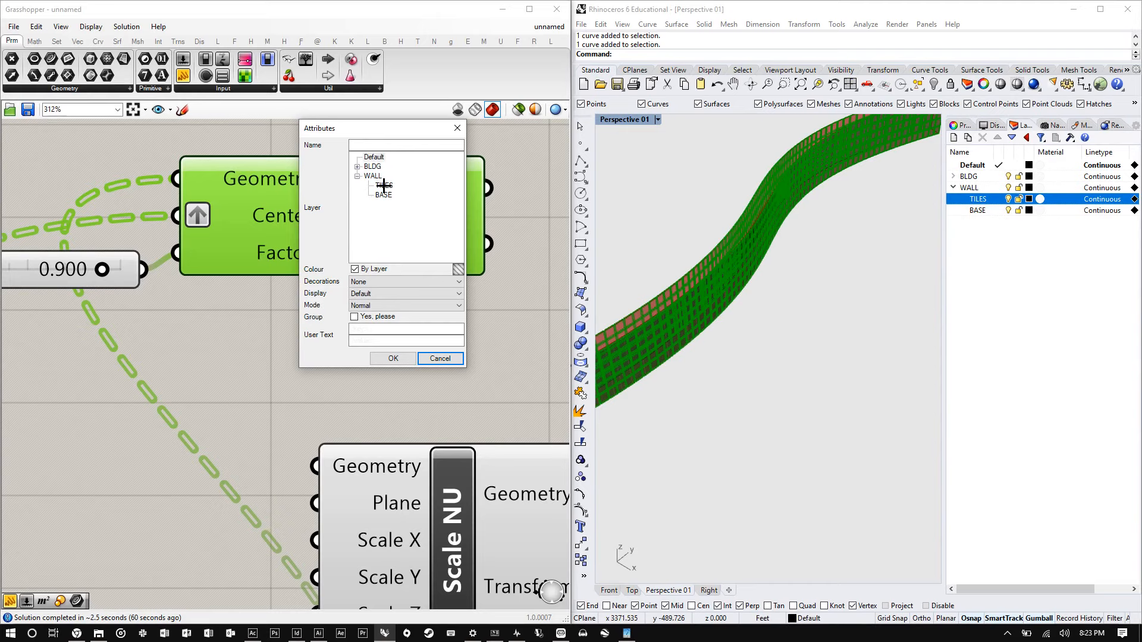
pyautogui.click(384, 185)
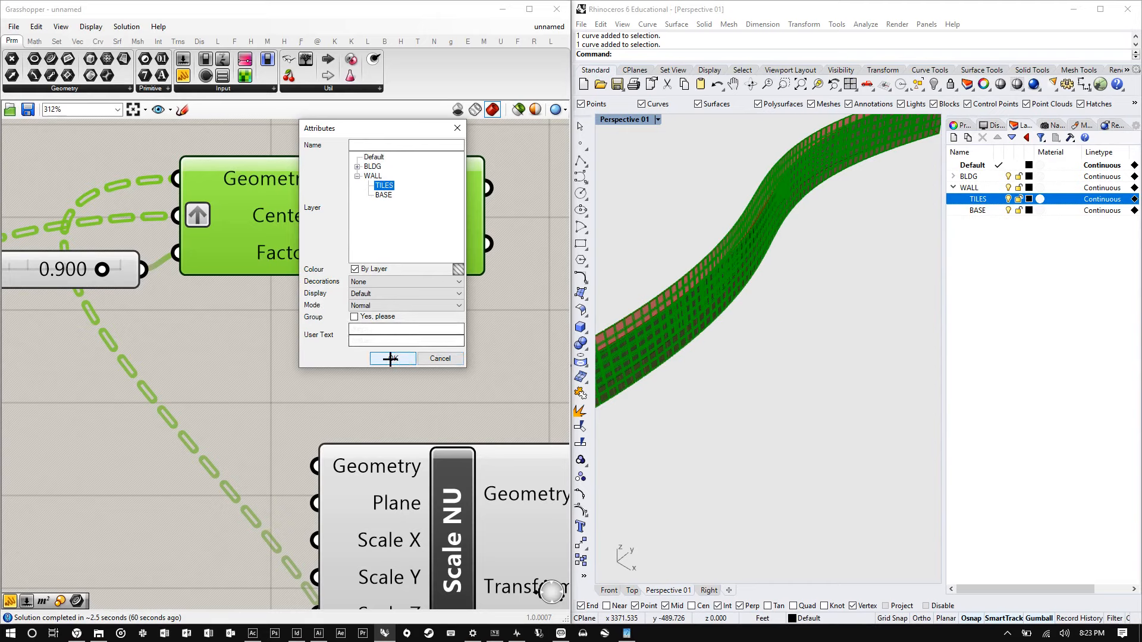
pyautogui.click(391, 358)
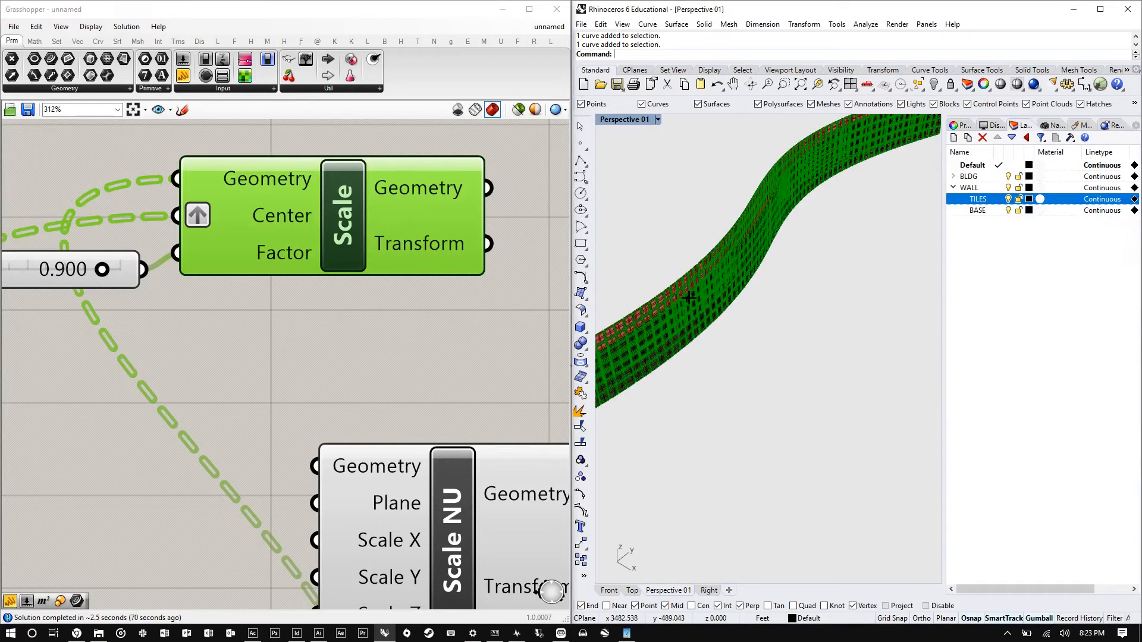
# - Bake the Extrude component's geometry onto the BASE layer
pyautogui.scroll(4, 671, 285)
pyautogui.scroll(2, 671, 285)
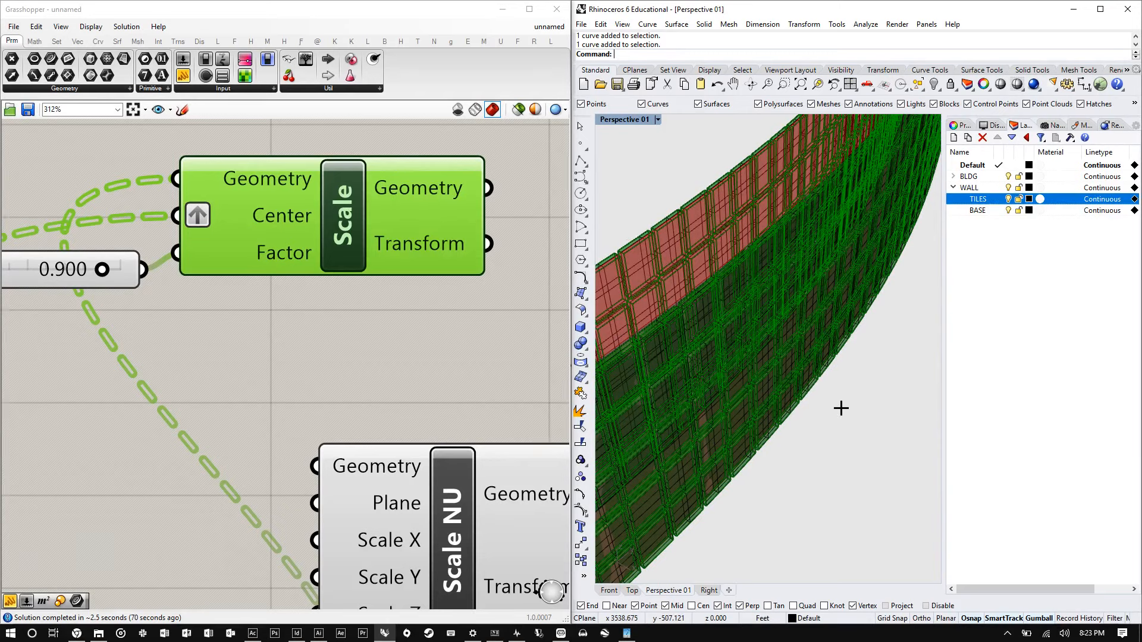
pyautogui.scroll(-5, 841, 408)
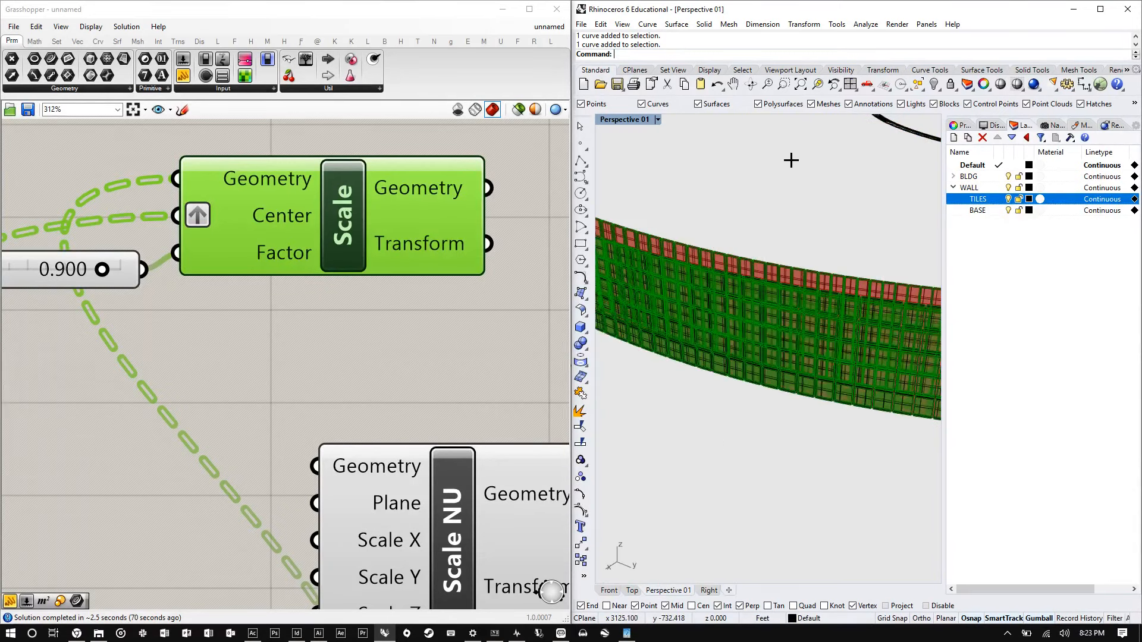
pyautogui.click(314, 291)
pyautogui.scroll(-10, 314, 291)
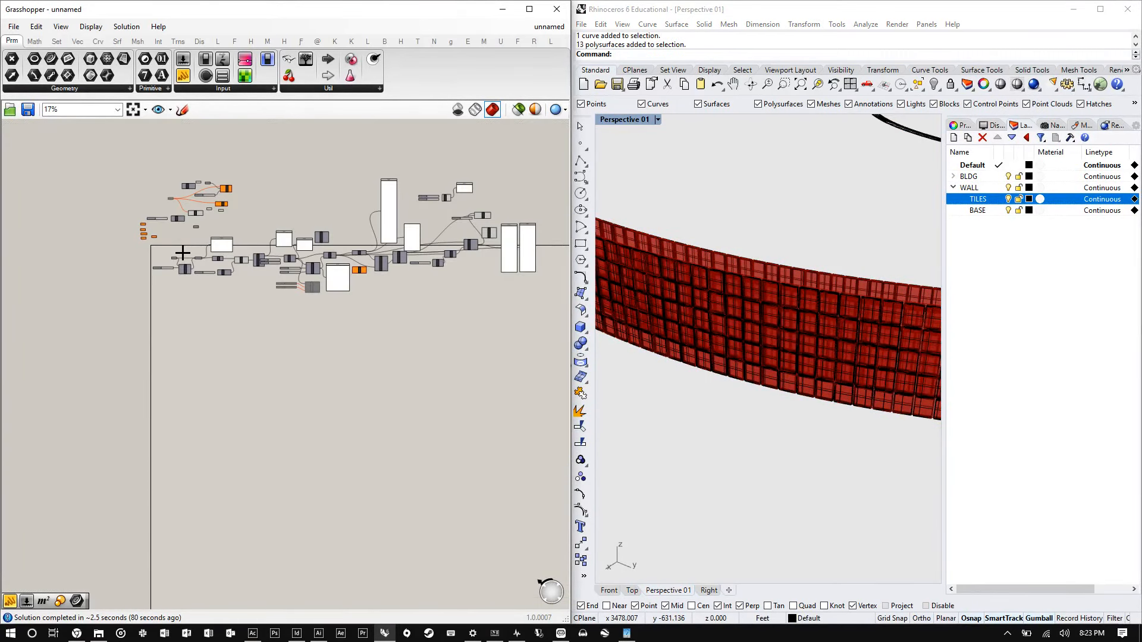
pyautogui.click(183, 253)
pyautogui.scroll(10, 183, 253)
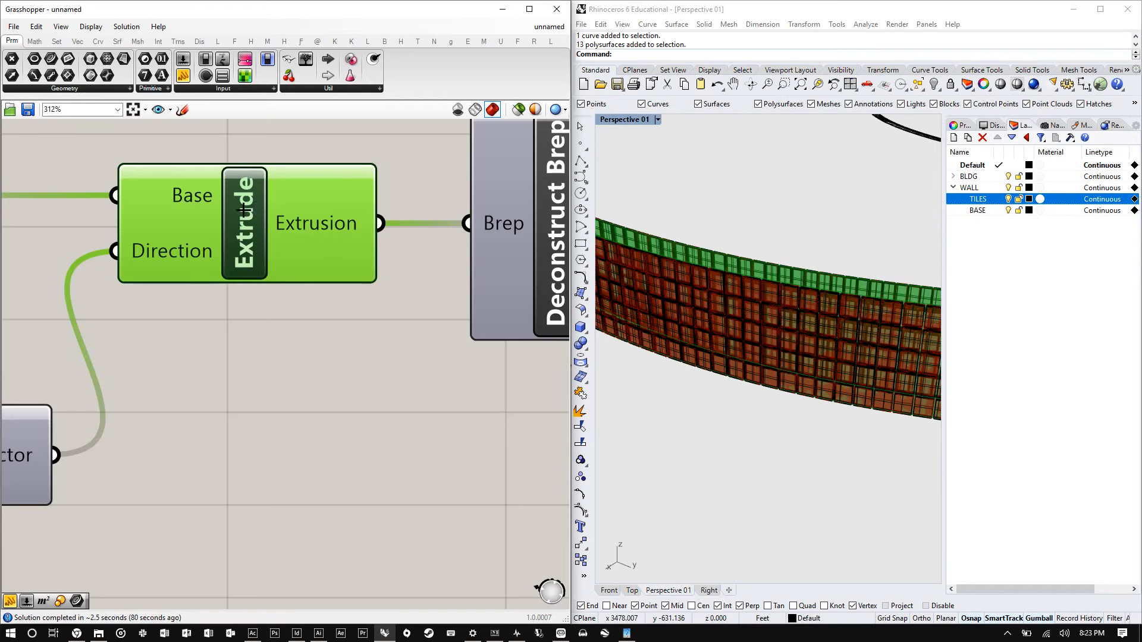
pyautogui.rightClick(244, 209)
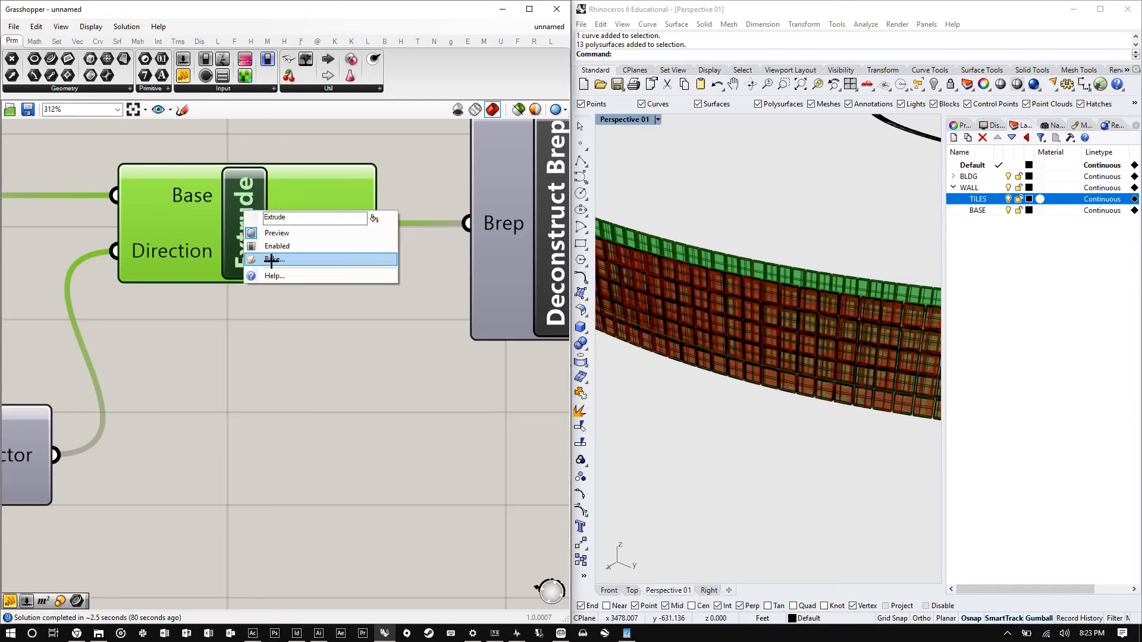
pyautogui.click(271, 260)
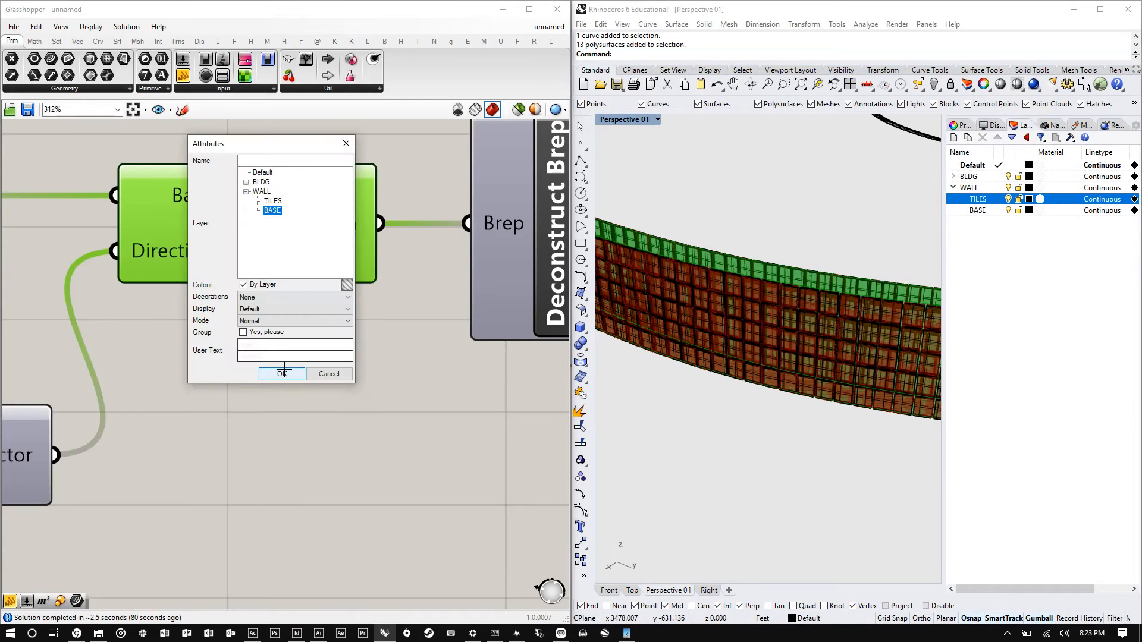
pyautogui.click(281, 373)
# - Turn off the Grasshopper geometry preview and bring the Rhino window to full screen
pyautogui.click(447, 123)
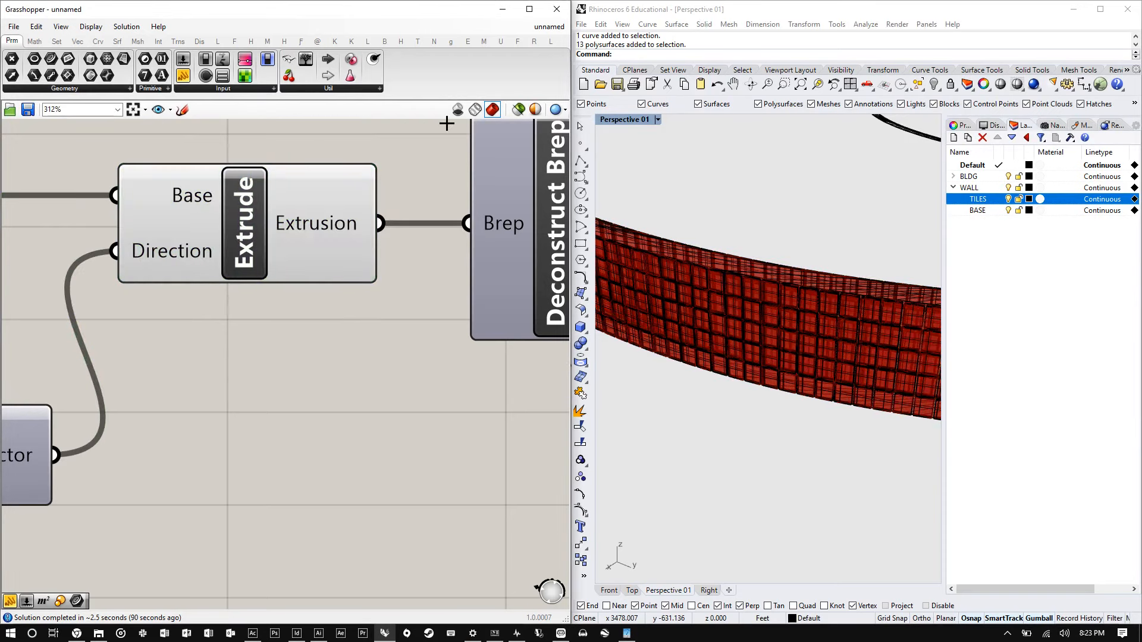
pyautogui.click(518, 109)
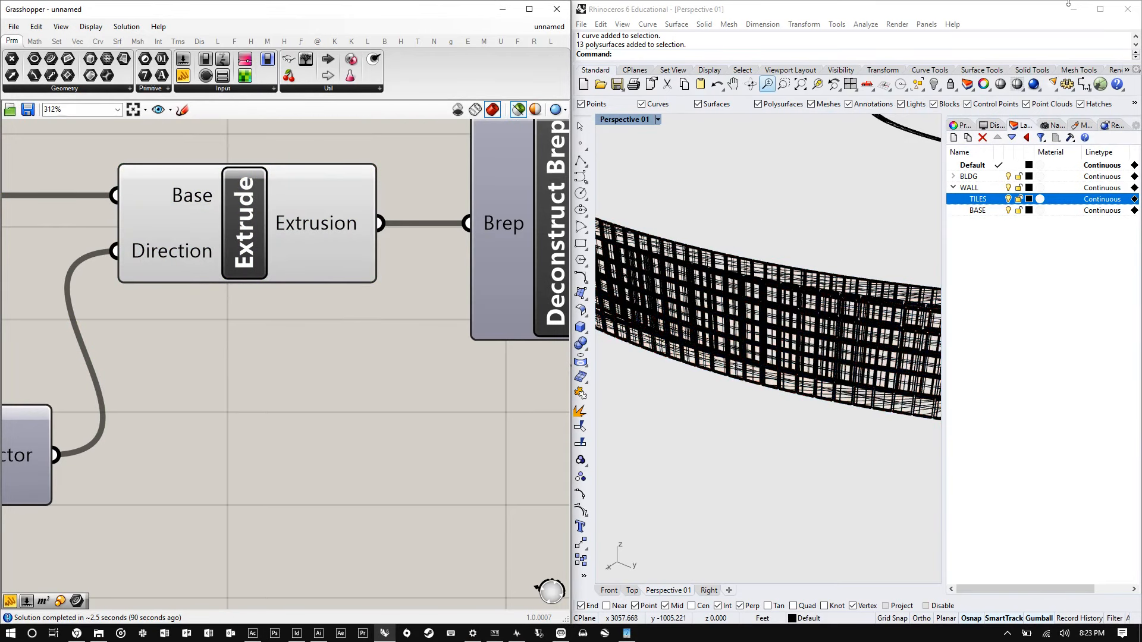
pyautogui.click(1106, 9)
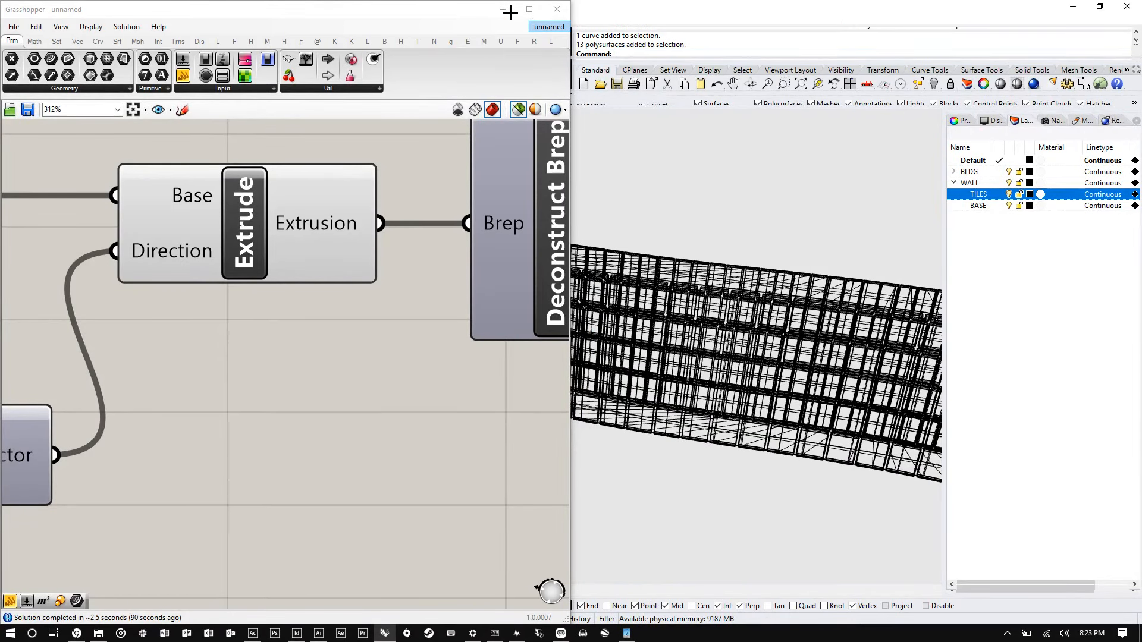
pyautogui.click(507, 11)
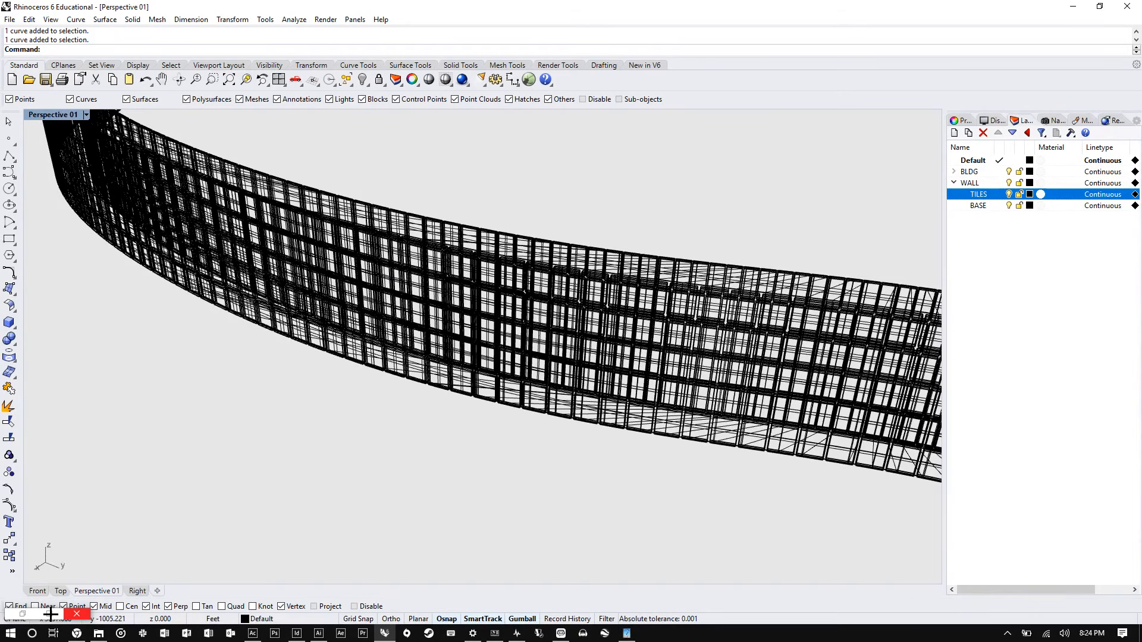
# - Set the Perspective viewport display mode to Rendered
pyautogui.click(86, 114)
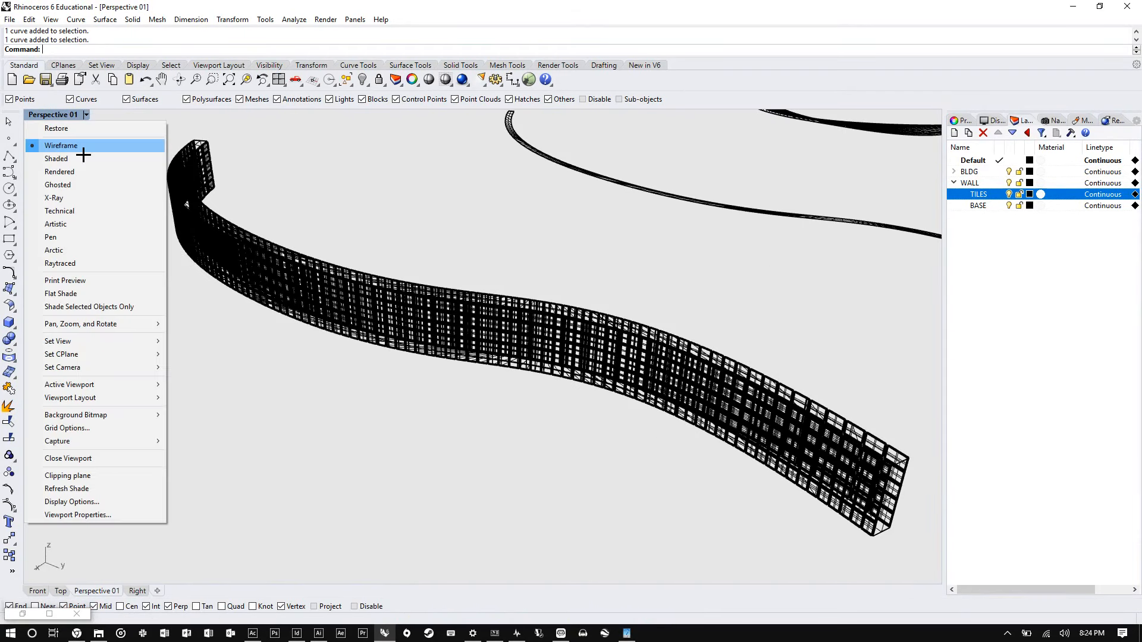
pyautogui.click(77, 159)
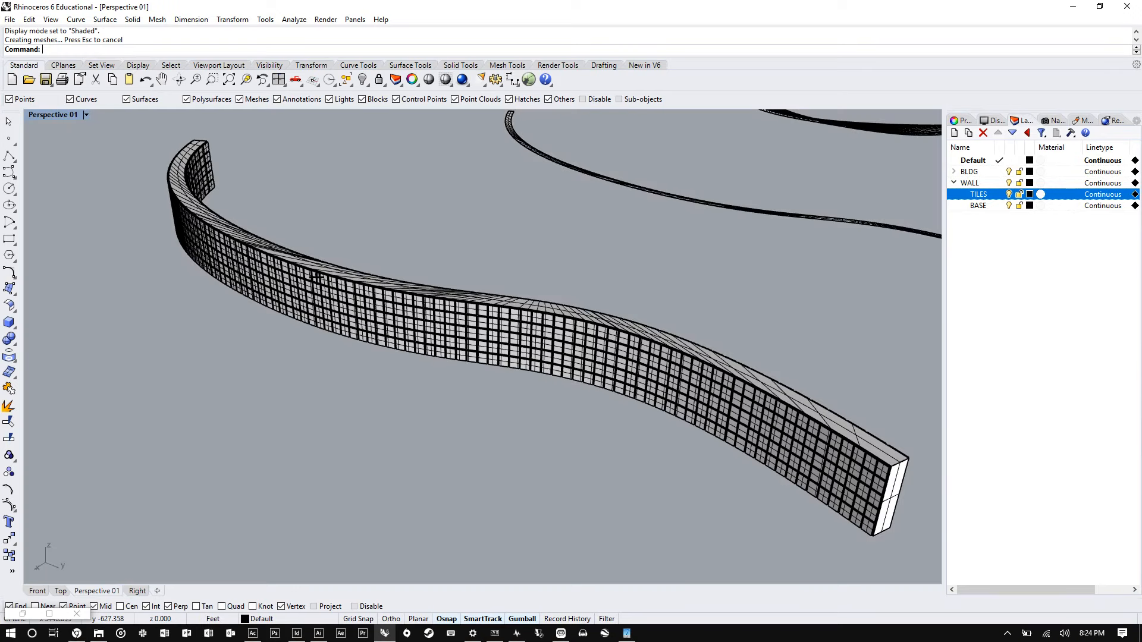
pyautogui.moveTo(315, 277)
pyautogui.mouseDown(button='right')
pyautogui.moveTo(383, 257)
pyautogui.moveTo(551, 247)
pyautogui.moveTo(184, 324)
pyautogui.moveTo(296, 286)
pyautogui.moveTo(270, 300)
pyautogui.mouseUp(button='right')
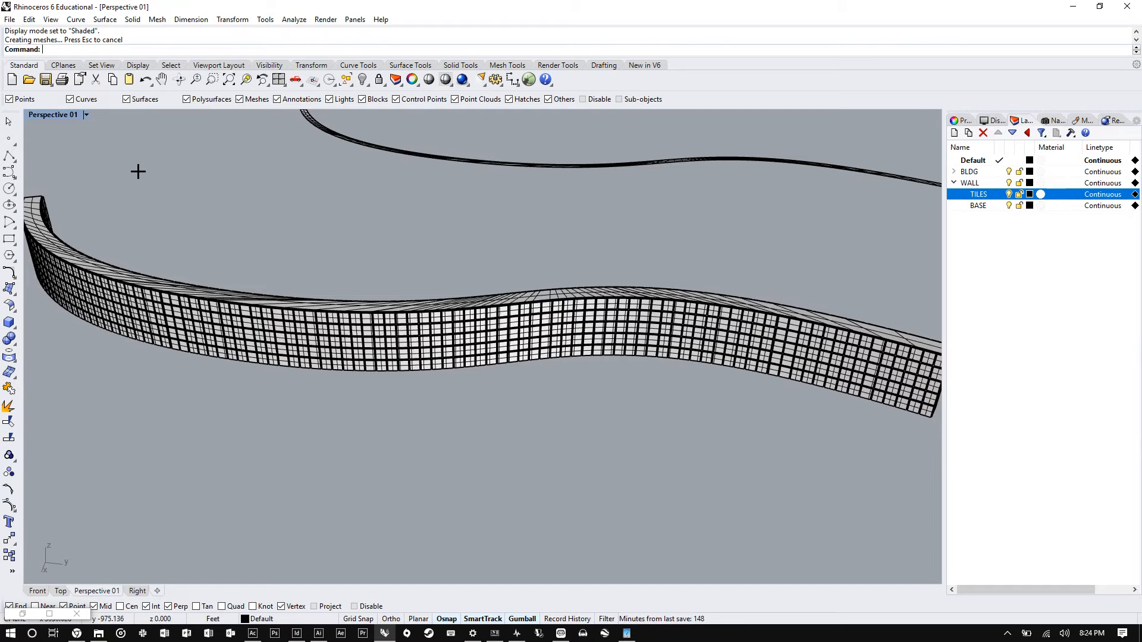
pyautogui.click(87, 114)
pyautogui.click(59, 172)
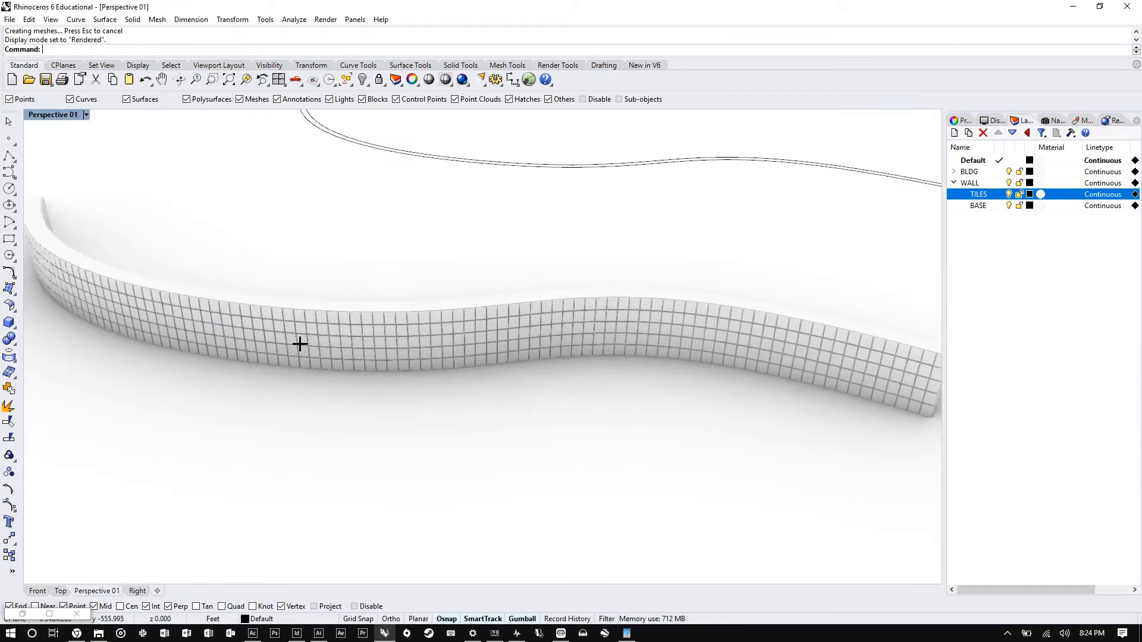
# - Orbit and zoom around the rendered wall to inspect the baked tiles
pyautogui.moveTo(298, 341); pyautogui.dragTo(731, 298, button='right')
pyautogui.moveTo(522, 318); pyautogui.dragTo(430, 330, button='right')
pyautogui.scroll(-10, 440, 277)
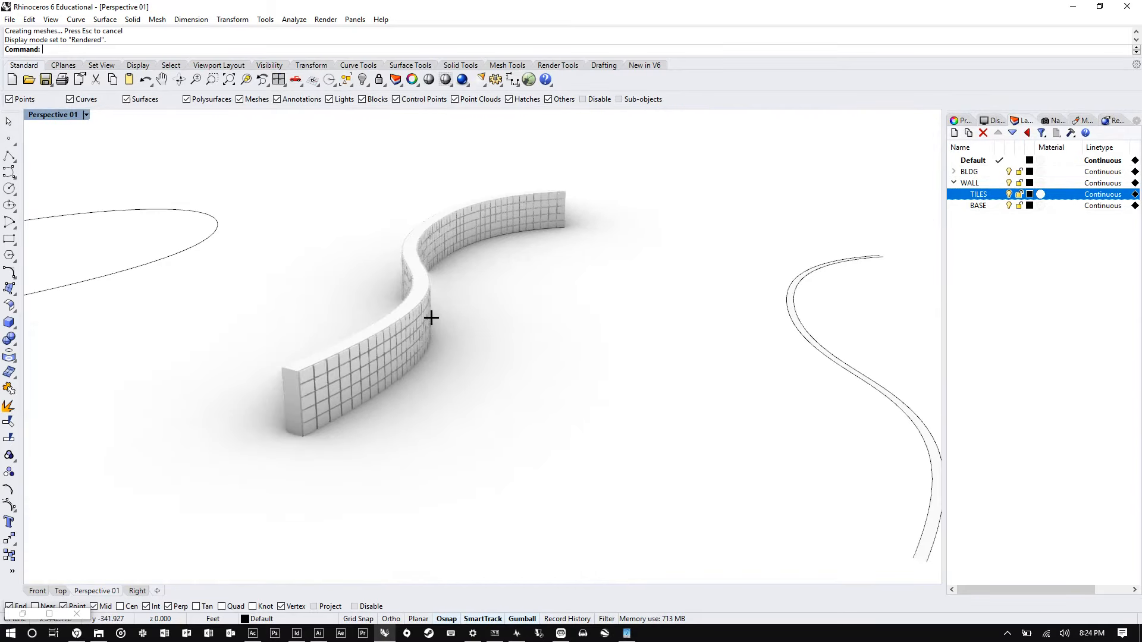
pyautogui.moveTo(339, 290); pyautogui.dragTo(629, 280, button='right')
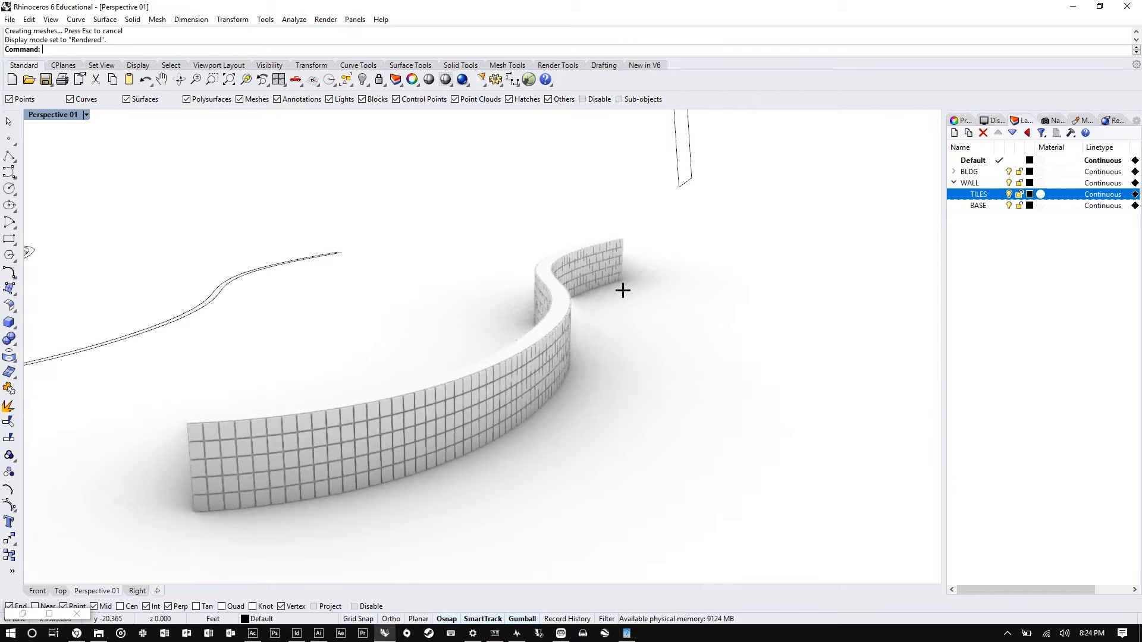
pyautogui.moveTo(533, 313); pyautogui.dragTo(638, 286, button='right')
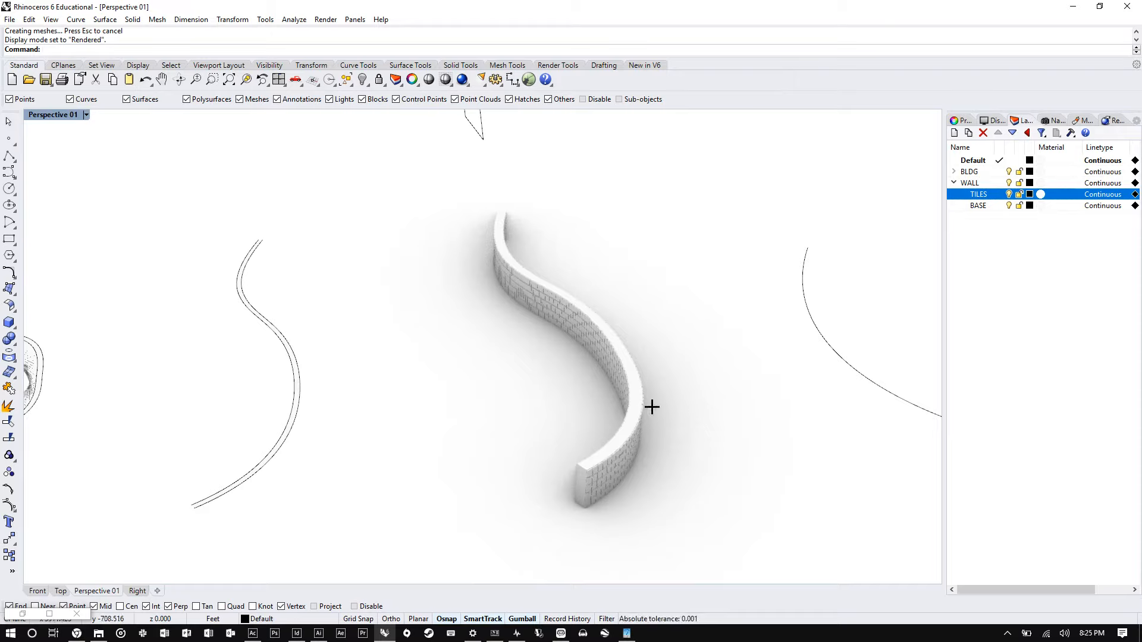
pyautogui.moveTo(559, 359); pyautogui.dragTo(627, 456, button='right')
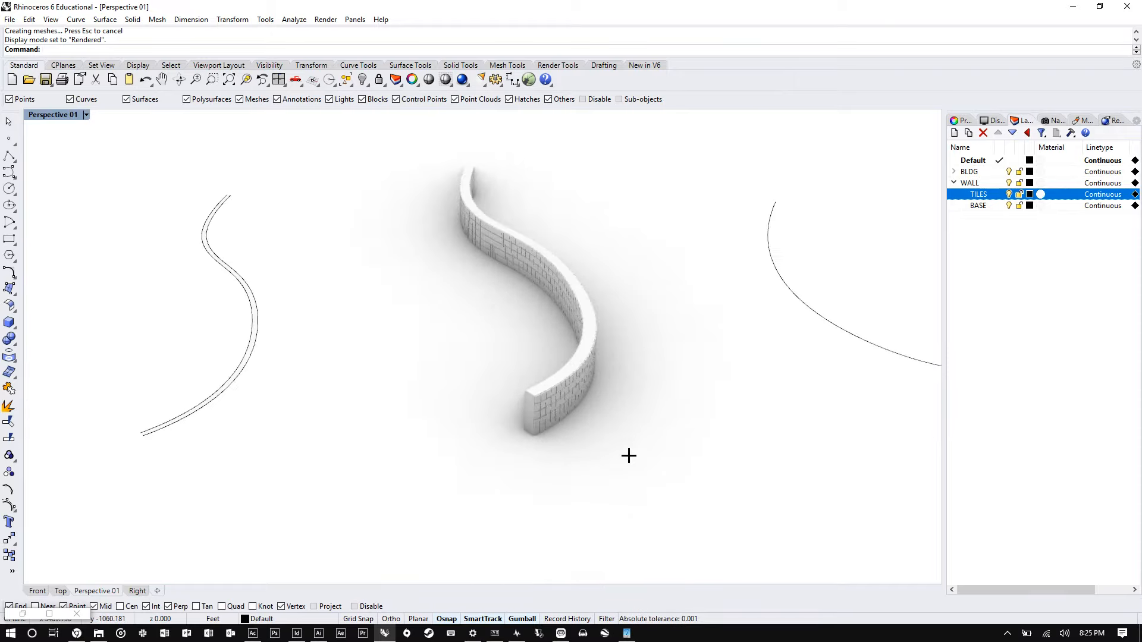
# - Window-select the baked wall and zoom in to examine the selected tile objects
pyautogui.moveTo(671, 487); pyautogui.dragTo(416, 154)
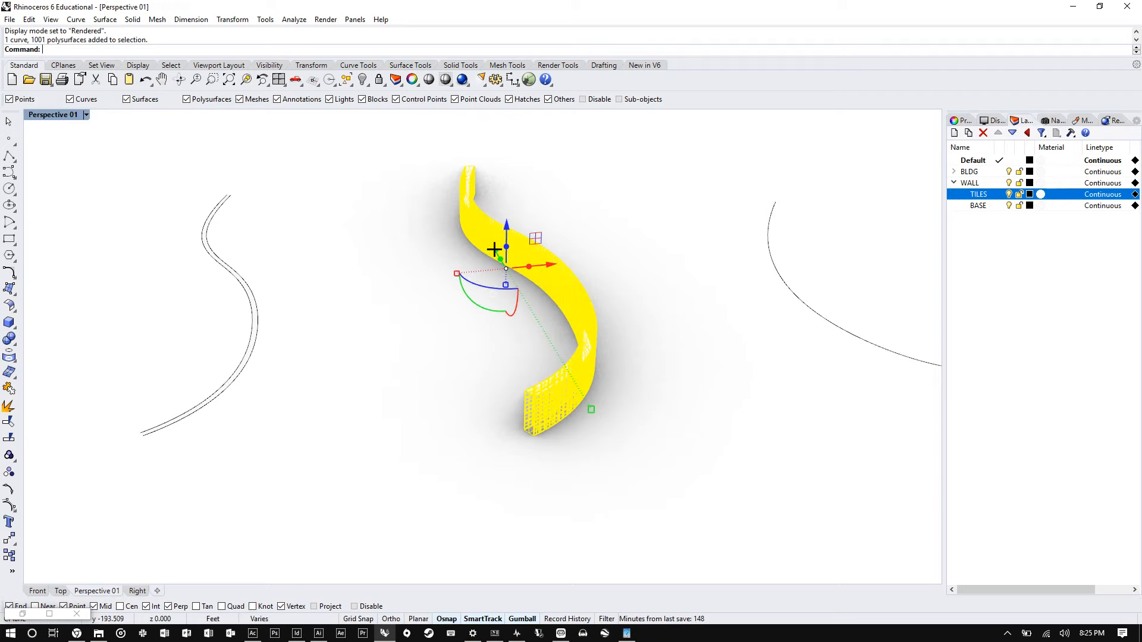
pyautogui.scroll(5, 550, 373)
pyautogui.scroll(-4, 501, 176)
pyautogui.scroll(9, 505, 479)
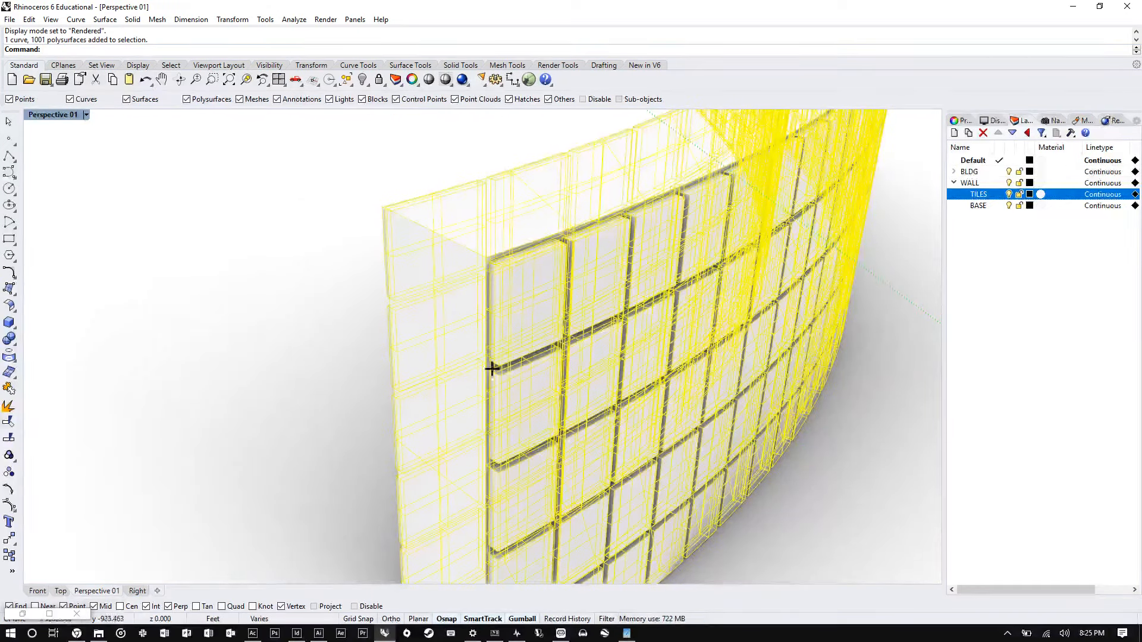
pyautogui.scroll(-9, 511, 274)
pyautogui.scroll(4, 468, 368)
pyautogui.click(409, 404)
pyautogui.scroll(-9, 507, 395)
pyautogui.moveTo(571, 375); pyautogui.dragTo(530, 383, button='right')
pyautogui.scroll(-2, 629, 382)
pyautogui.scroll(2, 372, 163)
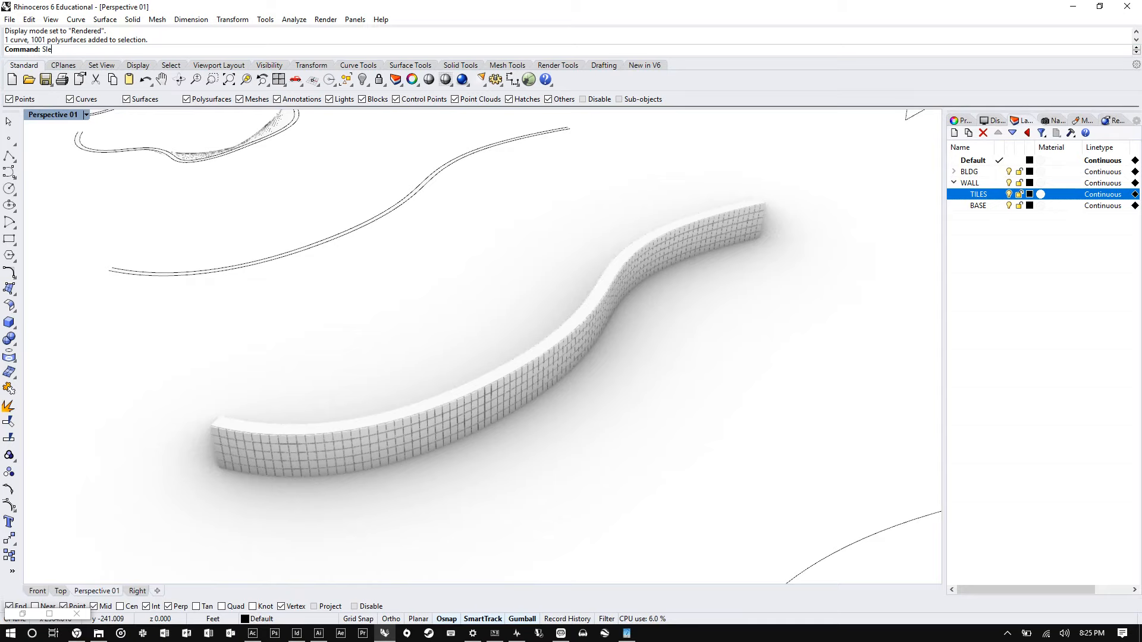
# - Run SelectionFilter and exclude surfaces and polysurfaces from selection
pyautogui.write('electionFilter')
pyautogui.press('Return')
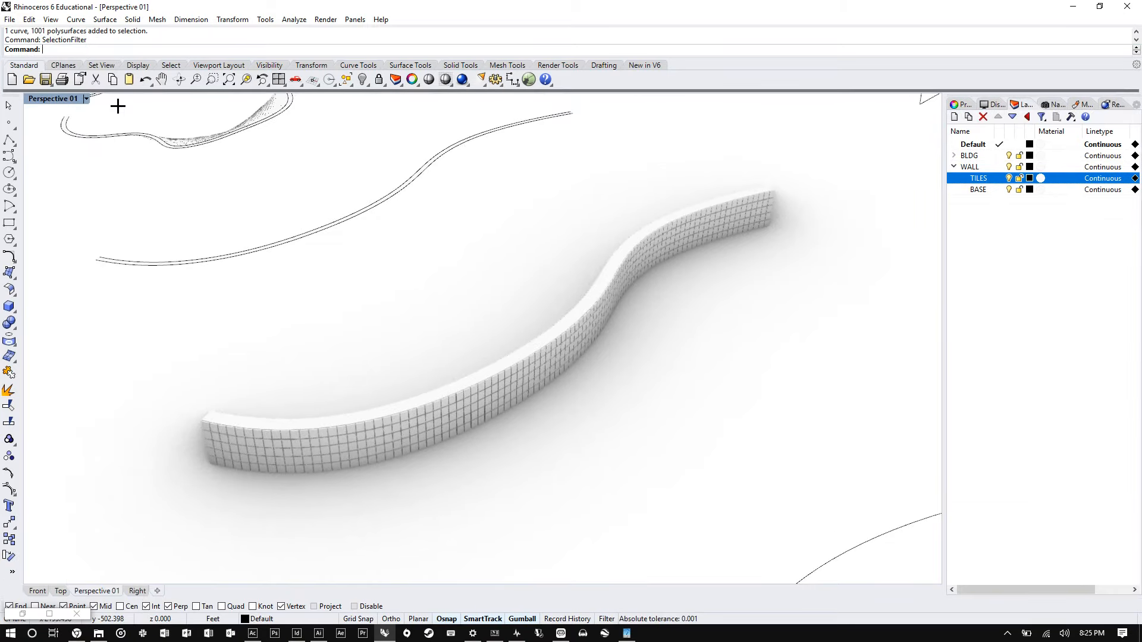
pyautogui.write('SelectionFilter')
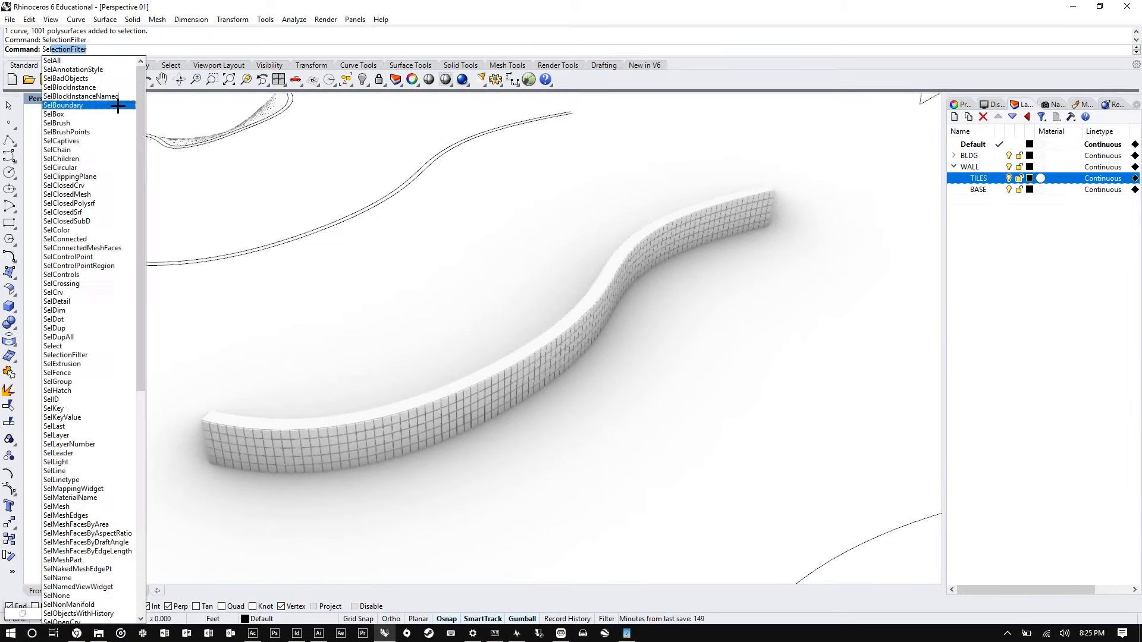
pyautogui.press('Return')
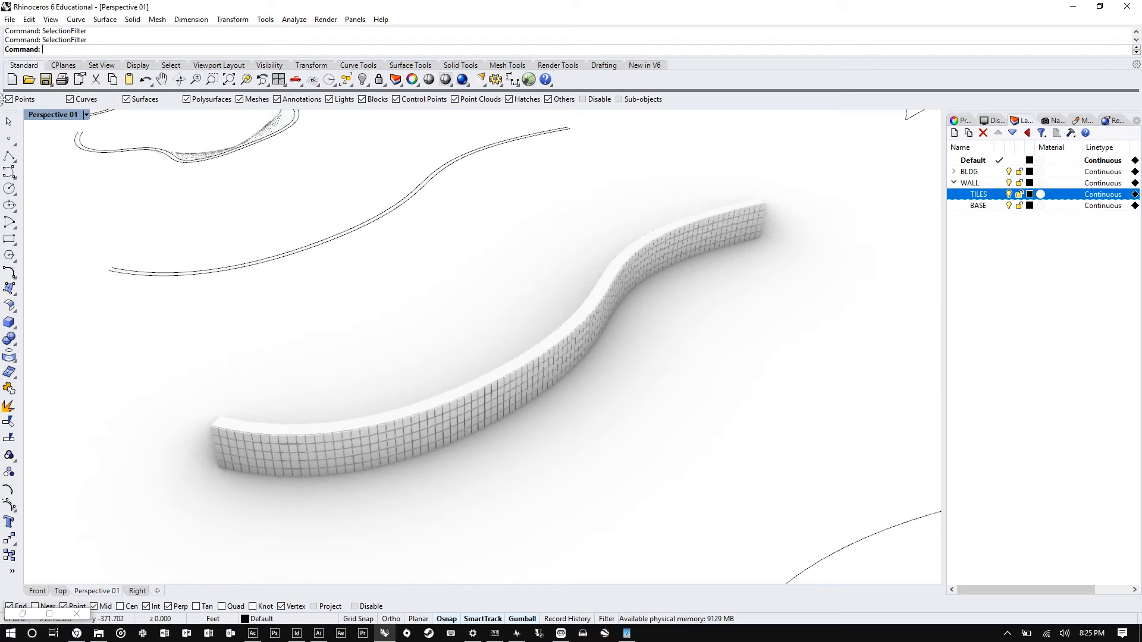
pyautogui.moveTo(3, 96); pyautogui.dragTo(9, 82)
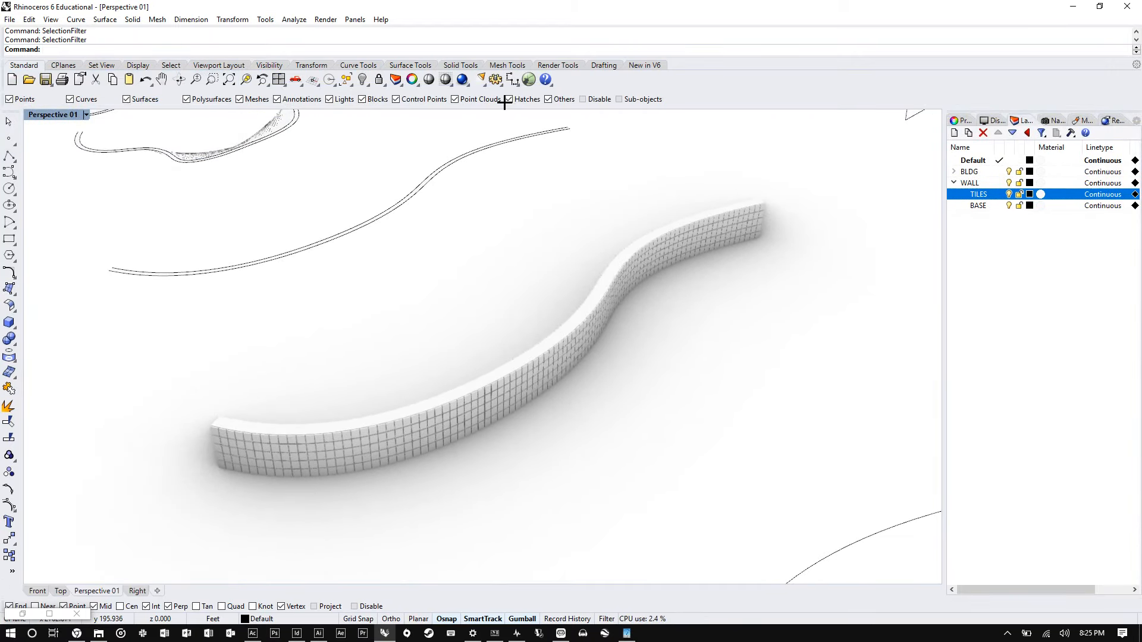
pyautogui.moveTo(503, 106); pyautogui.dragTo(503, 95)
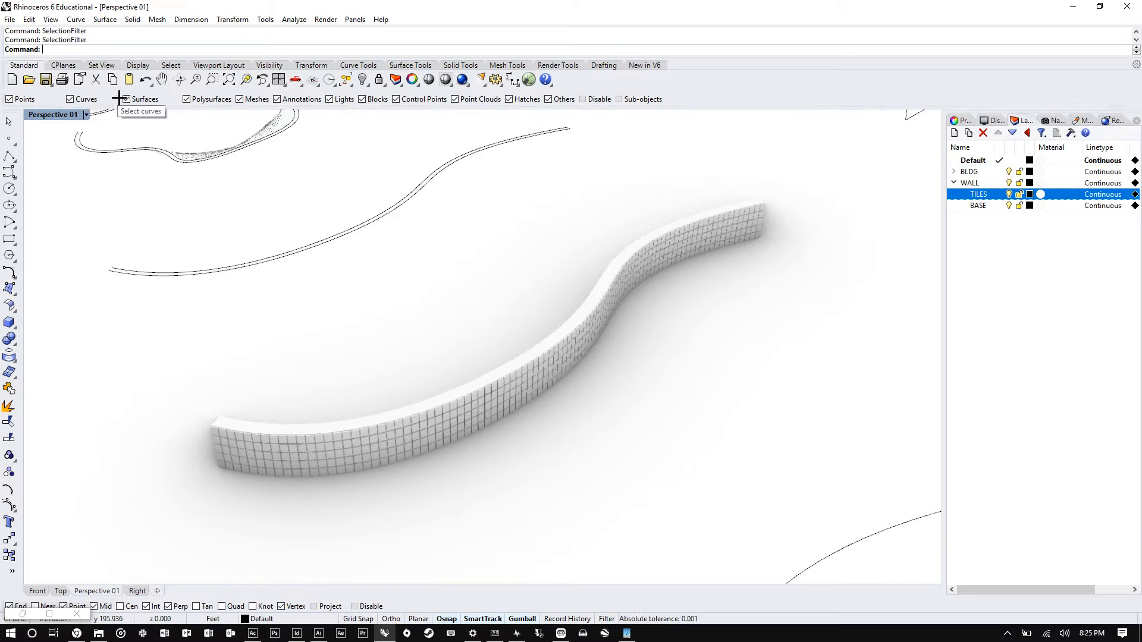
pyautogui.click(145, 99)
pyautogui.click(199, 99)
# - Window-select the wall's base curve, deselect it, and re-enable surfaces and polysurfaces in the selection filter
pyautogui.moveTo(306, 313); pyautogui.dragTo(428, 333, button='right')
pyautogui.moveTo(688, 466); pyautogui.dragTo(403, 166)
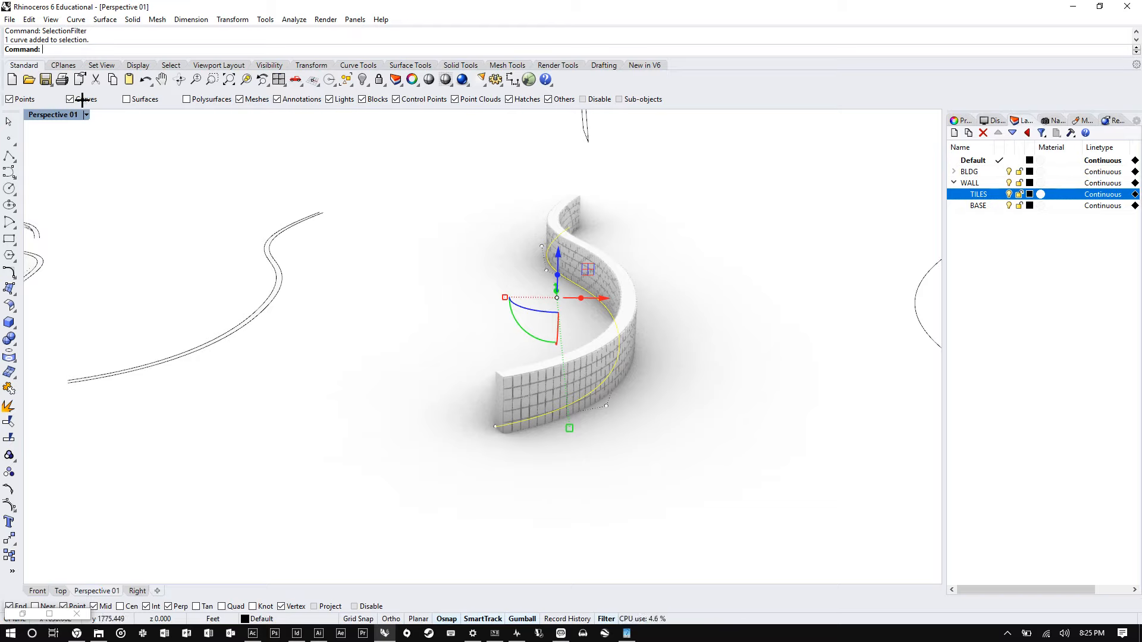
pyautogui.click(591, 351)
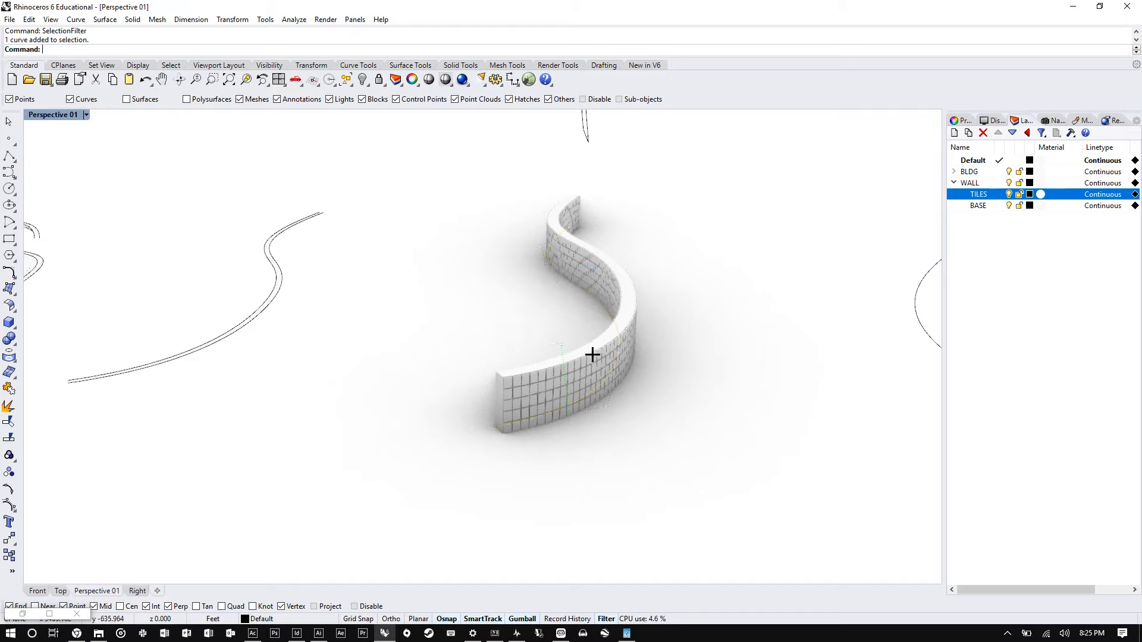
pyautogui.click(126, 99)
pyautogui.click(186, 99)
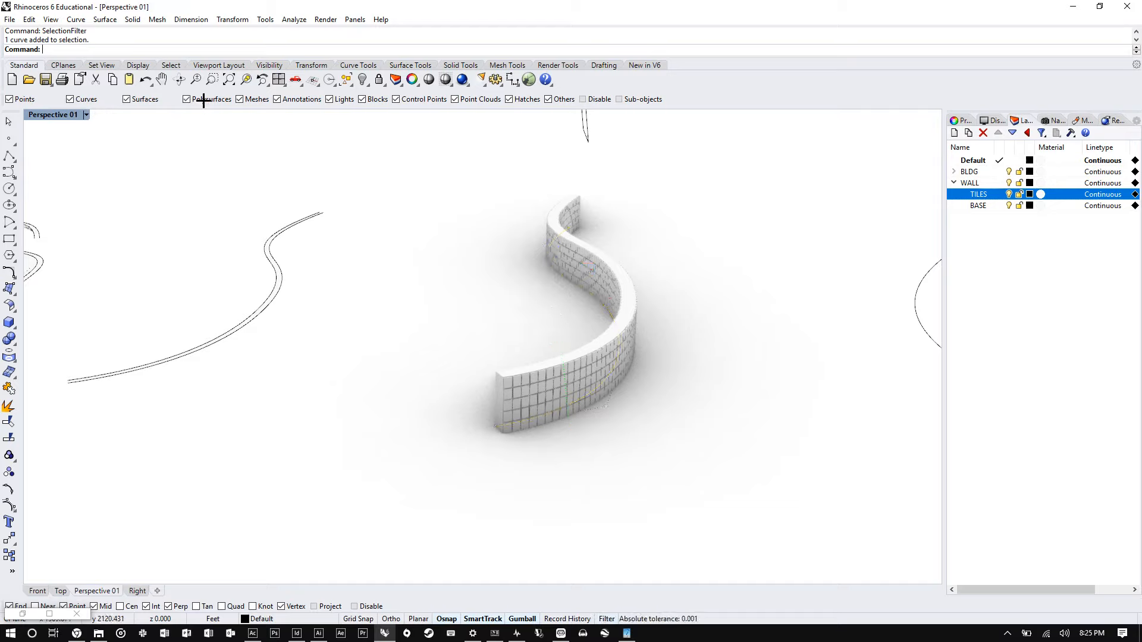
# - Exclude curves from the selection filter, window-select the baked tiles, and move them sideways with the gumball
pyautogui.click(84, 100)
pyautogui.moveTo(722, 494); pyautogui.dragTo(445, 168)
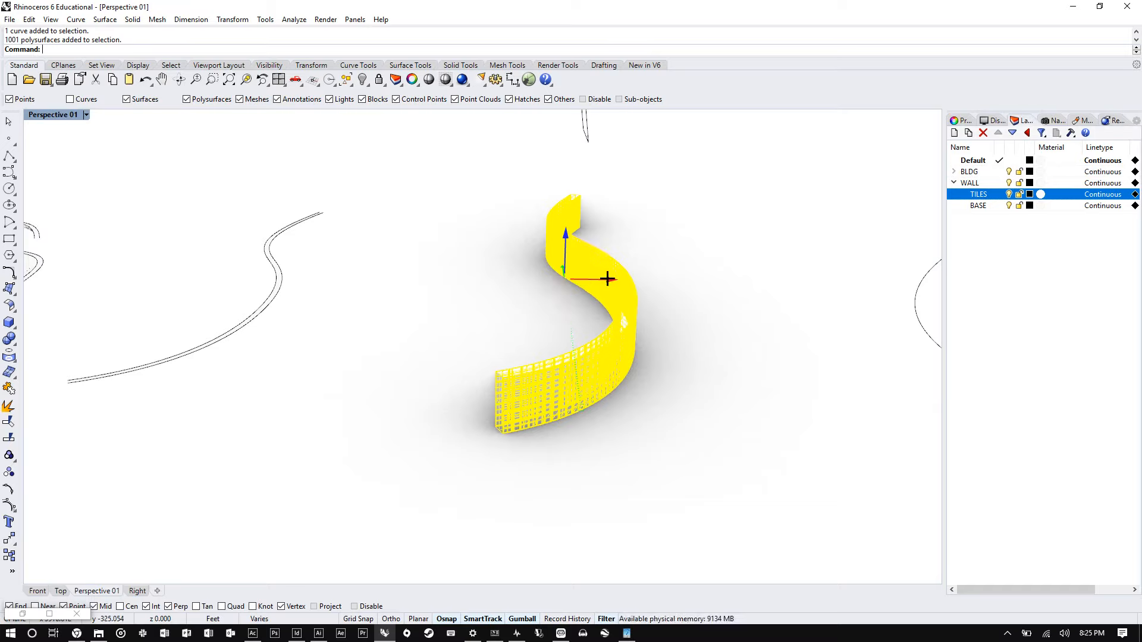
pyautogui.moveTo(606, 279); pyautogui.dragTo(783, 276)
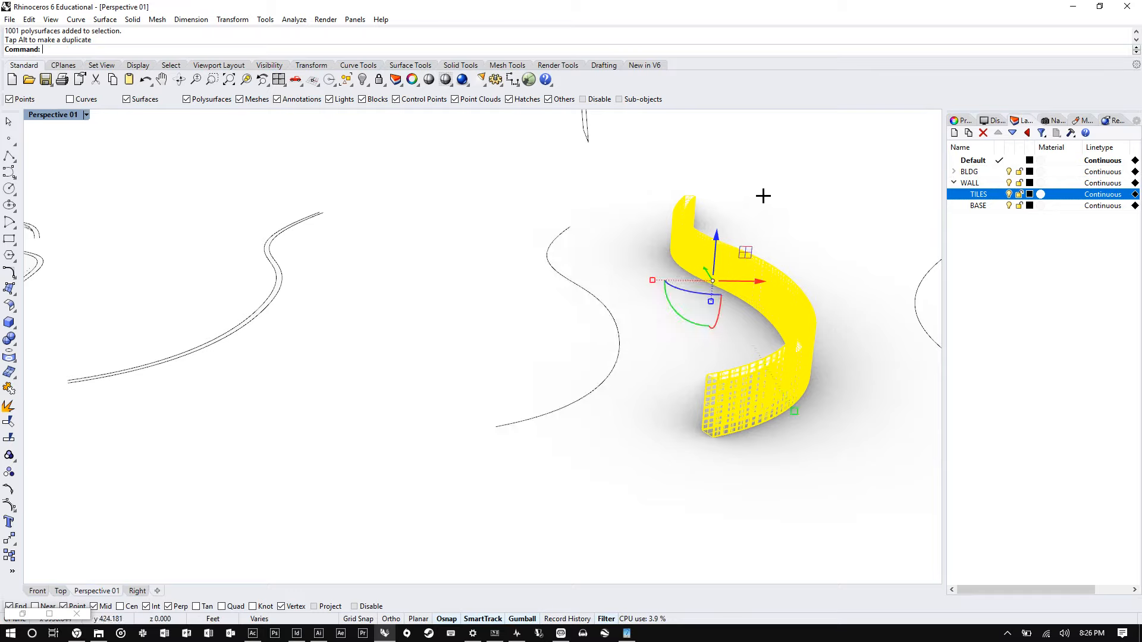
pyautogui.click(762, 196)
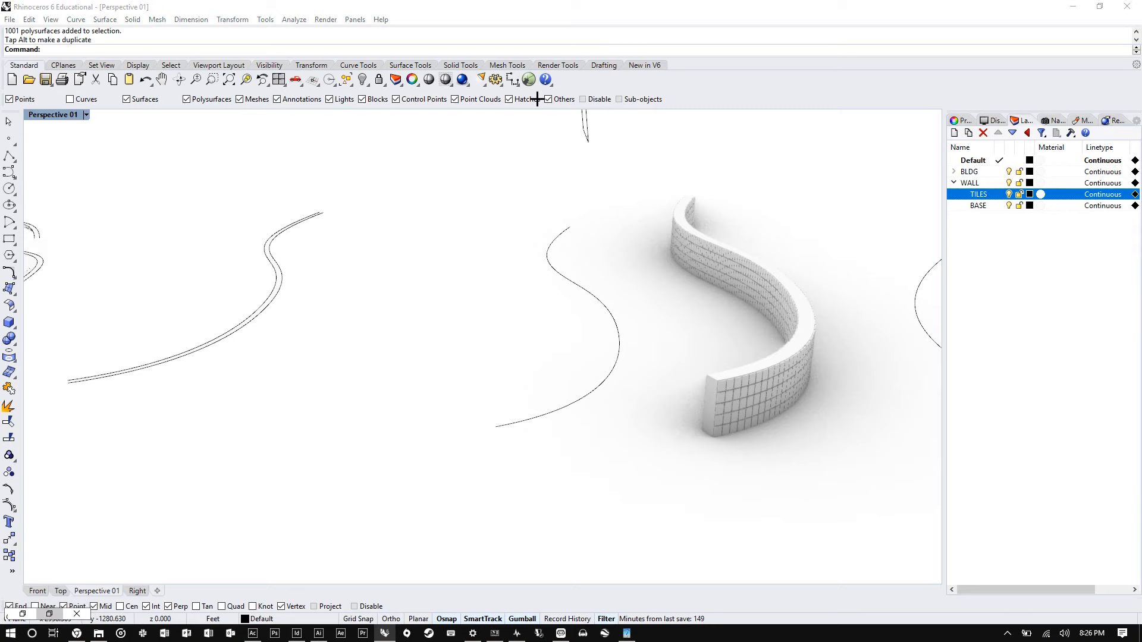
# - Arrange the Grasshopper window and the Rhino window side by side on screen
pyautogui.click(50, 614)
pyautogui.moveTo(588, 5); pyautogui.dragTo(2, 324)
pyautogui.click(512, 110)
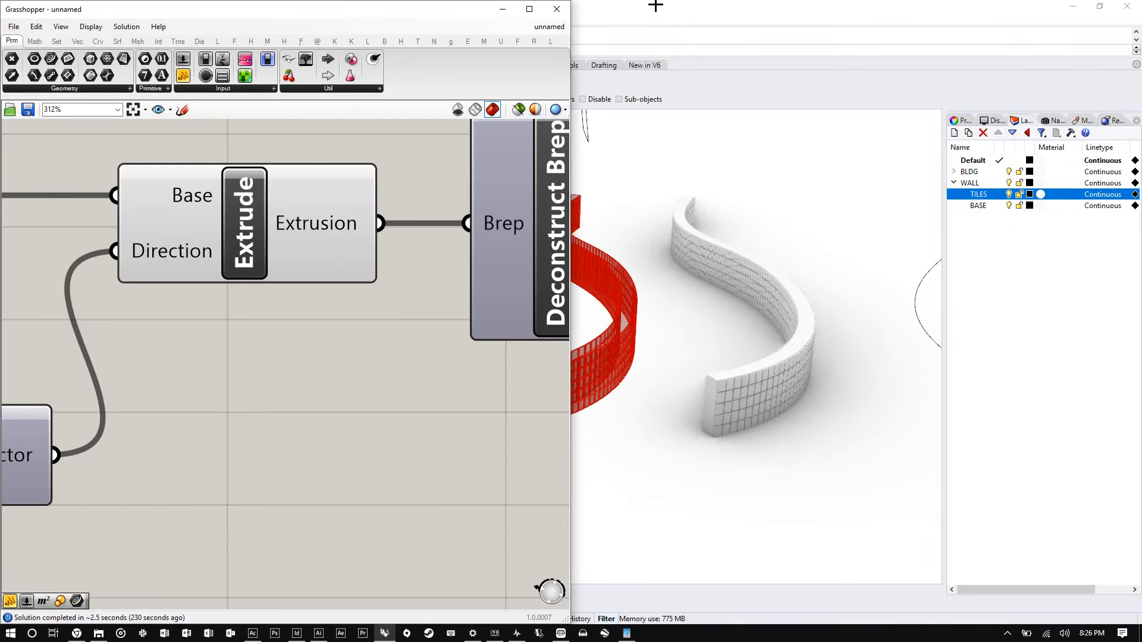
pyautogui.doubleClick(684, 9)
pyautogui.moveTo(928, 127); pyautogui.dragTo(1141, 182)
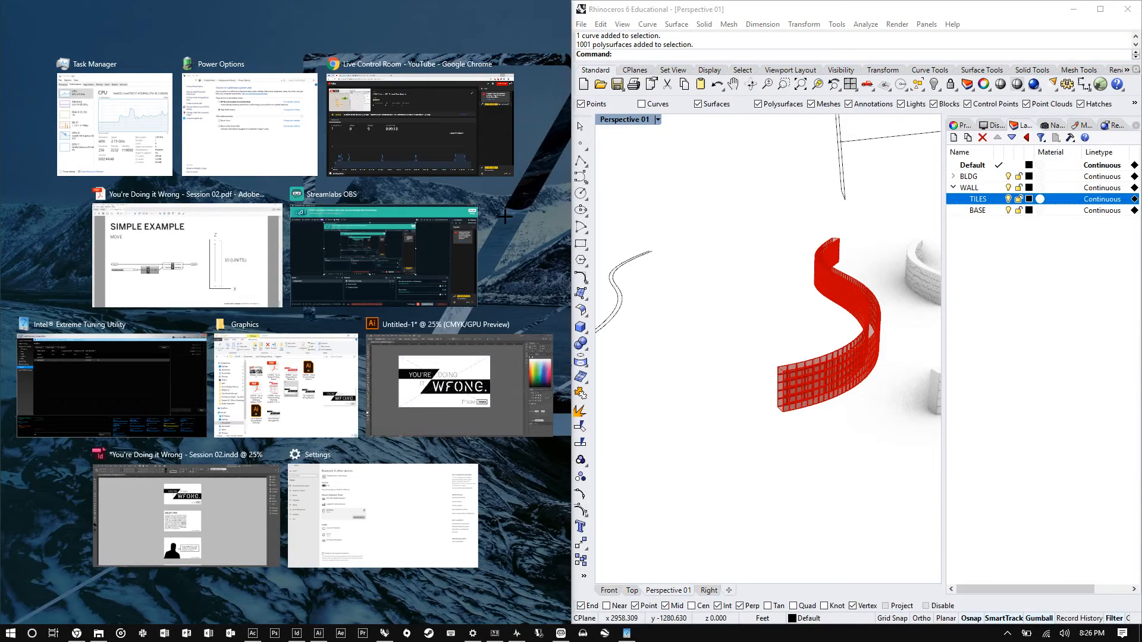
pyautogui.click(683, 219)
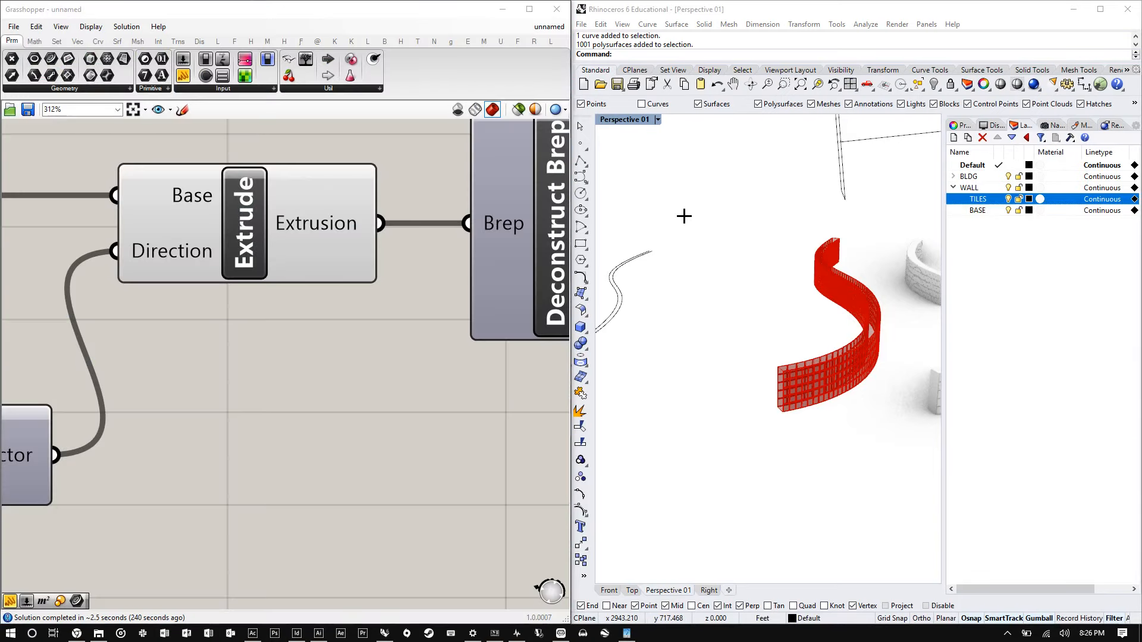
# - Move the two List Item index number sliders below the Deconstruct Brep component
pyautogui.moveTo(711, 268); pyautogui.dragTo(828, 331, button='right')
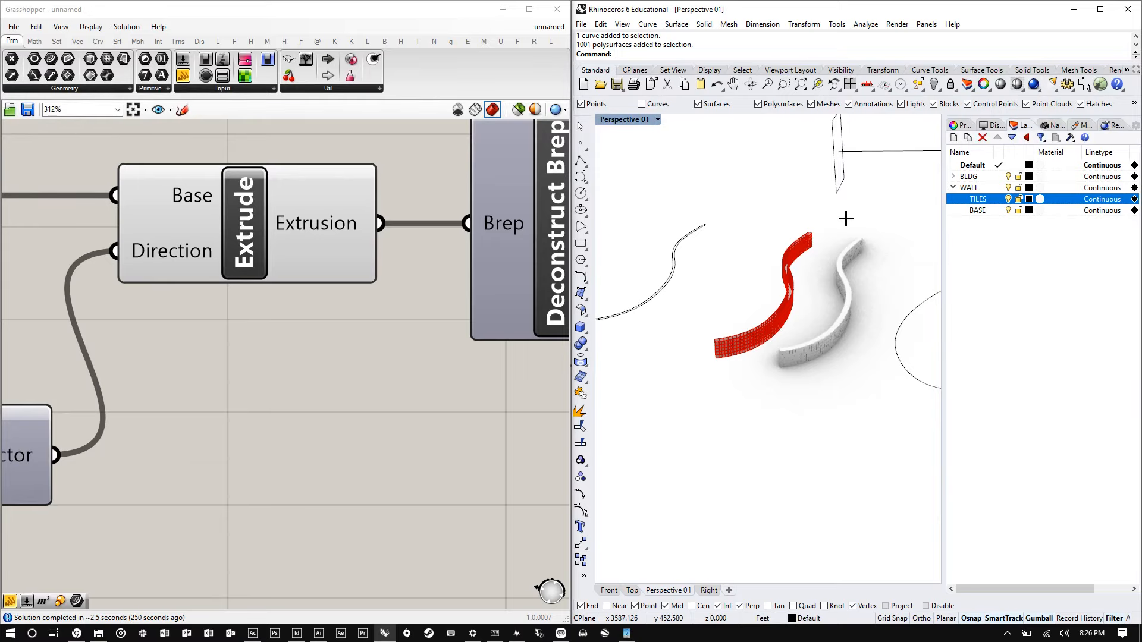
pyautogui.scroll(-10, 275, 326)
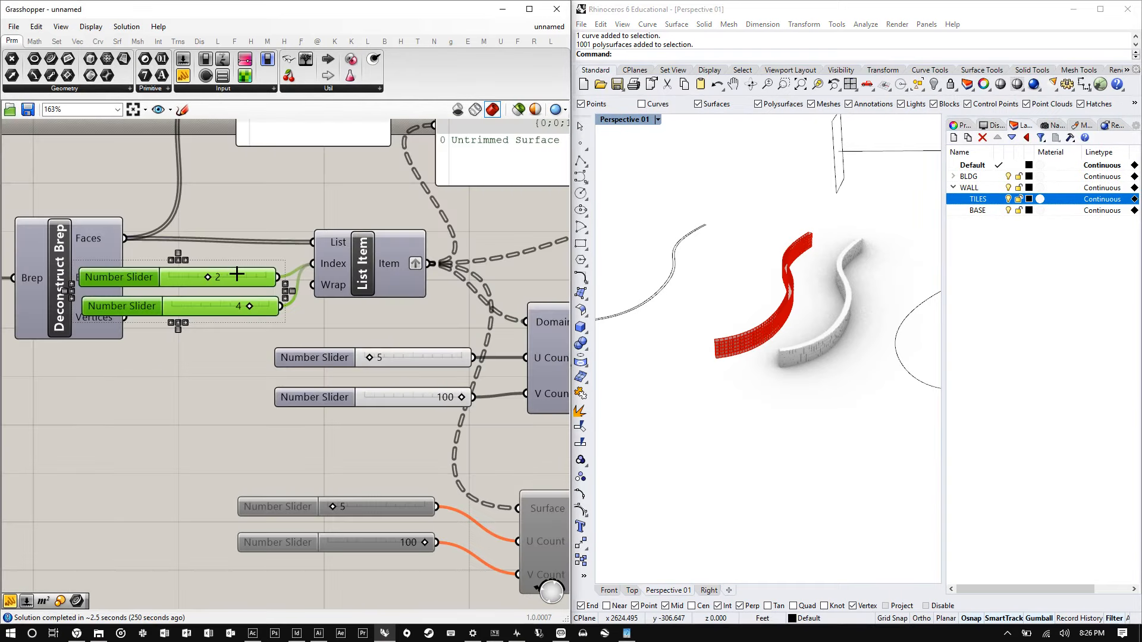
pyautogui.moveTo(237, 277); pyautogui.dragTo(184, 365)
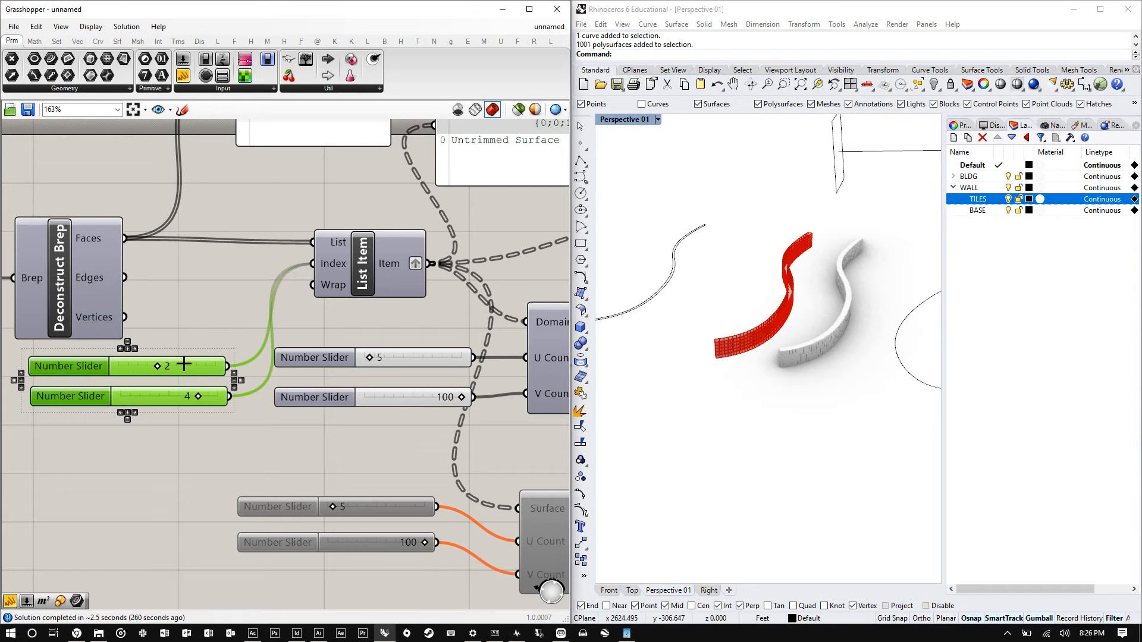
# - Zoom out over the whole definition and orbit the viewport to compare the baked tiles with the preview
pyautogui.scroll(-4, 160, 351)
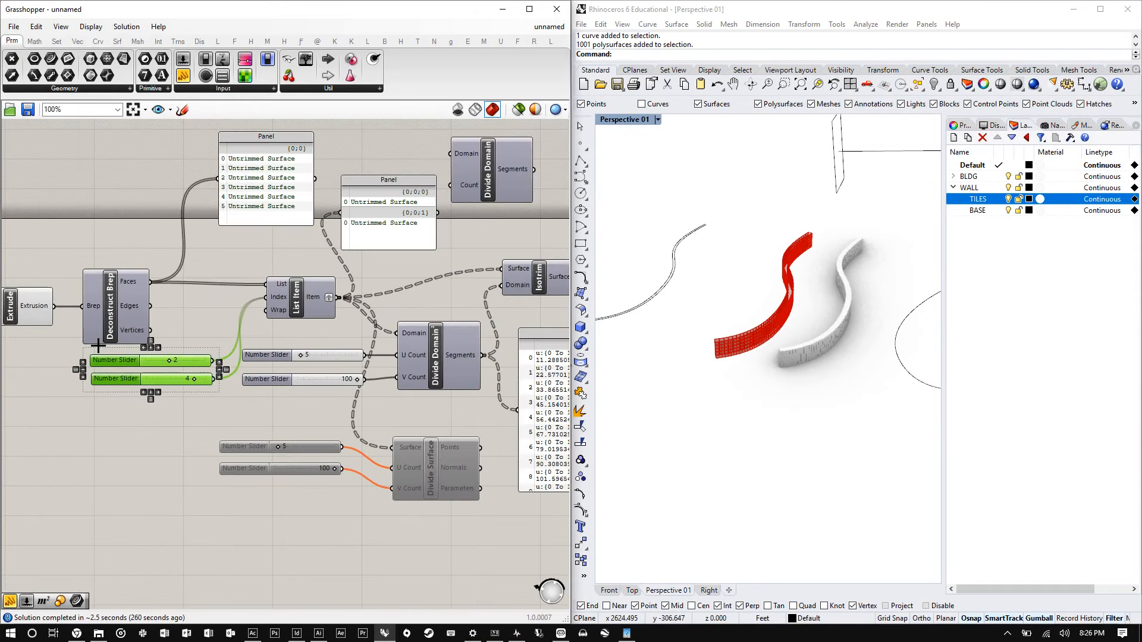
pyautogui.scroll(-3, 199, 361)
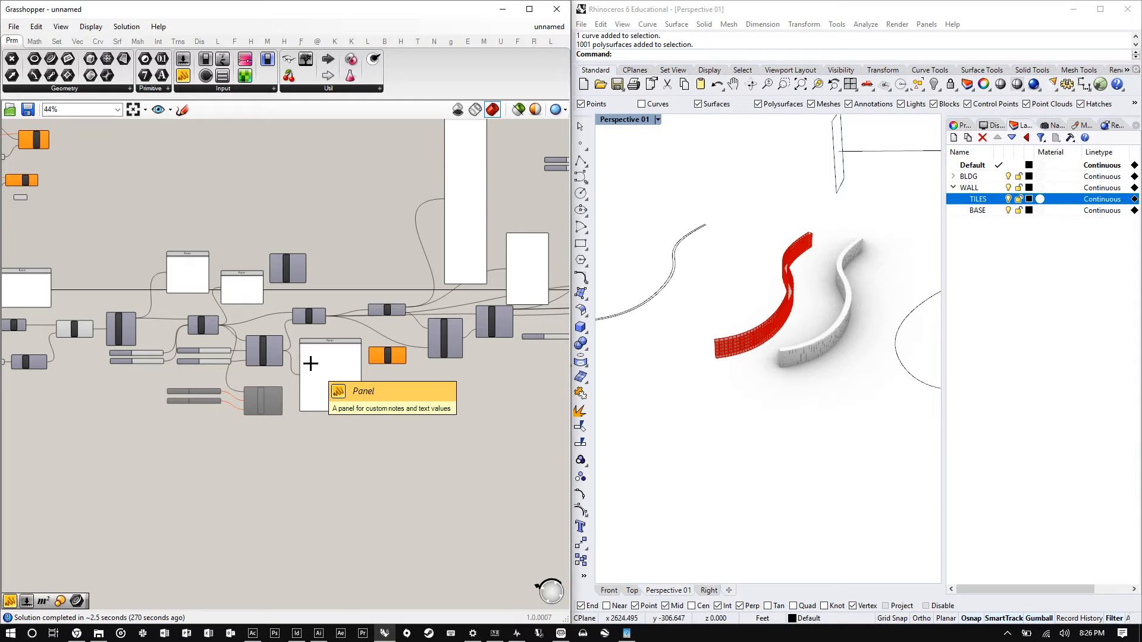
pyautogui.moveTo(844, 280); pyautogui.dragTo(897, 288, button='right')
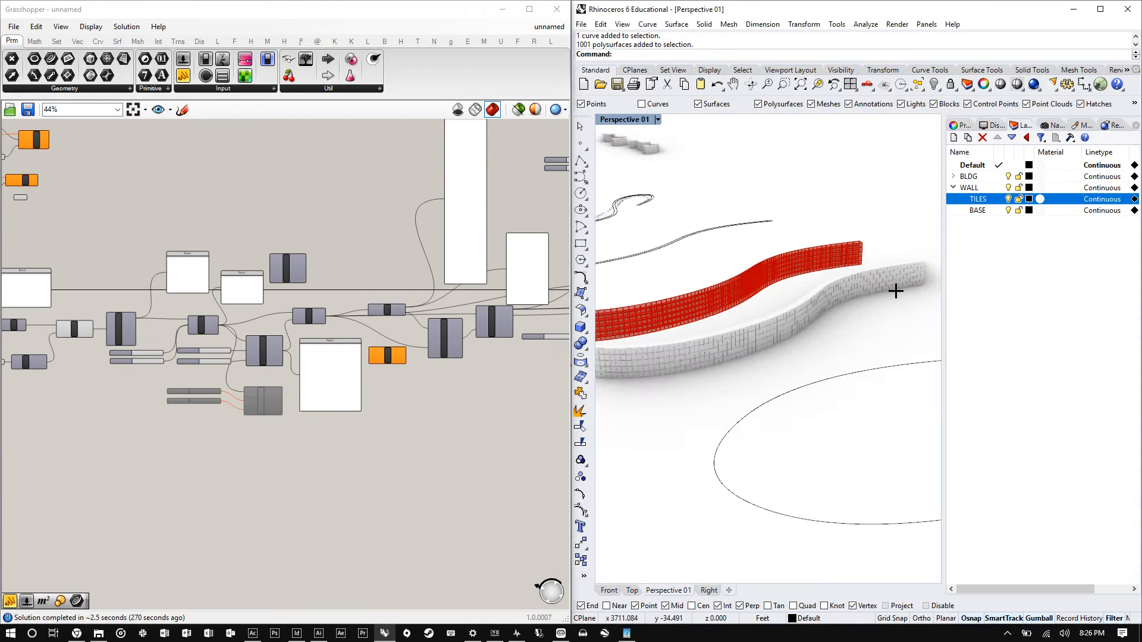
pyautogui.moveTo(803, 314); pyautogui.dragTo(865, 319, button='right')
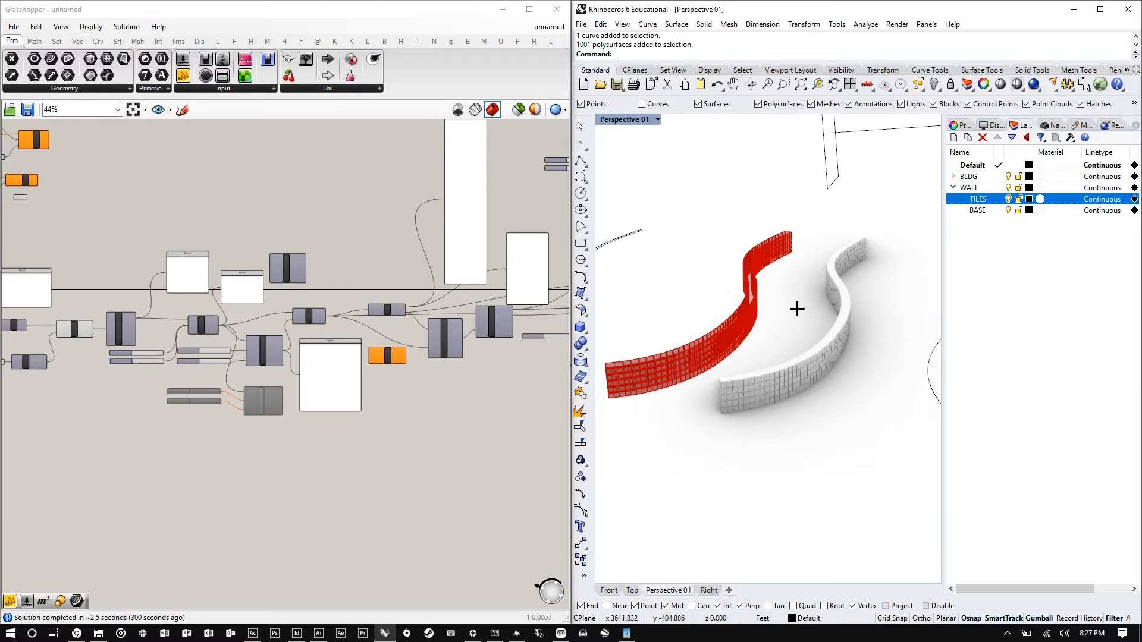
pyautogui.moveTo(795, 309); pyautogui.dragTo(826, 313, button='right')
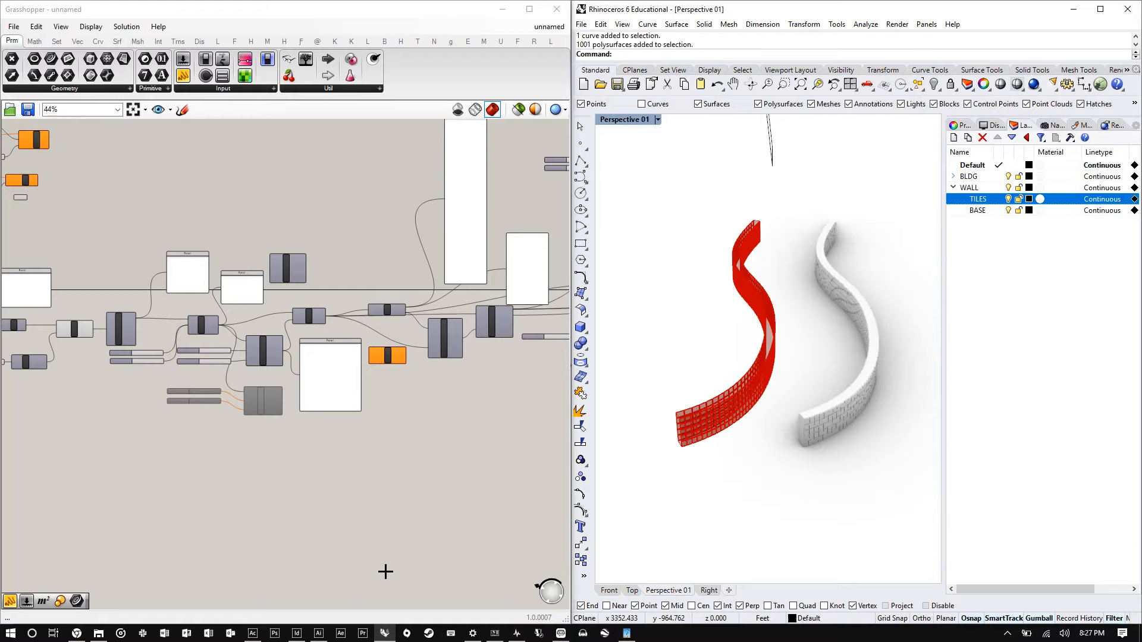
# - Switch to the session PDF in Acrobat and page through the session roadmap slides back to the cover
pyautogui.click(252, 632)
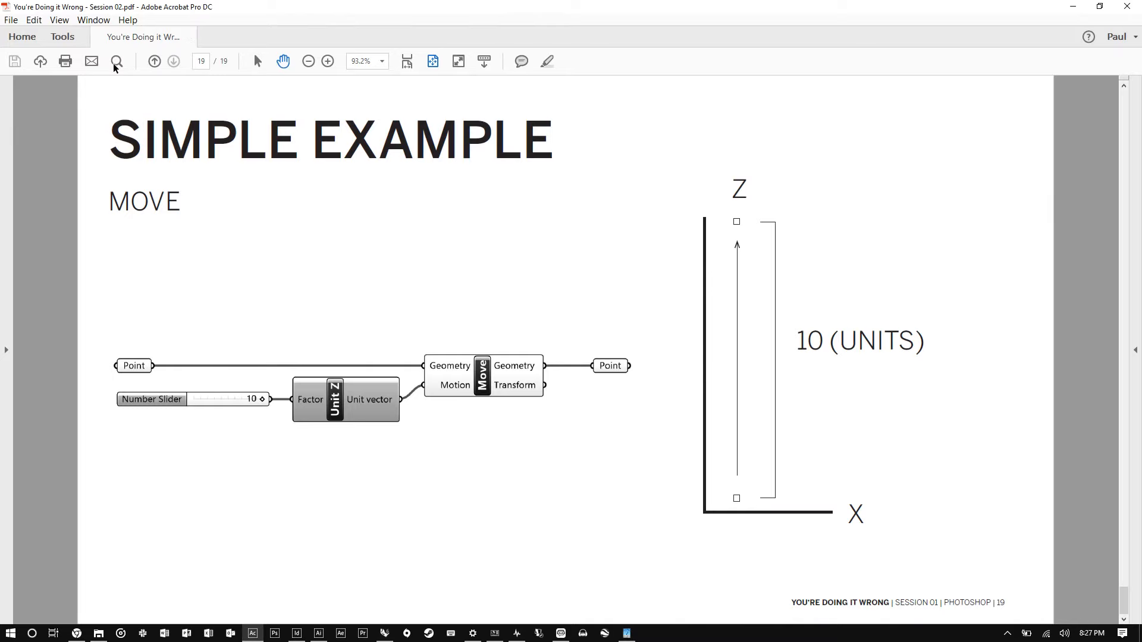
pyautogui.scroll(15, 273, 244)
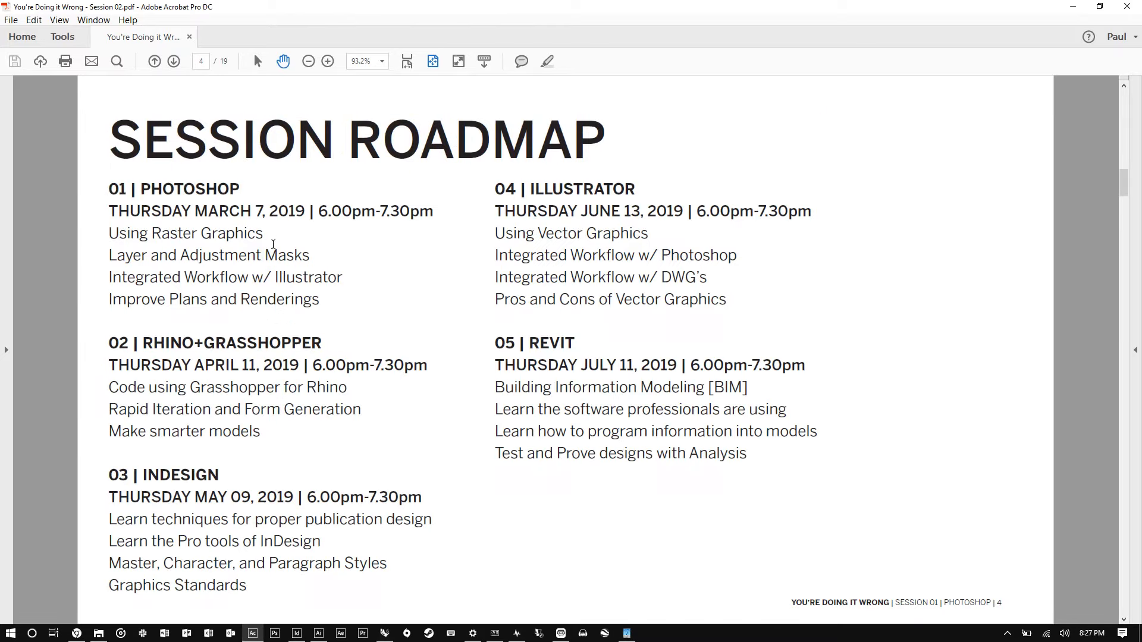
pyautogui.scroll(-3, 280, 413)
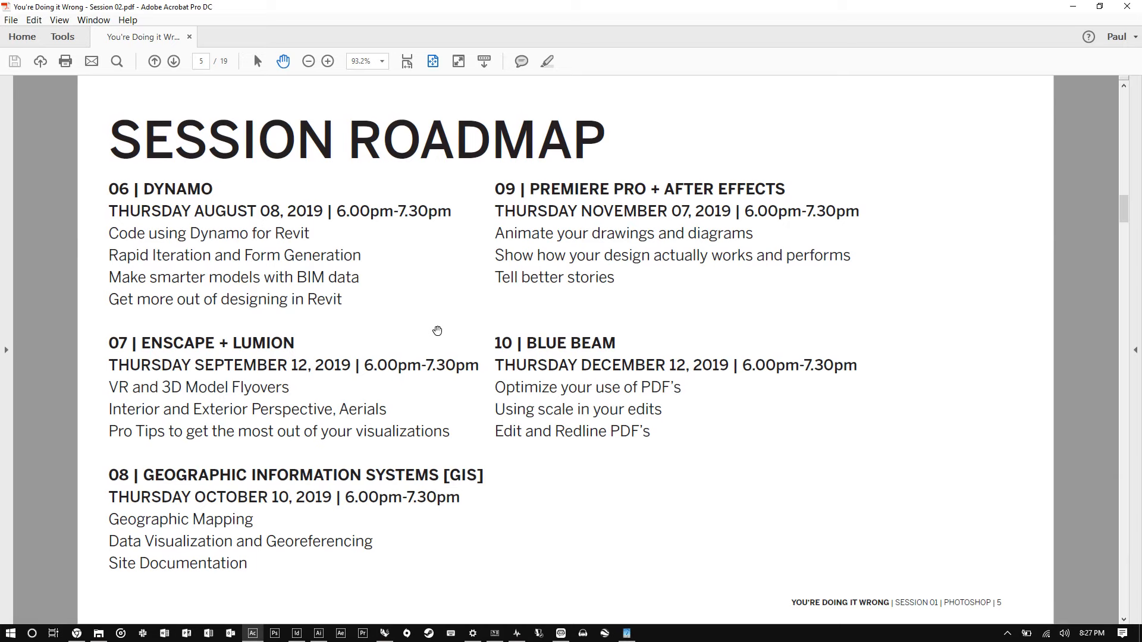
pyautogui.scroll(1, 353, 345)
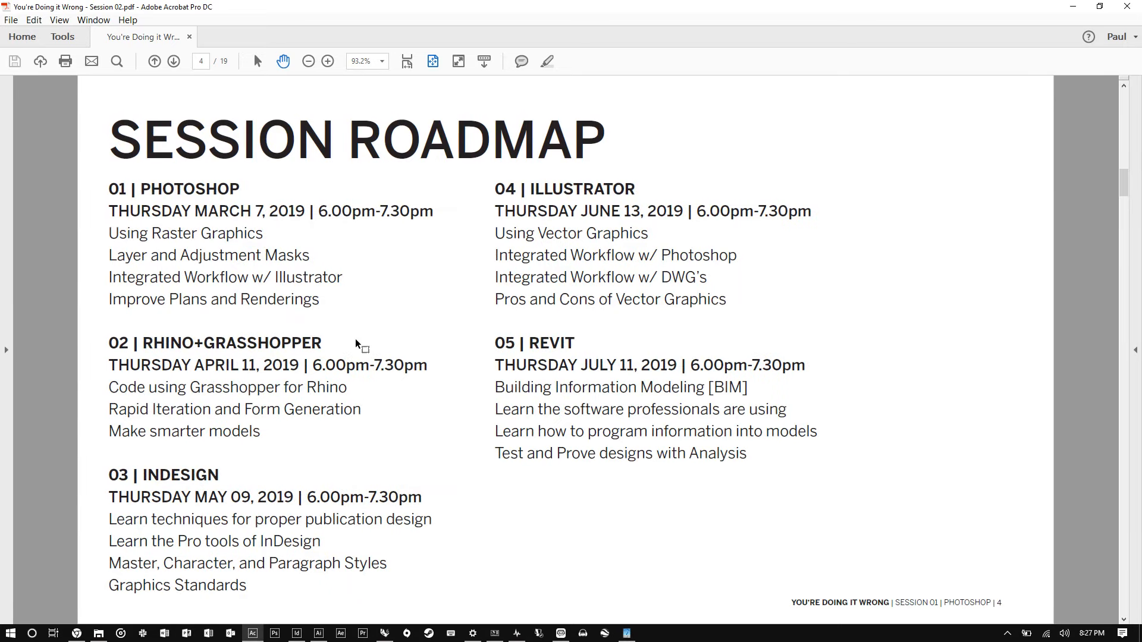
pyautogui.scroll(2, 354, 345)
pyautogui.scroll(1, 356, 335)
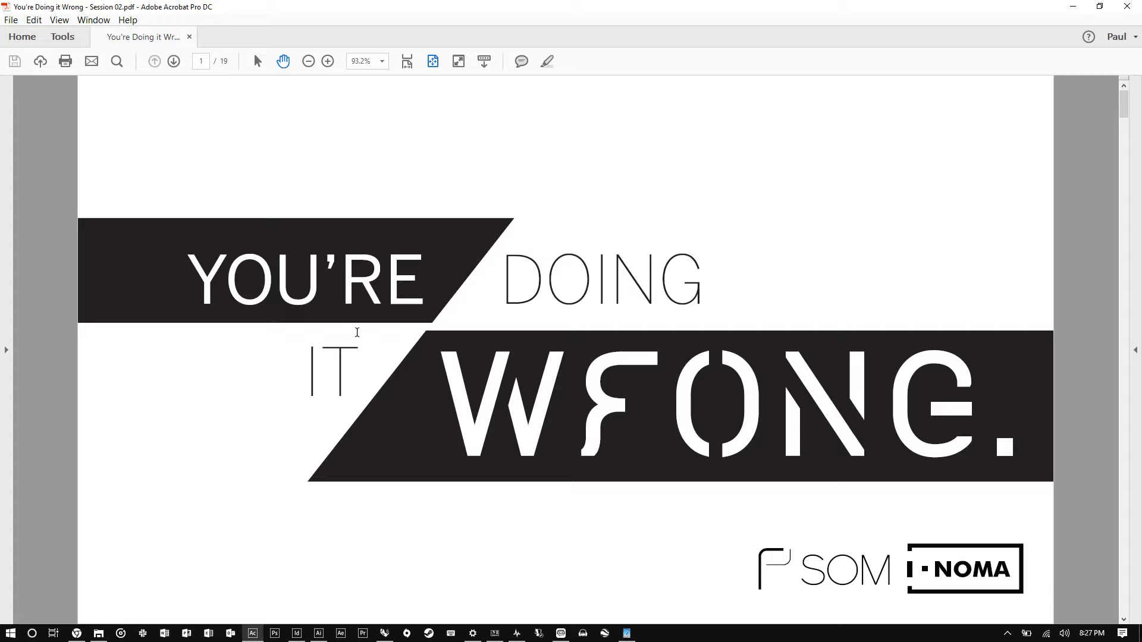
pyautogui.scroll(-3, 357, 331)
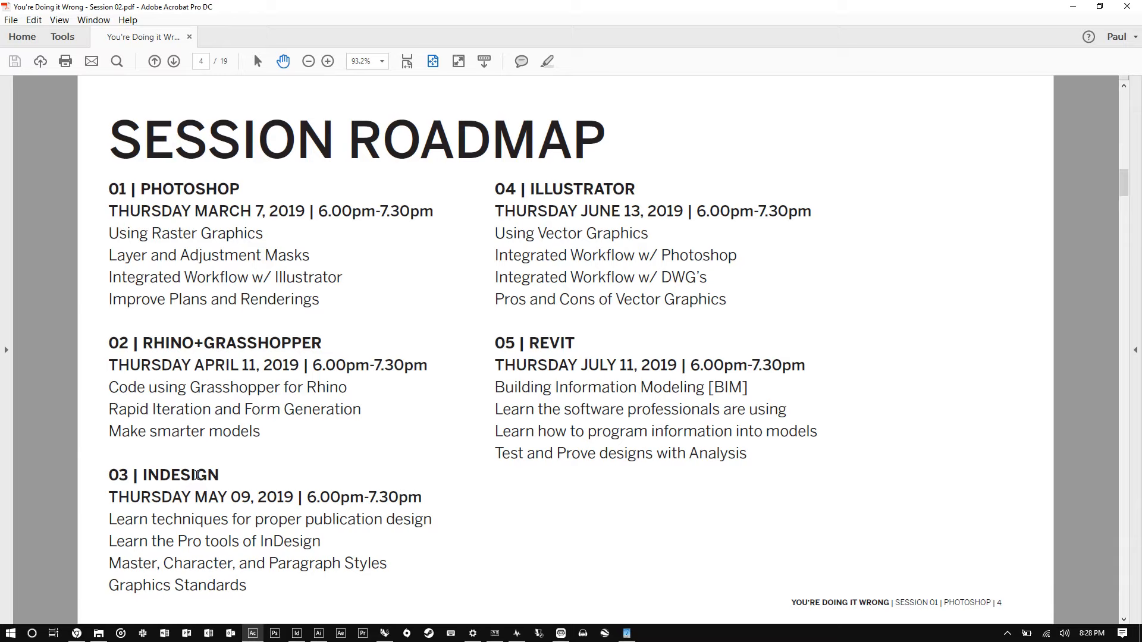
pyautogui.press('Home')
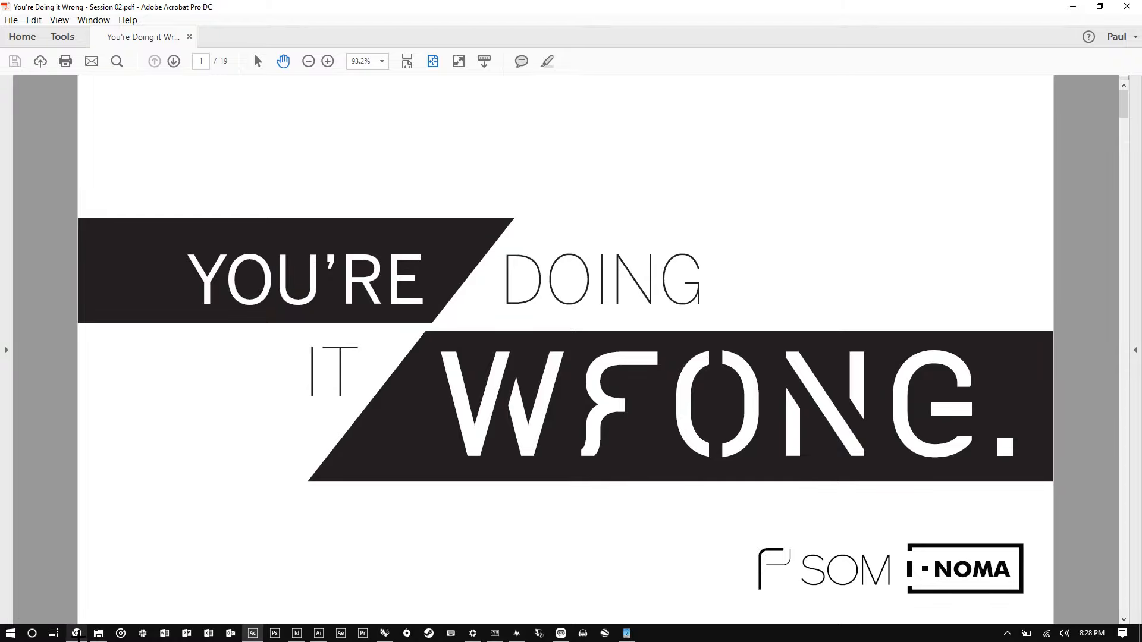
# - Switch to the YouTube live dashboard in Chrome and start ending the stream
pyautogui.click(77, 633)
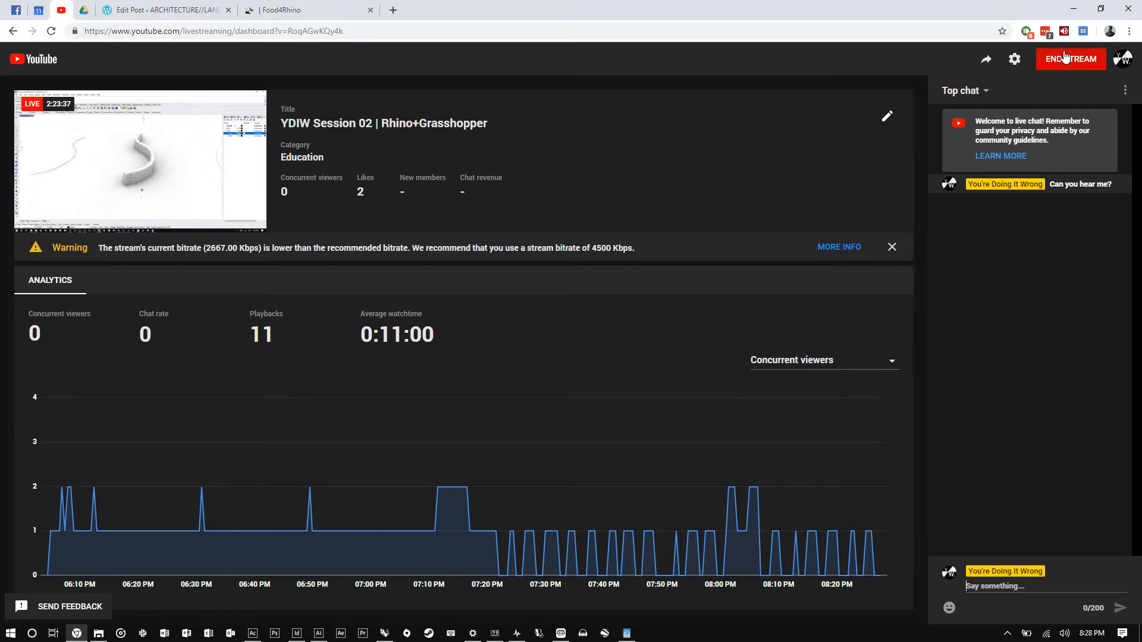
pyautogui.moveTo(114, 153)
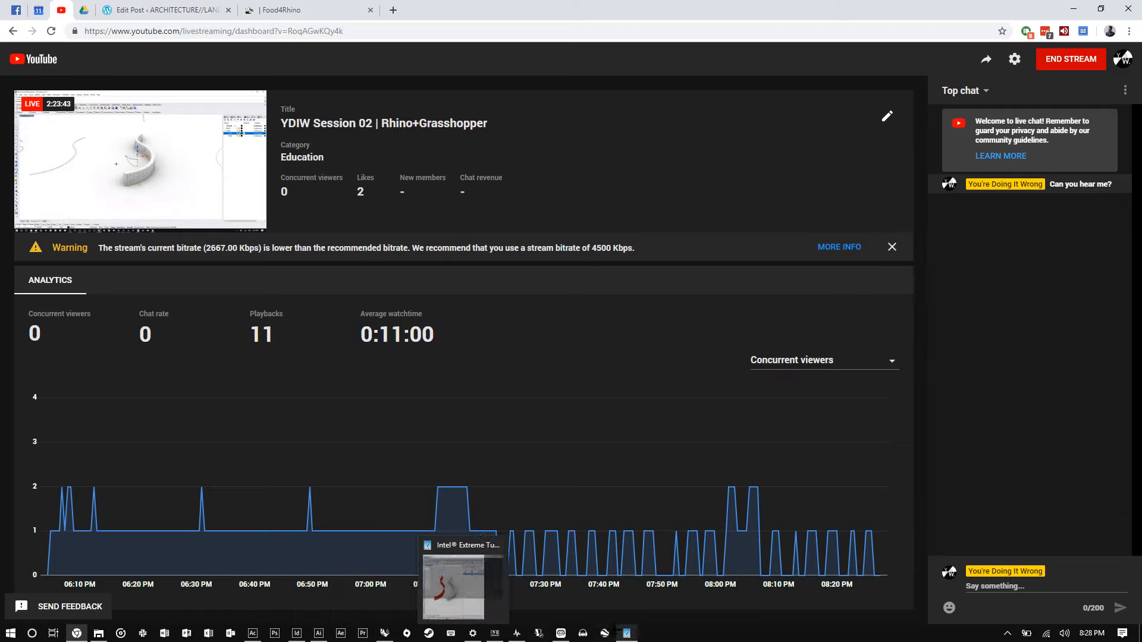
pyautogui.moveTo(407, 634)
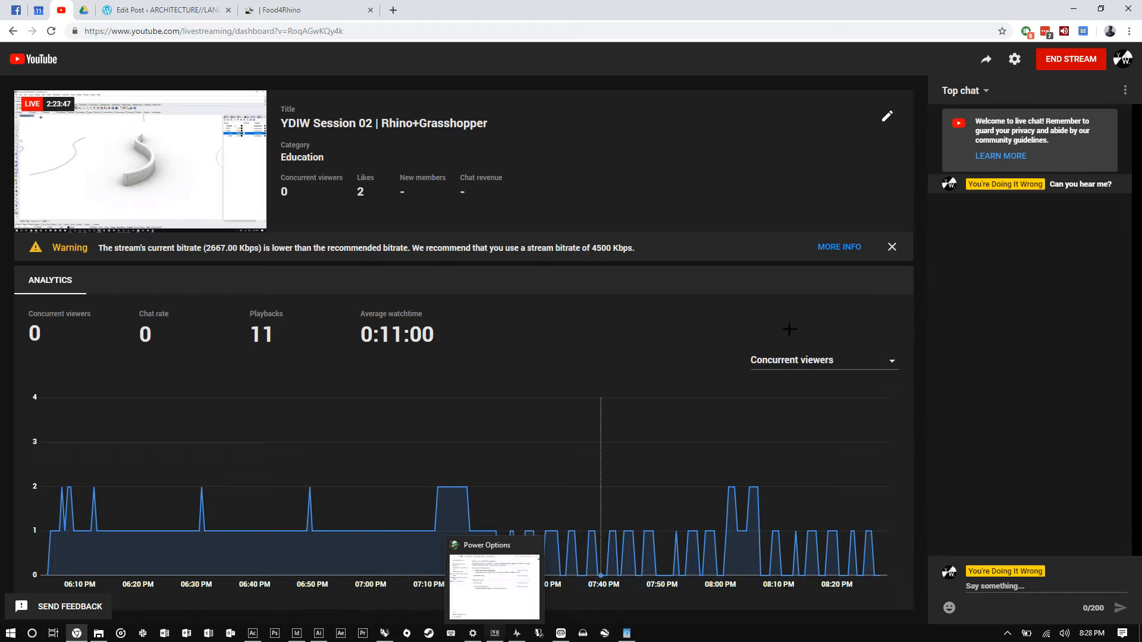
pyautogui.click(1057, 66)
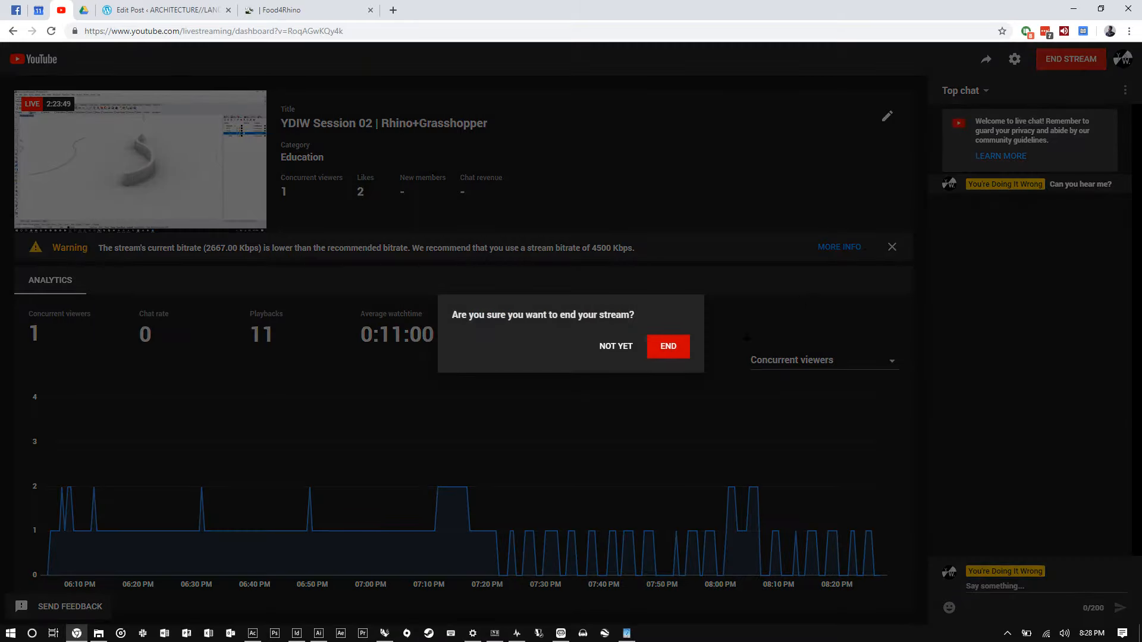